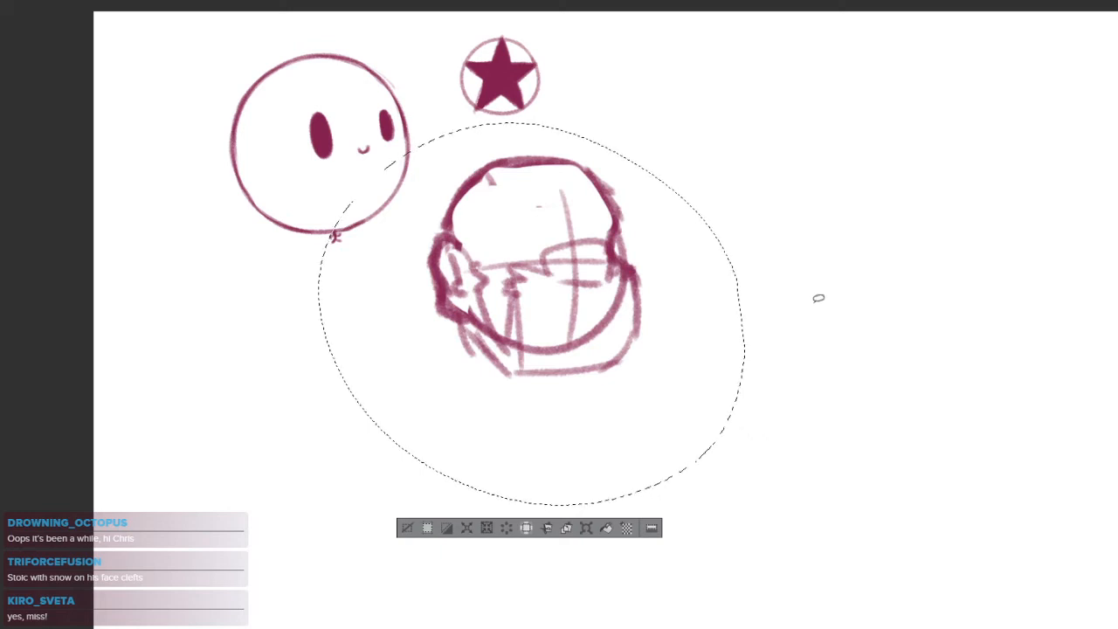
# Undo the deletion of the rough head sketch and clear the selection
pyautogui.press('Delete')
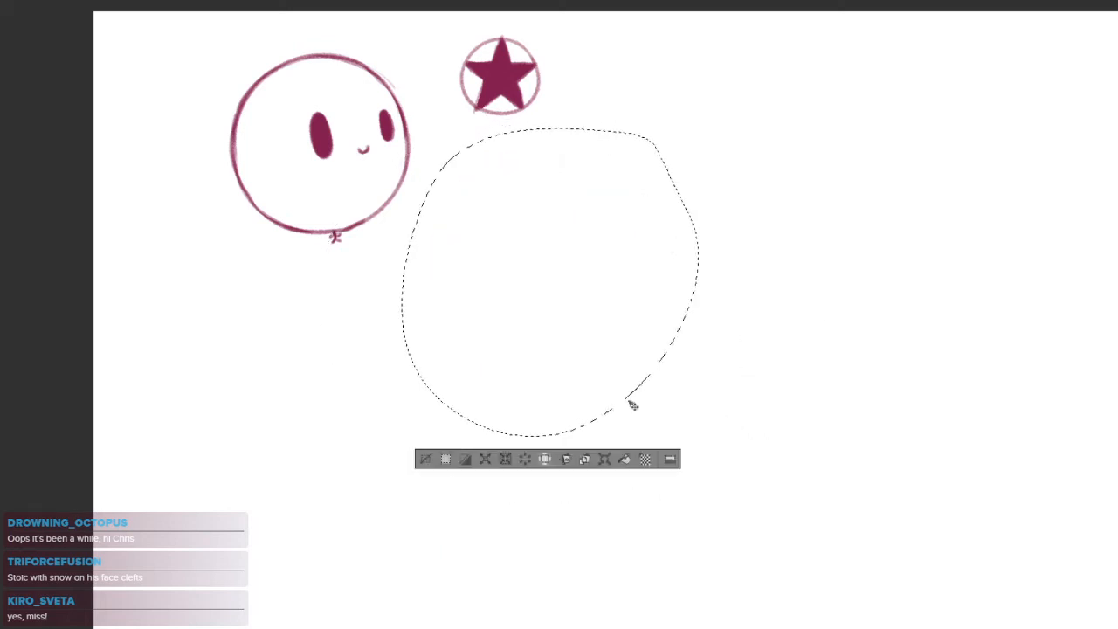
pyautogui.hotkey('ctrl', 'z')
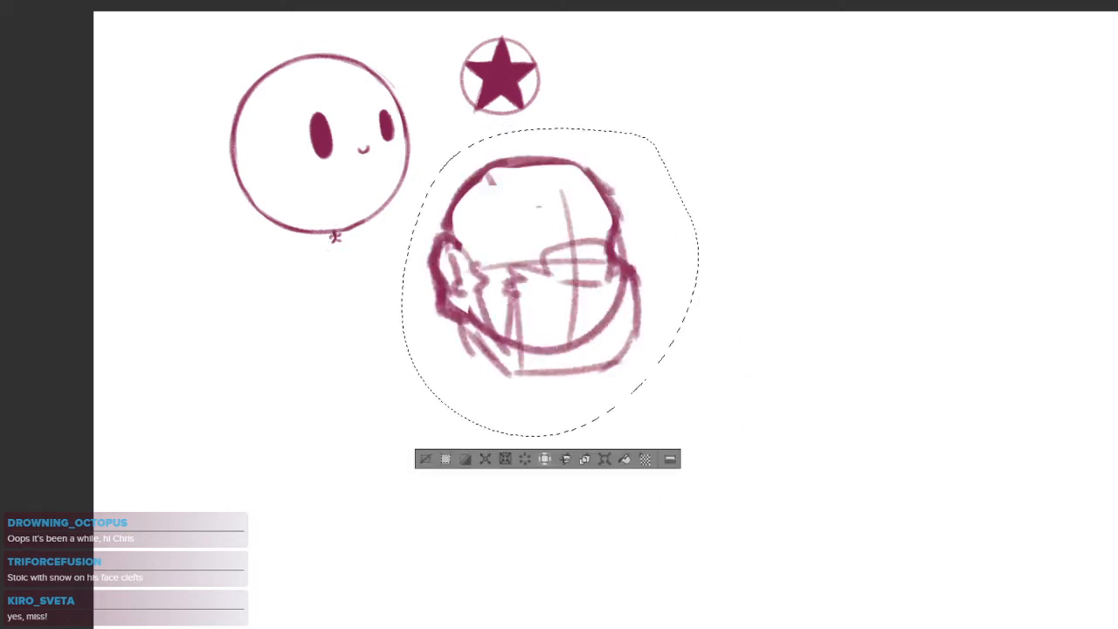
pyautogui.hotkey('ctrl', '+')
pyautogui.hotkey('ctrl', 'd')
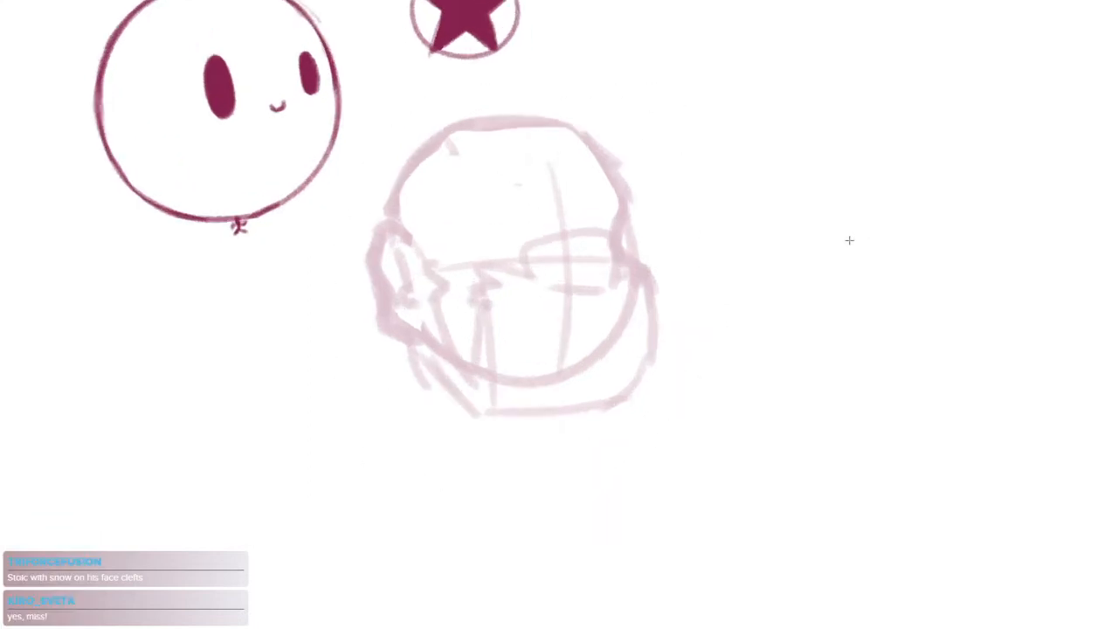
# Draw the broad, rounded nose outline over the faded rough sketch of the head
pyautogui.moveTo(644, 309); pyautogui.dragTo(705, 322)
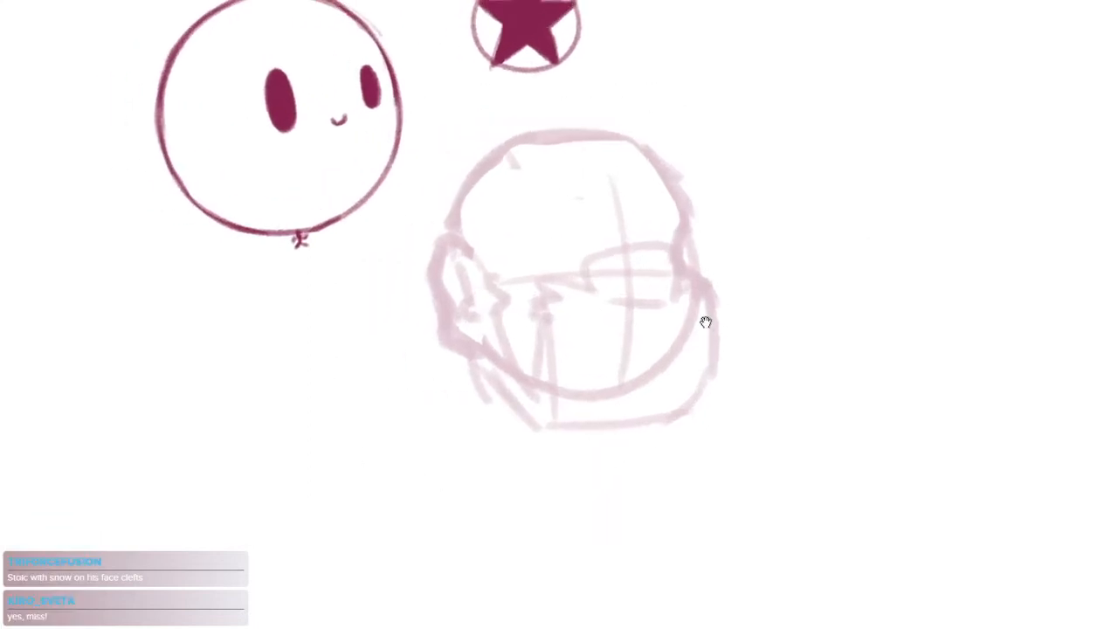
pyautogui.click(565, 200)
pyautogui.click(584, 282)
pyautogui.moveTo(552, 385)
pyautogui.mouseDown()
pyautogui.moveTo(564, 262)
pyautogui.moveTo(548, 433)
pyautogui.mouseUp()
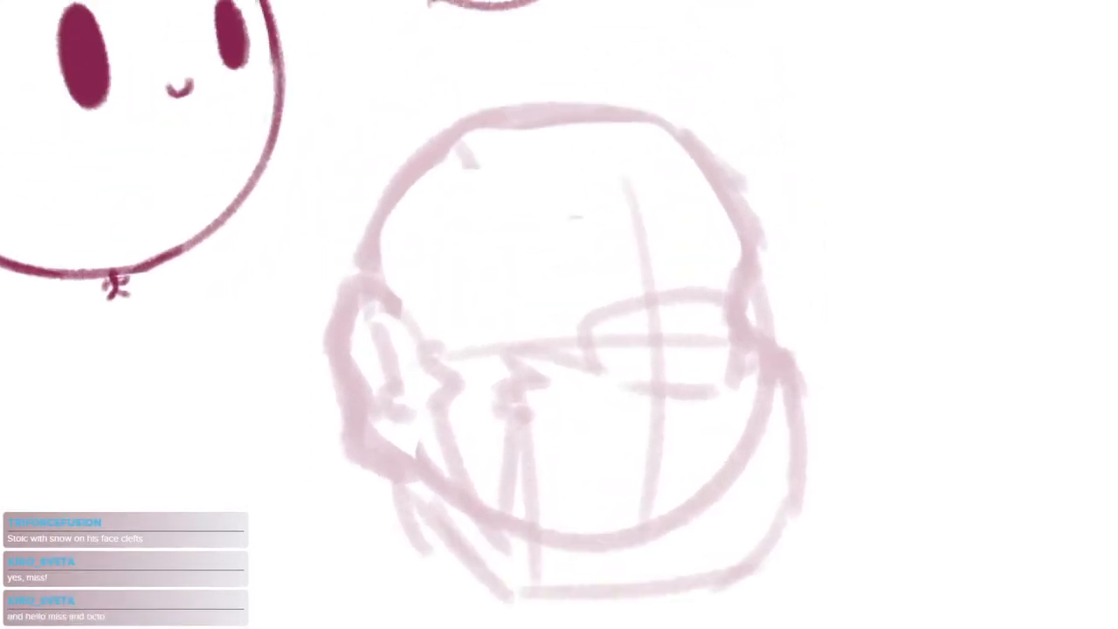
pyautogui.moveTo(583, 350); pyautogui.dragTo(550, 230)
pyautogui.click(562, 300)
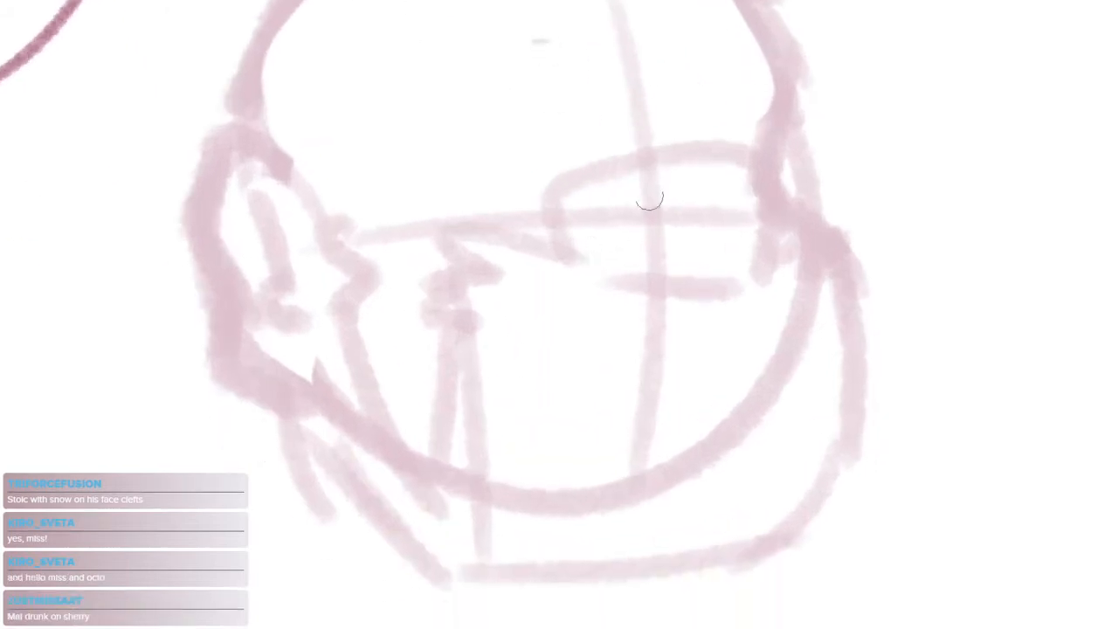
pyautogui.moveTo(562, 191); pyautogui.dragTo(774, 175)
pyautogui.moveTo(556, 192)
pyautogui.mouseDown()
pyautogui.moveTo(764, 177)
pyautogui.moveTo(767, 254)
pyautogui.mouseUp()
pyautogui.moveTo(772, 175)
pyautogui.mouseDown()
pyautogui.moveTo(764, 265)
pyautogui.moveTo(598, 272)
pyautogui.mouseUp()
pyautogui.moveTo(748, 282); pyautogui.dragTo(578, 276)
pyautogui.moveTo(557, 198); pyautogui.dragTo(582, 274)
pyautogui.moveTo(564, 219)
pyautogui.mouseDown()
pyautogui.moveTo(604, 285)
pyautogui.moveTo(590, 288)
pyautogui.mouseUp()
# Draw the wavy moustache edge on both sides of the nose and the beard's edge down the near cheek
pyautogui.moveTo(538, 261)
pyautogui.mouseDown()
pyautogui.moveTo(414, 238)
pyautogui.moveTo(405, 267)
pyautogui.mouseUp()
pyautogui.moveTo(626, 367); pyautogui.dragTo(594, 340)
pyautogui.moveTo(715, 229)
pyautogui.mouseDown()
pyautogui.moveTo(753, 214)
pyautogui.moveTo(786, 232)
pyautogui.mouseUp()
pyautogui.moveTo(503, 218)
pyautogui.mouseDown()
pyautogui.moveTo(436, 206)
pyautogui.moveTo(430, 232)
pyautogui.moveTo(371, 250)
pyautogui.moveTo(379, 276)
pyautogui.moveTo(362, 384)
pyautogui.mouseUp()
# Outline the far side of the beard and its ragged bottom edge below the chin
pyautogui.moveTo(715, 230)
pyautogui.mouseDown()
pyautogui.moveTo(772, 213)
pyautogui.moveTo(762, 229)
pyautogui.moveTo(789, 249)
pyautogui.moveTo(783, 402)
pyautogui.mouseUp()
pyautogui.hotkey('ctrl', 'z')
pyautogui.moveTo(774, 234)
pyautogui.mouseDown()
pyautogui.moveTo(788, 368)
pyautogui.moveTo(753, 454)
pyautogui.mouseUp()
pyautogui.moveTo(767, 403)
pyautogui.mouseDown()
pyautogui.moveTo(755, 442)
pyautogui.moveTo(625, 519)
pyautogui.moveTo(476, 526)
pyautogui.mouseUp()
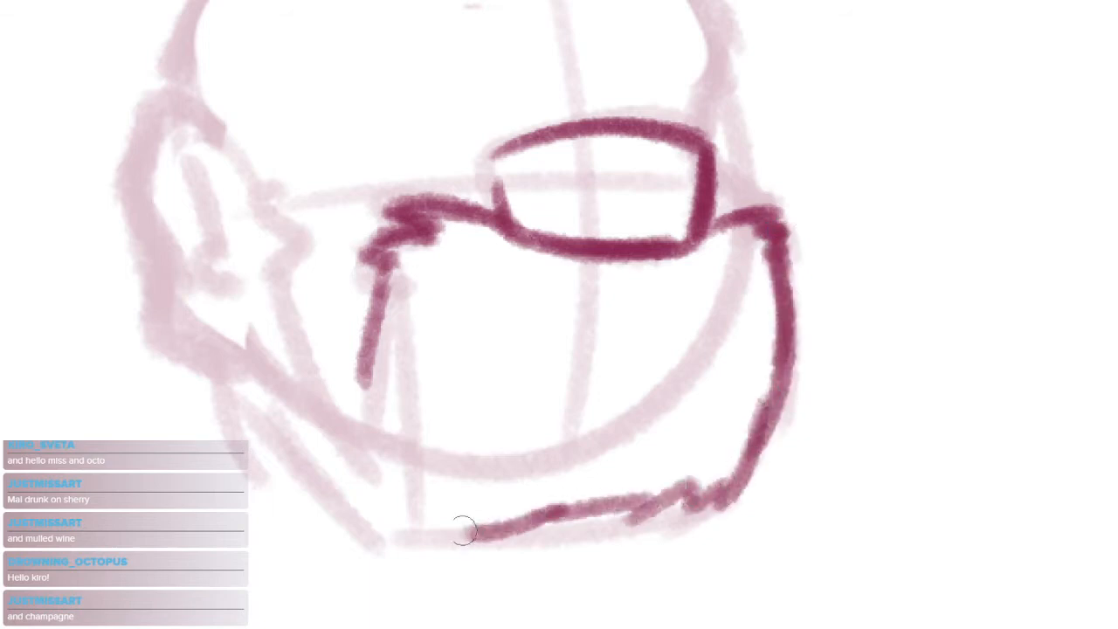
pyautogui.moveTo(588, 522); pyautogui.dragTo(667, 512)
pyautogui.hotkey('ctrl', 'z')
pyautogui.moveTo(461, 517)
pyautogui.mouseDown()
pyautogui.moveTo(605, 503)
pyautogui.moveTo(714, 487)
pyautogui.mouseUp()
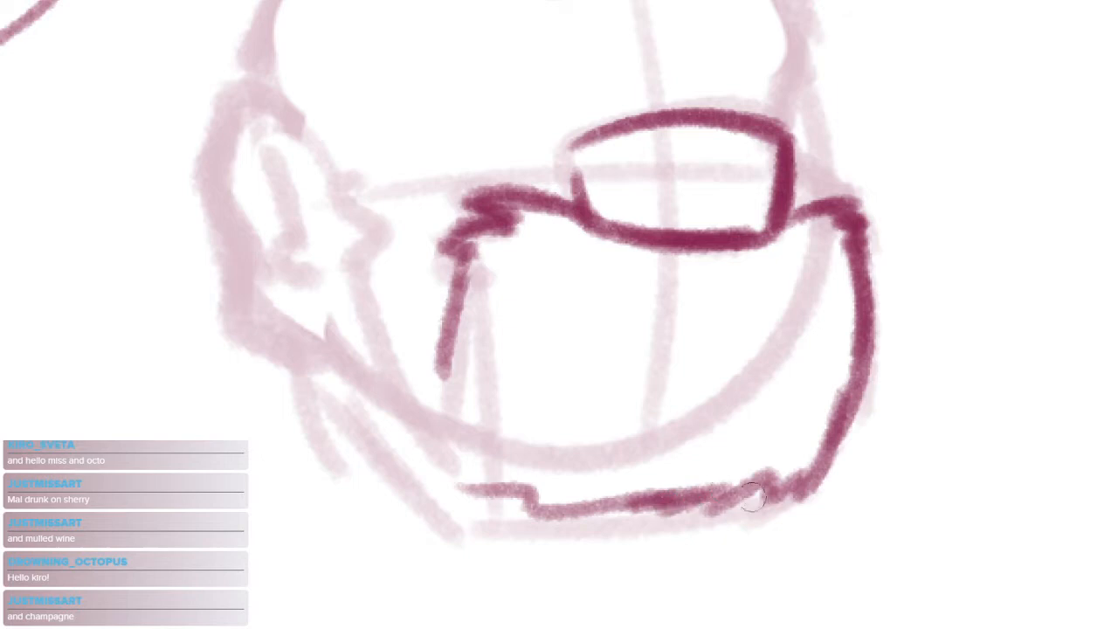
# Draw the jawline up to the ear, the ear's front edge and the sideburn contour
pyautogui.moveTo(369, 343); pyautogui.dragTo(552, 470)
pyautogui.moveTo(437, 221); pyautogui.dragTo(465, 329)
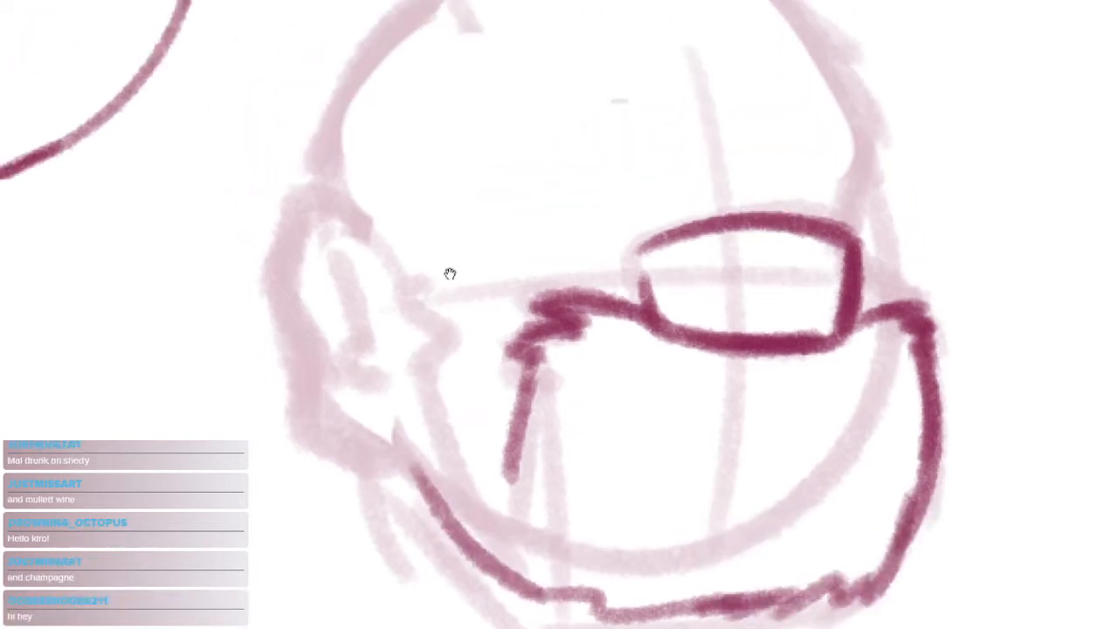
pyautogui.moveTo(369, 229); pyautogui.dragTo(395, 444)
pyautogui.moveTo(403, 245)
pyautogui.mouseDown()
pyautogui.moveTo(468, 321)
pyautogui.moveTo(461, 444)
pyautogui.moveTo(516, 503)
pyautogui.moveTo(434, 458)
pyautogui.mouseUp()
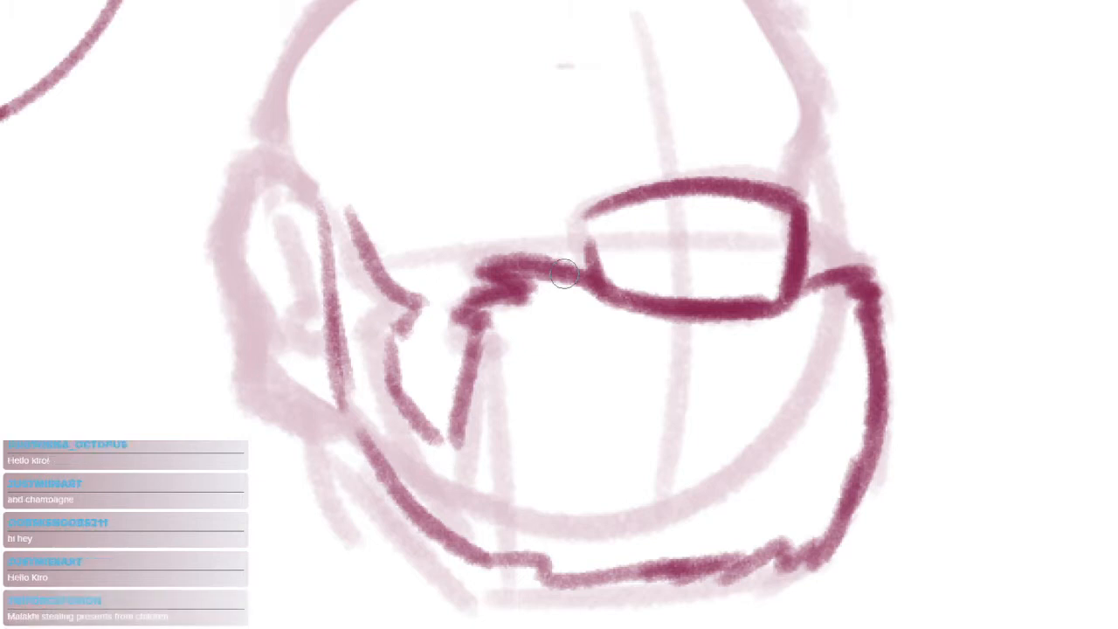
# Draw the near ear's outer contour, inner fold and thick lobe over the rough sketch
pyautogui.moveTo(600, 315)
pyautogui.mouseDown()
pyautogui.moveTo(641, 314)
pyautogui.moveTo(581, 319)
pyautogui.mouseUp()
pyautogui.scroll(-1, 641, 314)
pyautogui.scroll(2, 509, 271)
pyautogui.moveTo(450, 262); pyautogui.dragTo(542, 306)
pyautogui.moveTo(345, 209)
pyautogui.mouseDown()
pyautogui.moveTo(266, 147)
pyautogui.moveTo(245, 214)
pyautogui.moveTo(249, 266)
pyautogui.moveTo(274, 364)
pyautogui.moveTo(349, 441)
pyautogui.moveTo(367, 441)
pyautogui.moveTo(381, 410)
pyautogui.mouseUp()
pyautogui.moveTo(284, 192)
pyautogui.mouseDown()
pyautogui.moveTo(313, 215)
pyautogui.moveTo(298, 201)
pyautogui.moveTo(332, 337)
pyautogui.mouseUp()
pyautogui.moveTo(390, 469); pyautogui.dragTo(400, 554)
pyautogui.moveTo(288, 273)
pyautogui.mouseDown()
pyautogui.moveTo(315, 300)
pyautogui.moveTo(335, 365)
pyautogui.moveTo(331, 340)
pyautogui.moveTo(311, 400)
pyautogui.moveTo(348, 441)
pyautogui.mouseUp()
pyautogui.moveTo(502, 231); pyautogui.dragTo(456, 335)
pyautogui.moveTo(330, 204); pyautogui.dragTo(341, 231)
pyautogui.moveTo(463, 260); pyautogui.dragTo(559, 253)
# Draw the far temple line above the nose and the curved far cheek joining the beard
pyautogui.moveTo(769, 227)
pyautogui.mouseDown()
pyautogui.moveTo(679, 107)
pyautogui.moveTo(686, 273)
pyautogui.moveTo(738, 368)
pyautogui.mouseUp()
pyautogui.hotkey('ctrl', 'z')
pyautogui.moveTo(702, 171); pyautogui.dragTo(687, 291)
pyautogui.moveTo(692, 208); pyautogui.dragTo(682, 296)
pyautogui.moveTo(691, 305); pyautogui.dragTo(735, 371)
pyautogui.moveTo(712, 322); pyautogui.dragTo(751, 375)
pyautogui.moveTo(593, 335)
pyautogui.mouseDown()
pyautogui.moveTo(689, 349)
pyautogui.moveTo(776, 407)
pyautogui.mouseUp()
pyautogui.moveTo(481, 216); pyautogui.dragTo(650, 188)
pyautogui.hotkey('ctrl', 'z')
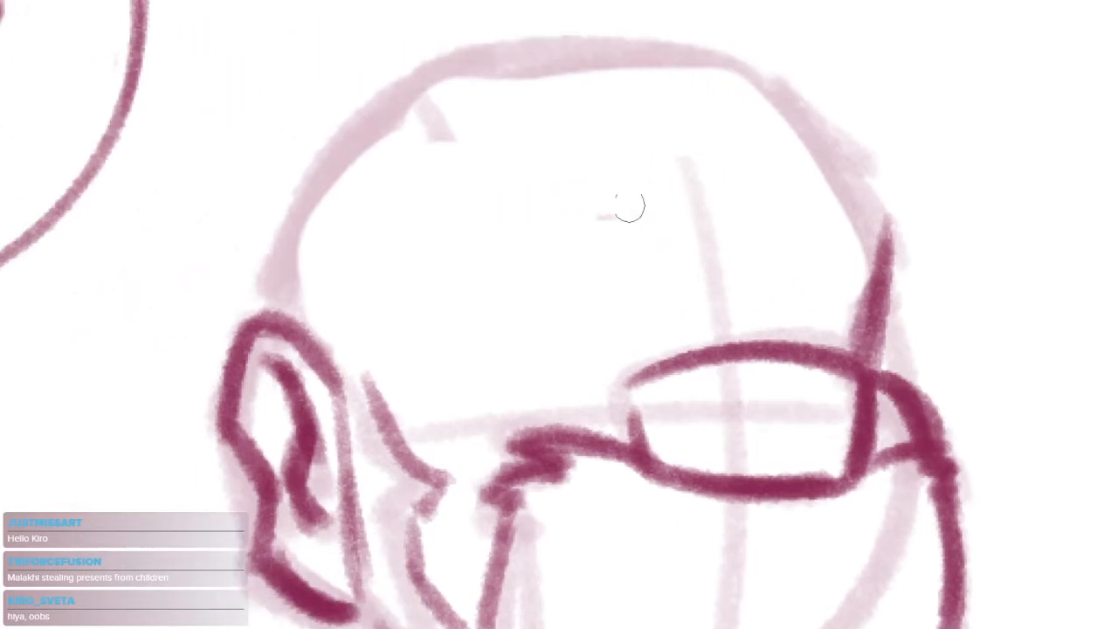
# Draw both sides of the neck below the beard and the two slanted collar lines
pyautogui.moveTo(565, 337)
pyautogui.mouseDown()
pyautogui.moveTo(562, 311)
pyautogui.moveTo(511, 293)
pyautogui.mouseUp()
pyautogui.keyDown('alt'); pyautogui.click(561, 311); pyautogui.keyUp('alt')
pyautogui.moveTo(528, 359); pyautogui.dragTo(523, 278)
pyautogui.moveTo(304, 404); pyautogui.dragTo(325, 508)
pyautogui.moveTo(627, 524)
pyautogui.mouseDown()
pyautogui.moveTo(643, 578)
pyautogui.moveTo(647, 464)
pyautogui.mouseUp()
pyautogui.moveTo(312, 374); pyautogui.dragTo(517, 463)
pyautogui.hotkey('ctrl', 'z')
pyautogui.moveTo(349, 418); pyautogui.dragTo(536, 512)
pyautogui.moveTo(655, 450)
pyautogui.mouseDown()
pyautogui.moveTo(615, 516)
pyautogui.moveTo(583, 524)
pyautogui.mouseUp()
# Draw the sloping shoulder lines outward from both sides of the neck, redoing the first strokes
pyautogui.moveTo(319, 360); pyautogui.dragTo(100, 482)
pyautogui.moveTo(637, 400); pyautogui.dragTo(791, 510)
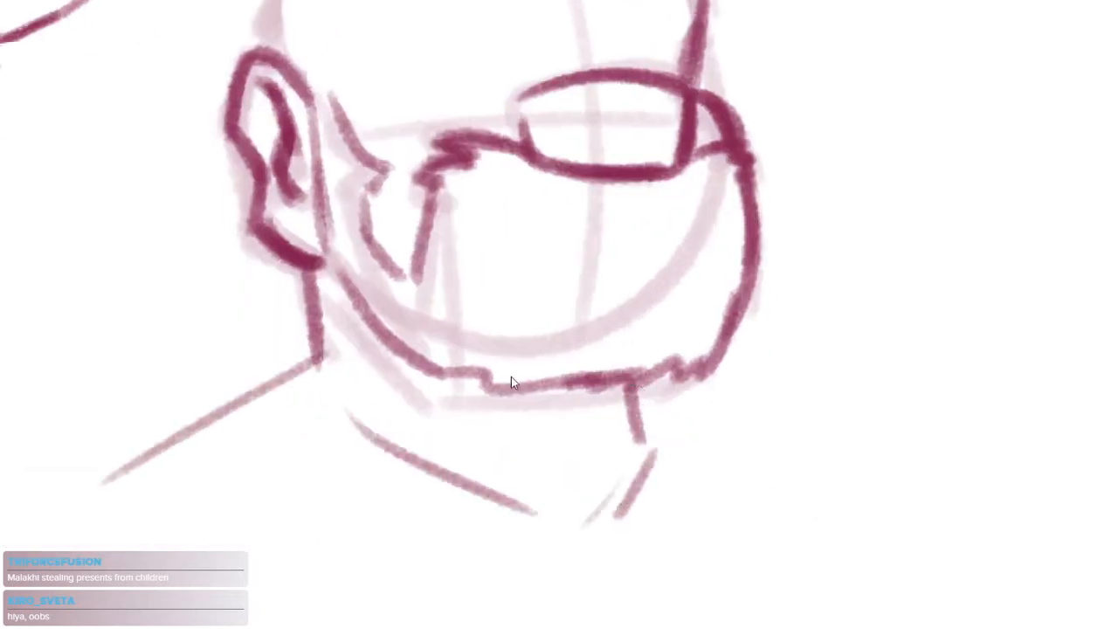
pyautogui.hotkey('ctrl', 'z')
pyautogui.hotkey('ctrl', 'z')
pyautogui.moveTo(304, 374); pyautogui.dragTo(103, 524)
pyautogui.moveTo(650, 435); pyautogui.dragTo(767, 470)
pyautogui.moveTo(320, 374)
pyautogui.mouseDown()
pyautogui.moveTo(182, 481)
pyautogui.moveTo(96, 517)
pyautogui.mouseUp()
pyautogui.moveTo(633, 407); pyautogui.dragTo(777, 478)
# Draw the rounded skull outline from above the ear over the crown to the far temple
pyautogui.moveTo(532, 149)
pyautogui.mouseDown()
pyautogui.moveTo(612, 310)
pyautogui.moveTo(538, 402)
pyautogui.mouseUp()
pyautogui.moveTo(273, 307)
pyautogui.mouseDown()
pyautogui.moveTo(260, 233)
pyautogui.moveTo(320, 149)
pyautogui.mouseUp()
pyautogui.moveTo(278, 210); pyautogui.dragTo(507, 94)
pyautogui.hotkey('ctrl', 'z')
pyautogui.moveTo(294, 211)
pyautogui.mouseDown()
pyautogui.moveTo(564, 91)
pyautogui.moveTo(654, 160)
pyautogui.mouseUp()
pyautogui.moveTo(625, 111); pyautogui.dragTo(712, 270)
pyautogui.moveTo(529, 290); pyautogui.dragTo(519, 341)
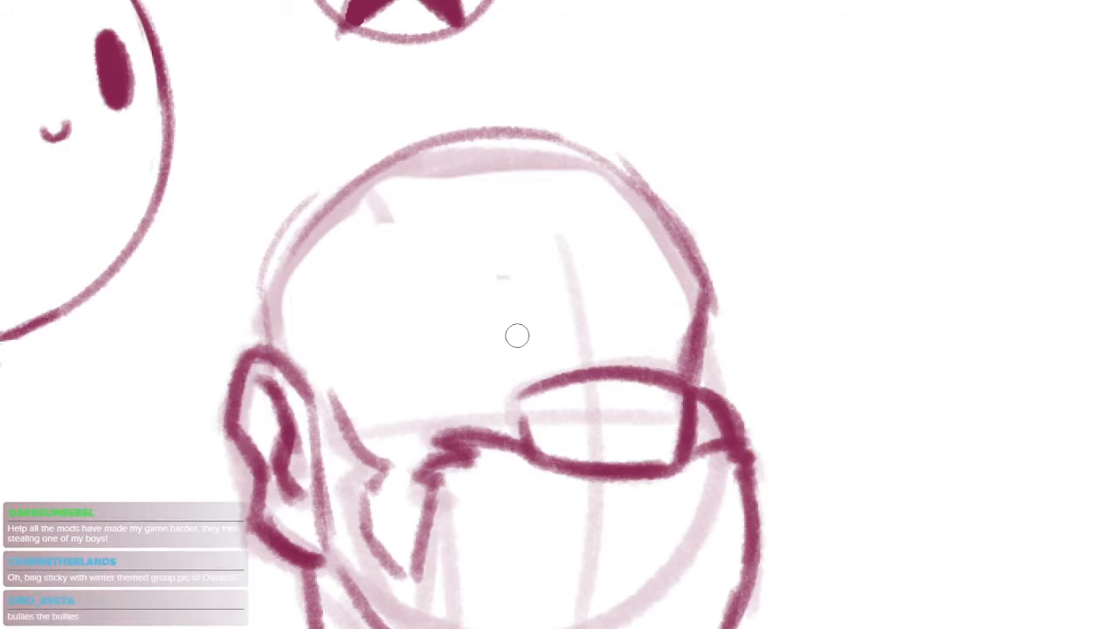
# Sketch the hairline across the forehead and the curved back edge of the raised front hair
pyautogui.moveTo(368, 180); pyautogui.dragTo(607, 219)
pyautogui.hotkey('ctrl', 'z')
pyautogui.moveTo(363, 209)
pyautogui.mouseDown()
pyautogui.moveTo(503, 47)
pyautogui.moveTo(454, 113)
pyautogui.mouseUp()
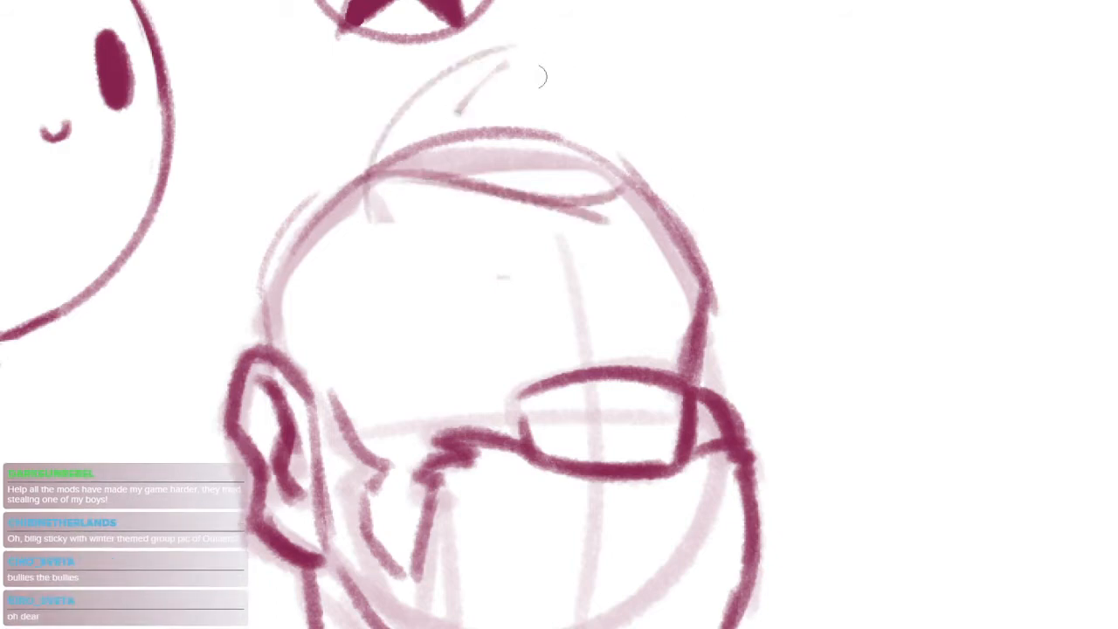
pyautogui.moveTo(547, 65); pyautogui.dragTo(736, 100)
pyautogui.hotkey('ctrl', 'z')
pyautogui.moveTo(352, 182)
pyautogui.mouseDown()
pyautogui.moveTo(489, 45)
pyautogui.moveTo(543, 47)
pyautogui.mouseUp()
# Draw the wavy swept hair on top, with pointed tips overhanging the far side of the forehead
pyautogui.moveTo(466, 109); pyautogui.dragTo(624, 94)
pyautogui.moveTo(608, 65); pyautogui.dragTo(739, 160)
pyautogui.moveTo(500, 112)
pyautogui.mouseDown()
pyautogui.moveTo(735, 261)
pyautogui.moveTo(797, 243)
pyautogui.mouseUp()
pyautogui.moveTo(717, 162); pyautogui.dragTo(801, 183)
pyautogui.moveTo(793, 220)
pyautogui.mouseDown()
pyautogui.moveTo(796, 243)
pyautogui.moveTo(757, 272)
pyautogui.mouseUp()
pyautogui.moveTo(720, 262)
pyautogui.mouseDown()
pyautogui.moveTo(765, 284)
pyautogui.moveTo(732, 381)
pyautogui.mouseUp()
# Sketch the tufts of hair above the ear and the angular hairline down to the sideburn
pyautogui.moveTo(250, 266)
pyautogui.mouseDown()
pyautogui.moveTo(266, 180)
pyautogui.moveTo(322, 144)
pyautogui.mouseUp()
pyautogui.moveTo(306, 187); pyautogui.dragTo(373, 129)
pyautogui.moveTo(390, 342); pyautogui.dragTo(401, 296)
pyautogui.moveTo(377, 144)
pyautogui.mouseDown()
pyautogui.moveTo(222, 269)
pyautogui.moveTo(237, 294)
pyautogui.mouseUp()
pyautogui.moveTo(372, 140)
pyautogui.mouseDown()
pyautogui.moveTo(344, 187)
pyautogui.moveTo(381, 290)
pyautogui.moveTo(339, 206)
pyautogui.moveTo(402, 251)
pyautogui.moveTo(338, 367)
pyautogui.mouseUp()
pyautogui.hotkey('ctrl', 'z')
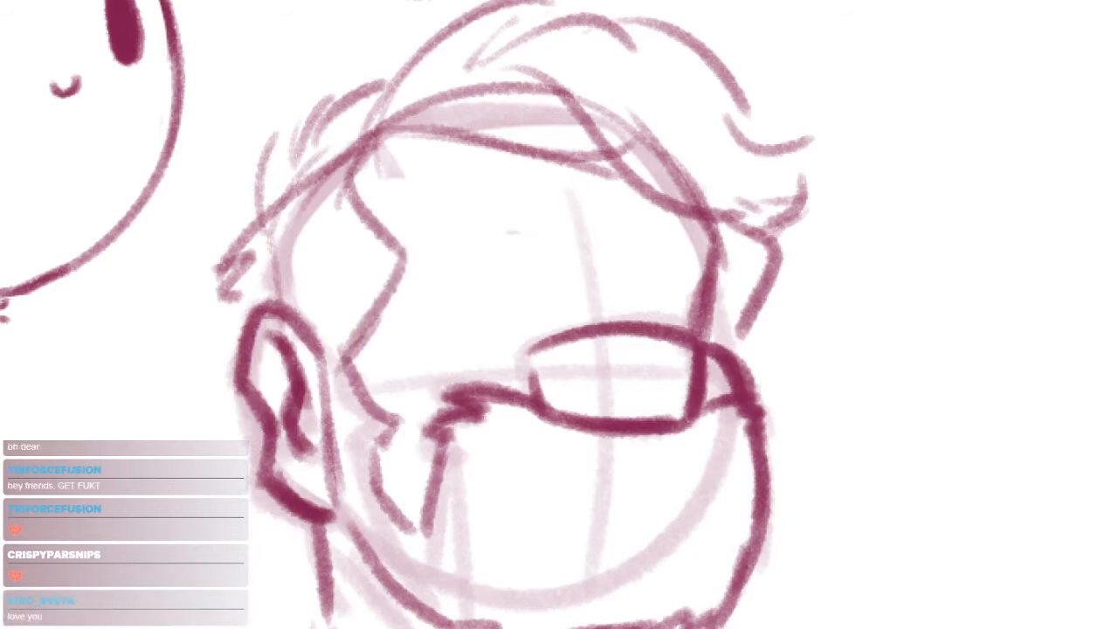
# Outline the eye sockets and add the brow lines above both eyes
pyautogui.moveTo(435, 265); pyautogui.dragTo(413, 364)
pyautogui.moveTo(414, 323); pyautogui.dragTo(454, 387)
pyautogui.moveTo(685, 255); pyautogui.dragTo(702, 311)
pyautogui.moveTo(435, 257); pyautogui.dragTo(550, 229)
pyautogui.hotkey('ctrl', 'z')
pyautogui.moveTo(636, 253); pyautogui.dragTo(686, 254)
pyautogui.moveTo(426, 244)
pyautogui.mouseDown()
pyautogui.moveTo(578, 215)
pyautogui.moveTo(656, 234)
pyautogui.moveTo(620, 314)
pyautogui.mouseUp()
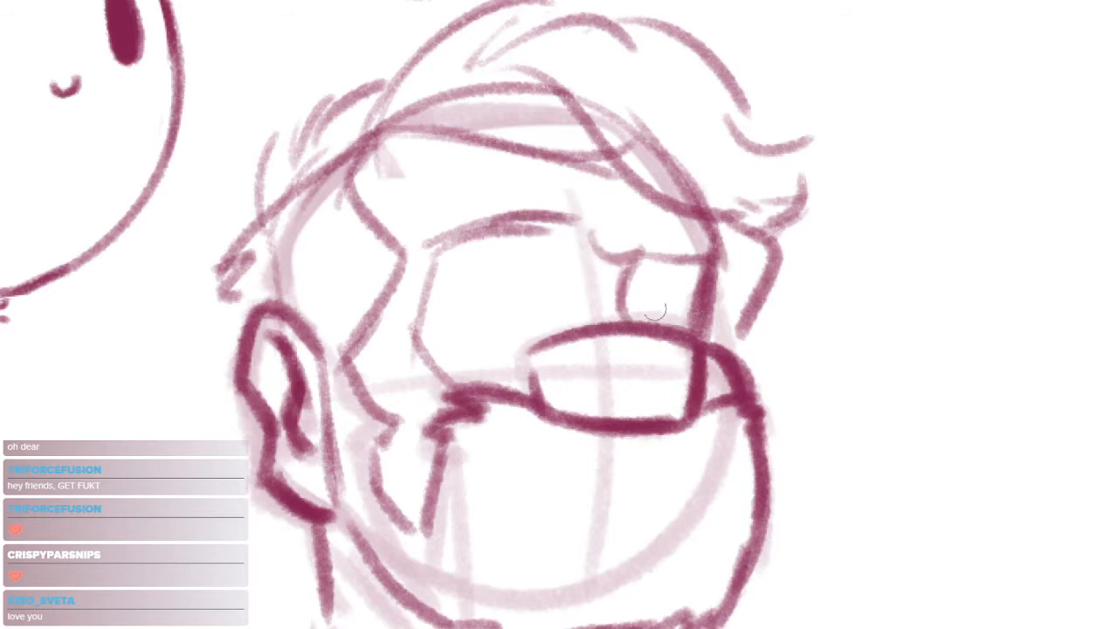
# Draw the nose bridge between the eyes and clean up the near eye socket's contour with the eraser
pyautogui.moveTo(583, 260); pyautogui.dragTo(585, 294)
pyautogui.moveTo(438, 243); pyautogui.dragTo(444, 392)
pyautogui.press('e')
pyautogui.moveTo(438, 285); pyautogui.dragTo(459, 364)
pyautogui.moveTo(525, 302); pyautogui.dragTo(646, 353)
# Draw thick, blocky eyebrows and arced lid lines for both eyes
pyautogui.moveTo(354, 249)
pyautogui.mouseDown()
pyautogui.moveTo(626, 107)
pyautogui.moveTo(637, 179)
pyautogui.mouseUp()
pyautogui.moveTo(369, 230); pyautogui.dragTo(642, 187)
pyautogui.moveTo(742, 243)
pyautogui.mouseDown()
pyautogui.moveTo(857, 259)
pyautogui.moveTo(878, 185)
pyautogui.moveTo(873, 255)
pyautogui.mouseUp()
pyautogui.moveTo(378, 365)
pyautogui.mouseDown()
pyautogui.moveTo(544, 260)
pyautogui.moveTo(591, 267)
pyautogui.mouseUp()
pyautogui.moveTo(730, 341); pyautogui.dragTo(797, 283)
pyautogui.moveTo(818, 293)
pyautogui.mouseDown()
pyautogui.moveTo(798, 424)
pyautogui.moveTo(642, 418)
pyautogui.mouseUp()
pyautogui.moveTo(599, 315); pyautogui.dragTo(655, 319)
# Draw the hair at the back of the head and the curled lock behind the ear, redoing unsatisfactory strokes
pyautogui.moveTo(437, 207)
pyautogui.mouseDown()
pyautogui.moveTo(378, 291)
pyautogui.moveTo(400, 308)
pyautogui.mouseUp()
pyautogui.hotkey('ctrl', 'z')
pyautogui.moveTo(456, 188); pyautogui.dragTo(369, 278)
pyautogui.hotkey('ctrl', 'z')
pyautogui.hotkey('ctrl', 'z')
pyautogui.moveTo(464, 185)
pyautogui.mouseDown()
pyautogui.moveTo(385, 282)
pyautogui.moveTo(389, 316)
pyautogui.mouseUp()
pyautogui.moveTo(408, 371)
pyautogui.mouseDown()
pyautogui.moveTo(390, 400)
pyautogui.moveTo(436, 450)
pyautogui.mouseUp()
pyautogui.hotkey('ctrl', 'z')
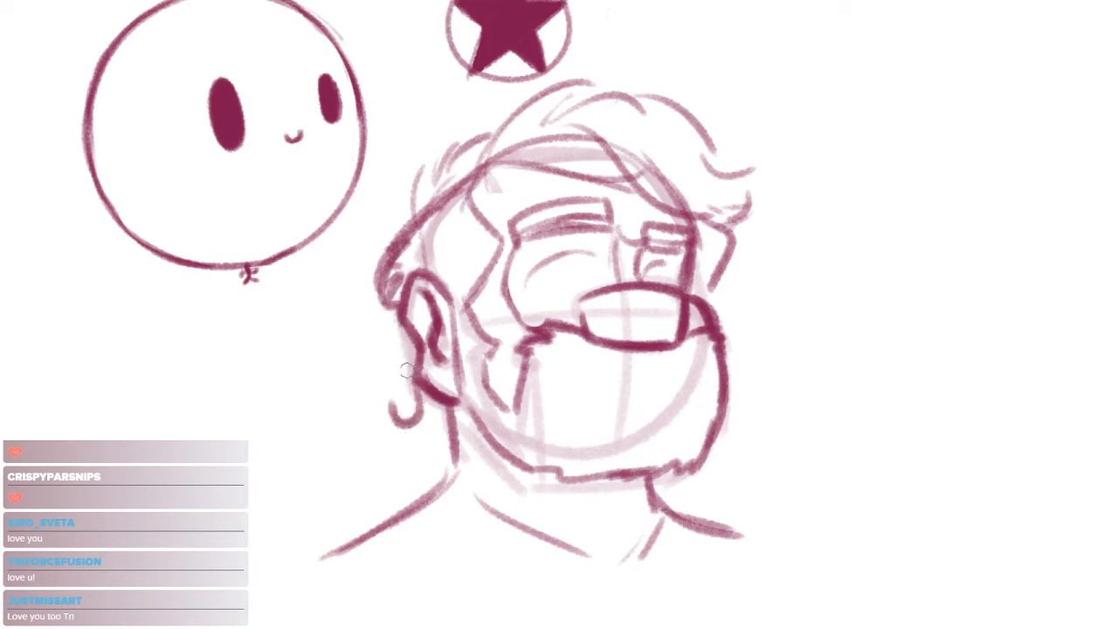
pyautogui.hotkey('ctrl', 'z')
pyautogui.moveTo(416, 346)
pyautogui.mouseDown()
pyautogui.moveTo(402, 375)
pyautogui.moveTo(410, 436)
pyautogui.mouseUp()
pyautogui.moveTo(420, 417); pyautogui.dragTo(434, 443)
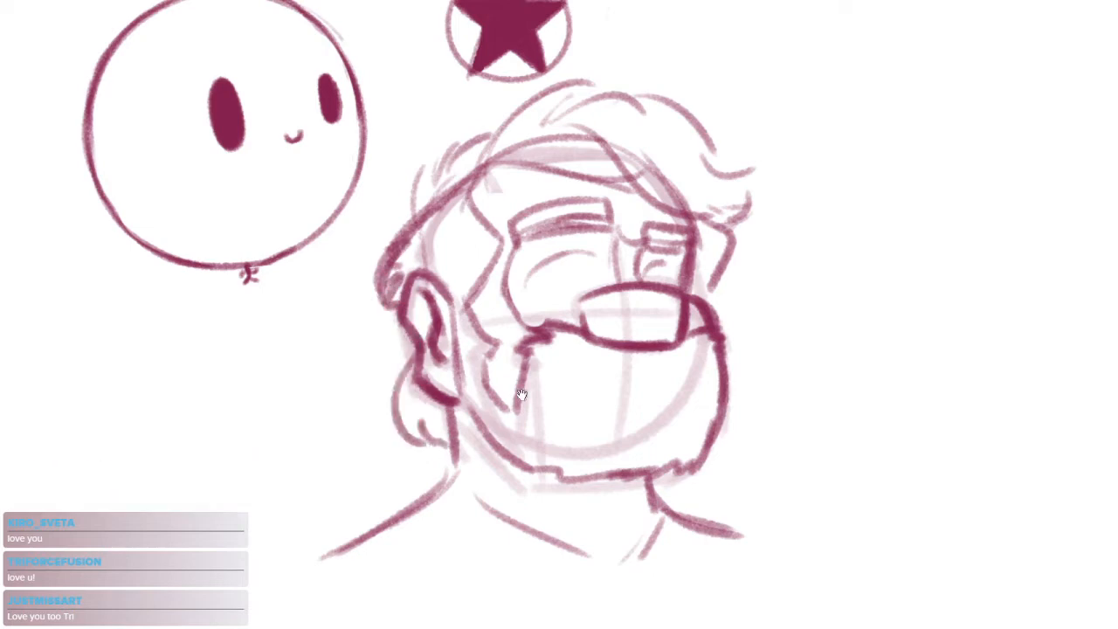
# Add spiky, overlapping strands to the hair on the near side of the head
pyautogui.moveTo(530, 393); pyautogui.dragTo(492, 411)
pyautogui.scroll(2, 432, 220)
pyautogui.moveTo(353, 230); pyautogui.dragTo(375, 147)
pyautogui.moveTo(364, 168); pyautogui.dragTo(378, 217)
pyautogui.moveTo(380, 211)
pyautogui.mouseDown()
pyautogui.moveTo(387, 181)
pyautogui.moveTo(457, 91)
pyautogui.mouseUp()
pyautogui.moveTo(447, 107); pyautogui.dragTo(479, 94)
# Draw round outlines and dark pupils for both eyes beneath the eyebrows
pyautogui.moveTo(635, 356)
pyautogui.mouseDown()
pyautogui.moveTo(519, 302)
pyautogui.moveTo(548, 236)
pyautogui.mouseUp()
pyautogui.moveTo(445, 190); pyautogui.dragTo(517, 172)
pyautogui.scroll(3, 489, 192)
pyautogui.moveTo(393, 216)
pyautogui.mouseDown()
pyautogui.moveTo(510, 139)
pyautogui.moveTo(559, 150)
pyautogui.mouseUp()
pyautogui.moveTo(686, 206); pyautogui.dragTo(747, 175)
pyautogui.moveTo(389, 214)
pyautogui.mouseDown()
pyautogui.moveTo(402, 268)
pyautogui.moveTo(531, 237)
pyautogui.moveTo(550, 162)
pyautogui.moveTo(568, 249)
pyautogui.mouseUp()
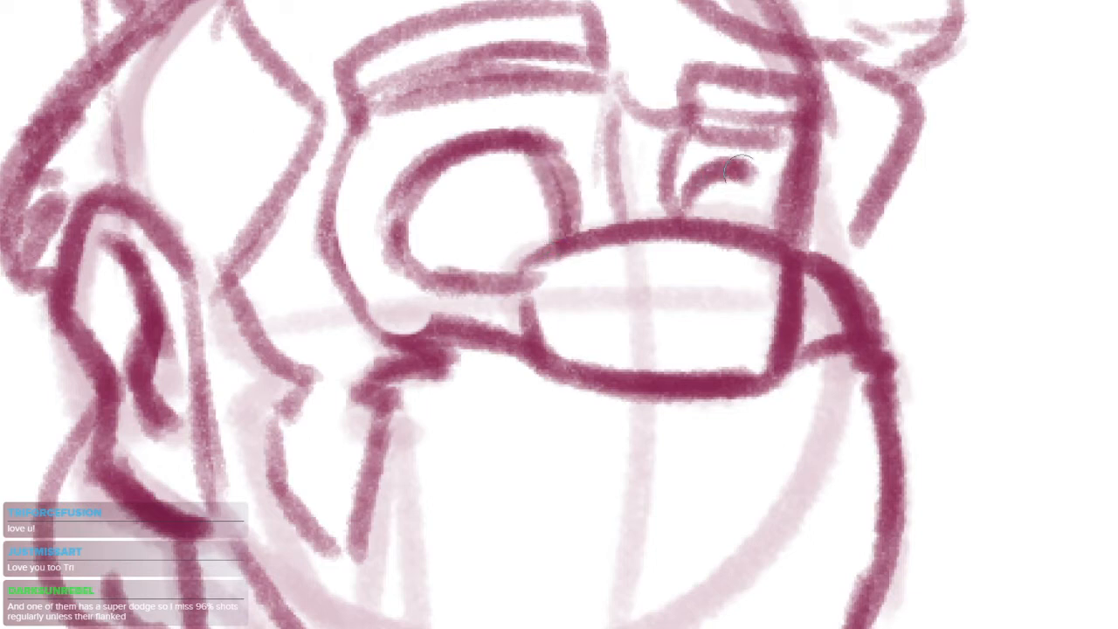
pyautogui.moveTo(726, 159); pyautogui.dragTo(753, 231)
pyautogui.moveTo(397, 205)
pyautogui.mouseDown()
pyautogui.moveTo(441, 253)
pyautogui.moveTo(441, 210)
pyautogui.mouseUp()
pyautogui.moveTo(694, 197)
pyautogui.mouseDown()
pyautogui.moveTo(699, 211)
pyautogui.moveTo(761, 175)
pyautogui.moveTo(762, 223)
pyautogui.mouseUp()
# Reshape the beard's far edge into a narrower curve, trimming its outer side with the eraser
pyautogui.scroll(-5, 759, 198)
pyautogui.moveTo(662, 428); pyautogui.dragTo(589, 448)
pyautogui.moveTo(669, 322); pyautogui.dragTo(733, 266)
pyautogui.moveTo(674, 216)
pyautogui.mouseDown()
pyautogui.moveTo(695, 280)
pyautogui.moveTo(657, 414)
pyautogui.mouseUp()
pyautogui.hotkey('ctrl', 'z')
pyautogui.hotkey('ctrl', 'z')
pyautogui.moveTo(715, 290); pyautogui.dragTo(669, 429)
pyautogui.press('e')
pyautogui.moveTo(730, 341)
pyautogui.mouseDown()
pyautogui.moveTo(684, 427)
pyautogui.moveTo(668, 407)
pyautogui.mouseUp()
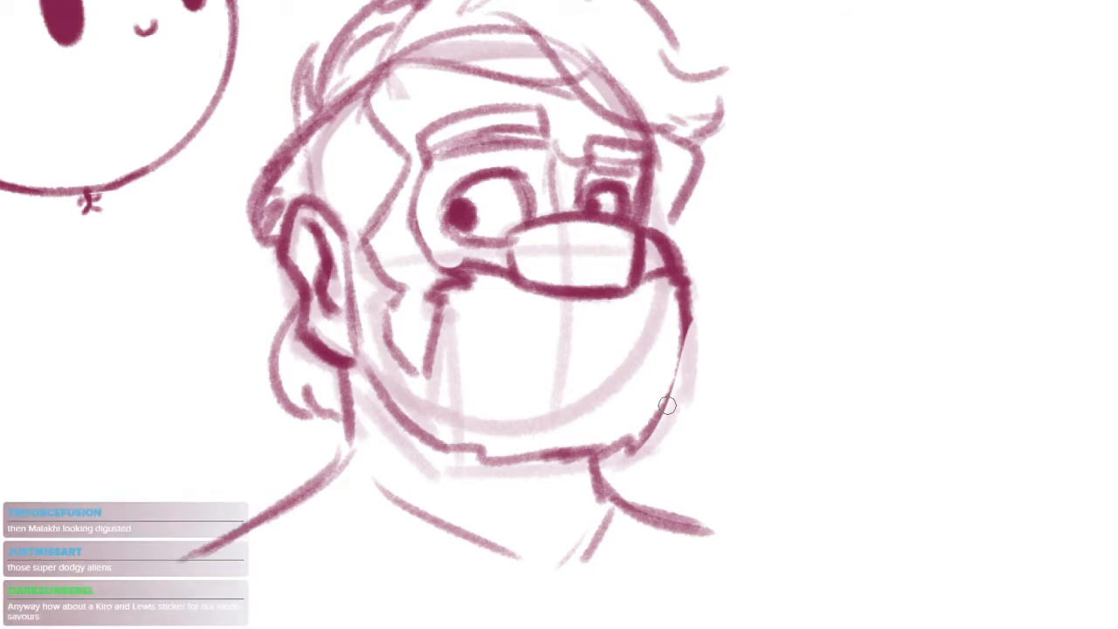
# Redraw the near shoulder as a smooth curve flowing out of the neck and clean up the old line
pyautogui.moveTo(348, 437)
pyautogui.mouseDown()
pyautogui.moveTo(331, 489)
pyautogui.moveTo(190, 579)
pyautogui.moveTo(320, 503)
pyautogui.moveTo(162, 585)
pyautogui.mouseUp()
pyautogui.hotkey('ctrl', 'z')
pyautogui.press('e')
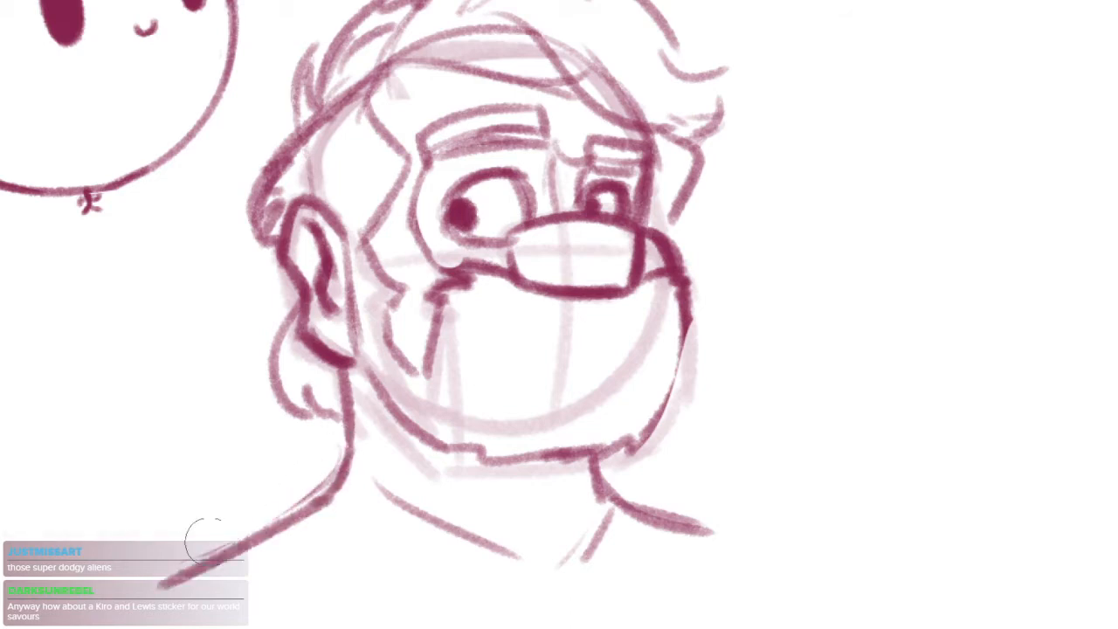
pyautogui.scroll(-2, 431, 514)
pyautogui.moveTo(431, 515); pyautogui.dragTo(488, 418)
pyautogui.moveTo(593, 401)
pyautogui.mouseDown()
pyautogui.moveTo(575, 398)
pyautogui.moveTo(653, 470)
pyautogui.mouseUp()
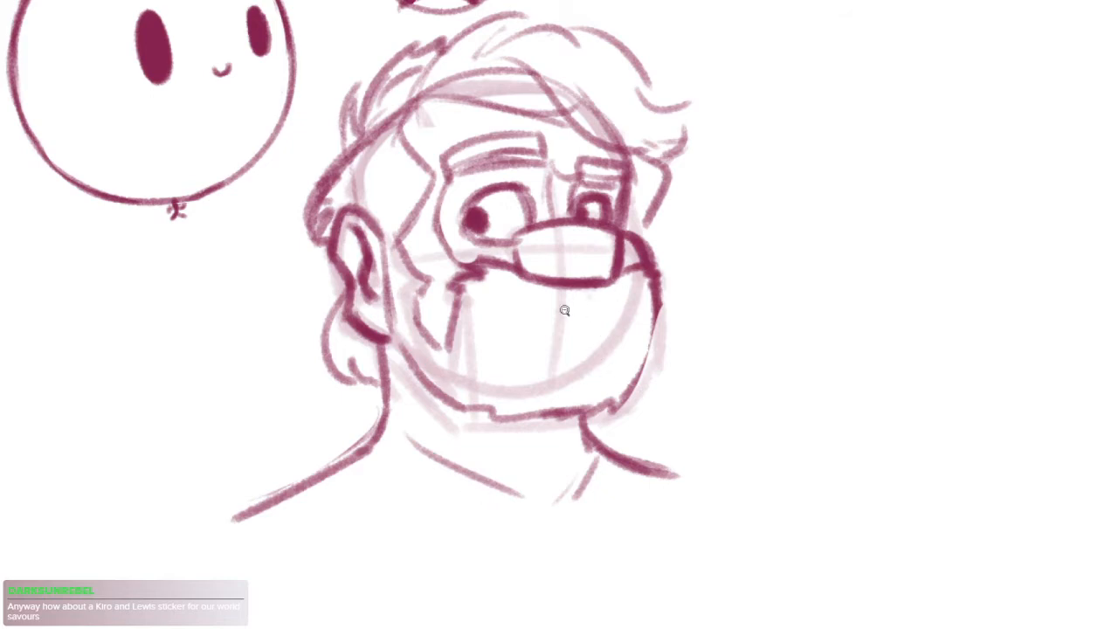
# Thicken the beard's far lower edge and erase a small gap in its bottom outline
pyautogui.scroll(3, 581, 310)
pyautogui.moveTo(733, 297); pyautogui.dragTo(694, 455)
pyautogui.moveTo(734, 349); pyautogui.dragTo(677, 461)
pyautogui.moveTo(515, 472)
pyautogui.mouseDown()
pyautogui.moveTo(599, 475)
pyautogui.moveTo(598, 458)
pyautogui.moveTo(569, 487)
pyautogui.mouseUp()
pyautogui.press('b')
pyautogui.moveTo(586, 343)
pyautogui.mouseDown()
pyautogui.moveTo(570, 382)
pyautogui.moveTo(532, 349)
pyautogui.mouseUp()
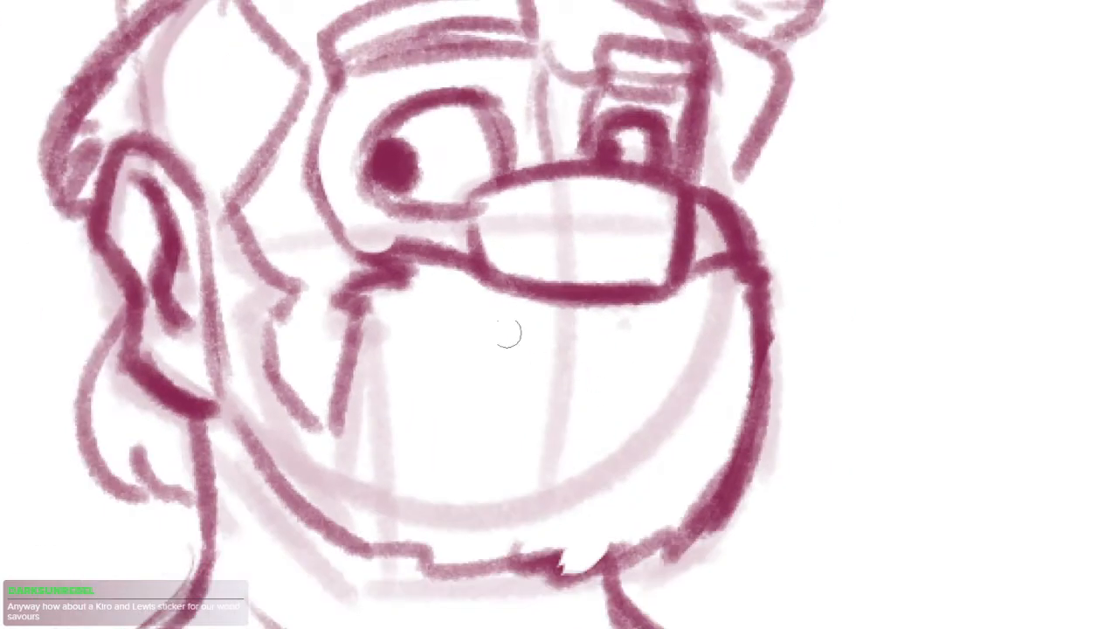
# Draw a short flat mouth stroke in the middle of the beard below the nose
pyautogui.moveTo(524, 358)
pyautogui.mouseDown()
pyautogui.moveTo(557, 362)
pyautogui.moveTo(651, 477)
pyautogui.mouseUp()
pyautogui.moveTo(679, 381)
pyautogui.mouseDown()
pyautogui.moveTo(612, 302)
pyautogui.moveTo(627, 325)
pyautogui.mouseUp()
pyautogui.moveTo(377, 157)
pyautogui.mouseDown()
pyautogui.moveTo(275, 295)
pyautogui.moveTo(306, 336)
pyautogui.mouseUp()
pyautogui.moveTo(629, 341); pyautogui.dragTo(576, 332)
pyautogui.moveTo(630, 201)
pyautogui.mouseDown()
pyautogui.moveTo(646, 250)
pyautogui.moveTo(622, 286)
pyautogui.mouseUp()
# Strengthen the top contour of the hair and add a long strand line through the swept fringe
pyautogui.moveTo(346, 129); pyautogui.dragTo(477, 30)
pyautogui.moveTo(463, 70)
pyautogui.mouseDown()
pyautogui.moveTo(470, 115)
pyautogui.moveTo(440, 121)
pyautogui.moveTo(581, 98)
pyautogui.mouseUp()
pyautogui.moveTo(524, 77)
pyautogui.mouseDown()
pyautogui.moveTo(611, 135)
pyautogui.moveTo(622, 249)
pyautogui.mouseUp()
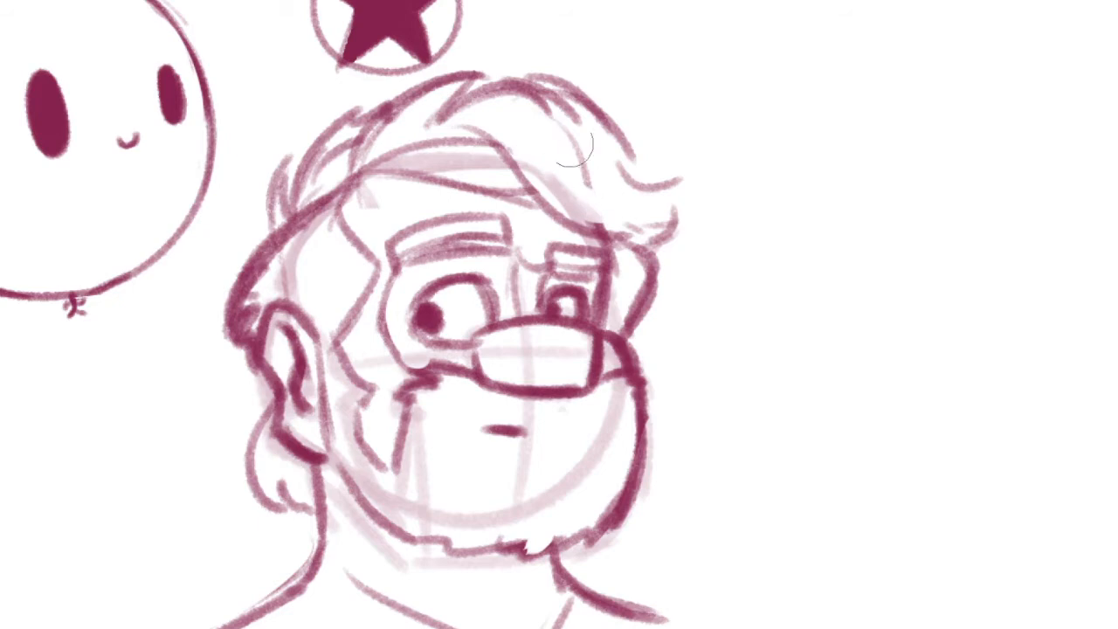
pyautogui.moveTo(562, 122); pyautogui.dragTo(612, 229)
pyautogui.moveTo(518, 182); pyautogui.dragTo(533, 212)
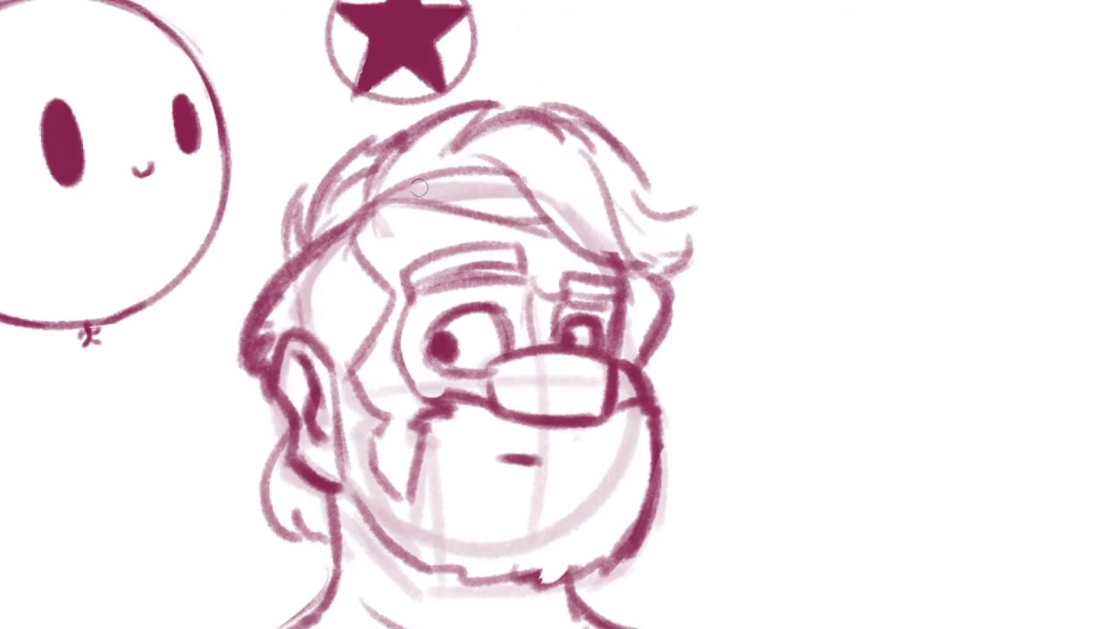
# Add strand lines sweeping up from the hairline above the near temple
pyautogui.moveTo(390, 195); pyautogui.dragTo(446, 165)
pyautogui.moveTo(411, 192); pyautogui.dragTo(452, 178)
pyautogui.moveTo(370, 198); pyautogui.dragTo(469, 104)
pyautogui.hotkey('ctrl', 'z')
pyautogui.moveTo(371, 194); pyautogui.dragTo(460, 104)
pyautogui.hotkey('ctrl', '-')
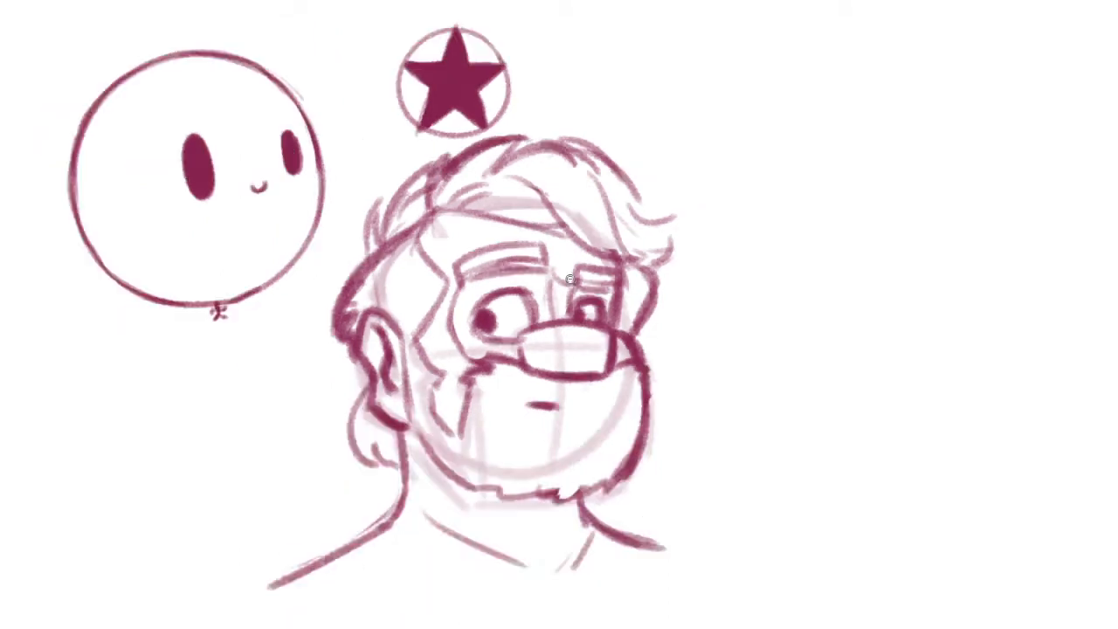
# Darken the near shoulder line and draw the near side of a raised collar around the neck
pyautogui.hotkey('ctrl', '+')
pyautogui.moveTo(349, 389)
pyautogui.mouseDown()
pyautogui.moveTo(266, 441)
pyautogui.moveTo(234, 491)
pyautogui.mouseUp()
pyautogui.moveTo(347, 337); pyautogui.dragTo(427, 386)
pyautogui.hotkey('ctrl', 'z')
pyautogui.moveTo(358, 298)
pyautogui.mouseDown()
pyautogui.moveTo(339, 353)
pyautogui.moveTo(356, 382)
pyautogui.mouseUp()
pyautogui.hotkey('ctrl', 'z')
pyautogui.moveTo(365, 316); pyautogui.dragTo(301, 391)
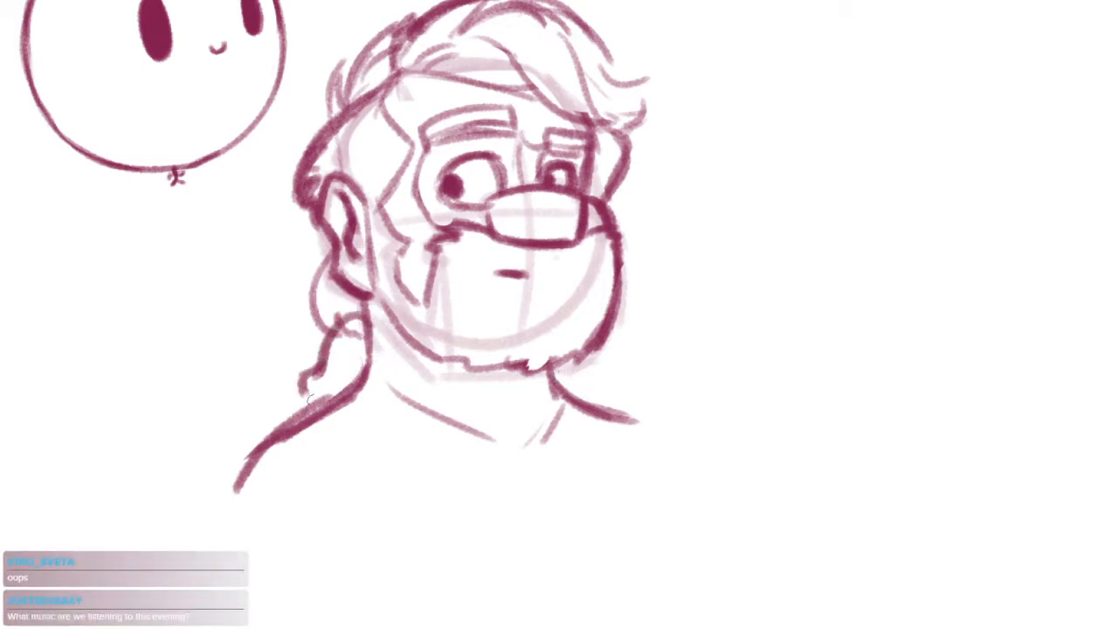
pyautogui.moveTo(372, 332); pyautogui.dragTo(428, 391)
pyautogui.moveTo(552, 358); pyautogui.dragTo(636, 388)
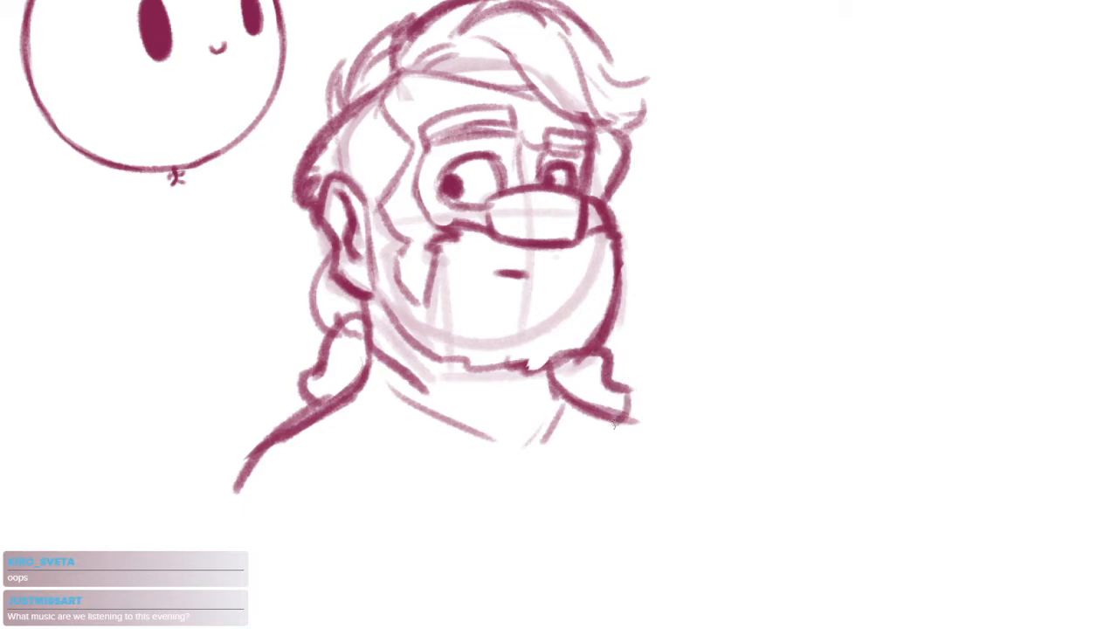
pyautogui.hotkey('ctrl', 'z')
pyautogui.hotkey('ctrl', 'z')
# Redraw the far side of the collar as a narrow folded loop beneath the beard
pyautogui.moveTo(571, 356); pyautogui.dragTo(599, 410)
pyautogui.moveTo(593, 412); pyautogui.dragTo(586, 442)
pyautogui.moveTo(519, 395); pyautogui.dragTo(600, 455)
pyautogui.hotkey('ctrl', 'z')
pyautogui.moveTo(567, 397)
pyautogui.mouseDown()
pyautogui.moveTo(554, 423)
pyautogui.moveTo(564, 486)
pyautogui.mouseUp()
# Outline the near collar as a large rounded flap and erase stray lines around the far collar
pyautogui.moveTo(428, 407); pyautogui.dragTo(342, 472)
pyautogui.moveTo(318, 357); pyautogui.dragTo(349, 477)
pyautogui.moveTo(574, 359)
pyautogui.mouseDown()
pyautogui.moveTo(601, 445)
pyautogui.moveTo(606, 386)
pyautogui.moveTo(580, 451)
pyautogui.moveTo(565, 405)
pyautogui.moveTo(585, 452)
pyautogui.mouseUp()
pyautogui.hotkey('ctrl', 'z')
pyautogui.press('e')
pyautogui.moveTo(583, 384)
pyautogui.mouseDown()
pyautogui.moveTo(591, 414)
pyautogui.moveTo(585, 397)
pyautogui.moveTo(599, 451)
pyautogui.moveTo(555, 406)
pyautogui.moveTo(567, 390)
pyautogui.moveTo(570, 476)
pyautogui.mouseUp()
pyautogui.press('e')
pyautogui.moveTo(573, 405); pyautogui.dragTo(583, 457)
pyautogui.press('b')
pyautogui.press('e')
# Erase the old shoulder line inside the near collar flap and redraw the flap's outer edge
pyautogui.moveTo(356, 367); pyautogui.dragTo(330, 418)
pyautogui.moveTo(306, 350); pyautogui.dragTo(296, 406)
pyautogui.press('b')
pyautogui.moveTo(372, 330)
pyautogui.mouseDown()
pyautogui.moveTo(335, 352)
pyautogui.moveTo(302, 424)
pyautogui.moveTo(322, 451)
pyautogui.mouseUp()
pyautogui.moveTo(486, 538); pyautogui.dragTo(550, 492)
pyautogui.moveTo(359, 350); pyautogui.dragTo(297, 400)
pyautogui.moveTo(329, 386)
pyautogui.mouseDown()
pyautogui.moveTo(293, 414)
pyautogui.moveTo(297, 442)
pyautogui.mouseUp()
# Redraw the shoulder lines so they emerge from beneath both sides of the collar
pyautogui.moveTo(662, 334); pyautogui.dragTo(723, 393)
pyautogui.moveTo(356, 374)
pyautogui.mouseDown()
pyautogui.moveTo(325, 406)
pyautogui.moveTo(322, 455)
pyautogui.mouseUp()
pyautogui.moveTo(367, 364); pyautogui.dragTo(300, 402)
pyautogui.moveTo(345, 353); pyautogui.dragTo(302, 378)
pyautogui.moveTo(375, 292); pyautogui.dragTo(340, 352)
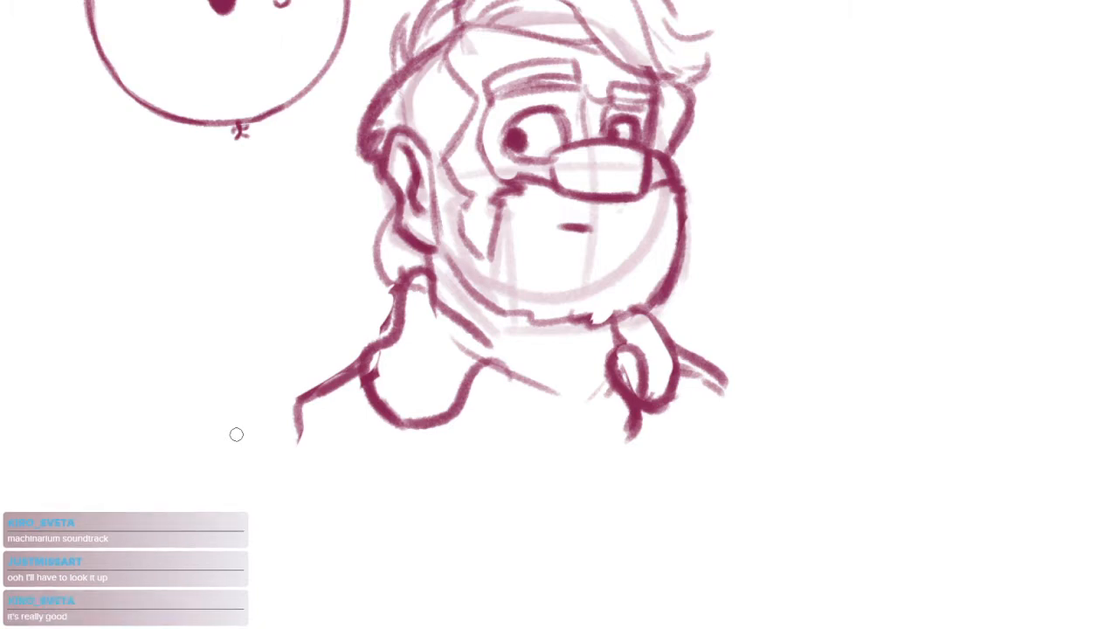
# Thicken the near shoulder and the collar's outer edge, trimming the edge's inner side with the eraser
pyautogui.moveTo(372, 357); pyautogui.dragTo(287, 418)
pyautogui.moveTo(400, 283)
pyautogui.mouseDown()
pyautogui.moveTo(390, 324)
pyautogui.moveTo(363, 353)
pyautogui.mouseUp()
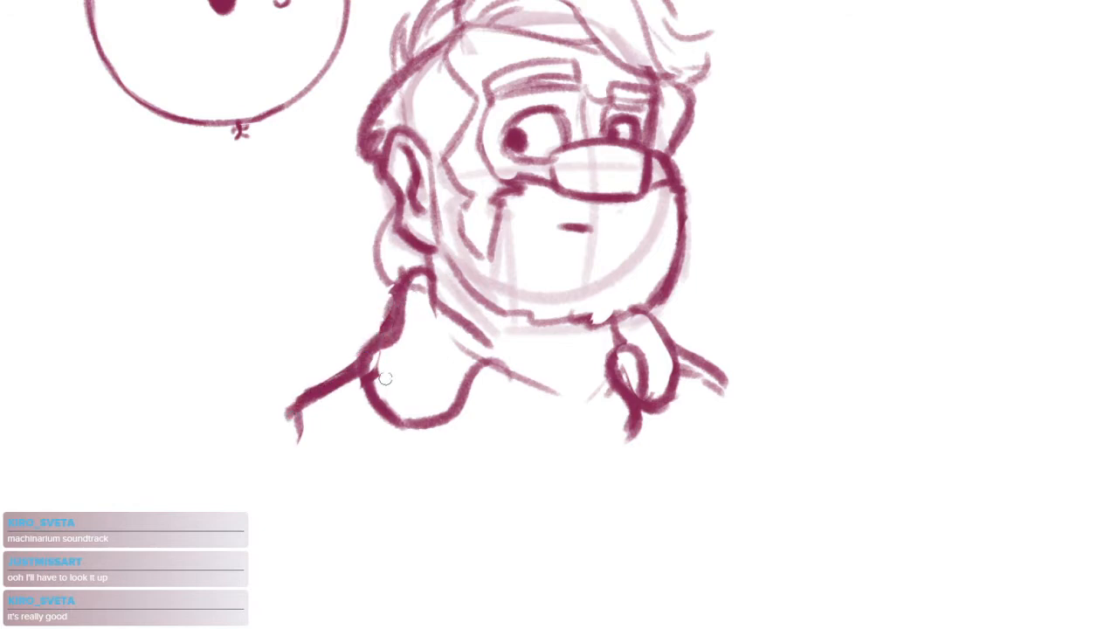
pyautogui.press('e')
pyautogui.moveTo(415, 290)
pyautogui.mouseDown()
pyautogui.moveTo(380, 353)
pyautogui.moveTo(392, 381)
pyautogui.mouseUp()
pyautogui.press('b')
pyautogui.moveTo(391, 302)
pyautogui.mouseDown()
pyautogui.moveTo(366, 331)
pyautogui.moveTo(359, 356)
pyautogui.mouseUp()
# Redraw the near collar's inner edge as a curve along the neck and erase the leftover lines beside it
pyautogui.moveTo(428, 285)
pyautogui.mouseDown()
pyautogui.moveTo(460, 337)
pyautogui.moveTo(491, 349)
pyautogui.mouseUp()
pyautogui.press('e')
pyautogui.moveTo(450, 300); pyautogui.dragTo(505, 335)
pyautogui.press('b')
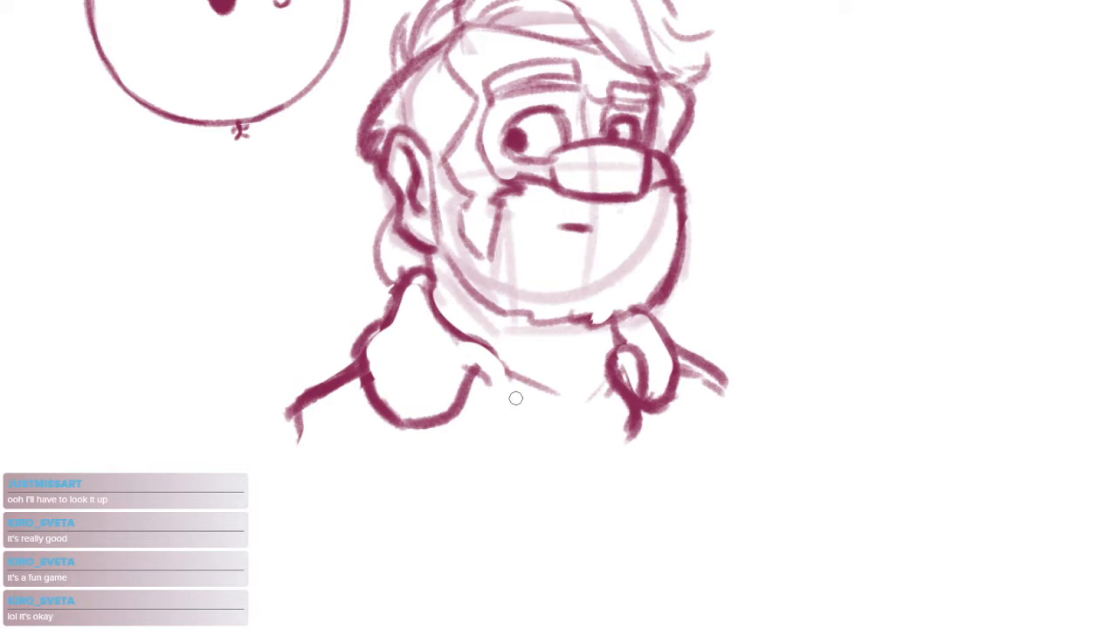
# Darken the far collar's inner fold and draw the two front opening edges of the garment running down from the collar
pyautogui.moveTo(649, 356); pyautogui.dragTo(634, 400)
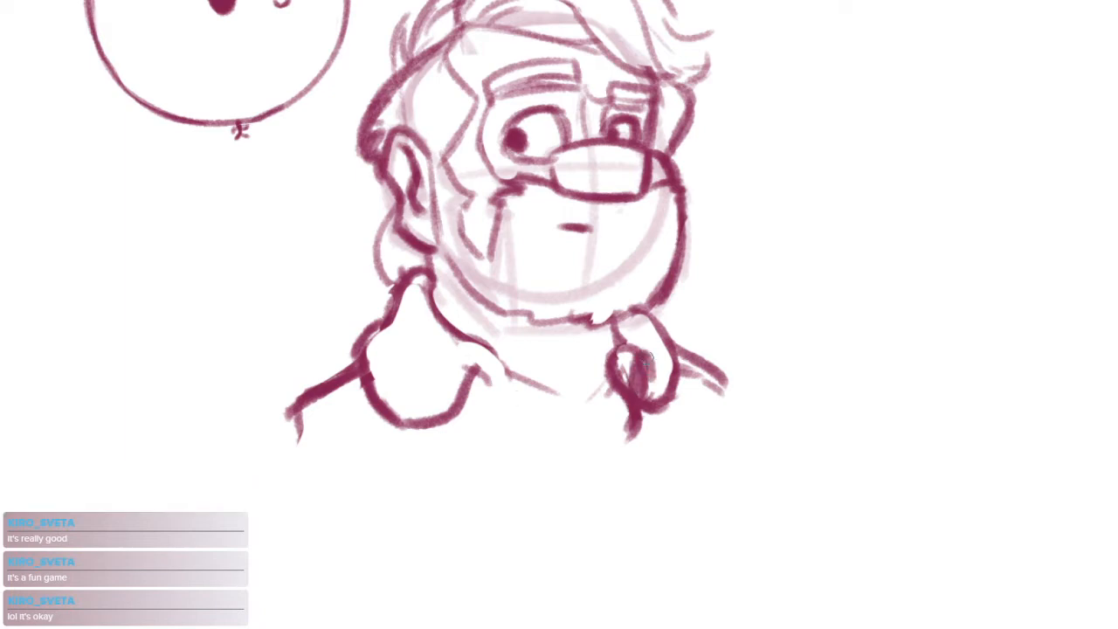
pyautogui.moveTo(626, 345)
pyautogui.mouseDown()
pyautogui.moveTo(608, 383)
pyautogui.moveTo(611, 435)
pyautogui.mouseUp()
pyautogui.moveTo(501, 350)
pyautogui.mouseDown()
pyautogui.moveTo(536, 428)
pyautogui.moveTo(561, 457)
pyautogui.mouseUp()
pyautogui.moveTo(625, 407); pyautogui.dragTo(601, 408)
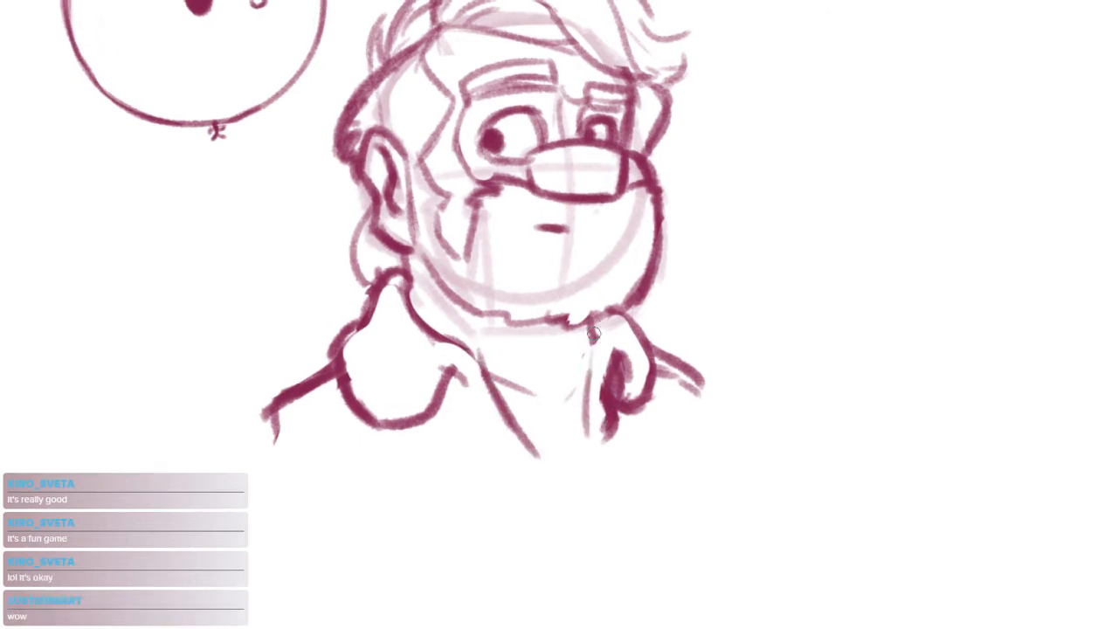
pyautogui.moveTo(598, 334); pyautogui.dragTo(588, 453)
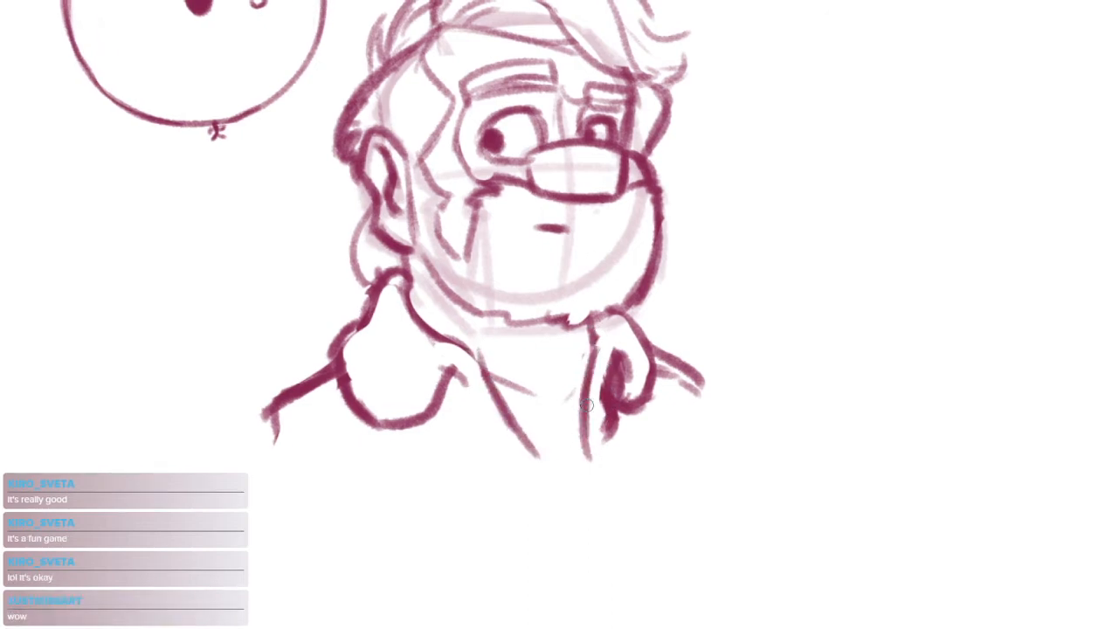
pyautogui.moveTo(403, 323); pyautogui.dragTo(496, 427)
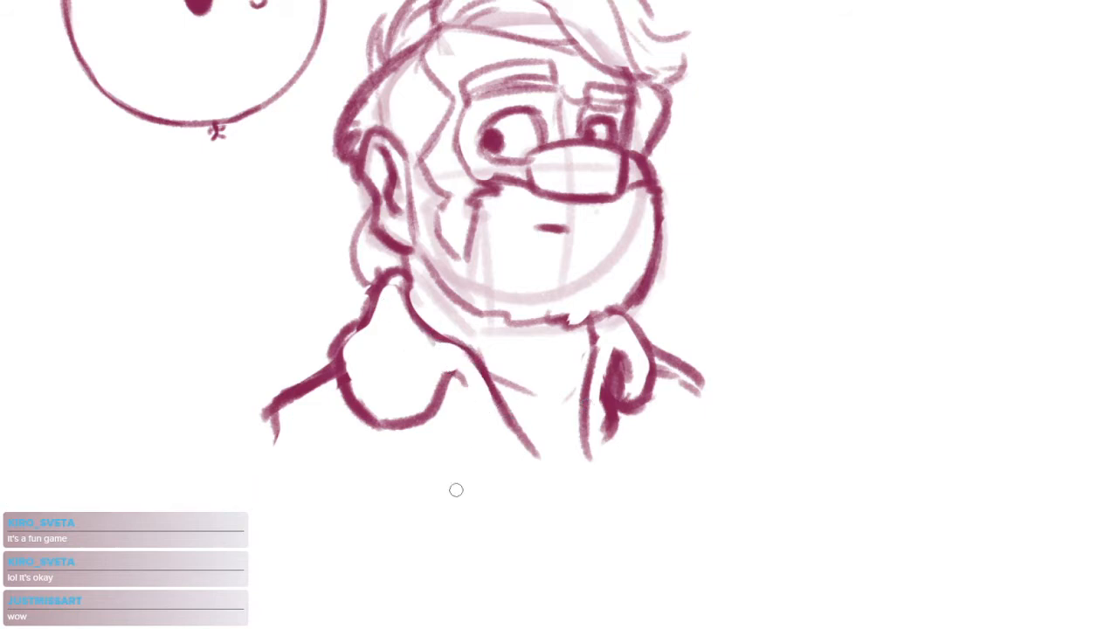
pyautogui.moveTo(593, 322); pyautogui.dragTo(583, 394)
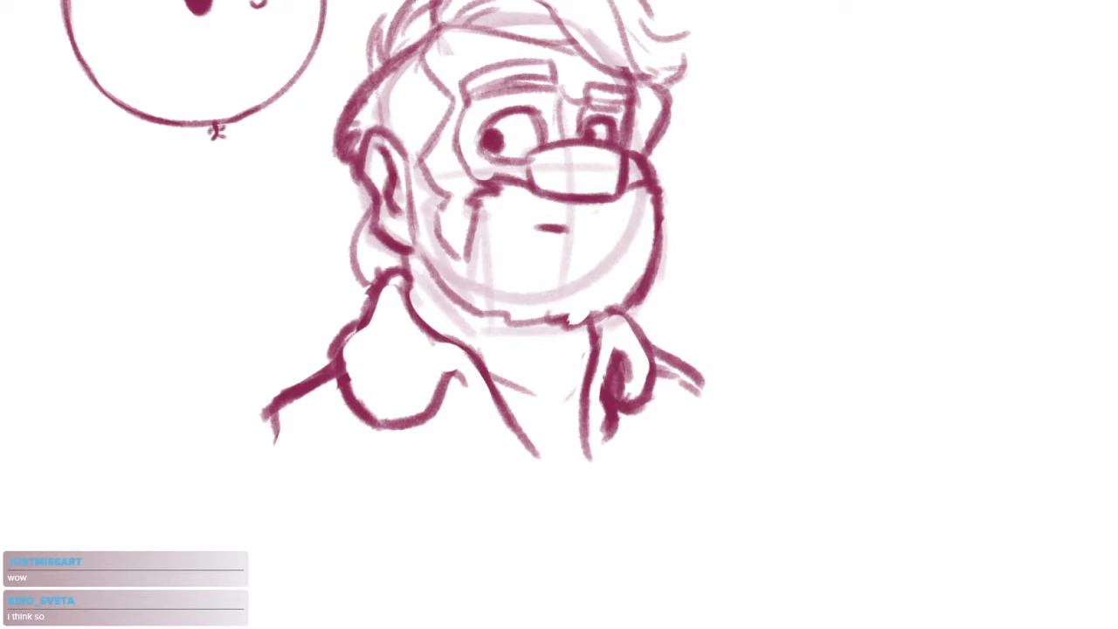
# Draw a curved shirt neckline between the two front opening edges below the beard
pyautogui.keyDown('alt'); pyautogui.click(442, 375); pyautogui.keyUp('alt')
pyautogui.keyDown('ctrl'); pyautogui.click(552, 272); pyautogui.keyUp('ctrl')
pyautogui.moveTo(587, 340); pyautogui.dragTo(554, 328)
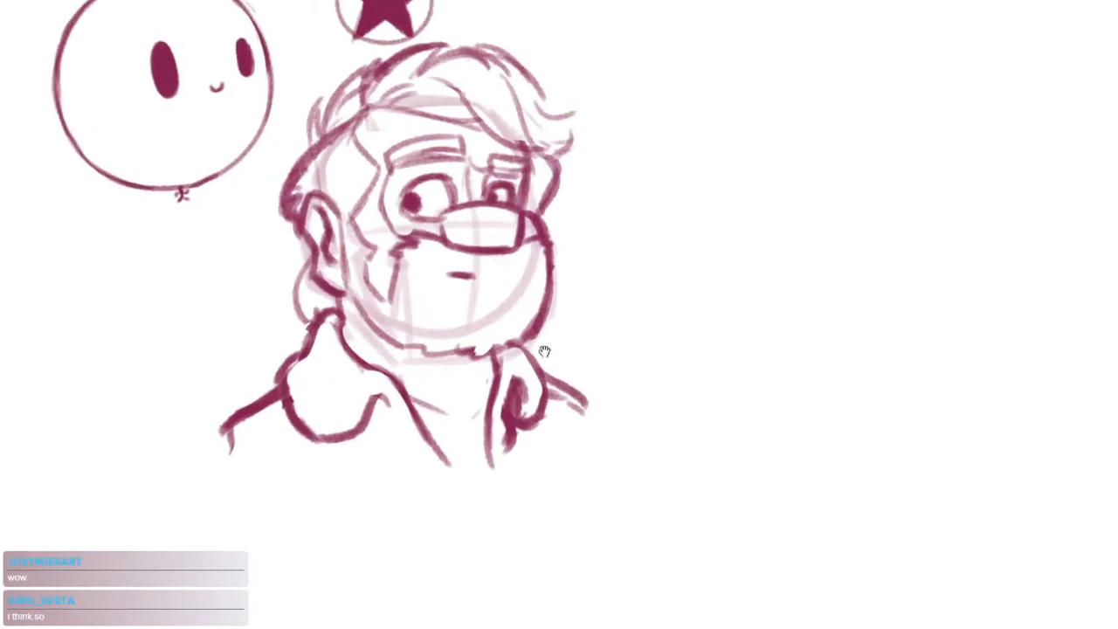
pyautogui.moveTo(403, 400); pyautogui.dragTo(484, 414)
# Draw a large circle for a second head on the empty canvas beside the bearded man
pyautogui.moveTo(553, 362); pyautogui.dragTo(431, 385)
pyautogui.keyDown('alt'); pyautogui.click(671, 332); pyautogui.keyUp('alt')
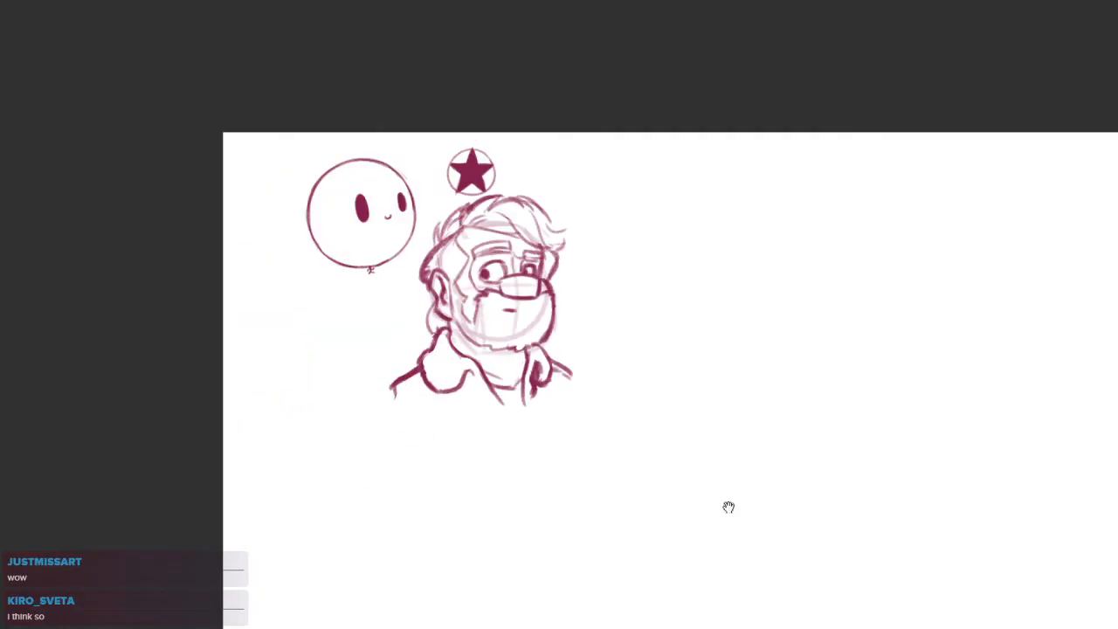
pyautogui.moveTo(705, 258); pyautogui.dragTo(598, 290)
pyautogui.keyDown('ctrl'); pyautogui.click(580, 255); pyautogui.keyUp('ctrl')
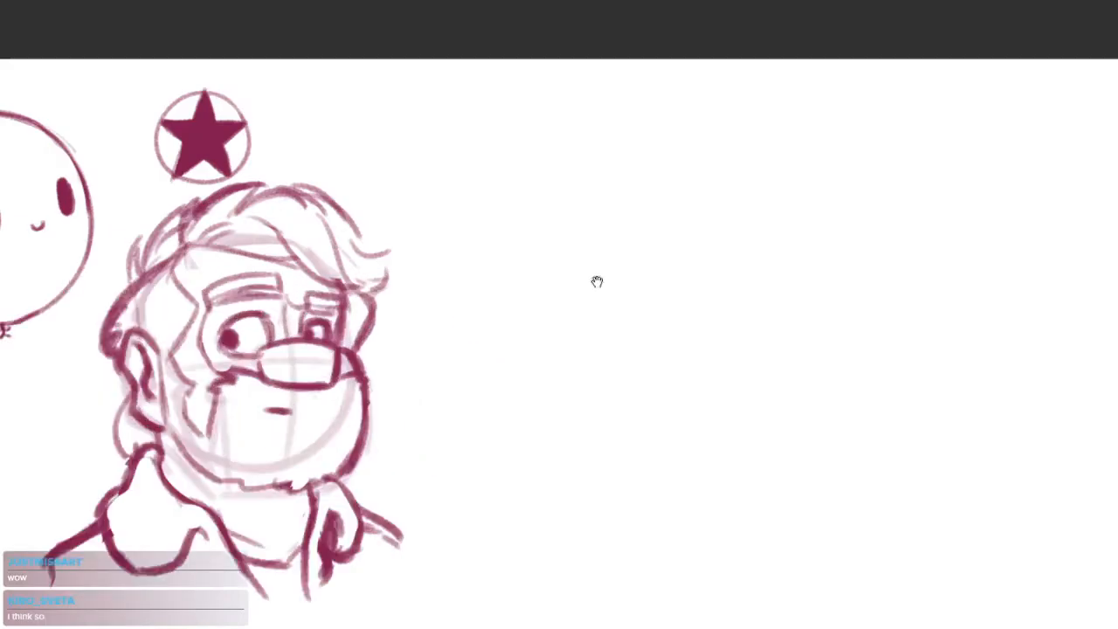
pyautogui.moveTo(686, 436)
pyautogui.mouseDown()
pyautogui.moveTo(599, 282)
pyautogui.moveTo(769, 441)
pyautogui.mouseUp()
pyautogui.hotkey('ctrl', 'z')
pyautogui.moveTo(787, 297)
pyautogui.mouseDown()
pyautogui.moveTo(743, 239)
pyautogui.moveTo(718, 236)
pyautogui.mouseUp()
pyautogui.moveTo(756, 411)
pyautogui.mouseDown()
pyautogui.moveTo(682, 344)
pyautogui.moveTo(697, 338)
pyautogui.moveTo(650, 336)
pyautogui.mouseUp()
pyautogui.keyDown('ctrl'); pyautogui.click(681, 344); pyautogui.keyUp('ctrl')
pyautogui.keyDown('alt'); pyautogui.click(645, 307); pyautogui.keyUp('alt')
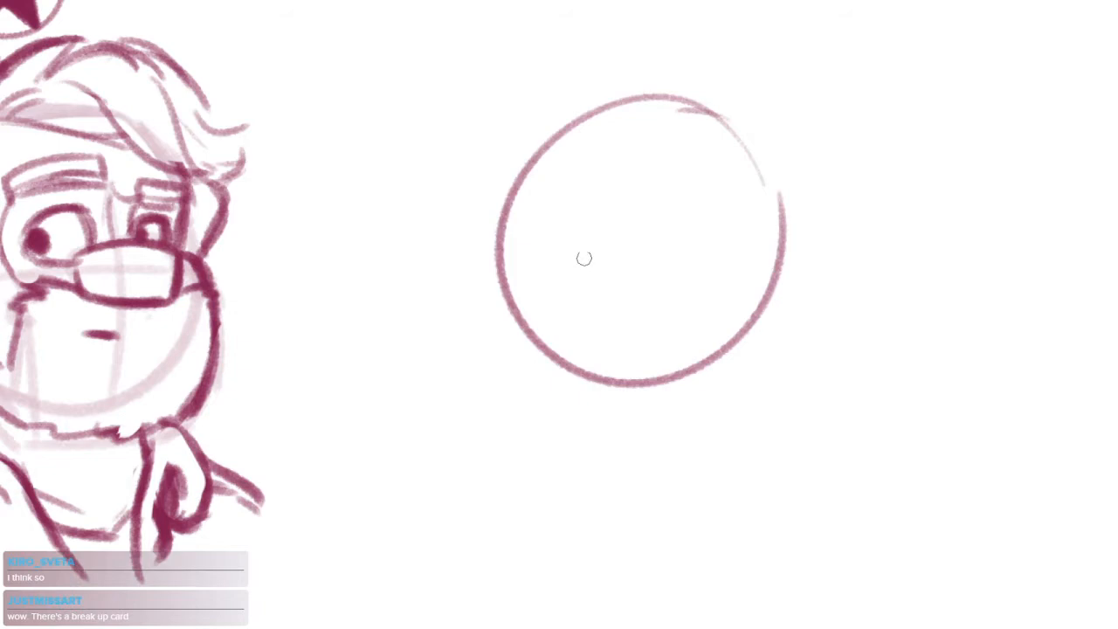
pyautogui.moveTo(517, 82); pyautogui.dragTo(517, 398)
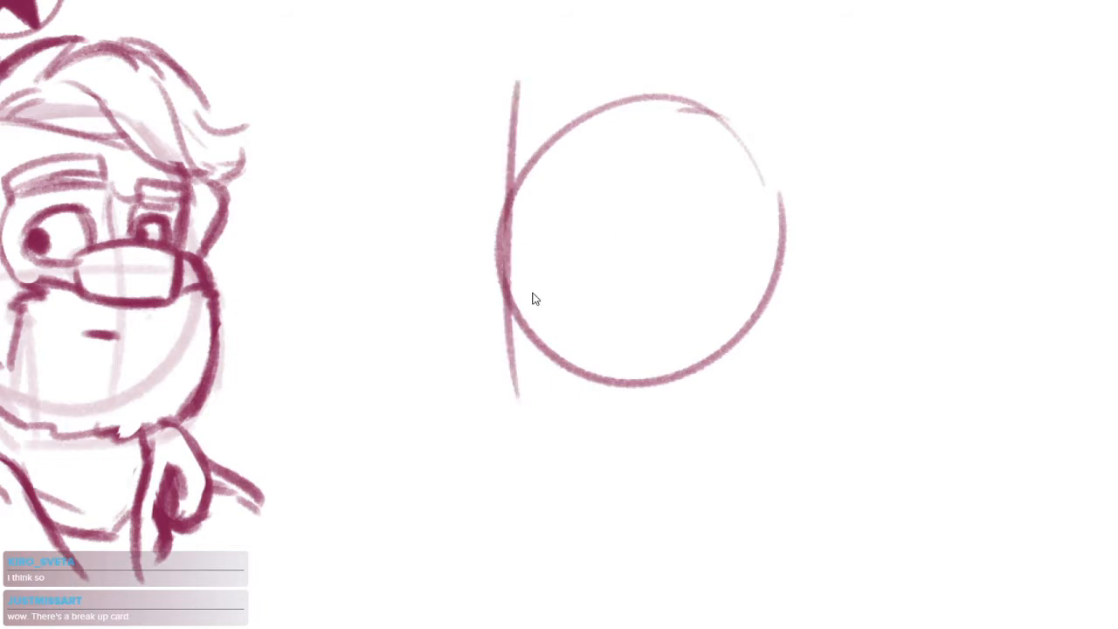
pyautogui.hotkey('ctrl', 'z')
pyautogui.moveTo(516, 151); pyautogui.dragTo(510, 337)
pyautogui.hotkey('ctrl', 'z')
pyautogui.moveTo(516, 124); pyautogui.dragTo(510, 404)
pyautogui.hotkey('ctrl', 'z')
# Add a curved centre line, an eye line, a brow notch and angled forehead, chin and jaw lines around the circle
pyautogui.moveTo(587, 128)
pyautogui.mouseDown()
pyautogui.moveTo(578, 267)
pyautogui.moveTo(607, 403)
pyautogui.mouseUp()
pyautogui.moveTo(504, 238); pyautogui.dragTo(639, 224)
pyautogui.moveTo(524, 182)
pyautogui.mouseDown()
pyautogui.moveTo(538, 234)
pyautogui.moveTo(506, 273)
pyautogui.moveTo(515, 308)
pyautogui.mouseUp()
pyautogui.moveTo(550, 391); pyautogui.dragTo(672, 395)
pyautogui.moveTo(645, 405); pyautogui.dragTo(700, 358)
pyautogui.moveTo(758, 292); pyautogui.dragTo(699, 360)
pyautogui.moveTo(742, 341); pyautogui.dragTo(690, 383)
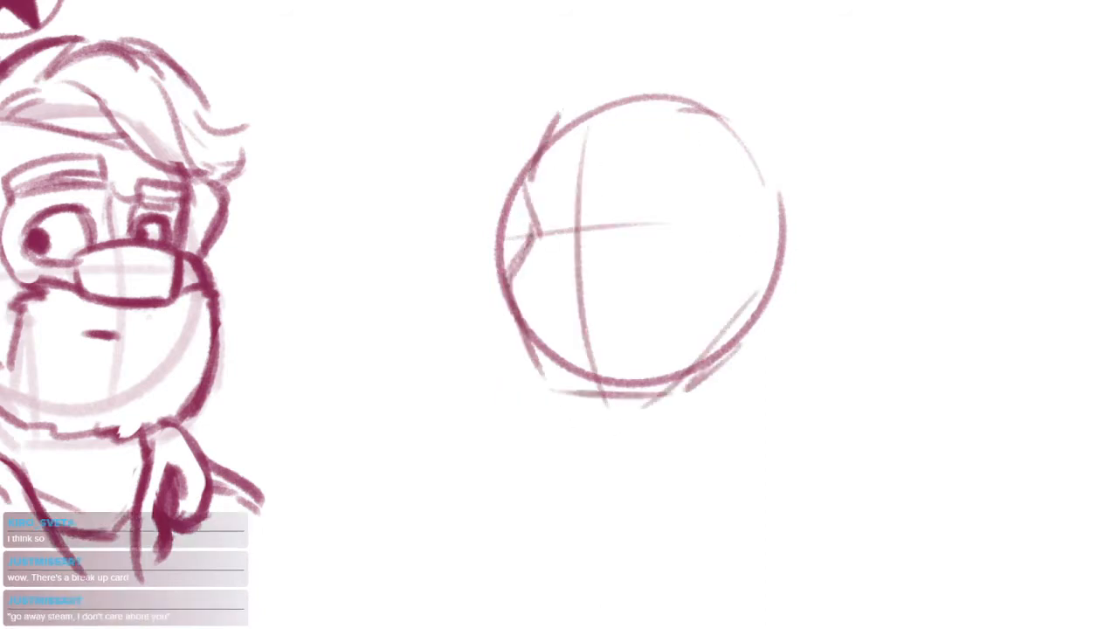
pyautogui.moveTo(552, 101); pyautogui.dragTo(522, 185)
pyautogui.moveTo(566, 90); pyautogui.dragTo(648, 81)
# Draw the back contour of the head curving down from the top of the circle
pyautogui.moveTo(721, 140); pyautogui.dragTo(724, 157)
pyautogui.moveTo(725, 93)
pyautogui.mouseDown()
pyautogui.moveTo(785, 250)
pyautogui.moveTo(766, 323)
pyautogui.mouseUp()
pyautogui.moveTo(762, 262); pyautogui.dragTo(784, 332)
pyautogui.moveTo(732, 364); pyautogui.dragTo(763, 367)
pyautogui.hotkey('ctrl', 'z')
pyautogui.moveTo(792, 240); pyautogui.dragTo(851, 211)
pyautogui.moveTo(848, 217)
pyautogui.mouseDown()
pyautogui.moveTo(807, 317)
pyautogui.moveTo(790, 327)
pyautogui.mouseUp()
pyautogui.hotkey('ctrl', 'z')
pyautogui.hotkey('ctrl', 'z')
pyautogui.moveTo(785, 265)
pyautogui.mouseDown()
pyautogui.moveTo(850, 209)
pyautogui.moveTo(843, 297)
pyautogui.mouseUp()
# Sketch the outer outline of an ear on the back side of the head circle
pyautogui.hotkey('ctrl', 'z')
pyautogui.hotkey('ctrl', 'z')
pyautogui.moveTo(825, 197); pyautogui.dragTo(852, 228)
pyautogui.moveTo(827, 297); pyautogui.dragTo(811, 309)
pyautogui.moveTo(828, 241); pyautogui.dragTo(819, 308)
pyautogui.moveTo(823, 241); pyautogui.dragTo(819, 304)
pyautogui.hotkey('ctrl', 'z')
pyautogui.hotkey('ctrl', 'z')
pyautogui.moveTo(820, 218); pyautogui.dragTo(807, 313)
pyautogui.moveTo(819, 248)
pyautogui.mouseDown()
pyautogui.moveTo(808, 314)
pyautogui.moveTo(801, 303)
pyautogui.mouseUp()
pyautogui.hotkey('ctrl', 'z')
pyautogui.hotkey('ctrl', 'z')
# Complete the ear with its lobe and inner fold line
pyautogui.moveTo(808, 227)
pyautogui.mouseDown()
pyautogui.moveTo(789, 254)
pyautogui.moveTo(766, 359)
pyautogui.mouseUp()
pyautogui.moveTo(762, 295)
pyautogui.mouseDown()
pyautogui.moveTo(783, 247)
pyautogui.moveTo(817, 257)
pyautogui.moveTo(794, 342)
pyautogui.mouseUp()
pyautogui.moveTo(776, 402); pyautogui.dragTo(743, 428)
pyautogui.moveTo(766, 248); pyautogui.dragTo(792, 278)
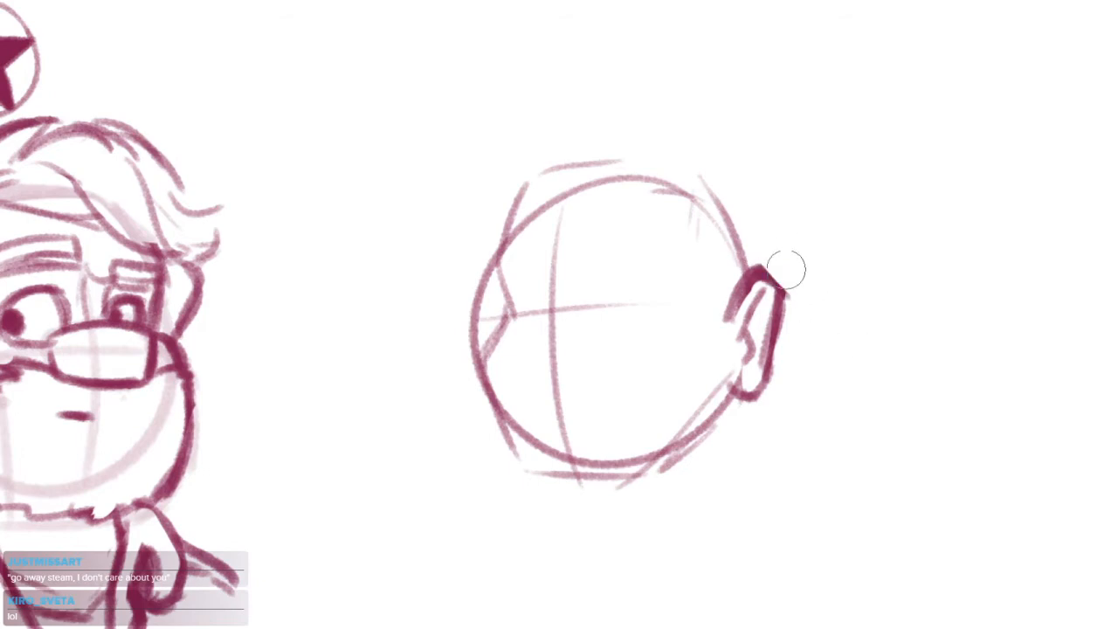
# Draw the vertical edges and bottom edge of a box's front face around the head circle
pyautogui.moveTo(766, 323); pyautogui.dragTo(806, 284)
pyautogui.moveTo(718, 101); pyautogui.dragTo(684, 464)
pyautogui.hotkey('ctrl', 'z')
pyautogui.moveTo(718, 113); pyautogui.dragTo(690, 444)
pyautogui.moveTo(527, 136); pyautogui.dragTo(505, 421)
pyautogui.moveTo(513, 468); pyautogui.dragTo(677, 471)
pyautogui.hotkey('ctrl', 'z')
pyautogui.moveTo(522, 445); pyautogui.dragTo(695, 460)
pyautogui.moveTo(524, 463); pyautogui.dragTo(689, 465)
# Complete the box around the head with a top edge and a receding side plane in front of the ear
pyautogui.moveTo(743, 425); pyautogui.dragTo(683, 467)
pyautogui.hotkey('ctrl', 'z')
pyautogui.moveTo(748, 140)
pyautogui.mouseDown()
pyautogui.moveTo(741, 407)
pyautogui.moveTo(766, 430)
pyautogui.moveTo(765, 358)
pyautogui.mouseUp()
pyautogui.hotkey('ctrl', 'z')
pyautogui.hotkey('ctrl', 'z')
pyautogui.moveTo(703, 118)
pyautogui.mouseDown()
pyautogui.moveTo(685, 443)
pyautogui.moveTo(681, 372)
pyautogui.mouseUp()
pyautogui.moveTo(534, 130); pyautogui.dragTo(712, 114)
pyautogui.moveTo(725, 114); pyautogui.dragTo(776, 162)
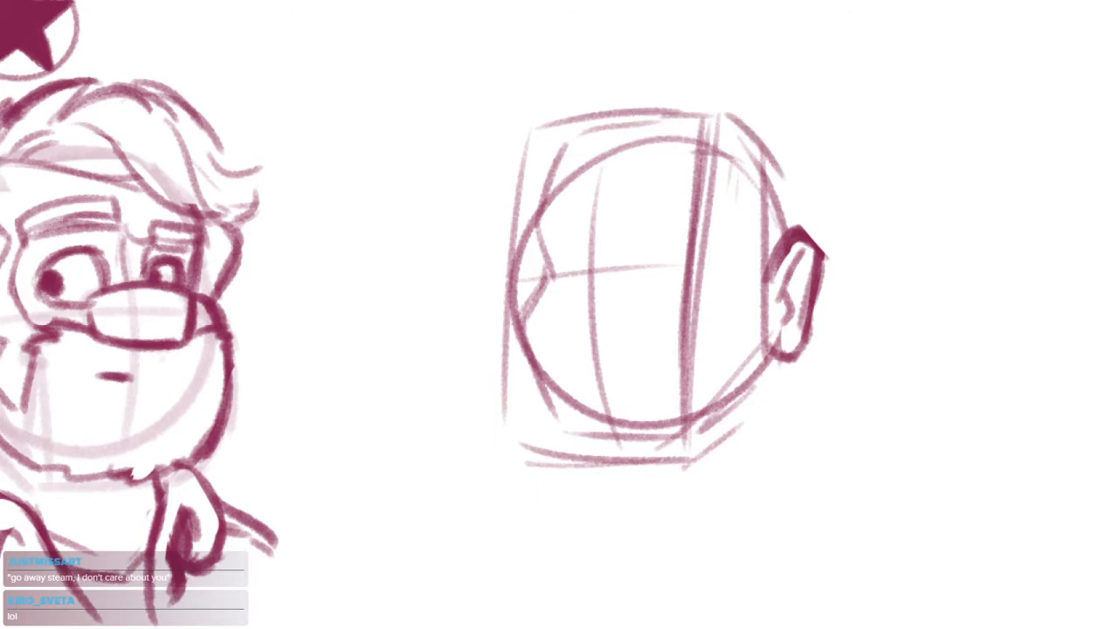
# Draw a thick horizontal guide across the box's front face at eye level
pyautogui.click(579, 214)
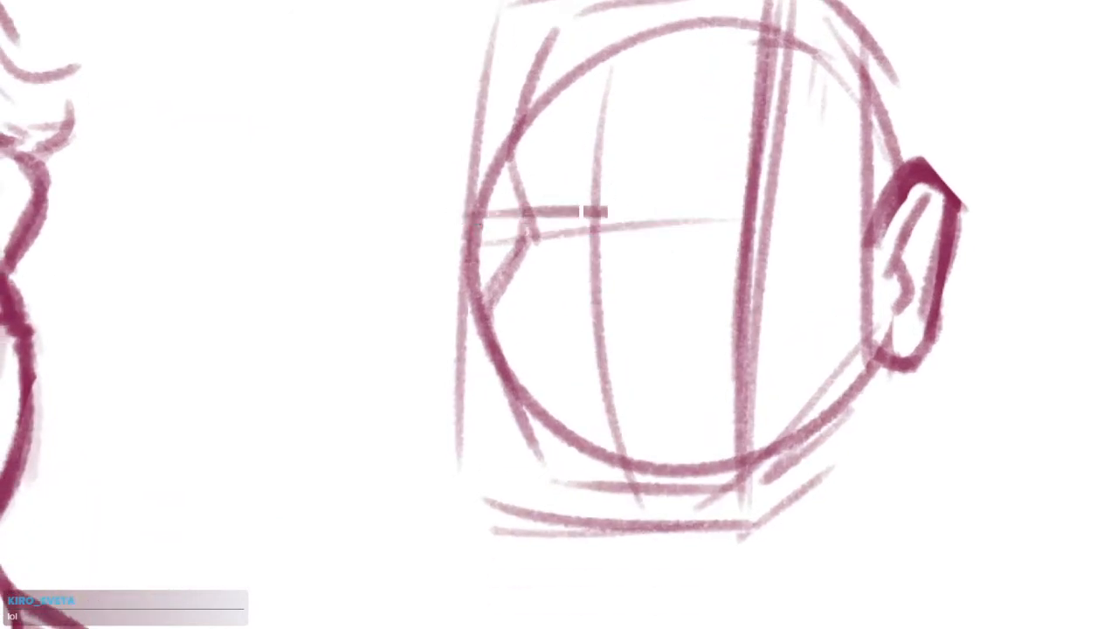
pyautogui.moveTo(460, 220)
pyautogui.mouseDown()
pyautogui.moveTo(769, 206)
pyautogui.moveTo(758, 196)
pyautogui.mouseUp()
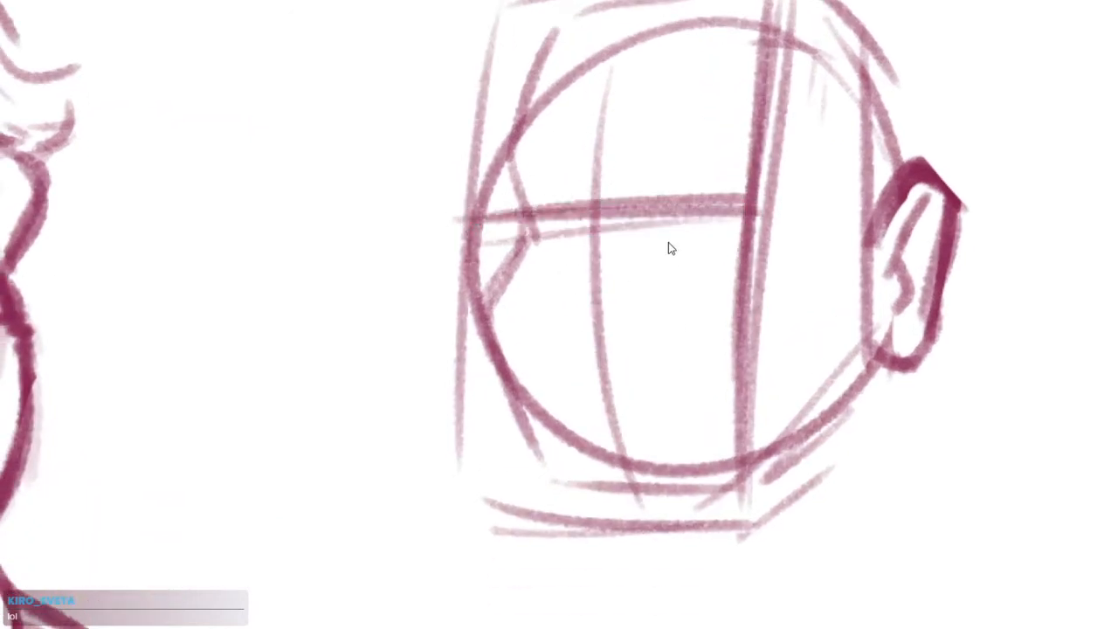
pyautogui.hotkey('ctrl', 'z')
pyautogui.hotkey('ctrl', 'z')
pyautogui.moveTo(482, 222); pyautogui.dragTo(738, 208)
pyautogui.moveTo(473, 344); pyautogui.dragTo(682, 366)
pyautogui.hotkey('ctrl', 'z')
pyautogui.moveTo(485, 324); pyautogui.dragTo(697, 315)
pyautogui.hotkey('ctrl', 'z')
pyautogui.hotkey('ctrl', 'z')
pyautogui.hotkey('ctrl', 'z')
# Erase a thin strip along the underside of the eye-level guide and return to the brush
pyautogui.moveTo(470, 213)
pyautogui.mouseDown()
pyautogui.moveTo(729, 200)
pyautogui.moveTo(738, 188)
pyautogui.moveTo(653, 214)
pyautogui.moveTo(736, 207)
pyautogui.mouseUp()
pyautogui.press('e')
pyautogui.press('b')
pyautogui.moveTo(575, 303); pyautogui.dragTo(599, 291)
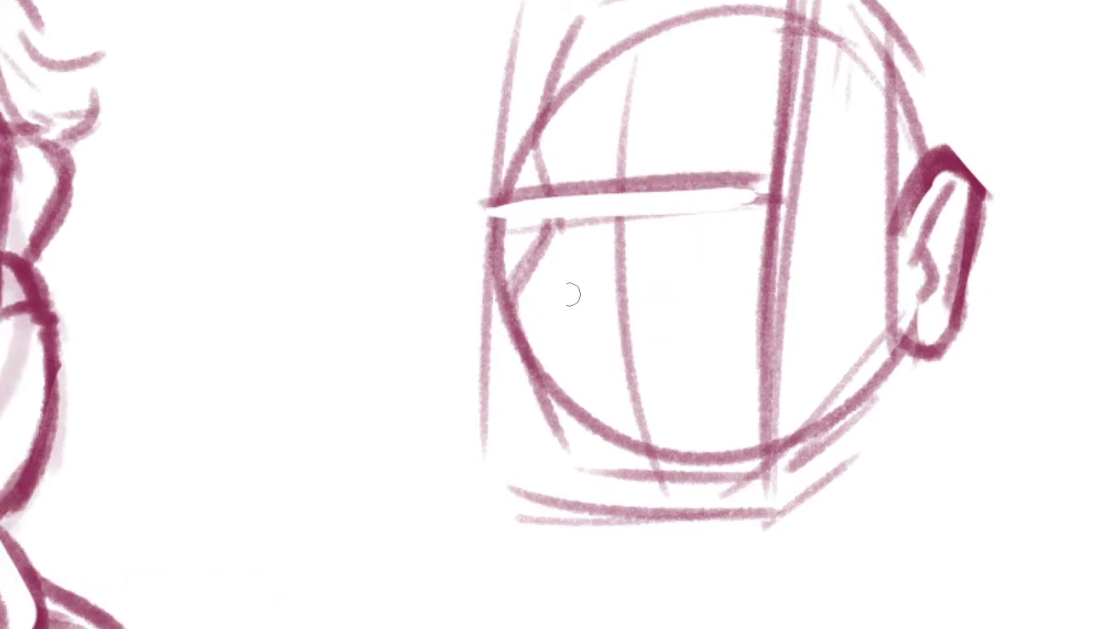
# Draw a thick second guide across the box's front face below the eye-level guide, with a short cheek edge on the side plane
pyautogui.moveTo(479, 338); pyautogui.dragTo(747, 333)
pyautogui.hotkey('ctrl', 'z')
pyautogui.moveTo(503, 319); pyautogui.dragTo(758, 308)
pyautogui.moveTo(679, 304); pyautogui.dragTo(578, 339)
pyautogui.moveTo(664, 214)
pyautogui.mouseDown()
pyautogui.moveTo(712, 223)
pyautogui.moveTo(714, 313)
pyautogui.mouseUp()
pyautogui.moveTo(399, 355)
pyautogui.mouseDown()
pyautogui.moveTo(636, 354)
pyautogui.moveTo(594, 337)
pyautogui.moveTo(670, 338)
pyautogui.moveTo(656, 356)
pyautogui.mouseUp()
pyautogui.press('e')
pyautogui.press('b')
pyautogui.moveTo(411, 353); pyautogui.dragTo(490, 353)
pyautogui.moveTo(365, 358); pyautogui.dragTo(655, 349)
# Darken the eye-level guide across the front face and erase a wider strip along its underside
pyautogui.moveTo(433, 223); pyautogui.dragTo(645, 216)
pyautogui.press('e')
pyautogui.moveTo(393, 240); pyautogui.dragTo(617, 229)
pyautogui.press('b')
pyautogui.moveTo(390, 217)
pyautogui.mouseDown()
pyautogui.moveTo(659, 206)
pyautogui.moveTo(648, 210)
pyautogui.mouseUp()
pyautogui.press('e')
pyautogui.moveTo(407, 243); pyautogui.dragTo(653, 224)
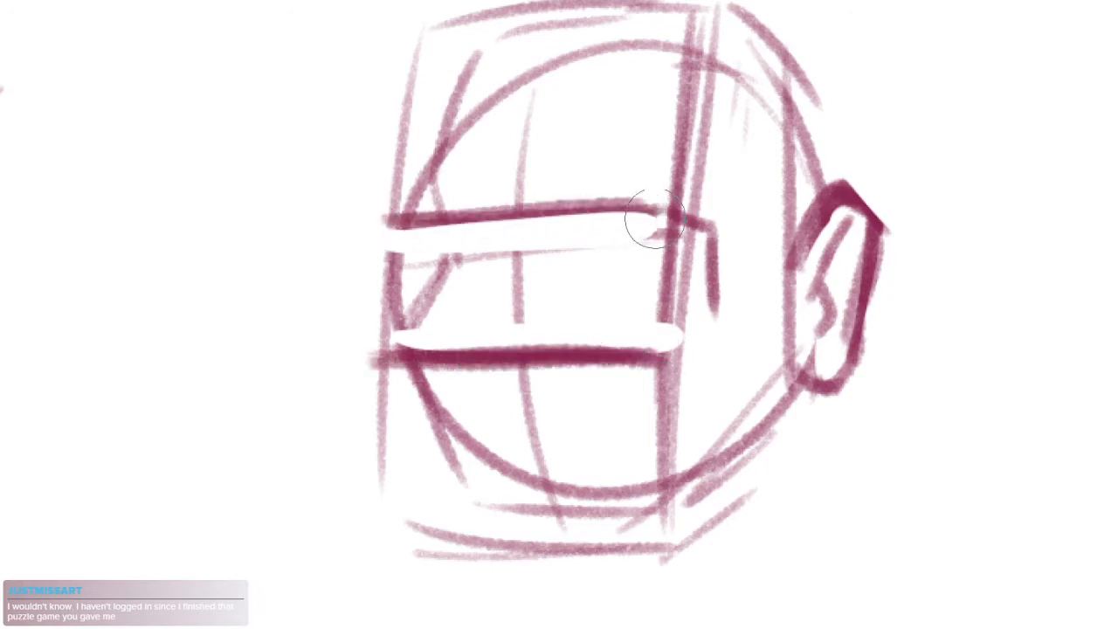
# Erase the far contour between the two guides and redraw it as a stepped-in edge of a recessed eye band
pyautogui.moveTo(602, 288); pyautogui.dragTo(636, 316)
pyautogui.moveTo(427, 278); pyautogui.dragTo(458, 328)
pyautogui.press('b')
pyautogui.moveTo(438, 255); pyautogui.dragTo(474, 275)
pyautogui.moveTo(442, 257)
pyautogui.mouseDown()
pyautogui.moveTo(480, 274)
pyautogui.moveTo(472, 374)
pyautogui.mouseUp()
pyautogui.moveTo(477, 272); pyautogui.dragTo(474, 358)
# Thicken both guides, erase a strip beneath the lower one, and darken the far edge of the lower block
pyautogui.moveTo(443, 250); pyautogui.dragTo(652, 235)
pyautogui.moveTo(599, 361); pyautogui.dragTo(647, 288)
pyautogui.moveTo(459, 315); pyautogui.dragTo(746, 304)
pyautogui.moveTo(711, 302); pyautogui.dragTo(484, 312)
pyautogui.press('e')
pyautogui.moveTo(473, 327); pyautogui.dragTo(703, 334)
pyautogui.moveTo(480, 327)
pyautogui.mouseDown()
pyautogui.moveTo(791, 323)
pyautogui.moveTo(577, 326)
pyautogui.moveTo(734, 331)
pyautogui.moveTo(713, 303)
pyautogui.moveTo(740, 307)
pyautogui.mouseUp()
pyautogui.hotkey('ctrl', 'z')
pyautogui.hotkey('ctrl', 'z')
pyautogui.press('b')
pyautogui.moveTo(740, 307)
pyautogui.mouseDown()
pyautogui.moveTo(500, 304)
pyautogui.moveTo(464, 461)
pyautogui.mouseUp()
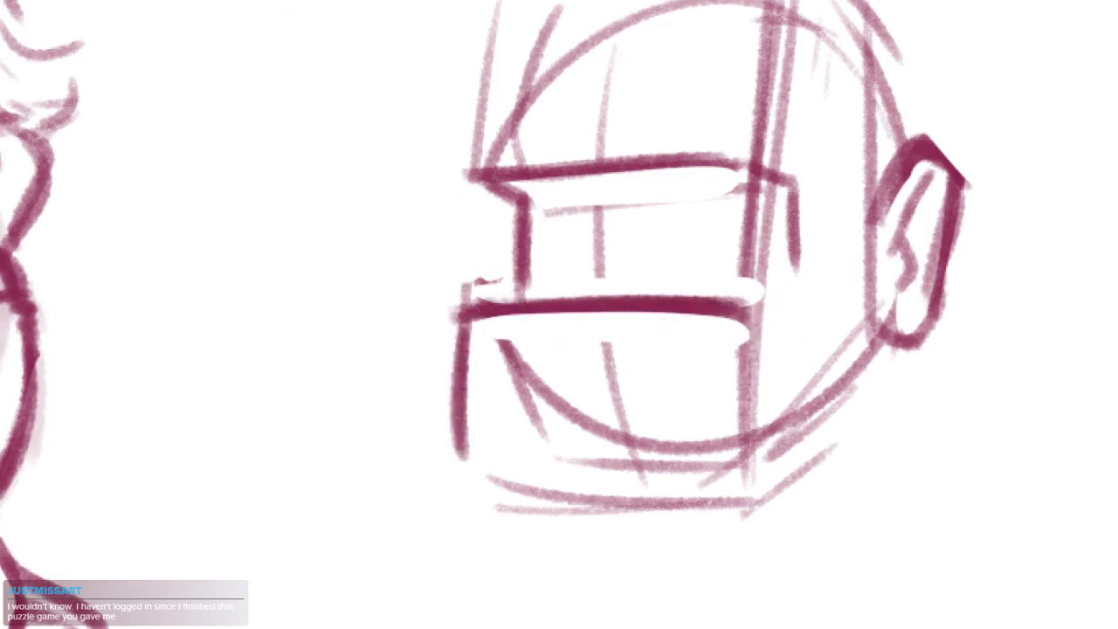
# Draw a small upright box with a side plane inside the recessed band between the two guides
pyautogui.moveTo(640, 147); pyautogui.dragTo(594, 289)
pyautogui.moveTo(530, 327)
pyautogui.mouseDown()
pyautogui.moveTo(572, 323)
pyautogui.moveTo(515, 408)
pyautogui.mouseUp()
pyautogui.moveTo(515, 408); pyautogui.dragTo(559, 406)
pyautogui.moveTo(577, 328)
pyautogui.mouseDown()
pyautogui.moveTo(566, 409)
pyautogui.moveTo(595, 346)
pyautogui.moveTo(592, 397)
pyautogui.mouseUp()
pyautogui.moveTo(592, 349)
pyautogui.mouseDown()
pyautogui.moveTo(591, 411)
pyautogui.moveTo(572, 412)
pyautogui.mouseUp()
pyautogui.moveTo(516, 419); pyautogui.dragTo(595, 417)
pyautogui.moveTo(456, 103); pyautogui.dragTo(433, 314)
# Darken the vertical edges of the upper and lower blocks and draw the bottom edge of the lower side plane
pyautogui.moveTo(458, 133); pyautogui.dragTo(437, 299)
pyautogui.moveTo(742, 103); pyautogui.dragTo(704, 414)
pyautogui.moveTo(607, 500); pyautogui.dragTo(623, 324)
pyautogui.moveTo(426, 271)
pyautogui.mouseDown()
pyautogui.moveTo(409, 437)
pyautogui.moveTo(421, 478)
pyautogui.mouseUp()
pyautogui.moveTo(426, 293); pyautogui.dragTo(427, 446)
pyautogui.moveTo(423, 473)
pyautogui.mouseDown()
pyautogui.moveTo(651, 470)
pyautogui.moveTo(526, 495)
pyautogui.moveTo(681, 499)
pyautogui.moveTo(702, 483)
pyautogui.mouseUp()
pyautogui.hotkey('ctrl', 'z')
# Draw the receding top edge and the long rear vertical edge of the head's side plane
pyautogui.hotkey('ctrl', 'z')
pyautogui.moveTo(716, 281); pyautogui.dragTo(708, 442)
pyautogui.moveTo(698, 312); pyautogui.dragTo(690, 484)
pyautogui.moveTo(697, 332)
pyautogui.mouseDown()
pyautogui.moveTo(691, 451)
pyautogui.moveTo(623, 517)
pyautogui.mouseUp()
pyautogui.moveTo(611, 527); pyautogui.dragTo(740, 524)
pyautogui.moveTo(731, 293); pyautogui.dragTo(752, 365)
pyautogui.moveTo(424, 70)
pyautogui.mouseDown()
pyautogui.moveTo(665, 58)
pyautogui.moveTo(573, 60)
pyautogui.moveTo(587, 47)
pyautogui.moveTo(697, 44)
pyautogui.moveTo(777, 122)
pyautogui.mouseUp()
pyautogui.hotkey('ctrl', 'z')
pyautogui.hotkey('ctrl', 'z')
pyautogui.moveTo(774, 118); pyautogui.dragTo(789, 490)
pyautogui.moveTo(770, 161); pyautogui.dragTo(786, 566)
pyautogui.hotkey('ctrl', 'z')
pyautogui.moveTo(768, 123)
pyautogui.mouseDown()
pyautogui.moveTo(768, 543)
pyautogui.moveTo(793, 606)
pyautogui.moveTo(796, 179)
pyautogui.moveTo(789, 405)
pyautogui.moveTo(777, 152)
pyautogui.moveTo(778, 563)
pyautogui.moveTo(742, 594)
pyautogui.moveTo(636, 601)
pyautogui.moveTo(772, 222)
pyautogui.moveTo(774, 600)
pyautogui.mouseUp()
pyautogui.press('e')
pyautogui.press('b')
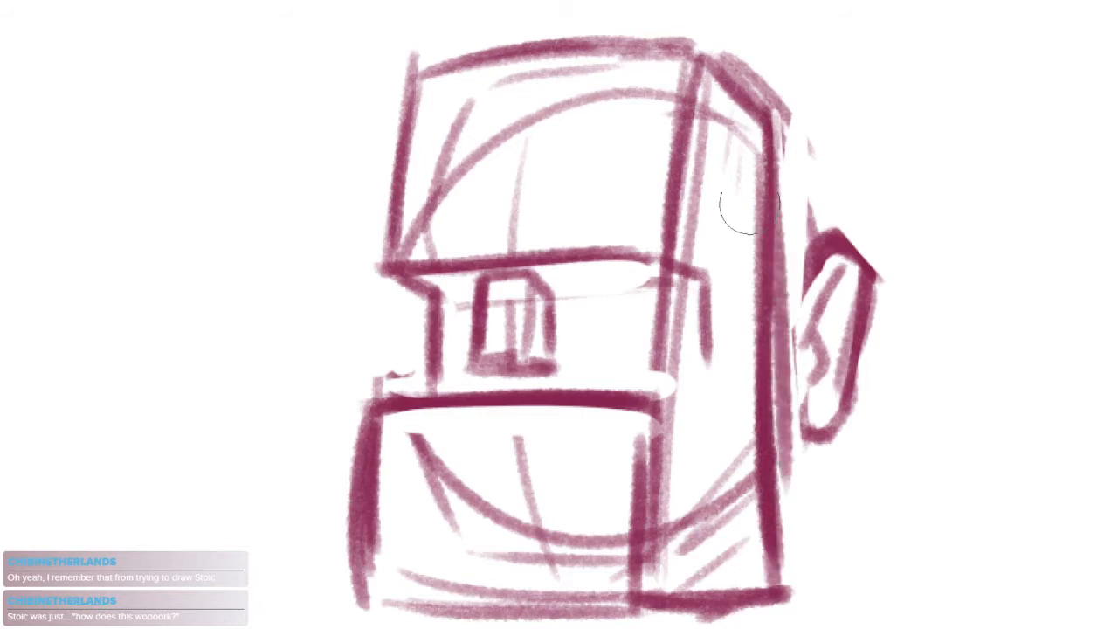
# Erase stray construction lines on the side plane and draw the recessed band's thick near-side edge and underside
pyautogui.press('e')
pyautogui.moveTo(744, 206); pyautogui.dragTo(757, 527)
pyautogui.moveTo(657, 294); pyautogui.dragTo(660, 349)
pyautogui.moveTo(660, 350)
pyautogui.mouseDown()
pyautogui.moveTo(668, 299)
pyautogui.moveTo(676, 358)
pyautogui.mouseUp()
pyautogui.press('b')
pyautogui.moveTo(715, 290); pyautogui.dragTo(715, 371)
pyautogui.moveTo(674, 262)
pyautogui.mouseDown()
pyautogui.moveTo(717, 290)
pyautogui.moveTo(721, 347)
pyautogui.moveTo(696, 406)
pyautogui.moveTo(669, 410)
pyautogui.mouseUp()
pyautogui.moveTo(672, 408); pyautogui.dragTo(721, 409)
pyautogui.moveTo(704, 356); pyautogui.dragTo(714, 407)
# Connect the ear to the side plane with short strokes and redraw the back of the skull above it
pyautogui.moveTo(780, 393); pyautogui.dragTo(757, 368)
pyautogui.moveTo(758, 255)
pyautogui.mouseDown()
pyautogui.moveTo(789, 257)
pyautogui.moveTo(768, 244)
pyautogui.moveTo(787, 254)
pyautogui.mouseUp()
pyautogui.moveTo(764, 313)
pyautogui.mouseDown()
pyautogui.moveTo(779, 320)
pyautogui.moveTo(765, 319)
pyautogui.mouseUp()
pyautogui.moveTo(789, 253); pyautogui.dragTo(777, 311)
pyautogui.moveTo(786, 156); pyautogui.dragTo(819, 219)
pyautogui.moveTo(789, 175)
pyautogui.mouseDown()
pyautogui.moveTo(839, 265)
pyautogui.moveTo(825, 277)
pyautogui.moveTo(807, 238)
pyautogui.mouseUp()
# Sketch swept-back hair above the head box, with a pointed tuft at the back and angular strokes above the ear
pyautogui.moveTo(461, 255); pyautogui.dragTo(529, 93)
pyautogui.moveTo(529, 93); pyautogui.dragTo(721, 65)
pyautogui.moveTo(737, 213); pyautogui.dragTo(730, 330)
pyautogui.moveTo(497, 175); pyautogui.dragTo(543, 83)
pyautogui.moveTo(524, 158); pyautogui.dragTo(613, 57)
pyautogui.hotkey('ctrl', 'z')
pyautogui.hotkey('ctrl', 'z')
pyautogui.moveTo(489, 171)
pyautogui.mouseDown()
pyautogui.moveTo(480, 123)
pyautogui.moveTo(579, 27)
pyautogui.moveTo(611, 31)
pyautogui.mouseUp()
pyautogui.moveTo(611, 31); pyautogui.dragTo(765, 103)
pyautogui.moveTo(666, 56); pyautogui.dragTo(877, 178)
pyautogui.moveTo(805, 147)
pyautogui.mouseDown()
pyautogui.moveTo(868, 106)
pyautogui.moveTo(845, 211)
pyautogui.mouseUp()
pyautogui.moveTo(891, 173); pyautogui.dragTo(834, 249)
pyautogui.moveTo(568, 110); pyautogui.dragTo(618, 164)
pyautogui.moveTo(861, 297); pyautogui.dragTo(798, 211)
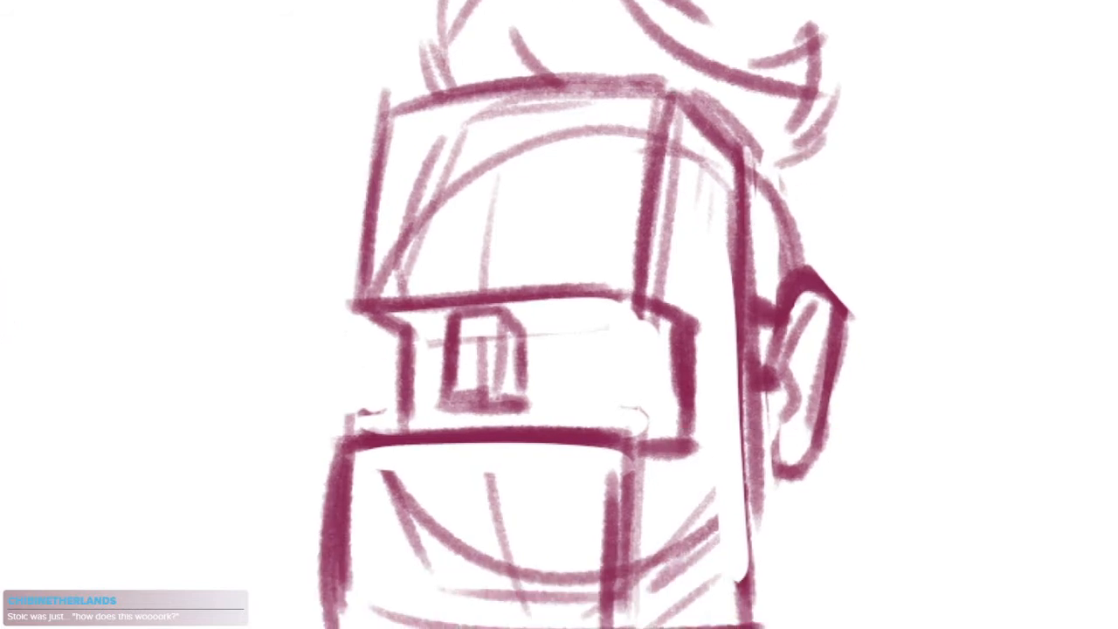
pyautogui.moveTo(762, 163); pyautogui.dragTo(813, 297)
pyautogui.moveTo(847, 251)
pyautogui.mouseDown()
pyautogui.moveTo(830, 295)
pyautogui.moveTo(816, 234)
pyautogui.mouseUp()
# Draw the neck lines, both shoulder slopes and the back of the collar below the boxed head
pyautogui.scroll(-3, 772, 422)
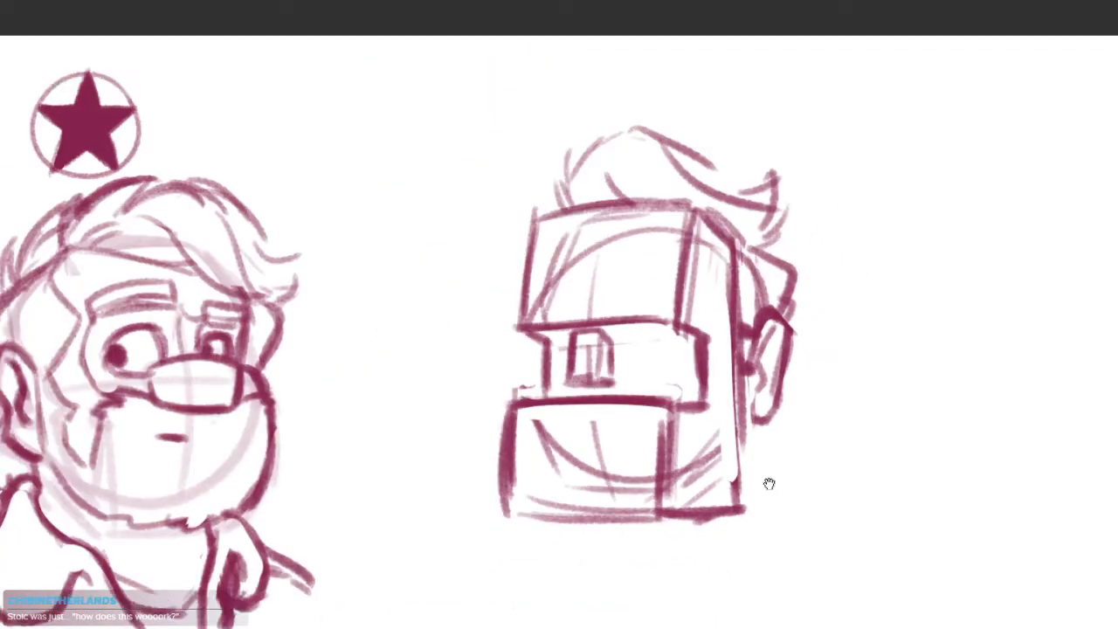
pyautogui.moveTo(776, 489); pyautogui.dragTo(767, 402)
pyautogui.moveTo(751, 339); pyautogui.dragTo(748, 473)
pyautogui.hotkey('ctrl', 'z')
pyautogui.moveTo(751, 337); pyautogui.dragTo(751, 463)
pyautogui.moveTo(594, 431)
pyautogui.mouseDown()
pyautogui.moveTo(592, 514)
pyautogui.moveTo(596, 502)
pyautogui.moveTo(746, 462)
pyautogui.moveTo(904, 525)
pyautogui.mouseUp()
pyautogui.hotkey('ctrl', 'z')
pyautogui.hotkey('ctrl', 'z')
pyautogui.moveTo(757, 443); pyautogui.dragTo(841, 478)
pyautogui.moveTo(584, 458); pyautogui.dragTo(527, 494)
pyautogui.moveTo(753, 399); pyautogui.dragTo(771, 447)
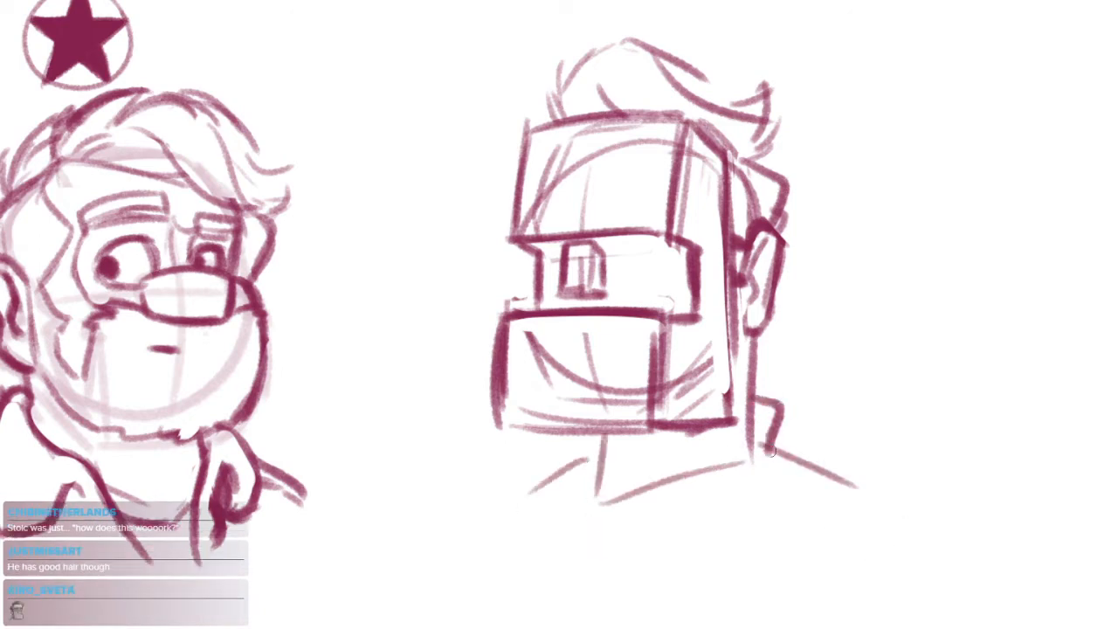
# Sketch the shirt collar flaps and a rounded tie knot under the chin, and reinforce the shoulder lines
pyautogui.moveTo(631, 452); pyautogui.dragTo(673, 522)
pyautogui.moveTo(612, 450); pyautogui.dragTo(570, 504)
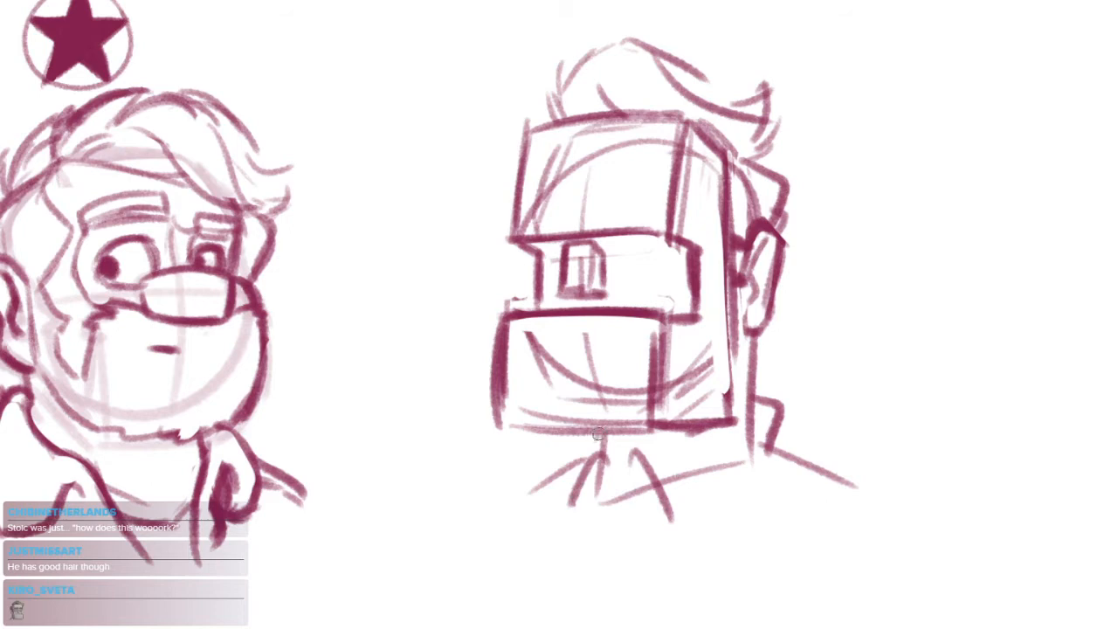
pyautogui.moveTo(600, 434); pyautogui.dragTo(571, 494)
pyautogui.moveTo(636, 459)
pyautogui.mouseDown()
pyautogui.moveTo(584, 453)
pyautogui.moveTo(581, 497)
pyautogui.moveTo(639, 480)
pyautogui.moveTo(623, 503)
pyautogui.mouseUp()
pyautogui.moveTo(704, 441)
pyautogui.mouseDown()
pyautogui.moveTo(669, 403)
pyautogui.moveTo(726, 368)
pyautogui.moveTo(842, 437)
pyautogui.mouseUp()
pyautogui.hotkey('ctrl', 'z')
pyautogui.moveTo(727, 408); pyautogui.dragTo(814, 450)
pyautogui.moveTo(535, 417); pyautogui.dragTo(472, 447)
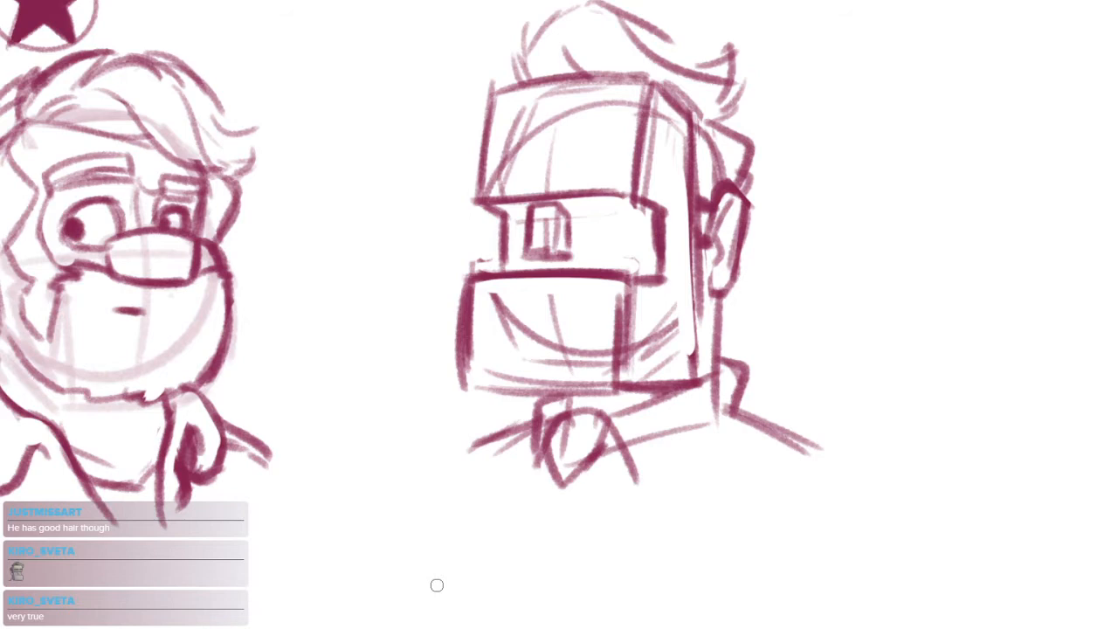
pyautogui.moveTo(640, 469)
pyautogui.mouseDown()
pyautogui.moveTo(732, 409)
pyautogui.moveTo(714, 426)
pyautogui.mouseUp()
# Clean up overlapping lines around the collar and draw two lines for the tie hanging below the knot
pyautogui.press('e')
pyautogui.moveTo(642, 433)
pyautogui.mouseDown()
pyautogui.moveTo(706, 423)
pyautogui.moveTo(710, 402)
pyautogui.mouseUp()
pyautogui.moveTo(557, 409)
pyautogui.mouseDown()
pyautogui.moveTo(551, 434)
pyautogui.moveTo(581, 374)
pyautogui.moveTo(526, 423)
pyautogui.mouseUp()
pyautogui.moveTo(537, 386); pyautogui.dragTo(532, 431)
pyautogui.moveTo(527, 427); pyautogui.dragTo(511, 492)
pyautogui.moveTo(560, 435); pyautogui.dragTo(556, 516)
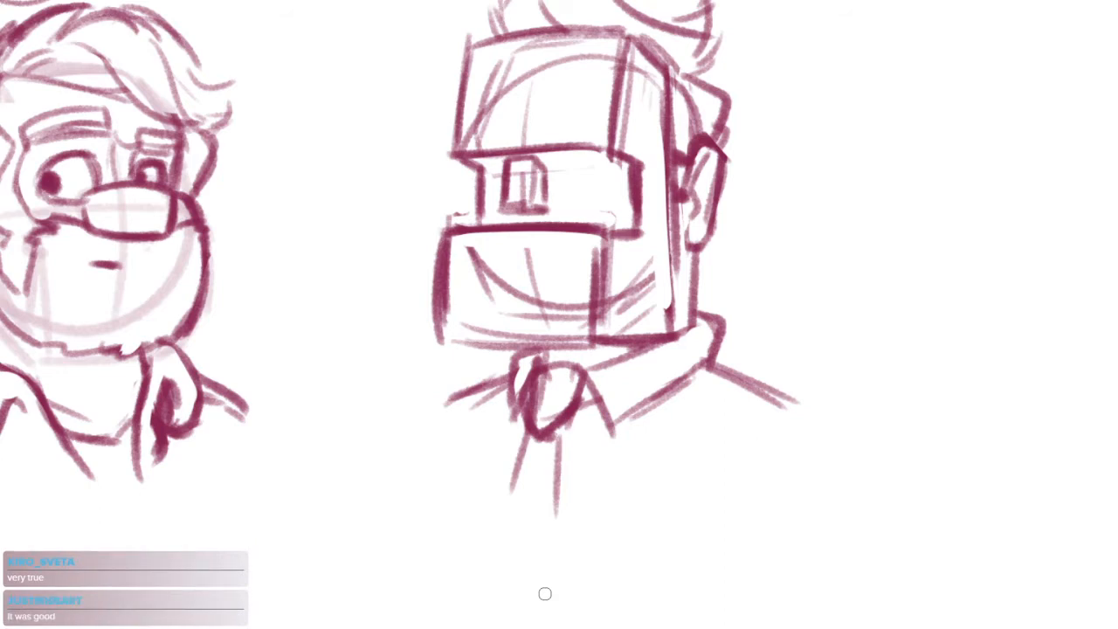
# Trim the lower block's far edge with the eraser and strengthen its bottom edge
pyautogui.moveTo(447, 234)
pyautogui.mouseDown()
pyautogui.moveTo(439, 332)
pyautogui.moveTo(489, 345)
pyautogui.moveTo(497, 320)
pyautogui.mouseUp()
pyautogui.press('e')
pyautogui.moveTo(510, 259)
pyautogui.mouseDown()
pyautogui.moveTo(500, 298)
pyautogui.moveTo(508, 379)
pyautogui.mouseUp()
pyautogui.moveTo(515, 259)
pyautogui.mouseDown()
pyautogui.moveTo(511, 372)
pyautogui.moveTo(710, 405)
pyautogui.mouseUp()
pyautogui.press('b')
pyautogui.moveTo(622, 408); pyautogui.dragTo(830, 392)
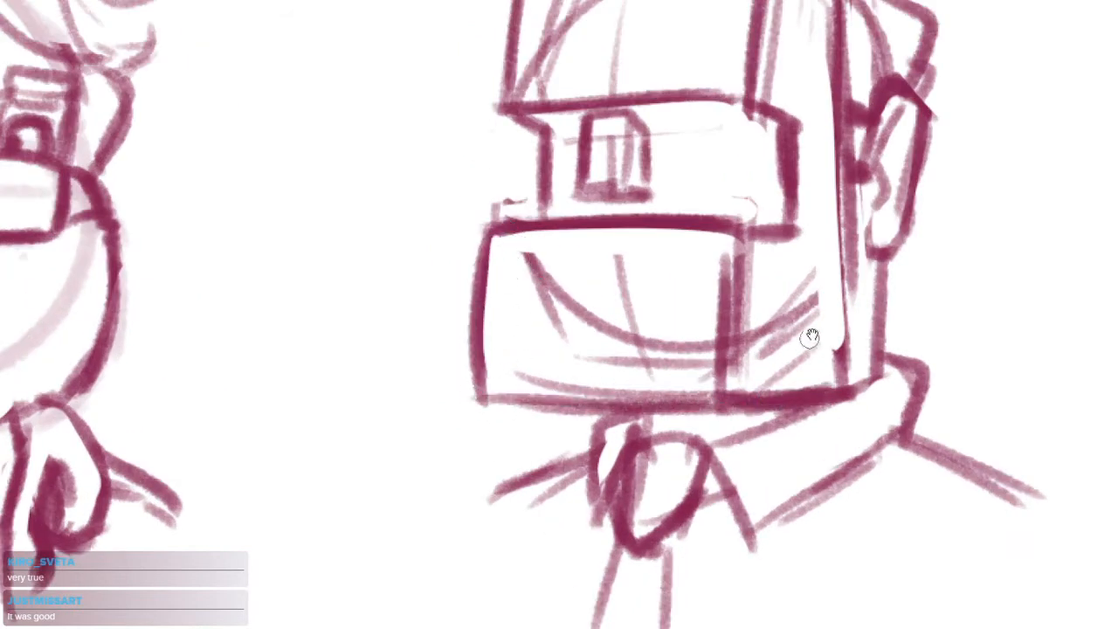
pyautogui.moveTo(811, 350); pyautogui.dragTo(793, 362)
pyautogui.moveTo(683, 419); pyautogui.dragTo(761, 414)
pyautogui.moveTo(813, 356); pyautogui.dragTo(724, 408)
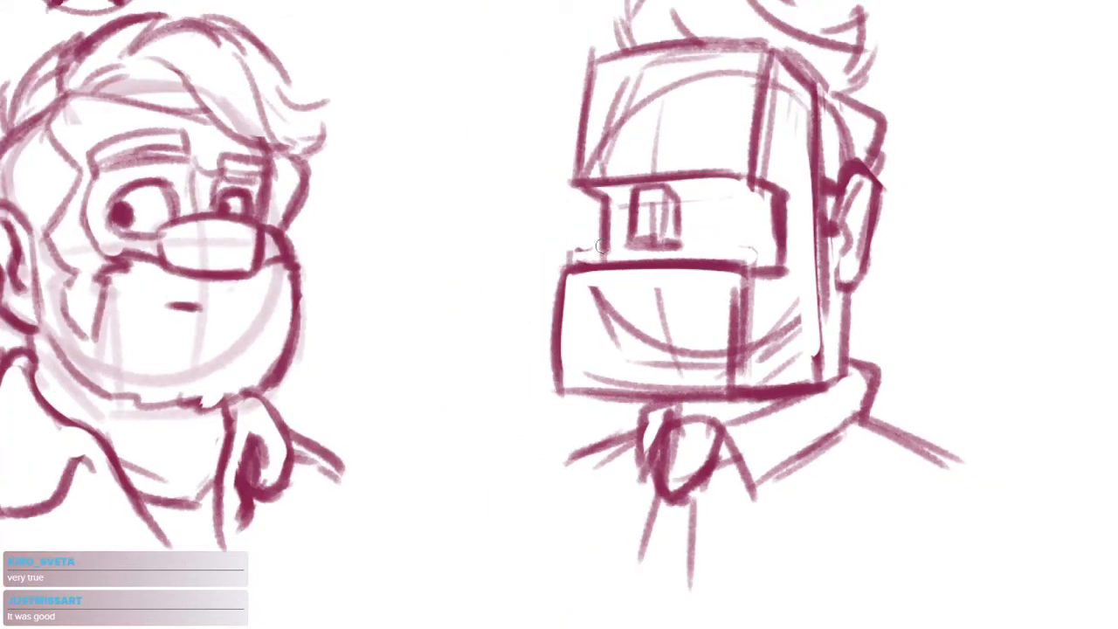
# Try to restate the far and bottom edges of the lower block
pyautogui.moveTo(616, 336); pyautogui.dragTo(606, 357)
pyautogui.moveTo(554, 278); pyautogui.dragTo(541, 400)
pyautogui.hotkey('ctrl', 'z')
pyautogui.moveTo(555, 292); pyautogui.dragTo(546, 418)
pyautogui.moveTo(548, 415); pyautogui.dragTo(718, 419)
pyautogui.hotkey('ctrl', 'z')
pyautogui.moveTo(718, 192)
pyautogui.mouseDown()
pyautogui.moveTo(651, 242)
pyautogui.moveTo(641, 324)
pyautogui.mouseUp()
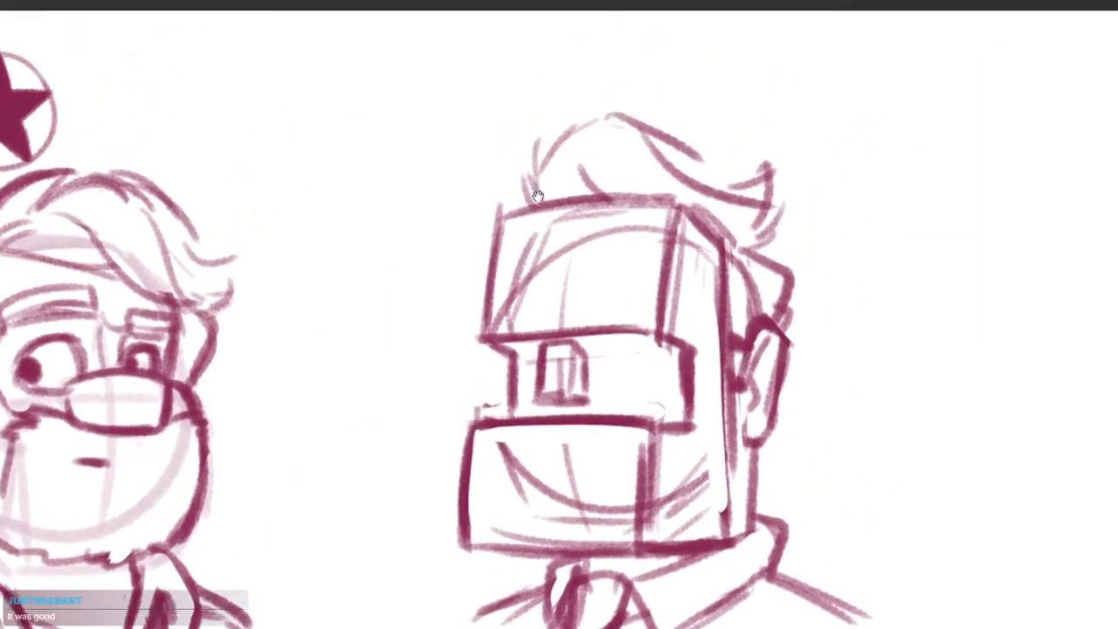
# Redraw the front of the hair with a darker outline and inner strands, erasing overlapping strokes
pyautogui.moveTo(523, 173)
pyautogui.mouseDown()
pyautogui.moveTo(535, 198)
pyautogui.moveTo(547, 141)
pyautogui.moveTo(631, 112)
pyautogui.mouseUp()
pyautogui.press('e')
pyautogui.moveTo(582, 166); pyautogui.dragTo(599, 190)
pyautogui.press('b')
pyautogui.moveTo(577, 179); pyautogui.dragTo(564, 196)
pyautogui.moveTo(606, 164)
pyautogui.mouseDown()
pyautogui.moveTo(589, 191)
pyautogui.moveTo(578, 161)
pyautogui.mouseUp()
pyautogui.moveTo(572, 195)
pyautogui.mouseDown()
pyautogui.moveTo(603, 149)
pyautogui.moveTo(650, 196)
pyautogui.mouseUp()
# Strengthen the sweep and pointed tuft at the back of the hair and add a small nape tuft below the ear
pyautogui.moveTo(652, 127); pyautogui.dragTo(758, 190)
pyautogui.moveTo(709, 177); pyautogui.dragTo(771, 183)
pyautogui.press('e')
pyautogui.moveTo(645, 160)
pyautogui.mouseDown()
pyautogui.moveTo(744, 210)
pyautogui.moveTo(776, 173)
pyautogui.mouseUp()
pyautogui.press('b')
pyautogui.moveTo(774, 179)
pyautogui.mouseDown()
pyautogui.moveTo(755, 241)
pyautogui.moveTo(791, 266)
pyautogui.moveTo(778, 304)
pyautogui.moveTo(789, 344)
pyautogui.mouseUp()
pyautogui.hotkey('ctrl', 'z')
pyautogui.moveTo(809, 395)
pyautogui.mouseDown()
pyautogui.moveTo(784, 315)
pyautogui.moveTo(735, 398)
pyautogui.mouseUp()
pyautogui.hotkey('ctrl', 'z')
pyautogui.moveTo(751, 351)
pyautogui.mouseDown()
pyautogui.moveTo(754, 383)
pyautogui.moveTo(730, 390)
pyautogui.mouseUp()
pyautogui.scroll(-3, 761, 364)
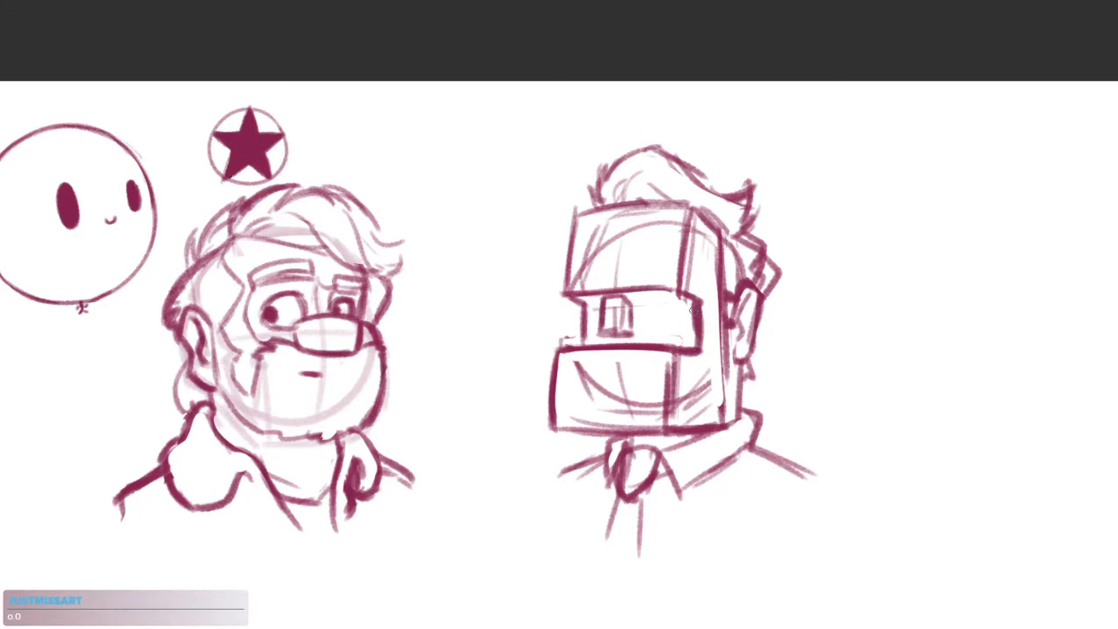
pyautogui.moveTo(710, 298); pyautogui.dragTo(753, 298)
pyautogui.moveTo(493, 303)
pyautogui.mouseDown()
pyautogui.moveTo(702, 302)
pyautogui.moveTo(688, 324)
pyautogui.mouseUp()
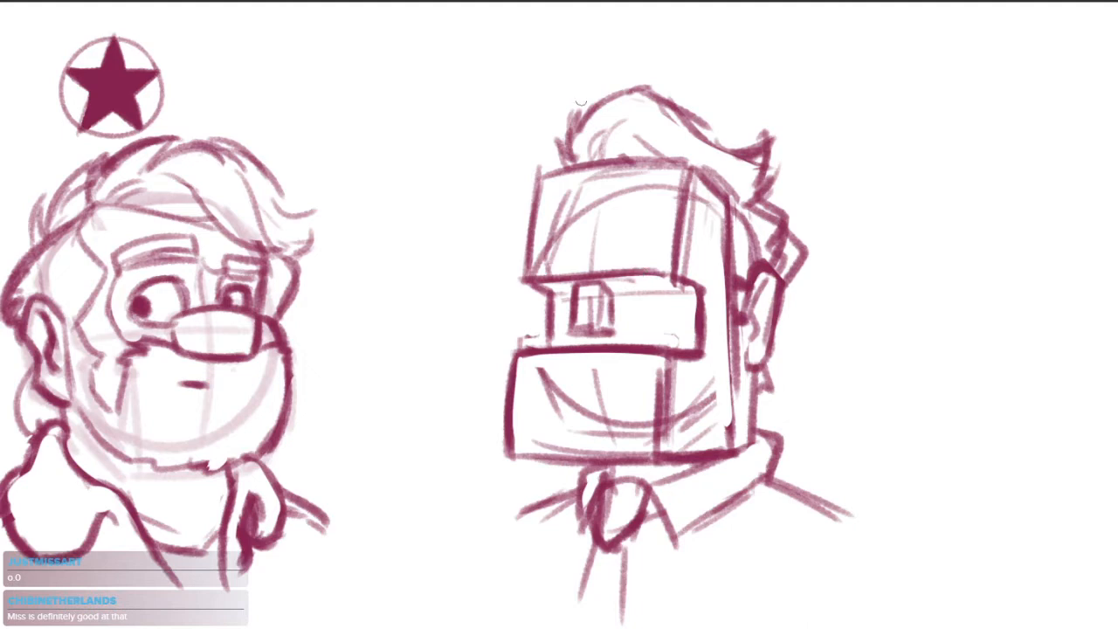
pyautogui.moveTo(773, 376); pyautogui.dragTo(716, 291)
pyautogui.hotkey('ctrl', '-')
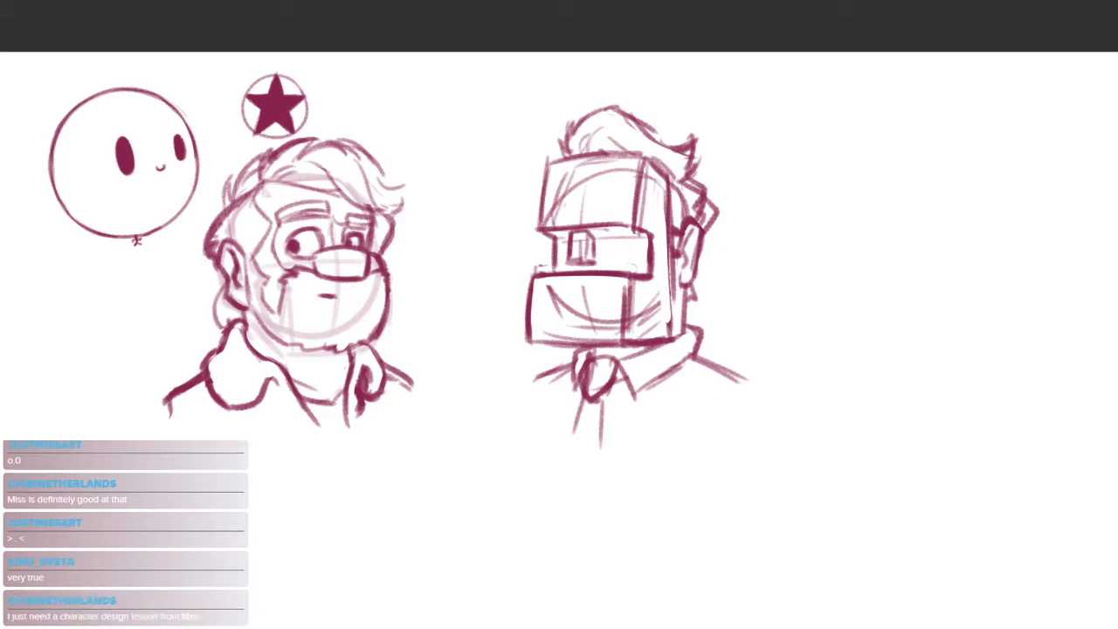
# Draw two flat rectangular block eyebrows across the boxy head's upper block, the front one protruding past the face edge
pyautogui.scroll(2, 566, 231)
pyautogui.moveTo(598, 191); pyautogui.dragTo(583, 250)
pyautogui.moveTo(485, 262); pyautogui.dragTo(685, 236)
pyautogui.moveTo(595, 241); pyautogui.dragTo(594, 213)
pyautogui.moveTo(594, 213)
pyautogui.mouseDown()
pyautogui.moveTo(687, 209)
pyautogui.moveTo(687, 238)
pyautogui.mouseUp()
pyautogui.moveTo(587, 241); pyautogui.dragTo(681, 237)
pyautogui.moveTo(486, 262)
pyautogui.mouseDown()
pyautogui.moveTo(485, 232)
pyautogui.moveTo(578, 231)
pyautogui.moveTo(575, 250)
pyautogui.moveTo(583, 212)
pyautogui.moveTo(587, 260)
pyautogui.moveTo(561, 244)
pyautogui.mouseUp()
pyautogui.moveTo(489, 236)
pyautogui.mouseDown()
pyautogui.moveTo(567, 227)
pyautogui.moveTo(486, 236)
pyautogui.moveTo(524, 257)
pyautogui.moveTo(684, 207)
pyautogui.mouseUp()
pyautogui.moveTo(602, 223)
pyautogui.mouseDown()
pyautogui.moveTo(676, 220)
pyautogui.moveTo(672, 207)
pyautogui.moveTo(691, 206)
pyautogui.mouseUp()
pyautogui.moveTo(690, 206); pyautogui.dragTo(688, 232)
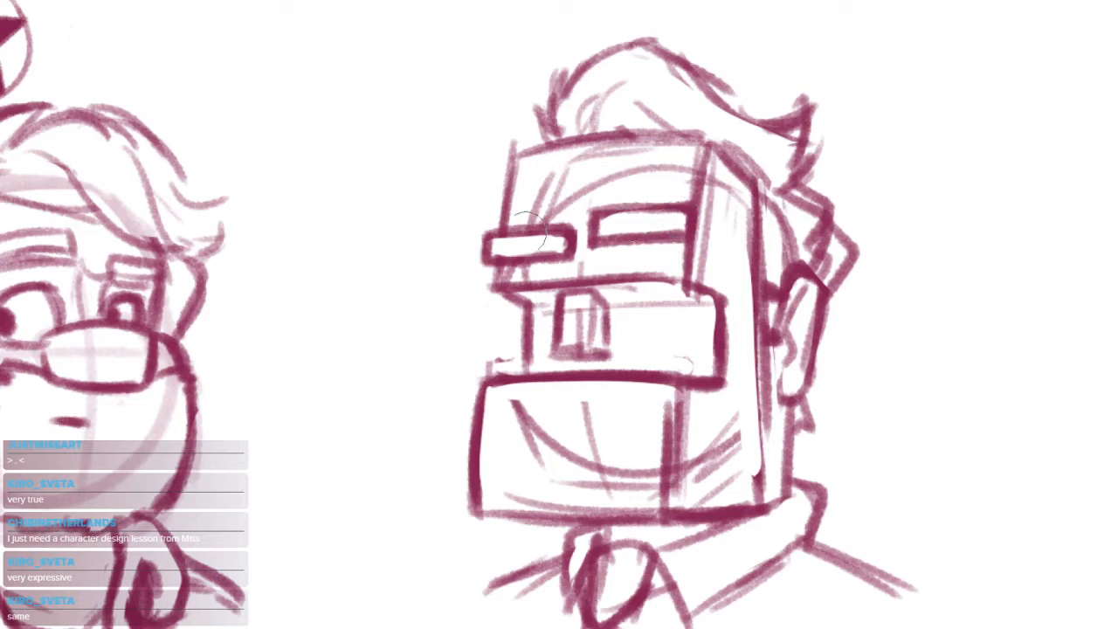
pyautogui.moveTo(536, 242)
pyautogui.mouseDown()
pyautogui.moveTo(564, 238)
pyautogui.moveTo(568, 250)
pyautogui.mouseUp()
pyautogui.moveTo(497, 257); pyautogui.dragTo(567, 255)
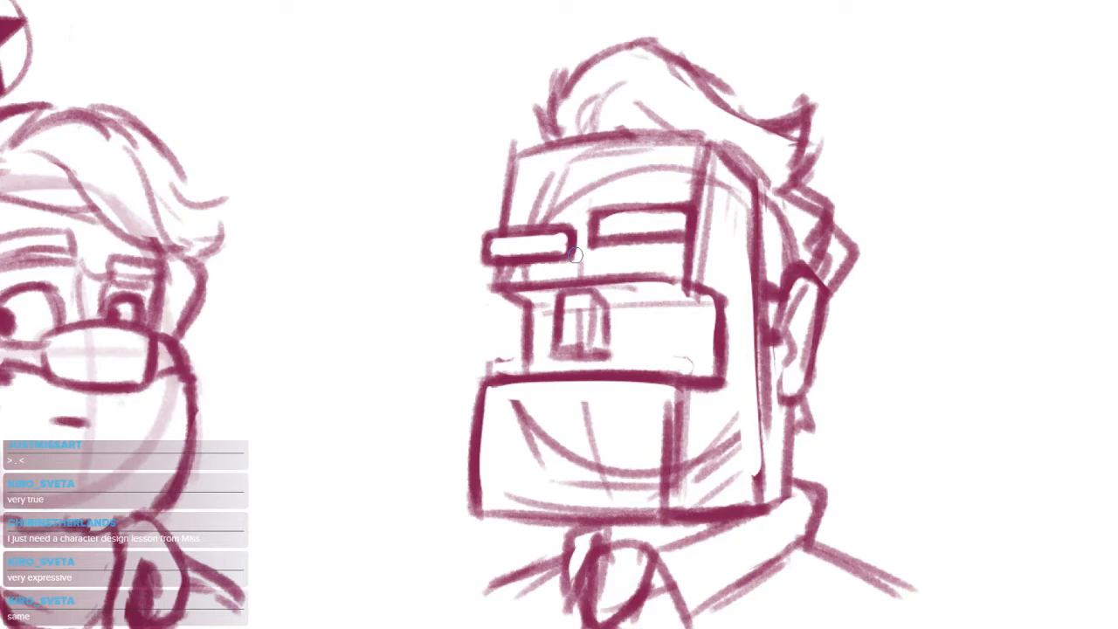
# Redraw the middle block's front edge so it angles inward beneath the brow block, erasing stray lines and undoing unwanted strokes
pyautogui.moveTo(486, 380); pyautogui.dragTo(545, 383)
pyautogui.moveTo(529, 316)
pyautogui.mouseDown()
pyautogui.moveTo(527, 367)
pyautogui.moveTo(528, 309)
pyautogui.moveTo(496, 294)
pyautogui.moveTo(531, 314)
pyautogui.moveTo(529, 369)
pyautogui.mouseUp()
pyautogui.press('e')
pyautogui.moveTo(516, 324)
pyautogui.mouseDown()
pyautogui.moveTo(504, 363)
pyautogui.moveTo(682, 384)
pyautogui.moveTo(480, 381)
pyautogui.moveTo(663, 384)
pyautogui.moveTo(671, 374)
pyautogui.moveTo(483, 377)
pyautogui.moveTo(496, 309)
pyautogui.moveTo(473, 334)
pyautogui.mouseUp()
pyautogui.press('b')
pyautogui.press('e')
pyautogui.press('b')
pyautogui.hotkey('ctrl', 'z')
pyautogui.hotkey('ctrl', 'z')
pyautogui.hotkey('ctrl', 'z')
pyautogui.press('e')
pyautogui.press('b')
# Darken the front edges of the upper and middle blocks on the boxy head
pyautogui.moveTo(483, 287)
pyautogui.mouseDown()
pyautogui.moveTo(477, 380)
pyautogui.moveTo(480, 302)
pyautogui.mouseUp()
pyautogui.moveTo(523, 65); pyautogui.dragTo(514, 128)
pyautogui.moveTo(505, 234); pyautogui.dragTo(462, 288)
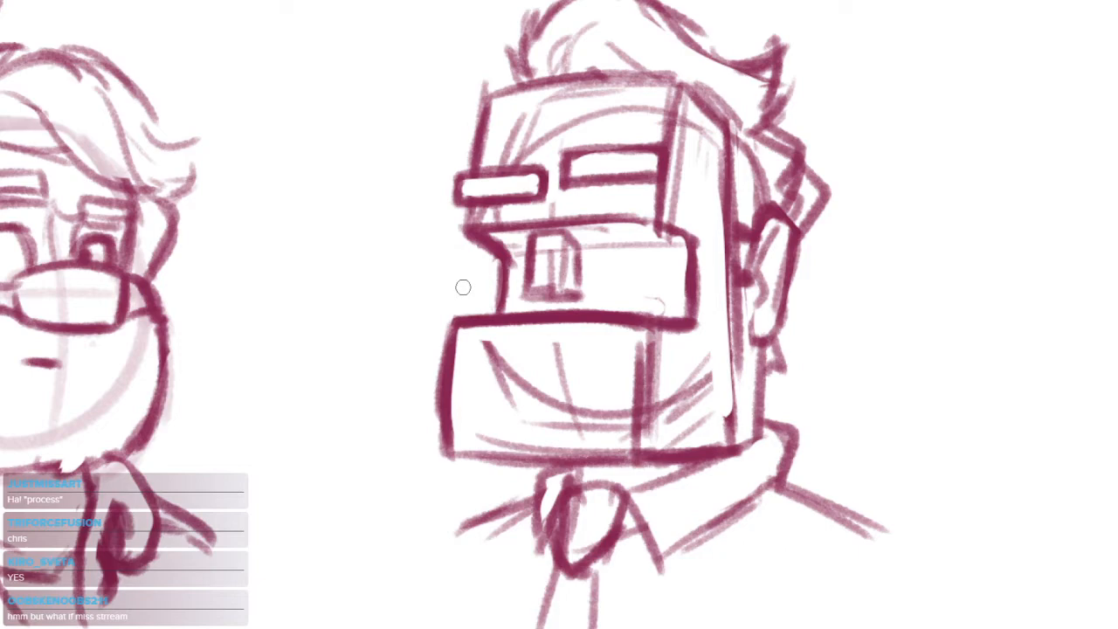
# Redraw the boxy head's ear with a thicker outline and inner fold and add the hairline above it, erasing overlapping lines
pyautogui.moveTo(709, 280)
pyautogui.mouseDown()
pyautogui.moveTo(643, 227)
pyautogui.moveTo(750, 249)
pyautogui.mouseUp()
pyautogui.moveTo(766, 212); pyautogui.dragTo(699, 196)
pyautogui.moveTo(713, 166); pyautogui.dragTo(790, 166)
pyautogui.moveTo(709, 220)
pyautogui.mouseDown()
pyautogui.moveTo(739, 159)
pyautogui.moveTo(762, 247)
pyautogui.moveTo(741, 309)
pyautogui.moveTo(746, 187)
pyautogui.moveTo(734, 266)
pyautogui.mouseUp()
pyautogui.press('e')
pyautogui.moveTo(712, 171)
pyautogui.mouseDown()
pyautogui.moveTo(726, 145)
pyautogui.moveTo(753, 142)
pyautogui.mouseUp()
pyautogui.press('b')
pyautogui.moveTo(711, 180)
pyautogui.mouseDown()
pyautogui.moveTo(725, 166)
pyautogui.moveTo(770, 169)
pyautogui.moveTo(779, 190)
pyautogui.moveTo(748, 318)
pyautogui.mouseUp()
pyautogui.press('e')
pyautogui.moveTo(757, 191); pyautogui.dragTo(730, 300)
pyautogui.press('b')
pyautogui.moveTo(705, 183)
pyautogui.mouseDown()
pyautogui.moveTo(742, 165)
pyautogui.moveTo(714, 229)
pyautogui.moveTo(732, 180)
pyautogui.mouseUp()
pyautogui.moveTo(724, 230)
pyautogui.mouseDown()
pyautogui.moveTo(755, 193)
pyautogui.moveTo(728, 239)
pyautogui.moveTo(735, 265)
pyautogui.mouseUp()
pyautogui.moveTo(811, 301)
pyautogui.mouseDown()
pyautogui.moveTo(760, 254)
pyautogui.moveTo(755, 385)
pyautogui.mouseUp()
pyautogui.moveTo(756, 385); pyautogui.dragTo(683, 359)
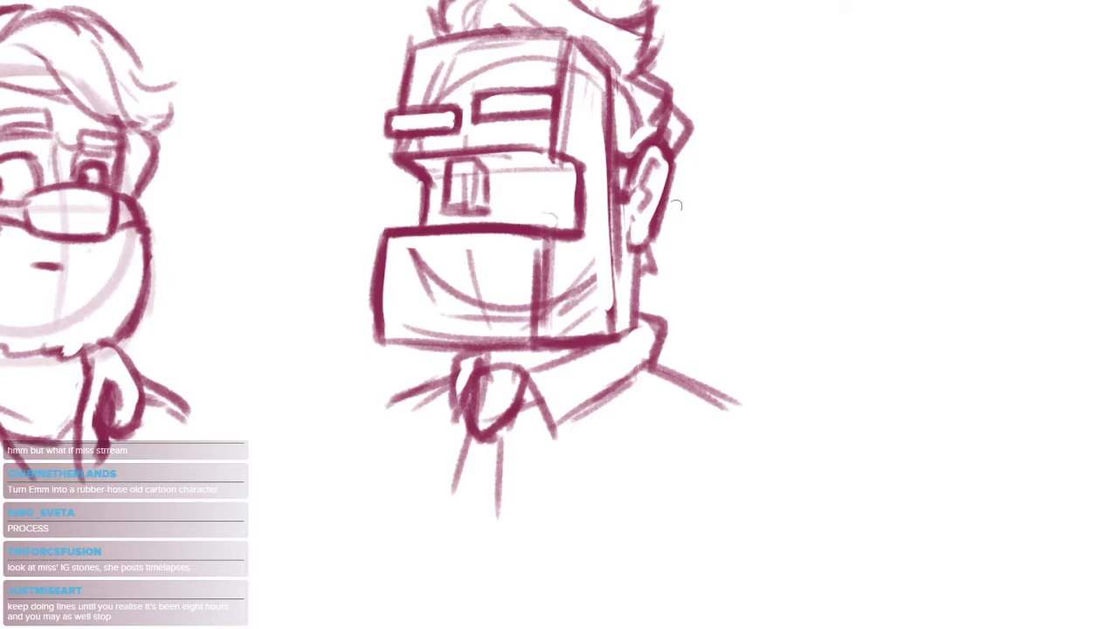
pyautogui.moveTo(686, 294); pyautogui.dragTo(586, 396)
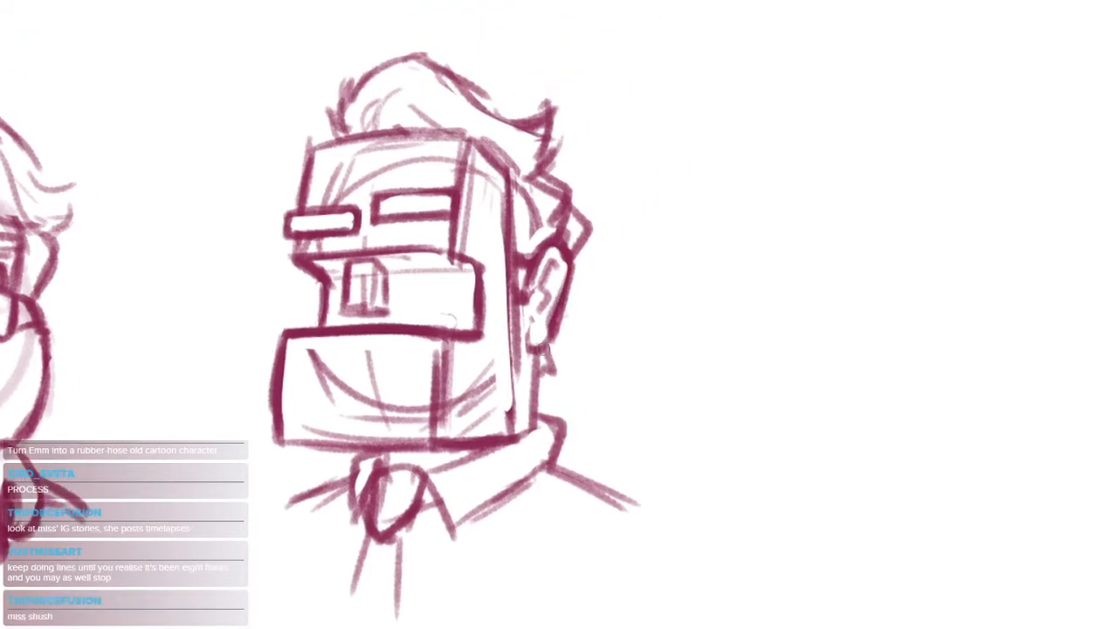
pyautogui.moveTo(632, 370); pyautogui.dragTo(595, 369)
pyautogui.moveTo(590, 411); pyautogui.dragTo(756, 419)
pyautogui.moveTo(641, 463); pyautogui.dragTo(724, 411)
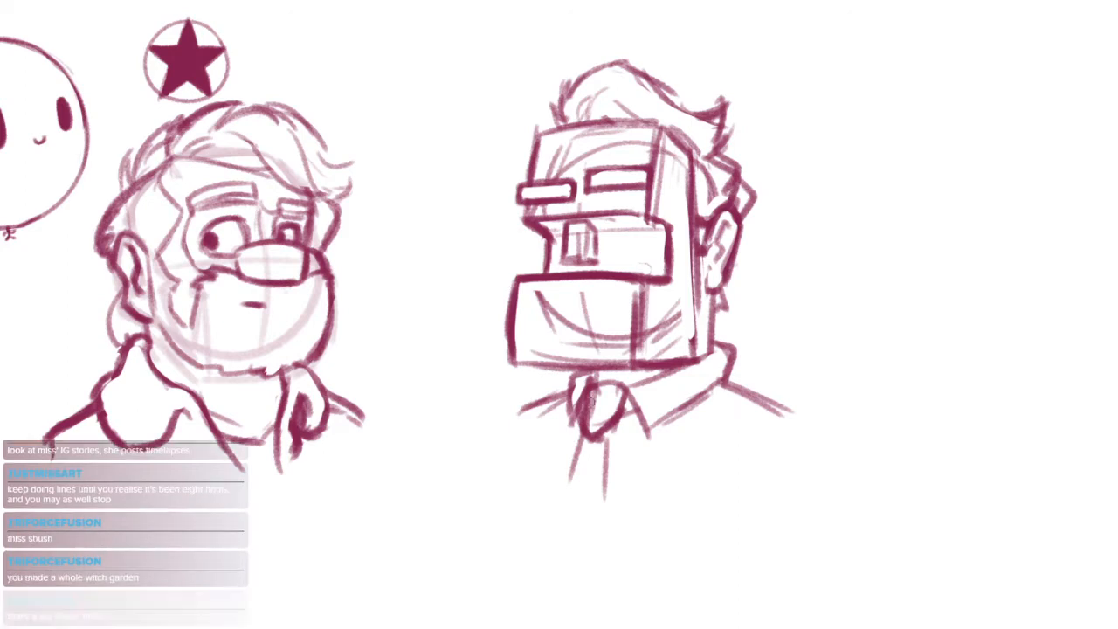
pyautogui.moveTo(709, 481); pyautogui.dragTo(669, 388)
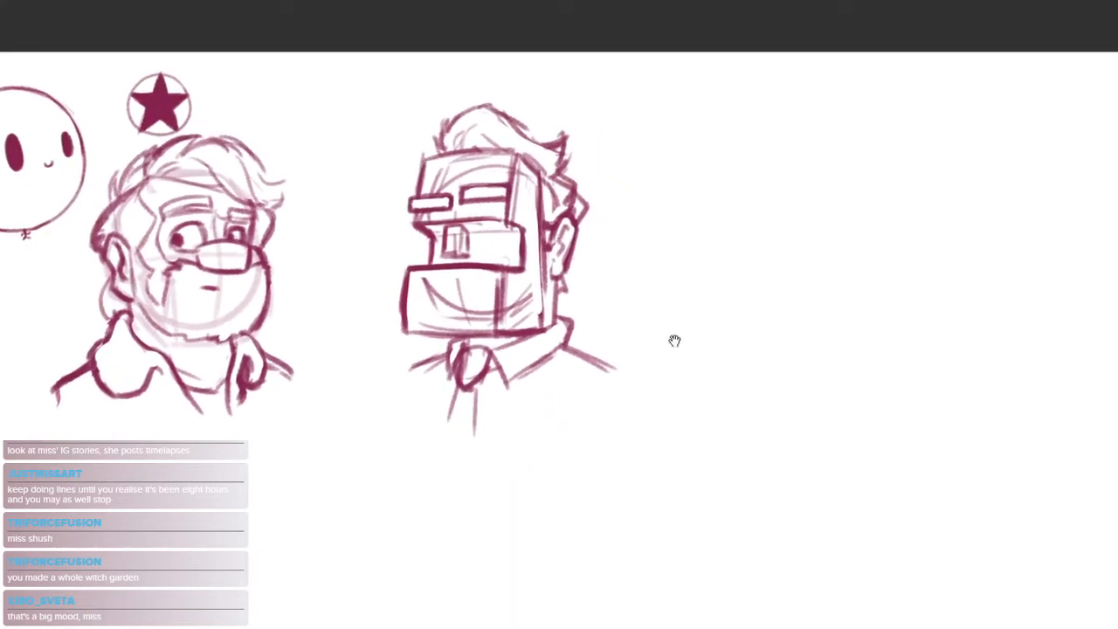
pyautogui.moveTo(709, 423); pyautogui.dragTo(631, 462)
pyautogui.moveTo(618, 321); pyautogui.dragTo(608, 322)
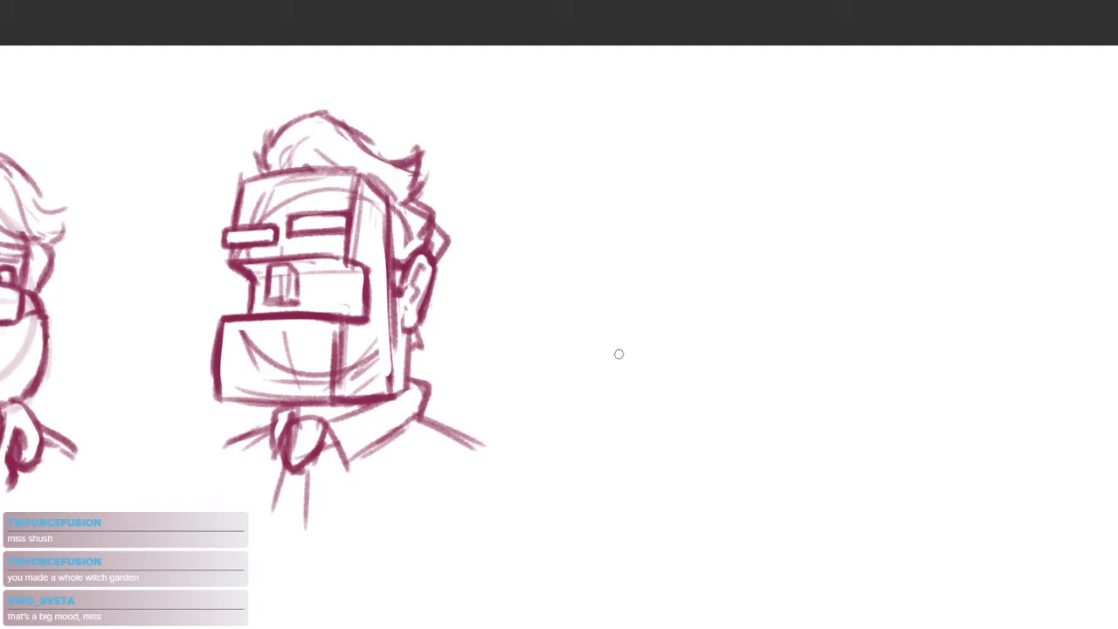
pyautogui.click(568, 245)
# Strengthen the shoulder lines on both sides of the boxy head's collar
pyautogui.moveTo(481, 350); pyautogui.dragTo(715, 304)
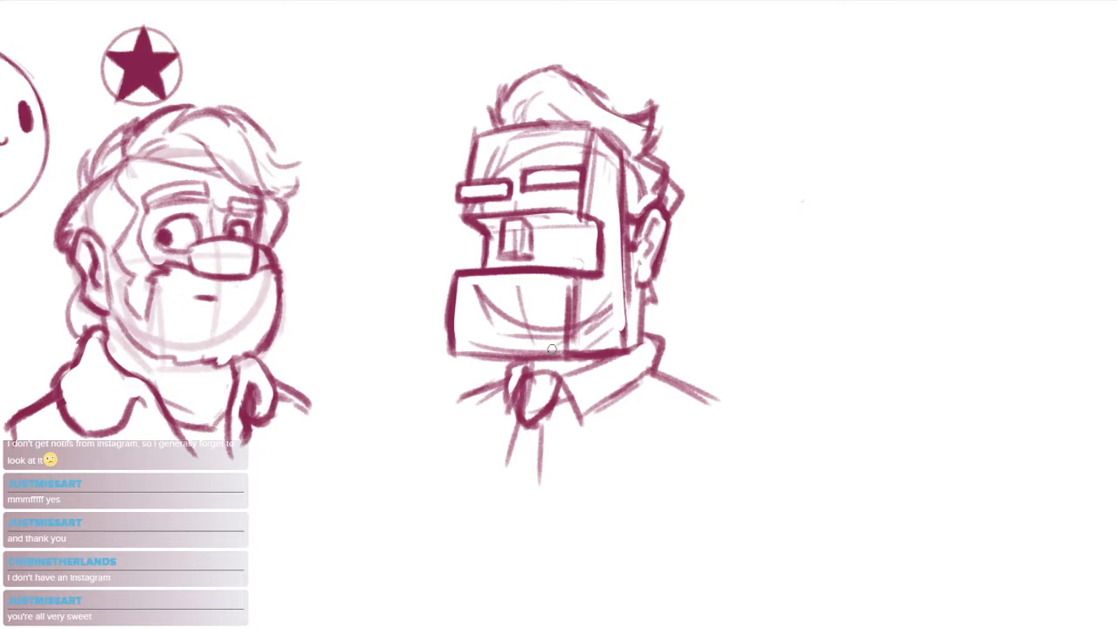
pyautogui.moveTo(505, 379); pyautogui.dragTo(463, 405)
pyautogui.moveTo(659, 369); pyautogui.dragTo(728, 399)
pyautogui.moveTo(655, 364)
pyautogui.mouseDown()
pyautogui.moveTo(755, 400)
pyautogui.moveTo(672, 384)
pyautogui.moveTo(711, 409)
pyautogui.mouseUp()
pyautogui.press('e')
pyautogui.press('b')
# Draw the jacket's V-shaped opening converging below the tie knot
pyautogui.moveTo(566, 442)
pyautogui.mouseDown()
pyautogui.moveTo(549, 366)
pyautogui.moveTo(515, 410)
pyautogui.mouseUp()
pyautogui.moveTo(485, 330); pyautogui.dragTo(494, 421)
pyautogui.hotkey('ctrl', 'z')
pyautogui.moveTo(482, 338); pyautogui.dragTo(494, 400)
# Add short sleeve lines and rounded shoulder ends to the boxy character's jacket
pyautogui.moveTo(689, 316); pyautogui.dragTo(674, 360)
pyautogui.moveTo(453, 325)
pyautogui.mouseDown()
pyautogui.moveTo(437, 364)
pyautogui.moveTo(432, 328)
pyautogui.moveTo(442, 329)
pyautogui.mouseUp()
pyautogui.moveTo(439, 327); pyautogui.dragTo(418, 343)
pyautogui.moveTo(692, 311)
pyautogui.mouseDown()
pyautogui.moveTo(723, 321)
pyautogui.moveTo(738, 351)
pyautogui.moveTo(686, 358)
pyautogui.moveTo(753, 393)
pyautogui.mouseUp()
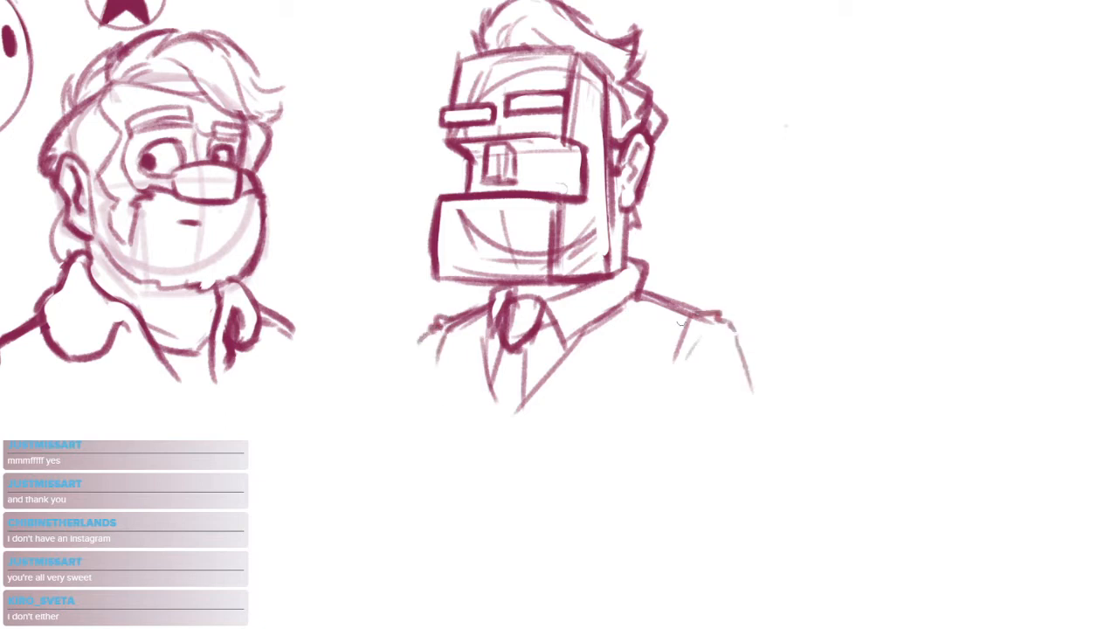
# Sketch a light construction circle for a third head in the empty space beside the boxy character
pyautogui.scroll(-3, 691, 436)
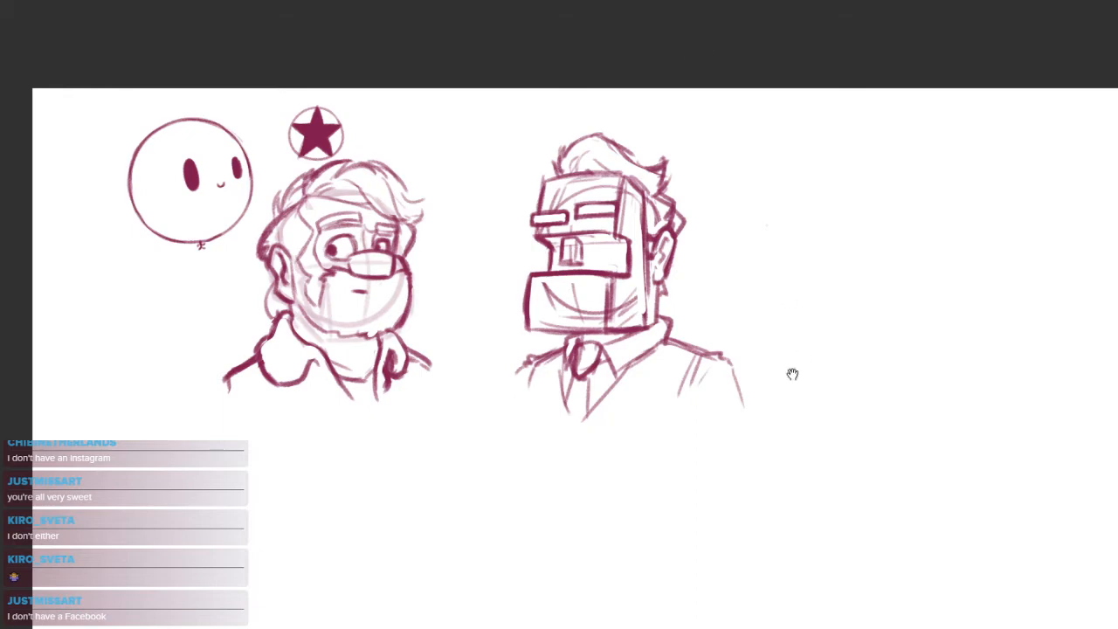
pyautogui.moveTo(801, 358); pyautogui.dragTo(598, 357)
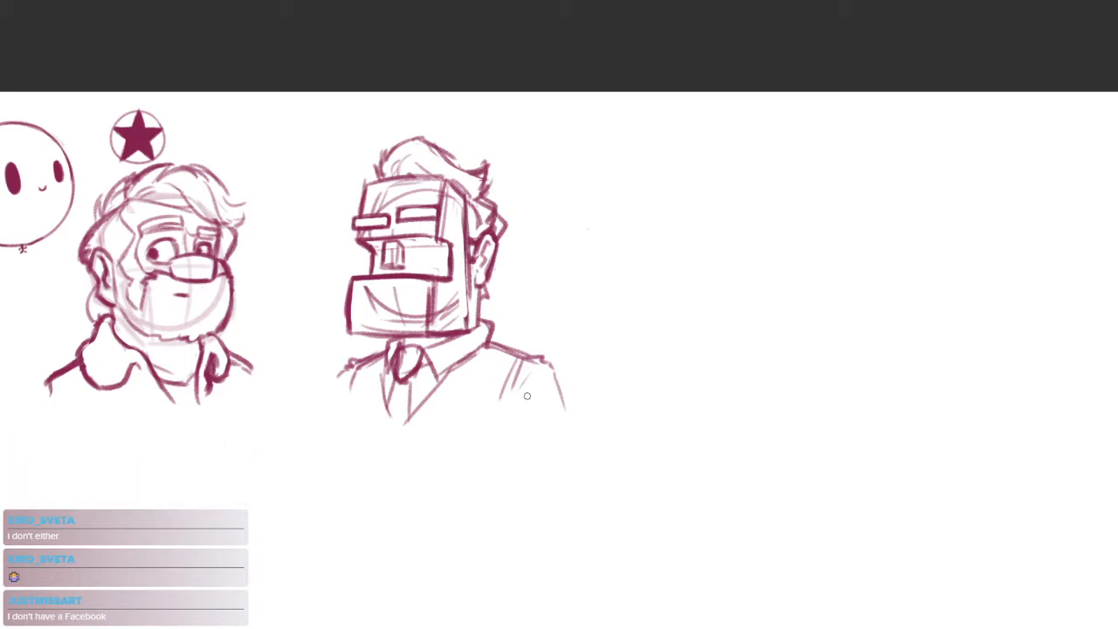
pyautogui.moveTo(727, 350); pyautogui.dragTo(584, 373)
pyautogui.moveTo(518, 279); pyautogui.dragTo(595, 249)
pyautogui.moveTo(642, 347)
pyautogui.mouseDown()
pyautogui.moveTo(517, 325)
pyautogui.moveTo(557, 184)
pyautogui.mouseUp()
# Add curved vertical and horizontal face guidelines inside the new construction circle
pyautogui.moveTo(634, 177); pyautogui.dragTo(613, 365)
pyautogui.moveTo(518, 297)
pyautogui.mouseDown()
pyautogui.moveTo(683, 303)
pyautogui.moveTo(687, 293)
pyautogui.mouseUp()
pyautogui.hotkey('ctrl', 'z')
pyautogui.scroll(3, 626, 339)
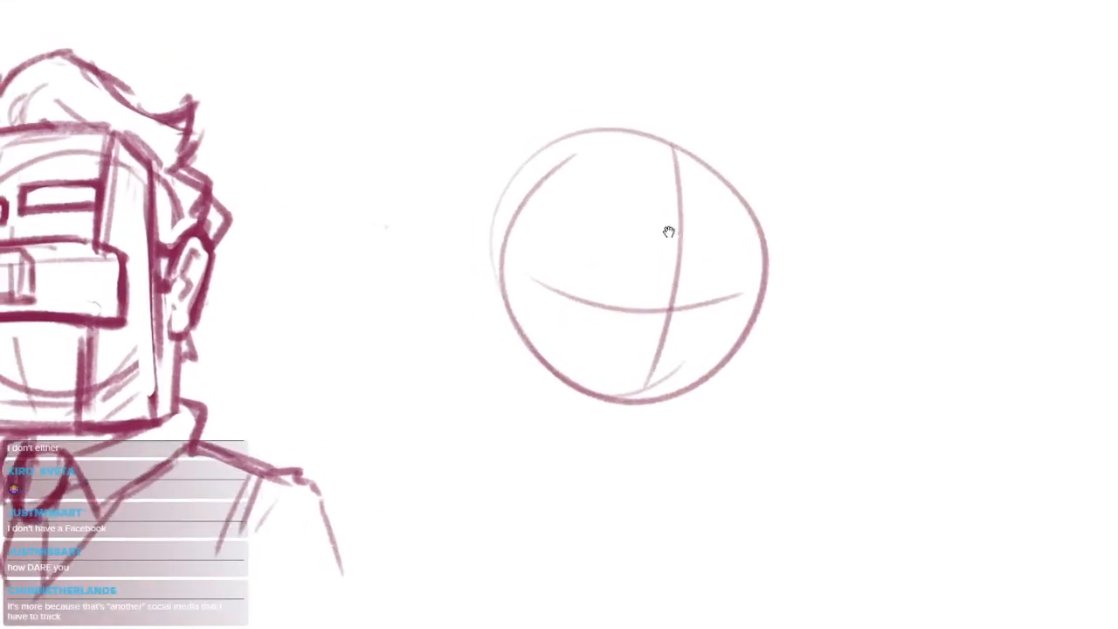
pyautogui.moveTo(691, 324); pyautogui.dragTo(723, 294)
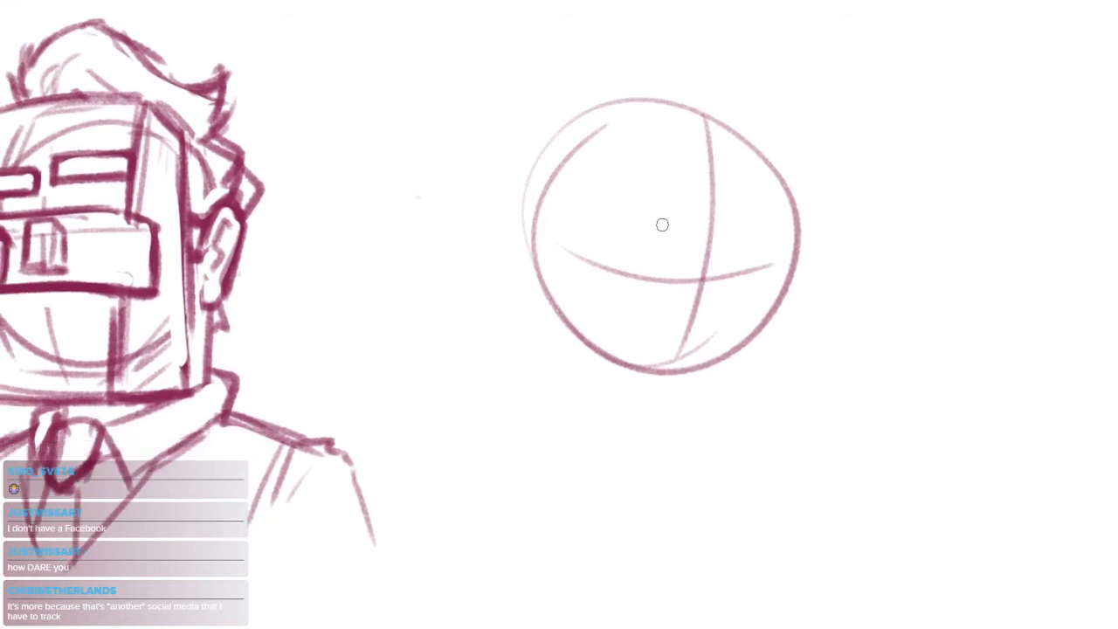
# Draw the far side of the new head with an angled eye-socket notch and a rounded cheek
pyautogui.moveTo(794, 214)
pyautogui.mouseDown()
pyautogui.moveTo(767, 264)
pyautogui.moveTo(790, 312)
pyautogui.moveTo(721, 386)
pyautogui.mouseUp()
pyautogui.hotkey('ctrl', 'z')
pyautogui.moveTo(767, 264)
pyautogui.mouseDown()
pyautogui.moveTo(787, 314)
pyautogui.moveTo(776, 335)
pyautogui.mouseUp()
pyautogui.moveTo(781, 295)
pyautogui.mouseDown()
pyautogui.moveTo(747, 362)
pyautogui.moveTo(709, 374)
pyautogui.moveTo(611, 375)
pyautogui.moveTo(707, 383)
pyautogui.moveTo(780, 314)
pyautogui.mouseUp()
# Shape the new head's jaw and chin with darker strokes, undoing unwanted lines and clearing the circle's lower edge
pyautogui.moveTo(724, 373)
pyautogui.mouseDown()
pyautogui.moveTo(632, 384)
pyautogui.moveTo(597, 356)
pyautogui.mouseUp()
pyautogui.moveTo(538, 279); pyautogui.dragTo(641, 389)
pyautogui.hotkey('ctrl', 'z')
pyautogui.hotkey('ctrl', 'z')
pyautogui.hotkey('ctrl', 'z')
pyautogui.hotkey('ctrl', 'z')
pyautogui.hotkey('ctrl', 'z')
pyautogui.hotkey('ctrl', 'z')
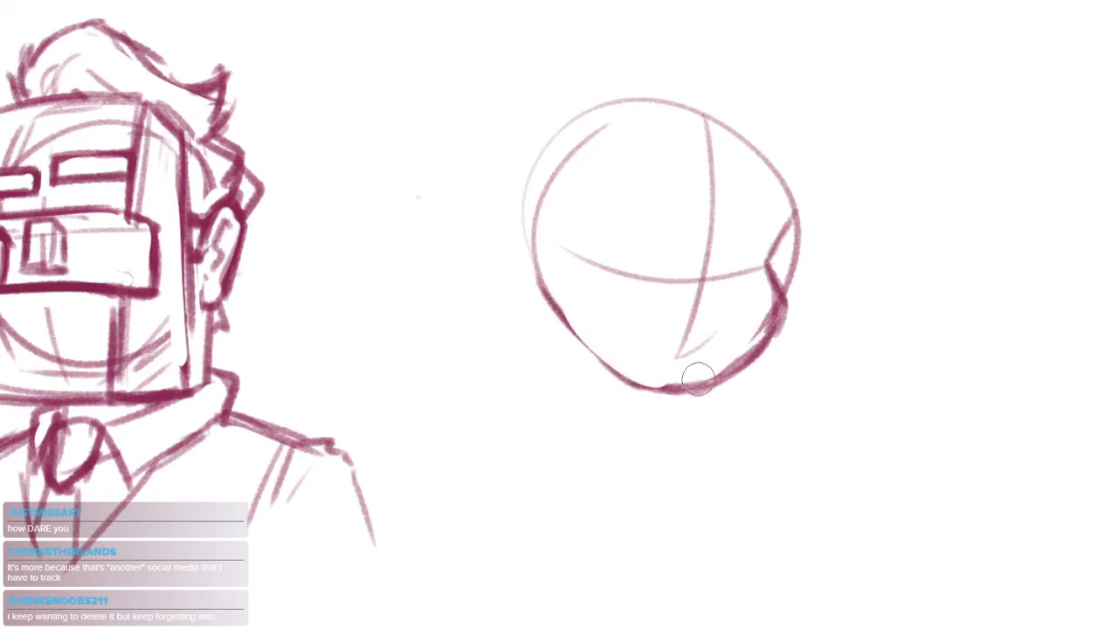
pyautogui.moveTo(783, 300); pyautogui.dragTo(696, 386)
# Undo the trial eyebrow strokes above the new head's horizontal guideline
pyautogui.moveTo(720, 239); pyautogui.dragTo(761, 280)
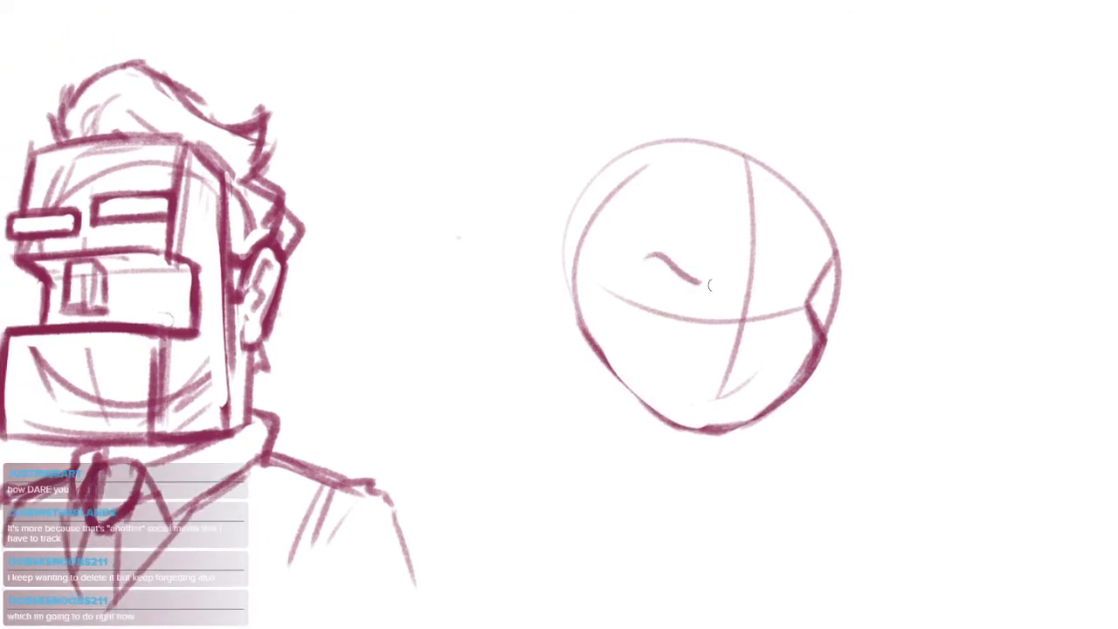
pyautogui.hotkey('ctrl', 'z')
pyautogui.hotkey('ctrl', 'z')
pyautogui.hotkey('ctrl', 'z')
pyautogui.hotkey('ctrl', 'z')
pyautogui.hotkey('ctrl', 'z')
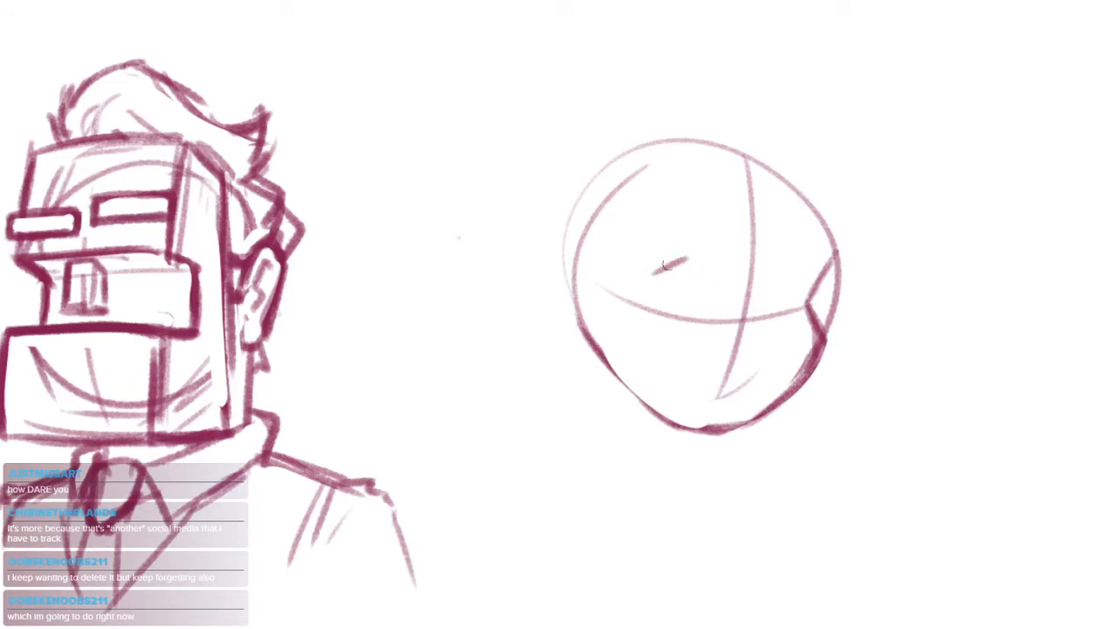
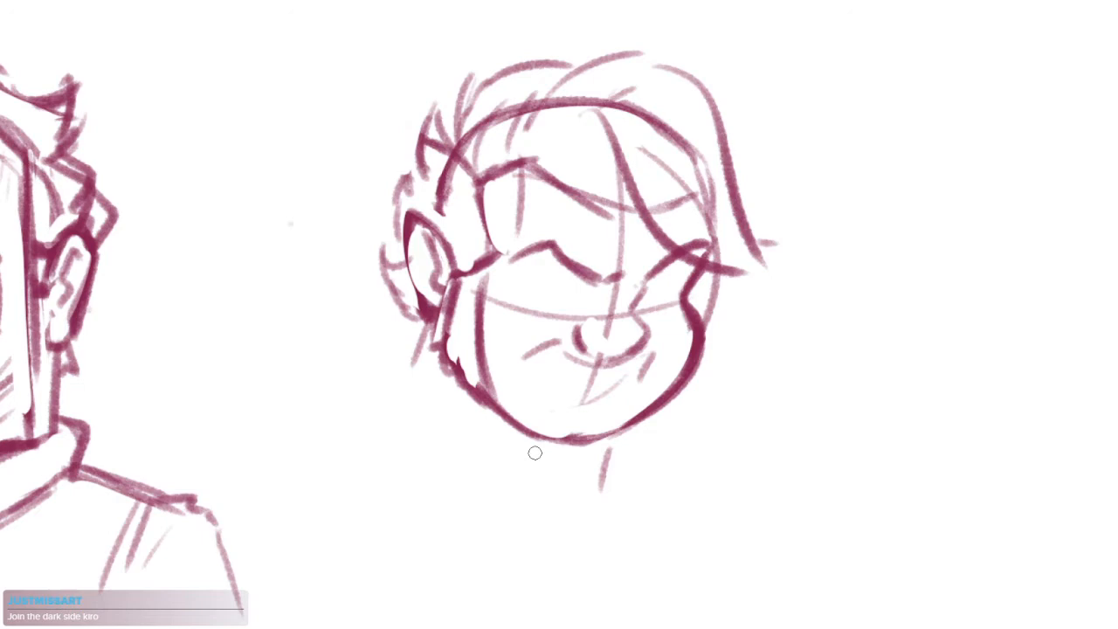
# Draw the lower edge of a snarling mouth beneath the nose and shade its far corner dark
pyautogui.moveTo(622, 302); pyautogui.dragTo(677, 304)
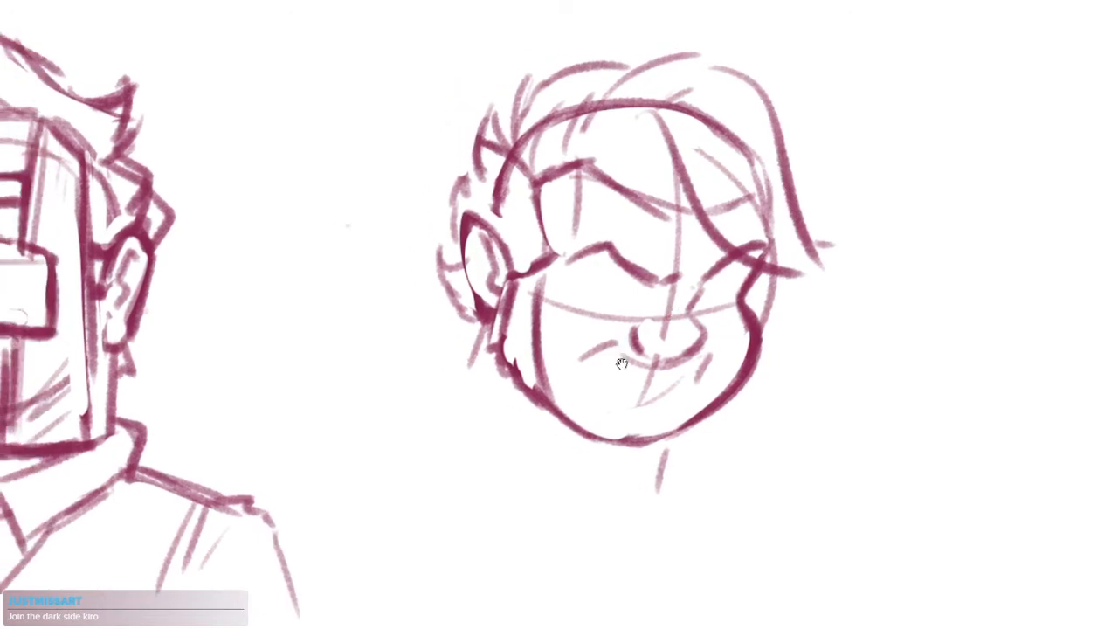
pyautogui.moveTo(656, 430)
pyautogui.mouseDown()
pyautogui.moveTo(608, 418)
pyautogui.moveTo(622, 379)
pyautogui.moveTo(655, 365)
pyautogui.mouseUp()
pyautogui.moveTo(475, 318)
pyautogui.mouseDown()
pyautogui.moveTo(704, 361)
pyautogui.moveTo(468, 348)
pyautogui.moveTo(689, 370)
pyautogui.moveTo(586, 330)
pyautogui.moveTo(701, 342)
pyautogui.moveTo(474, 339)
pyautogui.moveTo(687, 357)
pyautogui.mouseUp()
pyautogui.hotkey('ctrl', 'z')
pyautogui.hotkey('ctrl', 'z')
pyautogui.hotkey('ctrl', 'z')
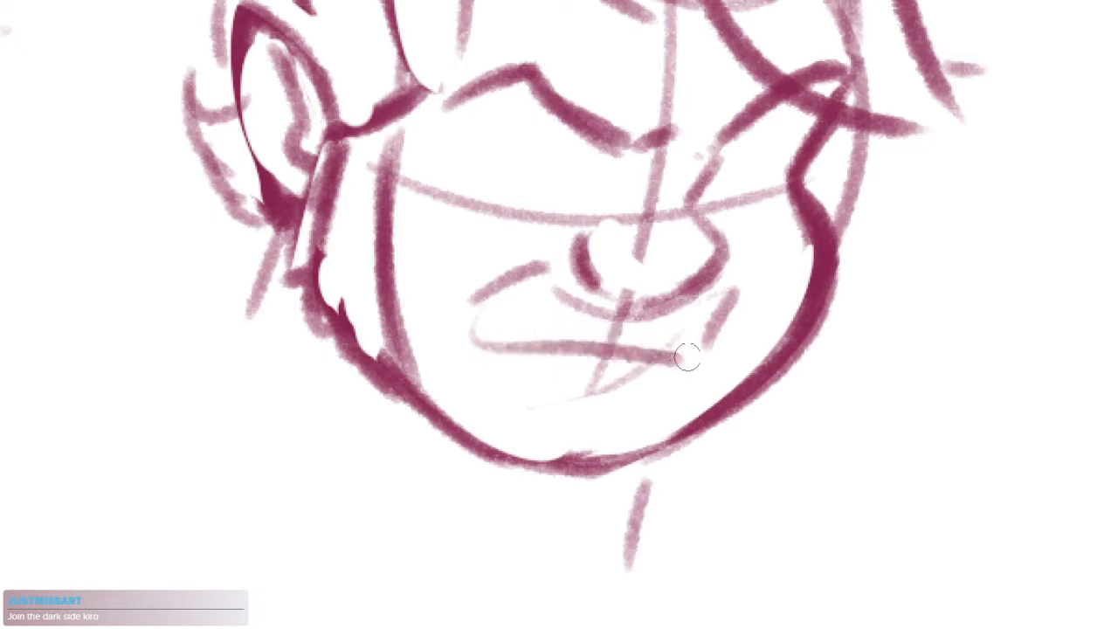
pyautogui.moveTo(704, 302)
pyautogui.mouseDown()
pyautogui.moveTo(687, 349)
pyautogui.moveTo(704, 335)
pyautogui.mouseUp()
pyautogui.moveTo(505, 315)
pyautogui.mouseDown()
pyautogui.moveTo(679, 332)
pyautogui.moveTo(669, 350)
pyautogui.moveTo(721, 336)
pyautogui.moveTo(703, 449)
pyautogui.mouseUp()
pyautogui.click(598, 329)
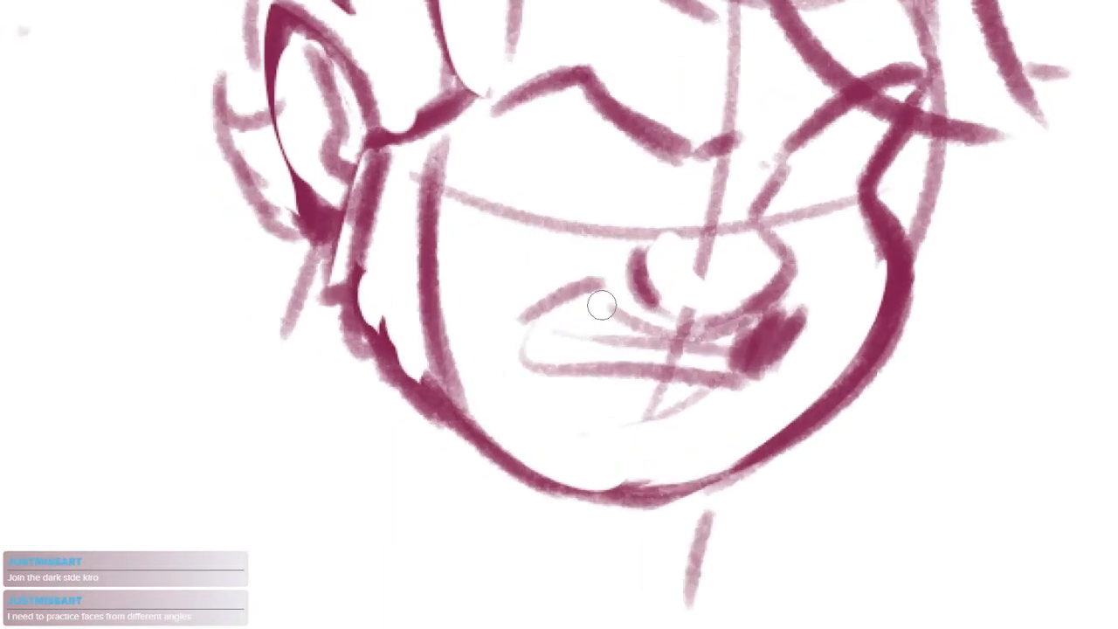
# Add the clenched-teeth line inside the mouth and close the upper lip outline around the near corner
pyautogui.moveTo(571, 329)
pyautogui.mouseDown()
pyautogui.moveTo(608, 351)
pyautogui.moveTo(603, 341)
pyautogui.moveTo(625, 330)
pyautogui.moveTo(695, 339)
pyautogui.mouseUp()
pyautogui.hotkey('ctrl', 'z')
pyautogui.hotkey('ctrl', 'z')
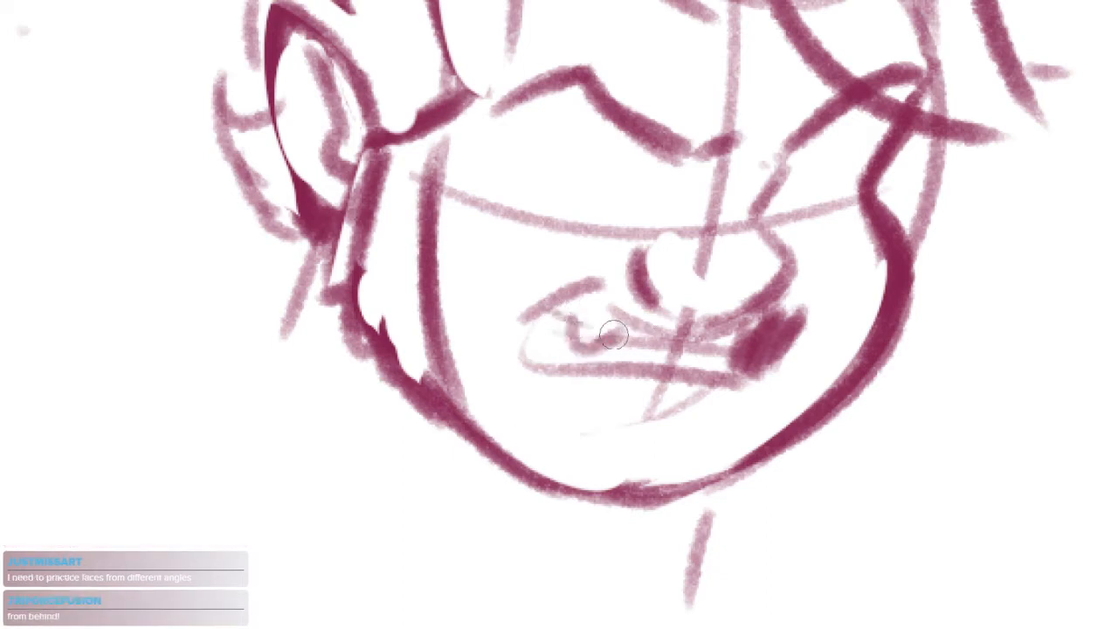
pyautogui.hotkey('ctrl', 'z')
pyautogui.moveTo(605, 327); pyautogui.dragTo(720, 338)
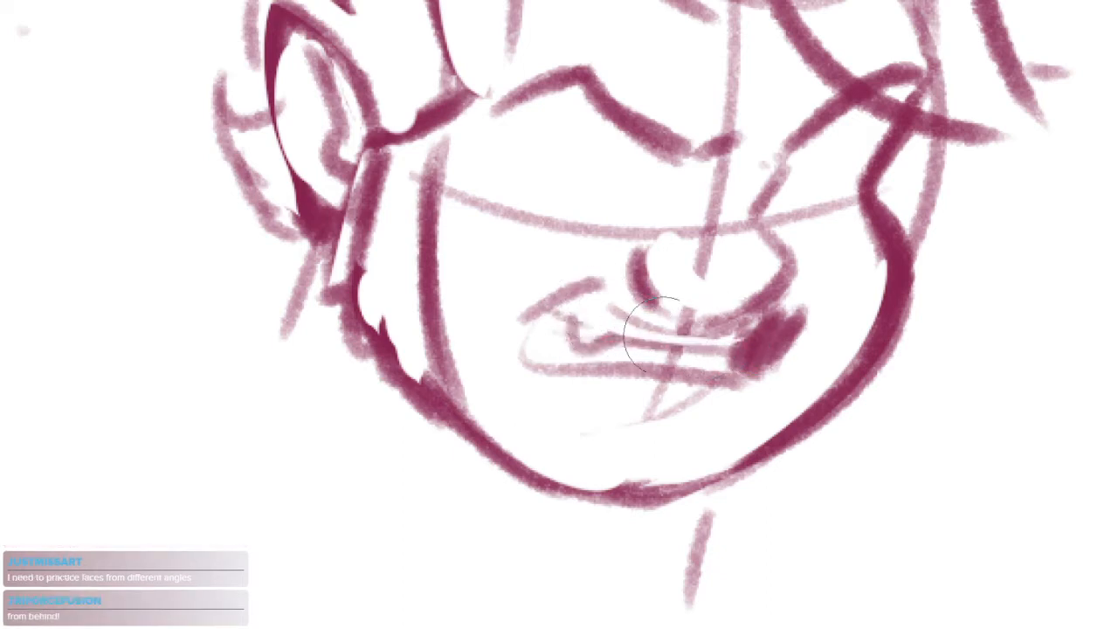
pyautogui.press('e')
pyautogui.moveTo(602, 288); pyautogui.dragTo(751, 332)
pyautogui.moveTo(572, 295)
pyautogui.mouseDown()
pyautogui.moveTo(525, 342)
pyautogui.moveTo(546, 371)
pyautogui.mouseUp()
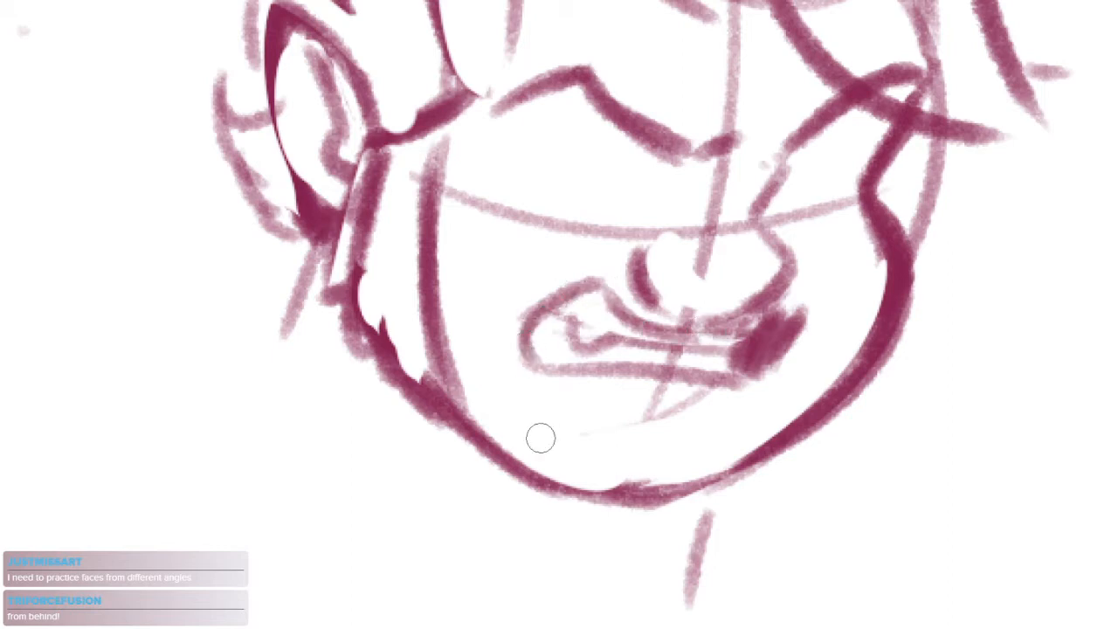
# Sketch a light eye socket contour below the near brow and erase the vertical guideline crossing the nose
pyautogui.moveTo(568, 244); pyautogui.dragTo(531, 362)
pyautogui.moveTo(469, 228)
pyautogui.mouseDown()
pyautogui.moveTo(437, 281)
pyautogui.moveTo(451, 324)
pyautogui.mouseUp()
pyautogui.moveTo(836, 261); pyautogui.dragTo(819, 306)
pyautogui.moveTo(443, 291)
pyautogui.mouseDown()
pyautogui.moveTo(477, 364)
pyautogui.moveTo(597, 379)
pyautogui.mouseUp()
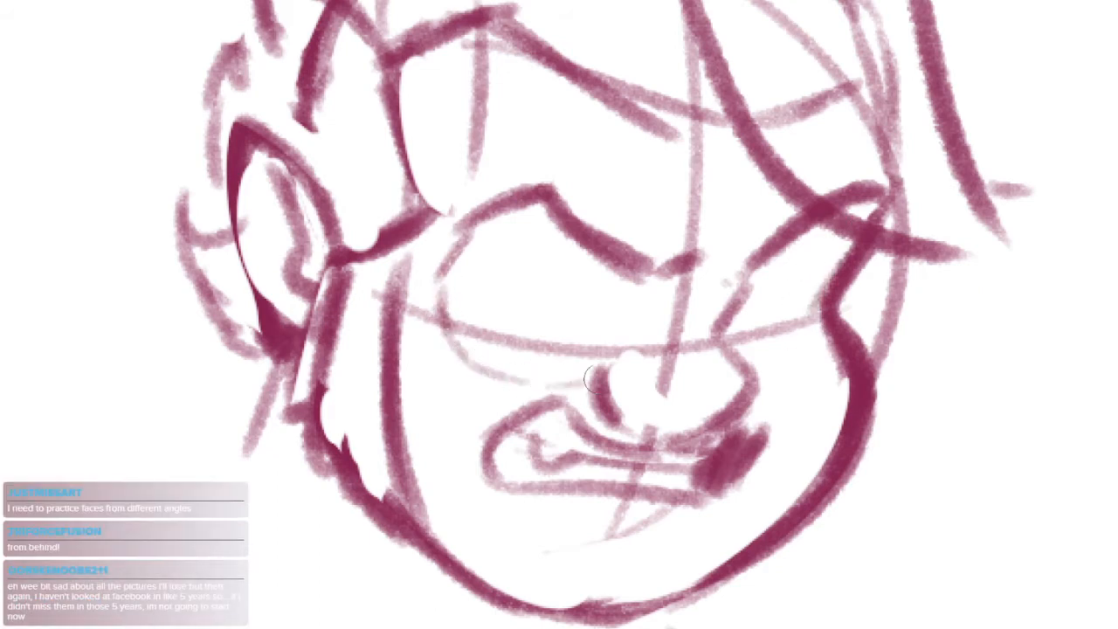
pyautogui.moveTo(683, 279)
pyautogui.mouseDown()
pyautogui.moveTo(672, 347)
pyautogui.moveTo(621, 352)
pyautogui.moveTo(637, 353)
pyautogui.mouseUp()
pyautogui.press('e')
pyautogui.moveTo(669, 380)
pyautogui.mouseDown()
pyautogui.moveTo(697, 367)
pyautogui.moveTo(700, 334)
pyautogui.moveTo(664, 374)
pyautogui.mouseUp()
pyautogui.press('b')
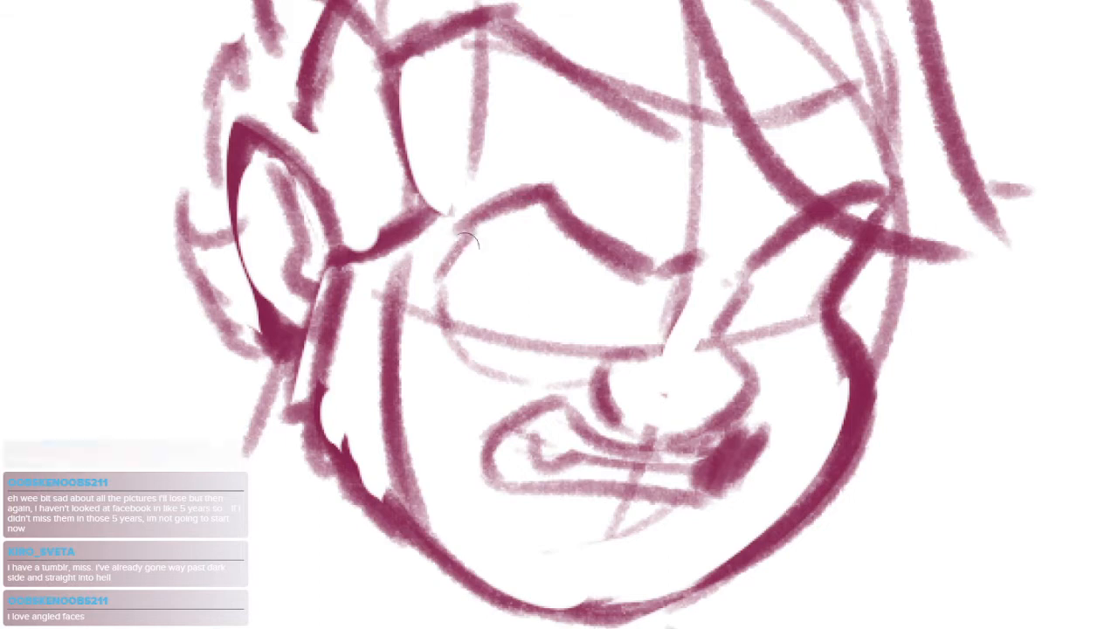
# Erase the horizontal guideline inside the near eye socket and redraw the socket's outer edge
pyautogui.moveTo(470, 236)
pyautogui.mouseDown()
pyautogui.moveTo(450, 276)
pyautogui.moveTo(479, 247)
pyautogui.moveTo(461, 288)
pyautogui.moveTo(513, 357)
pyautogui.moveTo(476, 356)
pyautogui.mouseUp()
pyautogui.press('e')
pyautogui.press('b')
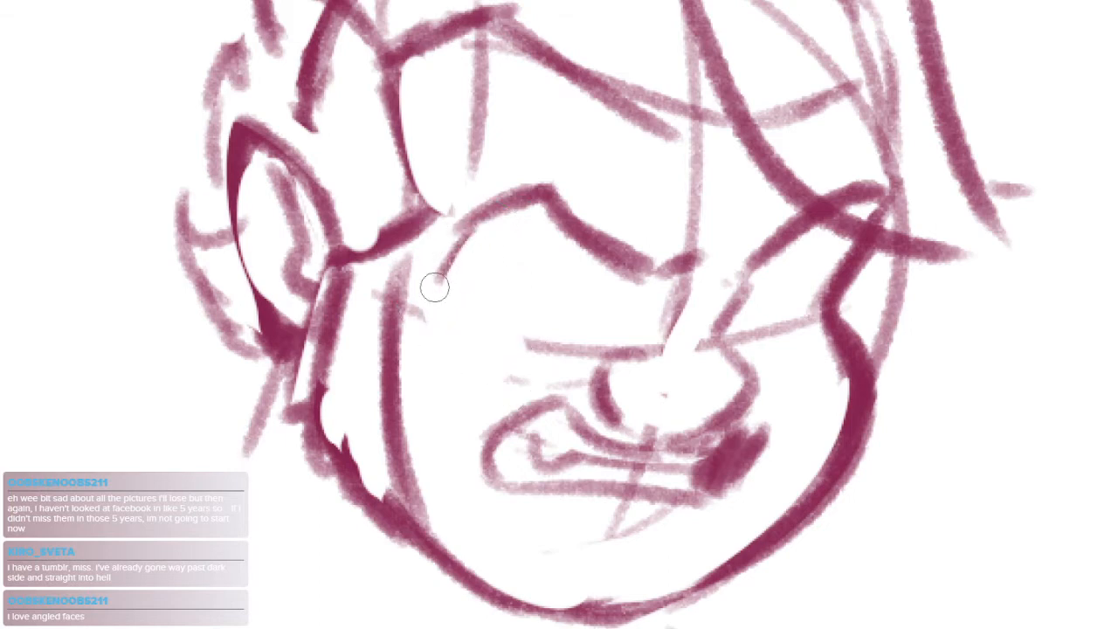
pyautogui.moveTo(434, 289); pyautogui.dragTo(478, 359)
pyautogui.moveTo(760, 375); pyautogui.dragTo(828, 371)
pyautogui.hotkey('ctrl', 'z')
# Draw the nose bridge down from the near brow and add crease lines beneath both eye sockets
pyautogui.scroll(-3, 764, 323)
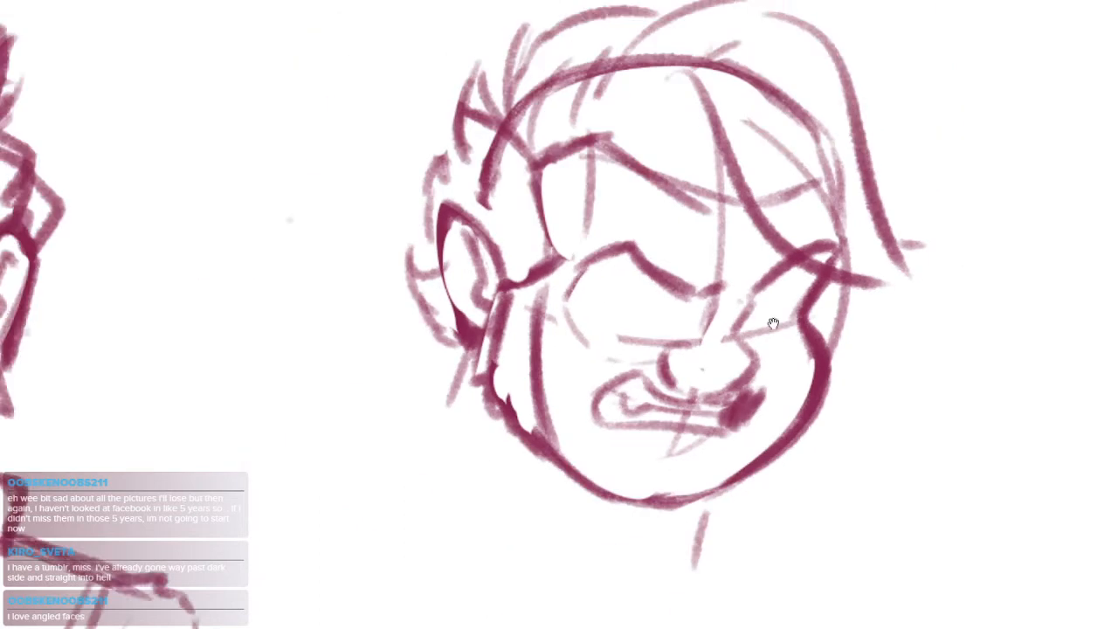
pyautogui.moveTo(775, 323); pyautogui.dragTo(748, 308)
pyautogui.scroll(3, 671, 297)
pyautogui.moveTo(698, 271)
pyautogui.mouseDown()
pyautogui.moveTo(652, 309)
pyautogui.moveTo(655, 367)
pyautogui.mouseUp()
pyautogui.press('e')
pyautogui.moveTo(697, 297)
pyautogui.mouseDown()
pyautogui.moveTo(676, 342)
pyautogui.moveTo(694, 344)
pyautogui.mouseUp()
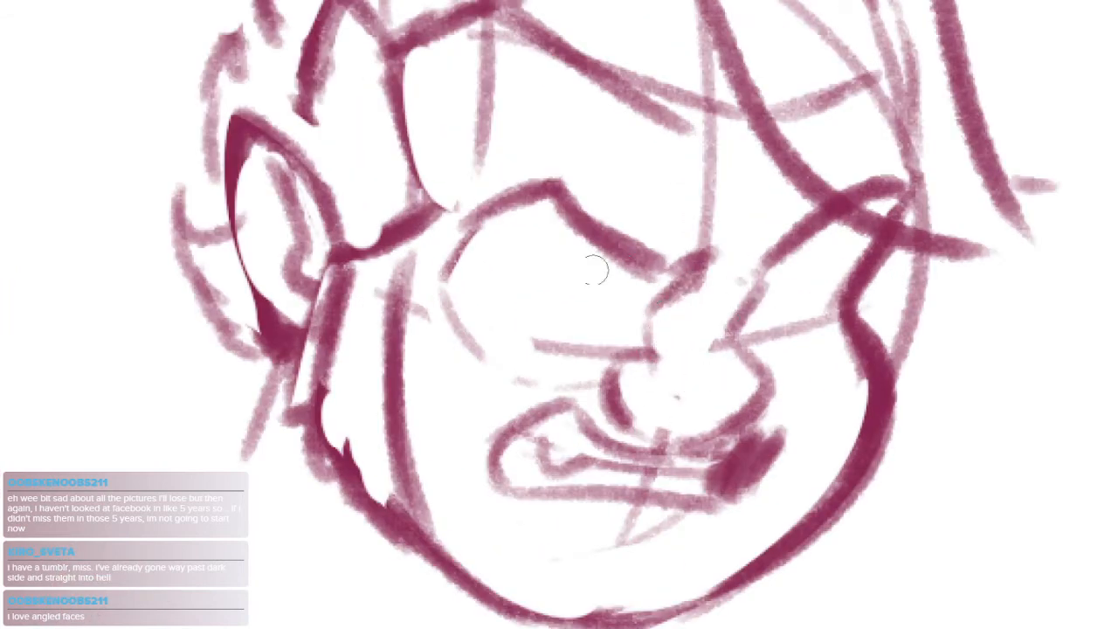
pyautogui.moveTo(456, 299)
pyautogui.mouseDown()
pyautogui.moveTo(501, 375)
pyautogui.moveTo(594, 383)
pyautogui.mouseUp()
pyautogui.moveTo(775, 376); pyautogui.dragTo(837, 361)
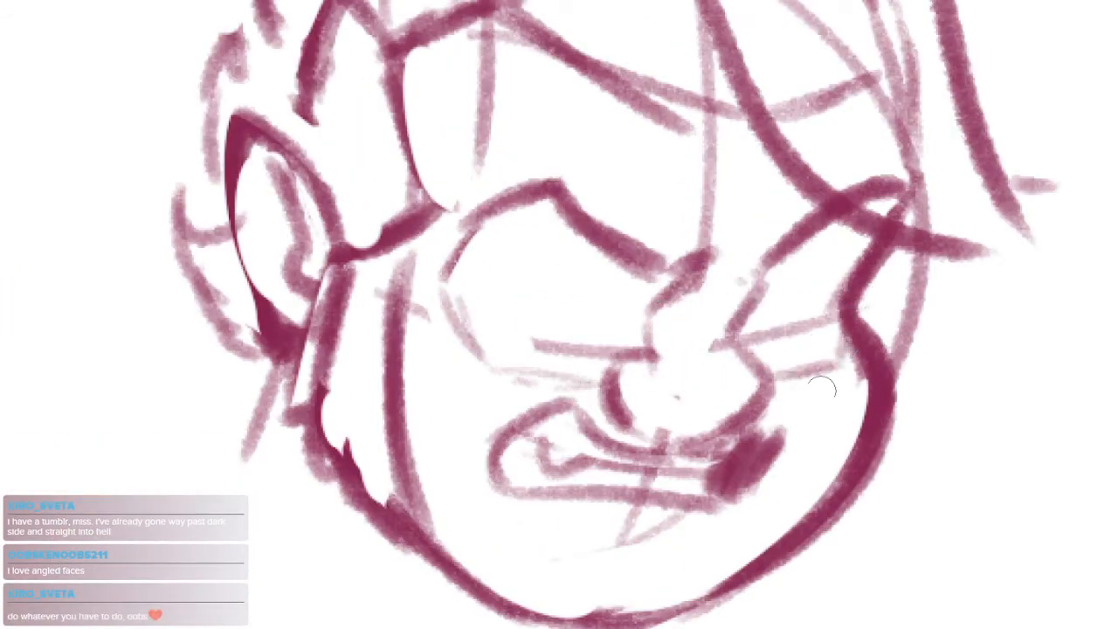
pyautogui.moveTo(826, 294); pyautogui.dragTo(880, 289)
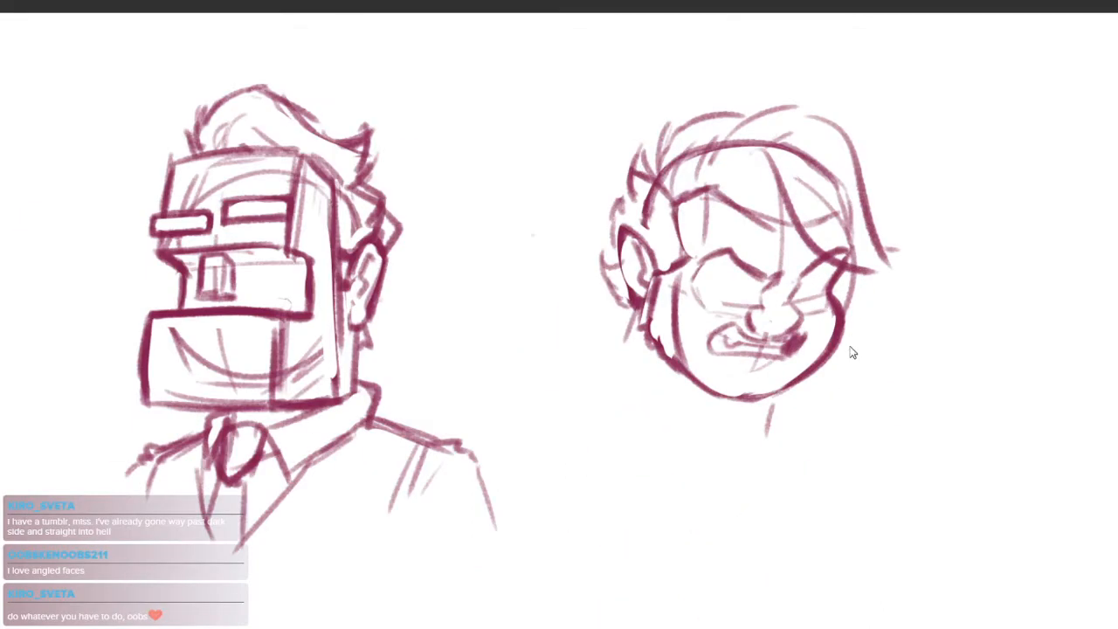
# Sketch loose neck, collar and shoulder lines below the angry head
pyautogui.moveTo(755, 310)
pyautogui.mouseDown()
pyautogui.moveTo(810, 310)
pyautogui.moveTo(767, 355)
pyautogui.moveTo(755, 344)
pyautogui.mouseUp()
pyautogui.moveTo(854, 330); pyautogui.dragTo(735, 414)
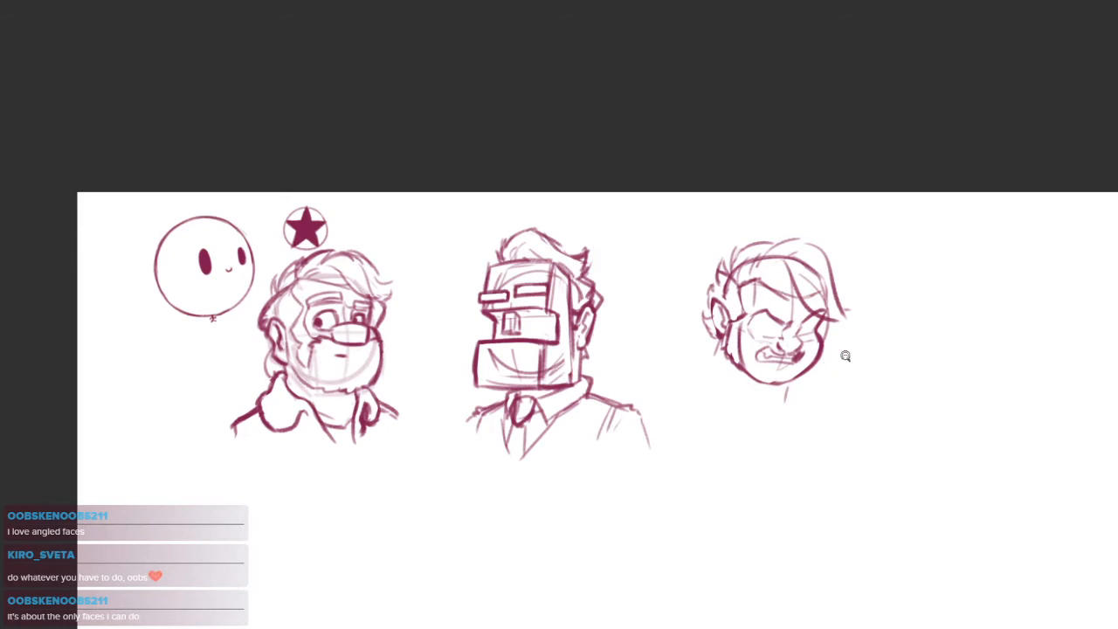
pyautogui.click(845, 356)
pyautogui.moveTo(587, 380); pyautogui.dragTo(650, 476)
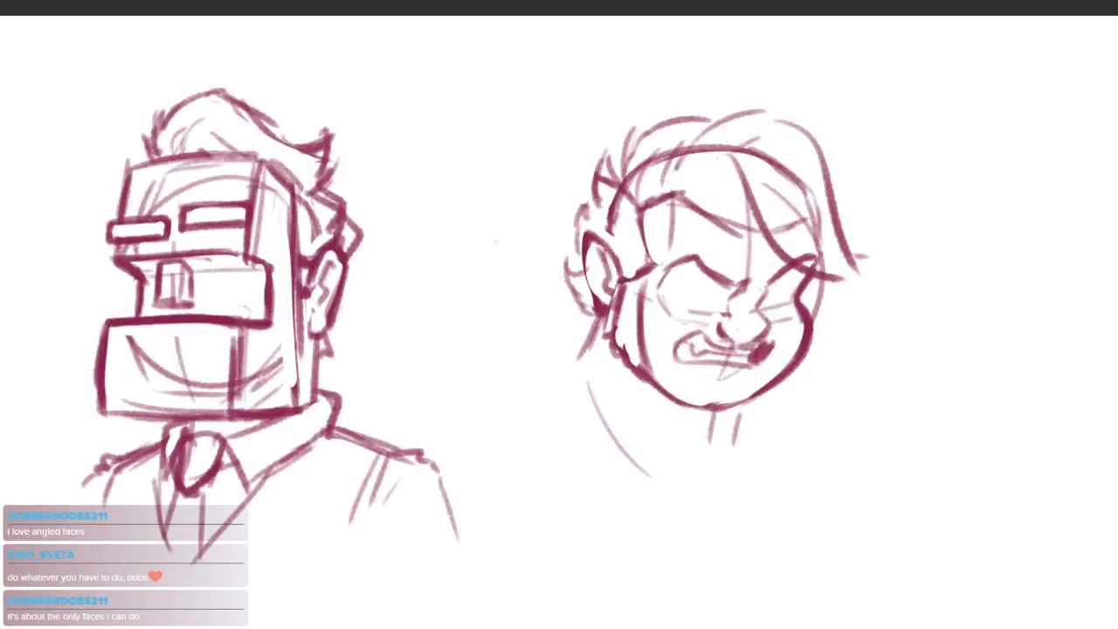
pyautogui.moveTo(722, 395)
pyautogui.mouseDown()
pyautogui.moveTo(790, 459)
pyautogui.moveTo(795, 431)
pyautogui.mouseUp()
pyautogui.hotkey('ctrl', 'z')
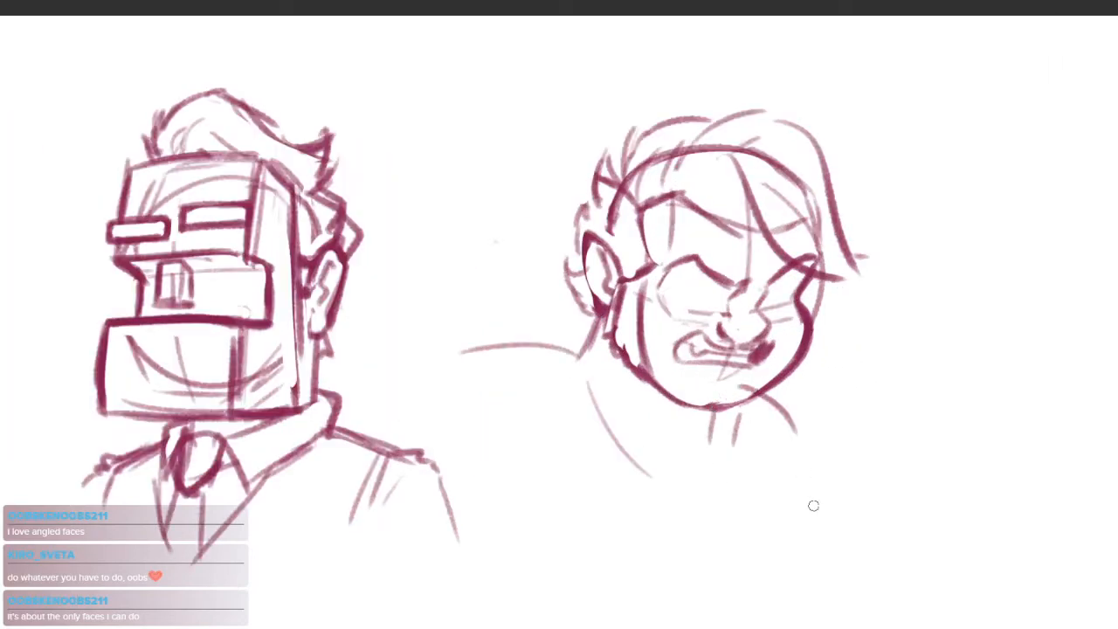
pyautogui.click(585, 346)
# Draw curved upper eyelids under both angled brows, undoing unwanted strokes
pyautogui.moveTo(847, 232); pyautogui.dragTo(789, 245)
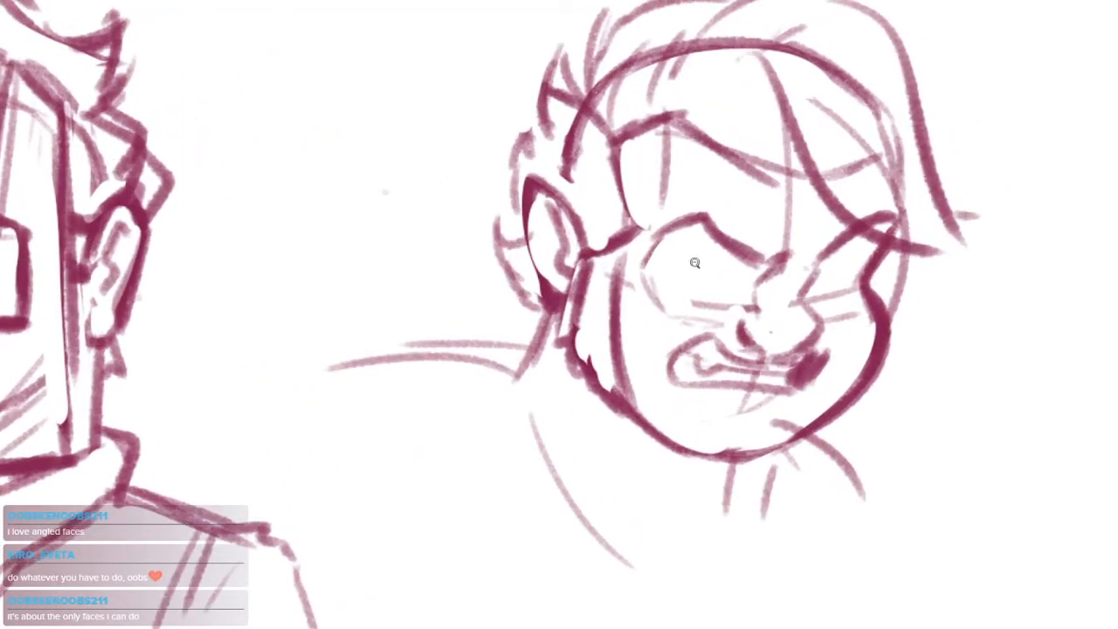
pyautogui.click(683, 263)
pyautogui.moveTo(669, 276)
pyautogui.mouseDown()
pyautogui.moveTo(684, 257)
pyautogui.moveTo(757, 254)
pyautogui.mouseUp()
pyautogui.moveTo(885, 285); pyautogui.dragTo(950, 269)
pyautogui.hotkey('ctrl', 'z')
pyautogui.hotkey('ctrl', 'z')
pyautogui.moveTo(672, 276); pyautogui.dragTo(762, 248)
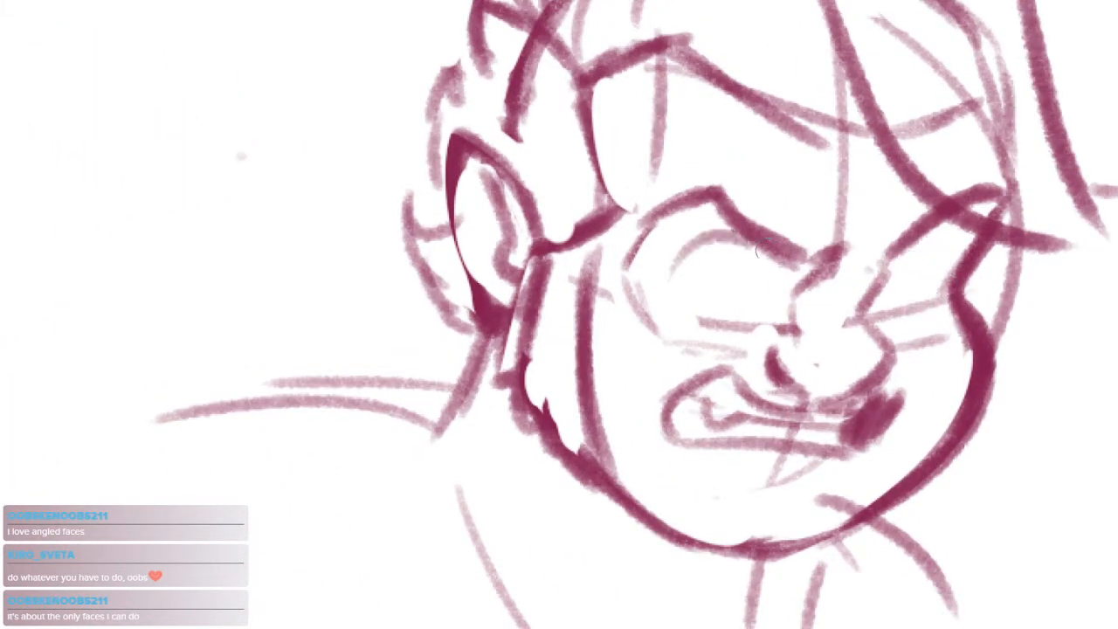
pyautogui.moveTo(882, 298); pyautogui.dragTo(946, 262)
pyautogui.hotkey('ctrl', 'z')
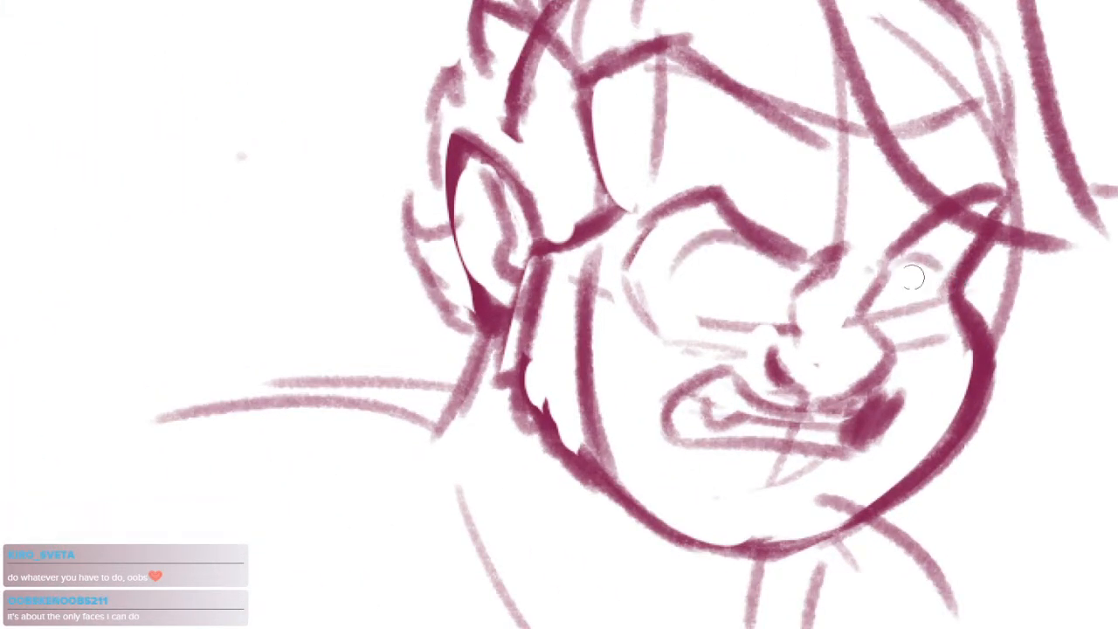
# Darken the near upper eyelid, add its curved lower lid, and place a solid oval pupil in each eye
pyautogui.moveTo(718, 239)
pyautogui.mouseDown()
pyautogui.moveTo(765, 252)
pyautogui.moveTo(693, 250)
pyautogui.moveTo(748, 248)
pyautogui.mouseUp()
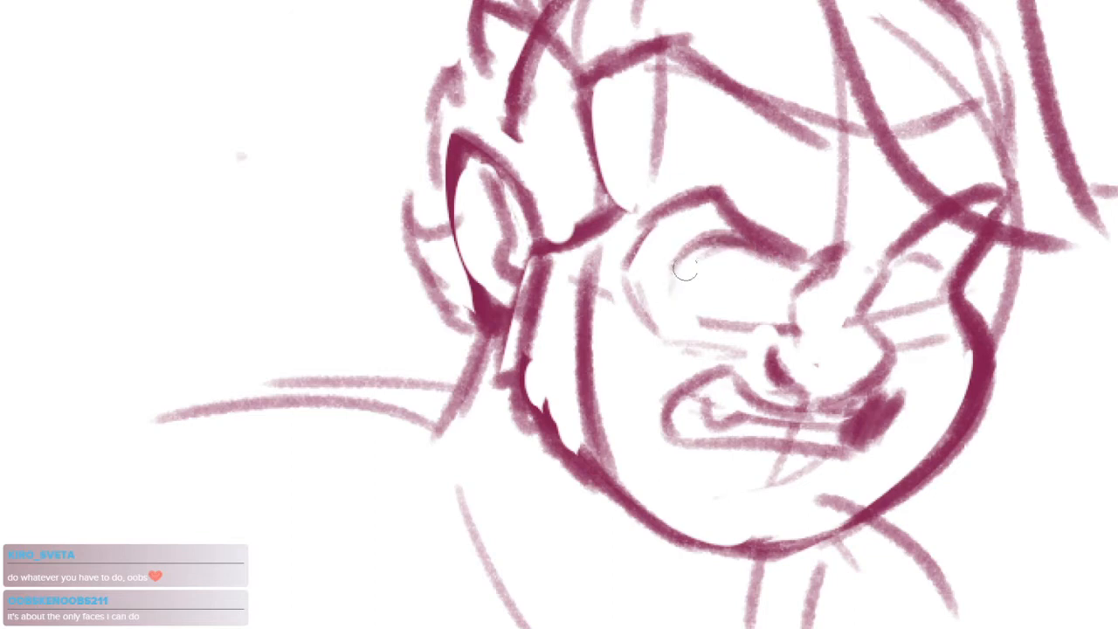
pyautogui.moveTo(681, 260)
pyautogui.mouseDown()
pyautogui.moveTo(706, 316)
pyautogui.moveTo(757, 310)
pyautogui.mouseUp()
pyautogui.hotkey('ctrl', 'z')
pyautogui.moveTo(687, 297); pyautogui.dragTo(776, 304)
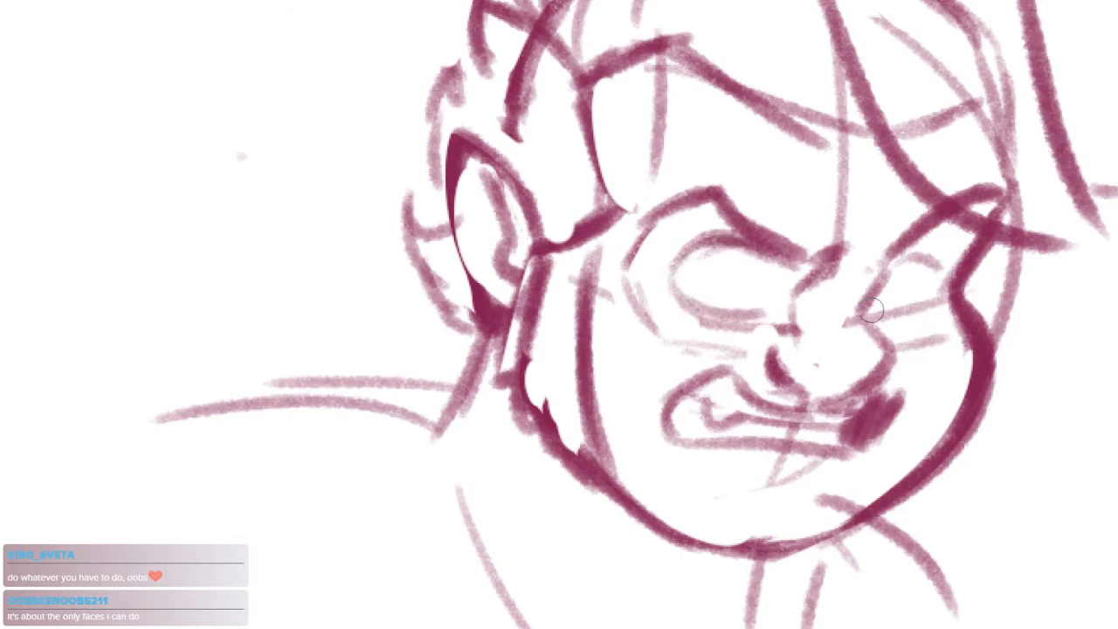
pyautogui.moveTo(884, 277)
pyautogui.mouseDown()
pyautogui.moveTo(935, 255)
pyautogui.moveTo(908, 278)
pyautogui.moveTo(910, 293)
pyautogui.mouseUp()
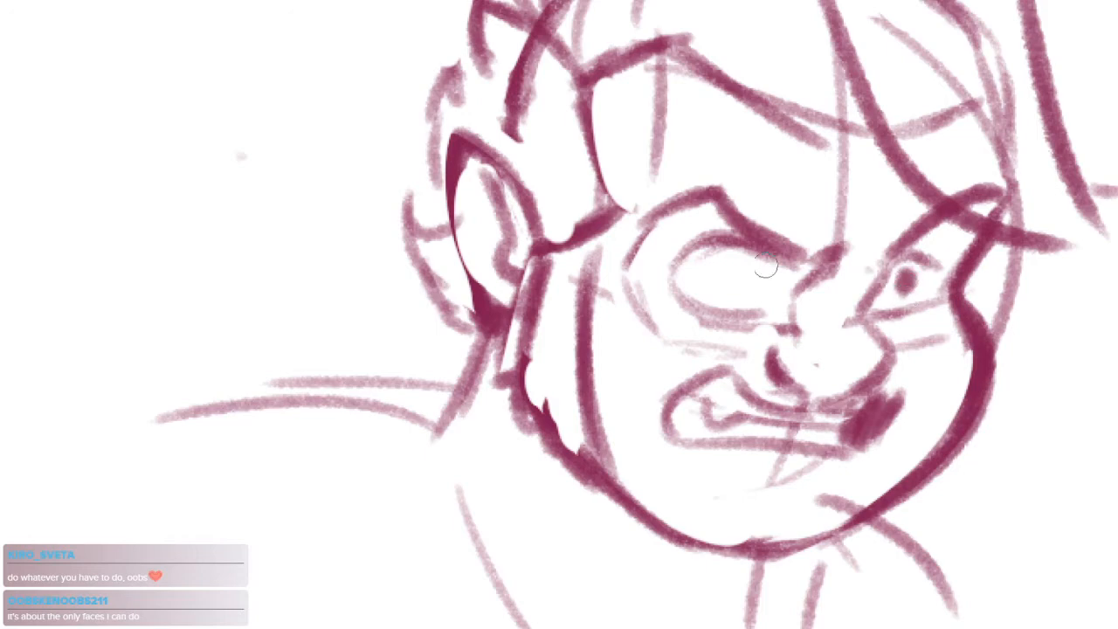
pyautogui.moveTo(739, 255); pyautogui.dragTo(748, 282)
# Darken the nose outline, add a light curve inside its tip and a faint stroke along the bridge
pyautogui.moveTo(882, 345)
pyautogui.mouseDown()
pyautogui.moveTo(898, 390)
pyautogui.moveTo(938, 309)
pyautogui.moveTo(940, 237)
pyautogui.mouseUp()
pyautogui.moveTo(853, 274)
pyautogui.mouseDown()
pyautogui.moveTo(820, 295)
pyautogui.moveTo(801, 280)
pyautogui.mouseUp()
pyautogui.moveTo(765, 277)
pyautogui.mouseDown()
pyautogui.moveTo(796, 299)
pyautogui.moveTo(811, 337)
pyautogui.moveTo(762, 371)
pyautogui.mouseUp()
pyautogui.moveTo(673, 336)
pyautogui.mouseDown()
pyautogui.moveTo(695, 351)
pyautogui.moveTo(812, 321)
pyautogui.mouseUp()
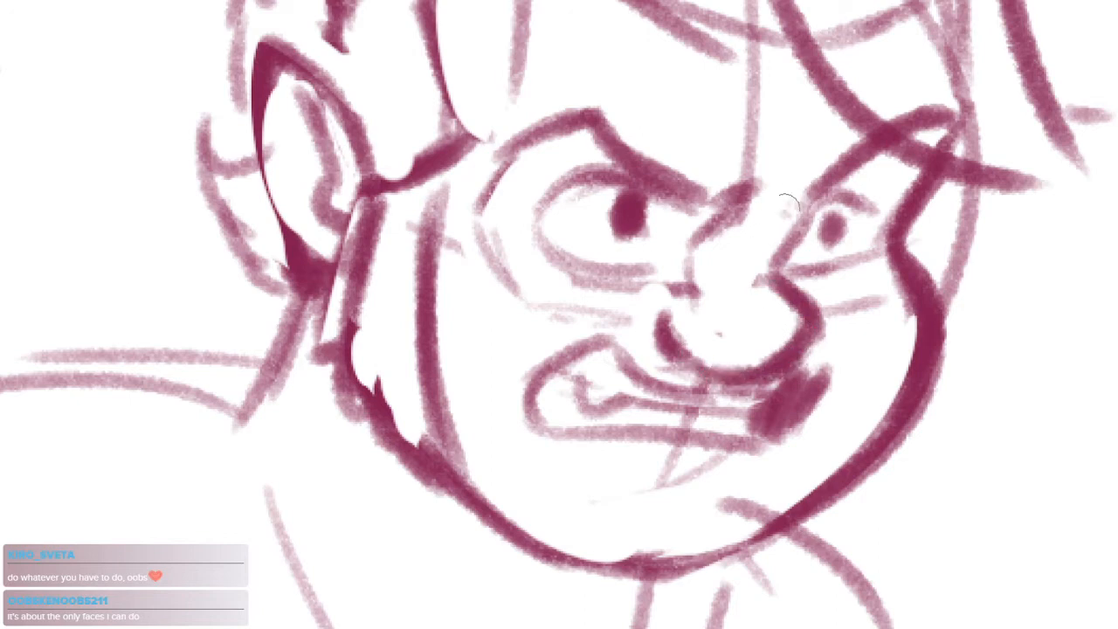
pyautogui.moveTo(785, 210); pyautogui.dragTo(762, 249)
pyautogui.moveTo(771, 273)
pyautogui.mouseDown()
pyautogui.moveTo(676, 284)
pyautogui.moveTo(666, 347)
pyautogui.mouseUp()
pyautogui.hotkey('ctrl', 'z')
pyautogui.hotkey('ctrl', 'z')
pyautogui.moveTo(671, 289)
pyautogui.mouseDown()
pyautogui.moveTo(671, 311)
pyautogui.moveTo(739, 292)
pyautogui.moveTo(668, 300)
pyautogui.moveTo(807, 325)
pyautogui.moveTo(758, 317)
pyautogui.moveTo(803, 372)
pyautogui.mouseUp()
pyautogui.hotkey('ctrl', 'z')
pyautogui.press('e')
pyautogui.press('b')
# Strengthen the lids of both eyes, clear the near pupil, and close the near eye with inner and lower edges
pyautogui.moveTo(810, 284)
pyautogui.mouseDown()
pyautogui.moveTo(840, 262)
pyautogui.moveTo(861, 278)
pyautogui.mouseUp()
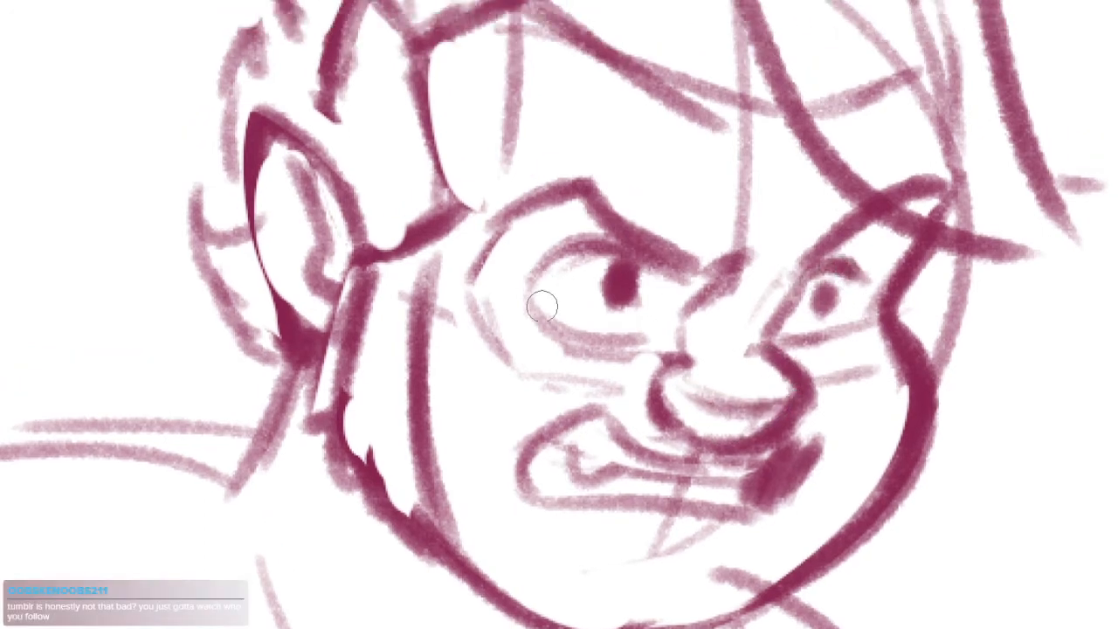
pyautogui.moveTo(542, 306)
pyautogui.mouseDown()
pyautogui.moveTo(652, 265)
pyautogui.moveTo(604, 284)
pyautogui.moveTo(629, 308)
pyautogui.mouseUp()
pyautogui.press('e')
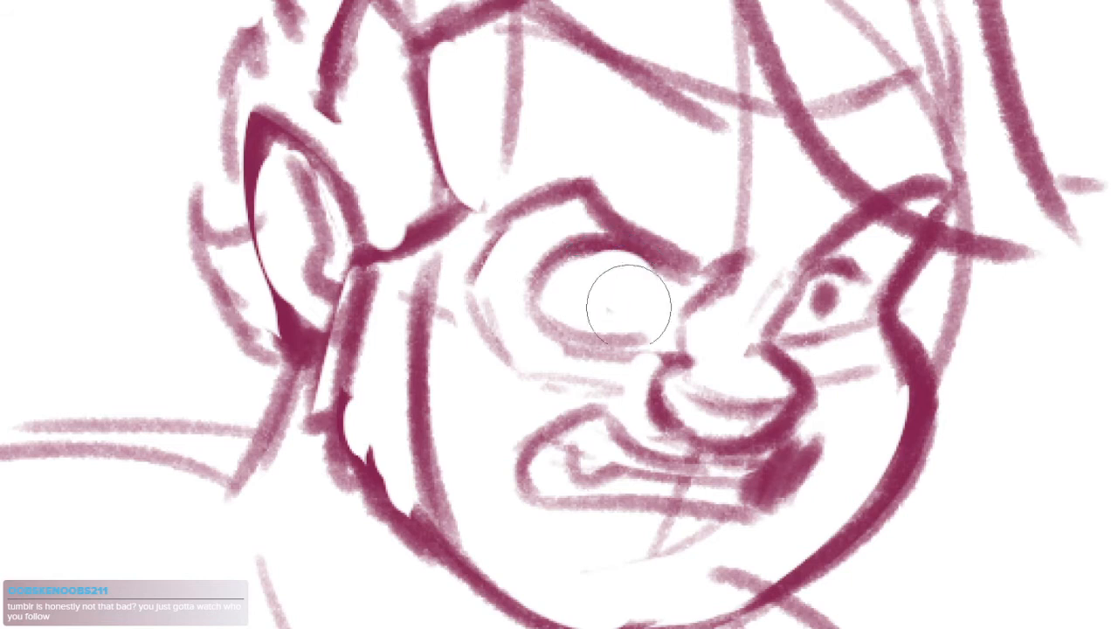
pyautogui.press('b')
pyautogui.moveTo(655, 262)
pyautogui.mouseDown()
pyautogui.moveTo(662, 330)
pyautogui.moveTo(583, 230)
pyautogui.moveTo(548, 318)
pyautogui.moveTo(638, 344)
pyautogui.mouseUp()
pyautogui.hotkey('ctrl', 'z')
pyautogui.moveTo(542, 312); pyautogui.dragTo(634, 333)
pyautogui.moveTo(790, 334); pyautogui.dragTo(829, 337)
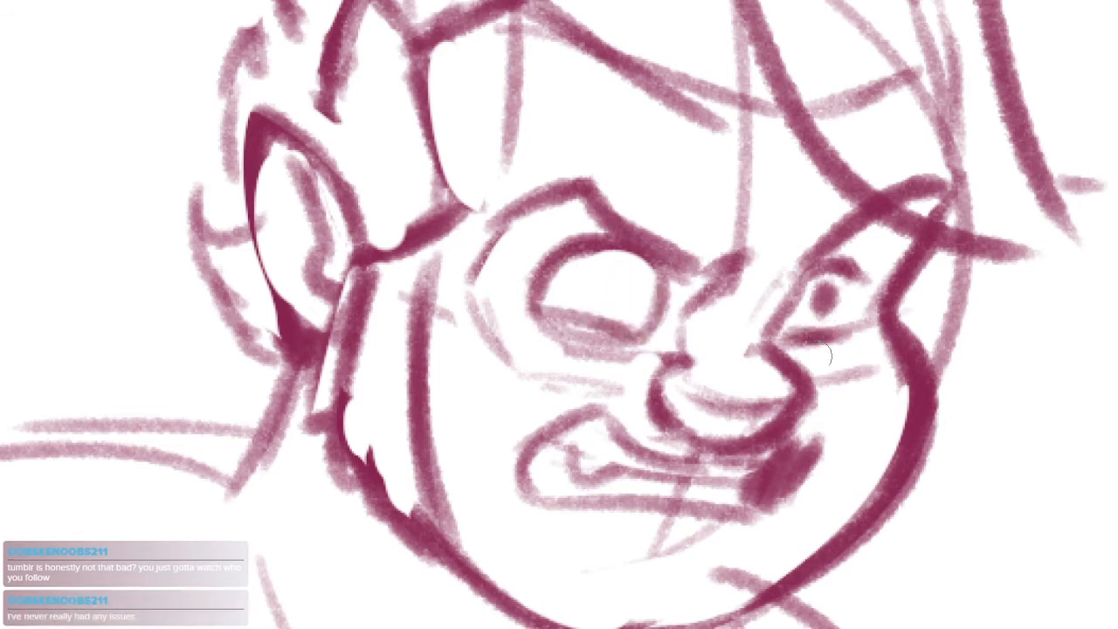
# Clean up below the near eye, redraw its solid pupil, enlarge the far pupil and close the far eye's outline
pyautogui.press('e')
pyautogui.moveTo(562, 360)
pyautogui.mouseDown()
pyautogui.moveTo(601, 351)
pyautogui.moveTo(625, 374)
pyautogui.mouseUp()
pyautogui.press('b')
pyautogui.moveTo(614, 272)
pyautogui.mouseDown()
pyautogui.moveTo(612, 291)
pyautogui.moveTo(626, 293)
pyautogui.mouseUp()
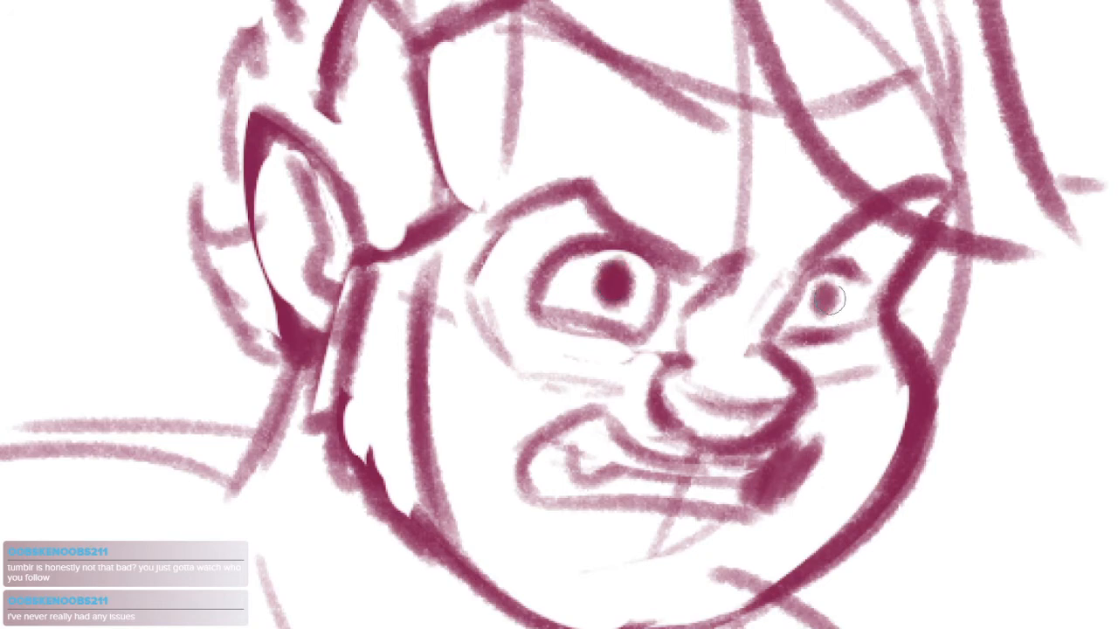
pyautogui.moveTo(832, 300)
pyautogui.mouseDown()
pyautogui.moveTo(821, 297)
pyautogui.moveTo(830, 293)
pyautogui.moveTo(813, 346)
pyautogui.mouseUp()
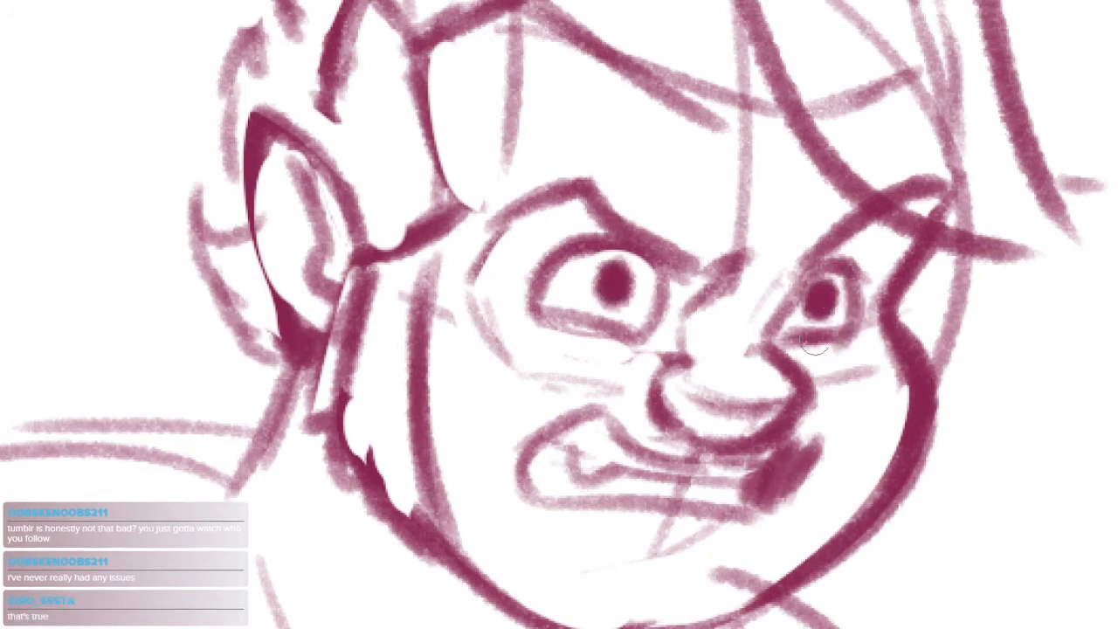
# Lasso the angry head with its shoulder lines, flip it horizontally, apply the transform and deselect
pyautogui.scroll(-8, 861, 319)
pyautogui.scroll(5, 894, 335)
pyautogui.moveTo(985, 280)
pyautogui.mouseDown()
pyautogui.moveTo(626, 499)
pyautogui.moveTo(996, 277)
pyautogui.mouseUp()
pyautogui.hotkey('ctrl', 'h')
pyautogui.moveTo(837, 331); pyautogui.dragTo(855, 328)
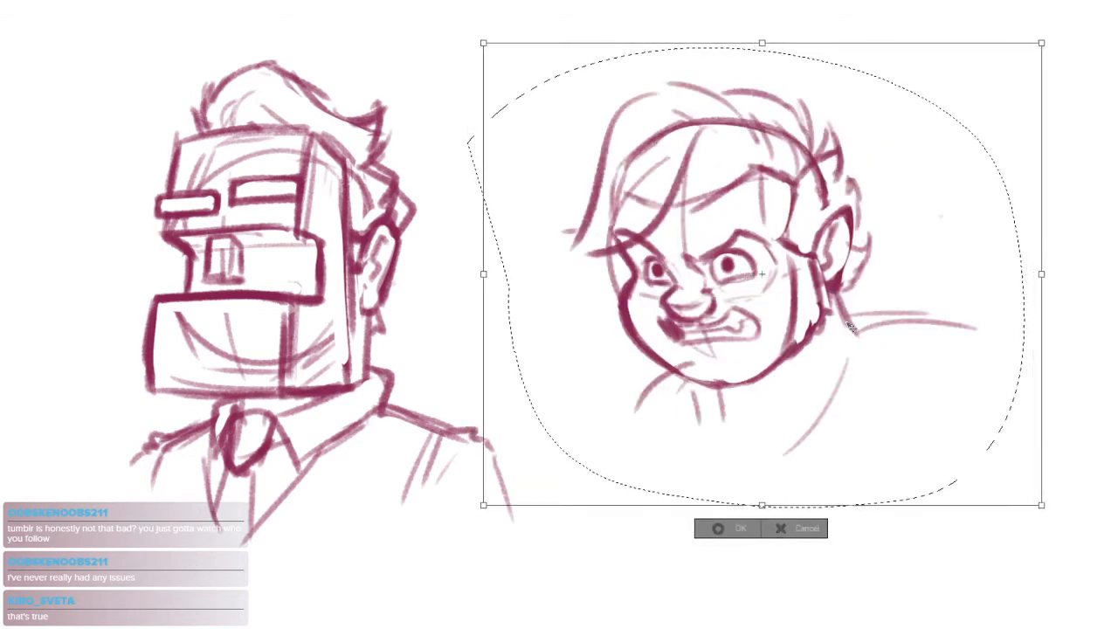
pyautogui.press('Return')
pyautogui.hotkey('ctrl', 'd')
# Add a short slanted stroke beside the far cheek and erase the shoulder line overlapping the chin
pyautogui.scroll(4, 671, 301)
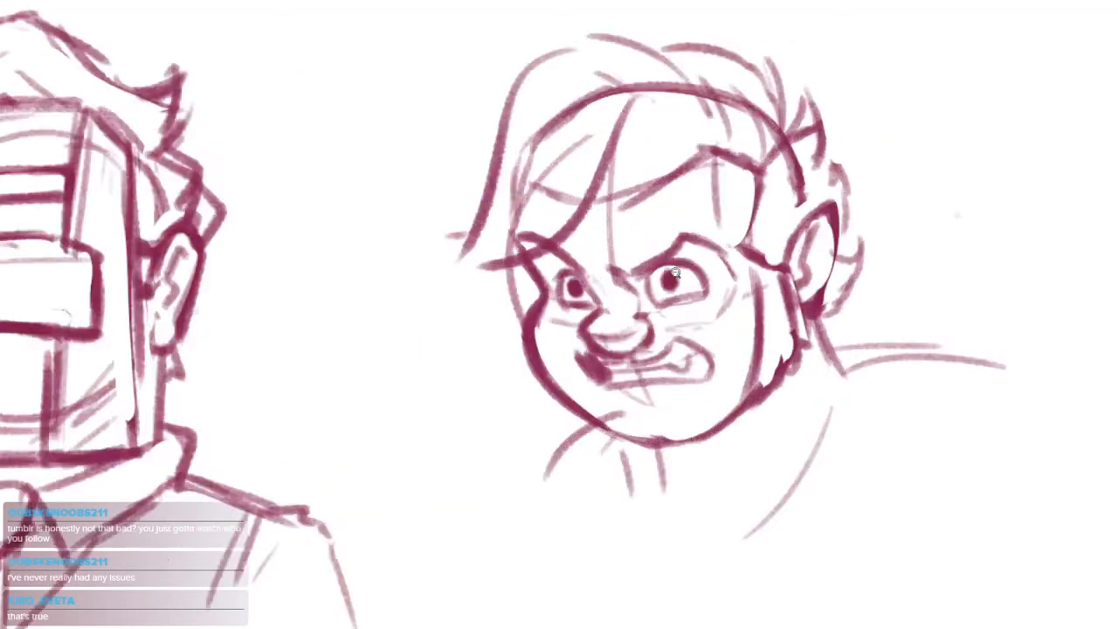
pyautogui.moveTo(447, 345); pyautogui.dragTo(416, 402)
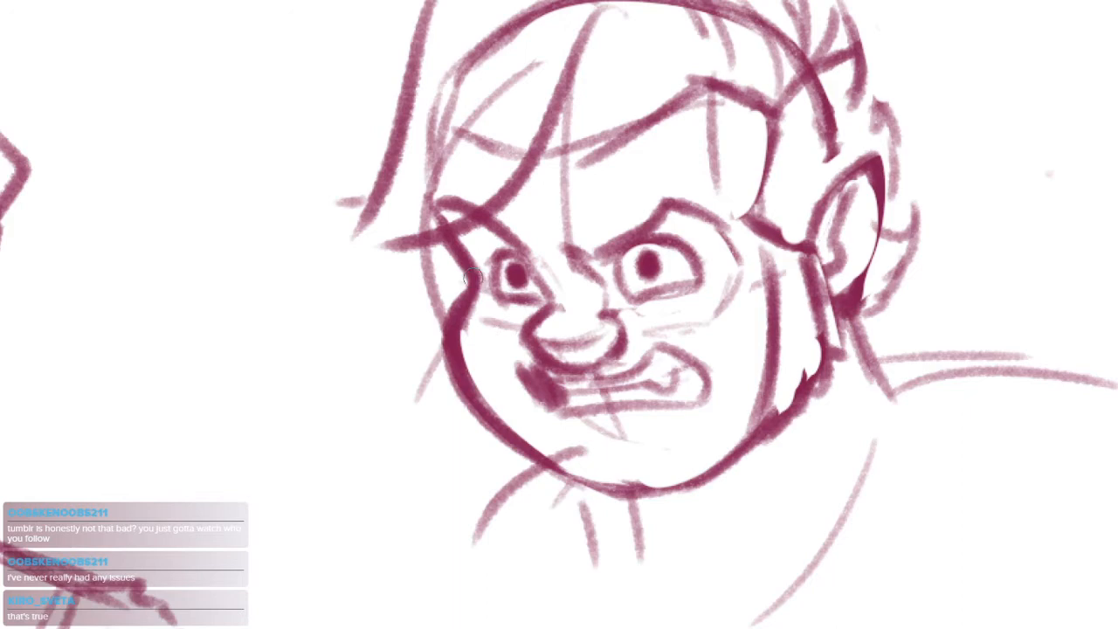
pyautogui.press('e')
pyautogui.moveTo(478, 339); pyautogui.dragTo(591, 462)
# Erase the solid pupils from both eyes of the flipped head
pyautogui.scroll(1, 611, 280)
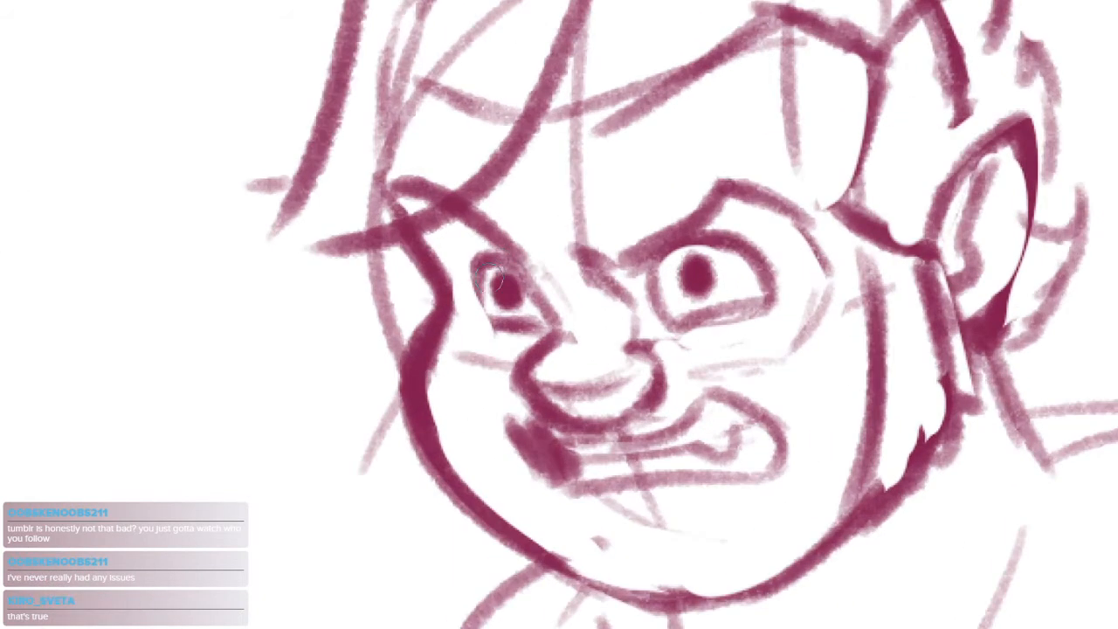
pyautogui.scroll(2, 498, 281)
pyautogui.moveTo(500, 281); pyautogui.dragTo(500, 291)
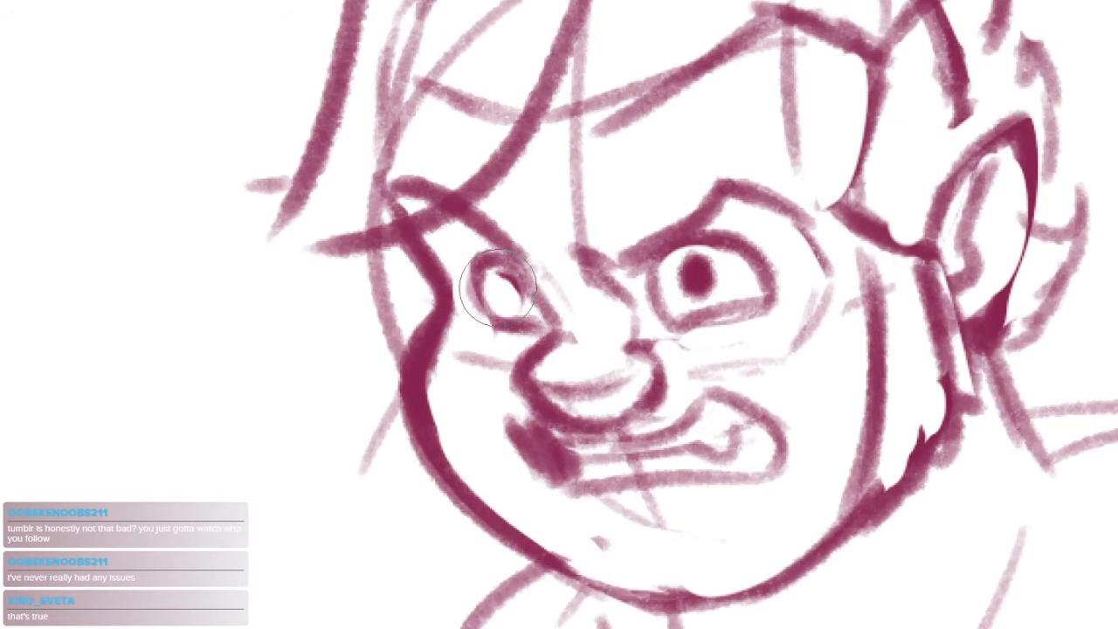
pyautogui.moveTo(703, 269); pyautogui.dragTo(697, 281)
pyautogui.scroll(-5, 783, 271)
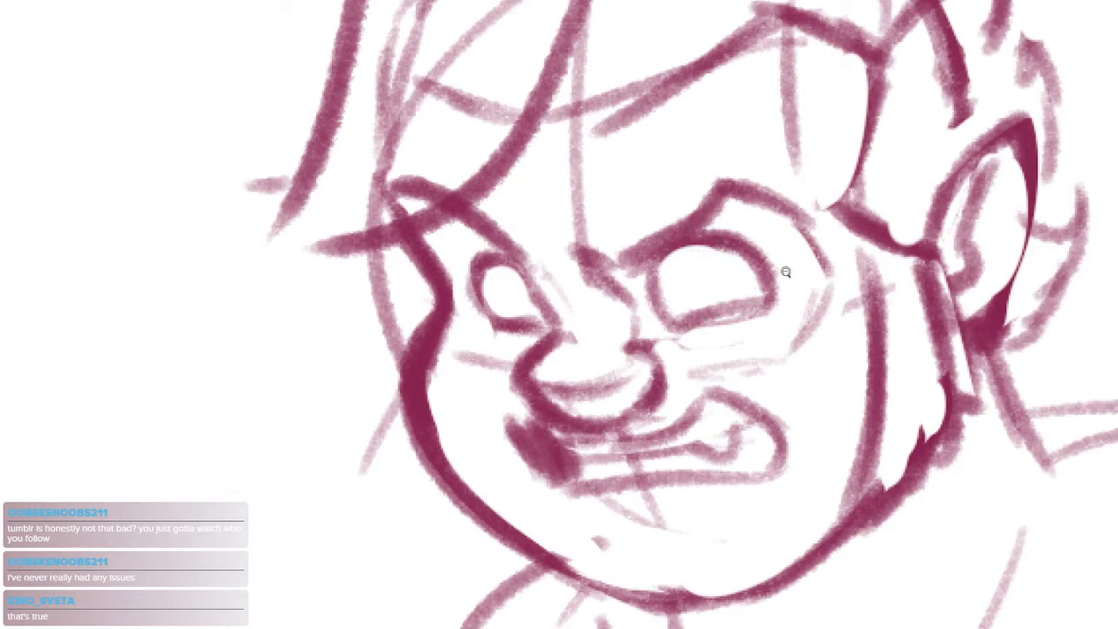
pyautogui.scroll(4, 791, 272)
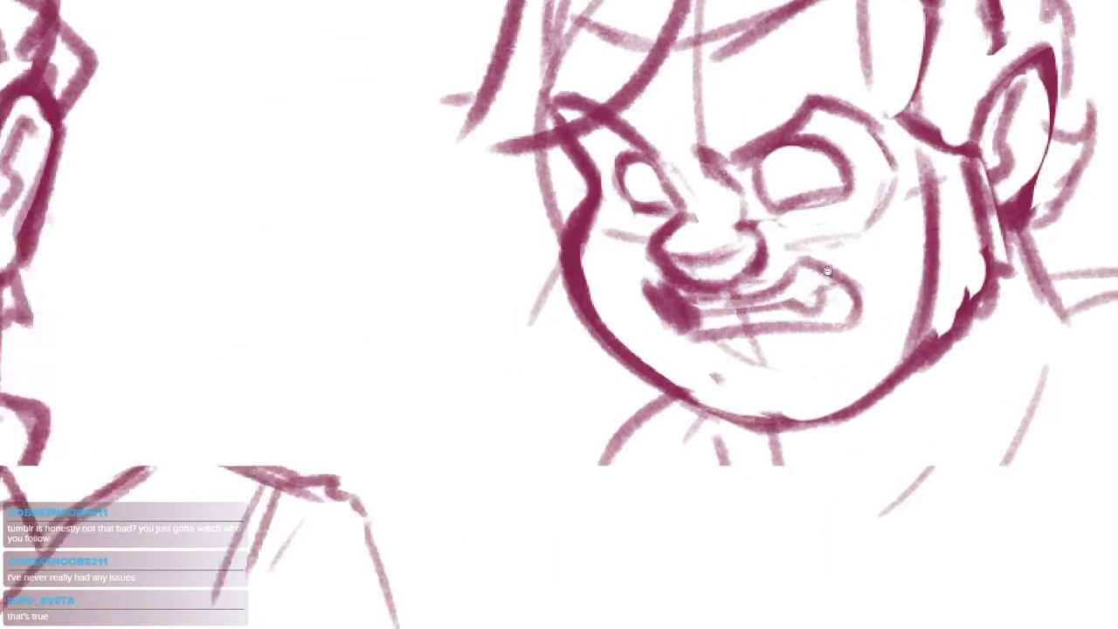
# Erase the overlapping lines below the nose to leave a clear band between the nose and the upper lip
pyautogui.moveTo(636, 261); pyautogui.dragTo(768, 273)
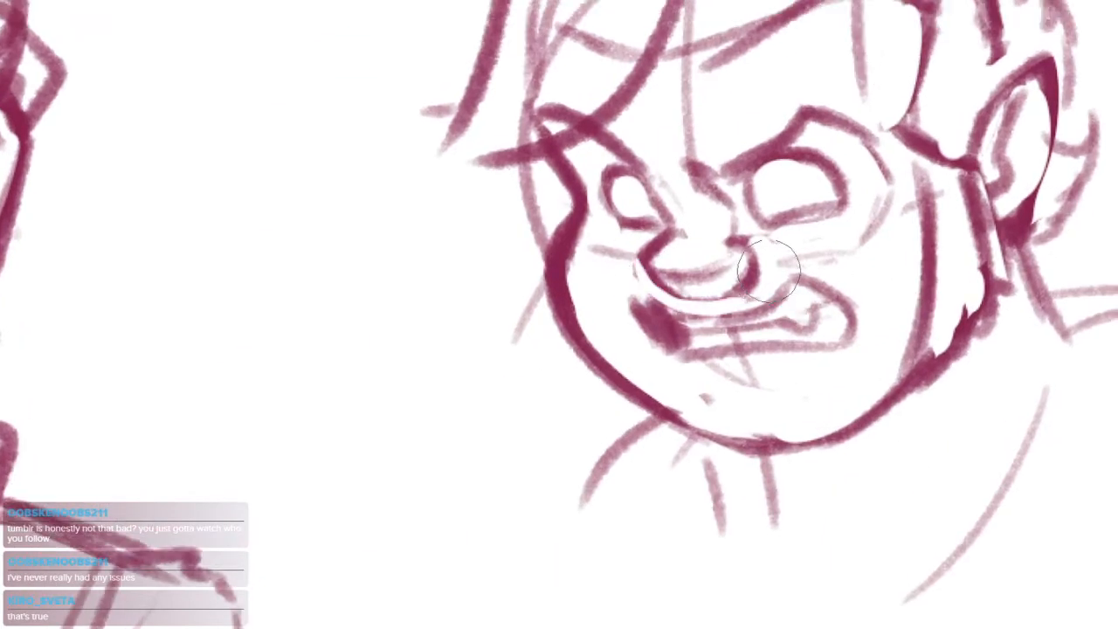
pyautogui.scroll(2, 732, 281)
pyautogui.press('b')
pyautogui.moveTo(626, 212); pyautogui.dragTo(598, 234)
pyautogui.press('e')
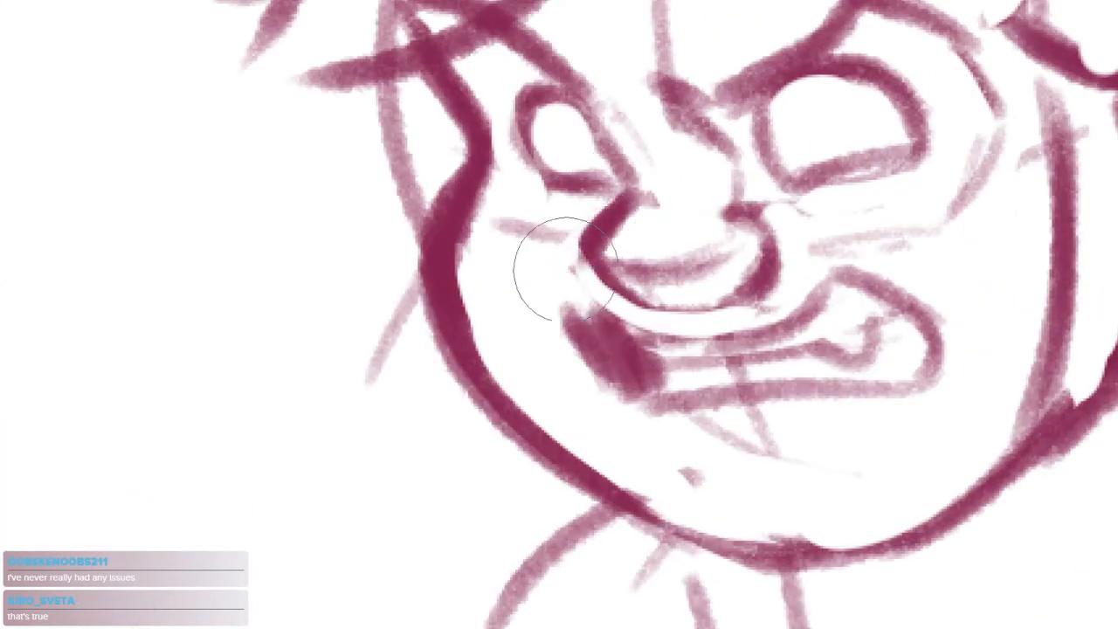
pyautogui.moveTo(564, 269); pyautogui.dragTo(688, 332)
# Redraw the underside and nostril curves of the angry man's nose in darker line
pyautogui.press('b')
pyautogui.moveTo(620, 205)
pyautogui.mouseDown()
pyautogui.moveTo(667, 315)
pyautogui.moveTo(721, 303)
pyautogui.moveTo(772, 231)
pyautogui.moveTo(739, 288)
pyautogui.mouseUp()
pyautogui.press('e')
pyautogui.press('b')
pyautogui.moveTo(769, 225); pyautogui.dragTo(667, 402)
pyautogui.press('space')
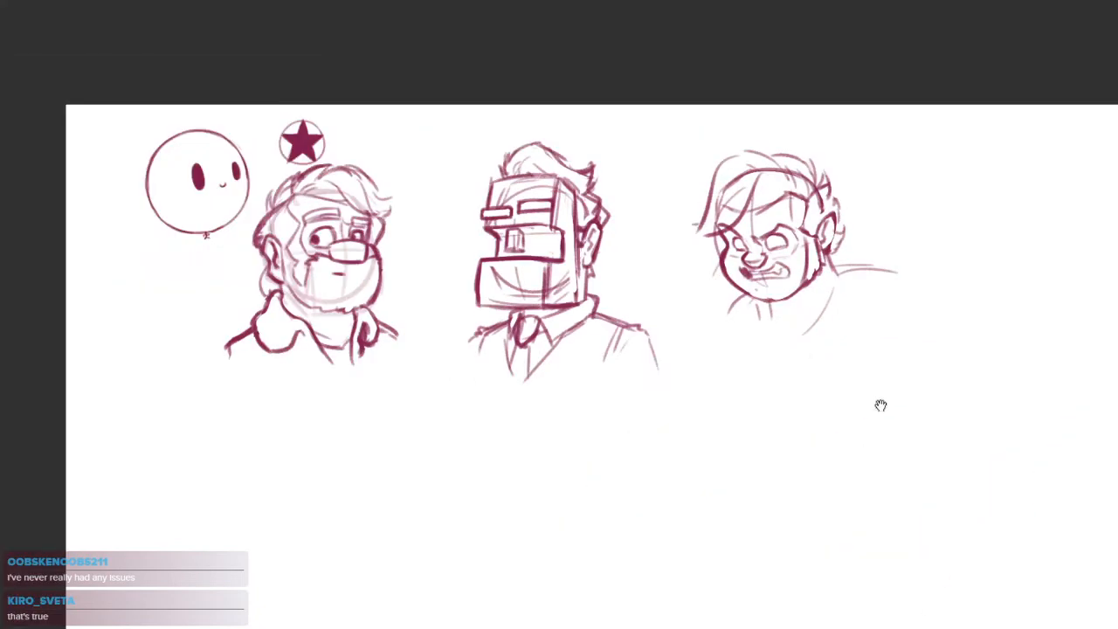
pyautogui.moveTo(914, 349); pyautogui.dragTo(850, 381)
pyautogui.scroll(6, 725, 302)
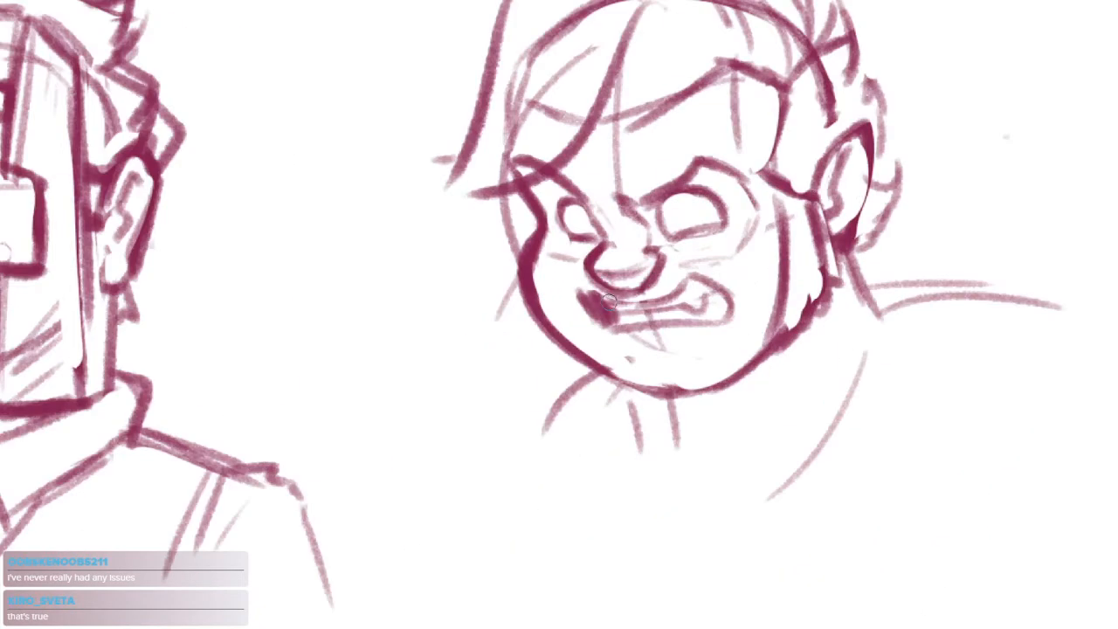
# Clean up the dark far corner of the snarling mouth and redraw the upper lip beneath the nose
pyautogui.scroll(3, 610, 302)
pyautogui.press('e')
pyautogui.moveTo(563, 297); pyautogui.dragTo(633, 369)
pyautogui.press('b')
pyautogui.moveTo(589, 285); pyautogui.dragTo(627, 343)
pyautogui.press('space')
pyautogui.moveTo(800, 337); pyautogui.dragTo(763, 349)
pyautogui.moveTo(655, 310)
pyautogui.mouseDown()
pyautogui.moveTo(690, 284)
pyautogui.moveTo(763, 278)
pyautogui.mouseUp()
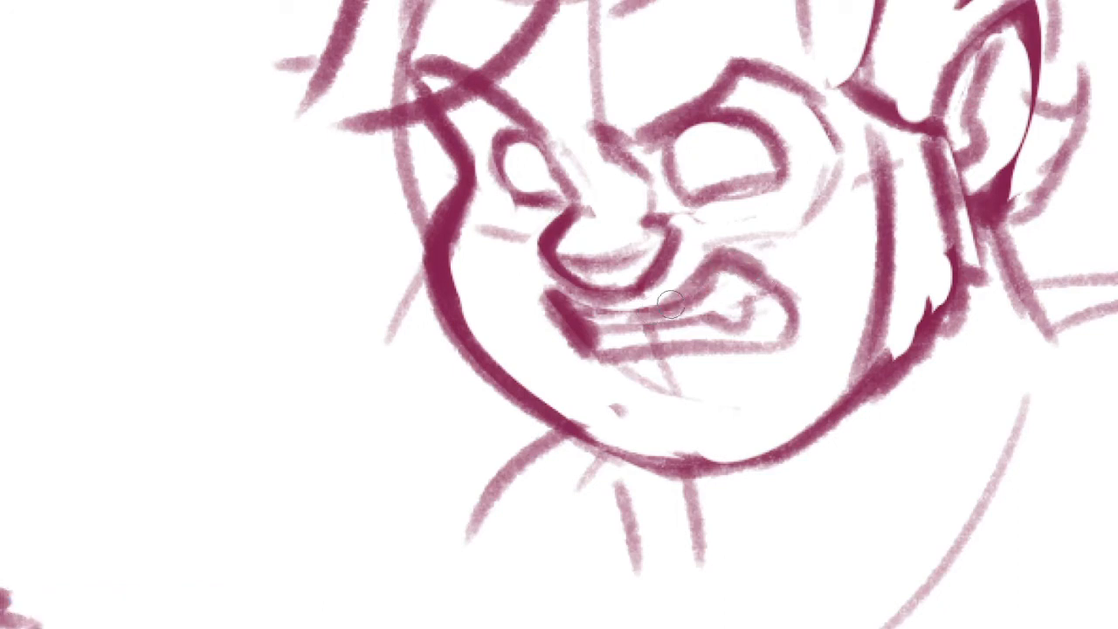
pyautogui.moveTo(694, 263)
pyautogui.mouseDown()
pyautogui.moveTo(781, 348)
pyautogui.moveTo(769, 405)
pyautogui.mouseUp()
# Darken the near eyebrow into one angled stroke meeting the nose bridge and reinforce the near eye's lower lid
pyautogui.press('space')
pyautogui.moveTo(503, 199); pyautogui.dragTo(536, 209)
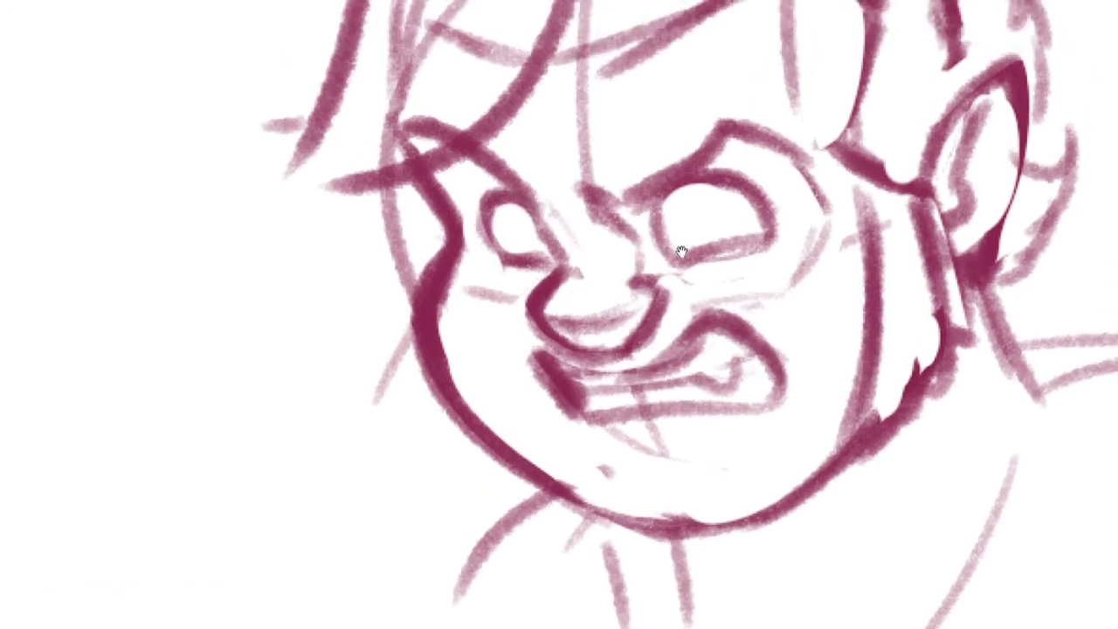
pyautogui.press('space')
pyautogui.moveTo(682, 253); pyautogui.dragTo(725, 275)
pyautogui.hotkey('ctrl', 'z')
pyautogui.moveTo(662, 212)
pyautogui.mouseDown()
pyautogui.moveTo(768, 168)
pyautogui.moveTo(767, 154)
pyautogui.moveTo(797, 163)
pyautogui.moveTo(755, 154)
pyautogui.moveTo(824, 170)
pyautogui.mouseUp()
pyautogui.hotkey('ctrl', 'z')
pyautogui.press('space')
pyautogui.moveTo(843, 229); pyautogui.dragTo(796, 236)
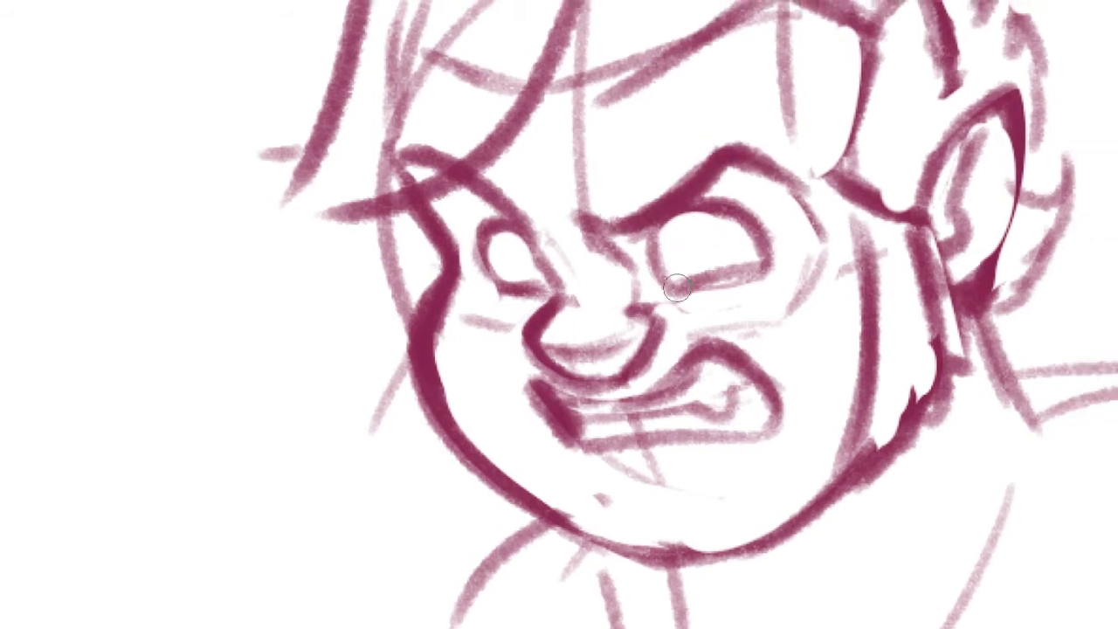
pyautogui.moveTo(677, 287); pyautogui.dragTo(767, 265)
pyautogui.press('e')
pyautogui.moveTo(708, 232); pyautogui.dragTo(694, 239)
pyautogui.press('b')
pyautogui.moveTo(517, 238); pyautogui.dragTo(519, 248)
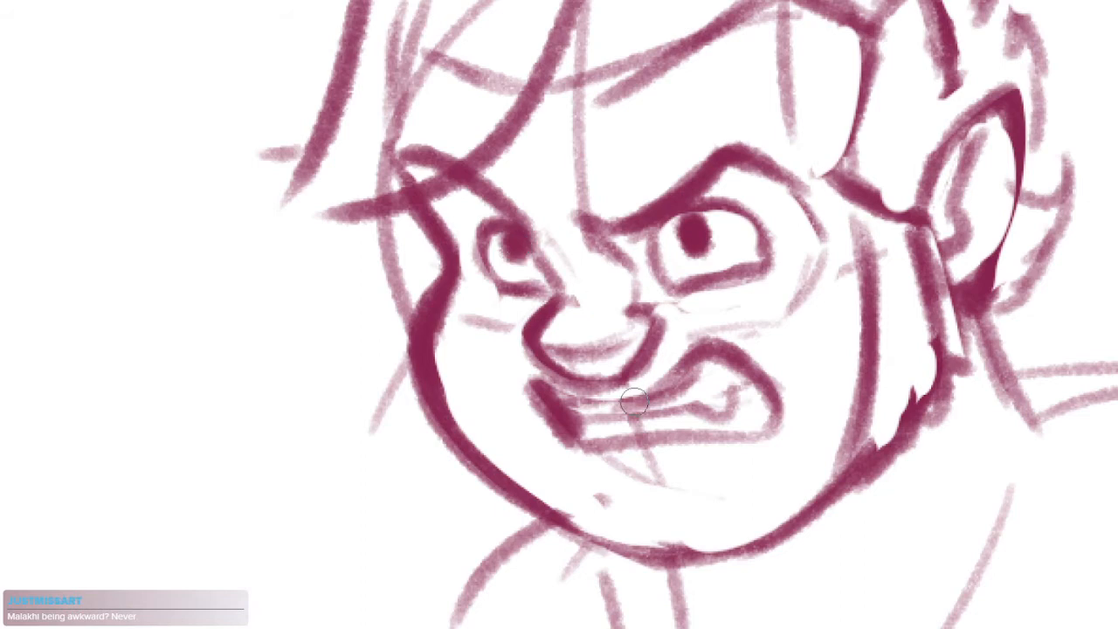
pyautogui.hotkey('ctrl', 'z')
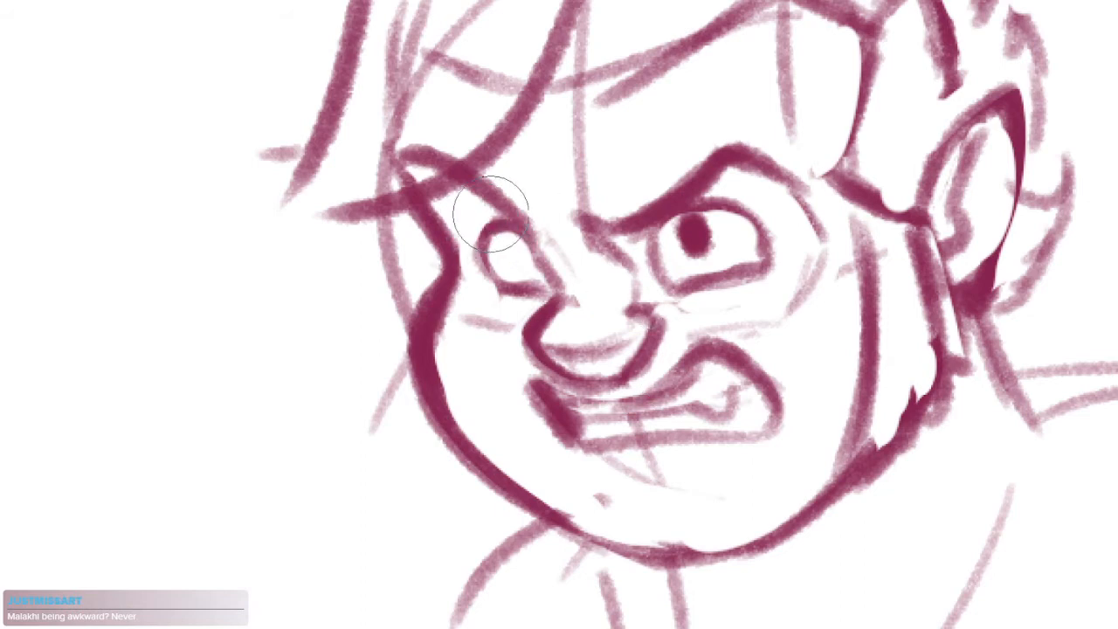
pyautogui.press('b')
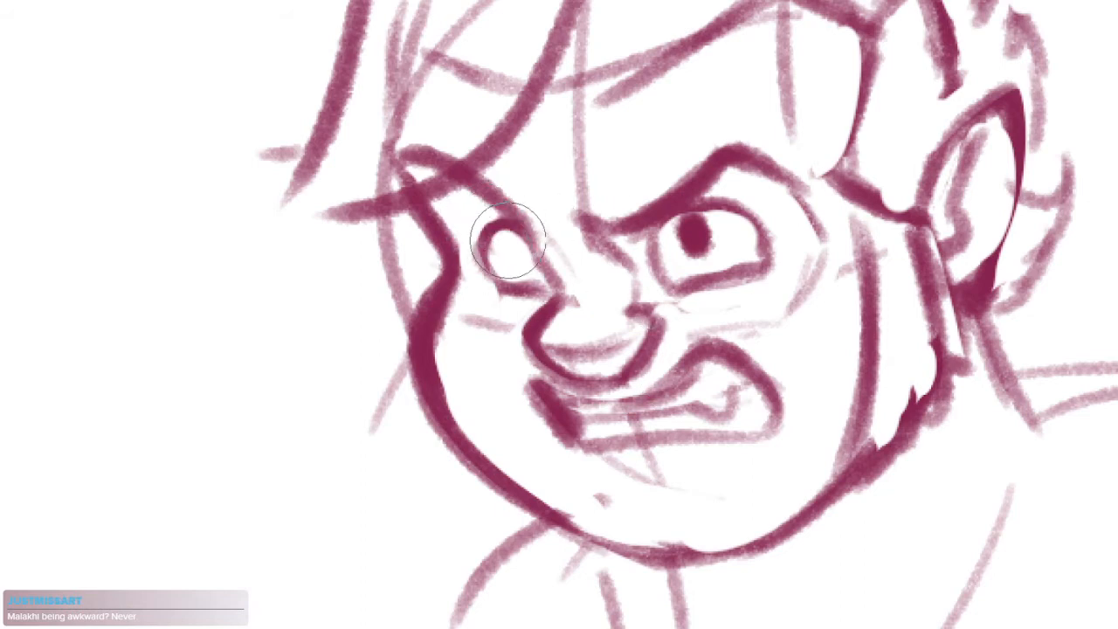
pyautogui.press('e')
pyautogui.moveTo(699, 238)
pyautogui.mouseDown()
pyautogui.moveTo(725, 240)
pyautogui.moveTo(679, 241)
pyautogui.moveTo(726, 235)
pyautogui.moveTo(730, 204)
pyautogui.moveTo(753, 217)
pyautogui.mouseUp()
# Retrace the near eye's upper lid and outer edge with a thicker line
pyautogui.press('b')
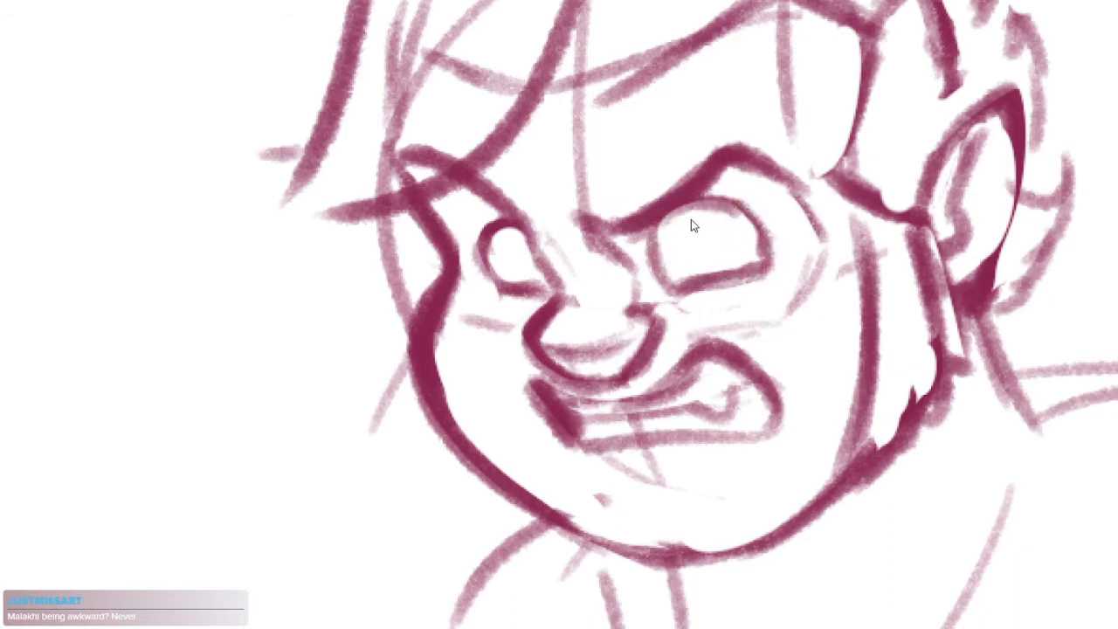
pyautogui.moveTo(667, 225)
pyautogui.mouseDown()
pyautogui.moveTo(758, 223)
pyautogui.moveTo(730, 203)
pyautogui.moveTo(775, 252)
pyautogui.mouseUp()
pyautogui.hotkey('ctrl', 'z')
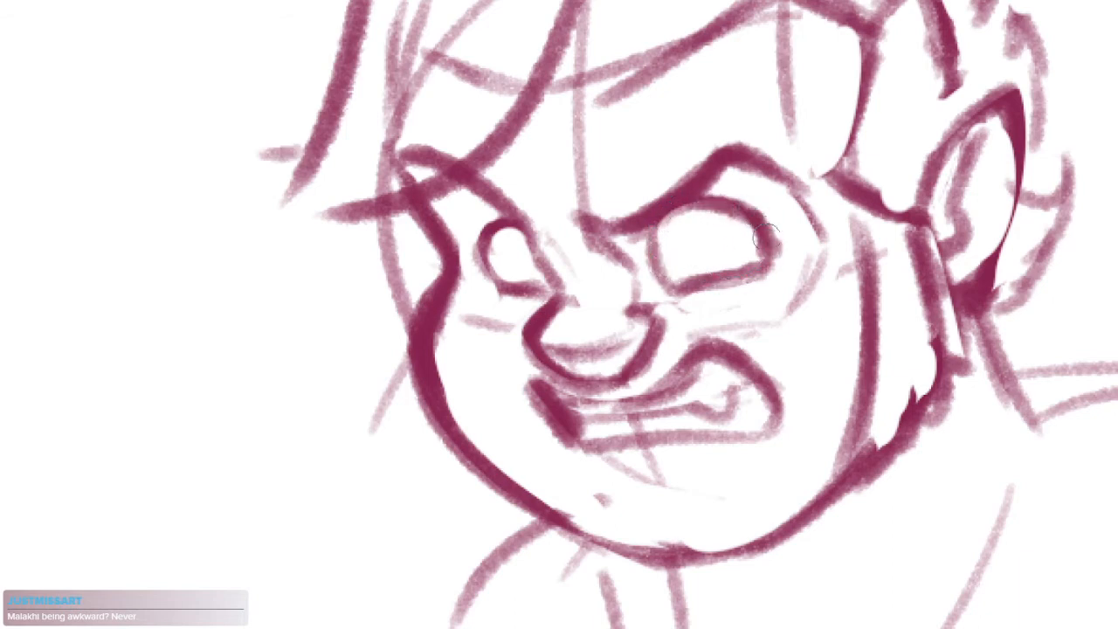
pyautogui.hotkey('ctrl', 'z')
pyautogui.moveTo(721, 203)
pyautogui.mouseDown()
pyautogui.moveTo(765, 255)
pyautogui.moveTo(761, 270)
pyautogui.mouseUp()
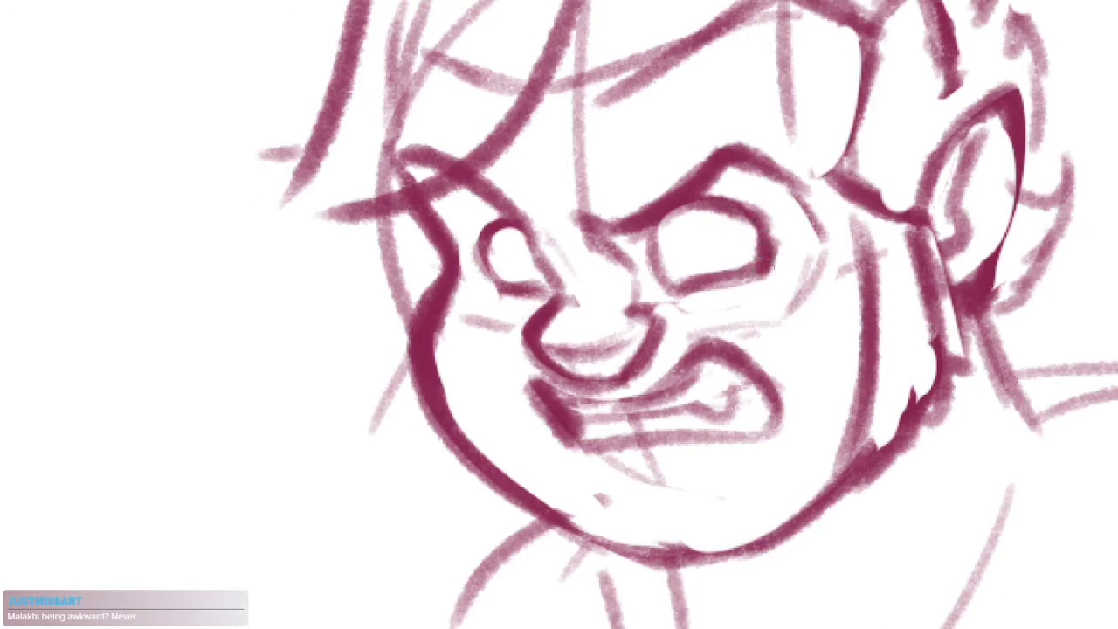
# Draw small solid pupils in both eyes, then darken and tidy the far eye's inner edge beside the nose
pyautogui.moveTo(689, 228); pyautogui.dragTo(697, 232)
pyautogui.moveTo(505, 238); pyautogui.dragTo(532, 254)
pyautogui.moveTo(749, 330)
pyautogui.mouseDown()
pyautogui.moveTo(688, 397)
pyautogui.moveTo(776, 318)
pyautogui.mouseUp()
pyautogui.moveTo(658, 300)
pyautogui.mouseDown()
pyautogui.moveTo(671, 337)
pyautogui.moveTo(723, 345)
pyautogui.mouseUp()
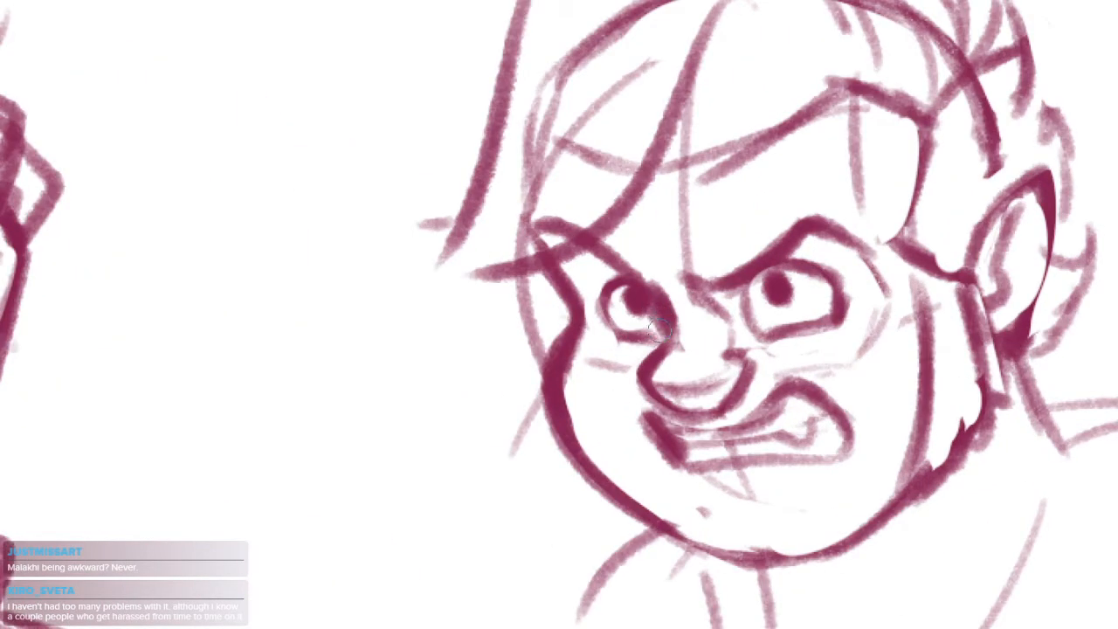
pyautogui.moveTo(659, 330)
pyautogui.mouseDown()
pyautogui.moveTo(661, 311)
pyautogui.moveTo(659, 332)
pyautogui.mouseUp()
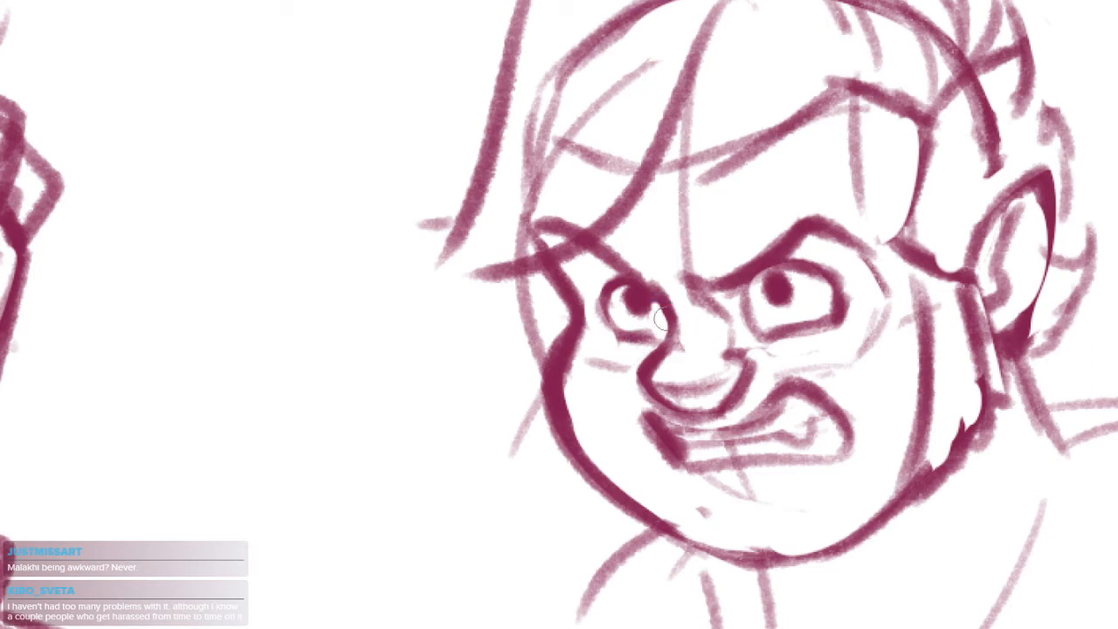
pyautogui.moveTo(631, 321); pyautogui.dragTo(653, 326)
pyautogui.moveTo(781, 332); pyautogui.dragTo(740, 365)
pyautogui.scroll(2, 865, 391)
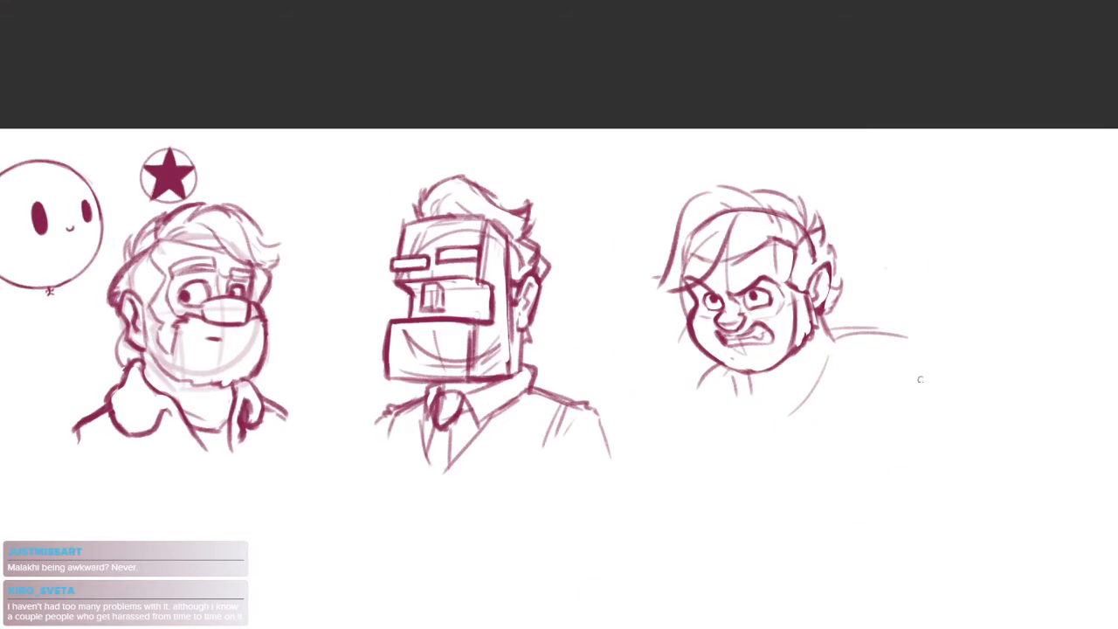
# Lasso the angry head with its shoulder lines, flip it back horizontally, apply the transform and deselect
pyautogui.moveTo(957, 210)
pyautogui.mouseDown()
pyautogui.moveTo(807, 483)
pyautogui.moveTo(959, 317)
pyautogui.mouseUp()
pyautogui.hotkey('ctrl', 't')
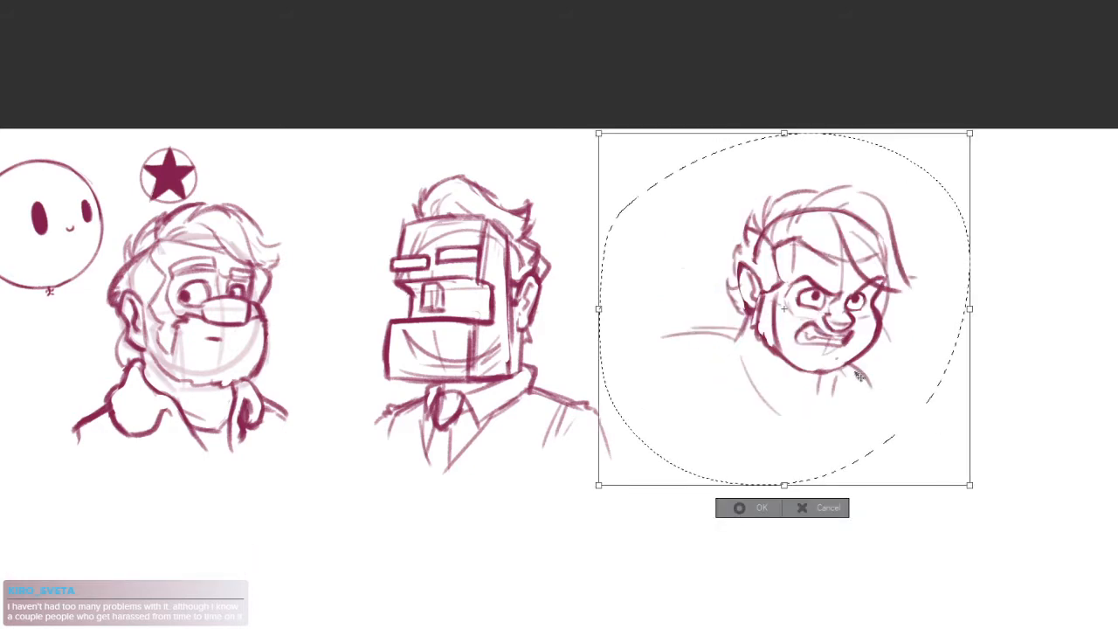
pyautogui.moveTo(860, 376); pyautogui.dragTo(844, 408)
pyautogui.press('Return')
pyautogui.hotkey('ctrl', 'd')
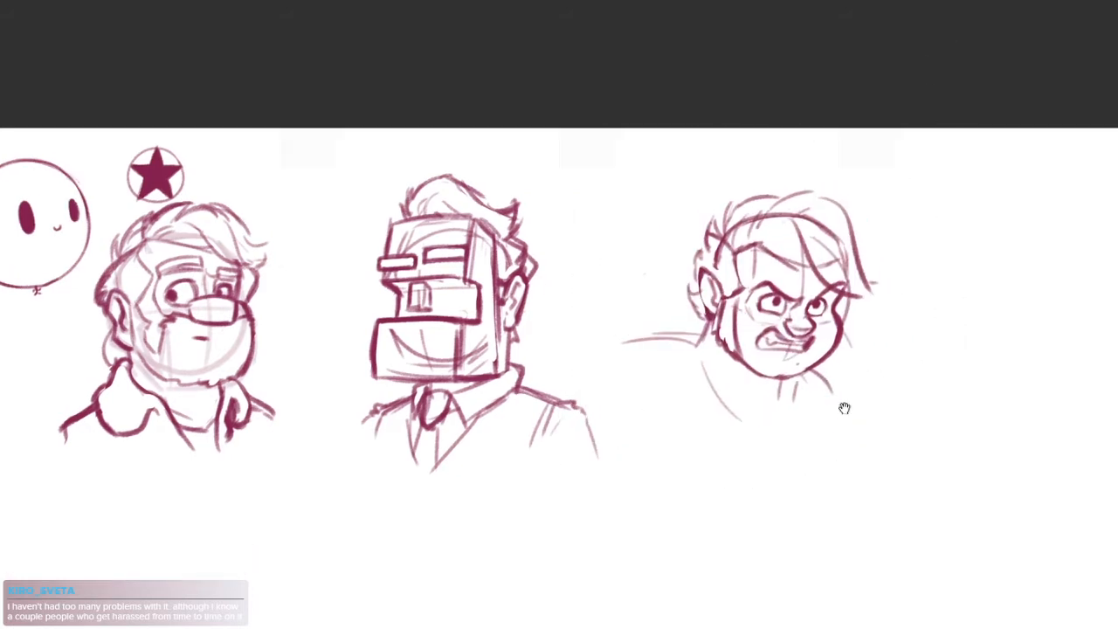
# Lasso the eyes, nose and mouth, shift them slightly toward the far cheek, stretch them a little downward, apply and deselect
pyautogui.scroll(3, 791, 347)
pyautogui.moveTo(698, 294); pyautogui.dragTo(709, 333)
pyautogui.moveTo(734, 286); pyautogui.dragTo(770, 277)
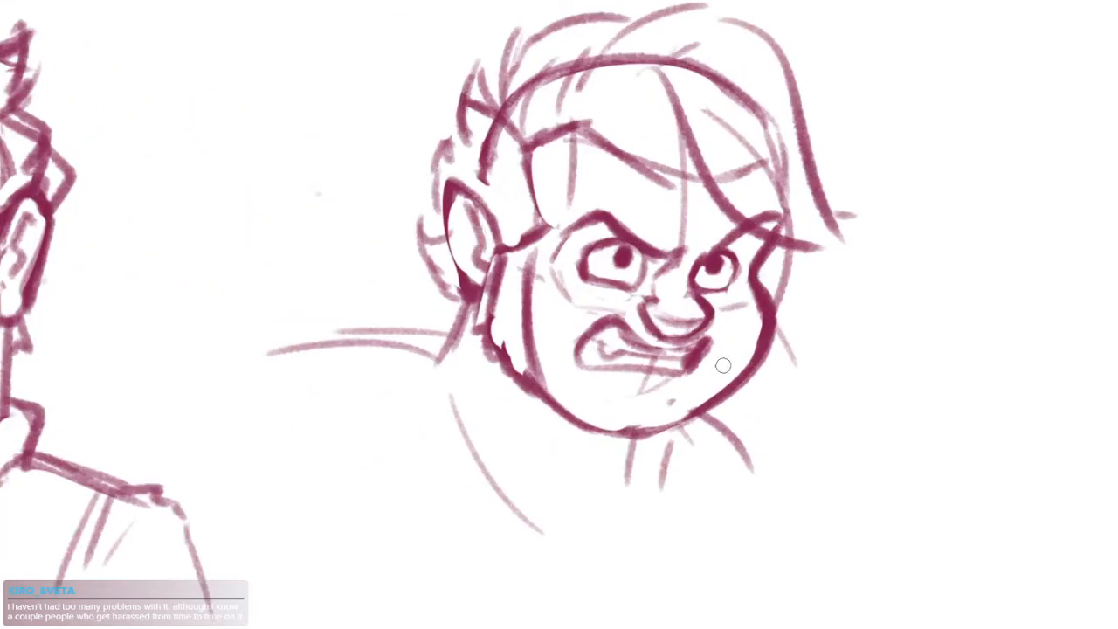
pyautogui.moveTo(794, 214)
pyautogui.mouseDown()
pyautogui.moveTo(616, 400)
pyautogui.moveTo(559, 187)
pyautogui.moveTo(712, 223)
pyautogui.mouseUp()
pyautogui.click(725, 430)
pyautogui.moveTo(792, 287); pyautogui.dragTo(801, 288)
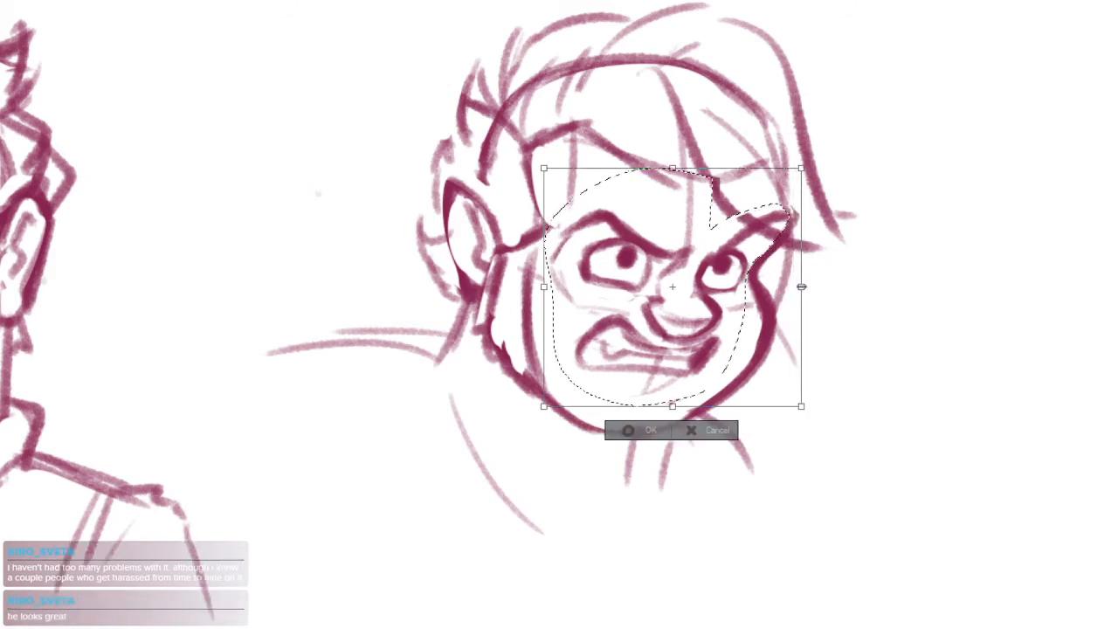
pyautogui.moveTo(667, 406); pyautogui.dragTo(703, 386)
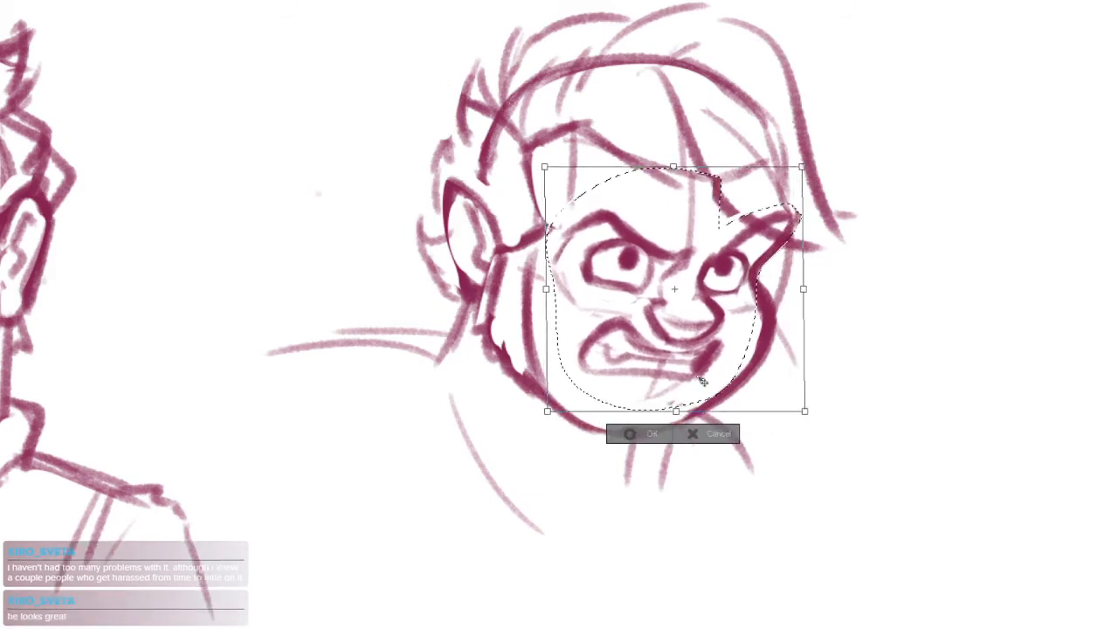
pyautogui.press('Return')
pyautogui.hotkey('ctrl', 'd')
# Clean up the doubled hairline strokes across the forehead above the moved facial features
pyautogui.moveTo(812, 380); pyautogui.dragTo(868, 336)
pyautogui.moveTo(854, 239); pyautogui.dragTo(812, 274)
pyautogui.moveTo(723, 286); pyautogui.dragTo(807, 253)
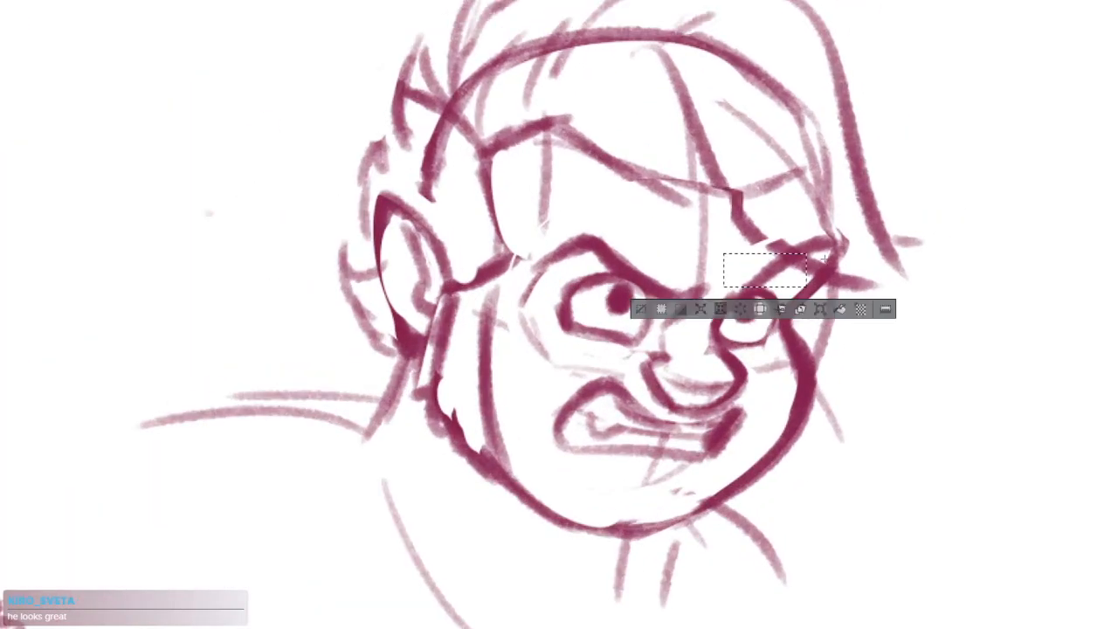
pyautogui.click(891, 225)
pyautogui.moveTo(570, 119); pyautogui.dragTo(591, 225)
pyautogui.moveTo(518, 260); pyautogui.dragTo(666, 156)
pyautogui.moveTo(585, 230)
pyautogui.mouseDown()
pyautogui.moveTo(632, 202)
pyautogui.moveTo(576, 223)
pyautogui.mouseUp()
pyautogui.click(835, 161)
pyautogui.moveTo(637, 189); pyautogui.dragTo(584, 229)
pyautogui.moveTo(754, 245); pyautogui.dragTo(700, 317)
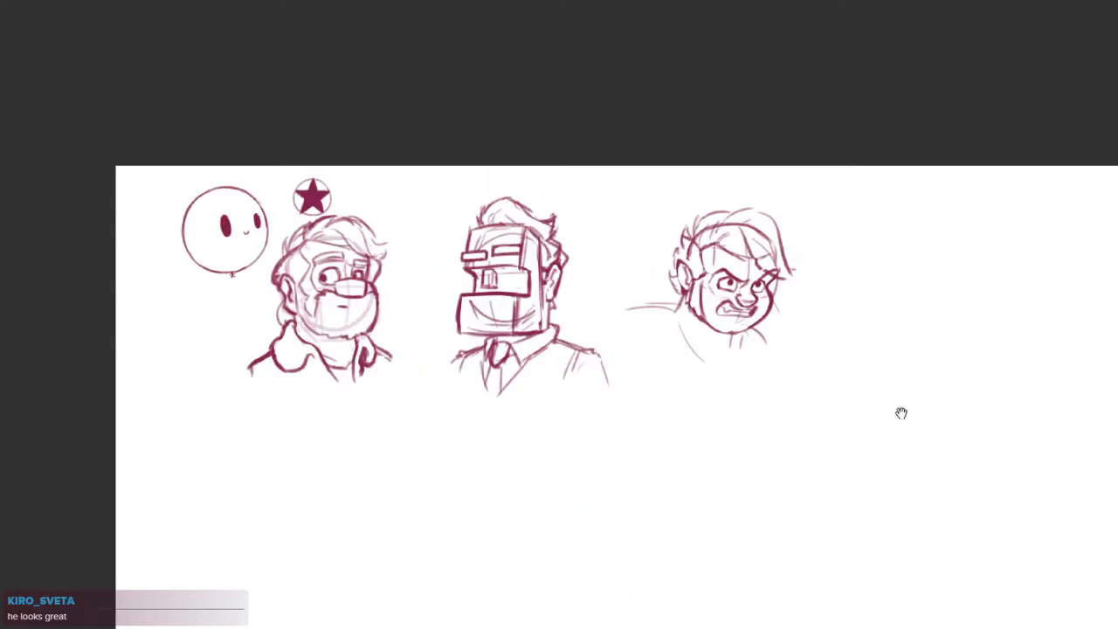
# Redraw the near shoulder line from the neck outward and add the far shoulder slope below the chin
pyautogui.moveTo(773, 319); pyautogui.dragTo(805, 299)
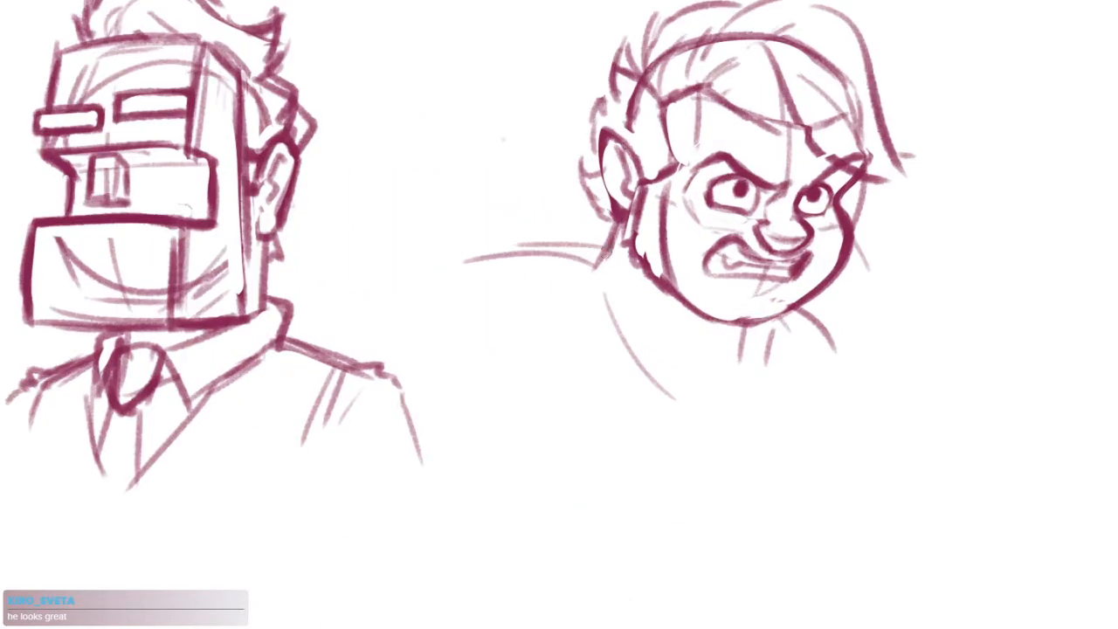
pyautogui.moveTo(599, 258); pyautogui.dragTo(511, 233)
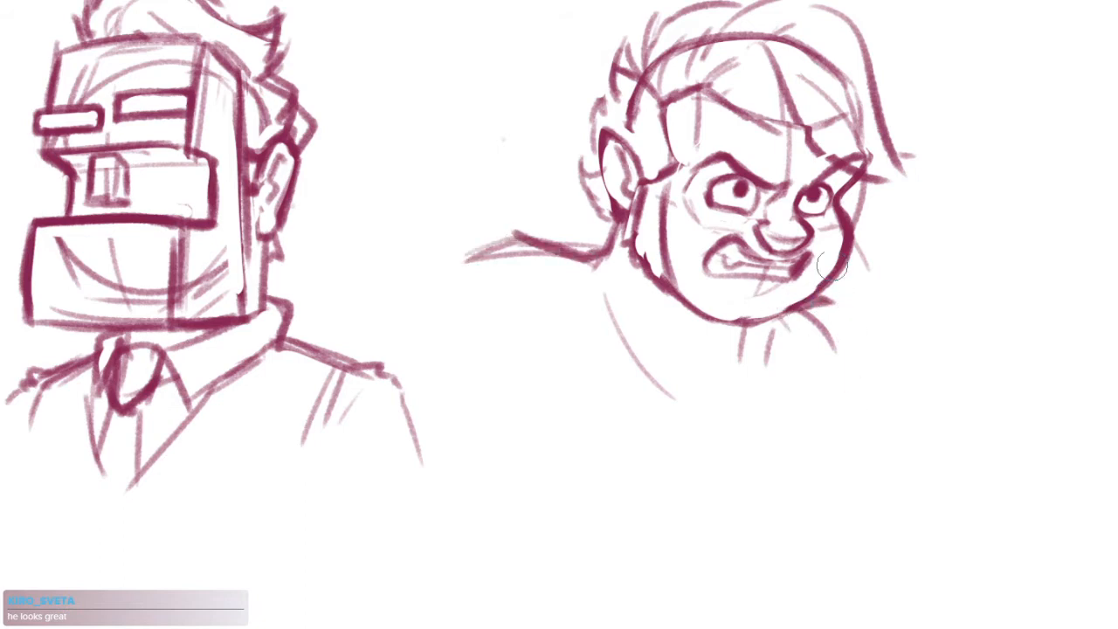
pyautogui.moveTo(821, 302); pyautogui.dragTo(860, 355)
pyautogui.moveTo(536, 245); pyautogui.dragTo(435, 268)
# Sketch short vertical strokes on both sides of the neck, a curved neckline and a curved crease below the near shoulder
pyautogui.moveTo(569, 259); pyautogui.dragTo(568, 310)
pyautogui.moveTo(573, 248); pyautogui.dragTo(576, 318)
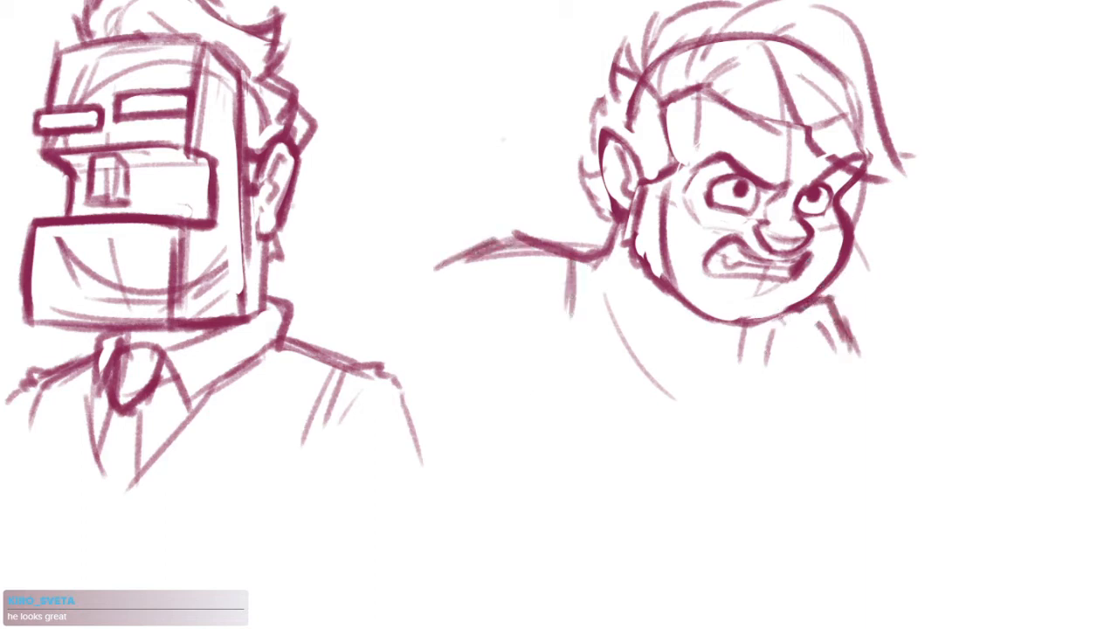
pyautogui.moveTo(777, 320); pyautogui.dragTo(772, 382)
pyautogui.moveTo(583, 272)
pyautogui.mouseDown()
pyautogui.moveTo(580, 328)
pyautogui.moveTo(599, 353)
pyautogui.moveTo(694, 399)
pyautogui.mouseUp()
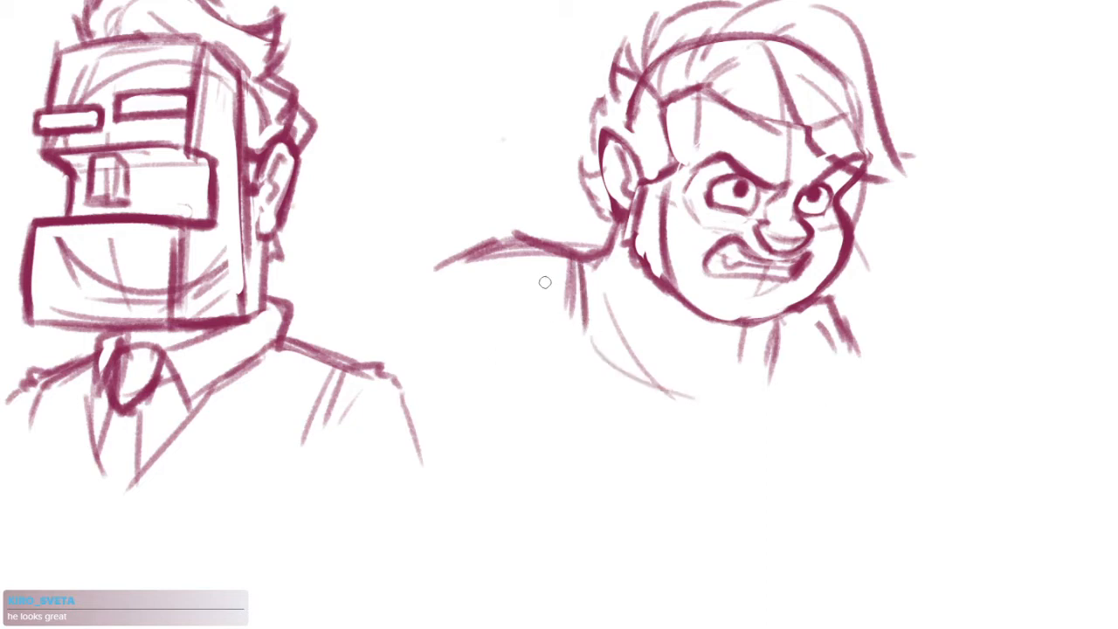
pyautogui.moveTo(556, 278); pyautogui.dragTo(533, 380)
# Add a long diagonal chest stroke below the neck and extend both shoulder lines outward and down
pyautogui.moveTo(769, 397); pyautogui.dragTo(677, 496)
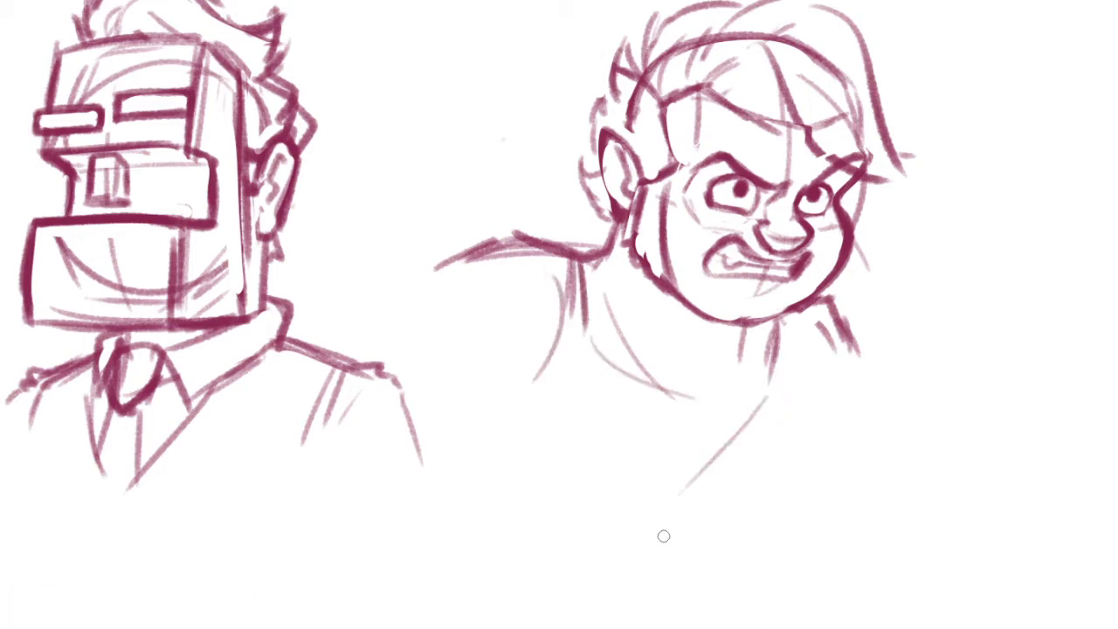
pyautogui.moveTo(840, 306); pyautogui.dragTo(905, 391)
pyautogui.moveTo(450, 267); pyautogui.dragTo(393, 311)
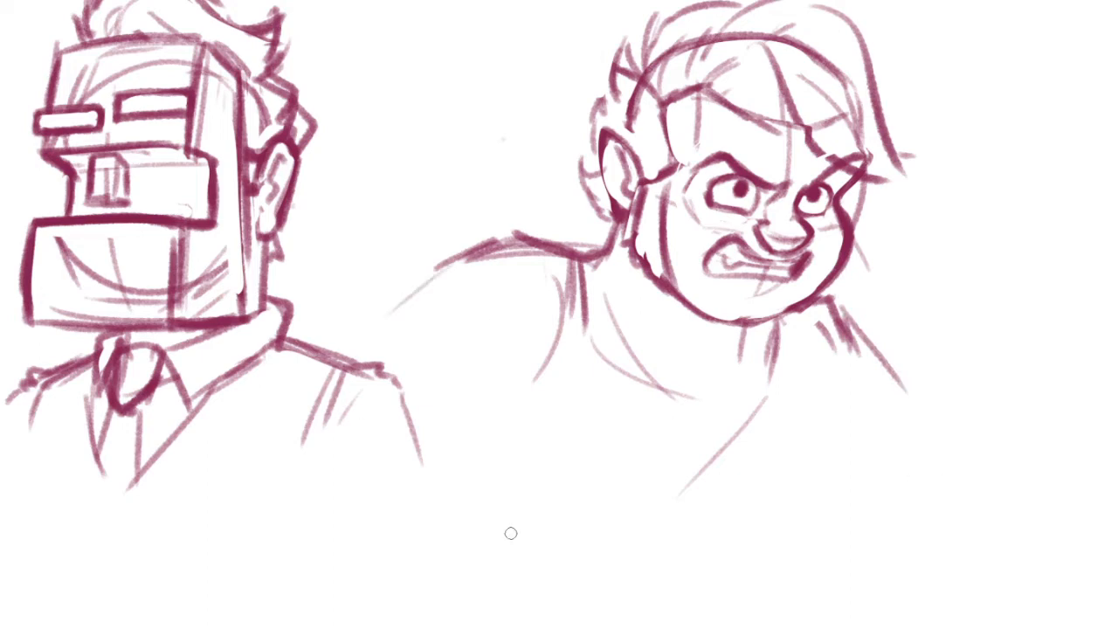
pyautogui.moveTo(732, 432); pyautogui.dragTo(687, 457)
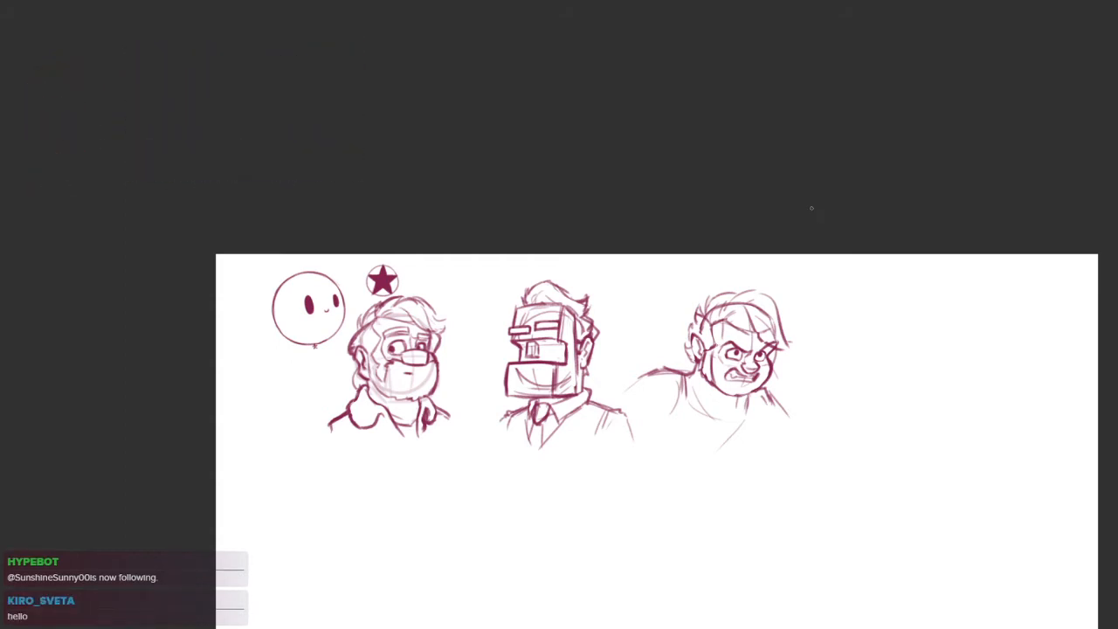
# Erase the rough near shoulder strokes and redraw the shoulder as one bold curve from the neck to the upper arm
pyautogui.moveTo(837, 428); pyautogui.dragTo(727, 395)
pyautogui.scroll(4, 554, 381)
pyautogui.scroll(3, 565, 268)
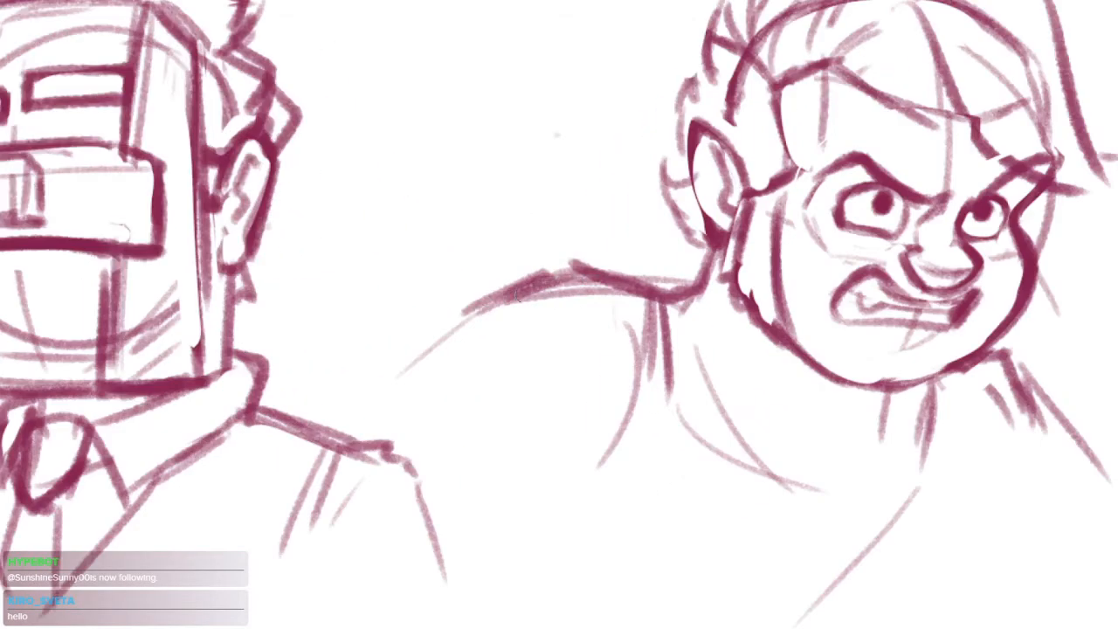
pyautogui.moveTo(521, 296); pyautogui.dragTo(444, 367)
pyautogui.press('e')
pyautogui.moveTo(591, 246); pyautogui.dragTo(400, 382)
pyautogui.press('b')
pyautogui.moveTo(644, 295)
pyautogui.mouseDown()
pyautogui.moveTo(611, 279)
pyautogui.moveTo(512, 299)
pyautogui.mouseUp()
pyautogui.moveTo(592, 271)
pyautogui.mouseDown()
pyautogui.moveTo(578, 269)
pyautogui.moveTo(445, 364)
pyautogui.mouseUp()
# Draw a bold curved line down the far shoulder from beneath the chin
pyautogui.moveTo(728, 435); pyautogui.dragTo(589, 384)
pyautogui.moveTo(819, 303); pyautogui.dragTo(914, 427)
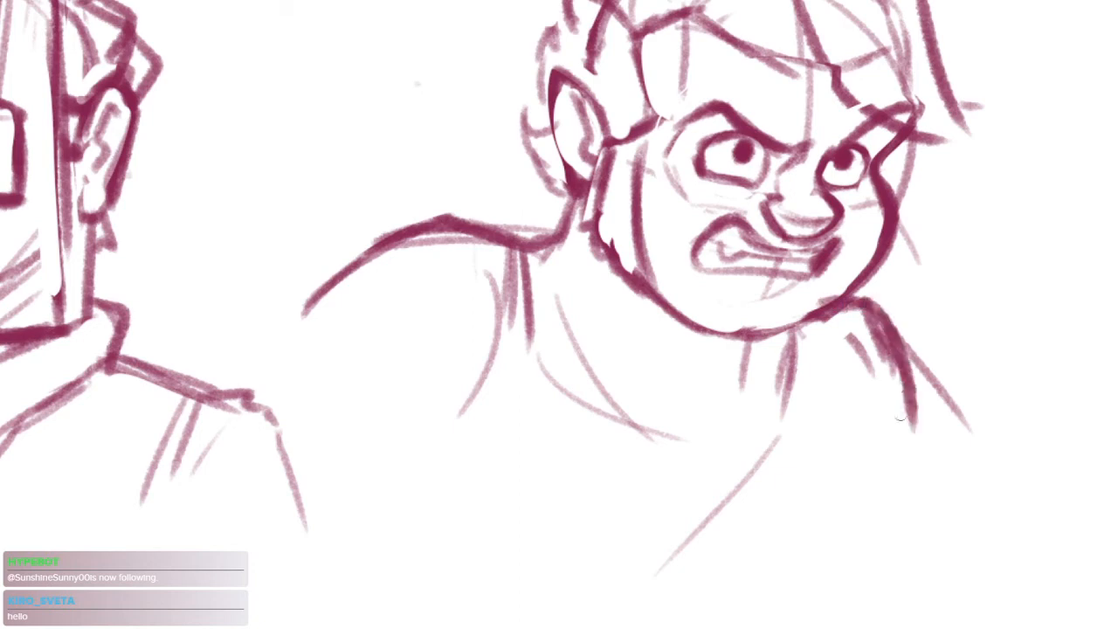
pyautogui.scroll(-3, 838, 416)
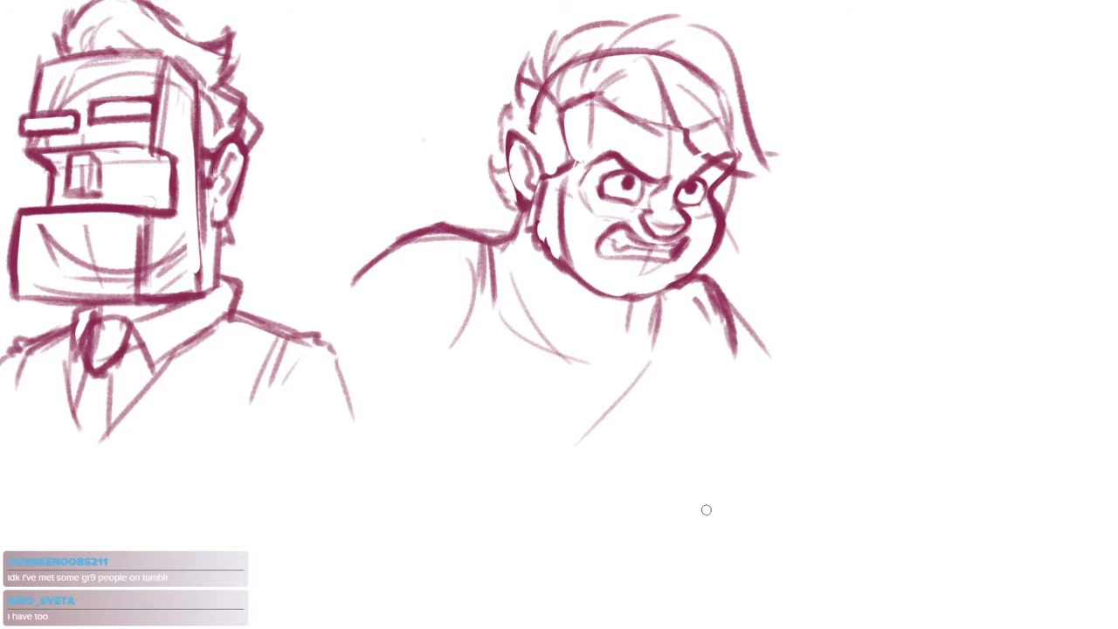
# Undo the trial stroke down the near arm and extend the crease below the near shoulder with a short outward stroke
pyautogui.moveTo(442, 250)
pyautogui.mouseDown()
pyautogui.moveTo(457, 311)
pyautogui.moveTo(364, 389)
pyautogui.mouseUp()
pyautogui.hotkey('ctrl', 'z')
pyautogui.moveTo(452, 345); pyautogui.dragTo(421, 359)
# Strengthen the vertical line under the chin, reinforce the curved neckline and sweep a second curve down across the chest
pyautogui.moveTo(656, 347); pyautogui.dragTo(654, 383)
pyautogui.moveTo(651, 306); pyautogui.dragTo(648, 346)
pyautogui.moveTo(657, 293); pyautogui.dragTo(657, 359)
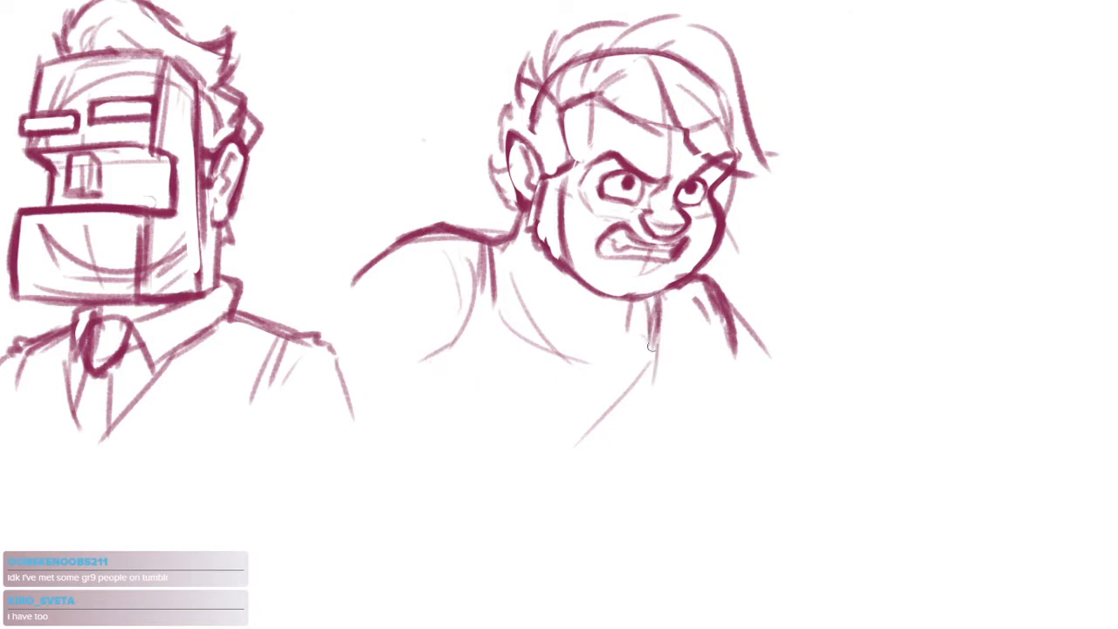
pyautogui.moveTo(486, 305); pyautogui.dragTo(585, 367)
pyautogui.moveTo(645, 331)
pyautogui.mouseDown()
pyautogui.moveTo(641, 416)
pyautogui.moveTo(568, 472)
pyautogui.mouseUp()
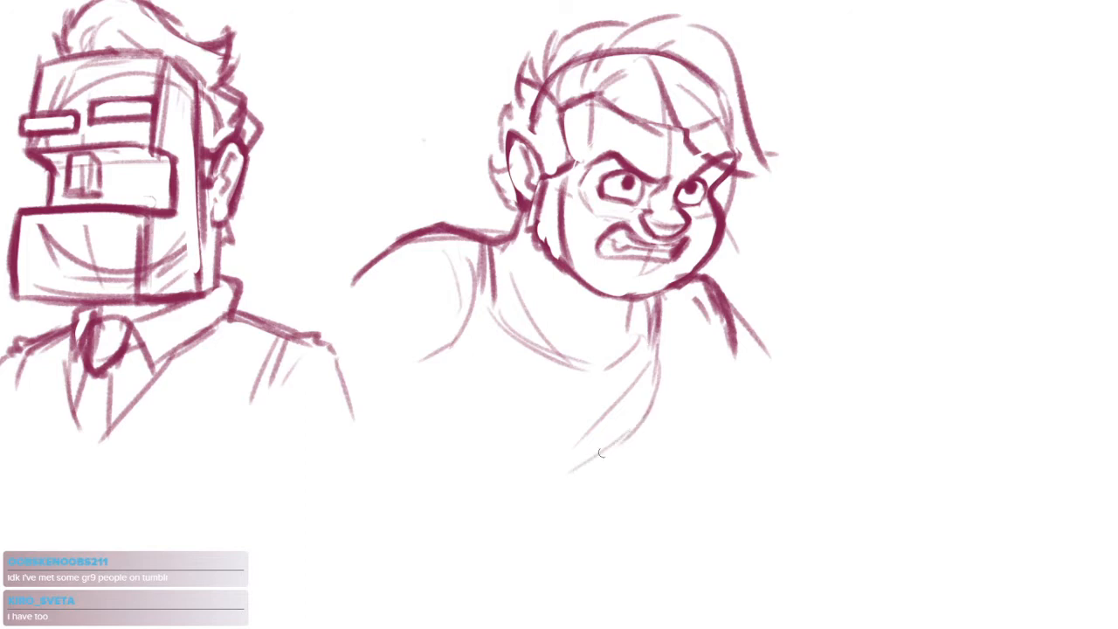
# Extend the angry man's bust with light strokes down the torso and far arm, outward along the near arm, and over the near shoulder
pyautogui.moveTo(426, 374); pyautogui.dragTo(388, 425)
pyautogui.moveTo(654, 367); pyautogui.dragTo(706, 459)
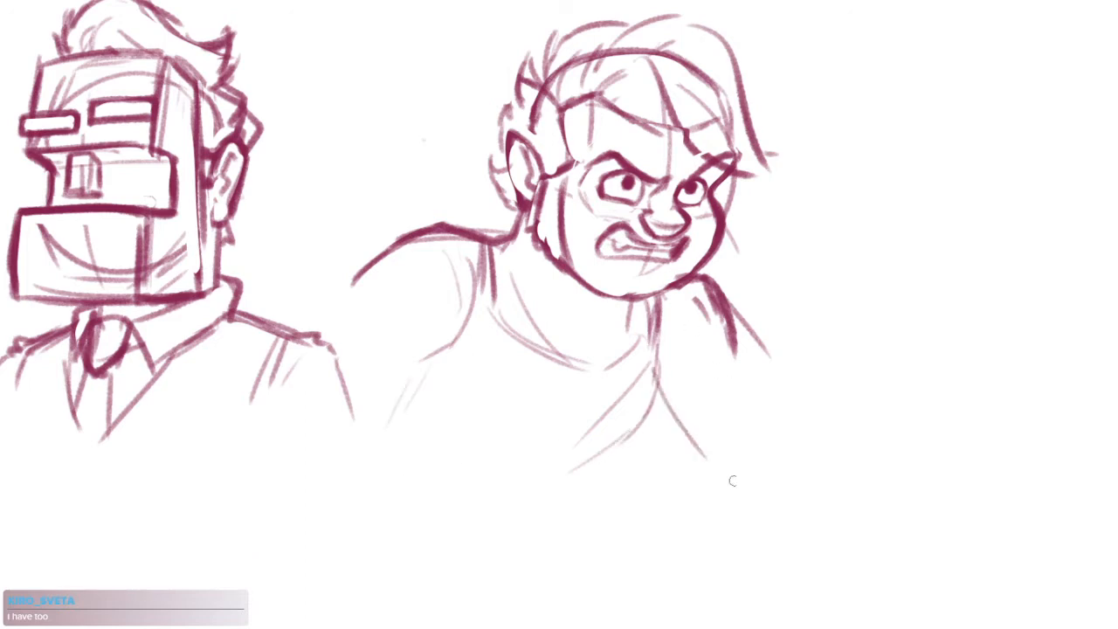
pyautogui.moveTo(739, 337); pyautogui.dragTo(762, 400)
pyautogui.moveTo(428, 344); pyautogui.dragTo(347, 379)
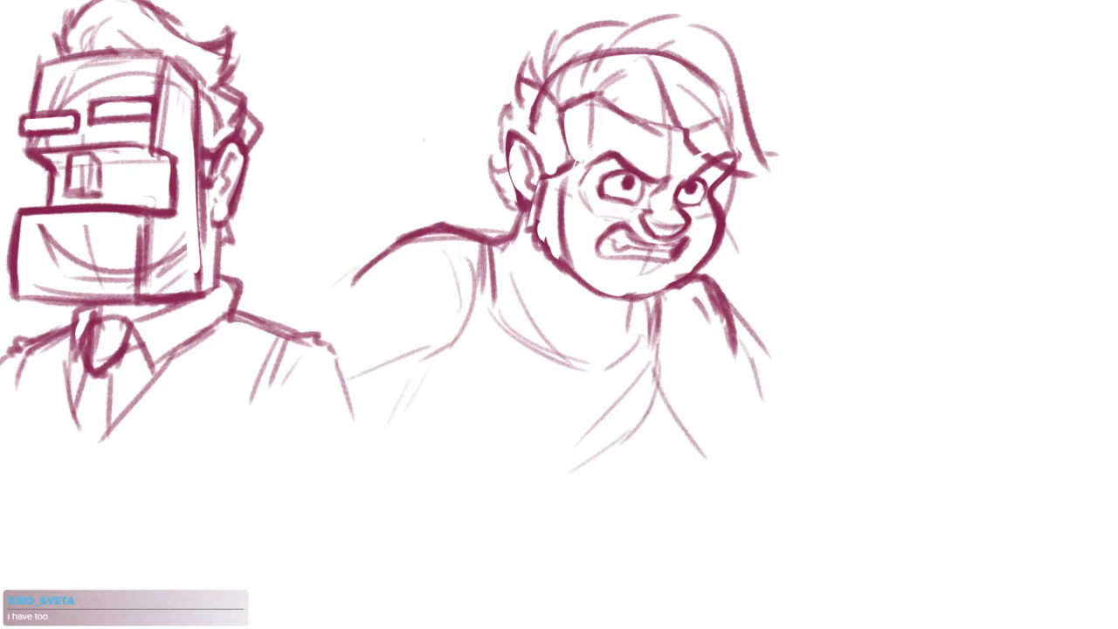
pyautogui.moveTo(334, 285); pyautogui.dragTo(356, 267)
pyautogui.moveTo(407, 228); pyautogui.dragTo(428, 223)
# Reinforce the angry man's far arm edge and the lower chest fold with short slanting strokes
pyautogui.scroll(-4, 700, 413)
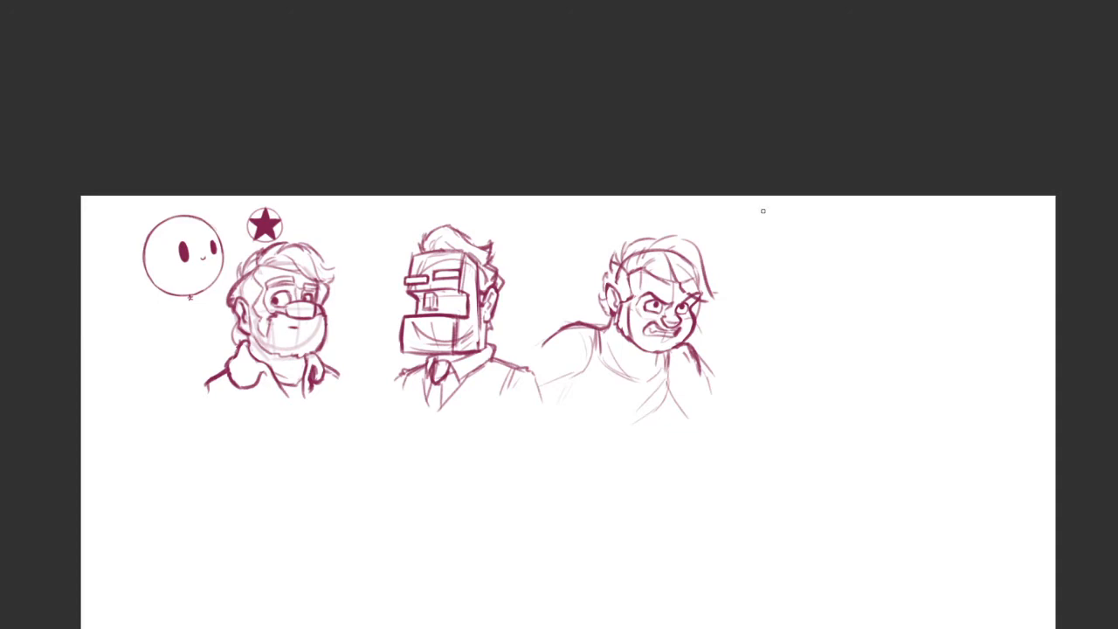
pyautogui.scroll(3, 689, 385)
pyautogui.moveTo(697, 337); pyautogui.dragTo(714, 382)
pyautogui.moveTo(646, 405); pyautogui.dragTo(671, 449)
pyautogui.moveTo(706, 370); pyautogui.dragTo(714, 407)
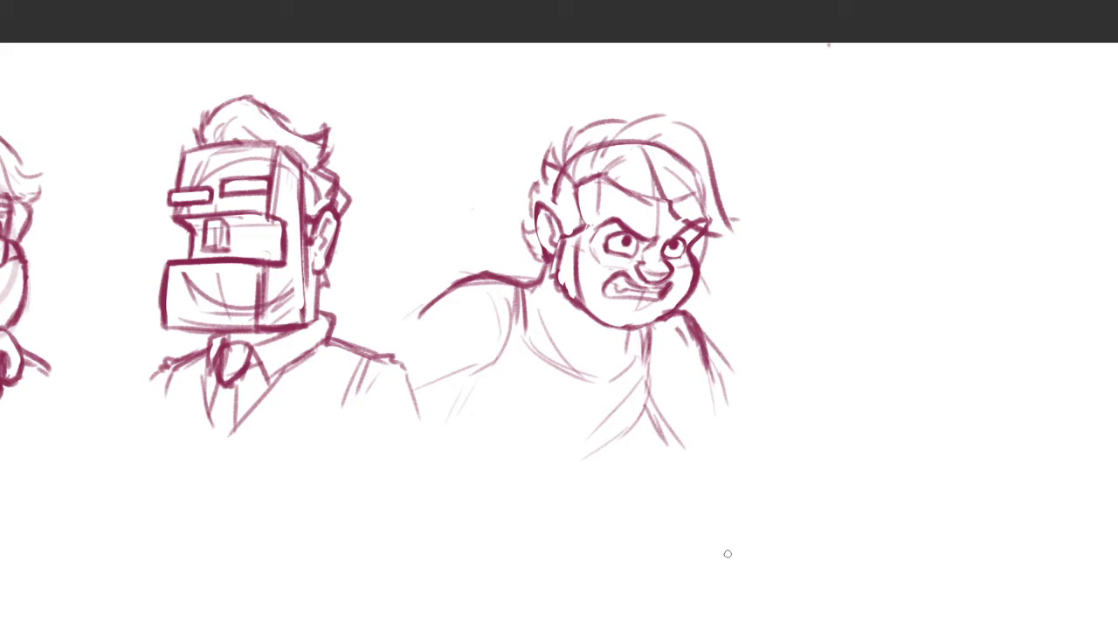
pyautogui.click(730, 60)
pyautogui.moveTo(784, 288); pyautogui.dragTo(510, 318)
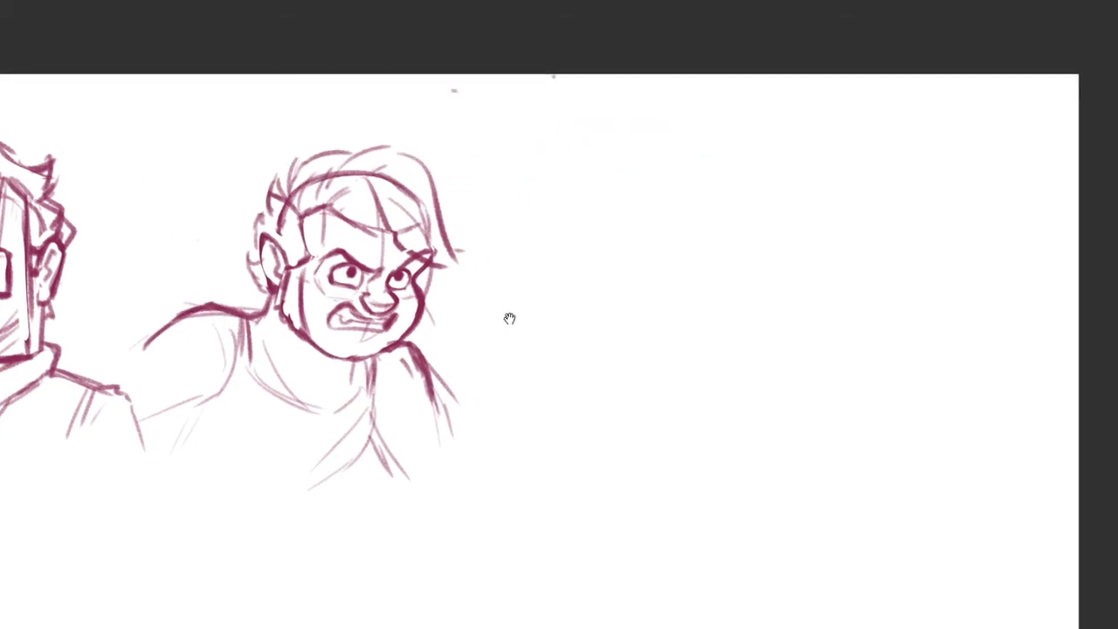
pyautogui.hotkey('ctrl', '+')
pyautogui.moveTo(628, 140)
pyautogui.mouseDown()
pyautogui.moveTo(664, 144)
pyautogui.moveTo(728, 190)
pyautogui.mouseUp()
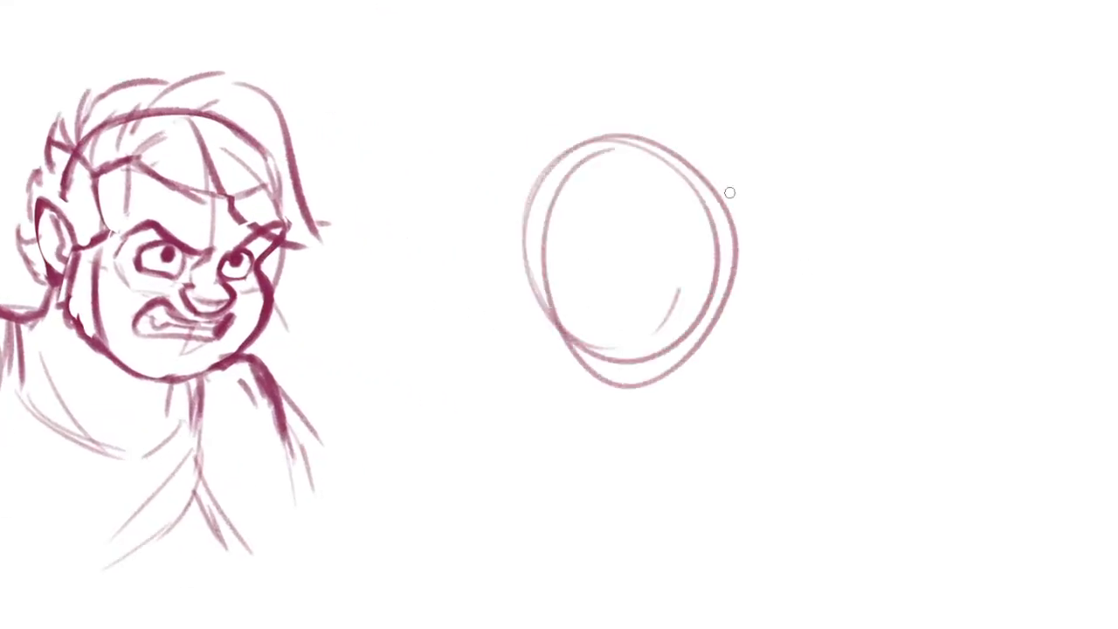
pyautogui.hotkey('ctrl', 'z')
pyautogui.moveTo(611, 122)
pyautogui.mouseDown()
pyautogui.moveTo(668, 131)
pyautogui.moveTo(594, 317)
pyautogui.moveTo(599, 353)
pyautogui.mouseUp()
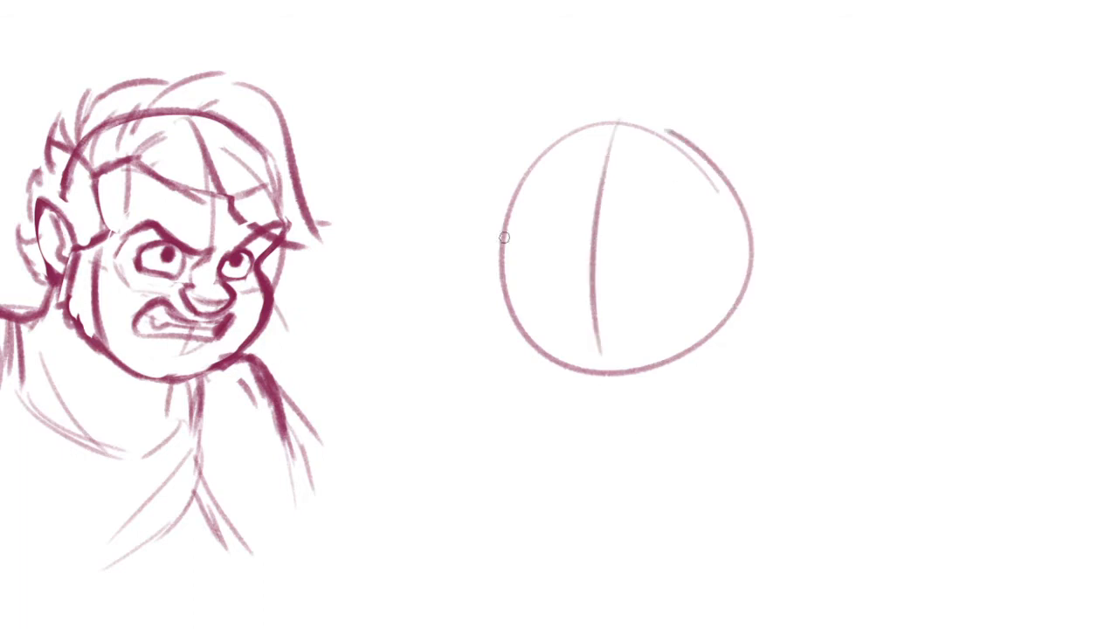
pyautogui.moveTo(506, 234); pyautogui.dragTo(648, 218)
pyautogui.hotkey('ctrl', 'z')
pyautogui.hotkey('ctrl', 'z')
pyautogui.hotkey('ctrl', 'z')
pyautogui.moveTo(675, 326)
pyautogui.mouseDown()
pyautogui.moveTo(686, 340)
pyautogui.moveTo(615, 326)
pyautogui.mouseUp()
pyautogui.moveTo(603, 166)
pyautogui.mouseDown()
pyautogui.moveTo(581, 359)
pyautogui.moveTo(675, 332)
pyautogui.mouseUp()
# Sketch a light tilted oval for a new head beside the angry man, with side strokes and a wide jaw curve beneath it
pyautogui.hotkey('ctrl', 'z')
pyautogui.hotkey('ctrl', 'z')
pyautogui.moveTo(583, 174); pyautogui.dragTo(564, 308)
pyautogui.moveTo(579, 354)
pyautogui.mouseDown()
pyautogui.moveTo(651, 376)
pyautogui.moveTo(724, 304)
pyautogui.mouseUp()
pyautogui.moveTo(689, 367)
pyautogui.mouseDown()
pyautogui.moveTo(656, 357)
pyautogui.moveTo(702, 419)
pyautogui.mouseUp()
pyautogui.scroll(2, 658, 358)
# Draw a slanted vertical guideline down the new head's face and undo the trial stroke across the forehead
pyautogui.hotkey('ctrl', 'z')
pyautogui.moveTo(615, 412); pyautogui.dragTo(735, 363)
pyautogui.moveTo(784, 196); pyautogui.dragTo(738, 381)
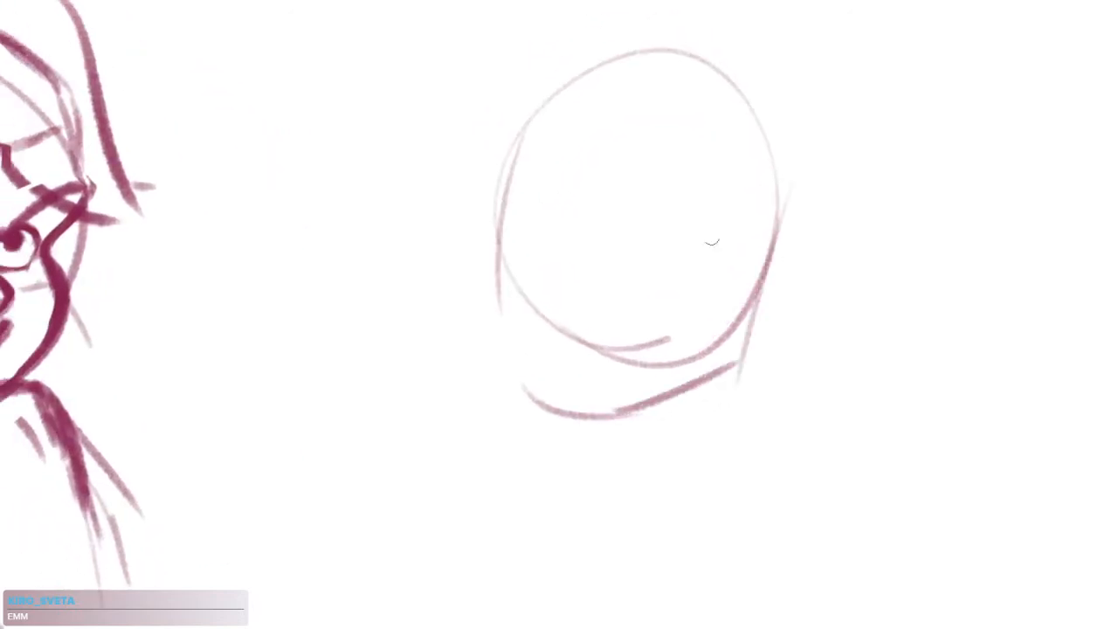
pyautogui.moveTo(692, 145); pyautogui.dragTo(645, 389)
pyautogui.moveTo(667, 238); pyautogui.dragTo(711, 280)
pyautogui.moveTo(574, 116)
pyautogui.mouseDown()
pyautogui.moveTo(638, 109)
pyautogui.moveTo(733, 132)
pyautogui.mouseUp()
pyautogui.hotkey('ctrl', 'z')
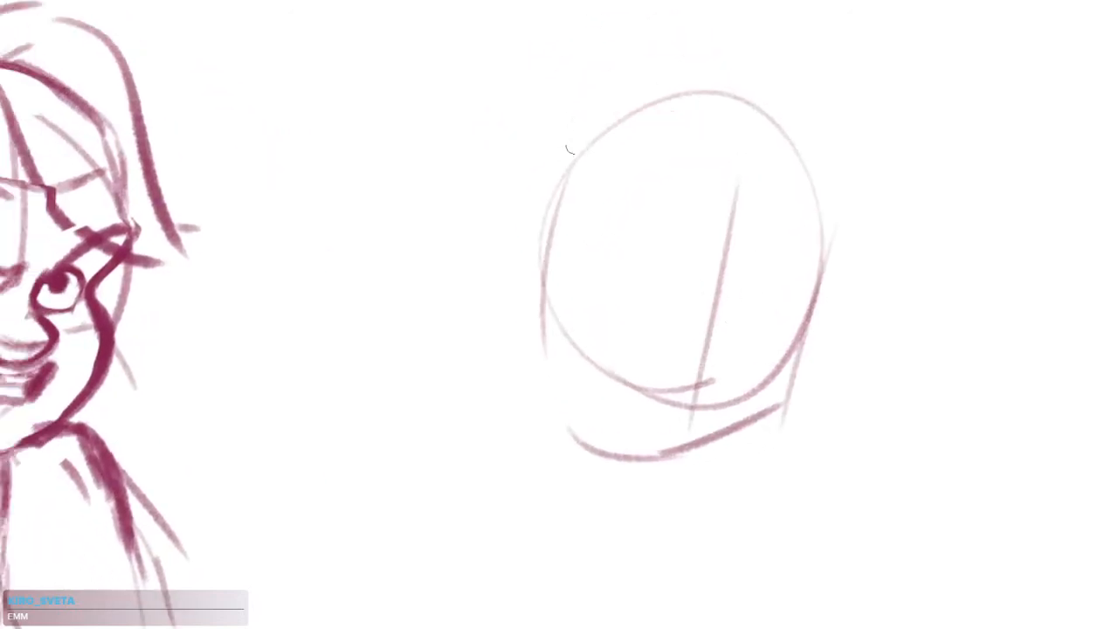
# Retrace the top of the new head's skull, widen its far side and thicken the cheek edge with slanting strokes
pyautogui.moveTo(589, 138); pyautogui.dragTo(712, 94)
pyautogui.moveTo(769, 128)
pyautogui.mouseDown()
pyautogui.moveTo(838, 208)
pyautogui.moveTo(813, 352)
pyautogui.mouseUp()
pyautogui.moveTo(839, 236); pyautogui.dragTo(799, 386)
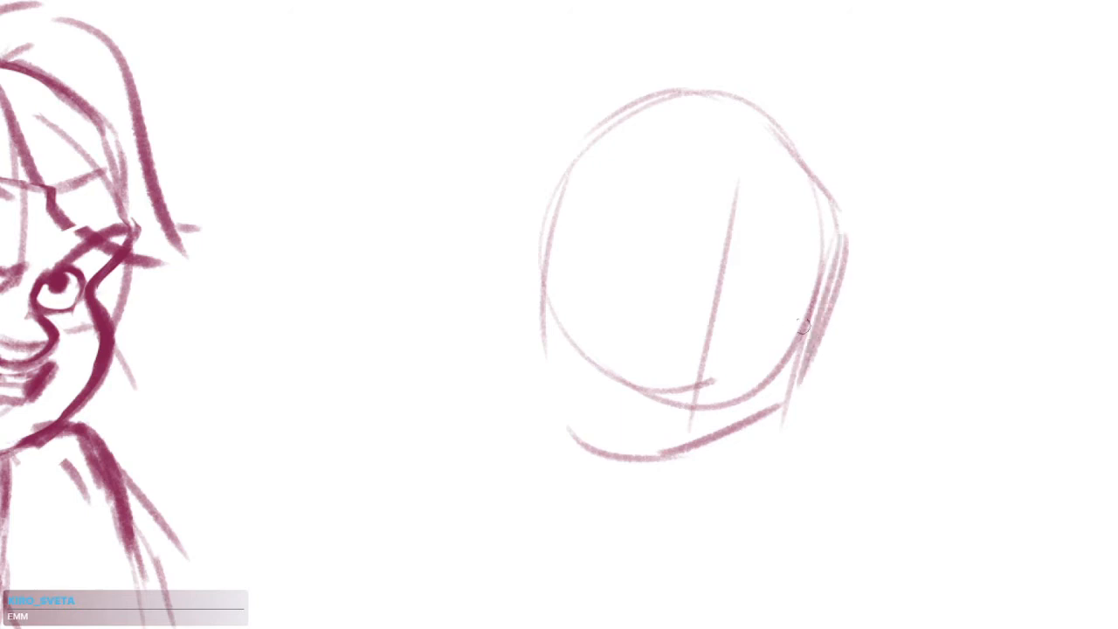
pyautogui.moveTo(789, 302); pyautogui.dragTo(816, 378)
pyautogui.moveTo(552, 241)
pyautogui.mouseDown()
pyautogui.moveTo(590, 261)
pyautogui.moveTo(568, 351)
pyautogui.mouseUp()
pyautogui.hotkey('ctrl', 'z')
pyautogui.hotkey('ctrl', 'z')
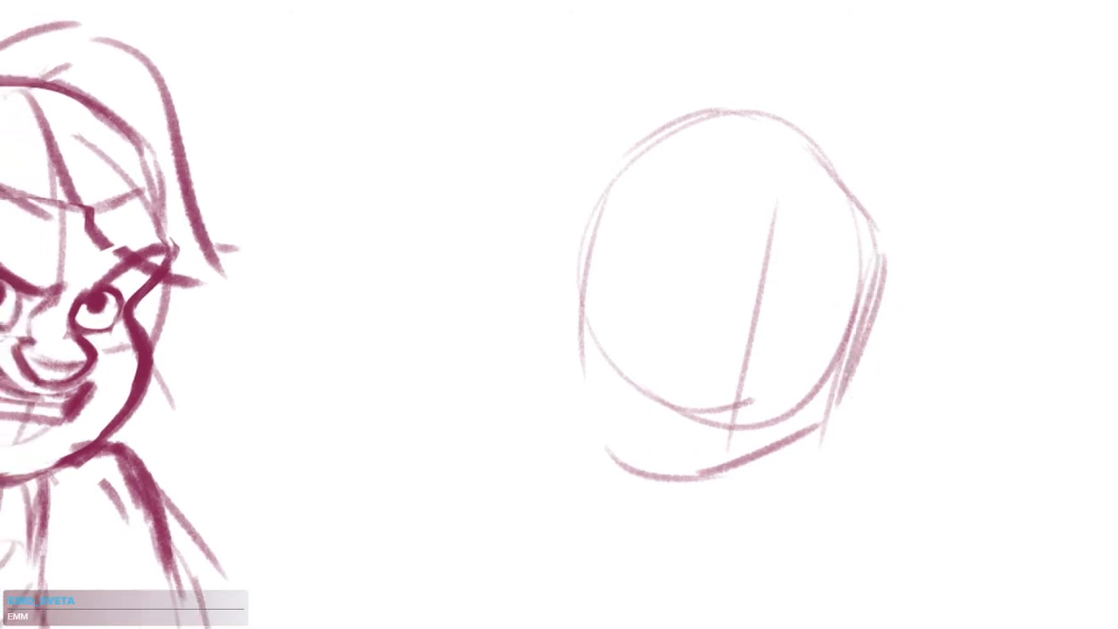
# Add light eye-line guides across the new head and a second slanted vertical guideline through the near half of the face
pyautogui.moveTo(615, 262); pyautogui.dragTo(814, 286)
pyautogui.hotkey('ctrl', 'z')
pyautogui.moveTo(678, 254)
pyautogui.mouseDown()
pyautogui.moveTo(827, 288)
pyautogui.moveTo(866, 318)
pyautogui.mouseUp()
pyautogui.moveTo(713, 245); pyautogui.dragTo(611, 242)
pyautogui.moveTo(706, 131)
pyautogui.mouseDown()
pyautogui.moveTo(679, 197)
pyautogui.moveTo(646, 386)
pyautogui.mouseUp()
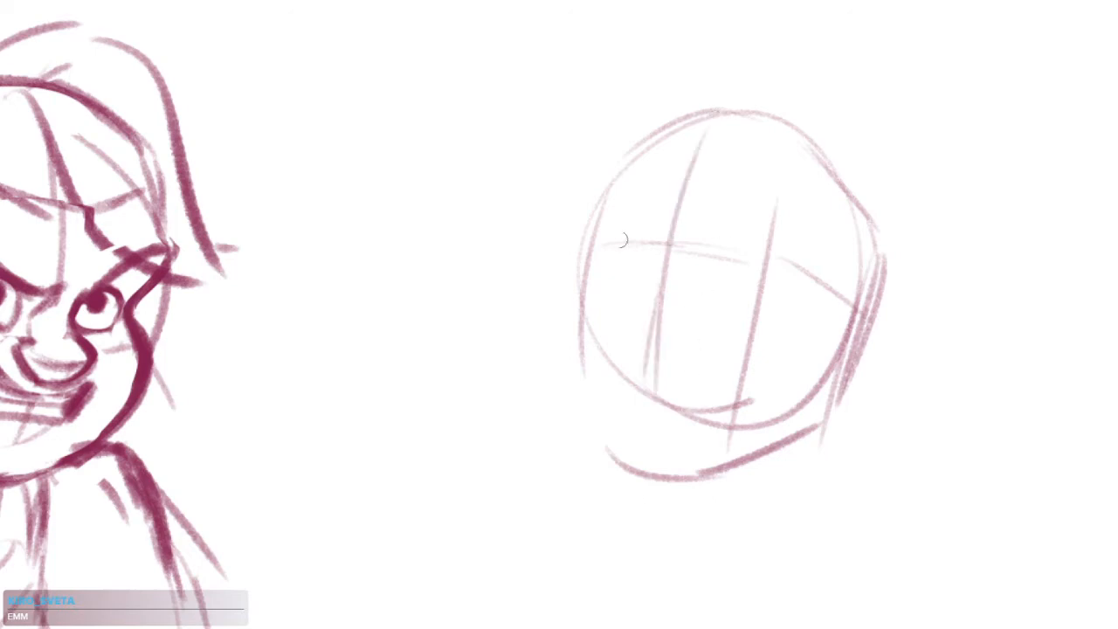
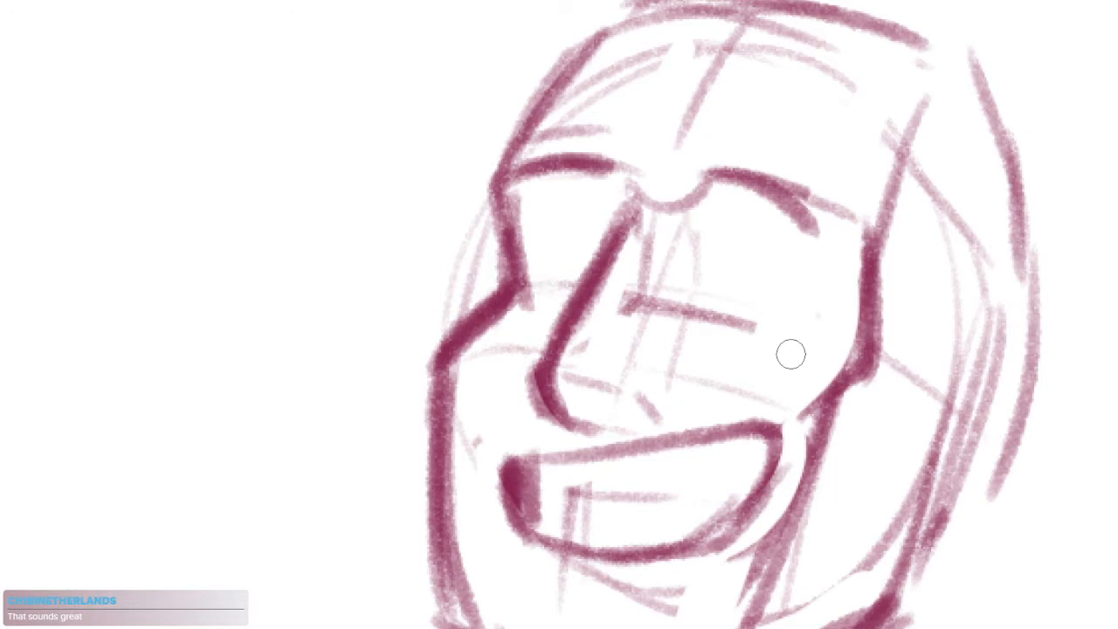
# Darken the new head's near eyebrow into one bold arch and clean up the stray marks around its outer end
pyautogui.moveTo(736, 171); pyautogui.dragTo(823, 208)
pyautogui.moveTo(748, 194); pyautogui.dragTo(812, 222)
pyautogui.moveTo(795, 175)
pyautogui.mouseDown()
pyautogui.moveTo(716, 235)
pyautogui.moveTo(648, 243)
pyautogui.mouseUp()
pyautogui.moveTo(604, 160)
pyautogui.mouseDown()
pyautogui.moveTo(661, 183)
pyautogui.moveTo(624, 168)
pyautogui.mouseUp()
pyautogui.hotkey('ctrl', 'z')
pyautogui.moveTo(643, 245)
pyautogui.mouseDown()
pyautogui.moveTo(723, 270)
pyautogui.moveTo(694, 284)
pyautogui.mouseUp()
pyautogui.press('e')
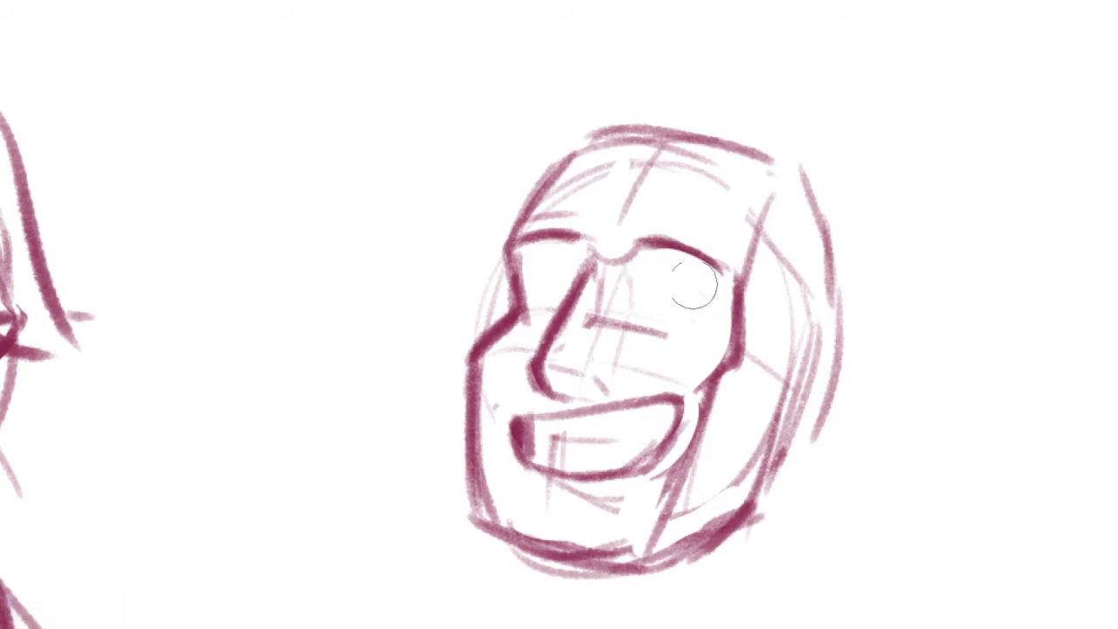
pyautogui.moveTo(631, 242); pyautogui.dragTo(716, 274)
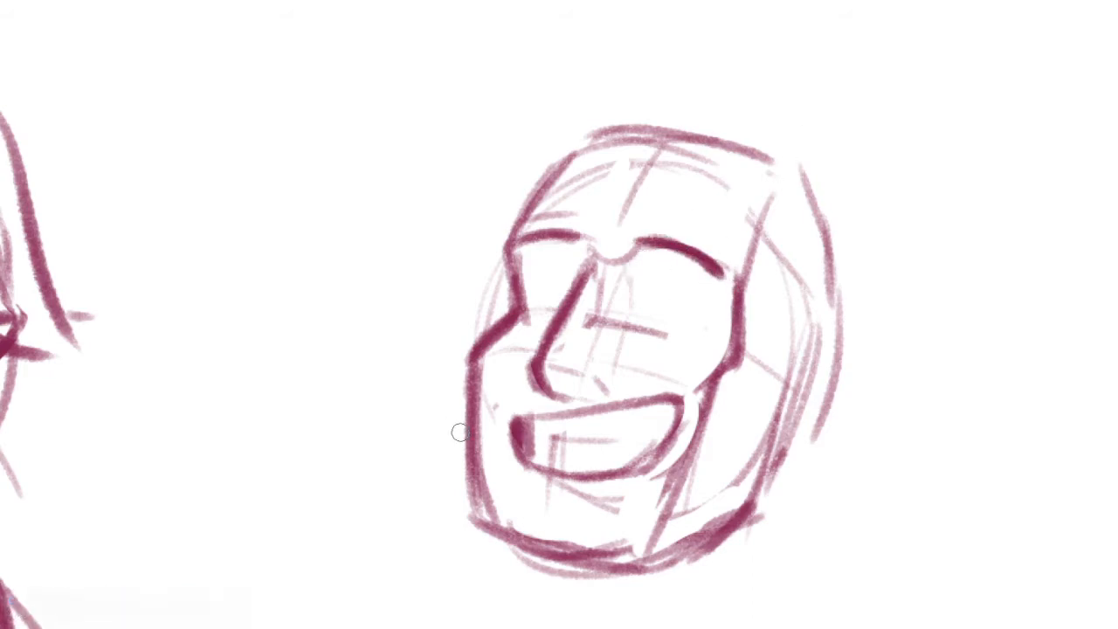
# Sketch a rounded ear low at the back of the new head, undoing the misplaced trial strokes
pyautogui.moveTo(733, 323); pyautogui.dragTo(641, 276)
pyautogui.moveTo(712, 358); pyautogui.dragTo(791, 332)
pyautogui.moveTo(796, 348); pyautogui.dragTo(756, 437)
pyautogui.hotkey('ctrl', 'z')
pyautogui.hotkey('ctrl', 'z')
pyautogui.moveTo(707, 358)
pyautogui.mouseDown()
pyautogui.moveTo(739, 435)
pyautogui.moveTo(743, 319)
pyautogui.moveTo(770, 383)
pyautogui.moveTo(710, 446)
pyautogui.moveTo(677, 447)
pyautogui.mouseUp()
pyautogui.hotkey('ctrl', 'z')
pyautogui.moveTo(760, 354); pyautogui.dragTo(712, 420)
pyautogui.moveTo(668, 375); pyautogui.dragTo(738, 371)
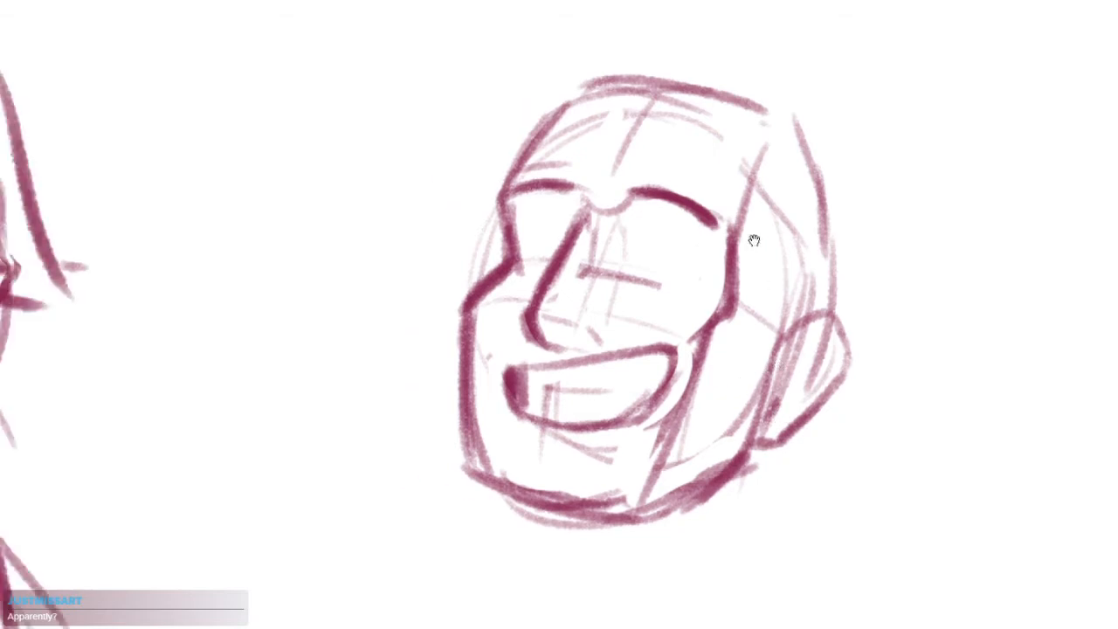
# Draw a short curved nostril line beneath the new head's nose, above the grinning mouth
pyautogui.moveTo(793, 163); pyautogui.dragTo(819, 192)
pyautogui.moveTo(498, 486); pyautogui.dragTo(630, 527)
pyautogui.moveTo(552, 353); pyautogui.dragTo(668, 409)
pyautogui.moveTo(595, 185); pyautogui.dragTo(555, 233)
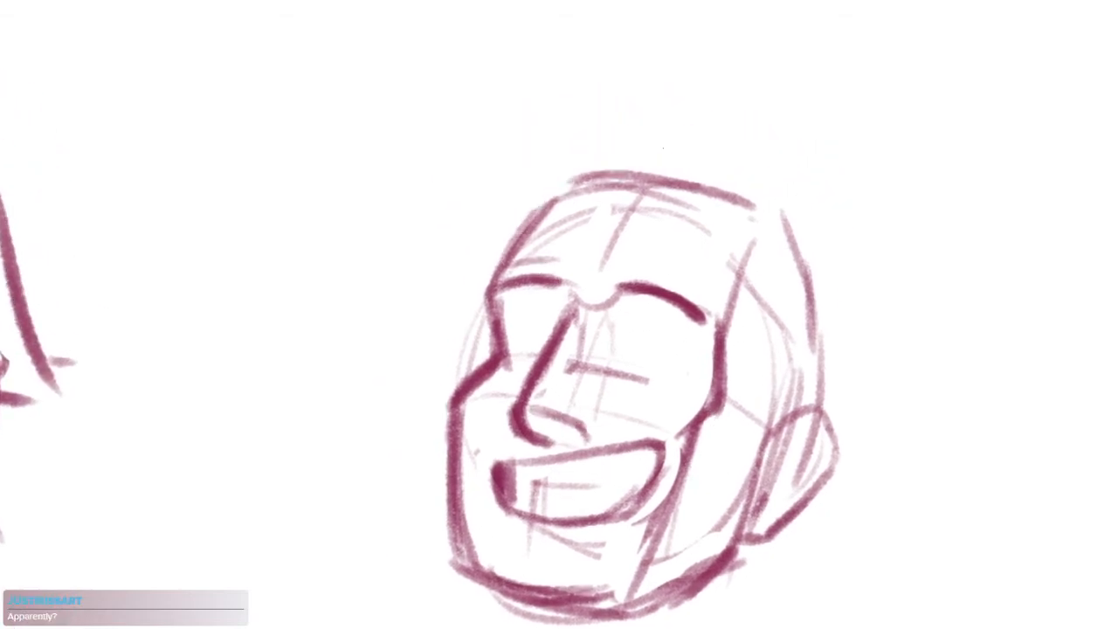
# Arch the upper lids of both eyes and round out the near eye with a curve underneath
pyautogui.moveTo(518, 351)
pyautogui.mouseDown()
pyautogui.moveTo(547, 350)
pyautogui.moveTo(556, 325)
pyautogui.mouseUp()
pyautogui.hotkey('ctrl', 'z')
pyautogui.moveTo(609, 360); pyautogui.dragTo(676, 358)
pyautogui.moveTo(647, 405)
pyautogui.mouseDown()
pyautogui.moveTo(690, 378)
pyautogui.moveTo(613, 293)
pyautogui.moveTo(706, 370)
pyautogui.mouseUp()
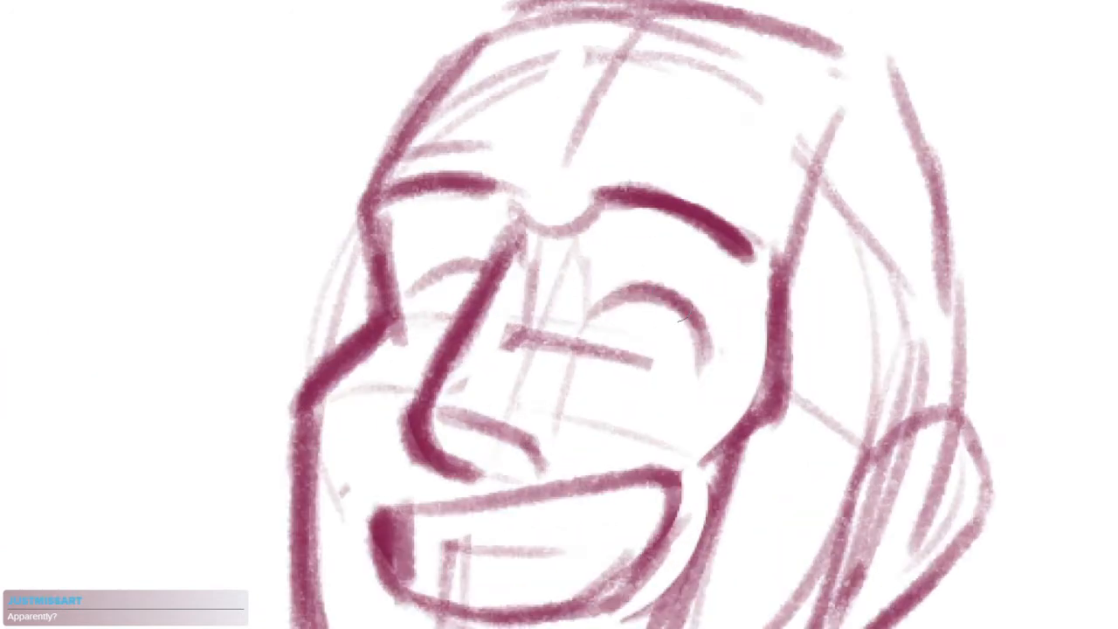
pyautogui.moveTo(645, 287)
pyautogui.mouseDown()
pyautogui.moveTo(584, 331)
pyautogui.moveTo(592, 405)
pyautogui.moveTo(677, 407)
pyautogui.mouseUp()
pyautogui.moveTo(677, 407)
pyautogui.mouseDown()
pyautogui.moveTo(609, 407)
pyautogui.moveTo(702, 400)
pyautogui.mouseUp()
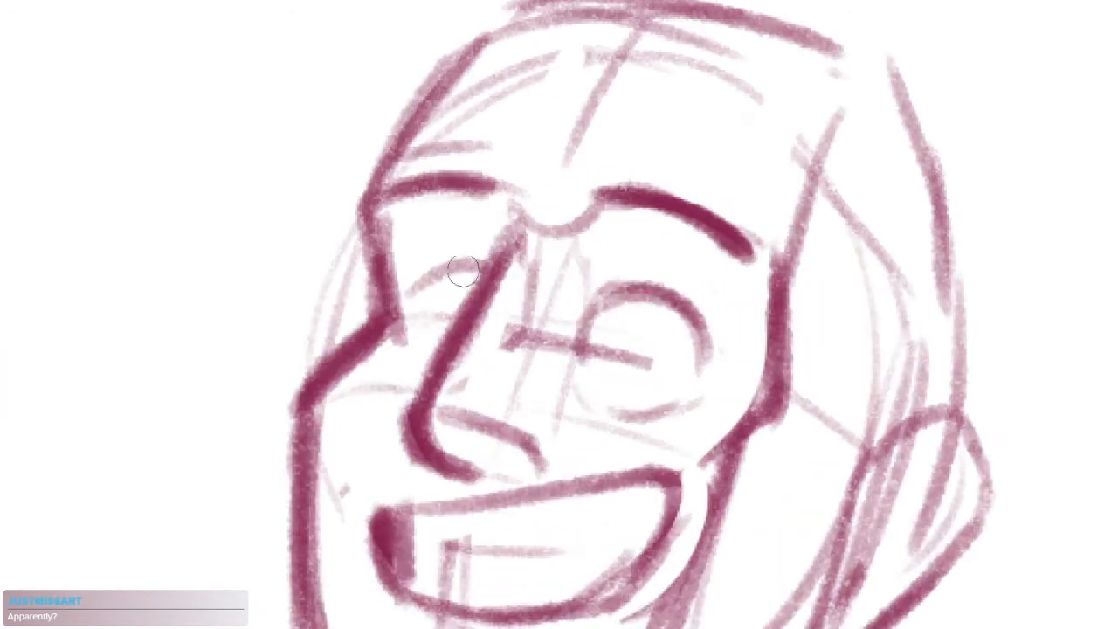
# Outline the far eye beside the nose and fill in dark pupils in both eyes
pyautogui.moveTo(489, 267)
pyautogui.mouseDown()
pyautogui.moveTo(436, 265)
pyautogui.moveTo(423, 283)
pyautogui.moveTo(419, 323)
pyautogui.mouseUp()
pyautogui.moveTo(654, 349)
pyautogui.mouseDown()
pyautogui.moveTo(644, 333)
pyautogui.moveTo(651, 358)
pyautogui.mouseUp()
pyautogui.moveTo(444, 306); pyautogui.dragTo(459, 325)
pyautogui.moveTo(465, 373); pyautogui.dragTo(507, 325)
# Thicken the upper lids of both eyes and add a lower lid line beneath the near eye
pyautogui.moveTo(718, 245)
pyautogui.mouseDown()
pyautogui.moveTo(753, 352)
pyautogui.moveTo(742, 326)
pyautogui.moveTo(651, 262)
pyautogui.moveTo(755, 339)
pyautogui.mouseUp()
pyautogui.moveTo(529, 218)
pyautogui.mouseDown()
pyautogui.moveTo(475, 227)
pyautogui.moveTo(473, 302)
pyautogui.mouseUp()
pyautogui.hotkey('ctrl', 'z')
pyautogui.moveTo(482, 223); pyautogui.dragTo(466, 295)
pyautogui.moveTo(640, 346); pyautogui.dragTo(747, 354)
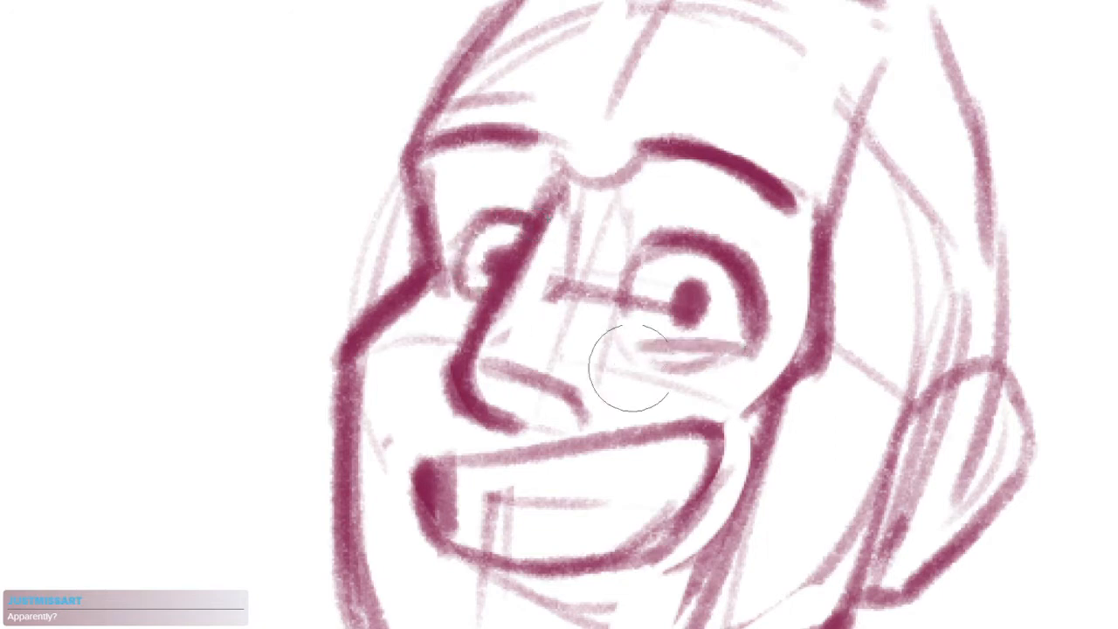
# Draw a long curved strand from the crown down the forehead and between the eyes, redoing the first attempt
pyautogui.scroll(-3, 738, 387)
pyautogui.moveTo(703, 433); pyautogui.dragTo(629, 374)
pyautogui.scroll(2, 639, 239)
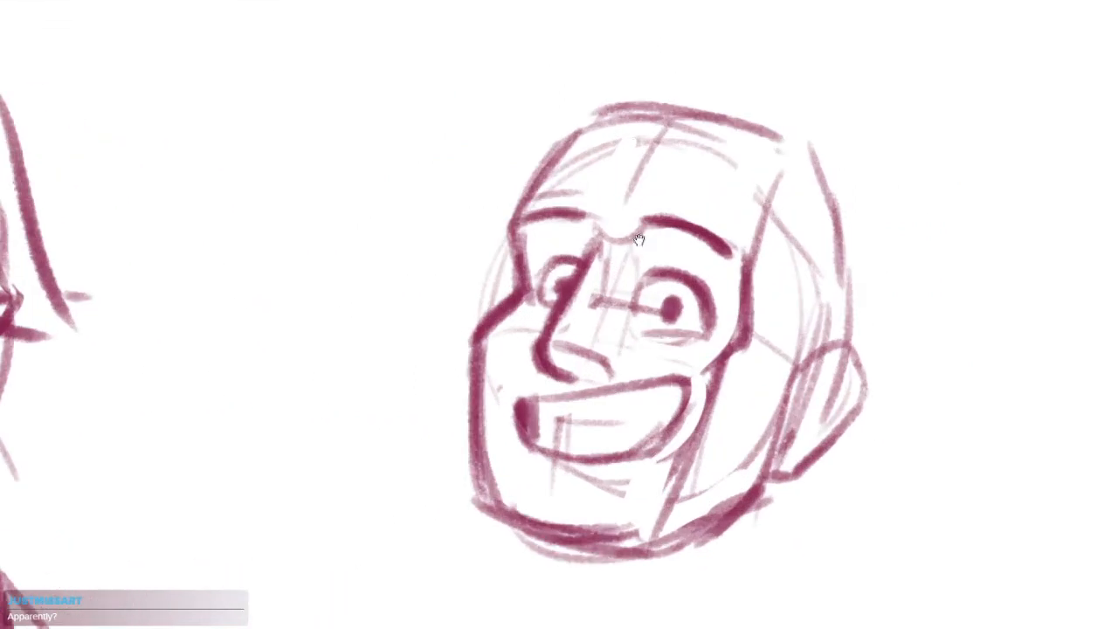
pyautogui.moveTo(625, 165); pyautogui.dragTo(646, 124)
pyautogui.moveTo(818, 160); pyautogui.dragTo(778, 144)
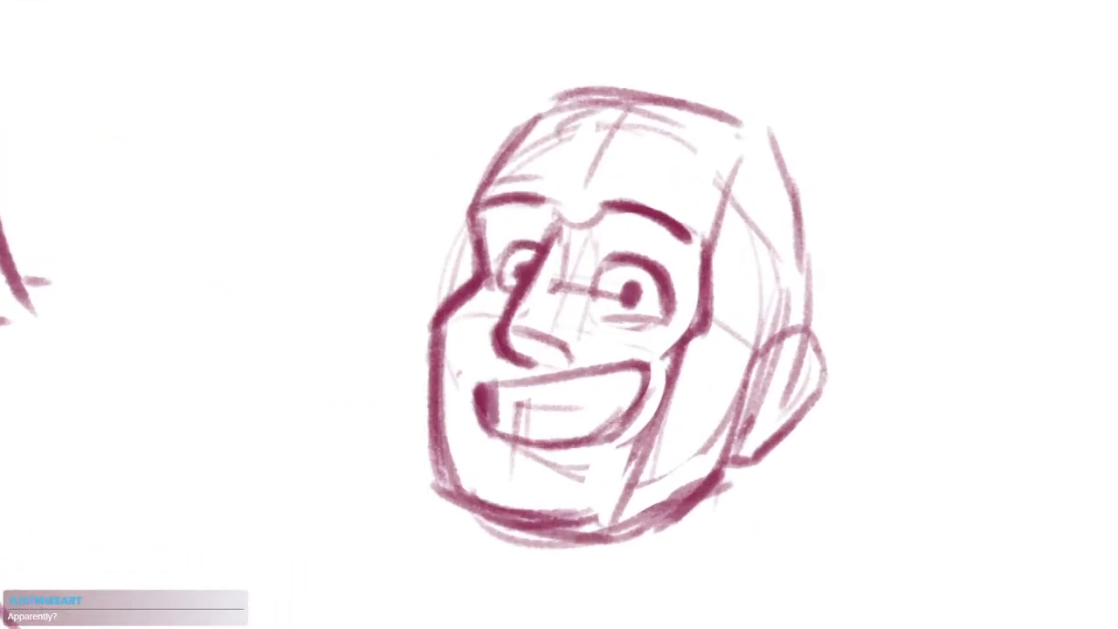
pyautogui.moveTo(608, 129); pyautogui.dragTo(555, 358)
pyautogui.hotkey('ctrl', 'z')
pyautogui.moveTo(611, 156); pyautogui.dragTo(555, 335)
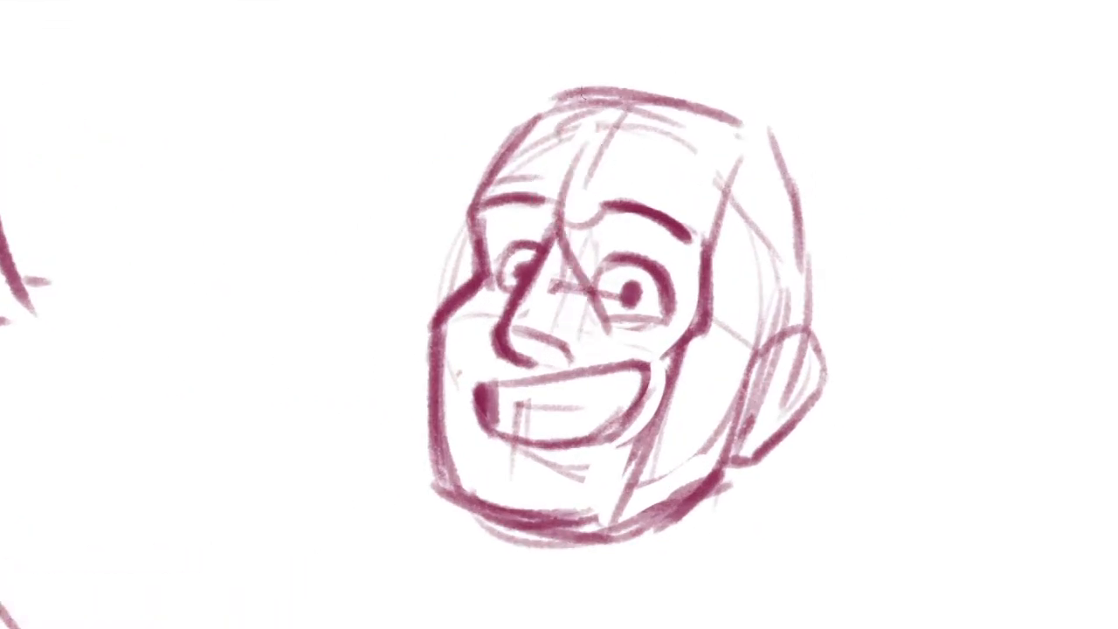
# Sketch loose hair tufts sweeping from the crown over the far side of the head
pyautogui.moveTo(645, 83)
pyautogui.mouseDown()
pyautogui.moveTo(457, 89)
pyautogui.moveTo(508, 103)
pyautogui.mouseUp()
pyautogui.moveTo(466, 121); pyautogui.dragTo(436, 154)
pyautogui.moveTo(624, 131); pyautogui.dragTo(565, 188)
pyautogui.moveTo(582, 144)
pyautogui.mouseDown()
pyautogui.moveTo(536, 89)
pyautogui.moveTo(698, 92)
pyautogui.mouseUp()
pyautogui.hotkey('ctrl', 'z')
pyautogui.moveTo(590, 116); pyautogui.dragTo(699, 68)
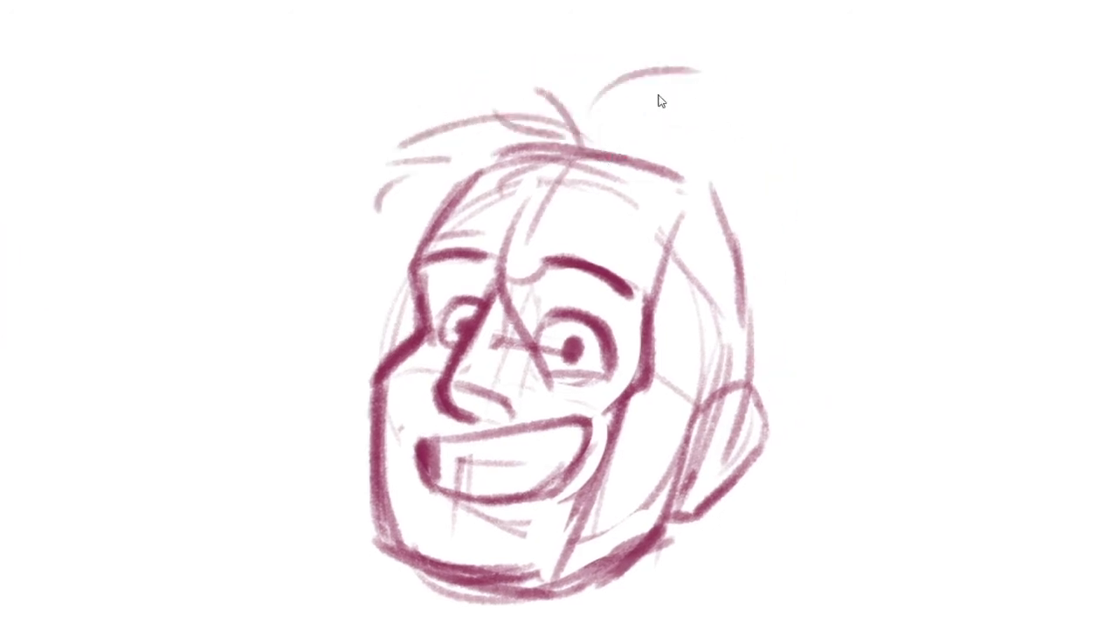
pyautogui.hotkey('ctrl', 'z')
# Try hair tufts over the near side of the crown and a curved stroke across the cheek and ear
pyautogui.moveTo(575, 145)
pyautogui.mouseDown()
pyautogui.moveTo(651, 95)
pyautogui.moveTo(720, 122)
pyautogui.mouseUp()
pyautogui.moveTo(707, 132); pyautogui.dragTo(778, 164)
pyautogui.moveTo(771, 320); pyautogui.dragTo(777, 211)
pyautogui.moveTo(602, 318); pyautogui.dragTo(746, 460)
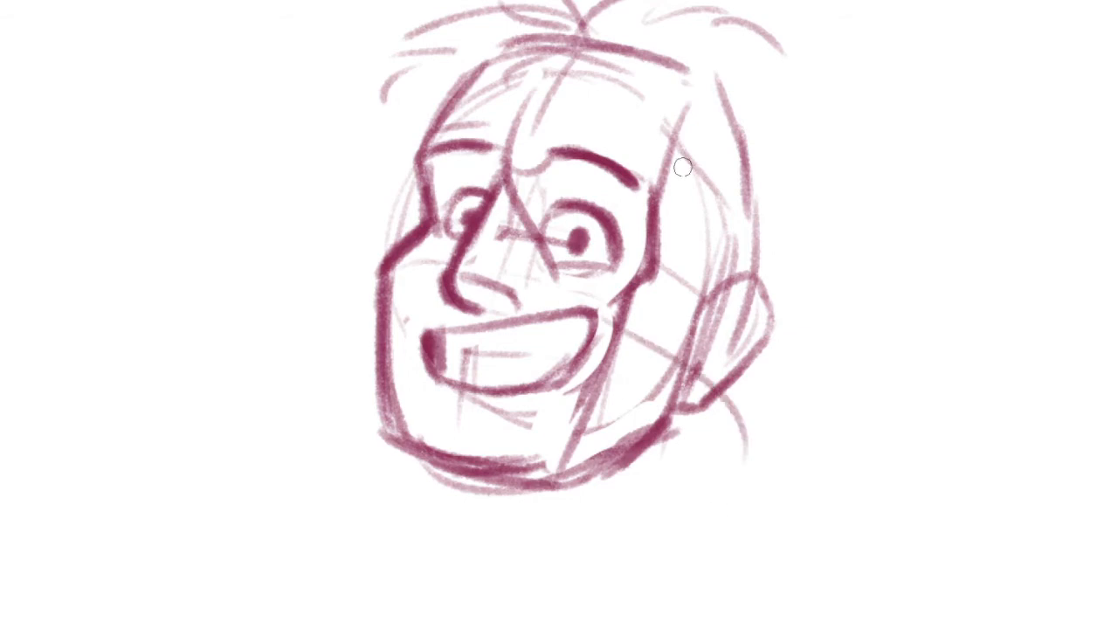
pyautogui.hotkey('ctrl', 'z')
pyautogui.hotkey('ctrl', 'z')
# Extend the central face strand down past the mouth and erase the loose hair tufts above the crown
pyautogui.moveTo(559, 64); pyautogui.dragTo(572, 354)
pyautogui.moveTo(572, 354); pyautogui.dragTo(548, 452)
pyautogui.press('e')
pyautogui.moveTo(703, 109)
pyautogui.mouseDown()
pyautogui.moveTo(612, 94)
pyautogui.moveTo(417, 102)
pyautogui.mouseUp()
pyautogui.moveTo(569, 318); pyautogui.dragTo(628, 292)
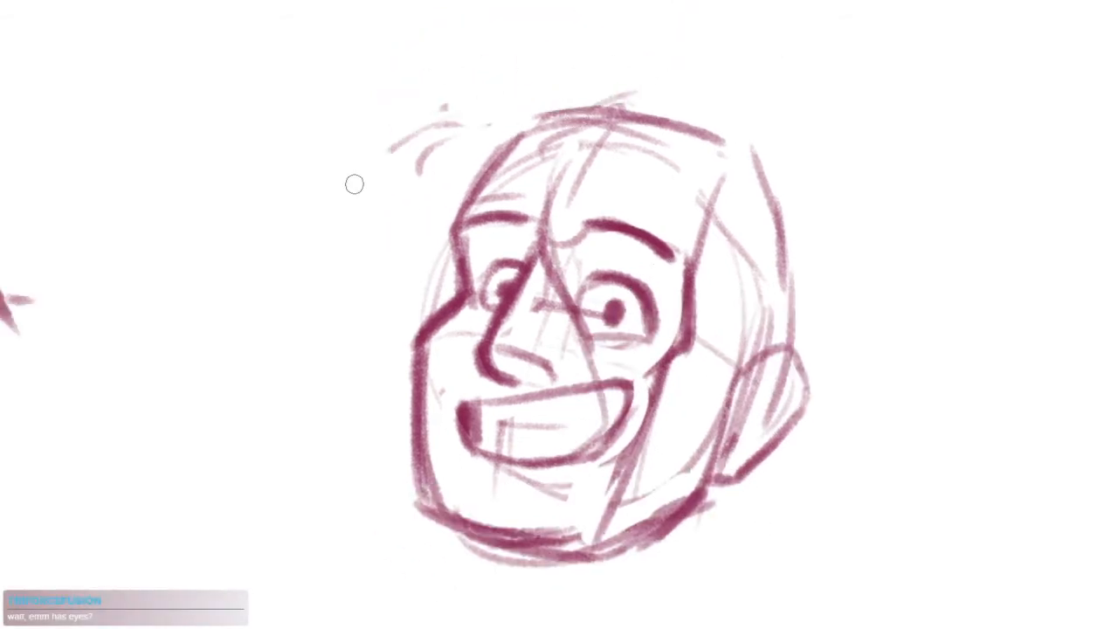
# Sketch a loose outline of full hair bulging out along the far side of the face
pyautogui.moveTo(354, 183); pyautogui.dragTo(359, 321)
pyautogui.moveTo(365, 358)
pyautogui.mouseDown()
pyautogui.moveTo(355, 391)
pyautogui.moveTo(399, 495)
pyautogui.mouseUp()
pyautogui.moveTo(423, 556); pyautogui.dragTo(439, 570)
pyautogui.moveTo(604, 297); pyautogui.dragTo(554, 244)
pyautogui.moveTo(529, 89); pyautogui.dragTo(553, 334)
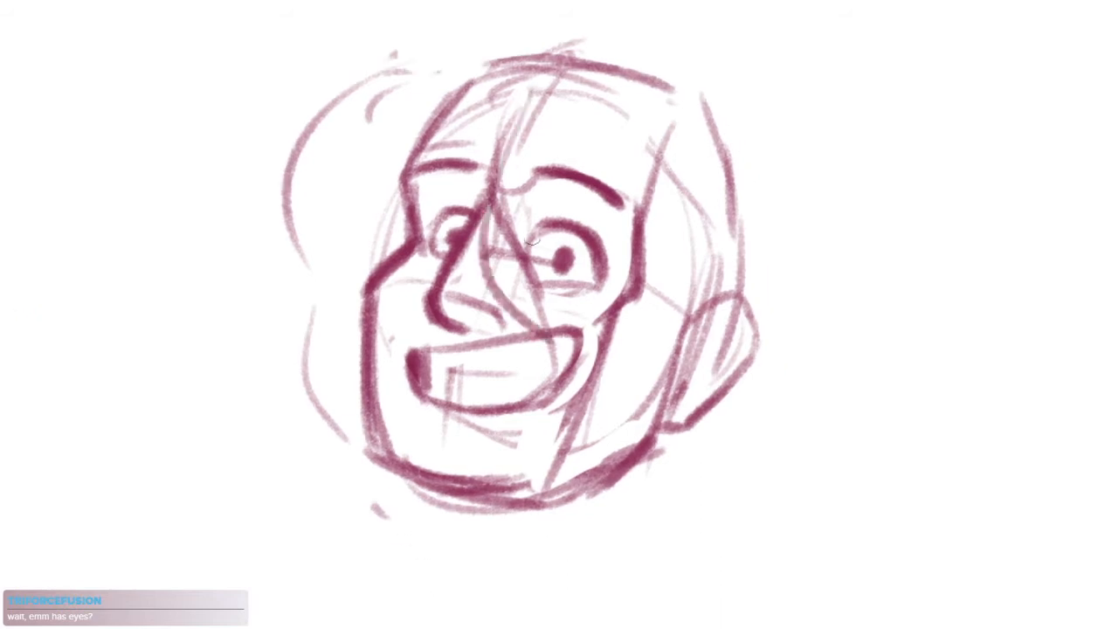
pyautogui.hotkey('ctrl', 'z')
pyautogui.moveTo(501, 130)
pyautogui.mouseDown()
pyautogui.moveTo(570, 315)
pyautogui.moveTo(706, 542)
pyautogui.mouseUp()
pyautogui.moveTo(671, 585); pyautogui.dragTo(776, 575)
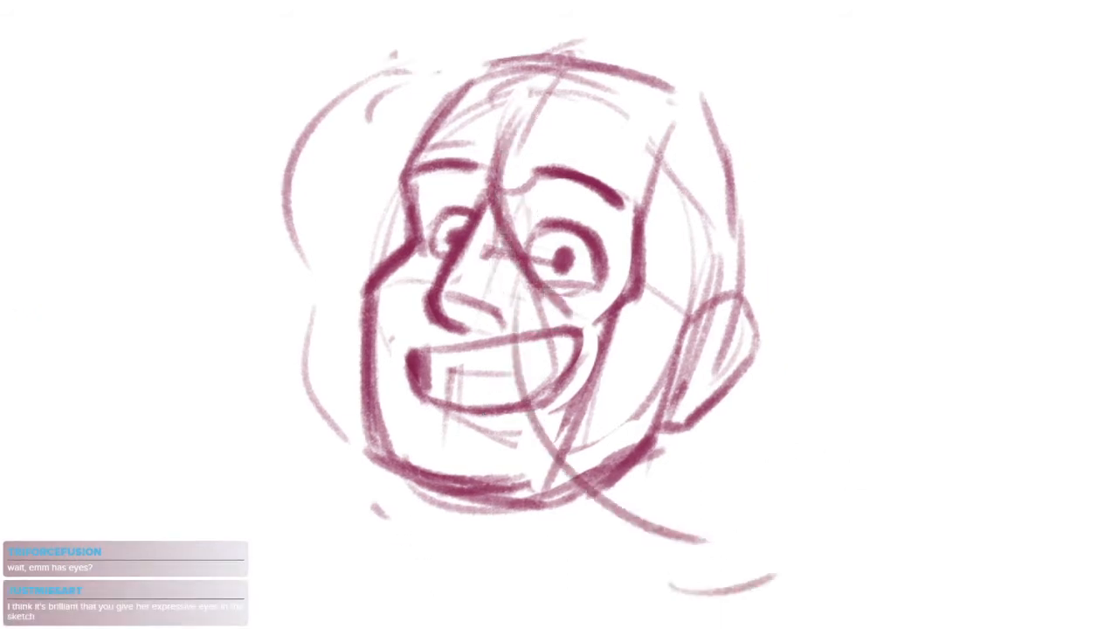
pyautogui.hotkey('ctrl', 'z')
pyautogui.hotkey('ctrl', 'z')
pyautogui.hotkey('ctrl', 'z')
# Lasso the grinning head, rotate it clockwise, shift it slightly towards the angry man and deselect it
pyautogui.scroll(-5, 697, 298)
pyautogui.scroll(2, 708, 340)
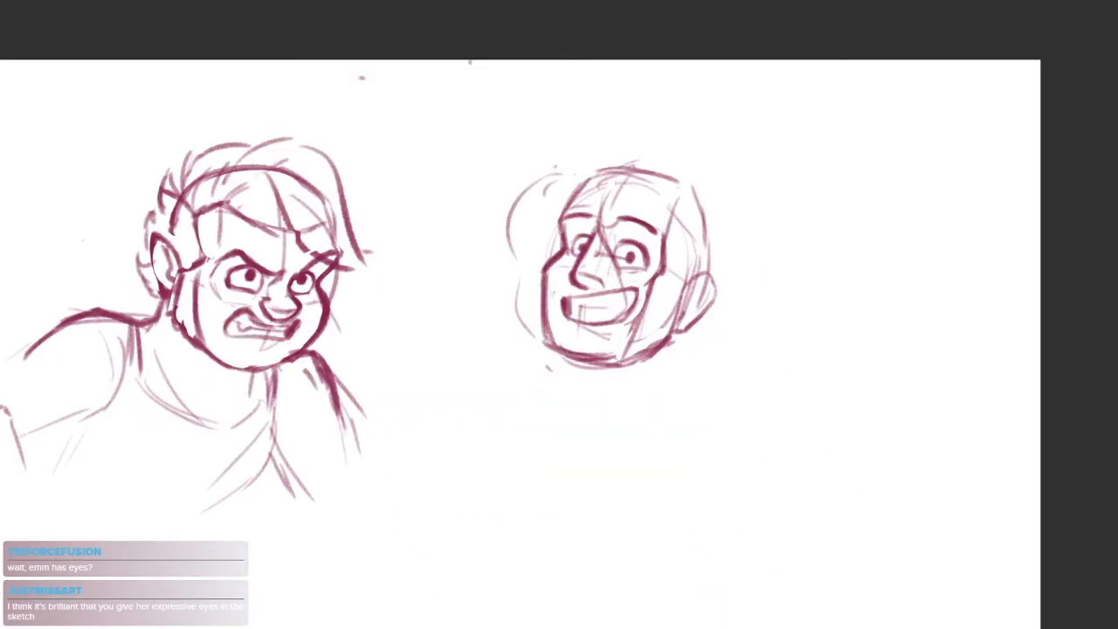
pyautogui.moveTo(791, 207); pyautogui.dragTo(852, 170)
pyautogui.hotkey('ctrl', 't')
pyautogui.moveTo(891, 90); pyautogui.dragTo(870, 120)
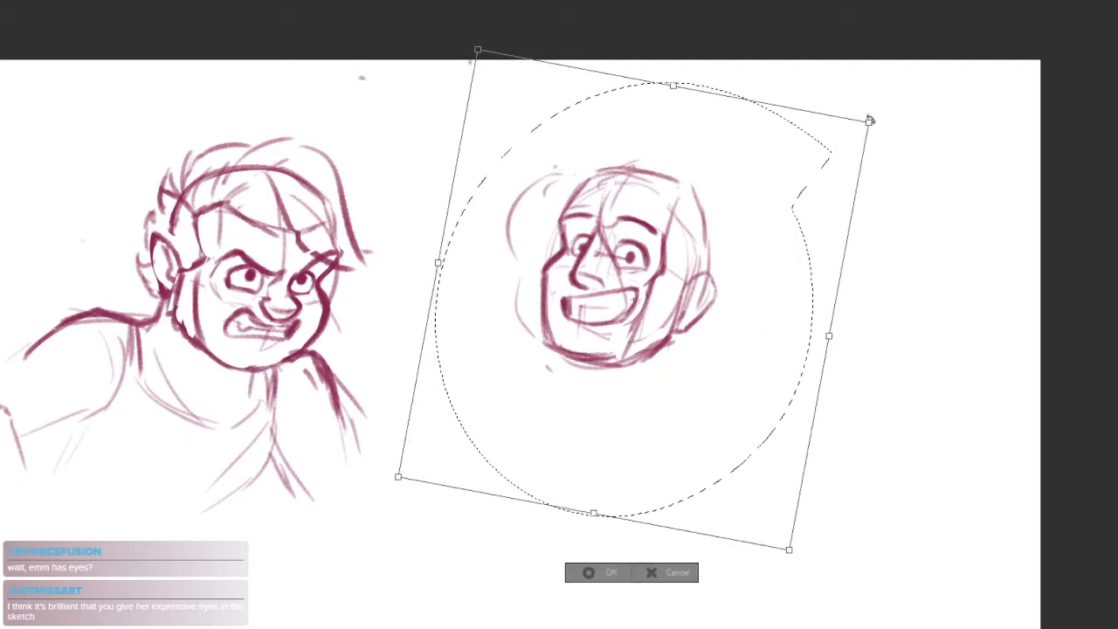
pyautogui.moveTo(791, 259); pyautogui.dragTo(769, 264)
pyautogui.moveTo(868, 124); pyautogui.dragTo(875, 139)
pyautogui.moveTo(788, 216); pyautogui.dragTo(783, 216)
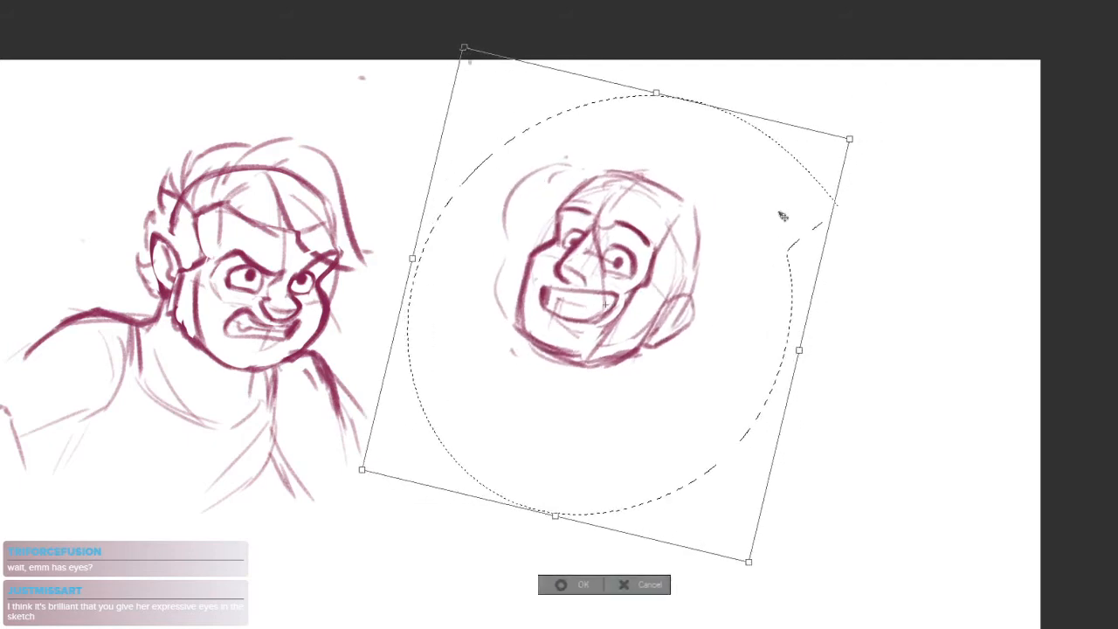
pyautogui.press('Return')
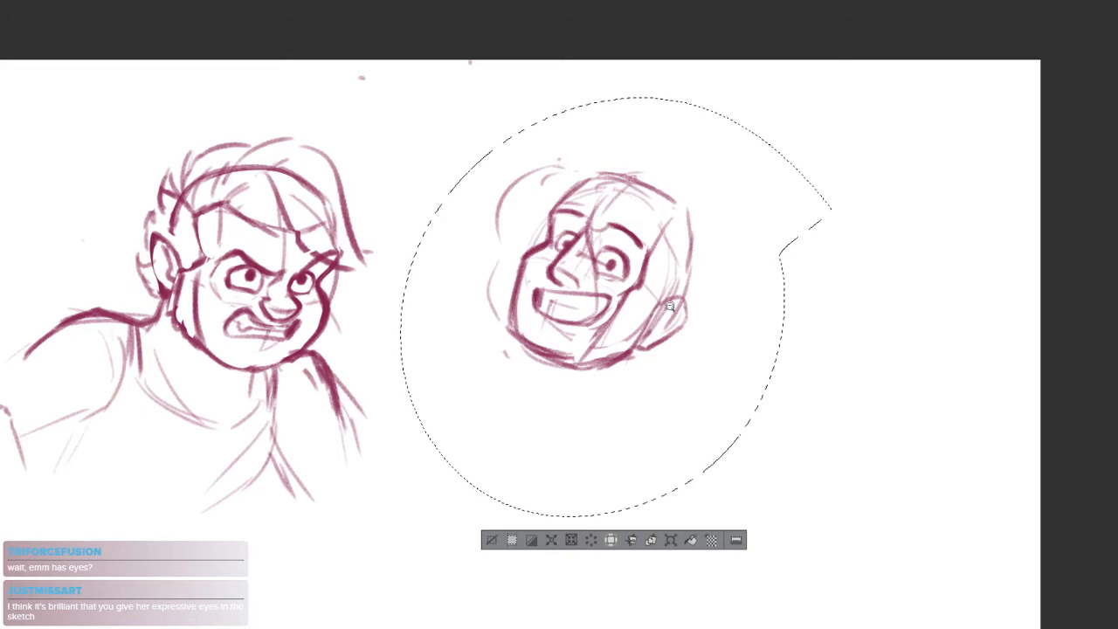
pyautogui.scroll(1, 647, 295)
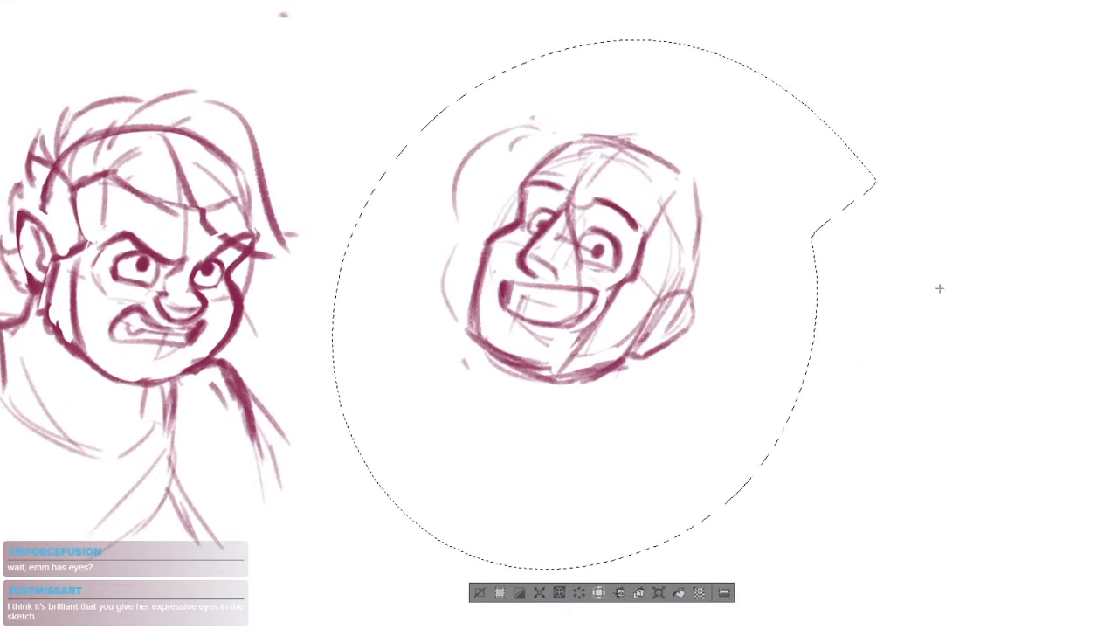
pyautogui.hotkey('ctrl', 'd')
# Sketch the neck sides and sloping shoulder lines below the tilted head, trimming the near neck line at the shoulder
pyautogui.moveTo(609, 353); pyautogui.dragTo(647, 365)
pyautogui.scroll(2, 639, 269)
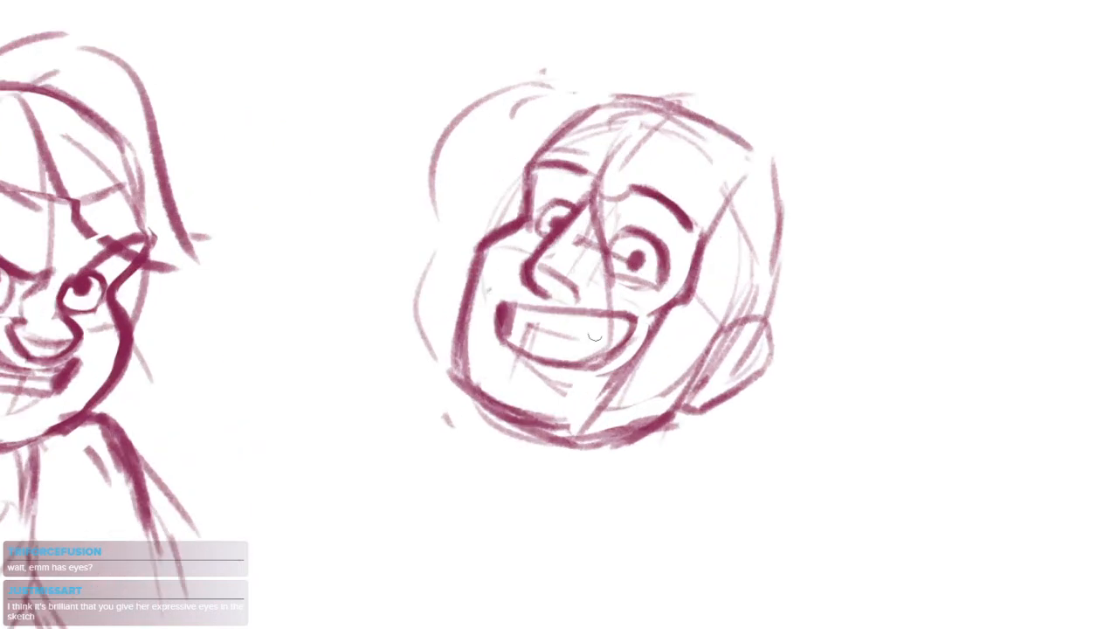
pyautogui.moveTo(698, 400)
pyautogui.mouseDown()
pyautogui.moveTo(661, 308)
pyautogui.moveTo(651, 441)
pyautogui.mouseUp()
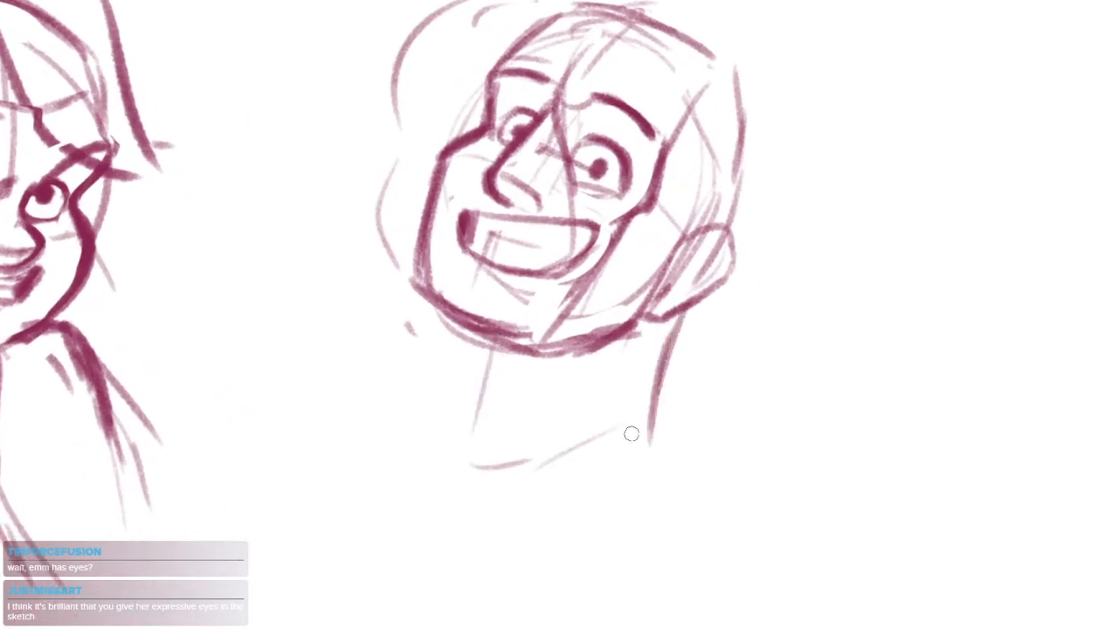
pyautogui.moveTo(710, 384); pyautogui.dragTo(782, 418)
pyautogui.moveTo(666, 367)
pyautogui.mouseDown()
pyautogui.moveTo(790, 379)
pyautogui.moveTo(791, 415)
pyautogui.mouseUp()
pyautogui.moveTo(662, 403); pyautogui.dragTo(650, 437)
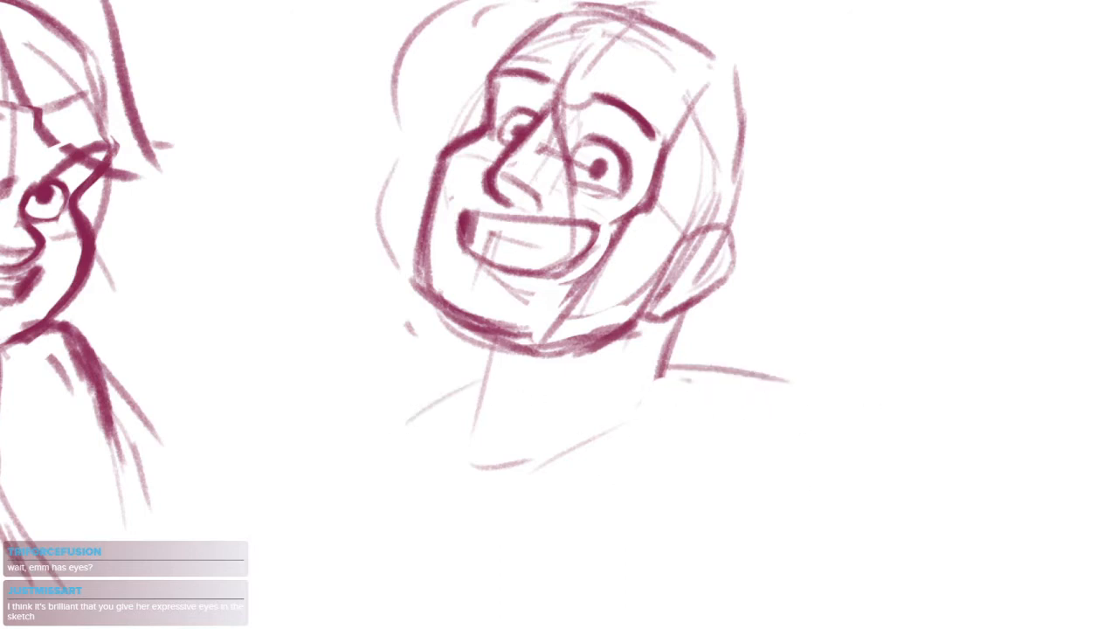
# Shape a deep rounded V neckline at the base of the neck and erase the rough lines around it
pyautogui.moveTo(481, 412); pyautogui.dragTo(505, 461)
pyautogui.moveTo(524, 454); pyautogui.dragTo(634, 393)
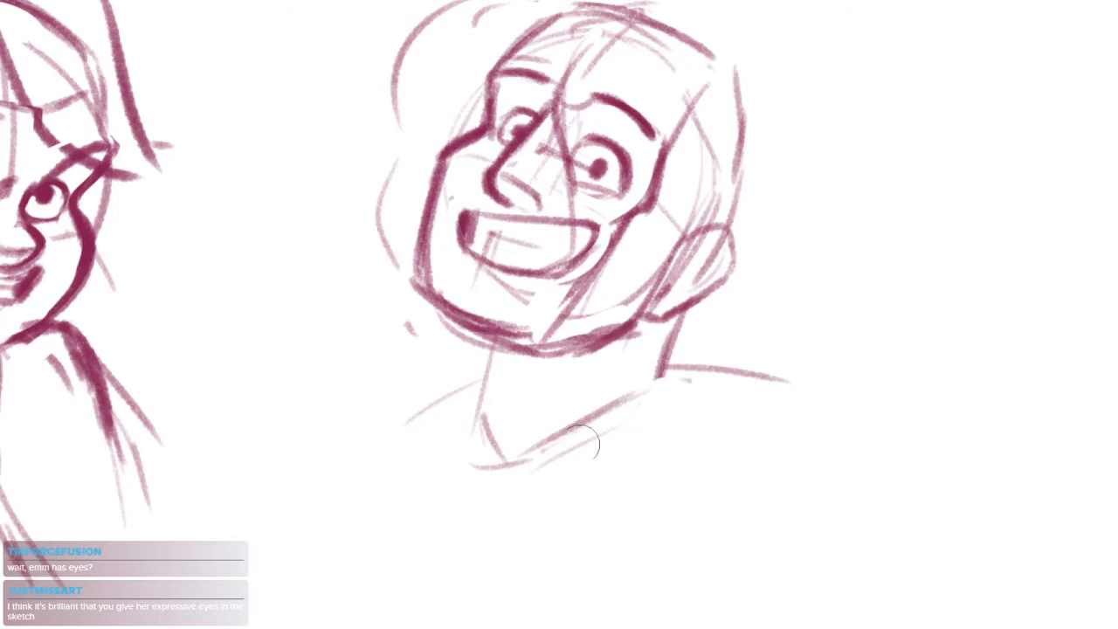
pyautogui.moveTo(585, 441); pyautogui.dragTo(441, 463)
pyautogui.moveTo(633, 410); pyautogui.dragTo(563, 438)
pyautogui.moveTo(482, 413)
pyautogui.mouseDown()
pyautogui.moveTo(602, 414)
pyautogui.moveTo(667, 392)
pyautogui.mouseUp()
# Erase the upper part of the loose hair outline on the head's far side and undo the trial replacement
pyautogui.moveTo(622, 201); pyautogui.dragTo(645, 317)
pyautogui.moveTo(550, 117); pyautogui.dragTo(431, 209)
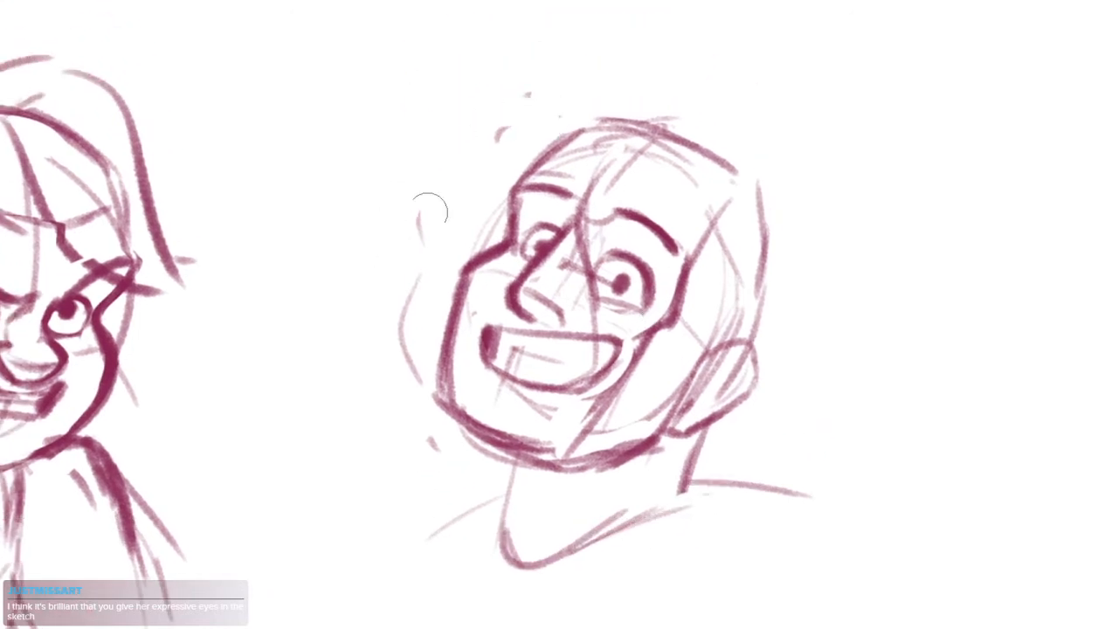
pyautogui.moveTo(597, 110)
pyautogui.mouseDown()
pyautogui.moveTo(502, 120)
pyautogui.moveTo(448, 187)
pyautogui.mouseUp()
pyautogui.hotkey('ctrl', 'z')
pyautogui.hotkey('ctrl', 'z')
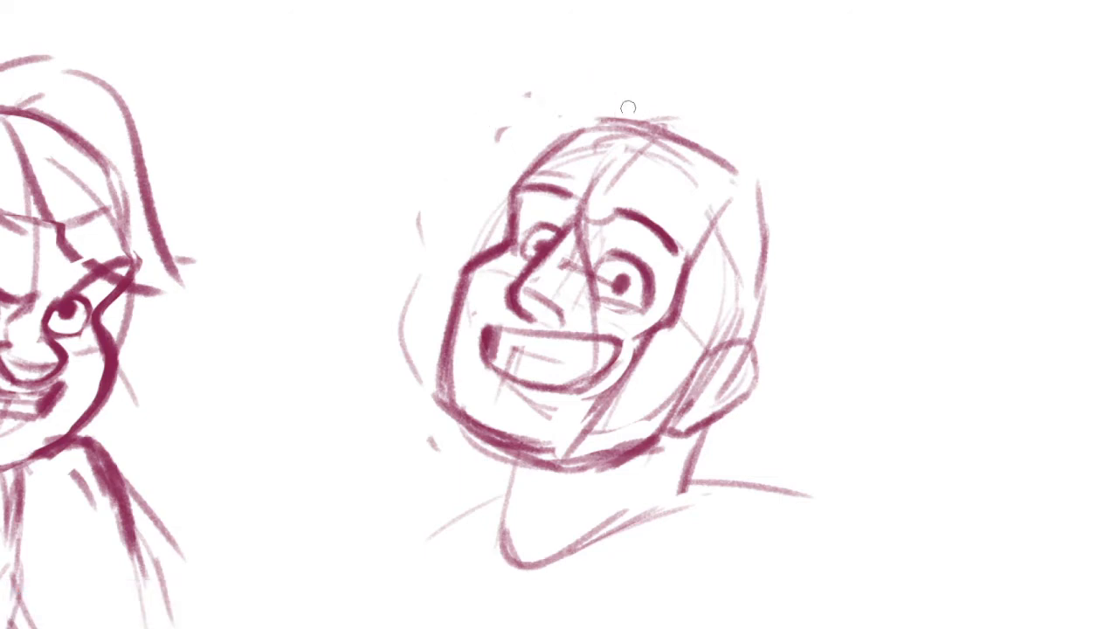
# Sketch light hair strokes over the crown and down the far side, and retrace the strand over the face
pyautogui.moveTo(648, 113); pyautogui.dragTo(569, 65)
pyautogui.moveTo(576, 80); pyautogui.dragTo(601, 110)
pyautogui.moveTo(508, 105); pyautogui.dragTo(422, 260)
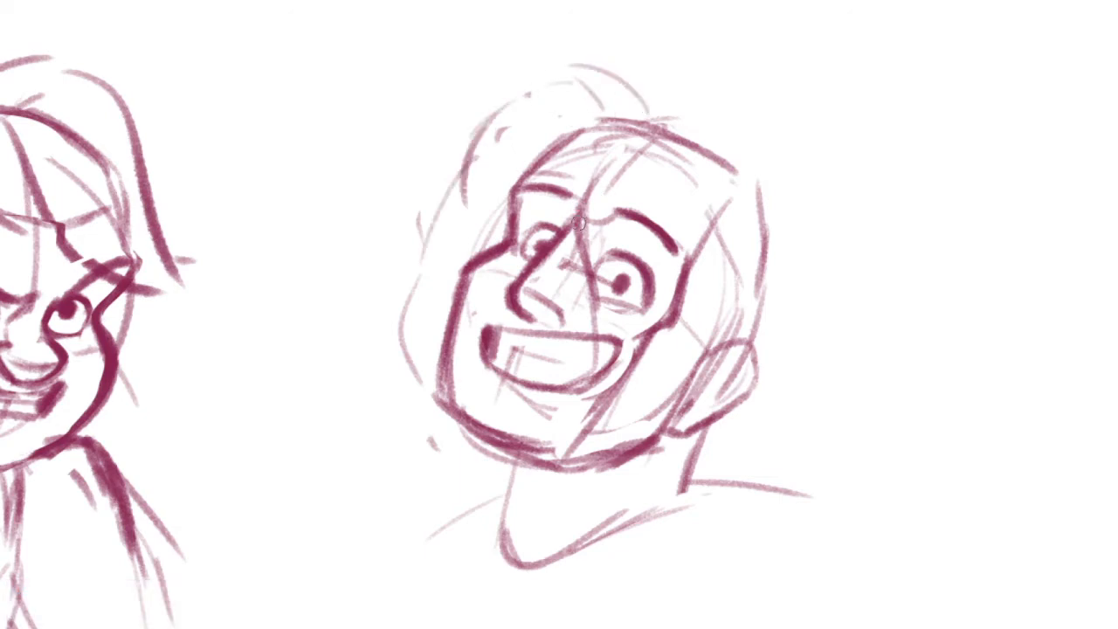
pyautogui.moveTo(581, 196); pyautogui.dragTo(617, 384)
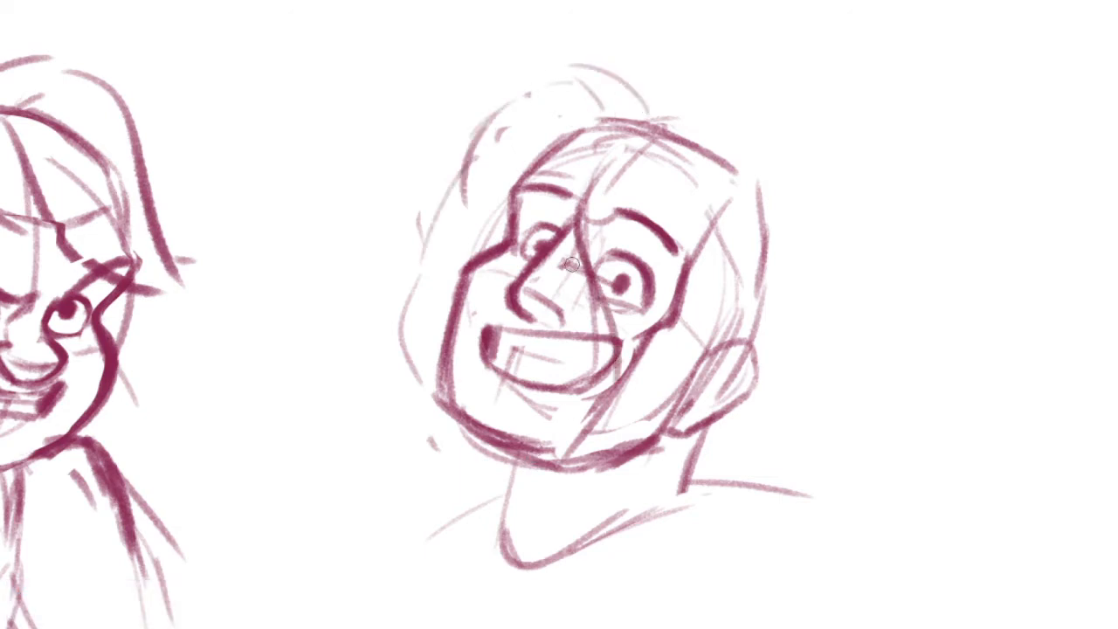
# Sketch rounded hair strokes over the near side of the crown and down behind the head, undoing misplaced ones
pyautogui.moveTo(831, 301); pyautogui.dragTo(820, 489)
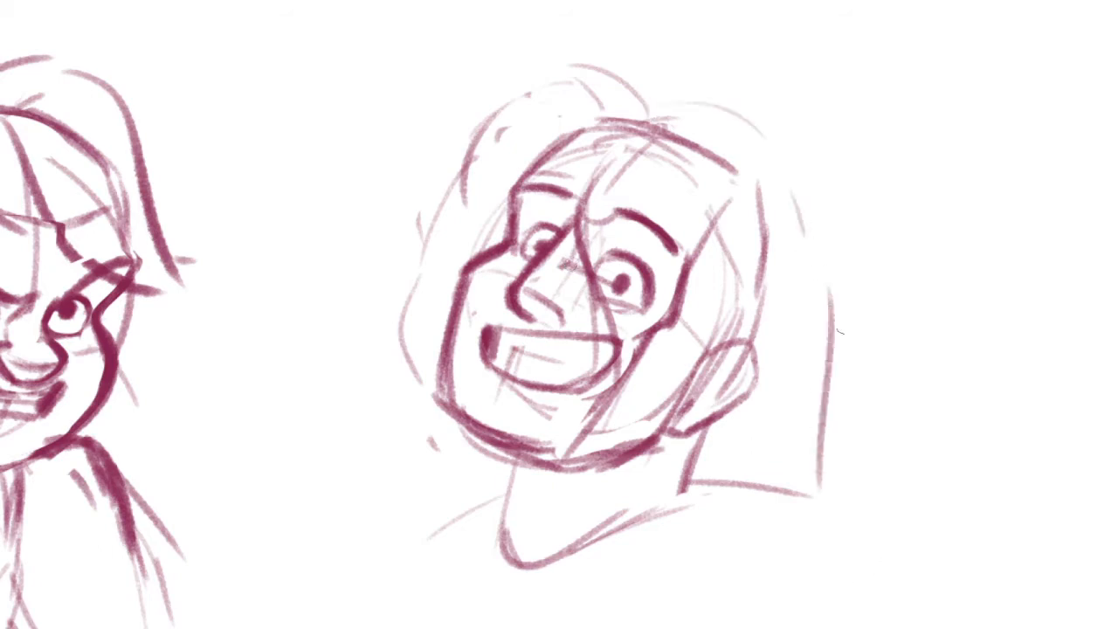
pyautogui.hotkey('ctrl', 'z')
pyautogui.hotkey('ctrl', 'z')
pyautogui.moveTo(730, 112); pyautogui.dragTo(779, 285)
pyautogui.hotkey('ctrl', 'z')
pyautogui.moveTo(658, 102); pyautogui.dragTo(740, 87)
pyautogui.moveTo(714, 116)
pyautogui.mouseDown()
pyautogui.moveTo(773, 110)
pyautogui.moveTo(825, 249)
pyautogui.mouseUp()
pyautogui.moveTo(815, 166)
pyautogui.mouseDown()
pyautogui.moveTo(769, 293)
pyautogui.moveTo(839, 375)
pyautogui.mouseUp()
pyautogui.hotkey('ctrl', 'z')
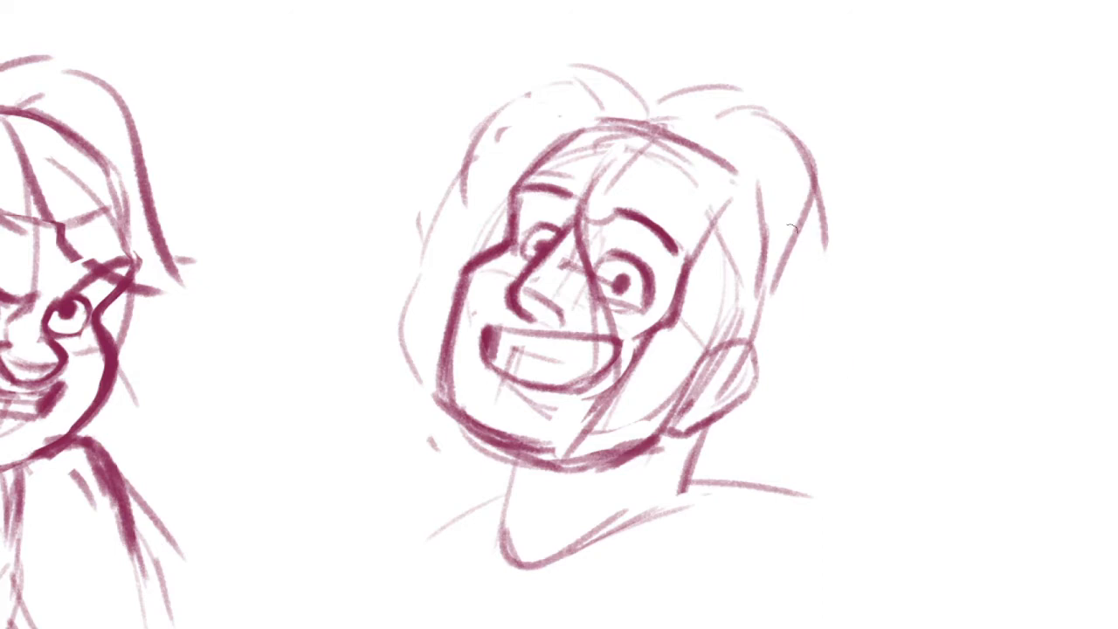
# Tighten the hair contour behind the head and add short flicking strands above and beyond the ear
pyautogui.moveTo(794, 244); pyautogui.dragTo(820, 385)
pyautogui.press('e')
pyautogui.press('b')
pyautogui.moveTo(753, 104)
pyautogui.mouseDown()
pyautogui.moveTo(822, 297)
pyautogui.moveTo(777, 246)
pyautogui.mouseUp()
pyautogui.moveTo(793, 205); pyautogui.dragTo(788, 297)
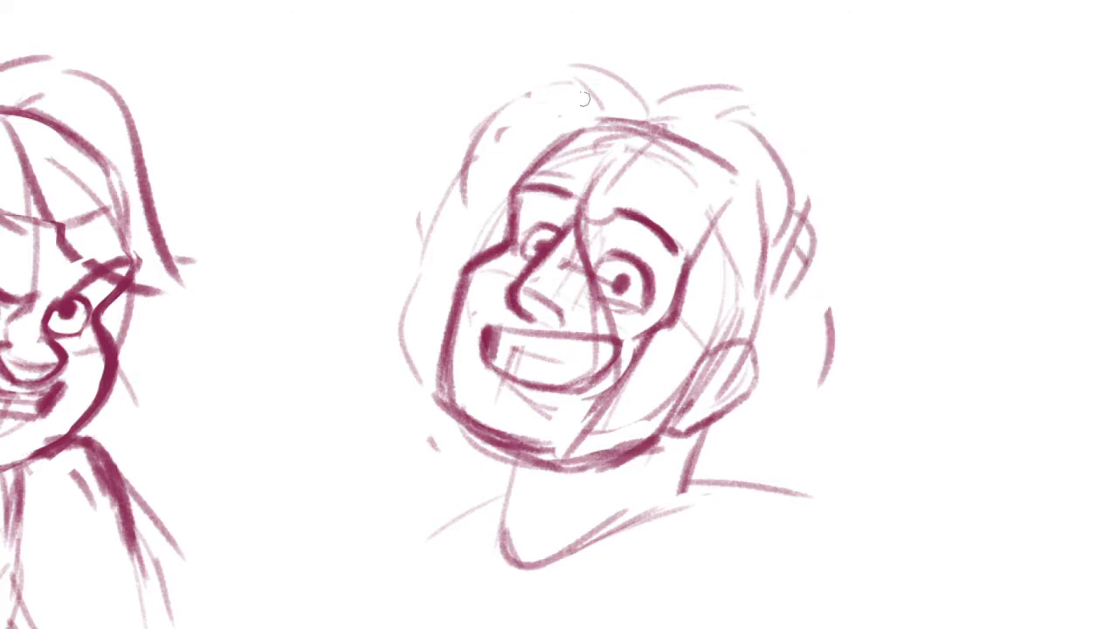
# Replace the light hair lines above the far forehead with a bold tuft swooping outwards from the crown
pyautogui.moveTo(609, 110); pyautogui.dragTo(480, 168)
pyautogui.press('e')
pyautogui.moveTo(524, 113)
pyautogui.mouseDown()
pyautogui.moveTo(448, 219)
pyautogui.moveTo(478, 173)
pyautogui.mouseUp()
pyautogui.press('b')
pyautogui.moveTo(616, 114); pyautogui.dragTo(483, 114)
# Draw rounded hair locks down the far side of the face and erase the old outline beside them
pyautogui.moveTo(480, 111)
pyautogui.mouseDown()
pyautogui.moveTo(515, 149)
pyautogui.moveTo(424, 241)
pyautogui.mouseUp()
pyautogui.moveTo(480, 166)
pyautogui.mouseDown()
pyautogui.moveTo(464, 266)
pyautogui.moveTo(426, 369)
pyautogui.mouseUp()
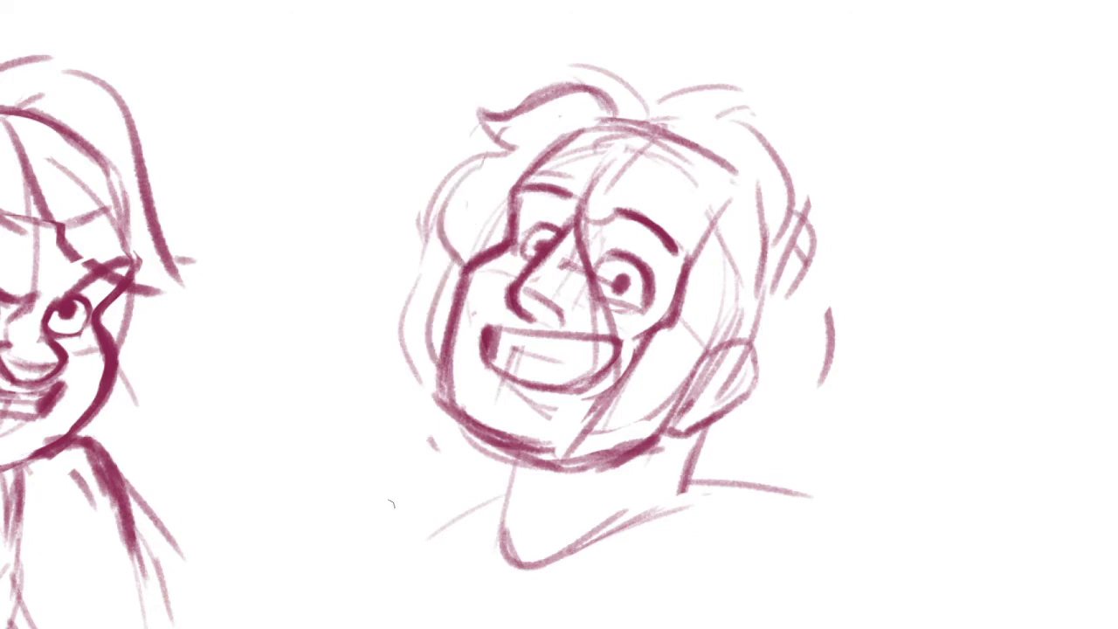
pyautogui.moveTo(430, 221); pyautogui.dragTo(411, 381)
# Try strands sweeping across the far eye and cheek, undo them and add a shorter stroke across the far cheek
pyautogui.press('b')
pyautogui.moveTo(530, 352); pyautogui.dragTo(476, 395)
pyautogui.moveTo(527, 233); pyautogui.dragTo(375, 324)
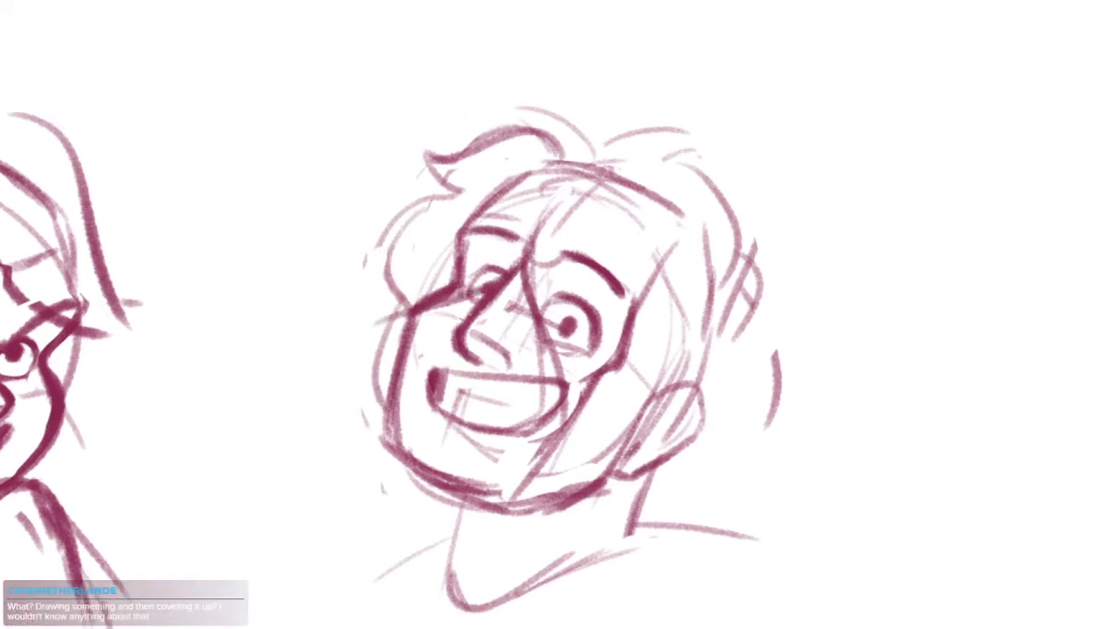
pyautogui.hotkey('ctrl', 'z')
pyautogui.moveTo(527, 233)
pyautogui.mouseDown()
pyautogui.moveTo(410, 306)
pyautogui.moveTo(520, 250)
pyautogui.moveTo(420, 340)
pyautogui.mouseUp()
pyautogui.hotkey('ctrl', 'z')
pyautogui.hotkey('ctrl', 'z')
pyautogui.moveTo(444, 304); pyautogui.dragTo(392, 335)
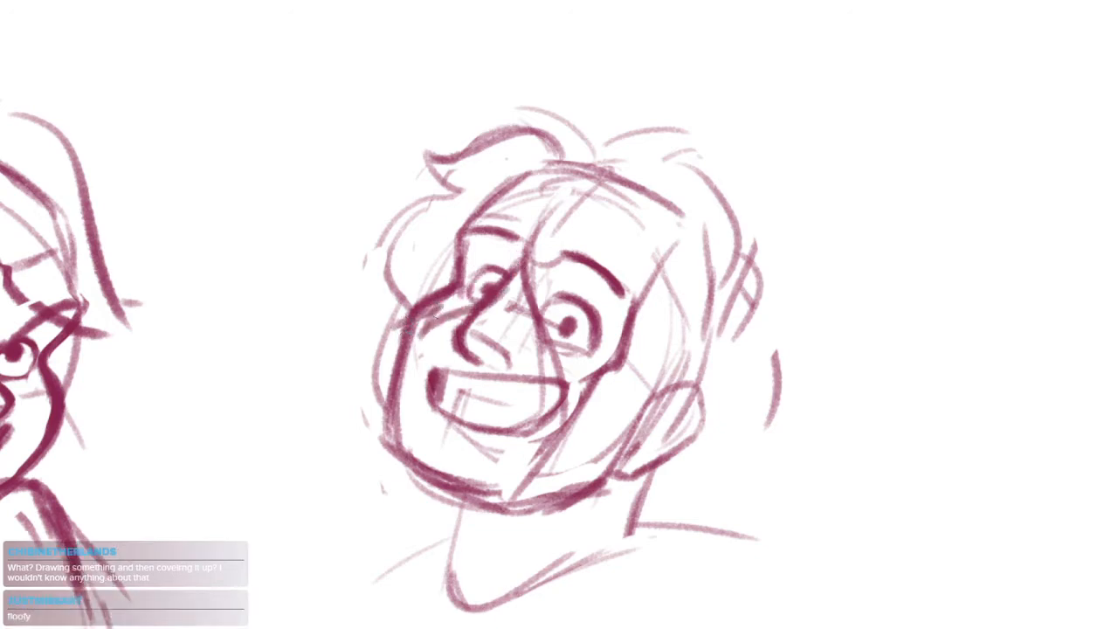
# Add a curved hair stroke hanging below the jaw on the far side of the neck
pyautogui.moveTo(623, 170); pyautogui.dragTo(656, 184)
pyautogui.moveTo(489, 477); pyautogui.dragTo(541, 290)
pyautogui.moveTo(496, 293)
pyautogui.mouseDown()
pyautogui.moveTo(515, 327)
pyautogui.moveTo(506, 400)
pyautogui.mouseUp()
pyautogui.moveTo(531, 435); pyautogui.dragTo(481, 449)
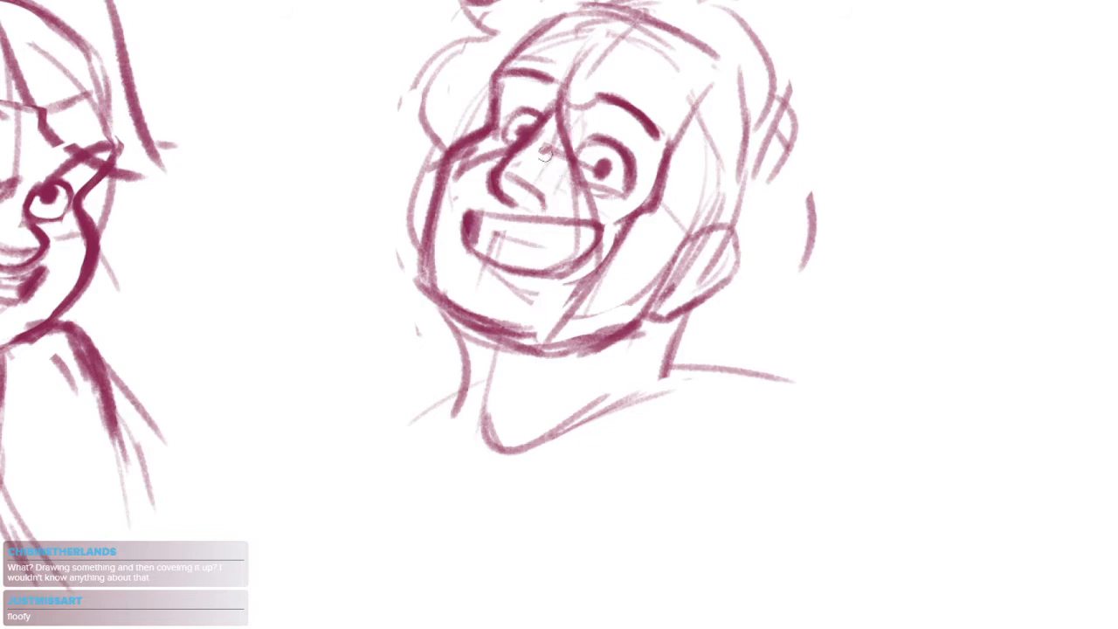
# Draw a long hair strand falling from between the eyes across the end of the grin and past the chin
pyautogui.moveTo(572, 145); pyautogui.dragTo(569, 251)
pyautogui.hotkey('ctrl', 'z')
pyautogui.hotkey('ctrl', 'z')
pyautogui.moveTo(558, 192)
pyautogui.mouseDown()
pyautogui.moveTo(582, 245)
pyautogui.moveTo(559, 339)
pyautogui.mouseUp()
pyautogui.hotkey('ctrl', 'z')
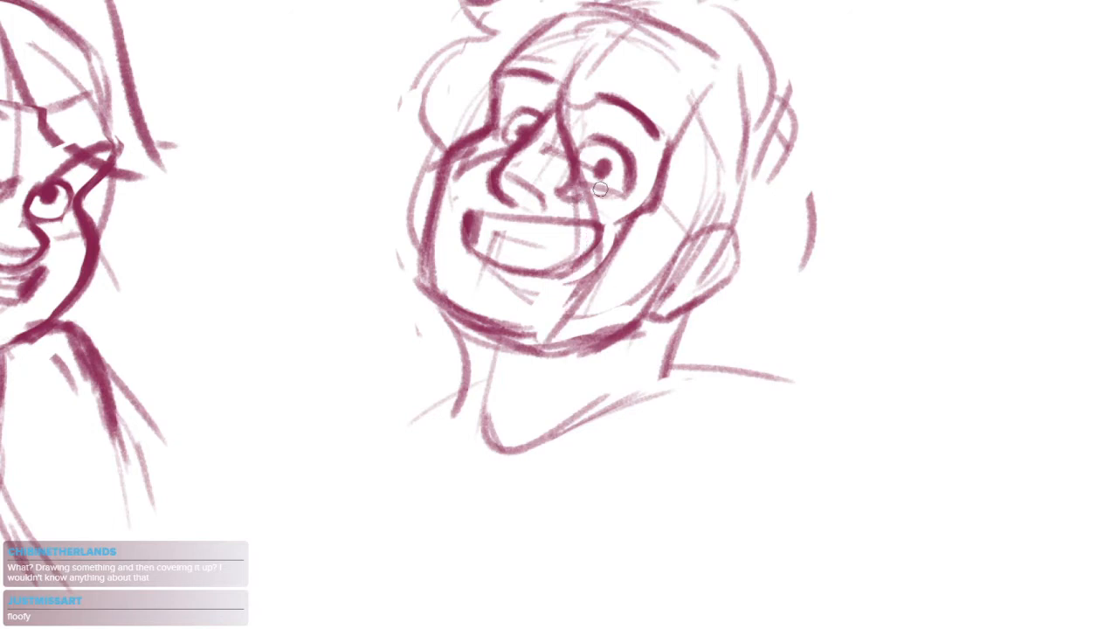
pyautogui.moveTo(600, 190)
pyautogui.mouseDown()
pyautogui.moveTo(552, 330)
pyautogui.moveTo(575, 275)
pyautogui.moveTo(537, 330)
pyautogui.moveTo(580, 429)
pyautogui.mouseUp()
pyautogui.hotkey('ctrl', 'z')
# Add short curled strand tips over the chest and a long curved stroke rising towards the shoulder
pyautogui.moveTo(577, 439); pyautogui.dragTo(556, 485)
pyautogui.moveTo(597, 441)
pyautogui.mouseDown()
pyautogui.moveTo(583, 463)
pyautogui.moveTo(604, 454)
pyautogui.mouseUp()
pyautogui.moveTo(612, 472)
pyautogui.mouseDown()
pyautogui.moveTo(645, 475)
pyautogui.moveTo(564, 440)
pyautogui.moveTo(542, 445)
pyautogui.mouseUp()
pyautogui.moveTo(515, 491); pyautogui.dragTo(617, 372)
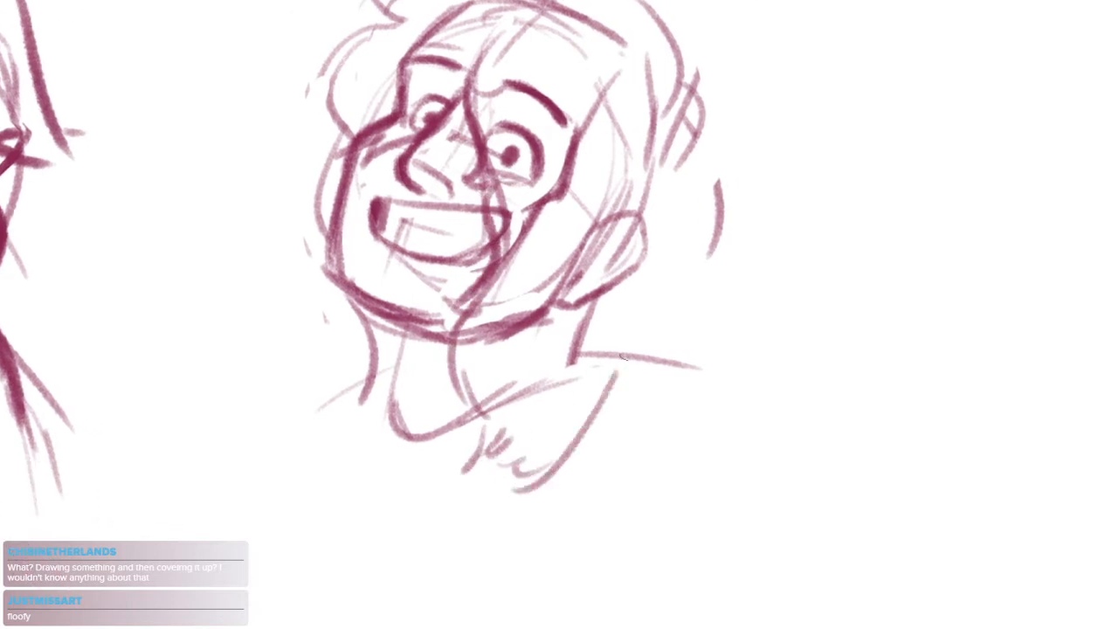
# Draw a long wavy hair lock down the ear side of the head, curling above the shoulder
pyautogui.moveTo(675, 256); pyautogui.dragTo(689, 310)
pyautogui.moveTo(672, 94)
pyautogui.mouseDown()
pyautogui.moveTo(714, 231)
pyautogui.moveTo(716, 277)
pyautogui.moveTo(750, 346)
pyautogui.moveTo(729, 383)
pyautogui.moveTo(753, 428)
pyautogui.mouseUp()
pyautogui.moveTo(536, 470); pyautogui.dragTo(643, 484)
pyautogui.moveTo(494, 136); pyautogui.dragTo(456, 227)
pyautogui.scroll(3, 470, 191)
# Redraw the hair locks beside the far temple with a pointed tip and a curved strand along the far cheek
pyautogui.moveTo(501, 180)
pyautogui.mouseDown()
pyautogui.moveTo(438, 186)
pyautogui.moveTo(341, 293)
pyautogui.mouseUp()
pyautogui.moveTo(341, 290)
pyautogui.mouseDown()
pyautogui.moveTo(398, 259)
pyautogui.moveTo(421, 359)
pyautogui.mouseUp()
pyautogui.moveTo(381, 495); pyautogui.dragTo(453, 333)
pyautogui.moveTo(479, 190); pyautogui.dragTo(428, 339)
pyautogui.hotkey('ctrl', 'z')
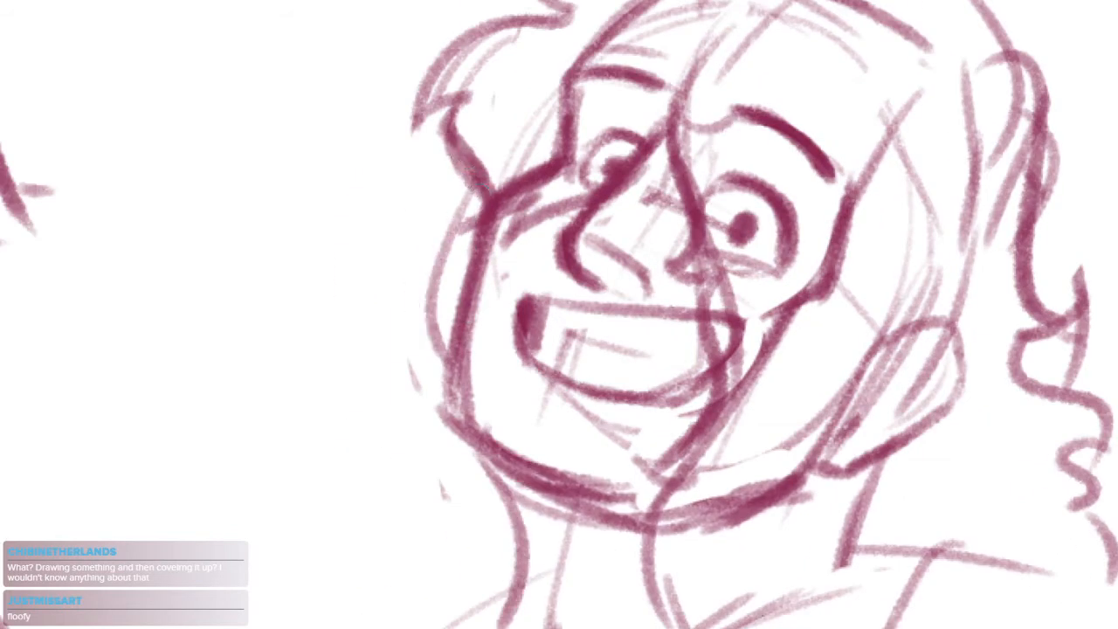
pyautogui.moveTo(478, 192); pyautogui.dragTo(425, 341)
pyautogui.moveTo(432, 344)
pyautogui.mouseDown()
pyautogui.moveTo(448, 308)
pyautogui.moveTo(448, 384)
pyautogui.mouseUp()
# Try an arc over the crown, undo it and add overlapping strokes joining the swooping tuft to the parting
pyautogui.scroll(-4, 524, 403)
pyautogui.moveTo(619, 228); pyautogui.dragTo(543, 243)
pyautogui.scroll(3, 543, 243)
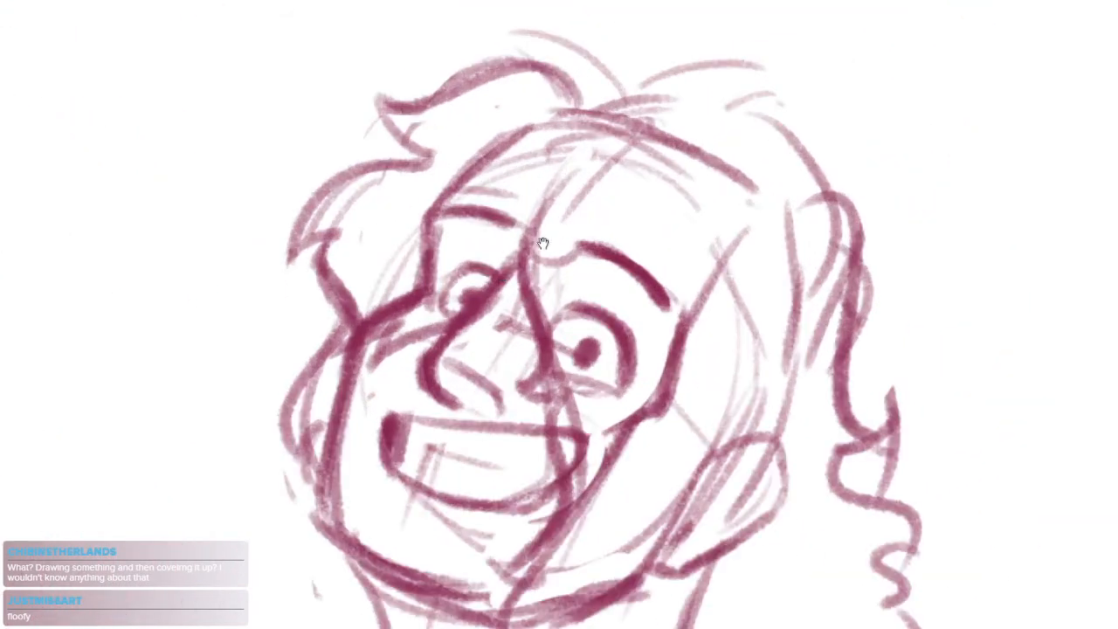
pyautogui.scroll(-4, 515, 332)
pyautogui.scroll(4, 603, 206)
pyautogui.moveTo(592, 165); pyautogui.dragTo(705, 183)
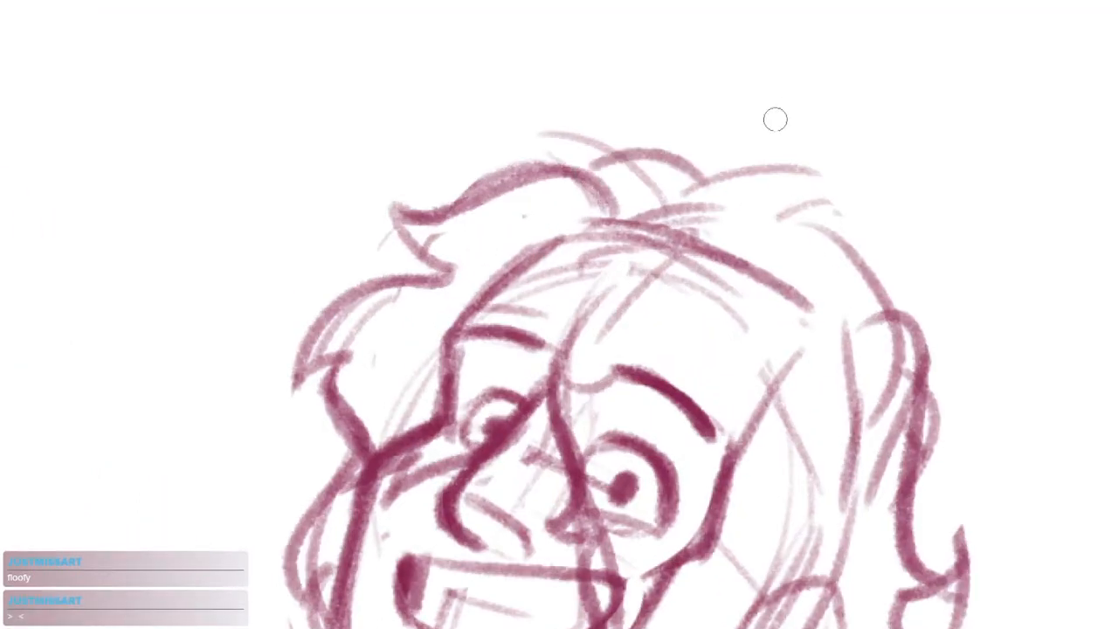
pyautogui.moveTo(708, 272); pyautogui.dragTo(675, 252)
pyautogui.hotkey('ctrl', 'z')
pyautogui.moveTo(607, 187); pyautogui.dragTo(568, 163)
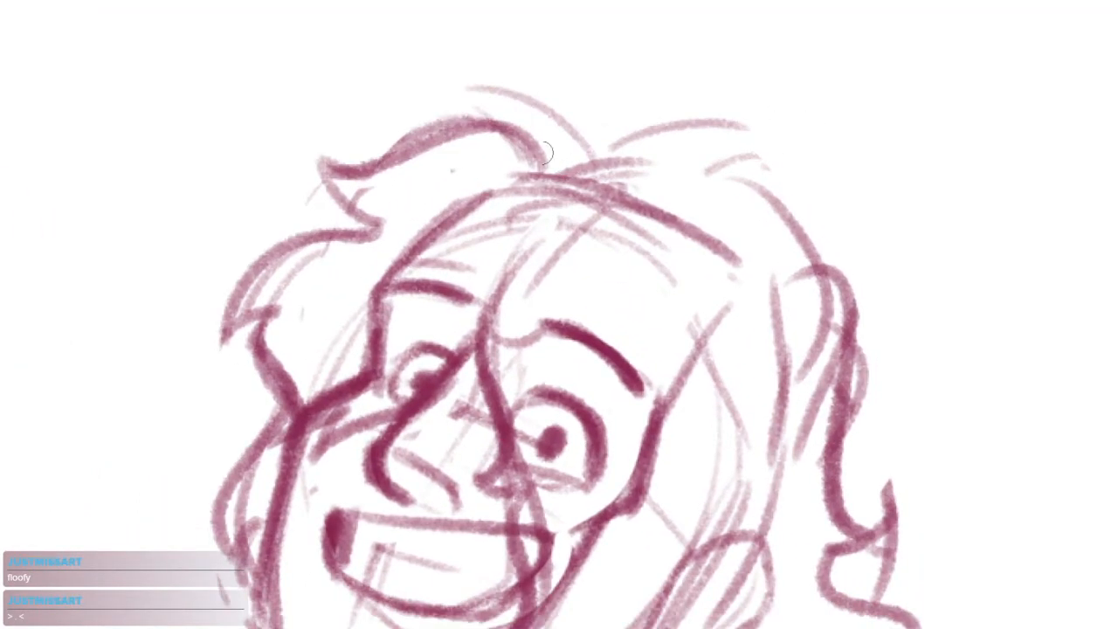
pyautogui.moveTo(503, 130); pyautogui.dragTo(598, 179)
pyautogui.moveTo(517, 136); pyautogui.dragTo(601, 183)
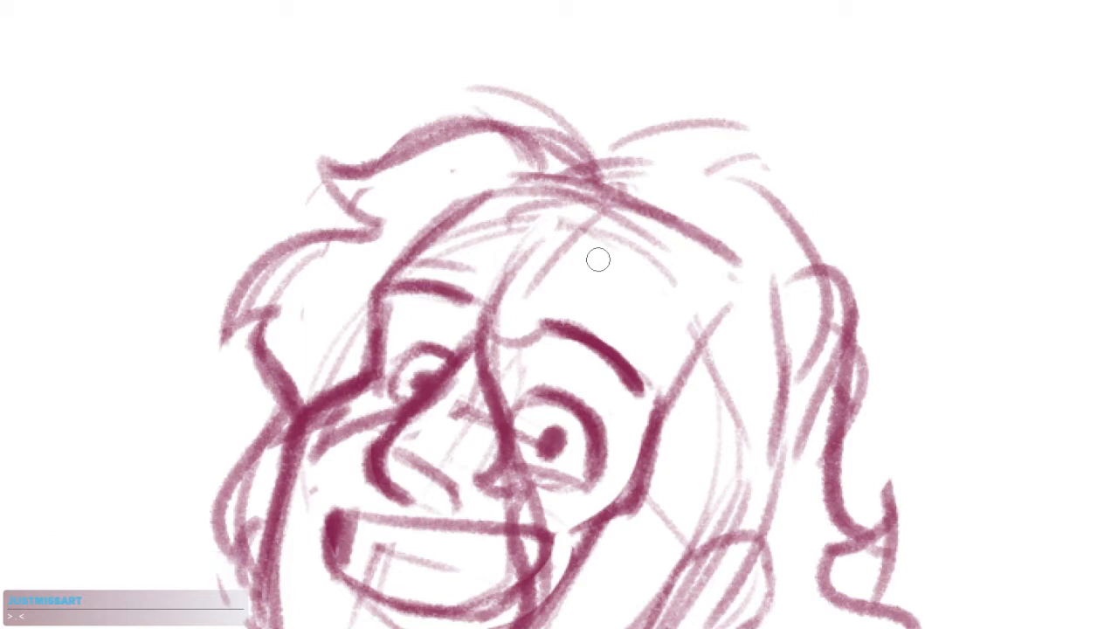
pyautogui.moveTo(584, 226); pyautogui.dragTo(673, 212)
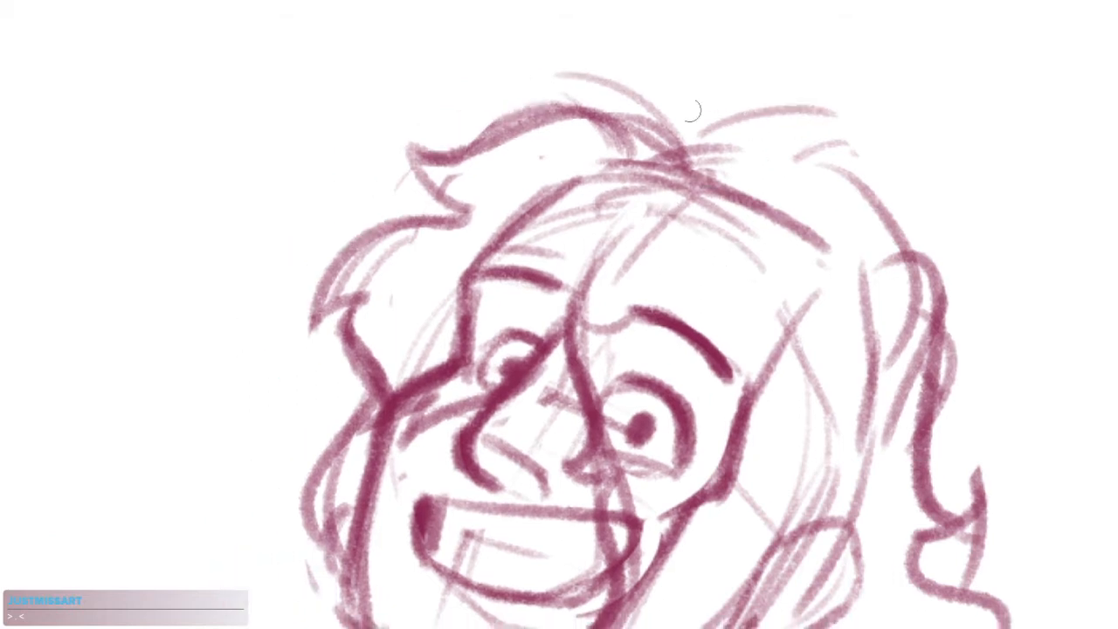
# Draw a stroke over the crown and darken the outer hair contour down the ear side of the head
pyautogui.moveTo(618, 132); pyautogui.dragTo(711, 131)
pyautogui.moveTo(606, 166); pyautogui.dragTo(860, 210)
pyautogui.hotkey('ctrl', 'z')
pyautogui.moveTo(653, 176)
pyautogui.mouseDown()
pyautogui.moveTo(823, 127)
pyautogui.moveTo(874, 216)
pyautogui.mouseUp()
pyautogui.moveTo(852, 299); pyautogui.dragTo(719, 190)
pyautogui.moveTo(716, 75); pyautogui.dragTo(800, 248)
pyautogui.hotkey('ctrl', 'z')
pyautogui.moveTo(686, 55); pyautogui.dragTo(790, 292)
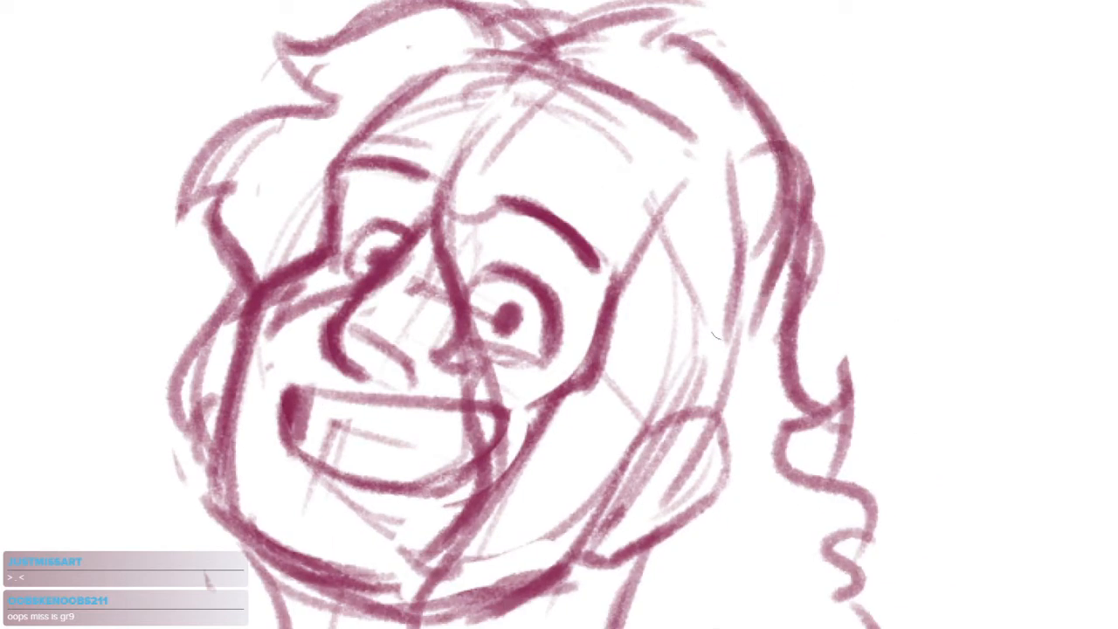
# Erase the overlapping inner lines of the hair lock above the ear
pyautogui.moveTo(789, 168)
pyautogui.mouseDown()
pyautogui.moveTo(781, 229)
pyautogui.moveTo(757, 274)
pyautogui.mouseUp()
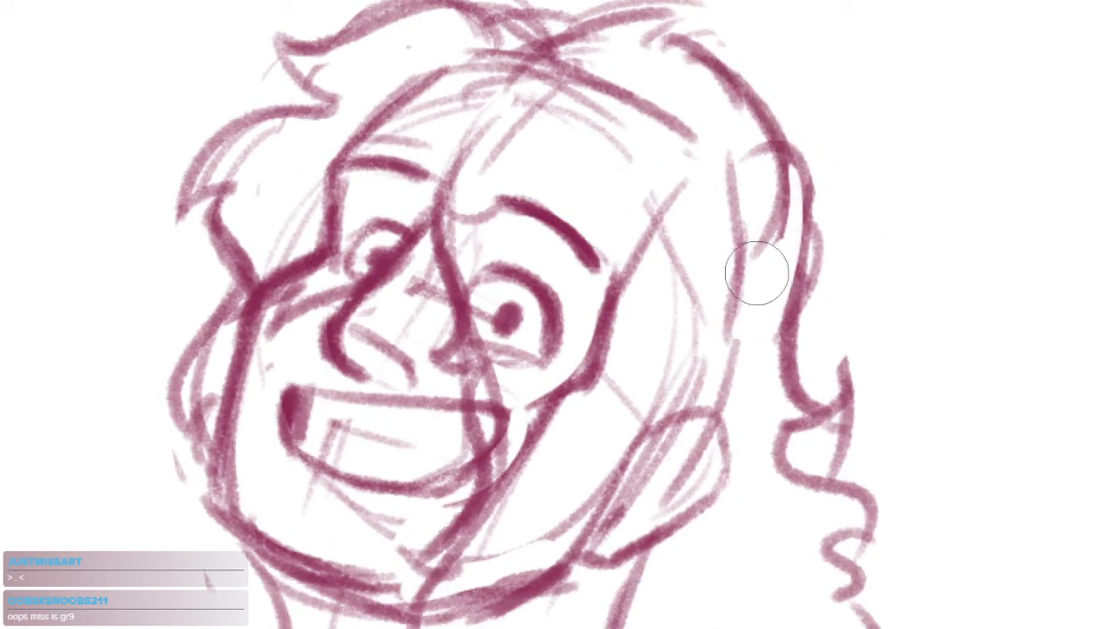
pyautogui.moveTo(725, 232); pyautogui.dragTo(794, 182)
pyautogui.moveTo(793, 171)
pyautogui.mouseDown()
pyautogui.moveTo(806, 290)
pyautogui.moveTo(773, 323)
pyautogui.mouseUp()
pyautogui.scroll(1, 760, 148)
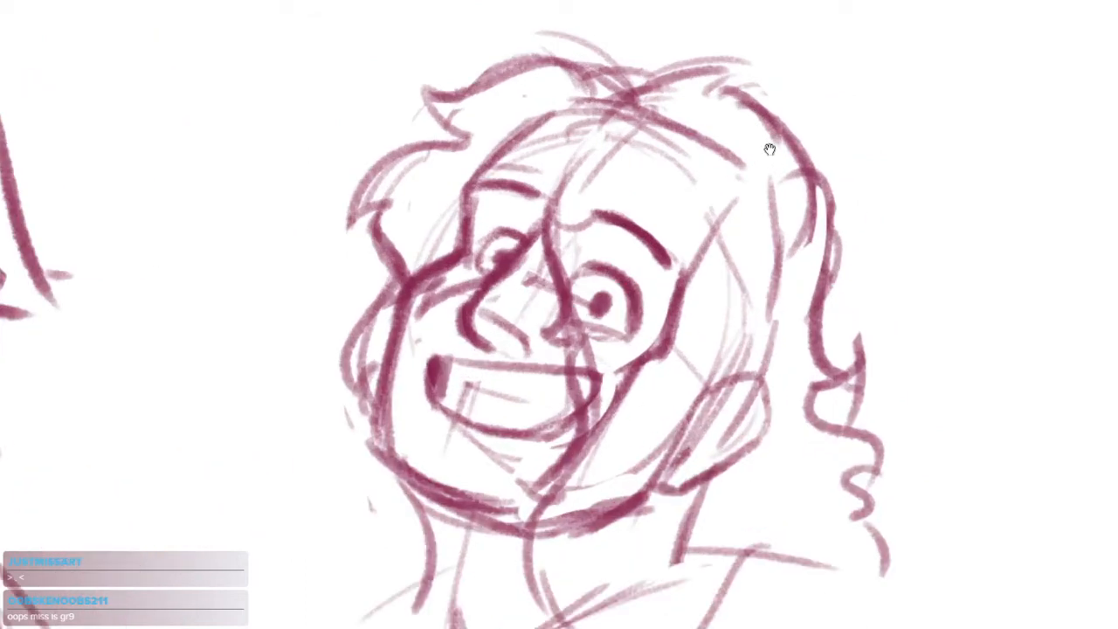
# Lasso the long wavy hair on the ear side, transform it closer to the face and deselect it
pyautogui.moveTo(917, 492)
pyautogui.mouseDown()
pyautogui.moveTo(805, 355)
pyautogui.moveTo(807, 27)
pyautogui.moveTo(917, 493)
pyautogui.moveTo(923, 414)
pyautogui.mouseUp()
pyautogui.hotkey('ctrl', 't')
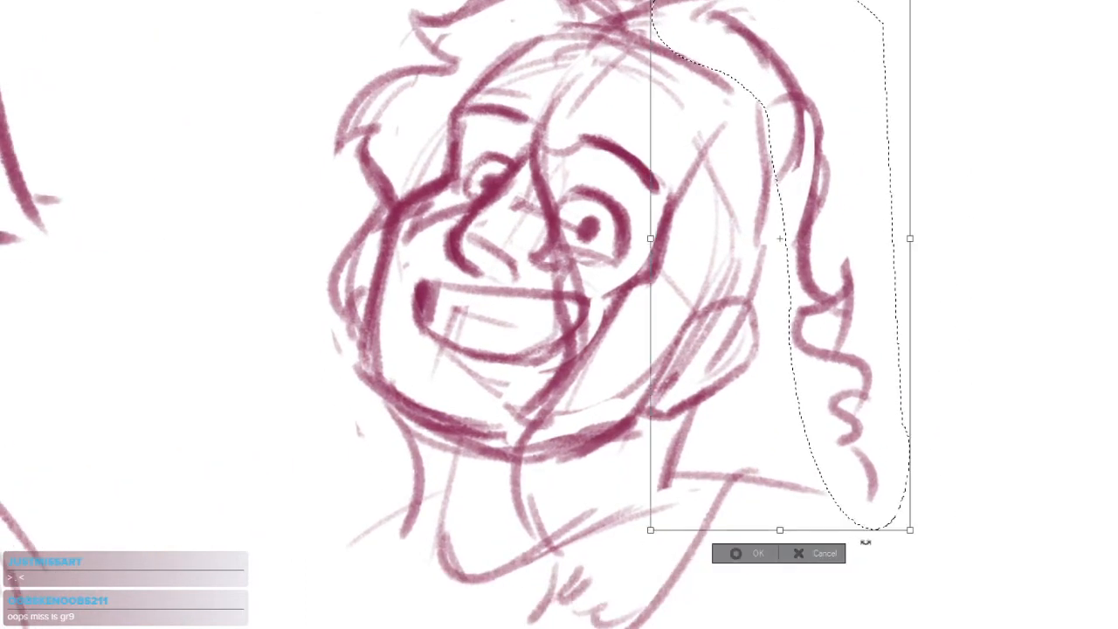
pyautogui.moveTo(780, 530); pyautogui.dragTo(757, 539)
pyautogui.press('Return')
pyautogui.hotkey('ctrl', 'd')
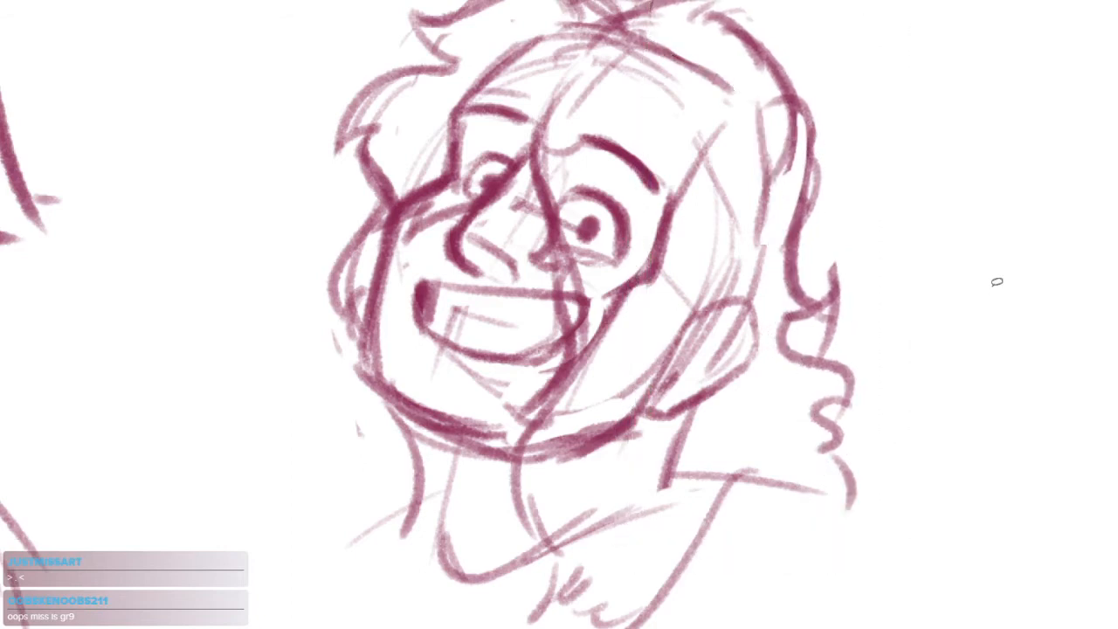
# Erase the eyes, eyebrows and forehead guide lines beneath the parted fringe
pyautogui.moveTo(648, 305); pyautogui.dragTo(715, 394)
pyautogui.press('e')
pyautogui.moveTo(612, 124)
pyautogui.mouseDown()
pyautogui.moveTo(621, 121)
pyautogui.moveTo(611, 193)
pyautogui.moveTo(553, 249)
pyautogui.moveTo(537, 218)
pyautogui.mouseUp()
pyautogui.moveTo(667, 178)
pyautogui.mouseDown()
pyautogui.moveTo(634, 230)
pyautogui.moveTo(661, 370)
pyautogui.moveTo(649, 399)
pyautogui.moveTo(717, 200)
pyautogui.mouseUp()
pyautogui.press('b')
pyautogui.moveTo(584, 408); pyautogui.dragTo(670, 359)
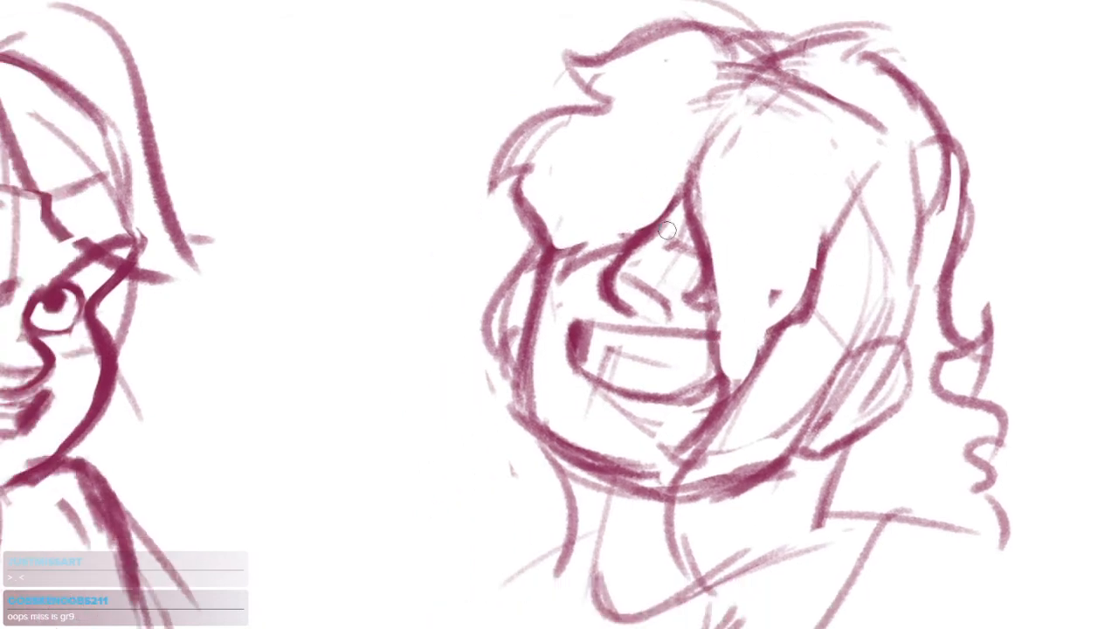
# Draw a strand behind the far cheek and a flicked curl beside the far side of the neck
pyautogui.moveTo(531, 213); pyautogui.dragTo(478, 538)
pyautogui.hotkey('ctrl', 'z')
pyautogui.moveTo(526, 456)
pyautogui.mouseDown()
pyautogui.moveTo(489, 525)
pyautogui.moveTo(461, 520)
pyautogui.mouseUp()
pyautogui.moveTo(463, 515); pyautogui.dragTo(524, 550)
pyautogui.moveTo(697, 229); pyautogui.dragTo(657, 262)
# Trim the stray lines above the far cheek and erase the pointed tuft at the front of the hair
pyautogui.press('e')
pyautogui.moveTo(535, 309); pyautogui.dragTo(584, 273)
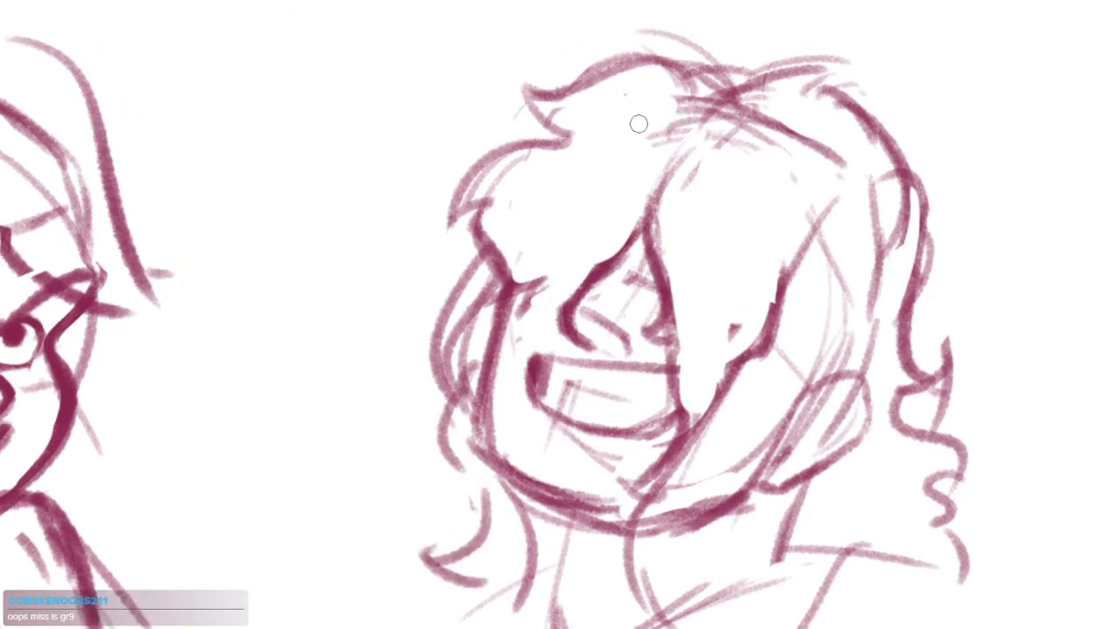
pyautogui.moveTo(694, 100)
pyautogui.mouseDown()
pyautogui.moveTo(559, 131)
pyautogui.moveTo(557, 119)
pyautogui.mouseUp()
pyautogui.hotkey('ctrl', 'z')
pyautogui.press('e')
pyautogui.moveTo(631, 42); pyautogui.dragTo(527, 145)
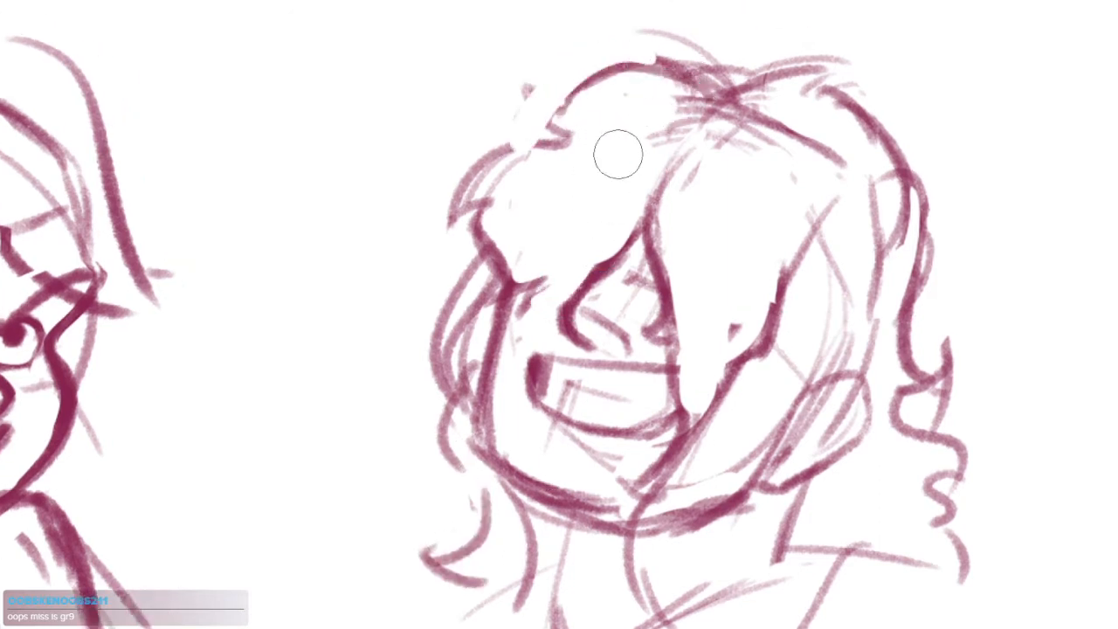
pyautogui.moveTo(618, 155); pyautogui.dragTo(627, 172)
pyautogui.press('b')
pyautogui.moveTo(846, 249); pyautogui.dragTo(762, 177)
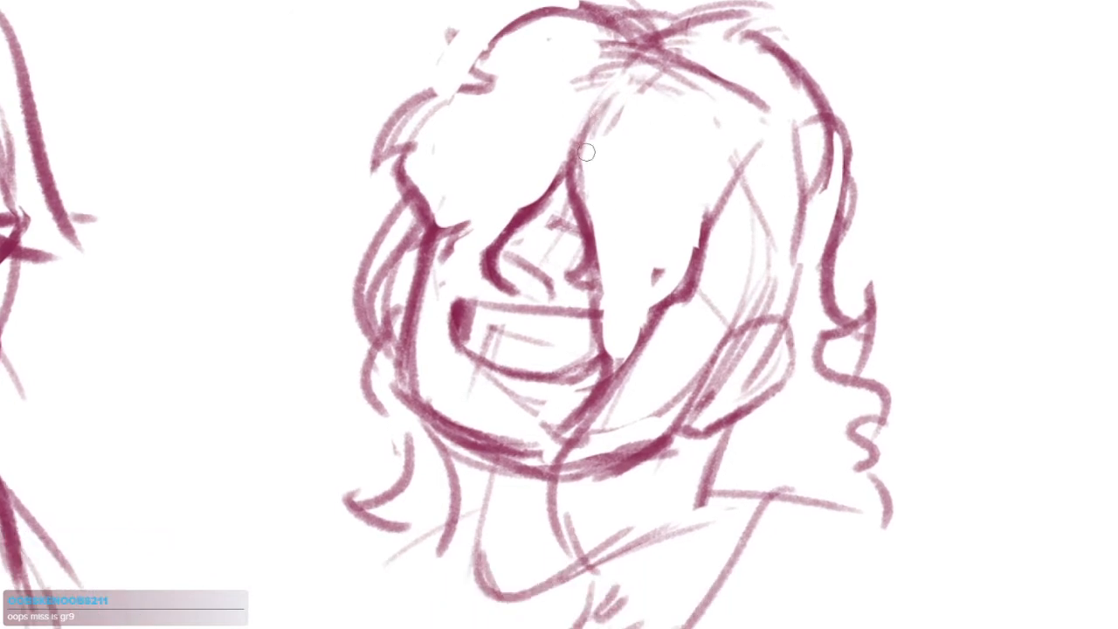
# Erase the doubled outer edge of the far cheek outline down to the jaw
pyautogui.scroll(-3, 673, 231)
pyautogui.scroll(2, 668, 220)
pyautogui.scroll(3, 594, 273)
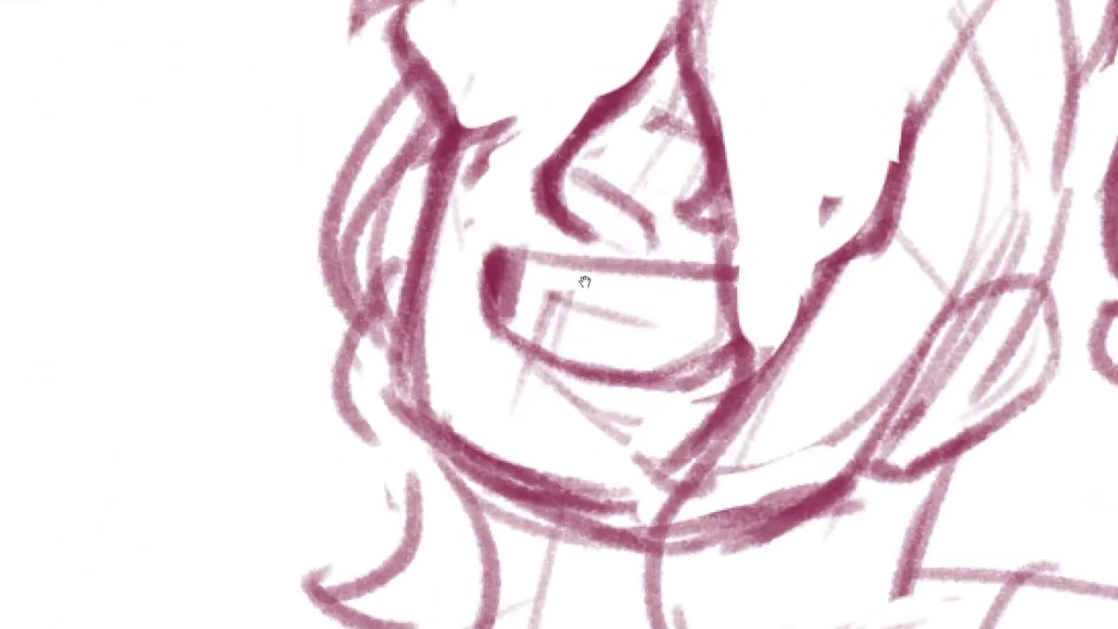
pyautogui.moveTo(452, 142)
pyautogui.mouseDown()
pyautogui.moveTo(433, 443)
pyautogui.moveTo(419, 428)
pyautogui.mouseUp()
pyautogui.hotkey('ctrl', 'z')
pyautogui.press('e')
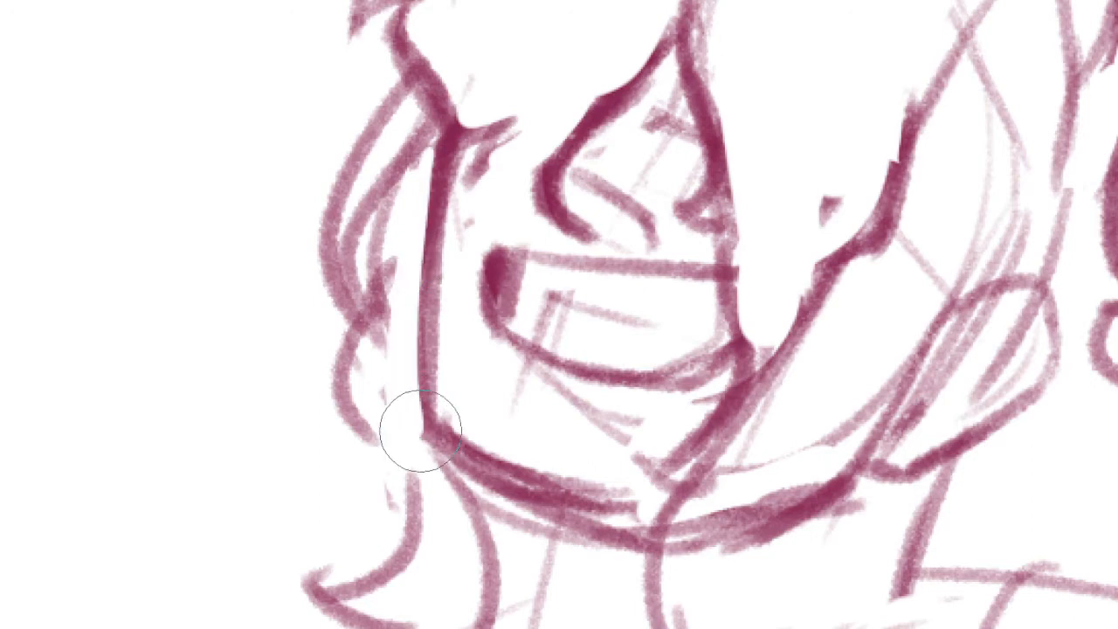
# Lasso the whole grinning bust, flip it horizontally and shift it slightly on the canvas
pyautogui.scroll(-5, 616, 340)
pyautogui.moveTo(909, 341); pyautogui.dragTo(901, 362)
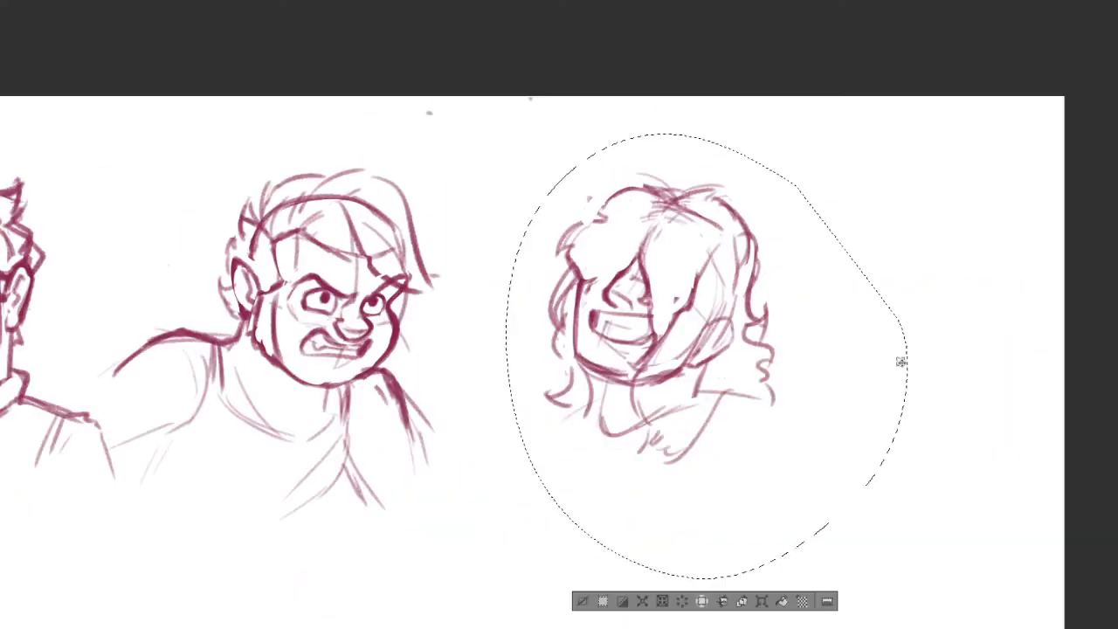
pyautogui.hotkey('ctrl', 't')
pyautogui.moveTo(783, 336); pyautogui.dragTo(698, 362)
pyautogui.press('Return')
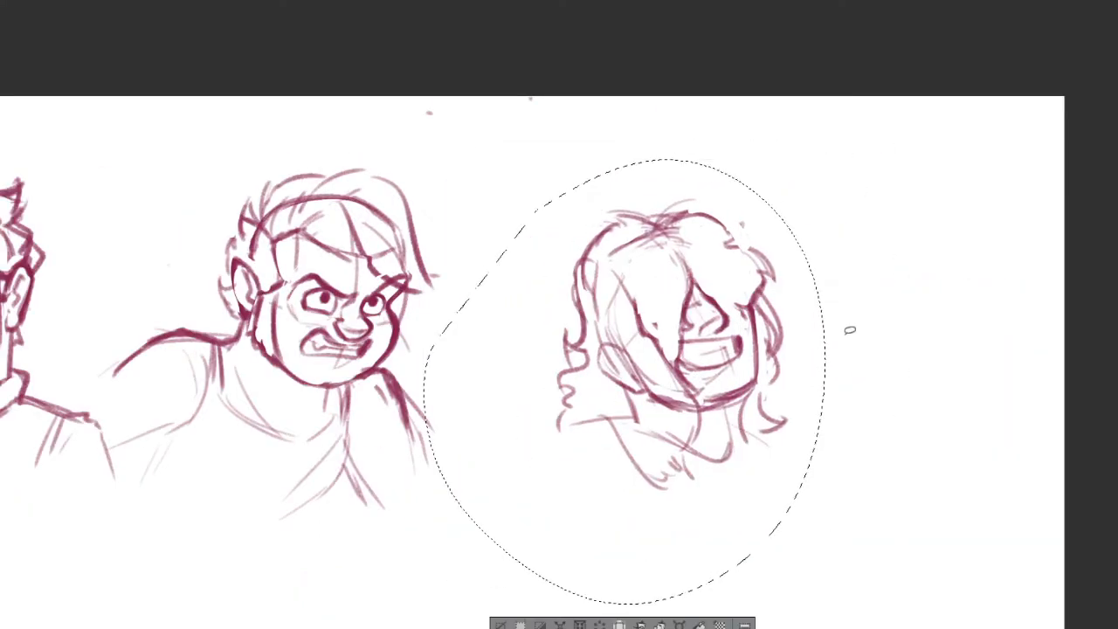
pyautogui.scroll(2, 848, 327)
pyautogui.scroll(2, 606, 231)
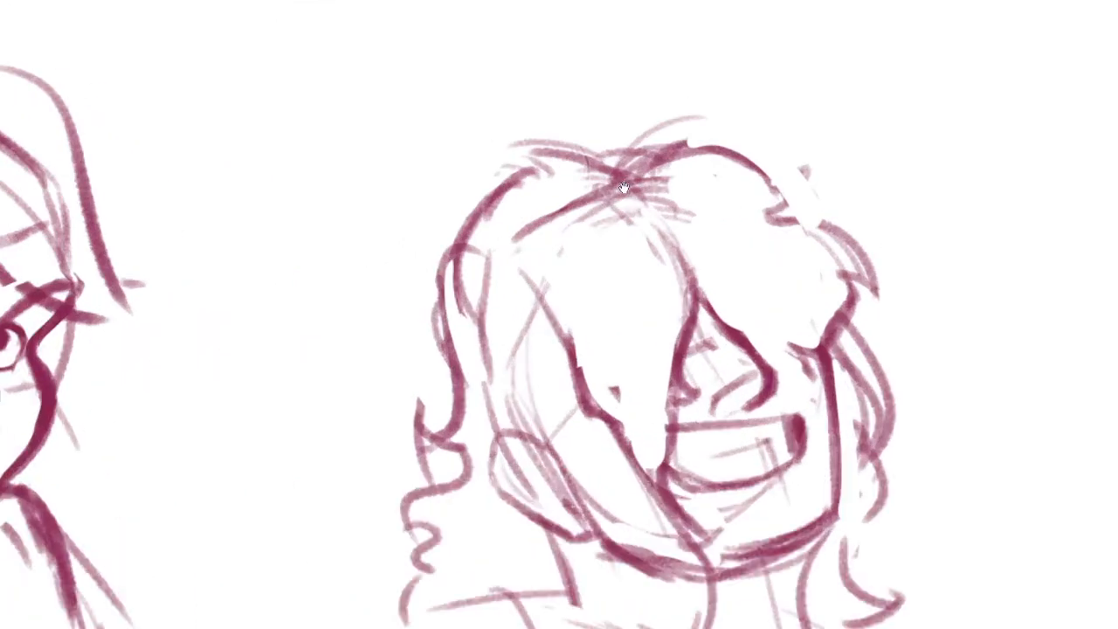
pyautogui.hotkey('ctrl', 'z')
pyautogui.moveTo(553, 138)
pyautogui.mouseDown()
pyautogui.moveTo(650, 171)
pyautogui.moveTo(671, 212)
pyautogui.mouseUp()
pyautogui.moveTo(644, 165)
pyautogui.mouseDown()
pyautogui.moveTo(756, 156)
pyautogui.moveTo(812, 216)
pyautogui.mouseUp()
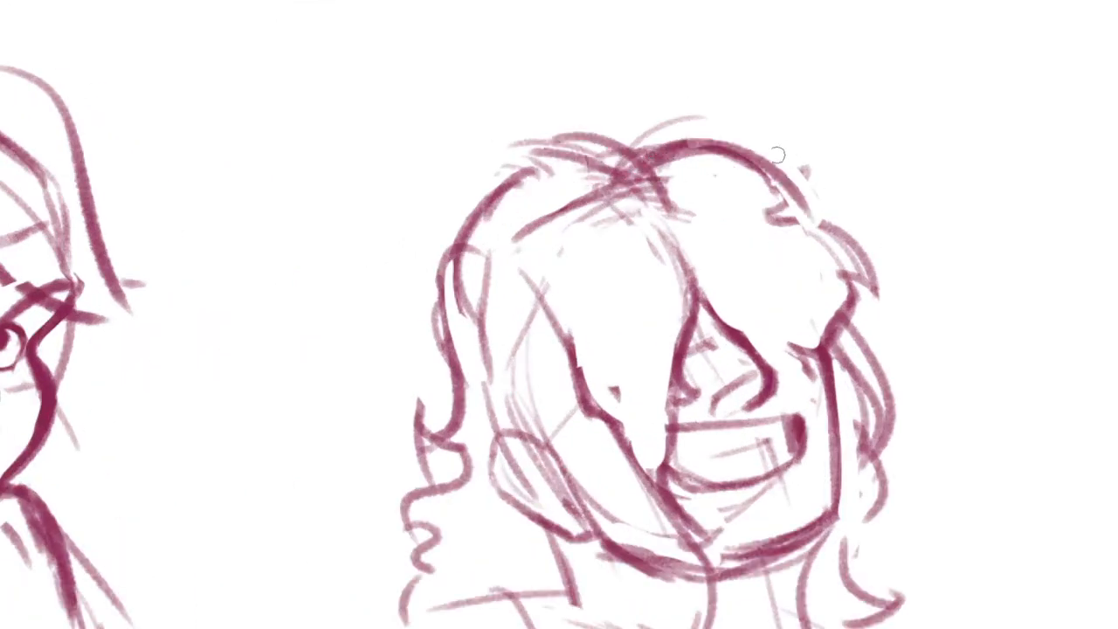
pyautogui.hotkey('ctrl', 'z')
pyautogui.hotkey('ctrl', 'z')
# Erase the top hair outline from the far side of the crown round to the upper ear side
pyautogui.press('e')
pyautogui.moveTo(629, 127); pyautogui.dragTo(730, 166)
pyautogui.moveTo(612, 144)
pyautogui.mouseDown()
pyautogui.moveTo(497, 235)
pyautogui.moveTo(449, 250)
pyautogui.mouseUp()
pyautogui.press('b')
pyautogui.moveTo(514, 168)
pyautogui.mouseDown()
pyautogui.moveTo(642, 163)
pyautogui.moveTo(565, 147)
pyautogui.moveTo(464, 285)
pyautogui.mouseUp()
pyautogui.hotkey('ctrl', 'z')
pyautogui.hotkey('ctrl', 'z')
pyautogui.moveTo(664, 196)
pyautogui.mouseDown()
pyautogui.moveTo(576, 166)
pyautogui.moveTo(521, 127)
pyautogui.mouseUp()
pyautogui.moveTo(523, 175); pyautogui.dragTo(441, 292)
pyautogui.hotkey('ctrl', 'z')
pyautogui.hotkey('ctrl', 'z')
pyautogui.hotkey('ctrl', 'z')
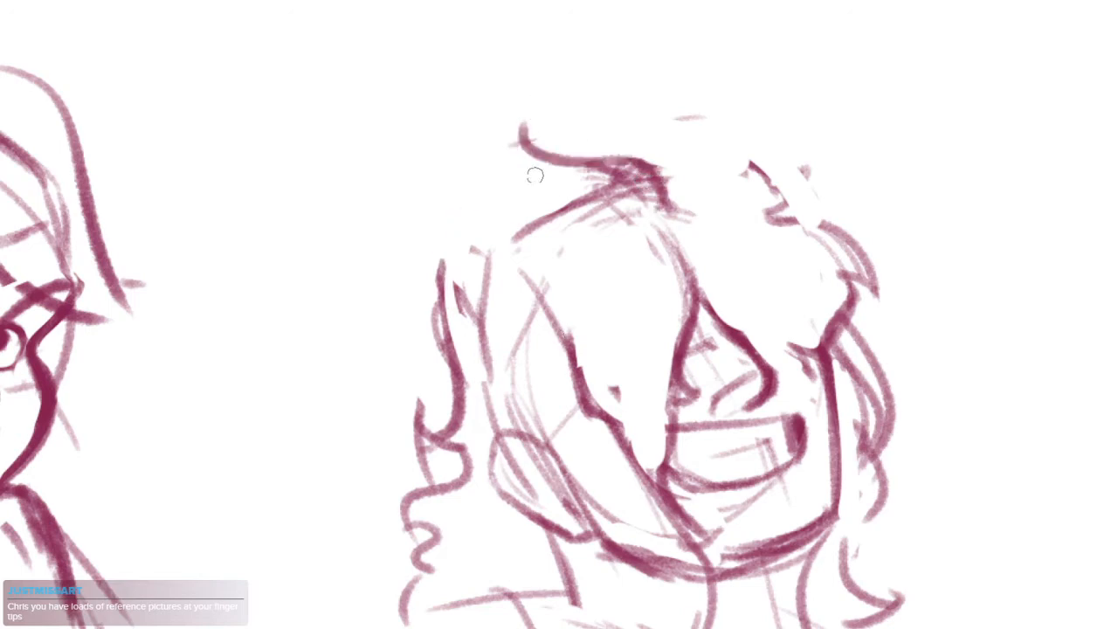
pyautogui.moveTo(513, 156)
pyautogui.mouseDown()
pyautogui.moveTo(600, 127)
pyautogui.moveTo(659, 136)
pyautogui.mouseUp()
pyautogui.hotkey('ctrl', 'z')
# Sketch rounded hair arcs from the parting over the ear side of the skull and down towards the ear
pyautogui.moveTo(648, 175); pyautogui.dragTo(604, 160)
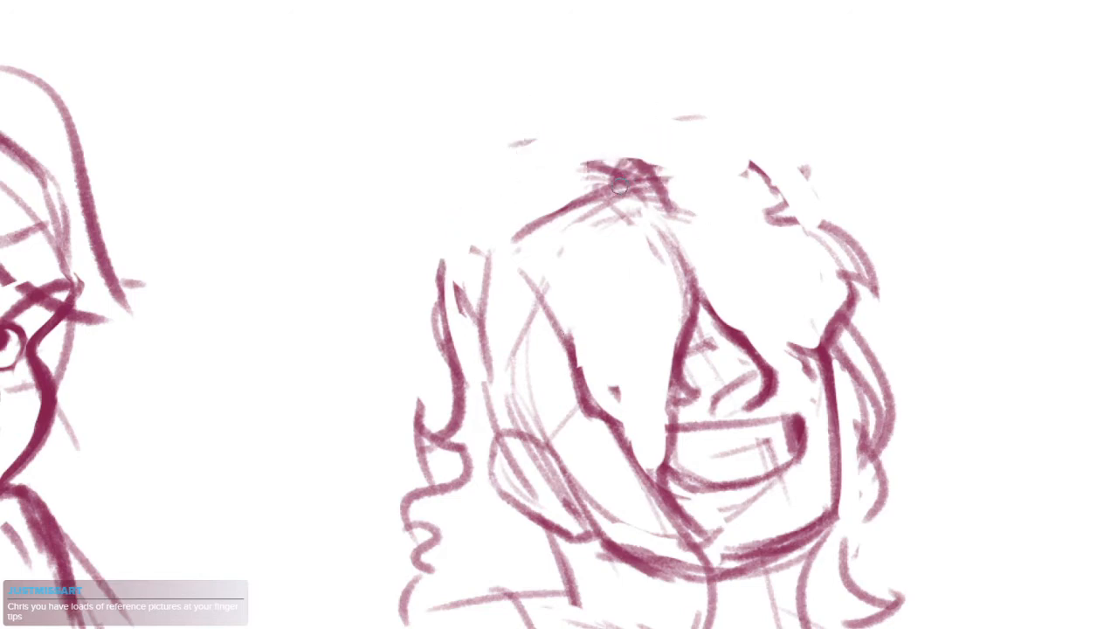
pyautogui.moveTo(676, 241); pyautogui.dragTo(509, 212)
pyautogui.moveTo(611, 156); pyautogui.dragTo(467, 264)
pyautogui.moveTo(522, 209); pyautogui.dragTo(467, 360)
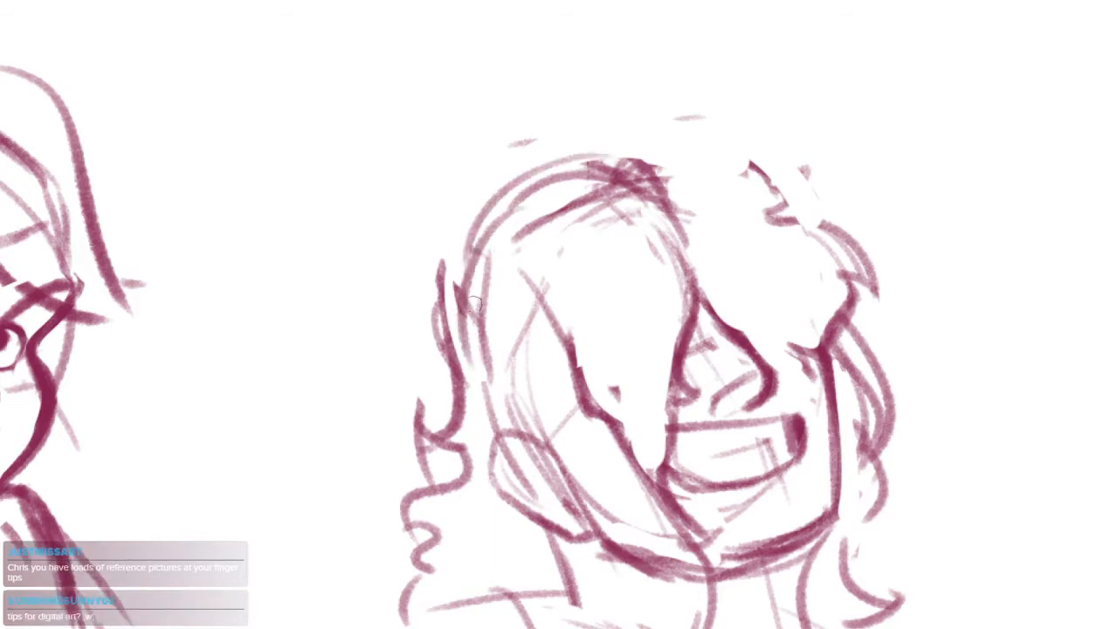
pyautogui.moveTo(476, 306); pyautogui.dragTo(487, 443)
# Erase the upper part of the outer wavy lock and sweep a bolder contour from the parting into a flicked tip
pyautogui.press('e')
pyautogui.moveTo(440, 270); pyautogui.dragTo(424, 335)
pyautogui.moveTo(631, 158)
pyautogui.mouseDown()
pyautogui.moveTo(425, 259)
pyautogui.moveTo(451, 328)
pyautogui.mouseUp()
# Clear the scribbled lines at the parting and draw looping tufts on the crown with a contour down the far side
pyautogui.moveTo(604, 135); pyautogui.dragTo(687, 109)
pyautogui.hotkey('ctrl', 'z')
pyautogui.moveTo(640, 158); pyautogui.dragTo(744, 131)
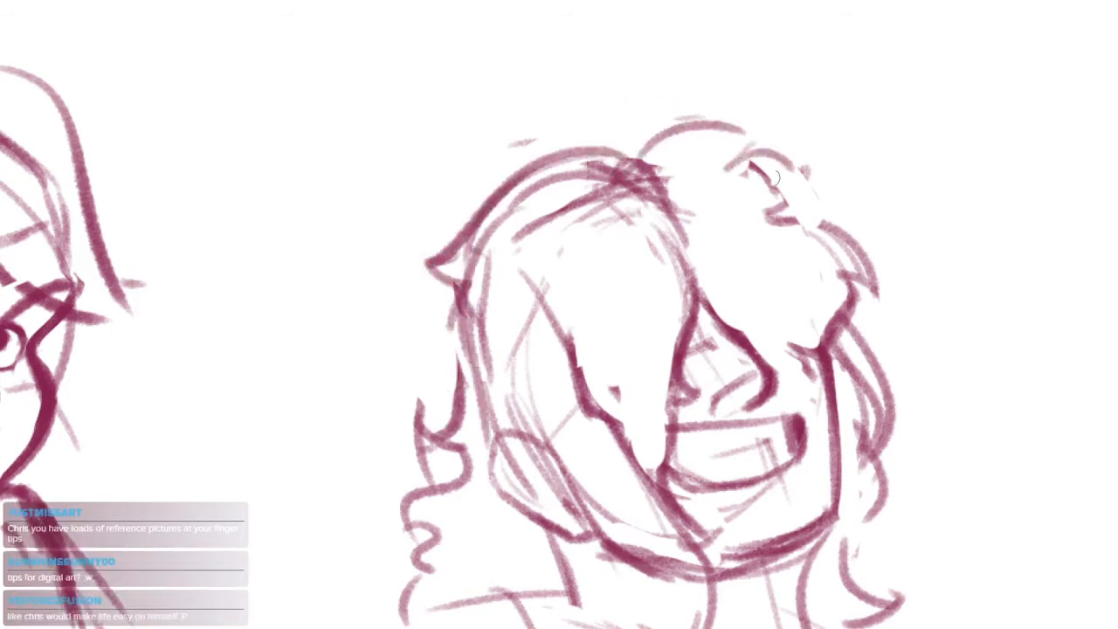
pyautogui.hotkey('ctrl', 'z')
pyautogui.moveTo(646, 180)
pyautogui.mouseDown()
pyautogui.moveTo(667, 270)
pyautogui.moveTo(563, 197)
pyautogui.moveTo(533, 192)
pyautogui.mouseUp()
pyautogui.moveTo(630, 135)
pyautogui.mouseDown()
pyautogui.moveTo(609, 141)
pyautogui.moveTo(602, 114)
pyautogui.moveTo(681, 92)
pyautogui.moveTo(737, 110)
pyautogui.moveTo(713, 146)
pyautogui.moveTo(773, 196)
pyautogui.moveTo(793, 138)
pyautogui.mouseUp()
pyautogui.moveTo(713, 127)
pyautogui.mouseDown()
pyautogui.moveTo(765, 180)
pyautogui.moveTo(813, 274)
pyautogui.mouseUp()
pyautogui.moveTo(708, 345)
pyautogui.mouseDown()
pyautogui.moveTo(702, 285)
pyautogui.moveTo(723, 322)
pyautogui.mouseUp()
pyautogui.hotkey('ctrl', 'z')
pyautogui.moveTo(725, 395); pyautogui.dragTo(723, 371)
# Erase the doubled hair outline beneath the flicked tip and link the tip to the lower curls with a wavy lock
pyautogui.press('e')
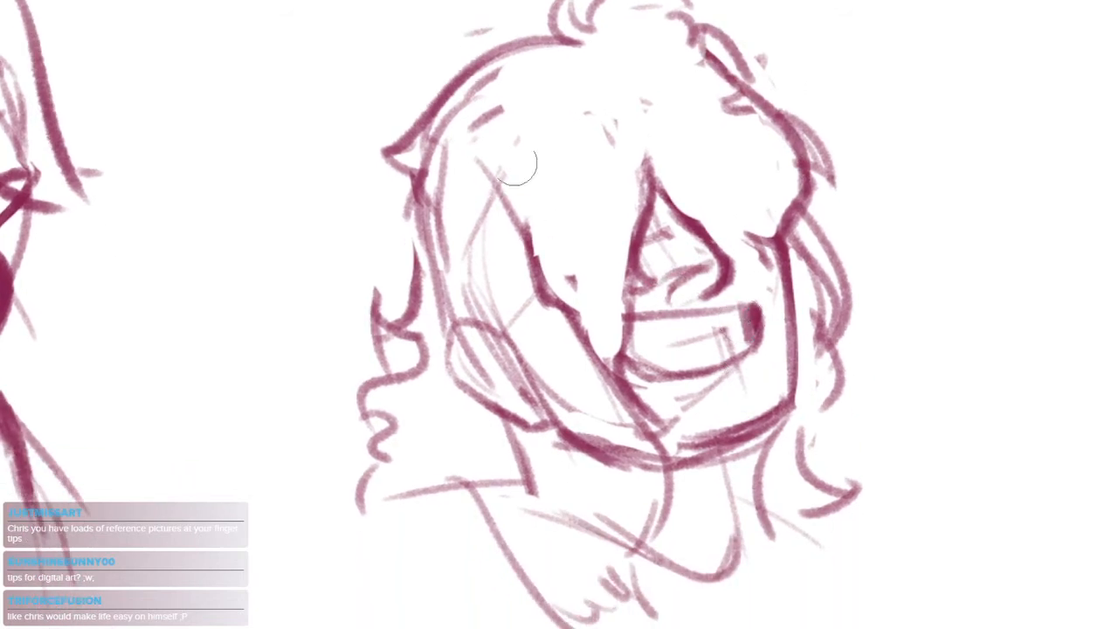
pyautogui.moveTo(439, 174)
pyautogui.mouseDown()
pyautogui.moveTo(440, 146)
pyautogui.moveTo(399, 241)
pyautogui.mouseUp()
pyautogui.press('b')
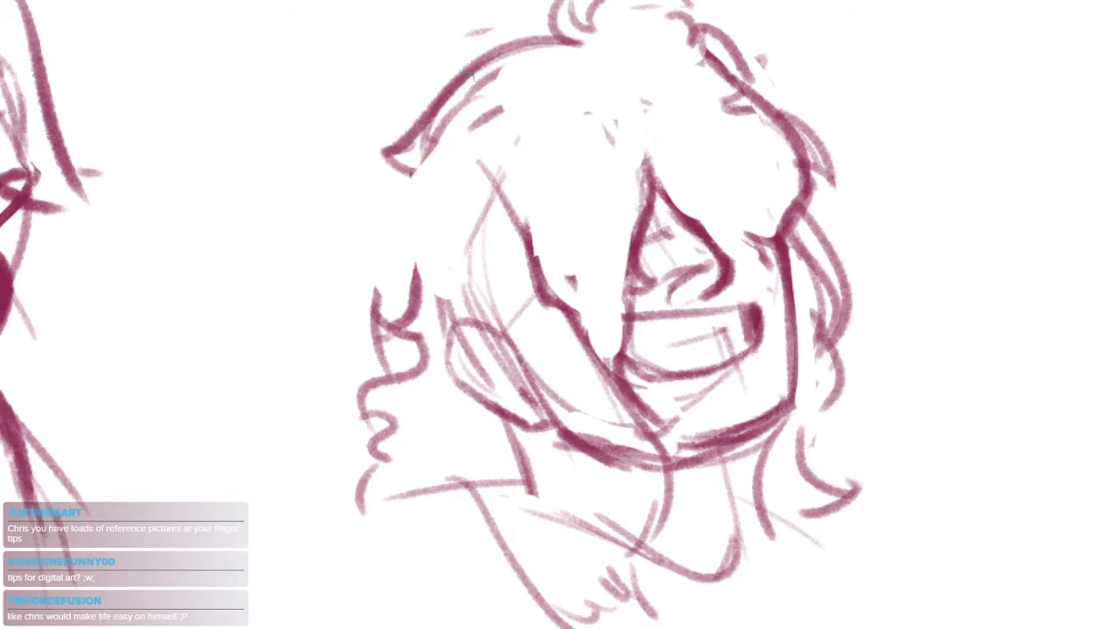
pyautogui.moveTo(472, 77)
pyautogui.mouseDown()
pyautogui.moveTo(410, 166)
pyautogui.moveTo(393, 272)
pyautogui.mouseUp()
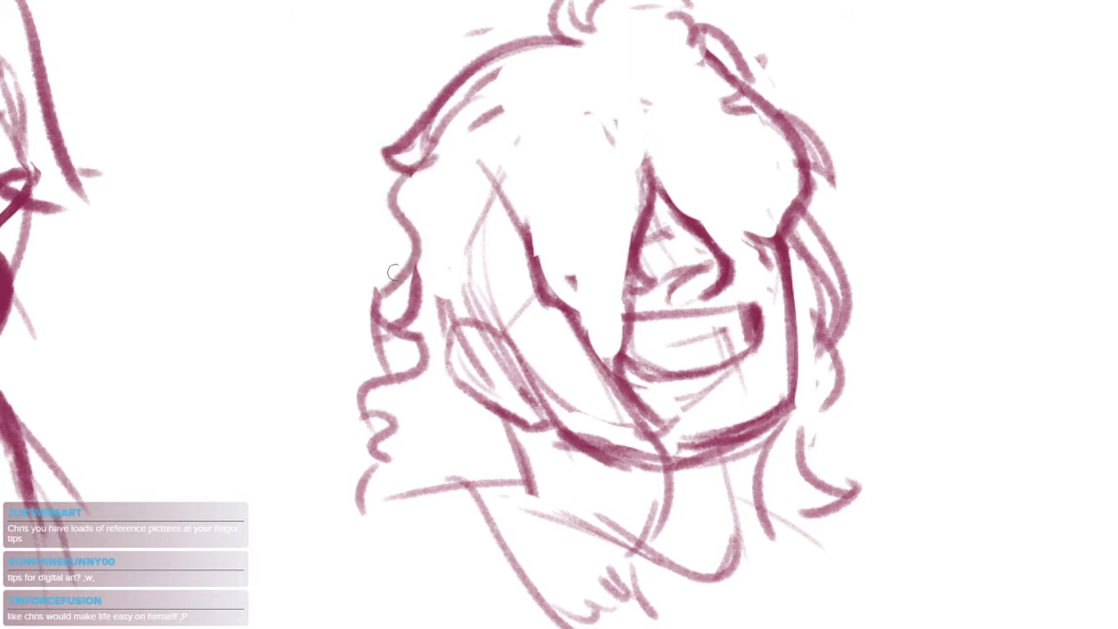
pyautogui.moveTo(736, 327); pyautogui.dragTo(695, 391)
pyautogui.moveTo(778, 315); pyautogui.dragTo(763, 174)
pyautogui.moveTo(719, 245); pyautogui.dragTo(764, 147)
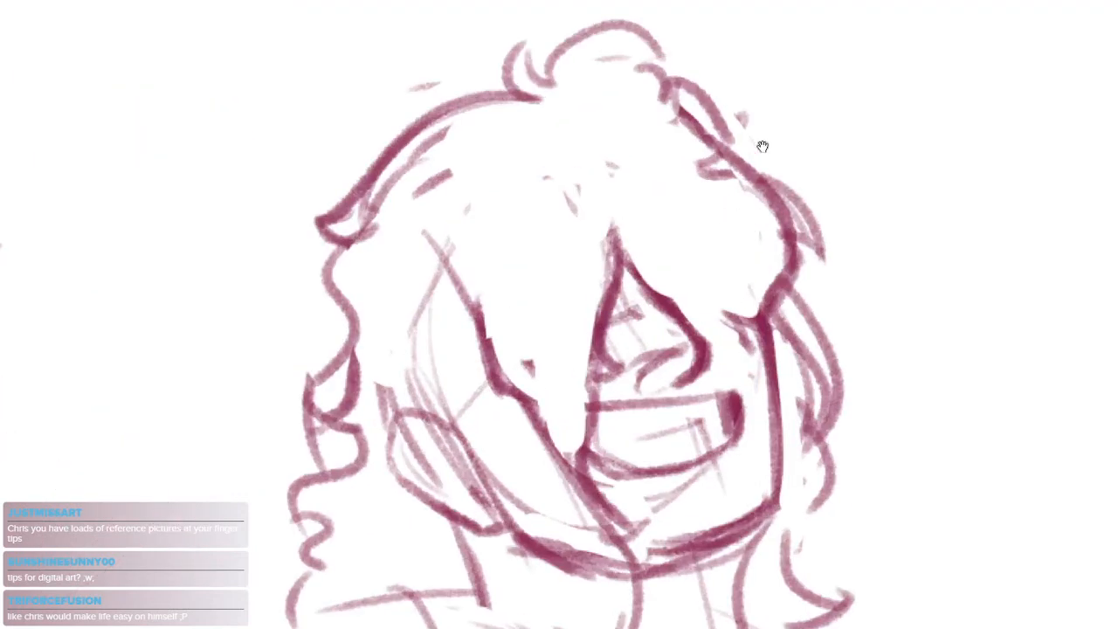
# Erase the crown tufts and the upper hair contours on both sides of the head
pyautogui.press('e')
pyautogui.moveTo(689, 94)
pyautogui.mouseDown()
pyautogui.moveTo(810, 283)
pyautogui.moveTo(778, 235)
pyautogui.moveTo(345, 218)
pyautogui.moveTo(305, 174)
pyautogui.moveTo(423, 87)
pyautogui.mouseUp()
pyautogui.moveTo(703, 283); pyautogui.dragTo(731, 212)
# Draw two smooth arcs meeting at the parting, one over each side of the head
pyautogui.press('b')
pyautogui.moveTo(358, 181); pyautogui.dragTo(653, 84)
pyautogui.hotkey('ctrl', 'z')
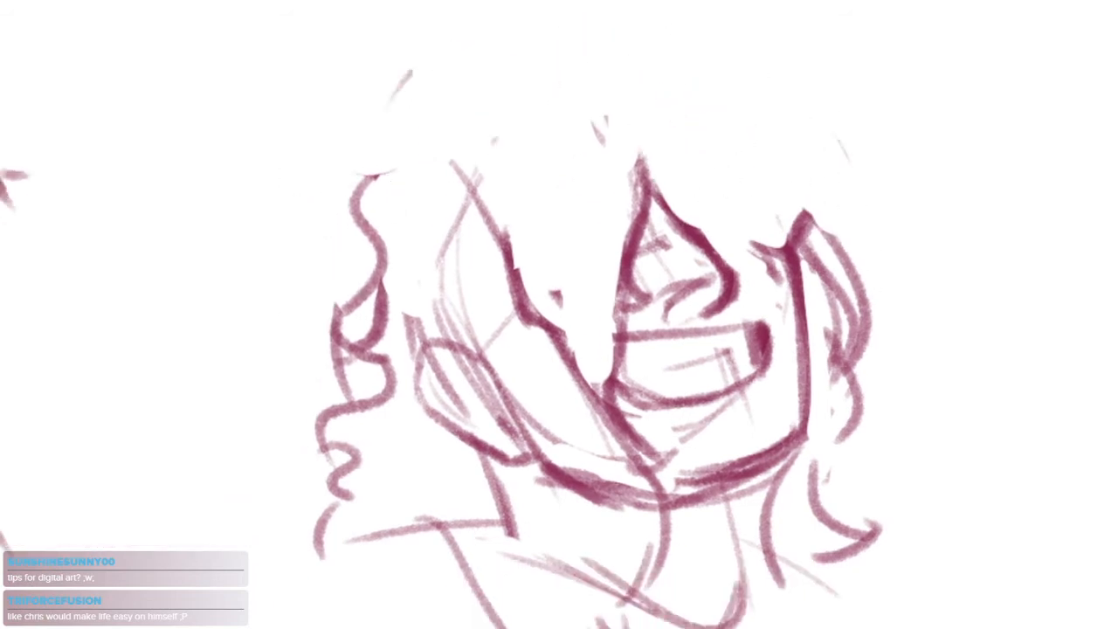
pyautogui.moveTo(389, 105); pyautogui.dragTo(607, 62)
pyautogui.moveTo(609, 47)
pyautogui.mouseDown()
pyautogui.moveTo(738, 31)
pyautogui.moveTo(864, 190)
pyautogui.mouseUp()
pyautogui.hotkey('ctrl', 'z')
pyautogui.moveTo(568, 16); pyautogui.dragTo(834, 193)
pyautogui.hotkey('ctrl', 'z')
pyautogui.moveTo(585, 42)
pyautogui.mouseDown()
pyautogui.moveTo(718, 79)
pyautogui.moveTo(808, 216)
pyautogui.moveTo(795, 166)
pyautogui.mouseUp()
pyautogui.hotkey('ctrl', 'z')
pyautogui.moveTo(654, 228); pyautogui.dragTo(706, 232)
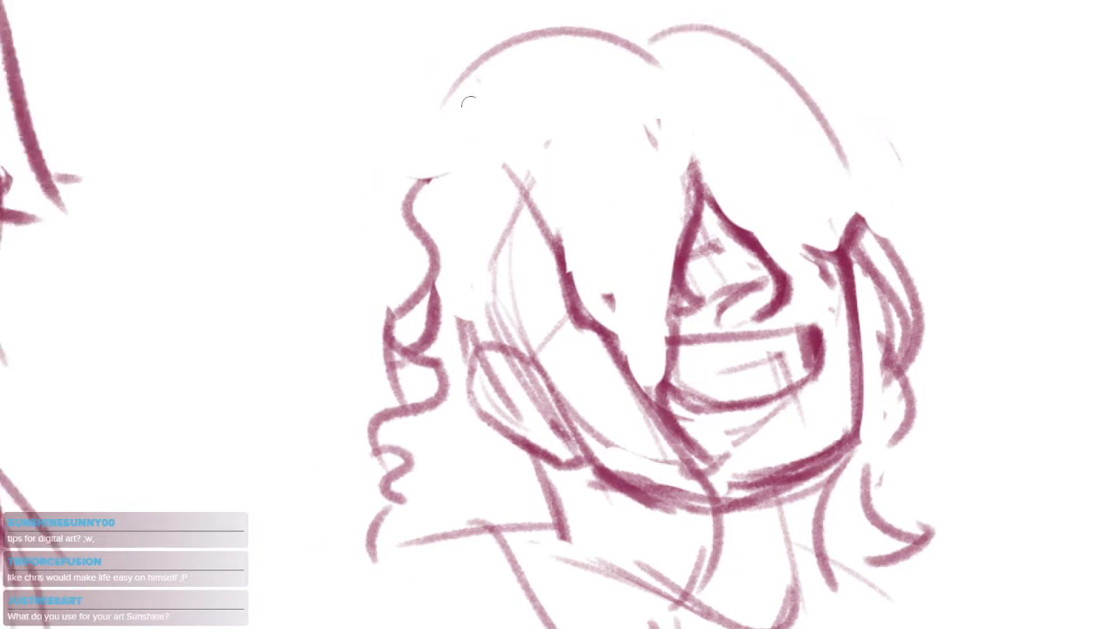
# Erase the wavy lock beside the ear and try a light curved stroke in its place, then undo it
pyautogui.press('e')
pyautogui.moveTo(428, 229); pyautogui.dragTo(456, 367)
pyautogui.press('b')
pyautogui.moveTo(498, 101); pyautogui.dragTo(379, 247)
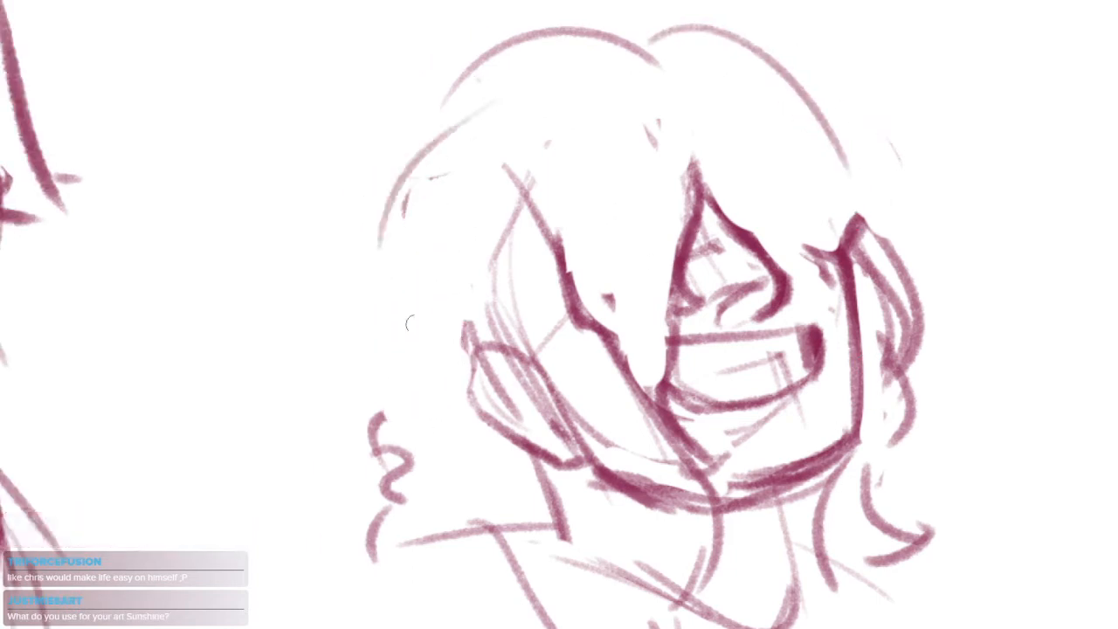
pyautogui.hotkey('ctrl', 'z')
# Draw a pointed flick at the end of the ear-side arc and a long S-shaped lock falling beside the ear
pyautogui.moveTo(498, 59); pyautogui.dragTo(426, 109)
pyautogui.hotkey('ctrl', 'z')
pyautogui.moveTo(645, 63)
pyautogui.mouseDown()
pyautogui.moveTo(650, 105)
pyautogui.moveTo(455, 103)
pyautogui.moveTo(477, 146)
pyautogui.moveTo(477, 193)
pyautogui.moveTo(385, 333)
pyautogui.mouseUp()
pyautogui.hotkey('ctrl', 'z')
pyautogui.moveTo(506, 164); pyautogui.dragTo(409, 378)
pyautogui.moveTo(564, 397); pyautogui.dragTo(515, 316)
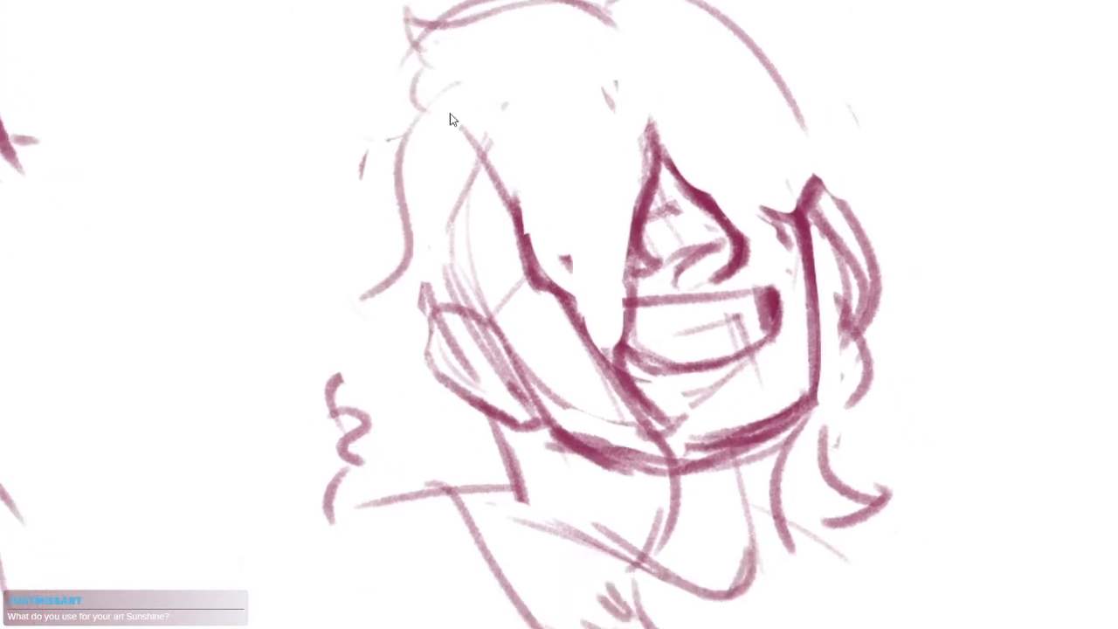
# Replace the S-shaped lock with a wider ear-side contour and short curled locks, and add a rounded hair bulge on the far side
pyautogui.hotkey('ctrl', 'z')
pyautogui.moveTo(432, 103); pyautogui.dragTo(409, 318)
pyautogui.moveTo(389, 355); pyautogui.dragTo(332, 363)
pyautogui.moveTo(347, 341)
pyautogui.mouseDown()
pyautogui.moveTo(390, 399)
pyautogui.moveTo(359, 470)
pyautogui.mouseUp()
pyautogui.moveTo(481, 508); pyautogui.dragTo(316, 544)
pyautogui.moveTo(549, 64); pyautogui.dragTo(690, 187)
pyautogui.hotkey('ctrl', 'z')
pyautogui.moveTo(636, 141); pyautogui.dragTo(687, 245)
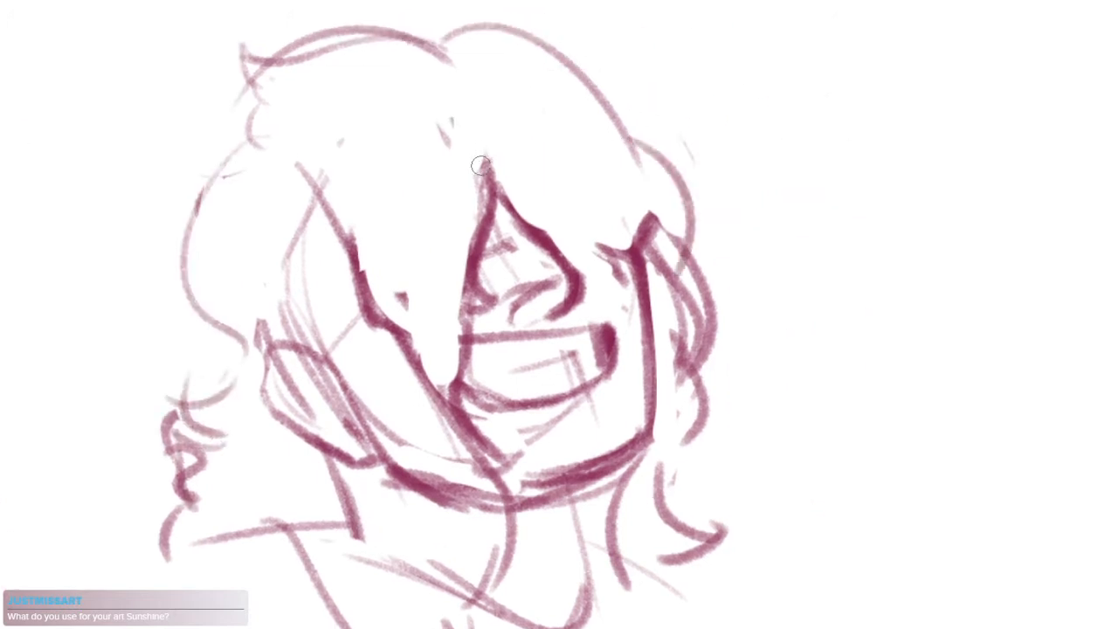
# Try curved strokes from the nose down across the cheek to the jaw, undoing the trials
pyautogui.moveTo(497, 179)
pyautogui.mouseDown()
pyautogui.moveTo(495, 299)
pyautogui.moveTo(397, 269)
pyautogui.mouseUp()
pyautogui.moveTo(414, 306); pyautogui.dragTo(431, 339)
pyautogui.hotkey('ctrl', 'z')
pyautogui.hotkey('ctrl', 'z')
pyautogui.moveTo(491, 205)
pyautogui.mouseDown()
pyautogui.moveTo(435, 305)
pyautogui.moveTo(427, 402)
pyautogui.mouseUp()
pyautogui.hotkey('ctrl', 'z')
pyautogui.moveTo(474, 313); pyautogui.dragTo(408, 495)
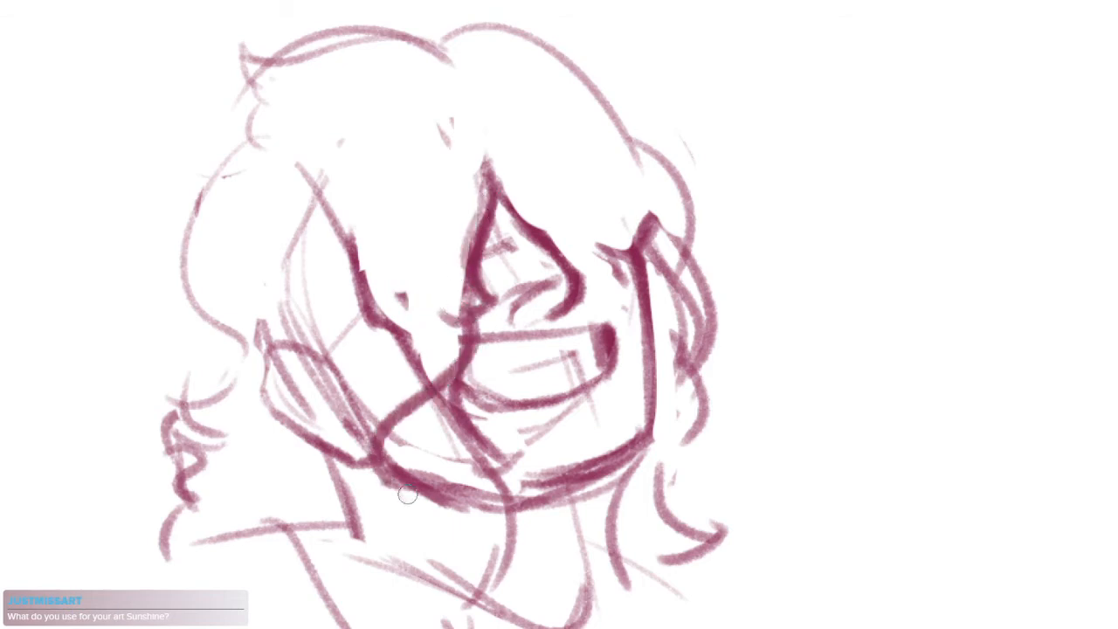
pyautogui.moveTo(517, 446)
pyautogui.mouseDown()
pyautogui.moveTo(546, 409)
pyautogui.moveTo(566, 349)
pyautogui.mouseUp()
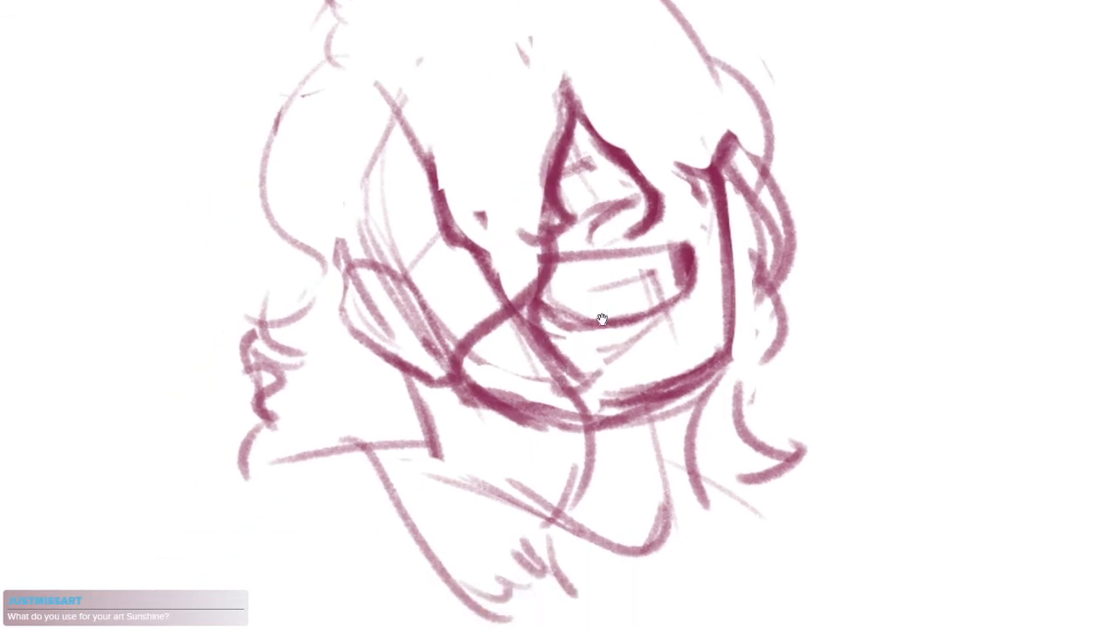
pyautogui.hotkey('ctrl', 'z')
# Erase the fringe tip crossing the cheek and chin, and draw a curved stroke from the mouth corner to the chin
pyautogui.press('e')
pyautogui.moveTo(550, 277)
pyautogui.mouseDown()
pyautogui.moveTo(481, 360)
pyautogui.moveTo(509, 308)
pyautogui.moveTo(583, 433)
pyautogui.mouseUp()
pyautogui.press('b')
pyautogui.hotkey('ctrl', 'z')
pyautogui.moveTo(530, 325)
pyautogui.mouseDown()
pyautogui.moveTo(532, 389)
pyautogui.moveTo(598, 426)
pyautogui.mouseUp()
pyautogui.press('e')
pyautogui.moveTo(560, 349); pyautogui.dragTo(587, 375)
pyautogui.press('b')
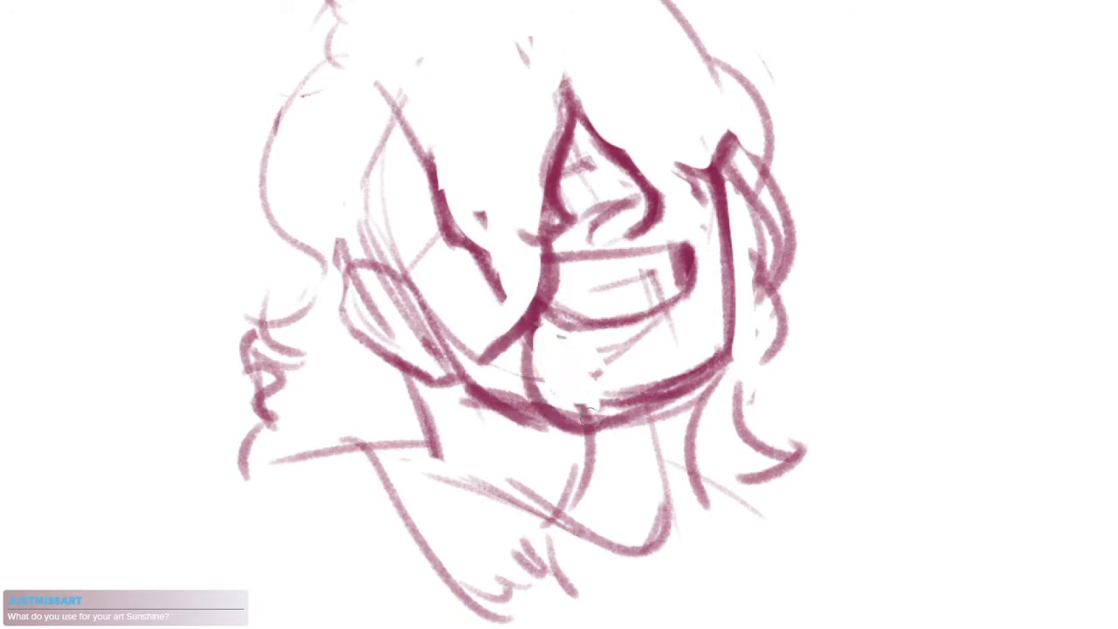
# Draw a wavy strand from the chin down to the chest and short curves at the ear-side shoulder
pyautogui.moveTo(603, 426)
pyautogui.mouseDown()
pyautogui.moveTo(528, 451)
pyautogui.moveTo(563, 483)
pyautogui.mouseUp()
pyautogui.moveTo(571, 468); pyautogui.dragTo(515, 574)
pyautogui.moveTo(569, 548); pyautogui.dragTo(566, 464)
pyautogui.hotkey('ctrl', 'z')
pyautogui.moveTo(569, 374); pyautogui.dragTo(553, 503)
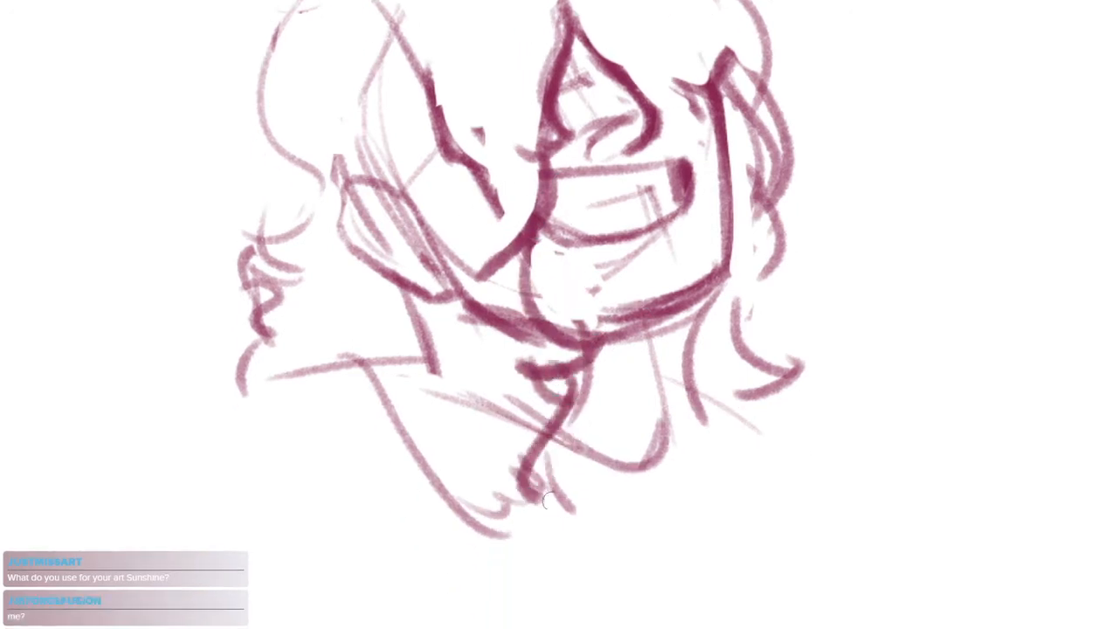
pyautogui.moveTo(551, 458); pyautogui.dragTo(447, 474)
pyautogui.moveTo(500, 531)
pyautogui.mouseDown()
pyautogui.moveTo(428, 494)
pyautogui.moveTo(381, 358)
pyautogui.mouseUp()
pyautogui.moveTo(364, 401); pyautogui.dragTo(347, 354)
# Draw a second arc inside the far-side hair contour, running from the parting down to the temple
pyautogui.moveTo(704, 179); pyautogui.dragTo(693, 317)
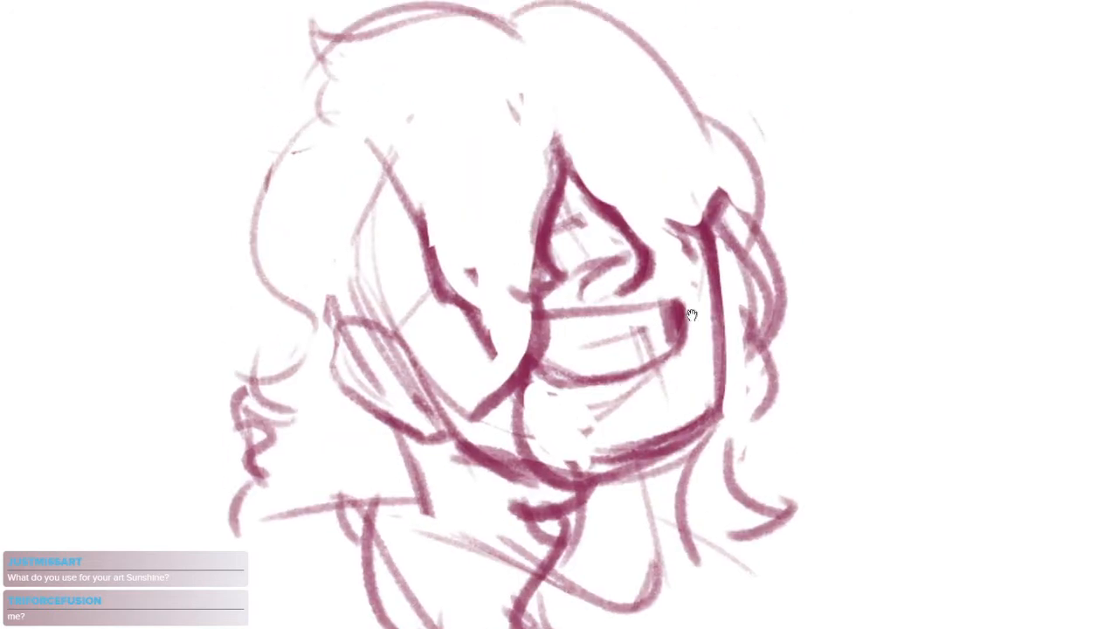
pyautogui.moveTo(732, 202)
pyautogui.mouseDown()
pyautogui.moveTo(688, 204)
pyautogui.moveTo(736, 248)
pyautogui.mouseUp()
pyautogui.moveTo(502, 68)
pyautogui.mouseDown()
pyautogui.moveTo(633, 116)
pyautogui.moveTo(716, 264)
pyautogui.mouseUp()
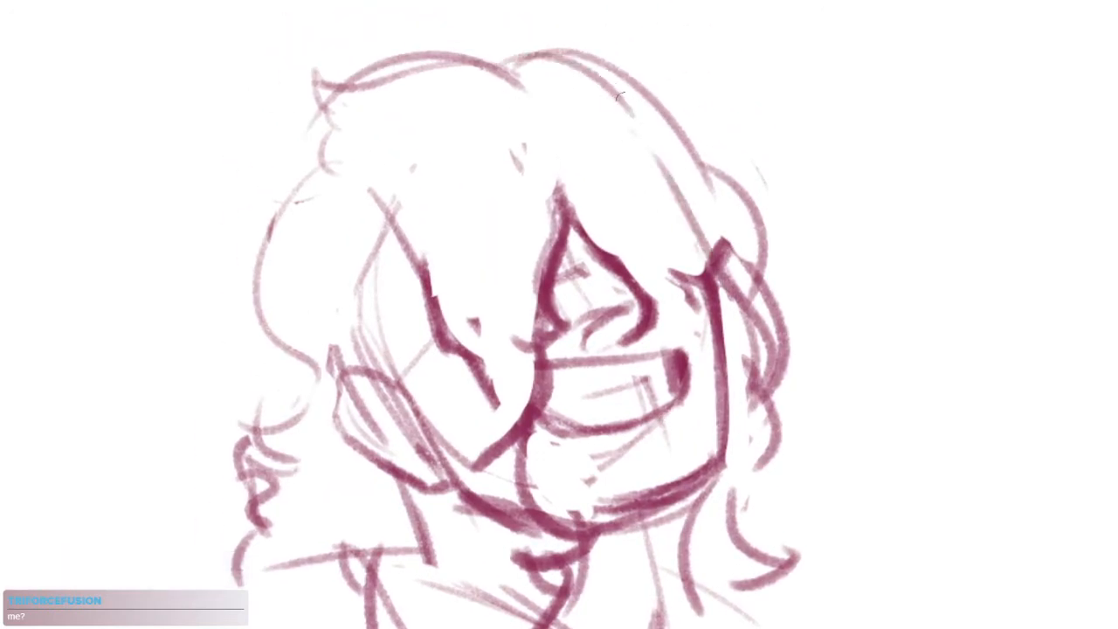
pyautogui.moveTo(622, 99); pyautogui.dragTo(739, 336)
# Draw heavier outer bulges with a pointed flick on the far-side hair, and erase the lines inside them
pyautogui.moveTo(626, 79); pyautogui.dragTo(699, 218)
pyautogui.moveTo(709, 174)
pyautogui.mouseDown()
pyautogui.moveTo(747, 329)
pyautogui.moveTo(745, 393)
pyautogui.moveTo(762, 248)
pyautogui.moveTo(745, 374)
pyautogui.mouseUp()
pyautogui.hotkey('ctrl', 'z')
pyautogui.hotkey('ctrl', 'z')
pyautogui.moveTo(704, 180); pyautogui.dragTo(811, 311)
pyautogui.moveTo(810, 311)
pyautogui.mouseDown()
pyautogui.moveTo(779, 341)
pyautogui.moveTo(772, 447)
pyautogui.mouseUp()
pyautogui.press('e')
pyautogui.moveTo(717, 206); pyautogui.dragTo(767, 340)
# Lasso the whole grinning, tilted head sketch and delete it
pyautogui.scroll(-5, 826, 299)
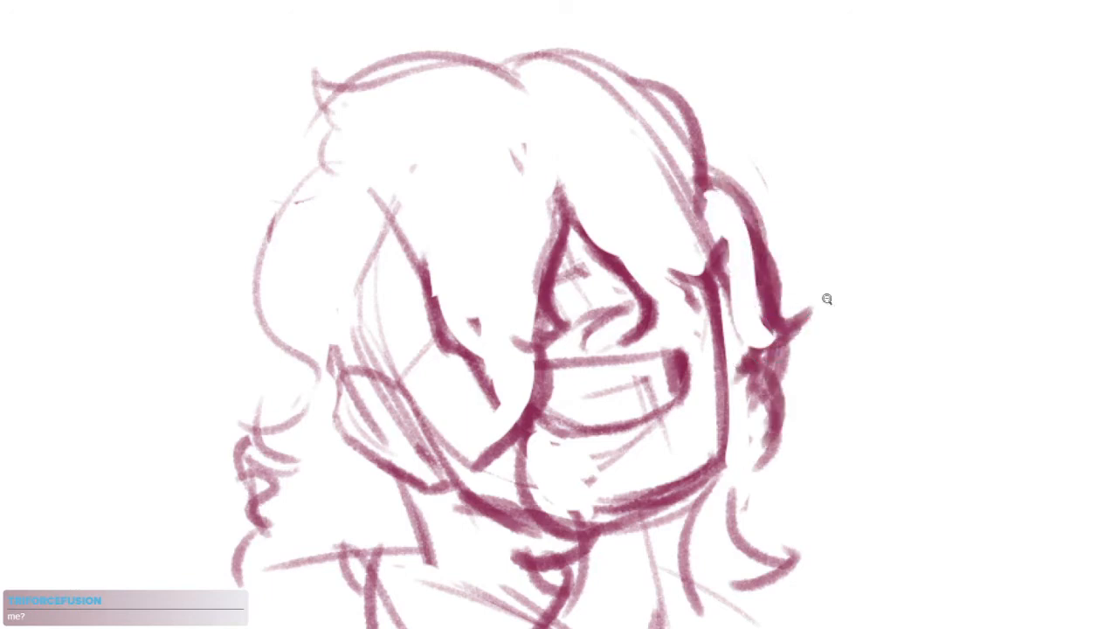
pyautogui.scroll(1, 810, 393)
pyautogui.press('l')
pyautogui.moveTo(860, 317)
pyautogui.mouseDown()
pyautogui.moveTo(918, 218)
pyautogui.moveTo(908, 229)
pyautogui.mouseUp()
pyautogui.press('Delete')
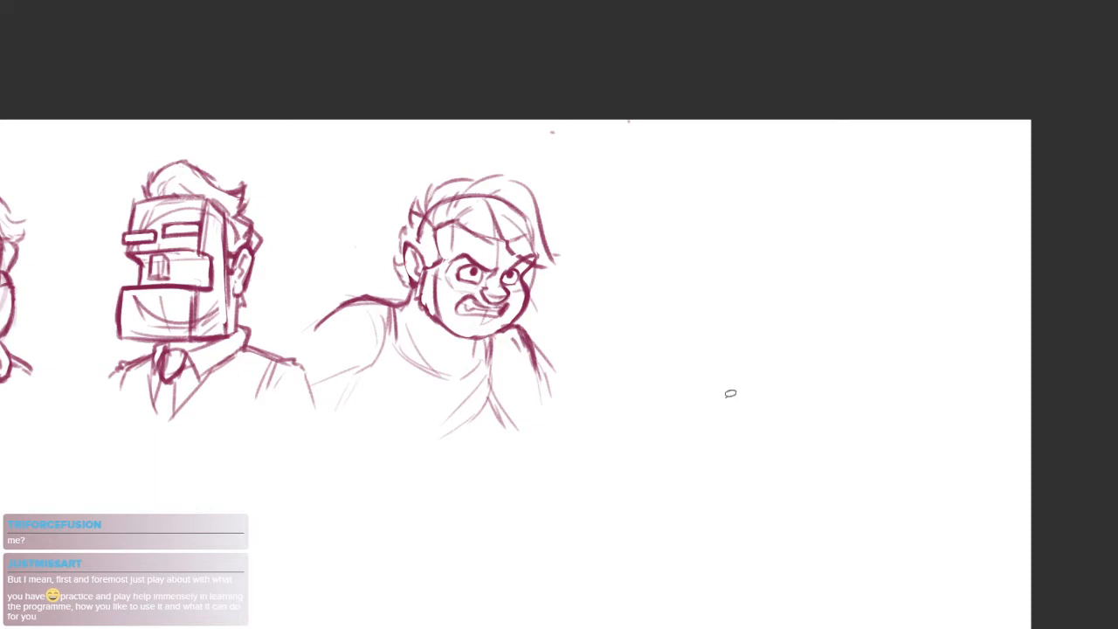
# Draw a large head circle in the empty space beside the angry man, redoing it until the shape is round
pyautogui.scroll(3, 698, 279)
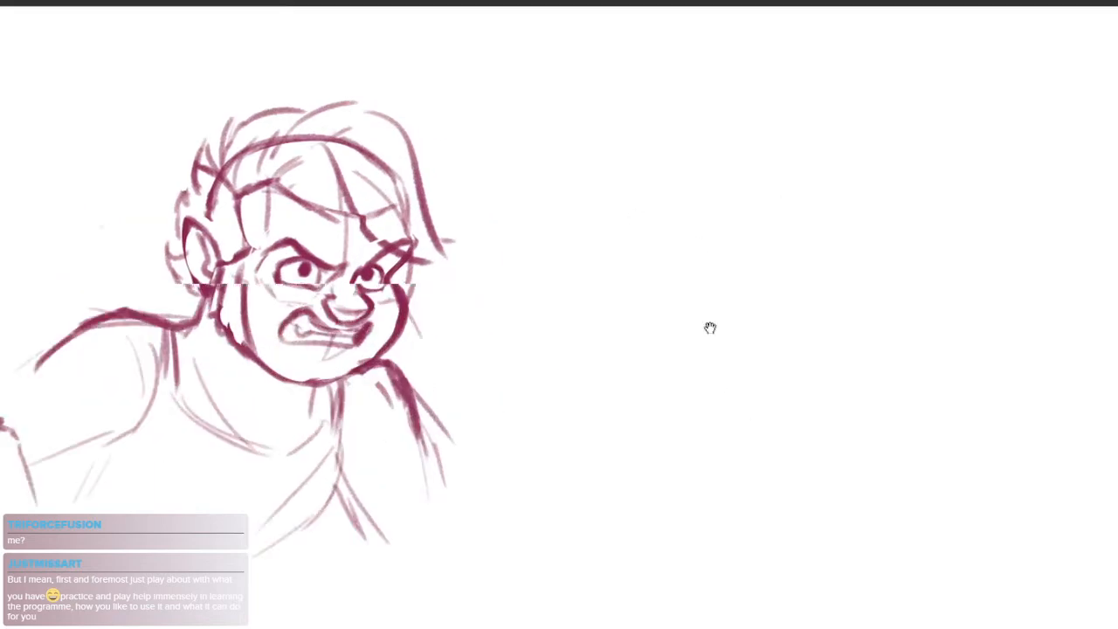
pyautogui.moveTo(710, 327)
pyautogui.mouseDown()
pyautogui.moveTo(660, 322)
pyautogui.moveTo(626, 264)
pyautogui.moveTo(651, 252)
pyautogui.moveTo(661, 272)
pyautogui.moveTo(666, 243)
pyautogui.moveTo(697, 251)
pyautogui.mouseUp()
pyautogui.scroll(1, 648, 220)
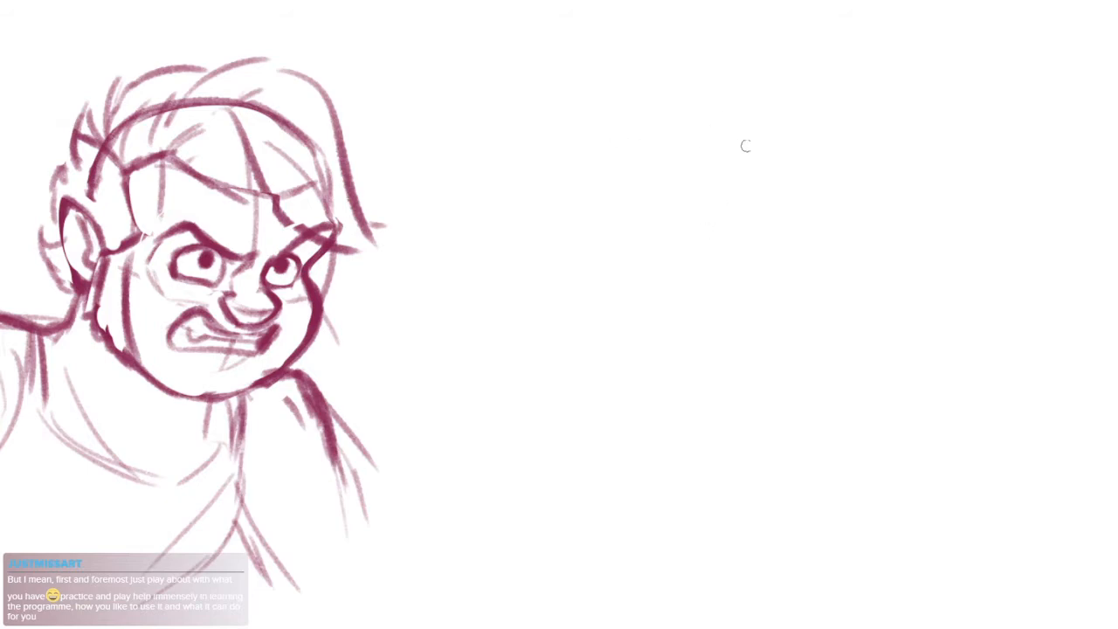
pyautogui.moveTo(745, 146)
pyautogui.mouseDown()
pyautogui.moveTo(679, 332)
pyautogui.moveTo(768, 170)
pyautogui.mouseUp()
pyautogui.hotkey('ctrl', 'z')
pyautogui.moveTo(760, 117)
pyautogui.mouseDown()
pyautogui.moveTo(579, 332)
pyautogui.moveTo(711, 112)
pyautogui.mouseUp()
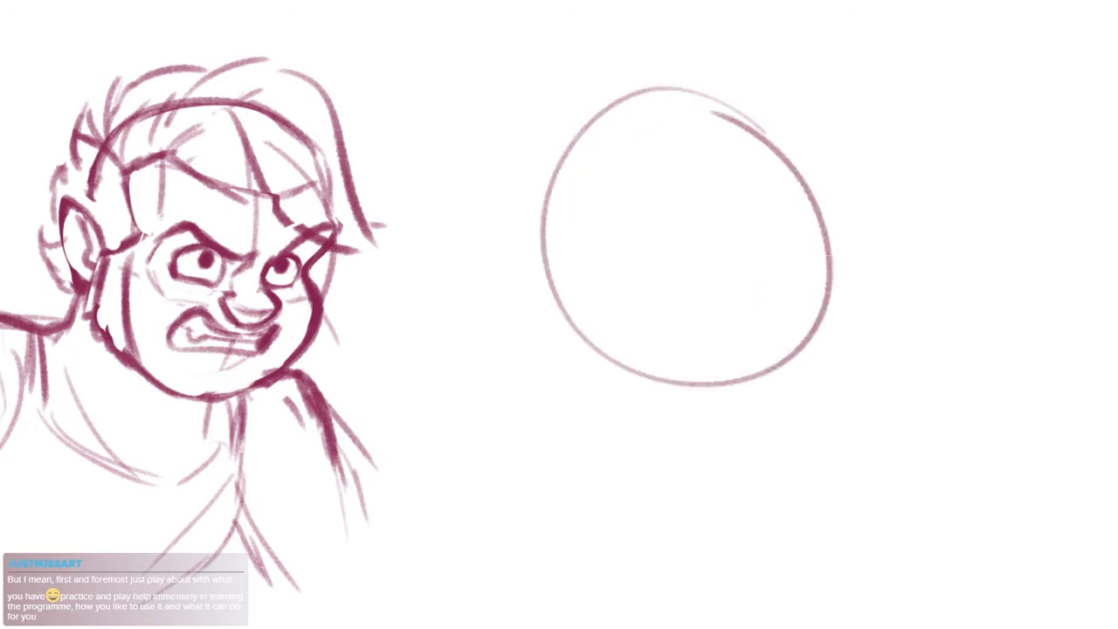
pyautogui.hotkey('ctrl', 'z')
pyautogui.moveTo(797, 166)
pyautogui.mouseDown()
pyautogui.moveTo(601, 123)
pyautogui.moveTo(749, 151)
pyautogui.mouseUp()
pyautogui.moveTo(847, 175); pyautogui.dragTo(706, 177)
pyautogui.hotkey('ctrl', 'z')
pyautogui.moveTo(781, 177)
pyautogui.mouseDown()
pyautogui.moveTo(566, 302)
pyautogui.moveTo(752, 157)
pyautogui.mouseUp()
# Add a curved centre line inside the circle and loose hair contours around the crown and both sides
pyautogui.moveTo(658, 117); pyautogui.dragTo(708, 323)
pyautogui.moveTo(706, 272); pyautogui.dragTo(663, 306)
pyautogui.moveTo(589, 135); pyautogui.dragTo(468, 172)
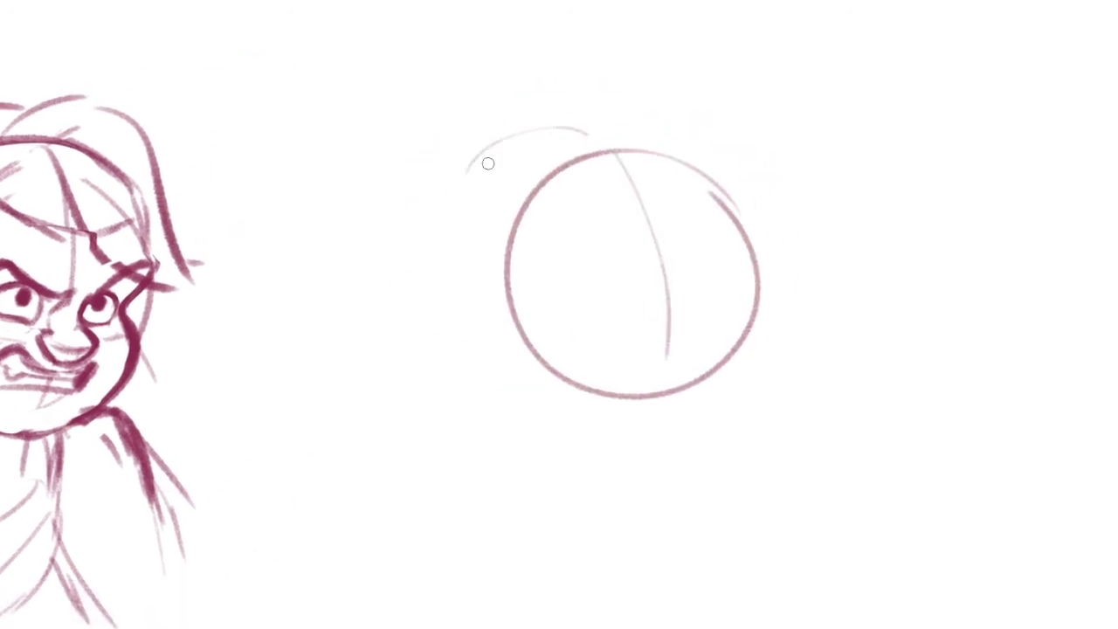
pyautogui.moveTo(454, 260); pyautogui.dragTo(502, 425)
pyautogui.moveTo(579, 133)
pyautogui.mouseDown()
pyautogui.moveTo(676, 116)
pyautogui.moveTo(657, 87)
pyautogui.moveTo(766, 182)
pyautogui.mouseUp()
pyautogui.moveTo(716, 144)
pyautogui.mouseDown()
pyautogui.moveTo(786, 278)
pyautogui.moveTo(767, 317)
pyautogui.mouseUp()
pyautogui.moveTo(777, 312); pyautogui.dragTo(795, 412)
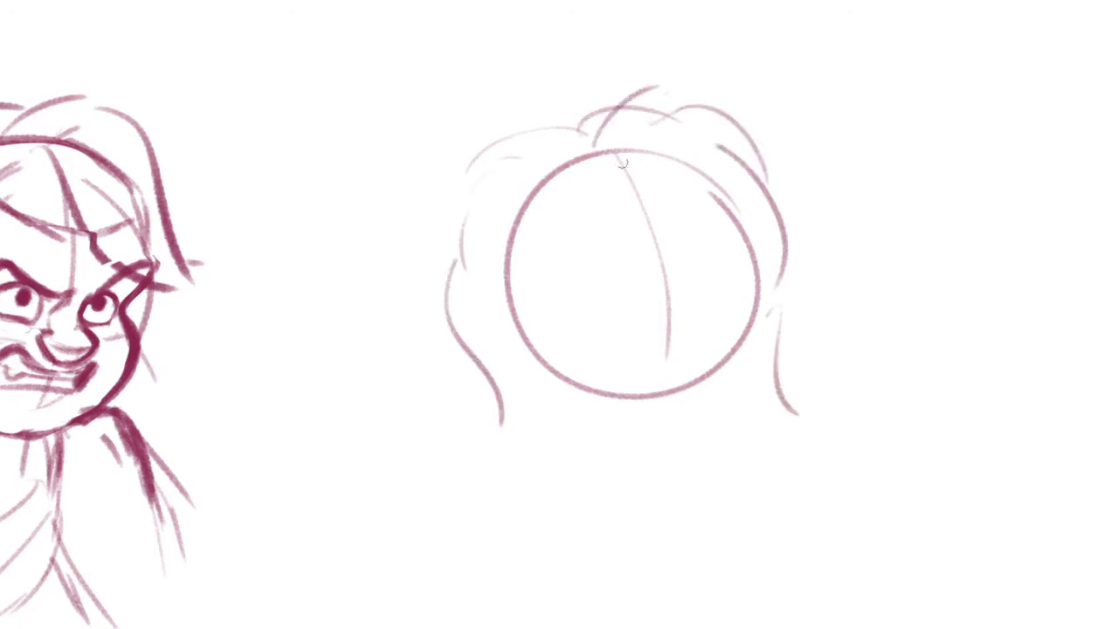
# Draw two tapering fringe strands falling from the parting over the forehead
pyautogui.moveTo(660, 204); pyautogui.dragTo(634, 400)
pyautogui.hotkey('ctrl', 'z')
pyautogui.moveTo(587, 133); pyautogui.dragTo(630, 242)
pyautogui.moveTo(650, 213); pyautogui.dragTo(645, 295)
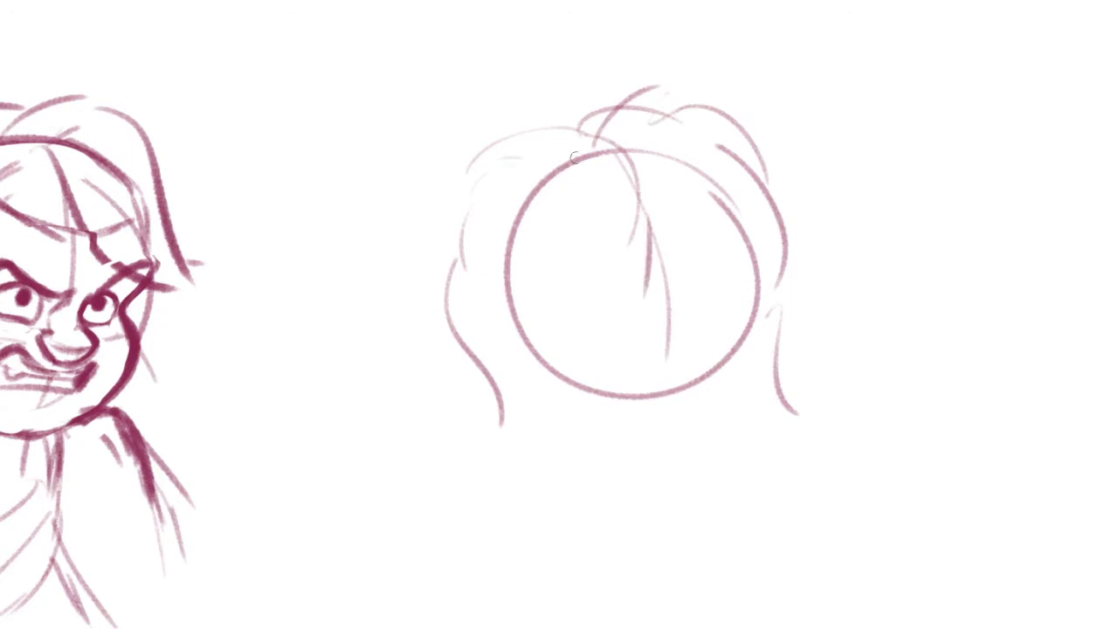
# Reshape the hair on the head's left side into a zigzag wave with a curled lock trailing below
pyautogui.moveTo(595, 124)
pyautogui.mouseDown()
pyautogui.moveTo(489, 132)
pyautogui.moveTo(546, 155)
pyautogui.mouseUp()
pyautogui.moveTo(511, 167)
pyautogui.mouseDown()
pyautogui.moveTo(457, 262)
pyautogui.moveTo(502, 362)
pyautogui.moveTo(485, 290)
pyautogui.moveTo(479, 332)
pyautogui.mouseUp()
pyautogui.hotkey('ctrl', 'z')
pyautogui.press('e')
pyautogui.moveTo(449, 292)
pyautogui.mouseDown()
pyautogui.moveTo(489, 423)
pyautogui.moveTo(513, 420)
pyautogui.mouseUp()
pyautogui.press('b')
pyautogui.moveTo(498, 295)
pyautogui.mouseDown()
pyautogui.moveTo(462, 332)
pyautogui.moveTo(507, 353)
pyautogui.mouseUp()
pyautogui.moveTo(485, 347); pyautogui.dragTo(522, 379)
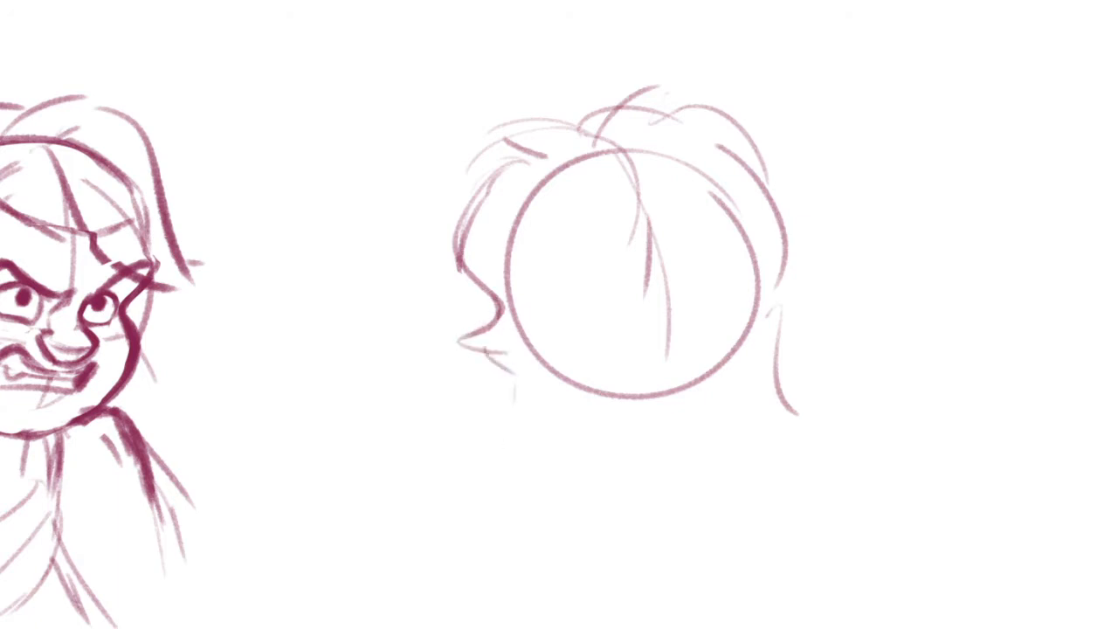
pyautogui.moveTo(602, 414); pyautogui.dragTo(516, 395)
pyautogui.moveTo(392, 325); pyautogui.dragTo(421, 436)
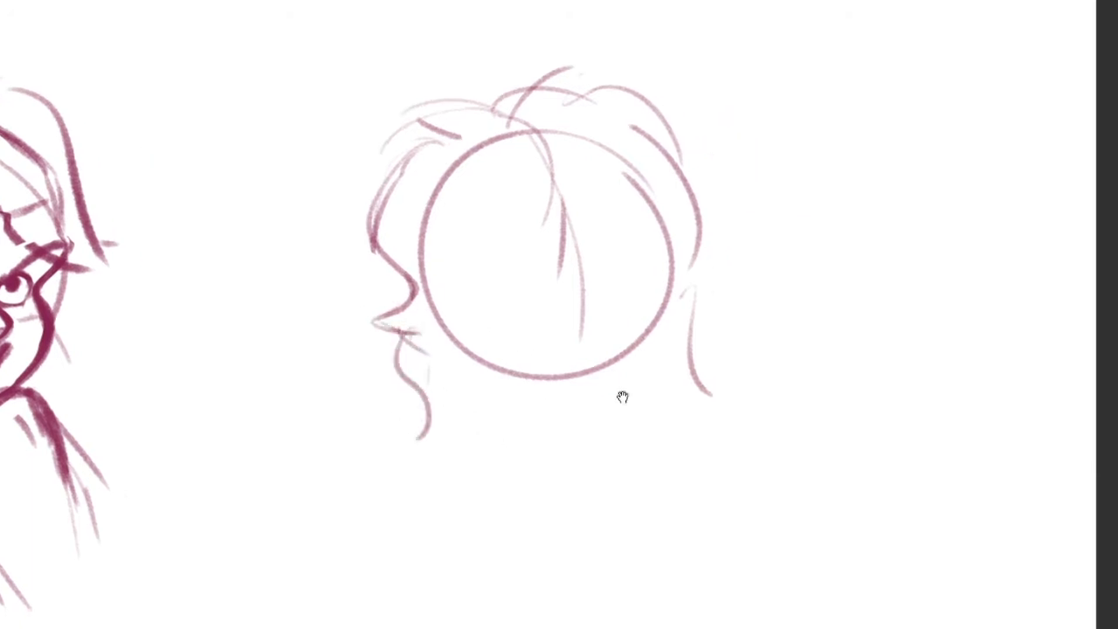
# Add a curved strand to the central fringe, undoing the trial strands around it
pyautogui.moveTo(621, 394); pyautogui.dragTo(577, 380)
pyautogui.moveTo(580, 98); pyautogui.dragTo(611, 186)
pyautogui.hotkey('ctrl', 'z')
pyautogui.hotkey('ctrl', 'z')
pyautogui.moveTo(509, 109)
pyautogui.mouseDown()
pyautogui.moveTo(492, 215)
pyautogui.moveTo(503, 219)
pyautogui.moveTo(500, 293)
pyautogui.mouseUp()
pyautogui.hotkey('ctrl', 'z')
pyautogui.moveTo(530, 163)
pyautogui.mouseDown()
pyautogui.moveTo(574, 230)
pyautogui.moveTo(639, 281)
pyautogui.moveTo(566, 260)
pyautogui.mouseUp()
pyautogui.hotkey('ctrl', 'z')
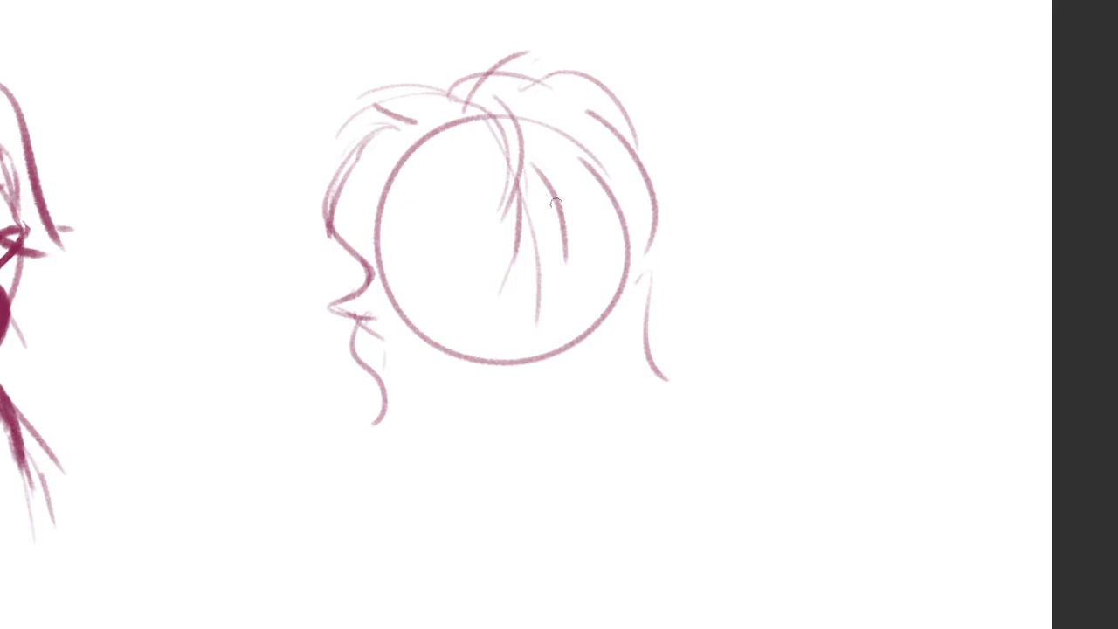
pyautogui.hotkey('ctrl', 'z')
# Sketch the jaw below the circle with light strokes for the left jaw, right cheek and chin
pyautogui.hotkey('ctrl', 'z')
pyautogui.moveTo(393, 288); pyautogui.dragTo(464, 393)
pyautogui.moveTo(486, 390); pyautogui.dragTo(611, 372)
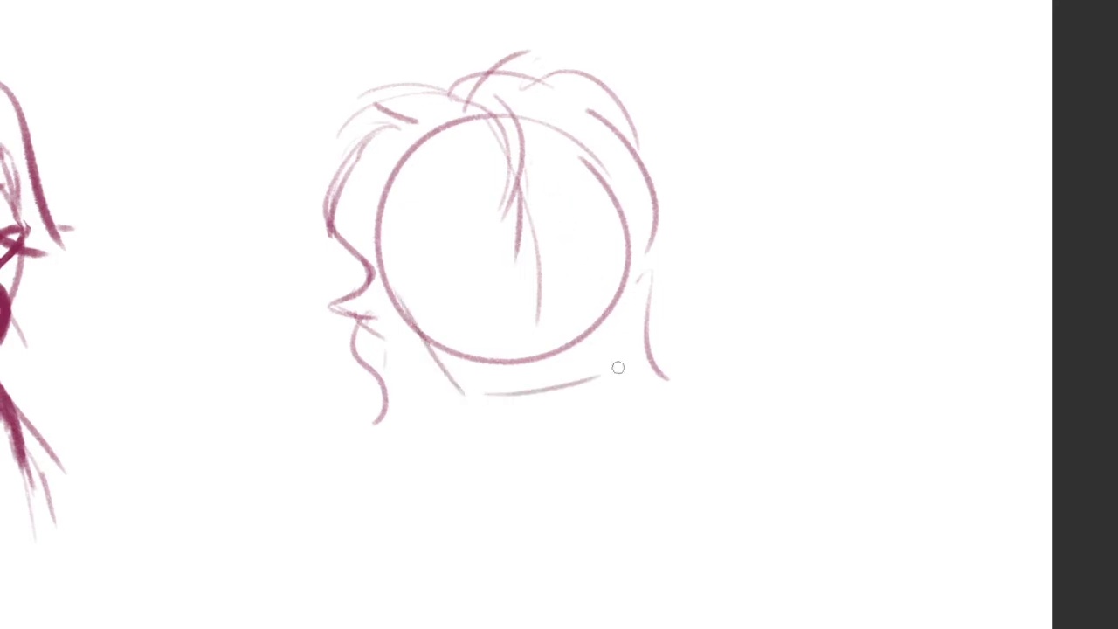
pyautogui.hotkey('ctrl', 'z')
pyautogui.moveTo(591, 168)
pyautogui.mouseDown()
pyautogui.moveTo(621, 364)
pyautogui.moveTo(612, 386)
pyautogui.mouseUp()
pyautogui.moveTo(476, 414); pyautogui.dragTo(577, 399)
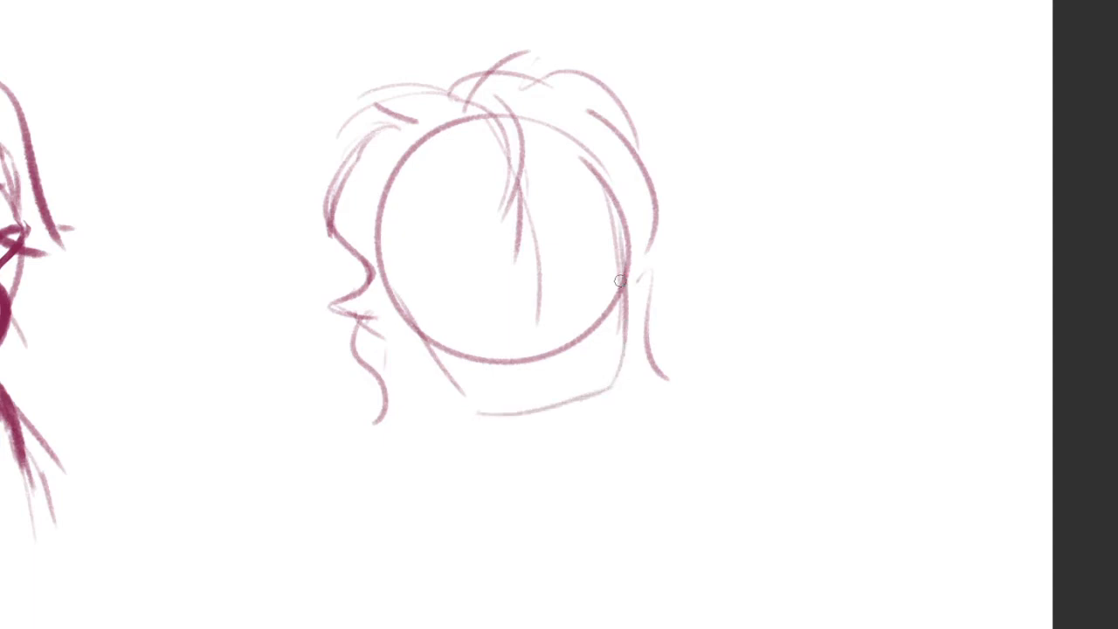
pyautogui.moveTo(604, 192); pyautogui.dragTo(626, 251)
pyautogui.hotkey('ctrl', 'z')
# Draw the angular right eye socket and cheek, and darken the right jaw and chin lines
pyautogui.scroll(3, 623, 212)
pyautogui.moveTo(640, 156)
pyautogui.mouseDown()
pyautogui.moveTo(627, 234)
pyautogui.moveTo(655, 250)
pyautogui.moveTo(671, 426)
pyautogui.mouseUp()
pyautogui.moveTo(668, 262)
pyautogui.mouseDown()
pyautogui.moveTo(658, 470)
pyautogui.moveTo(496, 520)
pyautogui.mouseUp()
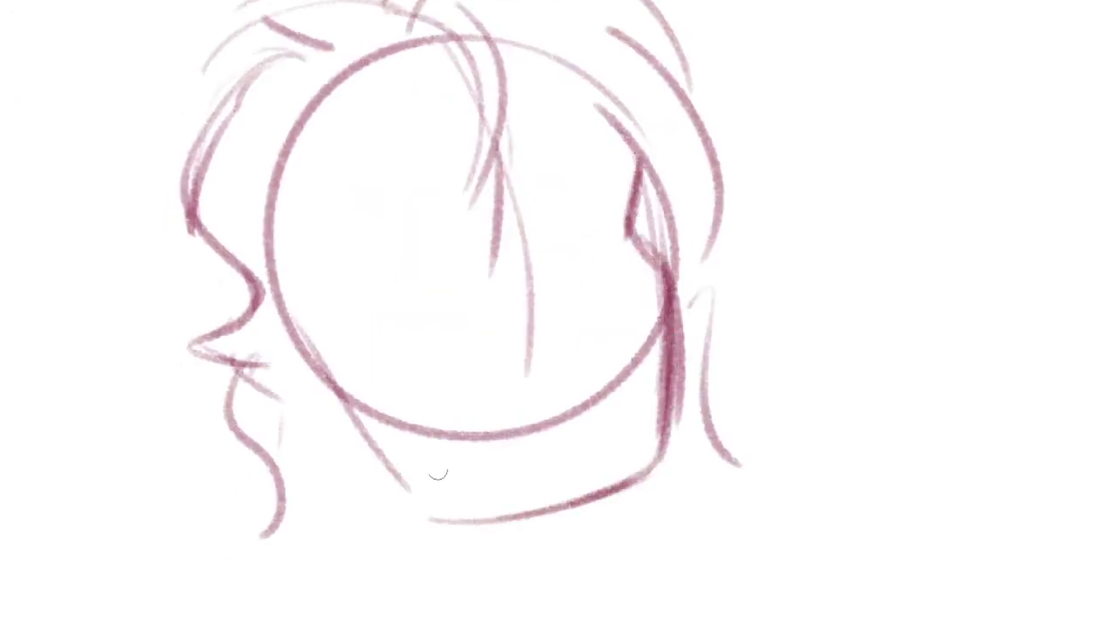
pyautogui.moveTo(424, 491); pyautogui.dragTo(512, 515)
pyautogui.moveTo(365, 453); pyautogui.dragTo(456, 496)
pyautogui.hotkey('ctrl', 'z')
# Redraw the crown hair as a rounded tuft with short flicks at its tip, erasing stray lines around it
pyautogui.moveTo(581, 287); pyautogui.dragTo(618, 312)
pyautogui.moveTo(531, 225); pyautogui.dragTo(527, 278)
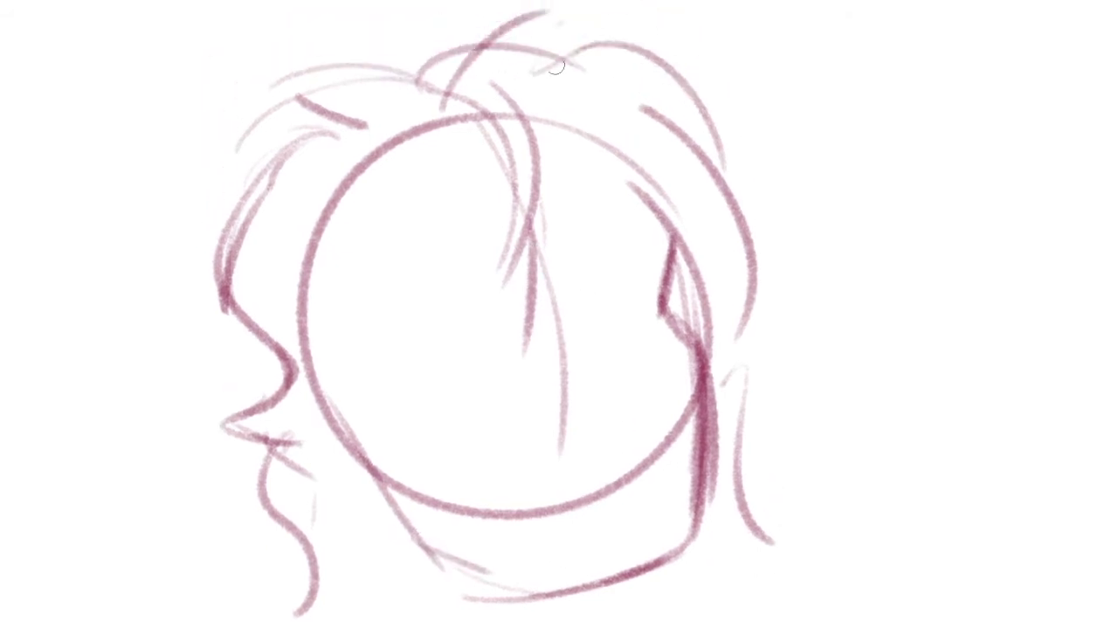
pyautogui.moveTo(473, 79)
pyautogui.mouseDown()
pyautogui.moveTo(535, 33)
pyautogui.moveTo(537, 122)
pyautogui.moveTo(568, 61)
pyautogui.mouseUp()
pyautogui.press('e')
pyautogui.moveTo(463, 115); pyautogui.dragTo(454, 125)
pyautogui.moveTo(549, 88)
pyautogui.mouseDown()
pyautogui.moveTo(521, 103)
pyautogui.moveTo(547, 106)
pyautogui.mouseUp()
pyautogui.press('b')
pyautogui.moveTo(472, 151)
pyautogui.mouseDown()
pyautogui.moveTo(567, 90)
pyautogui.moveTo(532, 130)
pyautogui.mouseUp()
pyautogui.moveTo(551, 131)
pyautogui.mouseDown()
pyautogui.moveTo(594, 111)
pyautogui.moveTo(659, 134)
pyautogui.mouseUp()
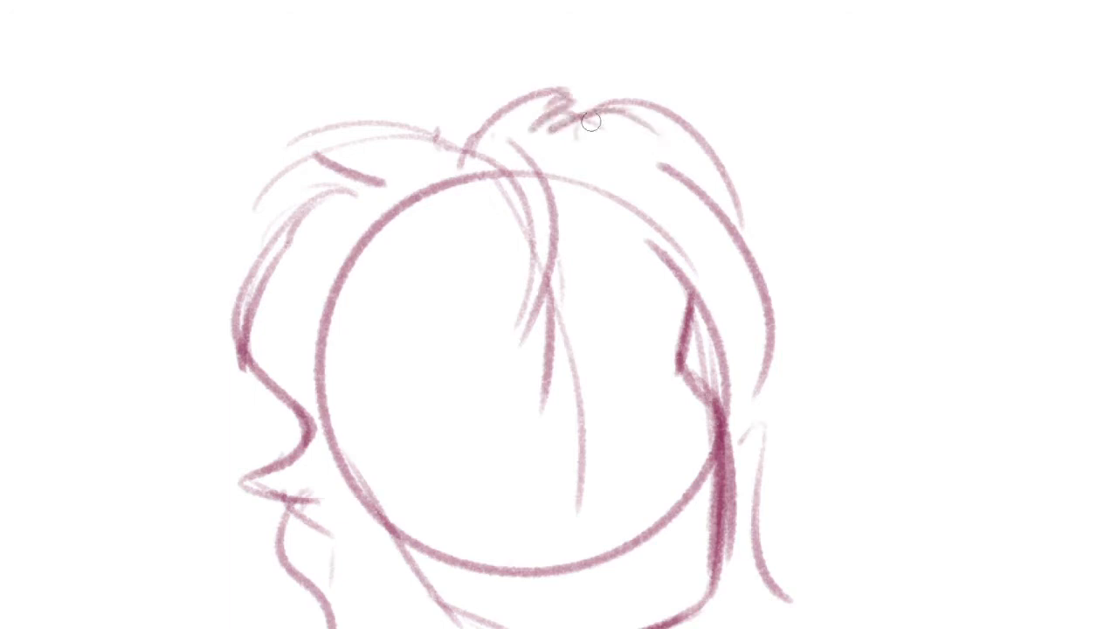
# Refine the hair contour on the head's right side with an added stroke, and erase the excess lines
pyautogui.moveTo(591, 119)
pyautogui.mouseDown()
pyautogui.moveTo(688, 169)
pyautogui.moveTo(692, 206)
pyautogui.mouseUp()
pyautogui.press('e')
pyautogui.moveTo(658, 98); pyautogui.dragTo(756, 236)
pyautogui.moveTo(726, 349); pyautogui.dragTo(706, 293)
pyautogui.press('b')
# Add pointed tufts left of the parting, and small loops and curved strands at the fringe root
pyautogui.moveTo(539, 223); pyautogui.dragTo(665, 246)
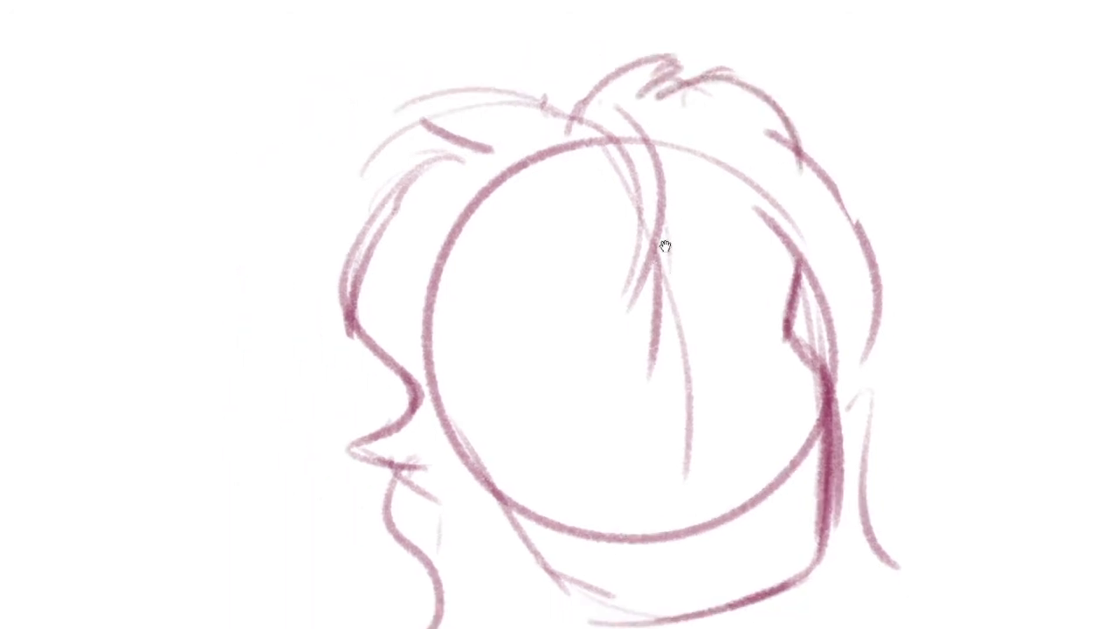
pyautogui.moveTo(574, 114)
pyautogui.mouseDown()
pyautogui.moveTo(495, 66)
pyautogui.moveTo(544, 100)
pyautogui.moveTo(406, 122)
pyautogui.moveTo(477, 118)
pyautogui.mouseUp()
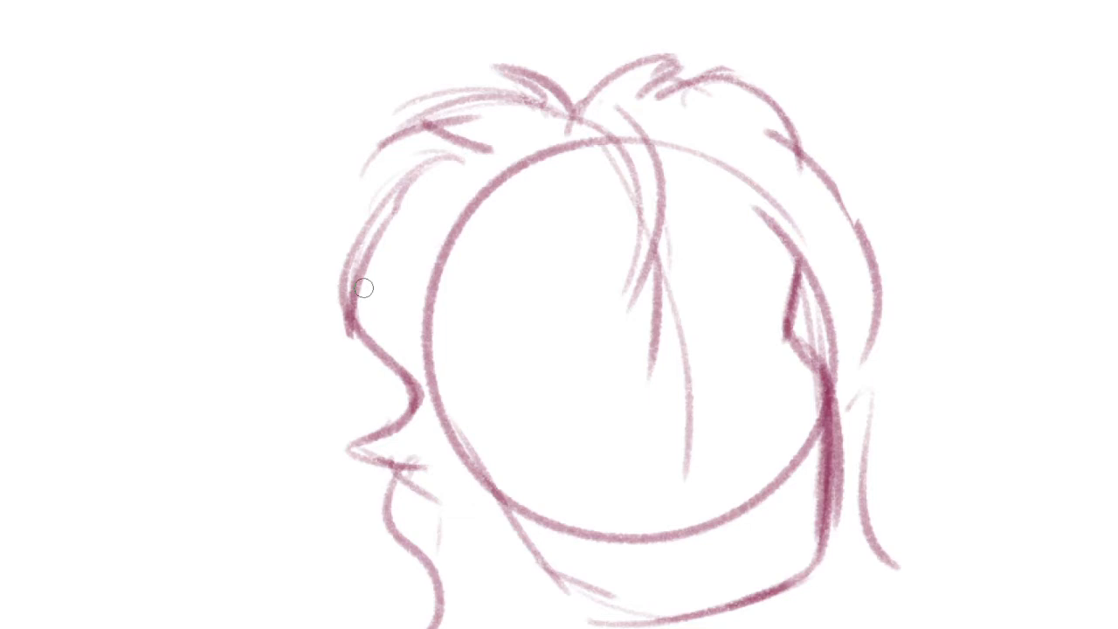
pyautogui.moveTo(603, 108); pyautogui.dragTo(664, 110)
pyautogui.moveTo(613, 125)
pyautogui.mouseDown()
pyautogui.moveTo(642, 137)
pyautogui.moveTo(669, 248)
pyautogui.mouseUp()
pyautogui.moveTo(644, 138)
pyautogui.mouseDown()
pyautogui.moveTo(662, 208)
pyautogui.moveTo(639, 276)
pyautogui.mouseUp()
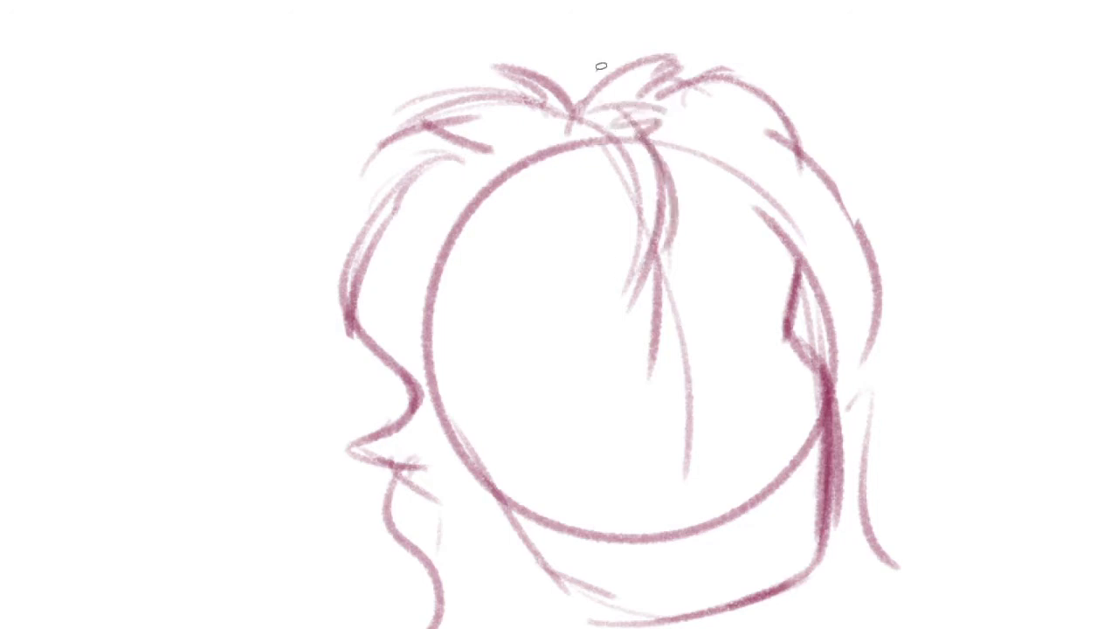
# Lasso the upper left hair mass, stretch and skew it slightly toward the head, and deselect it
pyautogui.moveTo(581, 100)
pyautogui.mouseDown()
pyautogui.moveTo(399, 310)
pyautogui.moveTo(621, 40)
pyautogui.mouseUp()
pyautogui.click(499, 375)
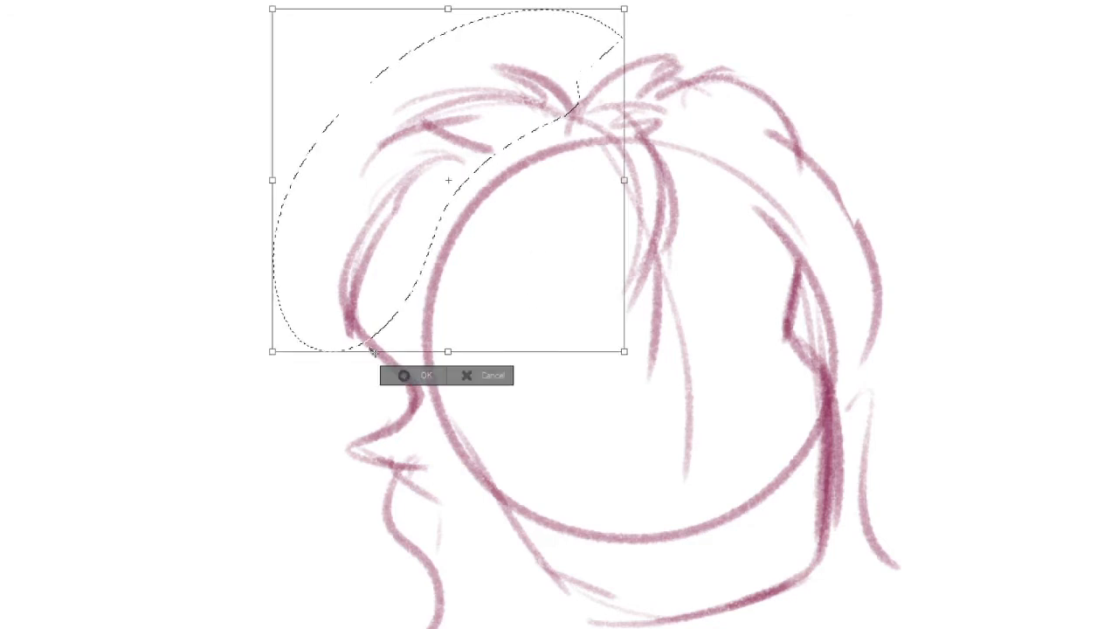
pyautogui.moveTo(447, 351); pyautogui.dragTo(461, 373)
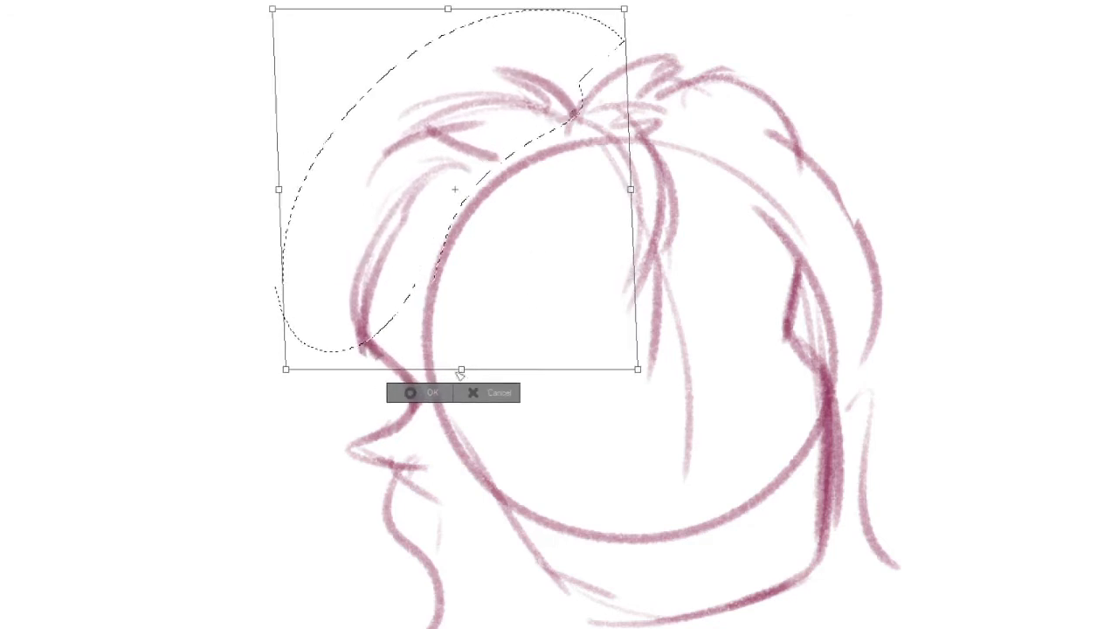
pyautogui.press('Return')
pyautogui.hotkey('ctrl', 'd')
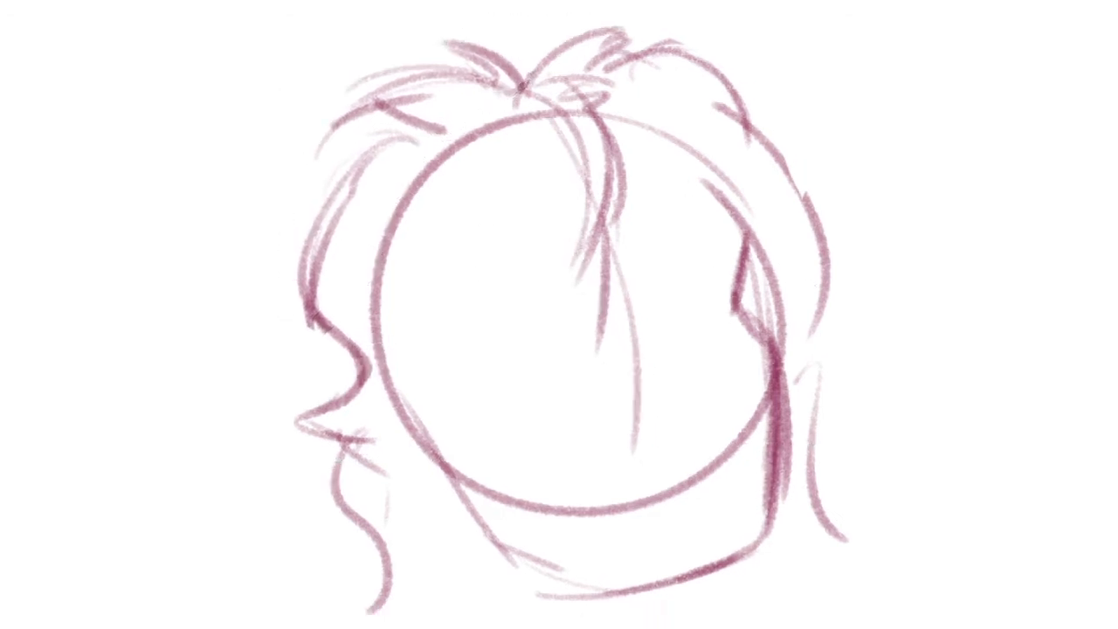
# Thicken the central fringe strand and reinforce the left jaw line
pyautogui.moveTo(613, 141); pyautogui.dragTo(576, 332)
pyautogui.hotkey('ctrl', 'z')
pyautogui.moveTo(614, 152); pyautogui.dragTo(581, 284)
pyautogui.moveTo(629, 355); pyautogui.dragTo(605, 291)
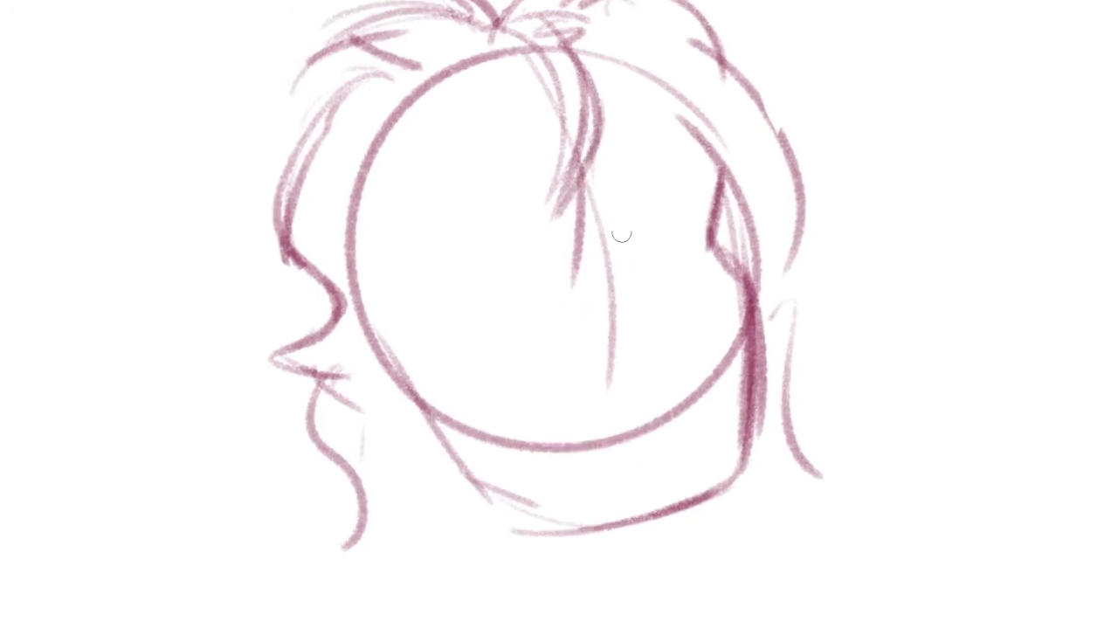
pyautogui.moveTo(384, 346); pyautogui.dragTo(451, 468)
pyautogui.moveTo(548, 491)
pyautogui.mouseDown()
pyautogui.moveTo(576, 486)
pyautogui.moveTo(608, 437)
pyautogui.mouseUp()
pyautogui.moveTo(617, 160); pyautogui.dragTo(615, 360)
pyautogui.moveTo(656, 287)
pyautogui.mouseDown()
pyautogui.moveTo(553, 319)
pyautogui.moveTo(592, 407)
pyautogui.mouseUp()
pyautogui.hotkey('ctrl', 'z')
# Draw a temple line and curved brow guide left of the fringe, and a hairline arc on the right side
pyautogui.moveTo(363, 185)
pyautogui.mouseDown()
pyautogui.moveTo(397, 313)
pyautogui.moveTo(420, 279)
pyautogui.mouseUp()
pyautogui.hotkey('ctrl', 'z')
pyautogui.moveTo(573, 109); pyautogui.dragTo(667, 211)
pyautogui.moveTo(422, 295); pyautogui.dragTo(514, 269)
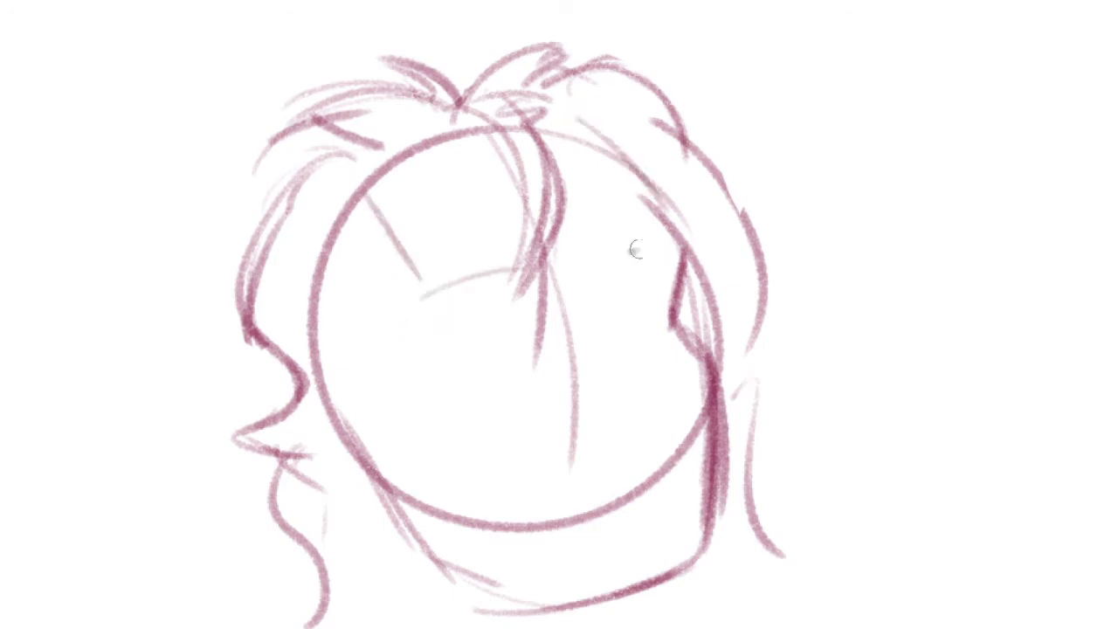
# Strengthen the left brow arc and draw a short right brow with two slanting strokes beside it
pyautogui.moveTo(631, 250); pyautogui.dragTo(681, 244)
pyautogui.moveTo(628, 312)
pyautogui.mouseDown()
pyautogui.moveTo(604, 279)
pyautogui.moveTo(617, 314)
pyautogui.mouseUp()
pyautogui.moveTo(596, 252)
pyautogui.mouseDown()
pyautogui.moveTo(627, 351)
pyautogui.moveTo(618, 339)
pyautogui.mouseUp()
pyautogui.moveTo(573, 247); pyautogui.dragTo(603, 315)
pyautogui.moveTo(406, 265); pyautogui.dragTo(516, 224)
pyautogui.moveTo(585, 217); pyautogui.dragTo(655, 215)
pyautogui.hotkey('ctrl', 'z')
pyautogui.moveTo(606, 217); pyautogui.dragTo(649, 211)
pyautogui.moveTo(646, 350); pyautogui.dragTo(623, 271)
# Redraw the left jaw and chin with darker strokes, and add a long slanting side-plane line across the left of the face
pyautogui.moveTo(393, 461); pyautogui.dragTo(331, 345)
pyautogui.hotkey('ctrl', 'z')
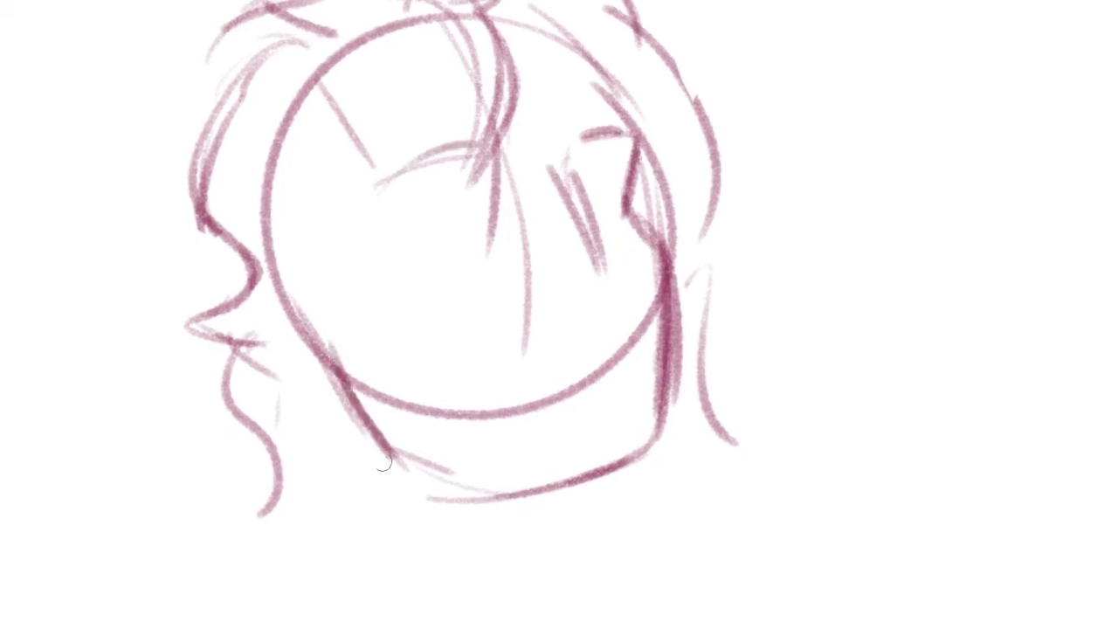
pyautogui.moveTo(379, 478); pyautogui.dragTo(515, 470)
pyautogui.hotkey('ctrl', 'z')
pyautogui.moveTo(346, 426); pyautogui.dragTo(442, 502)
pyautogui.moveTo(398, 476); pyautogui.dragTo(535, 473)
pyautogui.hotkey('ctrl', 'z')
pyautogui.moveTo(380, 447)
pyautogui.mouseDown()
pyautogui.moveTo(606, 486)
pyautogui.moveTo(659, 428)
pyautogui.mouseUp()
pyautogui.moveTo(334, 126); pyautogui.dragTo(459, 414)
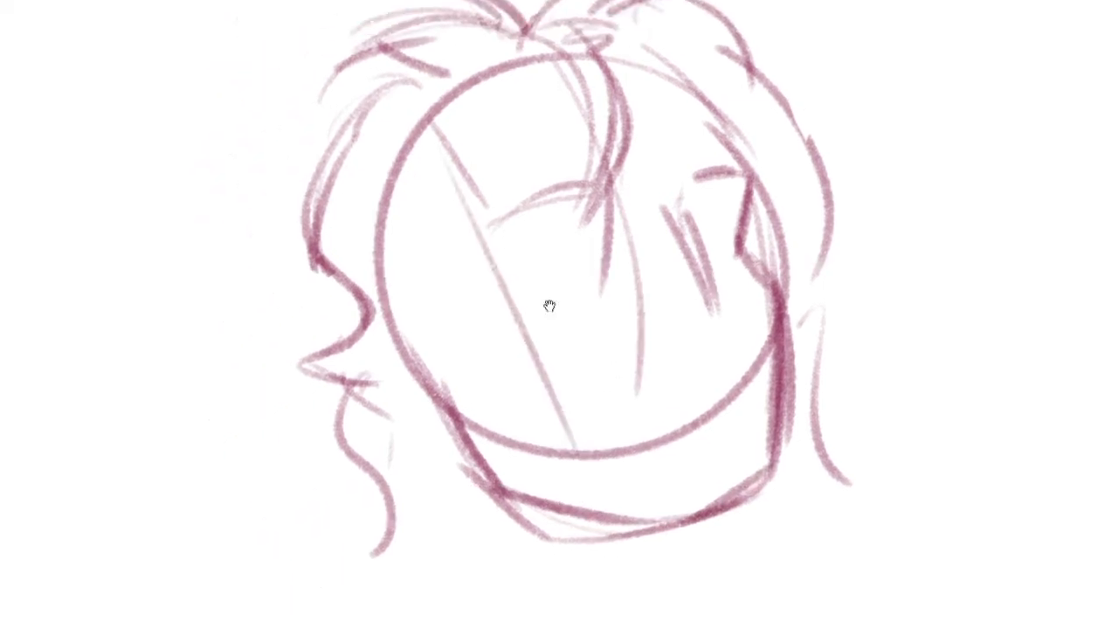
# Add inner strokes to the left hair curl, and draw a wavy central fringe strand falling across the forehead
pyautogui.moveTo(357, 200)
pyautogui.mouseDown()
pyautogui.moveTo(318, 386)
pyautogui.moveTo(290, 408)
pyautogui.mouseUp()
pyautogui.moveTo(289, 412); pyautogui.dragTo(348, 440)
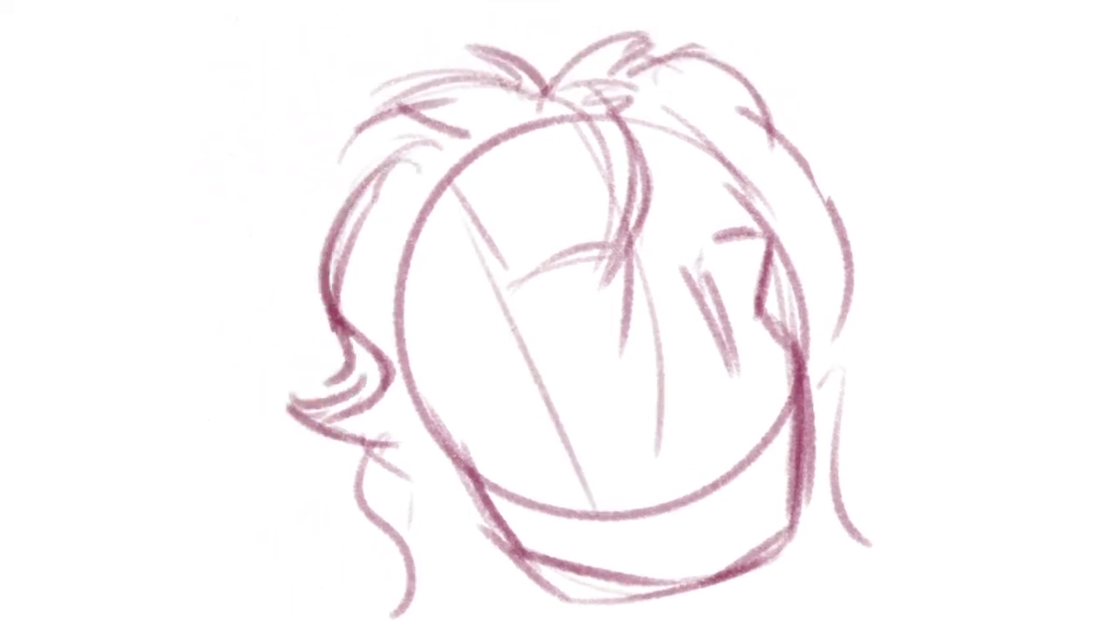
pyautogui.moveTo(707, 317); pyautogui.dragTo(562, 203)
pyautogui.moveTo(493, 118); pyautogui.dragTo(515, 302)
pyautogui.hotkey('ctrl', 'z')
pyautogui.moveTo(505, 49)
pyautogui.mouseDown()
pyautogui.moveTo(514, 148)
pyautogui.moveTo(503, 353)
pyautogui.mouseUp()
pyautogui.hotkey('ctrl', 'z')
pyautogui.moveTo(500, 172)
pyautogui.mouseDown()
pyautogui.moveTo(542, 354)
pyautogui.moveTo(444, 528)
pyautogui.mouseUp()
# Continue the wavy central strand down the face as a long curve that sweeps past the chin
pyautogui.moveTo(441, 559)
pyautogui.mouseDown()
pyautogui.moveTo(417, 547)
pyautogui.moveTo(380, 487)
pyautogui.mouseUp()
pyautogui.hotkey('ctrl', 'z')
pyautogui.moveTo(482, 119); pyautogui.dragTo(446, 349)
pyautogui.hotkey('ctrl', 'z')
pyautogui.moveTo(455, 297)
pyautogui.mouseDown()
pyautogui.moveTo(496, 374)
pyautogui.moveTo(447, 399)
pyautogui.mouseUp()
pyautogui.moveTo(476, 398)
pyautogui.mouseDown()
pyautogui.moveTo(482, 416)
pyautogui.moveTo(367, 600)
pyautogui.mouseUp()
pyautogui.moveTo(564, 384); pyautogui.dragTo(626, 382)
# Thicken the slanting stroke to the right of the central strand
pyautogui.moveTo(559, 124)
pyautogui.mouseDown()
pyautogui.moveTo(651, 216)
pyautogui.moveTo(670, 287)
pyautogui.mouseUp()
pyautogui.hotkey('ctrl', 'z')
pyautogui.moveTo(543, 117)
pyautogui.mouseDown()
pyautogui.moveTo(591, 180)
pyautogui.moveTo(667, 241)
pyautogui.mouseUp()
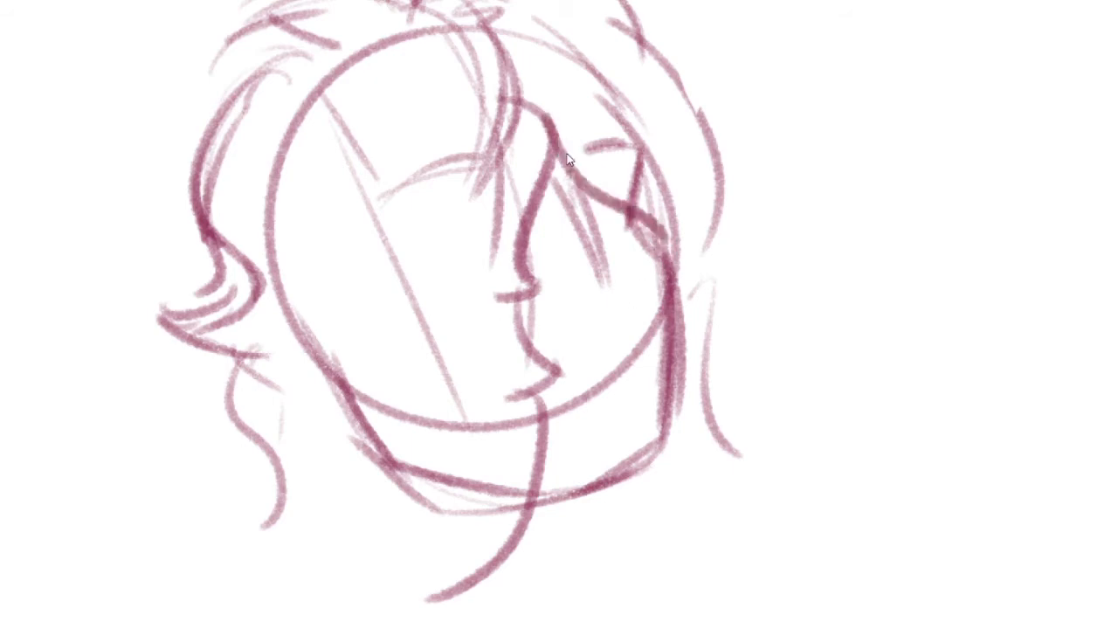
pyautogui.hotkey('ctrl', 'z')
pyautogui.moveTo(560, 154)
pyautogui.mouseDown()
pyautogui.moveTo(610, 220)
pyautogui.moveTo(614, 278)
pyautogui.mouseUp()
pyautogui.hotkey('ctrl', 'z')
pyautogui.moveTo(576, 178); pyautogui.dragTo(610, 279)
# Draw a curved eye contour on the left half of the face and short cheek strokes on both sides
pyautogui.moveTo(514, 324); pyautogui.dragTo(491, 334)
pyautogui.moveTo(388, 206); pyautogui.dragTo(429, 322)
pyautogui.moveTo(605, 276); pyautogui.dragTo(627, 265)
pyautogui.moveTo(412, 302); pyautogui.dragTo(439, 293)
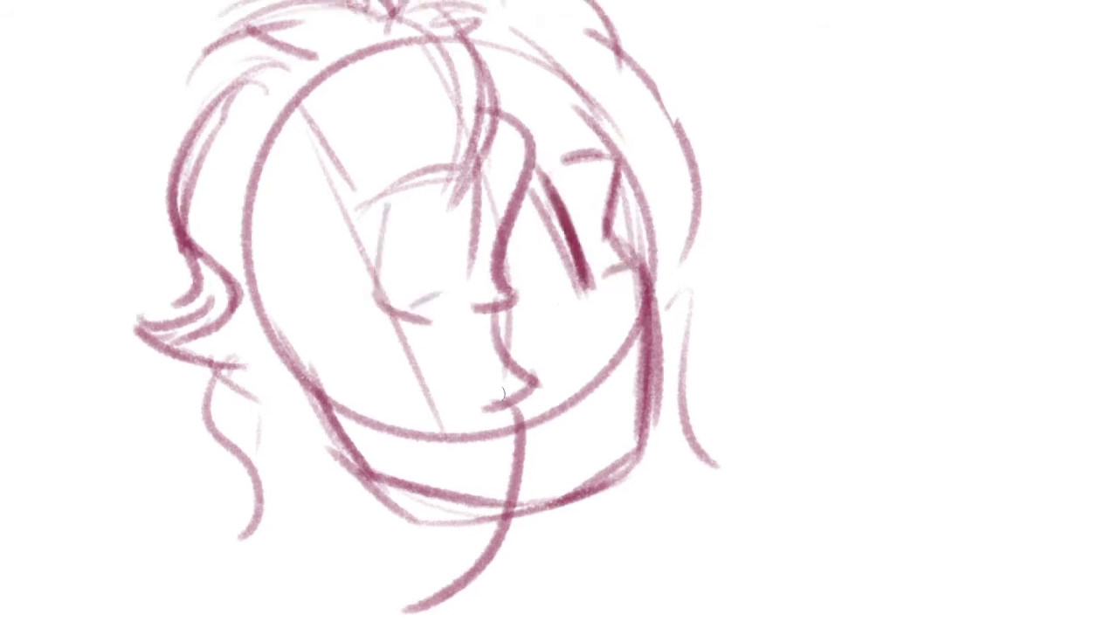
# Sketch a wide open mouth with a rising upper line, a lower line and a marked right corner
pyautogui.moveTo(486, 356)
pyautogui.mouseDown()
pyautogui.moveTo(451, 403)
pyautogui.moveTo(622, 326)
pyautogui.moveTo(609, 389)
pyautogui.mouseUp()
pyautogui.moveTo(489, 419); pyautogui.dragTo(606, 402)
pyautogui.moveTo(599, 385); pyautogui.dragTo(654, 436)
# Darken the right hairline and the left temple line, and add a light line inside the left head contour
pyautogui.moveTo(595, 101); pyautogui.dragTo(666, 206)
pyautogui.moveTo(375, 159); pyautogui.dragTo(416, 236)
pyautogui.moveTo(364, 180)
pyautogui.mouseDown()
pyautogui.moveTo(398, 237)
pyautogui.moveTo(313, 313)
pyautogui.moveTo(253, 397)
pyautogui.mouseUp()
pyautogui.moveTo(254, 398); pyautogui.dragTo(345, 463)
pyautogui.hotkey('ctrl', 'z')
pyautogui.hotkey('ctrl', 'z')
# Draw a short arc and a longer curve outside the left jaw
pyautogui.moveTo(284, 381); pyautogui.dragTo(368, 413)
pyautogui.moveTo(302, 361); pyautogui.dragTo(367, 499)
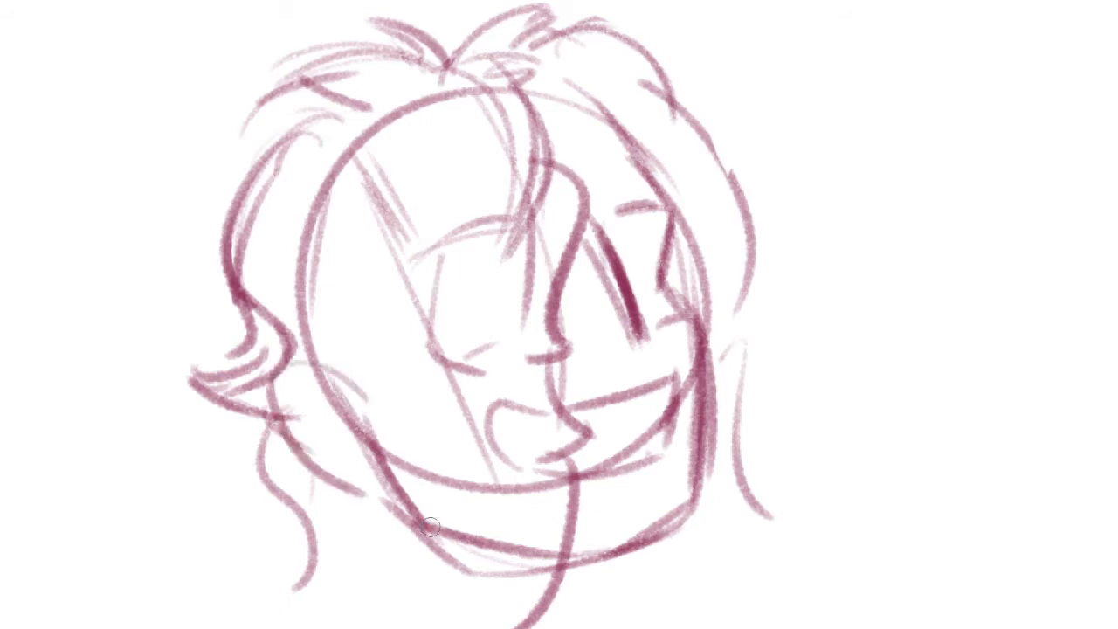
pyautogui.moveTo(504, 510)
pyautogui.mouseDown()
pyautogui.moveTo(557, 454)
pyautogui.moveTo(524, 509)
pyautogui.mouseUp()
pyautogui.scroll(-2, 726, 295)
pyautogui.scroll(2, 713, 323)
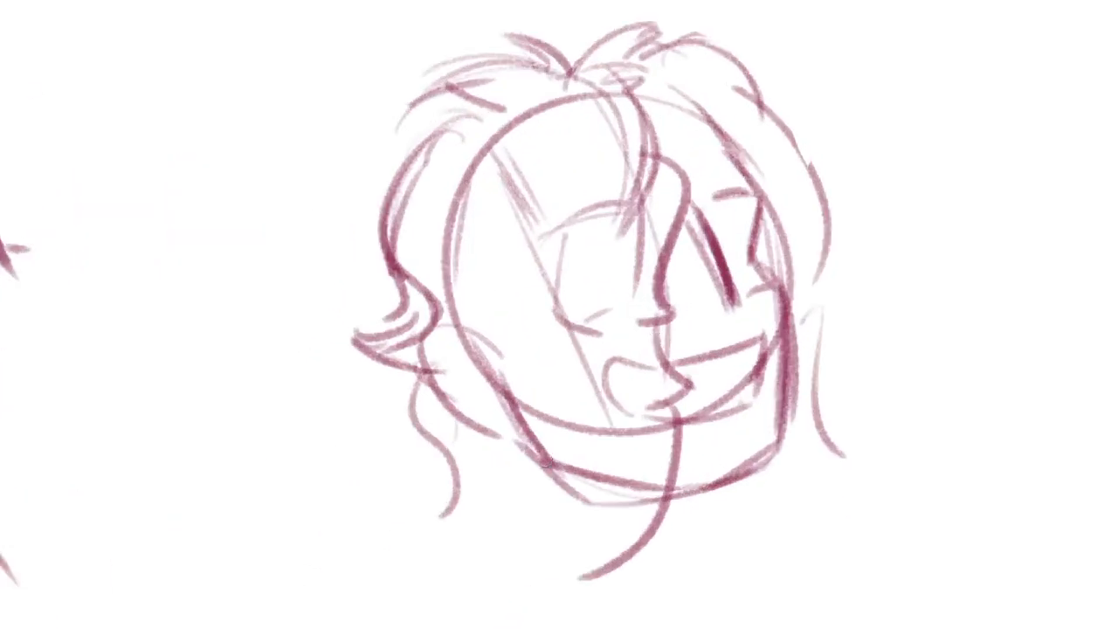
# Rework the left hair curl into a tighter wave and add loose wavy locks beneath it
pyautogui.moveTo(417, 164)
pyautogui.mouseDown()
pyautogui.moveTo(378, 293)
pyautogui.moveTo(420, 314)
pyautogui.moveTo(457, 418)
pyautogui.moveTo(413, 402)
pyautogui.moveTo(376, 521)
pyautogui.mouseUp()
pyautogui.hotkey('ctrl', 'z')
pyautogui.moveTo(414, 402)
pyautogui.mouseDown()
pyautogui.moveTo(365, 440)
pyautogui.moveTo(362, 554)
pyautogui.mouseUp()
pyautogui.moveTo(373, 546); pyautogui.dragTo(288, 519)
pyautogui.hotkey('ctrl', 'z')
pyautogui.moveTo(315, 377)
pyautogui.mouseDown()
pyautogui.moveTo(305, 457)
pyautogui.moveTo(315, 528)
pyautogui.mouseUp()
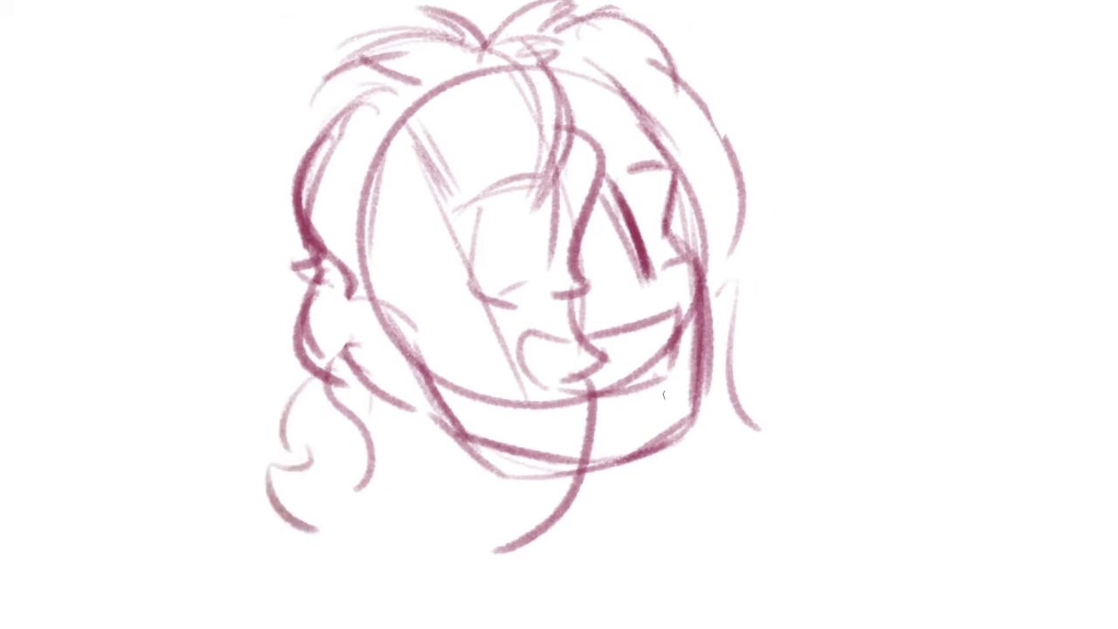
# Draw a curved lock on the right side of the head beside the jaw
pyautogui.moveTo(725, 315)
pyautogui.mouseDown()
pyautogui.moveTo(799, 380)
pyautogui.moveTo(756, 489)
pyautogui.mouseUp()
pyautogui.hotkey('ctrl', 'z')
pyautogui.hotkey('ctrl', 'z')
pyautogui.moveTo(715, 217); pyautogui.dragTo(719, 363)
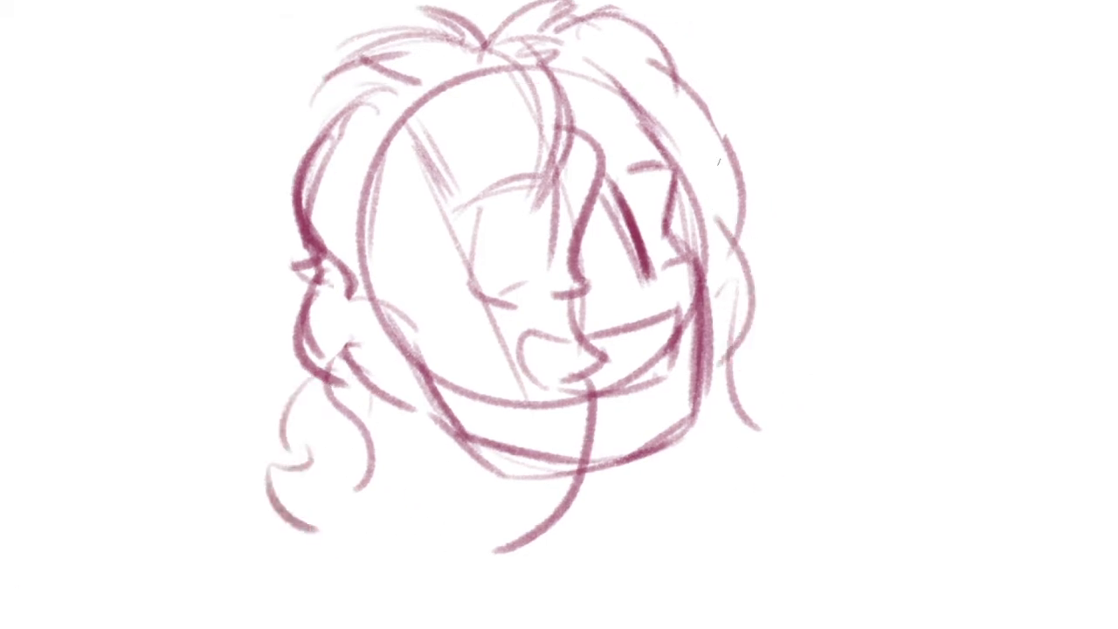
pyautogui.moveTo(686, 156); pyautogui.dragTo(679, 197)
pyautogui.moveTo(615, 89); pyautogui.dragTo(679, 233)
pyautogui.hotkey('ctrl', 'z')
pyautogui.moveTo(559, 87); pyautogui.dragTo(669, 213)
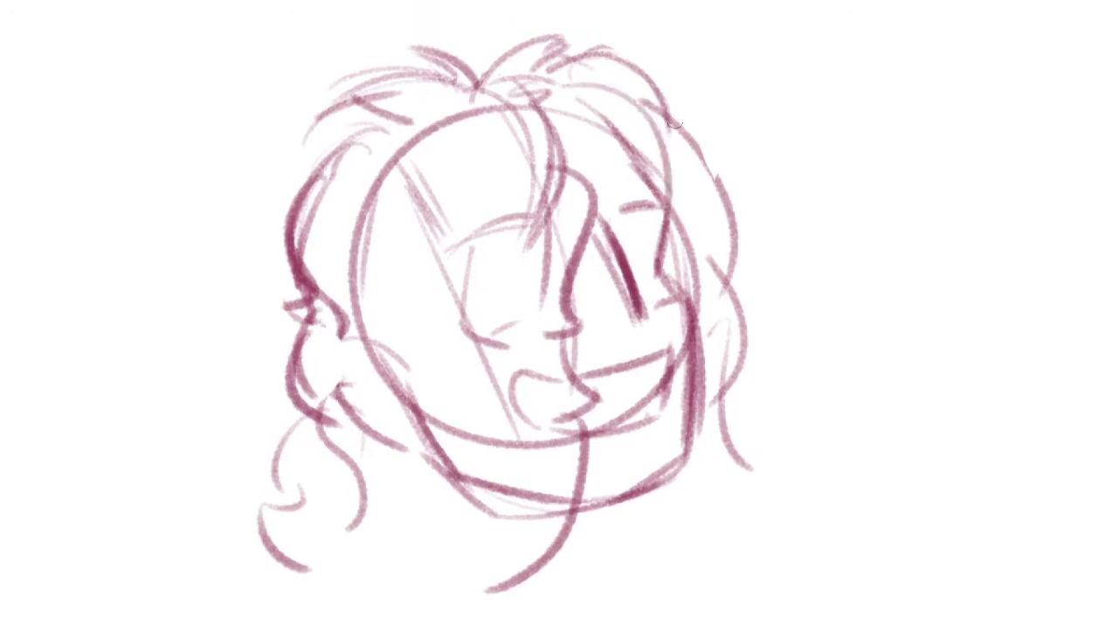
# Draw a wavy strand along the left edge of the hair
pyautogui.hotkey('ctrl', 'z')
# Redraw the upper right hair as one rounded contour and erase parts of the old outer hair outline
pyautogui.moveTo(676, 125); pyautogui.dragTo(636, 180)
pyautogui.press('e')
pyautogui.moveTo(547, 108); pyautogui.dragTo(623, 220)
pyautogui.press('b')
pyautogui.moveTo(510, 122)
pyautogui.mouseDown()
pyautogui.moveTo(573, 125)
pyautogui.moveTo(629, 234)
pyautogui.mouseUp()
pyautogui.moveTo(632, 205)
pyautogui.mouseDown()
pyautogui.moveTo(678, 302)
pyautogui.moveTo(671, 314)
pyautogui.mouseUp()
pyautogui.moveTo(681, 267); pyautogui.dragTo(704, 407)
pyautogui.press('e')
pyautogui.moveTo(670, 230)
pyautogui.mouseDown()
pyautogui.moveTo(717, 425)
pyautogui.moveTo(722, 386)
pyautogui.mouseUp()
pyautogui.moveTo(687, 346)
pyautogui.mouseDown()
pyautogui.moveTo(701, 175)
pyautogui.moveTo(784, 231)
pyautogui.mouseUp()
pyautogui.press('b')
pyautogui.moveTo(503, 166); pyautogui.dragTo(417, 269)
pyautogui.hotkey('ctrl', 'z')
pyautogui.moveTo(474, 166); pyautogui.dragTo(414, 310)
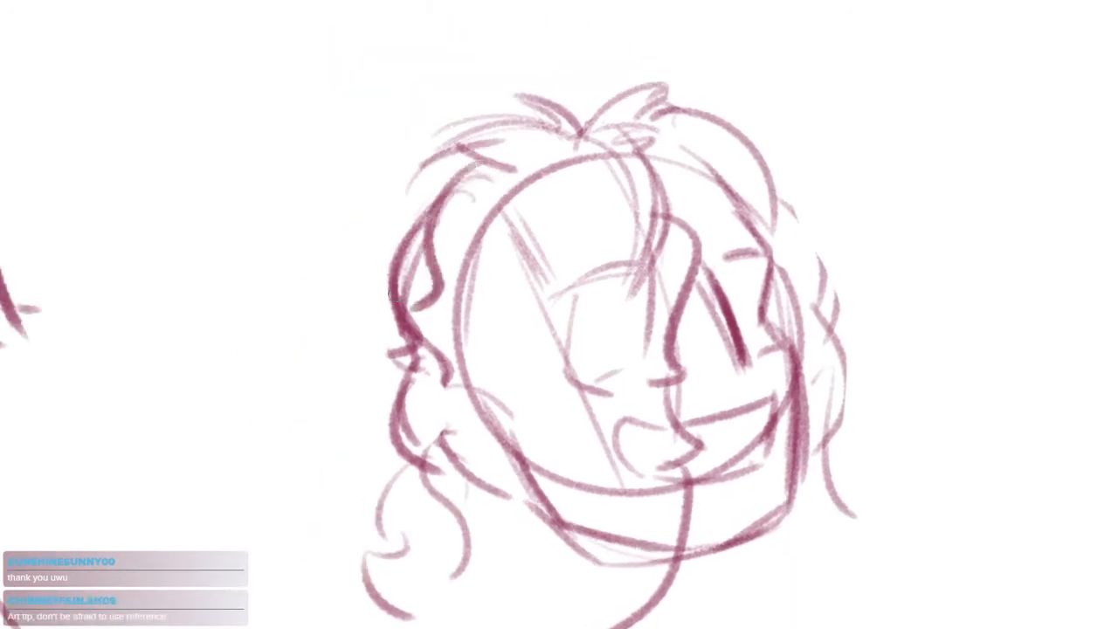
pyautogui.hotkey('ctrl', 'z')
pyautogui.moveTo(472, 170); pyautogui.dragTo(427, 268)
pyautogui.press('e')
pyautogui.press('b')
pyautogui.moveTo(421, 204)
pyautogui.mouseDown()
pyautogui.moveTo(400, 259)
pyautogui.moveTo(429, 220)
pyautogui.moveTo(414, 258)
pyautogui.moveTo(421, 279)
pyautogui.moveTo(398, 311)
pyautogui.mouseUp()
# Darken the central fringe strand and draw a curved stroke from the slanting line to the right hairline
pyautogui.moveTo(518, 401); pyautogui.dragTo(468, 405)
pyautogui.moveTo(677, 327); pyautogui.dragTo(602, 247)
pyautogui.scroll(4, 611, 223)
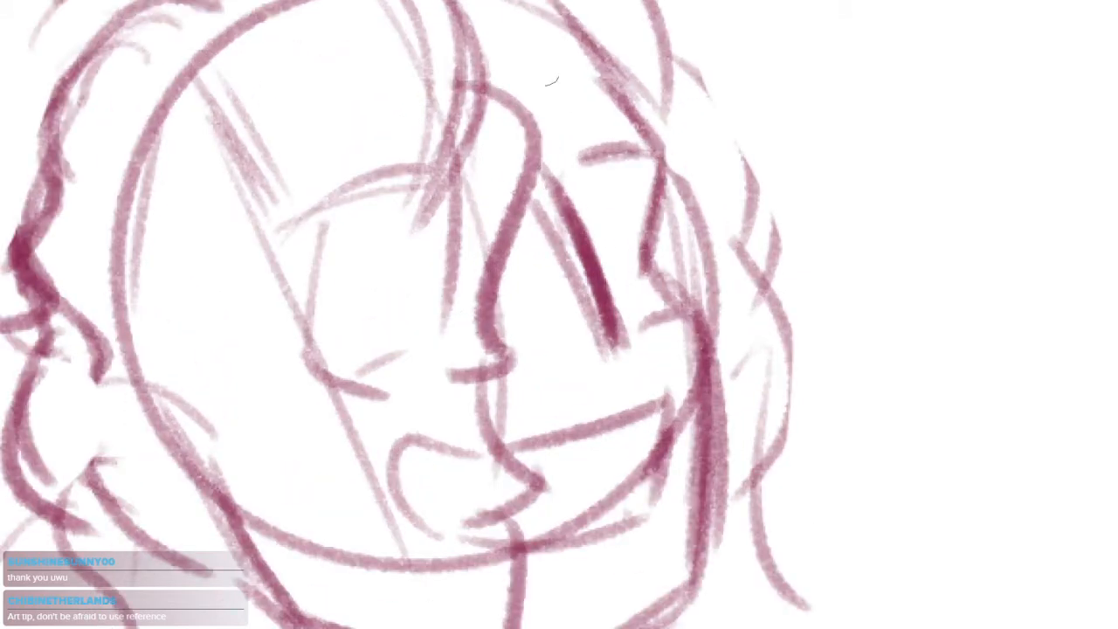
pyautogui.scroll(-3, 552, 80)
pyautogui.moveTo(502, 367)
pyautogui.mouseDown()
pyautogui.moveTo(536, 187)
pyautogui.moveTo(541, 389)
pyautogui.mouseUp()
pyautogui.scroll(3, 577, 140)
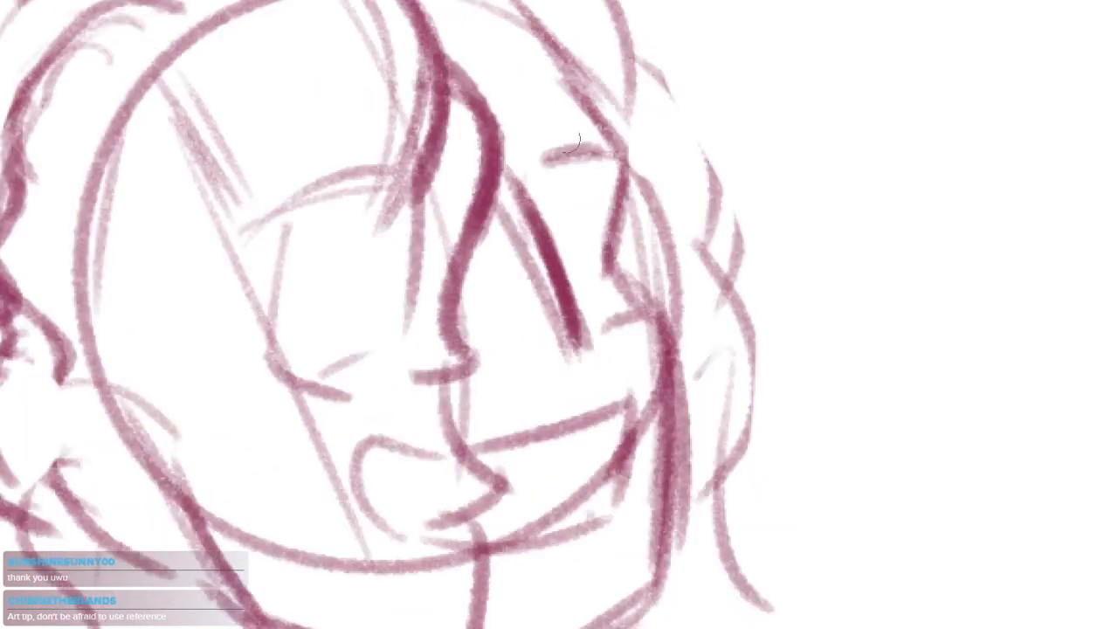
pyautogui.moveTo(517, 146)
pyautogui.mouseDown()
pyautogui.moveTo(582, 246)
pyautogui.moveTo(661, 237)
pyautogui.moveTo(679, 207)
pyautogui.mouseUp()
pyautogui.scroll(-3, 672, 175)
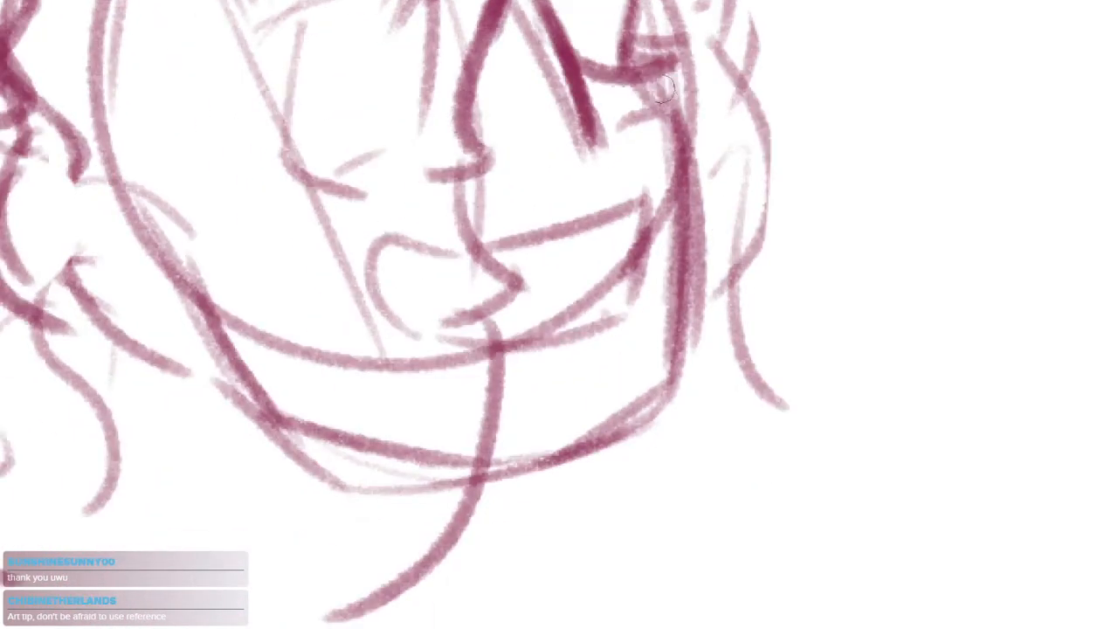
# Draw two thick curved locks swinging outward from the right side of the face
pyautogui.moveTo(664, 87); pyautogui.dragTo(742, 262)
pyautogui.scroll(1, 742, 262)
pyautogui.hotkey('ctrl', 'z')
pyautogui.moveTo(648, 131); pyautogui.dragTo(751, 266)
pyautogui.moveTo(690, 75); pyautogui.dragTo(740, 358)
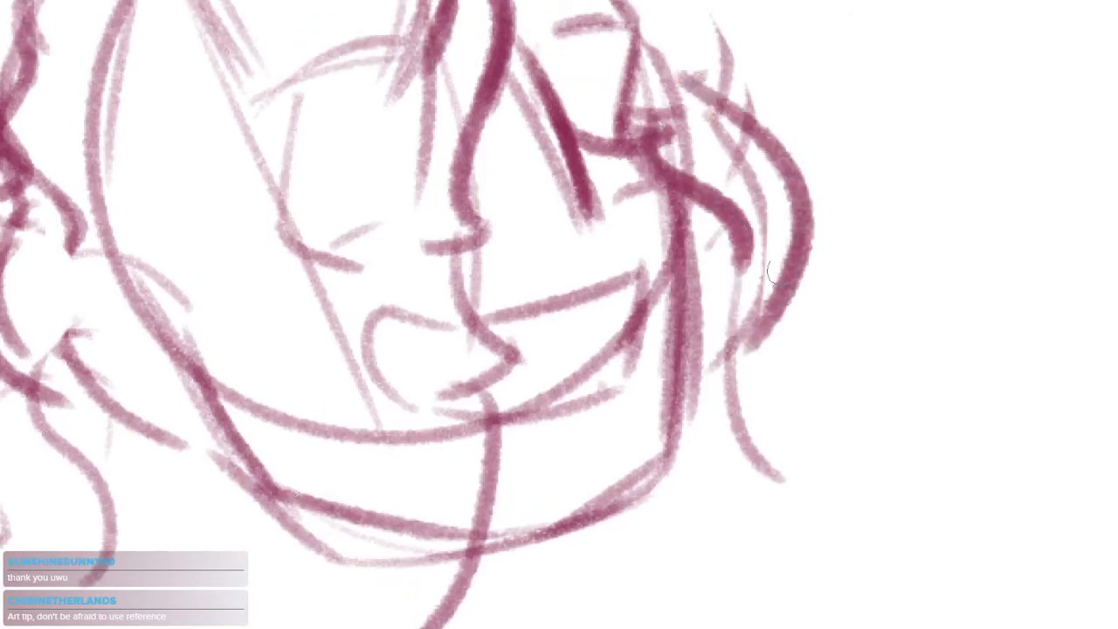
# Extend the right locks downward with wavy, outward-curling ends
pyautogui.moveTo(779, 281); pyautogui.dragTo(727, 451)
pyautogui.moveTo(792, 308); pyautogui.dragTo(781, 509)
pyautogui.scroll(-3, 775, 338)
pyautogui.hotkey('ctrl', 'z')
pyautogui.moveTo(773, 285); pyautogui.dragTo(766, 453)
pyautogui.hotkey('ctrl', 'z')
pyautogui.moveTo(753, 309)
pyautogui.mouseDown()
pyautogui.moveTo(723, 434)
pyautogui.moveTo(694, 404)
pyautogui.moveTo(640, 438)
pyautogui.mouseUp()
pyautogui.hotkey('ctrl', 'z')
# Select the whole fourth head and rotate it slightly counterclockwise
pyautogui.moveTo(899, 287)
pyautogui.mouseDown()
pyautogui.moveTo(389, 507)
pyautogui.moveTo(795, 126)
pyautogui.mouseUp()
pyautogui.moveTo(712, 299); pyautogui.dragTo(669, 337)
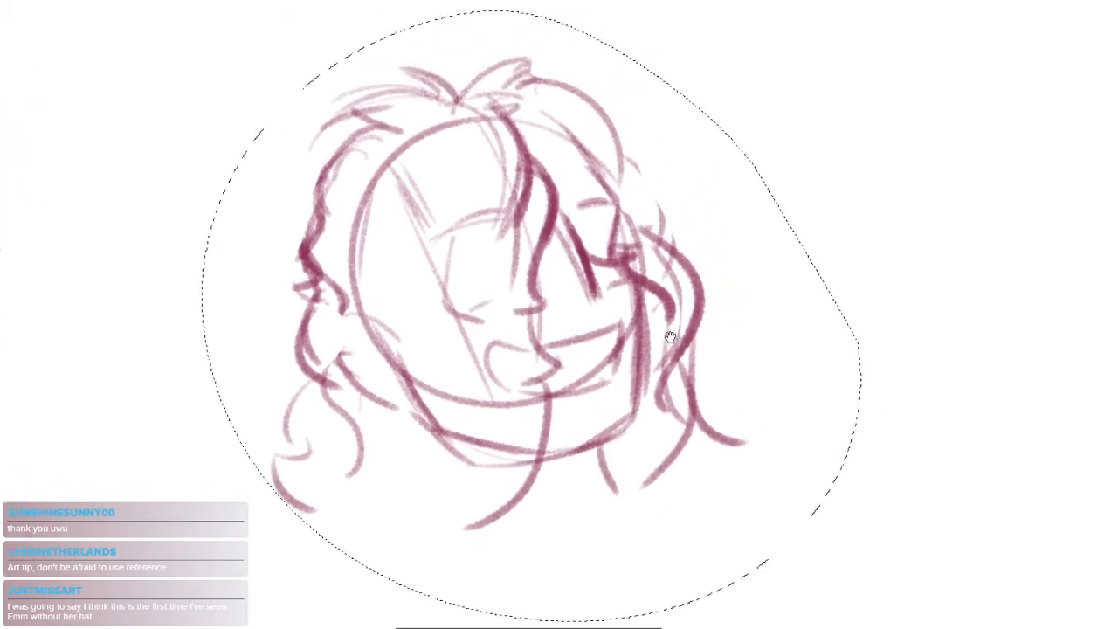
pyautogui.scroll(-2, 804, 457)
pyautogui.hotkey('ctrl', 't')
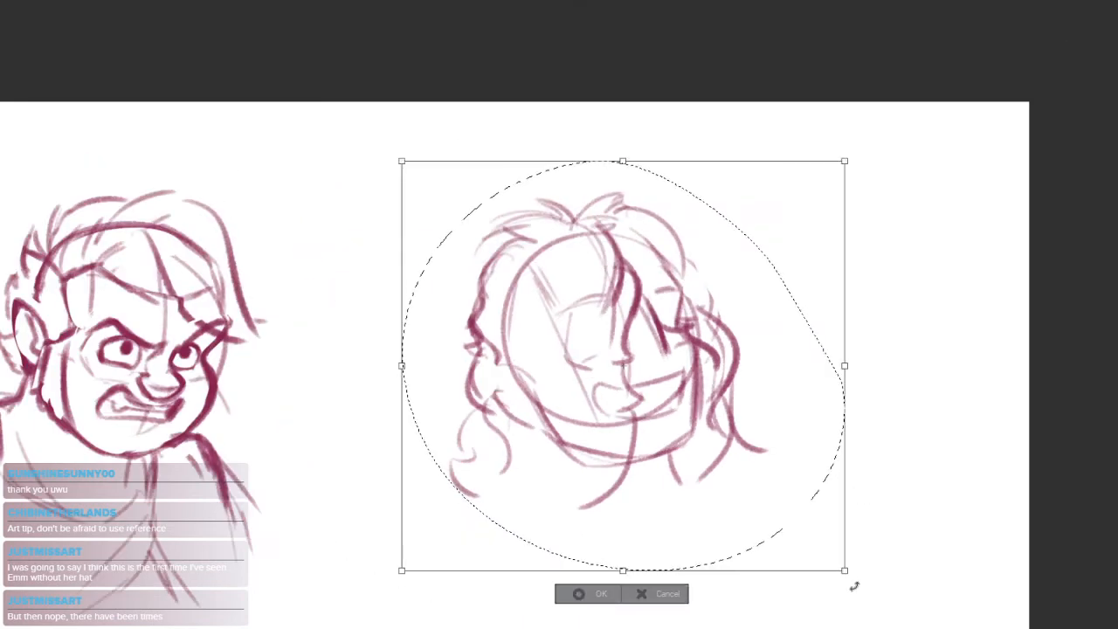
pyautogui.moveTo(853, 586)
pyautogui.mouseDown()
pyautogui.moveTo(885, 518)
pyautogui.moveTo(963, 431)
pyautogui.mouseUp()
pyautogui.press('Return')
# Draw the left and right sides of the neck below the jaw
pyautogui.moveTo(719, 422); pyautogui.dragTo(642, 274)
pyautogui.hotkey('ctrl', '+')
pyautogui.moveTo(686, 339); pyautogui.dragTo(717, 423)
pyautogui.moveTo(479, 372); pyautogui.dragTo(479, 472)
pyautogui.hotkey('ctrl', 'z')
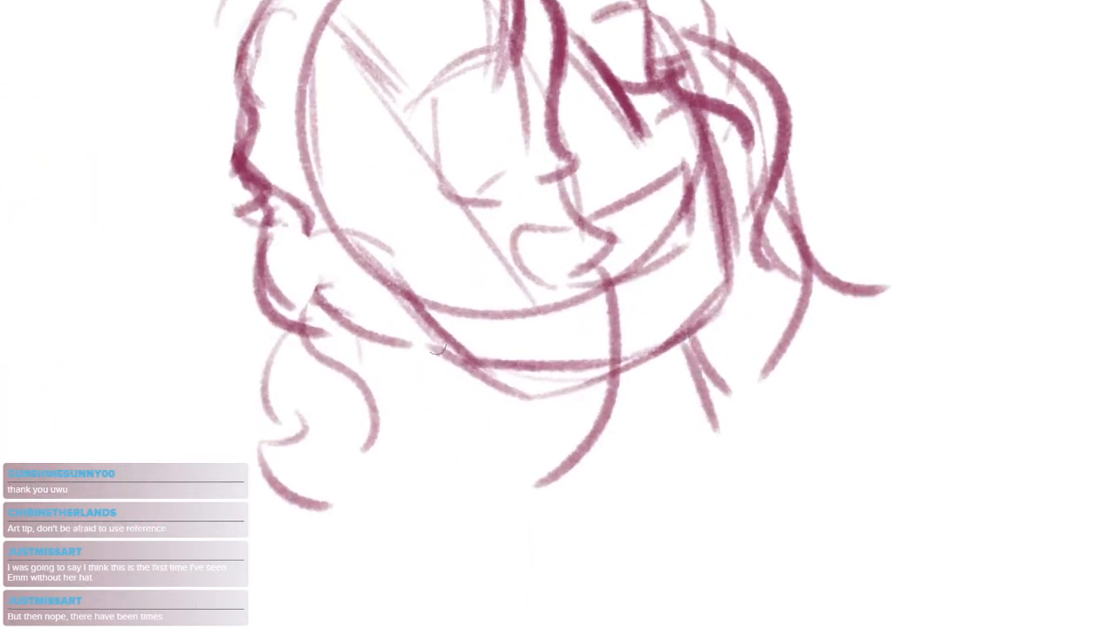
pyautogui.moveTo(428, 313); pyautogui.dragTo(448, 491)
pyautogui.hotkey('ctrl', 'z')
pyautogui.moveTo(445, 346); pyautogui.dragTo(477, 441)
pyautogui.moveTo(687, 338); pyautogui.dragTo(732, 429)
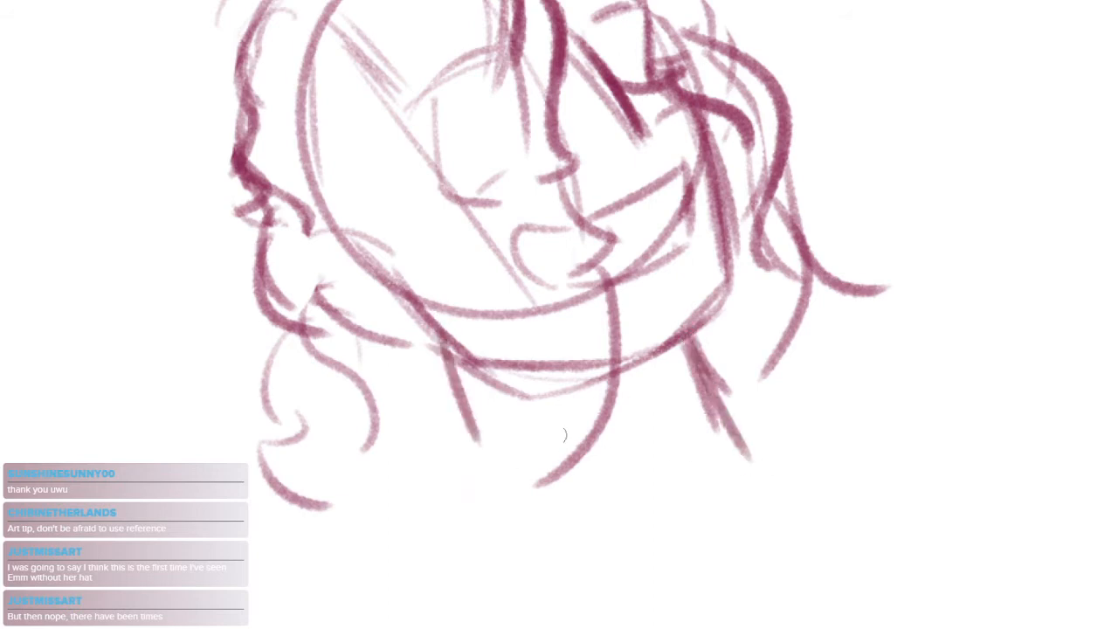
# Draw a curved neckline across the base of the neck and a sloping shoulder line on each side
pyautogui.moveTo(455, 411); pyautogui.dragTo(711, 487)
pyautogui.moveTo(438, 449)
pyautogui.mouseDown()
pyautogui.moveTo(495, 292)
pyautogui.moveTo(311, 291)
pyautogui.mouseUp()
pyautogui.moveTo(364, 355); pyautogui.dragTo(293, 411)
pyautogui.moveTo(760, 306); pyautogui.dragTo(917, 363)
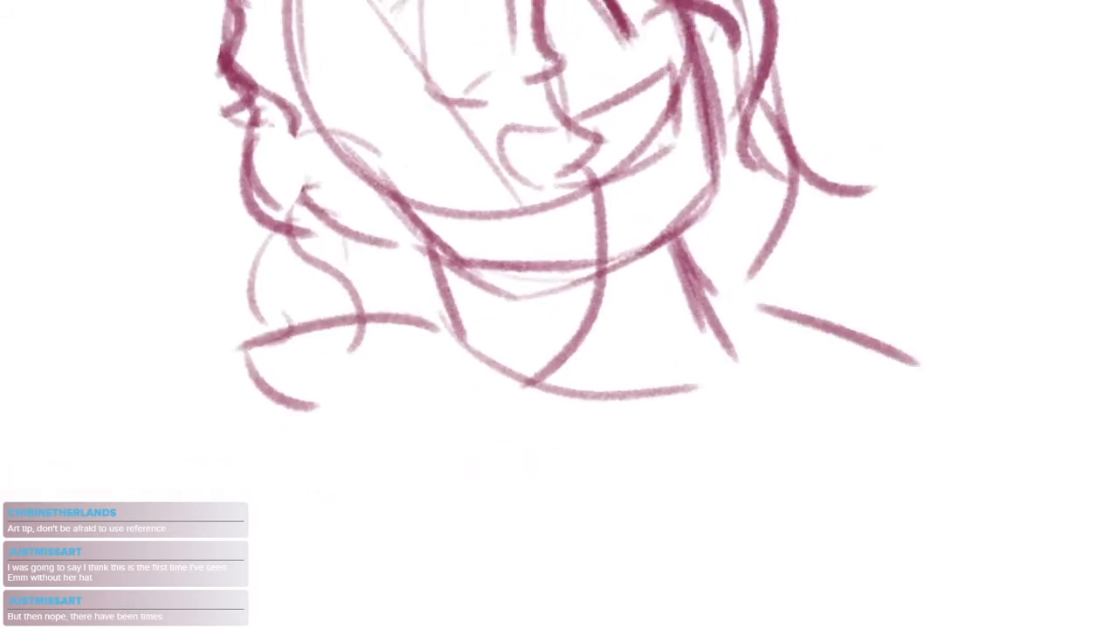
pyautogui.hotkey('ctrl', 'z')
pyautogui.moveTo(723, 310); pyautogui.dragTo(886, 359)
pyautogui.moveTo(776, 335)
pyautogui.mouseDown()
pyautogui.moveTo(794, 389)
pyautogui.moveTo(784, 418)
pyautogui.mouseUp()
pyautogui.scroll(-1, 799, 387)
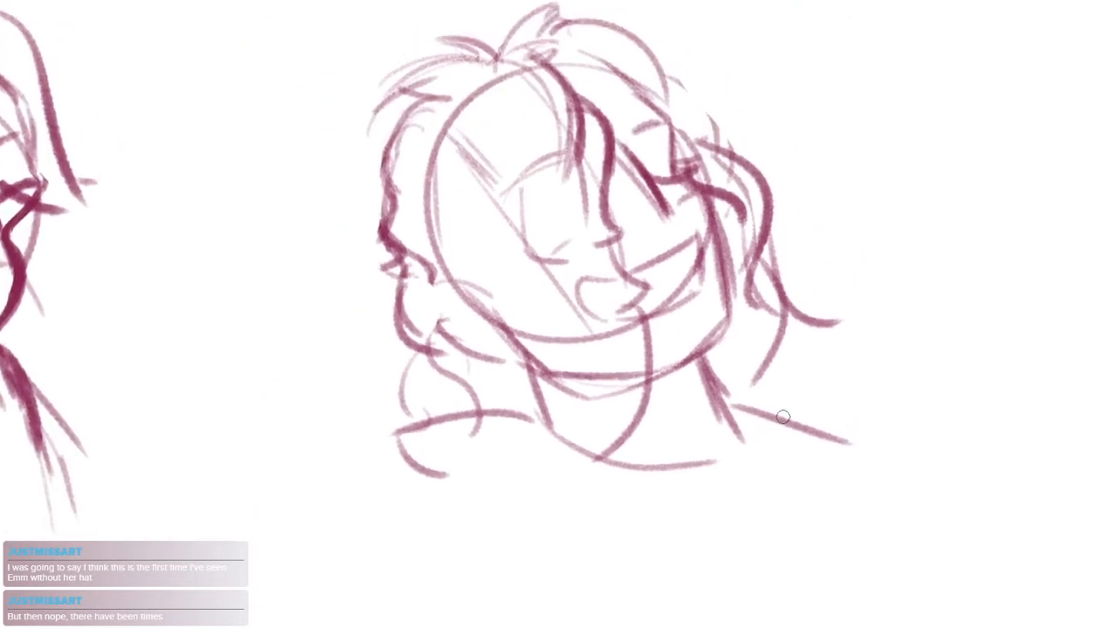
# Darken the left neck line and erase part of the arc beside the left jaw
pyautogui.moveTo(710, 408); pyautogui.dragTo(682, 387)
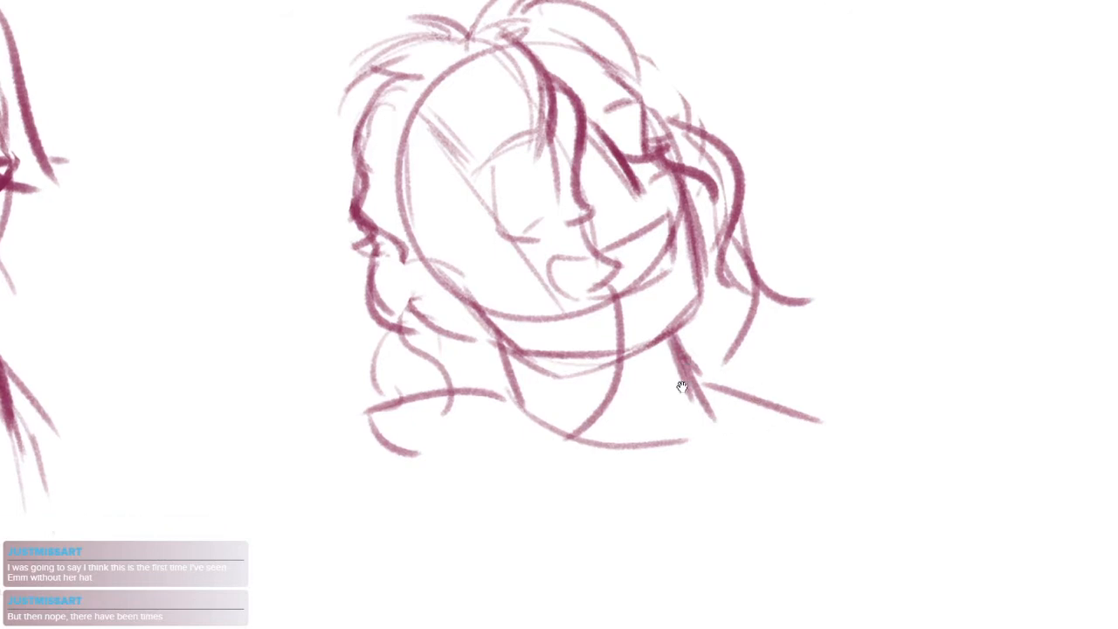
pyautogui.moveTo(487, 329); pyautogui.dragTo(519, 397)
pyautogui.moveTo(537, 344); pyautogui.dragTo(522, 406)
pyautogui.press('e')
pyautogui.moveTo(433, 325); pyautogui.dragTo(454, 351)
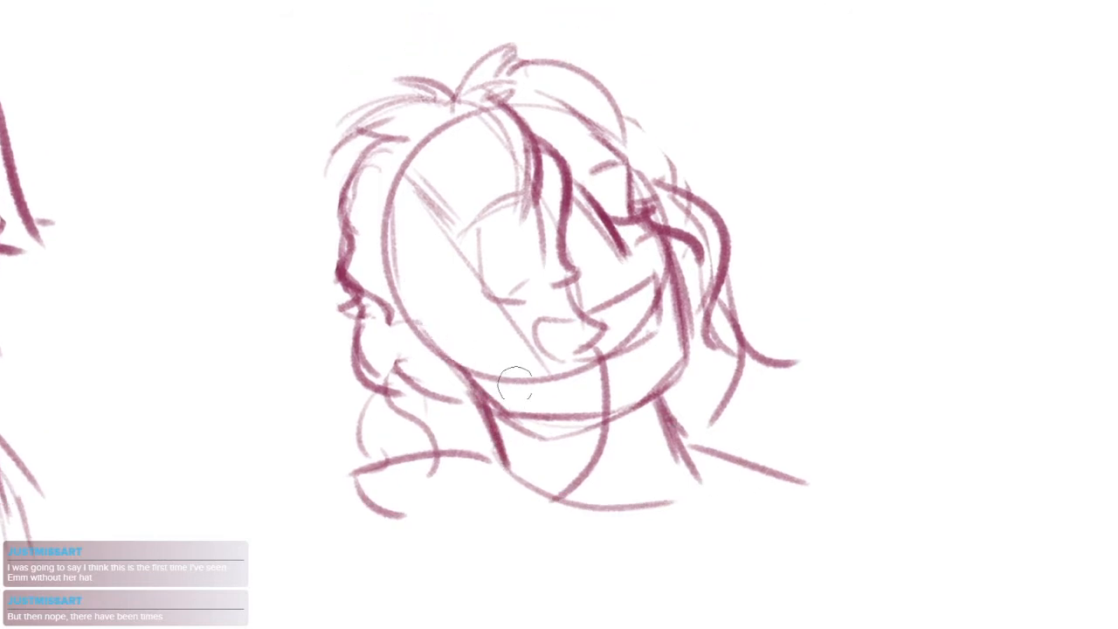
# Erase the inner fringe strands over the forehead, leaving the main dark strands
pyautogui.scroll(3, 612, 254)
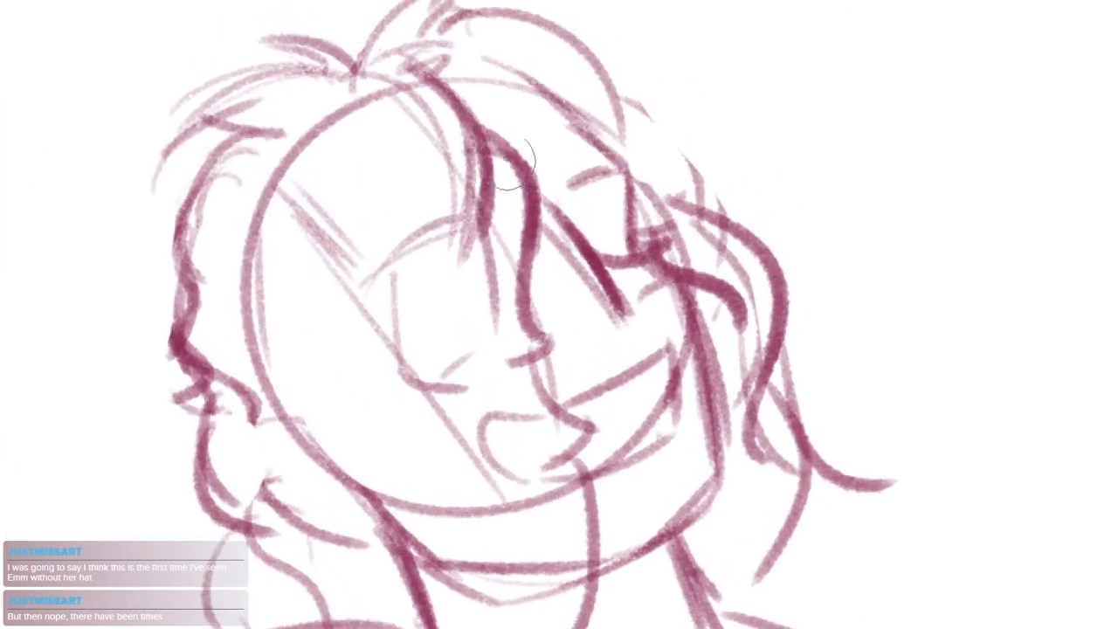
pyautogui.moveTo(515, 162)
pyautogui.mouseDown()
pyautogui.moveTo(439, 282)
pyautogui.moveTo(482, 312)
pyautogui.mouseUp()
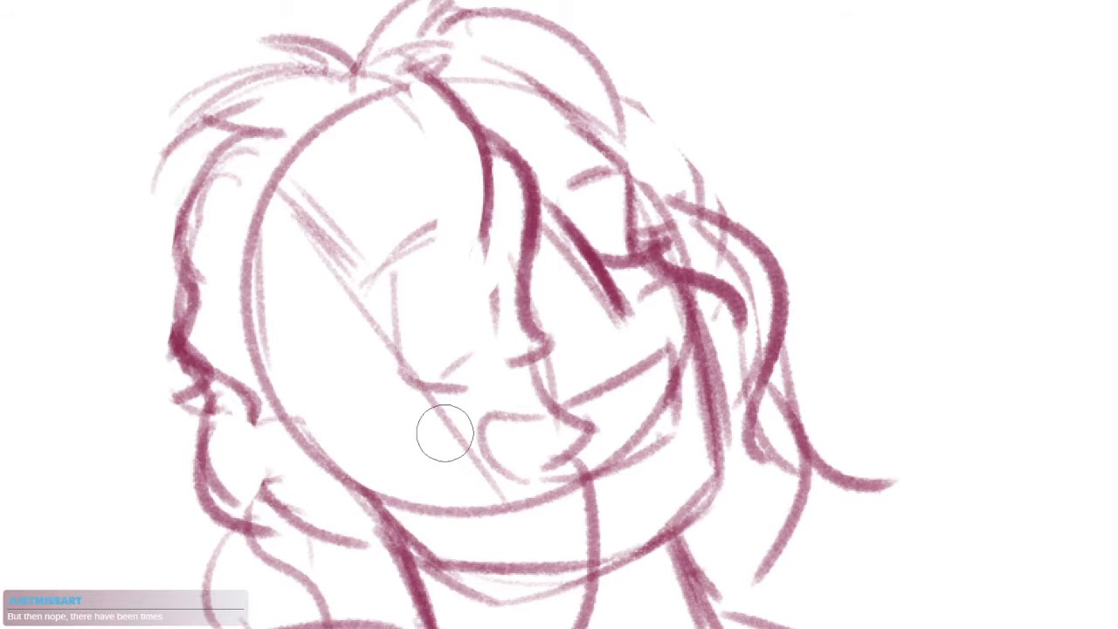
pyautogui.moveTo(562, 295); pyautogui.dragTo(594, 285)
# Thicken the slanting stroke right of the central strand into a heavy wedge with short strokes at its base
pyautogui.press('e')
pyautogui.moveTo(583, 190); pyautogui.dragTo(628, 269)
pyautogui.moveTo(592, 210)
pyautogui.mouseDown()
pyautogui.moveTo(657, 306)
pyautogui.moveTo(668, 304)
pyautogui.mouseUp()
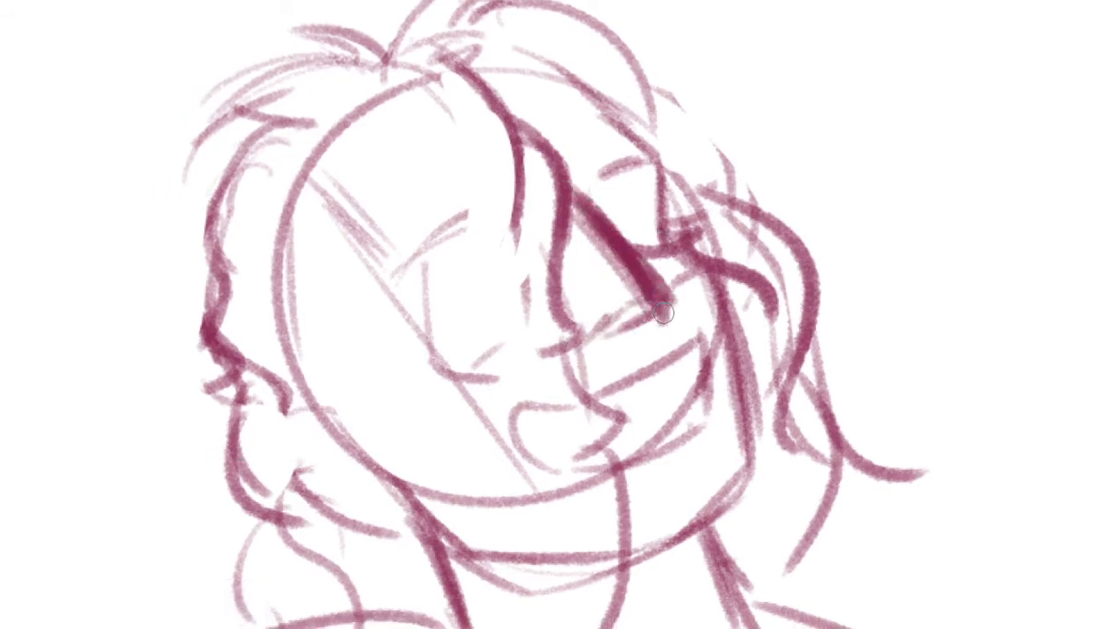
pyautogui.moveTo(789, 340); pyautogui.dragTo(678, 303)
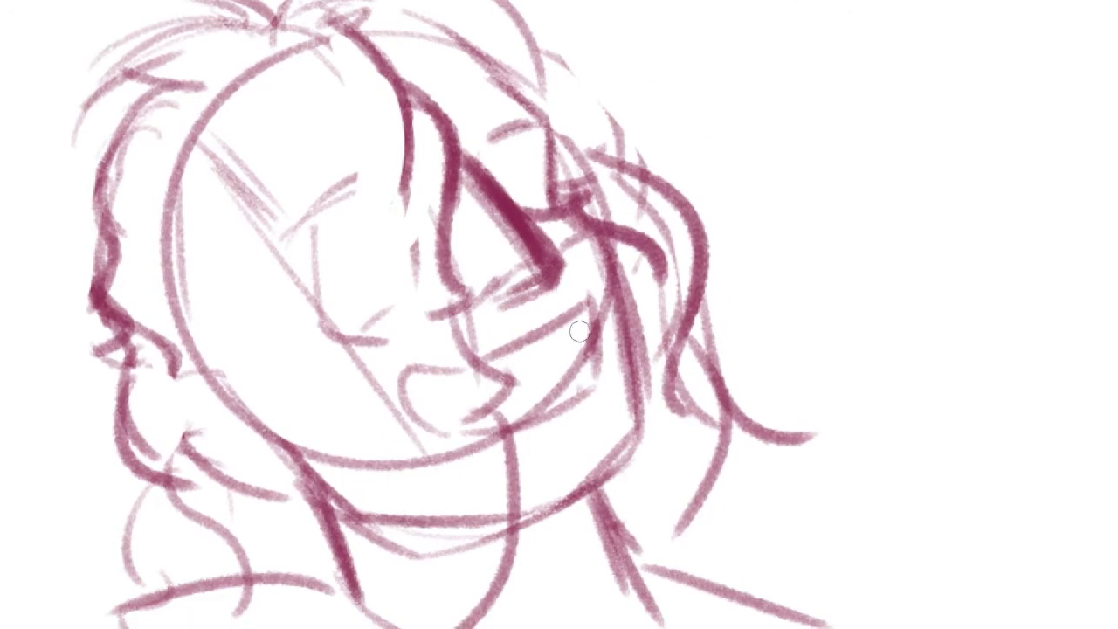
# Rework the mouth line and paint a solid dark oval at its right corner
pyautogui.moveTo(581, 316)
pyautogui.mouseDown()
pyautogui.moveTo(593, 363)
pyautogui.moveTo(581, 314)
pyautogui.mouseUp()
pyautogui.moveTo(557, 363); pyautogui.dragTo(471, 398)
pyautogui.moveTo(599, 352)
pyautogui.mouseDown()
pyautogui.moveTo(671, 343)
pyautogui.moveTo(707, 418)
pyautogui.mouseUp()
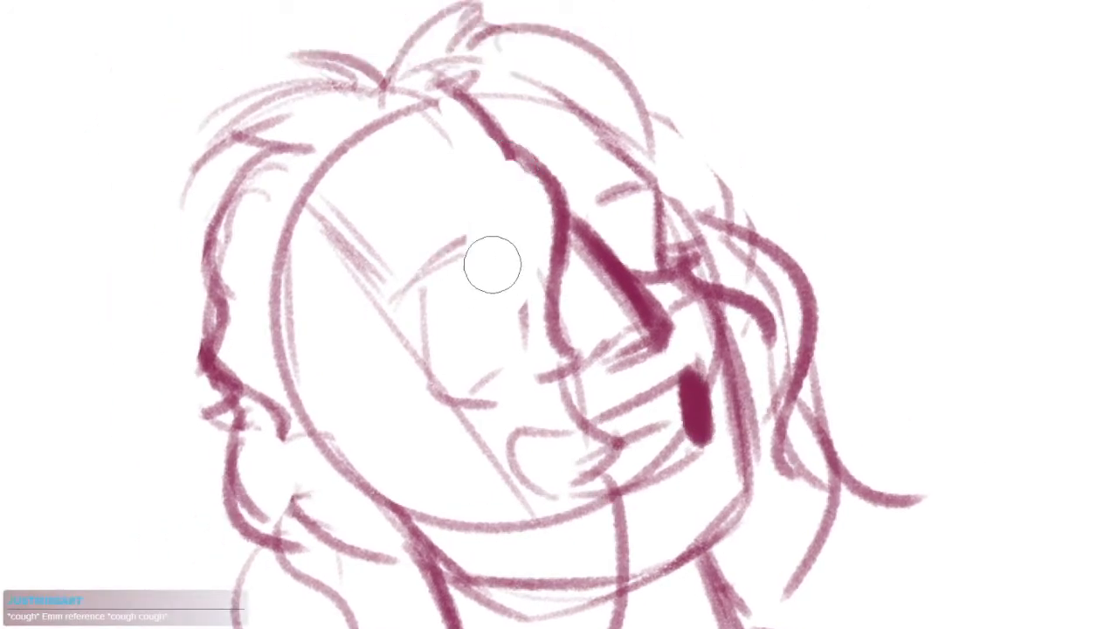
# Erase the fringe strand hanging over the forehead and replace it with a short tip beside the main strand
pyautogui.moveTo(487, 113); pyautogui.dragTo(511, 219)
pyautogui.moveTo(548, 248); pyautogui.dragTo(583, 320)
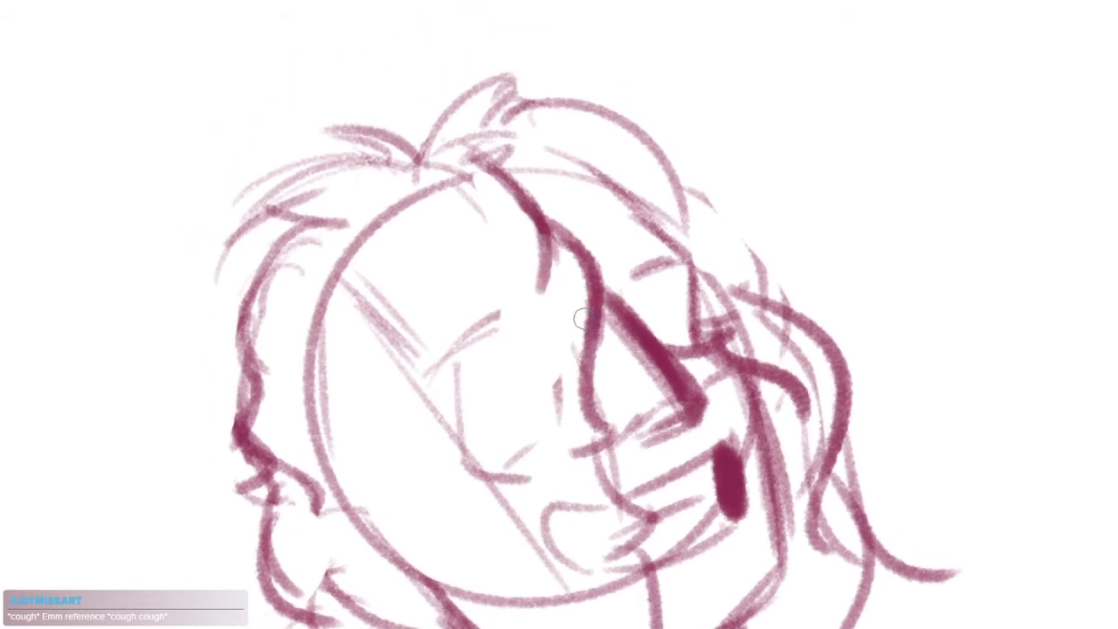
pyautogui.moveTo(664, 394)
pyautogui.mouseDown()
pyautogui.moveTo(636, 313)
pyautogui.moveTo(604, 274)
pyautogui.moveTo(655, 288)
pyautogui.mouseUp()
pyautogui.scroll(-1, 642, 319)
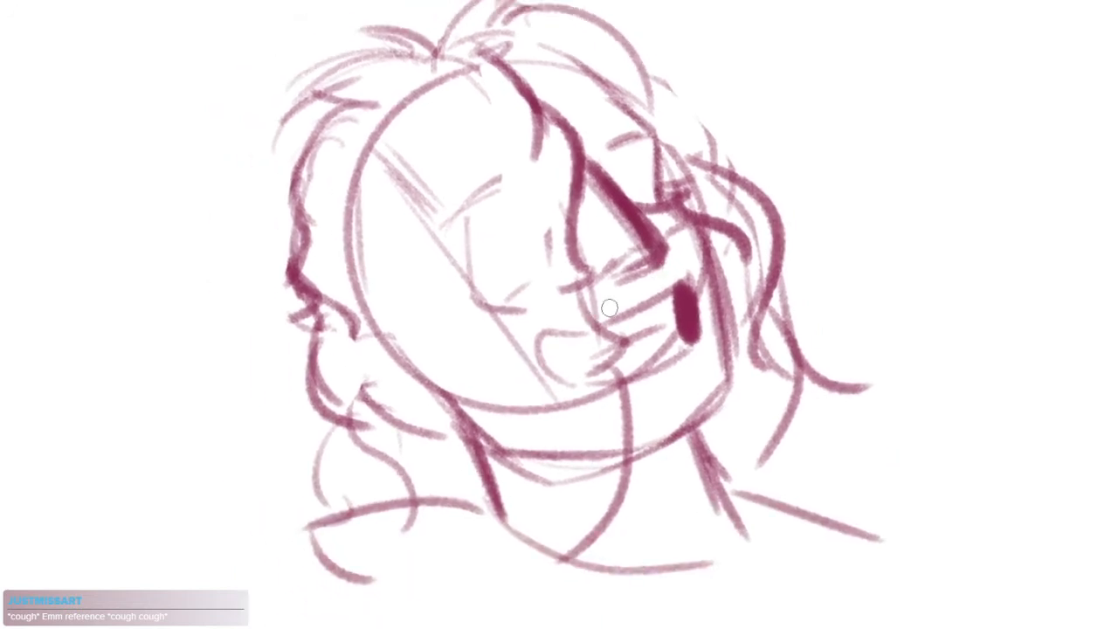
# Draw a dark wavy lock down the left side of the head and erase the old strands inside it
pyautogui.moveTo(338, 101)
pyautogui.mouseDown()
pyautogui.moveTo(274, 242)
pyautogui.moveTo(322, 263)
pyautogui.moveTo(295, 349)
pyautogui.moveTo(288, 435)
pyautogui.mouseUp()
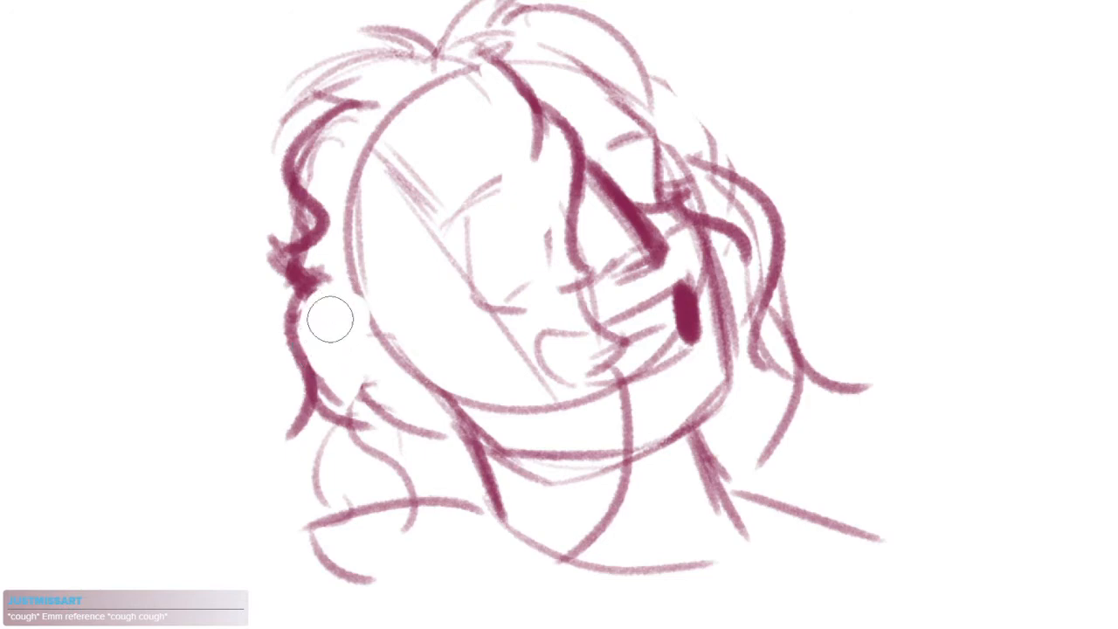
pyautogui.moveTo(330, 319)
pyautogui.mouseDown()
pyautogui.moveTo(339, 424)
pyautogui.moveTo(339, 402)
pyautogui.mouseUp()
pyautogui.press('b')
pyautogui.moveTo(321, 406); pyautogui.dragTo(327, 508)
pyautogui.hotkey('ctrl', 'z')
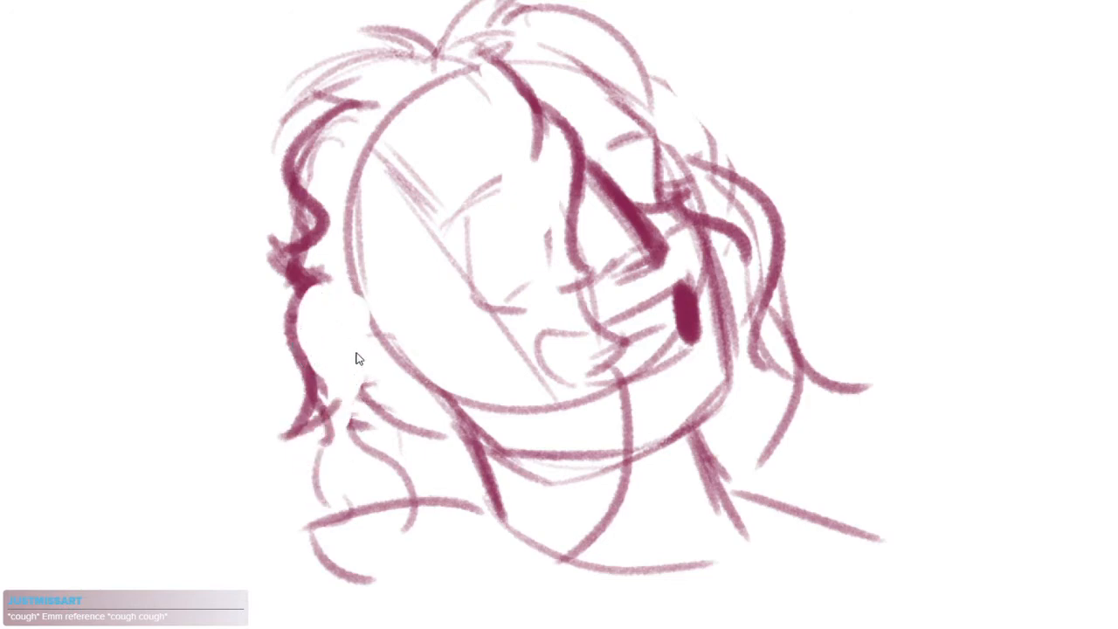
pyautogui.hotkey('ctrl', 'z')
pyautogui.hotkey('ctrl', 'z')
pyautogui.moveTo(328, 278)
pyautogui.mouseDown()
pyautogui.moveTo(309, 288)
pyautogui.moveTo(316, 417)
pyautogui.mouseUp()
pyautogui.moveTo(313, 288); pyautogui.dragTo(384, 454)
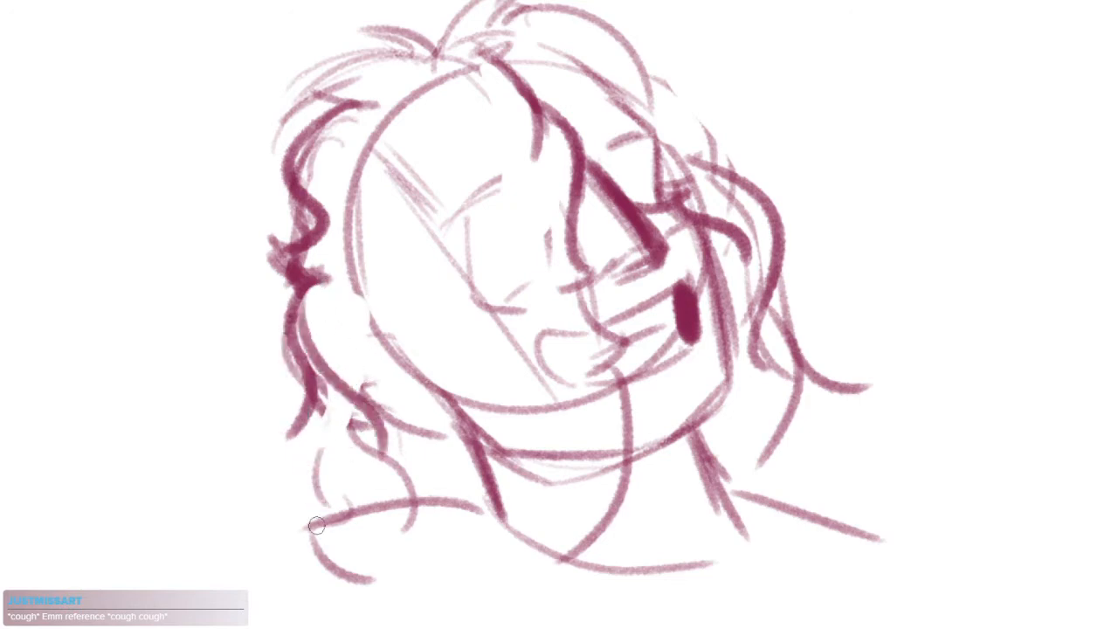
pyautogui.moveTo(345, 411)
pyautogui.mouseDown()
pyautogui.moveTo(333, 510)
pyautogui.moveTo(285, 536)
pyautogui.mouseUp()
pyautogui.moveTo(497, 554); pyautogui.dragTo(468, 500)
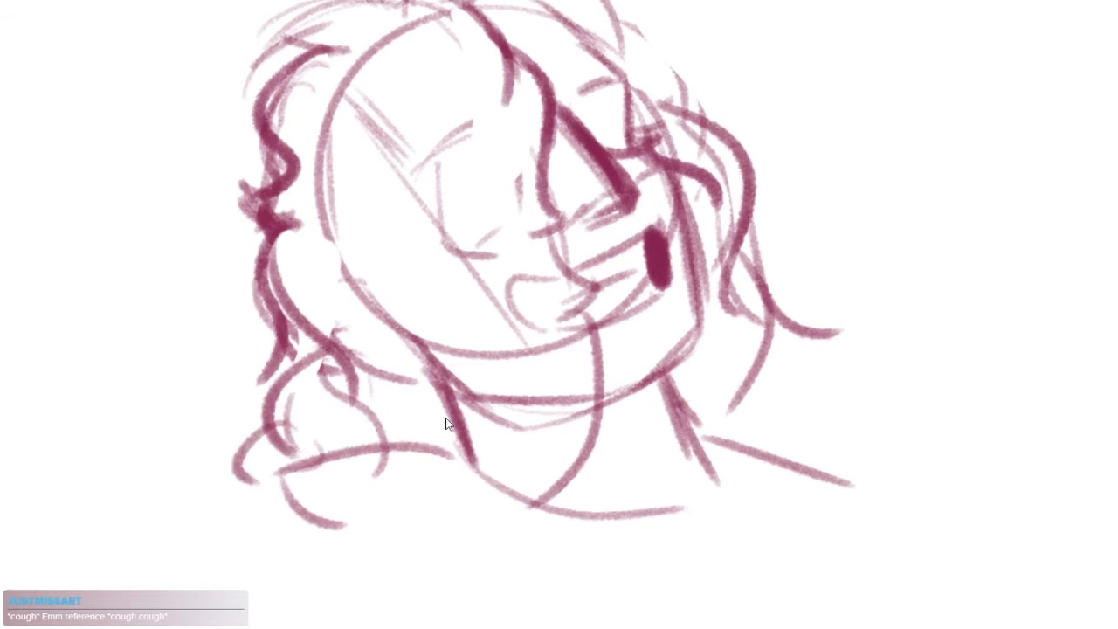
pyautogui.hotkey('ctrl', 'z')
pyautogui.hotkey('ctrl', 'z')
# Replace the lower left locks with new rounded waves, and add a curved lock falling over the right shoulder
pyautogui.moveTo(265, 241)
pyautogui.mouseDown()
pyautogui.moveTo(375, 375)
pyautogui.moveTo(288, 349)
pyautogui.mouseUp()
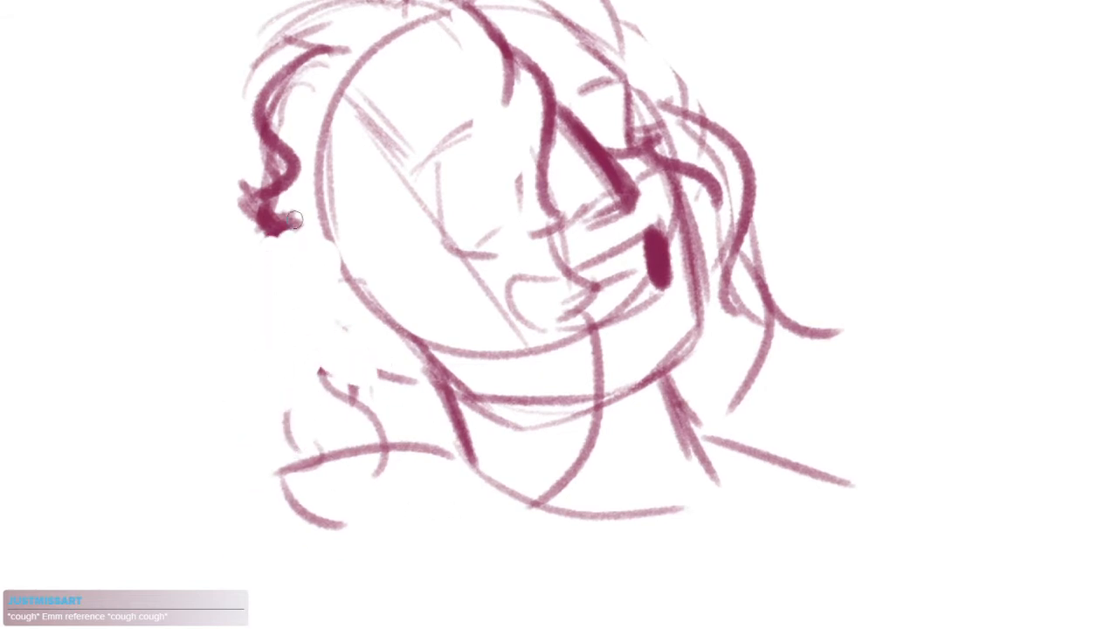
pyautogui.moveTo(271, 202)
pyautogui.mouseDown()
pyautogui.moveTo(295, 317)
pyautogui.moveTo(279, 471)
pyautogui.mouseUp()
pyautogui.moveTo(728, 329)
pyautogui.mouseDown()
pyautogui.moveTo(664, 319)
pyautogui.moveTo(713, 468)
pyautogui.mouseUp()
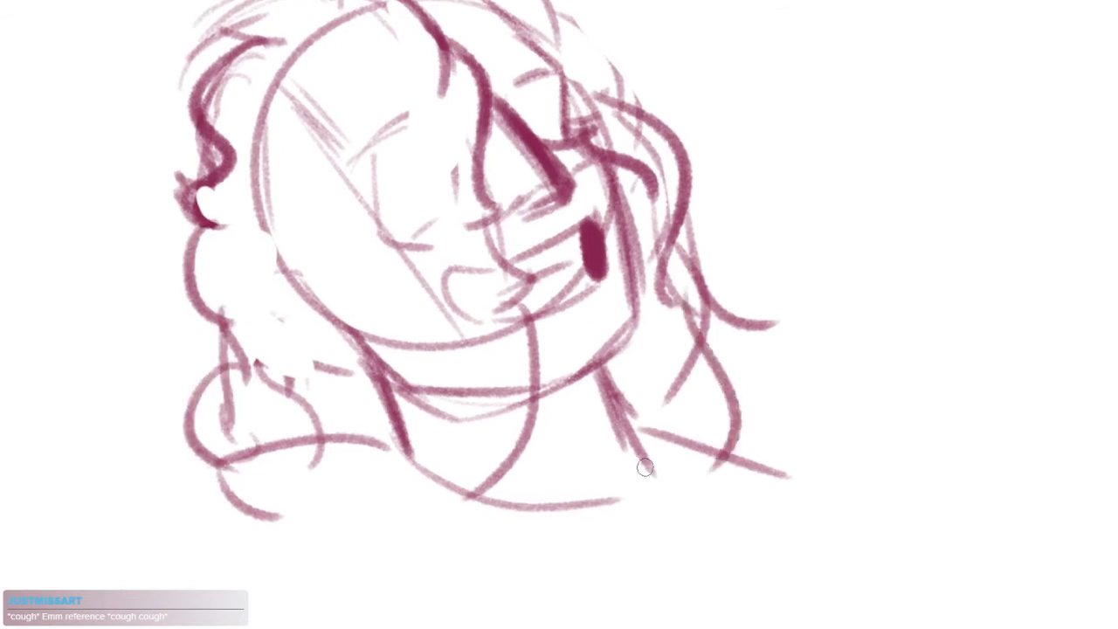
pyautogui.moveTo(699, 430); pyautogui.dragTo(760, 468)
pyautogui.scroll(1, 549, 185)
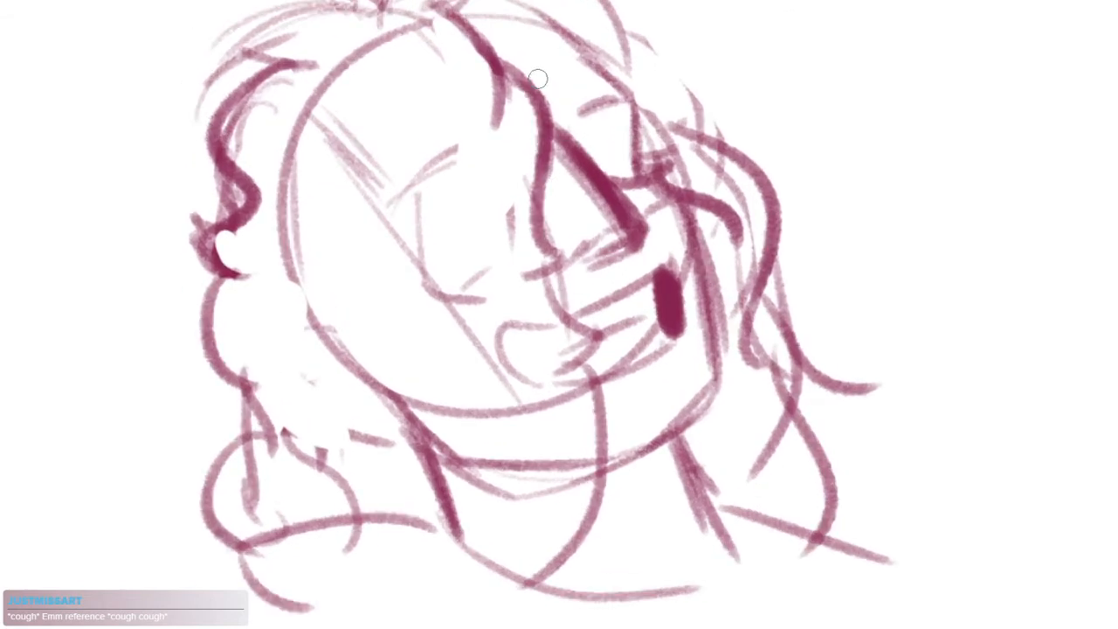
# Draw the lower end of the dark fringe strand as a wavy curve from beside the nose across the mouth
pyautogui.moveTo(538, 78); pyautogui.dragTo(570, 279)
pyautogui.hotkey('ctrl', 'z')
pyautogui.moveTo(547, 124)
pyautogui.mouseDown()
pyautogui.moveTo(524, 274)
pyautogui.moveTo(550, 345)
pyautogui.mouseUp()
pyautogui.hotkey('ctrl', 'z')
pyautogui.moveTo(537, 264); pyautogui.dragTo(549, 320)
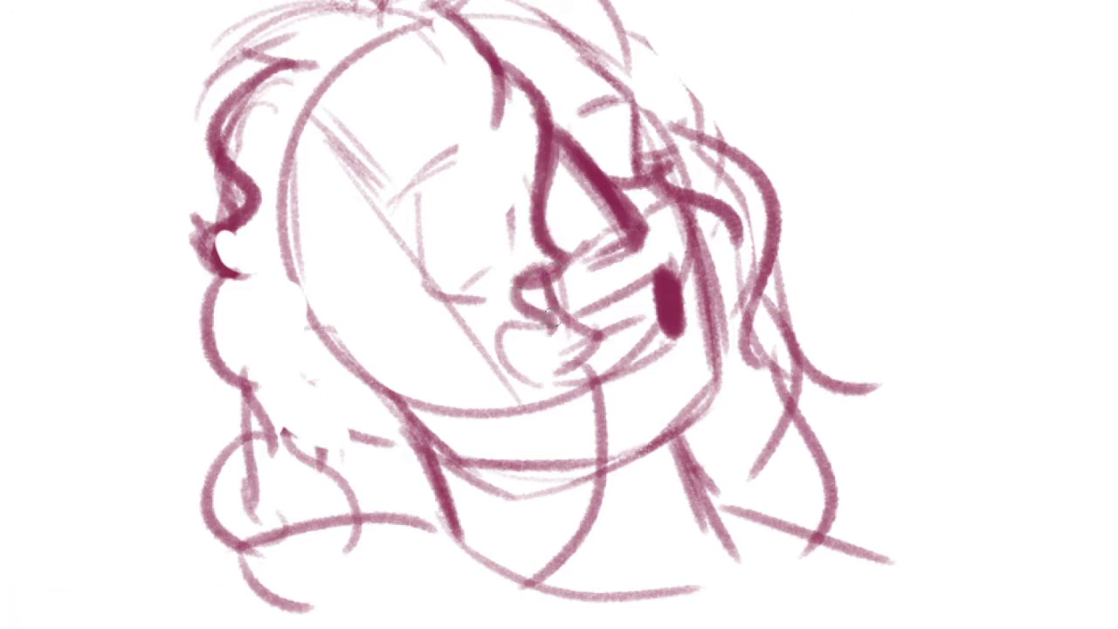
pyautogui.hotkey('ctrl', 'z')
pyautogui.moveTo(530, 268); pyautogui.dragTo(595, 362)
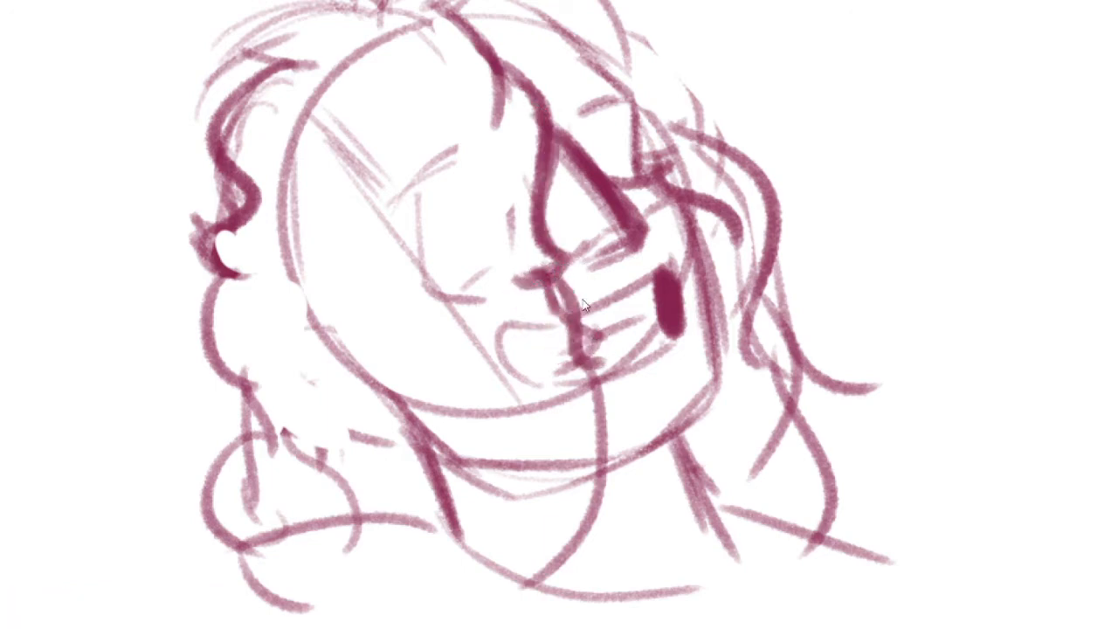
pyautogui.hotkey('ctrl', 'z')
pyautogui.moveTo(539, 269)
pyautogui.mouseDown()
pyautogui.moveTo(596, 336)
pyautogui.moveTo(530, 374)
pyautogui.mouseUp()
pyautogui.moveTo(611, 386); pyautogui.dragTo(524, 556)
pyautogui.hotkey('ctrl', 'z')
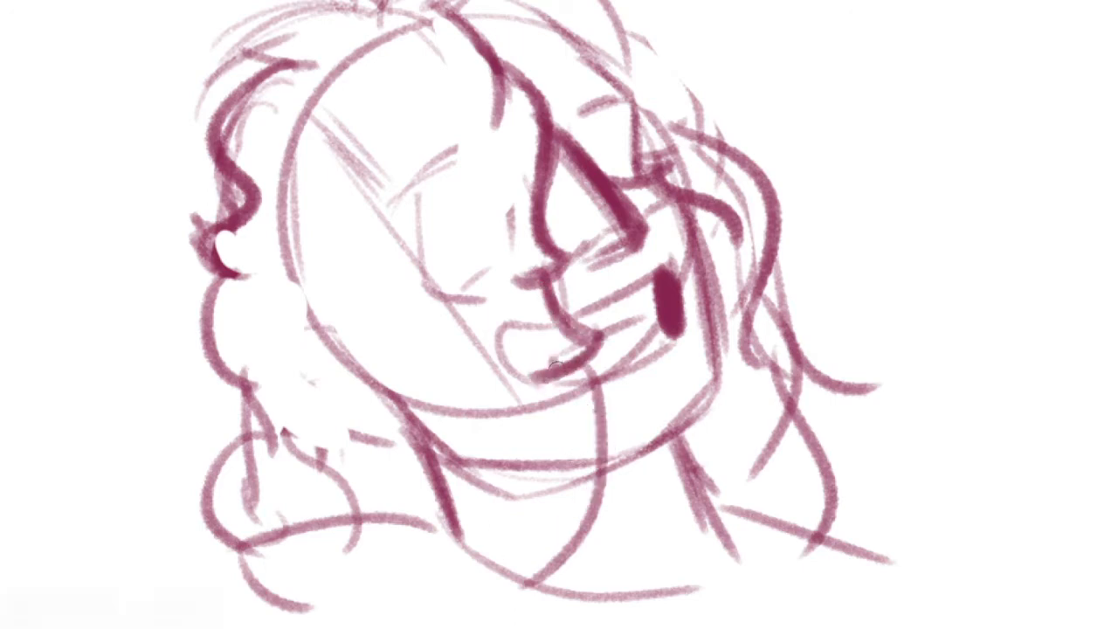
# Continue the strand past the chin and neck, ending in a large dark looping lock over the chest
pyautogui.moveTo(569, 369); pyautogui.dragTo(536, 550)
pyautogui.moveTo(583, 501); pyautogui.dragTo(472, 622)
pyautogui.moveTo(513, 545)
pyautogui.mouseDown()
pyautogui.moveTo(504, 512)
pyautogui.moveTo(530, 379)
pyautogui.mouseUp()
pyautogui.hotkey('ctrl', 'z')
pyautogui.moveTo(592, 347)
pyautogui.mouseDown()
pyautogui.moveTo(505, 502)
pyautogui.moveTo(316, 353)
pyautogui.moveTo(388, 454)
pyautogui.mouseUp()
pyautogui.moveTo(550, 369)
pyautogui.mouseDown()
pyautogui.moveTo(477, 427)
pyautogui.moveTo(629, 480)
pyautogui.mouseUp()
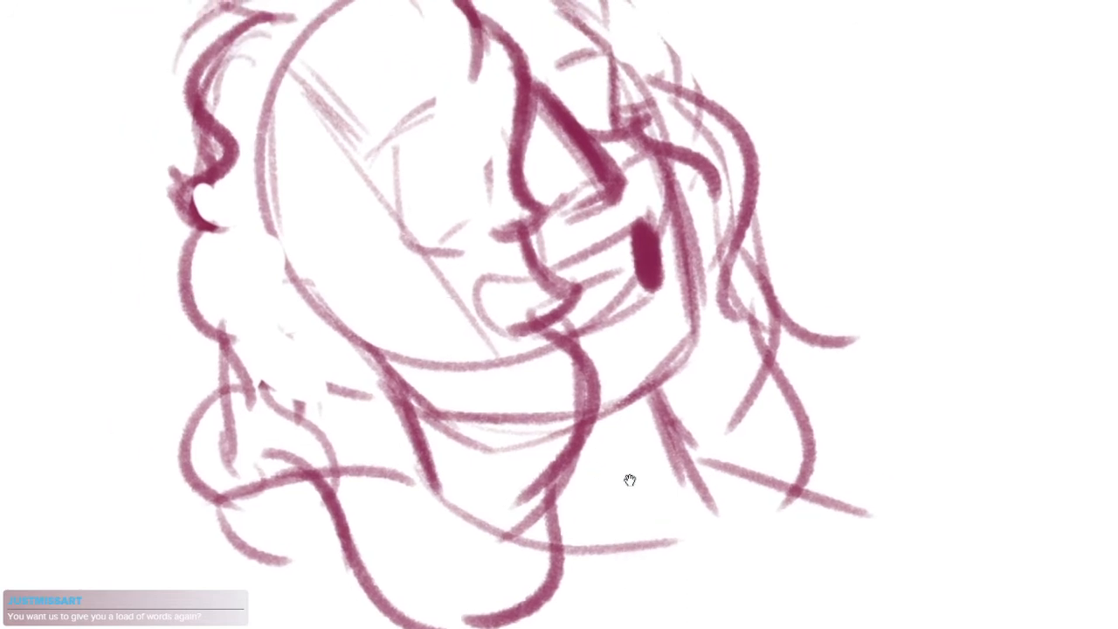
pyautogui.moveTo(633, 348); pyautogui.dragTo(579, 436)
pyautogui.moveTo(639, 280); pyautogui.dragTo(679, 238)
pyautogui.moveTo(589, 361)
pyautogui.mouseDown()
pyautogui.moveTo(524, 310)
pyautogui.moveTo(542, 293)
pyautogui.mouseUp()
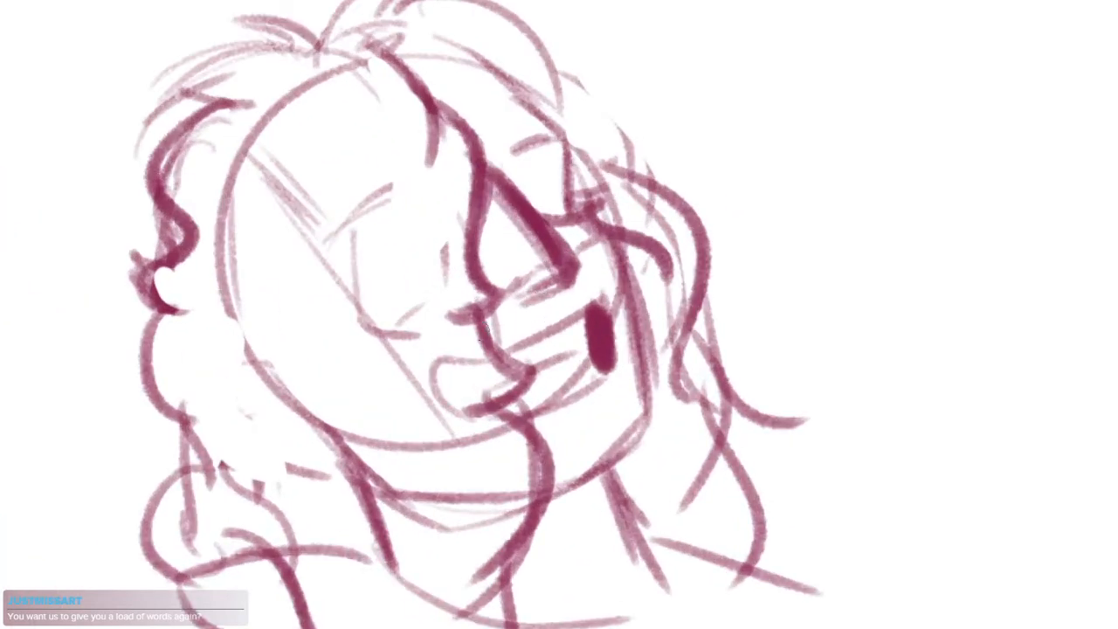
# Outline a large round near eye and a small partial far eye behind the nose, with arched eyebrows above both
pyautogui.moveTo(370, 306)
pyautogui.mouseDown()
pyautogui.moveTo(438, 274)
pyautogui.moveTo(386, 245)
pyautogui.moveTo(423, 213)
pyautogui.mouseUp()
pyautogui.hotkey('ctrl', 'z')
pyautogui.hotkey('ctrl', 'z')
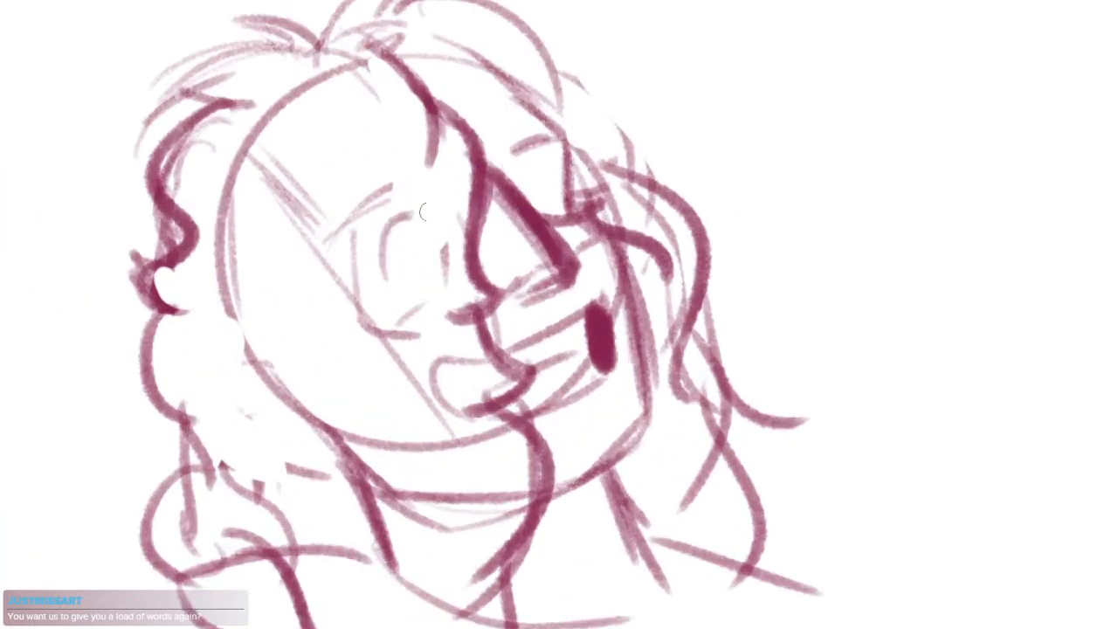
pyautogui.moveTo(518, 186)
pyautogui.mouseDown()
pyautogui.moveTo(540, 185)
pyautogui.moveTo(542, 171)
pyautogui.mouseUp()
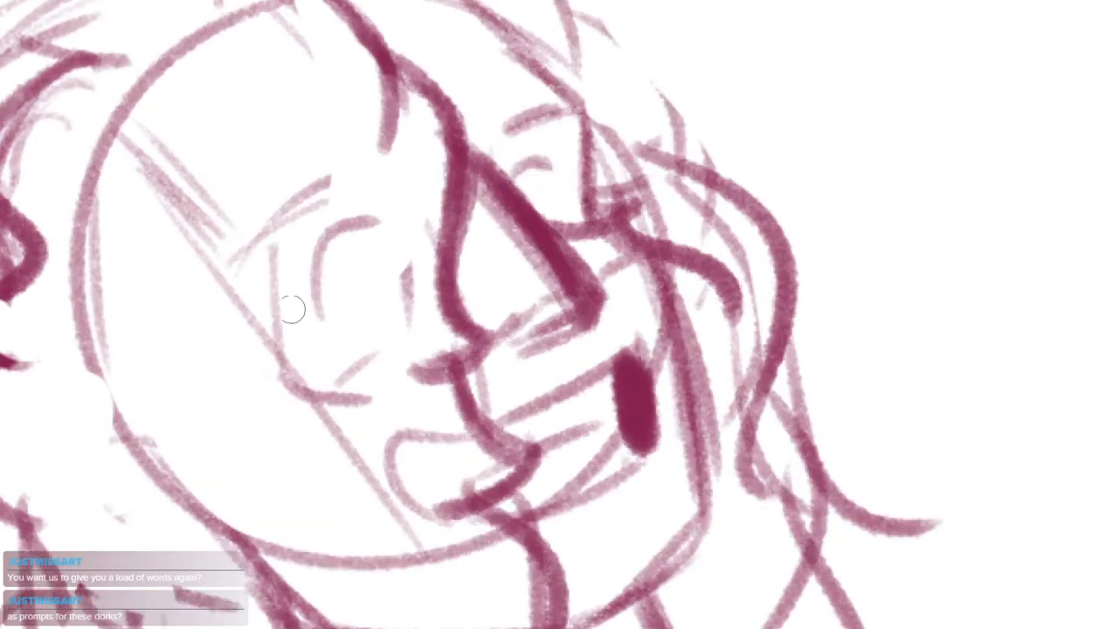
pyautogui.moveTo(292, 308)
pyautogui.mouseDown()
pyautogui.moveTo(352, 226)
pyautogui.moveTo(302, 316)
pyautogui.mouseUp()
pyautogui.moveTo(341, 229); pyautogui.dragTo(422, 308)
pyautogui.moveTo(314, 348)
pyautogui.mouseDown()
pyautogui.moveTo(385, 332)
pyautogui.moveTo(414, 308)
pyautogui.mouseUp()
pyautogui.moveTo(532, 159); pyautogui.dragTo(572, 201)
pyautogui.moveTo(321, 270)
pyautogui.mouseDown()
pyautogui.moveTo(364, 286)
pyautogui.moveTo(313, 292)
pyautogui.moveTo(325, 339)
pyautogui.mouseUp()
pyautogui.moveTo(320, 250)
pyautogui.mouseDown()
pyautogui.moveTo(300, 305)
pyautogui.moveTo(345, 220)
pyautogui.moveTo(404, 246)
pyautogui.mouseUp()
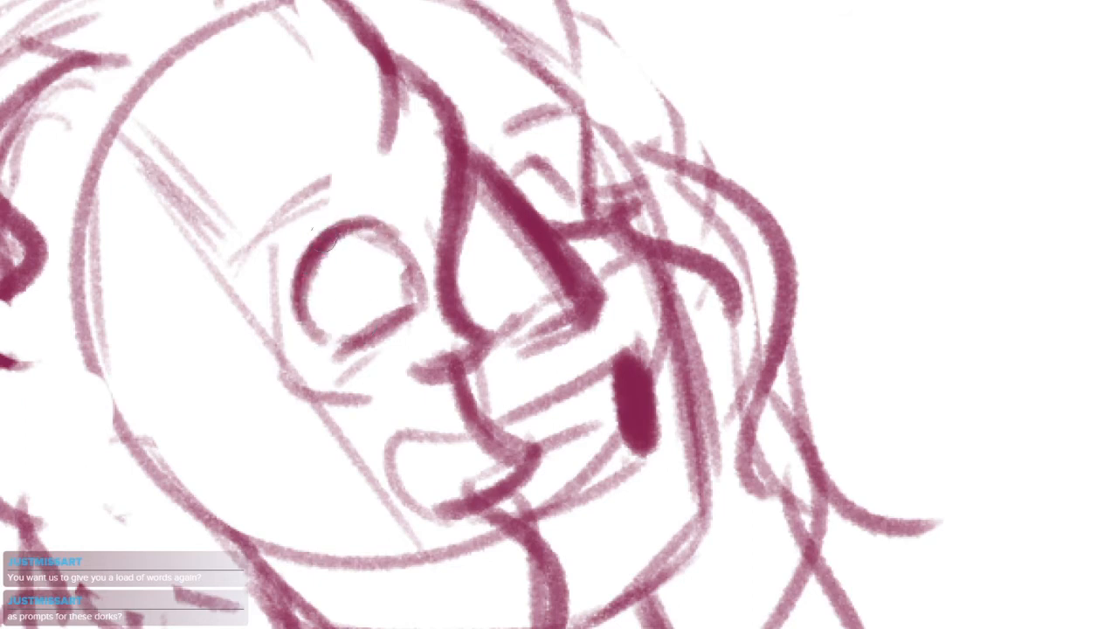
pyautogui.moveTo(262, 255)
pyautogui.mouseDown()
pyautogui.moveTo(301, 193)
pyautogui.moveTo(367, 155)
pyautogui.mouseUp()
pyautogui.moveTo(482, 131); pyautogui.dragTo(581, 107)
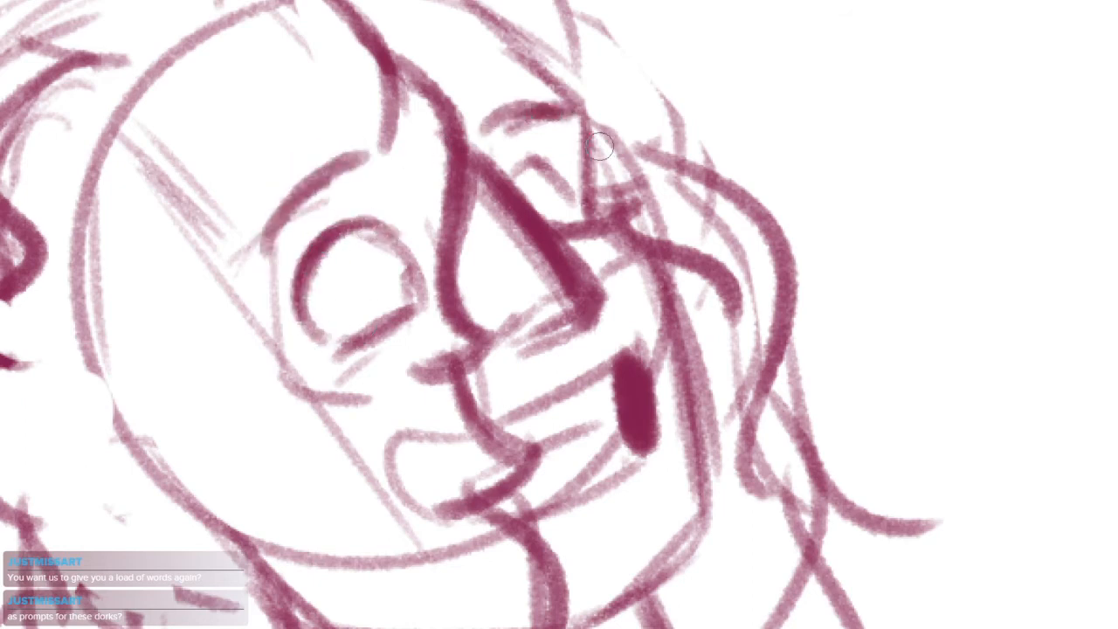
# Add dark round pupils to both eyes and clean up the near eye's lower lid
pyautogui.moveTo(299, 303)
pyautogui.mouseDown()
pyautogui.moveTo(376, 219)
pyautogui.moveTo(400, 242)
pyautogui.mouseUp()
pyautogui.moveTo(349, 288)
pyautogui.mouseDown()
pyautogui.moveTo(338, 274)
pyautogui.moveTo(349, 301)
pyautogui.mouseUp()
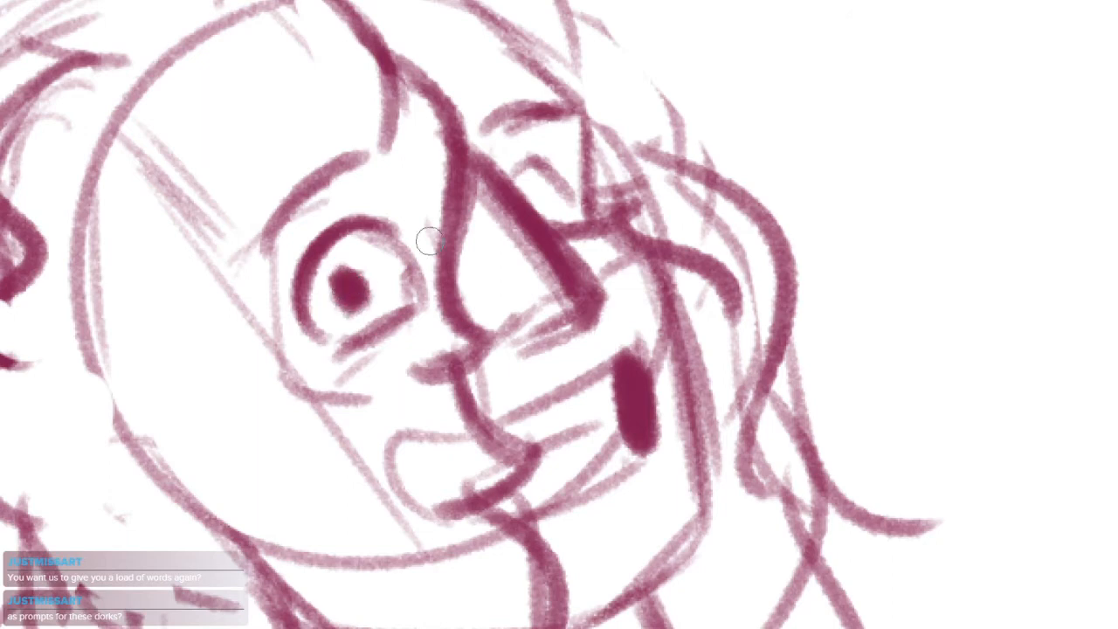
pyautogui.moveTo(559, 218)
pyautogui.mouseDown()
pyautogui.moveTo(538, 190)
pyautogui.moveTo(543, 208)
pyautogui.moveTo(548, 158)
pyautogui.moveTo(576, 203)
pyautogui.mouseUp()
pyautogui.moveTo(360, 326); pyautogui.dragTo(398, 297)
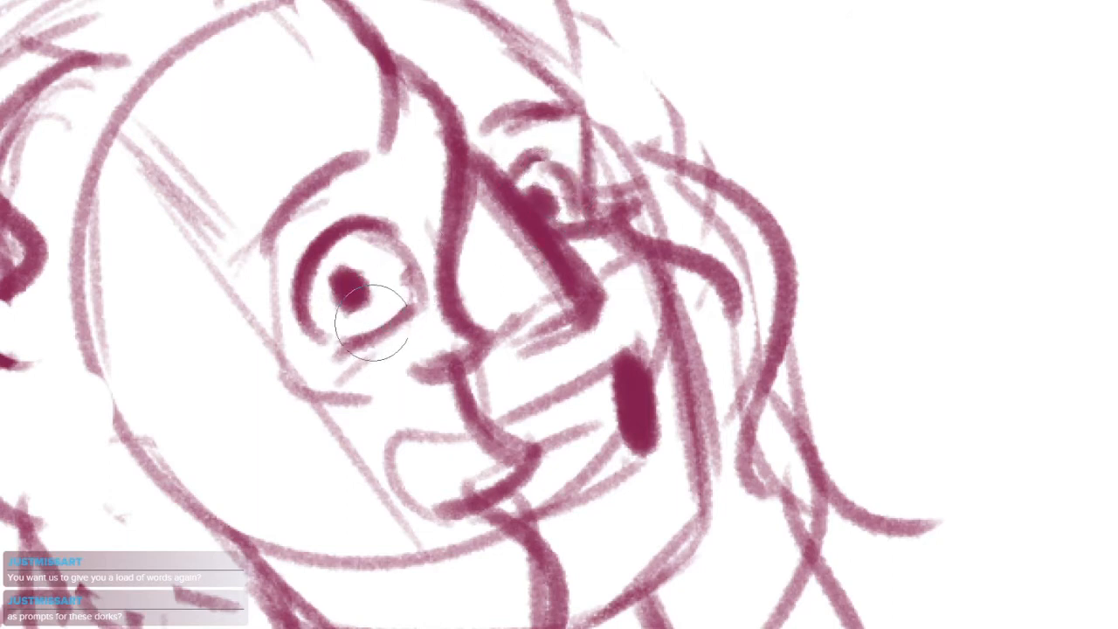
pyautogui.moveTo(313, 329)
pyautogui.mouseDown()
pyautogui.moveTo(386, 334)
pyautogui.moveTo(412, 308)
pyautogui.mouseUp()
pyautogui.moveTo(354, 343); pyautogui.dragTo(403, 320)
# Lasso the near eye and shift it slightly to the right, and lasso and nudge the far eye
pyautogui.scroll(-5, 594, 218)
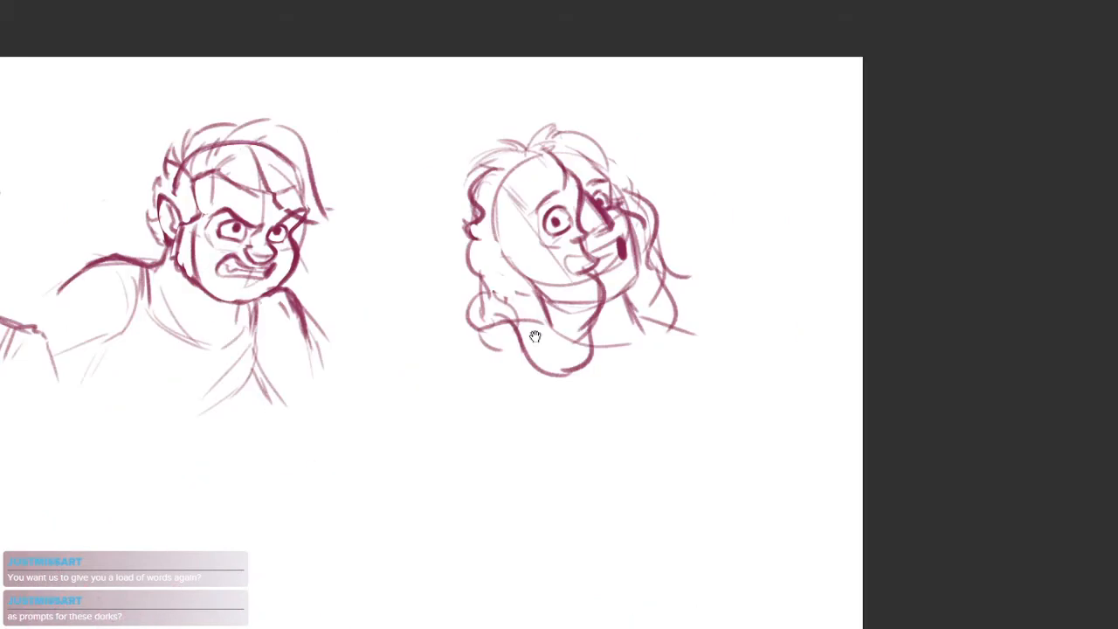
pyautogui.moveTo(534, 337); pyautogui.dragTo(467, 408)
pyautogui.scroll(3, 555, 290)
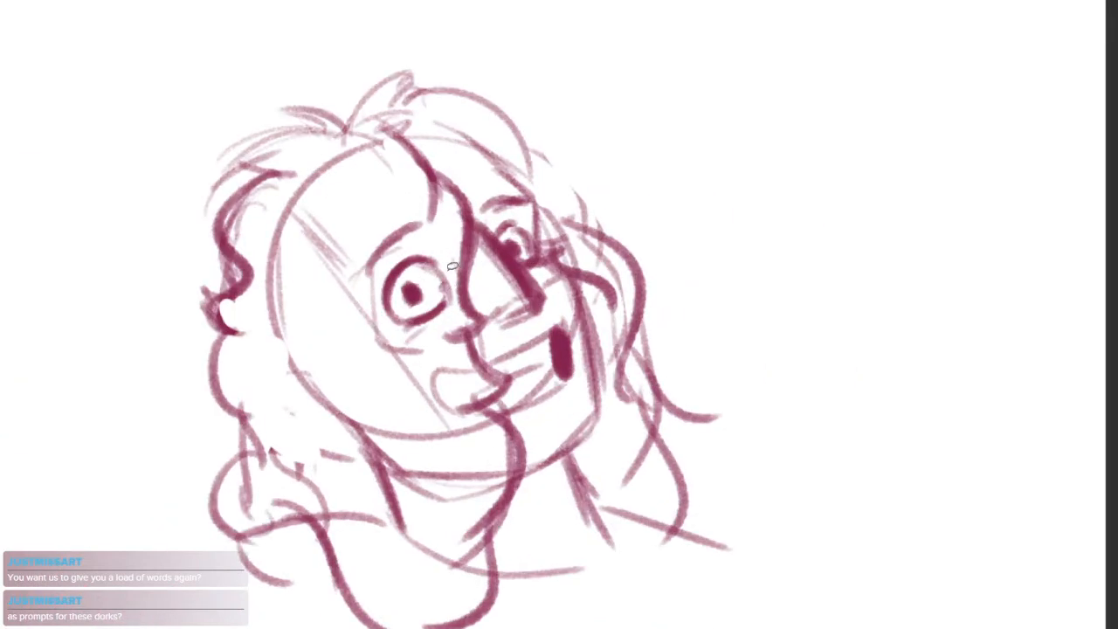
pyautogui.moveTo(448, 253); pyautogui.dragTo(444, 244)
pyautogui.moveTo(443, 307); pyautogui.dragTo(451, 304)
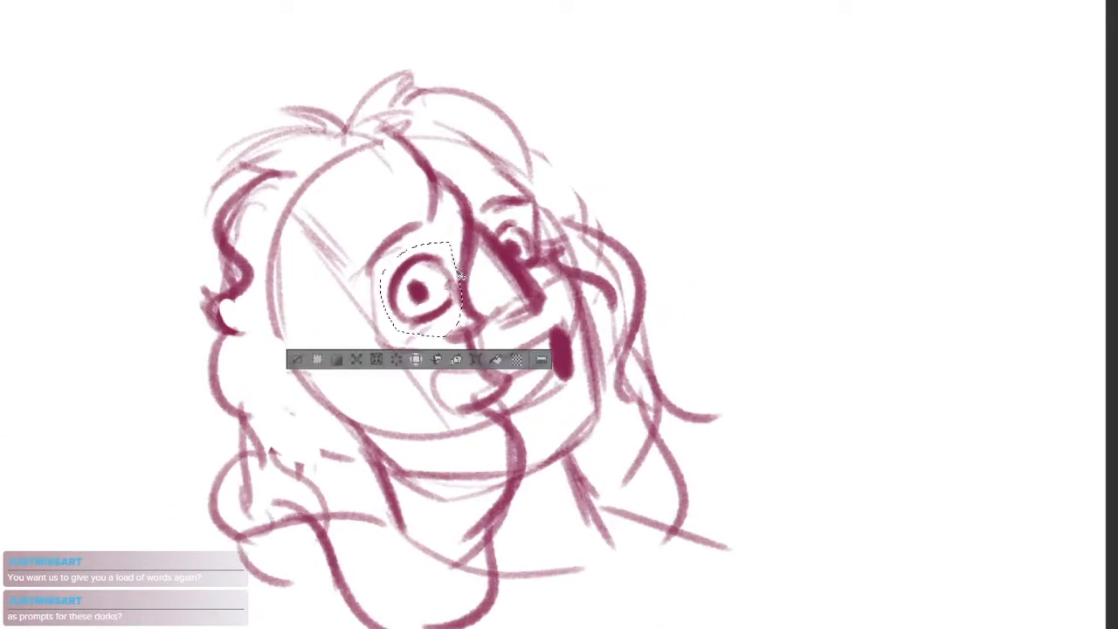
pyautogui.hotkey('ctrl', 'd')
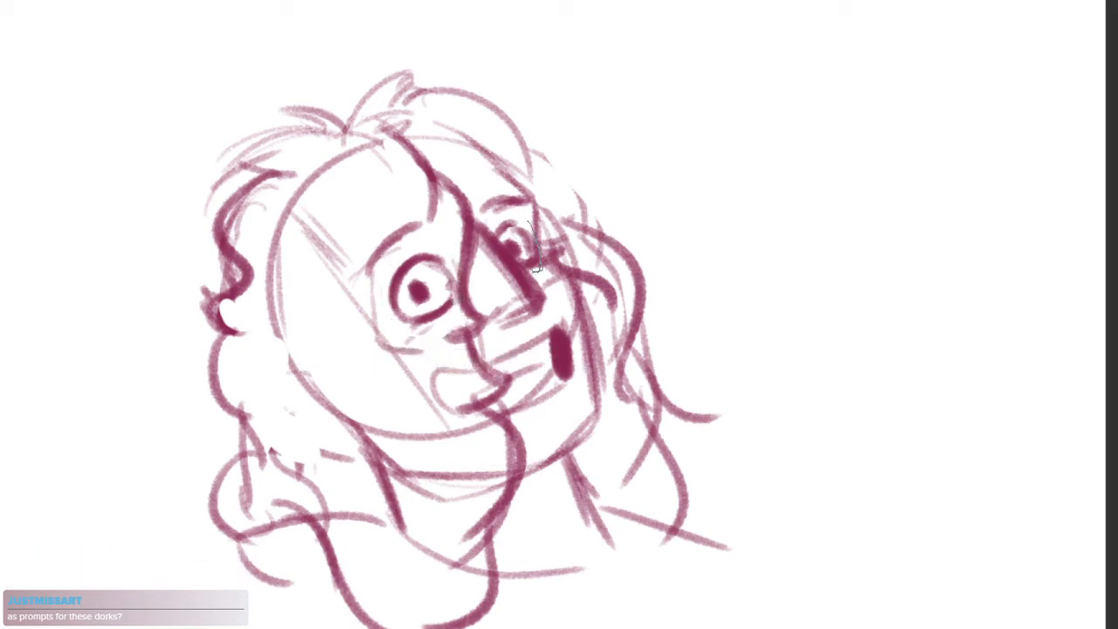
pyautogui.moveTo(496, 226); pyautogui.dragTo(492, 227)
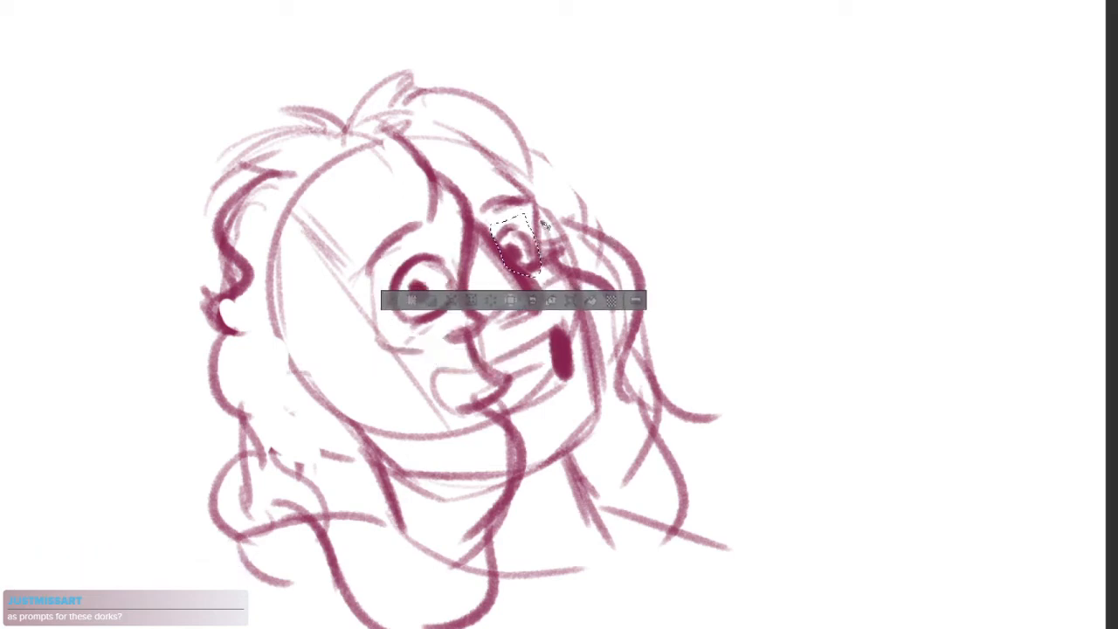
pyautogui.hotkey('ctrl', 'd')
# Lasso the whole mouth and move it slightly up towards the nose
pyautogui.scroll(1, 549, 362)
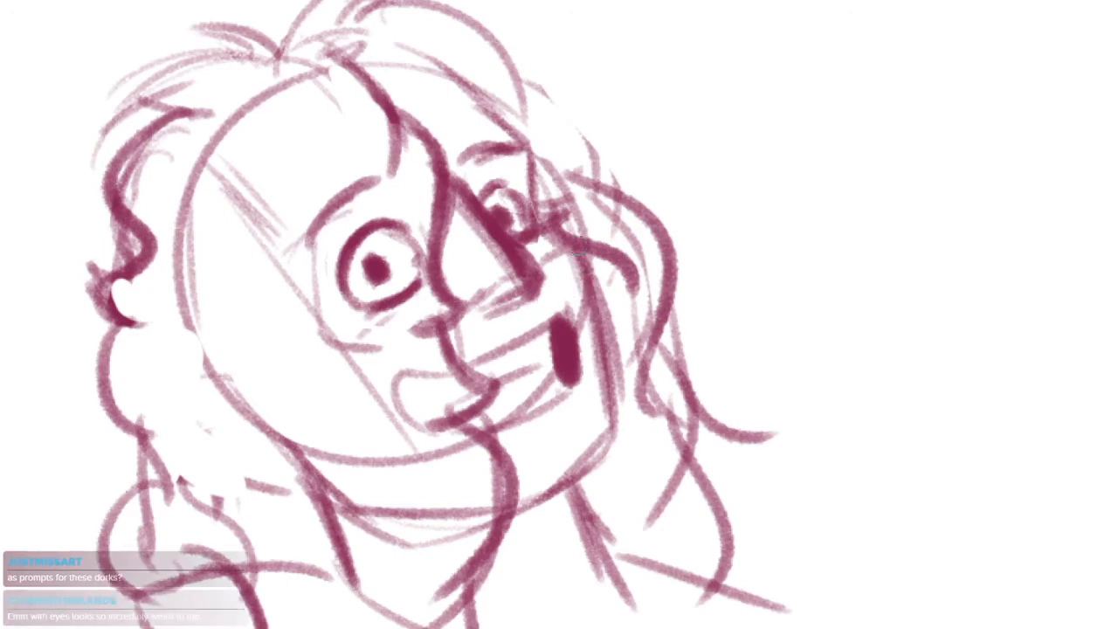
pyautogui.moveTo(570, 304); pyautogui.dragTo(578, 281)
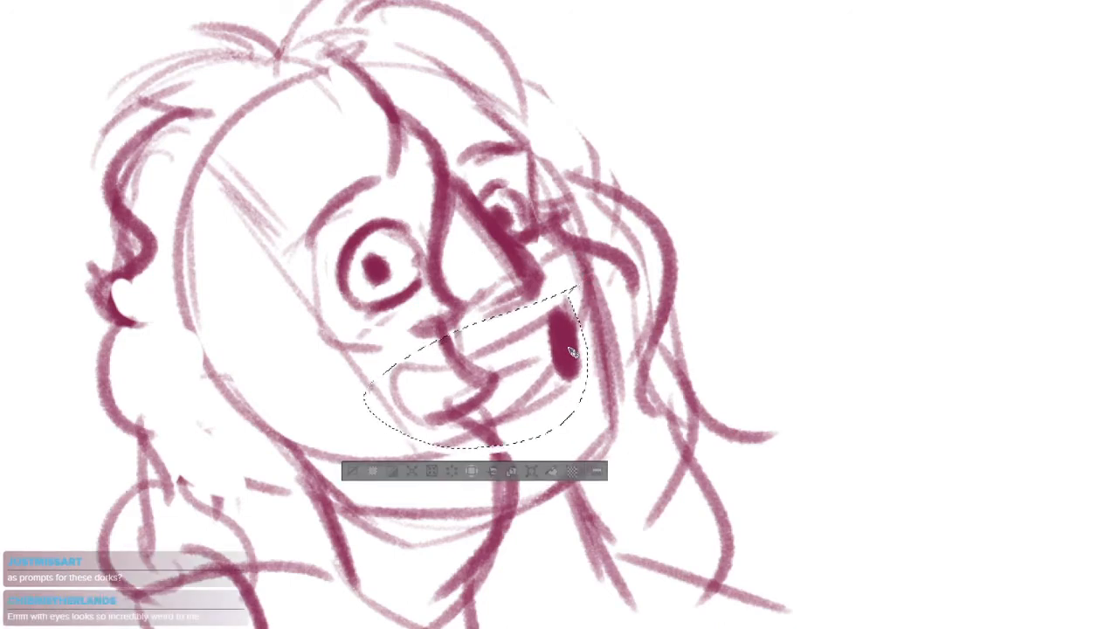
pyautogui.hotkey('ctrl', 'd')
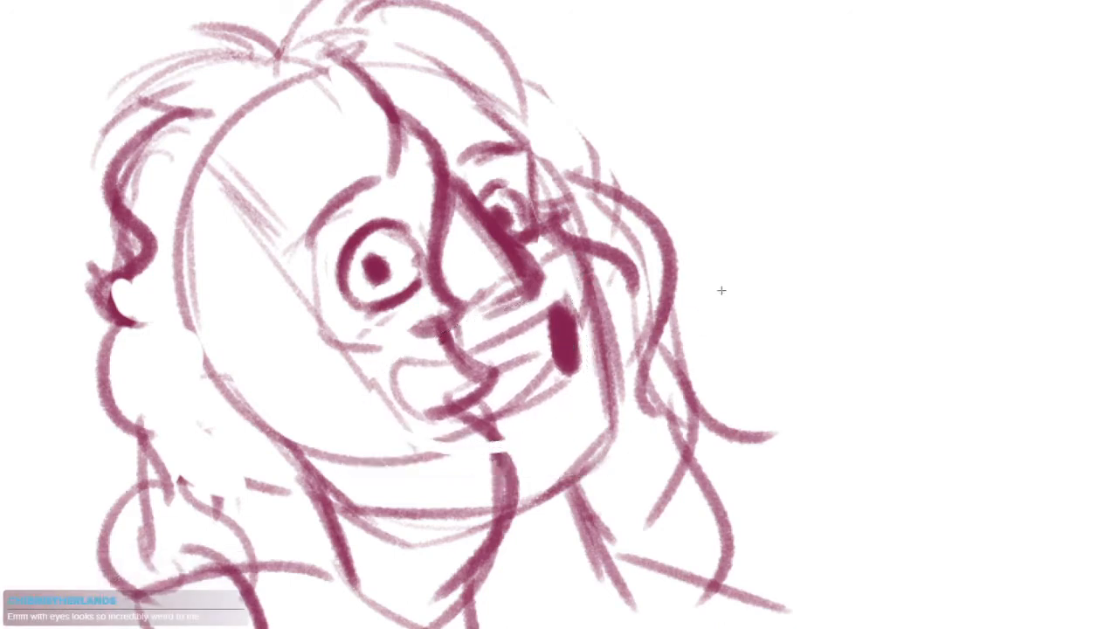
# Lasso all the facial features together and enlarge them slightly with a free transform
pyautogui.moveTo(597, 322)
pyautogui.mouseDown()
pyautogui.moveTo(624, 299)
pyautogui.moveTo(577, 369)
pyautogui.moveTo(601, 347)
pyautogui.moveTo(570, 405)
pyautogui.mouseUp()
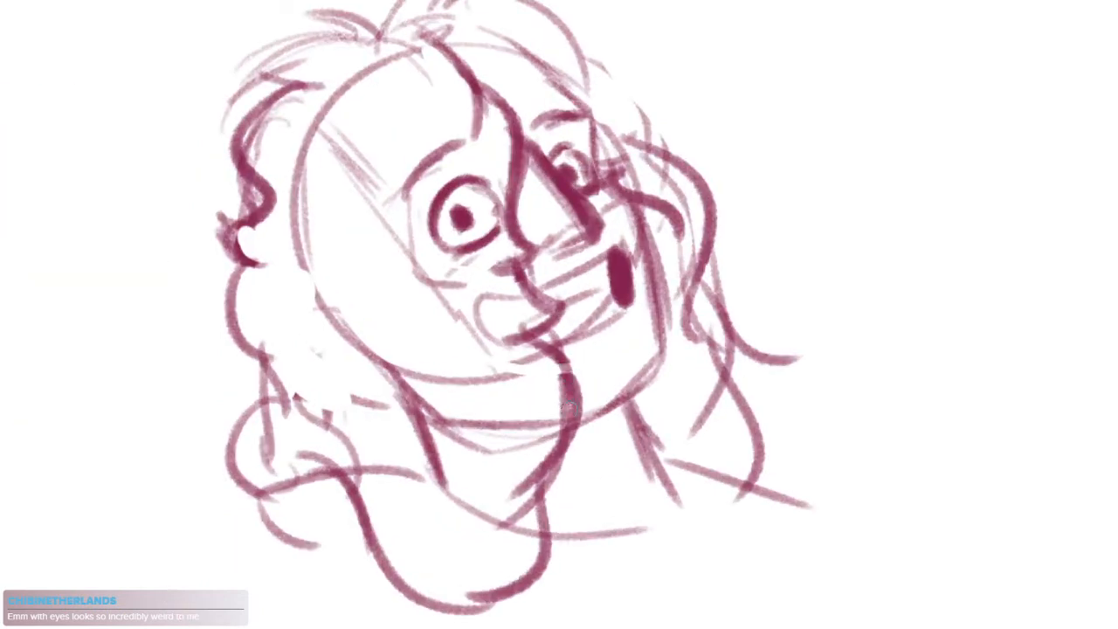
pyautogui.moveTo(558, 474)
pyautogui.mouseDown()
pyautogui.moveTo(649, 469)
pyautogui.moveTo(659, 439)
pyautogui.mouseUp()
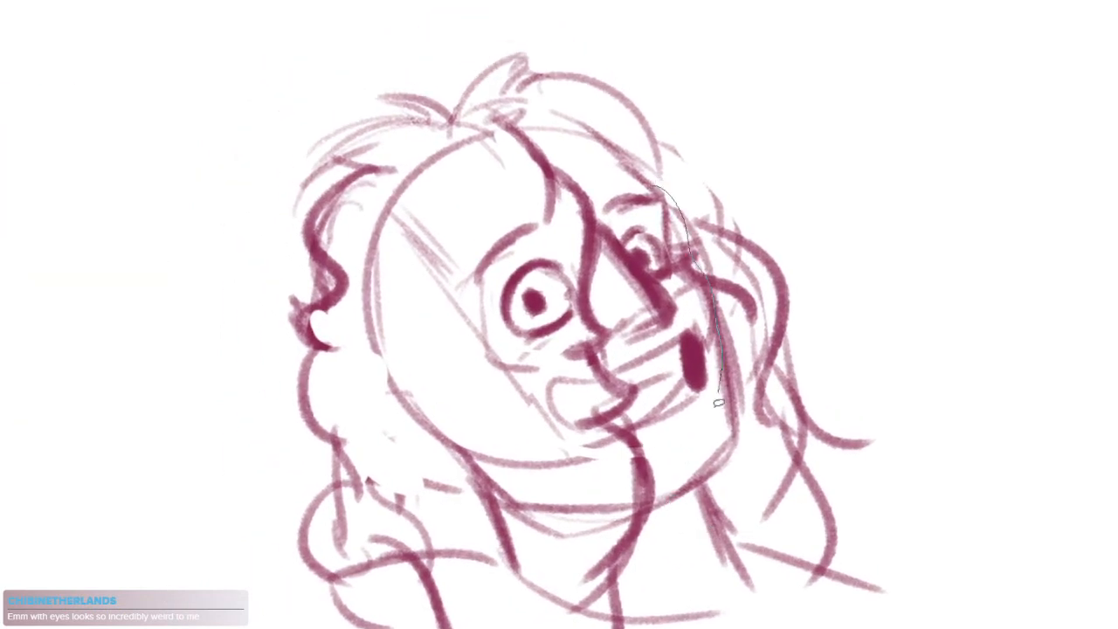
pyautogui.moveTo(718, 402)
pyautogui.mouseDown()
pyautogui.moveTo(478, 288)
pyautogui.moveTo(546, 170)
pyautogui.mouseUp()
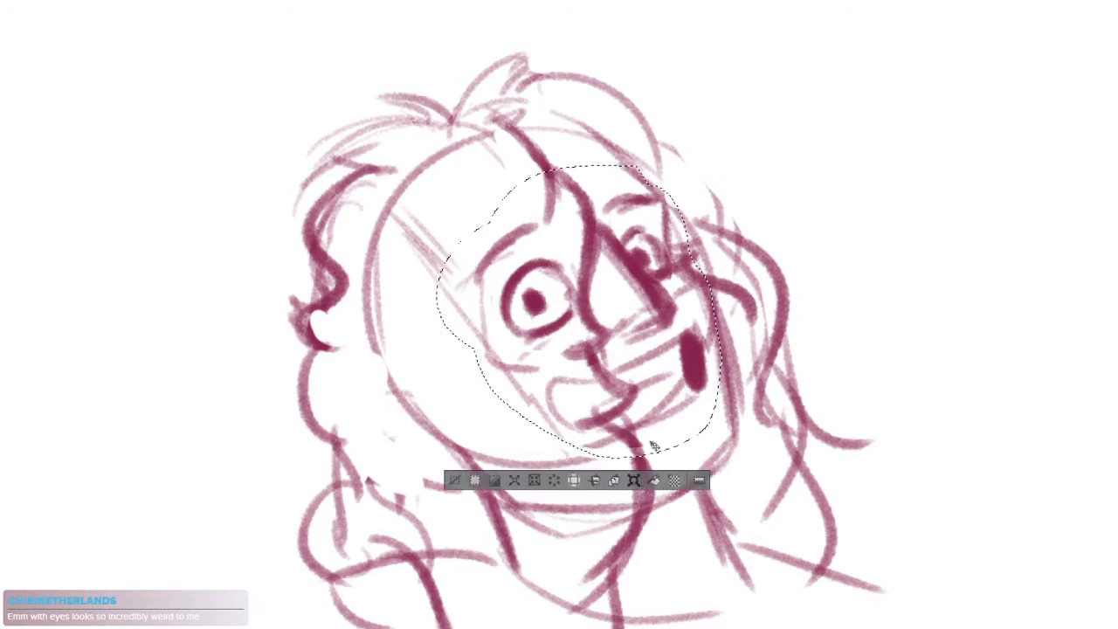
pyautogui.hotkey('ctrl', 't')
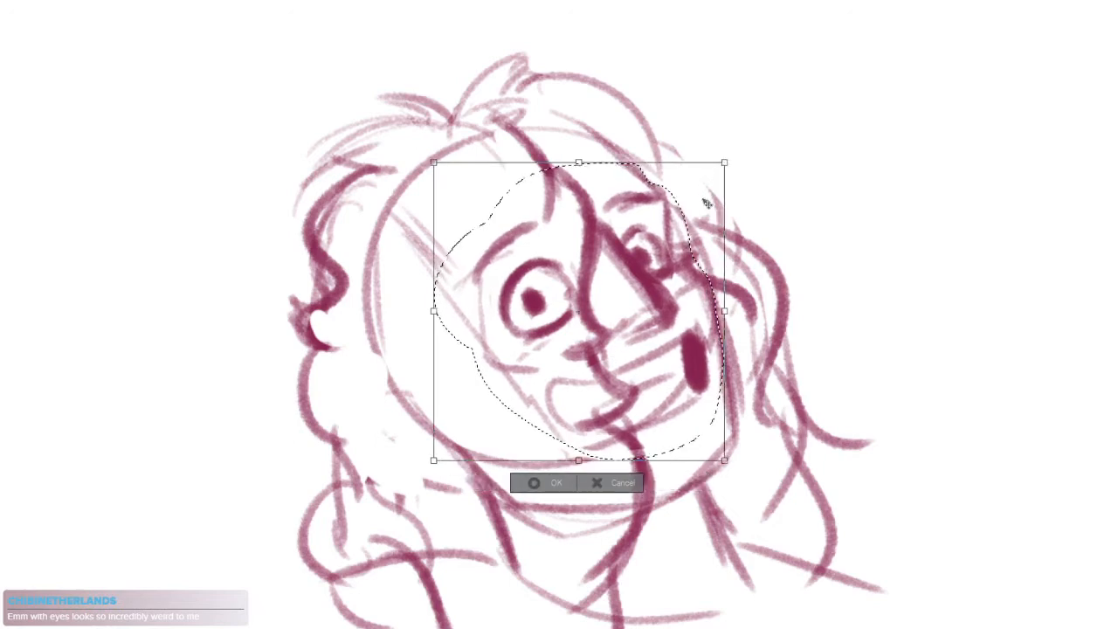
pyautogui.press('Return')
pyautogui.hotkey('ctrl', 'd')
# Lasso the entire fourth head and flip it horizontally
pyautogui.moveTo(830, 354)
pyautogui.mouseDown()
pyautogui.moveTo(836, 453)
pyautogui.moveTo(687, 364)
pyautogui.mouseUp()
pyautogui.moveTo(842, 288)
pyautogui.mouseDown()
pyautogui.moveTo(480, 536)
pyautogui.moveTo(720, 175)
pyautogui.mouseUp()
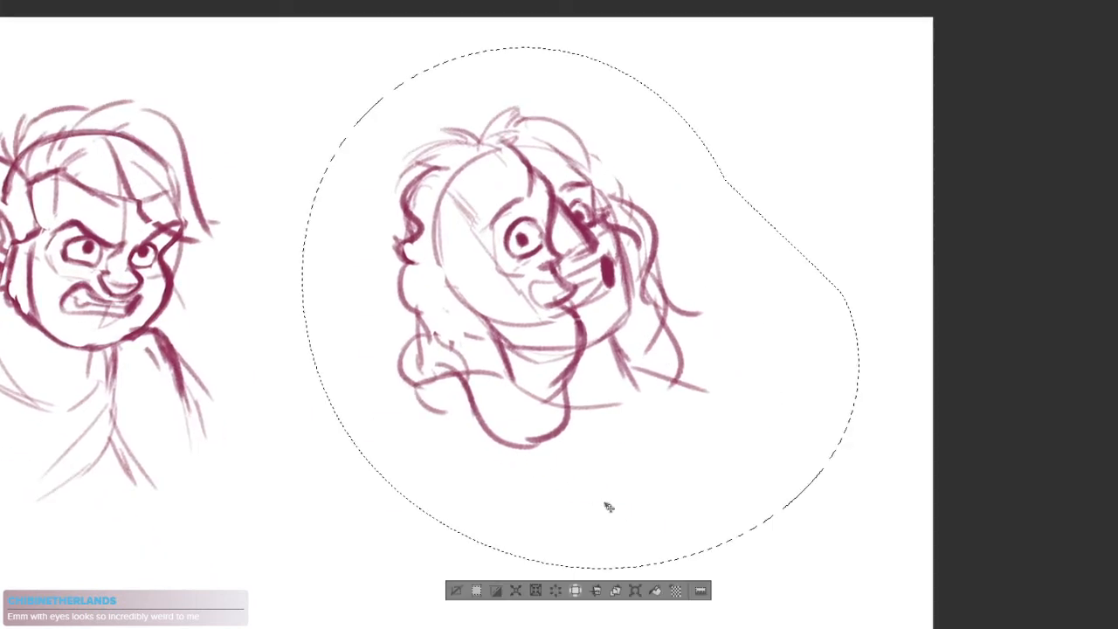
pyautogui.hotkey('ctrl', 'h')
pyautogui.moveTo(608, 506); pyautogui.dragTo(591, 515)
pyautogui.press('Return')
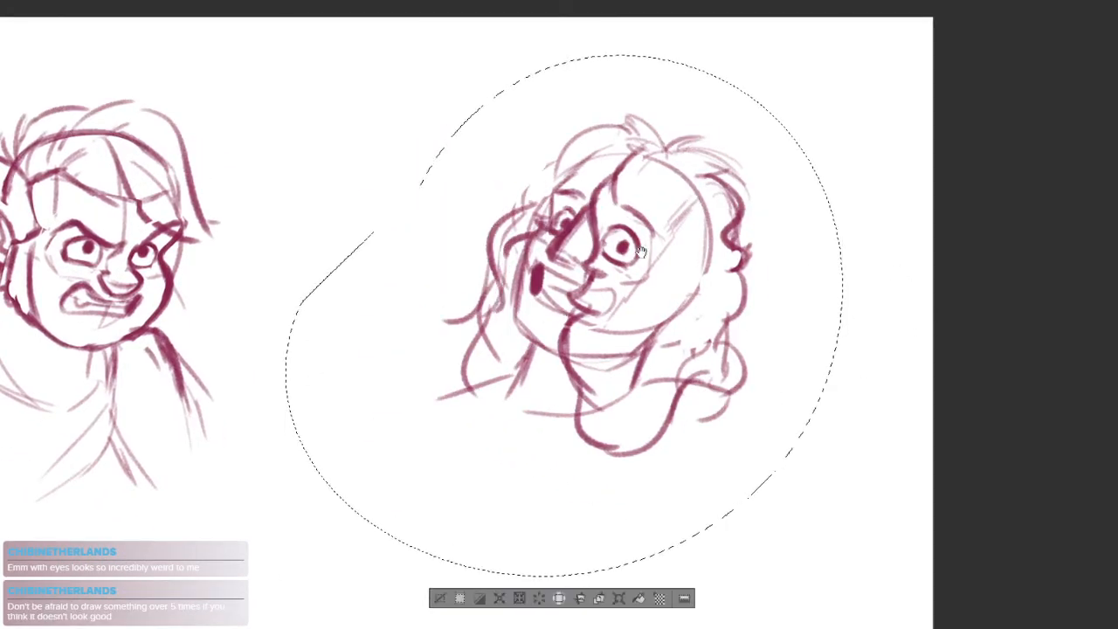
pyautogui.scroll(3, 641, 253)
pyautogui.hotkey('ctrl', 'd')
pyautogui.scroll(2, 635, 246)
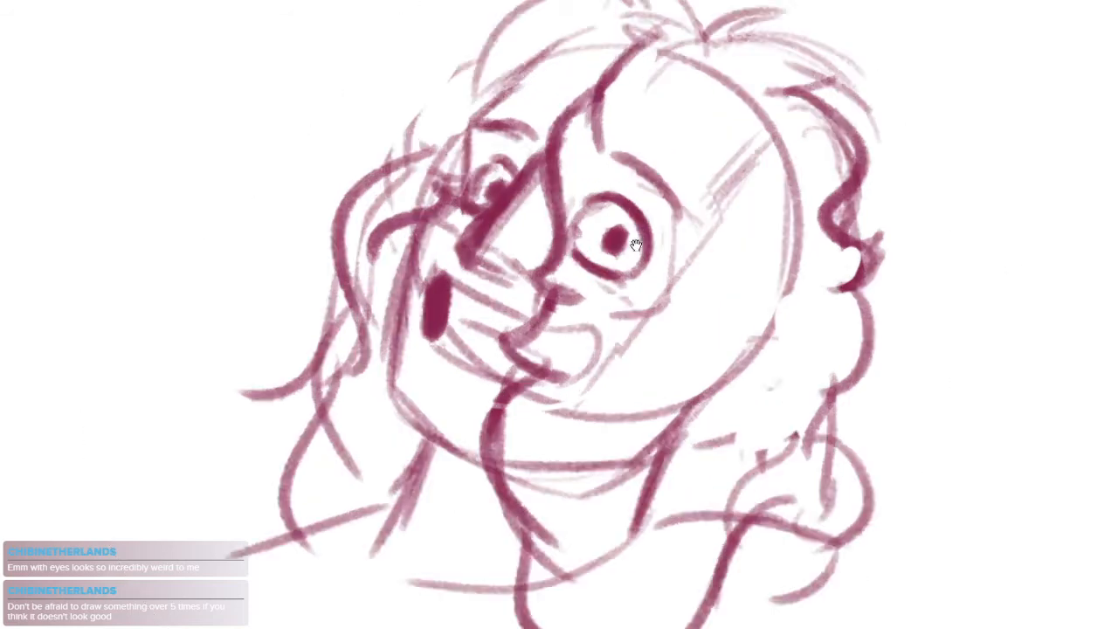
# Rotate the canvas until the head is upright and darken the upper mouth line and the mouth's near corner
pyautogui.scroll(1, 636, 245)
pyautogui.moveTo(959, 295); pyautogui.dragTo(844, 58)
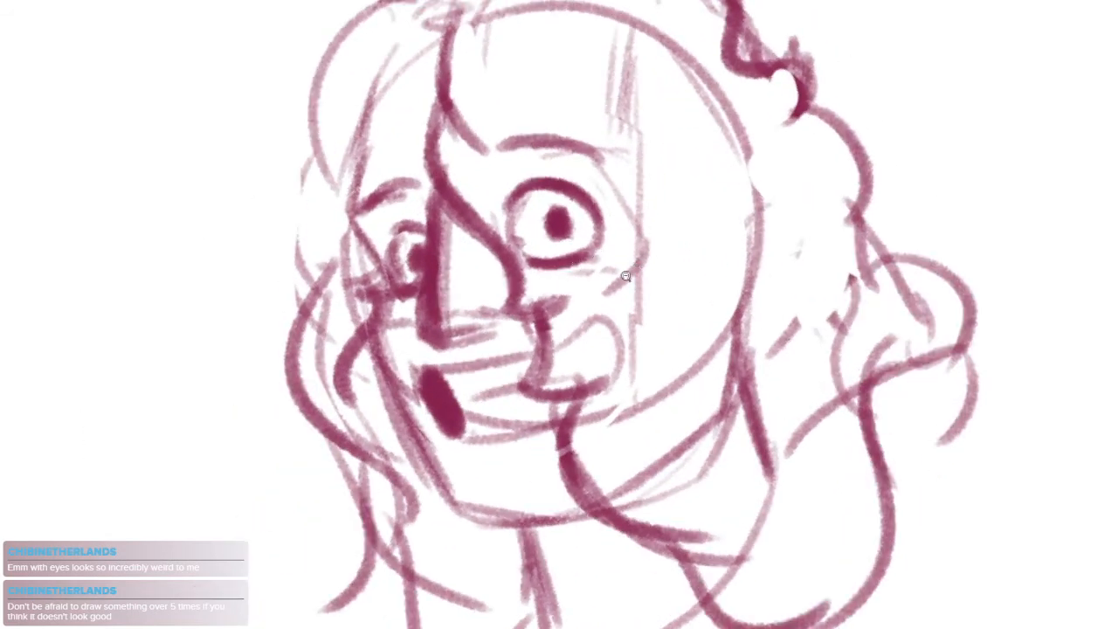
pyautogui.scroll(-2, 626, 276)
pyautogui.scroll(2, 507, 332)
pyautogui.moveTo(507, 343); pyautogui.dragTo(342, 328)
pyautogui.moveTo(496, 349)
pyautogui.mouseDown()
pyautogui.moveTo(579, 312)
pyautogui.moveTo(662, 310)
pyautogui.moveTo(641, 339)
pyautogui.mouseUp()
pyautogui.moveTo(670, 265)
pyautogui.mouseDown()
pyautogui.moveTo(676, 333)
pyautogui.moveTo(649, 356)
pyautogui.mouseUp()
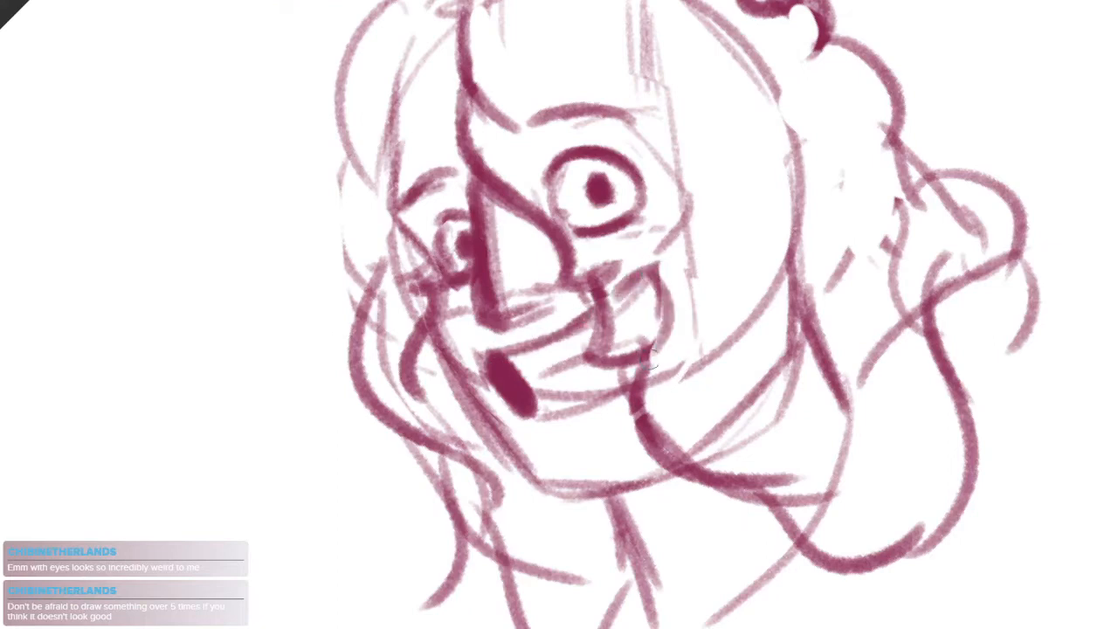
# Erase and redraw the far eye's outer contour, and darken the near eye's upper lid and pupil
pyautogui.moveTo(430, 231); pyautogui.dragTo(467, 281)
pyautogui.scroll(3, 451, 251)
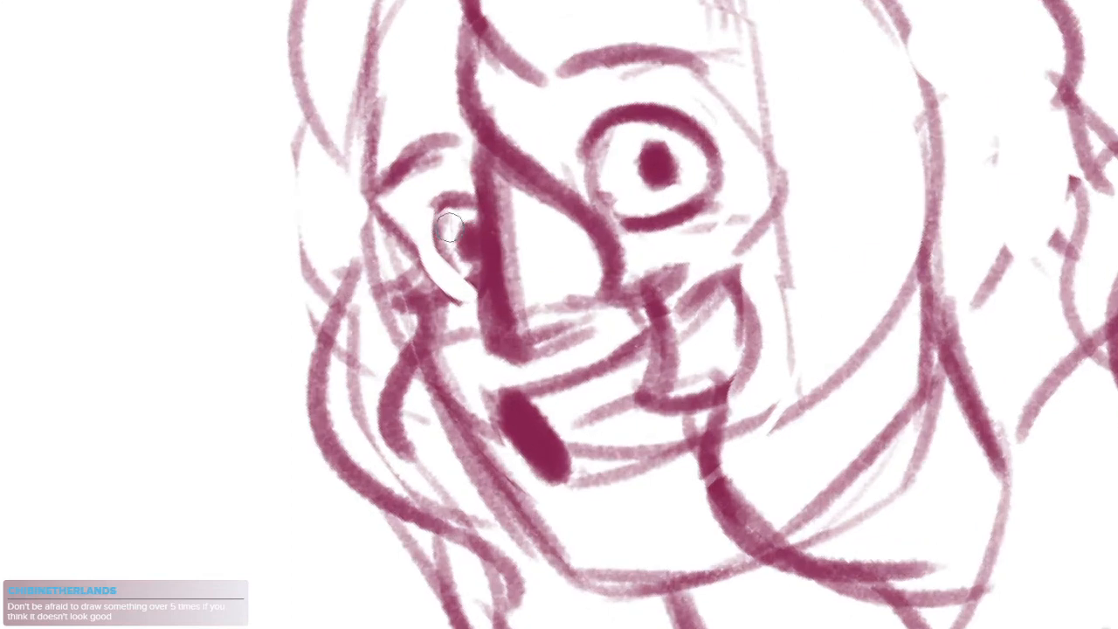
pyautogui.moveTo(449, 227)
pyautogui.mouseDown()
pyautogui.moveTo(443, 249)
pyautogui.moveTo(471, 283)
pyautogui.moveTo(444, 247)
pyautogui.moveTo(473, 200)
pyautogui.mouseUp()
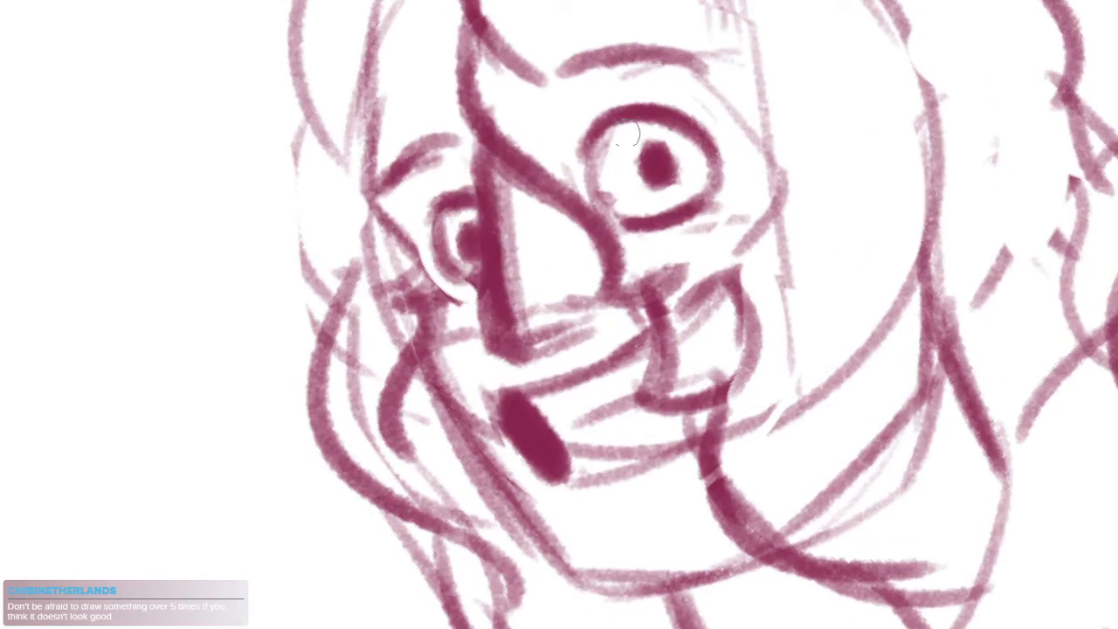
pyautogui.moveTo(583, 152); pyautogui.dragTo(681, 124)
pyautogui.moveTo(649, 171); pyautogui.dragTo(658, 160)
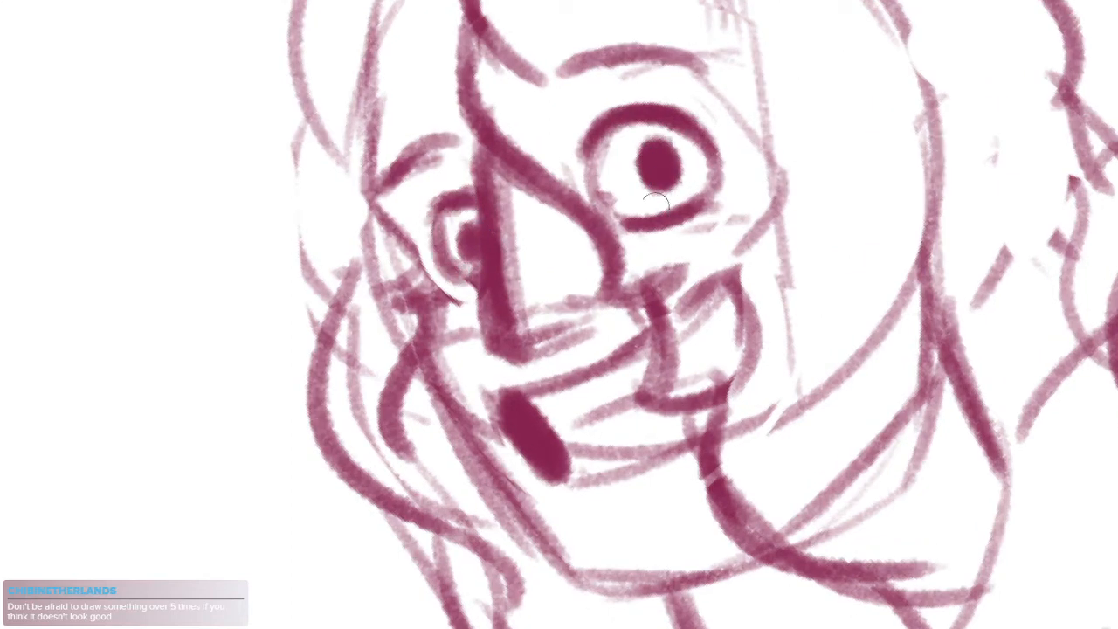
# Erase the near eye's lower lid and redraw it higher, just under the pupil
pyautogui.press('e')
pyautogui.moveTo(639, 232)
pyautogui.mouseDown()
pyautogui.moveTo(709, 200)
pyautogui.moveTo(677, 192)
pyautogui.moveTo(712, 186)
pyautogui.mouseUp()
pyautogui.press('b')
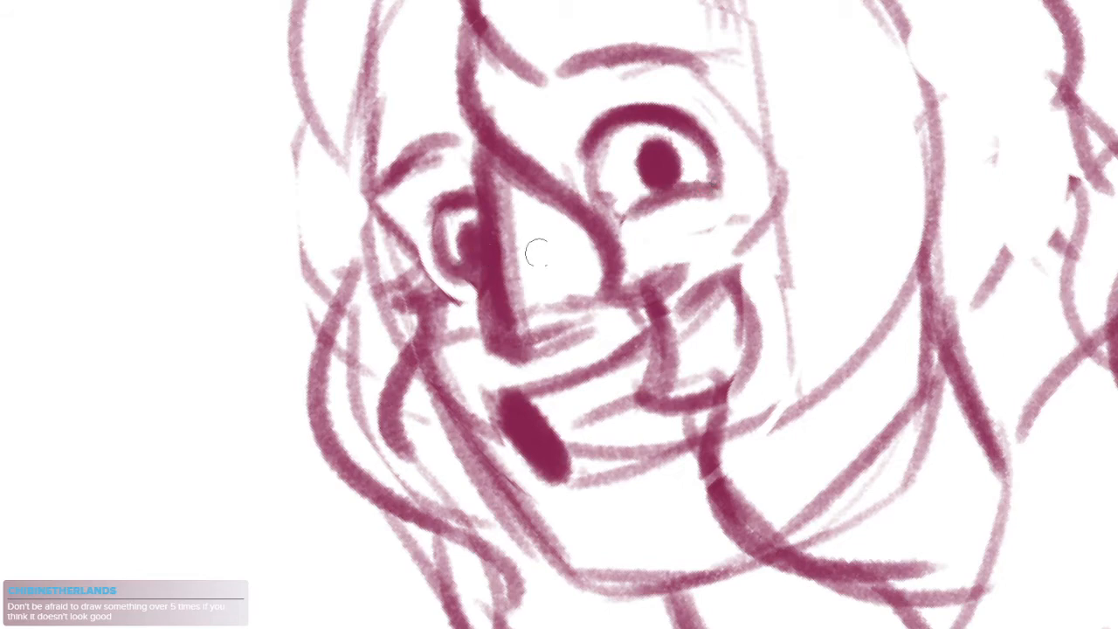
# Trim the near eye's pupil to a narrower oval and lighten the inside of the far eye
pyautogui.scroll(-6, 537, 253)
pyautogui.scroll(5, 552, 256)
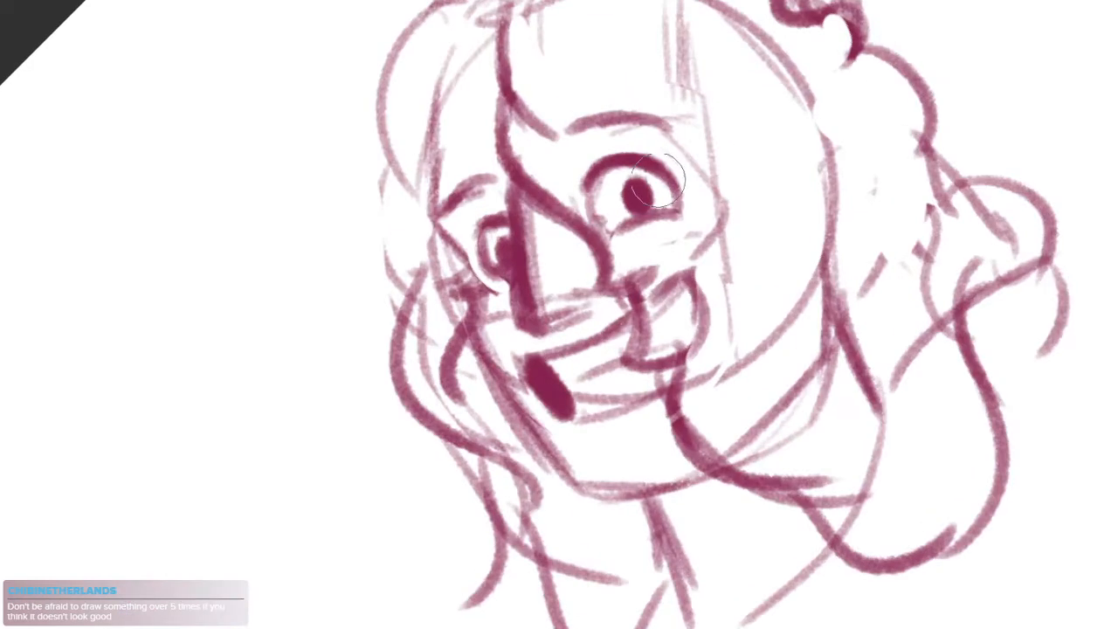
pyautogui.moveTo(658, 181)
pyautogui.mouseDown()
pyautogui.moveTo(629, 202)
pyautogui.moveTo(631, 192)
pyautogui.mouseUp()
pyautogui.press('b')
pyautogui.hotkey('ctrl', 'z')
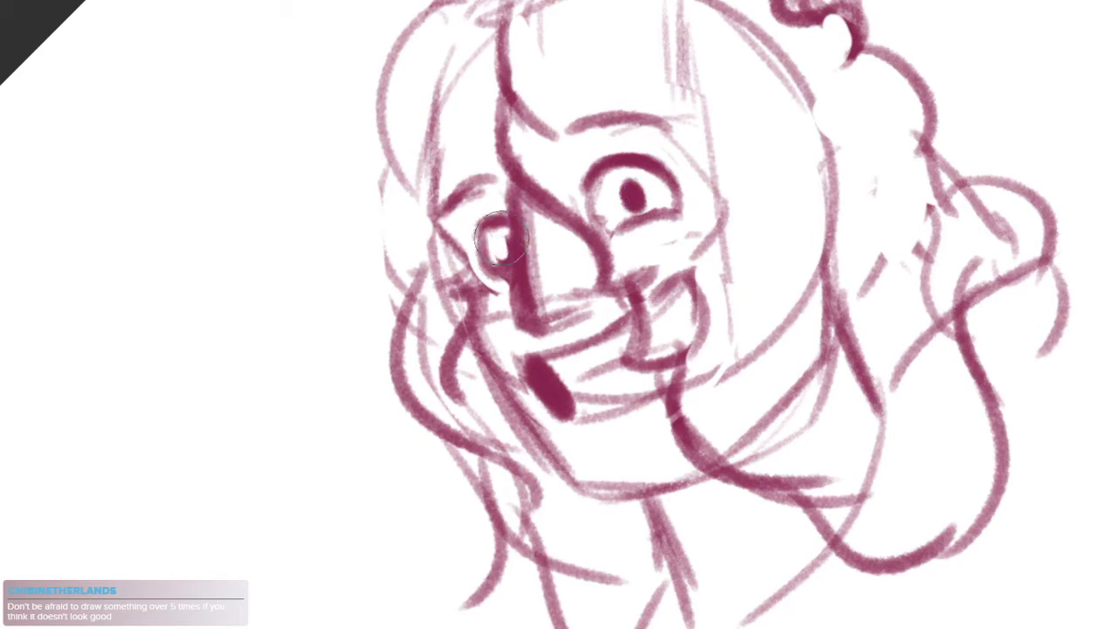
pyautogui.scroll(-4, 662, 262)
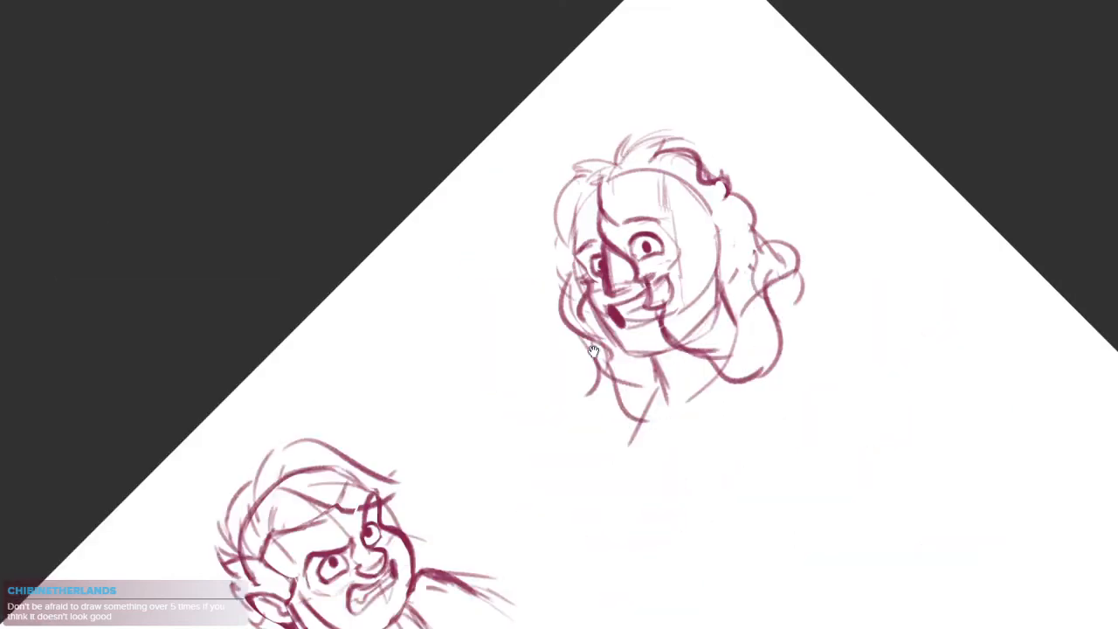
# Draw a wavy, curled lock on the outer edge of the fourth head's far-side hair, above the far eye
pyautogui.scroll(3, 732, 223)
pyautogui.moveTo(847, 352); pyautogui.dragTo(801, 499)
pyautogui.scroll(2, 596, 317)
pyautogui.moveTo(596, 317); pyautogui.dragTo(622, 319)
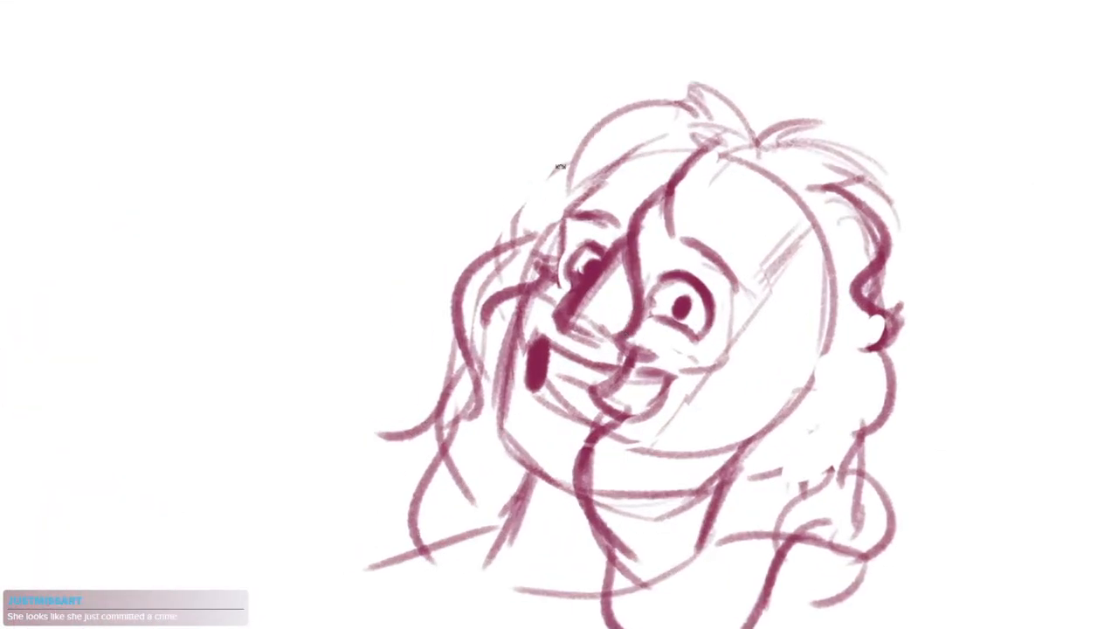
pyautogui.moveTo(514, 224)
pyautogui.mouseDown()
pyautogui.moveTo(501, 191)
pyautogui.moveTo(488, 195)
pyautogui.mouseUp()
pyautogui.hotkey('ctrl', 'z')
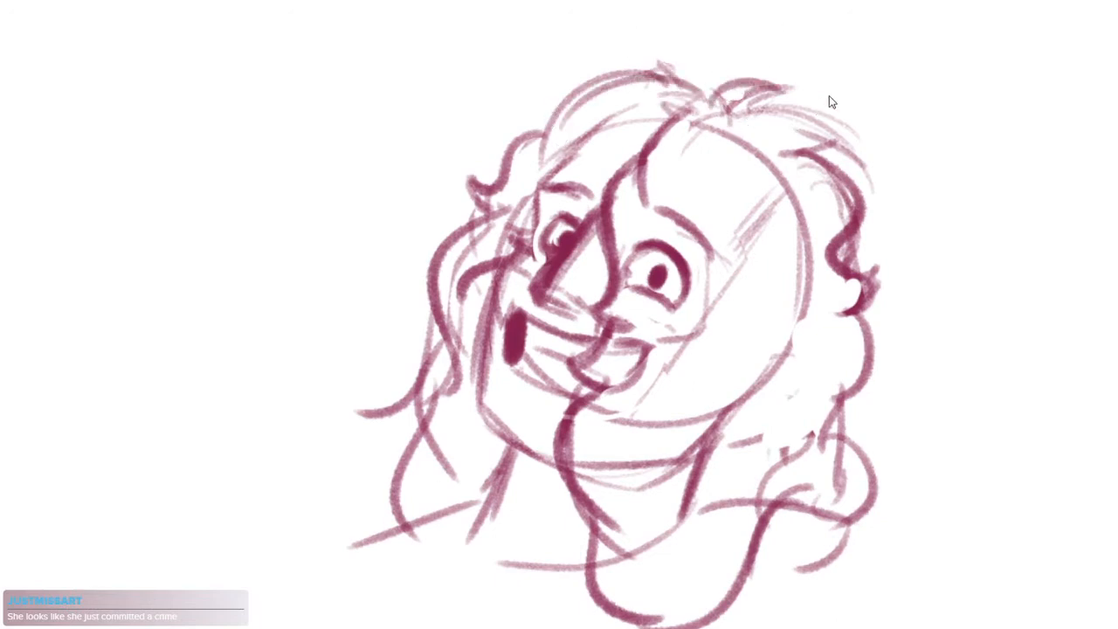
pyautogui.hotkey('ctrl', 'z')
# Lasso the near-side hair of the fourth head, move it inward against the skull, and clear the selection
pyautogui.moveTo(754, 117)
pyautogui.mouseDown()
pyautogui.moveTo(823, 156)
pyautogui.moveTo(786, 336)
pyautogui.mouseUp()
pyautogui.hotkey('ctrl', 'z')
pyautogui.moveTo(924, 244)
pyautogui.mouseDown()
pyautogui.moveTo(795, 87)
pyautogui.moveTo(741, 476)
pyautogui.moveTo(849, 528)
pyautogui.mouseUp()
pyautogui.moveTo(863, 456); pyautogui.dragTo(834, 449)
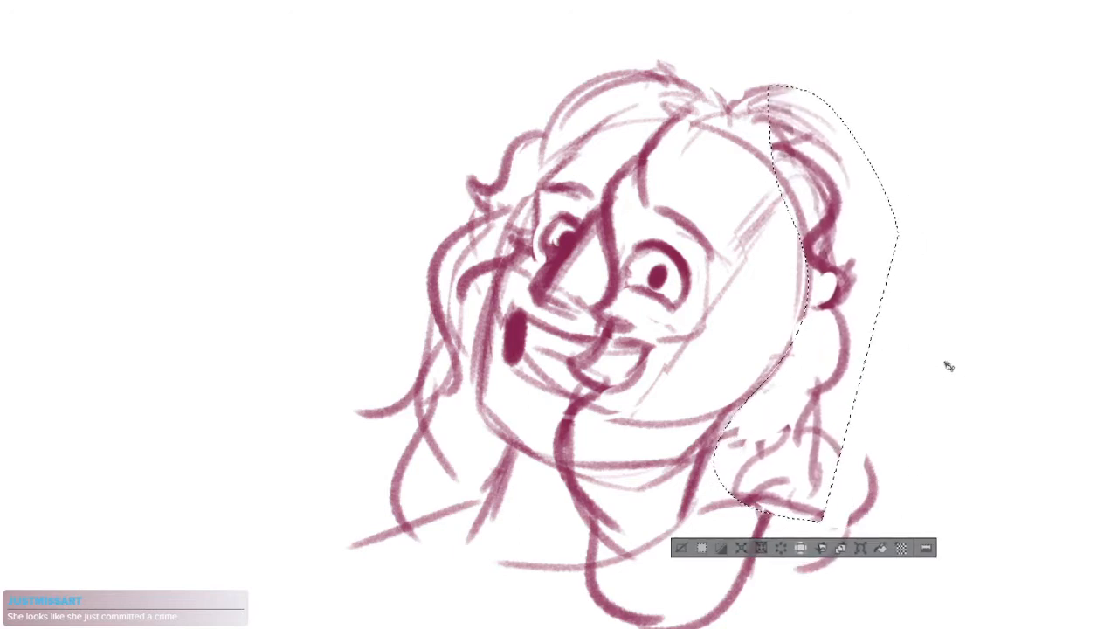
pyautogui.hotkey('ctrl', 'd')
# Erase the sketch lines inside the fourth head's nose and redraw the curved underside of the nose
pyautogui.scroll(5, 545, 348)
pyautogui.moveTo(521, 181); pyautogui.dragTo(435, 343)
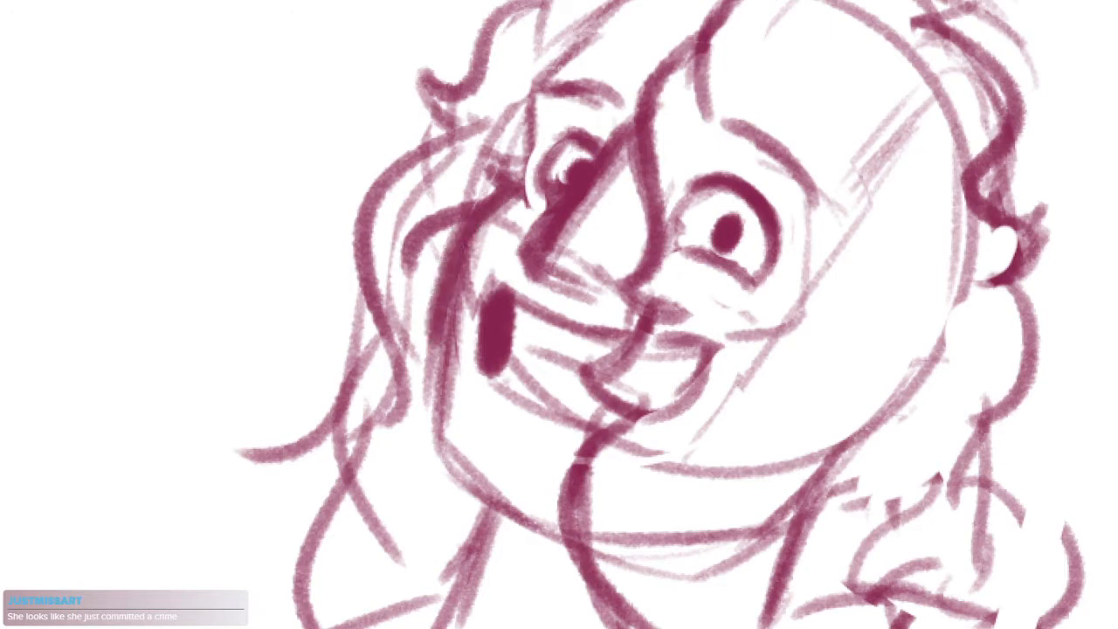
pyautogui.moveTo(633, 108)
pyautogui.mouseDown()
pyautogui.moveTo(526, 269)
pyautogui.moveTo(529, 257)
pyautogui.moveTo(569, 284)
pyautogui.moveTo(612, 290)
pyautogui.moveTo(585, 253)
pyautogui.moveTo(628, 168)
pyautogui.moveTo(556, 257)
pyautogui.moveTo(551, 250)
pyautogui.moveTo(599, 291)
pyautogui.mouseUp()
pyautogui.press('e')
pyautogui.press('b')
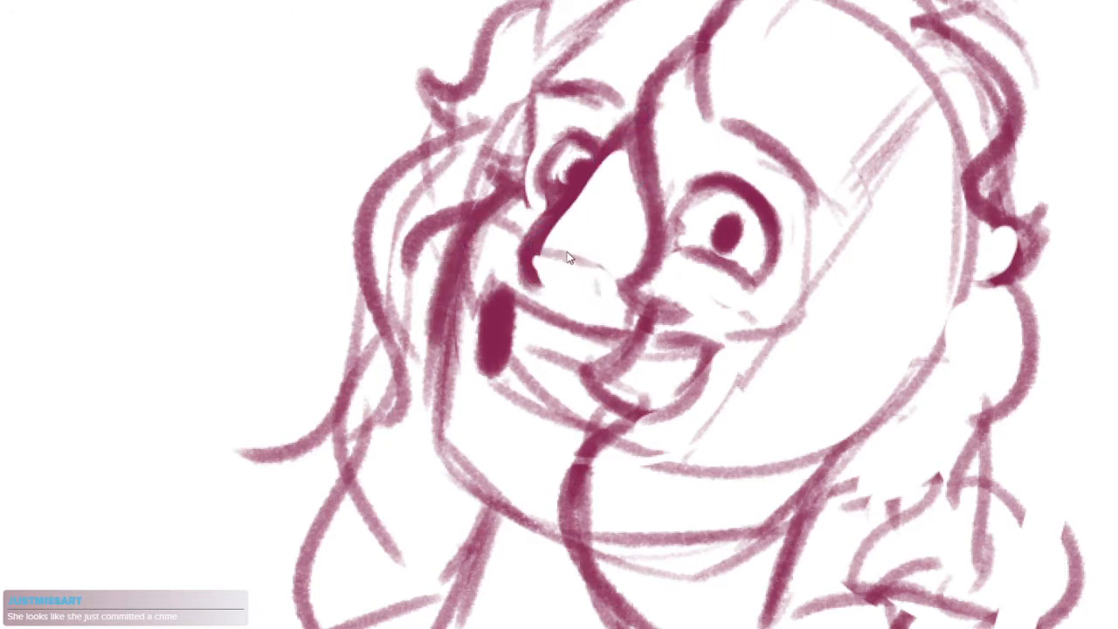
pyautogui.moveTo(536, 255)
pyautogui.mouseDown()
pyautogui.moveTo(572, 260)
pyautogui.moveTo(613, 310)
pyautogui.moveTo(570, 298)
pyautogui.mouseUp()
pyautogui.moveTo(589, 298); pyautogui.dragTo(654, 297)
pyautogui.moveTo(574, 187)
pyautogui.mouseDown()
pyautogui.moveTo(520, 220)
pyautogui.moveTo(514, 288)
pyautogui.mouseUp()
pyautogui.moveTo(559, 249)
pyautogui.mouseDown()
pyautogui.moveTo(469, 341)
pyautogui.moveTo(709, 443)
pyautogui.moveTo(697, 432)
pyautogui.mouseUp()
# Erase both eyes, both eyebrows and the near half of the mouth from the fourth head
pyautogui.moveTo(288, 349)
pyautogui.mouseDown()
pyautogui.moveTo(812, 305)
pyautogui.moveTo(803, 330)
pyautogui.mouseUp()
pyautogui.moveTo(891, 340); pyautogui.dragTo(864, 427)
pyautogui.hotkey('ctrl', 'z')
pyautogui.hotkey('ctrl', 'z')
pyautogui.moveTo(757, 115); pyautogui.dragTo(653, 242)
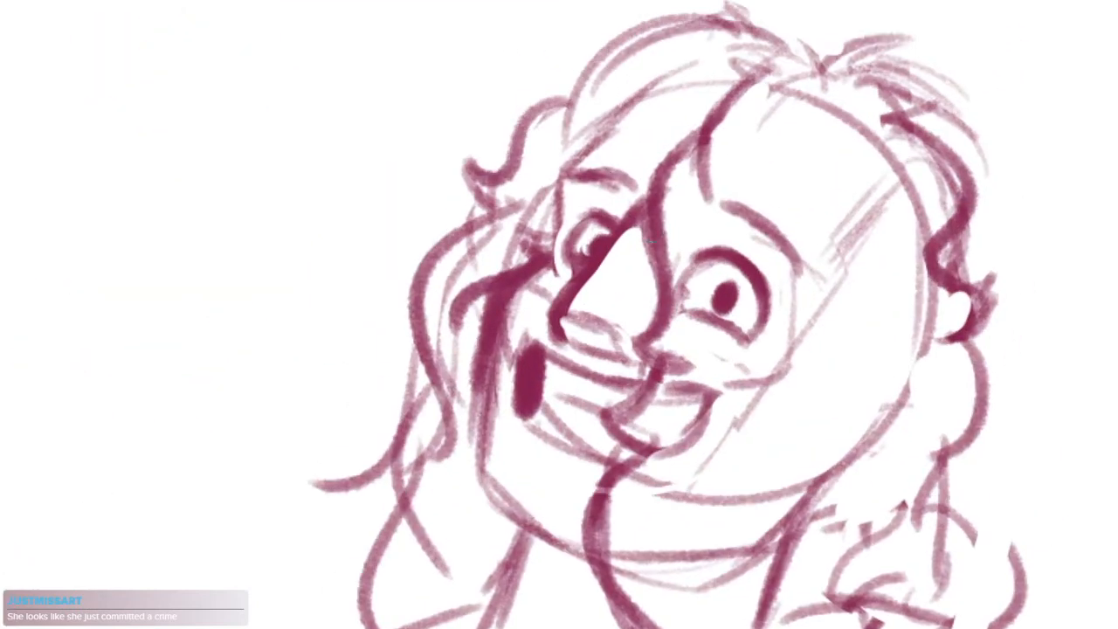
pyautogui.moveTo(621, 155)
pyautogui.mouseDown()
pyautogui.moveTo(566, 232)
pyautogui.moveTo(654, 105)
pyautogui.moveTo(616, 132)
pyautogui.mouseUp()
pyautogui.moveTo(740, 262)
pyautogui.mouseDown()
pyautogui.moveTo(716, 235)
pyautogui.moveTo(761, 237)
pyautogui.moveTo(716, 384)
pyautogui.moveTo(669, 436)
pyautogui.moveTo(686, 411)
pyautogui.mouseUp()
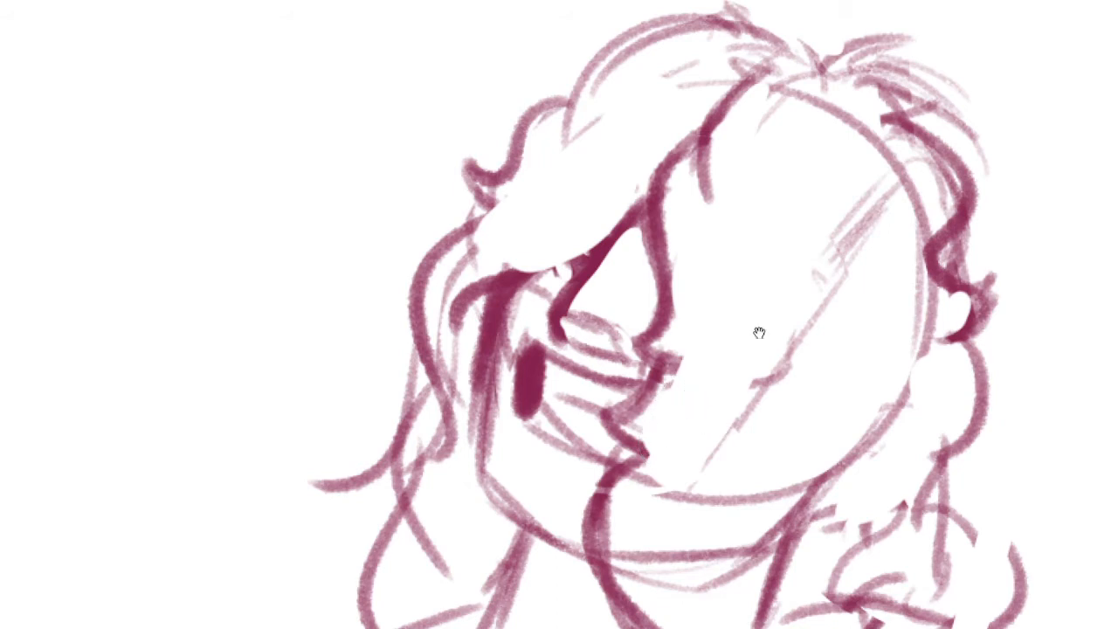
# Redraw the far-side hair's top contour as one darker arc and erase the loose strokes at the crown
pyautogui.scroll(-2, 759, 333)
pyautogui.moveTo(834, 255); pyautogui.dragTo(841, 279)
pyautogui.moveTo(616, 172)
pyautogui.mouseDown()
pyautogui.moveTo(678, 134)
pyautogui.moveTo(774, 155)
pyautogui.mouseUp()
pyautogui.moveTo(660, 112); pyautogui.dragTo(778, 135)
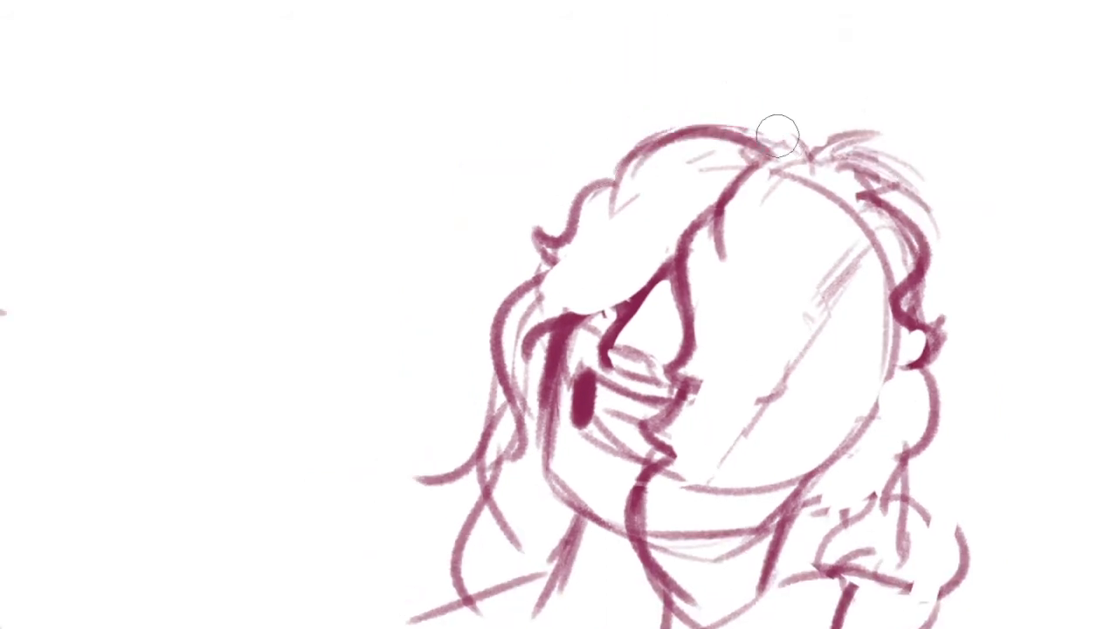
# Erase the stray lower mouth strokes beside the dark mouth corner and trim the corner's lower end
pyautogui.moveTo(833, 307); pyautogui.dragTo(788, 271)
pyautogui.moveTo(625, 366)
pyautogui.mouseDown()
pyautogui.moveTo(659, 331)
pyautogui.moveTo(735, 325)
pyautogui.moveTo(603, 342)
pyautogui.mouseUp()
pyautogui.scroll(2, 721, 325)
pyautogui.moveTo(818, 404); pyautogui.dragTo(745, 339)
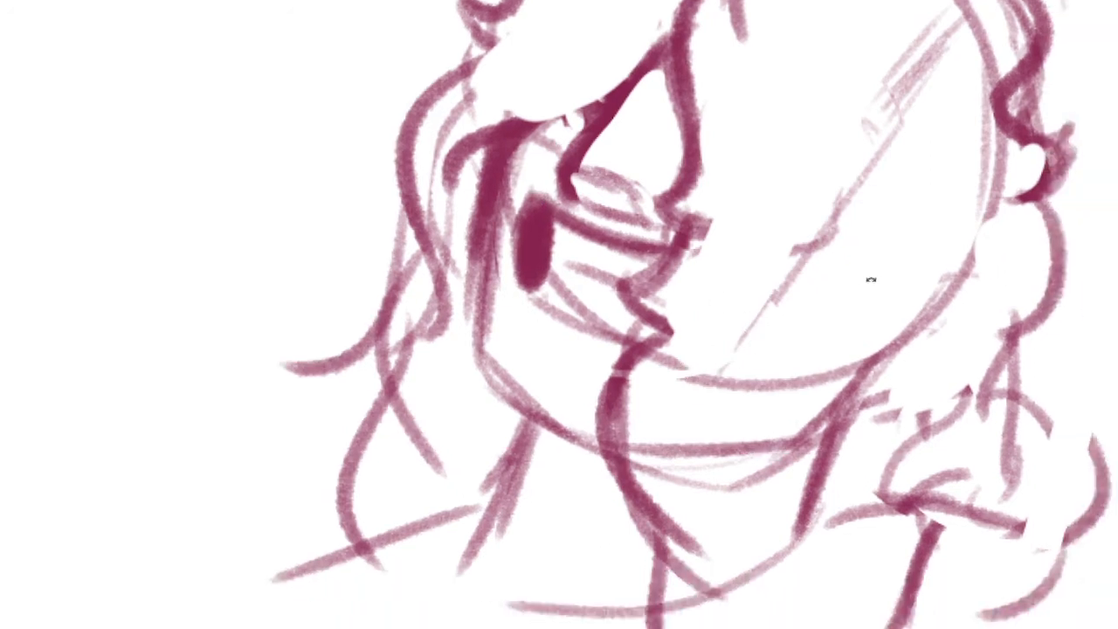
pyautogui.moveTo(871, 279); pyautogui.dragTo(817, 323)
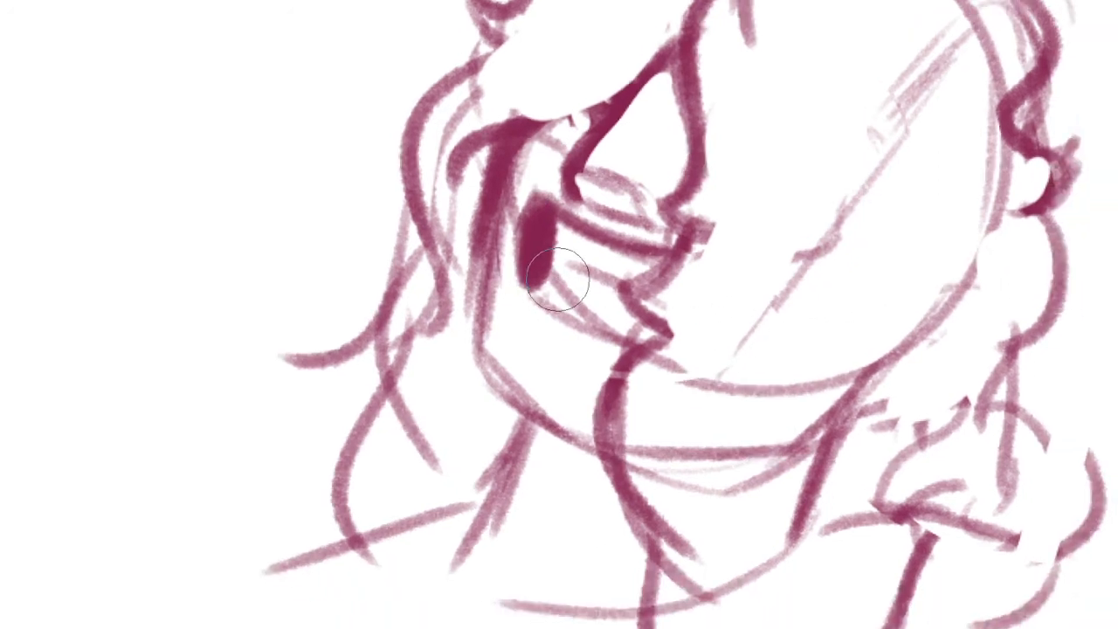
pyautogui.moveTo(559, 279); pyautogui.dragTo(604, 319)
# Lasso the whole fourth head, move it closer to the angry man, and clear the selection
pyautogui.moveTo(680, 305); pyautogui.dragTo(608, 370)
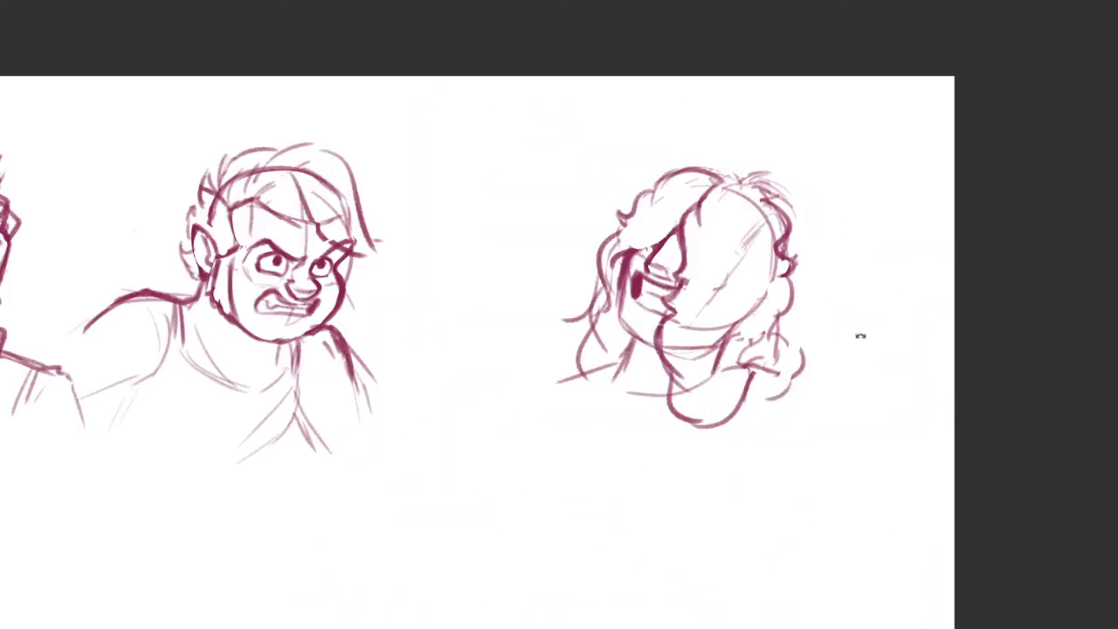
pyautogui.moveTo(848, 413)
pyautogui.mouseDown()
pyautogui.moveTo(806, 441)
pyautogui.moveTo(893, 289)
pyautogui.moveTo(835, 302)
pyautogui.mouseUp()
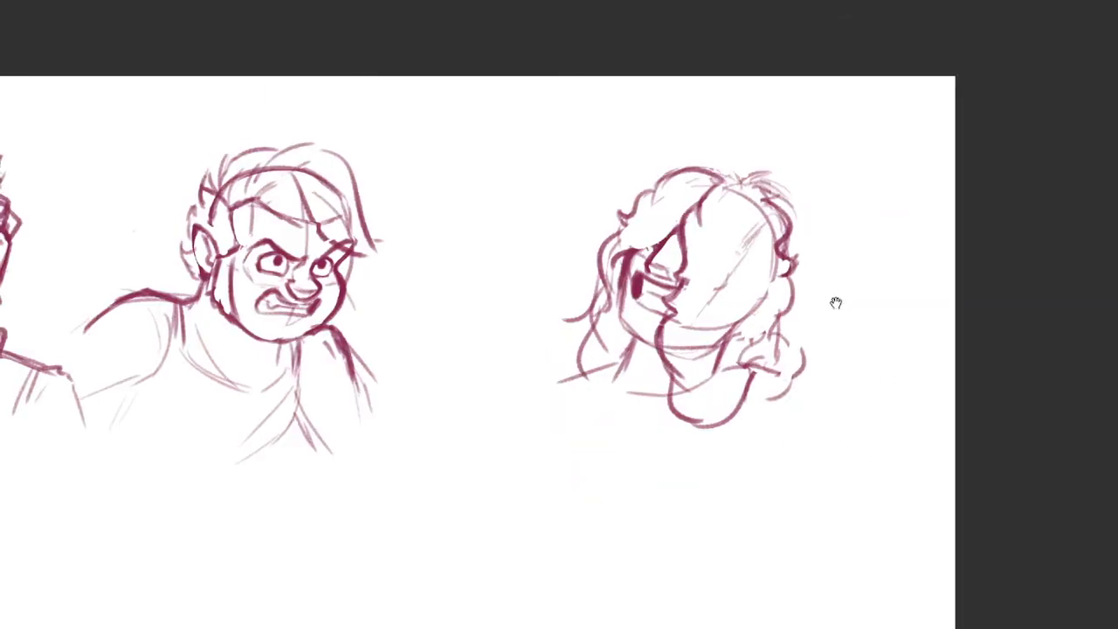
pyautogui.moveTo(892, 270); pyautogui.dragTo(902, 215)
pyautogui.moveTo(754, 342); pyautogui.dragTo(635, 341)
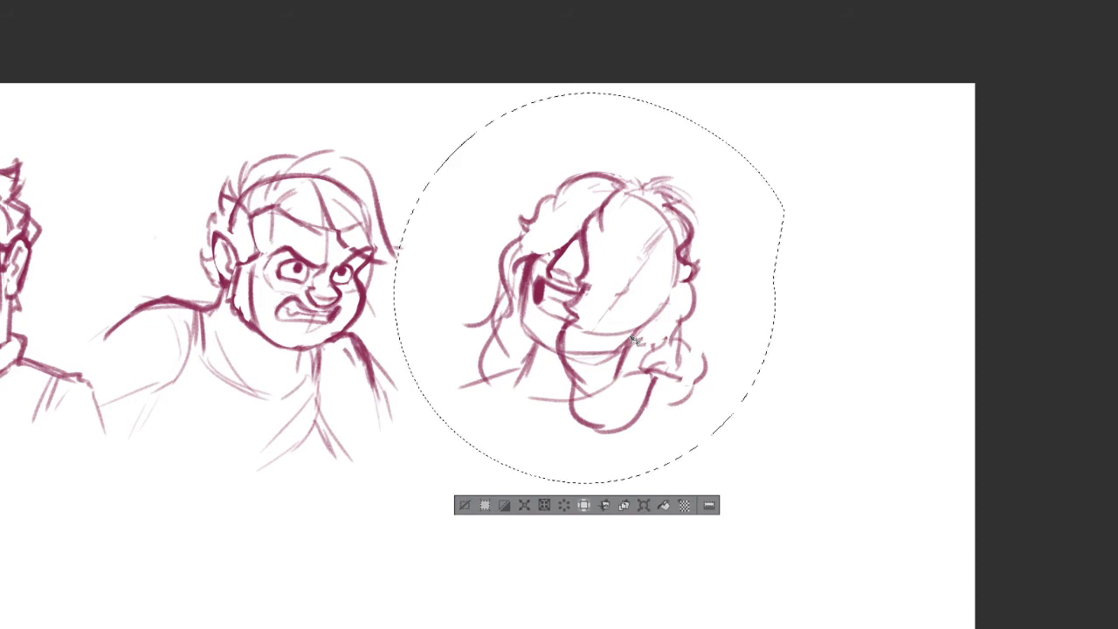
pyautogui.hotkey('ctrl', 'd')
# Darken the lower far-side hair with a curled tip and a second wavy lock beneath it
pyautogui.scroll(3, 524, 349)
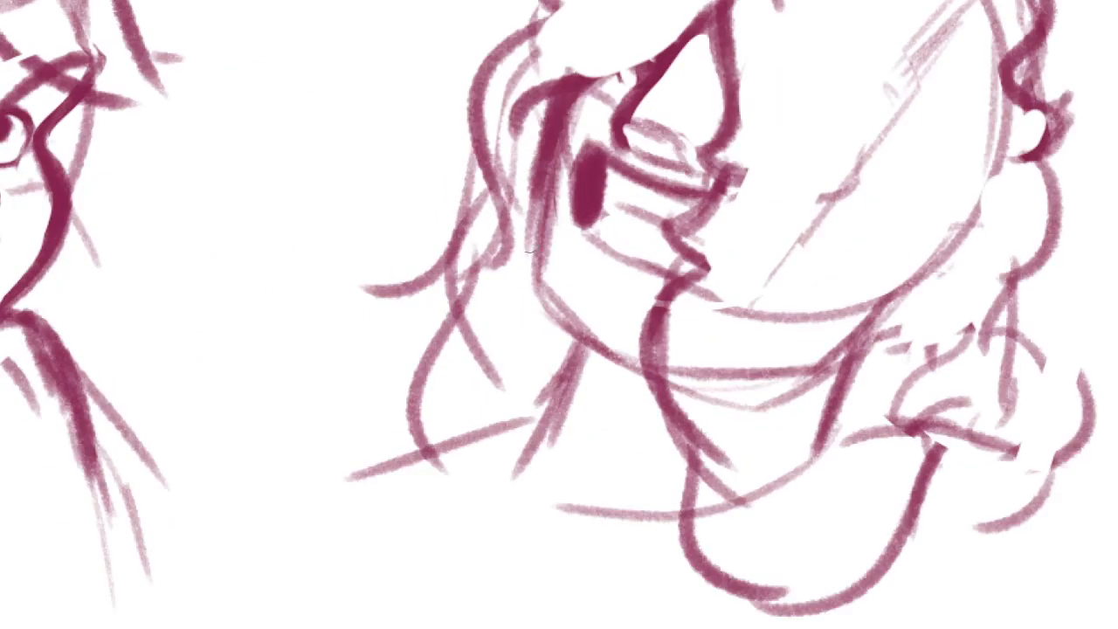
pyautogui.moveTo(479, 168)
pyautogui.mouseDown()
pyautogui.moveTo(403, 280)
pyautogui.moveTo(457, 295)
pyautogui.moveTo(433, 413)
pyautogui.mouseUp()
pyautogui.moveTo(414, 356); pyautogui.dragTo(433, 442)
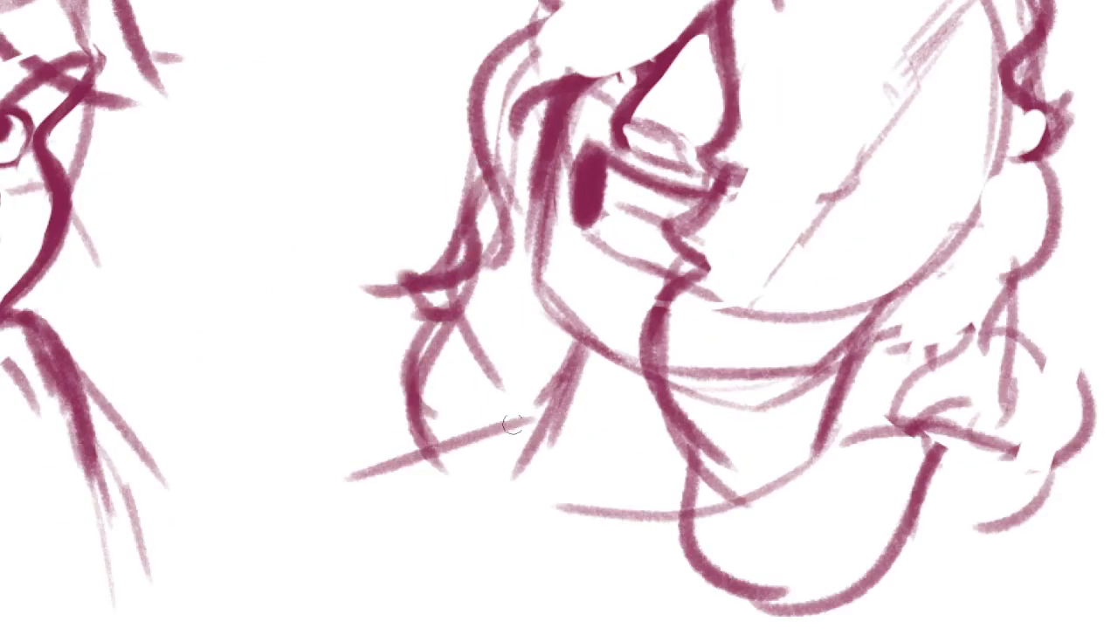
# Draw the collar's rounded far end at the base of the neck and a neckline curve across the throat
pyautogui.moveTo(540, 430); pyautogui.dragTo(513, 430)
pyautogui.moveTo(540, 351); pyautogui.dragTo(495, 433)
pyautogui.moveTo(541, 379); pyautogui.dragTo(479, 454)
pyautogui.moveTo(558, 441); pyautogui.dragTo(514, 357)
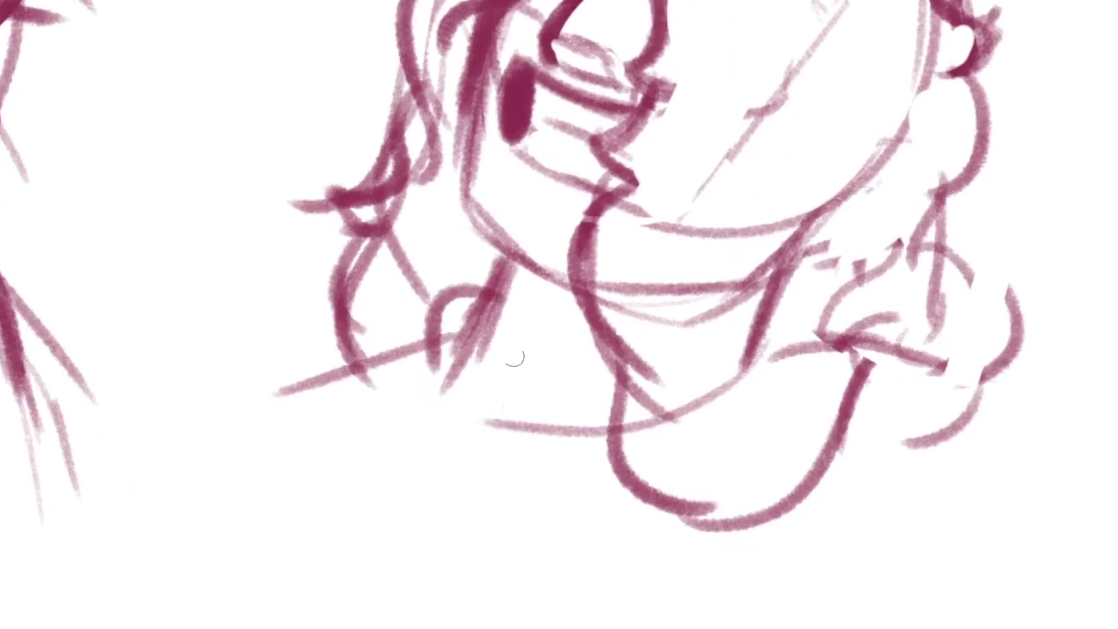
pyautogui.moveTo(482, 316)
pyautogui.mouseDown()
pyautogui.moveTo(646, 369)
pyautogui.moveTo(572, 348)
pyautogui.moveTo(595, 346)
pyautogui.mouseUp()
pyautogui.hotkey('ctrl', 'z')
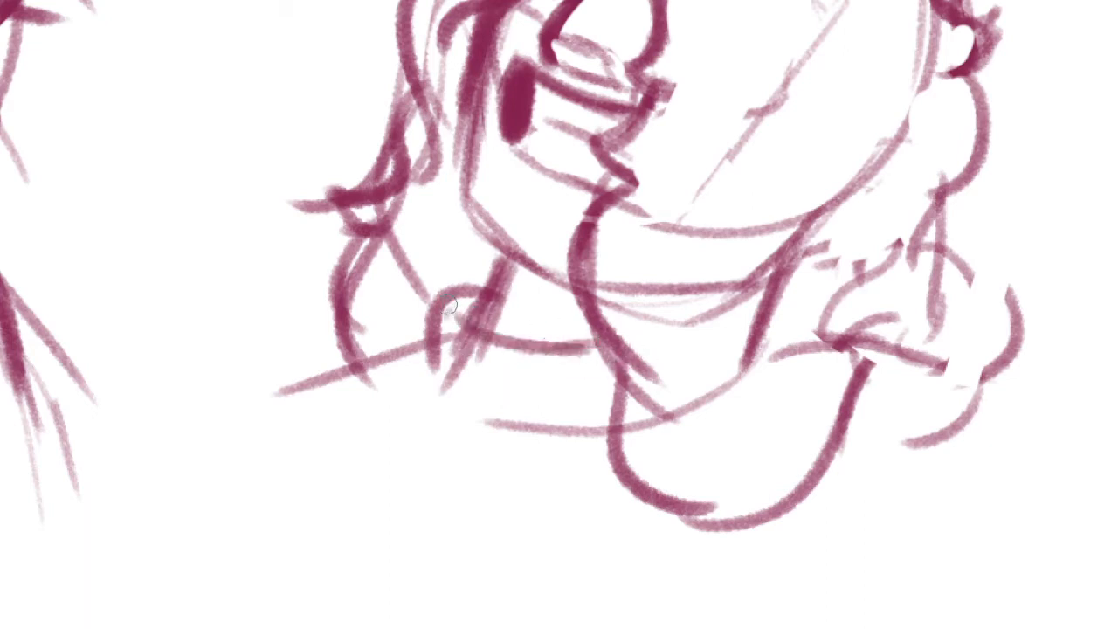
# Draw the collar's outer edge down from its rounded far end and in a wide curve across the chest
pyautogui.moveTo(450, 307)
pyautogui.mouseDown()
pyautogui.moveTo(388, 390)
pyautogui.moveTo(585, 449)
pyautogui.mouseUp()
pyautogui.hotkey('ctrl', 'z')
pyautogui.hotkey('ctrl', 'z')
pyautogui.moveTo(462, 281); pyautogui.dragTo(418, 371)
pyautogui.moveTo(403, 345)
pyautogui.mouseDown()
pyautogui.moveTo(436, 376)
pyautogui.moveTo(395, 370)
pyautogui.moveTo(394, 391)
pyautogui.mouseUp()
pyautogui.moveTo(401, 384)
pyautogui.mouseDown()
pyautogui.moveTo(441, 436)
pyautogui.moveTo(605, 433)
pyautogui.mouseUp()
# Erase the neck and shoulder strokes inside the collar and darken the fold at its far corner
pyautogui.press('e')
pyautogui.moveTo(464, 360)
pyautogui.mouseDown()
pyautogui.moveTo(507, 385)
pyautogui.moveTo(493, 432)
pyautogui.moveTo(566, 468)
pyautogui.mouseUp()
pyautogui.press('b')
pyautogui.moveTo(477, 351); pyautogui.dragTo(450, 424)
pyautogui.moveTo(454, 398); pyautogui.dragTo(482, 403)
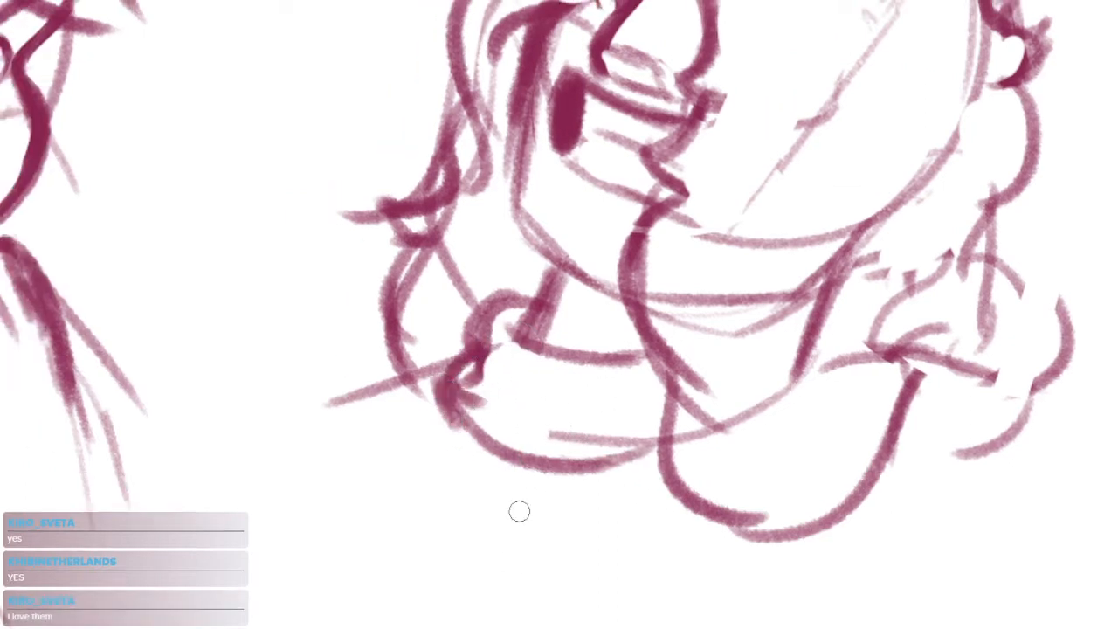
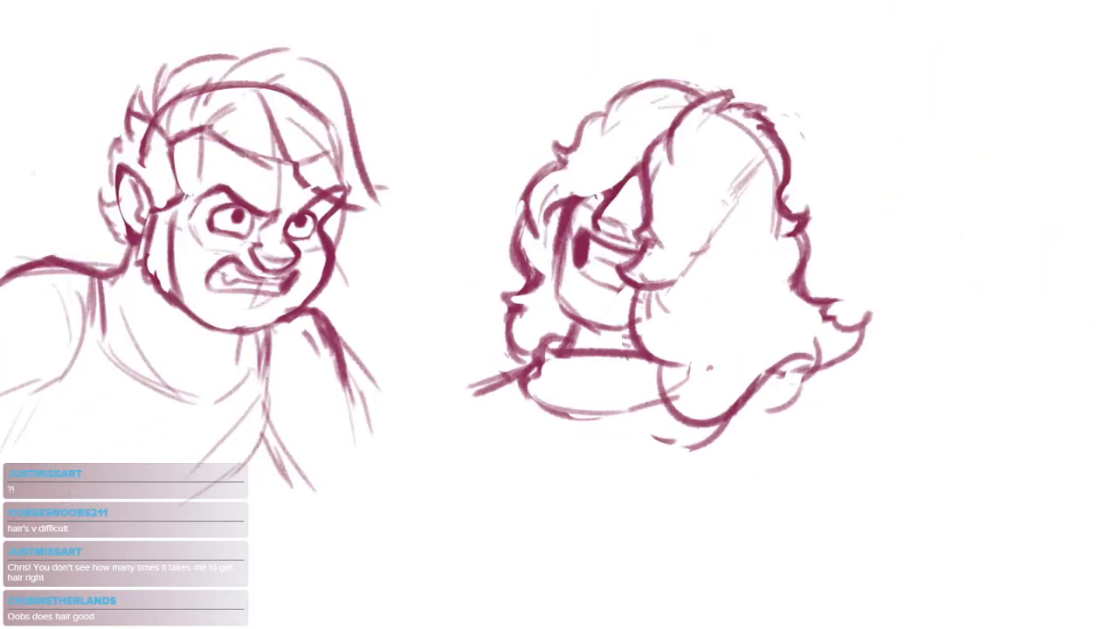
# Draw short curved fold lines inside the collar beside the hanging front lock of hair
pyautogui.moveTo(709, 371); pyautogui.dragTo(774, 413)
pyautogui.hotkey('ctrl', 'z')
pyautogui.scroll(4, 583, 392)
pyautogui.moveTo(651, 336)
pyautogui.mouseDown()
pyautogui.moveTo(642, 403)
pyautogui.moveTo(621, 409)
pyautogui.moveTo(649, 383)
pyautogui.mouseUp()
pyautogui.hotkey('ctrl', 'z')
pyautogui.moveTo(696, 353)
pyautogui.mouseDown()
pyautogui.moveTo(666, 389)
pyautogui.moveTo(678, 424)
pyautogui.mouseUp()
pyautogui.moveTo(694, 381); pyautogui.dragTo(700, 402)
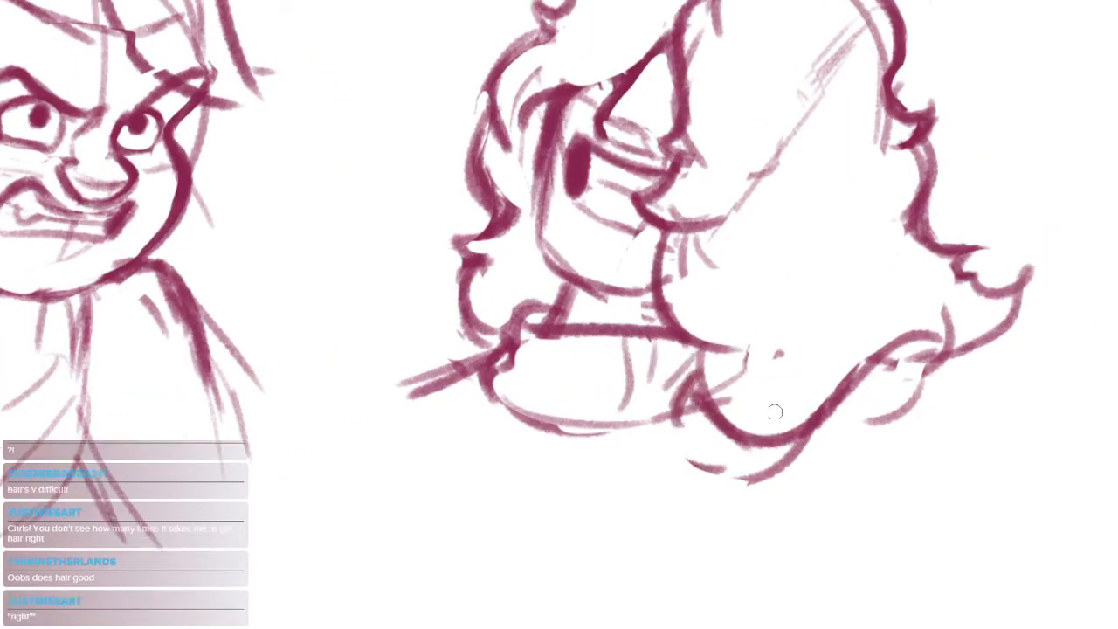
# Draw the near and far shoulder lines sloping down and away from the collar on the fourth bust
pyautogui.moveTo(831, 386); pyautogui.dragTo(914, 376)
pyautogui.moveTo(832, 375)
pyautogui.mouseDown()
pyautogui.moveTo(899, 357)
pyautogui.moveTo(907, 461)
pyautogui.mouseUp()
pyautogui.moveTo(447, 385); pyautogui.dragTo(358, 457)
pyautogui.moveTo(454, 407); pyautogui.dragTo(400, 481)
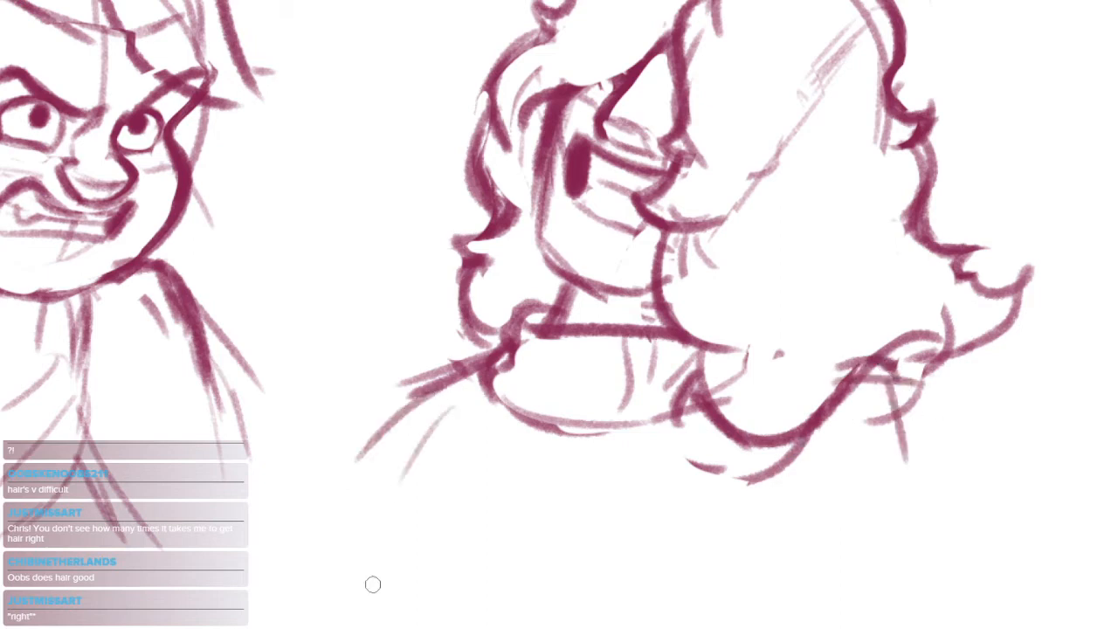
pyautogui.hotkey('ctrl', 'z')
pyautogui.moveTo(486, 393); pyautogui.dragTo(394, 487)
pyautogui.moveTo(414, 539); pyautogui.dragTo(357, 562)
pyautogui.hotkey('ctrl', 'z')
pyautogui.moveTo(414, 430); pyautogui.dragTo(319, 514)
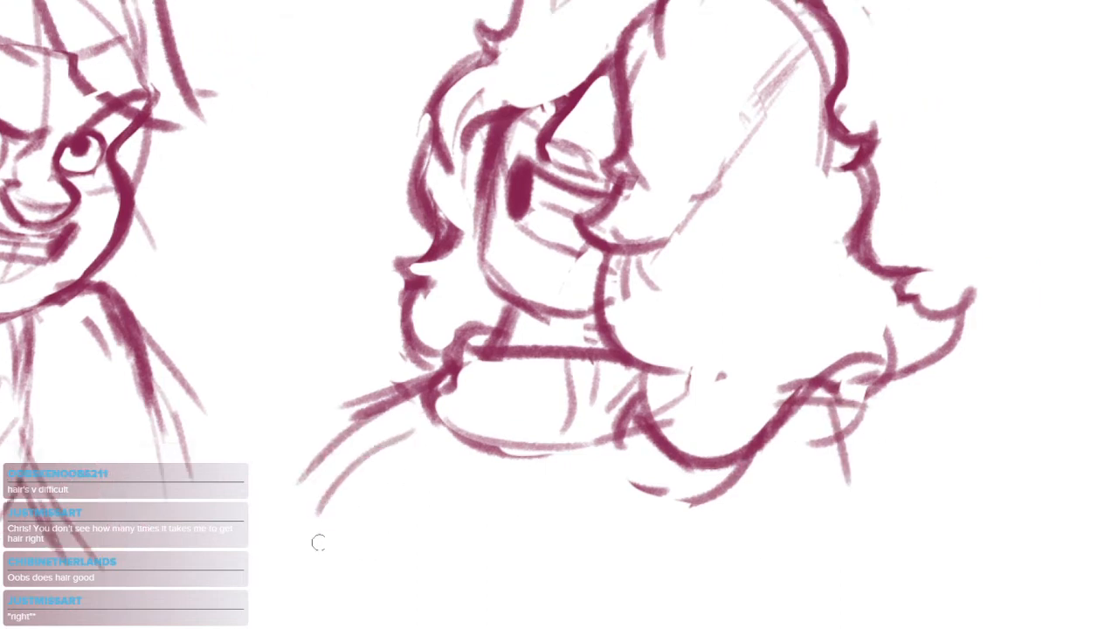
# Add short fold strokes on the chest beneath the hanging front lock of hair
pyautogui.moveTo(717, 496); pyautogui.dragTo(713, 526)
pyautogui.moveTo(666, 479); pyautogui.dragTo(689, 572)
pyautogui.hotkey('ctrl', 'z')
pyautogui.moveTo(668, 492); pyautogui.dragTo(632, 526)
pyautogui.moveTo(638, 527)
pyautogui.mouseDown()
pyautogui.moveTo(646, 576)
pyautogui.moveTo(668, 550)
pyautogui.mouseUp()
pyautogui.keyDown('alt'); pyautogui.click(679, 502); pyautogui.keyUp('alt')
# Draw a thick arched closed-eye line on each side of the nose of the fourth head
pyautogui.moveTo(814, 380); pyautogui.dragTo(812, 426)
pyautogui.moveTo(740, 321); pyautogui.dragTo(757, 303)
pyautogui.moveTo(633, 278)
pyautogui.mouseDown()
pyautogui.moveTo(808, 305)
pyautogui.moveTo(803, 332)
pyautogui.mouseUp()
pyautogui.hotkey('ctrl', 'z')
pyautogui.hotkey('ctrl', 'z')
pyautogui.moveTo(547, 241); pyautogui.dragTo(647, 248)
pyautogui.moveTo(744, 288)
pyautogui.mouseDown()
pyautogui.moveTo(823, 312)
pyautogui.moveTo(846, 335)
pyautogui.mouseUp()
pyautogui.moveTo(741, 287)
pyautogui.mouseDown()
pyautogui.moveTo(815, 301)
pyautogui.moveTo(855, 331)
pyautogui.mouseUp()
pyautogui.moveTo(745, 296); pyautogui.dragTo(844, 334)
pyautogui.moveTo(553, 241)
pyautogui.mouseDown()
pyautogui.moveTo(644, 258)
pyautogui.moveTo(547, 246)
pyautogui.moveTo(600, 210)
pyautogui.moveTo(659, 228)
pyautogui.moveTo(567, 234)
pyautogui.moveTo(645, 246)
pyautogui.mouseUp()
pyautogui.press('e')
pyautogui.press('b')
pyautogui.moveTo(735, 293)
pyautogui.mouseDown()
pyautogui.moveTo(843, 336)
pyautogui.moveTo(878, 364)
pyautogui.mouseUp()
pyautogui.press('e')
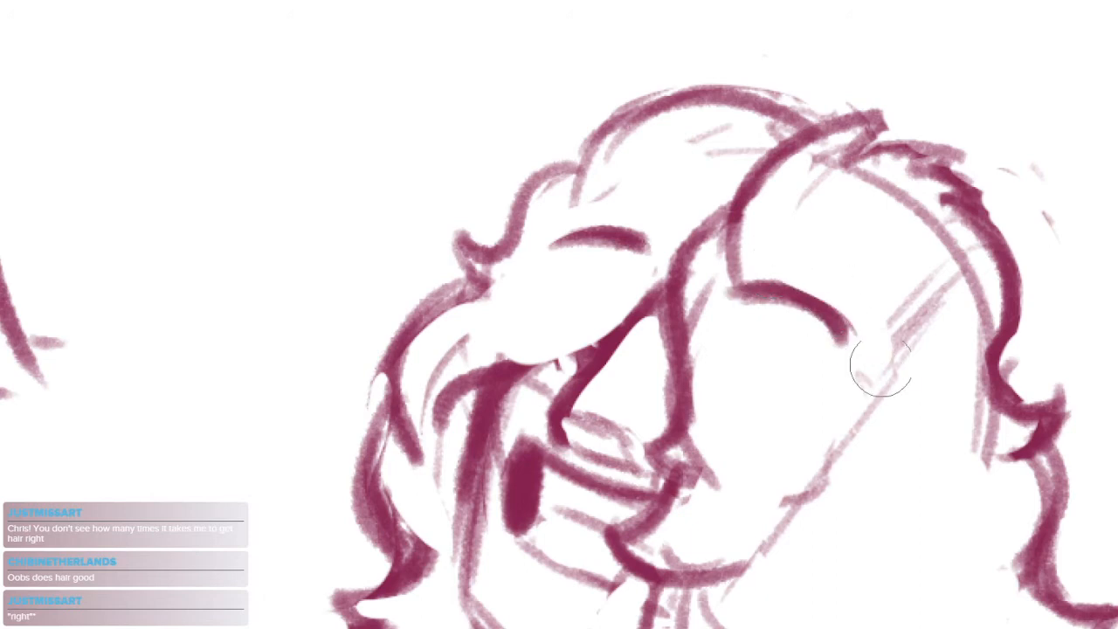
# Thin the near closed-eye arc with the eraser and redraw its curve towards the outer corner
pyautogui.scroll(-5, 897, 325)
pyautogui.moveTo(926, 322); pyautogui.dragTo(871, 282)
pyautogui.scroll(5, 865, 282)
pyautogui.moveTo(682, 282)
pyautogui.mouseDown()
pyautogui.moveTo(724, 257)
pyautogui.moveTo(773, 320)
pyautogui.moveTo(745, 279)
pyautogui.moveTo(750, 302)
pyautogui.moveTo(681, 277)
pyautogui.moveTo(776, 321)
pyautogui.mouseUp()
pyautogui.press('b')
pyautogui.press('e')
pyautogui.moveTo(697, 303); pyautogui.dragTo(771, 312)
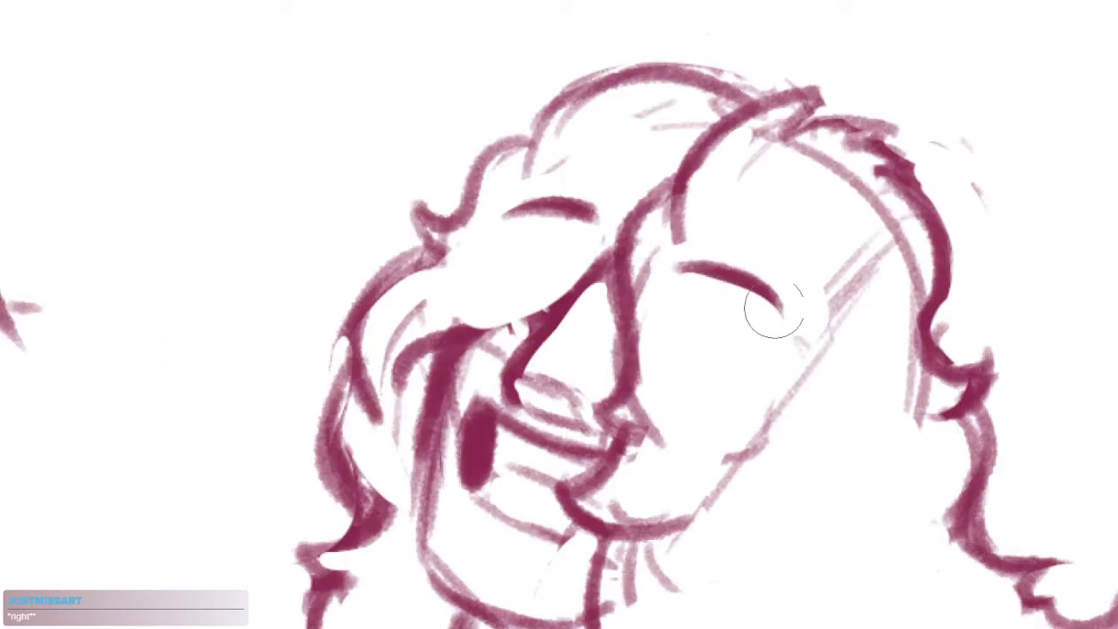
pyautogui.press('b')
pyautogui.moveTo(684, 264)
pyautogui.mouseDown()
pyautogui.moveTo(797, 315)
pyautogui.moveTo(710, 260)
pyautogui.moveTo(765, 317)
pyautogui.mouseUp()
pyautogui.press('e')
pyautogui.press('b')
pyautogui.moveTo(710, 262); pyautogui.dragTo(764, 301)
pyautogui.scroll(-6, 613, 225)
# Select the whole fourth bust, flip it horizontally with a transform, and deselect it
pyautogui.press('m')
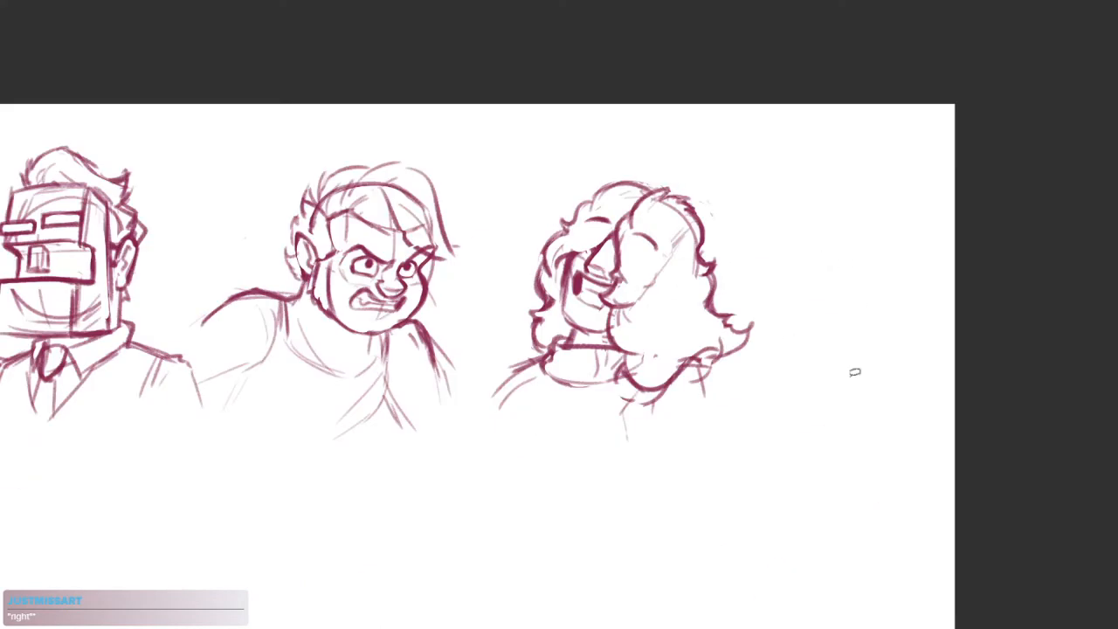
pyautogui.moveTo(853, 289)
pyautogui.mouseDown()
pyautogui.moveTo(754, 161)
pyautogui.moveTo(777, 188)
pyautogui.mouseUp()
pyautogui.hotkey('ctrl', 't')
pyautogui.moveTo(740, 358); pyautogui.dragTo(703, 365)
pyautogui.press('Return')
pyautogui.hotkey('ctrl', 'd')
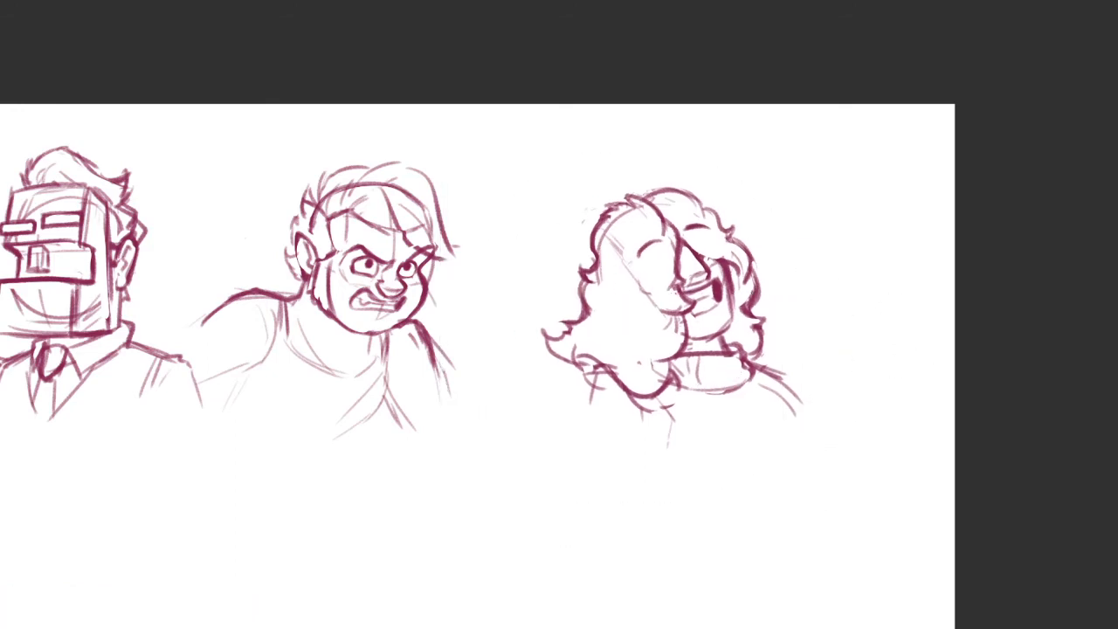
# Darken the near shoulder line beneath the hair with several parallel strokes
pyautogui.scroll(3, 623, 384)
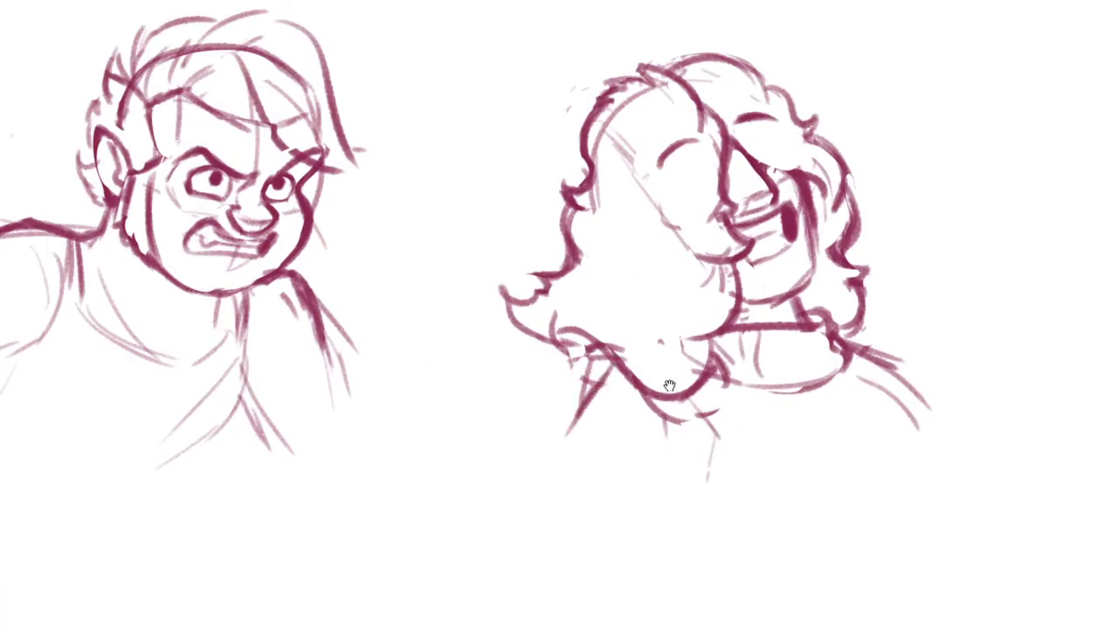
pyautogui.scroll(2, 583, 358)
pyautogui.moveTo(556, 408); pyautogui.dragTo(540, 430)
pyautogui.moveTo(570, 390); pyautogui.dragTo(500, 506)
pyautogui.moveTo(601, 360); pyautogui.dragTo(585, 414)
# Draw a second outward curl at the lower outer edge of the near-side hair
pyautogui.moveTo(494, 423)
pyautogui.mouseDown()
pyautogui.moveTo(440, 438)
pyautogui.moveTo(529, 494)
pyautogui.moveTo(519, 370)
pyautogui.moveTo(552, 414)
pyautogui.mouseUp()
pyautogui.press('e')
pyautogui.press('b')
pyautogui.moveTo(582, 443); pyautogui.dragTo(512, 444)
pyautogui.moveTo(618, 407); pyautogui.dragTo(591, 450)
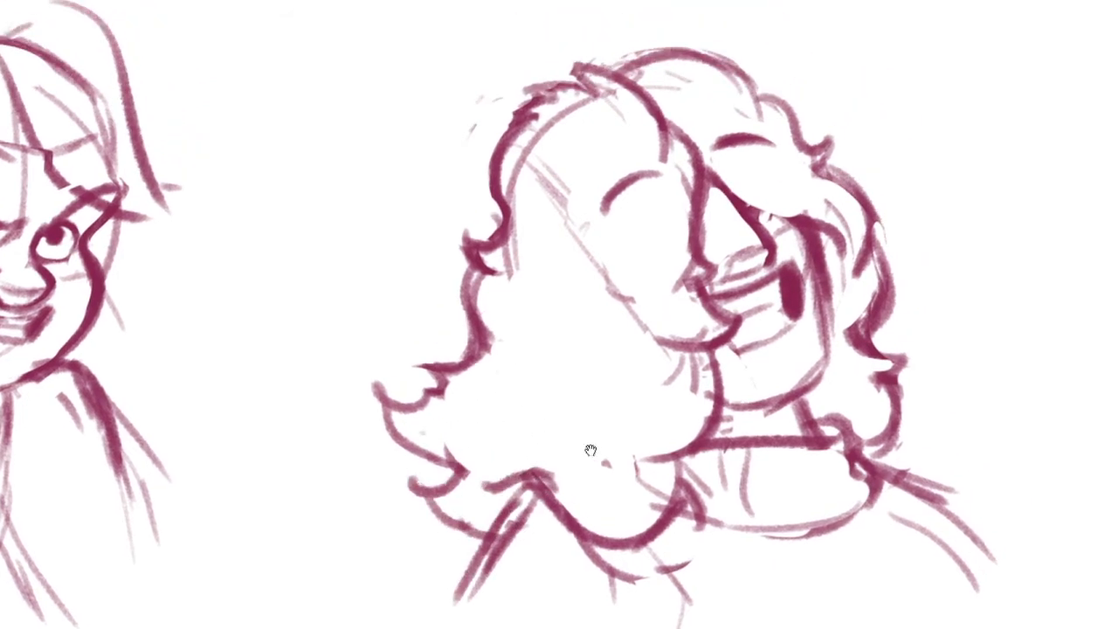
# Draw a long wavy strand inside the near-side hair, ending in short curled tip strokes
pyautogui.moveTo(627, 311); pyautogui.dragTo(515, 399)
pyautogui.hotkey('ctrl', 'z')
pyautogui.moveTo(587, 251)
pyautogui.mouseDown()
pyautogui.moveTo(562, 264)
pyautogui.moveTo(504, 411)
pyautogui.moveTo(552, 431)
pyautogui.mouseUp()
pyautogui.moveTo(524, 436); pyautogui.dragTo(546, 454)
pyautogui.moveTo(878, 317); pyautogui.dragTo(796, 309)
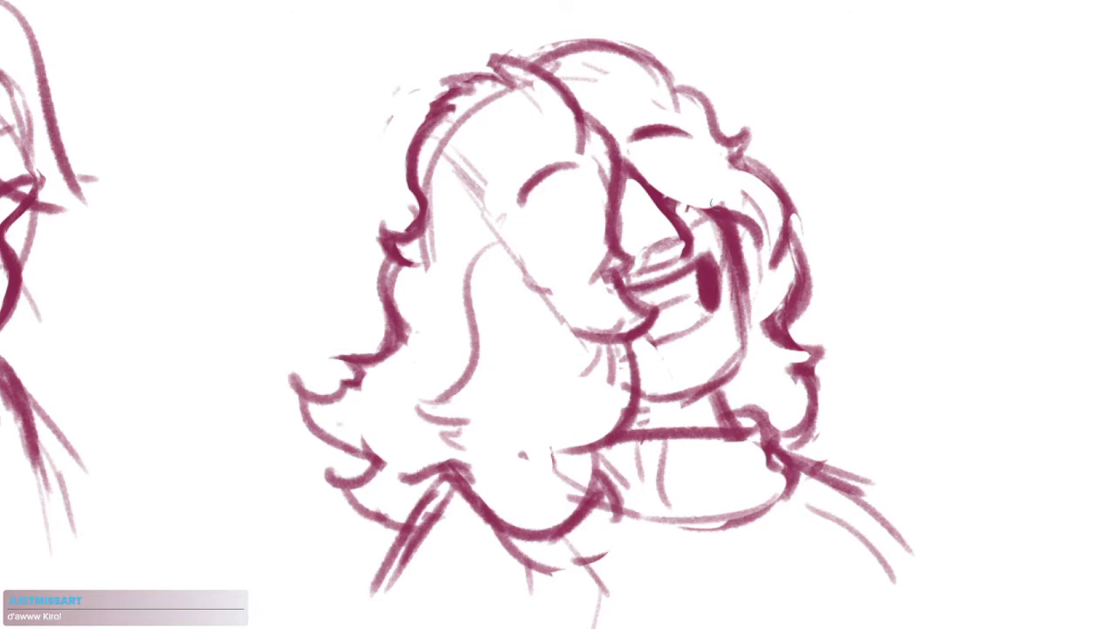
pyautogui.moveTo(739, 383); pyautogui.dragTo(764, 255)
pyautogui.moveTo(765, 255); pyautogui.dragTo(716, 284)
pyautogui.moveTo(570, 360)
pyautogui.mouseDown()
pyautogui.moveTo(845, 272)
pyautogui.moveTo(809, 317)
pyautogui.mouseUp()
pyautogui.moveTo(725, 378); pyautogui.dragTo(663, 469)
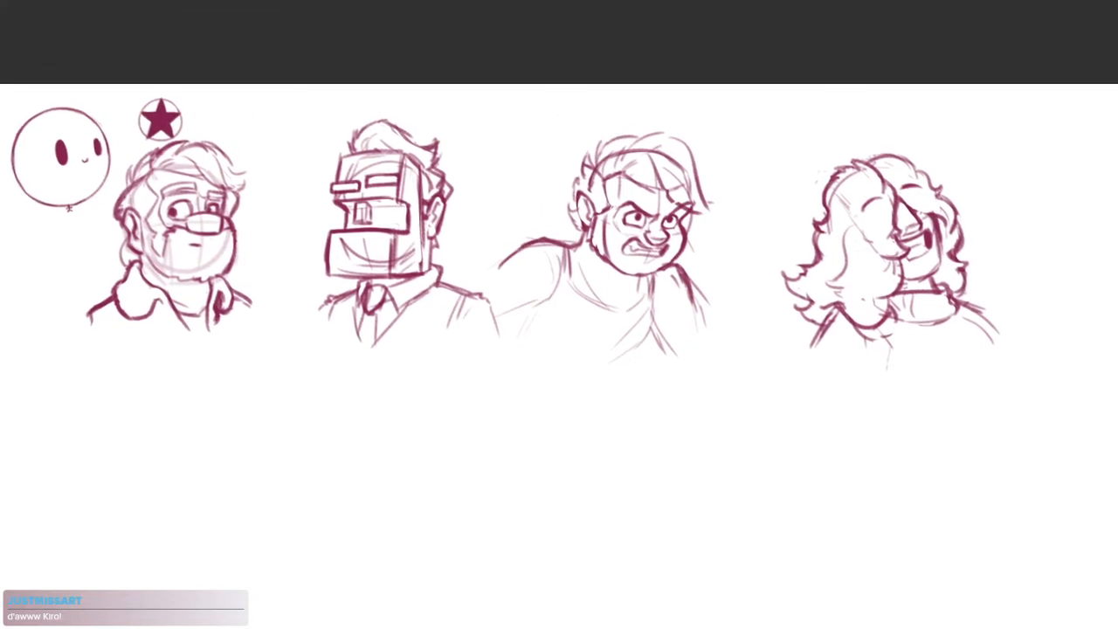
pyautogui.moveTo(576, 627)
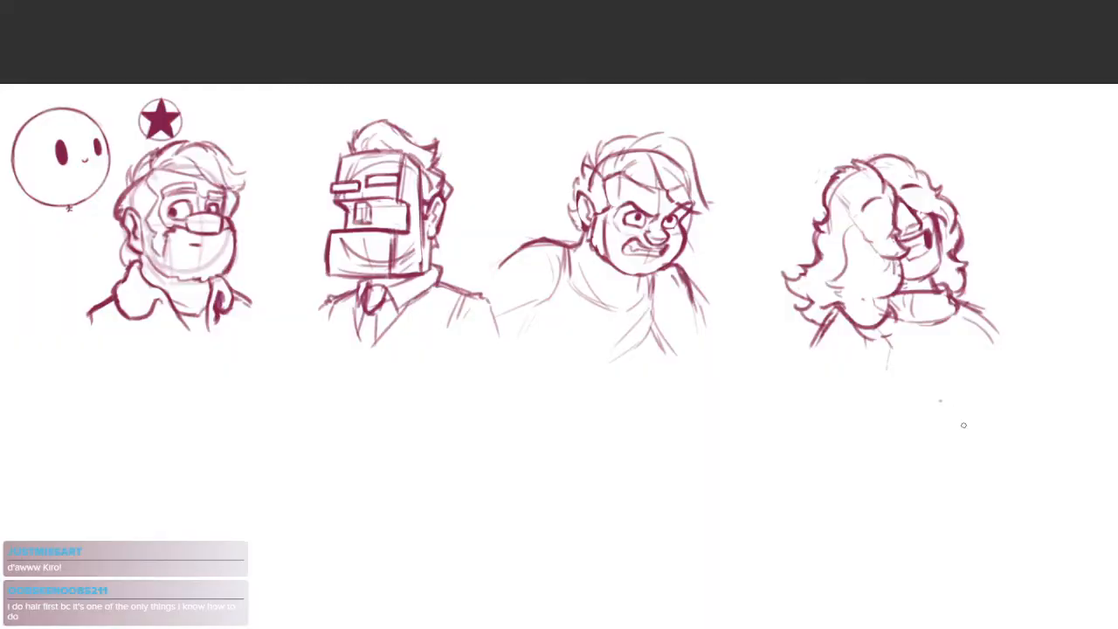
pyautogui.moveTo(849, 430); pyautogui.dragTo(837, 372)
pyautogui.keyDown('alt'); pyautogui.click(885, 421); pyautogui.keyUp('alt')
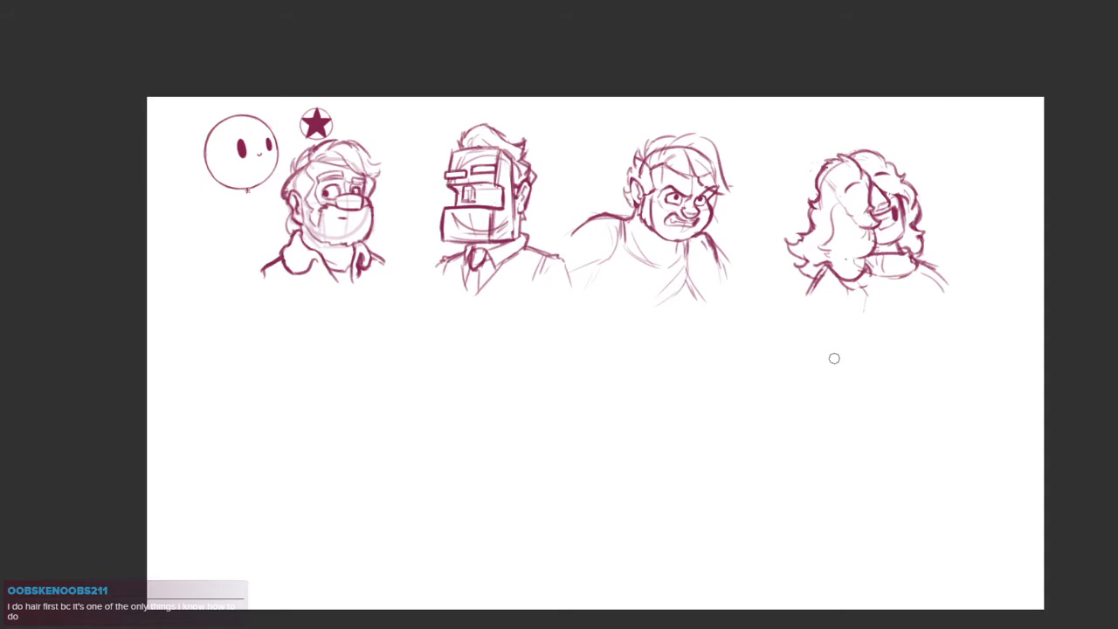
# Select the near-side hair beside the cheek, reshape its outer edge with a transform, and deselect it
pyautogui.moveTo(877, 325)
pyautogui.mouseDown()
pyautogui.moveTo(763, 356)
pyautogui.moveTo(709, 426)
pyautogui.mouseUp()
pyautogui.scroll(4, 686, 355)
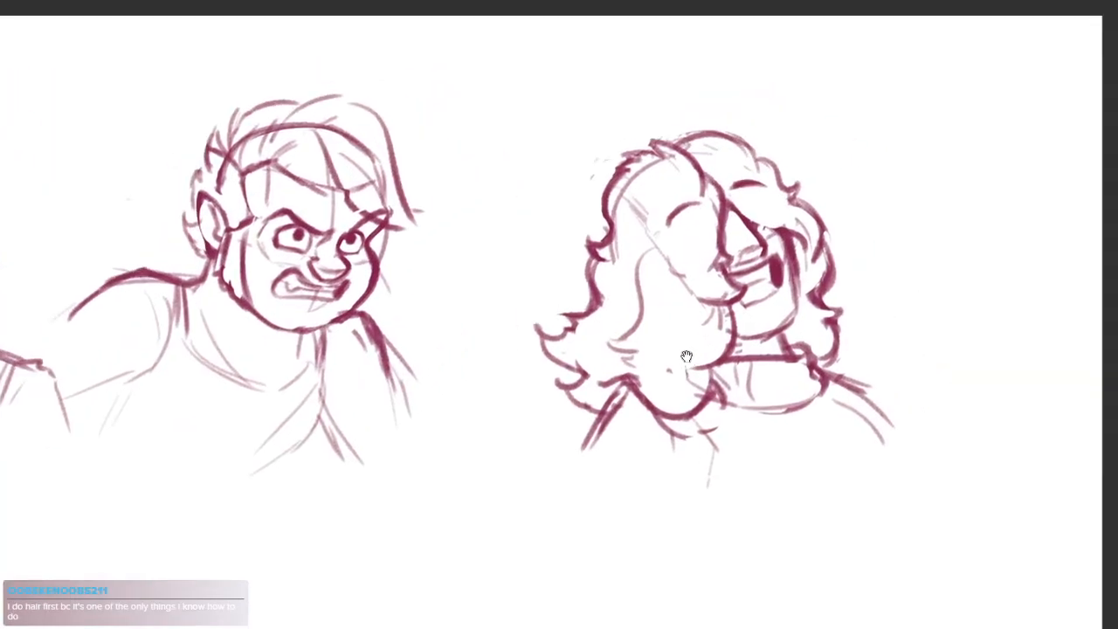
pyautogui.moveTo(685, 172)
pyautogui.mouseDown()
pyautogui.moveTo(581, 238)
pyautogui.moveTo(622, 277)
pyautogui.moveTo(618, 298)
pyautogui.mouseUp()
pyautogui.click(685, 308)
pyautogui.press('Return')
pyautogui.hotkey('ctrl', 'd')
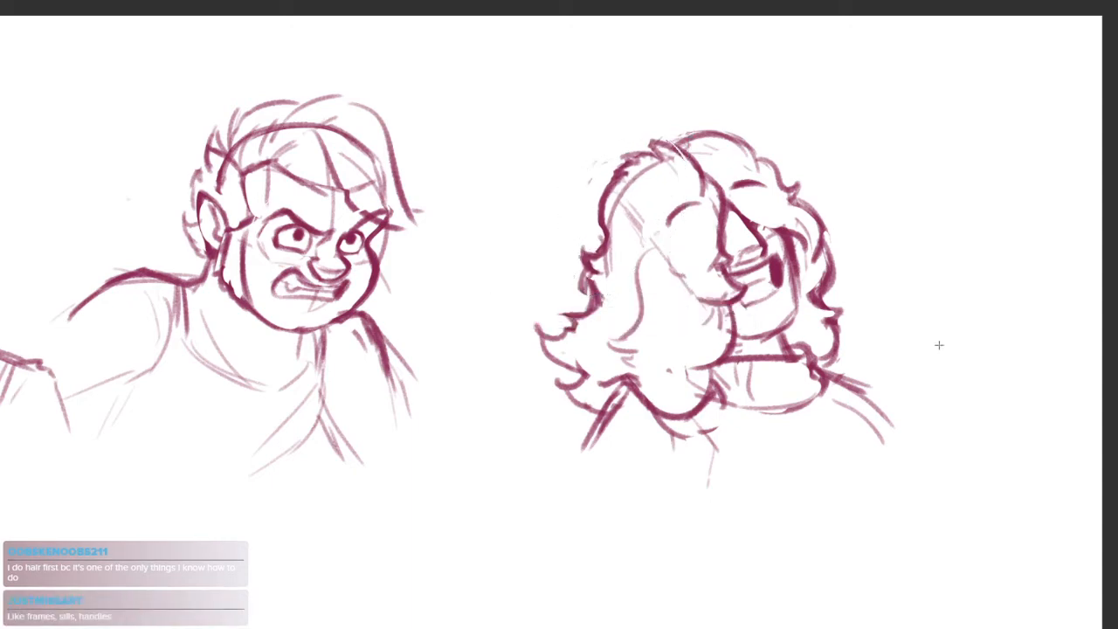
pyautogui.moveTo(845, 440); pyautogui.dragTo(780, 402)
pyautogui.scroll(-1, 780, 393)
pyautogui.scroll(2, 758, 316)
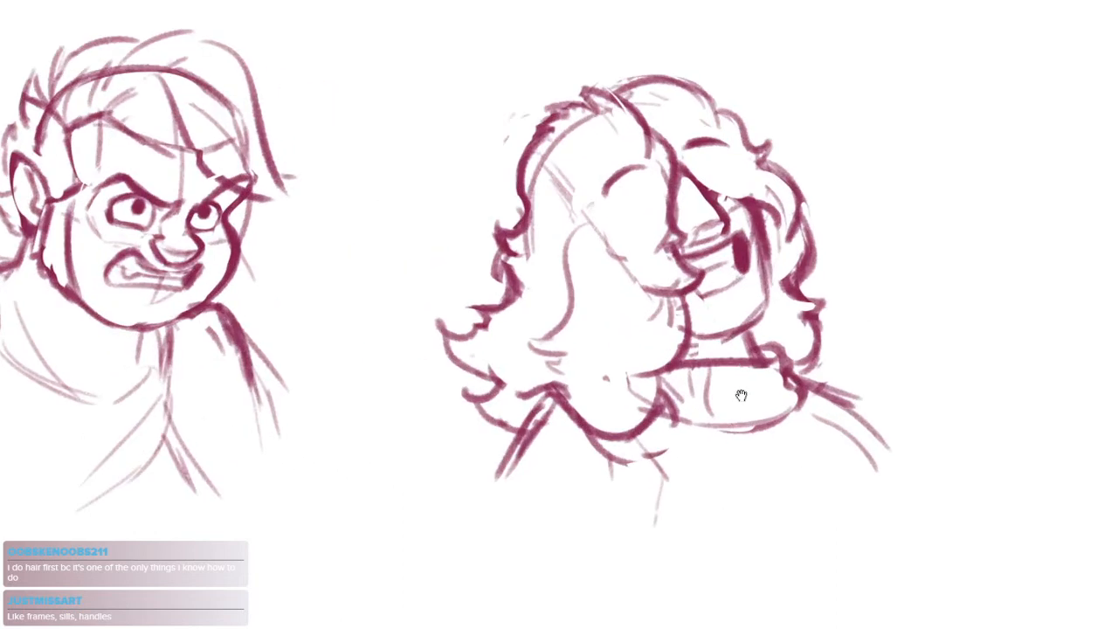
pyautogui.scroll(-1, 789, 387)
pyautogui.scroll(1, 889, 387)
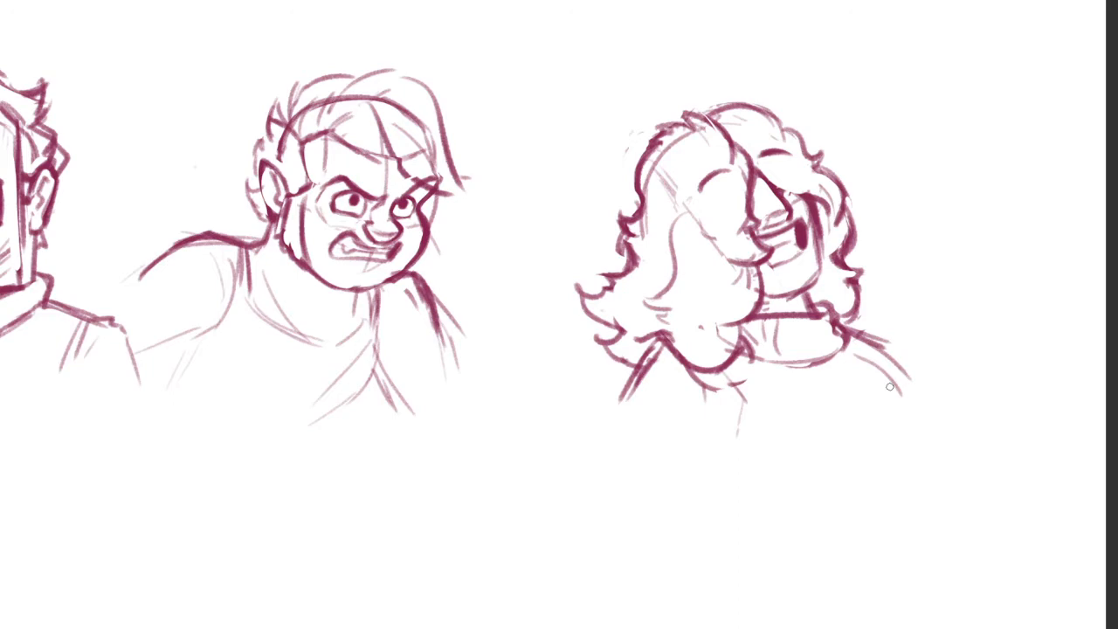
pyautogui.moveTo(722, 371); pyautogui.dragTo(742, 356)
pyautogui.click(617, 413)
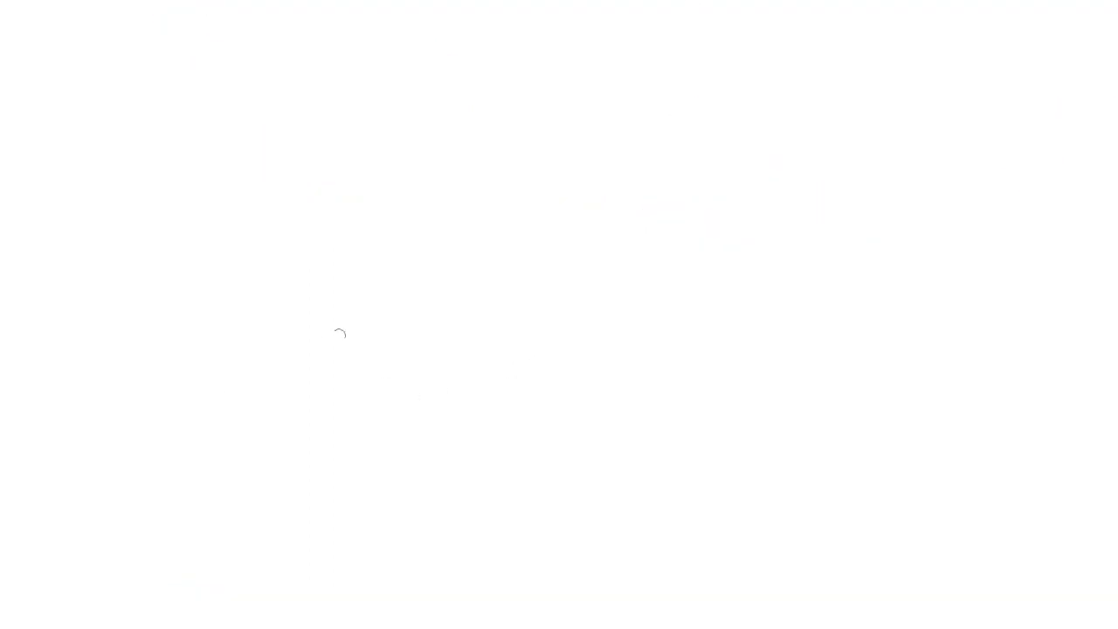
# Sketch a cluster of four overlapping head ovals in the empty area below the bearded man
pyautogui.moveTo(377, 259)
pyautogui.mouseDown()
pyautogui.moveTo(358, 383)
pyautogui.moveTo(345, 378)
pyautogui.mouseUp()
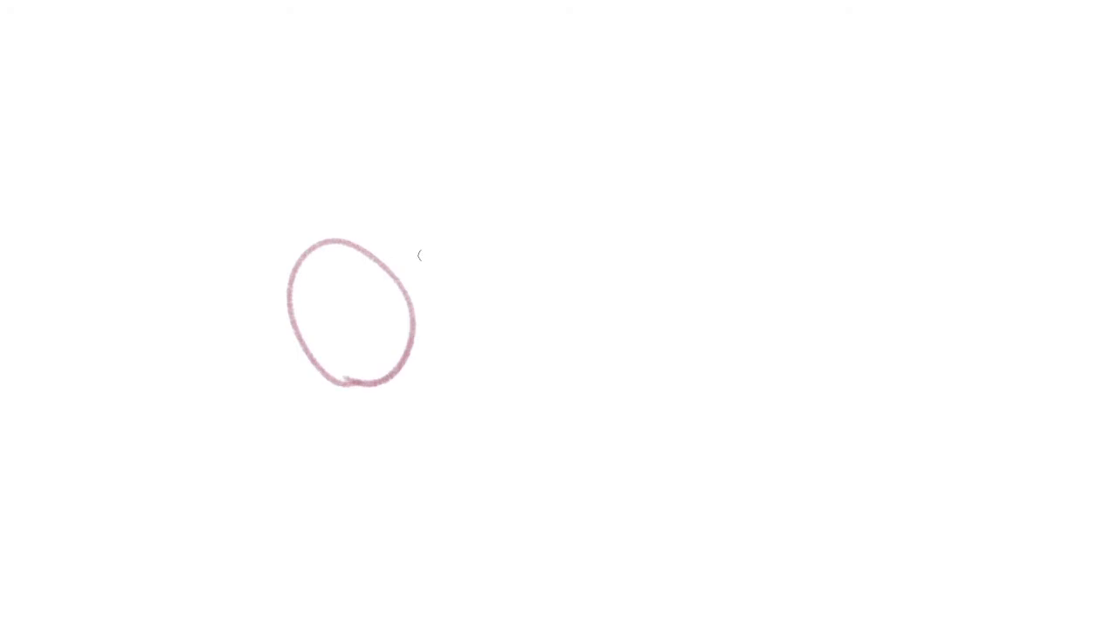
pyautogui.moveTo(425, 344)
pyautogui.mouseDown()
pyautogui.moveTo(489, 273)
pyautogui.moveTo(486, 222)
pyautogui.mouseUp()
pyautogui.hotkey('ctrl', 'z')
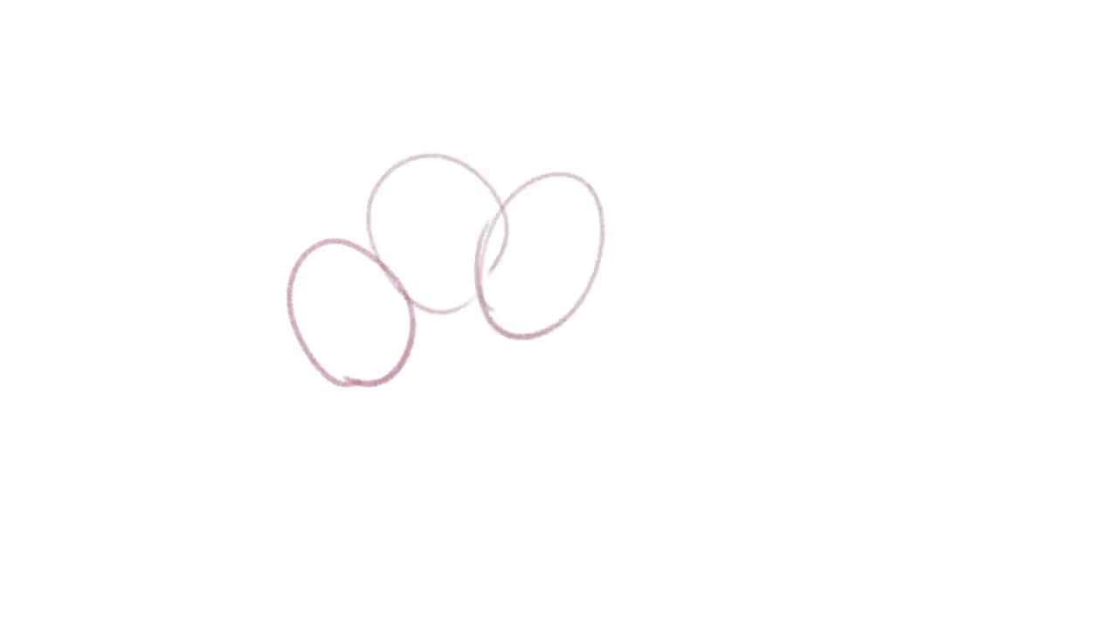
pyautogui.hotkey('ctrl', 'z')
pyautogui.moveTo(484, 389)
pyautogui.mouseDown()
pyautogui.moveTo(519, 297)
pyautogui.moveTo(504, 396)
pyautogui.mouseUp()
pyautogui.moveTo(540, 344)
pyautogui.mouseDown()
pyautogui.moveTo(571, 193)
pyautogui.moveTo(548, 338)
pyautogui.mouseUp()
pyautogui.scroll(-1, 601, 374)
pyautogui.moveTo(508, 389)
pyautogui.mouseDown()
pyautogui.moveTo(583, 368)
pyautogui.moveTo(605, 347)
pyautogui.moveTo(595, 416)
pyautogui.mouseUp()
pyautogui.scroll(3, 605, 351)
# Draw crossed face guidelines on the two middle ovals and a centre line on each of the two outer ovals
pyautogui.moveTo(488, 90); pyautogui.dragTo(536, 291)
pyautogui.moveTo(438, 203); pyautogui.dragTo(555, 162)
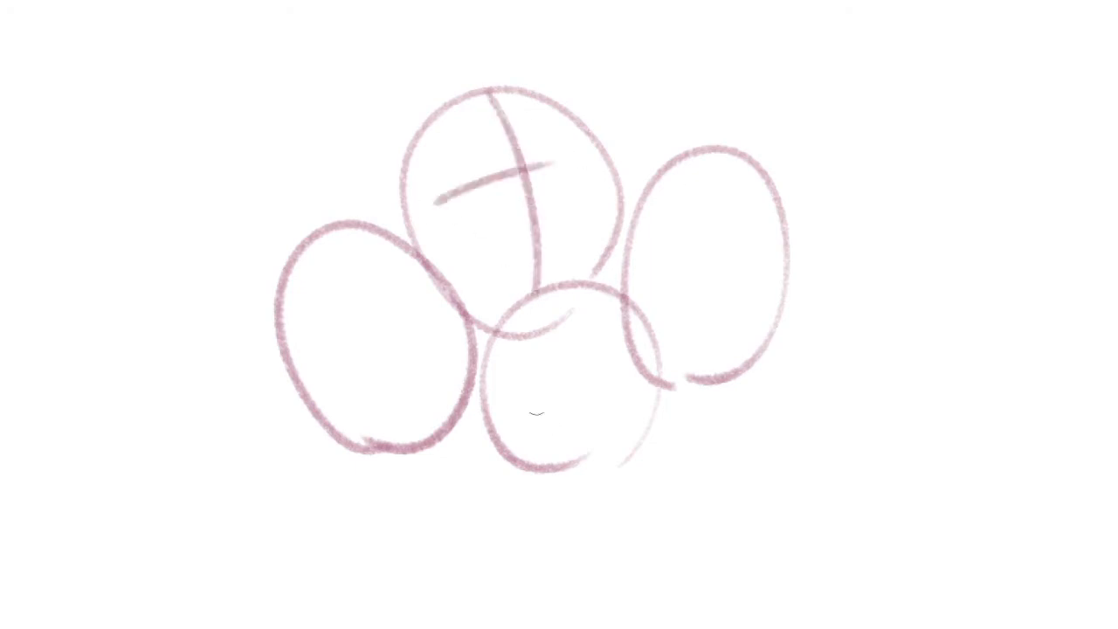
pyautogui.moveTo(556, 320); pyautogui.dragTo(539, 508)
pyautogui.moveTo(500, 396); pyautogui.dragTo(578, 407)
pyautogui.moveTo(618, 441); pyautogui.dragTo(606, 464)
pyautogui.moveTo(333, 252); pyautogui.dragTo(394, 370)
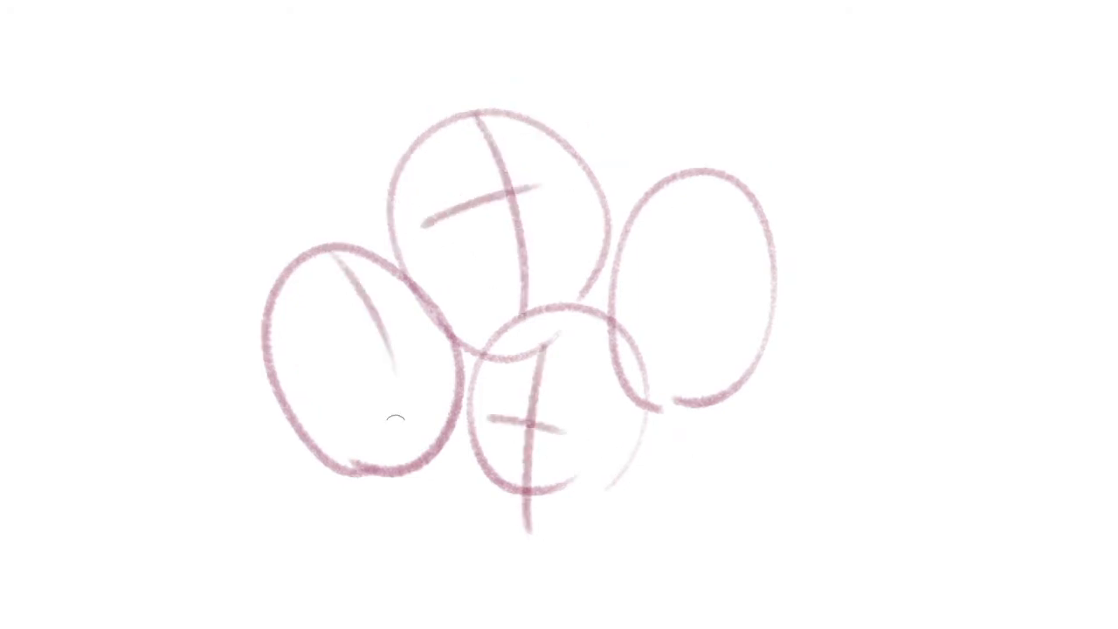
pyautogui.moveTo(649, 186); pyautogui.dragTo(631, 358)
pyautogui.moveTo(694, 190); pyautogui.dragTo(673, 351)
pyautogui.moveTo(660, 390)
pyautogui.mouseDown()
pyautogui.moveTo(709, 379)
pyautogui.moveTo(663, 358)
pyautogui.mouseUp()
# Add rough neck and shoulder strokes beneath the lower middle head and the two outer heads
pyautogui.scroll(-1, 665, 356)
pyautogui.scroll(-1, 664, 357)
pyautogui.moveTo(720, 387); pyautogui.dragTo(596, 358)
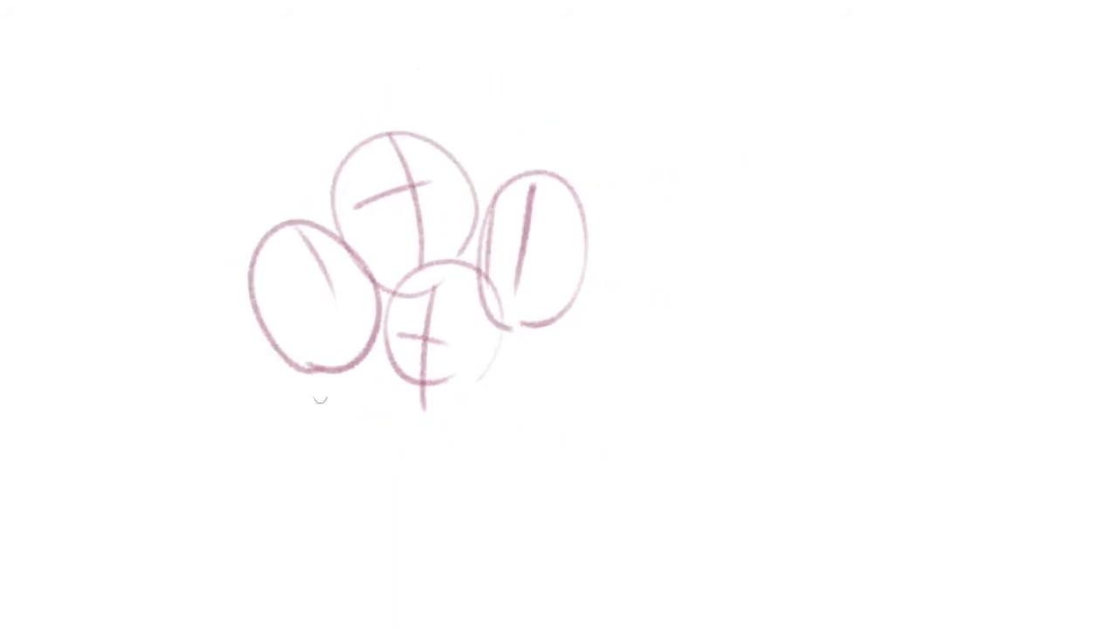
pyautogui.moveTo(423, 390); pyautogui.dragTo(423, 426)
pyautogui.moveTo(483, 372); pyautogui.dragTo(470, 407)
pyautogui.moveTo(307, 377); pyautogui.dragTo(322, 410)
pyautogui.moveTo(340, 372)
pyautogui.mouseDown()
pyautogui.moveTo(349, 403)
pyautogui.moveTo(252, 431)
pyautogui.mouseUp()
pyautogui.moveTo(355, 371); pyautogui.dragTo(407, 380)
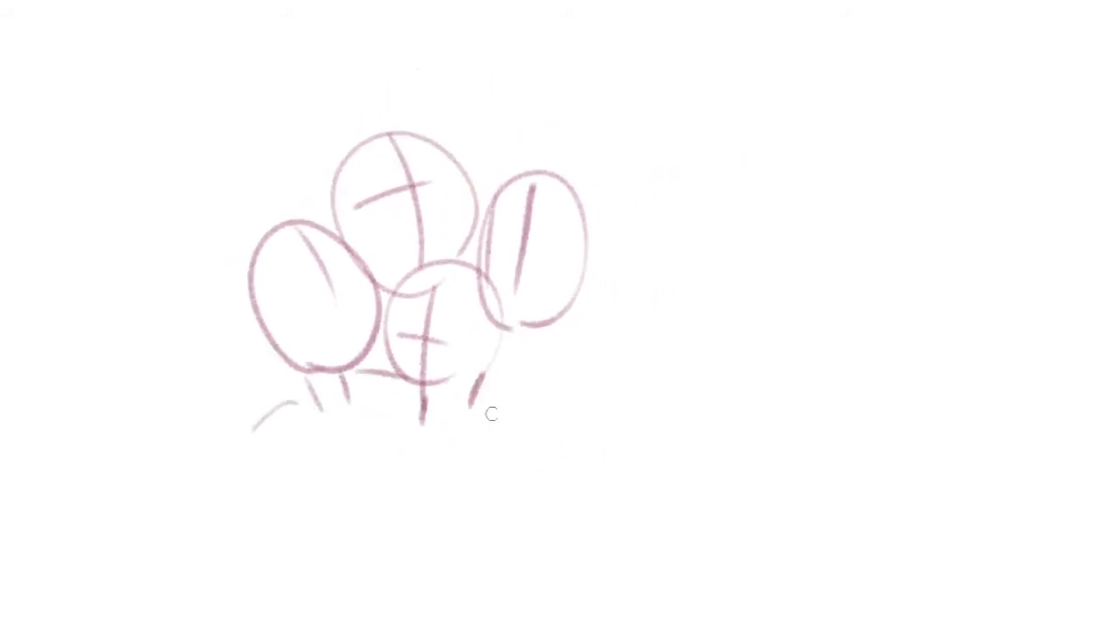
pyautogui.moveTo(558, 329)
pyautogui.mouseDown()
pyautogui.moveTo(528, 422)
pyautogui.moveTo(533, 353)
pyautogui.mouseUp()
pyautogui.moveTo(569, 342); pyautogui.dragTo(607, 410)
pyautogui.moveTo(447, 279); pyautogui.dragTo(494, 332)
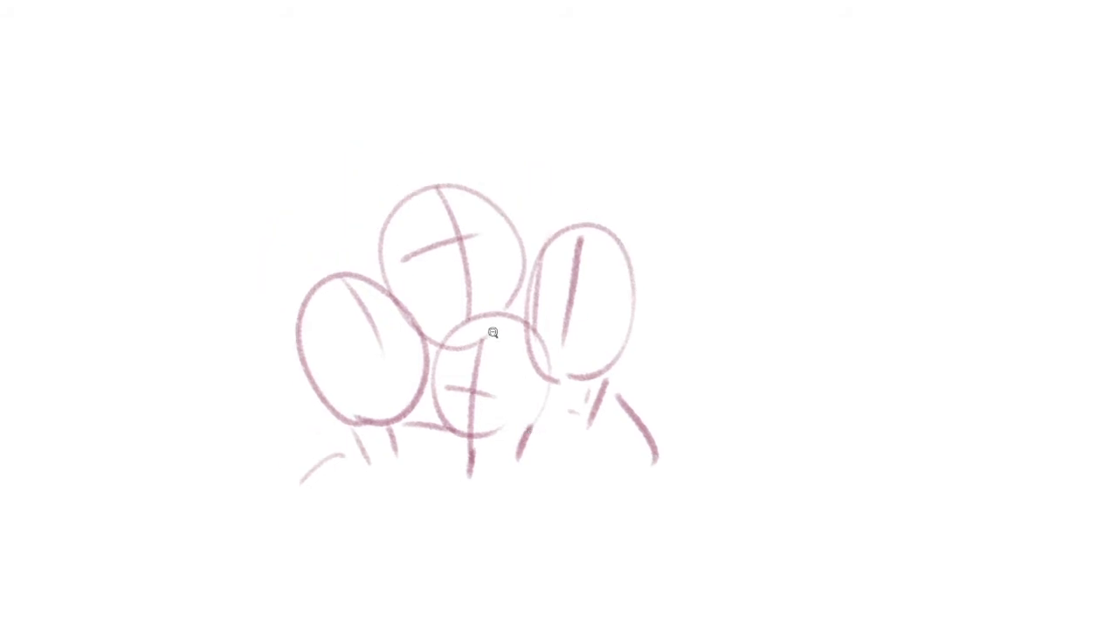
# Outline a rounded shape at the outer shoulder on each side of the head cluster
pyautogui.scroll(2, 495, 332)
pyautogui.moveTo(457, 412); pyautogui.dragTo(487, 335)
pyautogui.moveTo(141, 513); pyautogui.dragTo(303, 426)
pyautogui.moveTo(176, 483); pyautogui.dragTo(239, 534)
pyautogui.moveTo(301, 419); pyautogui.dragTo(231, 517)
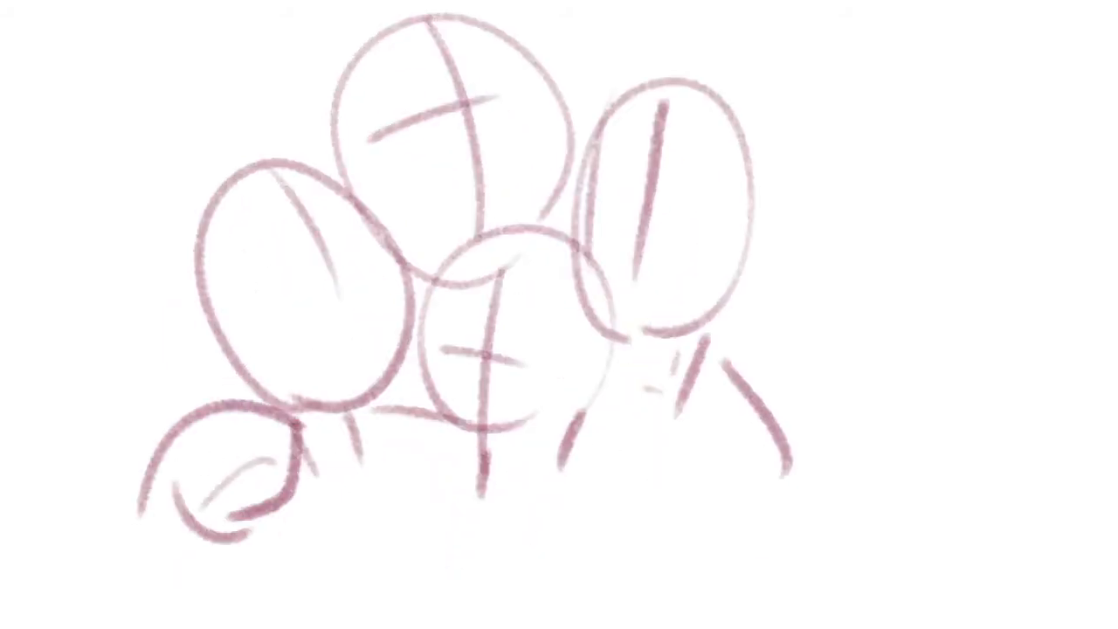
pyautogui.moveTo(721, 339); pyautogui.dragTo(763, 456)
pyautogui.moveTo(707, 362); pyautogui.dragTo(781, 463)
# Erase the stray stroke inside one shoulder shape, then darken and hatch both shapes
pyautogui.press('e')
pyautogui.moveTo(247, 453)
pyautogui.mouseDown()
pyautogui.moveTo(242, 478)
pyautogui.moveTo(262, 463)
pyautogui.mouseUp()
pyautogui.press('b')
pyautogui.moveTo(177, 441)
pyautogui.mouseDown()
pyautogui.moveTo(193, 517)
pyautogui.moveTo(168, 515)
pyautogui.moveTo(174, 533)
pyautogui.mouseUp()
pyautogui.moveTo(166, 467); pyautogui.dragTo(229, 536)
pyautogui.moveTo(216, 443); pyautogui.dragTo(229, 524)
pyautogui.moveTo(237, 435); pyautogui.dragTo(246, 500)
pyautogui.moveTo(260, 428); pyautogui.dragTo(276, 491)
pyautogui.moveTo(512, 524); pyautogui.dragTo(470, 495)
pyautogui.moveTo(701, 332)
pyautogui.mouseDown()
pyautogui.moveTo(689, 391)
pyautogui.moveTo(710, 414)
pyautogui.mouseUp()
pyautogui.moveTo(767, 363); pyautogui.dragTo(742, 416)
pyautogui.scroll(-3, 761, 358)
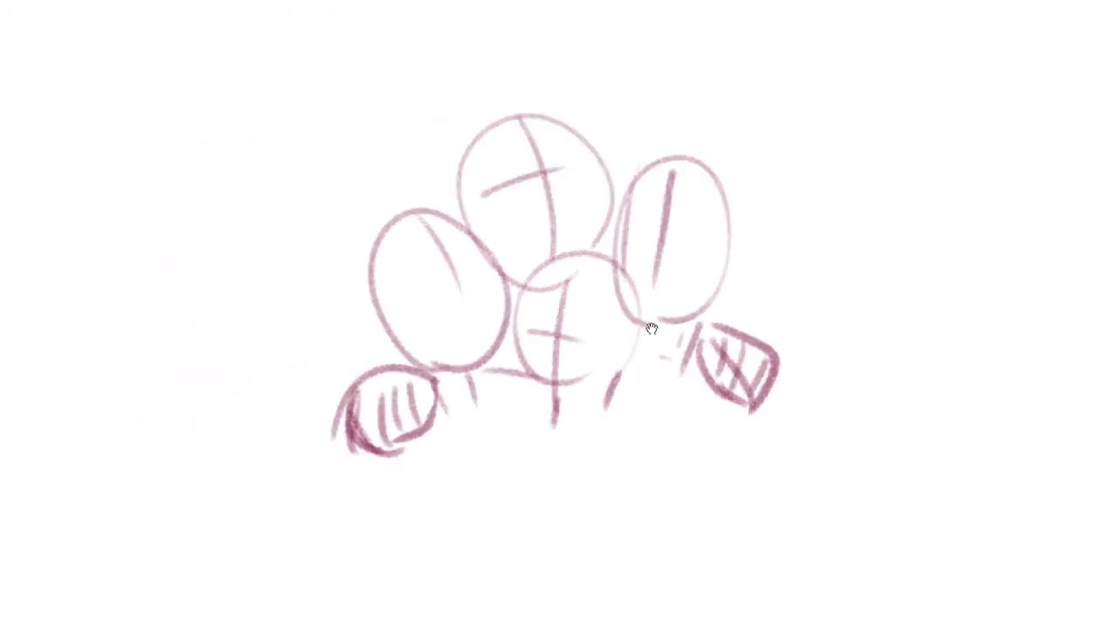
# Draw a curved eye guideline across each of the two outer heads
pyautogui.scroll(4, 573, 310)
pyautogui.moveTo(244, 340); pyautogui.dragTo(426, 238)
pyautogui.scroll(-5, 468, 289)
pyautogui.moveTo(543, 237); pyautogui.dragTo(614, 249)
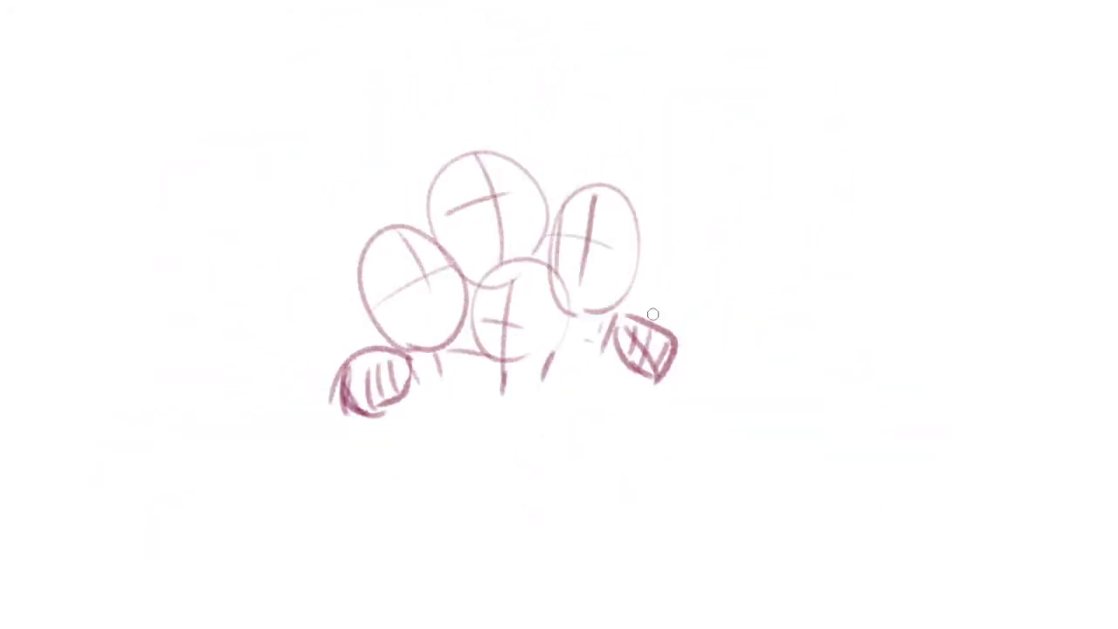
# Enclose the whole group sketch in one large tilted oval
pyautogui.moveTo(640, 419); pyautogui.dragTo(517, 383)
pyautogui.moveTo(626, 358); pyautogui.dragTo(519, 407)
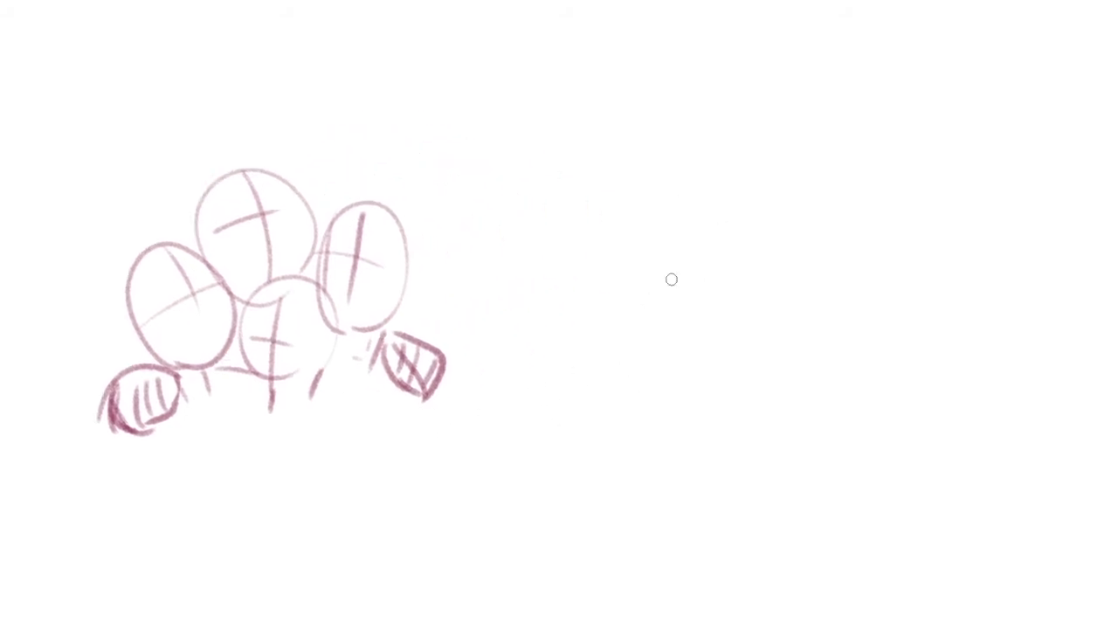
pyautogui.moveTo(103, 219)
pyautogui.mouseDown()
pyautogui.moveTo(474, 170)
pyautogui.moveTo(114, 207)
pyautogui.mouseUp()
pyautogui.moveTo(356, 126); pyautogui.dragTo(474, 171)
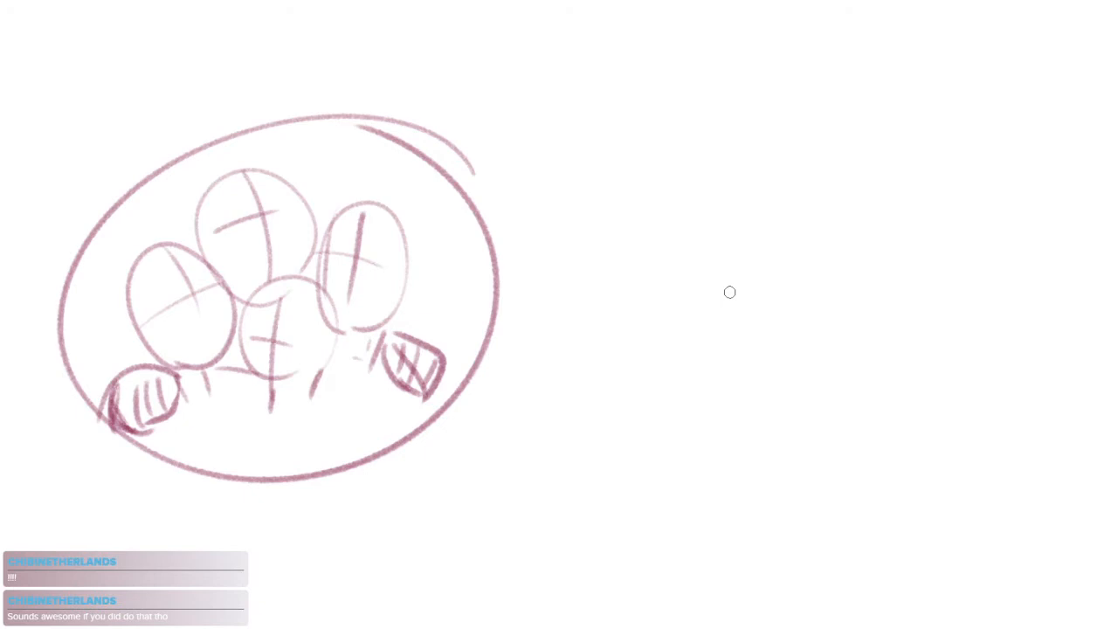
# Sketch a separate head oval in the empty area beside the circled group, with a curved vertical centre line
pyautogui.click(503, 252)
pyautogui.moveTo(561, 320)
pyautogui.mouseDown()
pyautogui.moveTo(609, 287)
pyautogui.moveTo(622, 382)
pyautogui.mouseUp()
pyautogui.moveTo(621, 382); pyautogui.dragTo(457, 377)
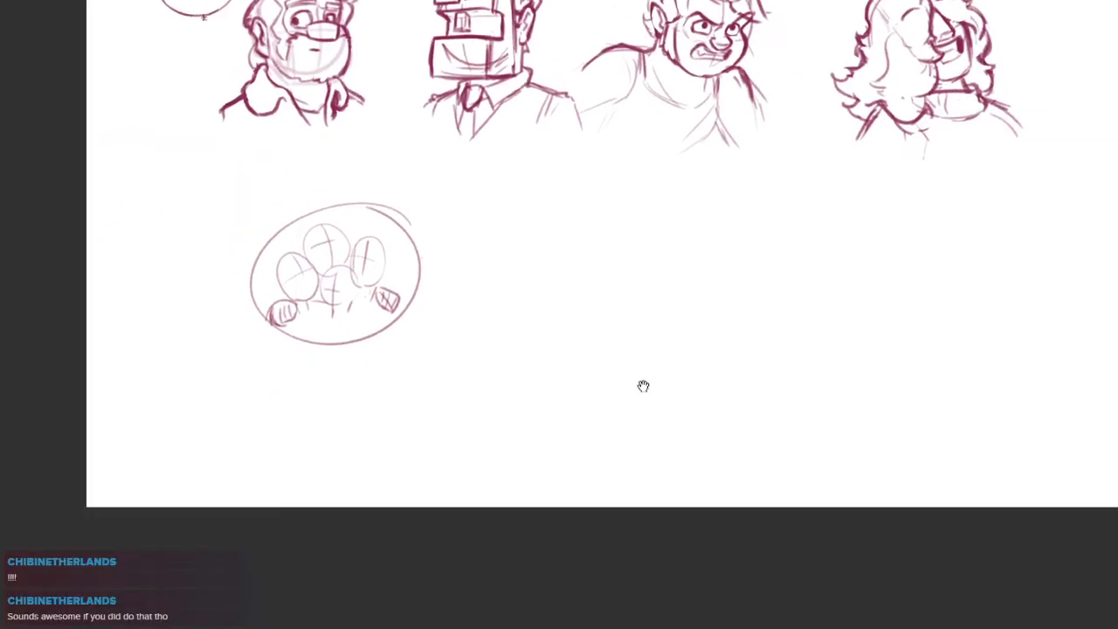
pyautogui.moveTo(644, 416); pyautogui.dragTo(603, 408)
pyautogui.scroll(3, 478, 352)
pyautogui.moveTo(494, 401); pyautogui.dragTo(456, 397)
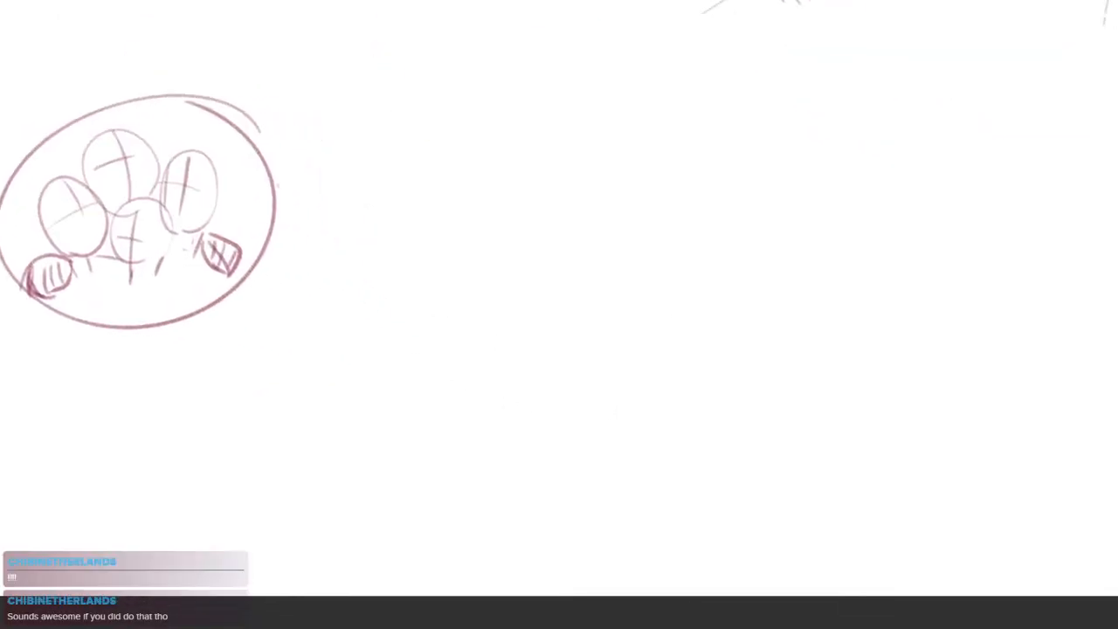
pyautogui.moveTo(716, 317); pyautogui.dragTo(664, 319)
pyautogui.moveTo(626, 420); pyautogui.dragTo(701, 478)
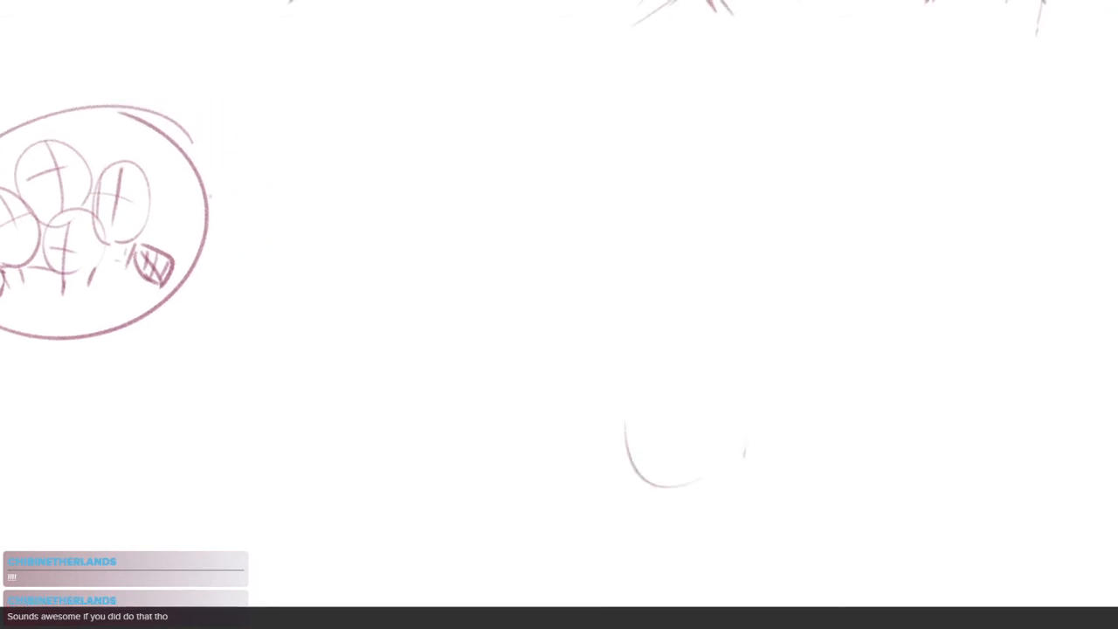
pyautogui.moveTo(746, 447); pyautogui.dragTo(748, 445)
pyautogui.moveTo(696, 356); pyautogui.dragTo(667, 479)
pyautogui.hotkey('ctrl', 'z')
pyautogui.moveTo(683, 365); pyautogui.dragTo(659, 498)
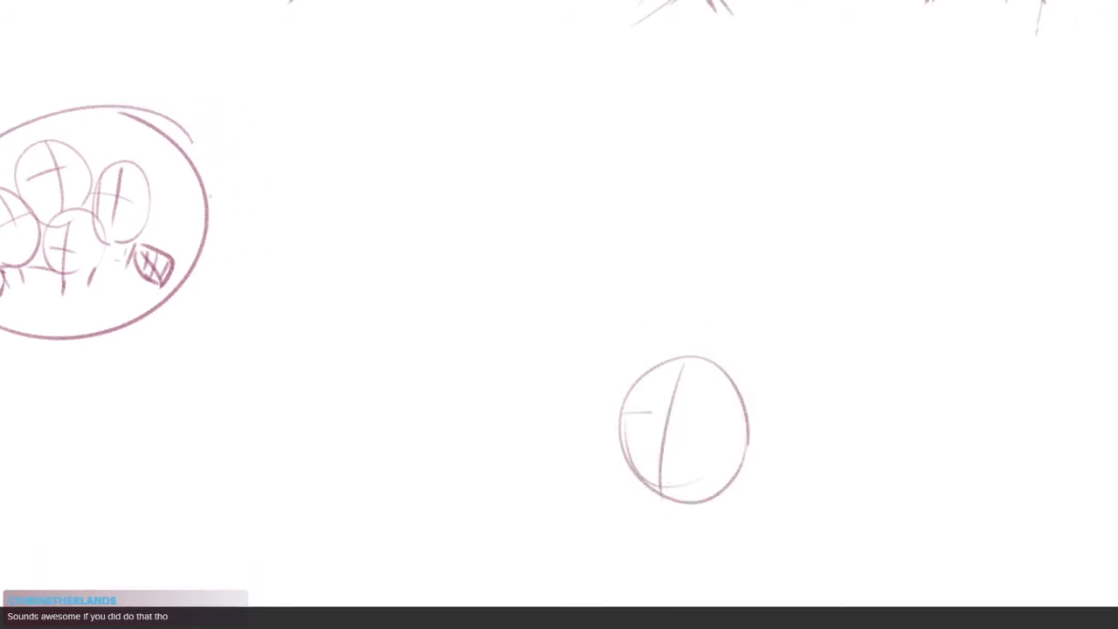
# Try an eye guideline across the separate head oval
pyautogui.moveTo(622, 414); pyautogui.dragTo(707, 412)
pyautogui.scroll(2, 745, 483)
pyautogui.moveTo(719, 457); pyautogui.dragTo(674, 392)
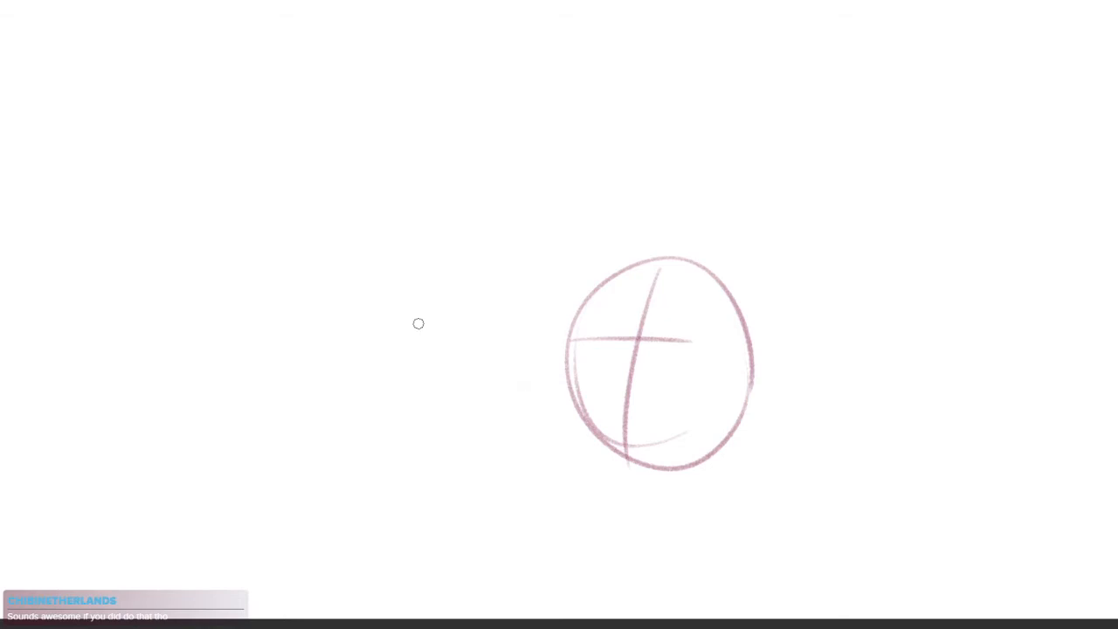
pyautogui.moveTo(416, 319); pyautogui.dragTo(539, 369)
pyautogui.hotkey('ctrl', 'z')
pyautogui.scroll(-3, 656, 361)
pyautogui.moveTo(690, 370); pyautogui.dragTo(609, 391)
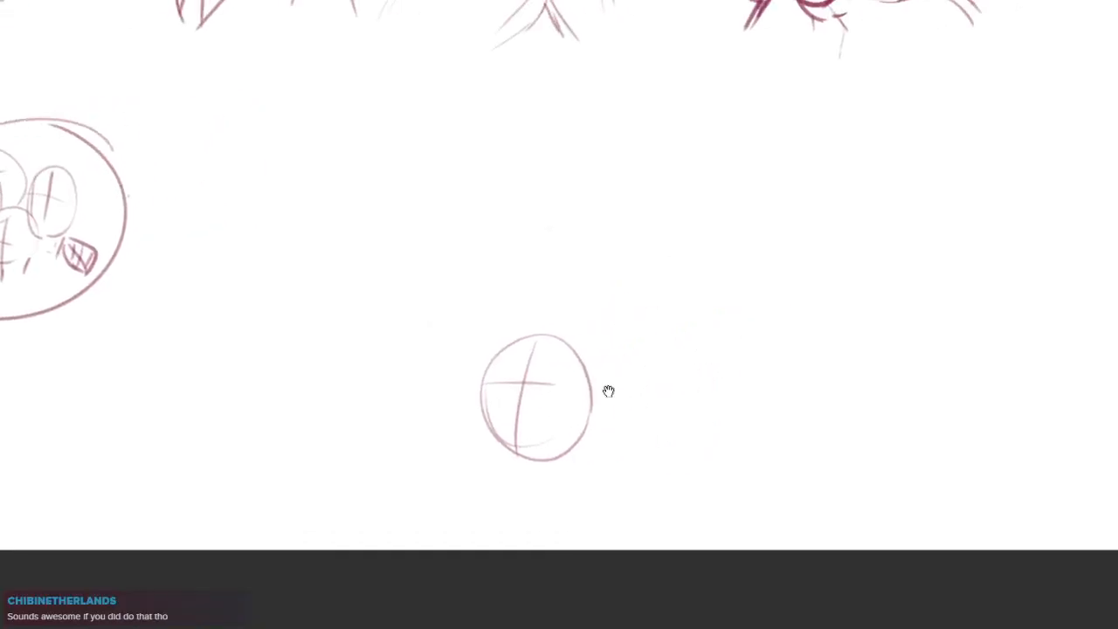
# Undo the separate head sketch and switch to a blank canvas
pyautogui.hotkey('ctrl', 'z')
pyautogui.scroll(-3, 654, 342)
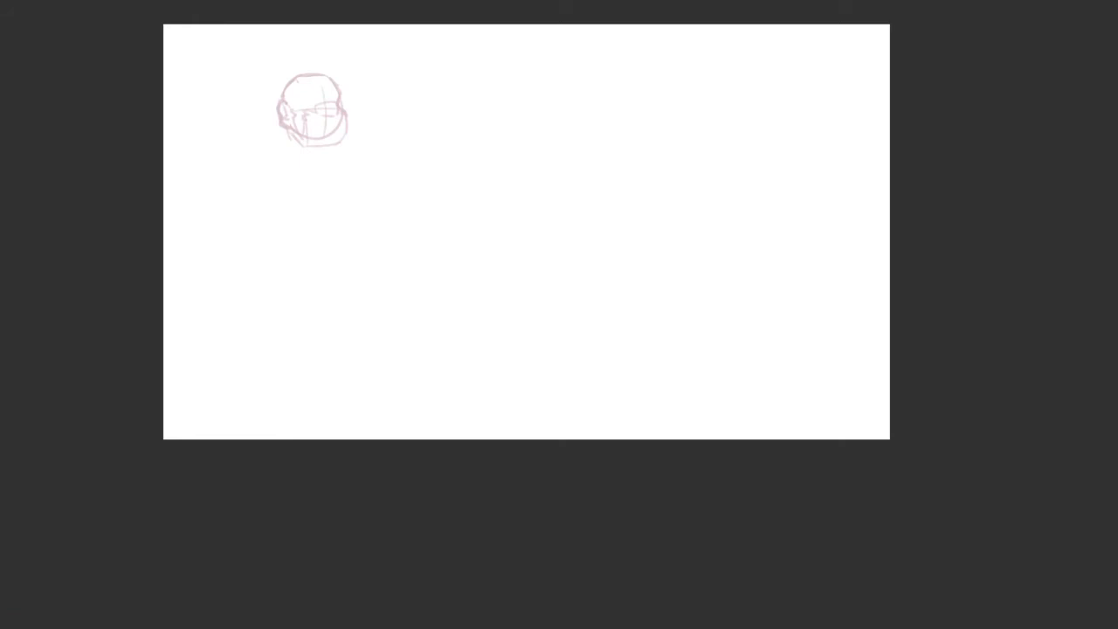
pyautogui.moveTo(657, 359); pyautogui.dragTo(736, 416)
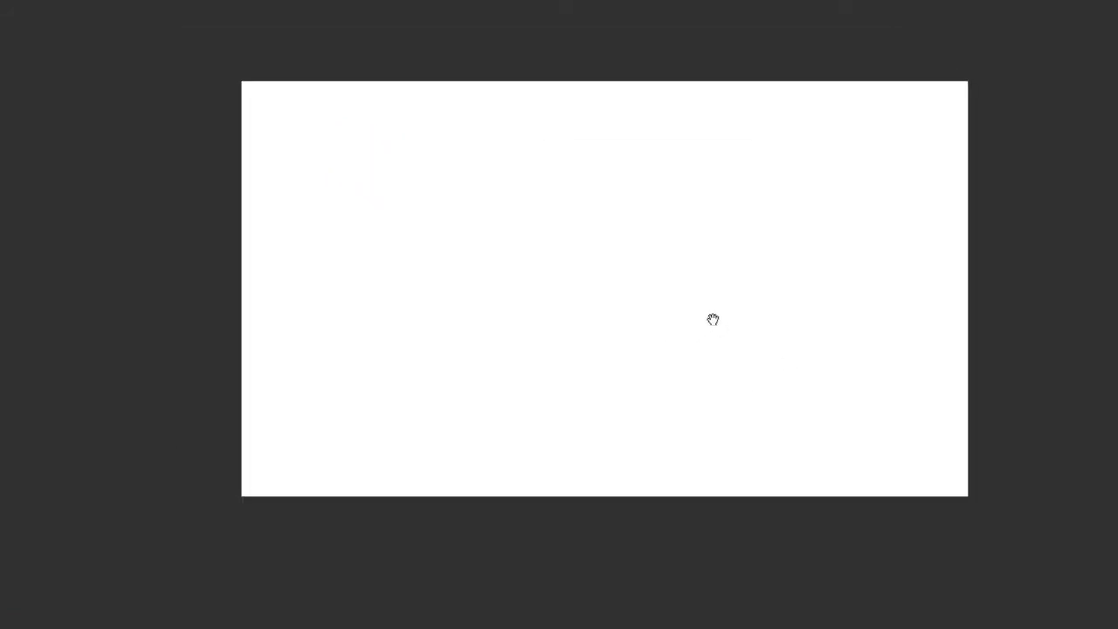
pyautogui.moveTo(712, 320); pyautogui.dragTo(862, 404)
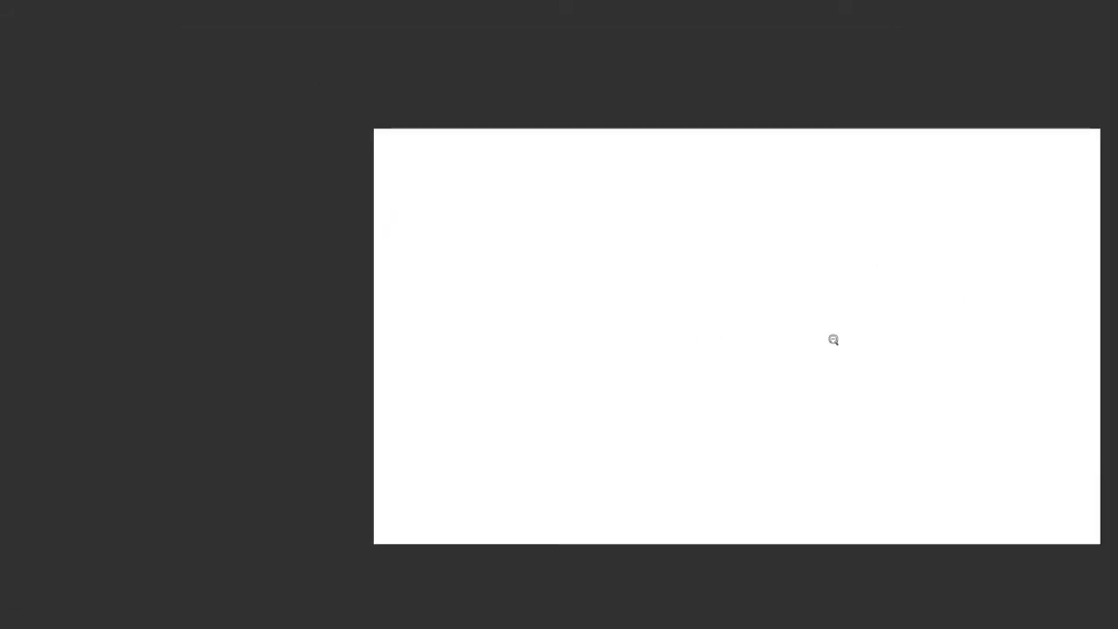
# Sketch the lowest head of the group as an oval with an inner jaw curve, a tilted centre line and an eye guideline
pyautogui.keyDown('ctrl'); pyautogui.click(833, 340); pyautogui.keyUp('ctrl')
pyautogui.moveTo(782, 339); pyautogui.dragTo(679, 306)
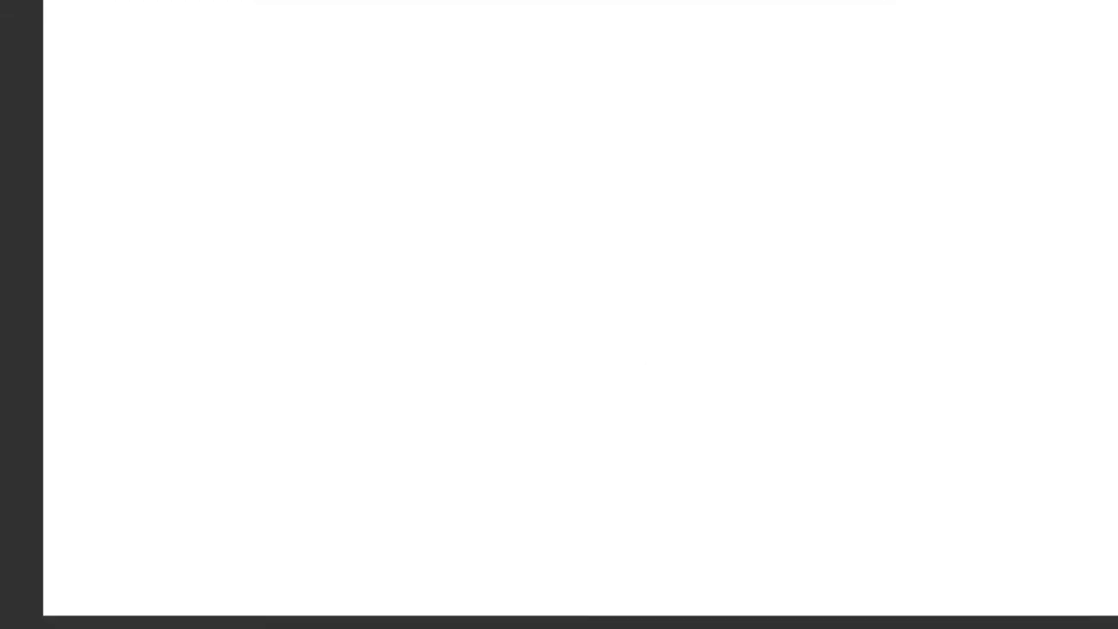
pyautogui.moveTo(665, 405); pyautogui.dragTo(536, 339)
pyautogui.hotkey('ctrl', 'z')
pyautogui.moveTo(660, 443)
pyautogui.mouseDown()
pyautogui.moveTo(533, 339)
pyautogui.moveTo(536, 350)
pyautogui.mouseUp()
pyautogui.moveTo(621, 302)
pyautogui.mouseDown()
pyautogui.moveTo(579, 462)
pyautogui.moveTo(565, 464)
pyautogui.mouseUp()
pyautogui.hotkey('ctrl', 'z')
pyautogui.moveTo(533, 364); pyautogui.dragTo(625, 376)
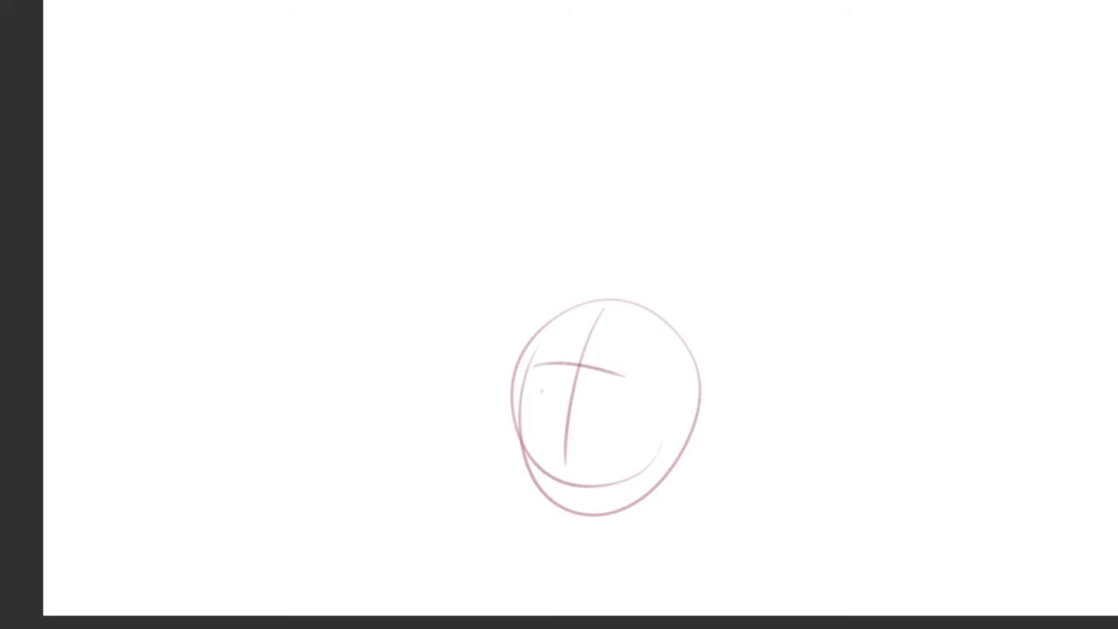
pyautogui.moveTo(449, 182)
pyautogui.mouseDown()
pyautogui.moveTo(325, 341)
pyautogui.moveTo(397, 372)
pyautogui.mouseUp()
pyautogui.moveTo(548, 87); pyautogui.dragTo(611, 250)
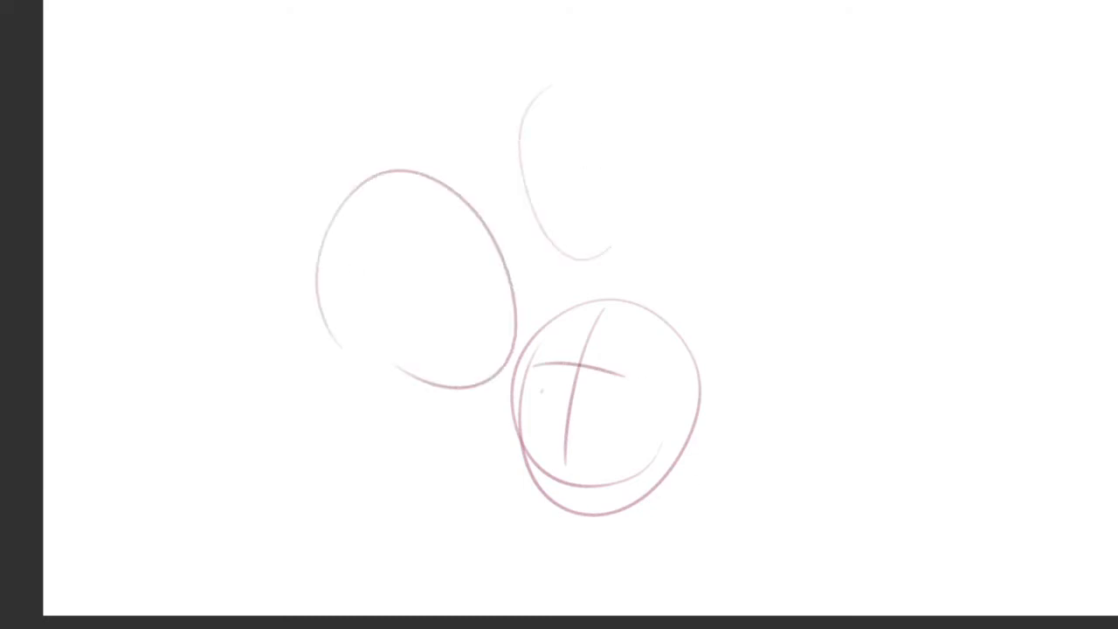
pyautogui.moveTo(616, 79); pyautogui.dragTo(704, 124)
pyautogui.moveTo(732, 345); pyautogui.dragTo(741, 262)
pyautogui.hotkey('ctrl', 'z')
pyautogui.hotkey('ctrl', 'z')
pyautogui.hotkey('ctrl', 'z')
pyautogui.hotkey('ctrl', 'z')
pyautogui.hotkey('ctrl', 'z')
pyautogui.moveTo(417, 224)
pyautogui.mouseDown()
pyautogui.moveTo(366, 253)
pyautogui.moveTo(520, 327)
pyautogui.mouseUp()
# Sketch a tilted oval for the leftmost head touching the lowest head, with a curved centre line and a short eye line
pyautogui.hotkey('ctrl', 'z')
pyautogui.hotkey('ctrl', 'z')
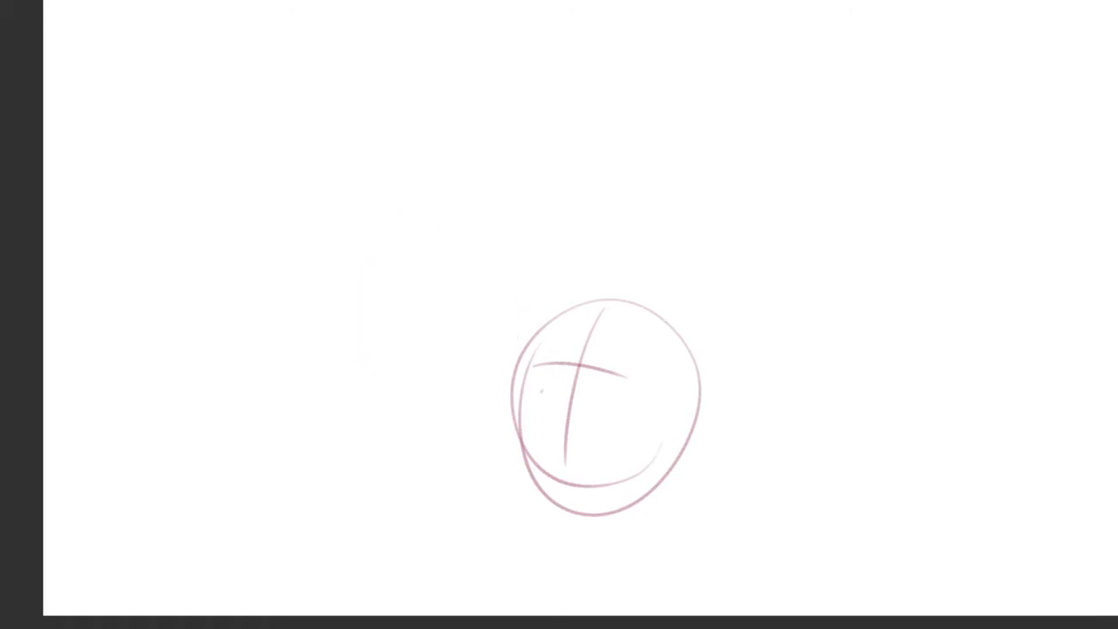
pyautogui.moveTo(376, 234)
pyautogui.mouseDown()
pyautogui.moveTo(363, 358)
pyautogui.moveTo(486, 215)
pyautogui.moveTo(480, 365)
pyautogui.mouseUp()
pyautogui.hotkey('ctrl', 'z')
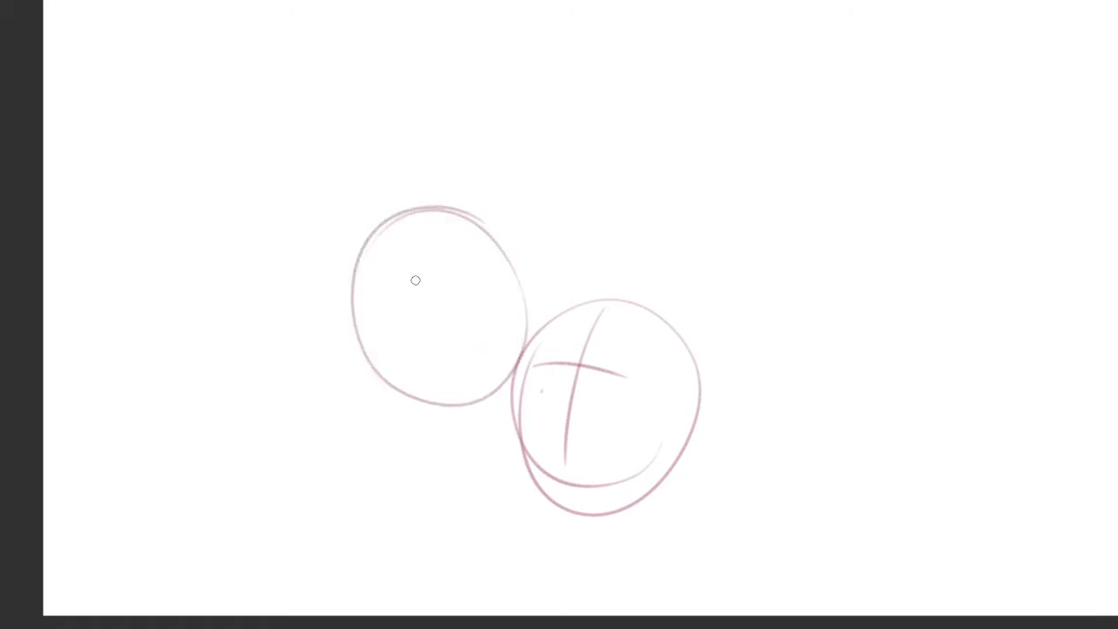
pyautogui.moveTo(442, 257); pyautogui.dragTo(470, 365)
pyautogui.hotkey('ctrl', 'z')
pyautogui.moveTo(422, 218); pyautogui.dragTo(470, 345)
pyautogui.moveTo(358, 324); pyautogui.dragTo(410, 302)
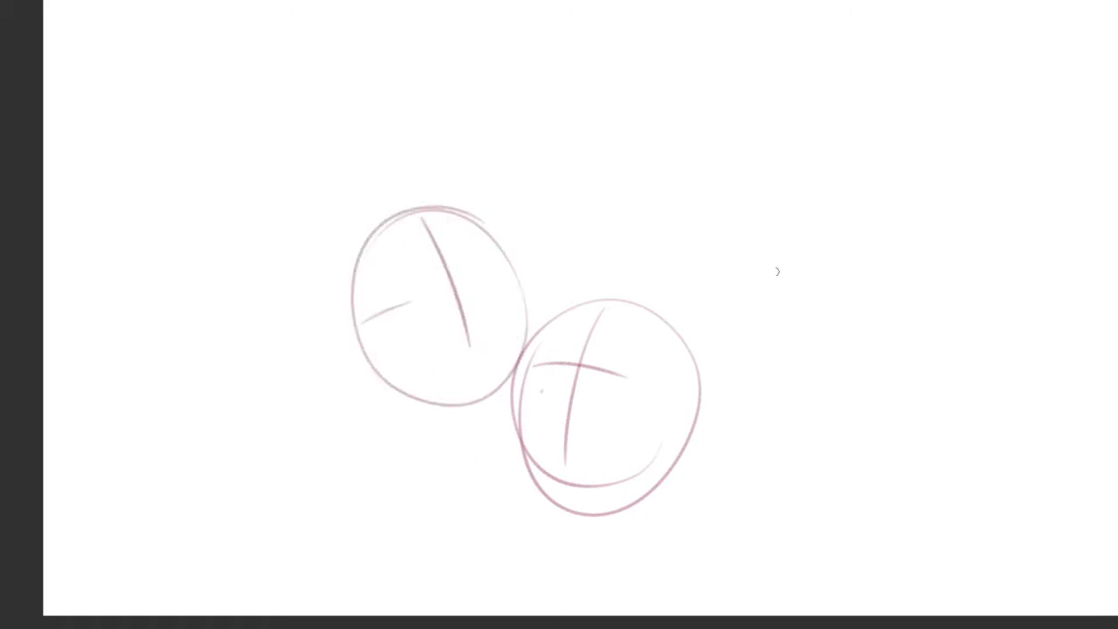
# Sketch the rightmost head as an oval with straight sides and a flat chin line, darkening the near side and chin
pyautogui.moveTo(797, 188)
pyautogui.mouseDown()
pyautogui.moveTo(704, 341)
pyautogui.moveTo(831, 195)
pyautogui.moveTo(831, 223)
pyautogui.mouseUp()
pyautogui.hotkey('ctrl', 'z')
pyautogui.moveTo(714, 265); pyautogui.dragTo(716, 349)
pyautogui.moveTo(714, 367); pyautogui.dragTo(778, 374)
pyautogui.moveTo(846, 250); pyautogui.dragTo(844, 351)
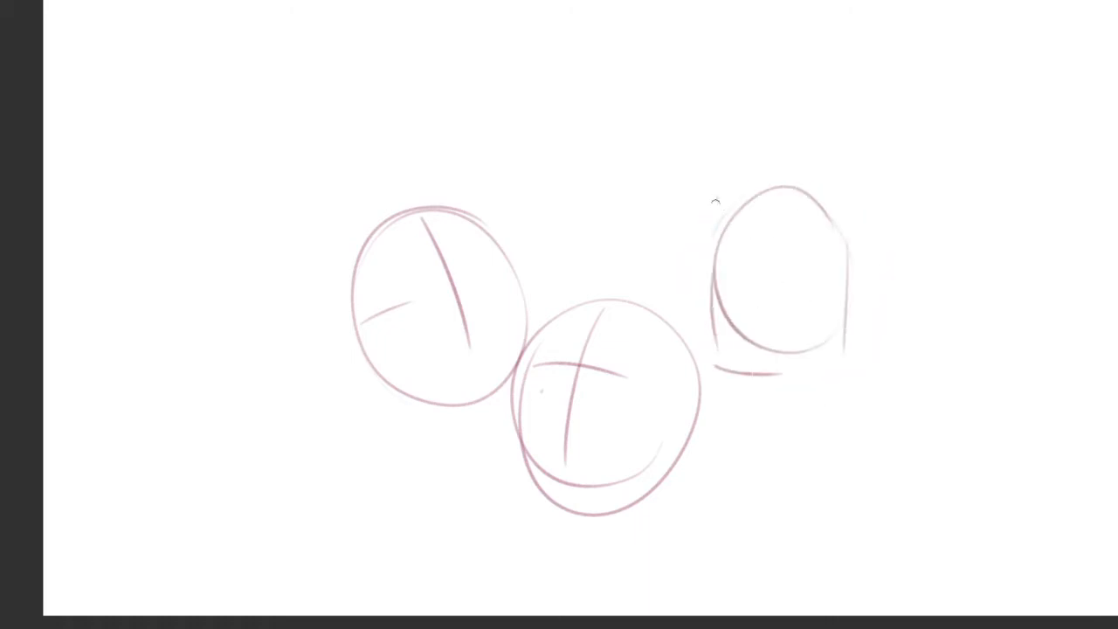
pyautogui.moveTo(716, 199)
pyautogui.mouseDown()
pyautogui.moveTo(720, 382)
pyautogui.moveTo(806, 386)
pyautogui.mouseUp()
pyautogui.hotkey('ctrl', 'z')
pyautogui.moveTo(827, 212); pyautogui.dragTo(827, 356)
pyautogui.hotkey('ctrl', 'z')
pyautogui.hotkey('ctrl', 'z')
pyautogui.moveTo(713, 207); pyautogui.dragTo(709, 332)
pyautogui.moveTo(728, 380); pyautogui.dragTo(797, 368)
# Sketch the top head as an oval directly above the lowest head, with a vertical centre line and two eye guidelines
pyautogui.moveTo(529, 236); pyautogui.dragTo(599, 289)
pyautogui.moveTo(672, 234); pyautogui.dragTo(634, 302)
pyautogui.moveTo(663, 192)
pyautogui.mouseDown()
pyautogui.moveTo(631, 305)
pyautogui.moveTo(524, 190)
pyautogui.mouseUp()
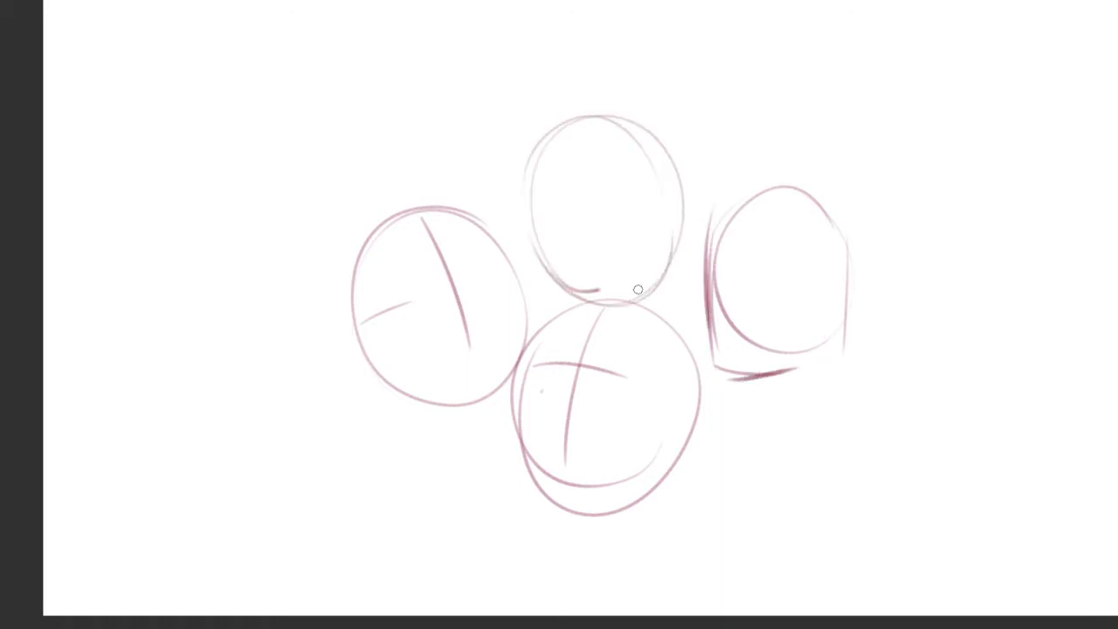
pyautogui.scroll(2, 616, 201)
pyautogui.moveTo(599, 87); pyautogui.dragTo(599, 302)
pyautogui.moveTo(493, 196); pyautogui.dragTo(642, 190)
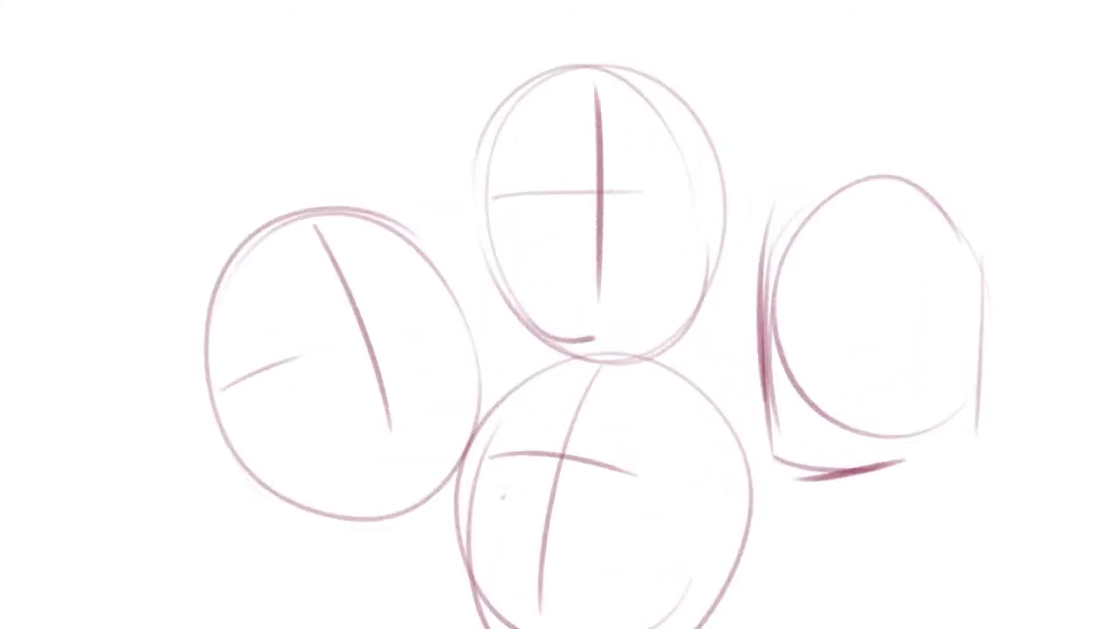
pyautogui.moveTo(522, 210); pyautogui.dragTo(705, 210)
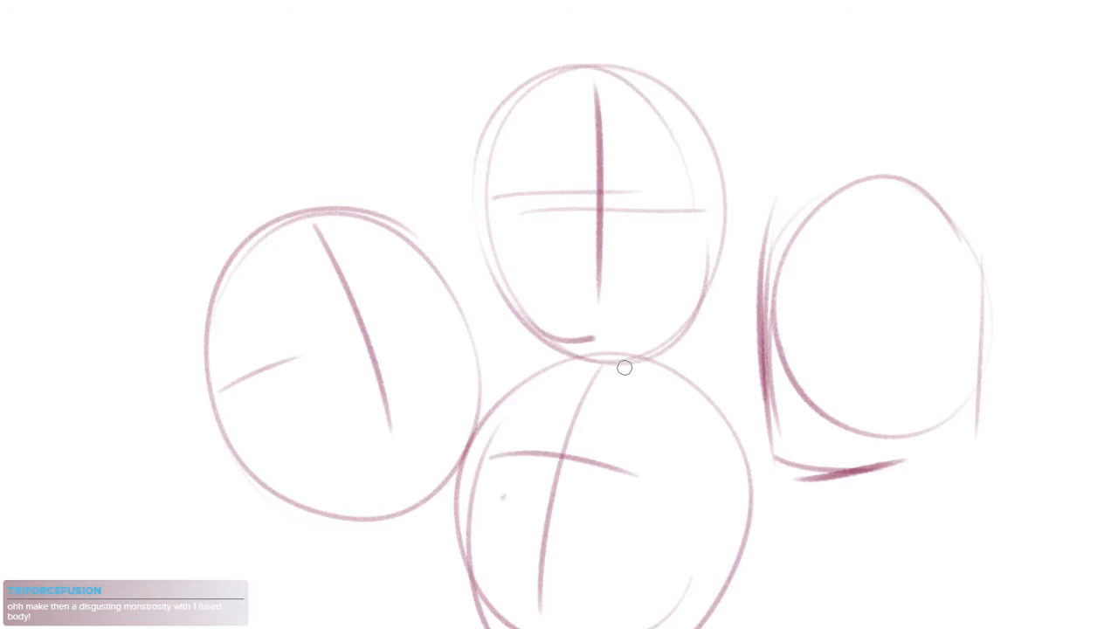
# Extend the leftmost head's eye guideline across the whole face with curved strokes
pyautogui.moveTo(247, 382)
pyautogui.mouseDown()
pyautogui.moveTo(339, 335)
pyautogui.moveTo(436, 316)
pyautogui.mouseUp()
pyautogui.moveTo(632, 364); pyautogui.dragTo(659, 289)
pyautogui.moveTo(596, 363); pyautogui.dragTo(620, 381)
pyautogui.moveTo(621, 340); pyautogui.dragTo(577, 327)
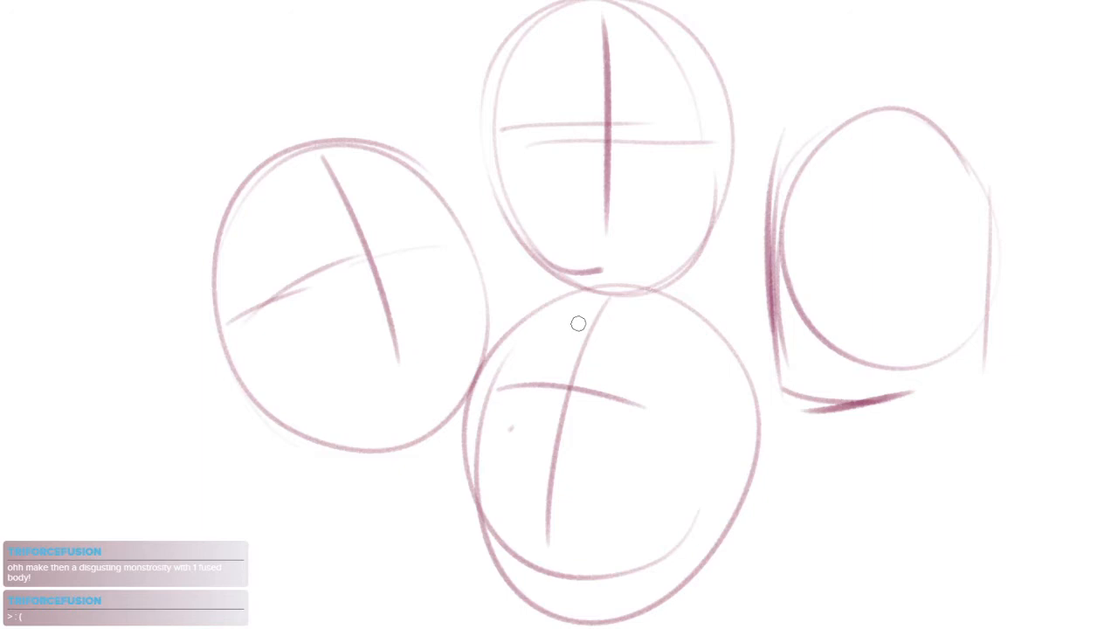
pyautogui.scroll(-3, 701, 367)
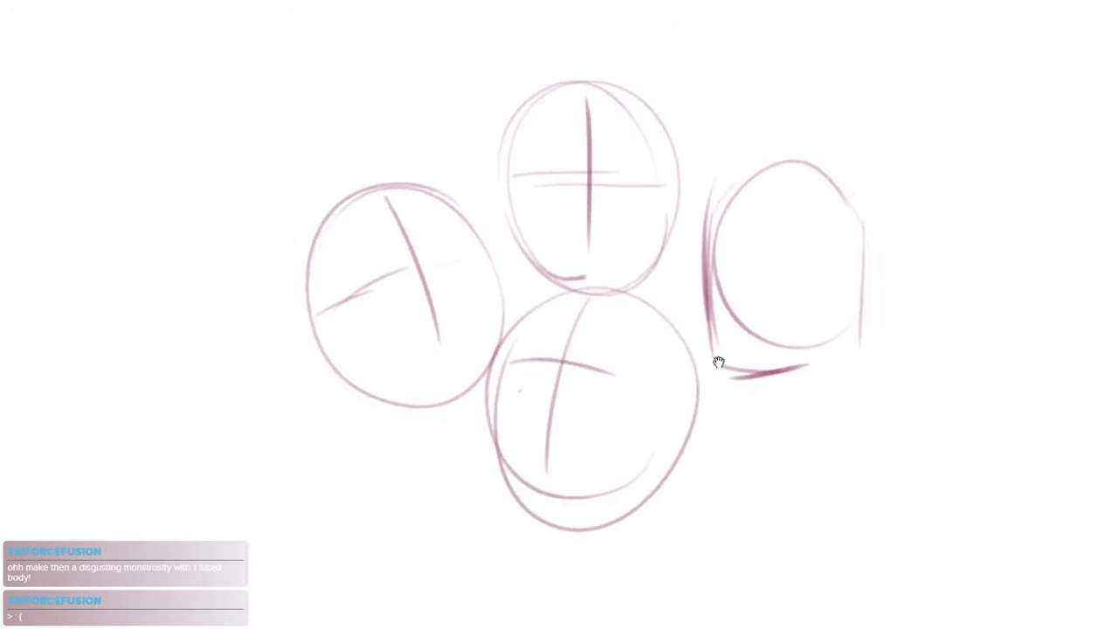
pyautogui.scroll(3, 599, 192)
pyautogui.moveTo(295, 348); pyautogui.dragTo(526, 272)
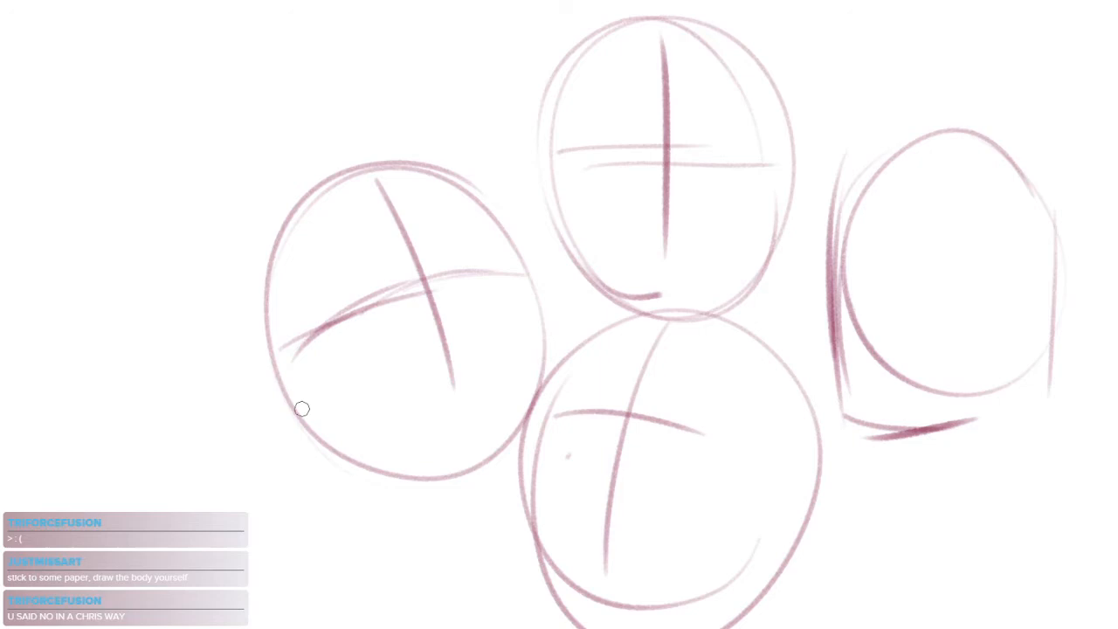
# Block in the leftmost head's far brow, cheek edge, inner side-plane line and chin line
pyautogui.moveTo(500, 224)
pyautogui.mouseDown()
pyautogui.moveTo(513, 253)
pyautogui.moveTo(503, 265)
pyautogui.moveTo(540, 264)
pyautogui.mouseUp()
pyautogui.hotkey('ctrl', 'z')
pyautogui.moveTo(332, 338)
pyautogui.mouseDown()
pyautogui.moveTo(482, 283)
pyautogui.moveTo(548, 391)
pyautogui.mouseUp()
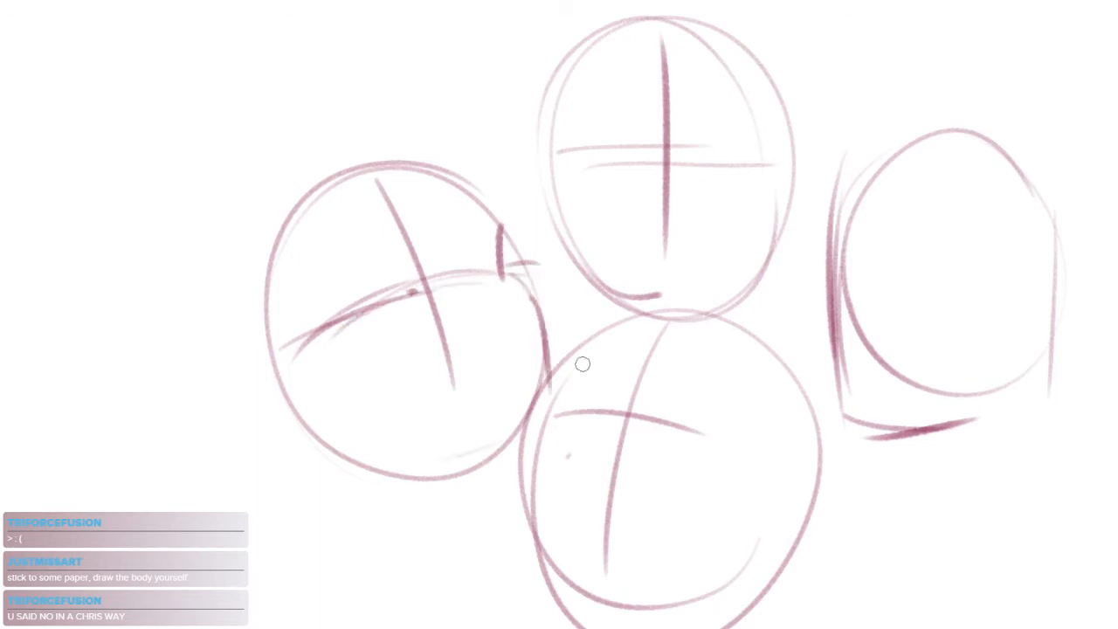
pyautogui.moveTo(503, 267)
pyautogui.mouseDown()
pyautogui.moveTo(549, 308)
pyautogui.moveTo(540, 300)
pyautogui.moveTo(559, 395)
pyautogui.mouseUp()
pyautogui.moveTo(328, 353); pyautogui.dragTo(377, 502)
pyautogui.moveTo(398, 477); pyautogui.dragTo(499, 452)
pyautogui.moveTo(452, 484); pyautogui.dragTo(515, 428)
# Draw both sides of the leftmost head's neck and a long curved body centre line beneath it
pyautogui.moveTo(390, 383); pyautogui.dragTo(426, 476)
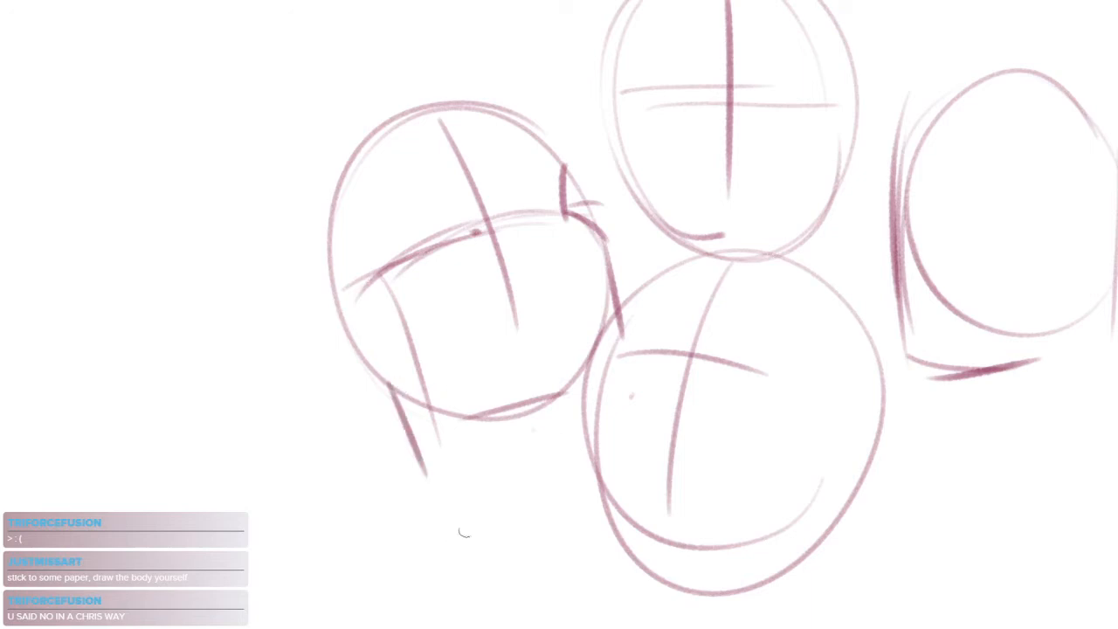
pyautogui.moveTo(563, 402); pyautogui.dragTo(574, 449)
pyautogui.moveTo(489, 437)
pyautogui.mouseDown()
pyautogui.moveTo(511, 382)
pyautogui.moveTo(511, 524)
pyautogui.mouseUp()
pyautogui.scroll(-3, 560, 374)
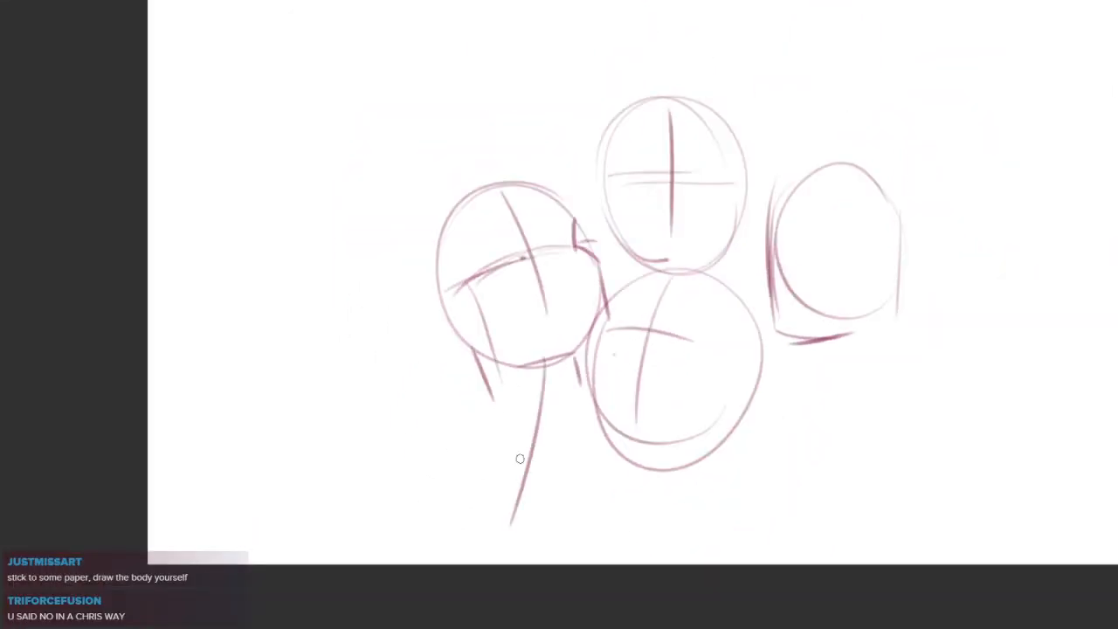
pyautogui.hotkey('ctrl', 'z')
pyautogui.moveTo(534, 374); pyautogui.dragTo(513, 549)
pyautogui.moveTo(714, 455); pyautogui.dragTo(581, 453)
# Draw a body centre line and a nearly horizontal shoulder line below the rightmost head
pyautogui.moveTo(708, 350); pyautogui.dragTo(717, 493)
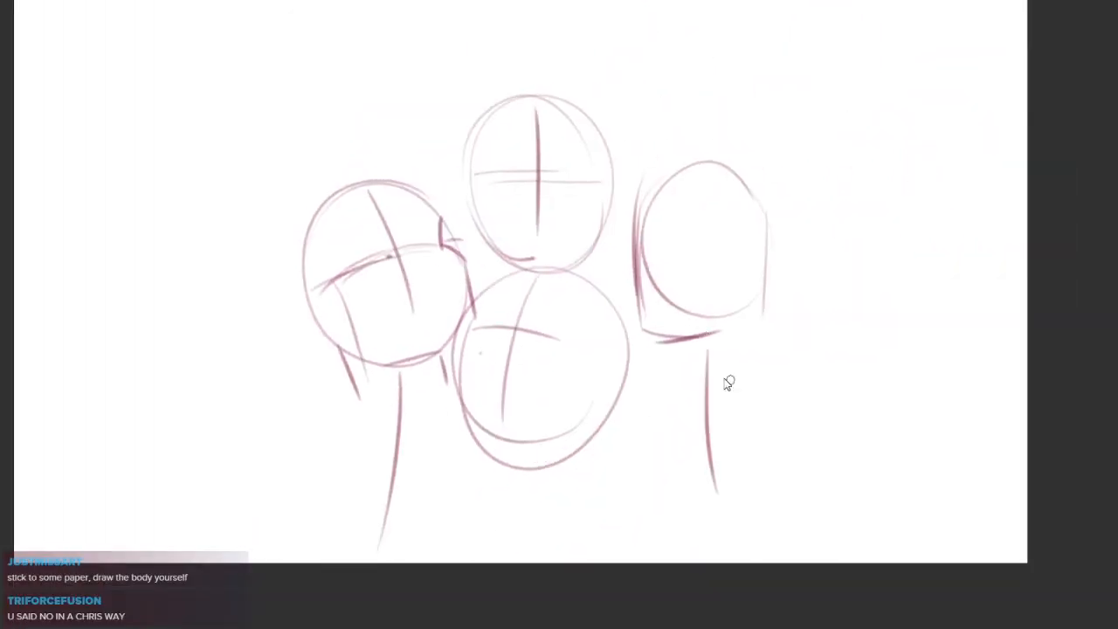
pyautogui.hotkey('ctrl', 'z')
pyautogui.moveTo(721, 347); pyautogui.dragTo(708, 562)
pyautogui.moveTo(644, 377); pyautogui.dragTo(776, 358)
pyautogui.hotkey('ctrl', 'z')
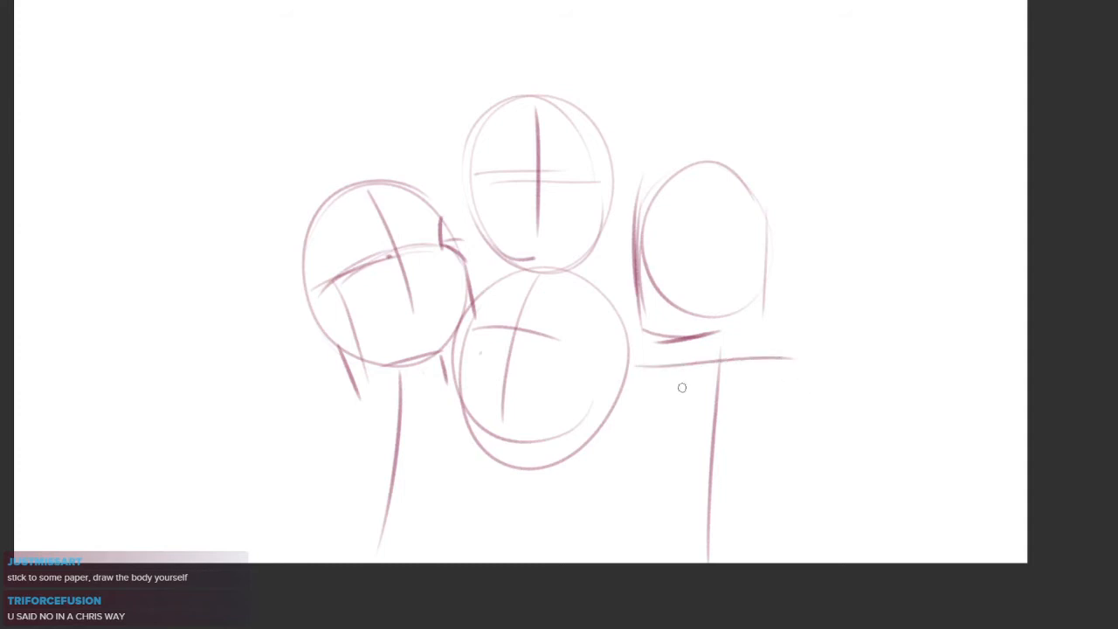
# Sketch a rounded outer shoulder and a short inner shoulder line for the leftmost figure
pyautogui.moveTo(358, 379); pyautogui.dragTo(284, 439)
pyautogui.moveTo(451, 348); pyautogui.dragTo(506, 337)
pyautogui.hotkey('ctrl', 'z')
pyautogui.moveTo(440, 336); pyautogui.dragTo(510, 310)
pyautogui.moveTo(643, 451); pyautogui.dragTo(606, 480)
pyautogui.moveTo(261, 429); pyautogui.dragTo(266, 456)
pyautogui.moveTo(266, 412); pyautogui.dragTo(314, 389)
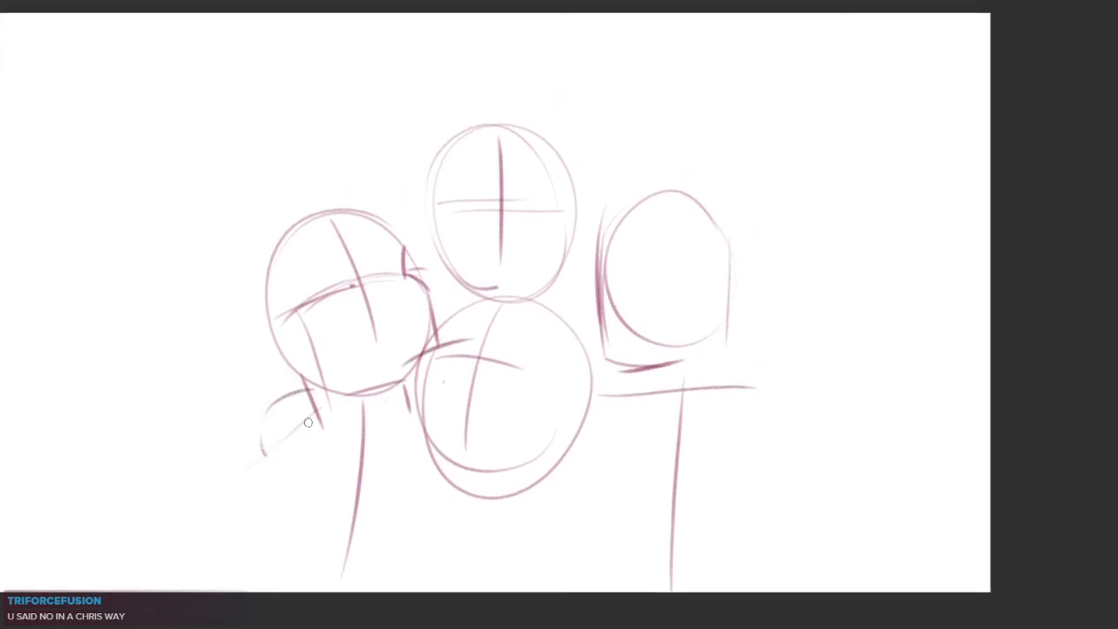
# Add short curved strokes around the top head's chin and beside its jaw
pyautogui.moveTo(430, 466); pyautogui.dragTo(388, 482)
pyautogui.scroll(2, 549, 306)
pyautogui.moveTo(442, 291); pyautogui.dragTo(546, 367)
pyautogui.scroll(1, 505, 298)
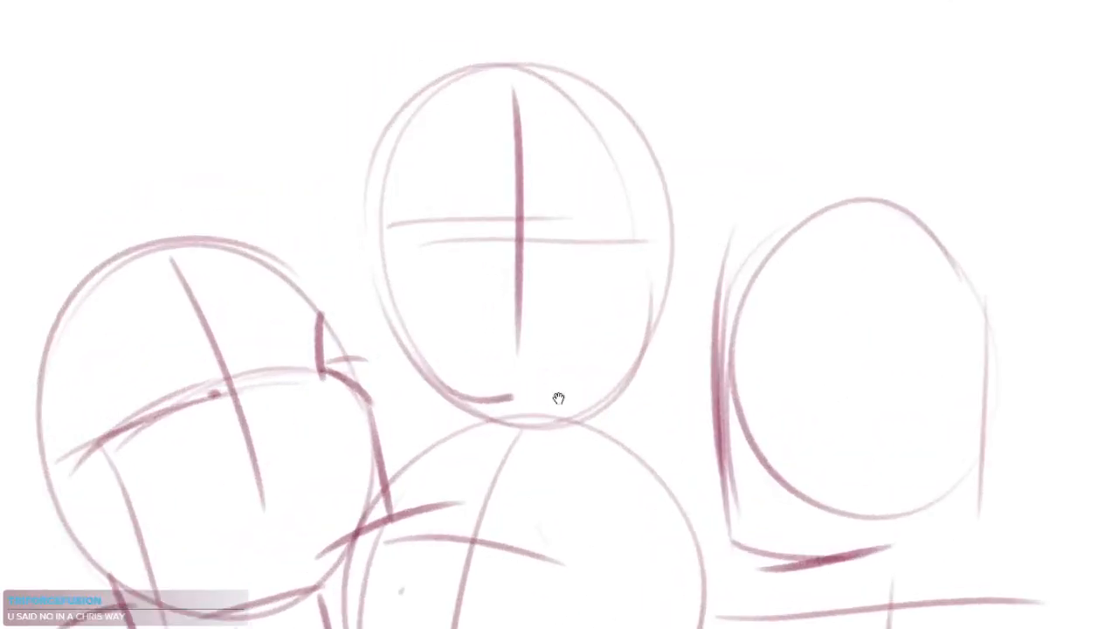
pyautogui.moveTo(552, 425); pyautogui.dragTo(549, 270)
pyautogui.moveTo(403, 308)
pyautogui.mouseDown()
pyautogui.moveTo(418, 213)
pyautogui.moveTo(506, 203)
pyautogui.mouseUp()
pyautogui.hotkey('ctrl', 'z')
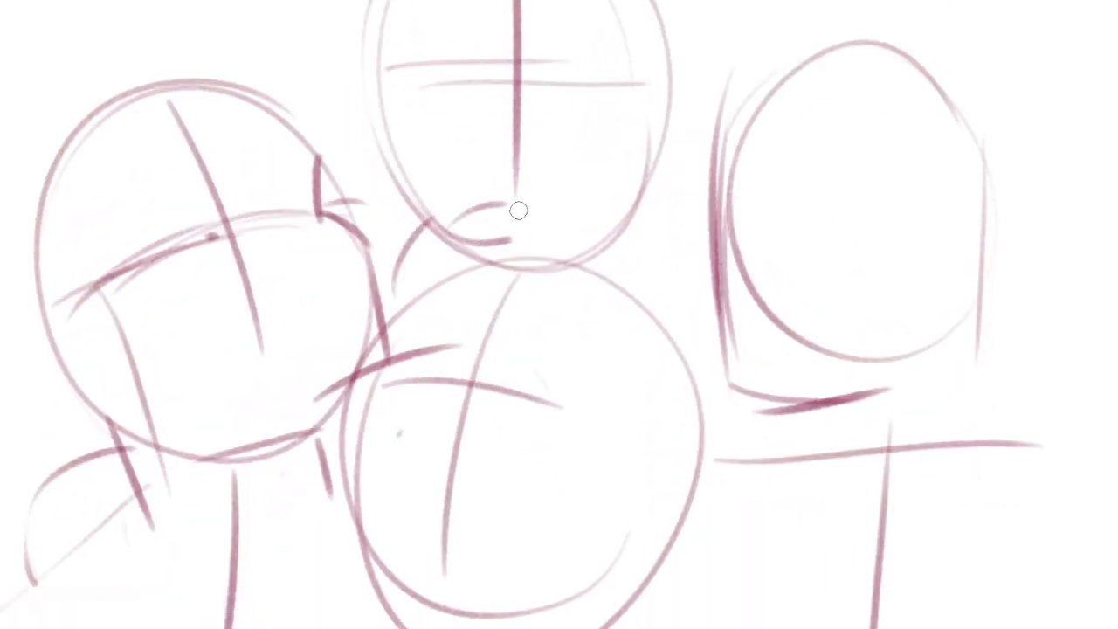
pyautogui.moveTo(562, 260); pyautogui.dragTo(596, 369)
# Lasso the top head and rotate it clockwise into a tilt, then erase the short strokes inside its chin
pyautogui.scroll(-2, 676, 145)
pyautogui.press('m')
pyautogui.moveTo(721, 107)
pyautogui.mouseDown()
pyautogui.moveTo(578, 284)
pyautogui.moveTo(716, 114)
pyautogui.moveTo(717, 93)
pyautogui.mouseUp()
pyautogui.hotkey('ctrl', 't')
pyautogui.moveTo(716, 50)
pyautogui.mouseDown()
pyautogui.moveTo(704, 172)
pyautogui.moveTo(712, 157)
pyautogui.mouseUp()
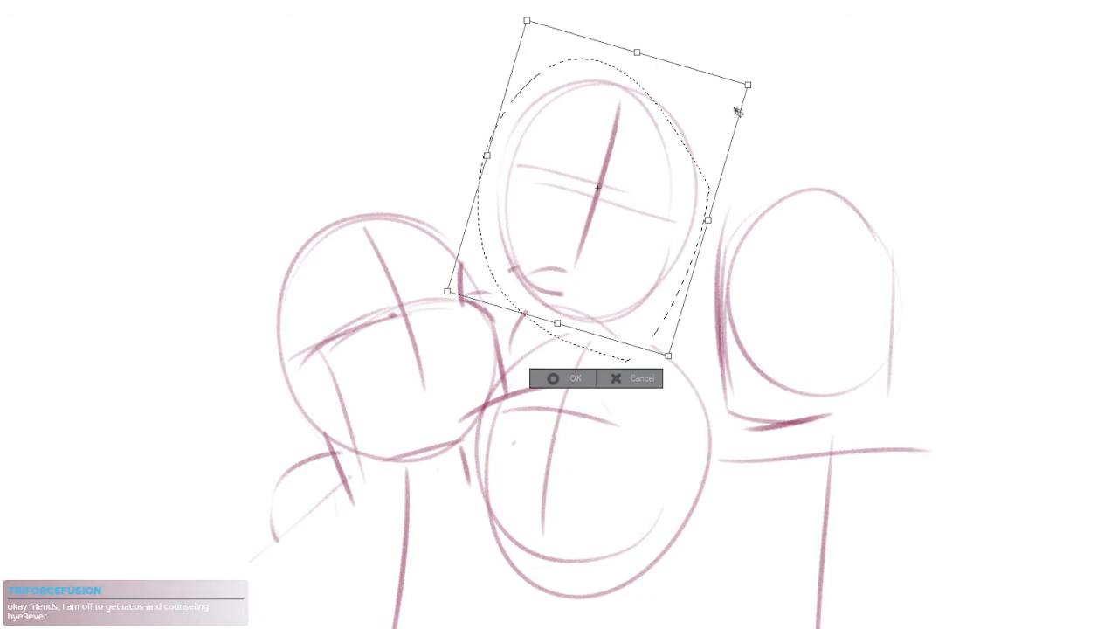
pyautogui.press('Return')
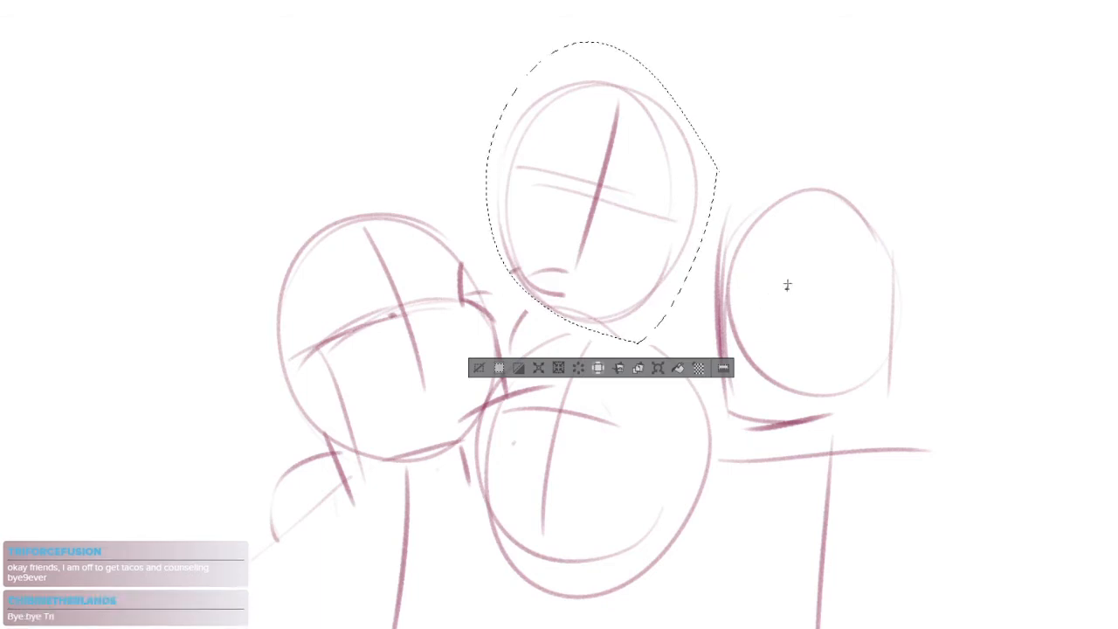
pyautogui.hotkey('ctrl', 'd')
pyautogui.scroll(1, 623, 217)
pyautogui.moveTo(533, 284); pyautogui.dragTo(559, 311)
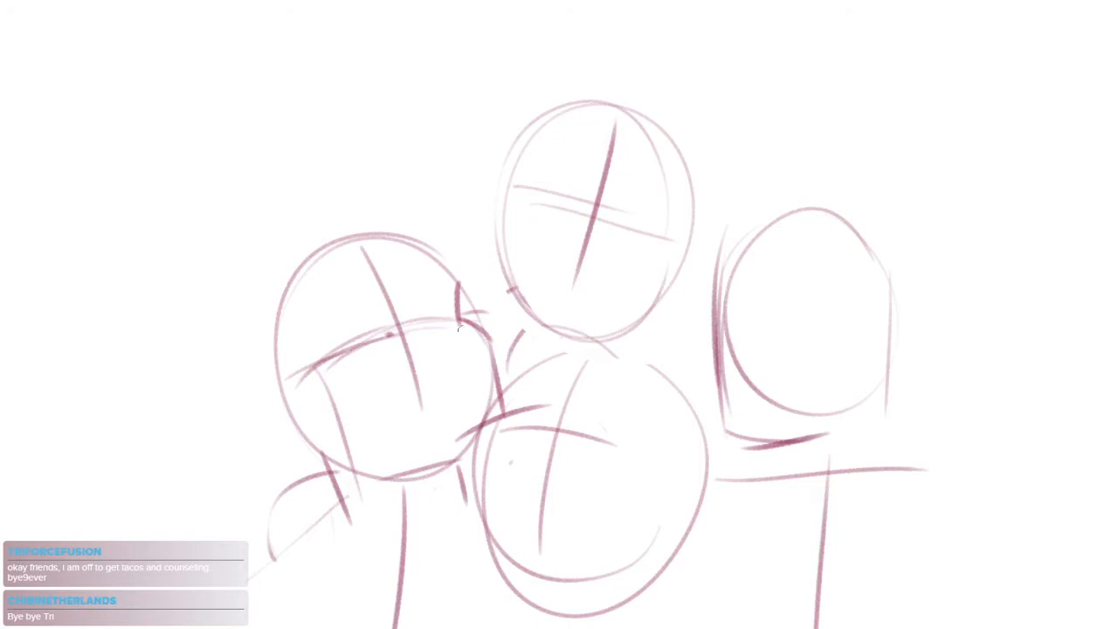
# Draw the leftmost head's near temple-to-cheek contour and a heavy ear outline, then thin the ear line and add its inner fold
pyautogui.moveTo(432, 359); pyautogui.dragTo(464, 285)
pyautogui.scroll(2, 384, 273)
pyautogui.moveTo(317, 225)
pyautogui.mouseDown()
pyautogui.moveTo(326, 296)
pyautogui.moveTo(381, 333)
pyautogui.moveTo(403, 397)
pyautogui.mouseUp()
pyautogui.moveTo(297, 348)
pyautogui.mouseDown()
pyautogui.moveTo(299, 418)
pyautogui.moveTo(323, 431)
pyautogui.moveTo(250, 321)
pyautogui.moveTo(248, 374)
pyautogui.moveTo(321, 431)
pyautogui.mouseUp()
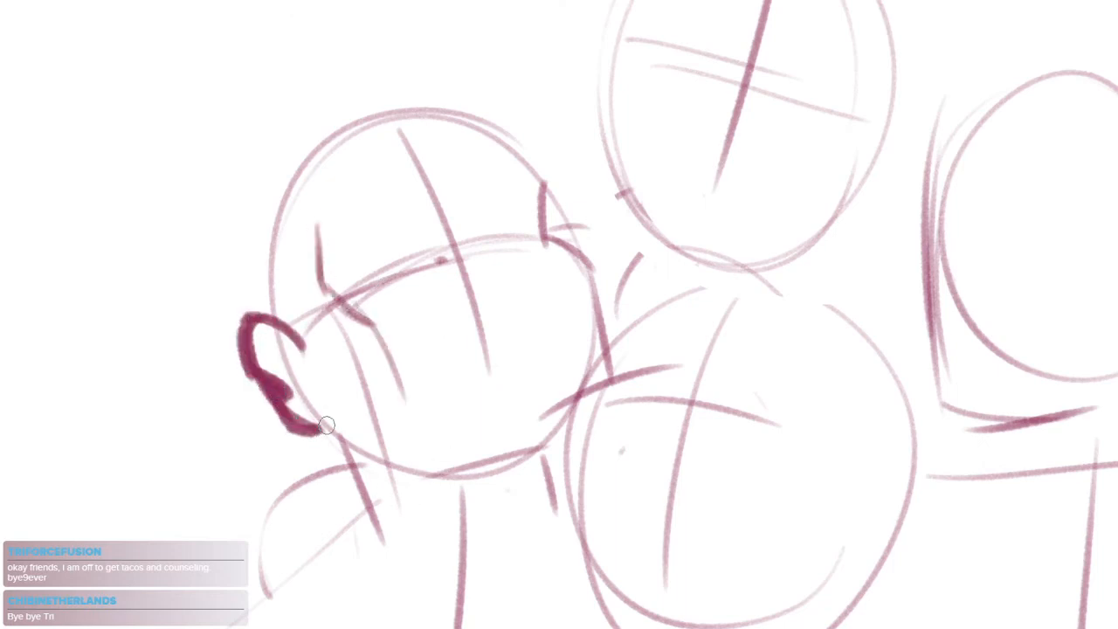
pyautogui.moveTo(260, 384); pyautogui.dragTo(280, 424)
pyautogui.moveTo(273, 376)
pyautogui.mouseDown()
pyautogui.moveTo(301, 421)
pyautogui.moveTo(332, 425)
pyautogui.moveTo(315, 414)
pyautogui.mouseUp()
pyautogui.moveTo(258, 335); pyautogui.dragTo(291, 349)
pyautogui.moveTo(376, 436); pyautogui.dragTo(347, 441)
pyautogui.moveTo(584, 323); pyautogui.dragTo(545, 346)
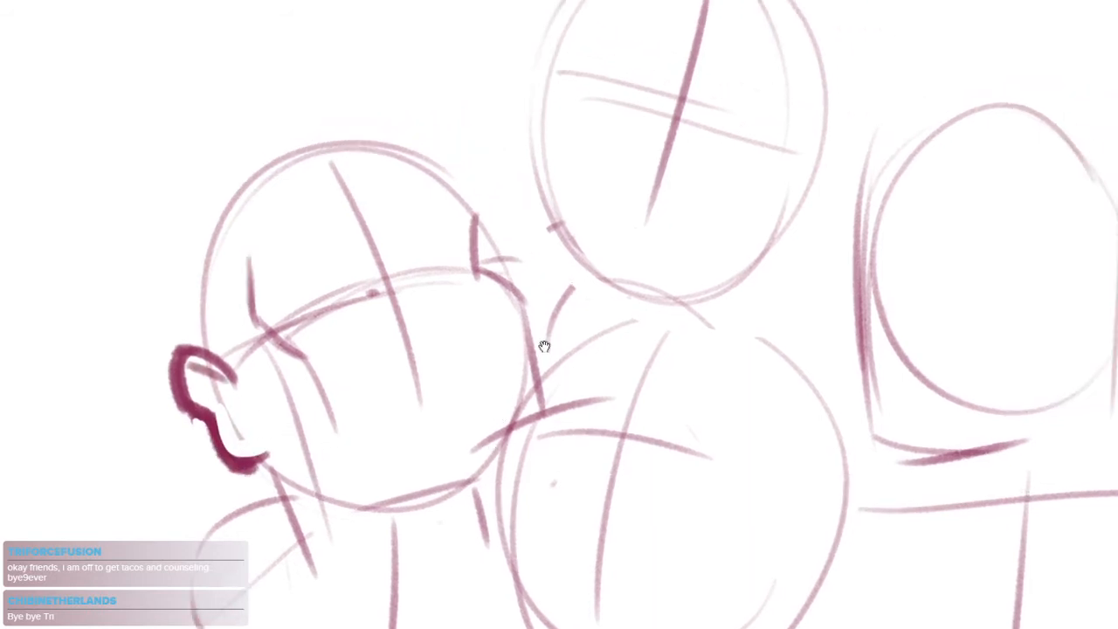
# Sketch a hairline across the top of the leftmost head with light hair strokes at the outer edge
pyautogui.scroll(-3, 561, 404)
pyautogui.scroll(3, 561, 404)
pyautogui.moveTo(358, 304)
pyautogui.mouseDown()
pyautogui.moveTo(486, 248)
pyautogui.moveTo(567, 234)
pyautogui.mouseUp()
pyautogui.moveTo(356, 324)
pyautogui.mouseDown()
pyautogui.moveTo(343, 245)
pyautogui.moveTo(393, 218)
pyautogui.mouseUp()
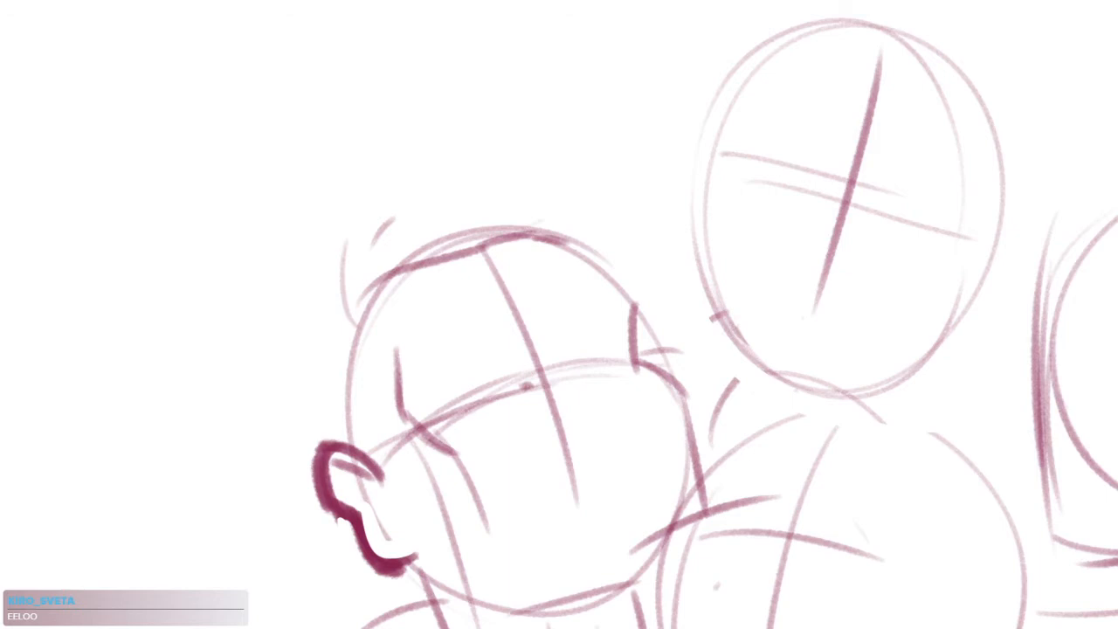
pyautogui.moveTo(620, 328); pyautogui.dragTo(566, 184)
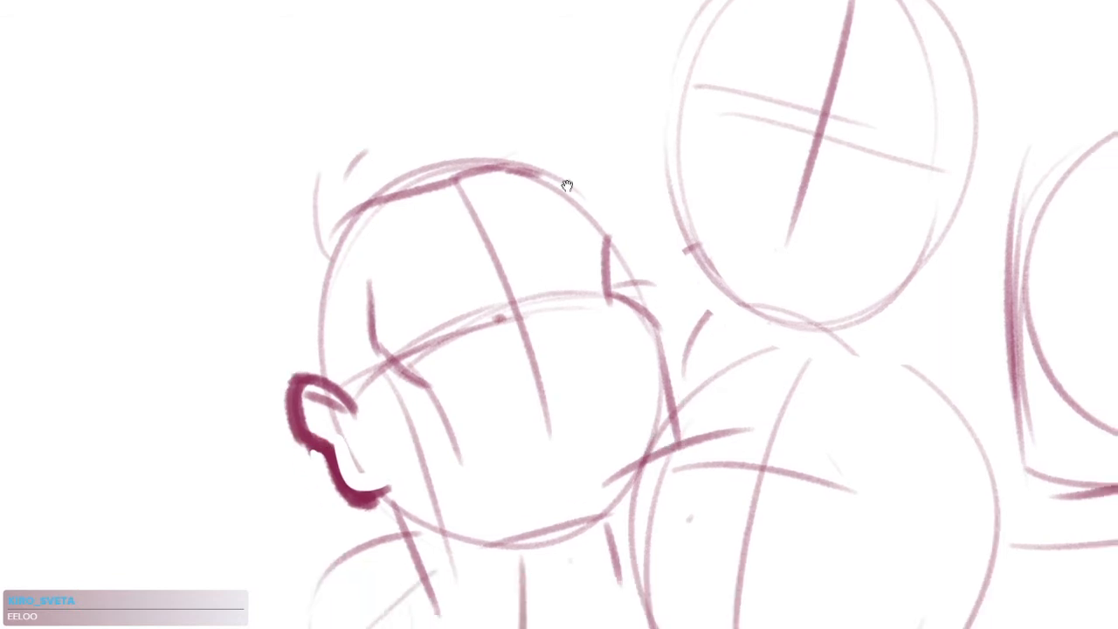
# Reinforce the leftmost head's jaw line and add strokes along the side of the face beside the ear
pyautogui.moveTo(594, 287)
pyautogui.mouseDown()
pyautogui.moveTo(652, 462)
pyautogui.moveTo(593, 416)
pyautogui.mouseUp()
pyautogui.moveTo(446, 418); pyautogui.dragTo(572, 381)
pyautogui.moveTo(497, 434); pyautogui.dragTo(572, 400)
pyautogui.moveTo(389, 383); pyautogui.dragTo(463, 435)
pyautogui.moveTo(362, 330); pyautogui.dragTo(400, 411)
pyautogui.moveTo(387, 360); pyautogui.dragTo(408, 414)
pyautogui.moveTo(615, 413)
pyautogui.mouseDown()
pyautogui.moveTo(531, 436)
pyautogui.moveTo(532, 344)
pyautogui.mouseUp()
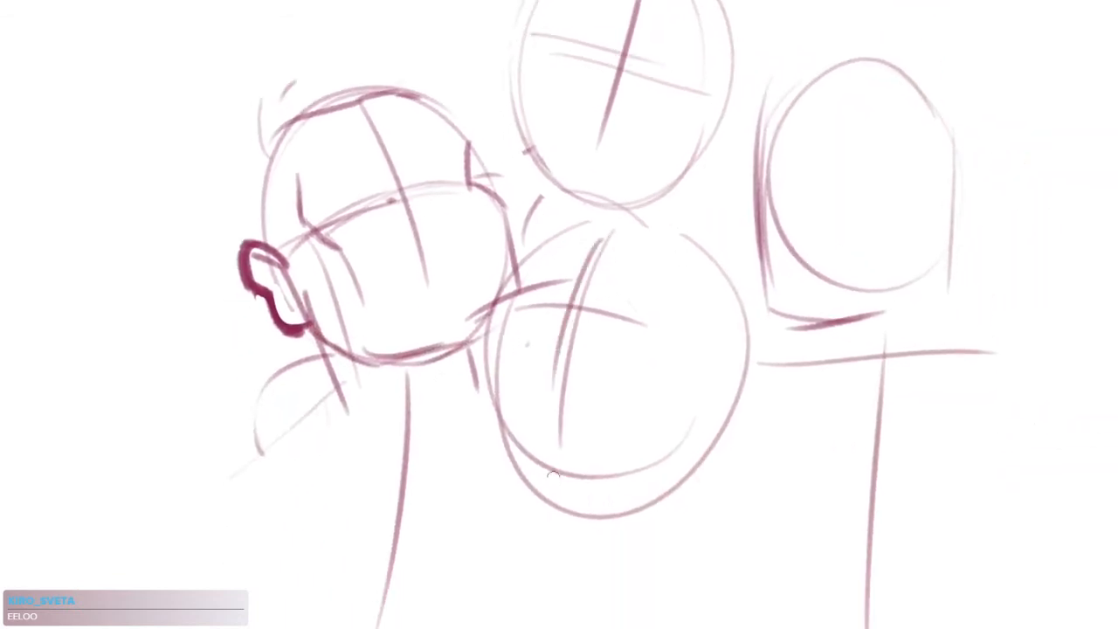
# Darken the top head's tilted centre line and block in an angular nose beside it
pyautogui.moveTo(636, 74); pyautogui.dragTo(638, 226)
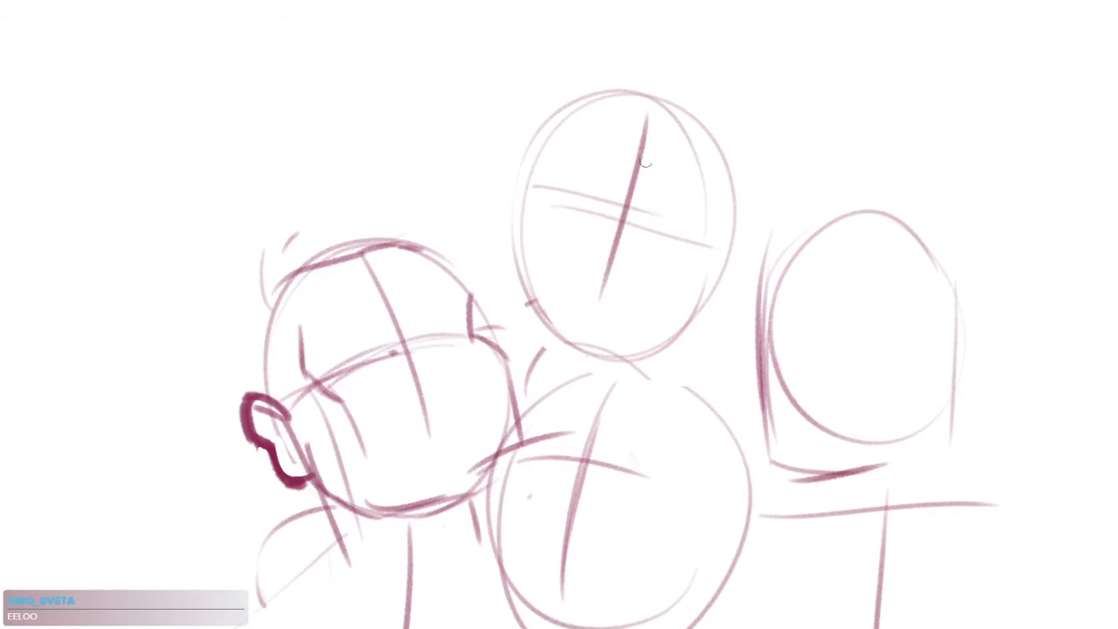
pyautogui.moveTo(651, 130)
pyautogui.mouseDown()
pyautogui.moveTo(616, 325)
pyautogui.moveTo(594, 345)
pyautogui.moveTo(617, 271)
pyautogui.moveTo(574, 356)
pyautogui.mouseUp()
pyautogui.hotkey('ctrl', 'z')
pyautogui.moveTo(625, 189); pyautogui.dragTo(589, 332)
pyautogui.moveTo(627, 263); pyautogui.dragTo(657, 230)
pyautogui.moveTo(675, 157); pyautogui.dragTo(648, 269)
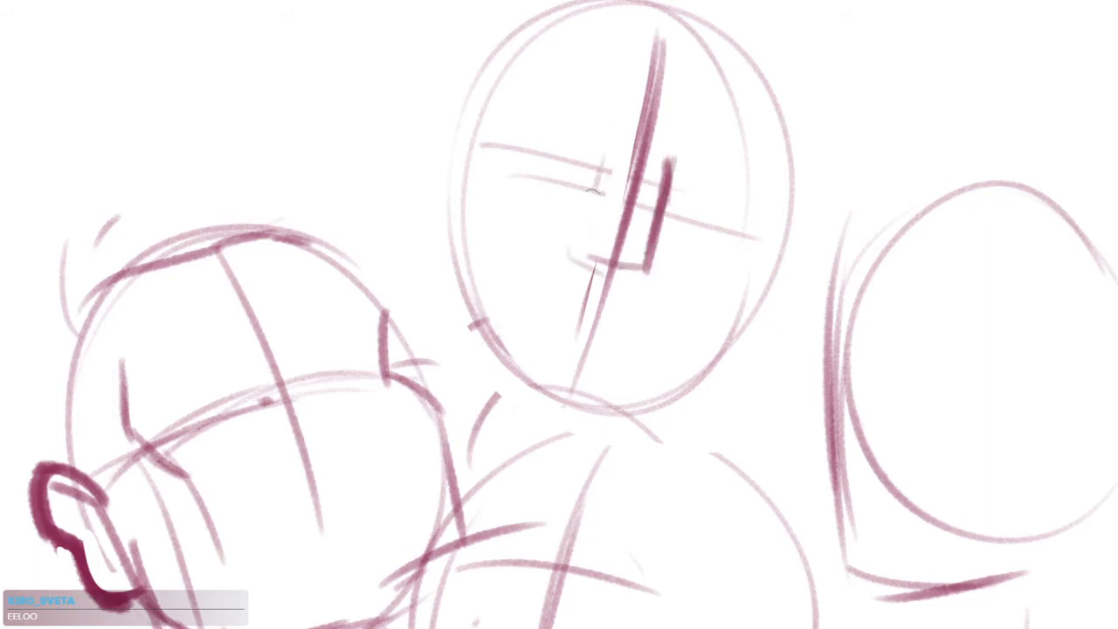
# Darken the far temple edge of the top head and draw an ear edge on the opposite side
pyautogui.moveTo(548, 80); pyautogui.dragTo(491, 251)
pyautogui.moveTo(496, 155); pyautogui.dragTo(476, 287)
pyautogui.moveTo(819, 256); pyautogui.dragTo(787, 352)
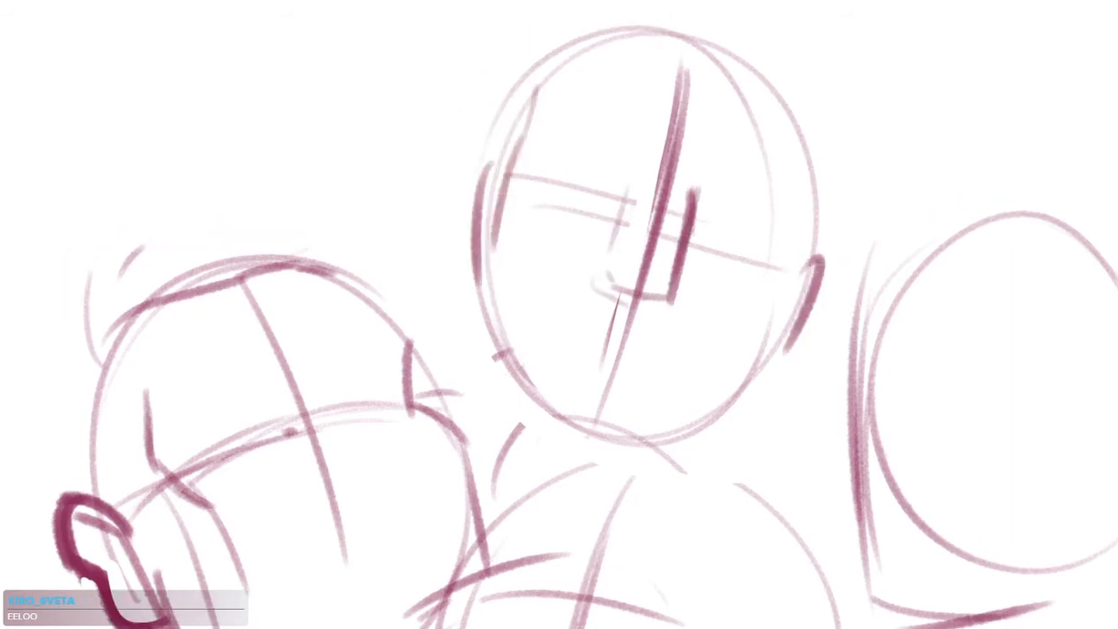
pyautogui.moveTo(509, 154); pyautogui.dragTo(491, 275)
pyautogui.moveTo(547, 364); pyautogui.dragTo(572, 431)
# Sketch a long diagonal brow stroke across the top head's face, a curved line beside the nose and zigzag strokes below the brow
pyautogui.moveTo(721, 161); pyautogui.dragTo(554, 362)
pyautogui.moveTo(719, 259); pyautogui.dragTo(740, 377)
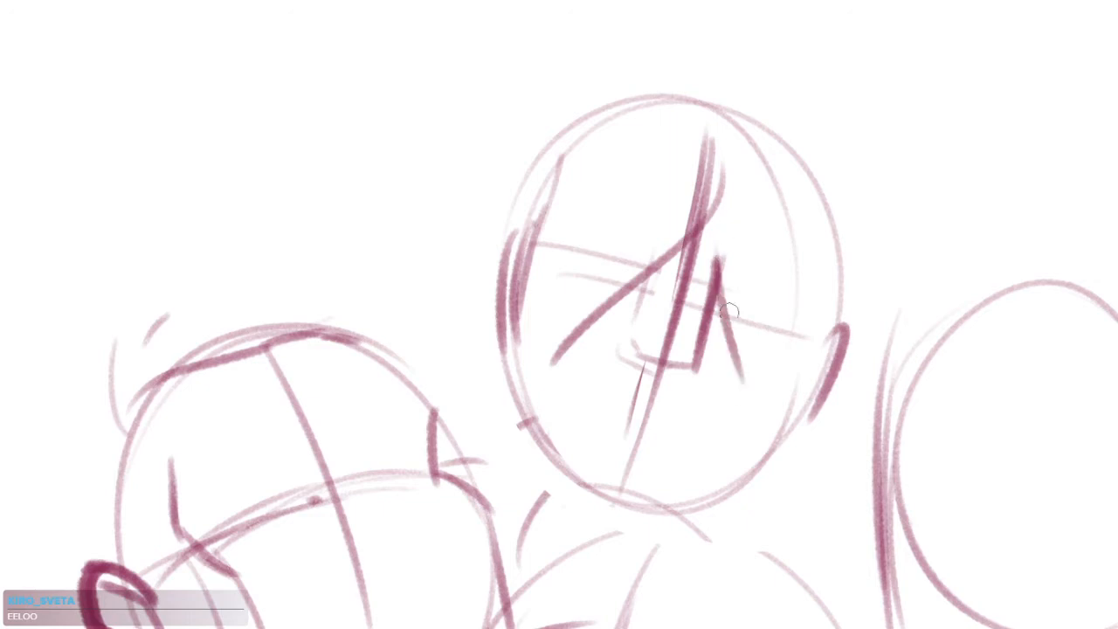
pyautogui.hotkey('ctrl', 'z')
pyautogui.moveTo(722, 168)
pyautogui.mouseDown()
pyautogui.moveTo(619, 333)
pyautogui.moveTo(591, 338)
pyautogui.mouseUp()
pyautogui.moveTo(711, 231)
pyautogui.mouseDown()
pyautogui.moveTo(716, 376)
pyautogui.moveTo(702, 299)
pyautogui.moveTo(698, 361)
pyautogui.mouseUp()
pyautogui.moveTo(715, 297); pyautogui.dragTo(700, 348)
pyautogui.moveTo(661, 244)
pyautogui.mouseDown()
pyautogui.moveTo(627, 353)
pyautogui.moveTo(671, 346)
pyautogui.mouseUp()
pyautogui.moveTo(706, 434); pyautogui.dragTo(752, 429)
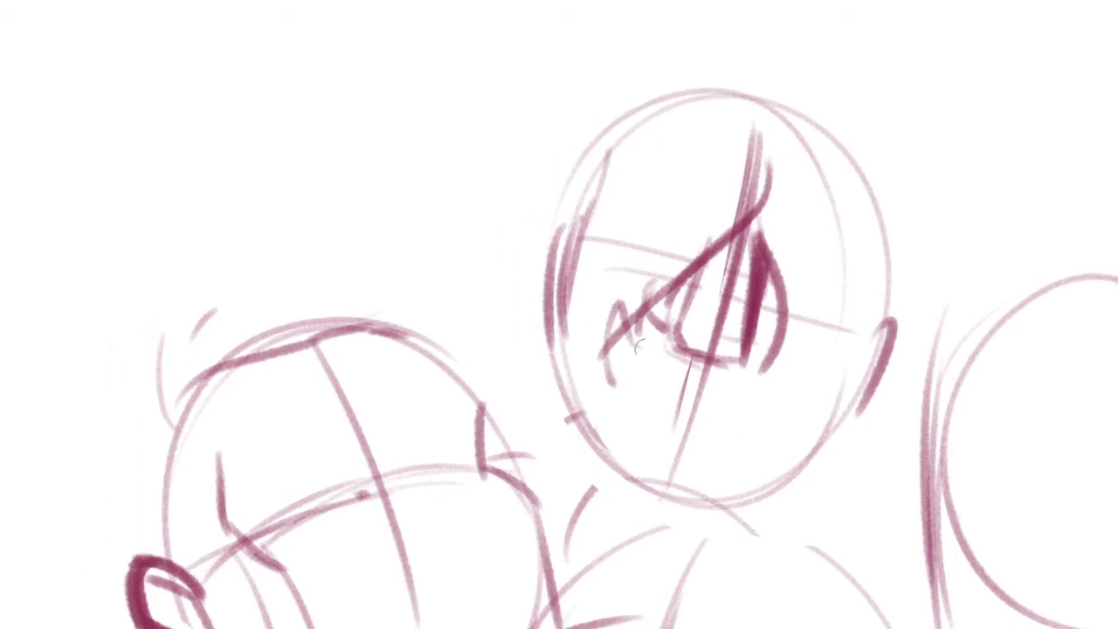
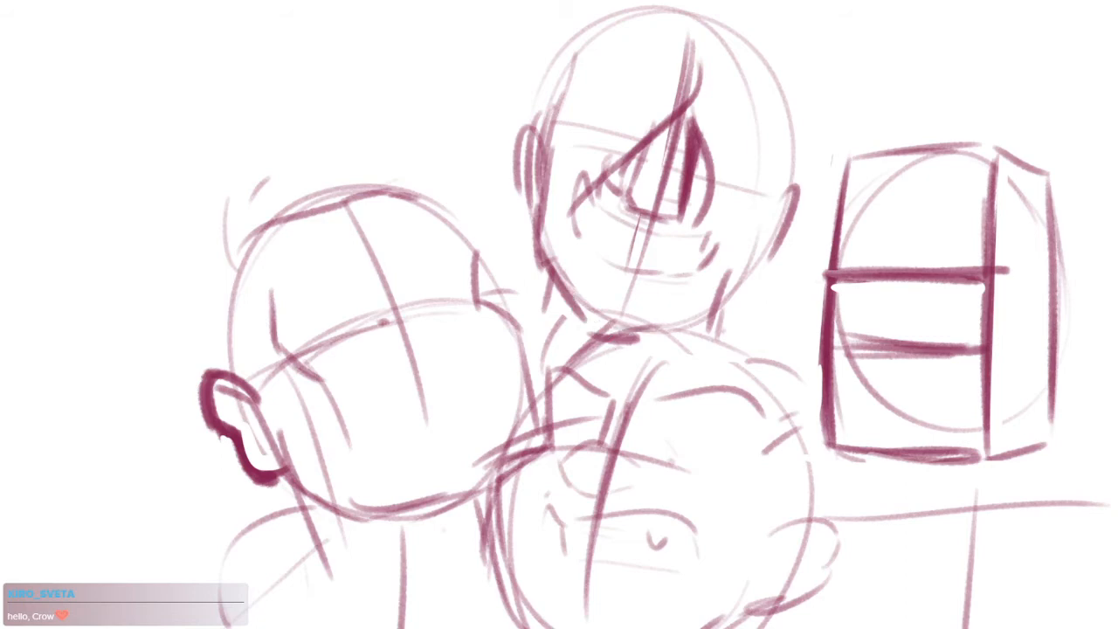
# Reinforce the top head's near side edge and add curved strokes over its crown
pyautogui.moveTo(732, 267); pyautogui.dragTo(739, 332)
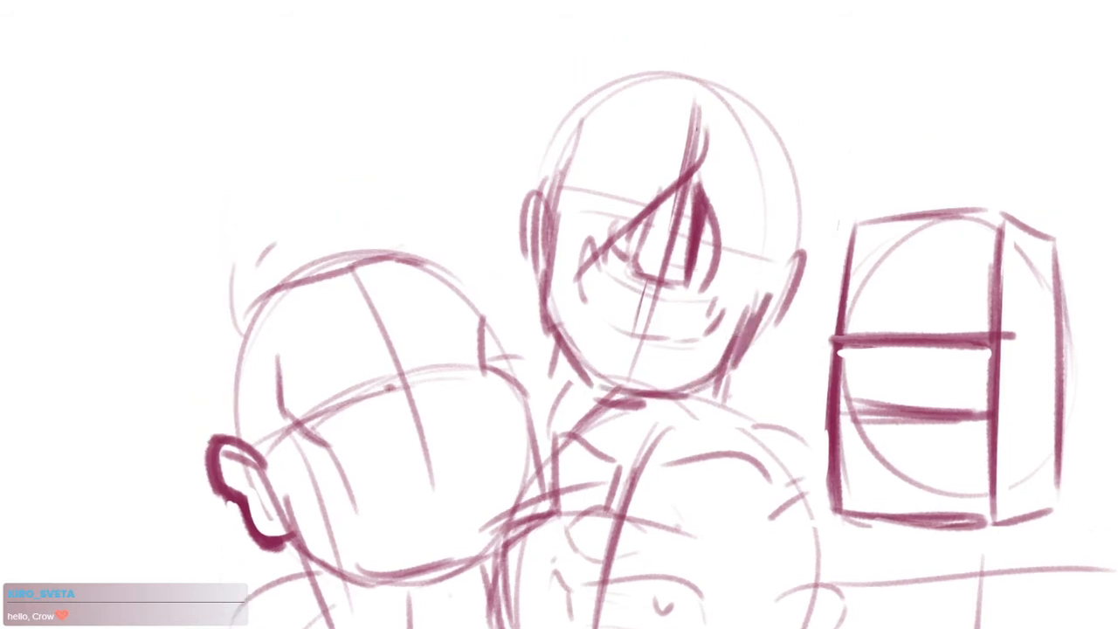
pyautogui.moveTo(536, 206); pyautogui.dragTo(551, 142)
pyautogui.moveTo(619, 72); pyautogui.dragTo(727, 79)
pyautogui.moveTo(537, 186)
pyautogui.mouseDown()
pyautogui.moveTo(574, 101)
pyautogui.moveTo(716, 93)
pyautogui.mouseUp()
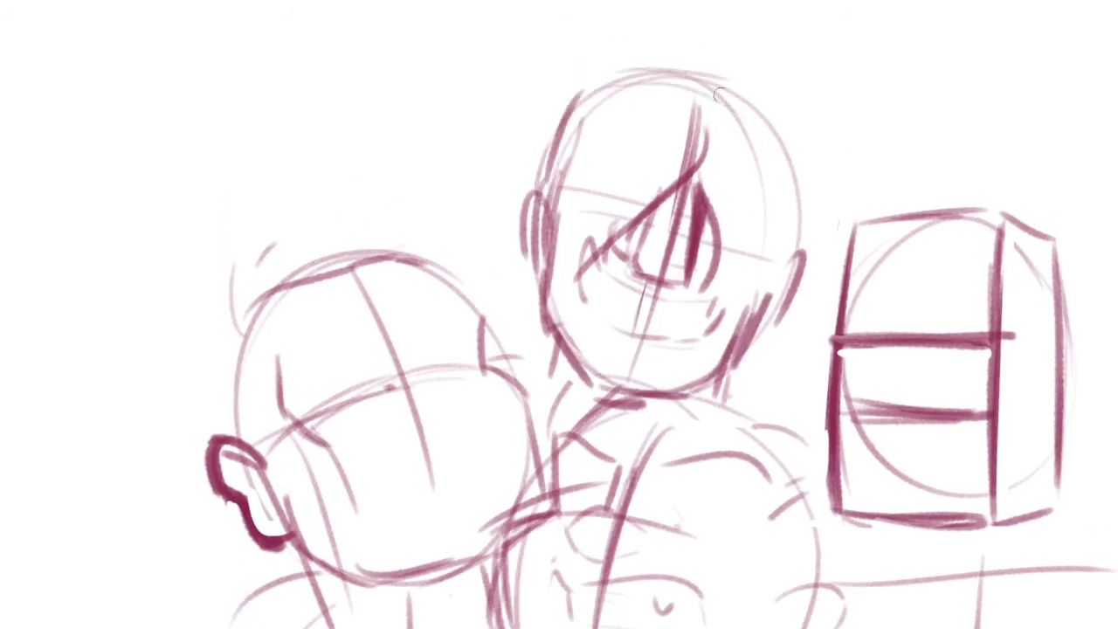
pyautogui.moveTo(568, 91); pyautogui.dragTo(655, 56)
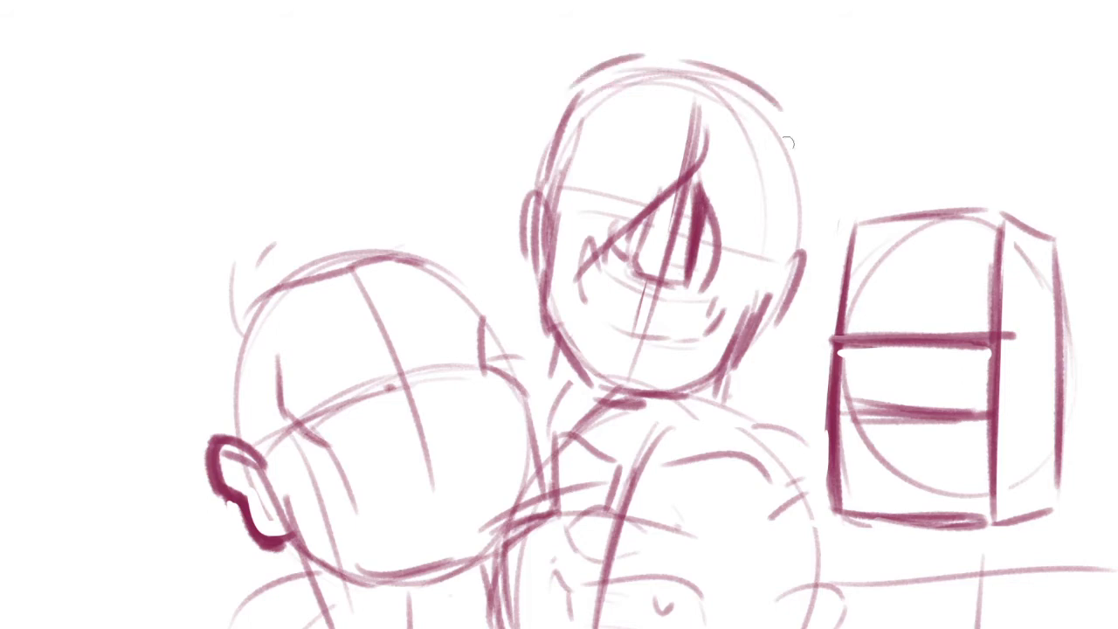
# Darken the top head's far temple edge and redraw the stroke over the near side of its crown
pyautogui.moveTo(764, 97); pyautogui.dragTo(801, 246)
pyautogui.moveTo(797, 195); pyautogui.dragTo(768, 267)
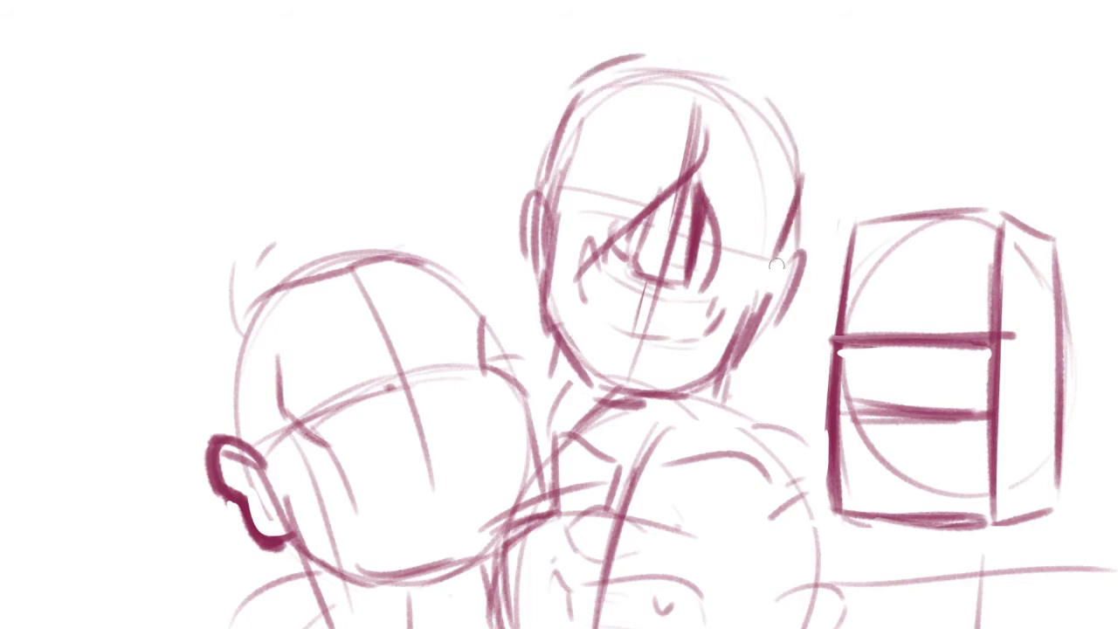
pyautogui.moveTo(804, 166); pyautogui.dragTo(761, 257)
pyautogui.moveTo(580, 93); pyautogui.dragTo(557, 198)
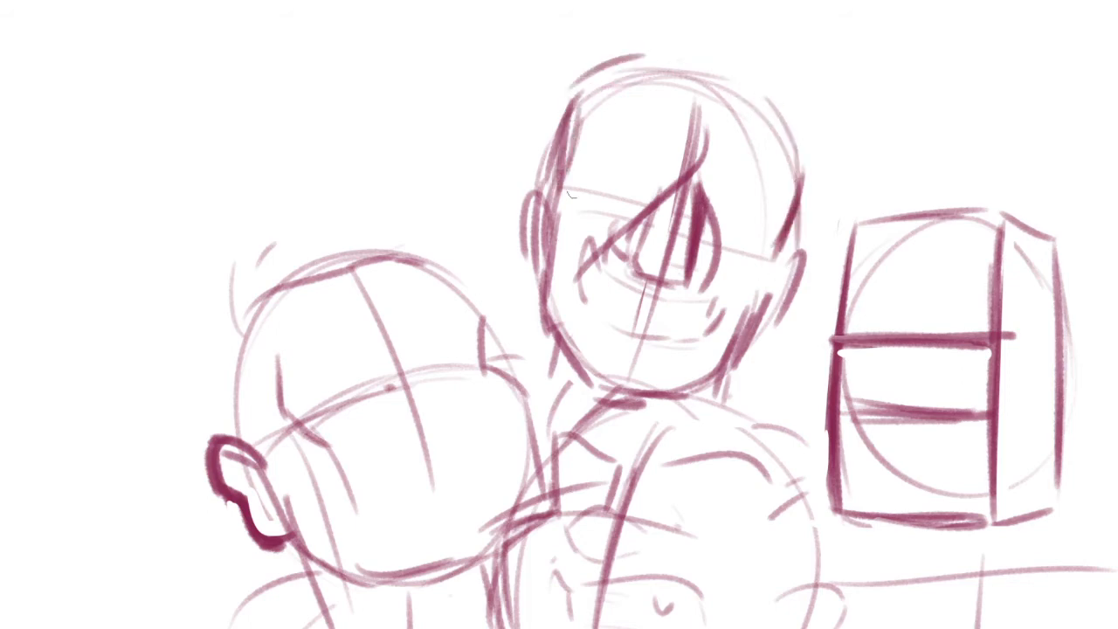
pyautogui.hotkey('ctrl', 'z')
pyautogui.hotkey('ctrl', 'z')
pyautogui.moveTo(563, 112); pyautogui.dragTo(620, 76)
pyautogui.moveTo(743, 224); pyautogui.dragTo(736, 274)
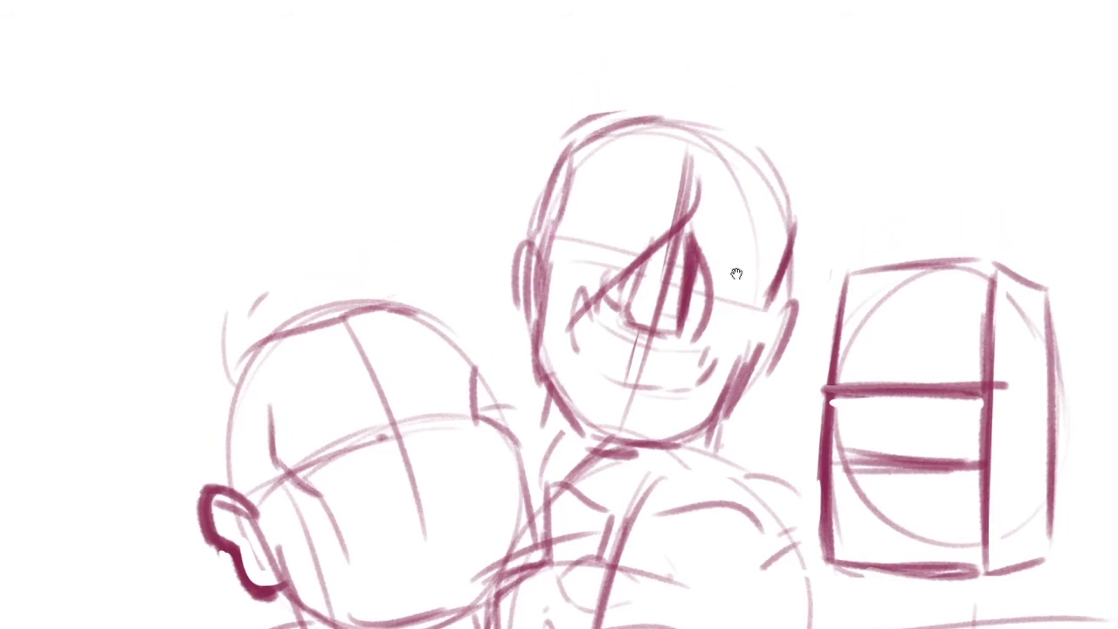
# Sketch parted hair tufts rising from the top head's crown and a long hair curve down its far side
pyautogui.moveTo(690, 115)
pyautogui.mouseDown()
pyautogui.moveTo(751, 78)
pyautogui.moveTo(772, 88)
pyautogui.mouseUp()
pyautogui.moveTo(751, 109); pyautogui.dragTo(837, 228)
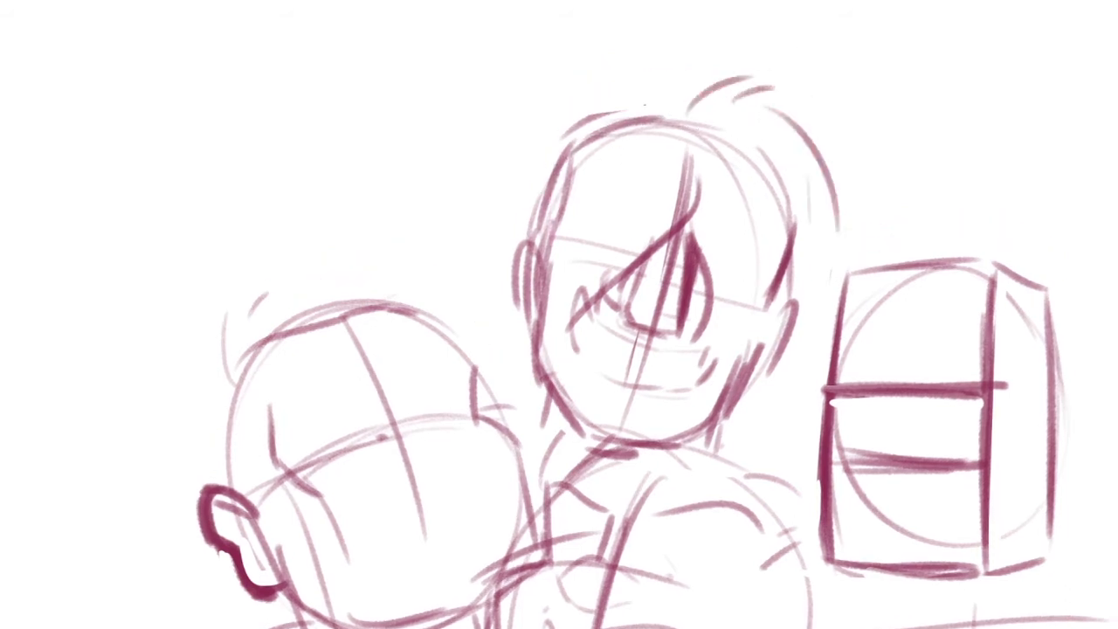
pyautogui.moveTo(681, 119); pyautogui.dragTo(641, 72)
pyautogui.moveTo(660, 89); pyautogui.dragTo(609, 77)
pyautogui.moveTo(637, 86)
pyautogui.mouseDown()
pyautogui.moveTo(531, 144)
pyautogui.moveTo(506, 222)
pyautogui.mouseUp()
pyautogui.hotkey('ctrl', 'z')
pyautogui.hotkey('ctrl', 'z')
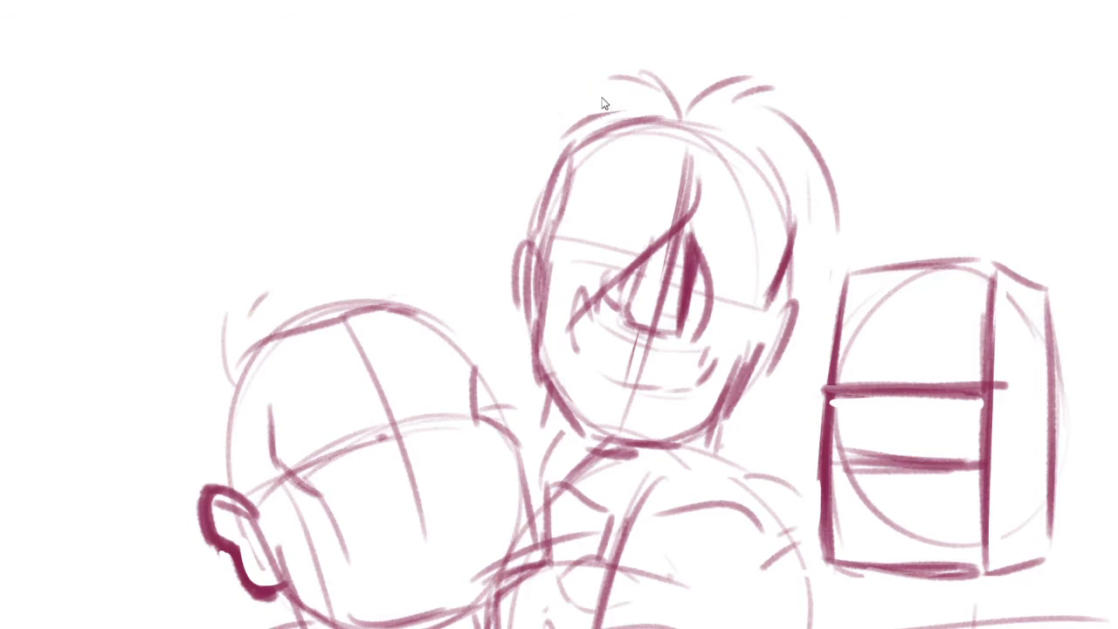
# Sketch the outer hair contour down both sides of the top head
pyautogui.moveTo(559, 110); pyautogui.dragTo(485, 253)
pyautogui.moveTo(786, 156); pyautogui.dragTo(808, 217)
pyautogui.moveTo(819, 234)
pyautogui.mouseDown()
pyautogui.moveTo(794, 295)
pyautogui.moveTo(806, 351)
pyautogui.mouseUp()
pyautogui.moveTo(814, 320); pyautogui.dragTo(813, 418)
pyautogui.moveTo(462, 260)
pyautogui.mouseDown()
pyautogui.moveTo(518, 264)
pyautogui.moveTo(499, 336)
pyautogui.mouseUp()
pyautogui.hotkey('ctrl', 'z')
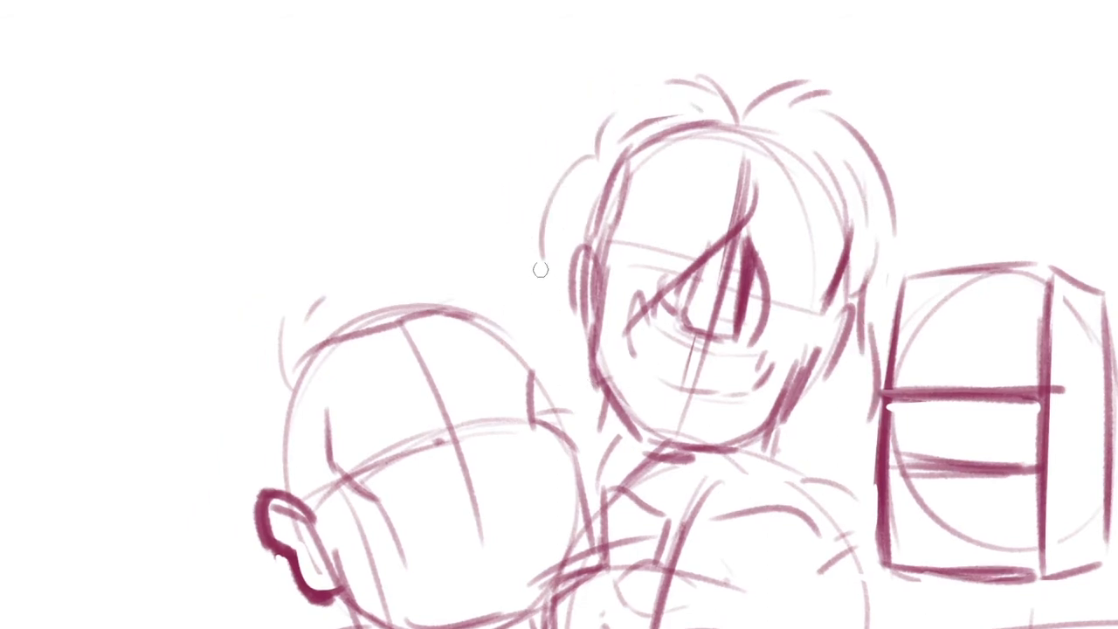
# Add flicked hair tips below the top head's near ear and another strand on the far side
pyautogui.moveTo(555, 269); pyautogui.dragTo(503, 286)
pyautogui.moveTo(500, 264)
pyautogui.mouseDown()
pyautogui.moveTo(528, 297)
pyautogui.moveTo(498, 328)
pyautogui.mouseUp()
pyautogui.moveTo(518, 332); pyautogui.dragTo(531, 355)
pyautogui.moveTo(816, 310)
pyautogui.mouseDown()
pyautogui.moveTo(735, 276)
pyautogui.moveTo(817, 346)
pyautogui.moveTo(810, 359)
pyautogui.mouseUp()
# Shape the top head's near-side hair into layered locks and add overlapping strands beside the far ear
pyautogui.moveTo(658, 110)
pyautogui.mouseDown()
pyautogui.moveTo(546, 134)
pyautogui.moveTo(555, 160)
pyautogui.moveTo(559, 144)
pyautogui.moveTo(515, 150)
pyautogui.mouseUp()
pyautogui.moveTo(529, 155); pyautogui.dragTo(517, 234)
pyautogui.moveTo(515, 203); pyautogui.dragTo(508, 298)
pyautogui.hotkey('ctrl', 'z')
pyautogui.moveTo(526, 199); pyautogui.dragTo(498, 261)
pyautogui.moveTo(822, 193)
pyautogui.mouseDown()
pyautogui.moveTo(841, 298)
pyautogui.moveTo(816, 328)
pyautogui.mouseUp()
pyautogui.moveTo(793, 389); pyautogui.dragTo(861, 244)
# Darken the marks at both mouth corners of the top head and add curved lines between them
pyautogui.moveTo(769, 152); pyautogui.dragTo(759, 185)
pyautogui.moveTo(652, 215); pyautogui.dragTo(652, 239)
pyautogui.moveTo(761, 262); pyautogui.dragTo(756, 273)
pyautogui.moveTo(661, 230); pyautogui.dragTo(744, 259)
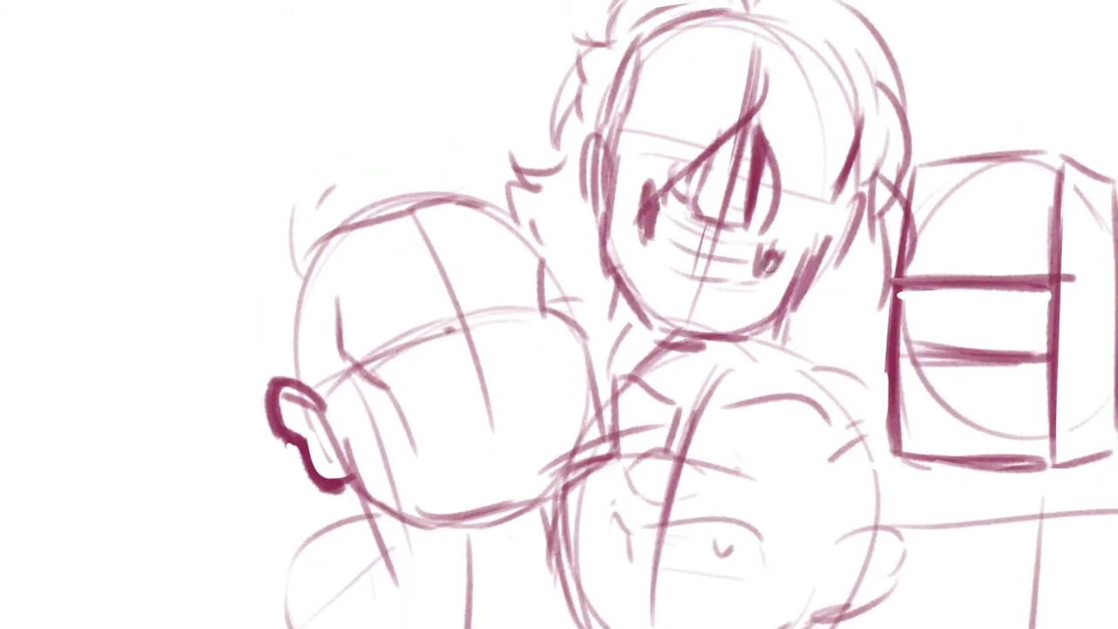
# Strengthen the parted tufts at the top head's crown and refine the inner hairline on the far side
pyautogui.keyDown('ctrl'); pyautogui.keyDown('alt'); pyautogui.click(749, 317); pyautogui.keyUp('alt'); pyautogui.keyUp('ctrl')
pyautogui.keyDown('ctrl'); pyautogui.keyDown('alt'); pyautogui.click(749, 317); pyautogui.keyUp('alt'); pyautogui.keyUp('ctrl')
pyautogui.moveTo(832, 414); pyautogui.dragTo(747, 391)
pyautogui.keyDown('ctrl'); pyautogui.click(724, 329); pyautogui.keyUp('ctrl')
pyautogui.moveTo(709, 356); pyautogui.dragTo(730, 403)
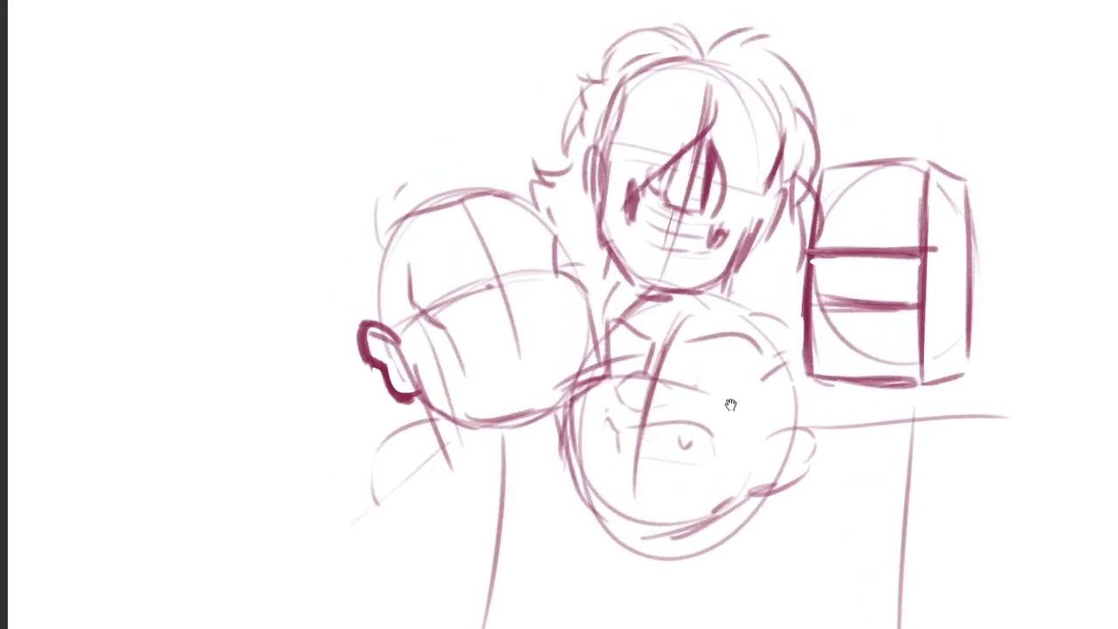
pyautogui.moveTo(724, 149); pyautogui.dragTo(690, 220)
pyautogui.keyDown('ctrl'); pyautogui.click(669, 100); pyautogui.keyUp('ctrl')
pyautogui.moveTo(628, 98)
pyautogui.mouseDown()
pyautogui.moveTo(684, 138)
pyautogui.moveTo(750, 103)
pyautogui.mouseUp()
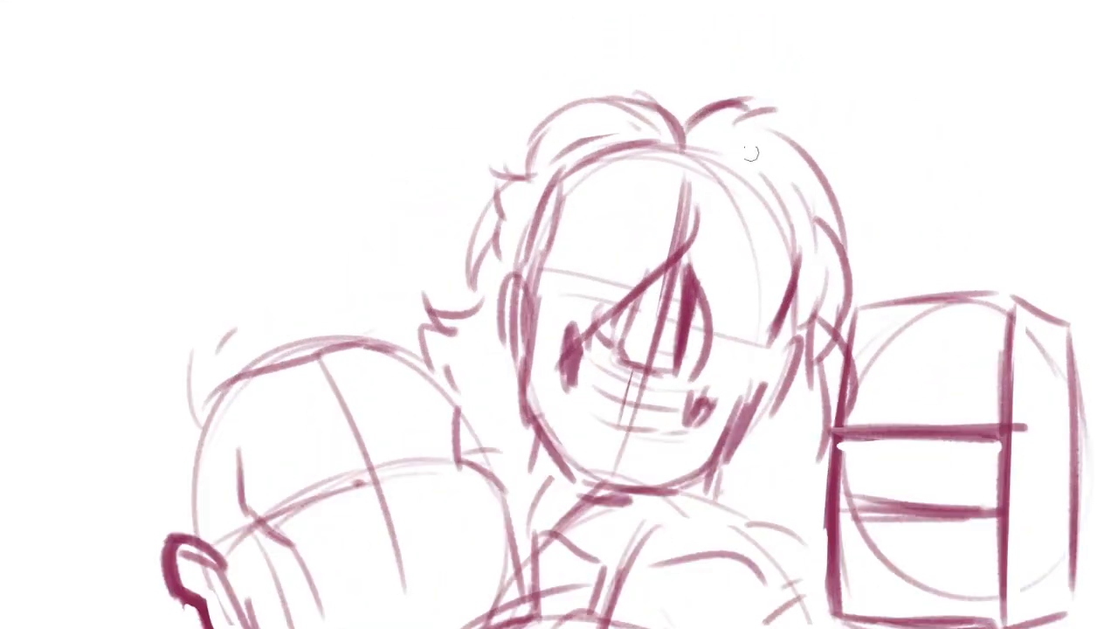
pyautogui.hotkey('ctrl', 'z')
pyautogui.moveTo(681, 117); pyautogui.dragTo(732, 106)
pyautogui.moveTo(702, 150); pyautogui.dragTo(743, 224)
pyautogui.hotkey('ctrl', 'z')
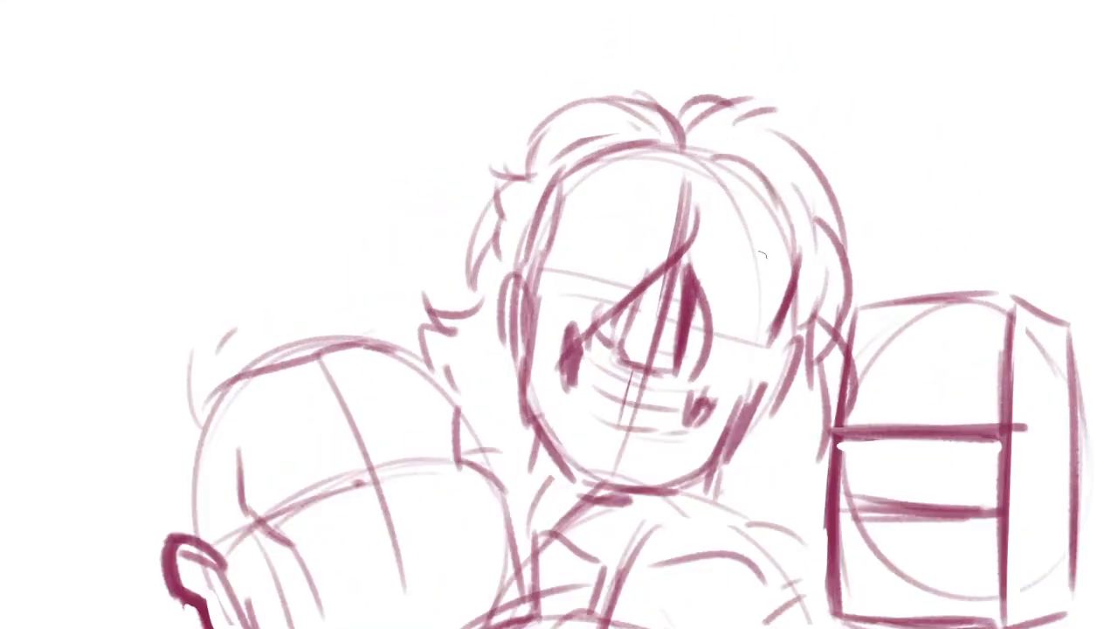
# Add a light curved guide line across the far side of the leftmost head's face
pyautogui.moveTo(654, 459)
pyautogui.mouseDown()
pyautogui.moveTo(764, 317)
pyautogui.moveTo(754, 257)
pyautogui.mouseUp()
pyautogui.keyDown('ctrl'); pyautogui.keyDown('alt'); pyautogui.click(763, 317); pyautogui.keyUp('alt'); pyautogui.keyUp('ctrl')
pyautogui.moveTo(658, 288); pyautogui.dragTo(595, 268)
pyautogui.moveTo(767, 287); pyautogui.dragTo(822, 306)
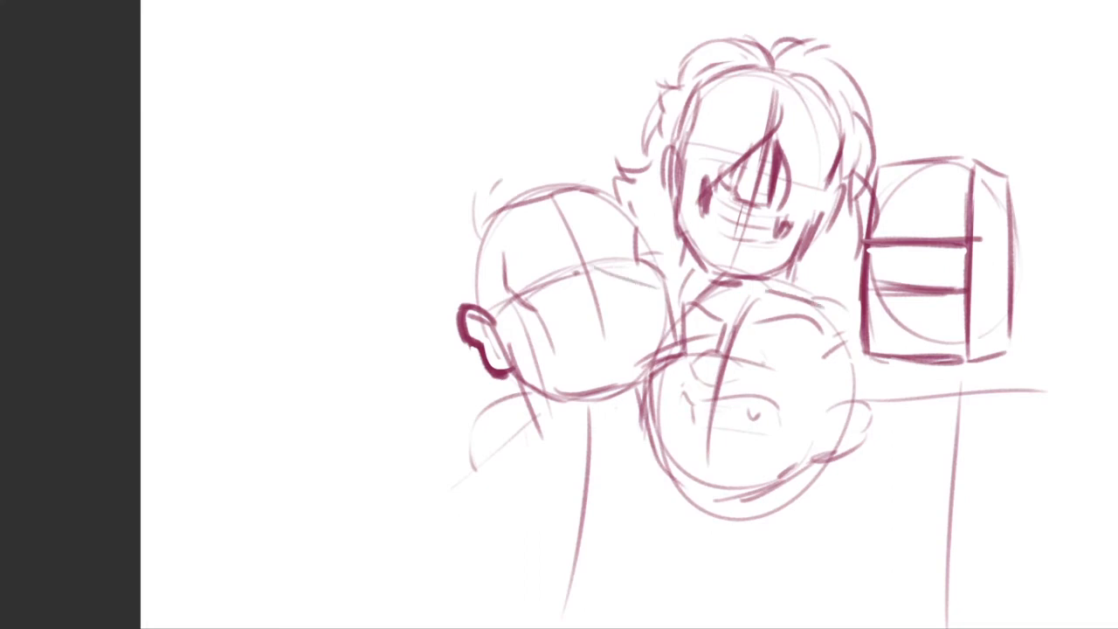
pyautogui.moveTo(586, 395)
pyautogui.mouseDown()
pyautogui.moveTo(558, 368)
pyautogui.moveTo(512, 372)
pyautogui.mouseUp()
pyautogui.keyDown('ctrl'); pyautogui.click(492, 269); pyautogui.keyUp('ctrl')
pyautogui.moveTo(482, 236)
pyautogui.mouseDown()
pyautogui.moveTo(574, 204)
pyautogui.moveTo(590, 256)
pyautogui.mouseUp()
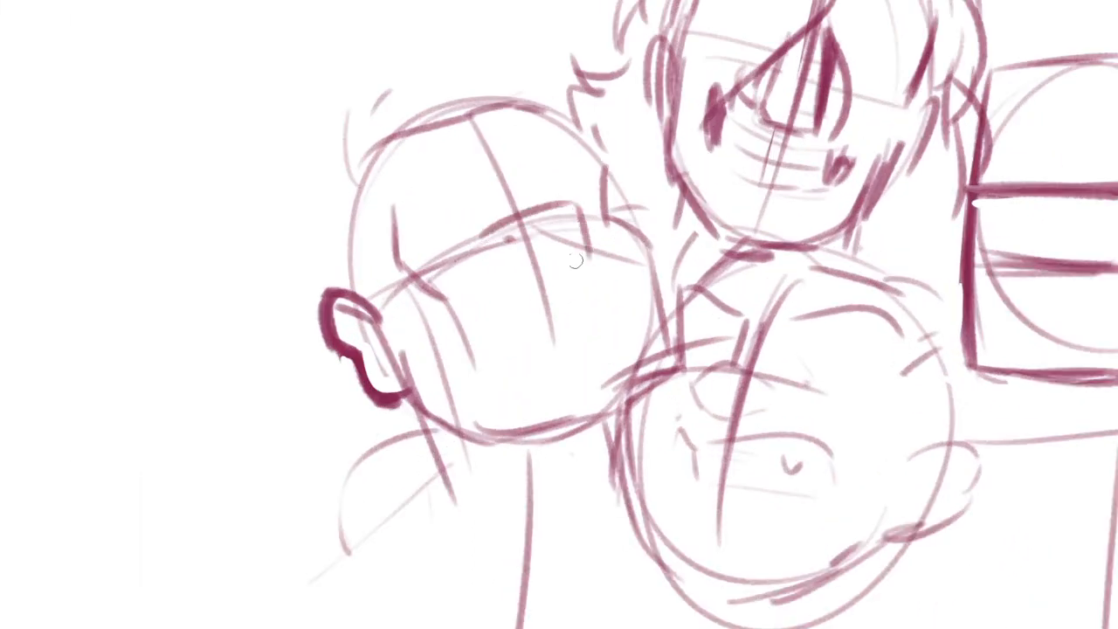
pyautogui.hotkey('ctrl', 'z')
pyautogui.moveTo(482, 237); pyautogui.dragTo(561, 212)
pyautogui.moveTo(543, 212)
pyautogui.mouseDown()
pyautogui.moveTo(564, 203)
pyautogui.moveTo(581, 221)
pyautogui.mouseUp()
pyautogui.hotkey('ctrl', 'z')
pyautogui.hotkey('ctrl', 'z')
# Block in a wide rounded nose on the leftmost head's centre line and clear the guide line just above it
pyautogui.moveTo(485, 234); pyautogui.dragTo(570, 209)
pyautogui.moveTo(569, 211); pyautogui.dragTo(580, 235)
pyautogui.press('e')
pyautogui.moveTo(489, 215); pyautogui.dragTo(581, 203)
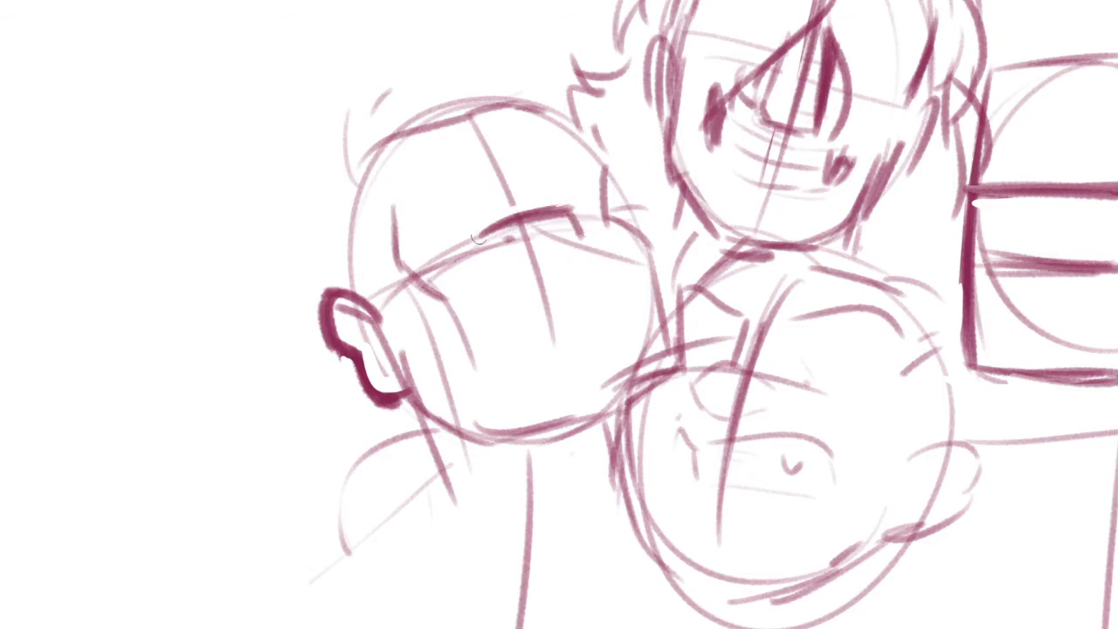
pyautogui.moveTo(495, 271); pyautogui.dragTo(583, 253)
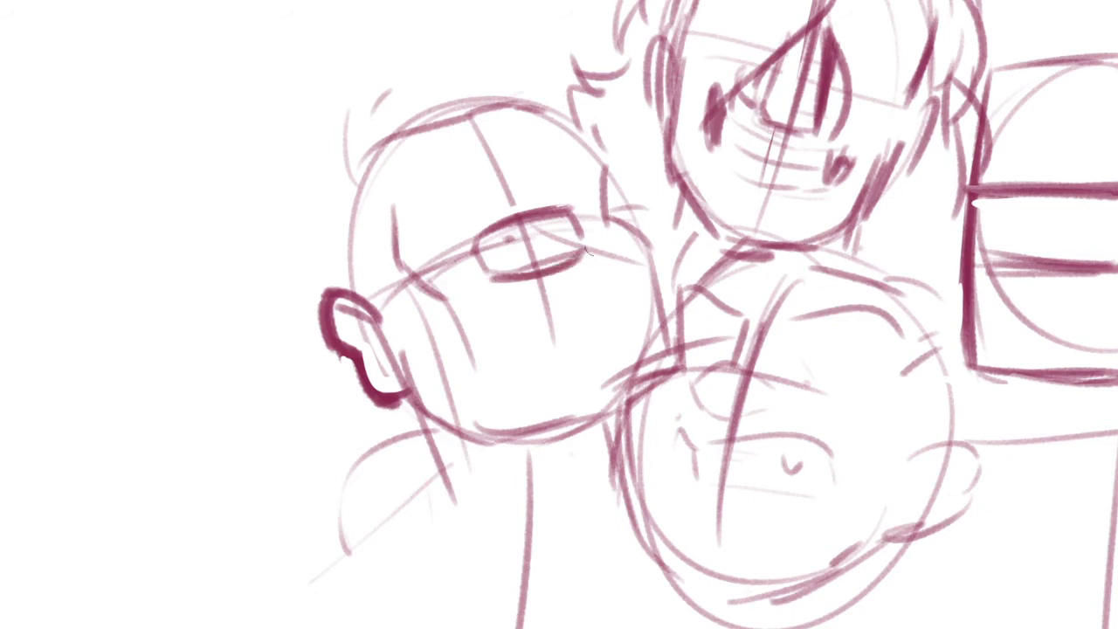
# Draw a curved stroke for the leftmost head's far eyebrow, undoing the unwanted strokes for the near one
pyautogui.moveTo(549, 174); pyautogui.dragTo(605, 193)
pyautogui.moveTo(452, 230)
pyautogui.mouseDown()
pyautogui.moveTo(486, 208)
pyautogui.moveTo(540, 209)
pyautogui.moveTo(526, 194)
pyautogui.moveTo(543, 183)
pyautogui.mouseUp()
pyautogui.hotkey('ctrl', 'z')
pyautogui.moveTo(581, 169); pyautogui.dragTo(651, 170)
pyautogui.moveTo(463, 217)
pyautogui.mouseDown()
pyautogui.moveTo(522, 182)
pyautogui.moveTo(480, 222)
pyautogui.moveTo(465, 226)
pyautogui.moveTo(536, 174)
pyautogui.moveTo(529, 261)
pyautogui.moveTo(494, 335)
pyautogui.moveTo(542, 304)
pyautogui.mouseUp()
pyautogui.hotkey('ctrl', 'z')
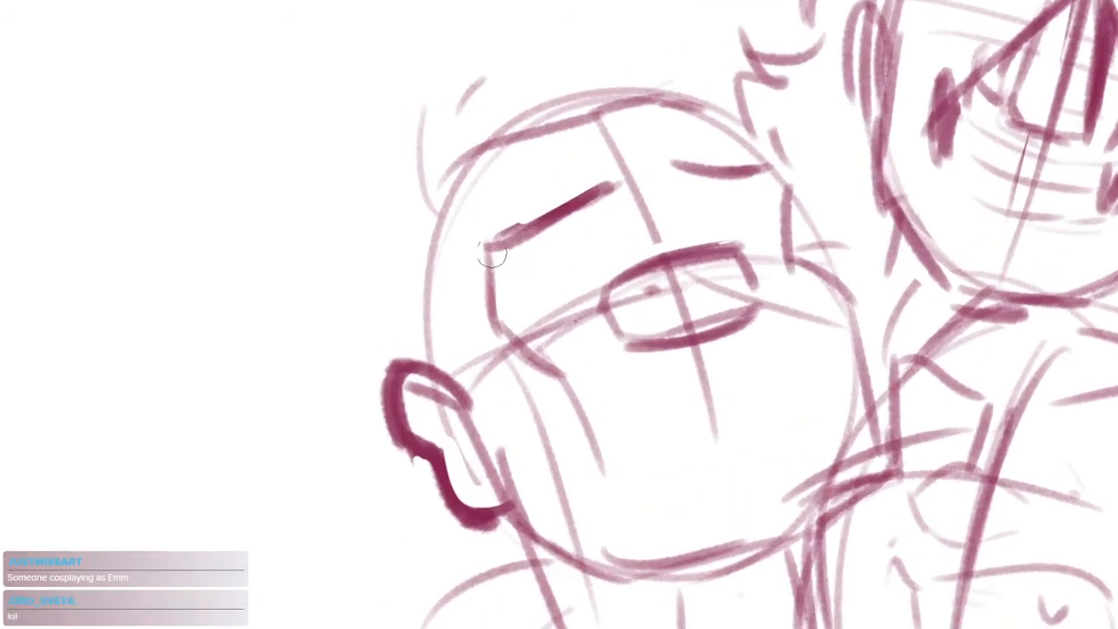
# Outline both thick rectangular eyebrows on the leftmost head, with a nose bridge line and a nostril mark below
pyautogui.moveTo(494, 253); pyautogui.dragTo(630, 180)
pyautogui.moveTo(489, 239)
pyautogui.mouseDown()
pyautogui.moveTo(591, 174)
pyautogui.moveTo(609, 199)
pyautogui.moveTo(509, 248)
pyautogui.moveTo(610, 195)
pyautogui.moveTo(572, 206)
pyautogui.moveTo(590, 194)
pyautogui.mouseUp()
pyautogui.moveTo(665, 177)
pyautogui.mouseDown()
pyautogui.moveTo(716, 163)
pyautogui.moveTo(767, 188)
pyautogui.moveTo(677, 203)
pyautogui.moveTo(762, 192)
pyautogui.moveTo(677, 178)
pyautogui.mouseUp()
pyautogui.moveTo(602, 195); pyautogui.dragTo(611, 229)
pyautogui.moveTo(546, 267)
pyautogui.mouseDown()
pyautogui.moveTo(557, 308)
pyautogui.moveTo(661, 302)
pyautogui.mouseUp()
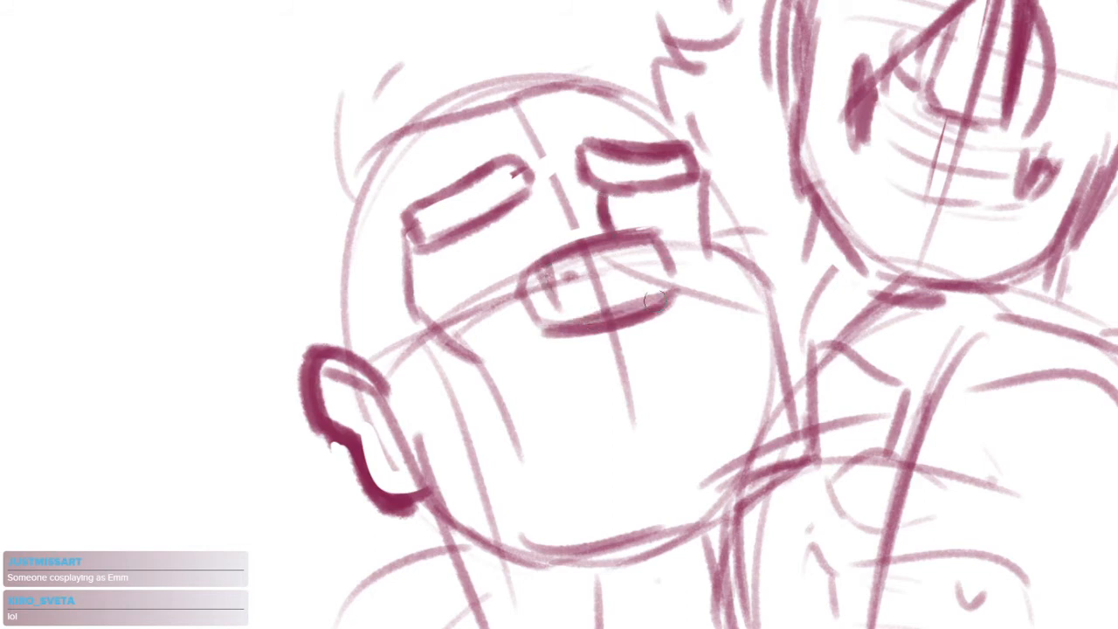
# Rework the leftmost head's nose underside and start a jagged beard edge spreading out on both sides
pyautogui.moveTo(580, 326); pyautogui.dragTo(673, 297)
pyautogui.moveTo(546, 344)
pyautogui.mouseDown()
pyautogui.moveTo(586, 342)
pyautogui.moveTo(698, 297)
pyautogui.mouseUp()
pyautogui.moveTo(595, 351); pyautogui.dragTo(566, 338)
pyautogui.moveTo(524, 299); pyautogui.dragTo(642, 270)
pyautogui.moveTo(554, 291)
pyautogui.mouseDown()
pyautogui.moveTo(603, 284)
pyautogui.moveTo(509, 311)
pyautogui.mouseUp()
pyautogui.moveTo(554, 312); pyautogui.dragTo(641, 289)
pyautogui.moveTo(529, 295)
pyautogui.mouseDown()
pyautogui.moveTo(476, 312)
pyautogui.moveTo(463, 332)
pyautogui.mouseUp()
pyautogui.moveTo(645, 281); pyautogui.dragTo(684, 261)
# Extend the jagged upper beard edge across both cheeks of the leftmost head and touch up the lines around it
pyautogui.moveTo(668, 272); pyautogui.dragTo(701, 276)
pyautogui.moveTo(514, 309); pyautogui.dragTo(455, 314)
pyautogui.moveTo(476, 323); pyautogui.dragTo(446, 346)
pyautogui.moveTo(556, 371); pyautogui.dragTo(534, 343)
pyautogui.moveTo(679, 245); pyautogui.dragTo(711, 255)
pyautogui.moveTo(468, 310); pyautogui.dragTo(521, 318)
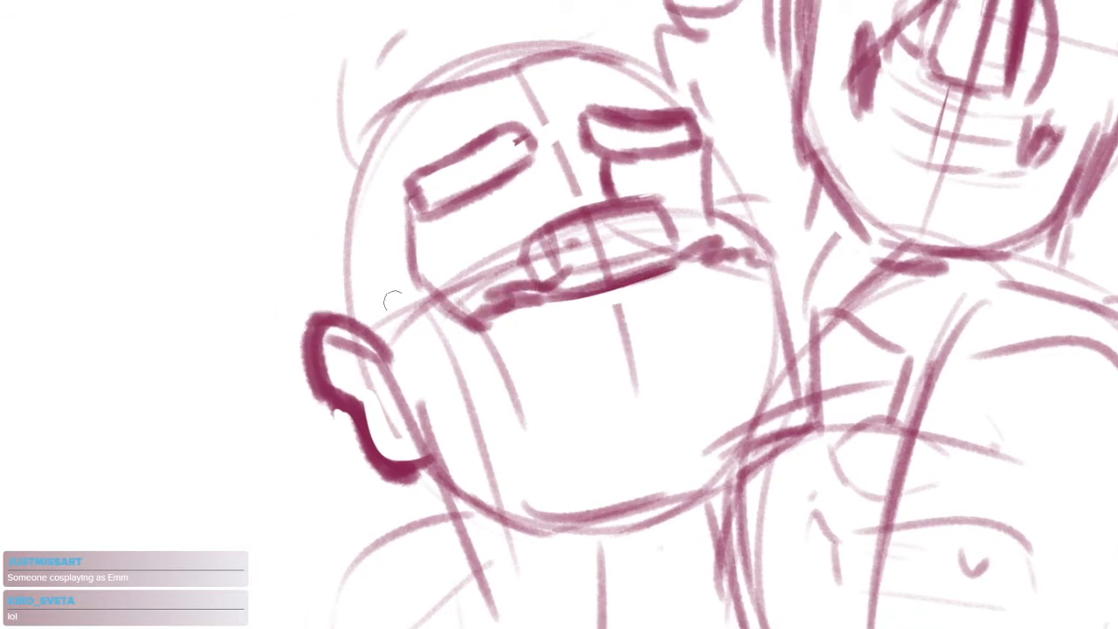
# Draw the leftmost head's temple hairline and rounded hair bulges above and below the ear
pyautogui.moveTo(377, 276); pyautogui.dragTo(363, 293)
pyautogui.moveTo(342, 185)
pyautogui.mouseDown()
pyautogui.moveTo(373, 246)
pyautogui.moveTo(372, 218)
pyautogui.moveTo(367, 307)
pyautogui.mouseUp()
pyautogui.moveTo(367, 303); pyautogui.dragTo(362, 341)
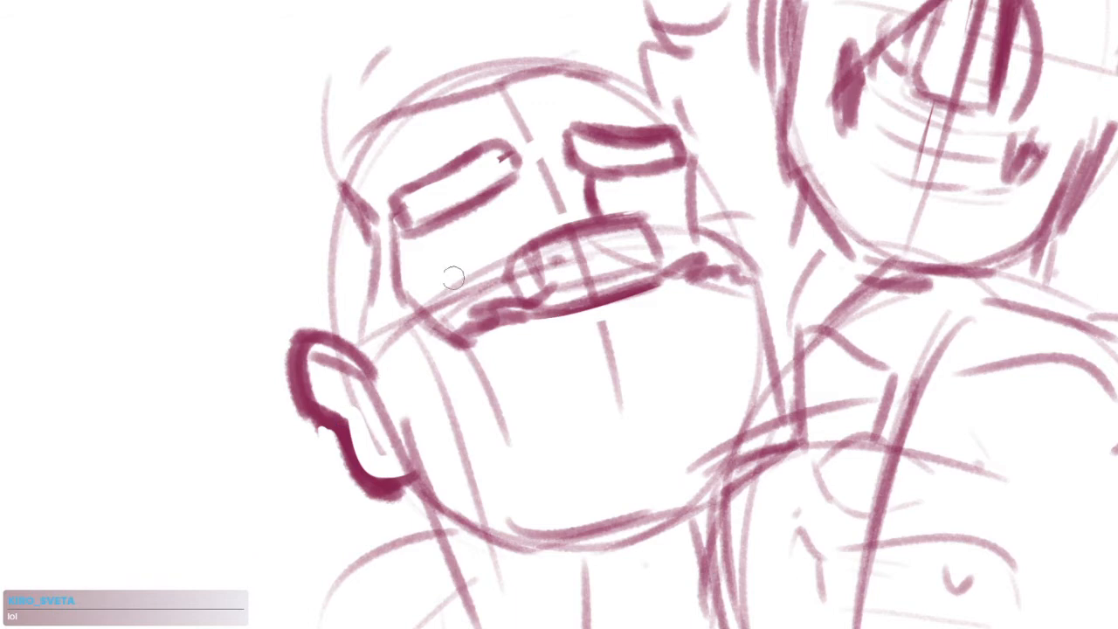
pyautogui.moveTo(453, 277); pyautogui.dragTo(517, 277)
pyautogui.moveTo(408, 186)
pyautogui.mouseDown()
pyautogui.moveTo(338, 242)
pyautogui.moveTo(361, 353)
pyautogui.mouseUp()
pyautogui.moveTo(428, 473)
pyautogui.mouseDown()
pyautogui.moveTo(402, 404)
pyautogui.moveTo(385, 437)
pyautogui.moveTo(442, 452)
pyautogui.moveTo(447, 525)
pyautogui.mouseUp()
# Clean up the construction lines inside the leftmost head's nose and darken its near edge
pyautogui.moveTo(546, 275); pyautogui.dragTo(580, 252)
pyautogui.moveTo(501, 269); pyautogui.dragTo(483, 291)
pyautogui.moveTo(492, 290)
pyautogui.mouseDown()
pyautogui.moveTo(501, 263)
pyautogui.moveTo(488, 293)
pyautogui.mouseUp()
pyautogui.moveTo(593, 297); pyautogui.dragTo(627, 409)
pyautogui.moveTo(491, 255); pyautogui.dragTo(443, 266)
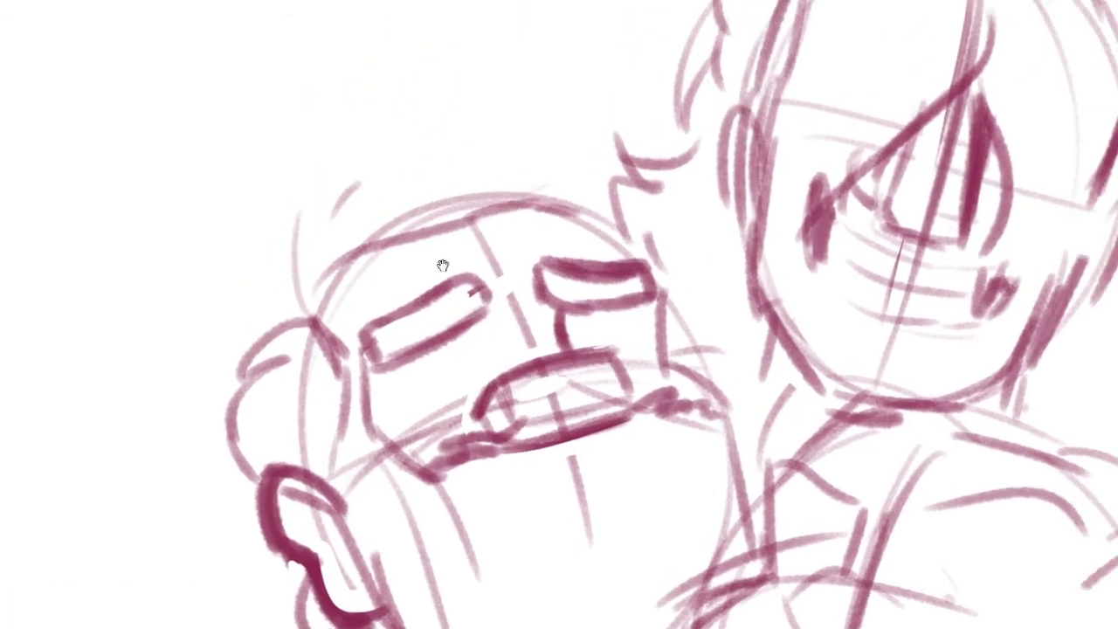
# Sketch a wavy hair contour over the leftmost head with curled locks beside the far eyebrow
pyautogui.moveTo(303, 316)
pyautogui.mouseDown()
pyautogui.moveTo(338, 124)
pyautogui.moveTo(533, 89)
pyautogui.moveTo(677, 218)
pyautogui.mouseUp()
pyautogui.hotkey('ctrl', 'z')
pyautogui.moveTo(660, 157); pyautogui.dragTo(664, 201)
pyautogui.moveTo(688, 207); pyautogui.dragTo(646, 265)
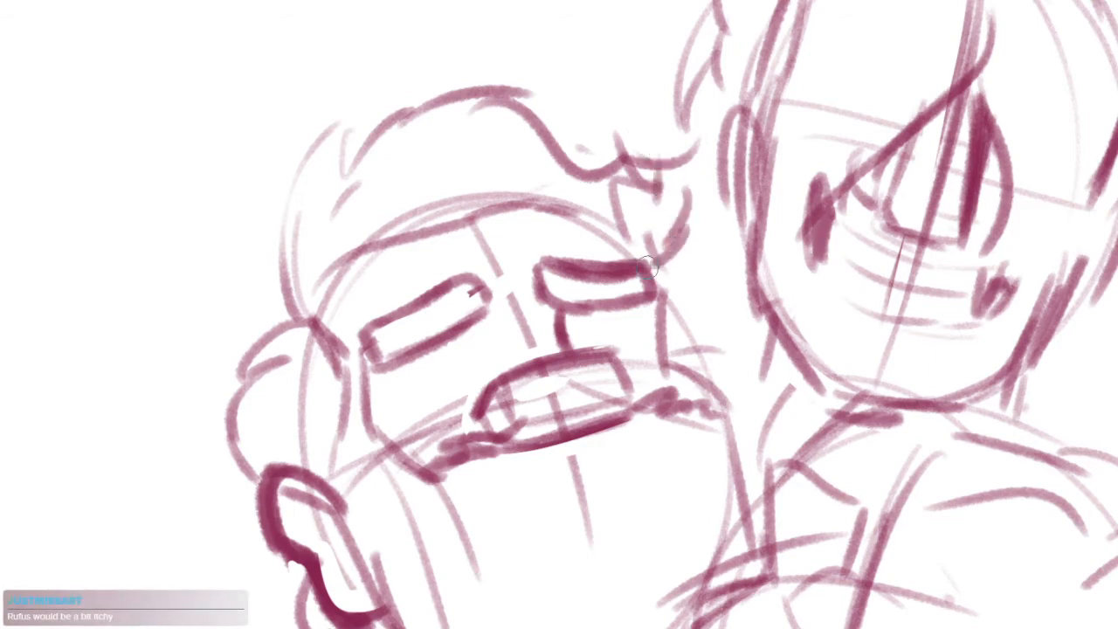
pyautogui.moveTo(724, 259)
pyautogui.mouseDown()
pyautogui.moveTo(730, 394)
pyautogui.moveTo(643, 280)
pyautogui.mouseUp()
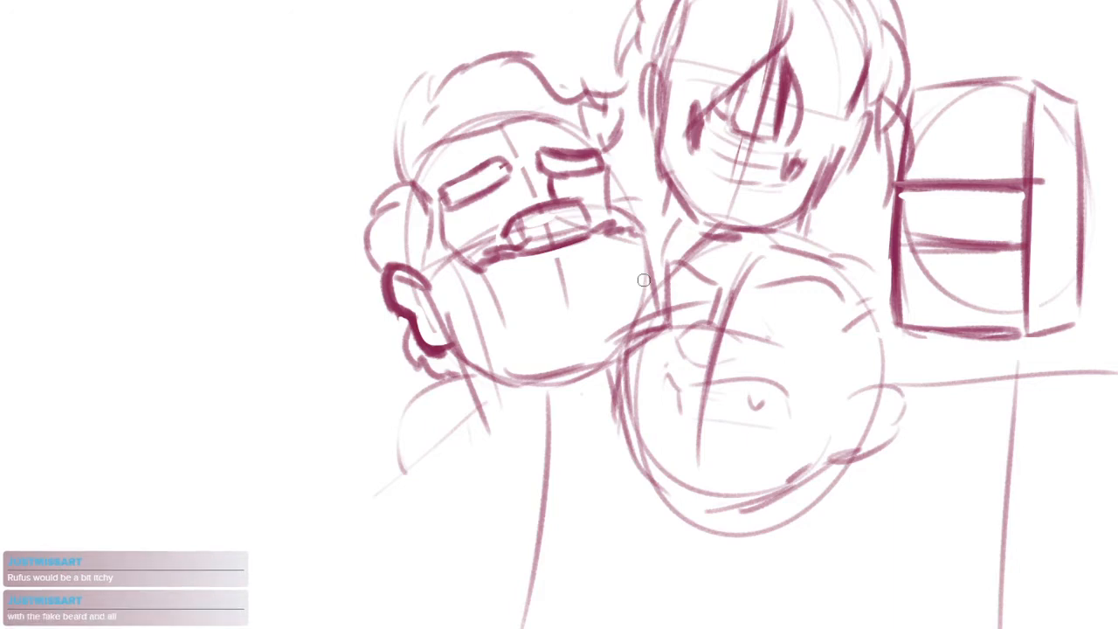
# Draw the leftmost head's sideburn in front of the ear, tapering to a point against the beard's near edge
pyautogui.moveTo(576, 257); pyautogui.dragTo(532, 284)
pyautogui.scroll(4, 532, 285)
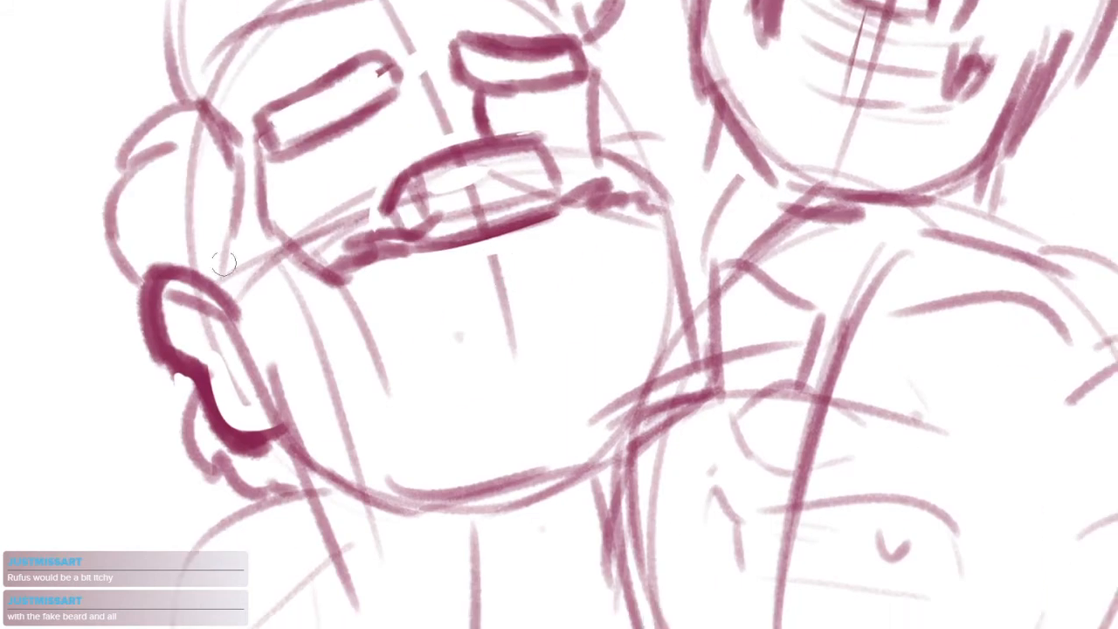
pyautogui.moveTo(224, 255); pyautogui.dragTo(298, 332)
pyautogui.moveTo(260, 309)
pyautogui.mouseDown()
pyautogui.moveTo(305, 303)
pyautogui.moveTo(291, 350)
pyautogui.mouseUp()
pyautogui.moveTo(354, 282); pyautogui.dragTo(346, 415)
pyautogui.moveTo(354, 306); pyautogui.dragTo(348, 372)
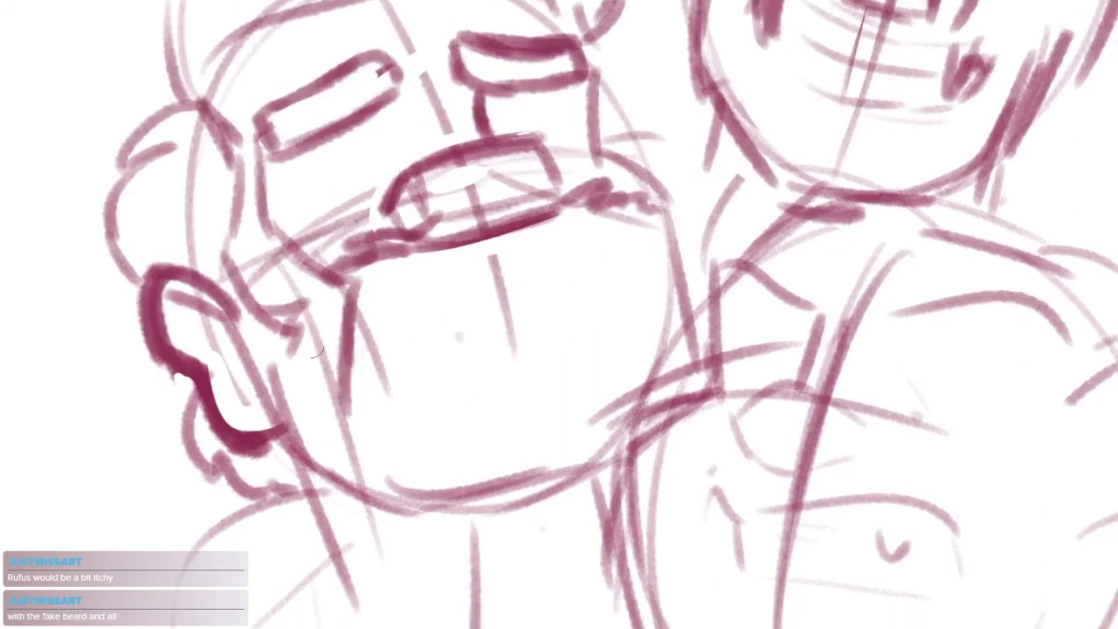
pyautogui.moveTo(292, 331); pyautogui.dragTo(337, 397)
pyautogui.moveTo(550, 293); pyautogui.dragTo(525, 290)
pyautogui.moveTo(623, 203); pyautogui.dragTo(638, 248)
pyautogui.moveTo(648, 242); pyautogui.dragTo(672, 345)
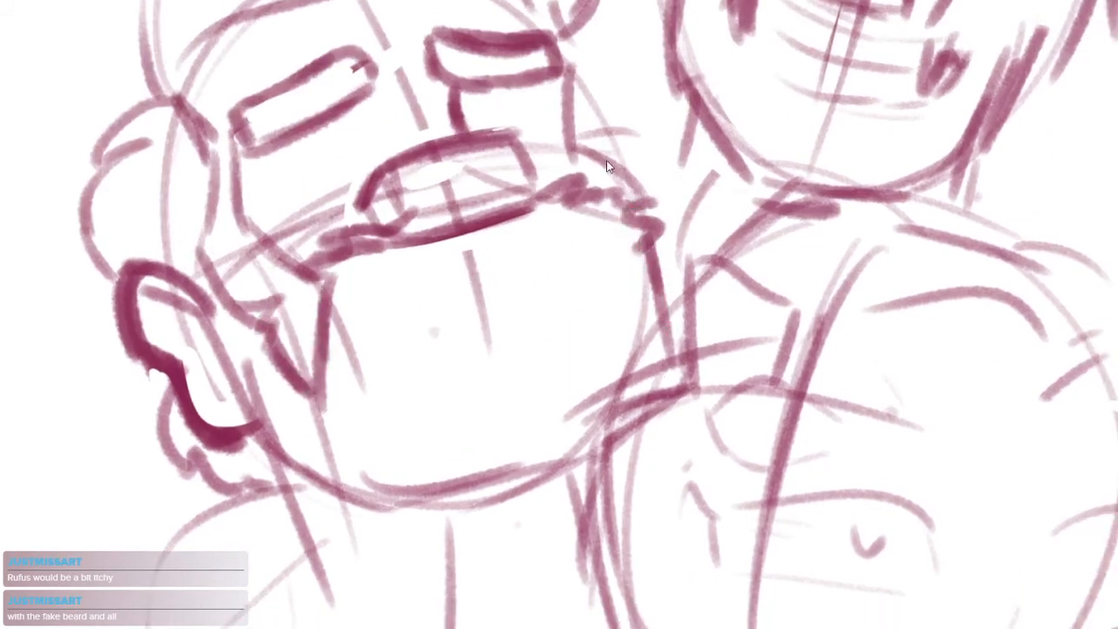
pyautogui.hotkey('ctrl', 'z')
pyautogui.hotkey('ctrl', 'z')
# Redraw the jagged beard edge beyond the leftmost head's nose and erase excess line beneath the nose
pyautogui.moveTo(538, 195)
pyautogui.mouseDown()
pyautogui.moveTo(568, 179)
pyautogui.moveTo(626, 208)
pyautogui.moveTo(566, 210)
pyautogui.moveTo(598, 212)
pyautogui.mouseUp()
pyautogui.press('e')
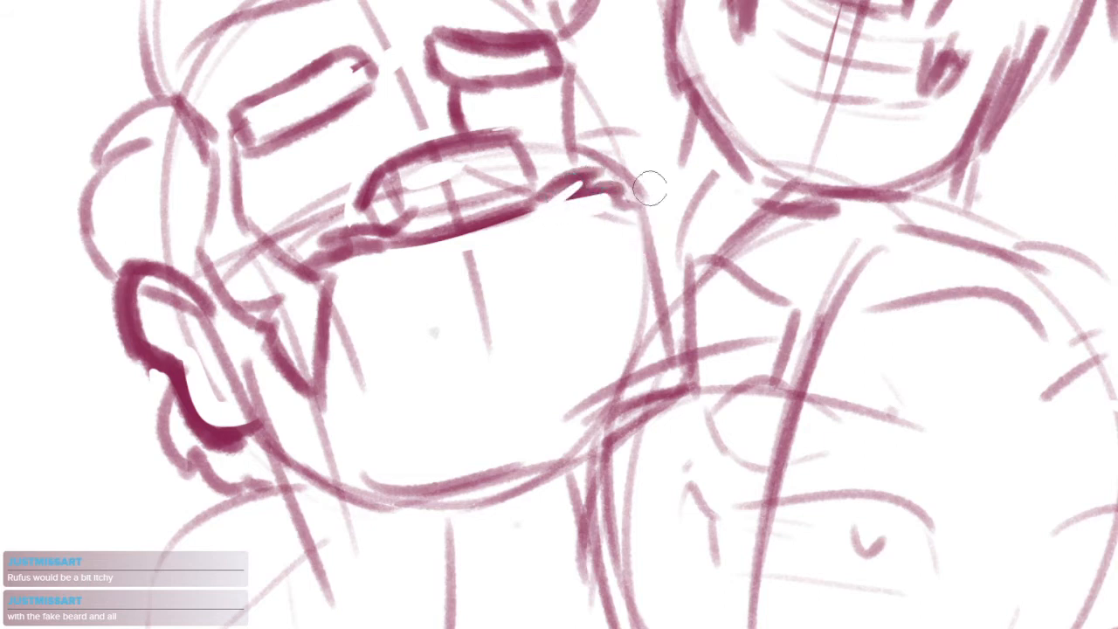
pyautogui.moveTo(356, 240)
pyautogui.mouseDown()
pyautogui.moveTo(392, 266)
pyautogui.moveTo(453, 266)
pyautogui.mouseUp()
pyautogui.moveTo(397, 250)
pyautogui.mouseDown()
pyautogui.moveTo(486, 244)
pyautogui.moveTo(519, 215)
pyautogui.moveTo(387, 241)
pyautogui.moveTo(534, 206)
pyautogui.mouseUp()
pyautogui.press('b')
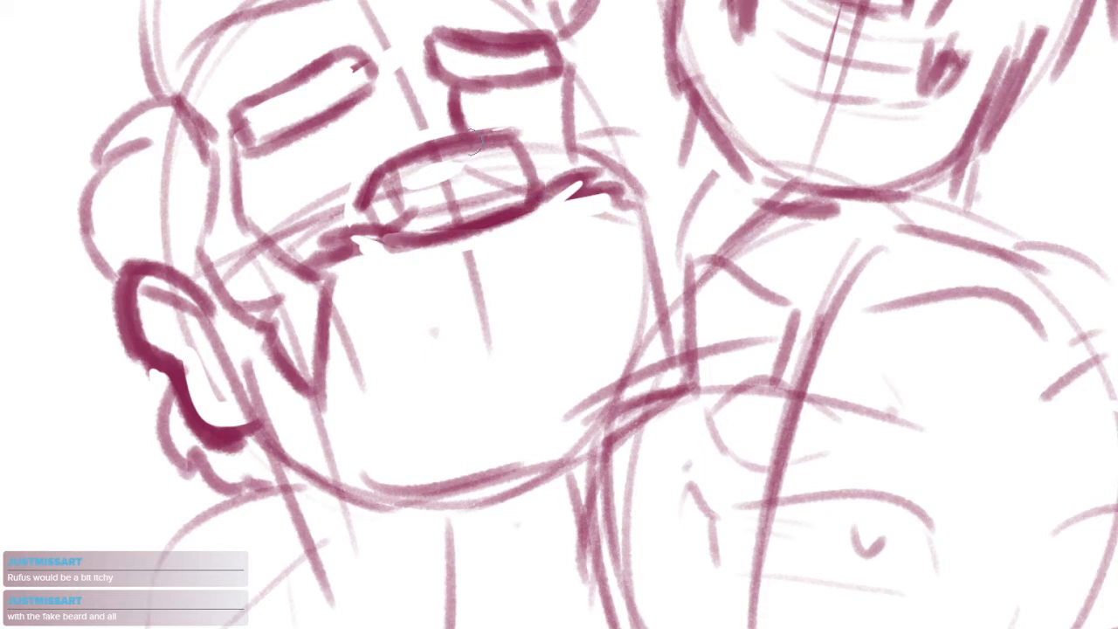
# Thicken the leftmost head's nose outline along its upper and far edges and trim the line's inner side
pyautogui.moveTo(387, 173)
pyautogui.mouseDown()
pyautogui.moveTo(512, 125)
pyautogui.moveTo(546, 171)
pyautogui.moveTo(536, 215)
pyautogui.mouseUp()
pyautogui.moveTo(520, 135)
pyautogui.mouseDown()
pyautogui.moveTo(534, 149)
pyautogui.moveTo(524, 199)
pyautogui.moveTo(390, 249)
pyautogui.moveTo(502, 222)
pyautogui.moveTo(538, 197)
pyautogui.mouseUp()
pyautogui.press('e')
pyautogui.press('b')
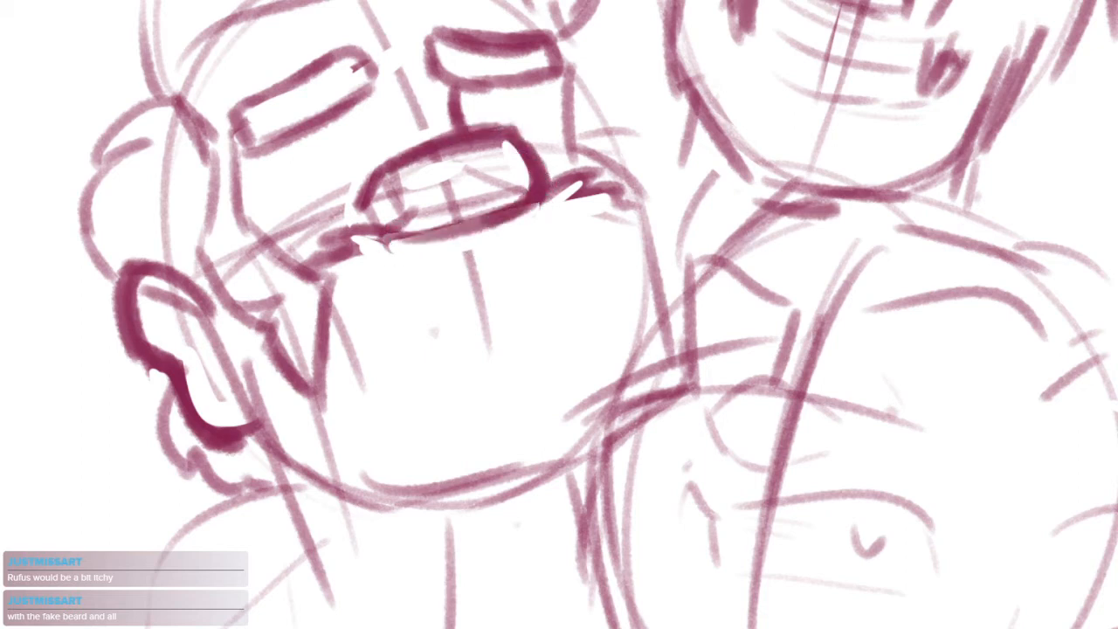
pyautogui.moveTo(409, 234); pyautogui.dragTo(491, 216)
pyautogui.moveTo(502, 181)
pyautogui.mouseDown()
pyautogui.moveTo(532, 195)
pyautogui.moveTo(557, 175)
pyautogui.mouseUp()
# Darken the beard's far edge and draw its ragged lower edge along the leftmost head's chin
pyautogui.scroll(-4, 556, 174)
pyautogui.scroll(2, 569, 233)
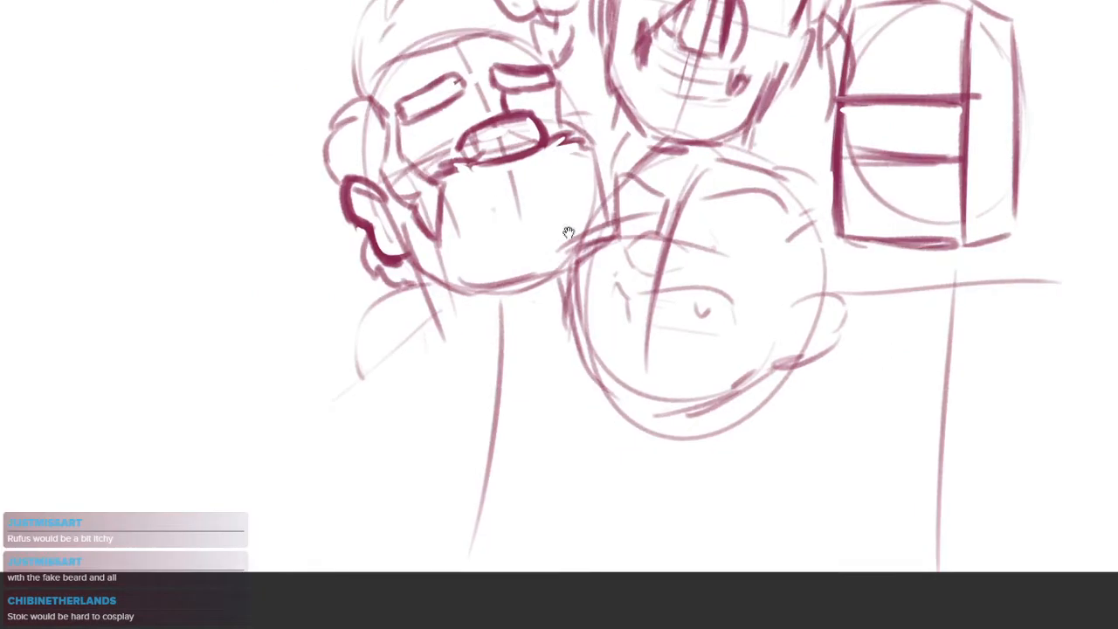
pyautogui.scroll(3, 590, 301)
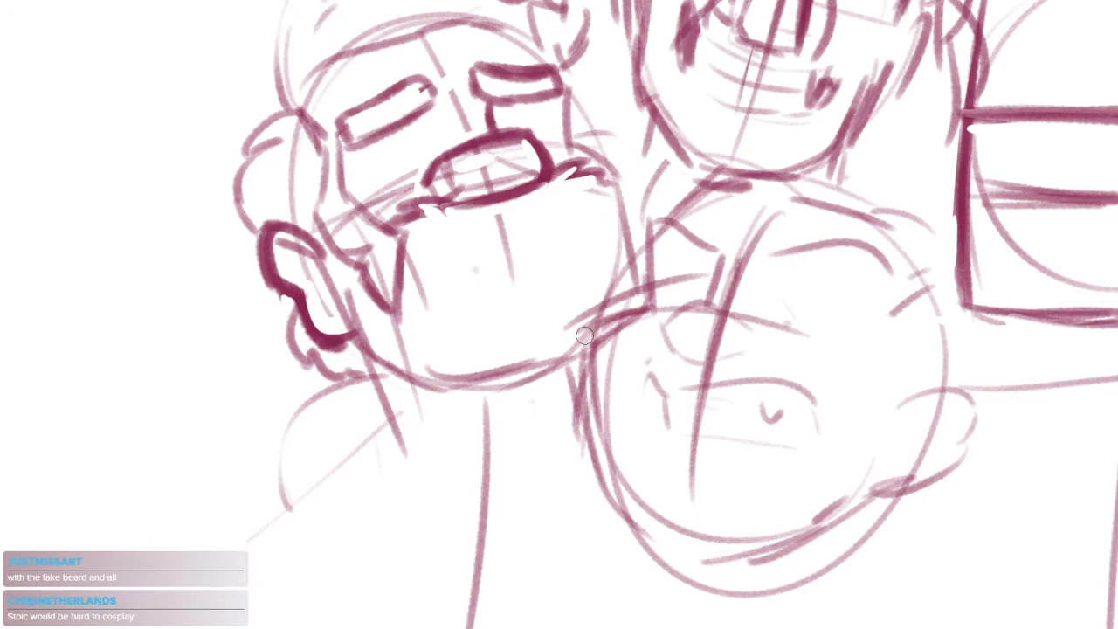
pyautogui.moveTo(611, 179)
pyautogui.mouseDown()
pyautogui.moveTo(620, 209)
pyautogui.moveTo(610, 272)
pyautogui.mouseUp()
pyautogui.moveTo(476, 353); pyautogui.dragTo(536, 332)
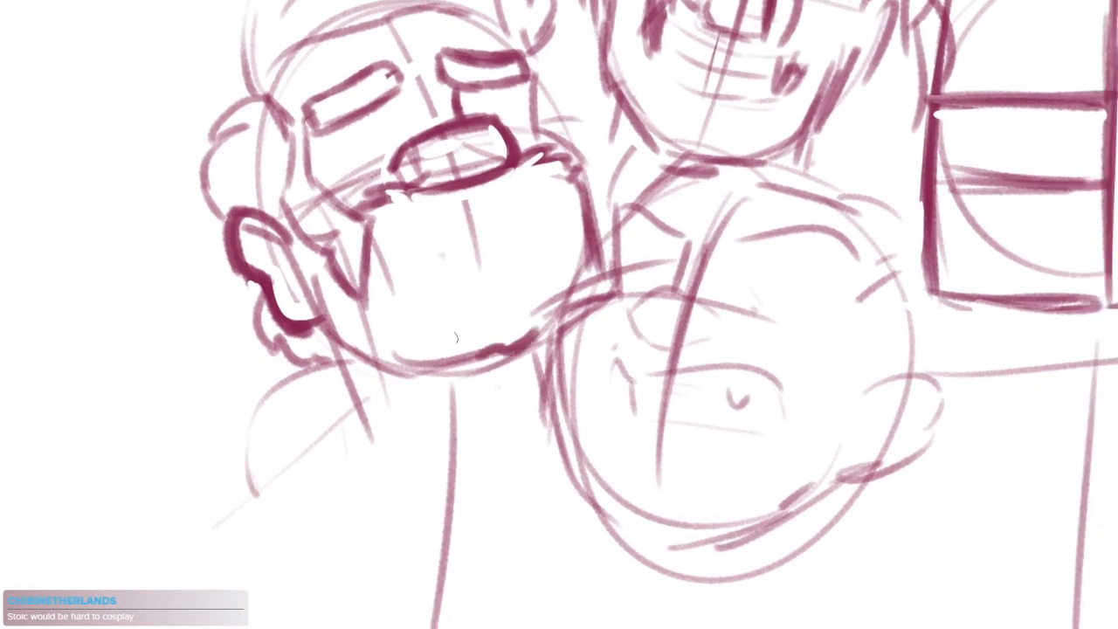
pyautogui.moveTo(373, 359)
pyautogui.mouseDown()
pyautogui.moveTo(475, 355)
pyautogui.moveTo(500, 342)
pyautogui.mouseUp()
# Erase the stray tick at the inner end of the leftmost head's near eyebrow
pyautogui.moveTo(484, 285); pyautogui.dragTo(517, 393)
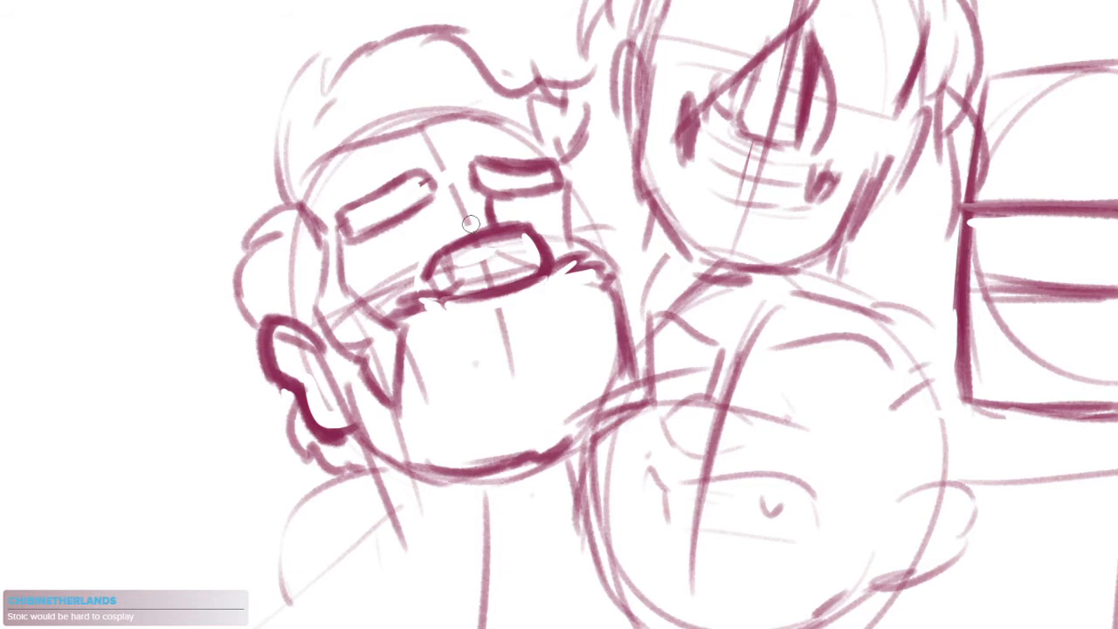
pyautogui.moveTo(420, 183)
pyautogui.mouseDown()
pyautogui.moveTo(425, 225)
pyautogui.moveTo(435, 220)
pyautogui.mouseUp()
pyautogui.scroll(3, 430, 220)
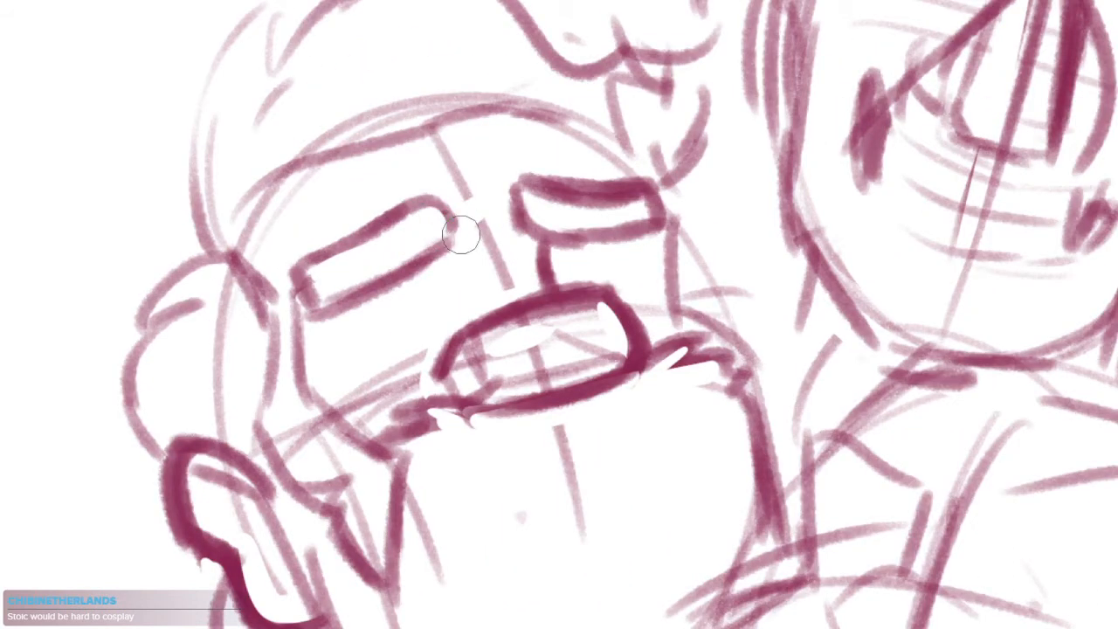
# Clean the insides of the leftmost head's eyebrows, darken the near eyebrow's upper and lower edges, and thicken the nose bridge line
pyautogui.moveTo(551, 211); pyautogui.dragTo(622, 210)
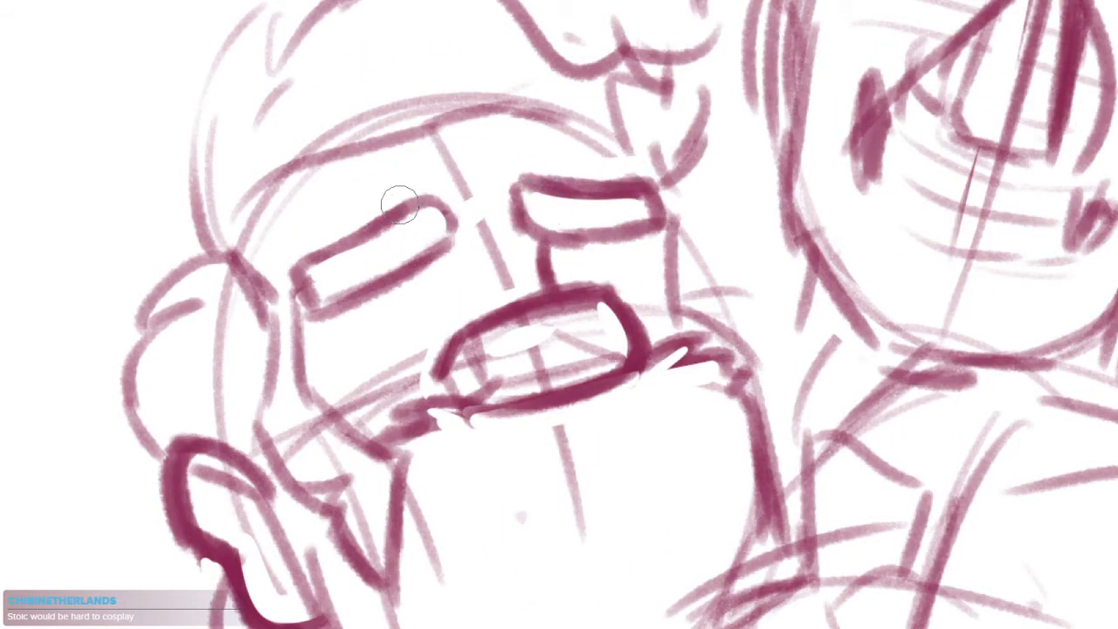
pyautogui.moveTo(435, 251)
pyautogui.mouseDown()
pyautogui.moveTo(336, 301)
pyautogui.moveTo(412, 267)
pyautogui.mouseUp()
pyautogui.press('e')
pyautogui.moveTo(323, 324); pyautogui.dragTo(461, 243)
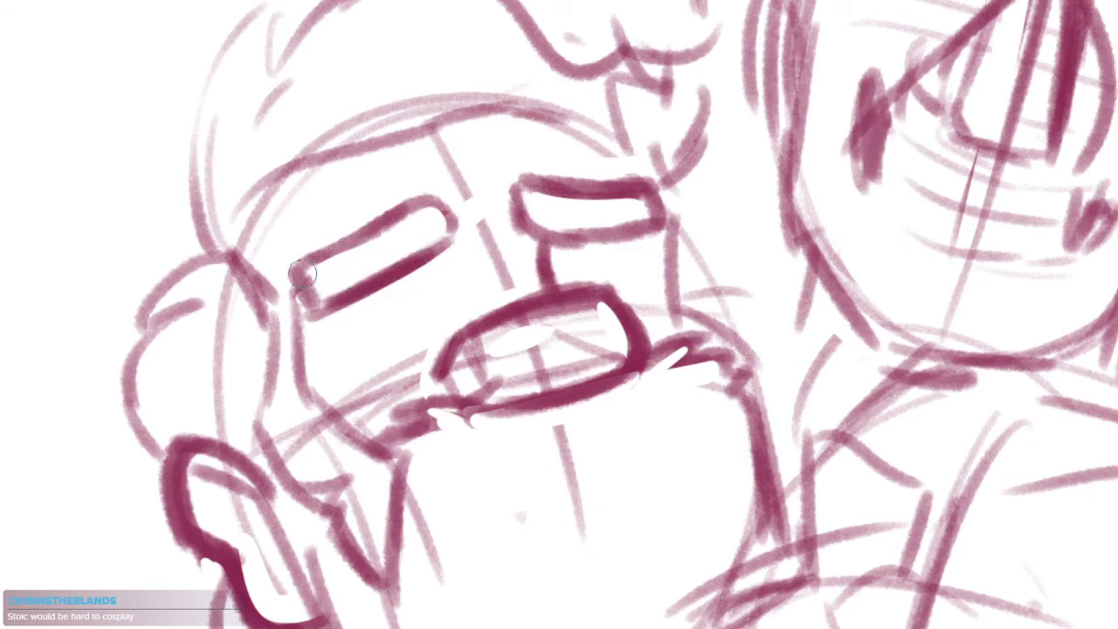
pyautogui.moveTo(302, 274)
pyautogui.mouseDown()
pyautogui.moveTo(427, 192)
pyautogui.moveTo(451, 215)
pyautogui.mouseUp()
pyautogui.moveTo(501, 241)
pyautogui.mouseDown()
pyautogui.moveTo(474, 204)
pyautogui.moveTo(526, 224)
pyautogui.moveTo(524, 248)
pyautogui.mouseUp()
pyautogui.moveTo(506, 293); pyautogui.dragTo(543, 230)
# Add curved strand strokes to the leftmost head's hair tuft above the ear and short strokes to the hair over the forehead
pyautogui.moveTo(286, 228); pyautogui.dragTo(195, 243)
pyautogui.moveTo(265, 251); pyautogui.dragTo(198, 292)
pyautogui.moveTo(339, 241); pyautogui.dragTo(344, 433)
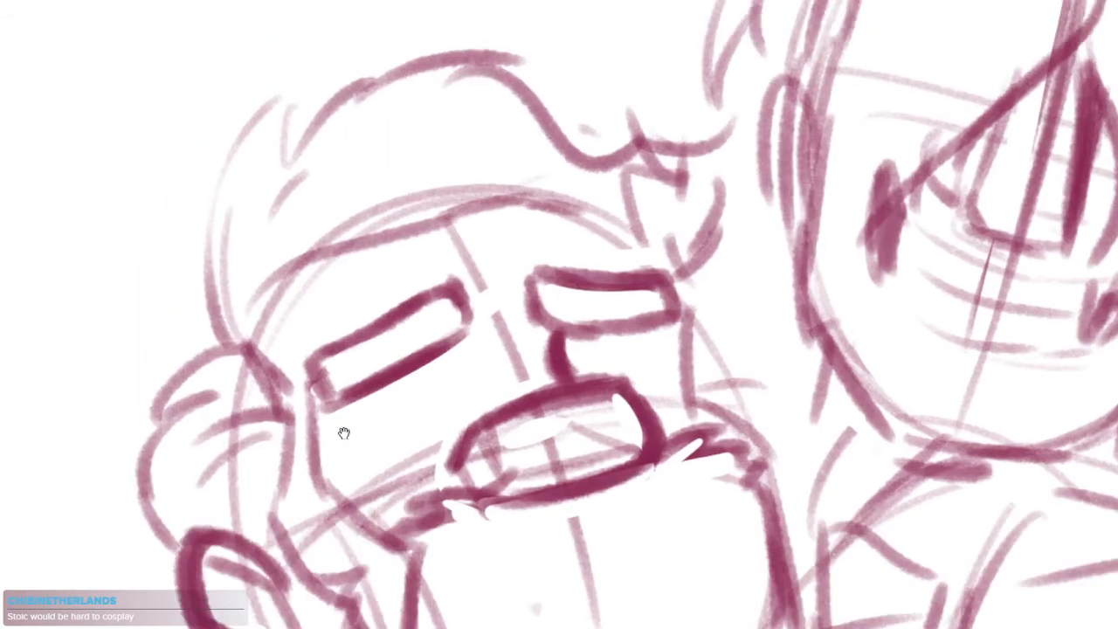
pyautogui.moveTo(263, 309); pyautogui.dragTo(321, 196)
pyautogui.moveTo(279, 257); pyautogui.dragTo(316, 210)
# Sketch the leftmost head's mouth within the beard as a slanted line with a small curve at one end and a dark far corner
pyautogui.moveTo(426, 204)
pyautogui.mouseDown()
pyautogui.moveTo(352, 326)
pyautogui.moveTo(397, 435)
pyautogui.mouseUp()
pyautogui.scroll(3, 448, 390)
pyautogui.moveTo(376, 388); pyautogui.dragTo(327, 438)
pyautogui.moveTo(444, 236); pyautogui.dragTo(435, 301)
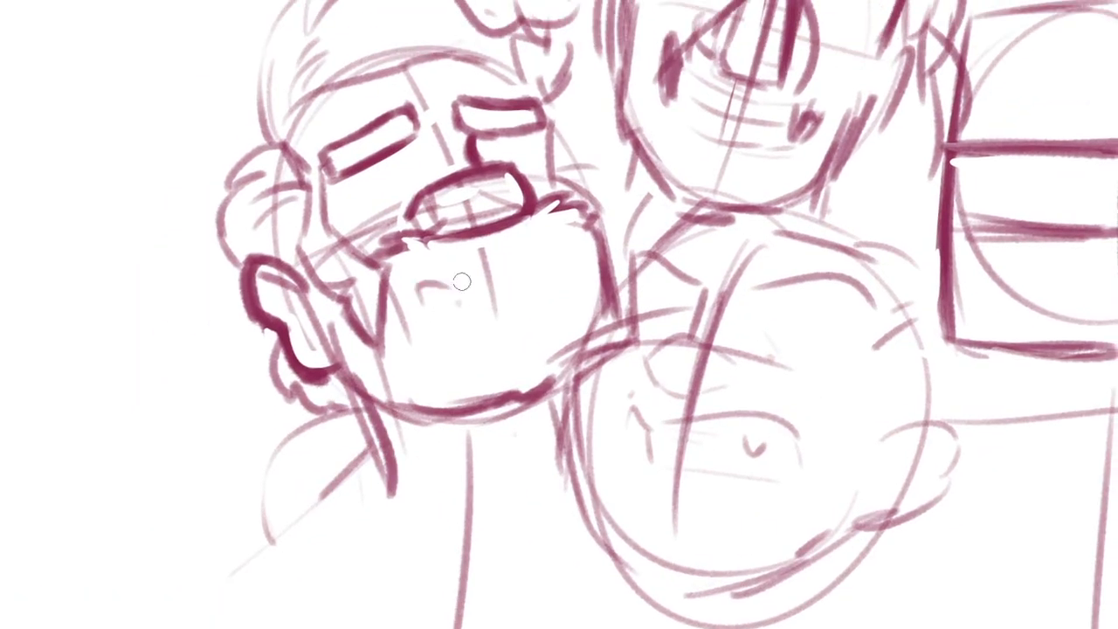
pyautogui.moveTo(514, 277); pyautogui.dragTo(550, 268)
pyautogui.moveTo(430, 311); pyautogui.dragTo(515, 302)
pyautogui.moveTo(534, 266); pyautogui.dragTo(534, 275)
pyautogui.moveTo(561, 283)
pyautogui.mouseDown()
pyautogui.moveTo(519, 317)
pyautogui.moveTo(504, 303)
pyautogui.mouseUp()
pyautogui.moveTo(444, 535); pyautogui.dragTo(414, 501)
pyautogui.moveTo(657, 396); pyautogui.dragTo(589, 390)
pyautogui.click(585, 392)
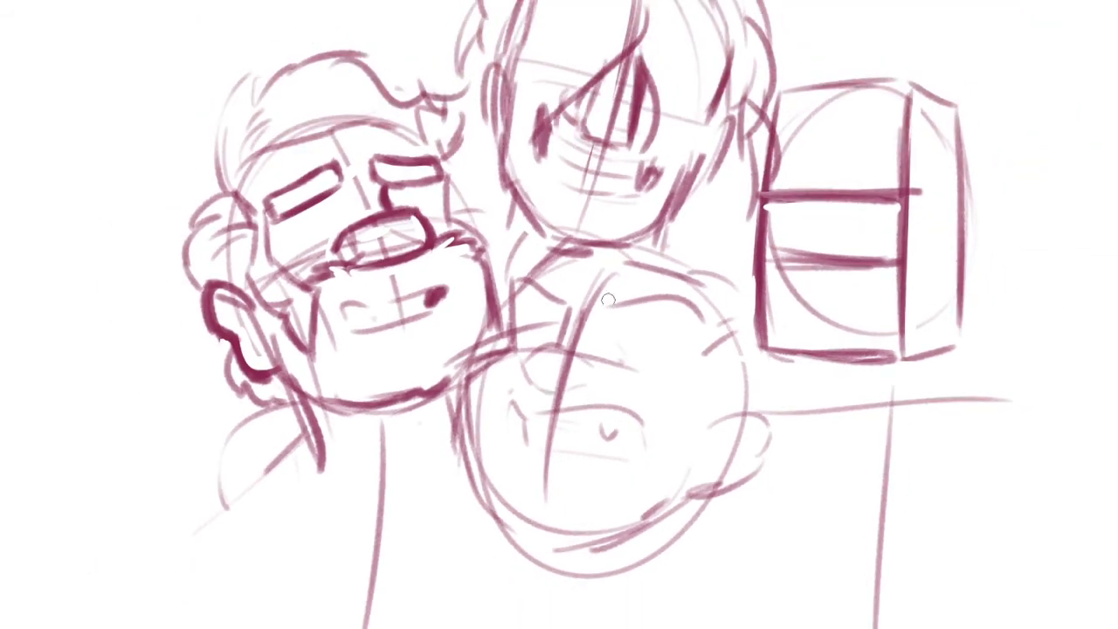
pyautogui.moveTo(655, 311)
pyautogui.mouseDown()
pyautogui.moveTo(623, 372)
pyautogui.moveTo(696, 418)
pyautogui.mouseUp()
pyautogui.moveTo(503, 138); pyautogui.dragTo(461, 218)
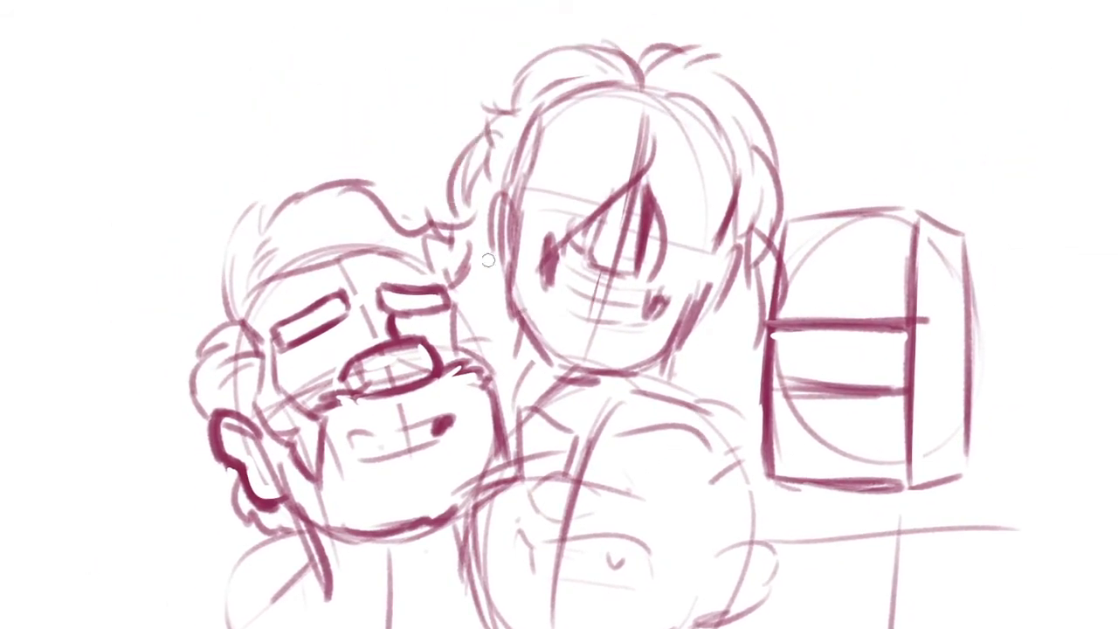
pyautogui.hotkey('ctrl', 'z')
pyautogui.moveTo(758, 169); pyautogui.dragTo(734, 185)
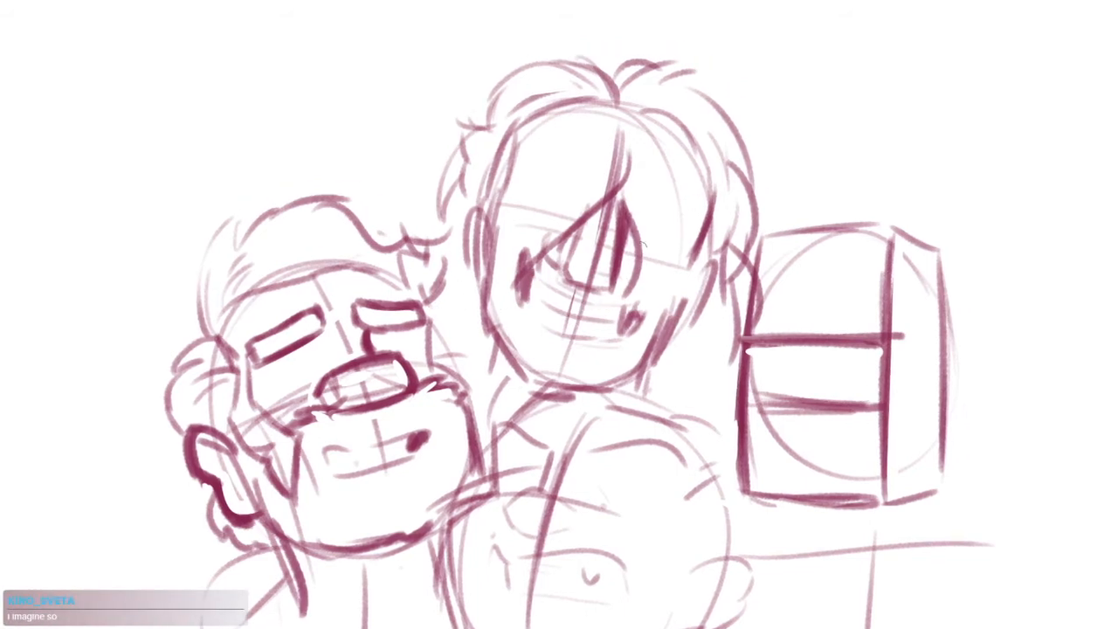
pyautogui.moveTo(577, 221); pyautogui.dragTo(546, 268)
pyautogui.hotkey('ctrl', 'z')
pyautogui.moveTo(603, 200)
pyautogui.mouseDown()
pyautogui.moveTo(568, 237)
pyautogui.moveTo(576, 244)
pyautogui.moveTo(495, 288)
pyautogui.mouseUp()
pyautogui.hotkey('ctrl', 'z')
pyautogui.moveTo(571, 234); pyautogui.dragTo(488, 302)
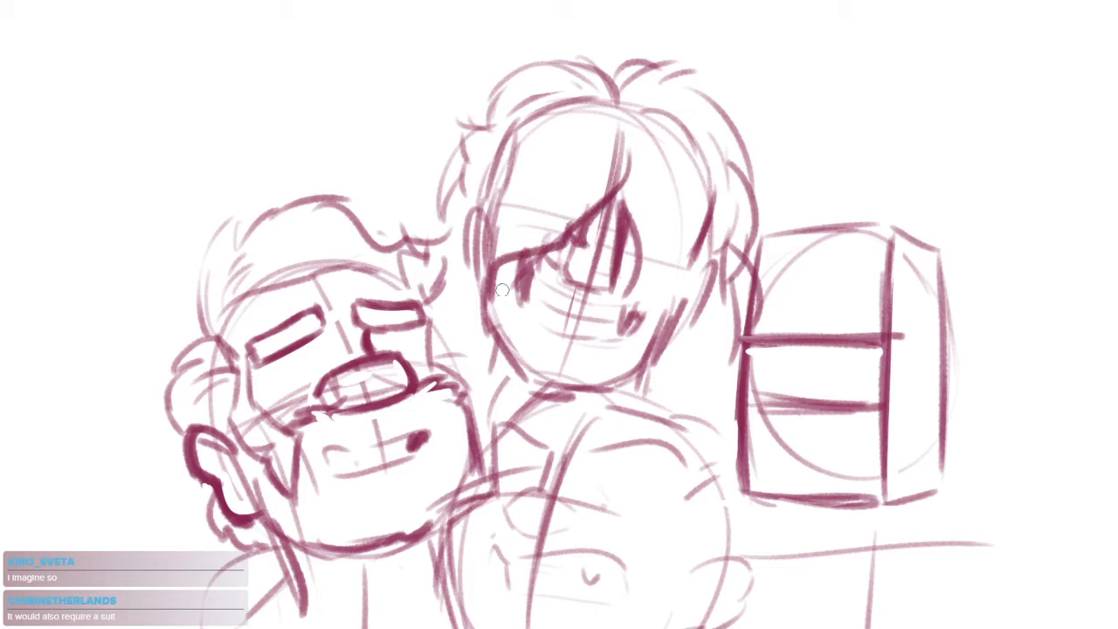
pyautogui.hotkey('ctrl', 'z')
pyautogui.moveTo(571, 239); pyautogui.dragTo(482, 269)
pyautogui.hotkey('ctrl', 'z')
pyautogui.moveTo(631, 238); pyautogui.dragTo(609, 262)
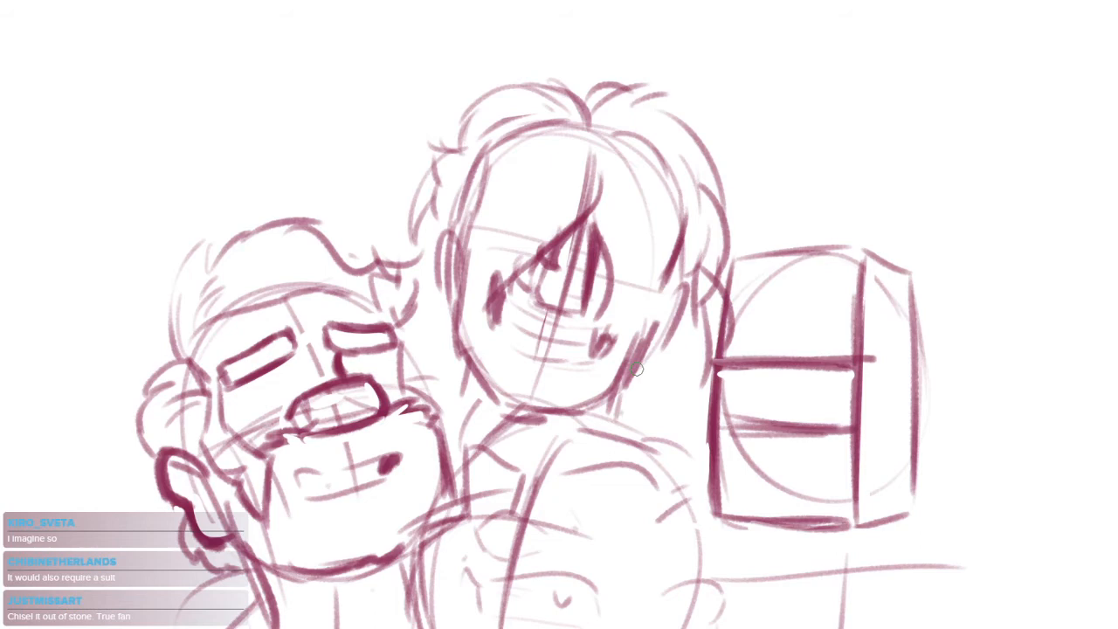
# Erase the lines inside the horizontal band across the box-shaped head, and trim the construction circle near the box's upper corner
pyautogui.moveTo(765, 354); pyautogui.dragTo(667, 279)
pyautogui.scroll(3, 638, 241)
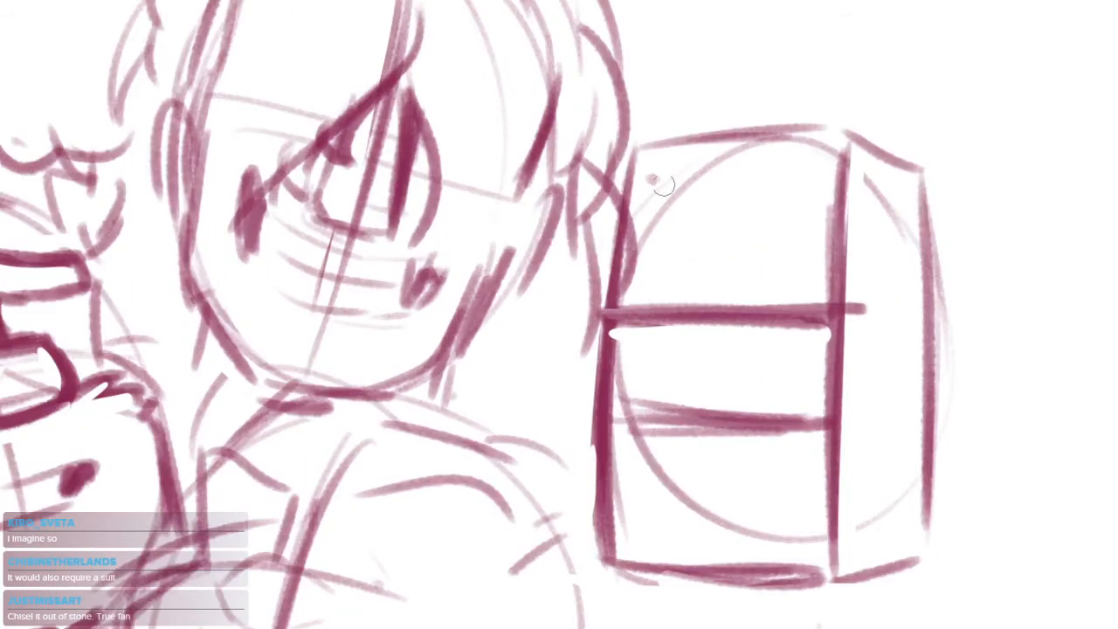
pyautogui.moveTo(655, 168); pyautogui.dragTo(640, 262)
pyautogui.moveTo(609, 339)
pyautogui.mouseDown()
pyautogui.moveTo(621, 327)
pyautogui.moveTo(777, 341)
pyautogui.moveTo(599, 379)
pyautogui.moveTo(653, 389)
pyautogui.mouseUp()
pyautogui.moveTo(606, 313)
pyautogui.mouseDown()
pyautogui.moveTo(842, 306)
pyautogui.moveTo(819, 373)
pyautogui.moveTo(833, 393)
pyautogui.mouseUp()
pyautogui.moveTo(832, 328)
pyautogui.mouseDown()
pyautogui.moveTo(841, 327)
pyautogui.moveTo(824, 399)
pyautogui.moveTo(853, 424)
pyautogui.moveTo(812, 397)
pyautogui.mouseUp()
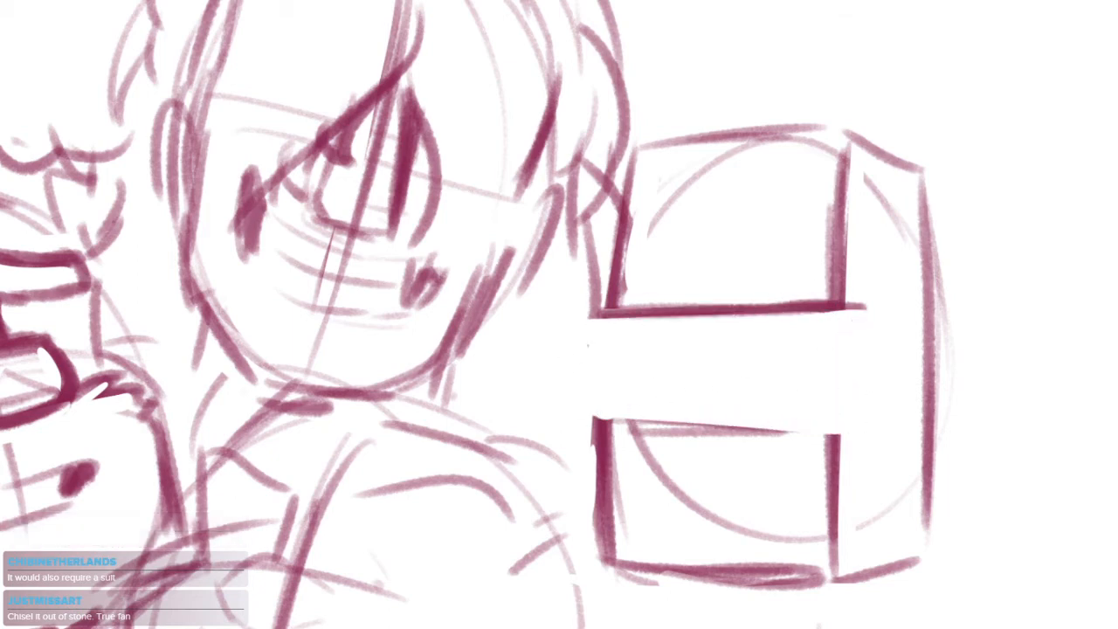
# Rework the lower edge of the cleared band across the box-shaped head into a cleaner, straighter line
pyautogui.moveTo(604, 435)
pyautogui.mouseDown()
pyautogui.moveTo(848, 425)
pyautogui.moveTo(572, 438)
pyautogui.mouseUp()
pyautogui.moveTo(757, 427); pyautogui.dragTo(826, 426)
pyautogui.hotkey('ctrl', 'z')
pyautogui.hotkey('ctrl', 'z')
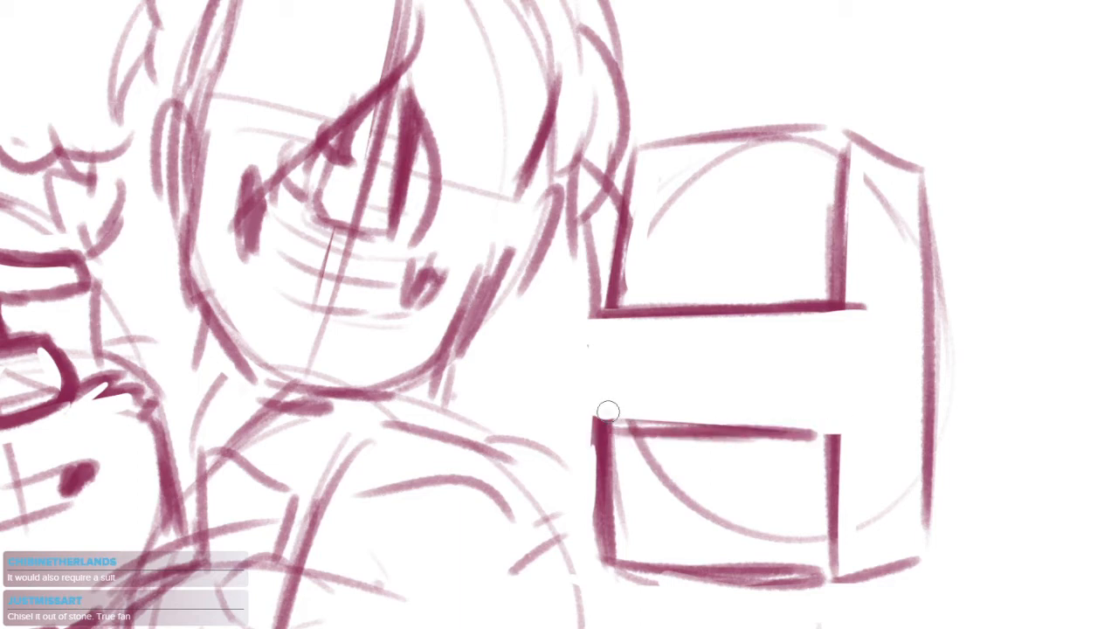
pyautogui.moveTo(601, 421); pyautogui.dragTo(809, 421)
pyautogui.moveTo(603, 421)
pyautogui.mouseDown()
pyautogui.moveTo(832, 421)
pyautogui.moveTo(769, 439)
pyautogui.moveTo(772, 454)
pyautogui.mouseUp()
pyautogui.hotkey('ctrl', 'z')
pyautogui.hotkey('ctrl', 'z')
# Darken the cleared band's upper edge on the box-shaped head and add a short angled stroke at its far end
pyautogui.moveTo(817, 286); pyautogui.dragTo(847, 301)
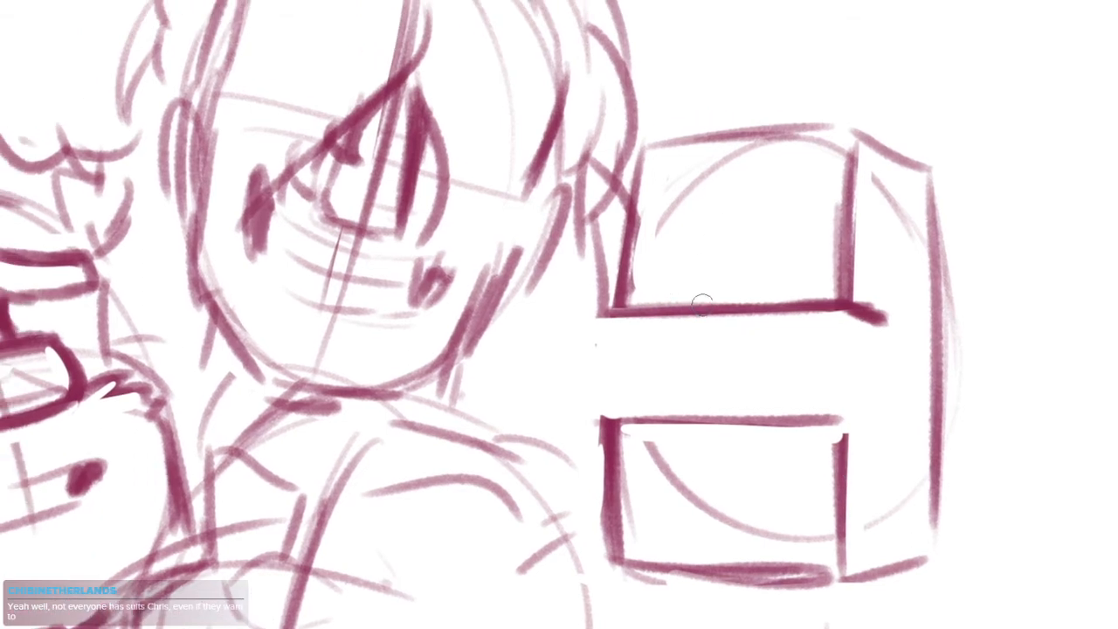
pyautogui.moveTo(752, 335); pyautogui.dragTo(676, 313)
pyautogui.moveTo(540, 289)
pyautogui.mouseDown()
pyautogui.moveTo(690, 286)
pyautogui.moveTo(753, 286)
pyautogui.mouseUp()
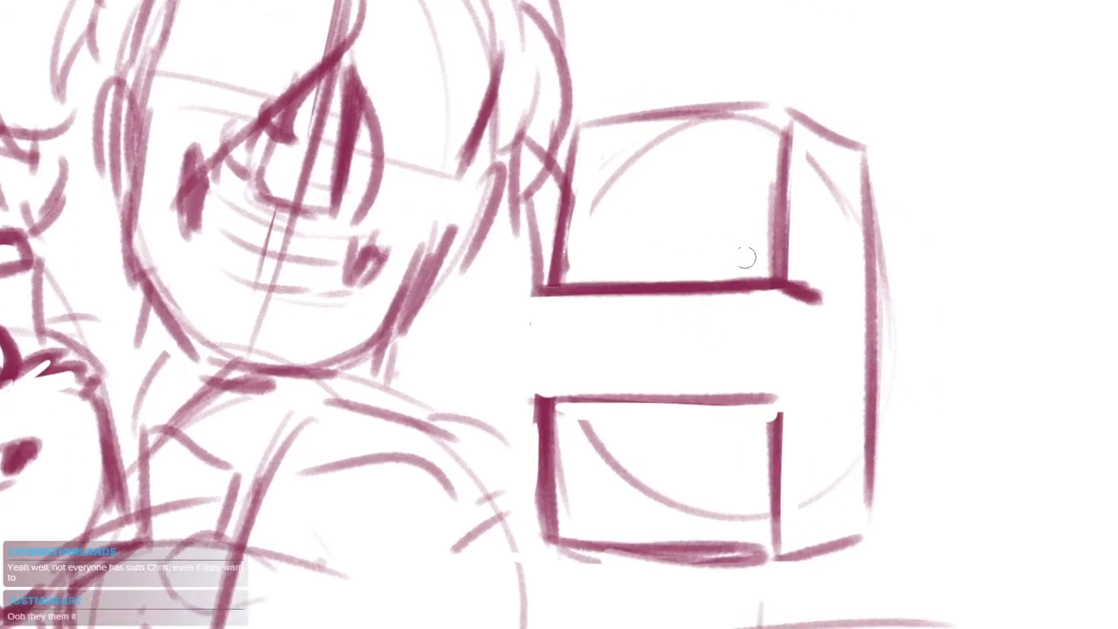
pyautogui.moveTo(569, 129); pyautogui.dragTo(557, 281)
pyautogui.moveTo(566, 139); pyautogui.dragTo(559, 272)
pyautogui.hotkey('ctrl', 'z')
pyautogui.hotkey('ctrl', 'z')
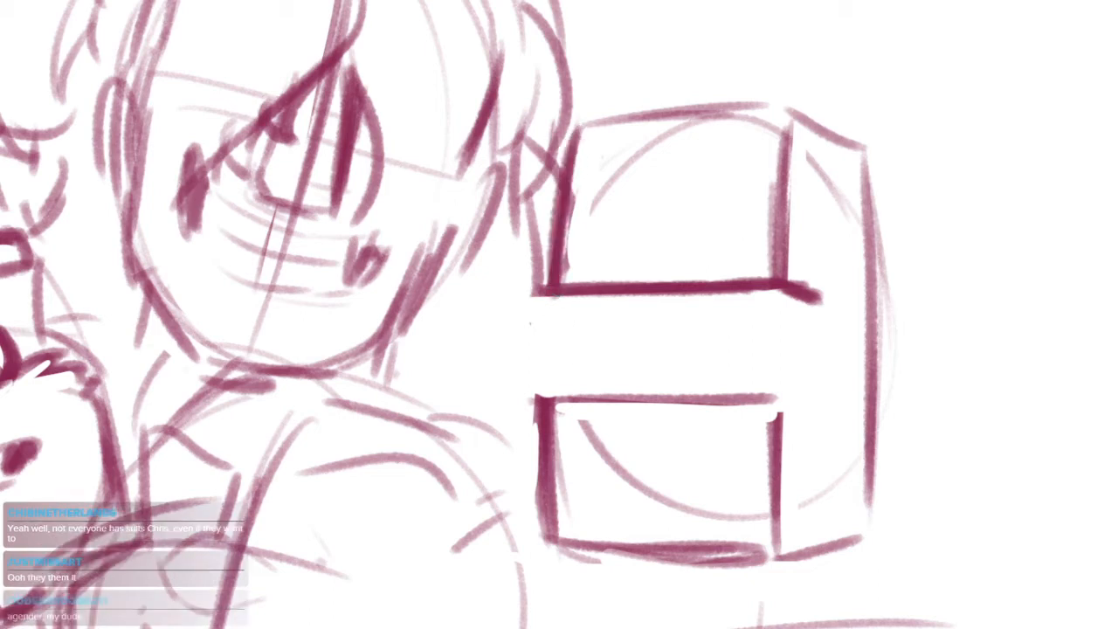
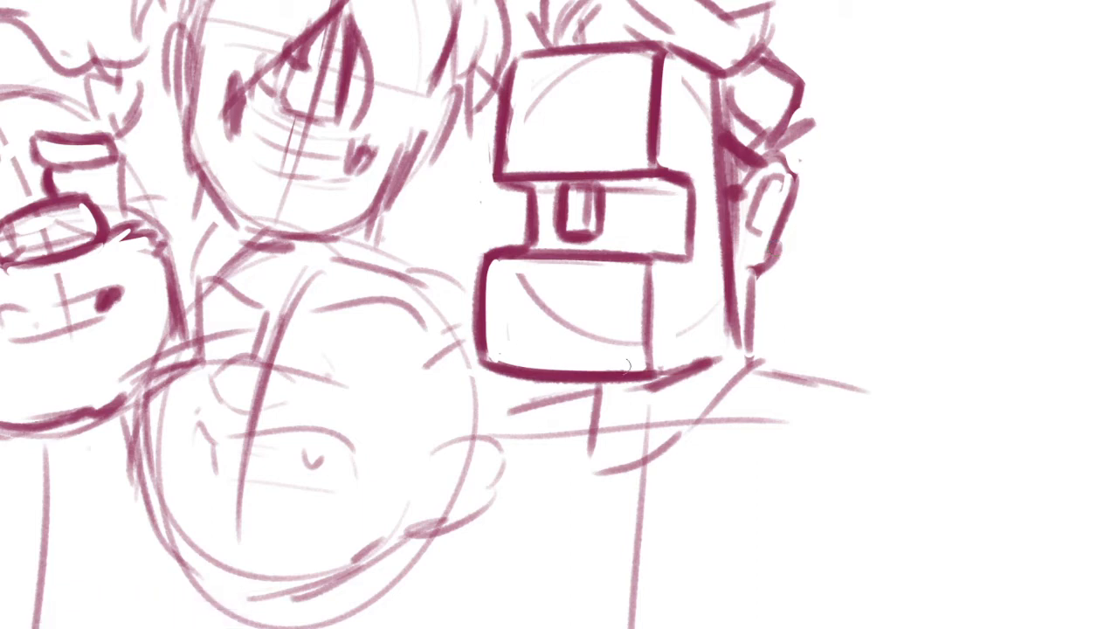
# Clean up the bottom edge of the box-shaped head into a smoother, heavier line
pyautogui.moveTo(485, 374); pyautogui.dragTo(645, 375)
pyautogui.moveTo(543, 380); pyautogui.dragTo(630, 381)
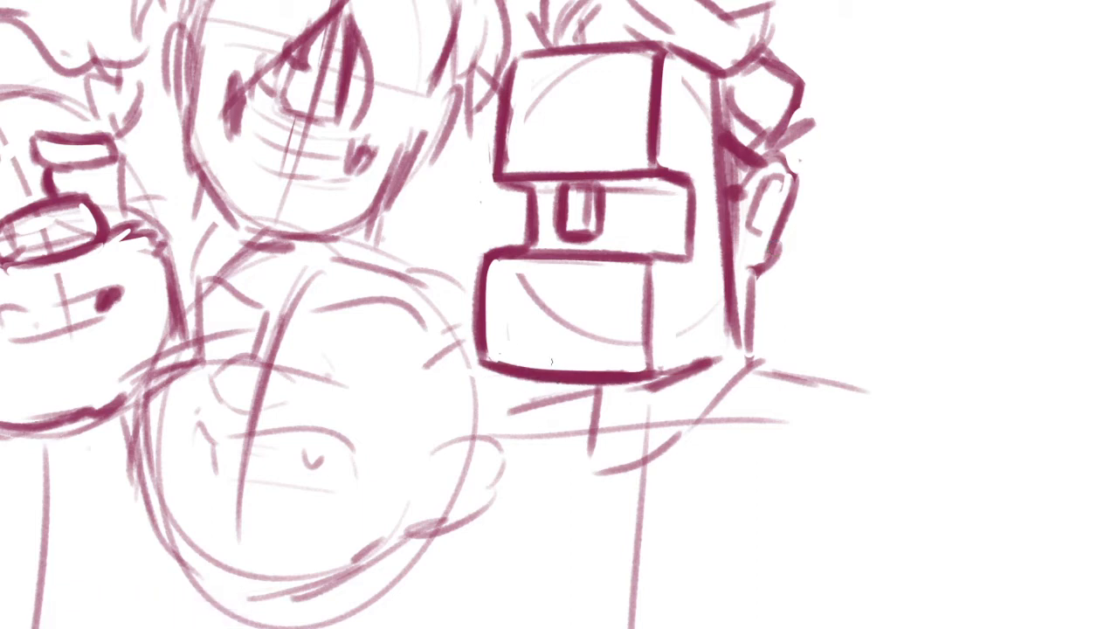
pyautogui.moveTo(676, 343); pyautogui.dragTo(659, 269)
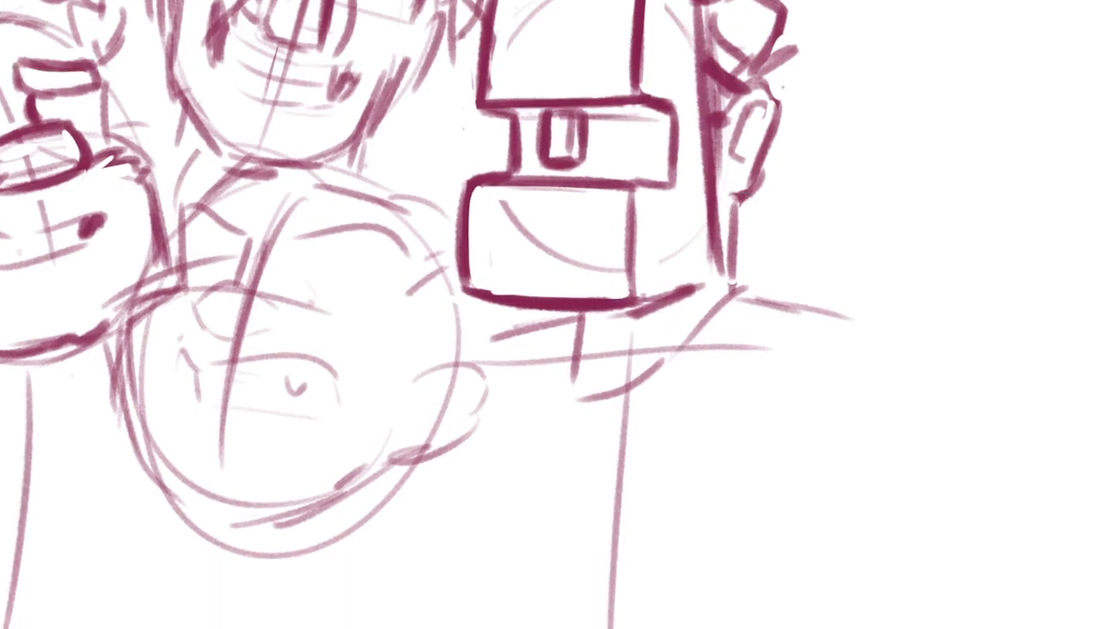
# Darken the nape line below the box-shaped head's ear, add a small collar hook behind it, and strengthen the rear jaw edge
pyautogui.moveTo(738, 194); pyautogui.dragTo(731, 283)
pyautogui.moveTo(766, 179)
pyautogui.mouseDown()
pyautogui.moveTo(749, 215)
pyautogui.moveTo(746, 262)
pyautogui.mouseUp()
pyautogui.moveTo(738, 197)
pyautogui.mouseDown()
pyautogui.moveTo(732, 284)
pyautogui.moveTo(765, 236)
pyautogui.moveTo(785, 272)
pyautogui.mouseUp()
pyautogui.moveTo(760, 226); pyautogui.dragTo(726, 265)
pyautogui.moveTo(732, 264); pyautogui.dragTo(771, 321)
pyautogui.moveTo(706, 348); pyautogui.dragTo(770, 331)
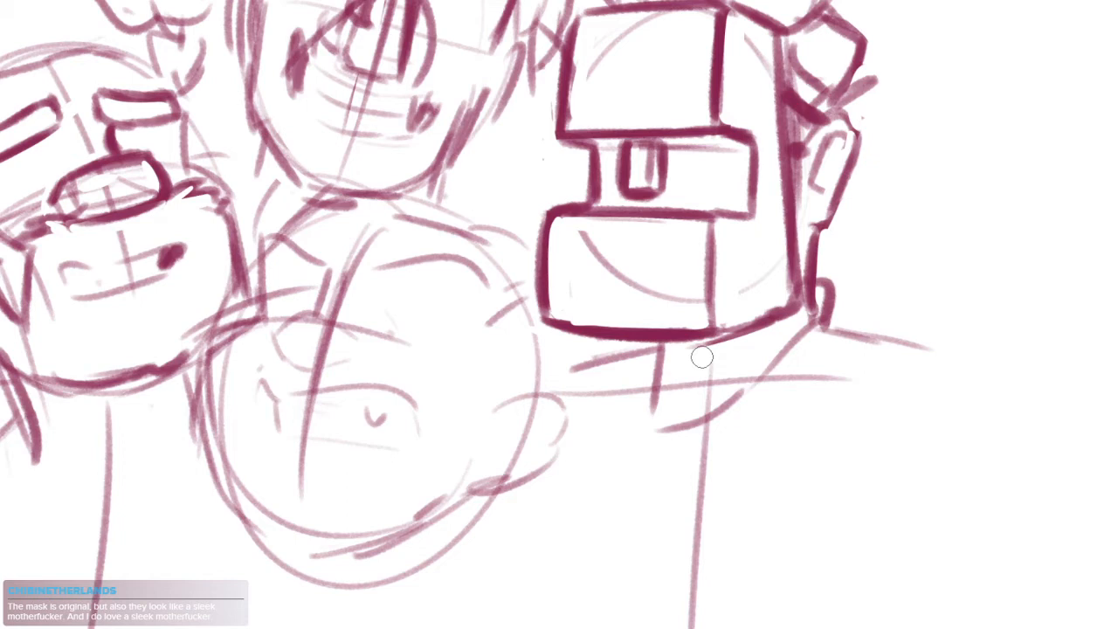
# Rework the collar behind the box-shaped head's nape into a thicker short curve with a clean gap beside the neck
pyautogui.hotkey('ctrl', 'z')
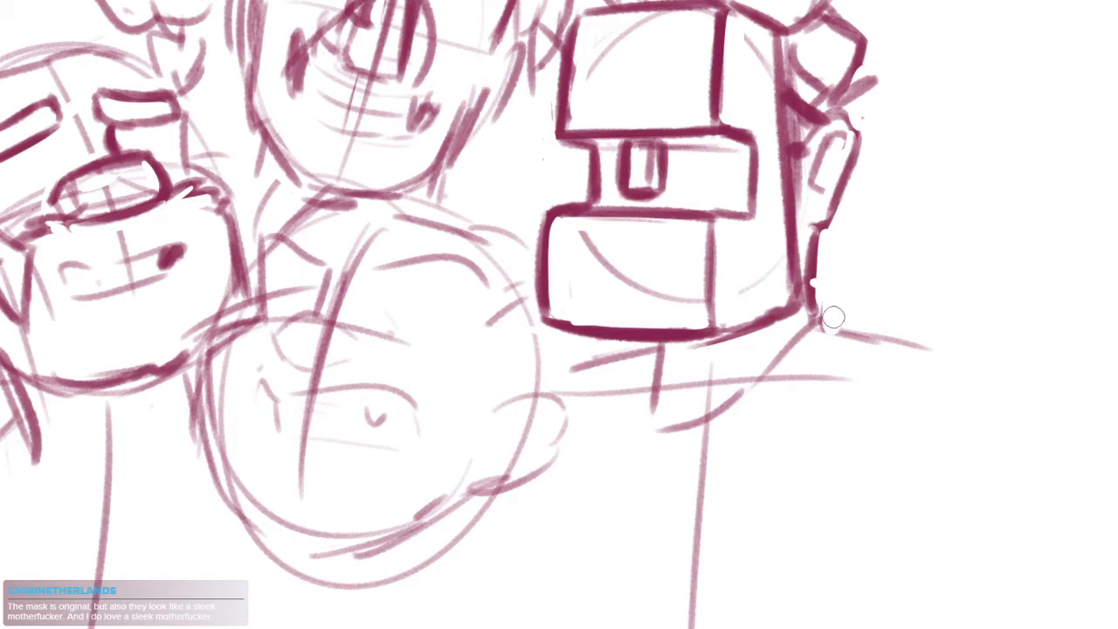
pyautogui.moveTo(831, 320)
pyautogui.mouseDown()
pyautogui.moveTo(789, 312)
pyautogui.moveTo(783, 262)
pyautogui.moveTo(784, 307)
pyautogui.mouseUp()
pyautogui.moveTo(780, 277)
pyautogui.mouseDown()
pyautogui.moveTo(723, 332)
pyautogui.moveTo(685, 344)
pyautogui.moveTo(762, 290)
pyautogui.mouseUp()
pyautogui.hotkey('ctrl', 'z')
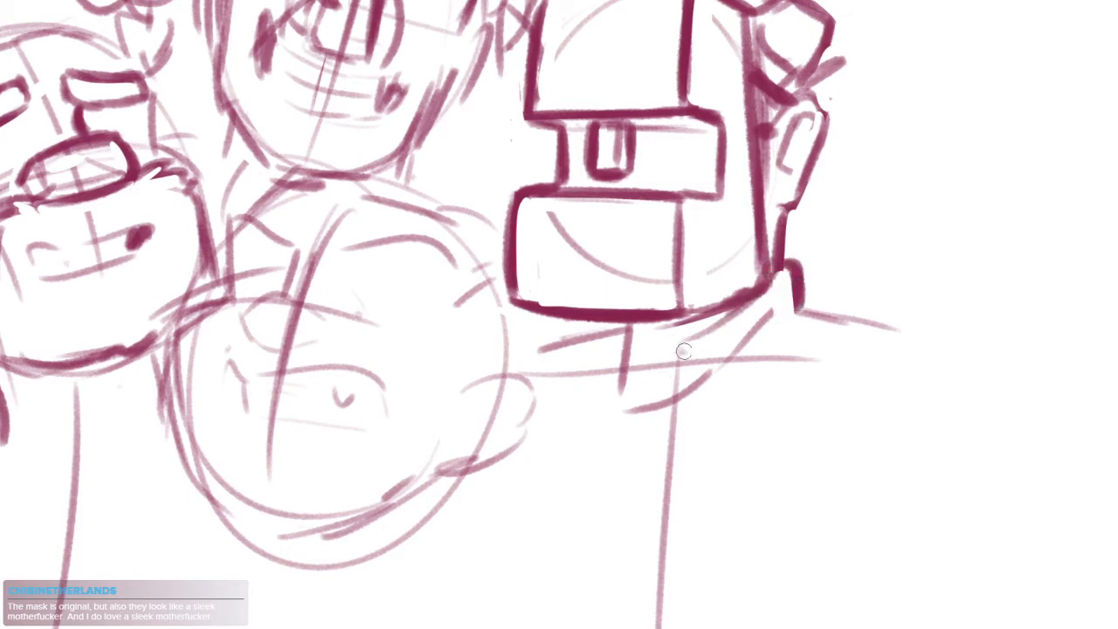
# Sketch a narrow tie and an angled collar flap beneath the box-shaped head, darkening the underside of its jaw
pyautogui.moveTo(683, 348); pyautogui.dragTo(697, 384)
pyautogui.moveTo(625, 342); pyautogui.dragTo(619, 389)
pyautogui.moveTo(668, 350)
pyautogui.mouseDown()
pyautogui.moveTo(702, 389)
pyautogui.moveTo(774, 279)
pyautogui.mouseUp()
pyautogui.moveTo(730, 312); pyautogui.dragTo(695, 333)
pyautogui.moveTo(614, 324); pyautogui.dragTo(607, 386)
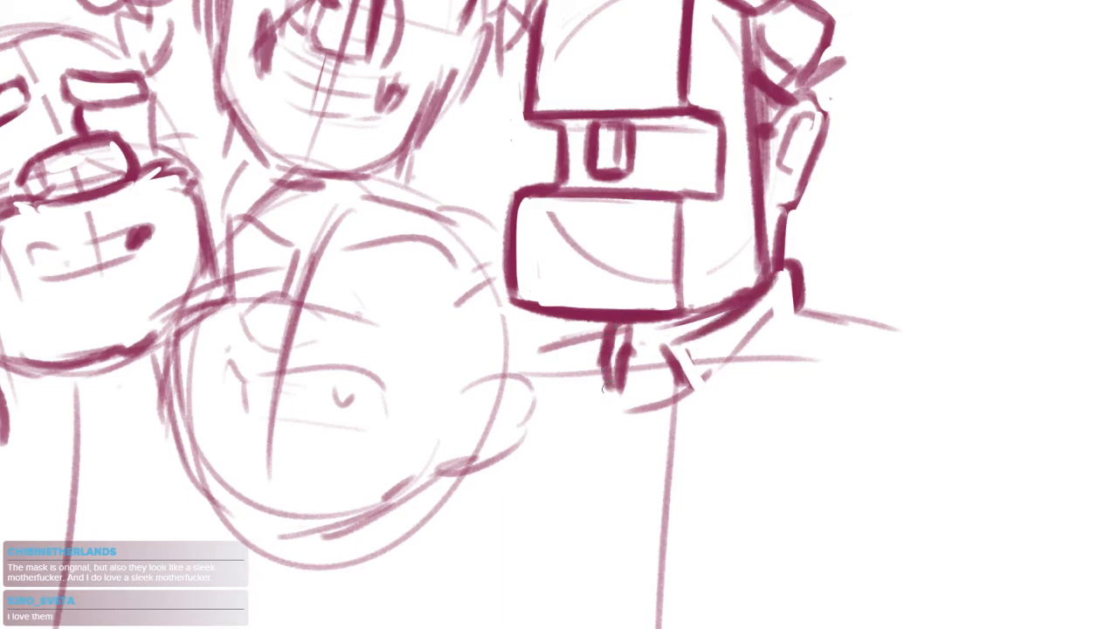
pyautogui.moveTo(673, 366)
pyautogui.mouseDown()
pyautogui.moveTo(679, 299)
pyautogui.moveTo(713, 339)
pyautogui.moveTo(706, 356)
pyautogui.mouseUp()
# Lasso the lower middle head with its ear, scale it down slightly, reposition it between its neighbours, and deselect
pyautogui.scroll(-3, 687, 294)
pyautogui.scroll(3, 706, 310)
pyautogui.scroll(-3, 628, 417)
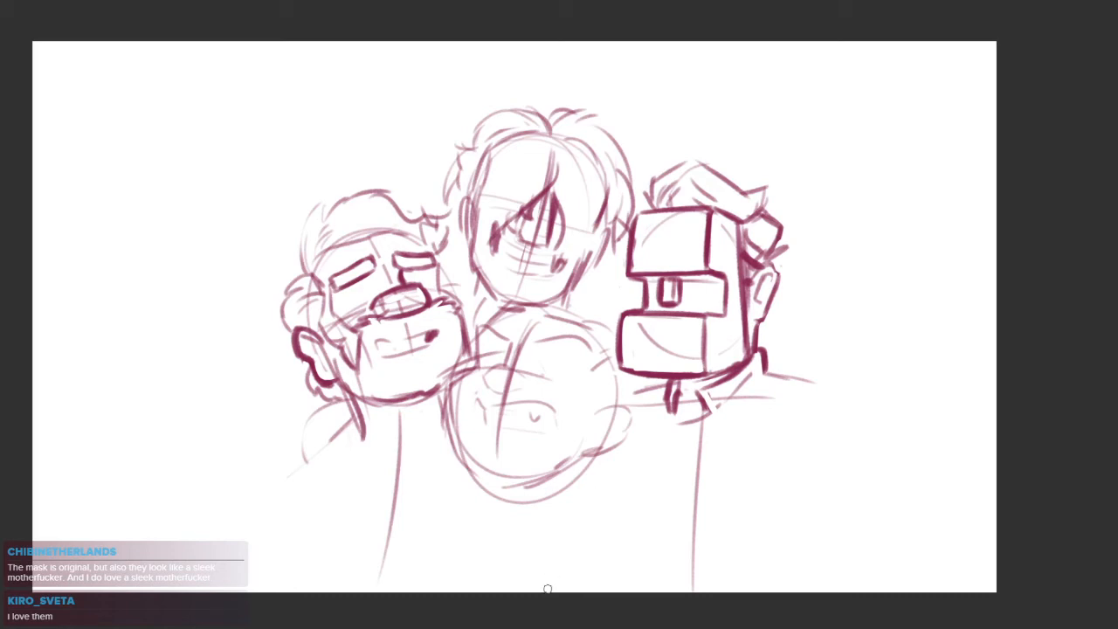
pyautogui.moveTo(393, 391); pyautogui.dragTo(437, 403)
pyautogui.scroll(3, 441, 402)
pyautogui.moveTo(638, 393); pyautogui.dragTo(594, 390)
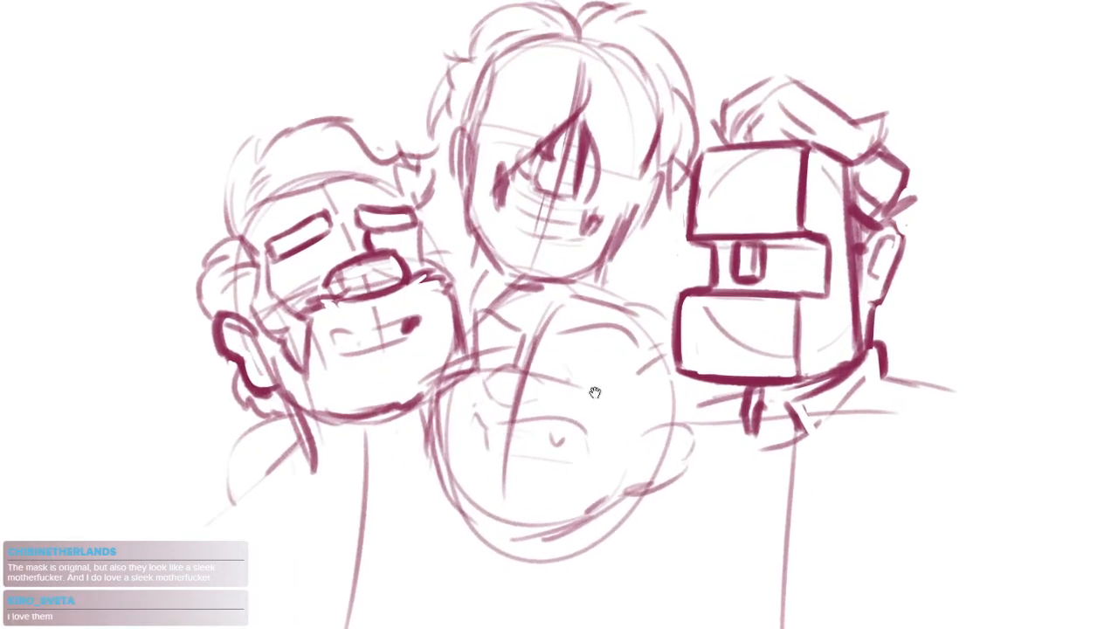
pyautogui.scroll(3, 595, 395)
pyautogui.scroll(-3, 624, 443)
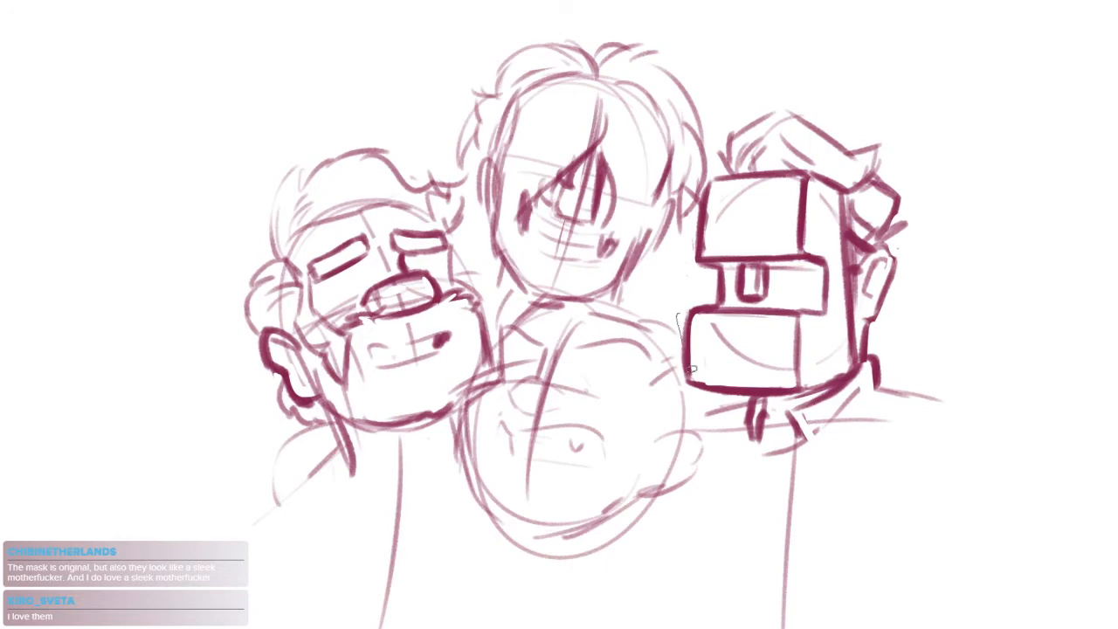
pyautogui.moveTo(690, 369)
pyautogui.mouseDown()
pyautogui.moveTo(614, 562)
pyautogui.moveTo(453, 448)
pyautogui.mouseUp()
pyautogui.moveTo(584, 286); pyautogui.dragTo(714, 449)
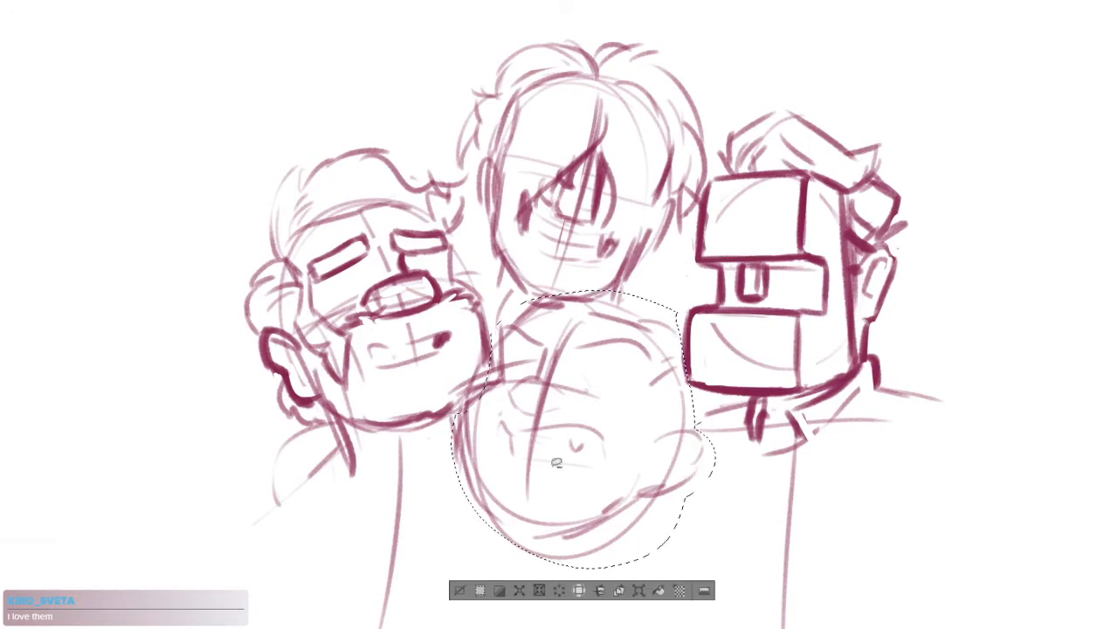
pyautogui.moveTo(588, 478); pyautogui.dragTo(573, 470)
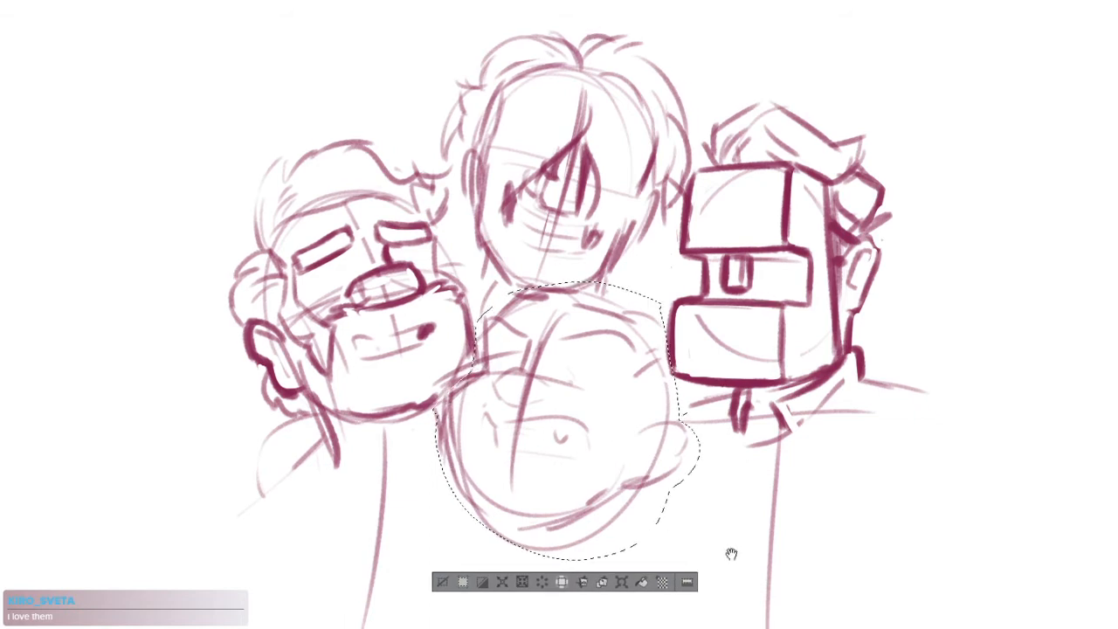
pyautogui.click(621, 582)
pyautogui.moveTo(684, 299)
pyautogui.mouseDown()
pyautogui.moveTo(677, 322)
pyautogui.moveTo(686, 300)
pyautogui.mouseUp()
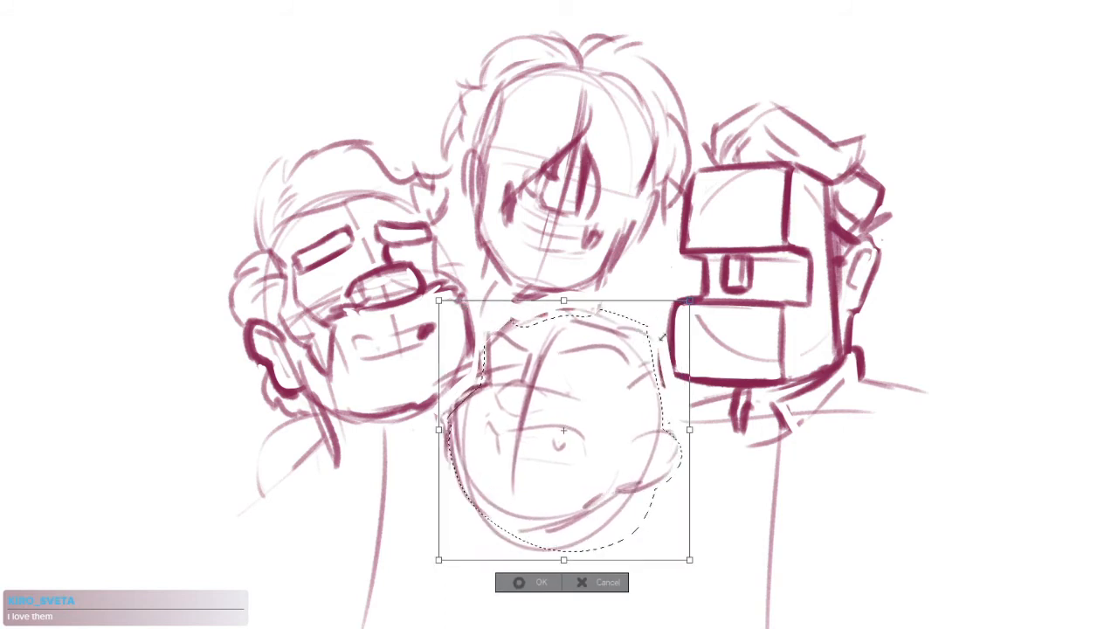
pyautogui.moveTo(651, 362); pyautogui.dragTo(647, 364)
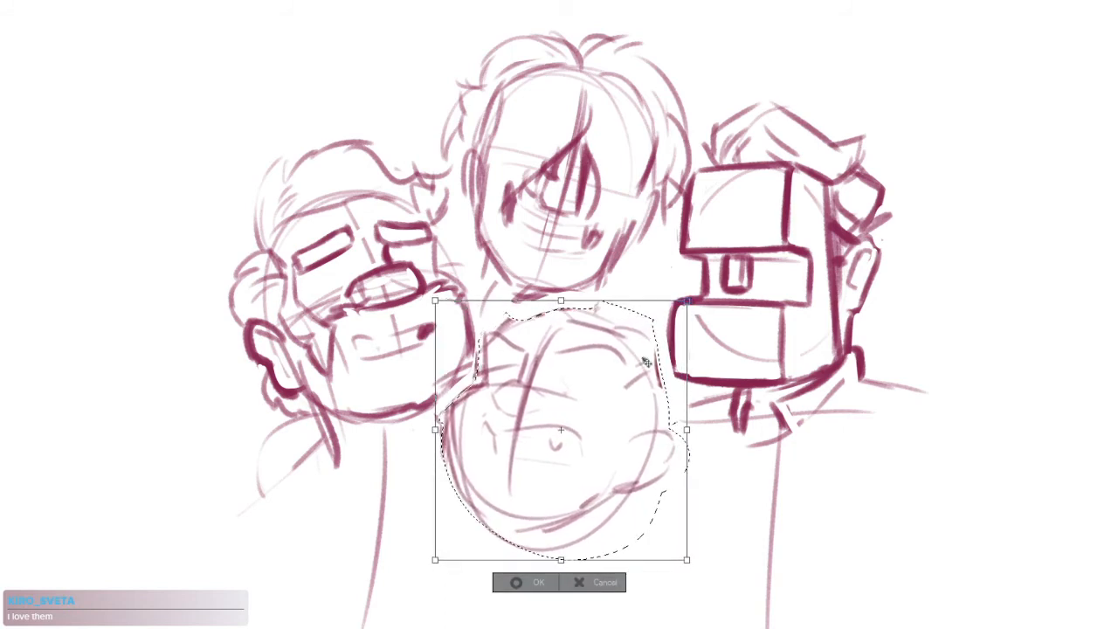
pyautogui.press('Return')
pyautogui.hotkey('ctrl', 'd')
# Darken the lower middle head's upper curves and short side strokes, and build a thick outline down one side of its face
pyautogui.scroll(4, 510, 365)
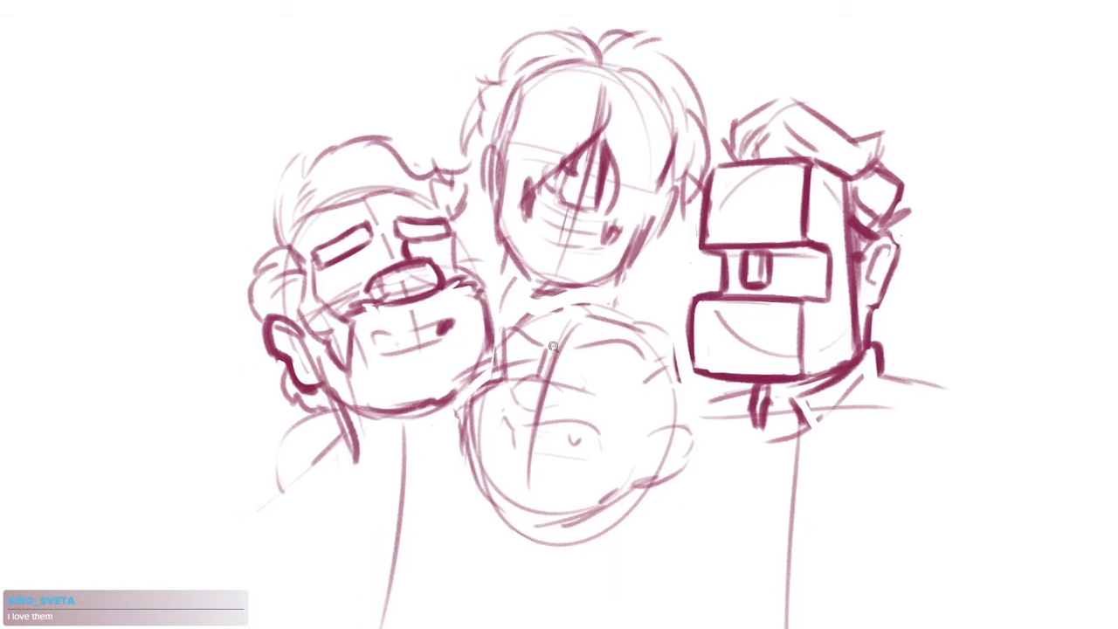
pyautogui.moveTo(609, 379); pyautogui.dragTo(668, 321)
pyautogui.moveTo(529, 250)
pyautogui.mouseDown()
pyautogui.moveTo(593, 277)
pyautogui.moveTo(809, 295)
pyautogui.mouseUp()
pyautogui.hotkey('ctrl', 'z')
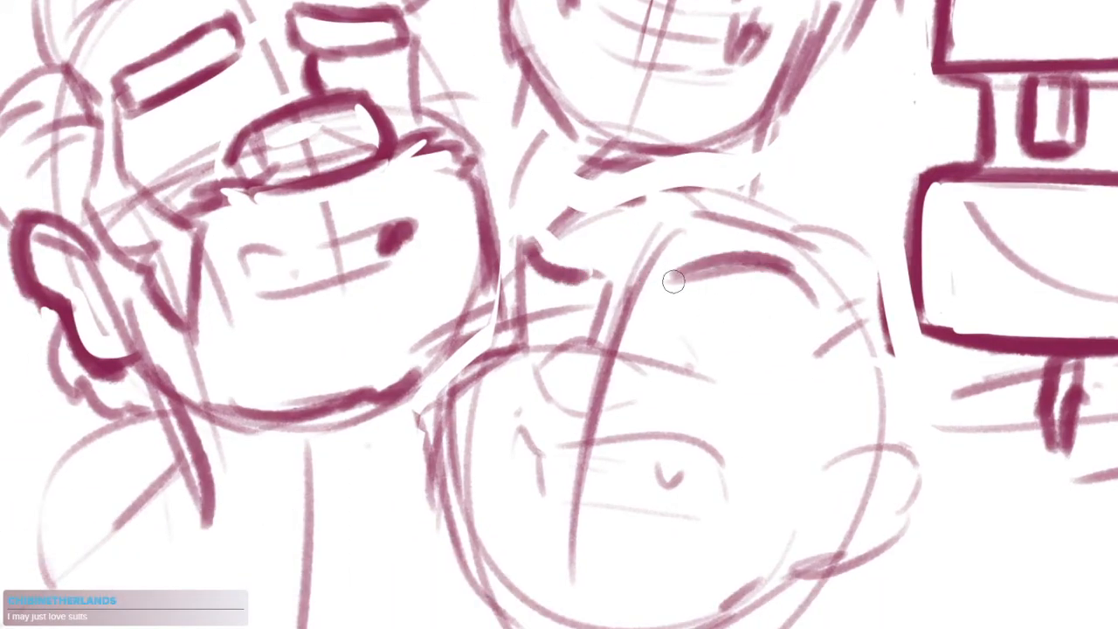
pyautogui.moveTo(647, 342); pyautogui.dragTo(652, 282)
pyautogui.moveTo(601, 229); pyautogui.dragTo(592, 288)
pyautogui.moveTo(527, 217)
pyautogui.mouseDown()
pyautogui.moveTo(500, 308)
pyautogui.moveTo(480, 307)
pyautogui.moveTo(459, 363)
pyautogui.moveTo(515, 549)
pyautogui.mouseUp()
pyautogui.moveTo(468, 472); pyautogui.dragTo(526, 540)
pyautogui.moveTo(452, 379); pyautogui.dragTo(511, 521)
# Draw a slanted shoulder line for the topmost figure from under the chin to the box-shaped head
pyautogui.scroll(-3, 600, 417)
pyautogui.moveTo(661, 437); pyautogui.dragTo(631, 431)
pyautogui.moveTo(678, 252); pyautogui.dragTo(643, 345)
pyautogui.moveTo(645, 301); pyautogui.dragTo(749, 337)
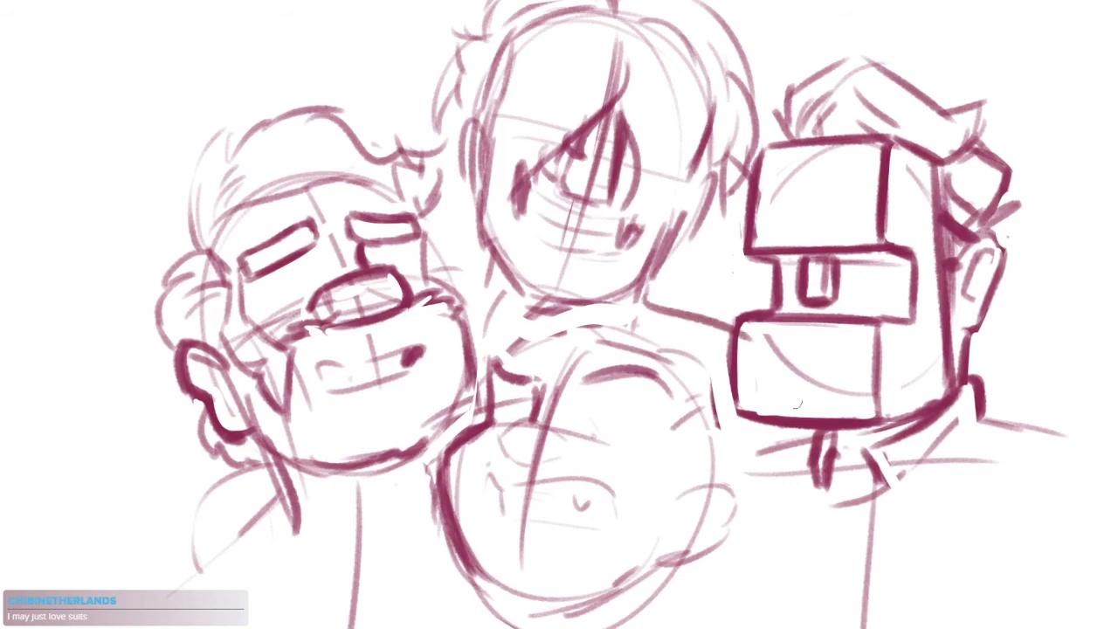
# Sketch the curved outline of a hand resting on the leftmost figure's outer shoulder
pyautogui.moveTo(444, 291)
pyautogui.mouseDown()
pyautogui.moveTo(473, 297)
pyautogui.moveTo(542, 265)
pyautogui.mouseUp()
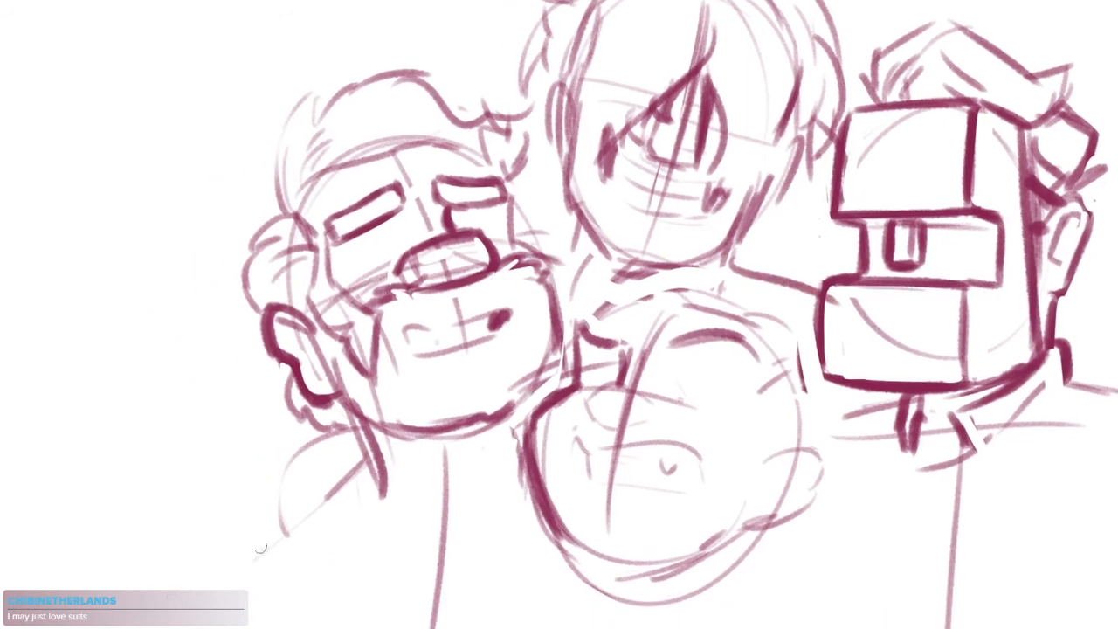
pyautogui.moveTo(353, 450); pyautogui.dragTo(260, 524)
pyautogui.moveTo(330, 480); pyautogui.dragTo(365, 447)
pyautogui.moveTo(258, 515); pyautogui.dragTo(297, 576)
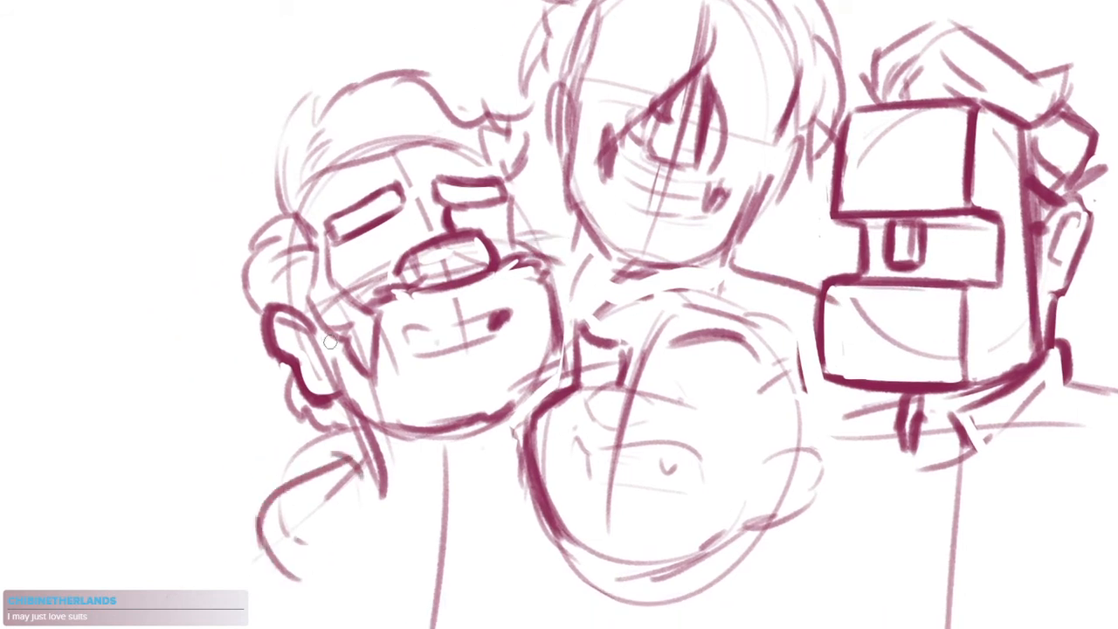
# Redraw the topmost figure's shoulder as a rounder arc reaching the box-shaped head
pyautogui.moveTo(667, 362); pyautogui.dragTo(578, 344)
pyautogui.moveTo(642, 248); pyautogui.dragTo(732, 256)
pyautogui.hotkey('ctrl', 'z')
pyautogui.moveTo(641, 248); pyautogui.dragTo(743, 266)
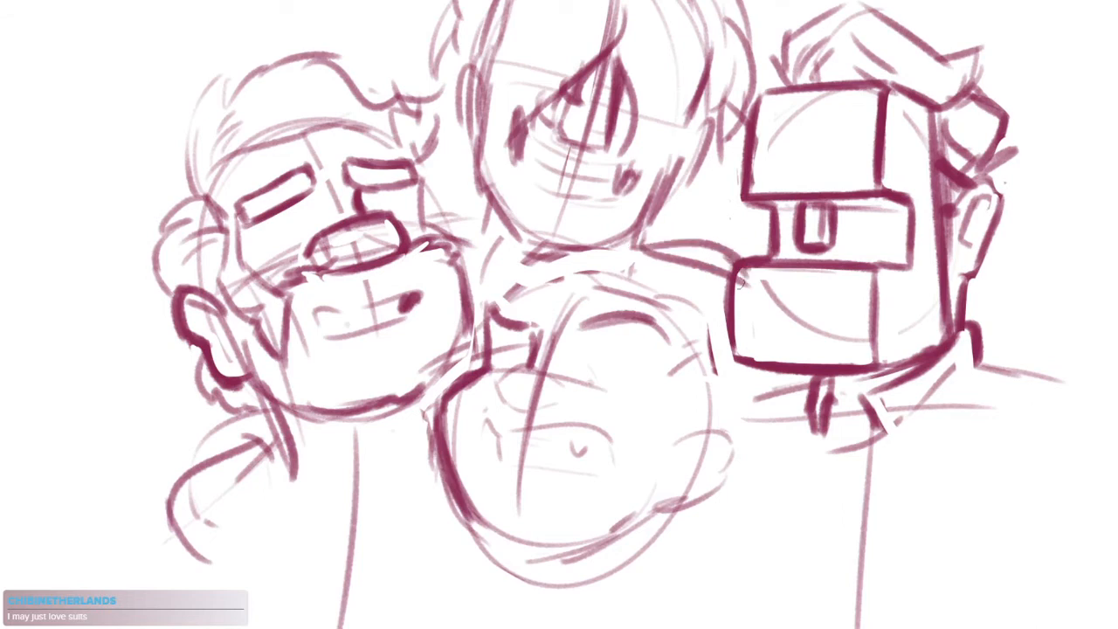
# Draw a rounded hand on the box-shaped figure's outer shoulder, split into fingers with near-vertical lines and closed along its lower edge
pyautogui.moveTo(708, 416); pyautogui.dragTo(593, 367)
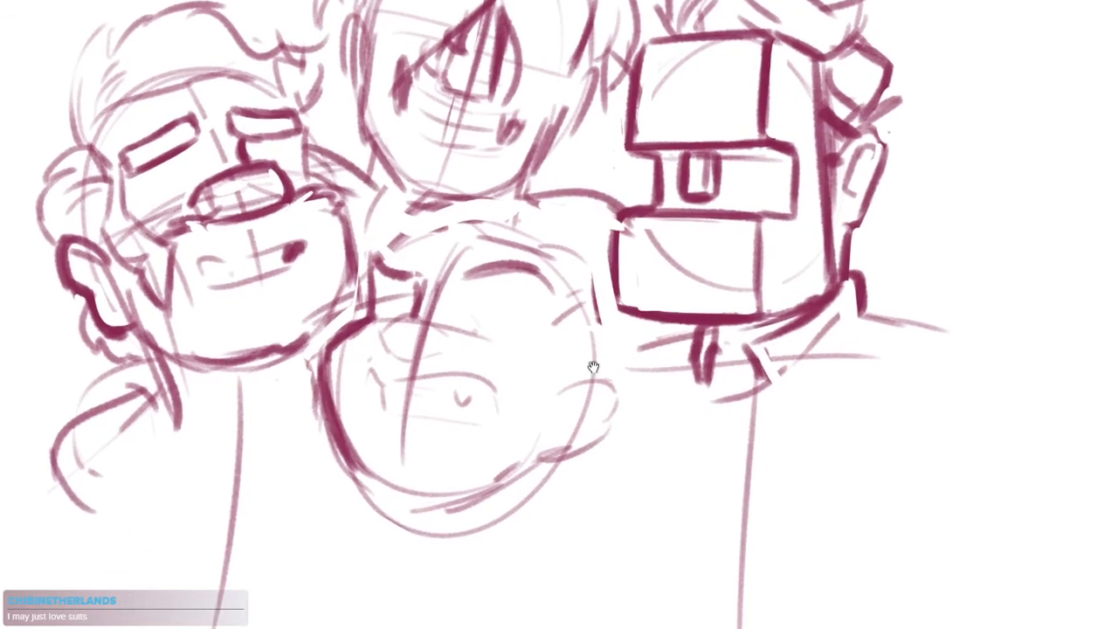
pyautogui.moveTo(853, 305)
pyautogui.mouseDown()
pyautogui.moveTo(927, 291)
pyautogui.moveTo(959, 344)
pyautogui.moveTo(947, 299)
pyautogui.moveTo(965, 314)
pyautogui.mouseUp()
pyautogui.hotkey('ctrl', 'z')
pyautogui.moveTo(854, 311)
pyautogui.mouseDown()
pyautogui.moveTo(843, 368)
pyautogui.moveTo(929, 388)
pyautogui.mouseUp()
pyautogui.moveTo(969, 318)
pyautogui.mouseDown()
pyautogui.moveTo(952, 378)
pyautogui.moveTo(893, 386)
pyautogui.mouseUp()
pyautogui.moveTo(900, 299)
pyautogui.mouseDown()
pyautogui.moveTo(882, 367)
pyautogui.moveTo(910, 370)
pyautogui.mouseUp()
pyautogui.moveTo(945, 308)
pyautogui.mouseDown()
pyautogui.moveTo(928, 379)
pyautogui.moveTo(969, 341)
pyautogui.moveTo(958, 354)
pyautogui.mouseUp()
pyautogui.moveTo(944, 372)
pyautogui.mouseDown()
pyautogui.moveTo(835, 373)
pyautogui.moveTo(898, 374)
pyautogui.mouseUp()
pyautogui.moveTo(837, 351)
pyautogui.mouseDown()
pyautogui.moveTo(930, 380)
pyautogui.moveTo(824, 360)
pyautogui.moveTo(978, 373)
pyautogui.mouseUp()
# Close the lower edge of the hand on the leftmost figure's shoulder, trim its overhang, and start dividing it into fingers
pyautogui.press('e')
pyautogui.moveTo(609, 440); pyautogui.dragTo(713, 444)
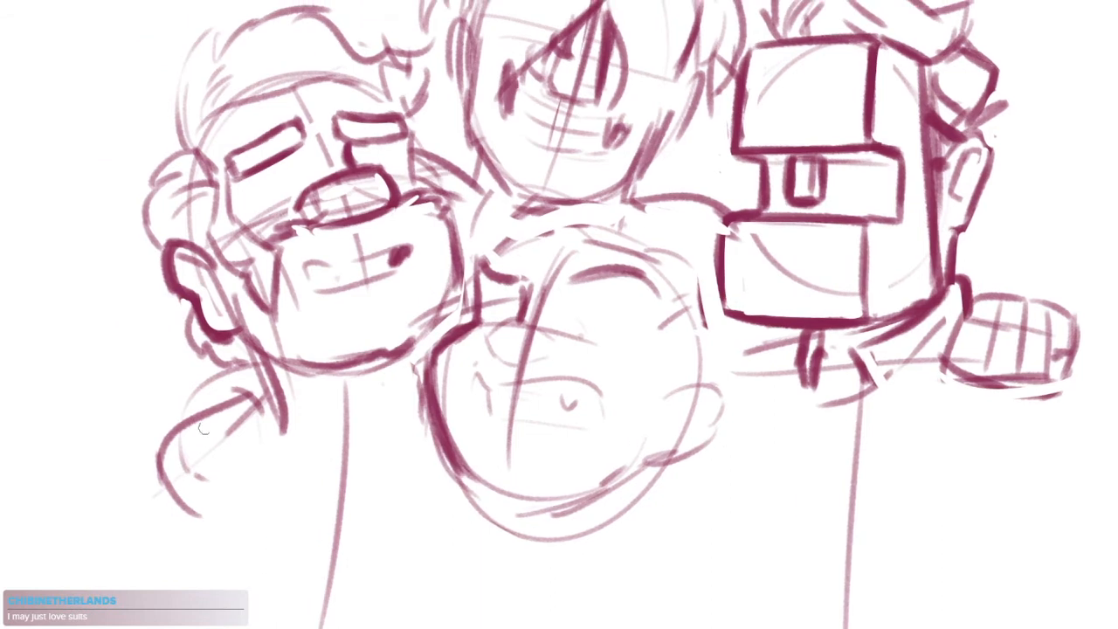
pyautogui.moveTo(166, 494)
pyautogui.mouseDown()
pyautogui.moveTo(261, 449)
pyautogui.moveTo(254, 405)
pyautogui.moveTo(234, 485)
pyautogui.mouseUp()
pyautogui.press('e')
pyautogui.press('e')
pyautogui.moveTo(185, 426)
pyautogui.mouseDown()
pyautogui.moveTo(188, 478)
pyautogui.moveTo(210, 468)
pyautogui.mouseUp()
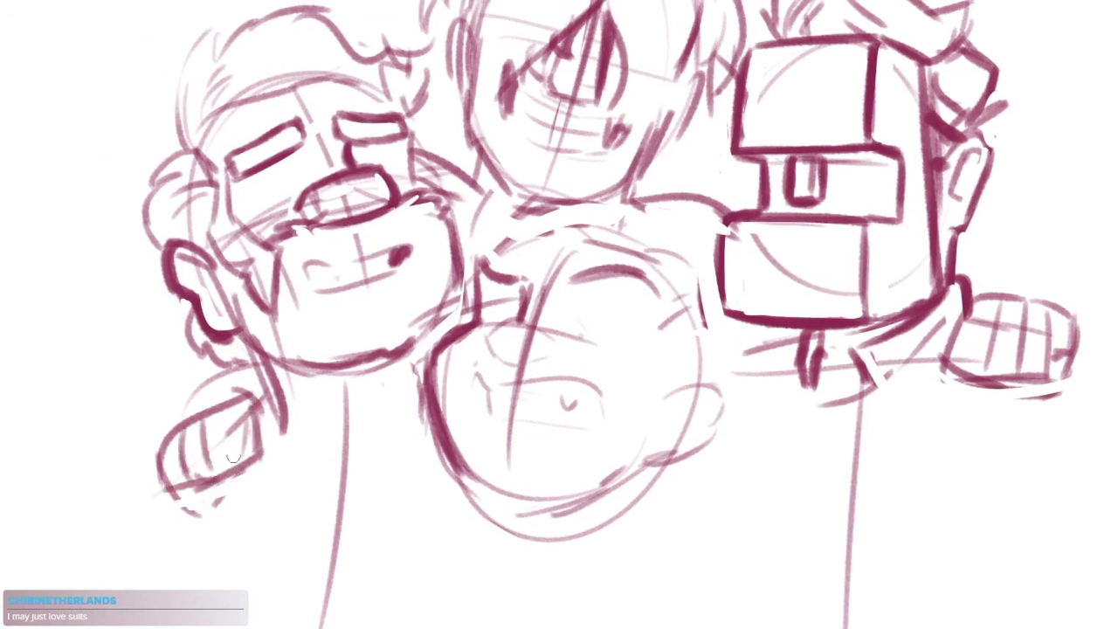
# Refine the finger divisions on the leftmost hand and darken its outer corner and inner edge
pyautogui.moveTo(228, 411)
pyautogui.mouseDown()
pyautogui.moveTo(246, 457)
pyautogui.moveTo(236, 461)
pyautogui.mouseUp()
pyautogui.hotkey('ctrl', 'z')
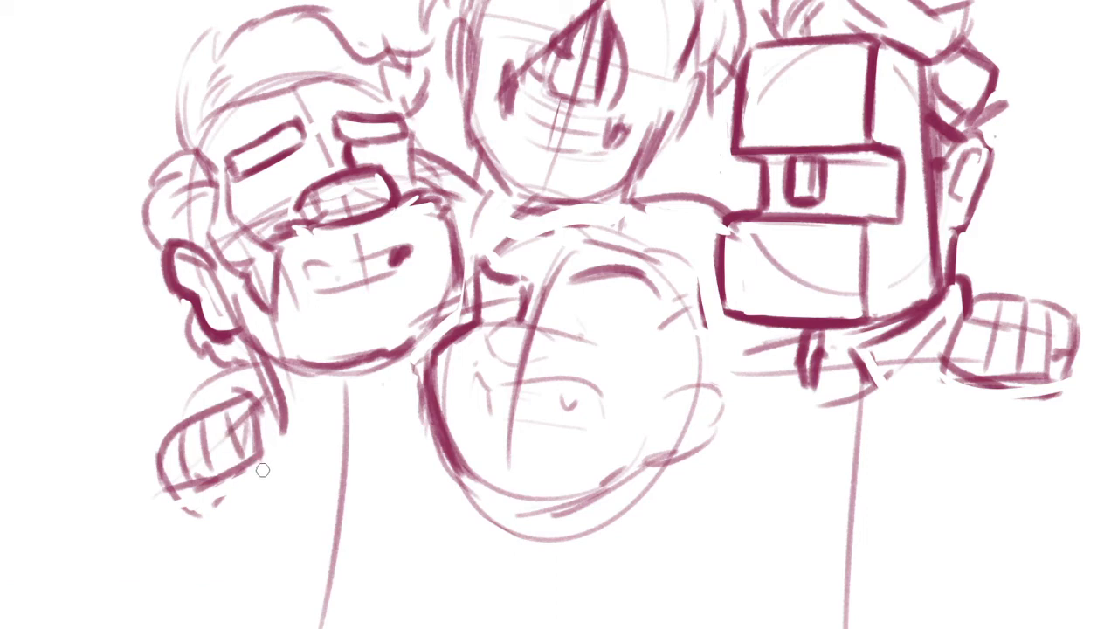
pyautogui.hotkey('ctrl', 'z')
pyautogui.moveTo(252, 413)
pyautogui.mouseDown()
pyautogui.moveTo(228, 479)
pyautogui.moveTo(224, 457)
pyautogui.moveTo(180, 482)
pyautogui.mouseUp()
pyautogui.hotkey('ctrl', 'z')
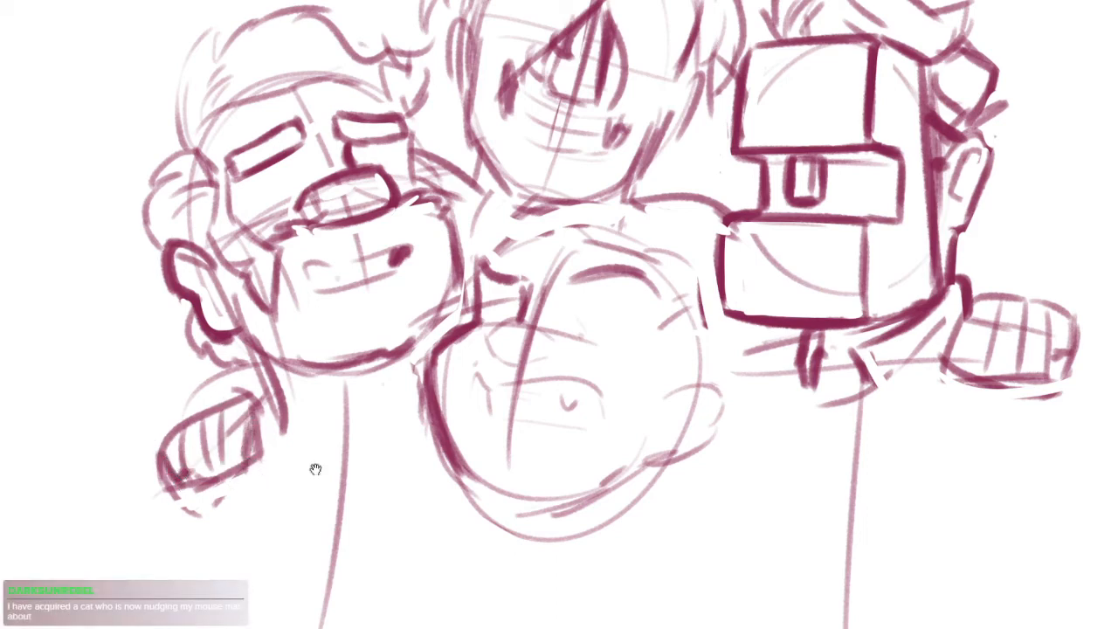
# Add short dark strokes joining the leftmost hand to the figure's neckline
pyautogui.scroll(-4, 317, 454)
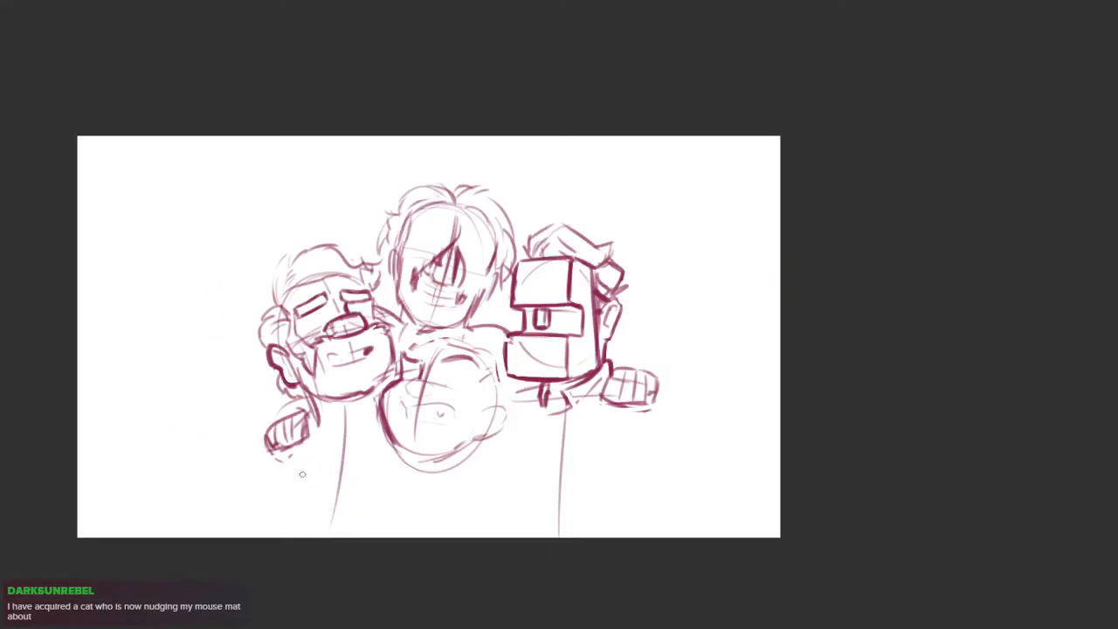
pyautogui.scroll(5, 302, 473)
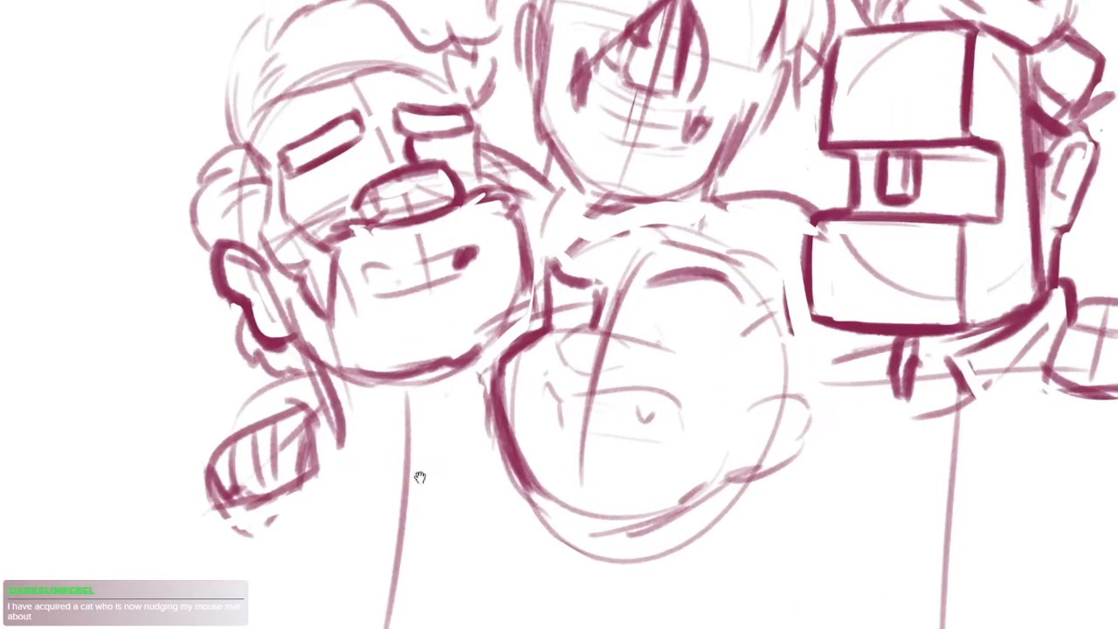
pyautogui.moveTo(420, 478); pyautogui.dragTo(447, 376)
pyautogui.moveTo(357, 299); pyautogui.dragTo(339, 339)
pyautogui.moveTo(350, 310); pyautogui.dragTo(338, 329)
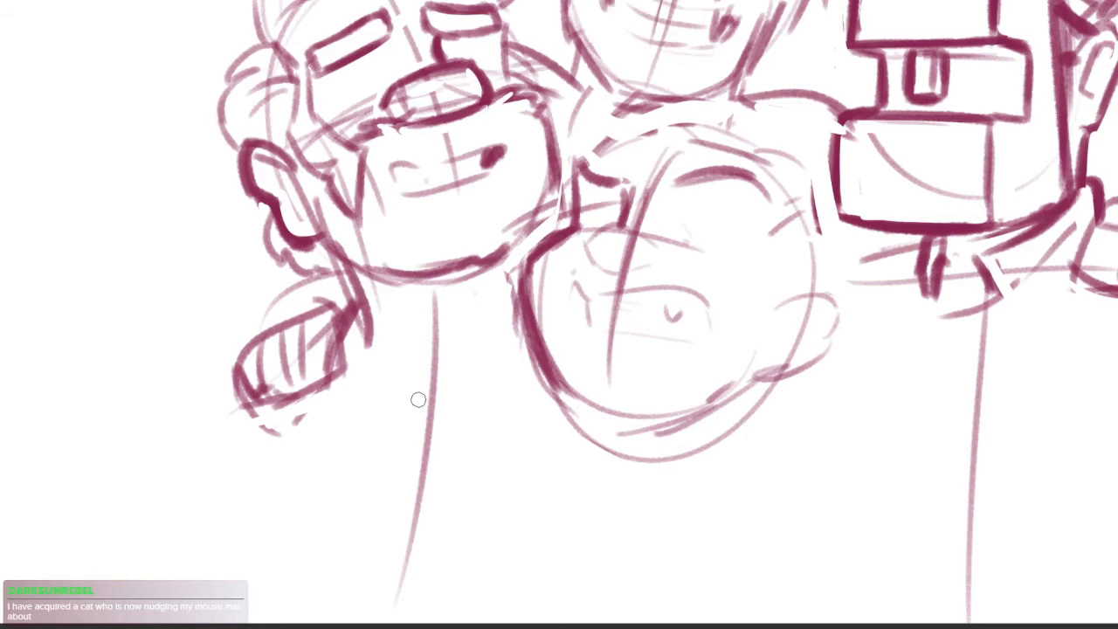
# Clean both sides of the upright front edge on the box-shaped head's lower block and redraw it as a thick line meeting the bottom
pyautogui.moveTo(845, 118); pyautogui.dragTo(830, 210)
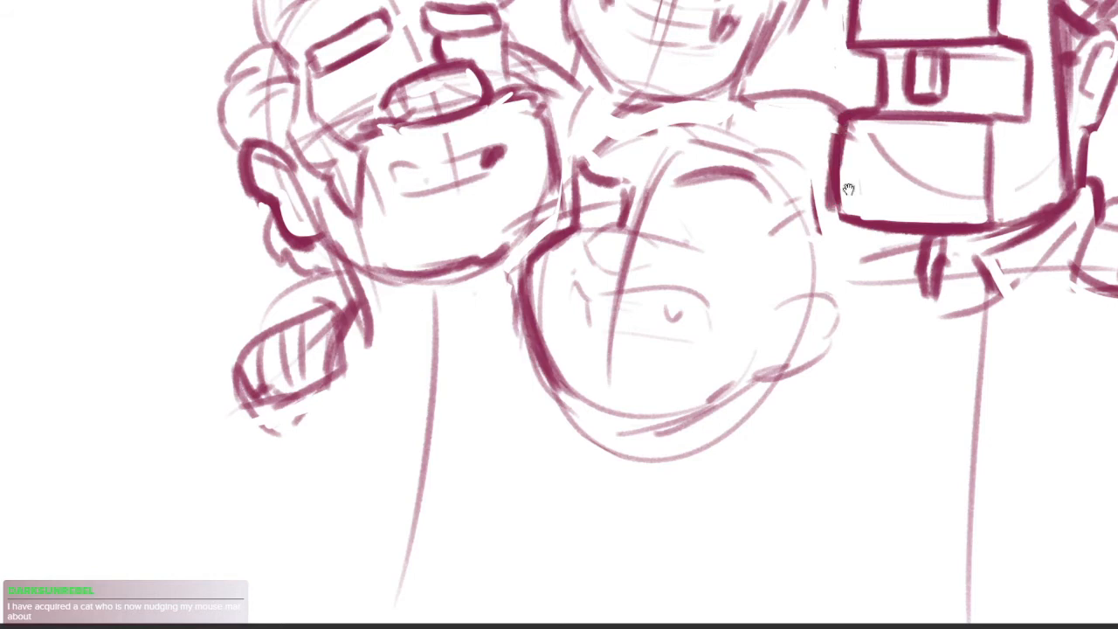
pyautogui.scroll(5, 848, 187)
pyautogui.hotkey('ctrl', 'z')
pyautogui.moveTo(666, 335)
pyautogui.mouseDown()
pyautogui.moveTo(665, 214)
pyautogui.moveTo(663, 349)
pyautogui.mouseUp()
pyautogui.press('e')
pyautogui.moveTo(689, 217); pyautogui.dragTo(681, 317)
pyautogui.moveTo(646, 229); pyautogui.dragTo(645, 356)
pyautogui.press('b')
pyautogui.moveTo(666, 205); pyautogui.dragTo(656, 371)
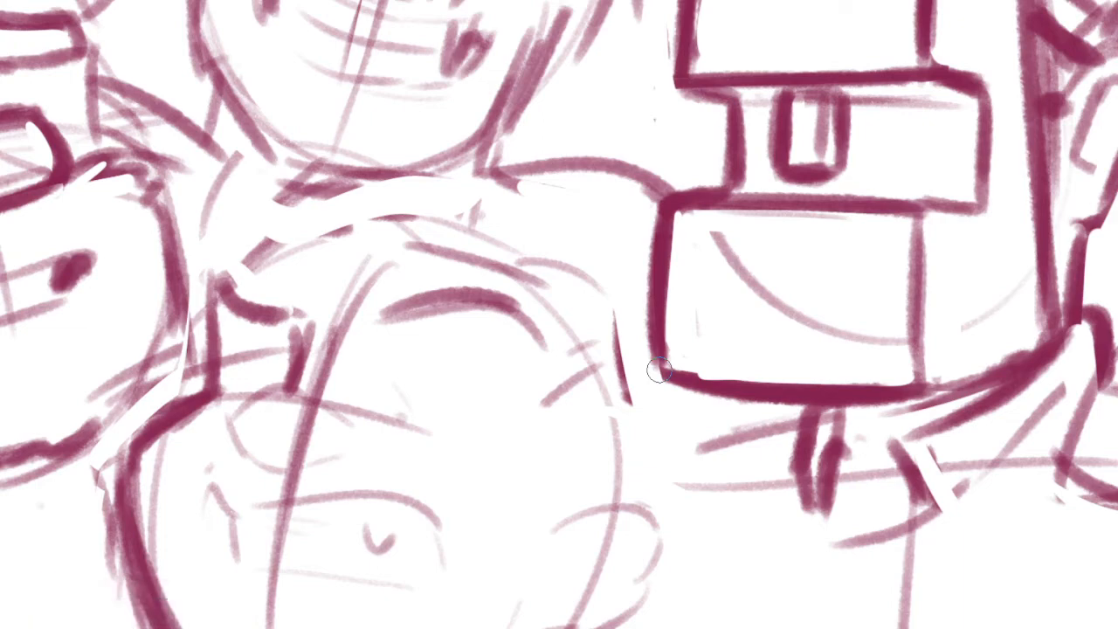
pyautogui.moveTo(661, 365)
pyautogui.mouseDown()
pyautogui.moveTo(683, 383)
pyautogui.moveTo(852, 392)
pyautogui.mouseUp()
pyautogui.scroll(-4, 864, 397)
pyautogui.moveTo(786, 498); pyautogui.dragTo(698, 470)
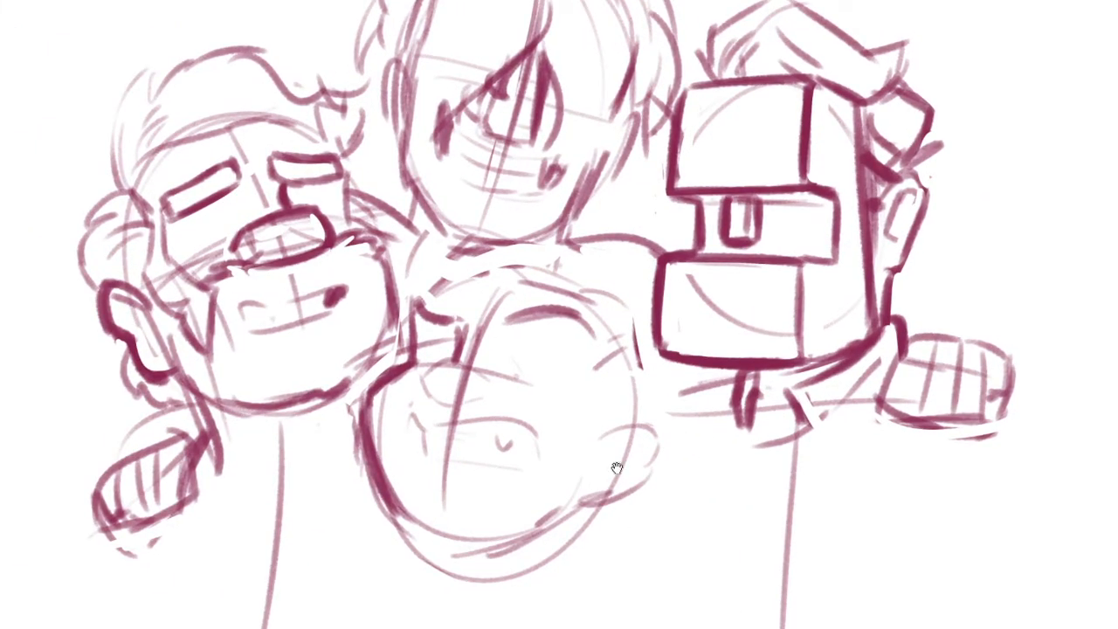
pyautogui.moveTo(617, 468); pyautogui.dragTo(714, 374)
pyautogui.scroll(3, 617, 226)
pyautogui.moveTo(617, 225); pyautogui.dragTo(631, 324)
pyautogui.moveTo(552, 240)
pyautogui.mouseDown()
pyautogui.moveTo(539, 192)
pyautogui.moveTo(596, 111)
pyautogui.moveTo(634, 155)
pyautogui.moveTo(611, 129)
pyautogui.mouseUp()
pyautogui.hotkey('ctrl', 'z')
pyautogui.hotkey('ctrl', 'z')
pyautogui.moveTo(574, 195); pyautogui.dragTo(694, 154)
pyautogui.moveTo(762, 172); pyautogui.dragTo(736, 165)
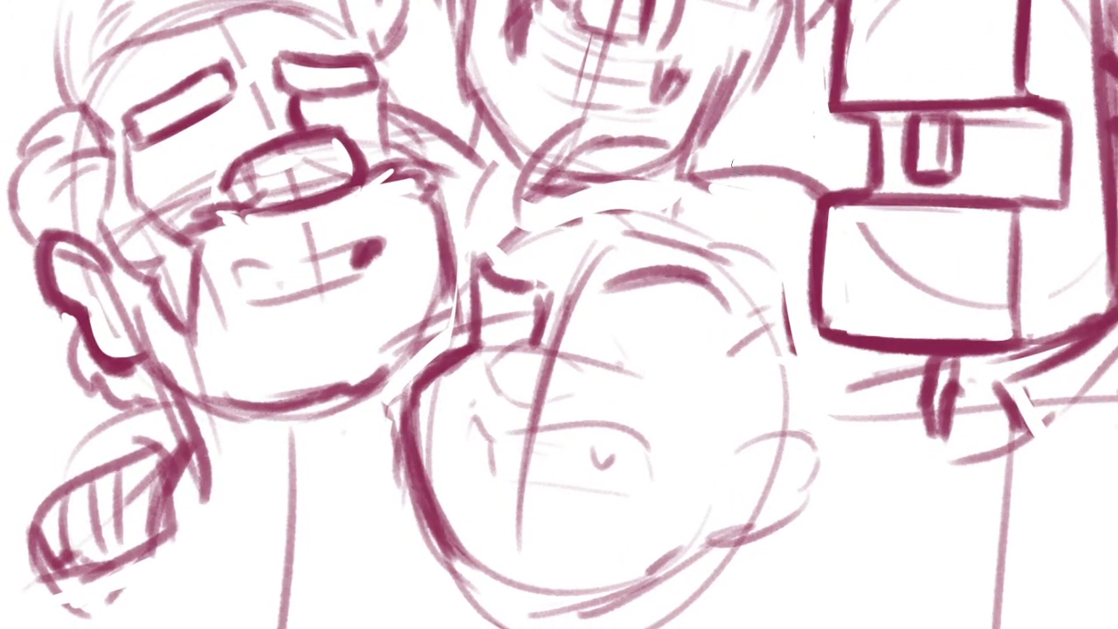
pyautogui.hotkey('ctrl', 'z')
pyautogui.moveTo(548, 178); pyautogui.dragTo(698, 135)
pyautogui.moveTo(622, 131); pyautogui.dragTo(778, 351)
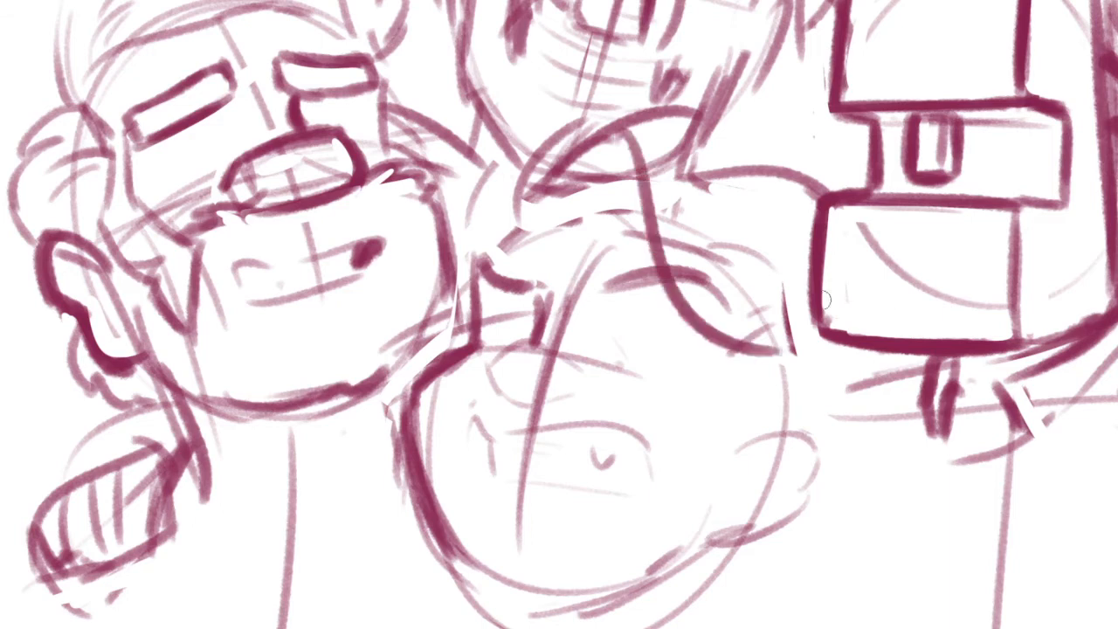
pyautogui.hotkey('ctrl', 'z')
pyautogui.hotkey('ctrl', 'z')
pyautogui.hotkey('ctrl', 'z')
# Sketch the topmost figure's collar around the neck with curved flap lines, a long lapel stroke, and dark strokes at the near shoulder
pyautogui.moveTo(519, 223)
pyautogui.mouseDown()
pyautogui.moveTo(534, 170)
pyautogui.moveTo(569, 130)
pyautogui.moveTo(616, 110)
pyautogui.moveTo(578, 156)
pyautogui.moveTo(685, 231)
pyautogui.mouseUp()
pyautogui.moveTo(602, 118)
pyautogui.mouseDown()
pyautogui.moveTo(722, 131)
pyautogui.moveTo(811, 284)
pyautogui.mouseUp()
pyautogui.moveTo(477, 252); pyautogui.dragTo(558, 206)
pyautogui.moveTo(538, 213); pyautogui.dragTo(491, 250)
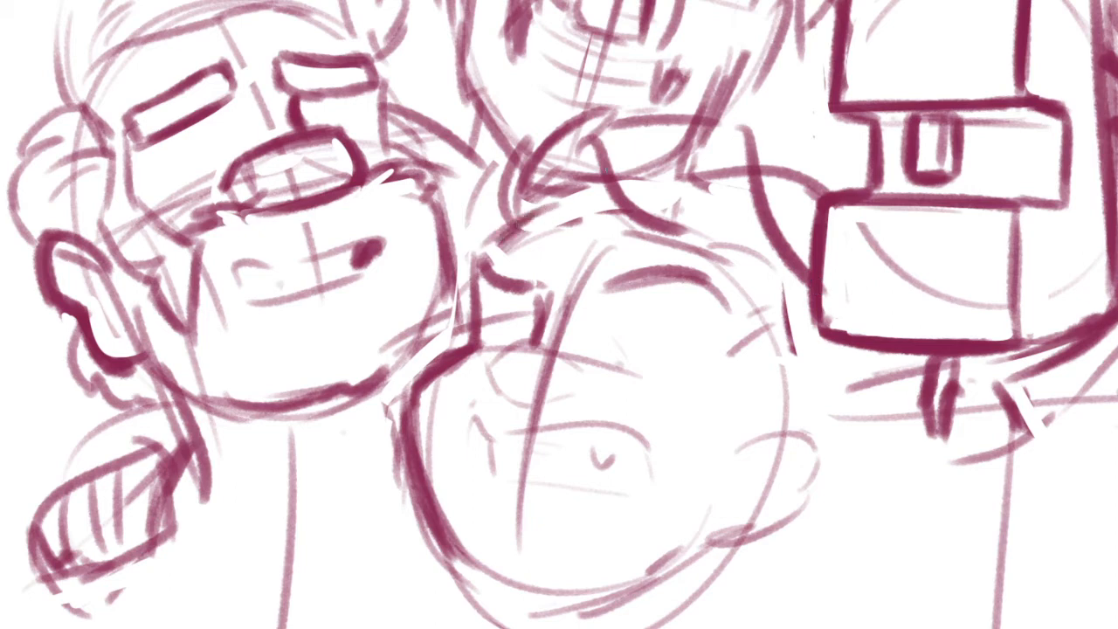
# Erase the overlapping lines at the centre of the topmost figure's collar, just above the lower middle head
pyautogui.moveTo(778, 298); pyautogui.dragTo(761, 289)
pyautogui.moveTo(569, 132); pyautogui.dragTo(643, 227)
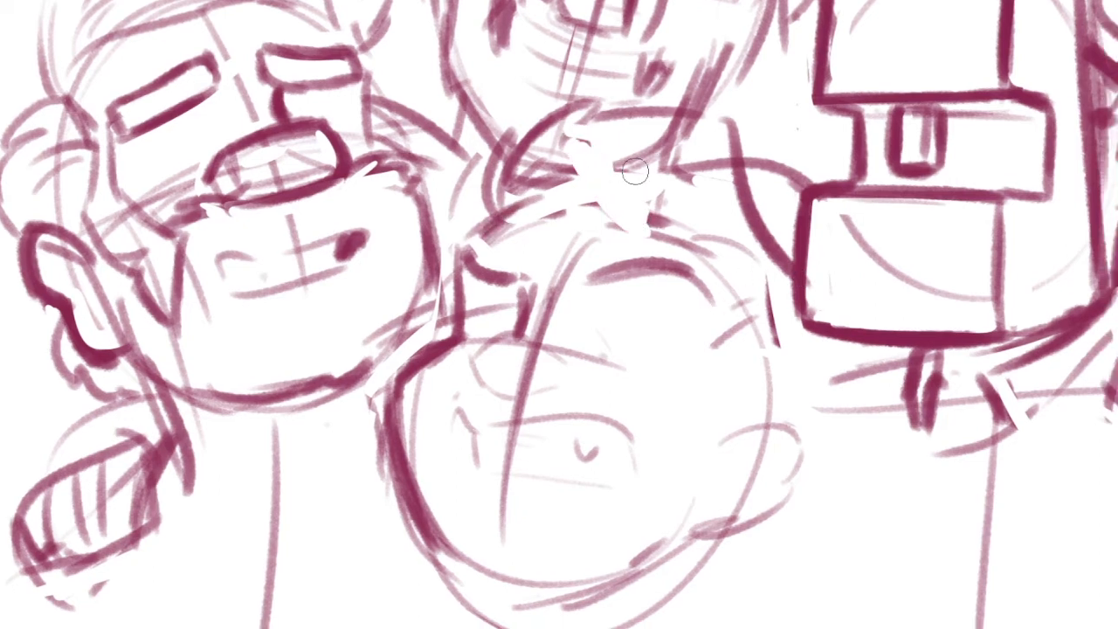
pyautogui.moveTo(634, 128)
pyautogui.mouseDown()
pyautogui.moveTo(623, 177)
pyautogui.moveTo(605, 153)
pyautogui.moveTo(738, 207)
pyautogui.mouseUp()
pyautogui.hotkey('ctrl', 'z')
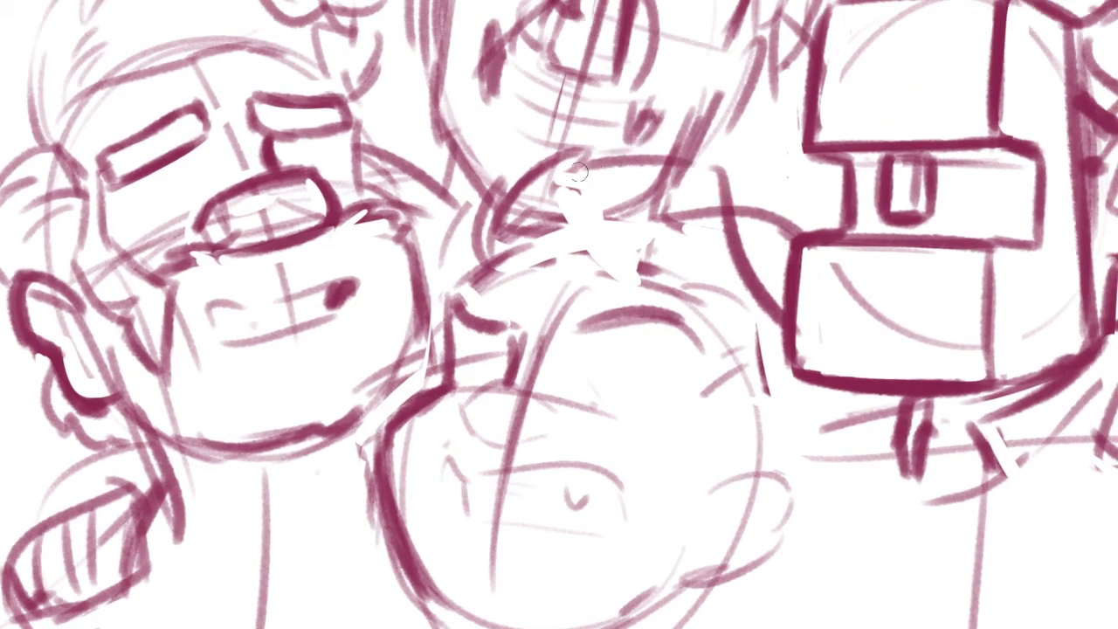
# Sketch the topmost figure's pointed collar flap beneath the chin and a long curved lapel line running behind the lower middle head
pyautogui.moveTo(573, 173); pyautogui.dragTo(696, 198)
pyautogui.moveTo(565, 175); pyautogui.dragTo(734, 340)
pyautogui.hotkey('ctrl', 'z')
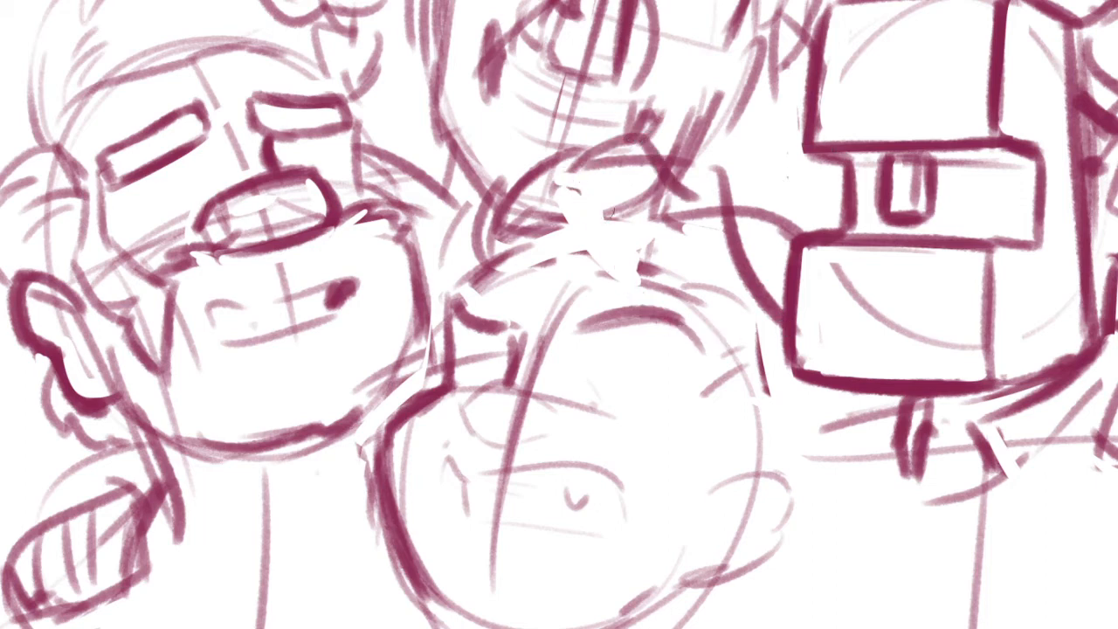
pyautogui.moveTo(599, 170)
pyautogui.mouseDown()
pyautogui.moveTo(719, 322)
pyautogui.moveTo(708, 344)
pyautogui.mouseUp()
pyautogui.moveTo(492, 256); pyautogui.dragTo(426, 303)
pyautogui.moveTo(505, 371); pyautogui.dragTo(559, 321)
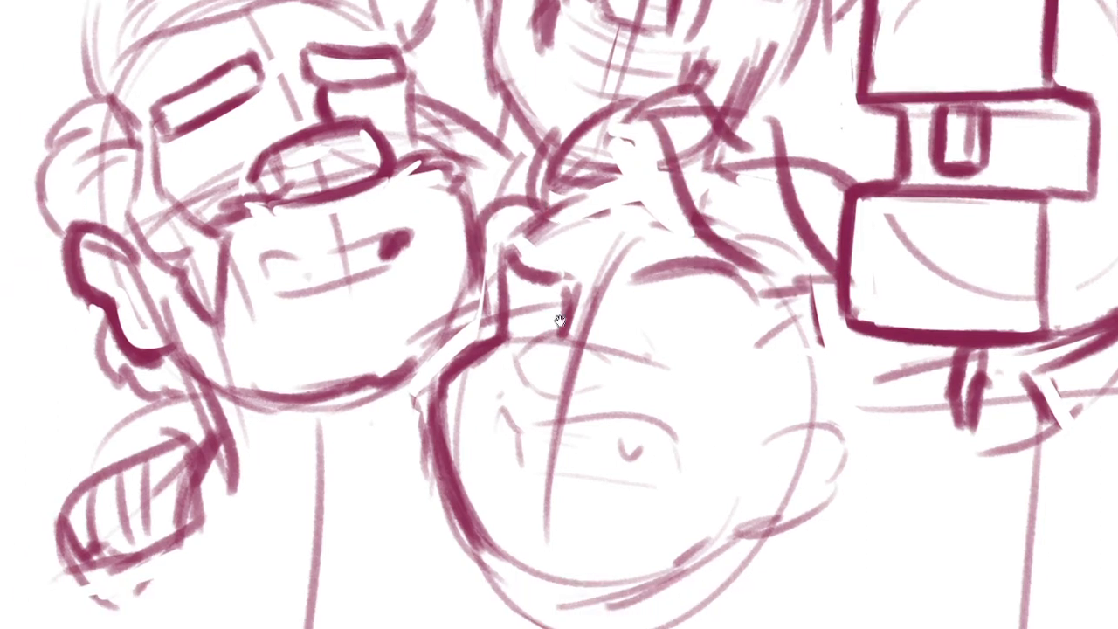
# Draw dark strokes down the lower middle head's brow edge and erase the overlap beside the bearded head's cheek
pyautogui.moveTo(502, 220); pyautogui.dragTo(478, 256)
pyautogui.moveTo(495, 232); pyautogui.dragTo(484, 323)
pyautogui.hotkey('ctrl', 'z')
pyautogui.moveTo(527, 221)
pyautogui.mouseDown()
pyautogui.moveTo(466, 250)
pyautogui.moveTo(474, 340)
pyautogui.mouseUp()
pyautogui.moveTo(529, 307); pyautogui.dragTo(470, 396)
pyautogui.moveTo(615, 348)
pyautogui.mouseDown()
pyautogui.moveTo(634, 352)
pyautogui.moveTo(660, 403)
pyautogui.mouseUp()
pyautogui.moveTo(646, 322)
pyautogui.mouseDown()
pyautogui.moveTo(667, 328)
pyautogui.moveTo(717, 412)
pyautogui.moveTo(720, 392)
pyautogui.mouseUp()
pyautogui.hotkey('ctrl', 'z')
pyautogui.hotkey('ctrl', 'z')
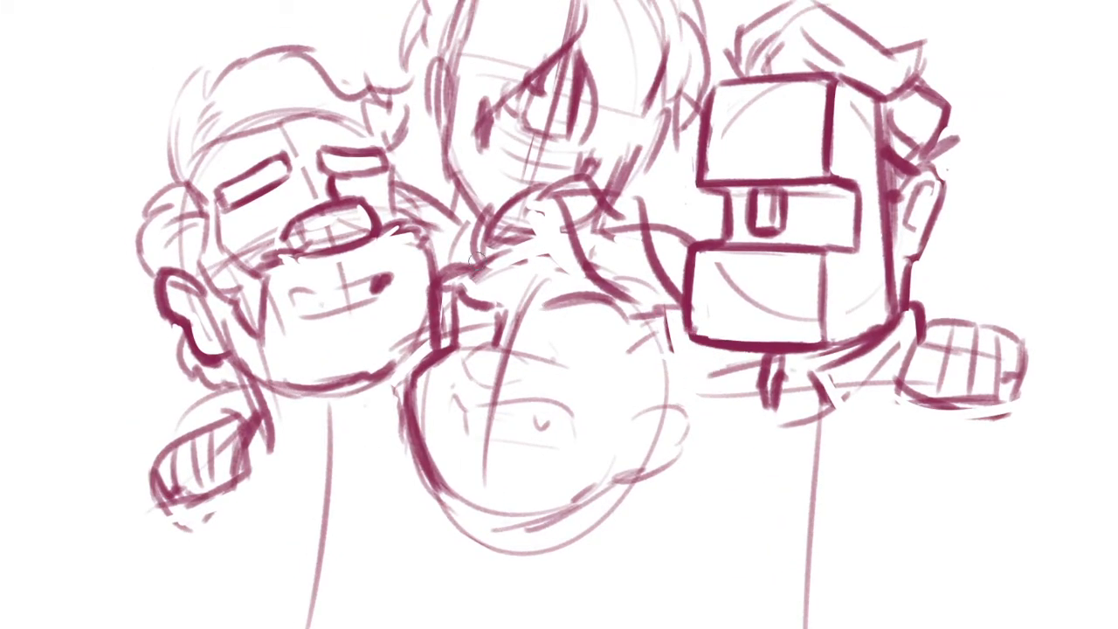
pyautogui.moveTo(439, 279)
pyautogui.mouseDown()
pyautogui.moveTo(435, 341)
pyautogui.moveTo(452, 266)
pyautogui.moveTo(477, 256)
pyautogui.moveTo(452, 281)
pyautogui.moveTo(536, 244)
pyautogui.moveTo(531, 260)
pyautogui.mouseUp()
# Draw a shallow curved collar line across the base of the topmost figure's neck
pyautogui.moveTo(531, 260); pyautogui.dragTo(581, 261)
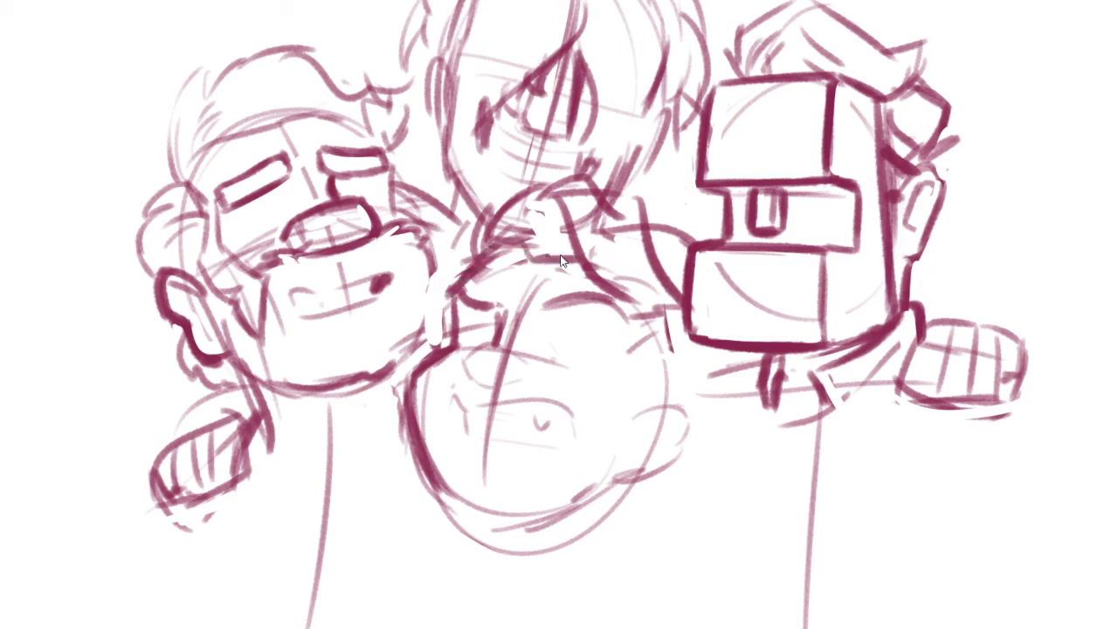
pyautogui.hotkey('ctrl', 'z')
pyautogui.moveTo(514, 250); pyautogui.dragTo(589, 255)
pyautogui.moveTo(690, 391); pyautogui.dragTo(743, 371)
# Darken the small oval crossing the centre line near the top of the lower middle head's face
pyautogui.moveTo(511, 325)
pyautogui.mouseDown()
pyautogui.moveTo(480, 339)
pyautogui.moveTo(473, 358)
pyautogui.mouseUp()
pyautogui.keyDown('ctrl'); pyautogui.click(555, 370); pyautogui.keyUp('ctrl')
pyautogui.moveTo(501, 317); pyautogui.dragTo(596, 305)
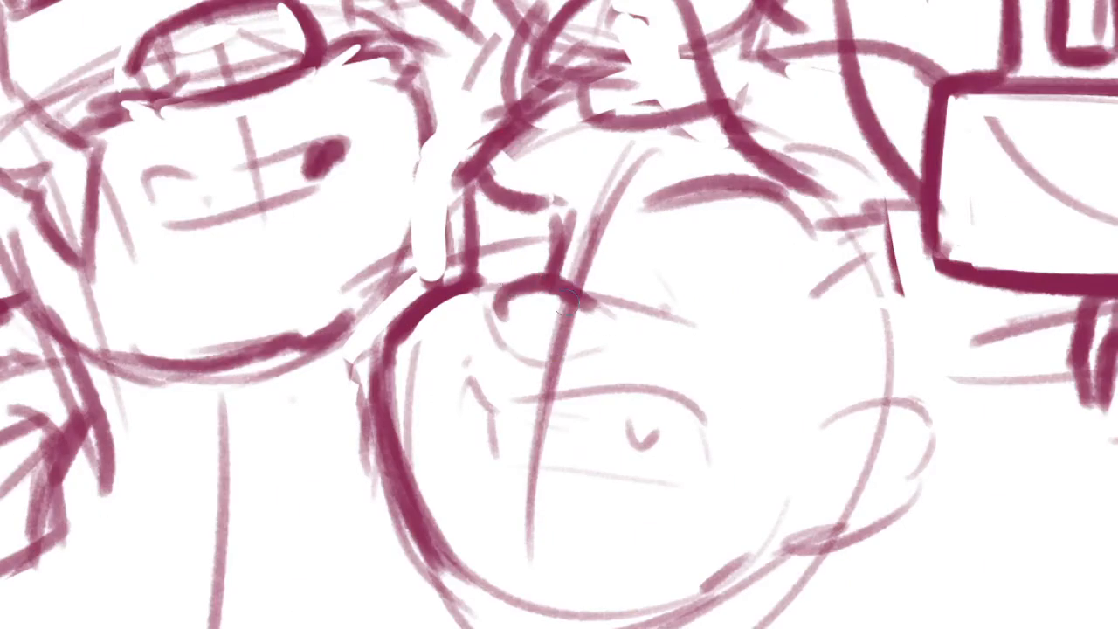
pyautogui.moveTo(516, 289)
pyautogui.mouseDown()
pyautogui.moveTo(496, 310)
pyautogui.moveTo(528, 354)
pyautogui.mouseUp()
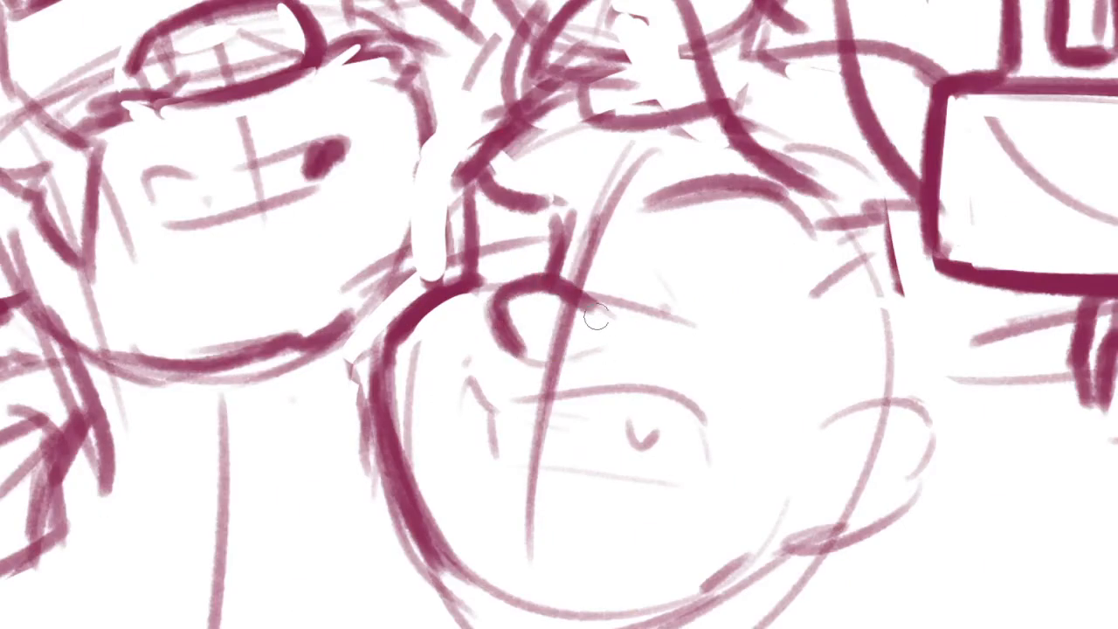
pyautogui.moveTo(599, 315)
pyautogui.mouseDown()
pyautogui.moveTo(562, 360)
pyautogui.moveTo(522, 336)
pyautogui.moveTo(519, 312)
pyautogui.moveTo(565, 545)
pyautogui.mouseUp()
pyautogui.keyDown('ctrl'); pyautogui.click(519, 312); pyautogui.keyUp('ctrl')
# Clean the lower middle head's rounded cheek outline and draw a dark jaw line from the ear with a curved stroke above the chin
pyautogui.moveTo(461, 319); pyautogui.dragTo(544, 515)
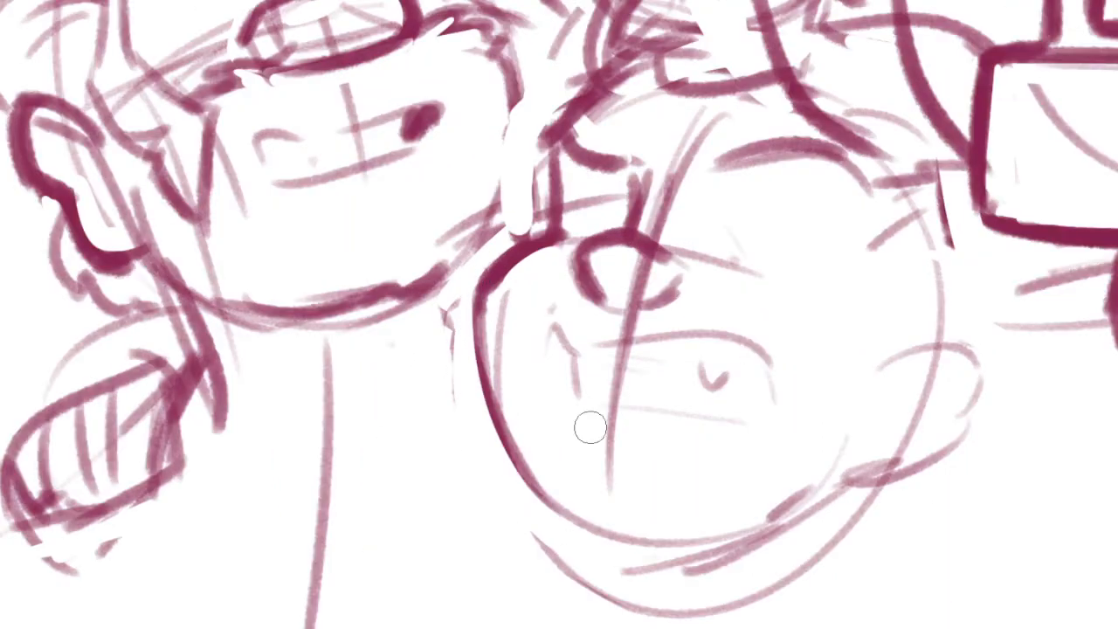
pyautogui.moveTo(490, 292)
pyautogui.mouseDown()
pyautogui.moveTo(480, 327)
pyautogui.moveTo(535, 486)
pyautogui.mouseUp()
pyautogui.moveTo(891, 382); pyautogui.dragTo(826, 493)
pyautogui.moveTo(886, 358)
pyautogui.mouseDown()
pyautogui.moveTo(826, 506)
pyautogui.moveTo(732, 534)
pyautogui.moveTo(786, 520)
pyautogui.mouseUp()
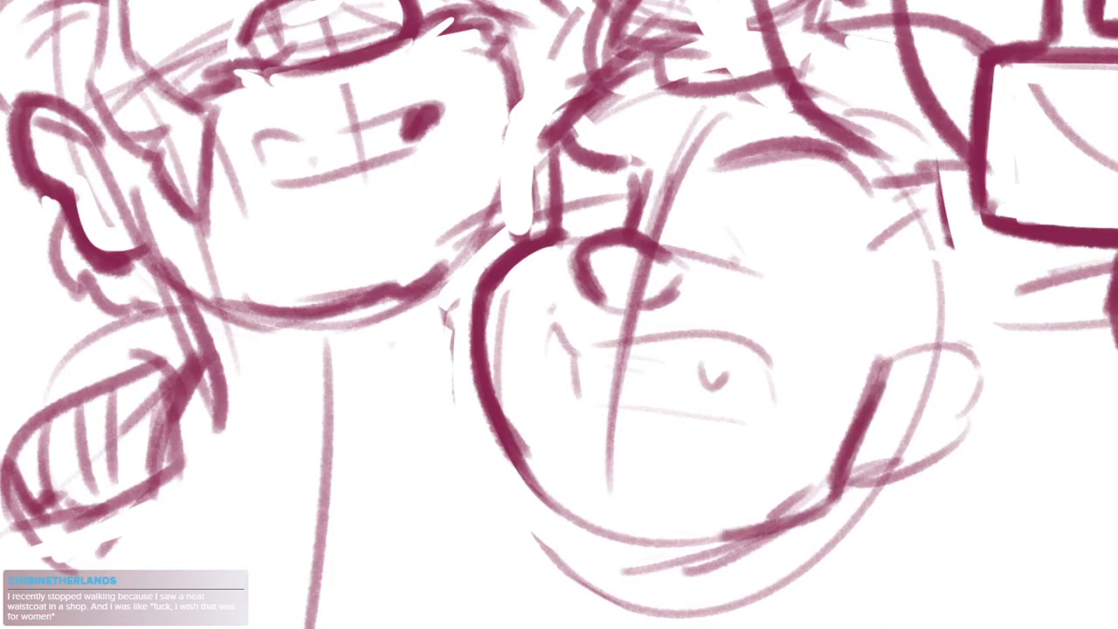
pyautogui.moveTo(529, 498); pyautogui.dragTo(750, 534)
pyautogui.hotkey('ctrl', 'z')
pyautogui.moveTo(572, 491); pyautogui.dragTo(725, 537)
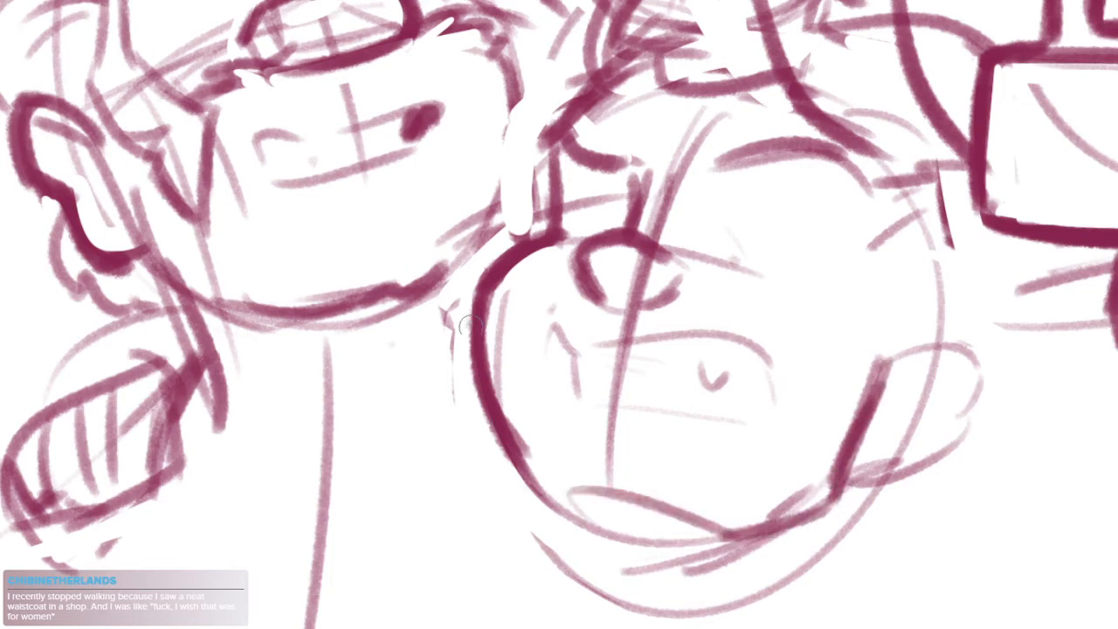
# Thicken the lower middle head's rounded cheek outline and extend it down towards the chin
pyautogui.moveTo(471, 326); pyautogui.dragTo(494, 457)
pyautogui.moveTo(515, 290); pyautogui.dragTo(557, 473)
pyautogui.moveTo(499, 311); pyautogui.dragTo(580, 484)
pyautogui.moveTo(556, 330); pyautogui.dragTo(538, 325)
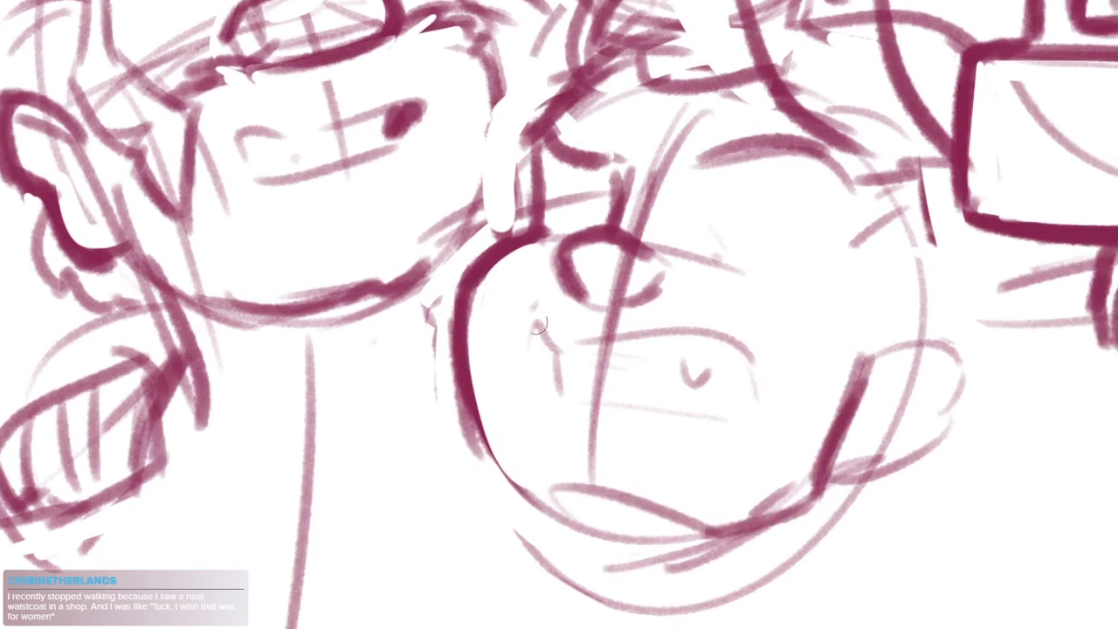
pyautogui.moveTo(453, 289); pyautogui.dragTo(493, 479)
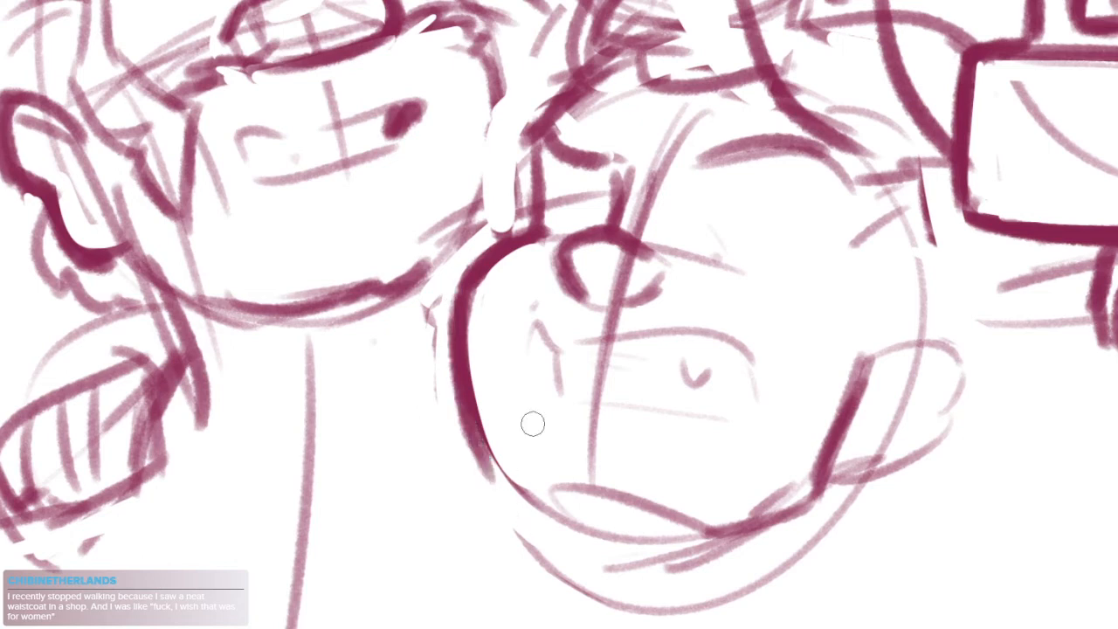
pyautogui.moveTo(452, 288)
pyautogui.mouseDown()
pyautogui.moveTo(507, 528)
pyautogui.moveTo(527, 504)
pyautogui.mouseUp()
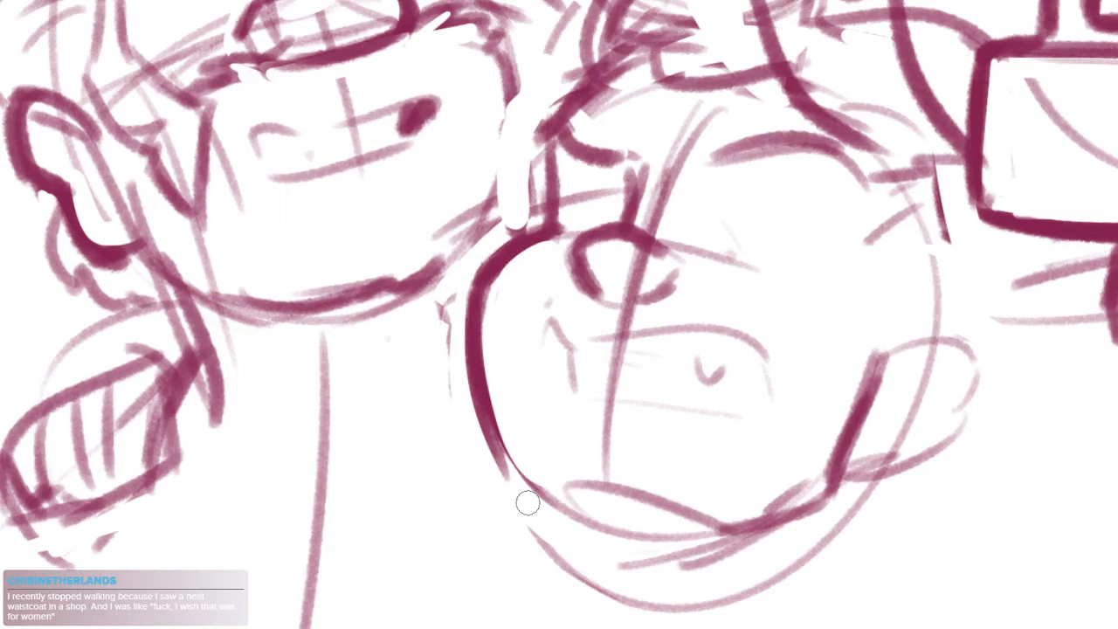
pyautogui.moveTo(504, 461); pyautogui.dragTo(565, 521)
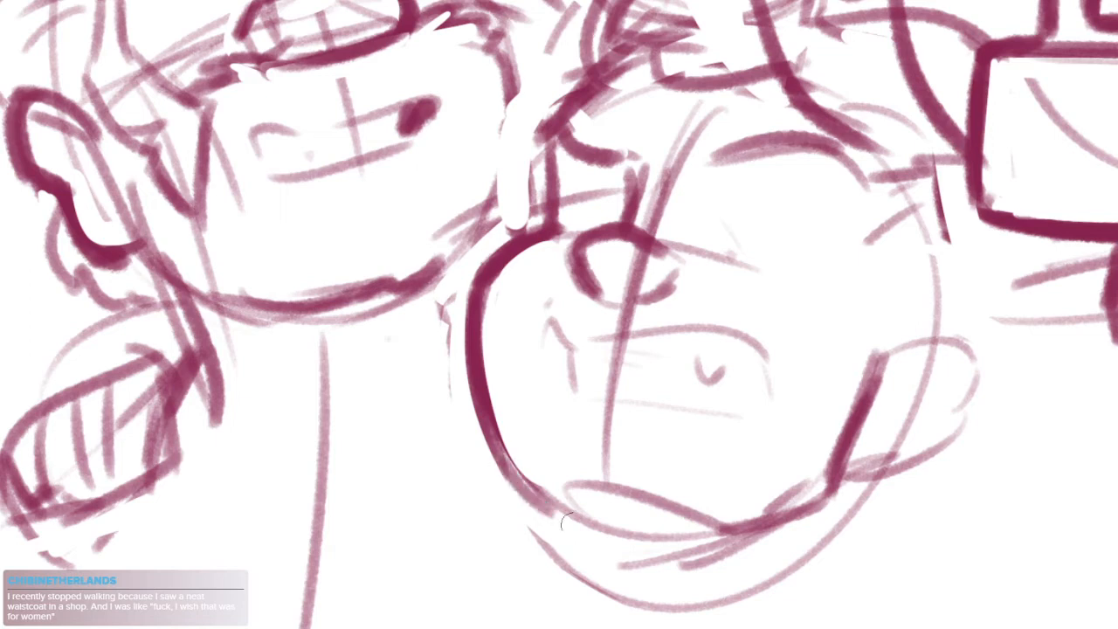
# Outline the lower middle head's ear with a thick leaf-shaped line joining the jaw
pyautogui.moveTo(641, 526); pyautogui.dragTo(577, 530)
pyautogui.moveTo(812, 357)
pyautogui.mouseDown()
pyautogui.moveTo(900, 372)
pyautogui.moveTo(847, 447)
pyautogui.mouseUp()
pyautogui.hotkey('ctrl', 'z')
pyautogui.moveTo(851, 345)
pyautogui.mouseDown()
pyautogui.moveTo(908, 410)
pyautogui.moveTo(838, 467)
pyautogui.moveTo(791, 480)
pyautogui.moveTo(812, 494)
pyautogui.mouseUp()
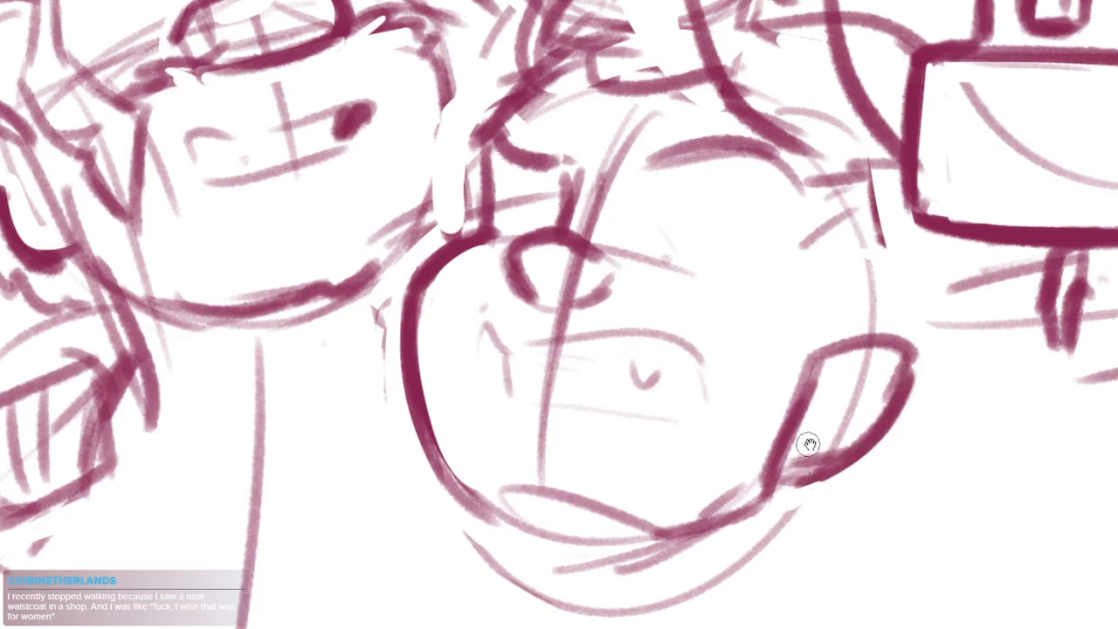
pyautogui.moveTo(809, 444); pyautogui.dragTo(821, 456)
# Erase the construction lines inside and around the lower middle head's ear and firm up its outline
pyautogui.moveTo(814, 372)
pyautogui.mouseDown()
pyautogui.moveTo(902, 367)
pyautogui.moveTo(884, 371)
pyautogui.mouseUp()
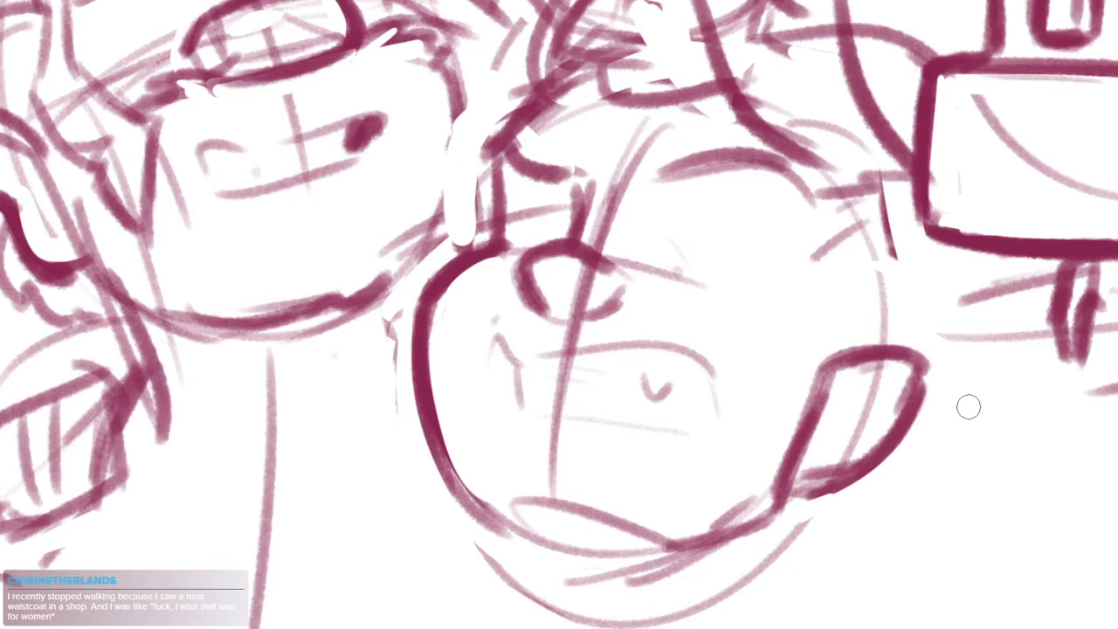
pyautogui.moveTo(857, 376)
pyautogui.mouseDown()
pyautogui.moveTo(899, 384)
pyautogui.moveTo(811, 462)
pyautogui.mouseUp()
pyautogui.moveTo(880, 376); pyautogui.dragTo(854, 426)
pyautogui.moveTo(838, 355)
pyautogui.mouseDown()
pyautogui.moveTo(912, 350)
pyautogui.moveTo(841, 476)
pyautogui.moveTo(796, 491)
pyautogui.mouseUp()
pyautogui.moveTo(941, 352); pyautogui.dragTo(817, 500)
# Sketch the inner fold lines inside the lower middle head's ear
pyautogui.moveTo(901, 370); pyautogui.dragTo(840, 395)
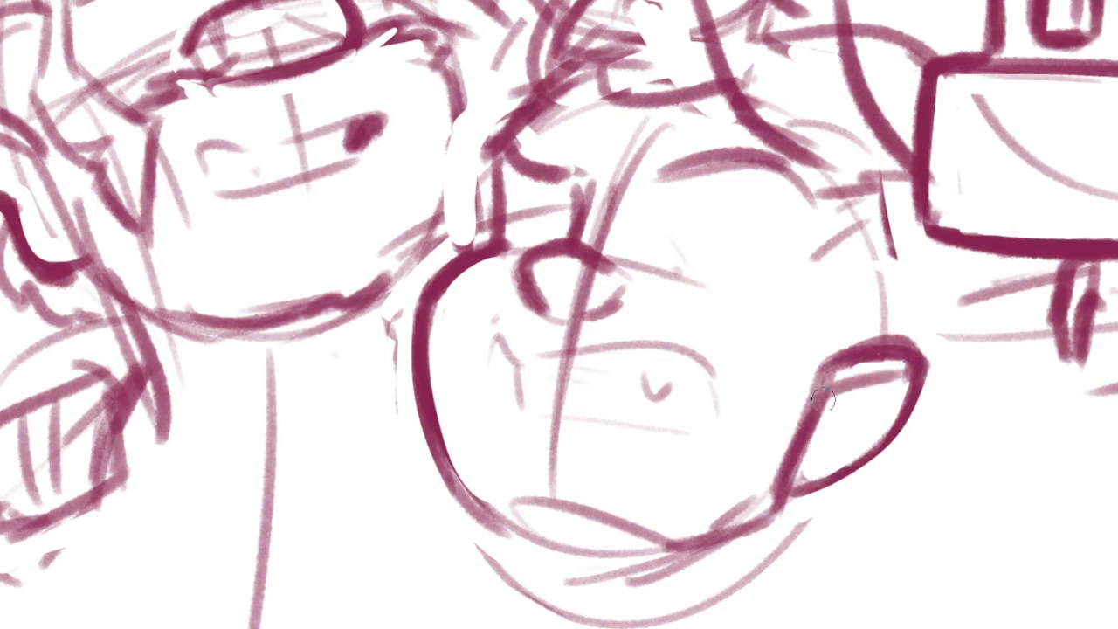
pyautogui.hotkey('ctrl', 'z')
pyautogui.moveTo(902, 368); pyautogui.dragTo(852, 396)
pyautogui.moveTo(887, 325); pyautogui.dragTo(887, 358)
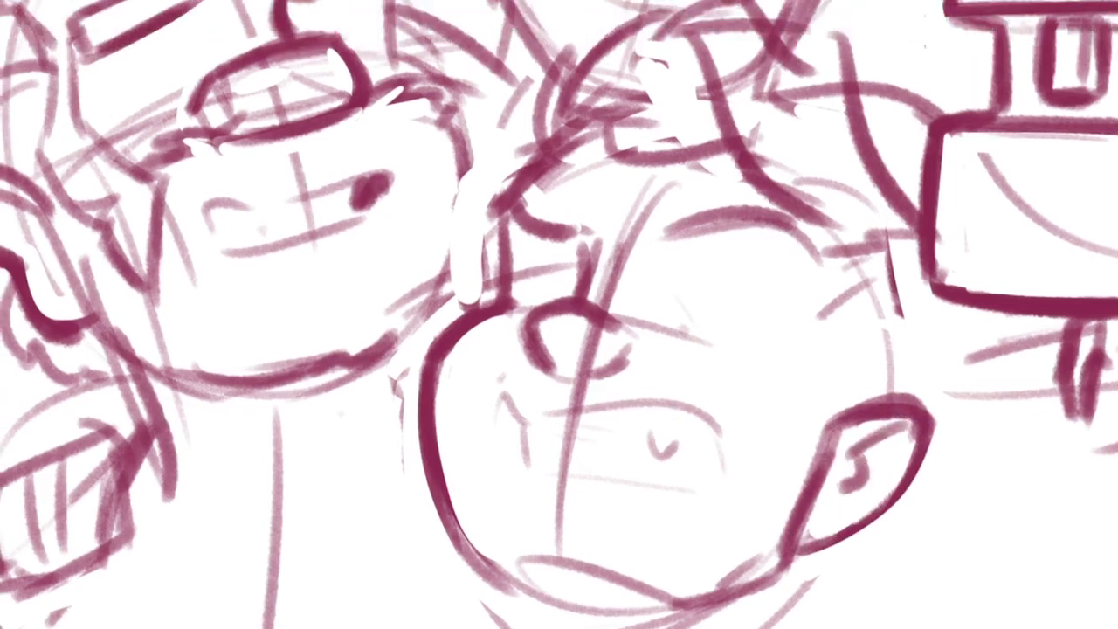
# Thicken the lower middle head's upright brow edge and draw a dark temple line down to the ear with short strokes beside it
pyautogui.moveTo(520, 220); pyautogui.dragTo(509, 302)
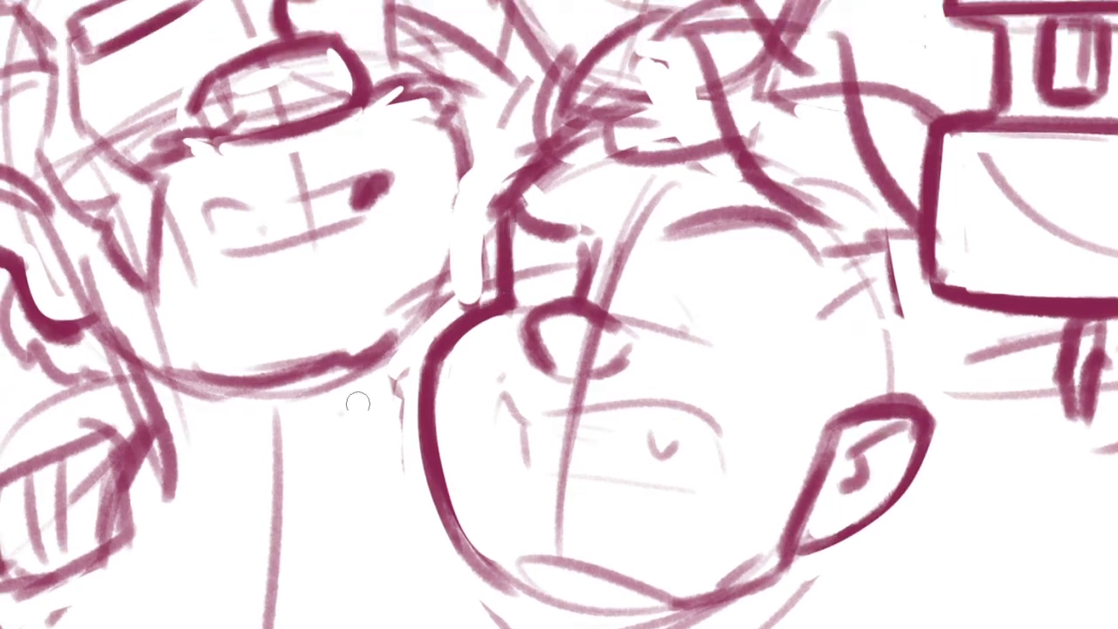
pyautogui.moveTo(713, 439); pyautogui.dragTo(715, 431)
pyautogui.moveTo(884, 252); pyautogui.dragTo(836, 363)
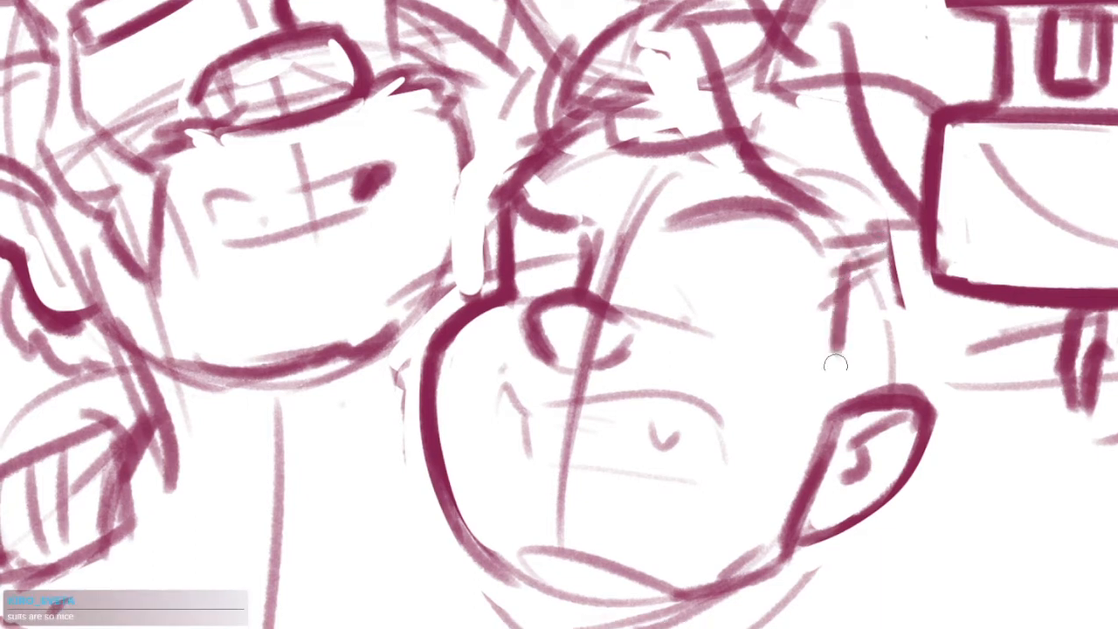
pyautogui.moveTo(835, 277); pyautogui.dragTo(836, 396)
pyautogui.moveTo(830, 339)
pyautogui.mouseDown()
pyautogui.moveTo(842, 403)
pyautogui.moveTo(787, 375)
pyautogui.moveTo(821, 397)
pyautogui.mouseUp()
pyautogui.moveTo(881, 491); pyautogui.dragTo(906, 455)
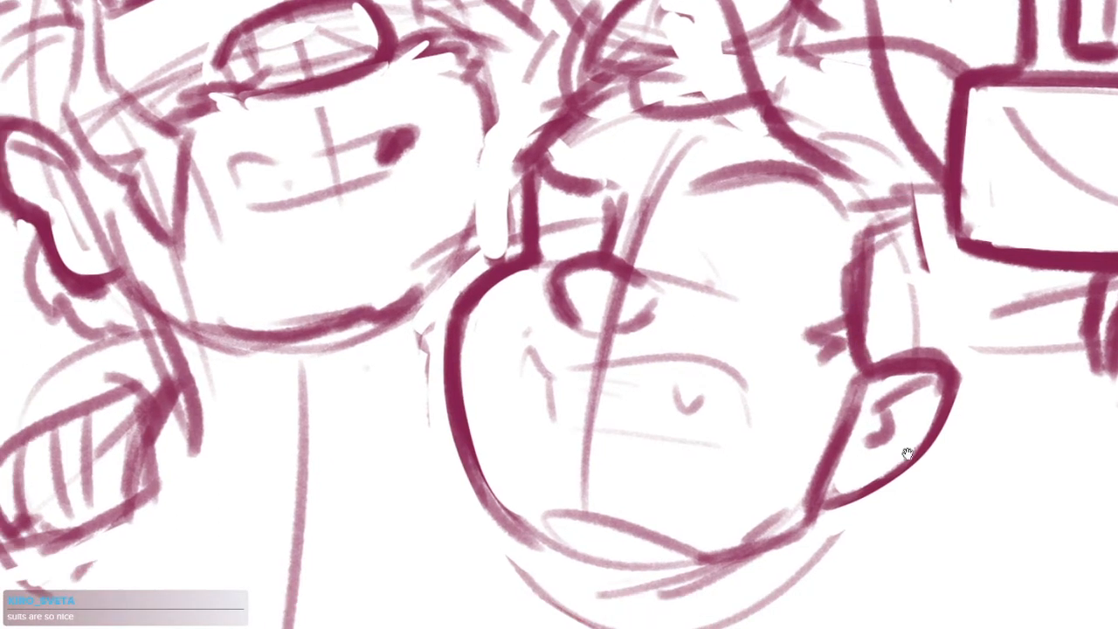
# Select the lower middle head together with the topmost figure's collar using a freehand outline
pyautogui.moveTo(952, 373); pyautogui.dragTo(915, 465)
pyautogui.scroll(4, 959, 395)
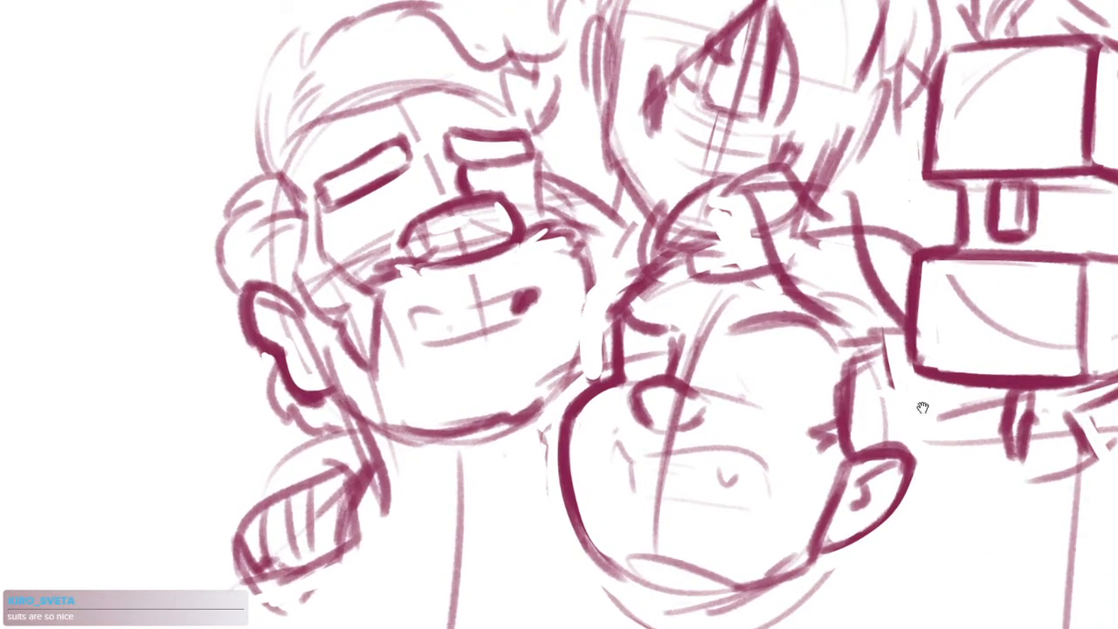
pyautogui.moveTo(922, 407); pyautogui.dragTo(797, 405)
pyautogui.scroll(-2, 786, 412)
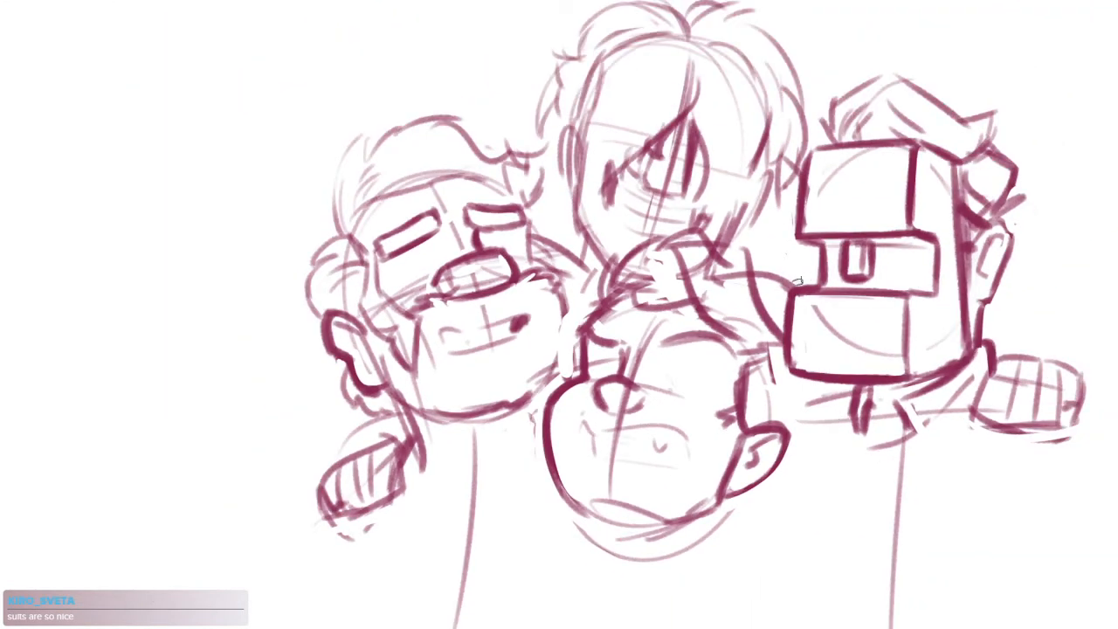
pyautogui.moveTo(805, 479)
pyautogui.mouseDown()
pyautogui.moveTo(582, 565)
pyautogui.moveTo(536, 420)
pyautogui.mouseUp()
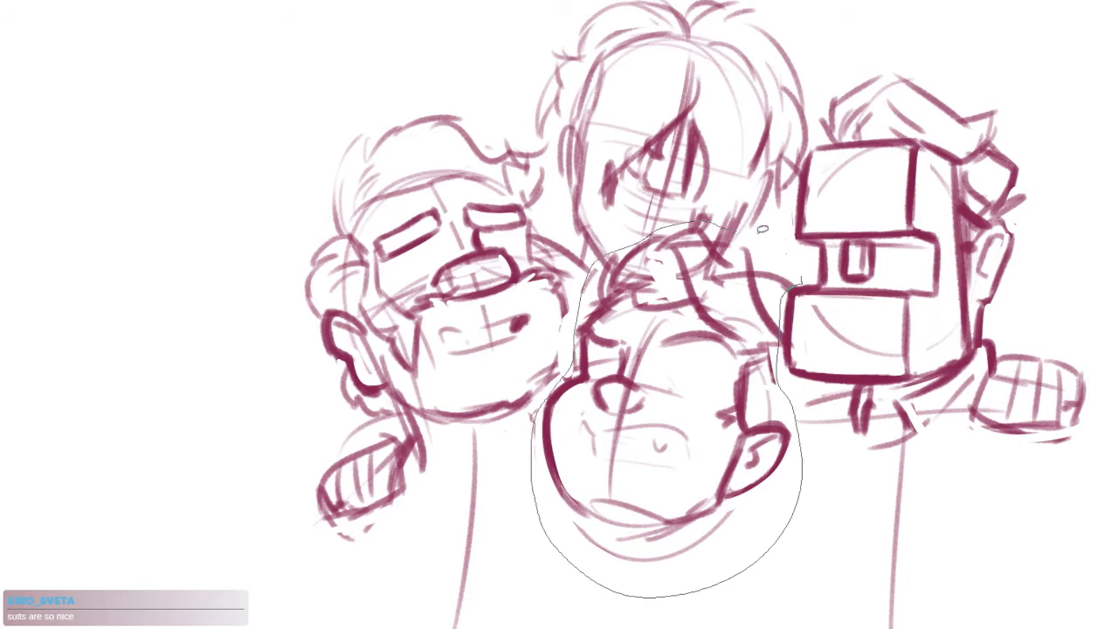
pyautogui.moveTo(762, 229); pyautogui.dragTo(800, 251)
# Try clearing the selected lines and redrawing the topmost figure's jaw as a rounded curve
pyautogui.press('Delete')
pyautogui.hotkey('ctrl', 'd')
pyautogui.scroll(3, 696, 237)
pyautogui.moveTo(696, 237); pyautogui.dragTo(688, 336)
pyautogui.moveTo(531, 348)
pyautogui.mouseDown()
pyautogui.moveTo(589, 383)
pyautogui.moveTo(682, 384)
pyautogui.mouseUp()
pyautogui.moveTo(758, 294)
pyautogui.mouseDown()
pyautogui.moveTo(693, 385)
pyautogui.moveTo(576, 387)
pyautogui.mouseUp()
pyautogui.hotkey('ctrl', 'z')
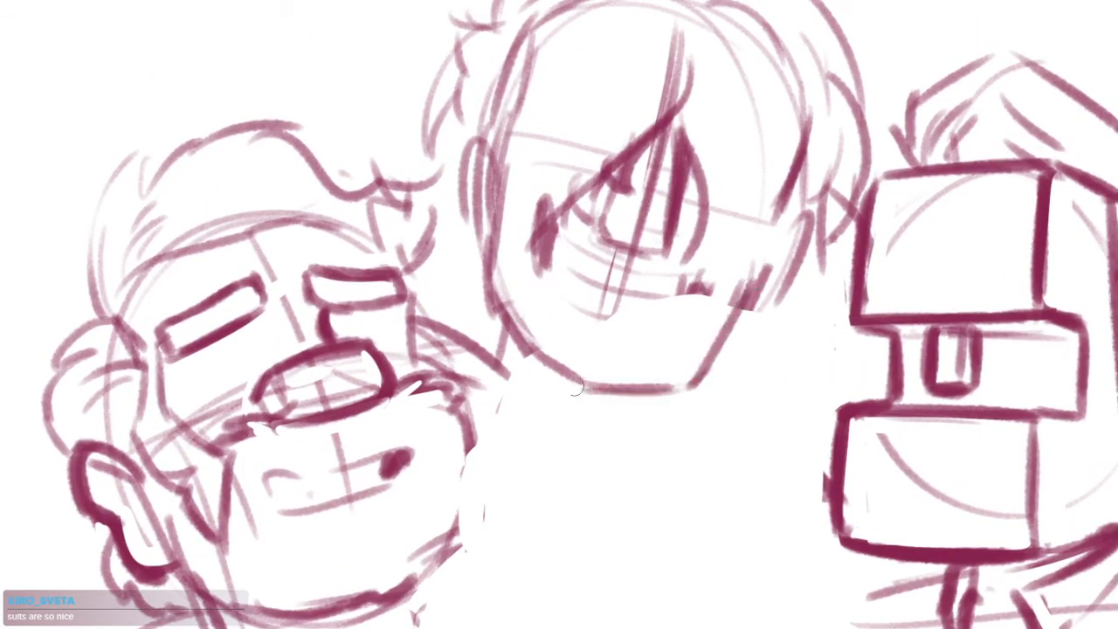
pyautogui.hotkey('ctrl', 'z')
pyautogui.moveTo(751, 300); pyautogui.dragTo(641, 395)
pyautogui.moveTo(749, 286); pyautogui.dragTo(666, 395)
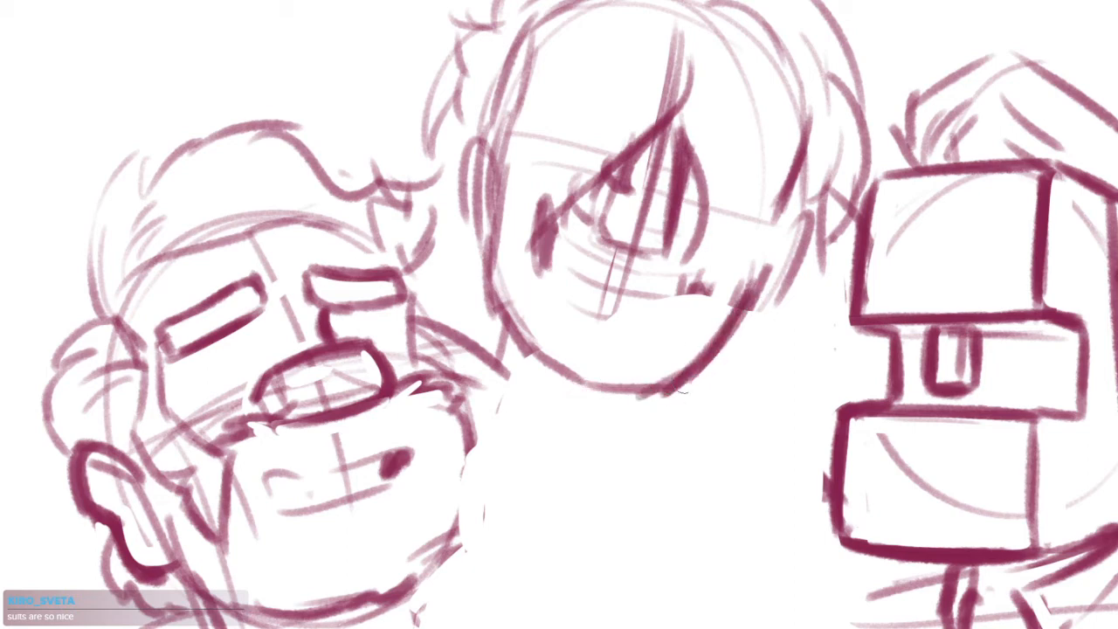
# Try a wide curved mouth line across the lower part of the topmost figure's face
pyautogui.moveTo(540, 267)
pyautogui.mouseDown()
pyautogui.moveTo(601, 319)
pyautogui.moveTo(627, 323)
pyautogui.mouseUp()
pyautogui.moveTo(611, 322); pyautogui.dragTo(667, 324)
pyautogui.moveTo(648, 323); pyautogui.dragTo(698, 308)
pyautogui.hotkey('ctrl', 'z')
pyautogui.hotkey('ctrl', 'z')
pyautogui.moveTo(538, 274); pyautogui.dragTo(666, 315)
pyautogui.hotkey('ctrl', 'z')
pyautogui.moveTo(541, 278)
pyautogui.mouseDown()
pyautogui.moveTo(668, 328)
pyautogui.moveTo(689, 309)
pyautogui.moveTo(652, 323)
pyautogui.moveTo(696, 311)
pyautogui.mouseUp()
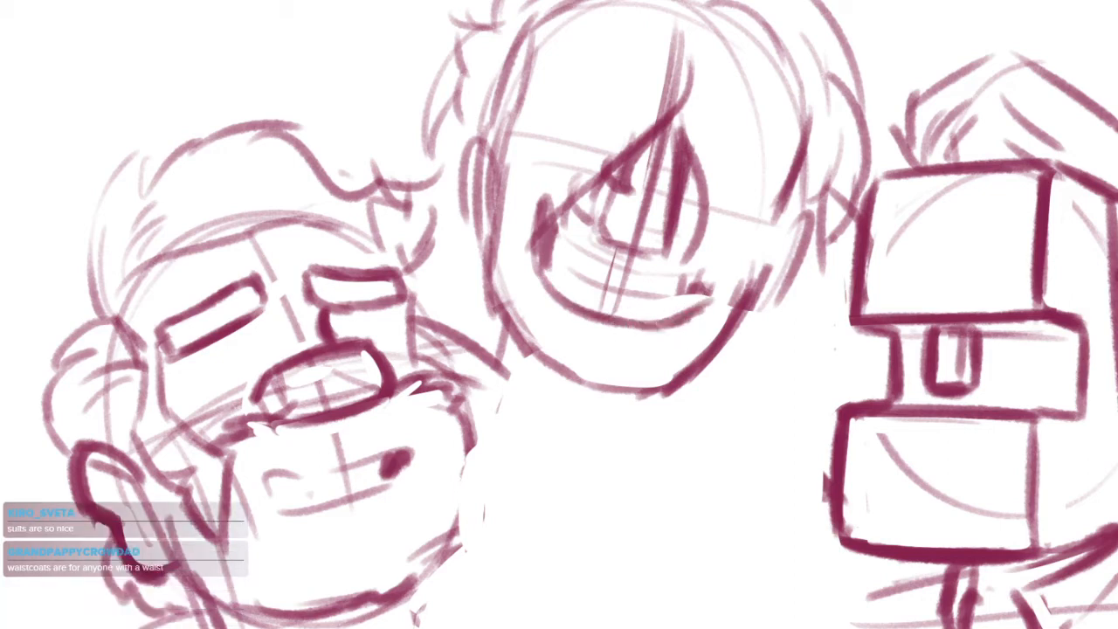
# Undo the new mouth and jaw lines and the clearing of the lower middle head, back to the freehand selection
pyautogui.hotkey('ctrl', 'z')
pyautogui.hotkey('ctrl', 'z')
pyautogui.hotkey('ctrl', 'z')
pyautogui.hotkey('ctrl', 'z')
pyautogui.hotkey('ctrl', 'z')
pyautogui.hotkey('ctrl', 'z')
pyautogui.hotkey('ctrl', 'z')
pyautogui.hotkey('ctrl', 'z')
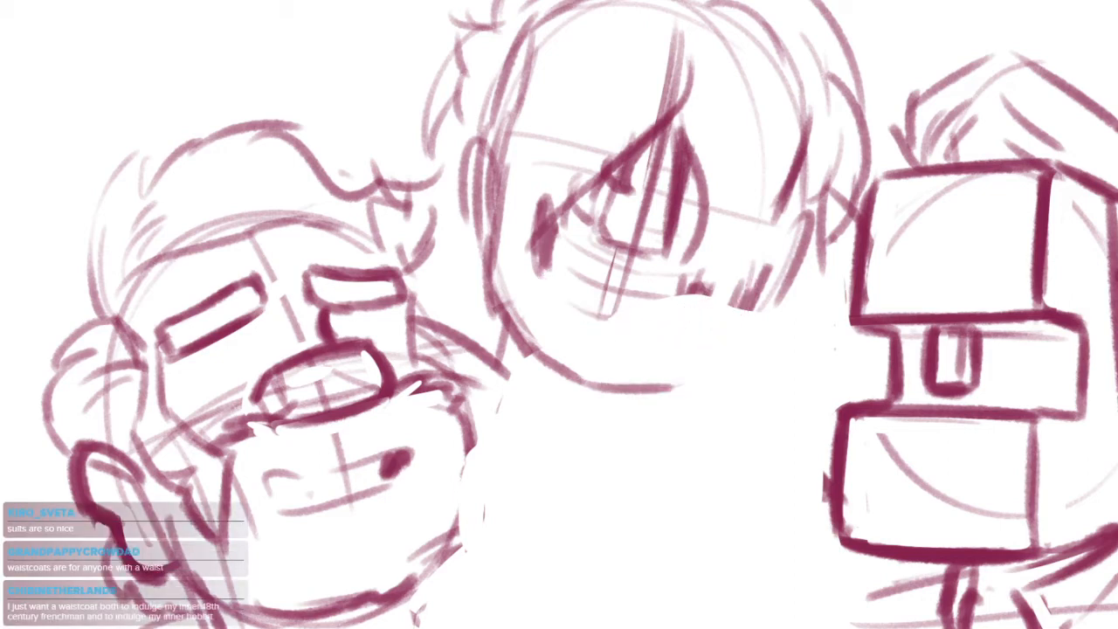
pyautogui.moveTo(675, 353); pyautogui.dragTo(657, 347)
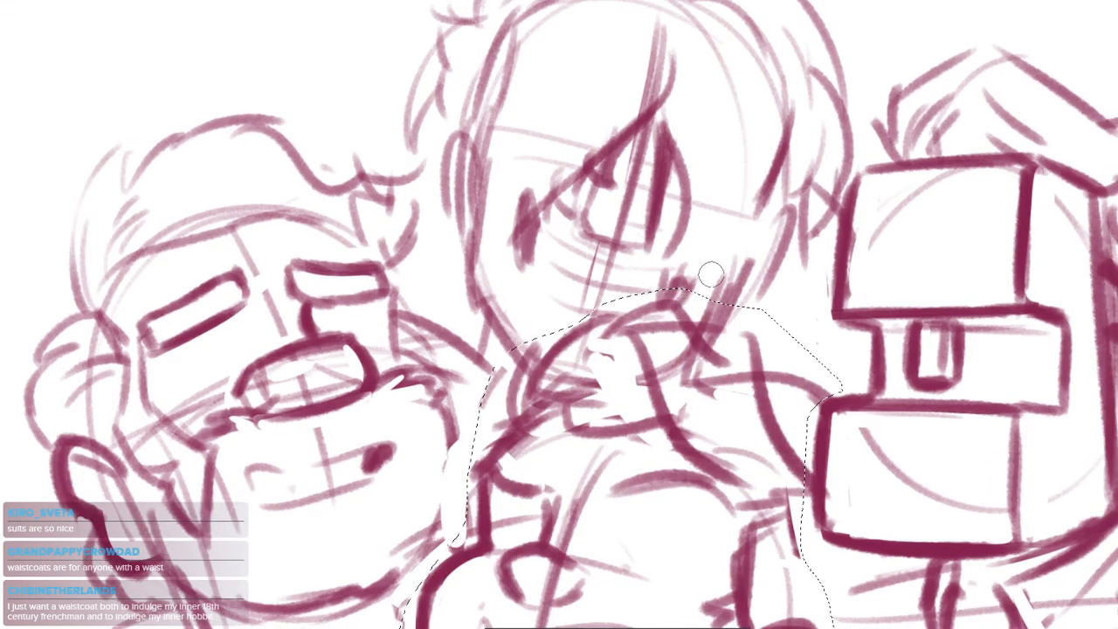
pyautogui.hotkey('alt', 'l')
pyautogui.press('Escape')
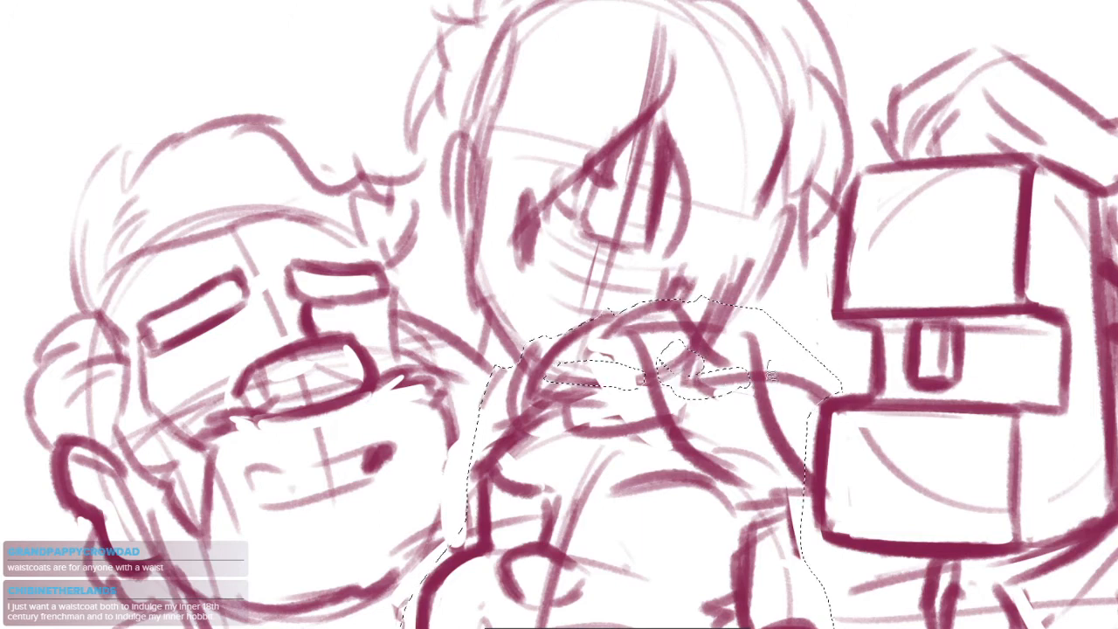
# Trim the selection around the topmost figure's jaw and shoulder, clear the selected lines and deselect
pyautogui.moveTo(770, 375)
pyautogui.mouseDown()
pyautogui.moveTo(829, 388)
pyautogui.moveTo(838, 338)
pyautogui.mouseUp()
pyautogui.moveTo(768, 285)
pyautogui.mouseDown()
pyautogui.moveTo(732, 333)
pyautogui.moveTo(702, 313)
pyautogui.moveTo(758, 305)
pyautogui.moveTo(707, 314)
pyautogui.moveTo(686, 348)
pyautogui.moveTo(700, 281)
pyautogui.mouseUp()
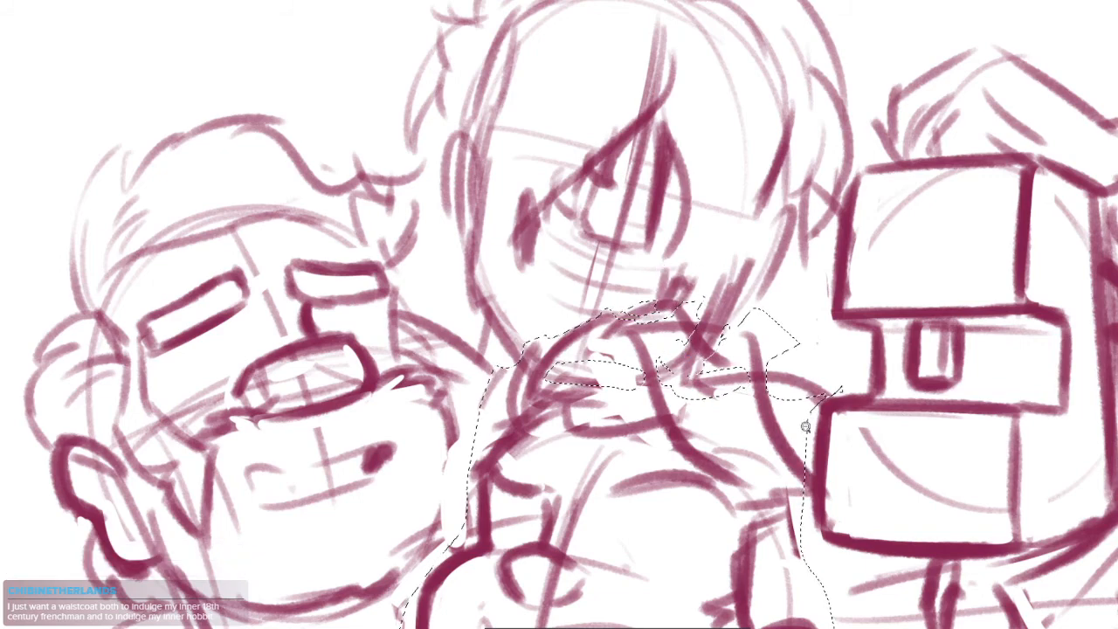
pyautogui.hotkey('ctrl', '-')
pyautogui.press('Delete')
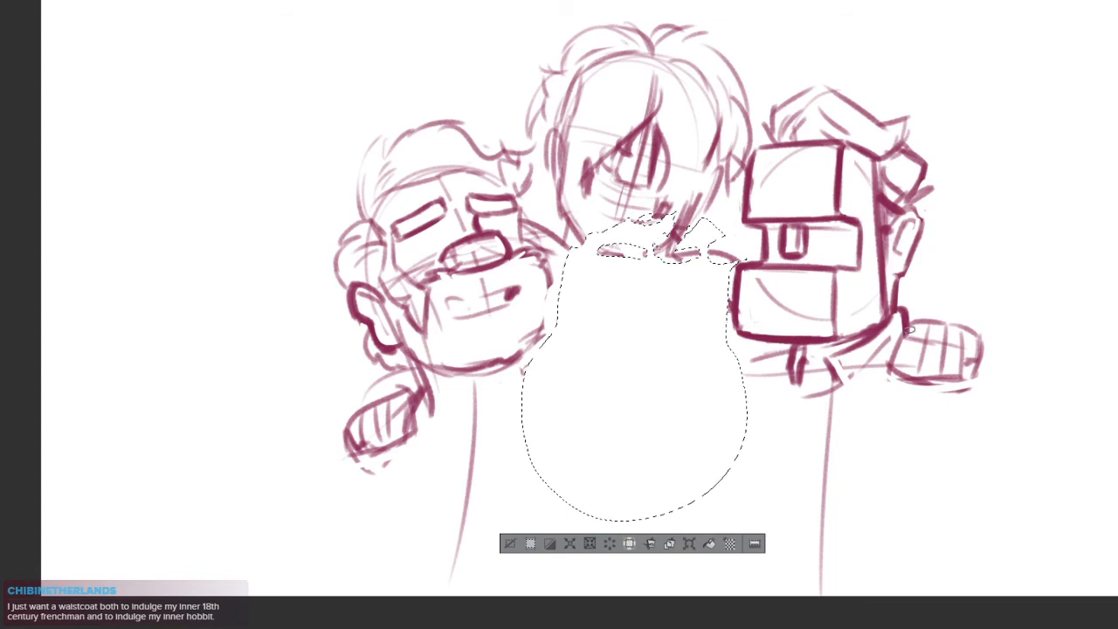
pyautogui.hotkey('ctrl', 'd')
# Redraw the bottom of the topmost figure's jaw as a thick rounded chin line
pyautogui.keyDown('ctrl'); pyautogui.click(649, 339); pyautogui.keyUp('ctrl')
pyautogui.moveTo(652, 342)
pyautogui.mouseDown()
pyautogui.moveTo(610, 418)
pyautogui.moveTo(715, 427)
pyautogui.moveTo(769, 381)
pyautogui.mouseUp()
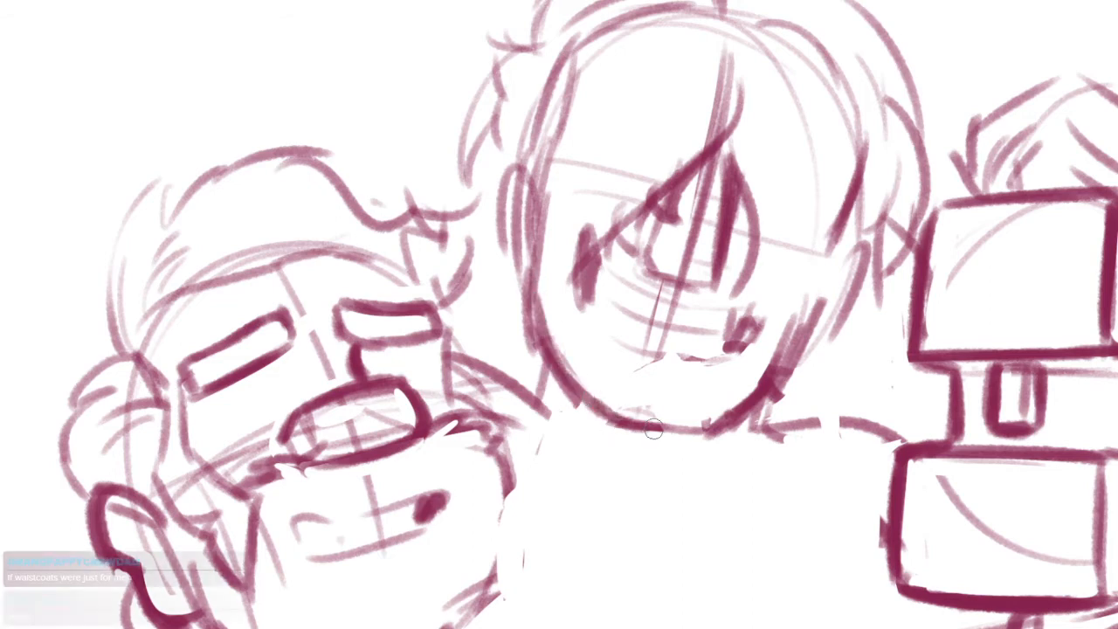
pyautogui.moveTo(582, 403); pyautogui.dragTo(697, 429)
# Select the topmost figure's mouth area with a freehand outline and scale it slightly shorter
pyautogui.scroll(3, 657, 360)
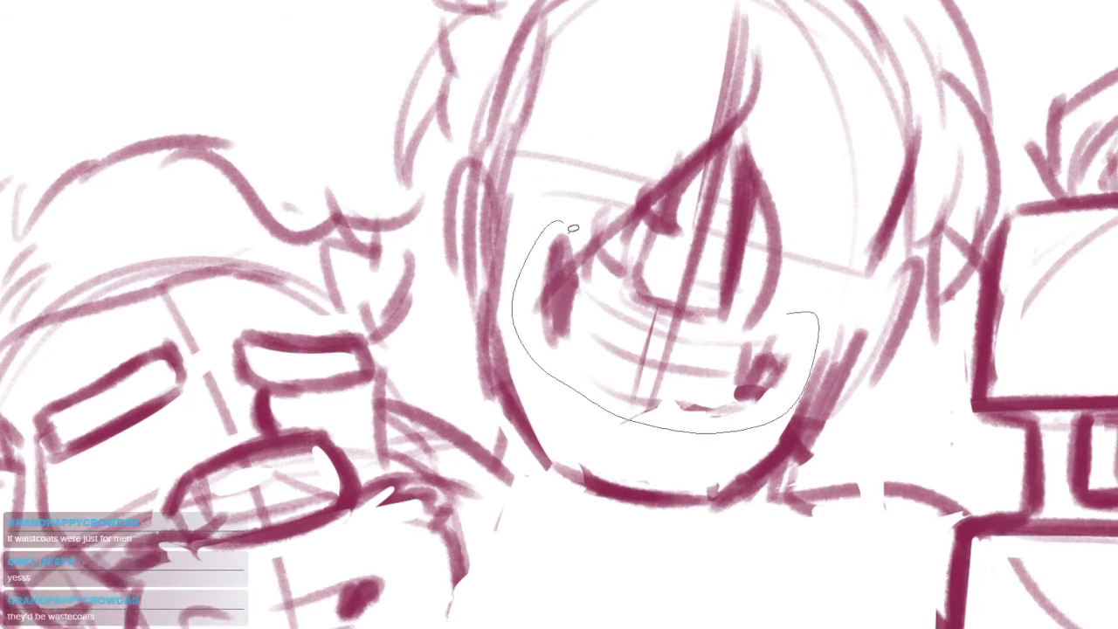
pyautogui.moveTo(765, 308)
pyautogui.mouseDown()
pyautogui.moveTo(804, 329)
pyautogui.moveTo(780, 346)
pyautogui.mouseUp()
pyautogui.hotkey('ctrl', 't')
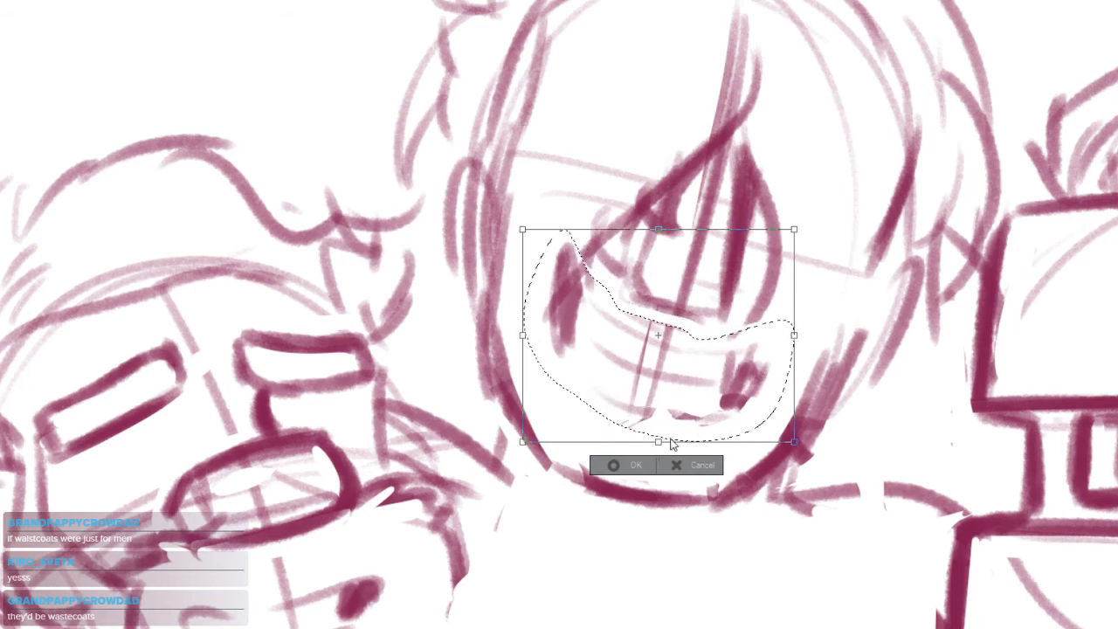
pyautogui.moveTo(661, 442); pyautogui.dragTo(711, 393)
pyautogui.press('Return')
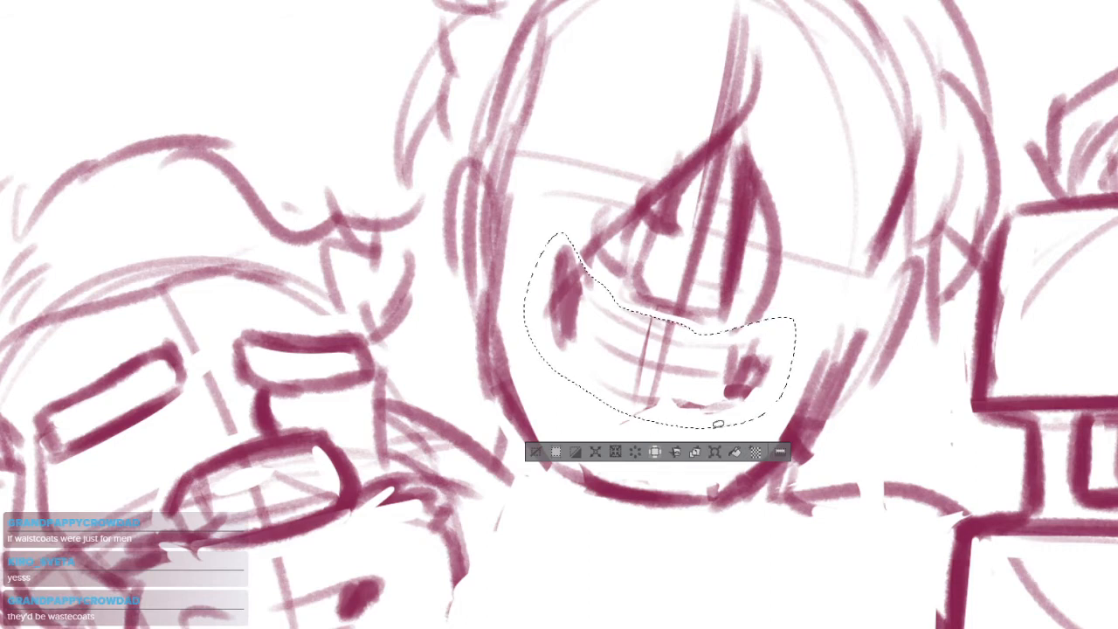
# Deselect the topmost figure's mouth area and darken both corners of the mouth
pyautogui.hotkey('ctrl', 'd')
pyautogui.scroll(2, 662, 332)
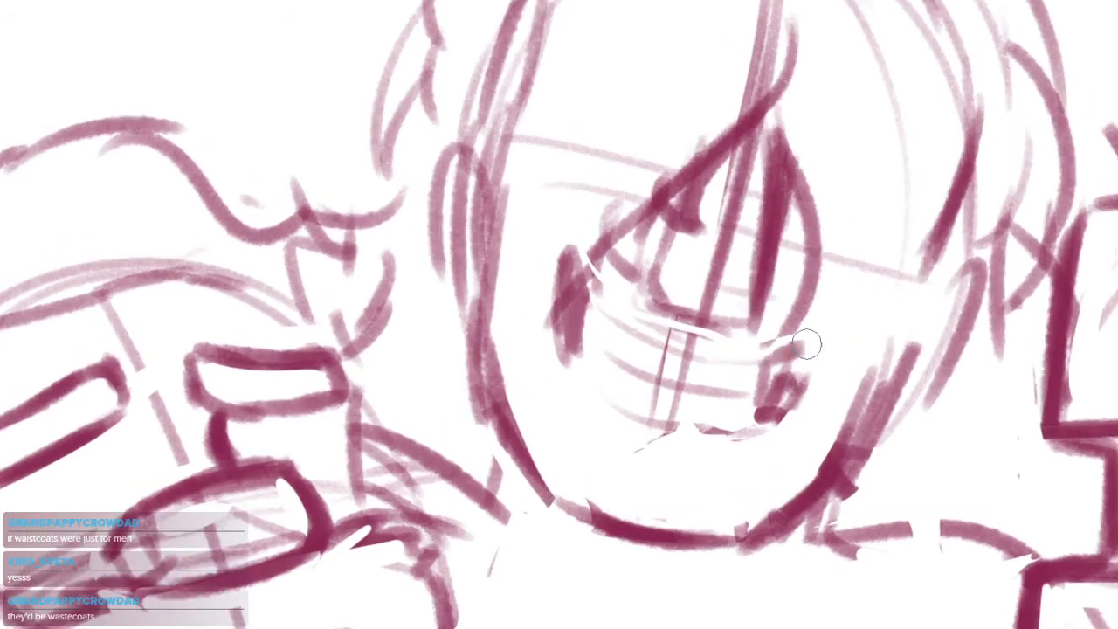
pyautogui.moveTo(807, 344)
pyautogui.mouseDown()
pyautogui.moveTo(788, 405)
pyautogui.moveTo(800, 390)
pyautogui.moveTo(771, 405)
pyautogui.mouseUp()
pyautogui.moveTo(576, 276); pyautogui.dragTo(569, 351)
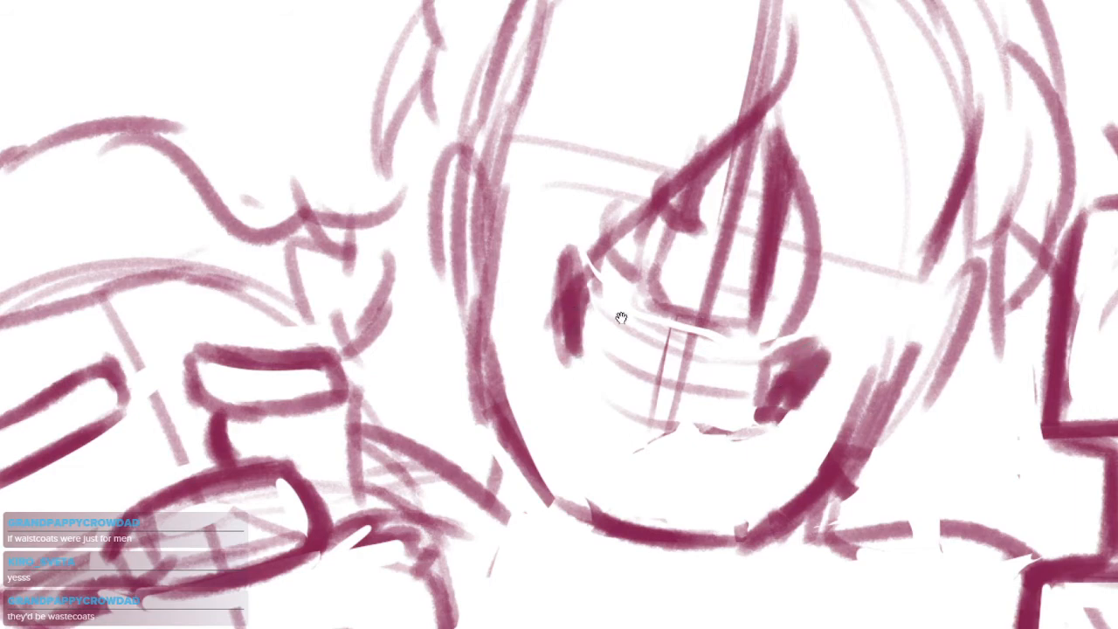
# Sketch a line from the topmost figure's left-side ear to the eye and a hair strand along the opposite cheek
pyautogui.scroll(-3, 621, 318)
pyautogui.moveTo(664, 313)
pyautogui.mouseDown()
pyautogui.moveTo(652, 357)
pyautogui.moveTo(573, 409)
pyautogui.mouseUp()
pyautogui.hotkey('ctrl', 'z')
pyautogui.moveTo(630, 353); pyautogui.dragTo(568, 352)
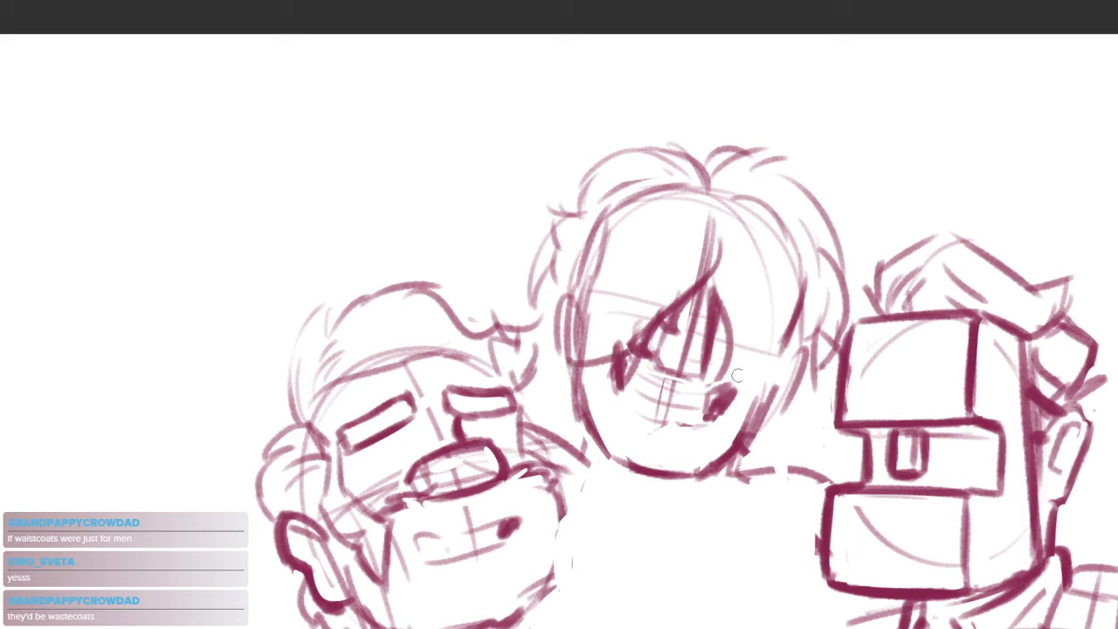
pyautogui.moveTo(738, 372); pyautogui.dragTo(757, 471)
# Strengthen the topmost figure's hair with darker arcs from the parting and wavy outer locks down both sides of the head
pyautogui.moveTo(707, 187)
pyautogui.mouseDown()
pyautogui.moveTo(593, 236)
pyautogui.moveTo(648, 159)
pyautogui.moveTo(599, 218)
pyautogui.mouseUp()
pyautogui.hotkey('ctrl', 'z')
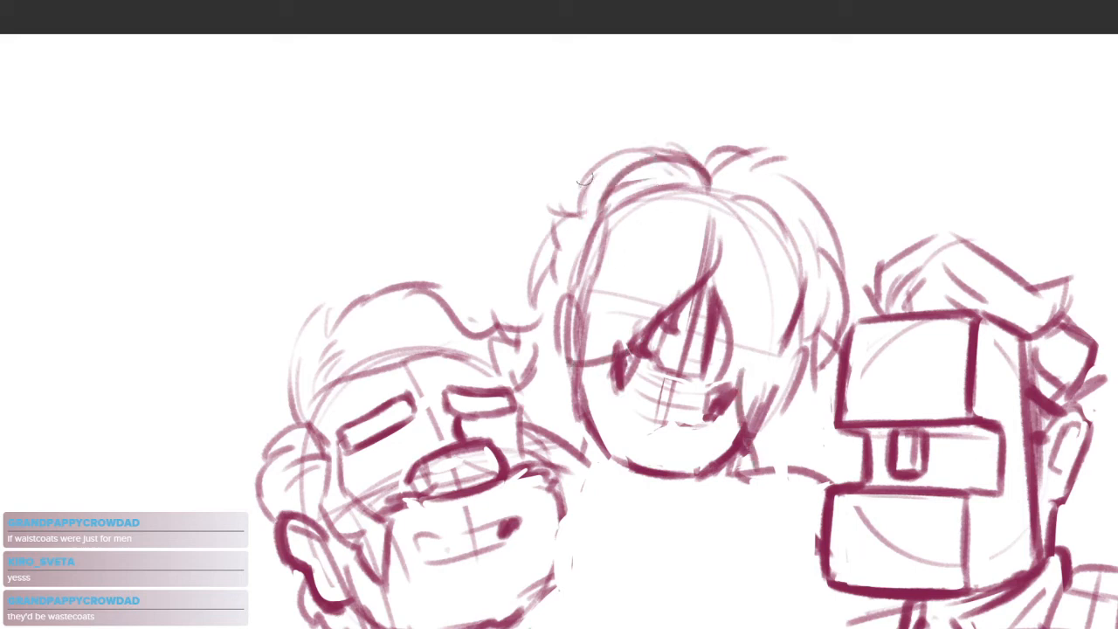
pyautogui.moveTo(599, 175); pyautogui.dragTo(679, 150)
pyautogui.moveTo(748, 172)
pyautogui.mouseDown()
pyautogui.moveTo(828, 236)
pyautogui.moveTo(816, 288)
pyautogui.moveTo(835, 391)
pyautogui.mouseUp()
pyautogui.moveTo(569, 234)
pyautogui.mouseDown()
pyautogui.moveTo(531, 306)
pyautogui.moveTo(483, 331)
pyautogui.mouseUp()
pyautogui.moveTo(735, 514); pyautogui.dragTo(693, 427)
pyautogui.moveTo(784, 314); pyautogui.dragTo(803, 371)
pyautogui.moveTo(777, 408)
pyautogui.mouseDown()
pyautogui.moveTo(816, 429)
pyautogui.moveTo(786, 211)
pyautogui.mouseUp()
# Sketch a large loose head circle below the topmost figure, between the two outer heads
pyautogui.moveTo(610, 225)
pyautogui.mouseDown()
pyautogui.moveTo(590, 274)
pyautogui.moveTo(671, 390)
pyautogui.mouseUp()
pyautogui.scroll(-3, 618, 349)
pyautogui.moveTo(635, 295); pyautogui.dragTo(671, 439)
pyautogui.moveTo(614, 320); pyautogui.dragTo(618, 429)
pyautogui.hotkey('ctrl', 'z')
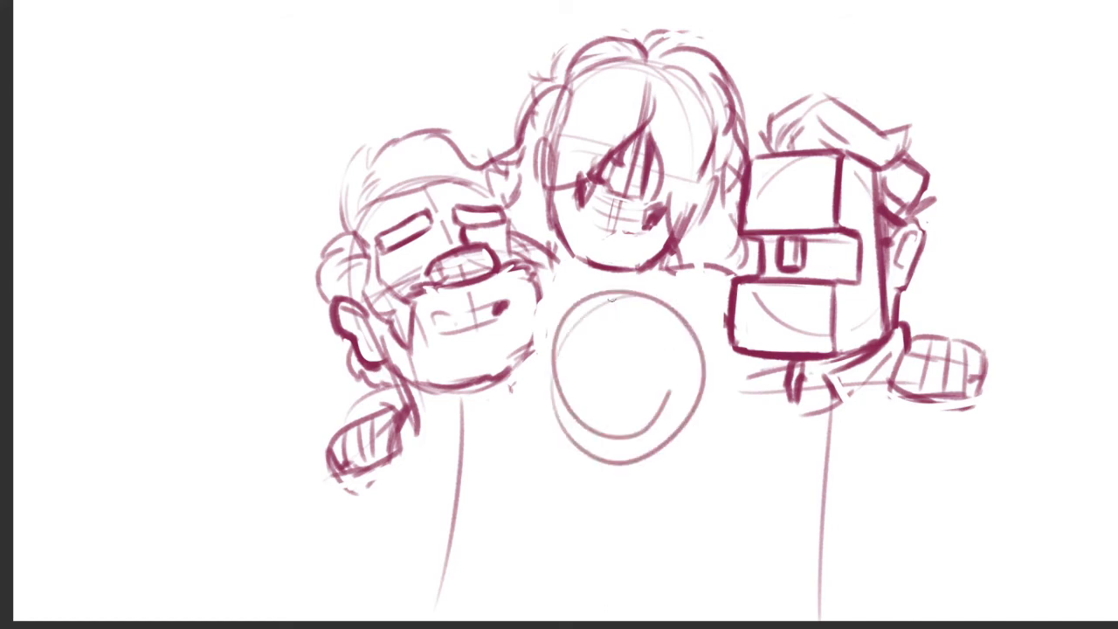
# Draw a curved vertical centre line and a horizontal eye line inside the lower middle head circle
pyautogui.moveTo(608, 301); pyautogui.dragTo(606, 421)
pyautogui.moveTo(563, 358); pyautogui.dragTo(659, 339)
pyautogui.hotkey('ctrl', 'z')
pyautogui.hotkey('ctrl', 'z')
pyautogui.moveTo(597, 310); pyautogui.dragTo(618, 428)
pyautogui.moveTo(557, 372); pyautogui.dragTo(635, 340)
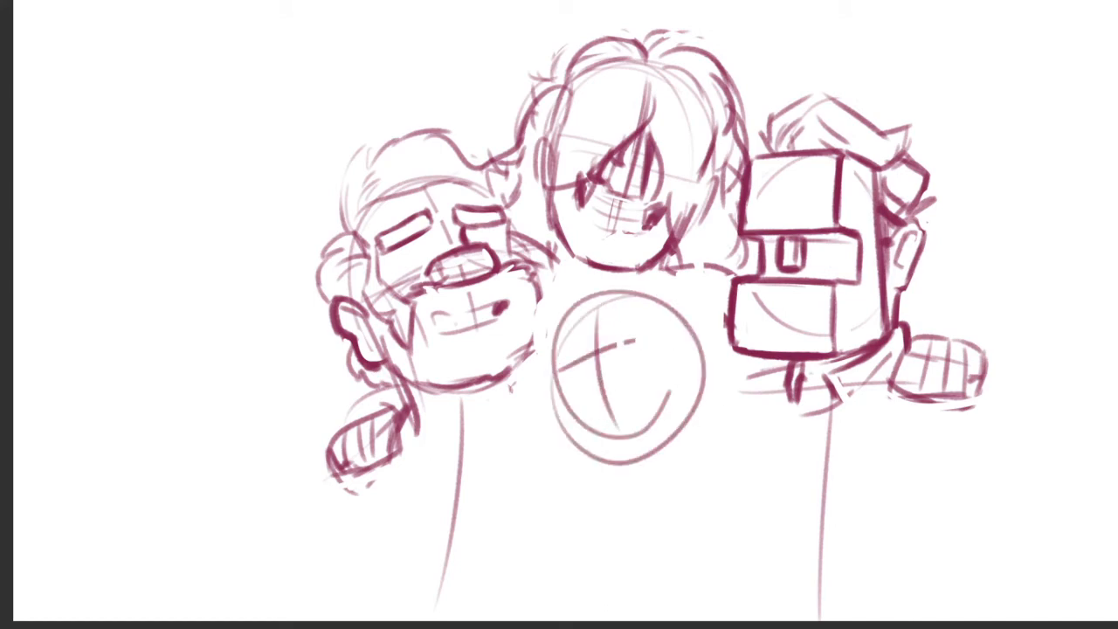
pyautogui.scroll(3, 625, 371)
pyautogui.hotkey('ctrl', 'z')
pyautogui.moveTo(533, 338); pyautogui.dragTo(670, 319)
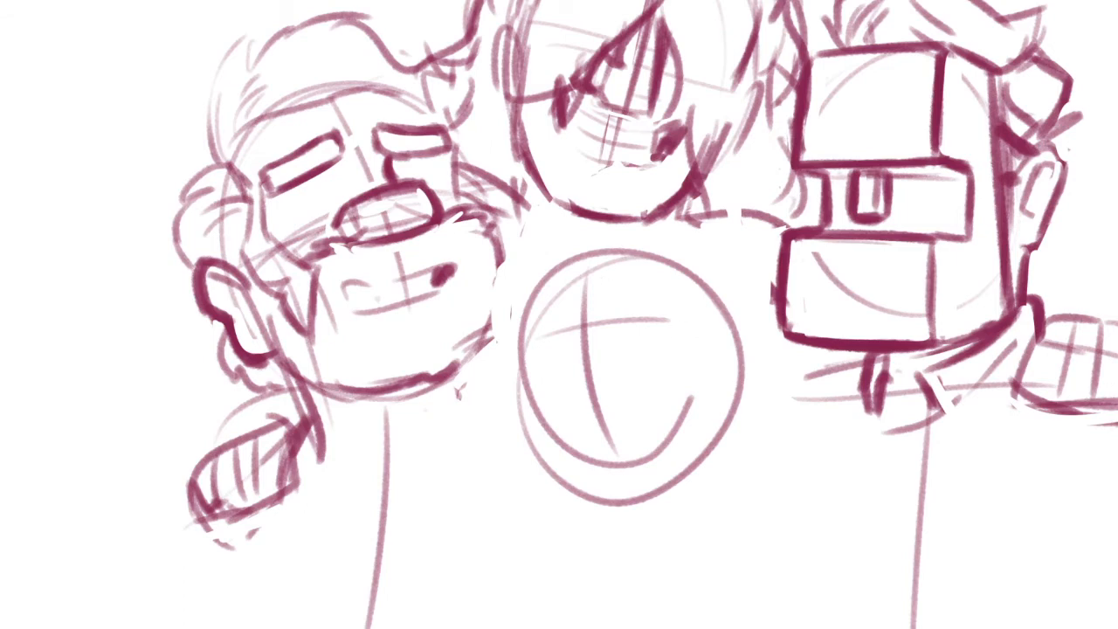
# Go over the lower middle head circle with another loose, slightly narrower outline
pyautogui.moveTo(655, 234)
pyautogui.mouseDown()
pyautogui.moveTo(545, 459)
pyautogui.moveTo(652, 274)
pyautogui.mouseUp()
pyautogui.moveTo(721, 303)
pyautogui.mouseDown()
pyautogui.moveTo(526, 284)
pyautogui.moveTo(523, 318)
pyautogui.moveTo(680, 253)
pyautogui.mouseUp()
pyautogui.hotkey('ctrl', 'z')
pyautogui.hotkey('ctrl', 'z')
pyautogui.moveTo(604, 245); pyautogui.dragTo(693, 265)
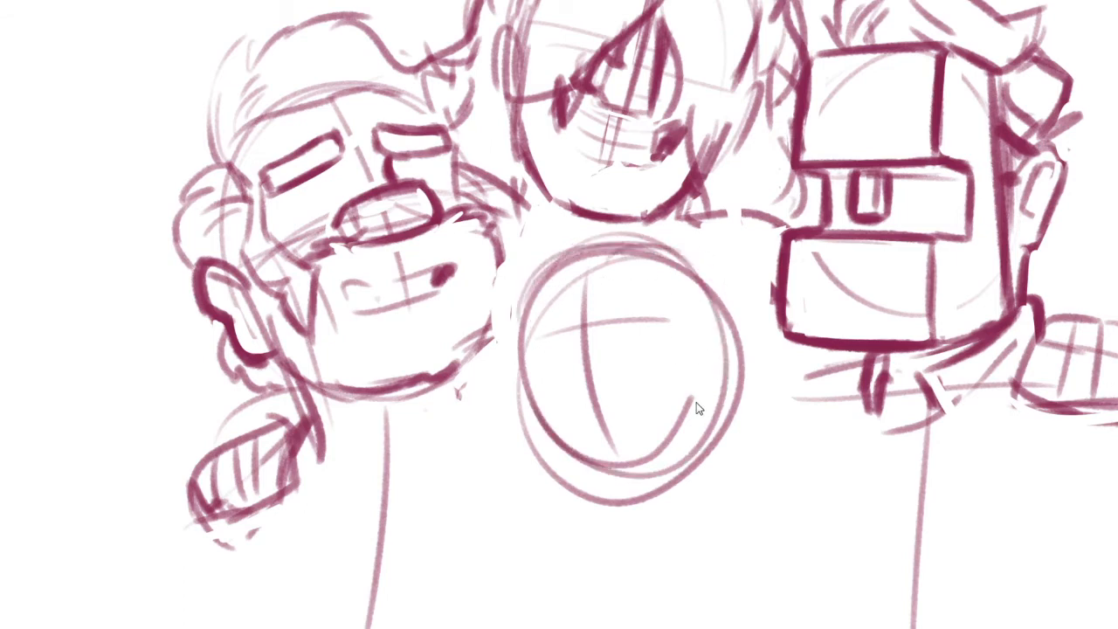
pyautogui.hotkey('ctrl', 'z')
pyautogui.moveTo(669, 402); pyautogui.dragTo(686, 436)
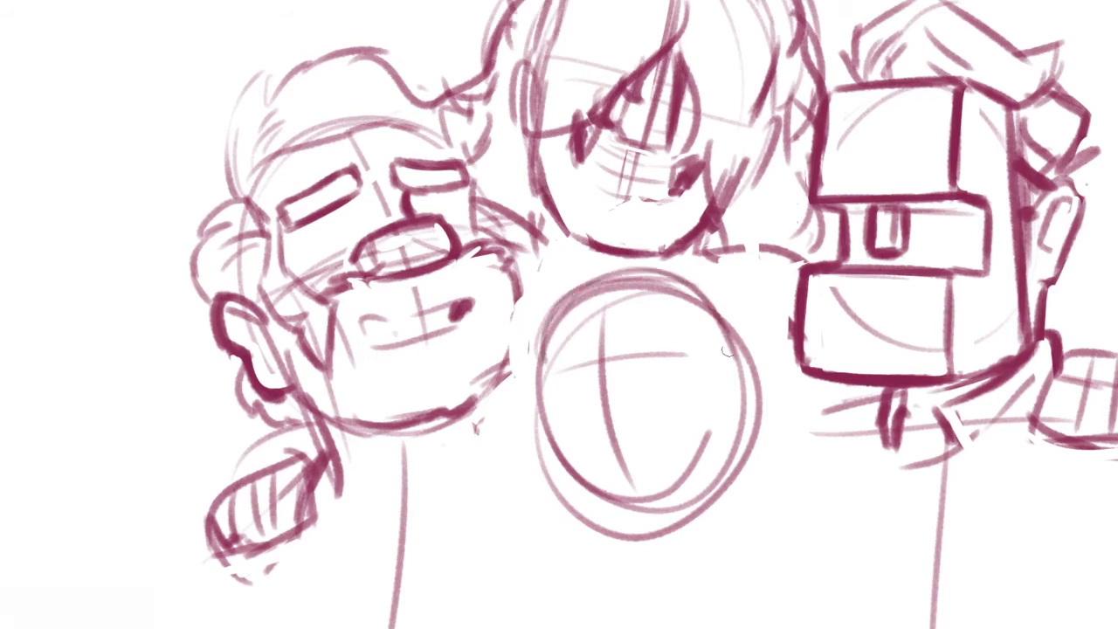
# Select the lower middle head with a freehand outline, scale it slightly larger and deselect
pyautogui.moveTo(762, 318)
pyautogui.mouseDown()
pyautogui.moveTo(661, 571)
pyautogui.moveTo(688, 256)
pyautogui.mouseUp()
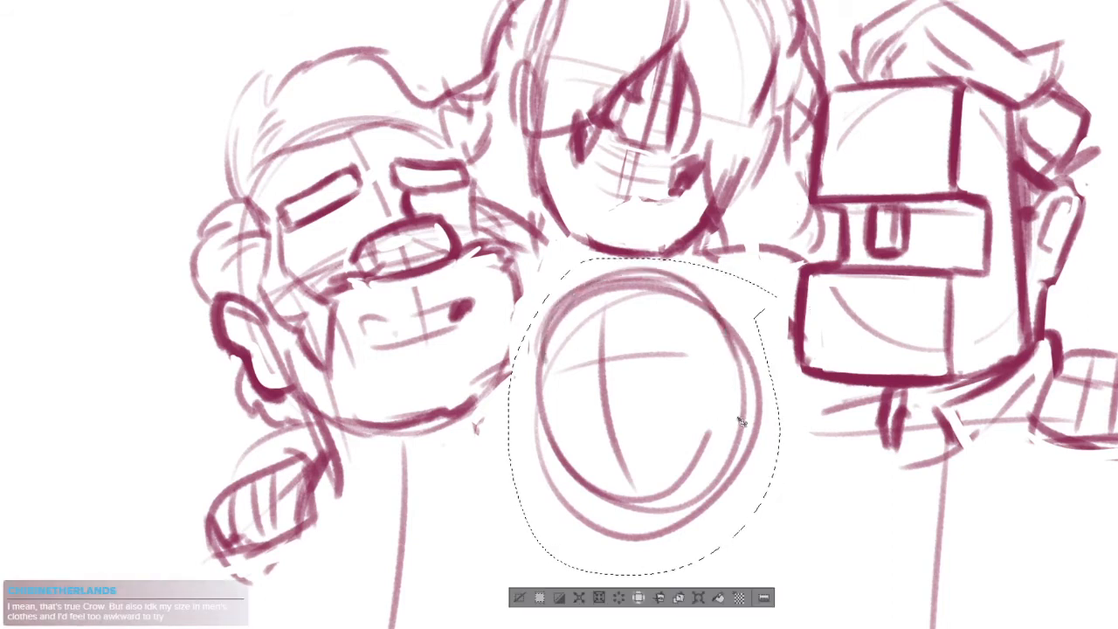
pyautogui.click(698, 598)
pyautogui.moveTo(797, 247); pyautogui.dragTo(799, 243)
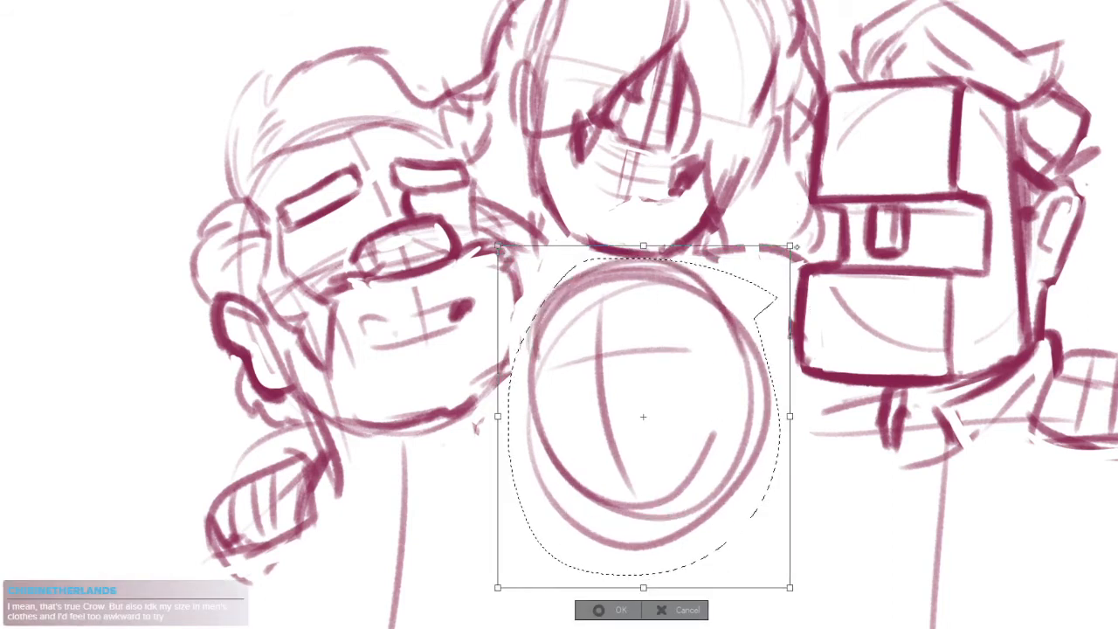
pyautogui.moveTo(756, 339); pyautogui.dragTo(763, 342)
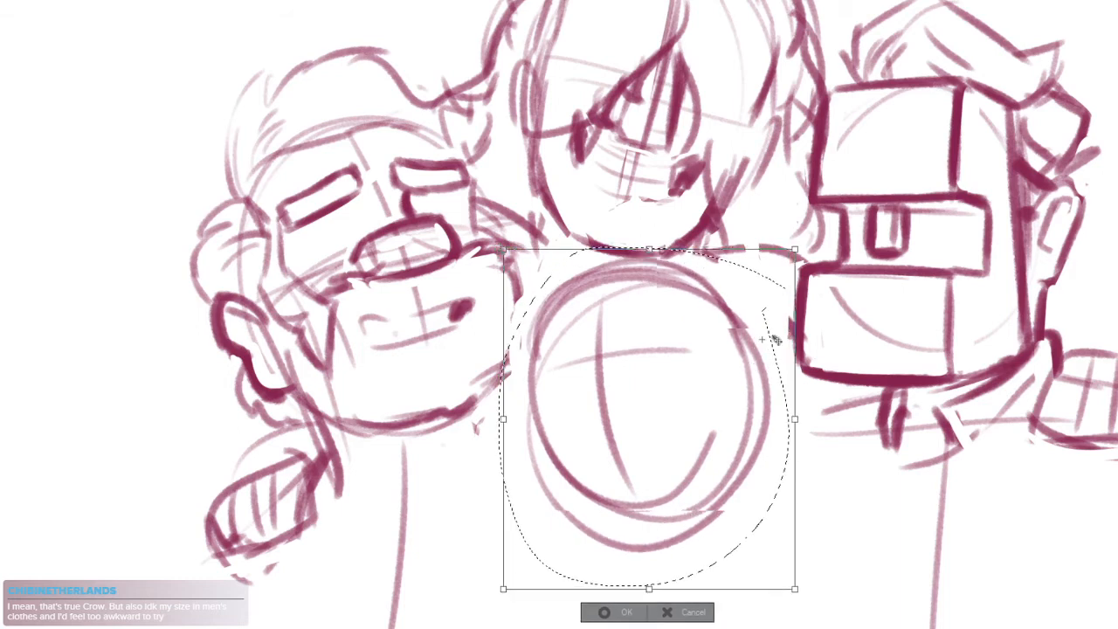
pyautogui.hotkey('ctrl', 'd')
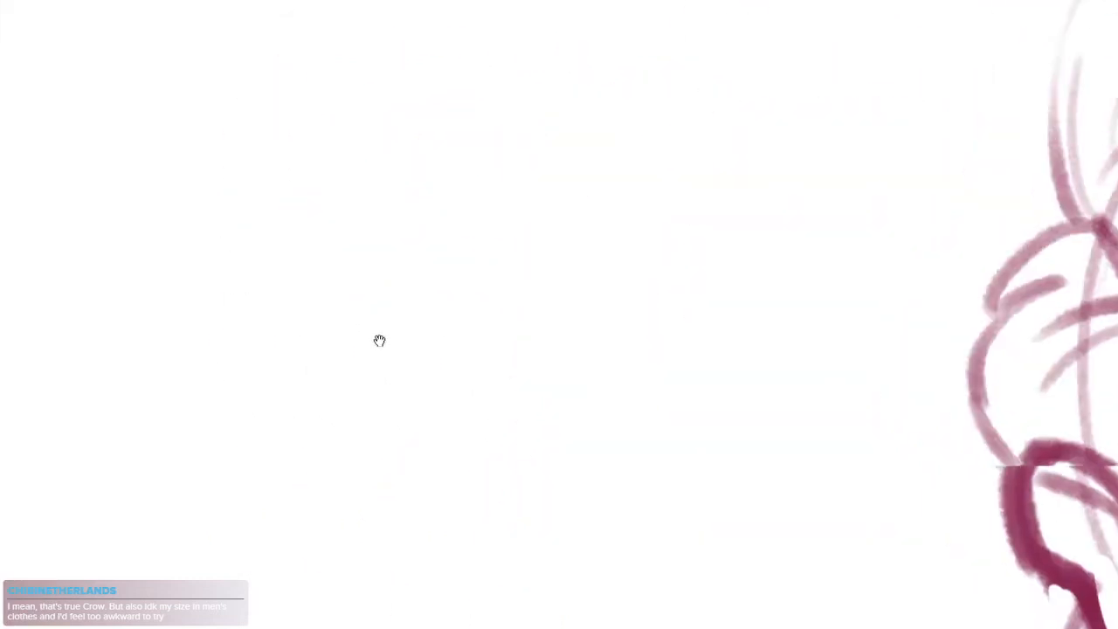
# Sketch a practice head in the empty area beside the group, with a skull circle, straight jaw lines and an ear
pyautogui.moveTo(698, 423); pyautogui.dragTo(587, 188)
pyautogui.hotkey('ctrl', 'z')
pyautogui.moveTo(733, 253)
pyautogui.mouseDown()
pyautogui.moveTo(489, 224)
pyautogui.moveTo(690, 199)
pyautogui.mouseUp()
pyautogui.moveTo(712, 276); pyautogui.dragTo(713, 299)
pyautogui.moveTo(701, 384); pyautogui.dragTo(699, 415)
pyautogui.moveTo(468, 276)
pyautogui.mouseDown()
pyautogui.moveTo(507, 491)
pyautogui.moveTo(650, 465)
pyautogui.mouseUp()
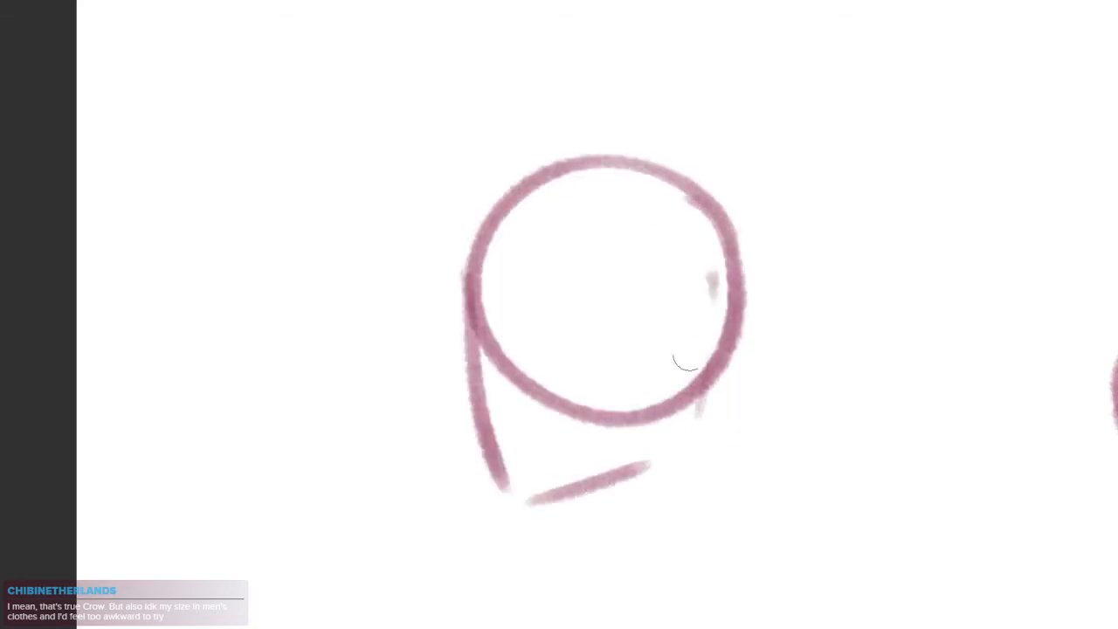
pyautogui.moveTo(712, 276); pyautogui.dragTo(661, 482)
pyautogui.moveTo(478, 305)
pyautogui.mouseDown()
pyautogui.moveTo(591, 149)
pyautogui.moveTo(690, 164)
pyautogui.moveTo(756, 257)
pyautogui.mouseUp()
pyautogui.moveTo(682, 185)
pyautogui.mouseDown()
pyautogui.moveTo(667, 446)
pyautogui.moveTo(685, 185)
pyautogui.mouseUp()
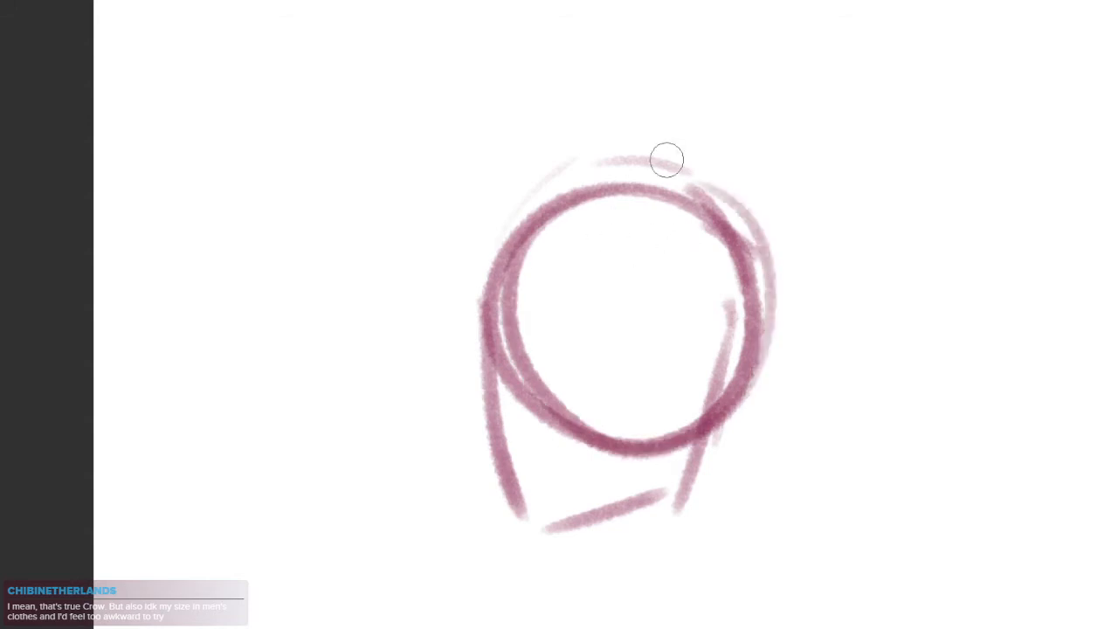
pyautogui.moveTo(493, 410)
pyautogui.mouseDown()
pyautogui.moveTo(627, 517)
pyautogui.moveTo(651, 510)
pyautogui.mouseUp()
pyautogui.moveTo(712, 345)
pyautogui.mouseDown()
pyautogui.moveTo(668, 517)
pyautogui.moveTo(723, 481)
pyautogui.mouseUp()
pyautogui.moveTo(712, 385)
pyautogui.mouseDown()
pyautogui.moveTo(786, 367)
pyautogui.moveTo(729, 432)
pyautogui.mouseUp()
# Sketch a second practice head above the first, with a brow notch, jaw lines, a side oval and a connecting brow line
pyautogui.moveTo(995, 202)
pyautogui.mouseDown()
pyautogui.moveTo(662, 239)
pyautogui.moveTo(677, 396)
pyautogui.mouseUp()
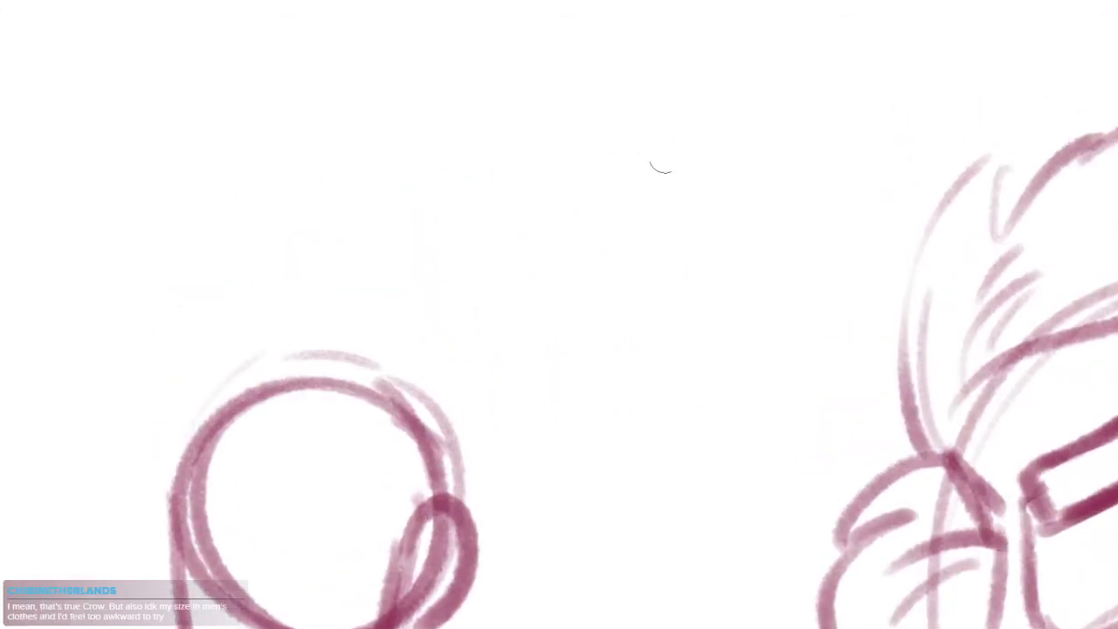
pyautogui.moveTo(490, 200)
pyautogui.mouseDown()
pyautogui.moveTo(631, 432)
pyautogui.moveTo(655, 448)
pyautogui.mouseUp()
pyautogui.moveTo(708, 164); pyautogui.dragTo(501, 107)
pyautogui.moveTo(633, 84); pyautogui.dragTo(686, 103)
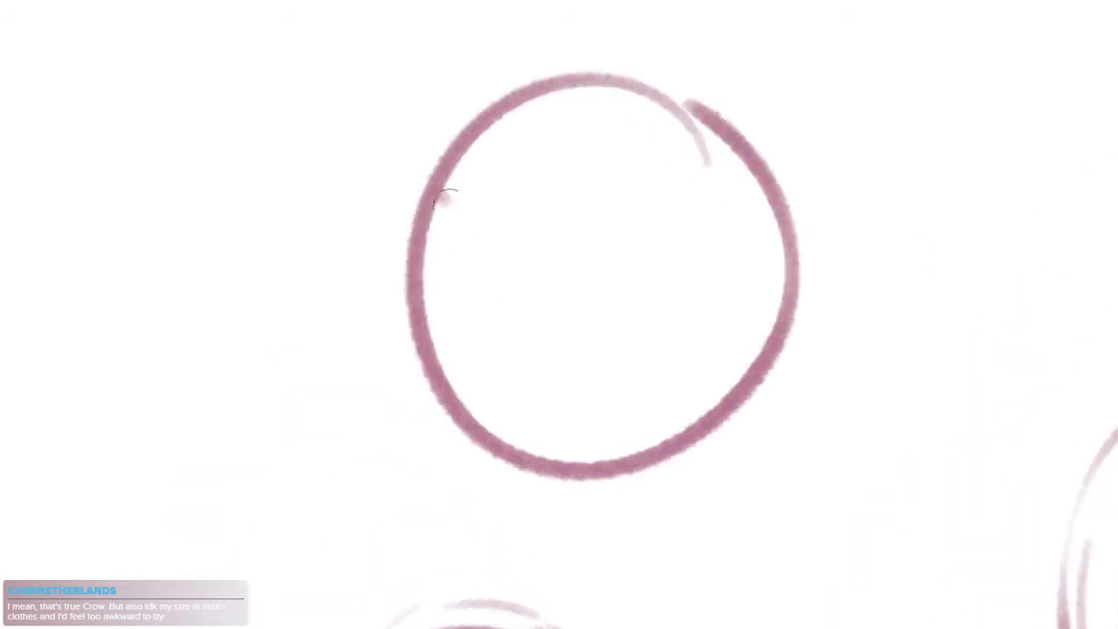
pyautogui.moveTo(444, 196)
pyautogui.mouseDown()
pyautogui.moveTo(417, 337)
pyautogui.moveTo(517, 446)
pyautogui.moveTo(652, 429)
pyautogui.moveTo(747, 310)
pyautogui.mouseUp()
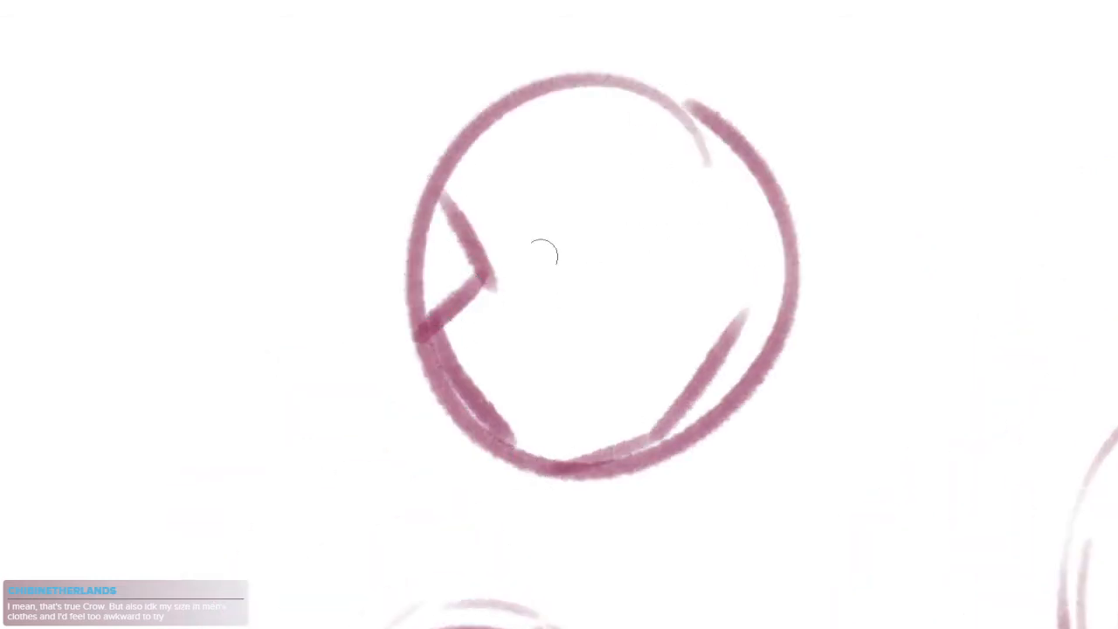
pyautogui.moveTo(442, 162)
pyautogui.mouseDown()
pyautogui.moveTo(519, 97)
pyautogui.moveTo(662, 86)
pyautogui.mouseUp()
pyautogui.moveTo(725, 130)
pyautogui.mouseDown()
pyautogui.moveTo(770, 243)
pyautogui.moveTo(765, 326)
pyautogui.mouseUp()
pyautogui.moveTo(685, 106)
pyautogui.mouseDown()
pyautogui.moveTo(734, 318)
pyautogui.moveTo(712, 121)
pyautogui.mouseUp()
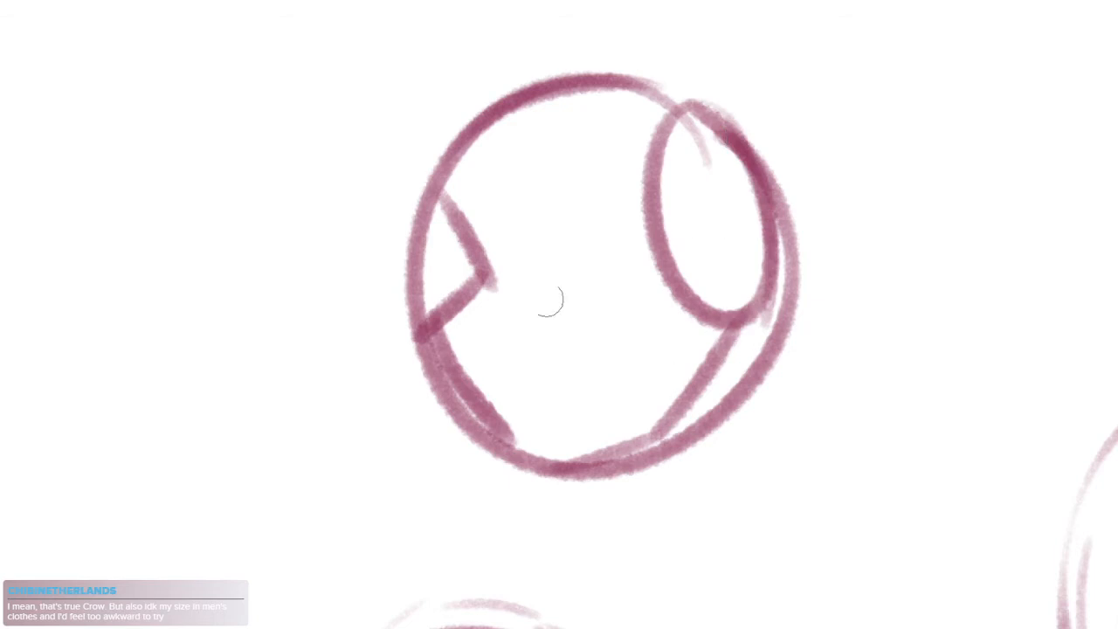
pyautogui.moveTo(500, 260); pyautogui.dragTo(691, 265)
# Select both practice heads beside the group, delete them and deselect
pyautogui.scroll(-4, 805, 411)
pyautogui.moveTo(849, 573); pyautogui.dragTo(443, 305)
pyautogui.moveTo(602, 461); pyautogui.dragTo(708, 523)
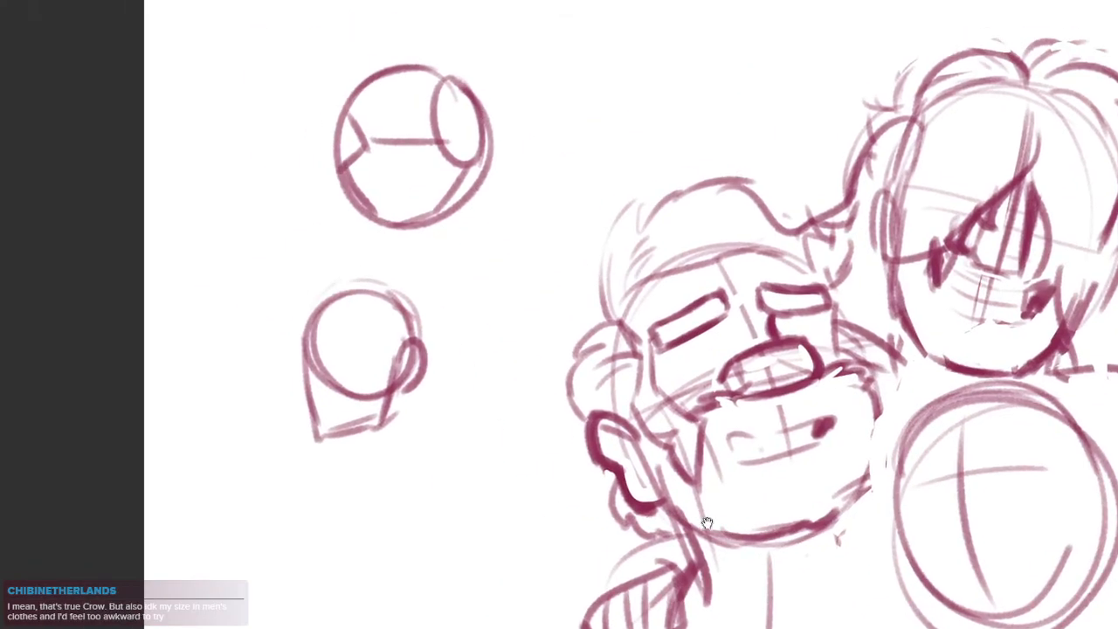
pyautogui.moveTo(552, 40)
pyautogui.mouseDown()
pyautogui.moveTo(264, 472)
pyautogui.moveTo(440, 11)
pyautogui.mouseUp()
pyautogui.press('Delete')
pyautogui.hotkey('ctrl', 'd')
pyautogui.moveTo(788, 449); pyautogui.dragTo(759, 420)
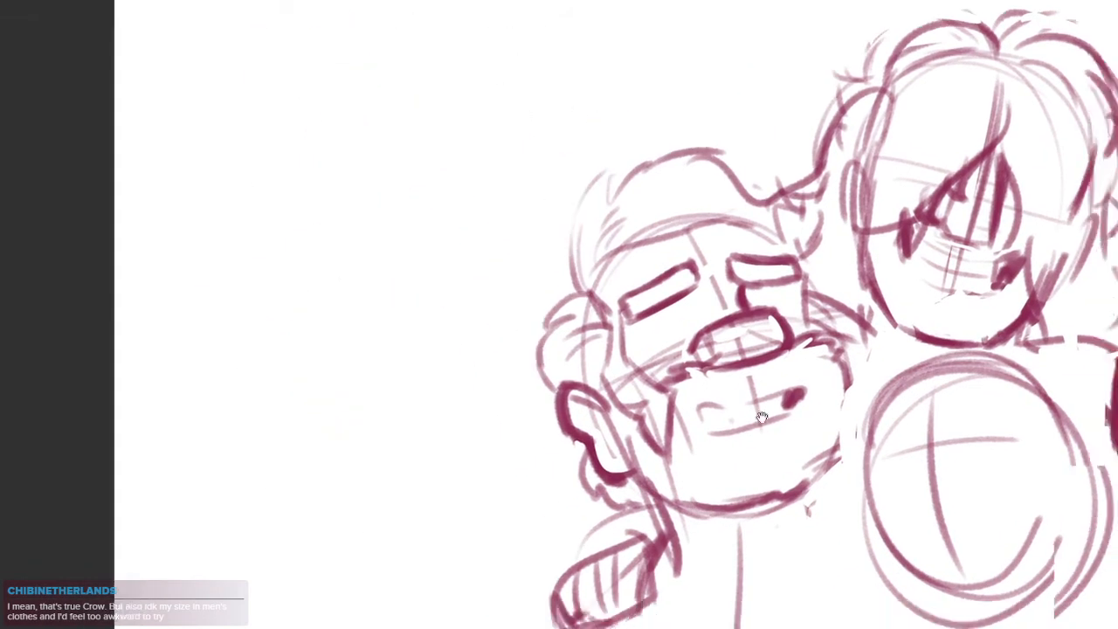
# Draw a notched brow and cheek contour on one side of the lower middle head and dark jaw strokes on the other
pyautogui.scroll(2, 990, 469)
pyautogui.moveTo(990, 470); pyautogui.dragTo(754, 273)
pyautogui.scroll(1, 755, 273)
pyautogui.moveTo(612, 181)
pyautogui.mouseDown()
pyautogui.moveTo(582, 303)
pyautogui.moveTo(697, 463)
pyautogui.mouseUp()
pyautogui.hotkey('ctrl', 'z')
pyautogui.moveTo(541, 187)
pyautogui.mouseDown()
pyautogui.moveTo(577, 269)
pyautogui.moveTo(540, 335)
pyautogui.moveTo(661, 479)
pyautogui.mouseUp()
pyautogui.moveTo(913, 259)
pyautogui.mouseDown()
pyautogui.moveTo(911, 352)
pyautogui.moveTo(891, 393)
pyautogui.mouseUp()
pyautogui.moveTo(886, 268)
pyautogui.mouseDown()
pyautogui.moveTo(882, 402)
pyautogui.moveTo(878, 383)
pyautogui.mouseUp()
pyautogui.hotkey('ctrl', 'z')
pyautogui.moveTo(903, 297); pyautogui.dragTo(889, 434)
pyautogui.moveTo(860, 469); pyautogui.dragTo(823, 457)
pyautogui.scroll(-3, 838, 458)
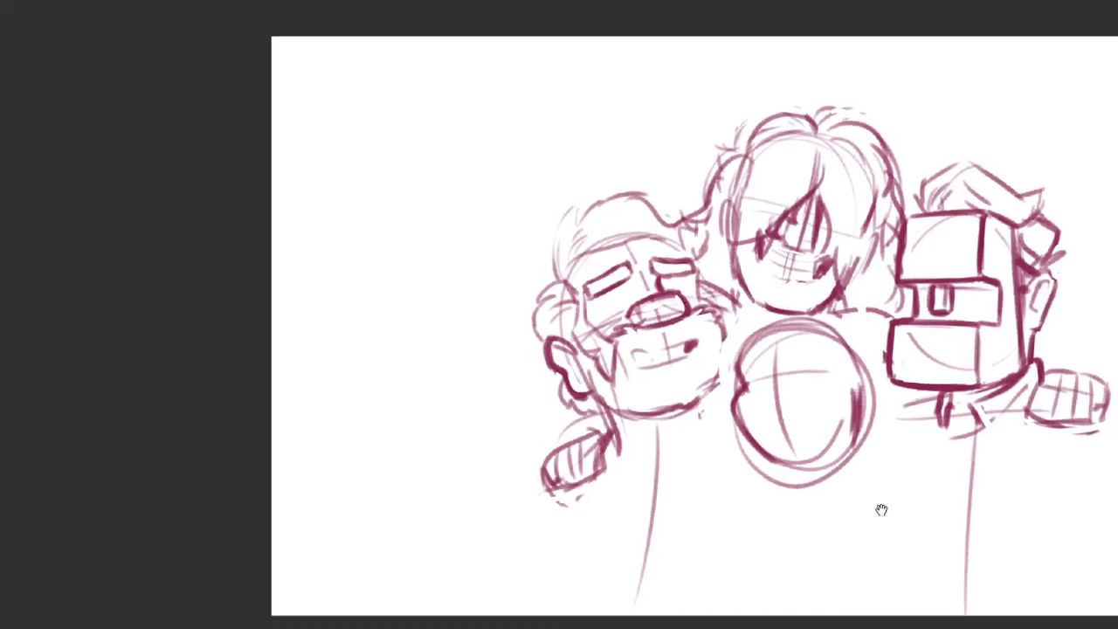
# Select the lower middle head with a freehand outline, then enlarge it and tilt it slightly clockwise
pyautogui.scroll(1, 869, 437)
pyautogui.moveTo(864, 410)
pyautogui.mouseDown()
pyautogui.moveTo(786, 361)
pyautogui.moveTo(582, 303)
pyautogui.mouseUp()
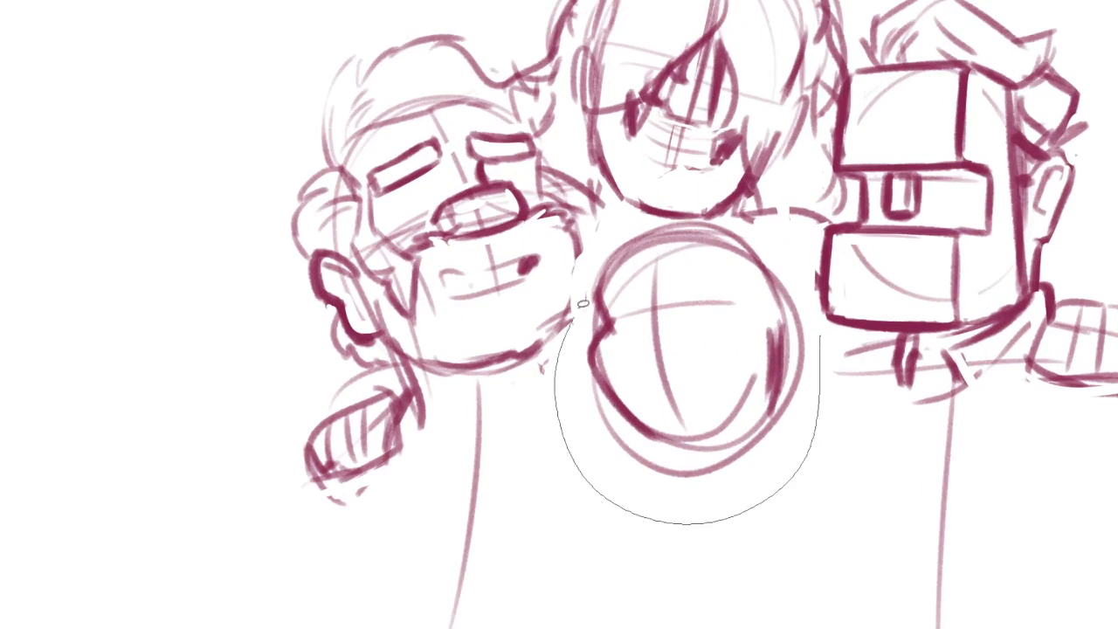
pyautogui.moveTo(749, 226); pyautogui.dragTo(753, 224)
pyautogui.scroll(-2, 821, 361)
pyautogui.hotkey('ctrl', 't')
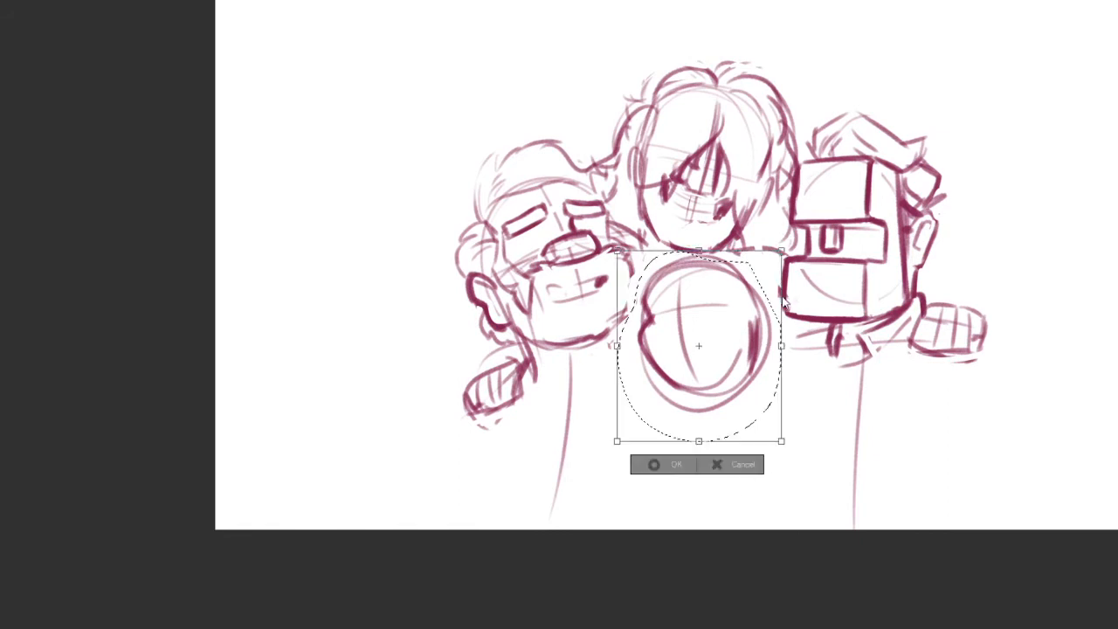
pyautogui.moveTo(764, 268)
pyautogui.mouseDown()
pyautogui.moveTo(774, 257)
pyautogui.moveTo(799, 272)
pyautogui.moveTo(760, 324)
pyautogui.mouseUp()
pyautogui.moveTo(803, 260); pyautogui.dragTo(802, 257)
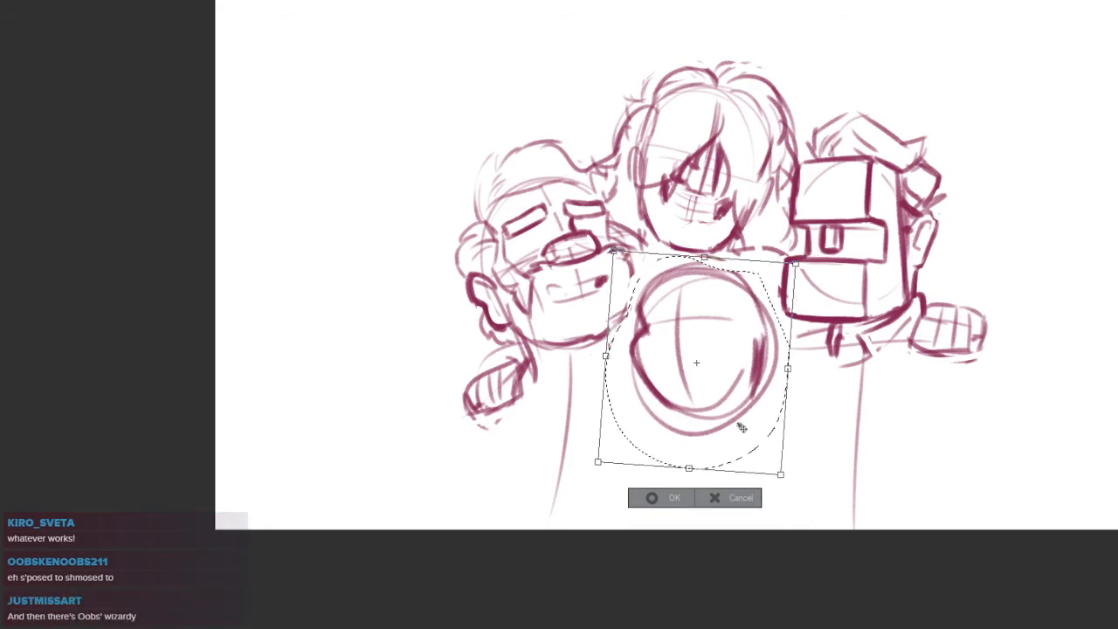
pyautogui.press('Return')
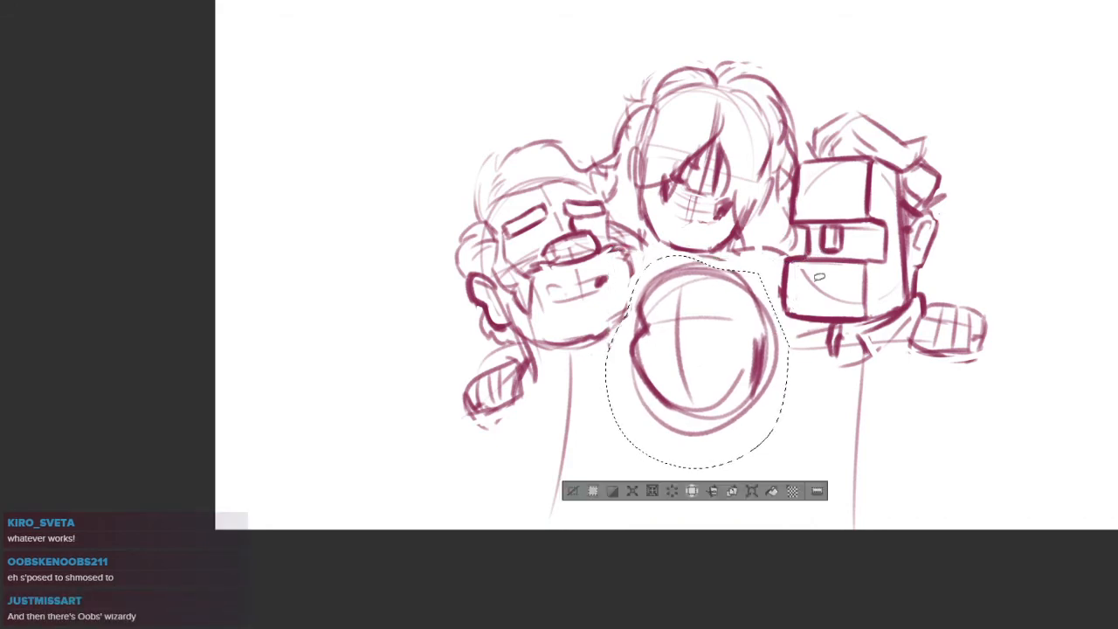
# Scale the selected lower middle head up slightly once more and deselect
pyautogui.click(751, 491)
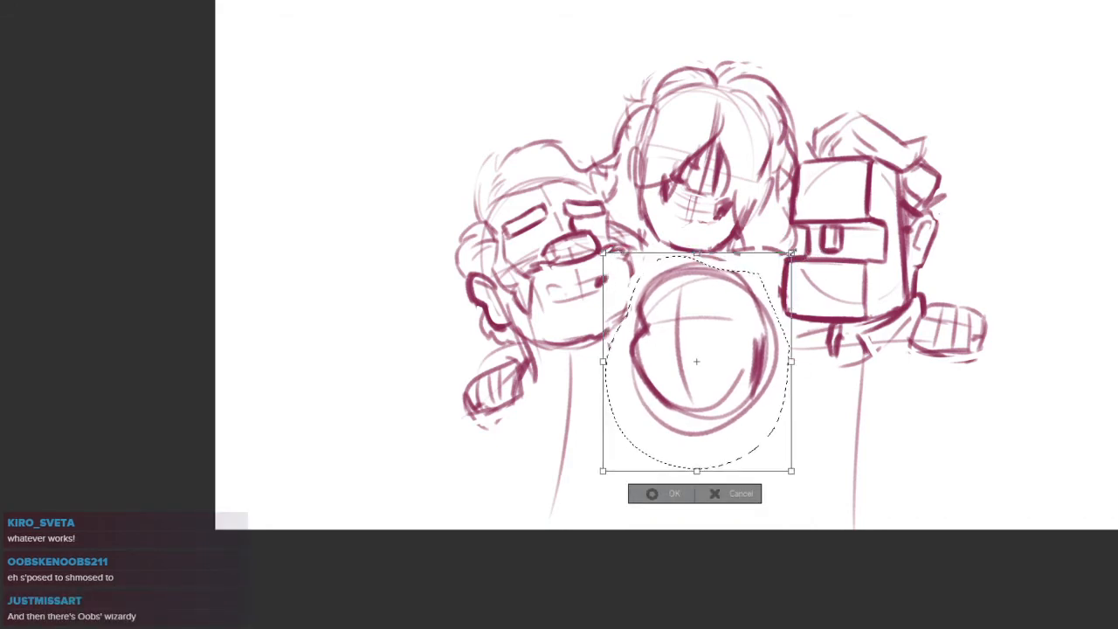
pyautogui.moveTo(795, 250); pyautogui.dragTo(796, 248)
pyautogui.moveTo(740, 328); pyautogui.dragTo(739, 331)
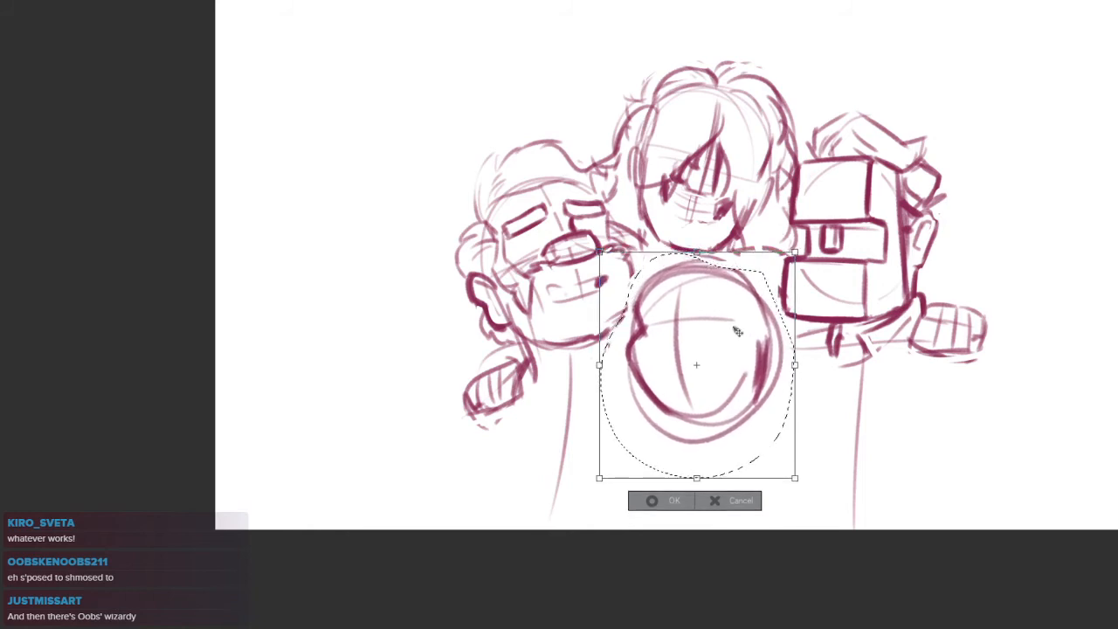
pyautogui.press('Return')
pyautogui.hotkey('ctrl', 'd')
# Clean up the brow notch of the lower middle head and redraw the cheek below it as a thick angular contour
pyautogui.scroll(5, 671, 316)
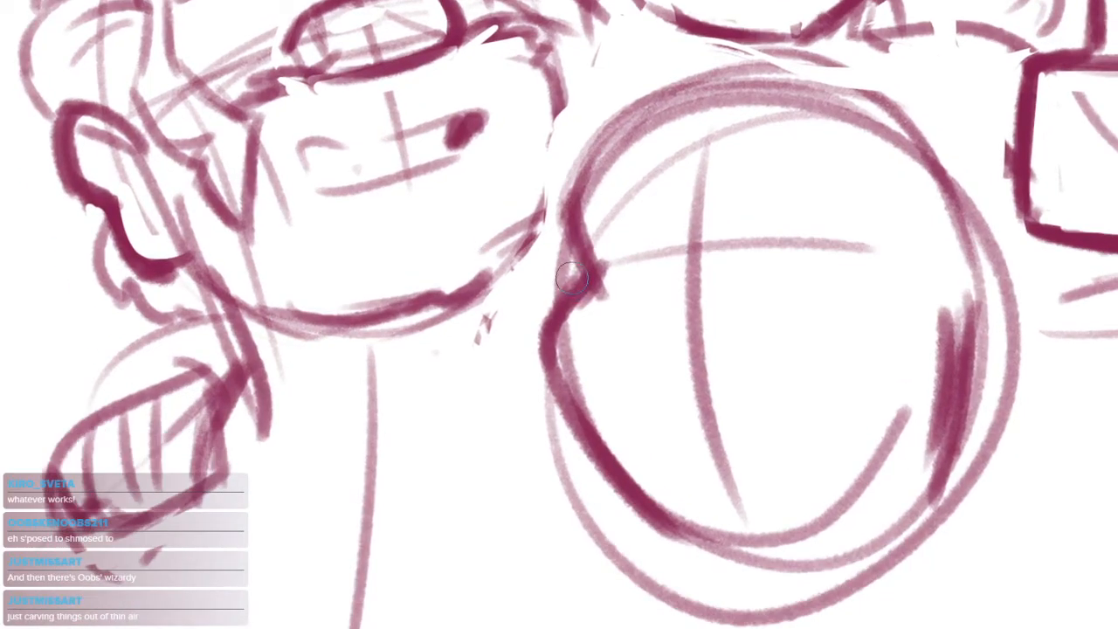
pyautogui.moveTo(572, 274)
pyautogui.mouseDown()
pyautogui.moveTo(550, 304)
pyautogui.moveTo(560, 254)
pyautogui.mouseUp()
pyautogui.moveTo(598, 216)
pyautogui.mouseDown()
pyautogui.moveTo(617, 284)
pyautogui.moveTo(592, 297)
pyautogui.moveTo(573, 344)
pyautogui.moveTo(597, 315)
pyautogui.mouseUp()
pyautogui.moveTo(579, 261); pyautogui.dragTo(534, 323)
pyautogui.moveTo(534, 324); pyautogui.dragTo(588, 449)
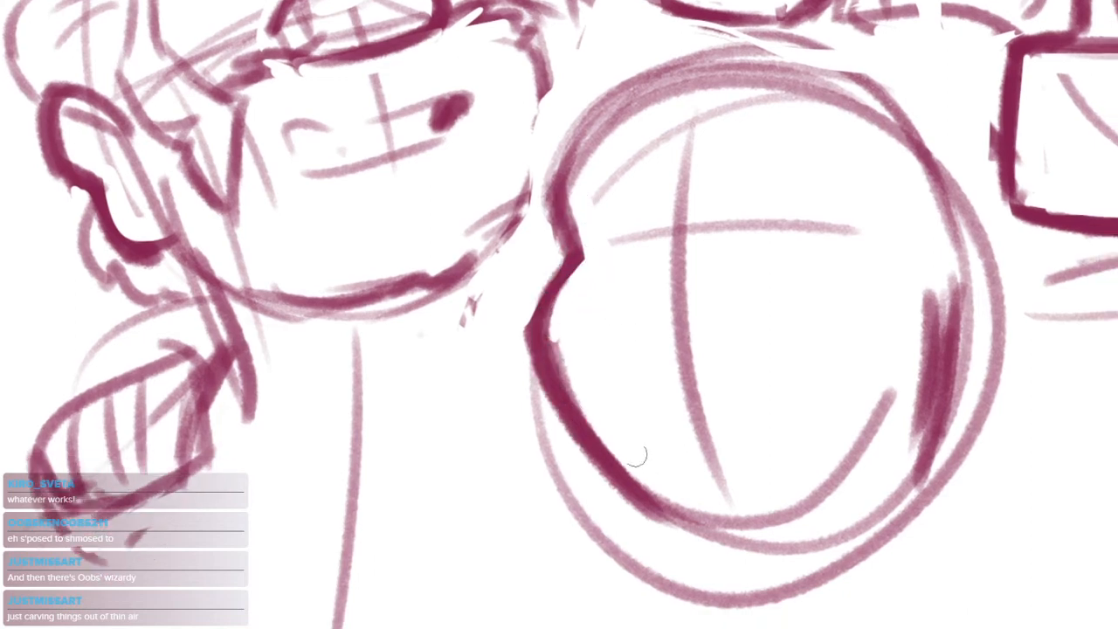
pyautogui.moveTo(531, 344); pyautogui.dragTo(667, 513)
# Redraw the chin and far jaw of the lower middle head as one thick curve and clean up its edges
pyautogui.moveTo(545, 271)
pyautogui.mouseDown()
pyautogui.moveTo(593, 441)
pyautogui.moveTo(738, 512)
pyautogui.moveTo(819, 465)
pyautogui.mouseUp()
pyautogui.hotkey('ctrl', 'z')
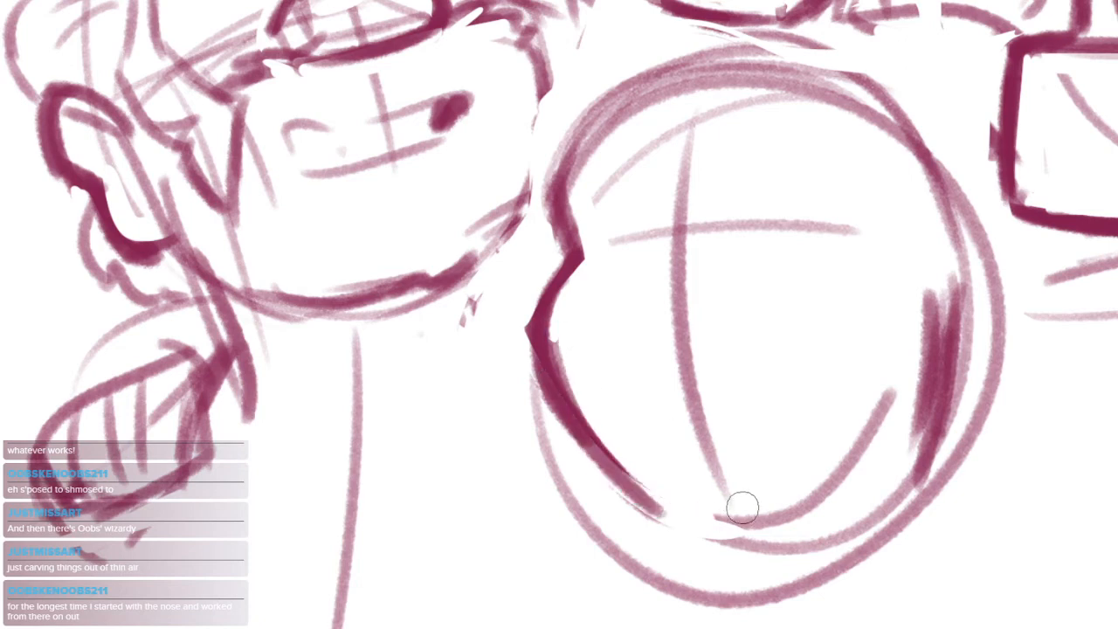
pyautogui.moveTo(664, 514)
pyautogui.mouseDown()
pyautogui.moveTo(766, 510)
pyautogui.moveTo(864, 463)
pyautogui.moveTo(913, 360)
pyautogui.moveTo(890, 354)
pyautogui.mouseUp()
pyautogui.moveTo(926, 301)
pyautogui.mouseDown()
pyautogui.moveTo(908, 403)
pyautogui.moveTo(810, 510)
pyautogui.mouseUp()
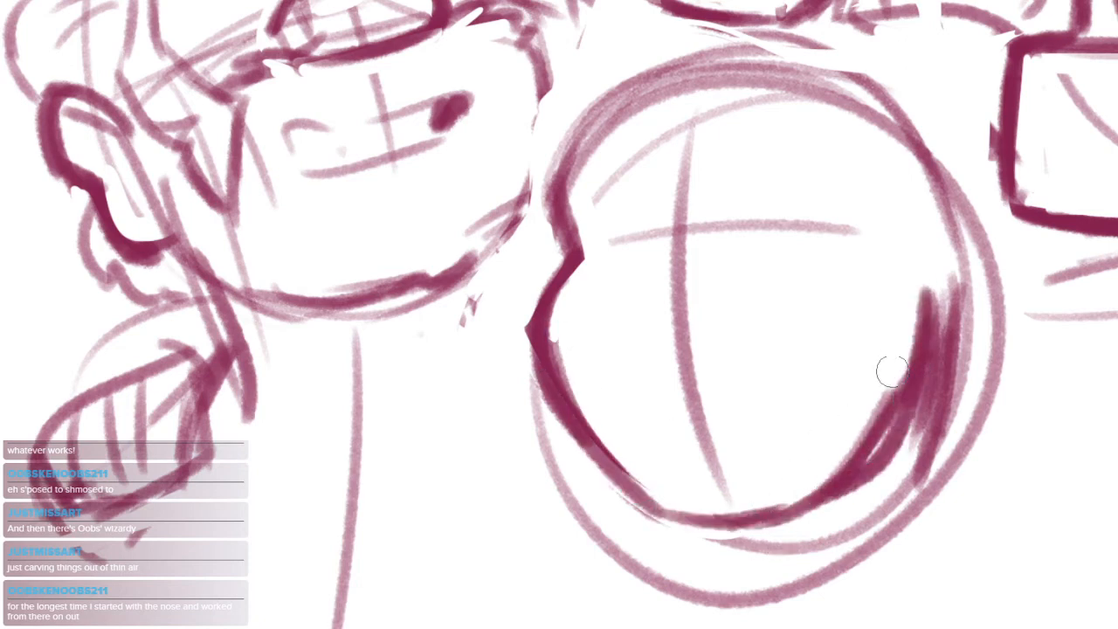
pyautogui.moveTo(889, 372); pyautogui.dragTo(785, 491)
pyautogui.moveTo(873, 445); pyautogui.dragTo(775, 500)
pyautogui.moveTo(660, 350)
pyautogui.mouseDown()
pyautogui.moveTo(647, 351)
pyautogui.moveTo(689, 369)
pyautogui.mouseUp()
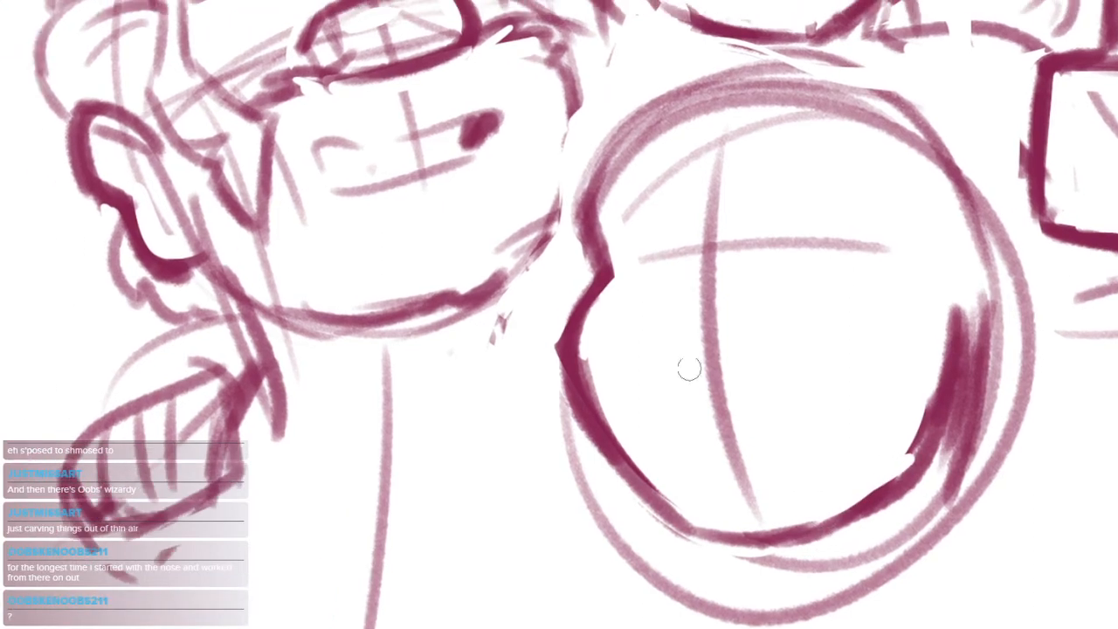
# Draw a curved brow line across the lower middle head, a new vertical guide above it and a short dark stroke where they meet
pyautogui.moveTo(617, 277)
pyautogui.mouseDown()
pyautogui.moveTo(945, 296)
pyautogui.moveTo(848, 278)
pyautogui.moveTo(868, 266)
pyautogui.mouseUp()
pyautogui.hotkey('ctrl', 'z')
pyautogui.moveTo(701, 114)
pyautogui.mouseDown()
pyautogui.moveTo(734, 461)
pyautogui.moveTo(690, 242)
pyautogui.moveTo(701, 254)
pyautogui.mouseUp()
pyautogui.hotkey('ctrl', 'z')
pyautogui.hotkey('ctrl', 'z')
pyautogui.moveTo(681, 194); pyautogui.dragTo(701, 256)
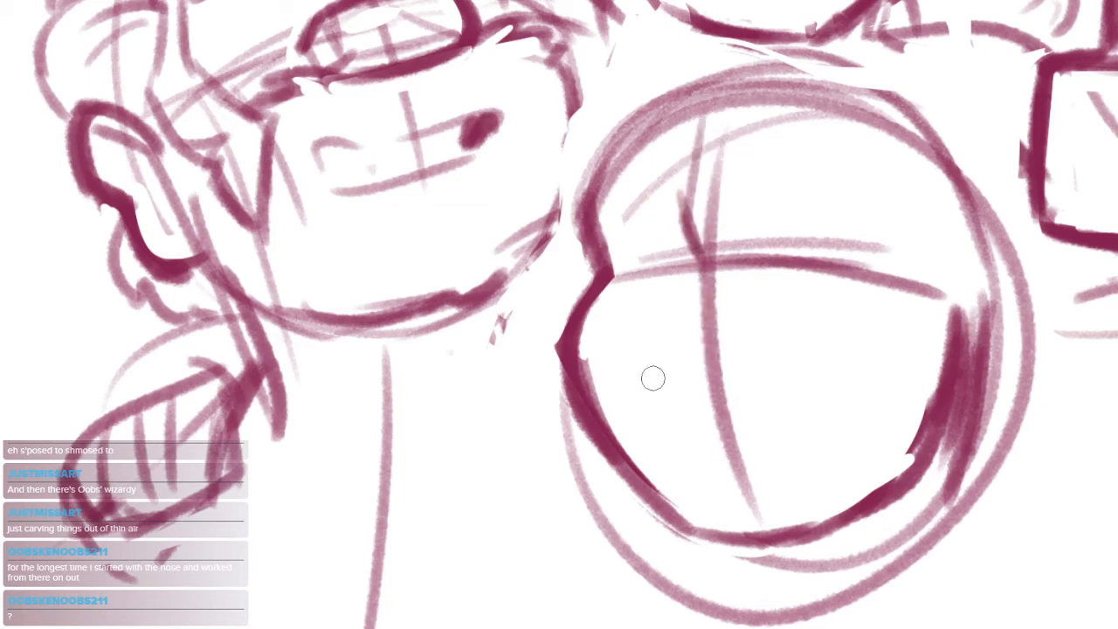
pyautogui.moveTo(746, 395); pyautogui.dragTo(706, 404)
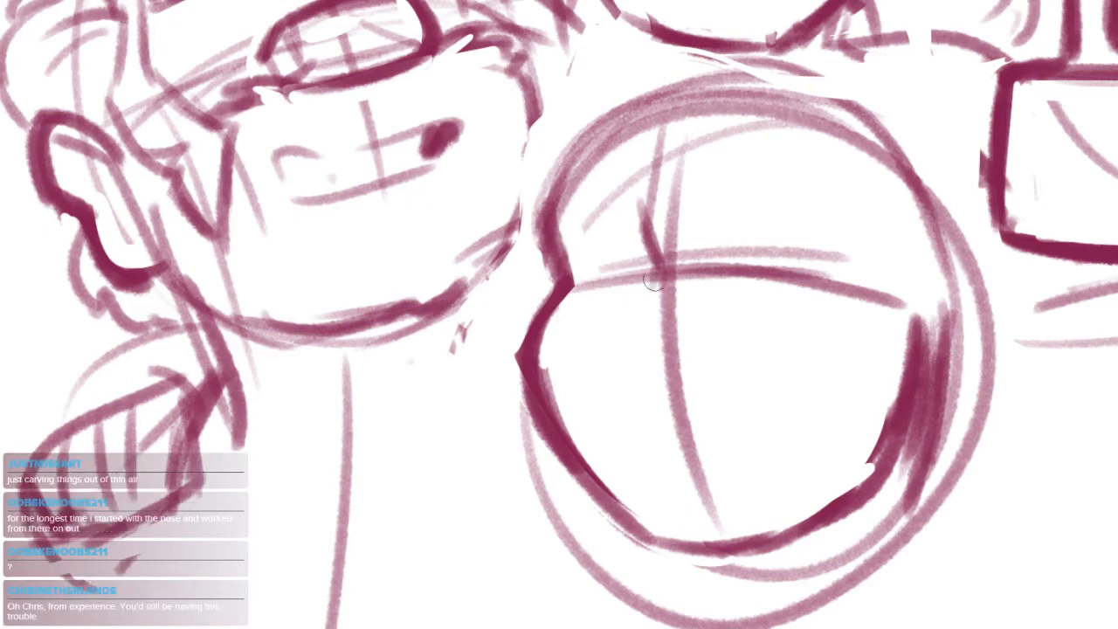
# Draw a curved centre line down the lower middle face from the brow junction towards the chin
pyautogui.moveTo(659, 271)
pyautogui.mouseDown()
pyautogui.moveTo(632, 328)
pyautogui.moveTo(664, 515)
pyautogui.mouseUp()
pyautogui.hotkey('ctrl', 'z')
pyautogui.moveTo(635, 328); pyautogui.dragTo(661, 492)
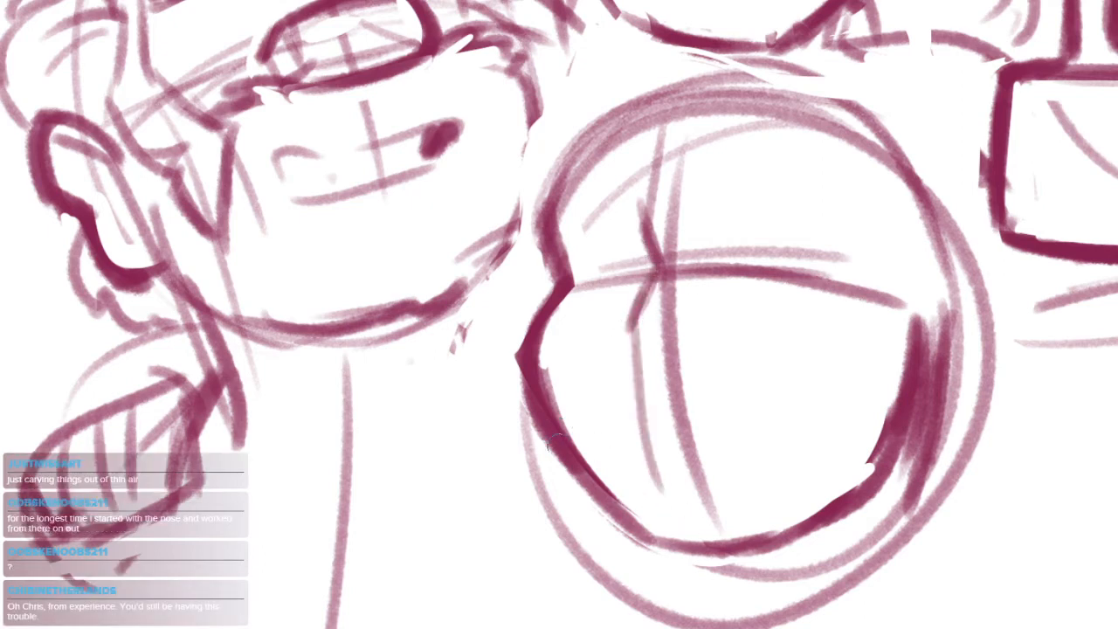
pyautogui.moveTo(518, 362); pyautogui.dragTo(639, 530)
pyautogui.hotkey('ctrl', 'z')
pyautogui.moveTo(546, 440); pyautogui.dragTo(627, 533)
pyautogui.hotkey('ctrl', 'z')
pyautogui.moveTo(576, 469)
pyautogui.mouseDown()
pyautogui.moveTo(661, 558)
pyautogui.moveTo(680, 535)
pyautogui.moveTo(748, 522)
pyautogui.mouseUp()
pyautogui.moveTo(655, 529); pyautogui.dragTo(709, 530)
pyautogui.hotkey('ctrl', 'z')
# Thicken the lower middle head's centre line down to the chin and redraw the far jaw as a straighter edge, trimming the excess below it
pyautogui.moveTo(639, 326)
pyautogui.mouseDown()
pyautogui.moveTo(659, 516)
pyautogui.moveTo(708, 552)
pyautogui.mouseUp()
pyautogui.moveTo(645, 463)
pyautogui.mouseDown()
pyautogui.moveTo(664, 527)
pyautogui.moveTo(769, 534)
pyautogui.mouseUp()
pyautogui.moveTo(867, 469); pyautogui.dragTo(716, 543)
pyautogui.press('e')
pyautogui.moveTo(784, 545); pyautogui.dragTo(733, 568)
pyautogui.moveTo(882, 491)
pyautogui.mouseDown()
pyautogui.moveTo(758, 552)
pyautogui.moveTo(863, 499)
pyautogui.mouseUp()
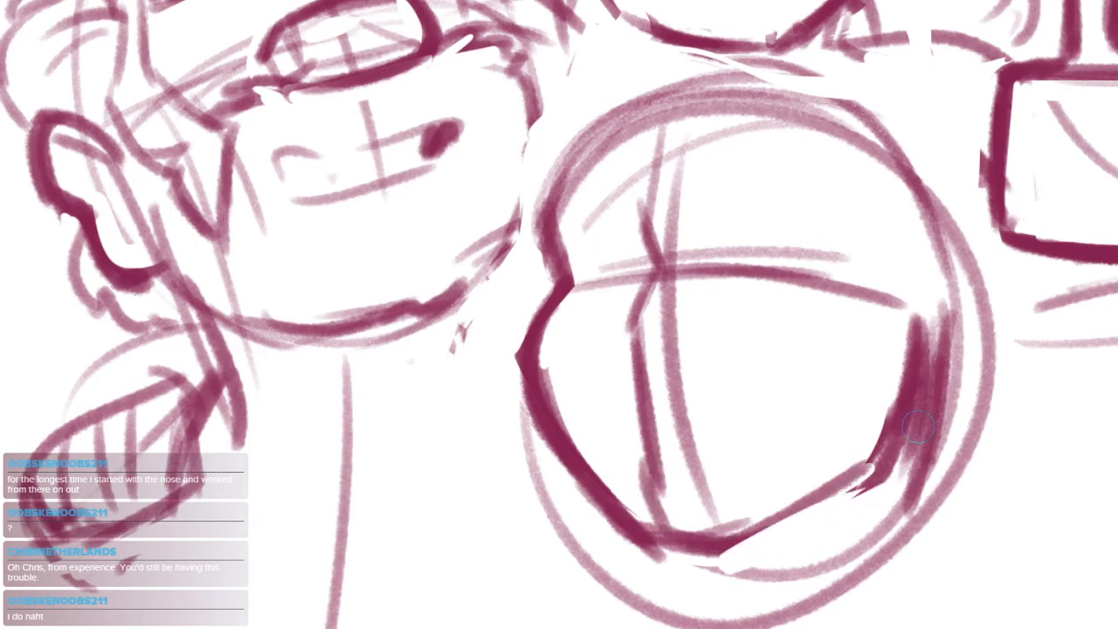
pyautogui.moveTo(777, 326); pyautogui.dragTo(806, 328)
pyautogui.press('b')
pyautogui.moveTo(756, 549)
pyautogui.mouseDown()
pyautogui.moveTo(894, 460)
pyautogui.moveTo(931, 329)
pyautogui.moveTo(708, 527)
pyautogui.mouseUp()
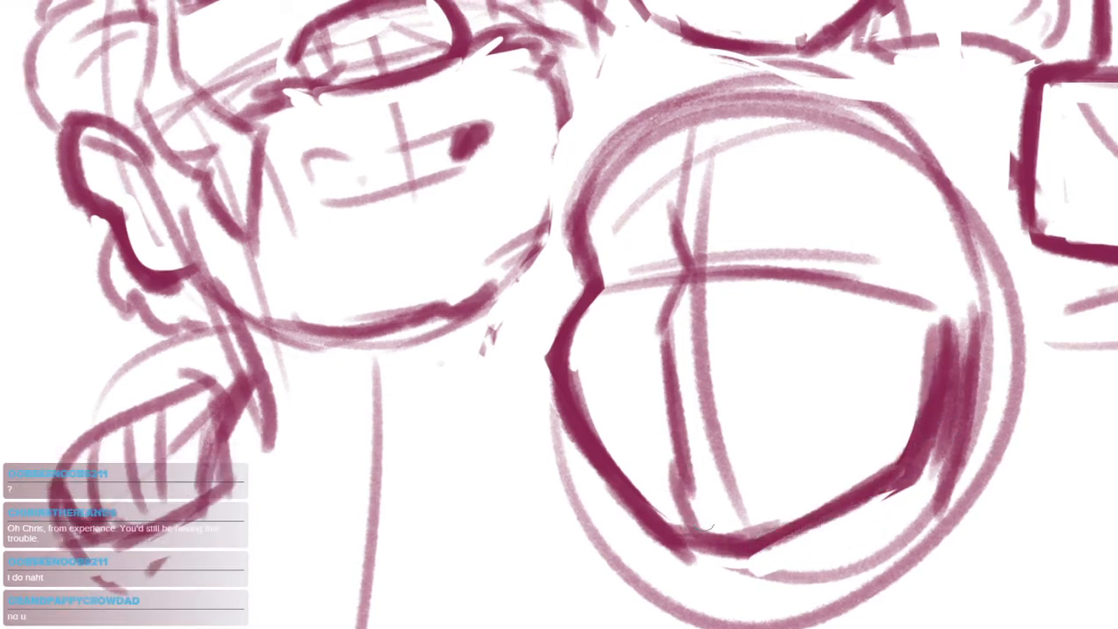
# Reinforce the near side of the lower middle head's crown and add a short temple stroke and two curved brow marks
pyautogui.moveTo(566, 234)
pyautogui.mouseDown()
pyautogui.moveTo(613, 133)
pyautogui.moveTo(694, 76)
pyautogui.mouseUp()
pyautogui.moveTo(877, 112); pyautogui.dragTo(860, 210)
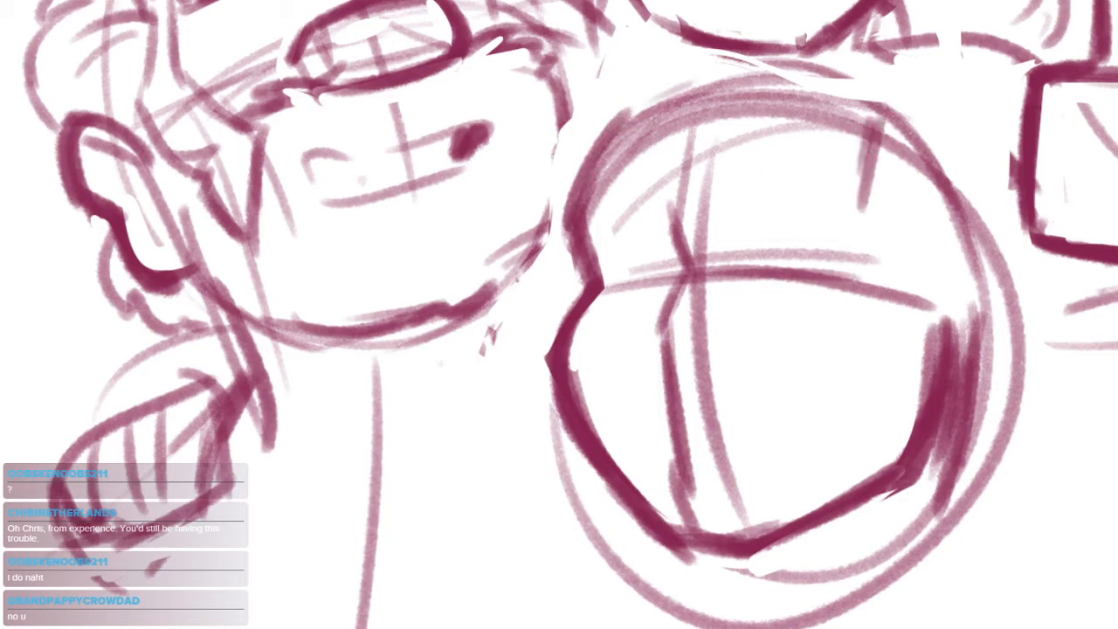
pyautogui.moveTo(578, 197); pyautogui.dragTo(648, 220)
pyautogui.moveTo(723, 201)
pyautogui.mouseDown()
pyautogui.moveTo(791, 154)
pyautogui.moveTo(830, 157)
pyautogui.mouseUp()
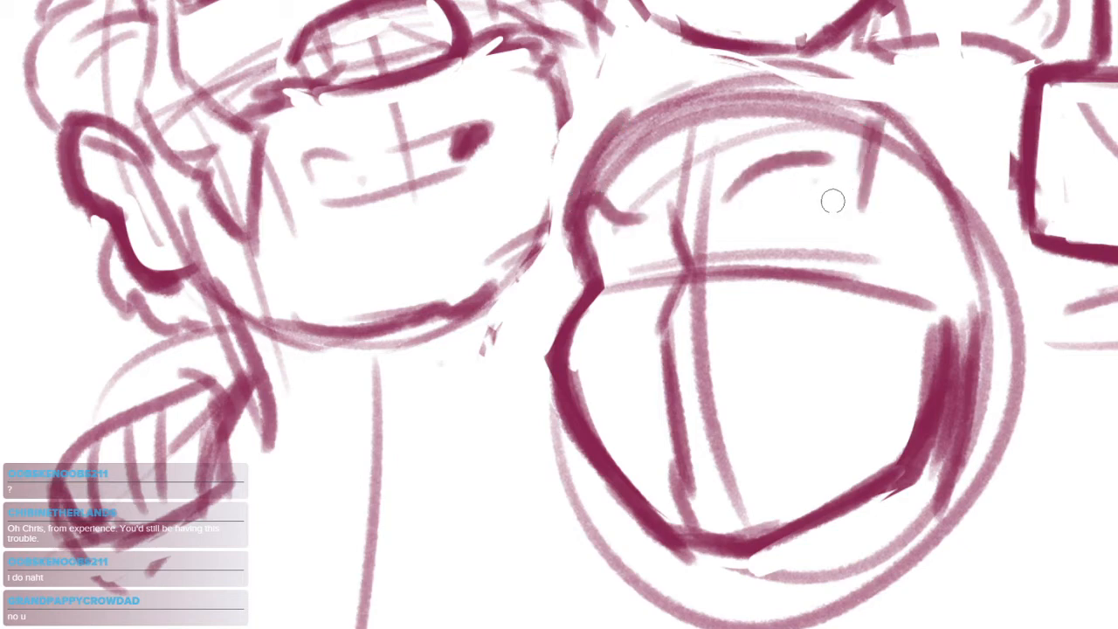
# Select the lower middle head with the lasso, rotate it slightly counterclockwise, move it down a little and deselect
pyautogui.moveTo(843, 320); pyautogui.dragTo(774, 316)
pyautogui.scroll(-3, 839, 303)
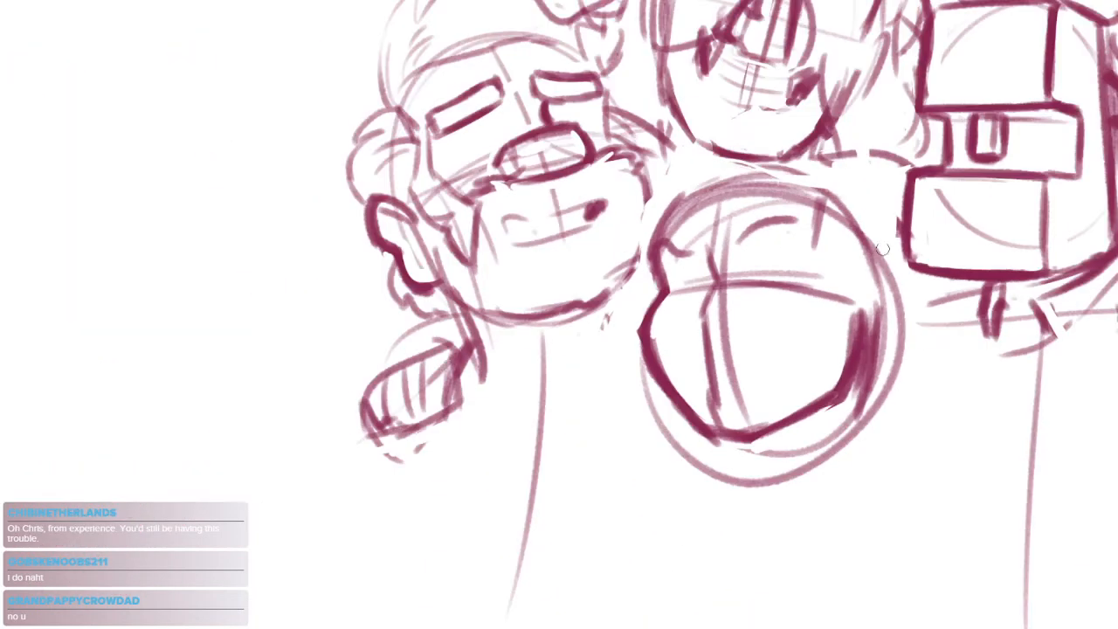
pyautogui.moveTo(889, 216)
pyautogui.mouseDown()
pyautogui.moveTo(827, 492)
pyautogui.moveTo(632, 258)
pyautogui.moveTo(879, 218)
pyautogui.mouseUp()
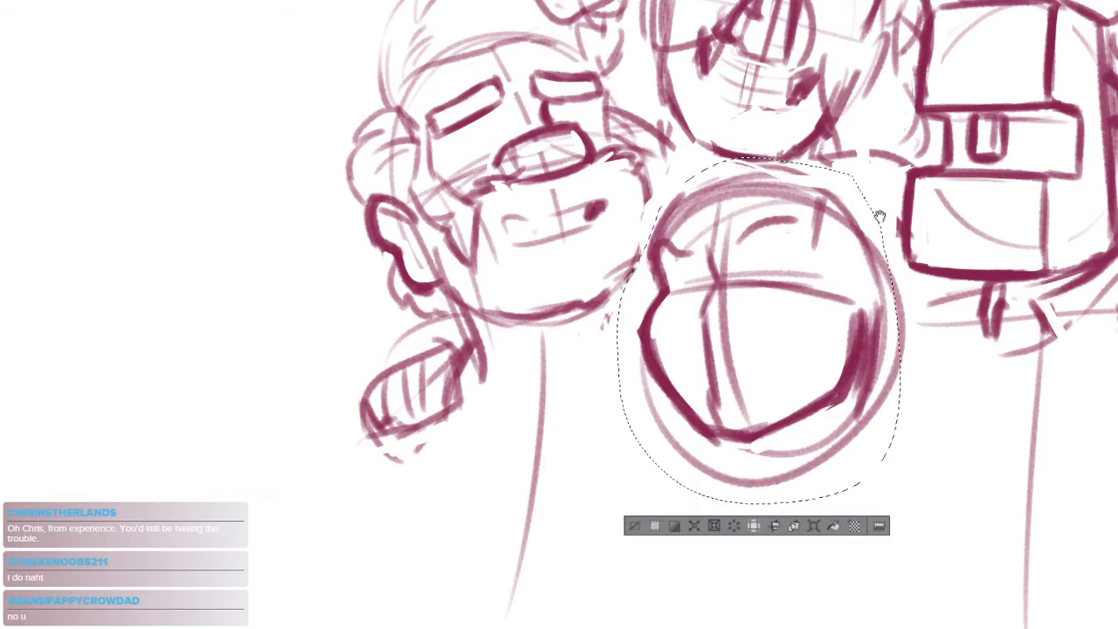
pyautogui.scroll(1, 795, 341)
pyautogui.scroll(-2, 795, 341)
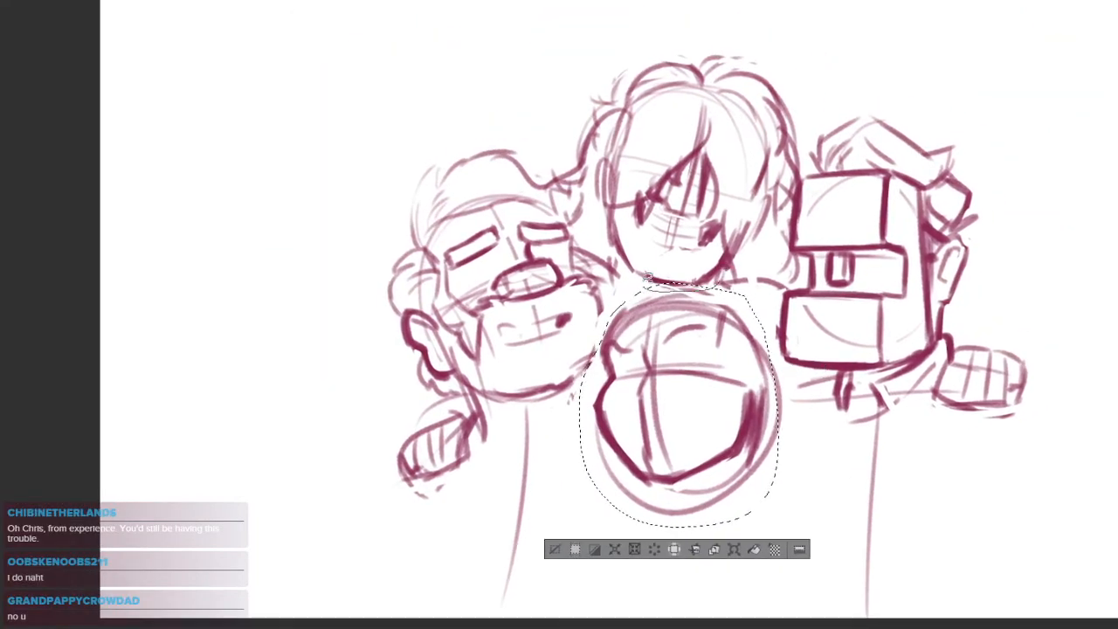
pyautogui.click(734, 548)
pyautogui.moveTo(791, 281); pyautogui.dragTo(766, 273)
pyautogui.moveTo(753, 339); pyautogui.dragTo(742, 356)
pyautogui.press('Return')
pyautogui.hotkey('ctrl', 'd')
pyautogui.scroll(1, 588, 181)
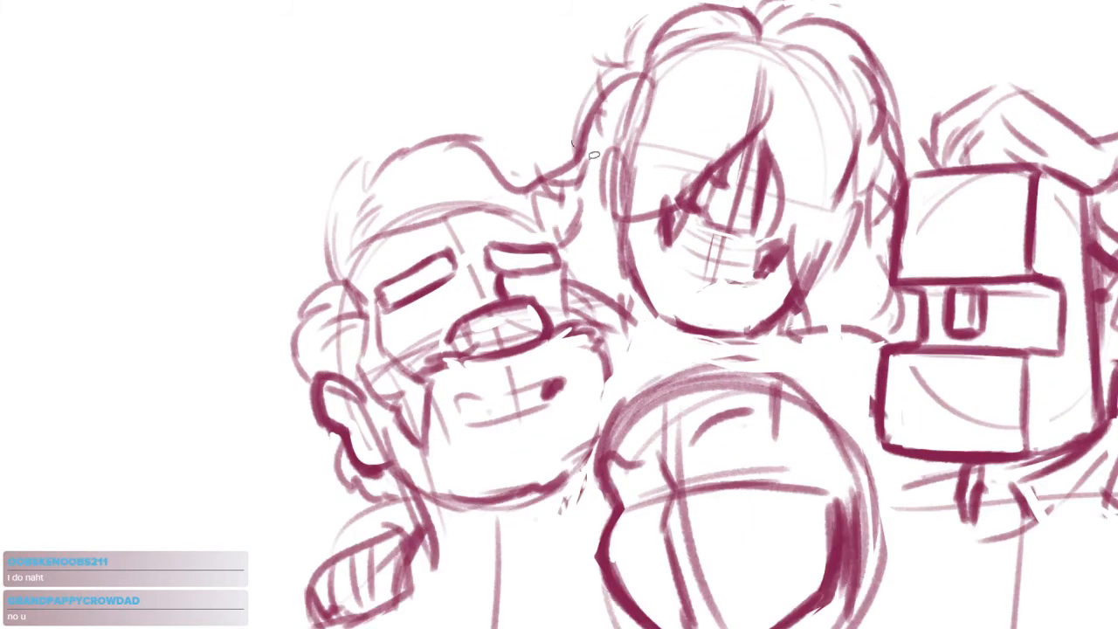
# Select the bearded head with the lasso, move it down slightly and deselect
pyautogui.moveTo(615, 411)
pyautogui.mouseDown()
pyautogui.moveTo(353, 500)
pyautogui.moveTo(588, 133)
pyautogui.mouseUp()
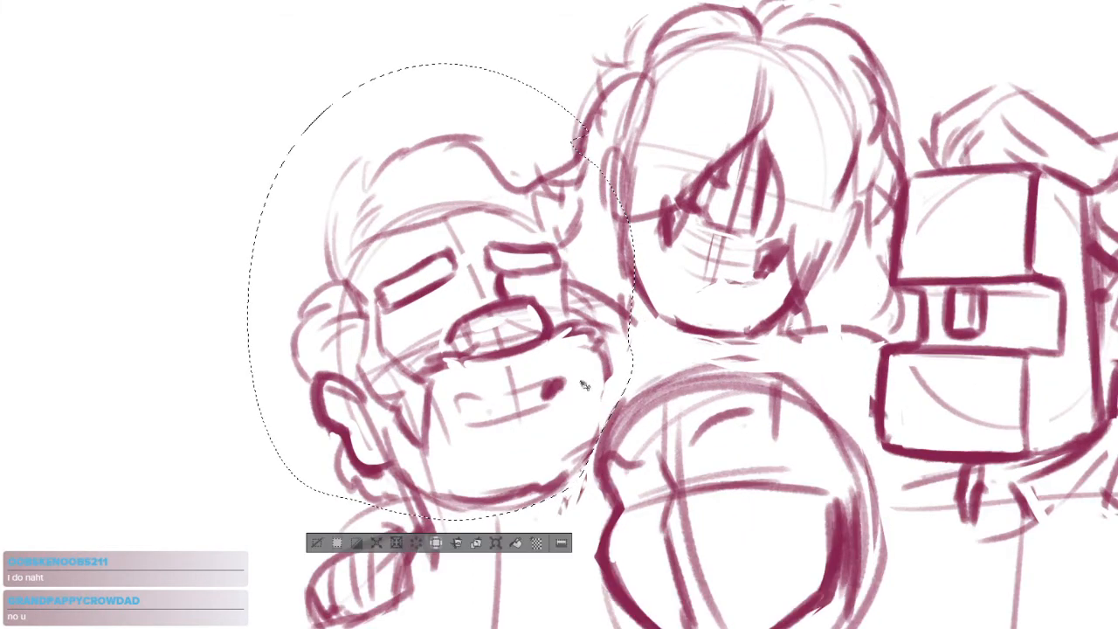
pyautogui.moveTo(591, 374); pyautogui.dragTo(588, 400)
pyautogui.hotkey('ctrl', 'd')
# Patch the gaps left by the move in the topmost figure's hair edge and the side of the face
pyautogui.moveTo(661, 263); pyautogui.dragTo(608, 280)
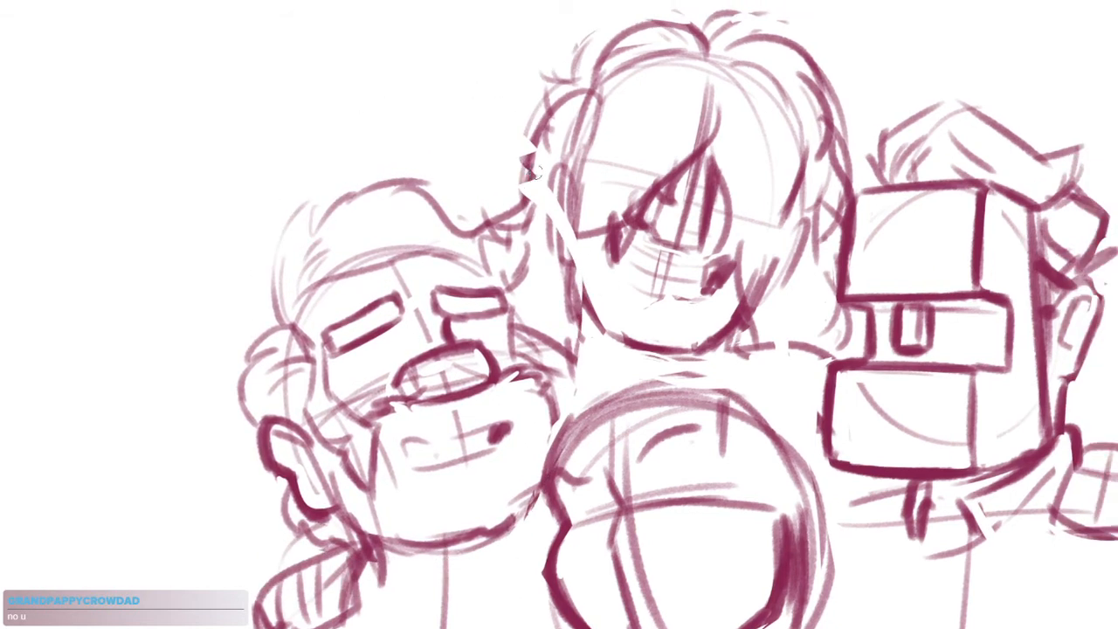
pyautogui.moveTo(531, 166); pyautogui.dragTo(524, 201)
pyautogui.moveTo(560, 171)
pyautogui.mouseDown()
pyautogui.moveTo(549, 241)
pyautogui.moveTo(575, 306)
pyautogui.mouseUp()
pyautogui.moveTo(627, 348); pyautogui.dragTo(609, 358)
pyautogui.moveTo(561, 248)
pyautogui.mouseDown()
pyautogui.moveTo(575, 326)
pyautogui.moveTo(601, 358)
pyautogui.mouseUp()
pyautogui.hotkey('ctrl', 'z')
pyautogui.hotkey('ctrl', 'z')
pyautogui.moveTo(556, 257); pyautogui.dragTo(606, 346)
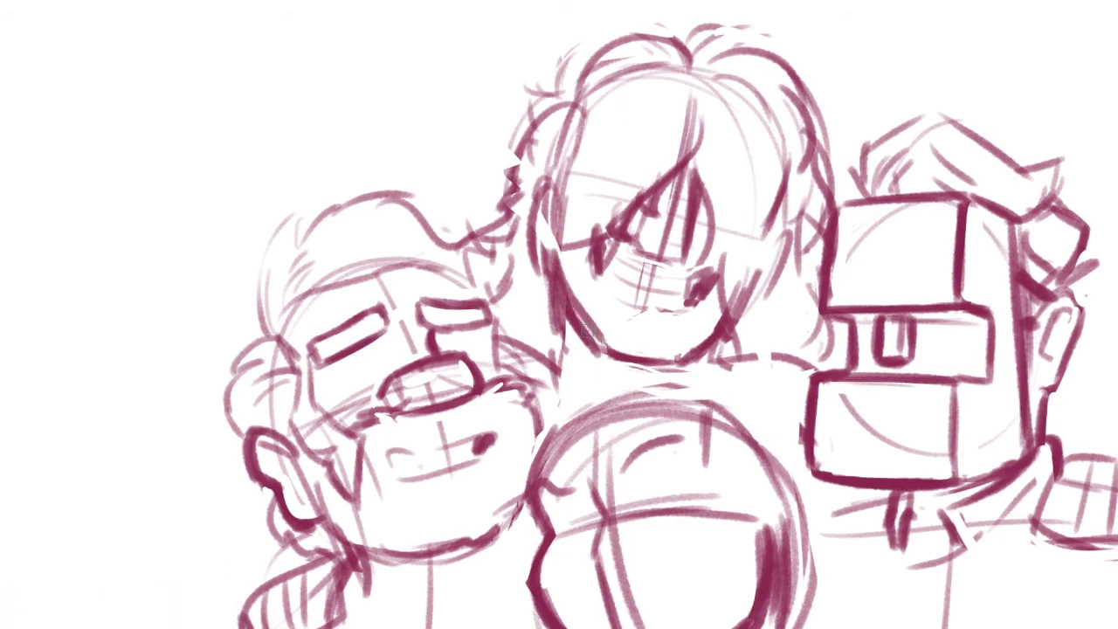
pyautogui.hotkey('ctrl', 'z')
pyautogui.moveTo(557, 279); pyautogui.dragTo(634, 354)
pyautogui.hotkey('ctrl', 'z')
# Redraw the topmost figure's jaw as a thick curve to the chin and clean up the ear loop above it
pyautogui.moveTo(553, 268); pyautogui.dragTo(610, 353)
pyautogui.moveTo(555, 302)
pyautogui.mouseDown()
pyautogui.moveTo(642, 366)
pyautogui.moveTo(723, 342)
pyautogui.mouseUp()
pyautogui.moveTo(635, 358)
pyautogui.mouseDown()
pyautogui.moveTo(728, 318)
pyautogui.moveTo(720, 337)
pyautogui.moveTo(629, 363)
pyautogui.moveTo(589, 340)
pyautogui.mouseUp()
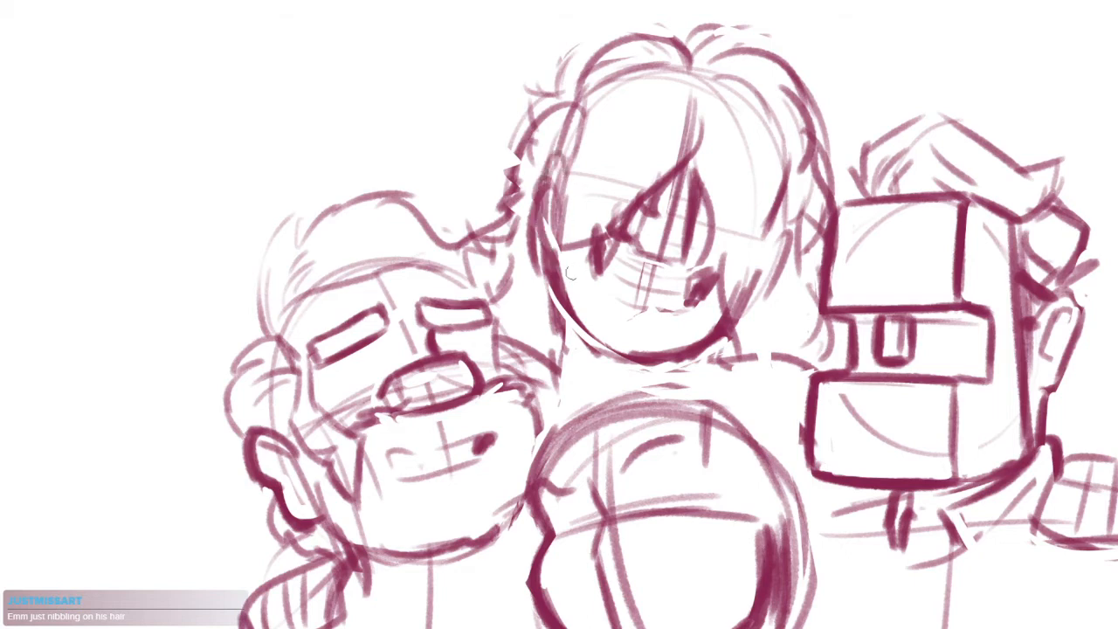
pyautogui.hotkey('ctrl', 'z')
pyautogui.moveTo(554, 167)
pyautogui.mouseDown()
pyautogui.moveTo(538, 203)
pyautogui.moveTo(560, 266)
pyautogui.mouseUp()
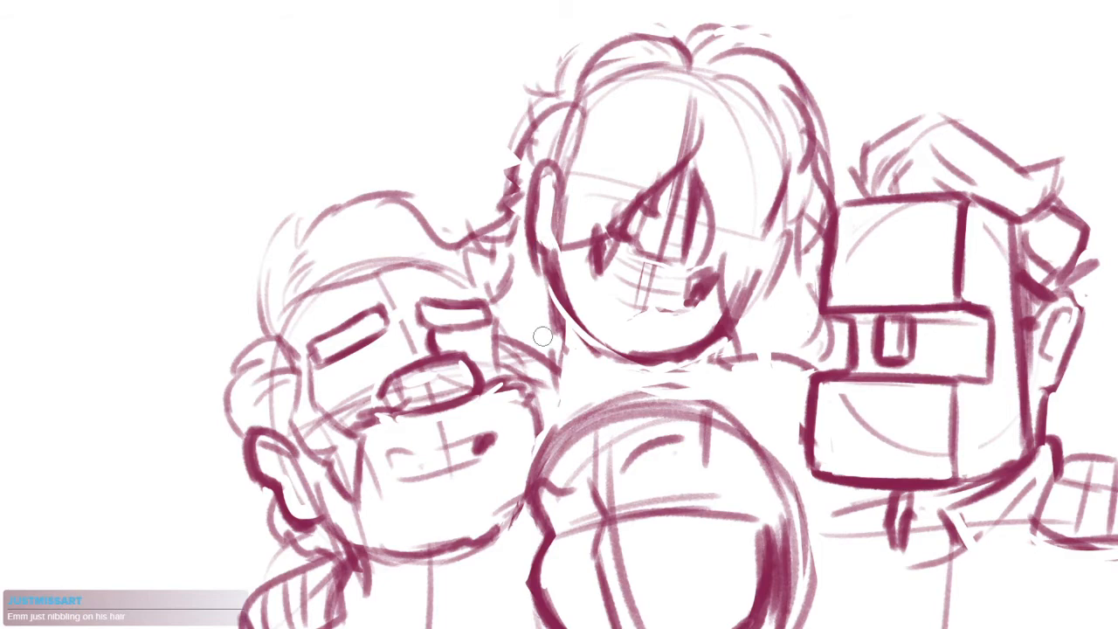
pyautogui.moveTo(713, 417); pyautogui.dragTo(692, 366)
pyautogui.moveTo(625, 347)
pyautogui.mouseDown()
pyautogui.moveTo(628, 399)
pyautogui.moveTo(645, 381)
pyautogui.moveTo(627, 381)
pyautogui.mouseUp()
pyautogui.scroll(-2, 644, 380)
pyautogui.scroll(3, 616, 260)
pyautogui.moveTo(627, 288); pyautogui.dragTo(668, 327)
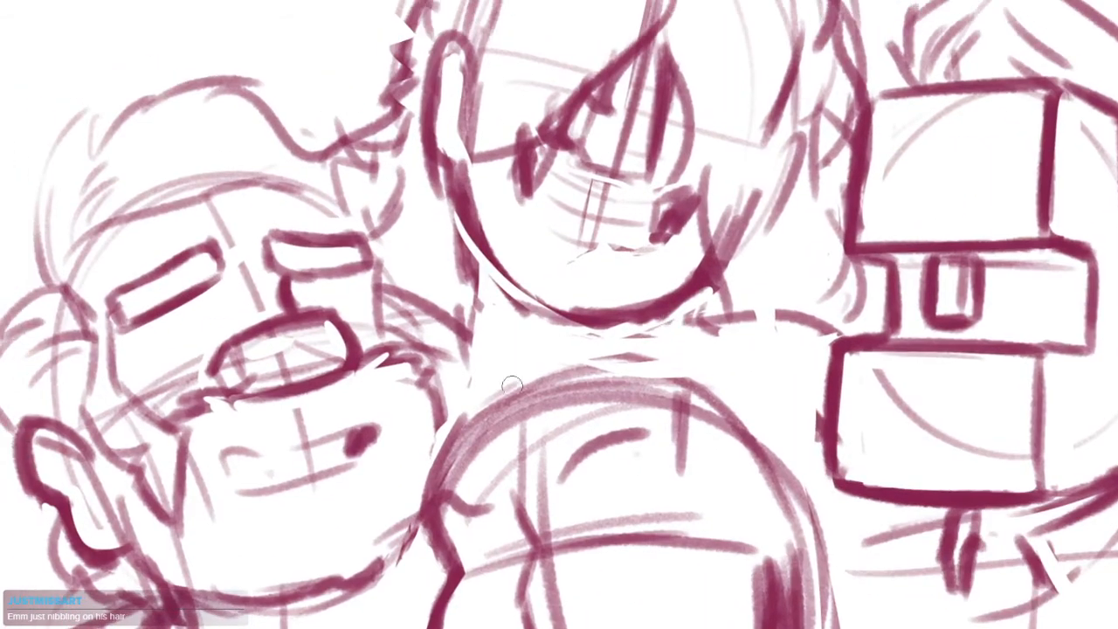
pyautogui.moveTo(501, 410); pyautogui.dragTo(557, 259)
pyautogui.moveTo(596, 201)
pyautogui.mouseDown()
pyautogui.moveTo(581, 228)
pyautogui.moveTo(619, 233)
pyautogui.moveTo(706, 354)
pyautogui.mouseUp()
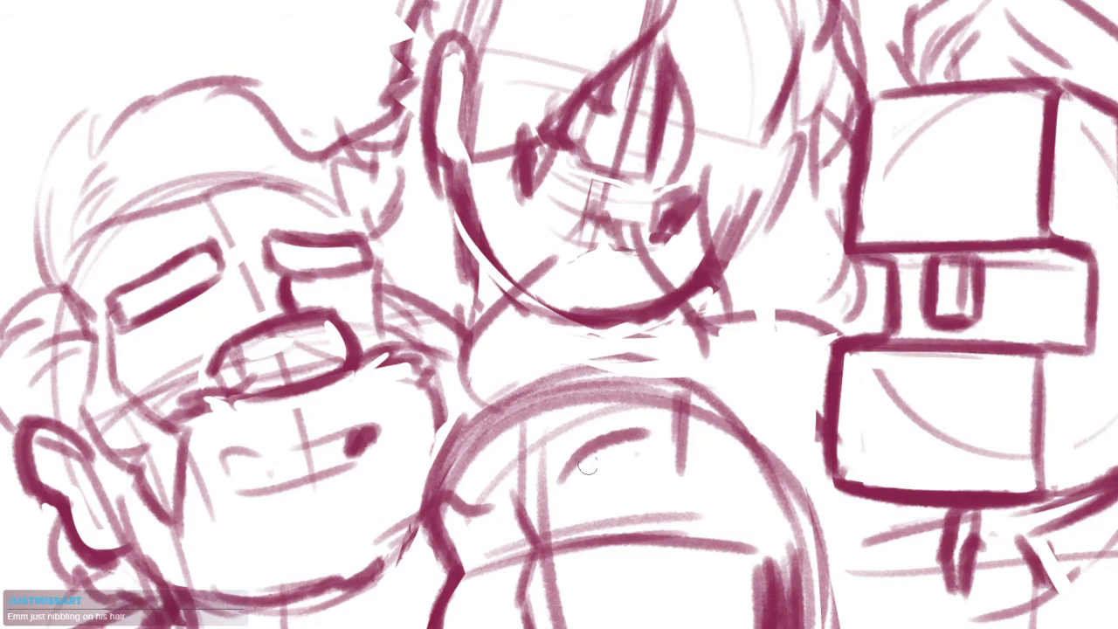
pyautogui.moveTo(715, 462); pyautogui.dragTo(752, 349)
pyautogui.scroll(-3, 753, 351)
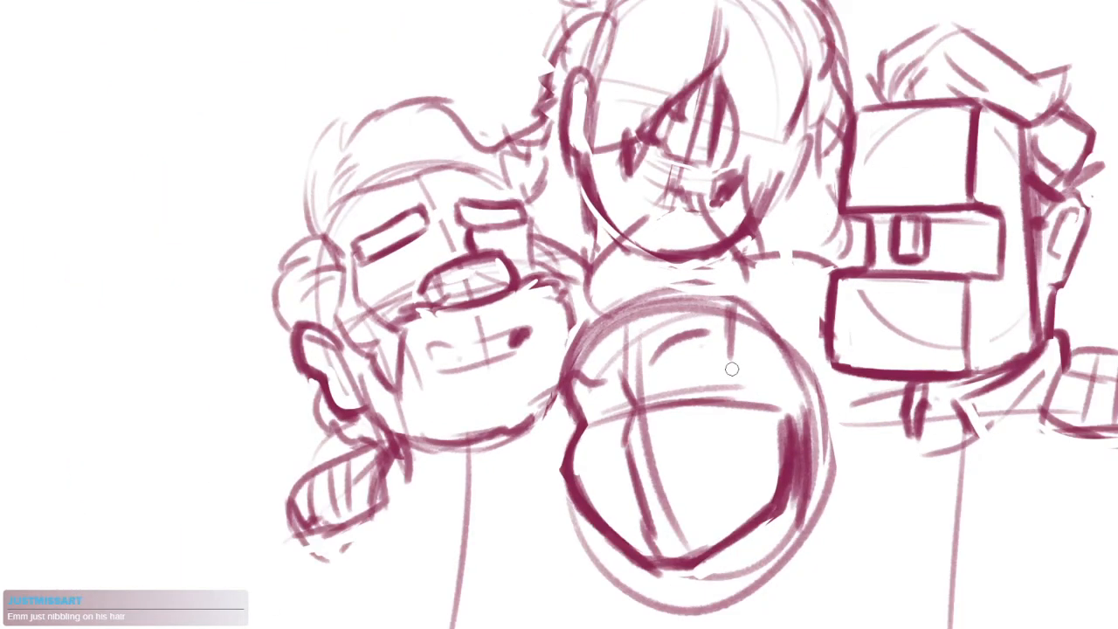
pyautogui.moveTo(732, 369); pyautogui.dragTo(687, 384)
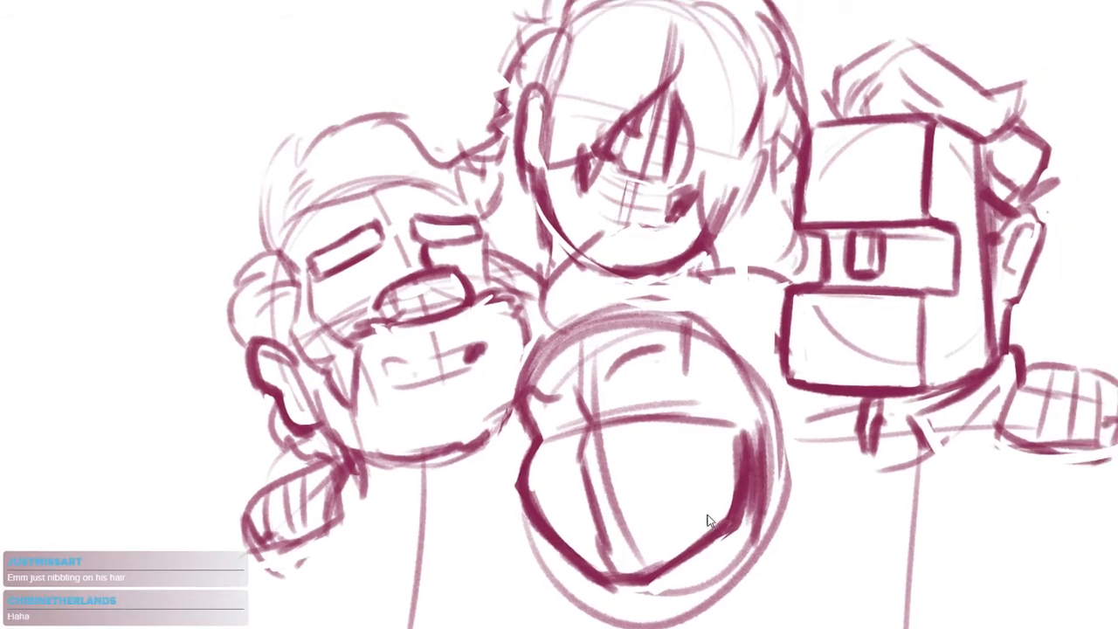
# Thin the lower middle head's crown outline by erasing the heavy sketch strokes along its inner edge
pyautogui.scroll(2, 653, 334)
pyautogui.moveTo(605, 349)
pyautogui.mouseDown()
pyautogui.moveTo(643, 334)
pyautogui.moveTo(648, 370)
pyautogui.moveTo(642, 320)
pyautogui.mouseUp()
pyautogui.moveTo(535, 299); pyautogui.dragTo(704, 250)
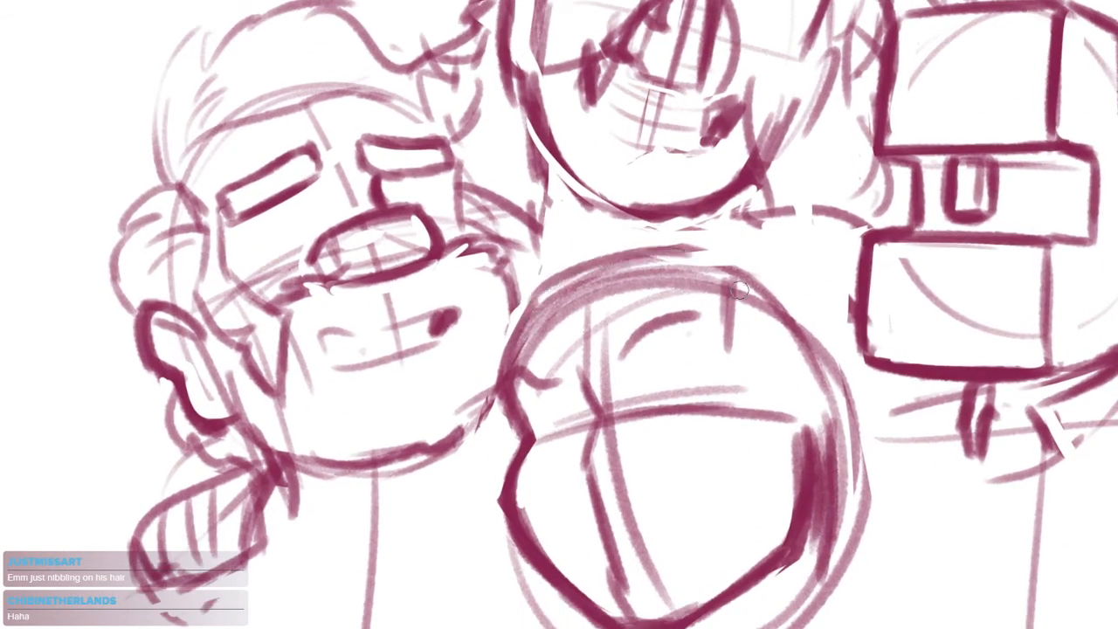
pyautogui.moveTo(534, 353)
pyautogui.mouseDown()
pyautogui.moveTo(542, 323)
pyautogui.moveTo(705, 279)
pyautogui.mouseUp()
pyautogui.moveTo(547, 318); pyautogui.dragTo(659, 265)
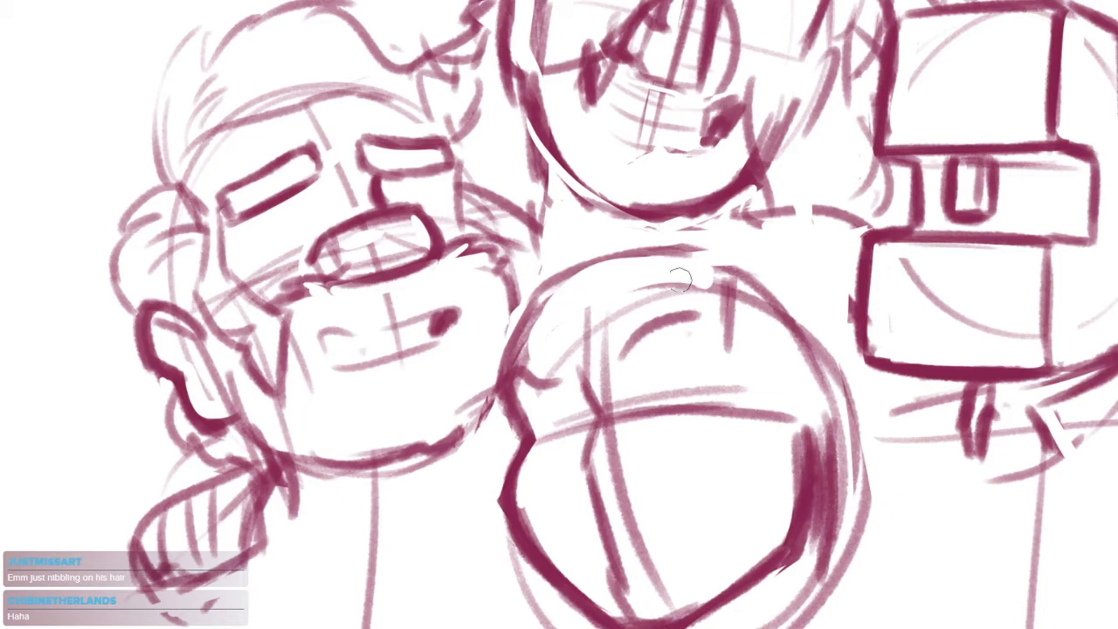
# Select the block-headed figure and its fist with the lasso, move them down slightly closer to the group and deselect
pyautogui.scroll(-4, 699, 419)
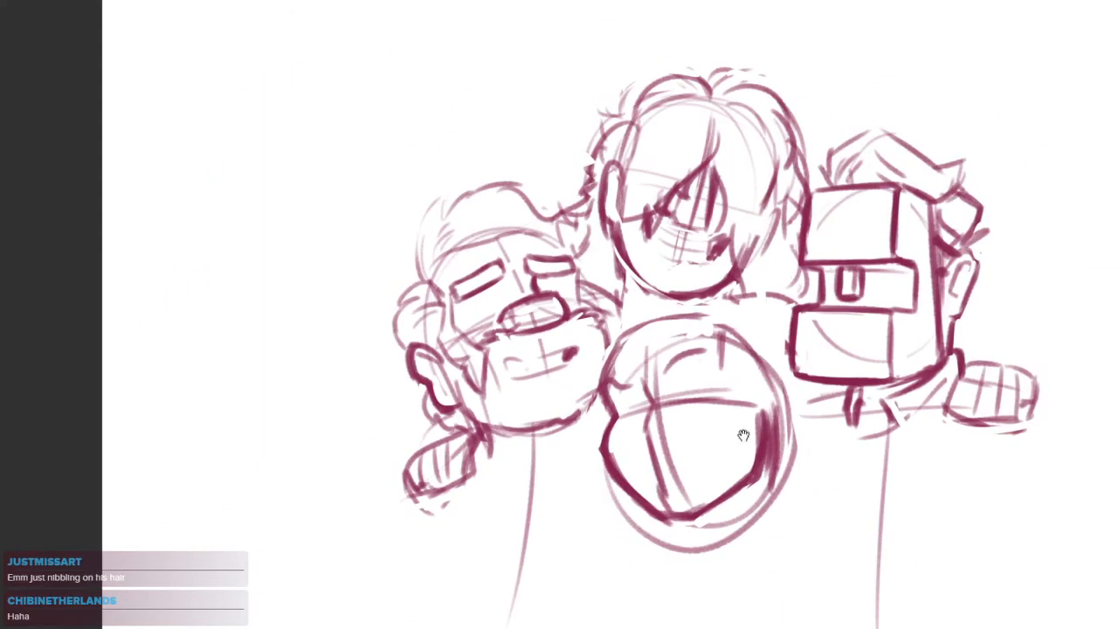
pyautogui.moveTo(820, 440); pyautogui.dragTo(792, 442)
pyautogui.moveTo(1042, 330)
pyautogui.mouseDown()
pyautogui.moveTo(935, 519)
pyautogui.moveTo(773, 431)
pyautogui.moveTo(752, 358)
pyautogui.mouseUp()
pyautogui.moveTo(772, 251)
pyautogui.mouseDown()
pyautogui.moveTo(1018, 238)
pyautogui.moveTo(1042, 330)
pyautogui.mouseUp()
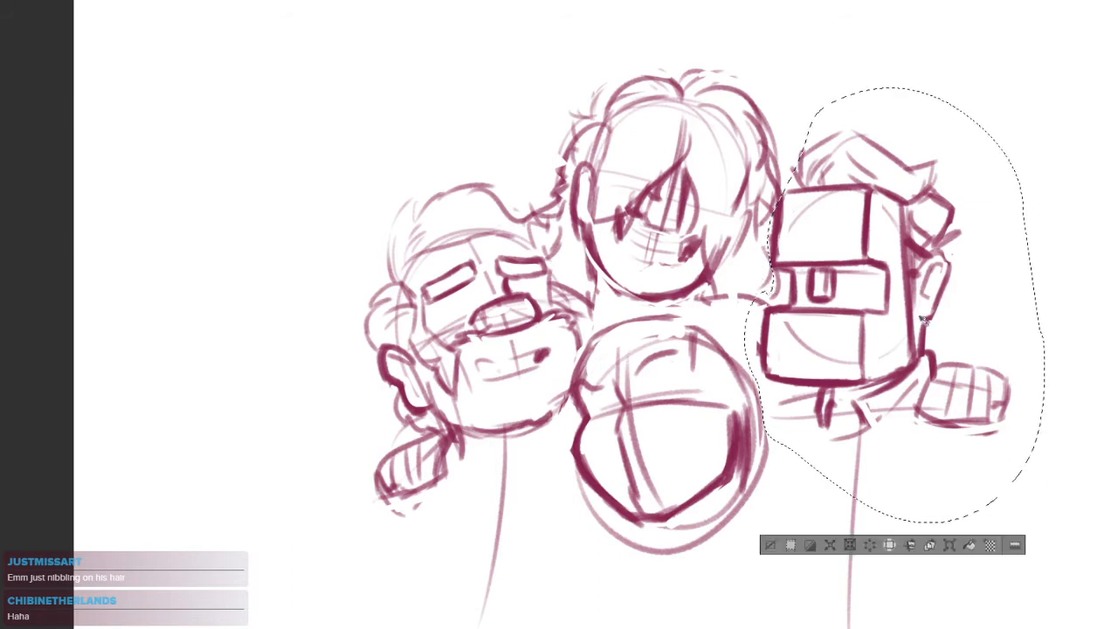
pyautogui.moveTo(913, 313); pyautogui.dragTo(912, 350)
pyautogui.moveTo(820, 410); pyautogui.dragTo(780, 376)
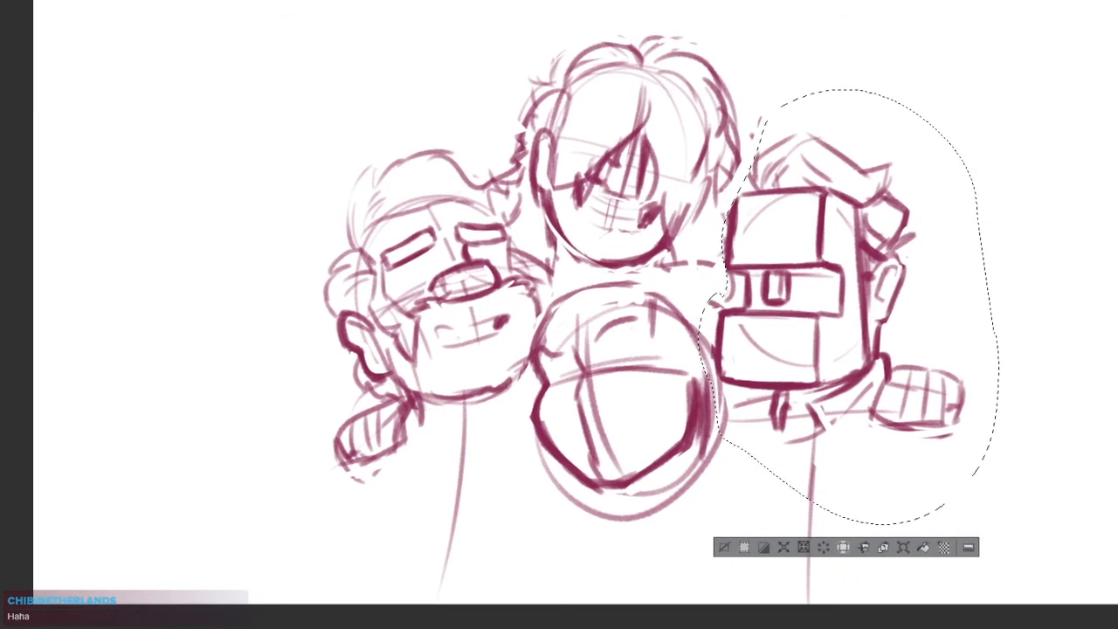
pyautogui.hotkey('ctrl', 'd')
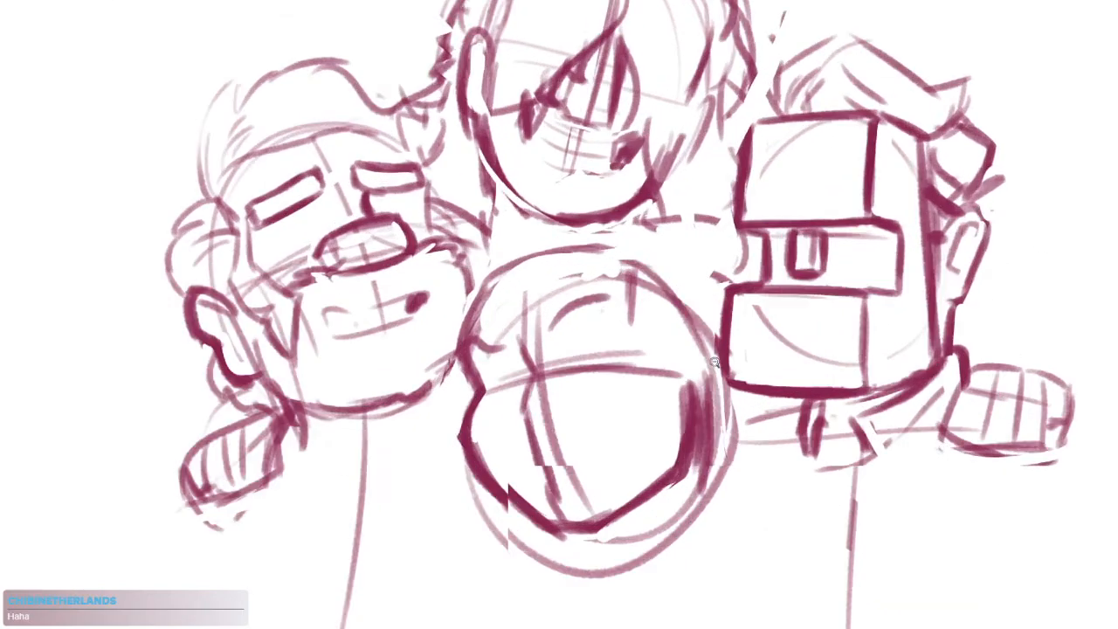
# Move the lower middle head slightly towards the block-headed figure and clean up the outlines where the two overlap
pyautogui.moveTo(730, 323)
pyautogui.mouseDown()
pyautogui.moveTo(568, 601)
pyautogui.moveTo(464, 306)
pyautogui.moveTo(727, 321)
pyautogui.mouseUp()
pyautogui.moveTo(692, 430); pyautogui.dragTo(707, 437)
pyautogui.hotkey('ctrl', 'd')
pyautogui.moveTo(718, 362); pyautogui.dragTo(731, 398)
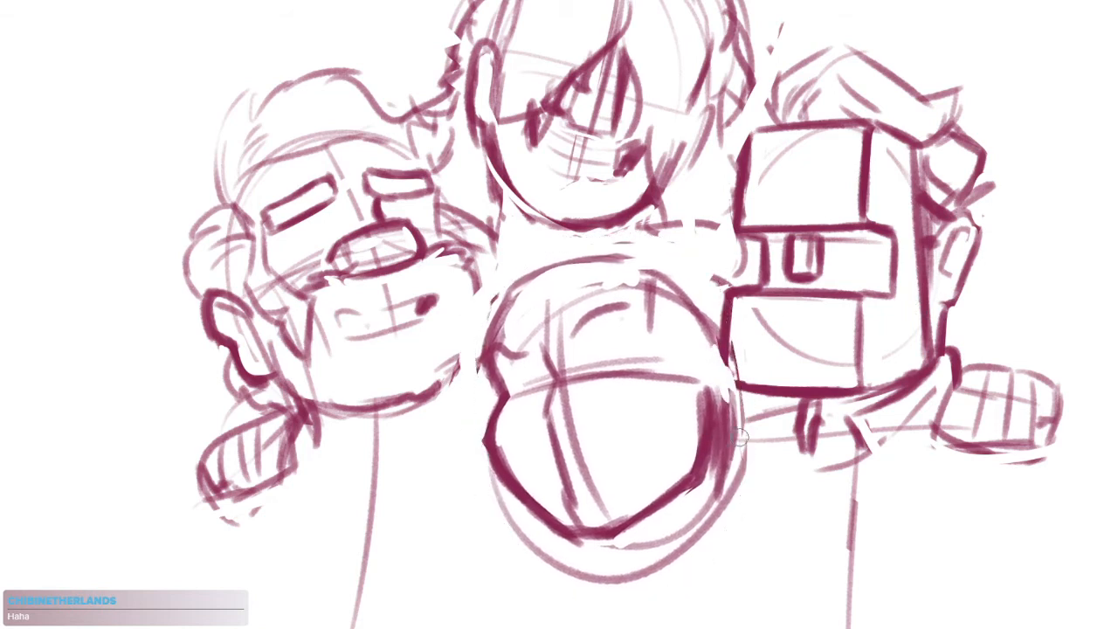
pyautogui.moveTo(683, 365)
pyautogui.mouseDown()
pyautogui.moveTo(661, 377)
pyautogui.moveTo(712, 412)
pyautogui.mouseUp()
pyautogui.moveTo(621, 351)
pyautogui.mouseDown()
pyautogui.moveTo(659, 371)
pyautogui.moveTo(621, 337)
pyautogui.mouseUp()
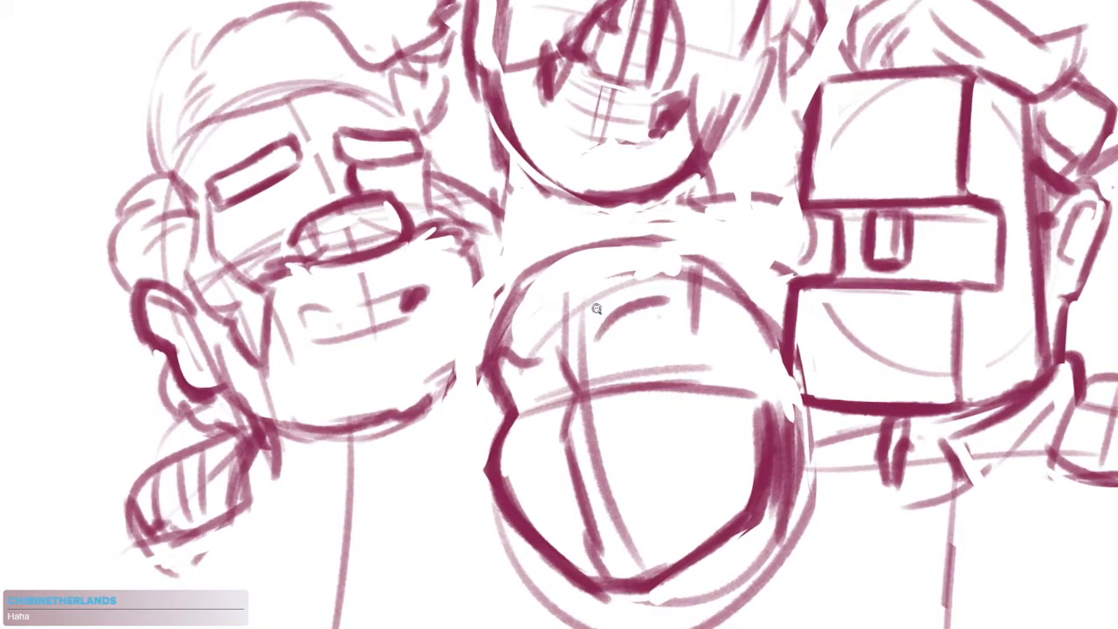
# Sketch the topmost figure's collar and shoulders as sweeping curves and slanted lines between the chin and the lower middle head
pyautogui.moveTo(551, 175); pyautogui.dragTo(594, 187)
pyautogui.moveTo(489, 354); pyautogui.dragTo(508, 216)
pyautogui.moveTo(512, 284); pyautogui.dragTo(601, 156)
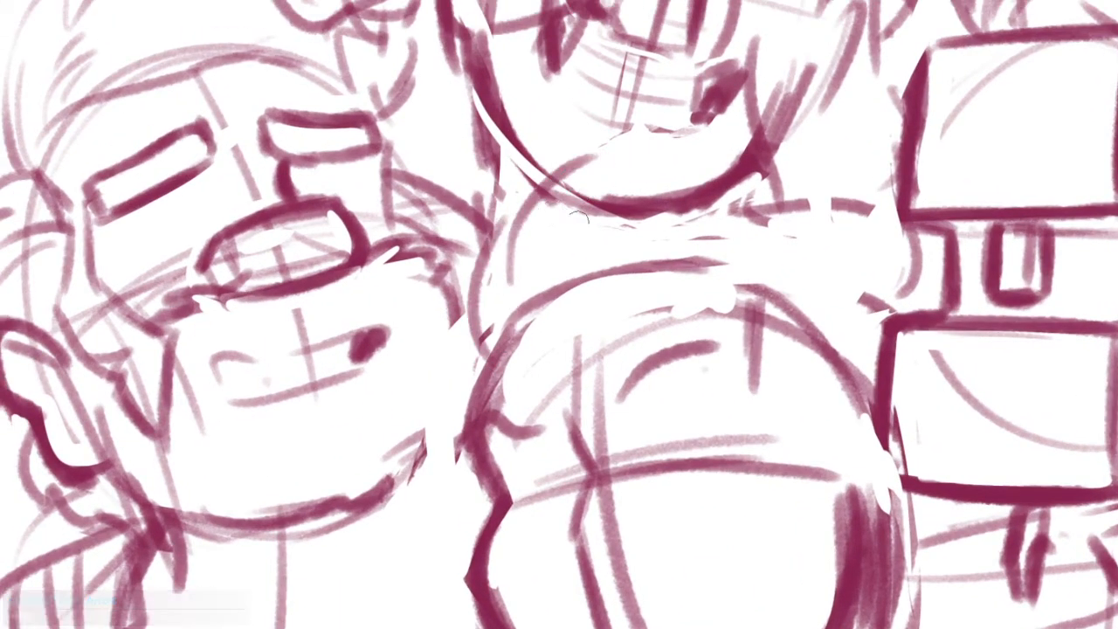
pyautogui.moveTo(579, 219); pyautogui.dragTo(765, 332)
pyautogui.moveTo(513, 255)
pyautogui.mouseDown()
pyautogui.moveTo(572, 131)
pyautogui.moveTo(742, 194)
pyautogui.mouseUp()
pyautogui.moveTo(753, 183); pyautogui.dragTo(854, 344)
pyautogui.moveTo(763, 207); pyautogui.dragTo(882, 345)
pyautogui.moveTo(845, 413); pyautogui.dragTo(863, 297)
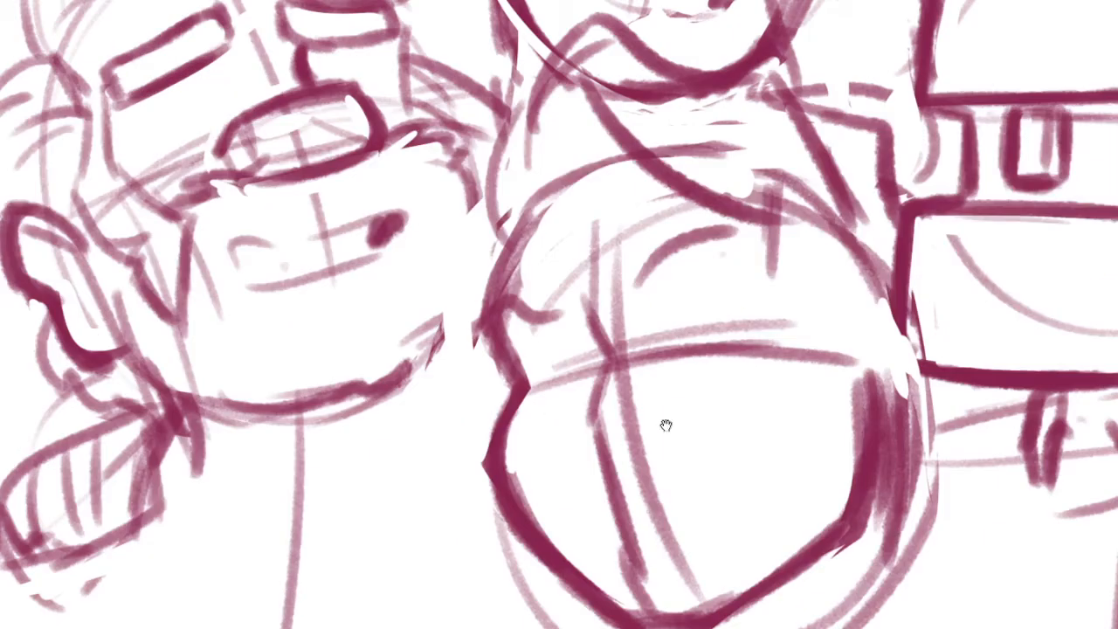
# Sharpen the chin and far jaw of the lower middle head by erasing the excess strokes beneath them
pyautogui.moveTo(666, 424); pyautogui.dragTo(662, 391)
pyautogui.moveTo(806, 261); pyautogui.dragTo(697, 318)
pyautogui.moveTo(766, 169); pyautogui.dragTo(779, 257)
pyautogui.moveTo(732, 301); pyautogui.dragTo(794, 268)
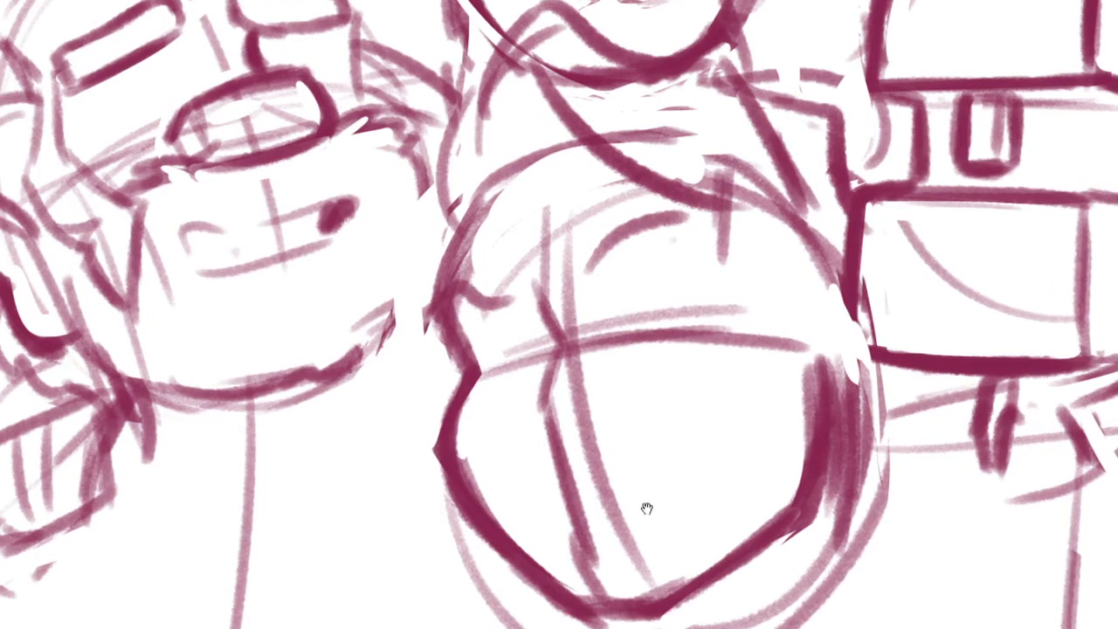
pyautogui.moveTo(646, 508); pyautogui.dragTo(616, 469)
pyautogui.moveTo(794, 327); pyautogui.dragTo(655, 560)
pyautogui.moveTo(580, 576)
pyautogui.mouseDown()
pyautogui.moveTo(744, 507)
pyautogui.moveTo(758, 512)
pyautogui.mouseUp()
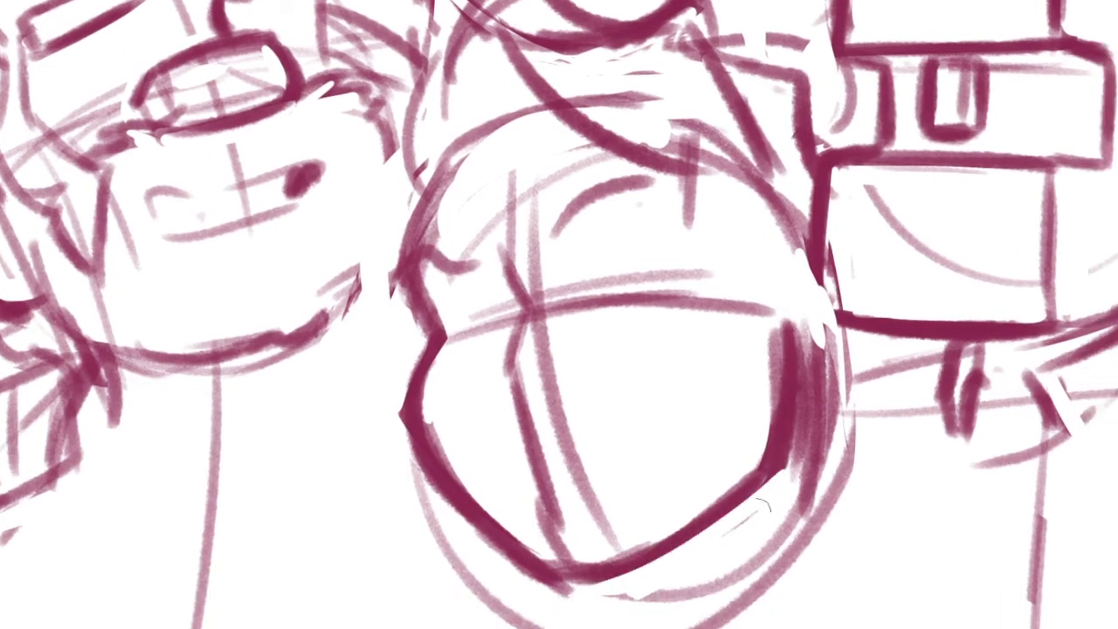
# Redraw the lower middle face's centre line as a thicker continuous curve and clean up its inner edge
pyautogui.moveTo(521, 375)
pyautogui.mouseDown()
pyautogui.moveTo(577, 578)
pyautogui.moveTo(568, 518)
pyautogui.mouseUp()
pyautogui.moveTo(557, 332); pyautogui.dragTo(594, 331)
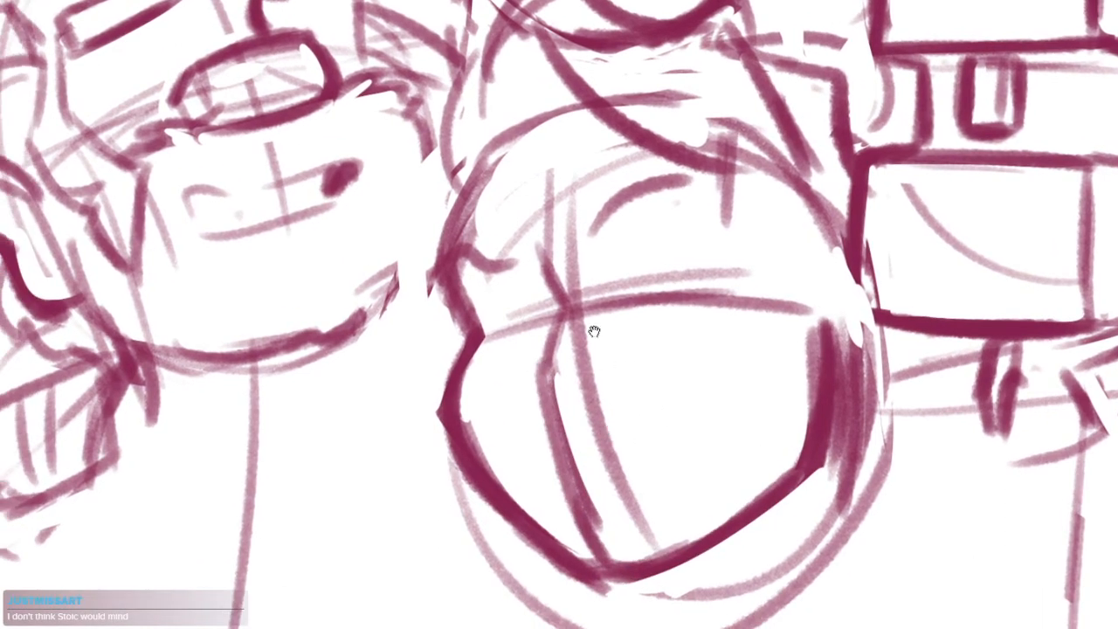
pyautogui.moveTo(679, 401); pyautogui.dragTo(639, 371)
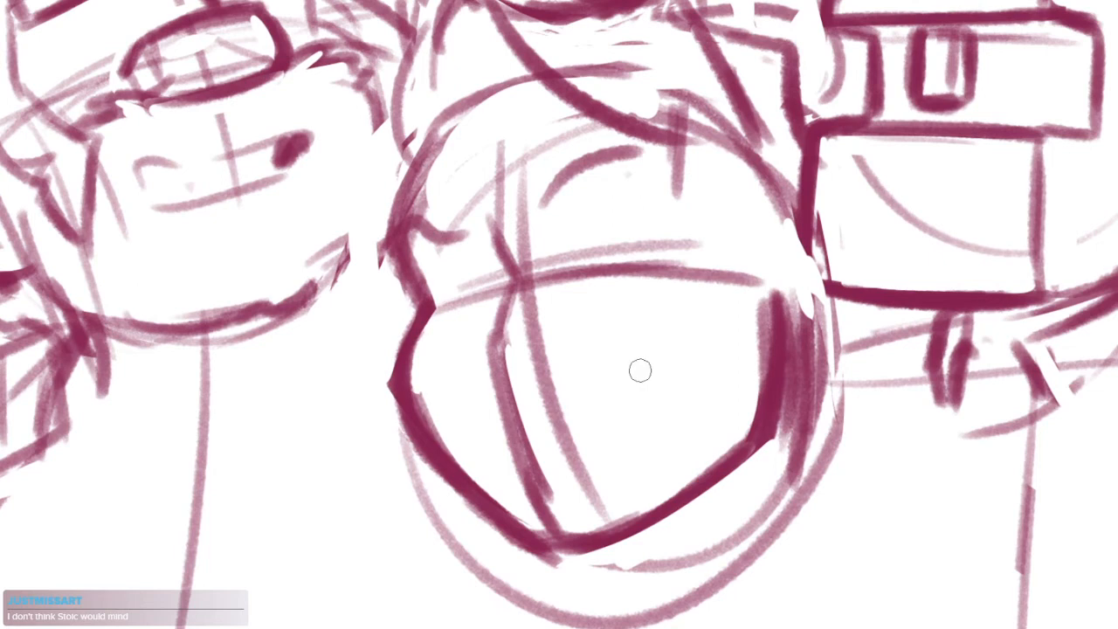
# Extend the lower middle head's far brow with a thick hooked end, darken the brow crease and draw a small rounded nose below it
pyautogui.moveTo(630, 322); pyautogui.dragTo(638, 390)
pyautogui.moveTo(608, 299); pyautogui.dragTo(634, 302)
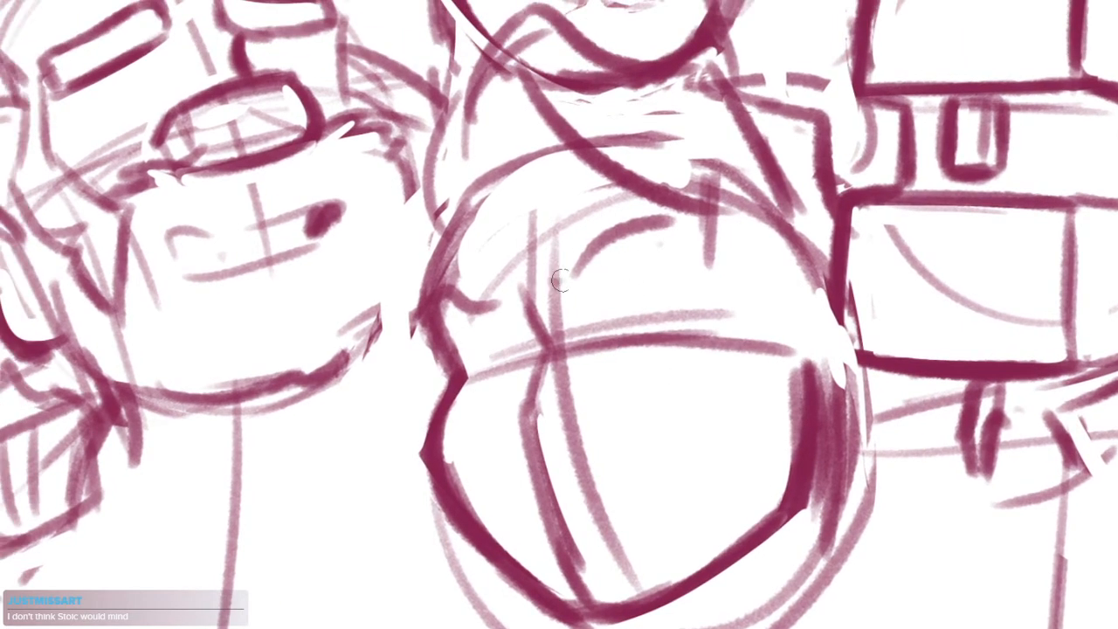
pyautogui.moveTo(560, 280); pyautogui.dragTo(686, 228)
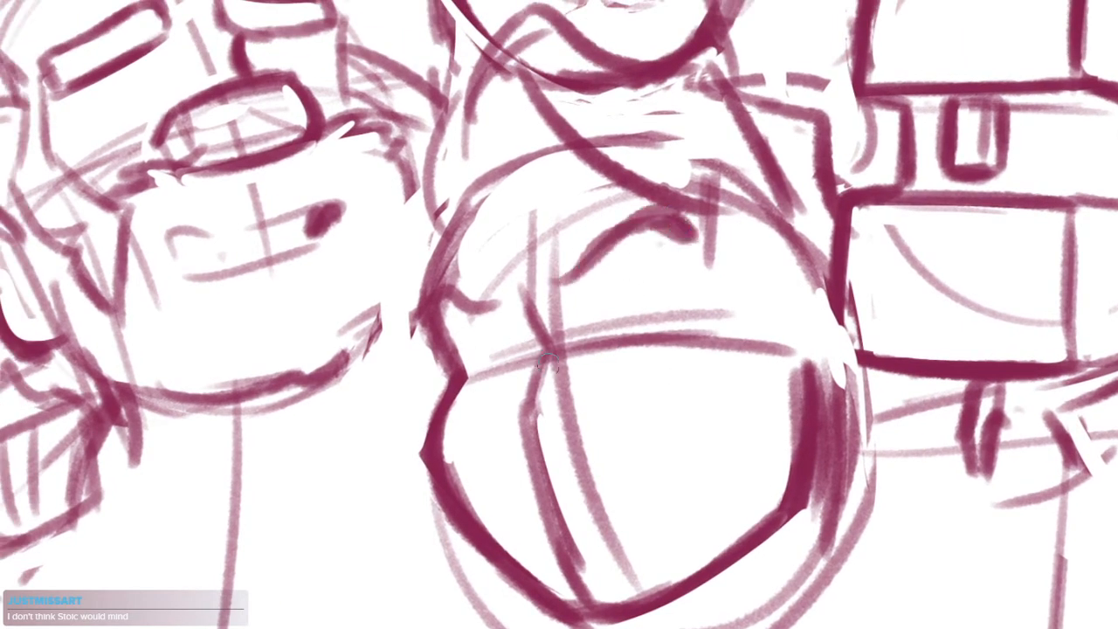
pyautogui.moveTo(516, 316); pyautogui.dragTo(541, 361)
pyautogui.moveTo(490, 409)
pyautogui.mouseDown()
pyautogui.moveTo(535, 360)
pyautogui.moveTo(502, 410)
pyautogui.moveTo(528, 354)
pyautogui.moveTo(557, 375)
pyautogui.moveTo(541, 423)
pyautogui.mouseUp()
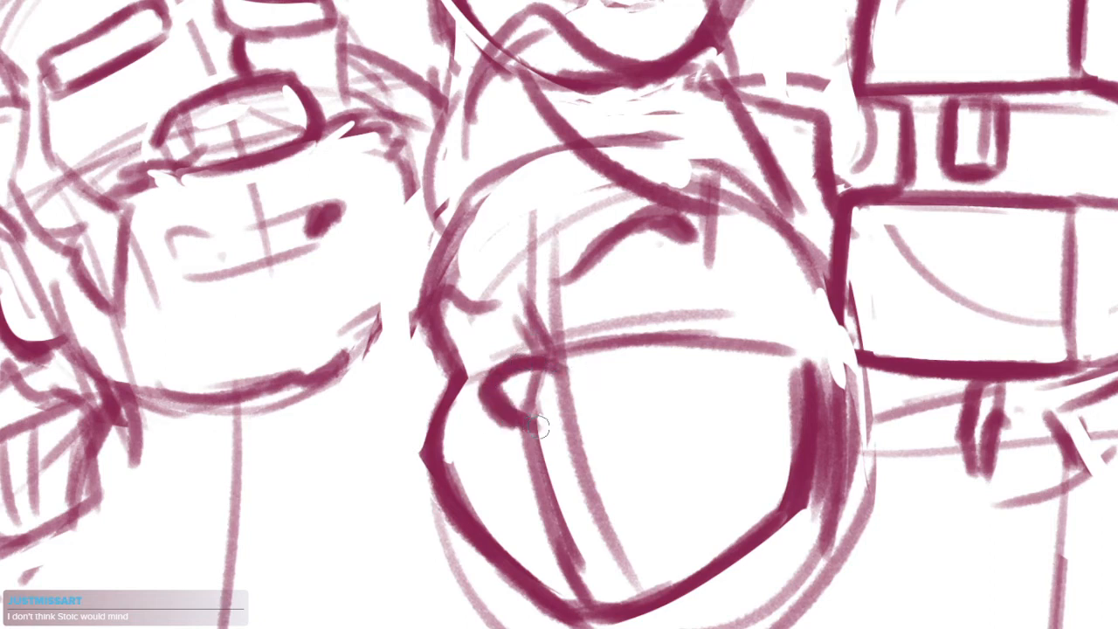
# Reshape the lower middle head's nose with a rounded hook and erase the face's centre lines running below it
pyautogui.press('e')
pyautogui.moveTo(505, 386)
pyautogui.mouseDown()
pyautogui.moveTo(575, 427)
pyautogui.moveTo(539, 385)
pyautogui.moveTo(569, 393)
pyautogui.moveTo(567, 434)
pyautogui.mouseUp()
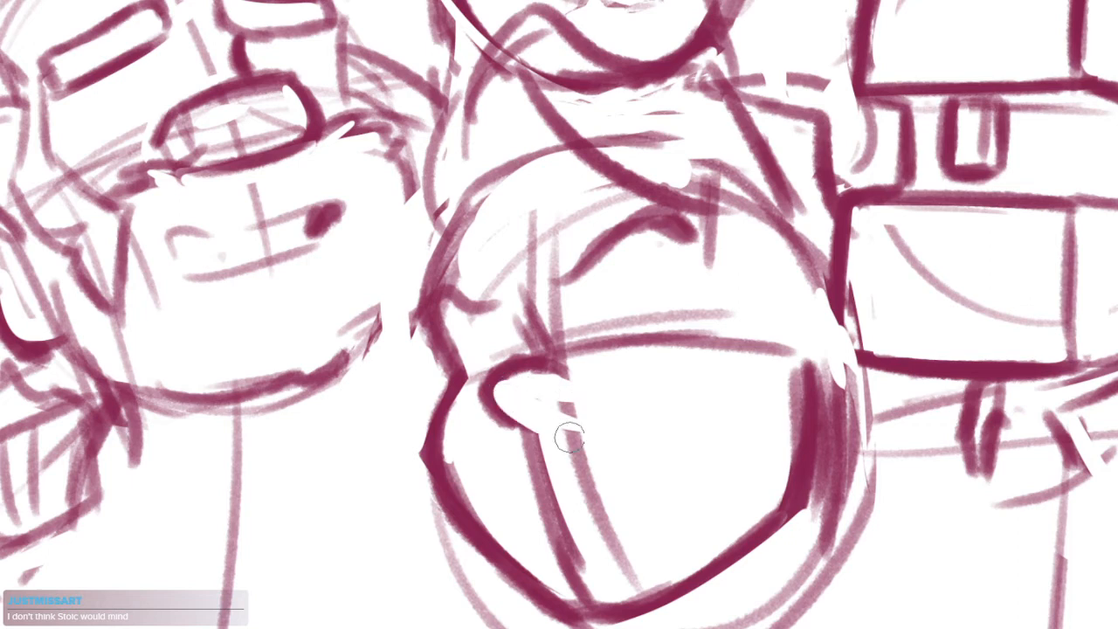
pyautogui.press('b')
pyautogui.moveTo(494, 390)
pyautogui.mouseDown()
pyautogui.moveTo(530, 431)
pyautogui.moveTo(516, 391)
pyautogui.moveTo(526, 445)
pyautogui.mouseUp()
pyautogui.moveTo(625, 371); pyautogui.dragTo(626, 313)
pyautogui.moveTo(561, 350)
pyautogui.mouseDown()
pyautogui.moveTo(576, 358)
pyautogui.moveTo(594, 455)
pyautogui.mouseUp()
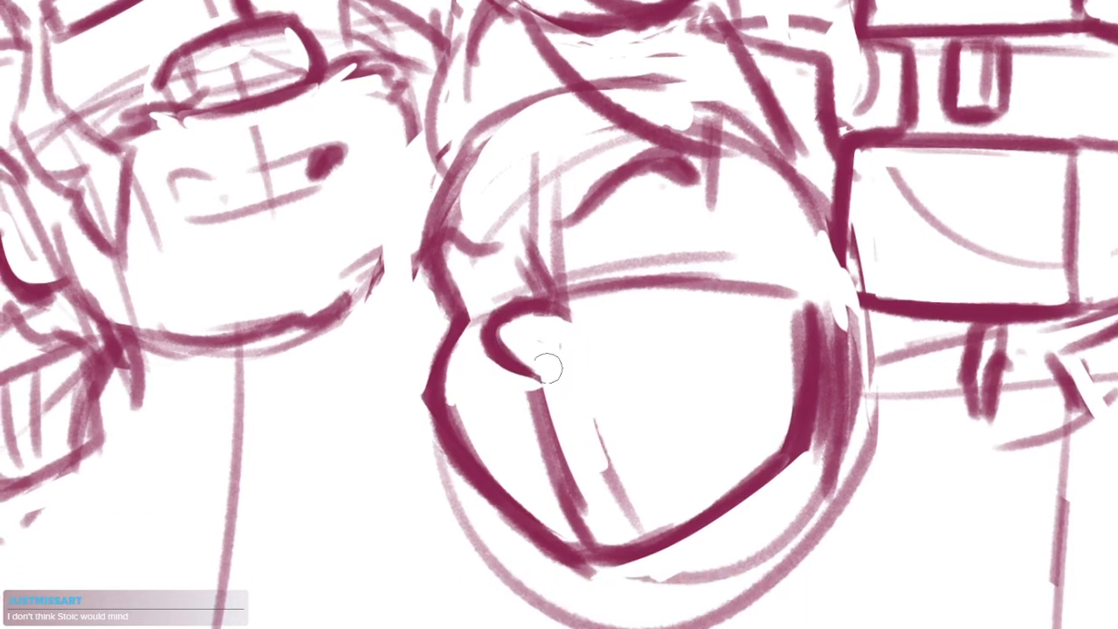
pyautogui.moveTo(547, 368); pyautogui.dragTo(552, 433)
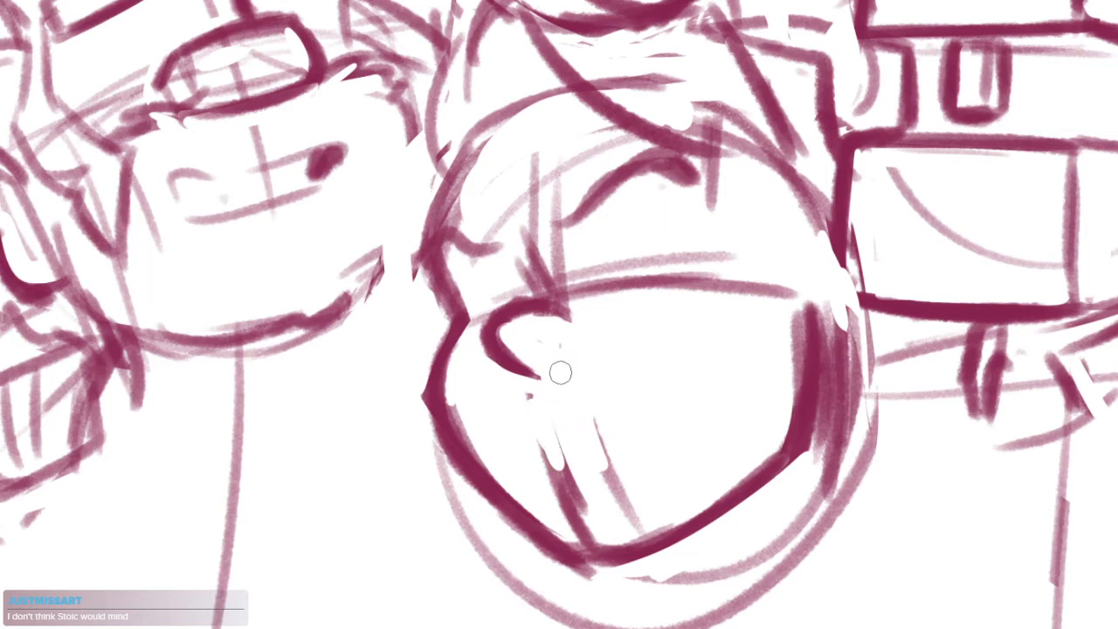
# Sketch arched eyelids beneath both brows of the lower middle head and clear the leftover construction strokes around the nose bridge and chin
pyautogui.moveTo(472, 285); pyautogui.dragTo(528, 281)
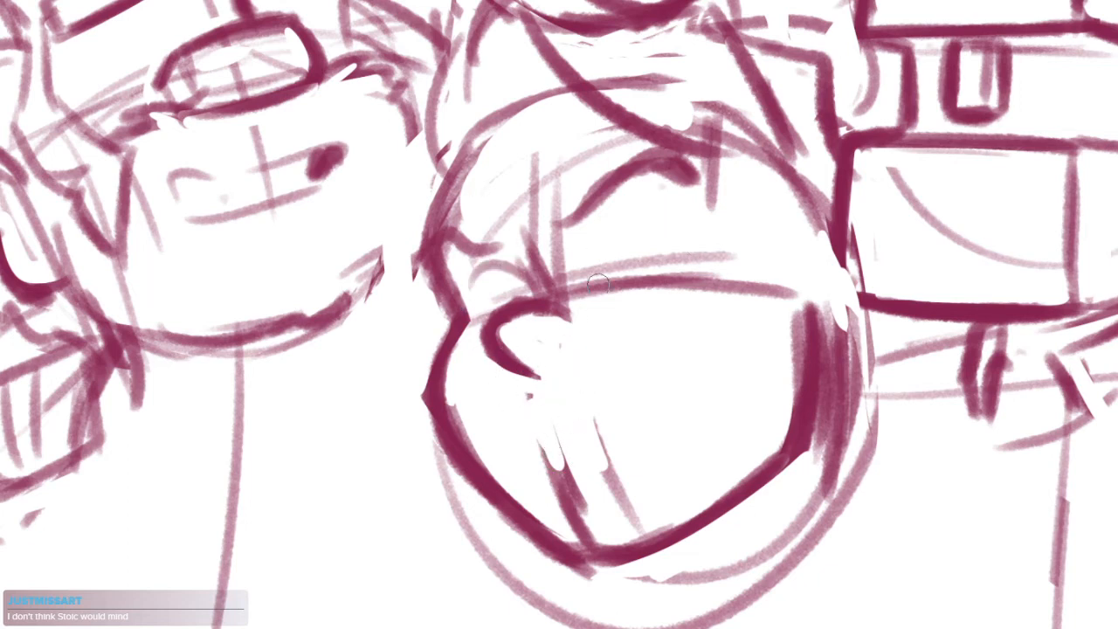
pyautogui.moveTo(595, 249); pyautogui.dragTo(669, 227)
pyautogui.moveTo(688, 191)
pyautogui.mouseDown()
pyautogui.moveTo(722, 257)
pyautogui.moveTo(710, 303)
pyautogui.mouseUp()
pyautogui.moveTo(552, 417); pyautogui.dragTo(642, 529)
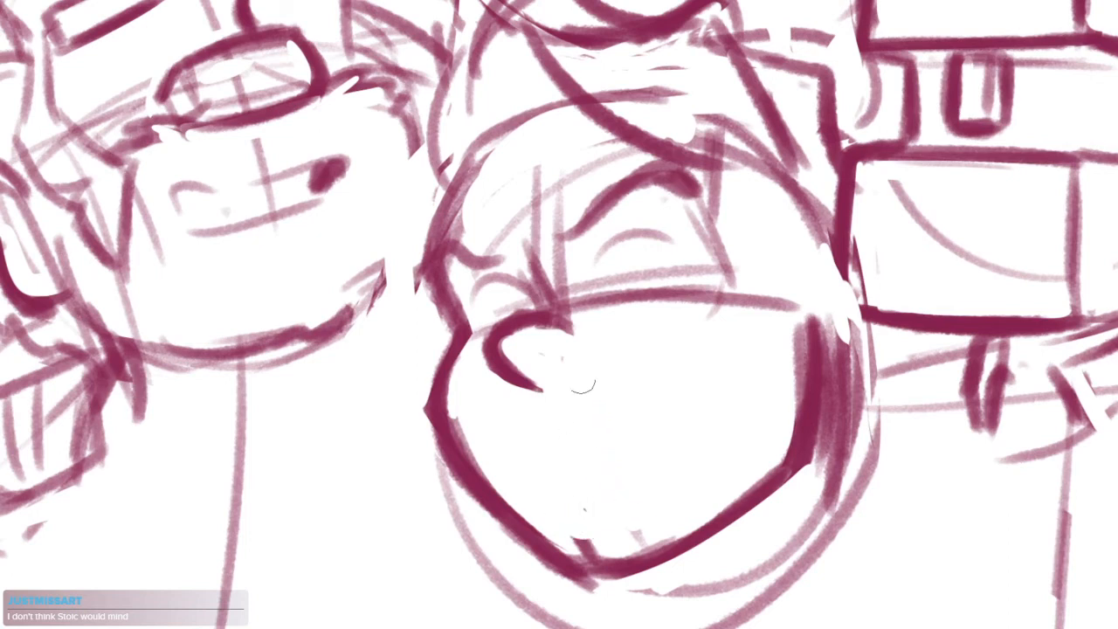
pyautogui.moveTo(513, 345)
pyautogui.mouseDown()
pyautogui.moveTo(569, 324)
pyautogui.moveTo(578, 341)
pyautogui.mouseUp()
pyautogui.moveTo(535, 253)
pyautogui.mouseDown()
pyautogui.moveTo(562, 303)
pyautogui.moveTo(540, 309)
pyautogui.moveTo(527, 278)
pyautogui.moveTo(579, 310)
pyautogui.mouseUp()
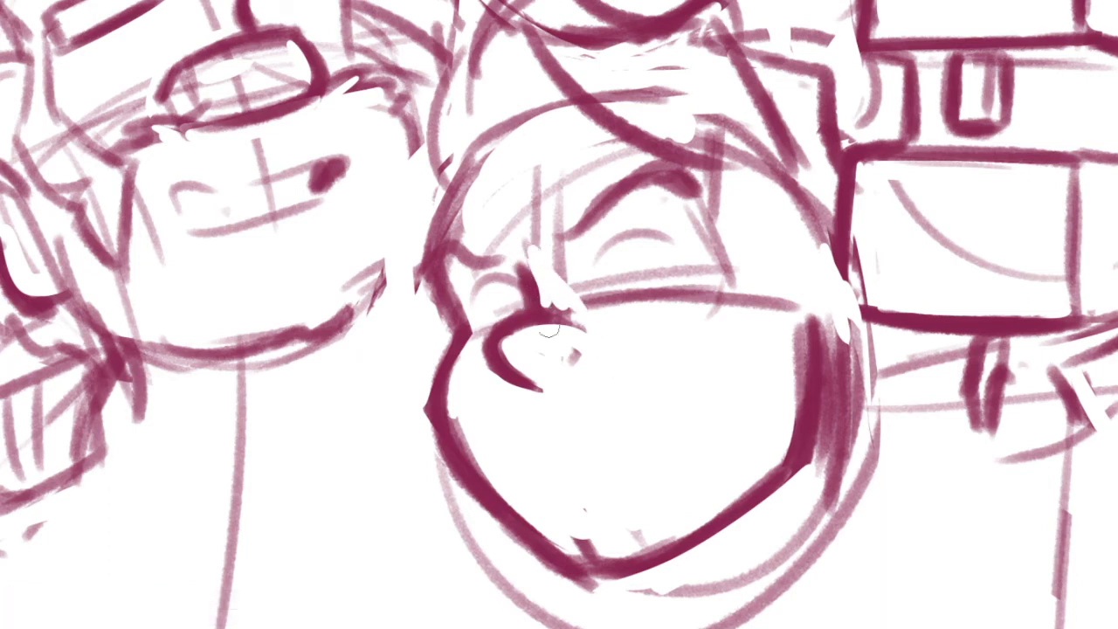
# Sketch a slanted mouth below the nose with an arched upper lip, a short lower line and a dark corner
pyautogui.moveTo(526, 434); pyautogui.dragTo(538, 456)
pyautogui.moveTo(557, 430)
pyautogui.mouseDown()
pyautogui.moveTo(583, 408)
pyautogui.moveTo(671, 410)
pyautogui.mouseUp()
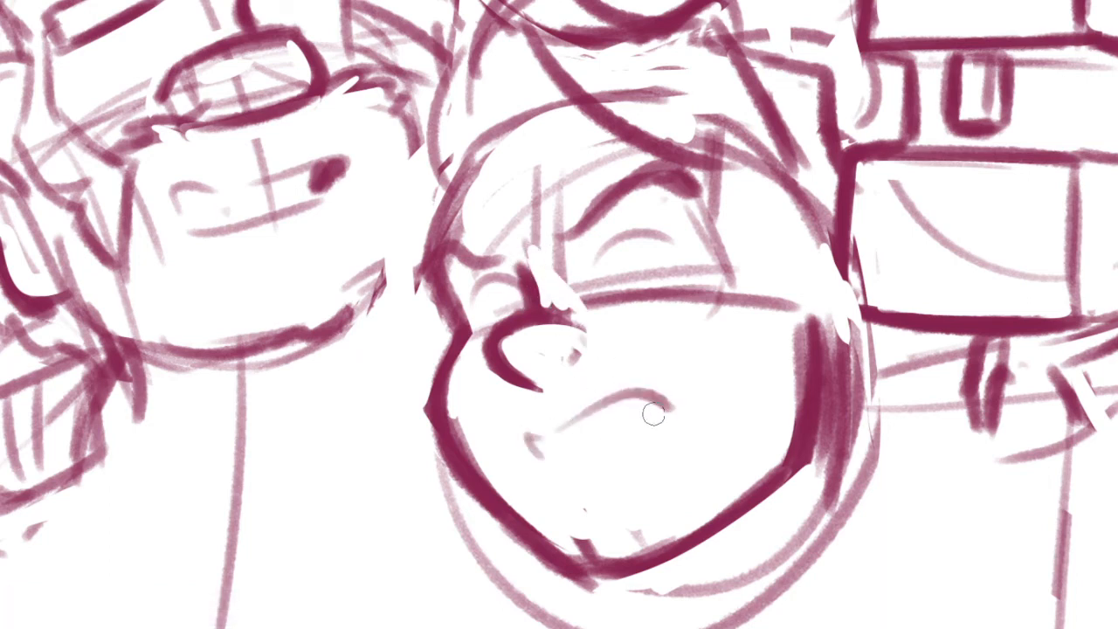
pyautogui.moveTo(599, 454); pyautogui.dragTo(687, 431)
pyautogui.moveTo(538, 446); pyautogui.dragTo(548, 455)
pyautogui.moveTo(648, 406); pyautogui.dragTo(570, 497)
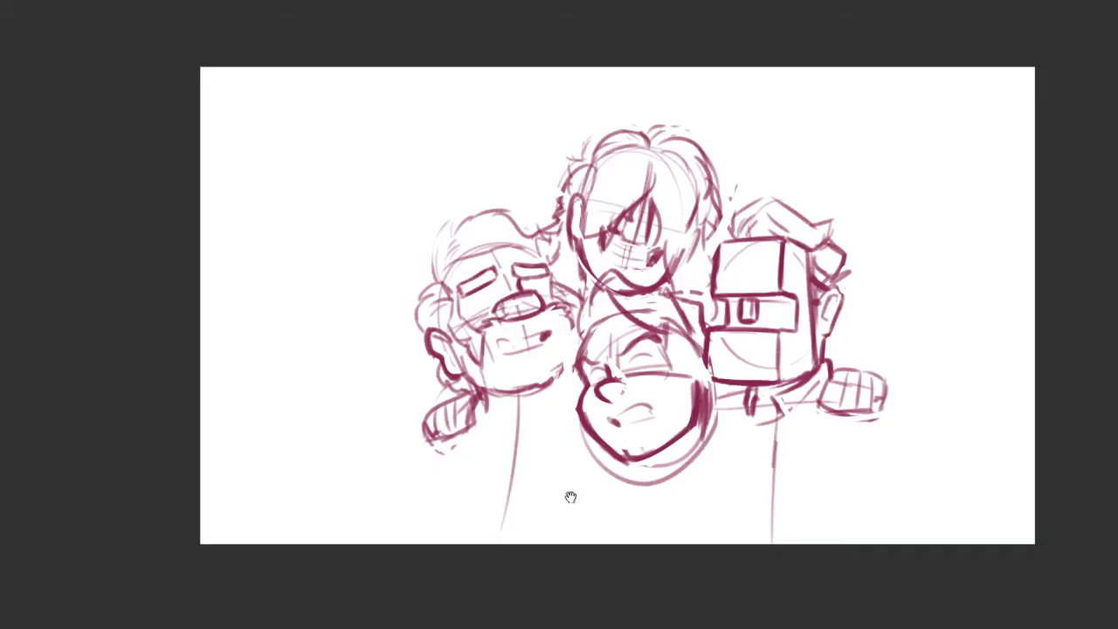
pyautogui.click(660, 395)
pyautogui.press('m')
pyautogui.moveTo(677, 411)
pyautogui.mouseDown()
pyautogui.moveTo(529, 441)
pyautogui.moveTo(650, 411)
pyautogui.moveTo(664, 424)
pyautogui.mouseUp()
pyautogui.hotkey('ctrl', 'z')
pyautogui.moveTo(640, 431); pyautogui.dragTo(637, 421)
pyautogui.hotkey('ctrl', 'shift', 'a')
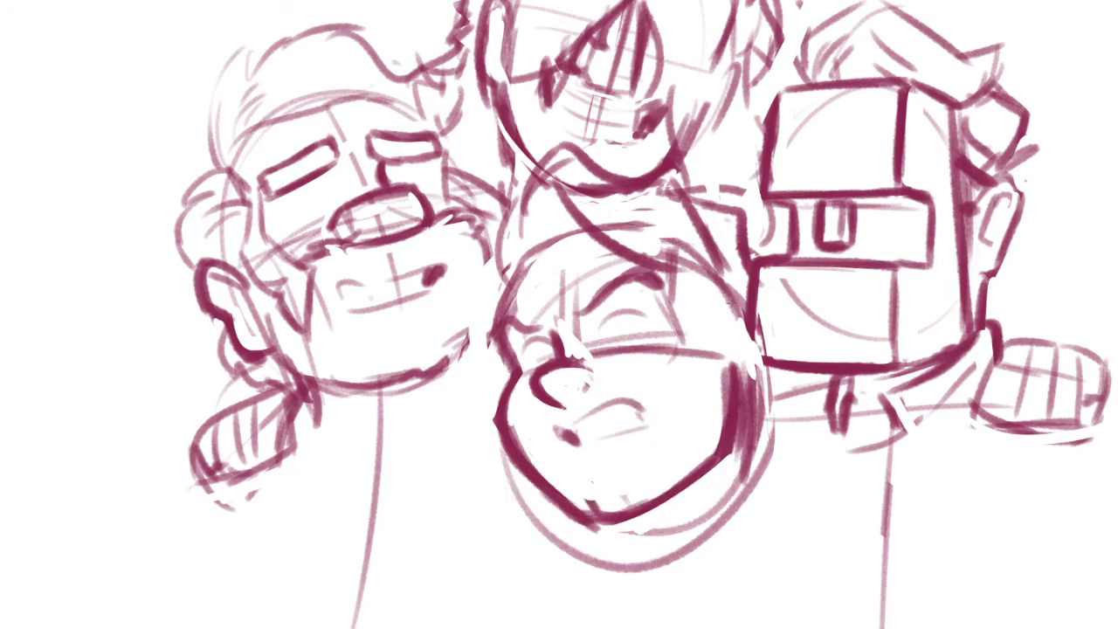
# Build up both eyes of the lower middle head with doubled eyelid arcs and rounded lower lids
pyautogui.scroll(4, 661, 302)
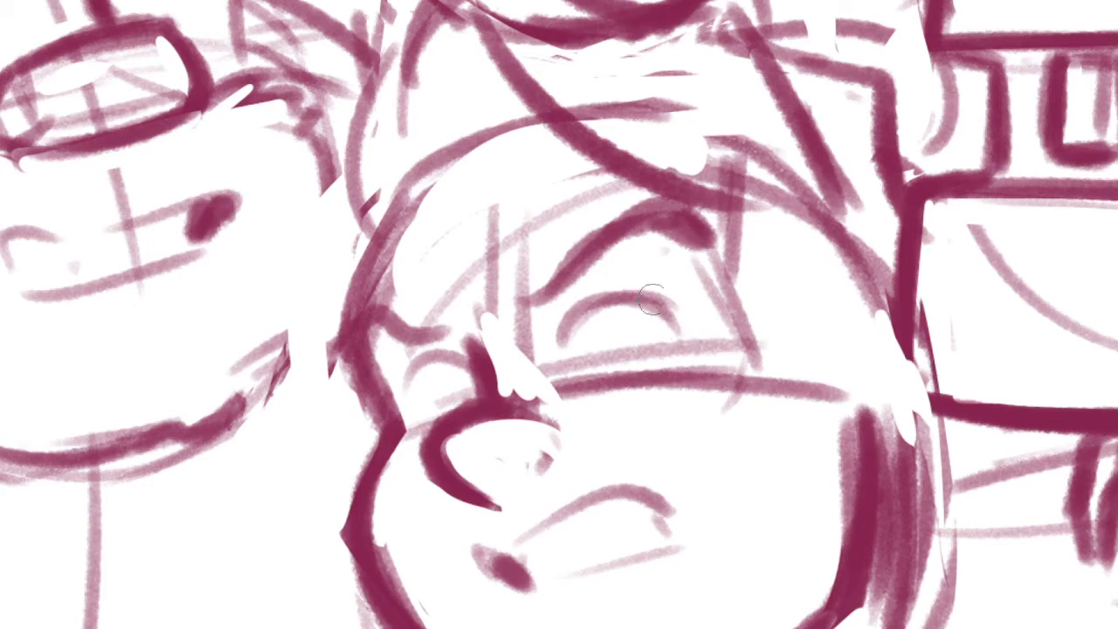
pyautogui.moveTo(651, 300)
pyautogui.mouseDown()
pyautogui.moveTo(689, 355)
pyautogui.moveTo(574, 337)
pyautogui.moveTo(670, 330)
pyautogui.moveTo(567, 359)
pyautogui.mouseUp()
pyautogui.hotkey('ctrl', 'z')
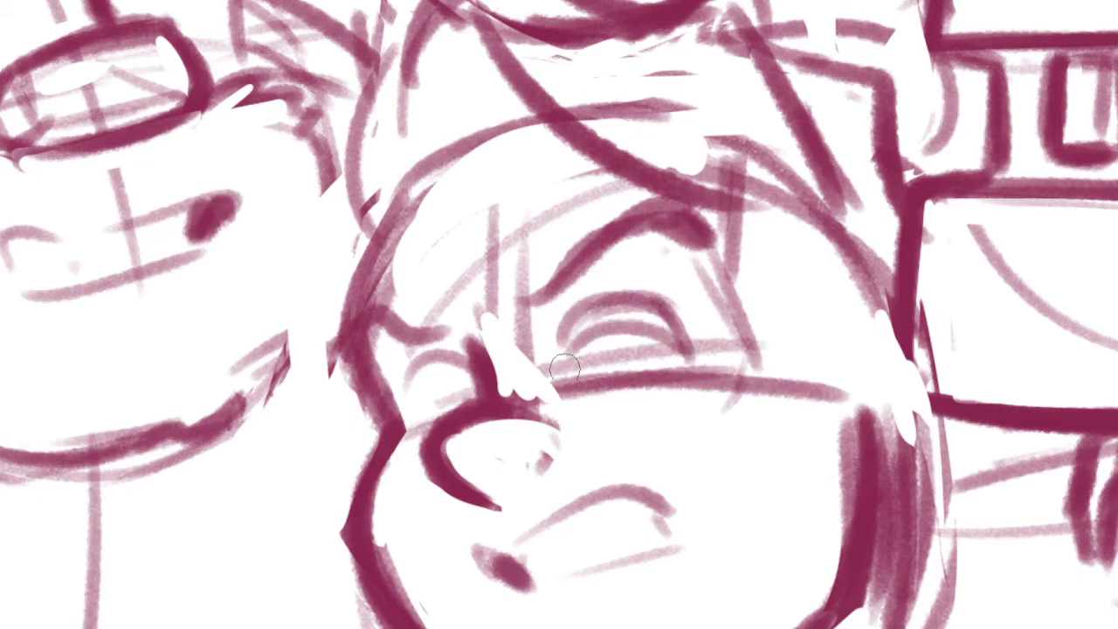
pyautogui.moveTo(642, 330)
pyautogui.mouseDown()
pyautogui.moveTo(616, 345)
pyautogui.moveTo(630, 342)
pyautogui.mouseUp()
pyautogui.hotkey('ctrl', 'z')
pyautogui.hotkey('ctrl', 'z')
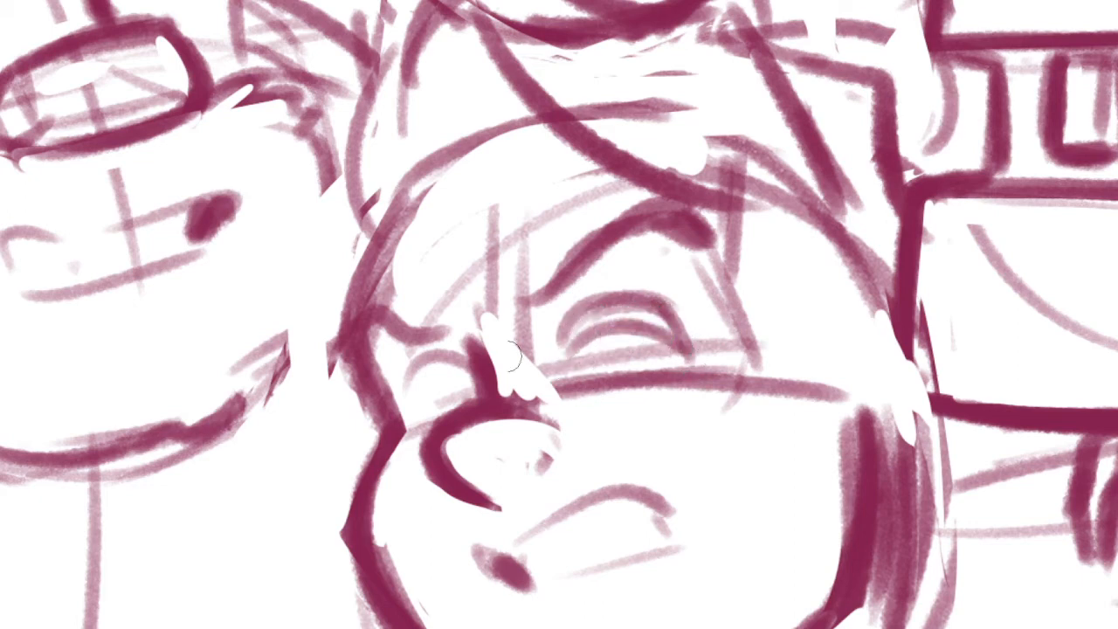
pyautogui.moveTo(413, 396); pyautogui.dragTo(434, 426)
pyautogui.moveTo(585, 361)
pyautogui.mouseDown()
pyautogui.moveTo(604, 400)
pyautogui.moveTo(662, 394)
pyautogui.moveTo(686, 356)
pyautogui.mouseUp()
pyautogui.scroll(-4, 701, 354)
pyautogui.moveTo(793, 426); pyautogui.dragTo(767, 420)
pyautogui.scroll(3, 715, 387)
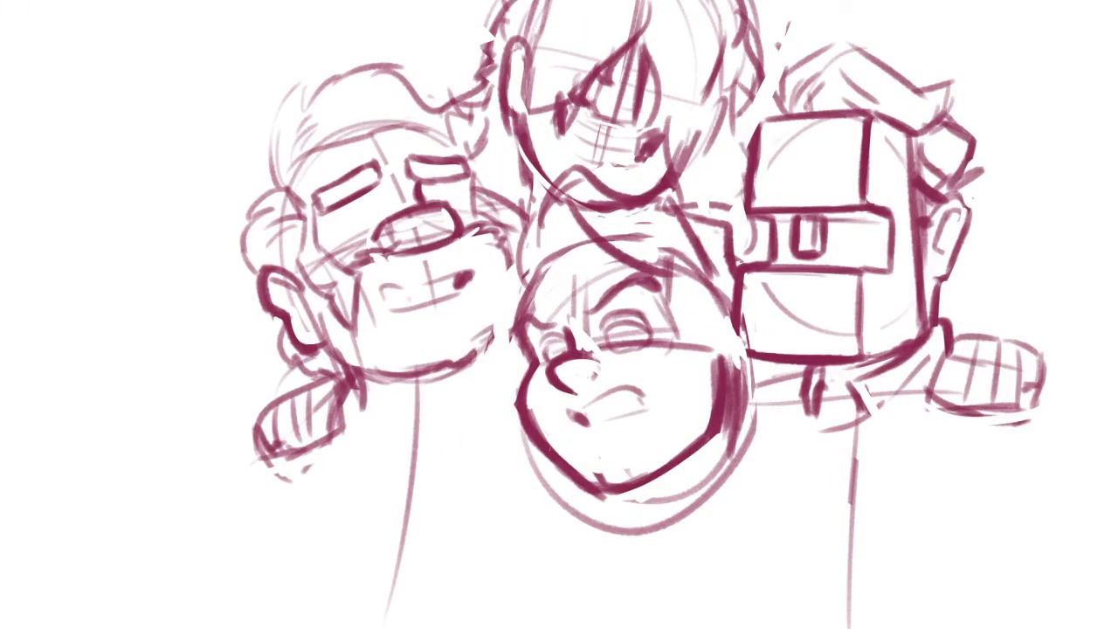
pyautogui.scroll(5, 568, 386)
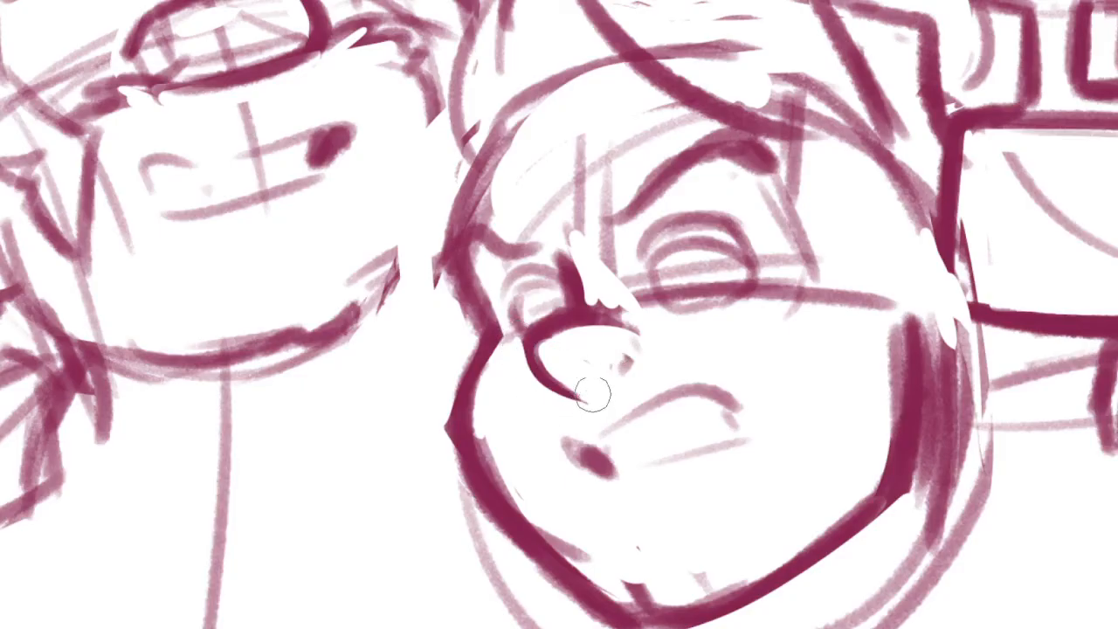
# Refine the lower middle head's nose into a cleaner rounded outline, erasing a thin gap along its upper edge
pyautogui.moveTo(519, 344)
pyautogui.mouseDown()
pyautogui.moveTo(616, 310)
pyautogui.moveTo(634, 325)
pyautogui.mouseUp()
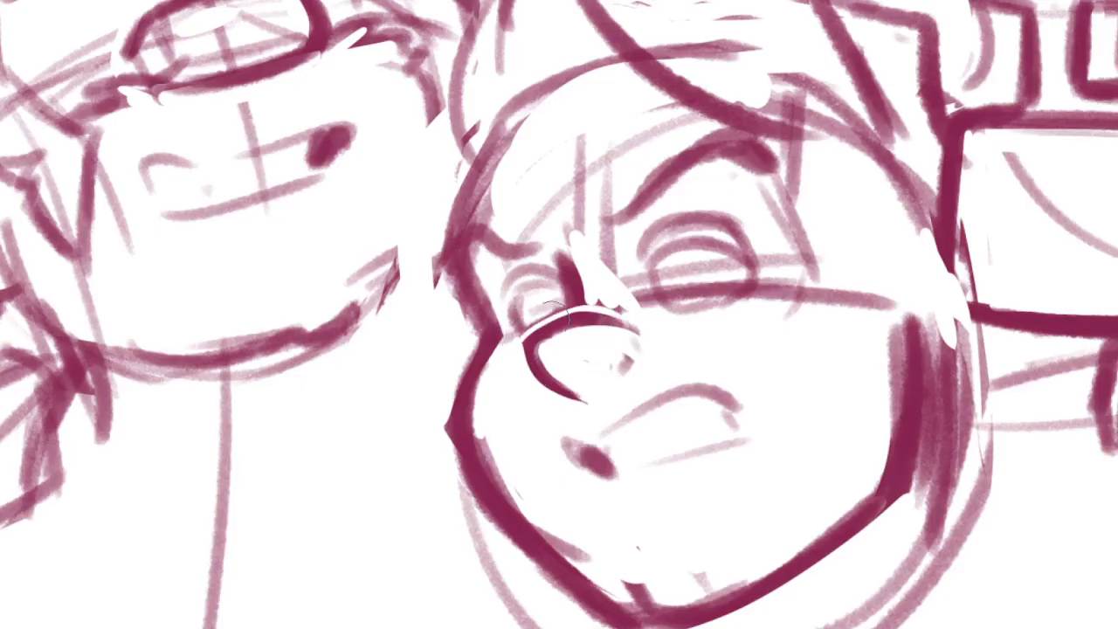
pyautogui.moveTo(543, 343)
pyautogui.mouseDown()
pyautogui.moveTo(566, 387)
pyautogui.moveTo(540, 348)
pyautogui.moveTo(560, 330)
pyautogui.moveTo(630, 326)
pyautogui.moveTo(540, 390)
pyautogui.moveTo(602, 377)
pyautogui.moveTo(580, 379)
pyautogui.moveTo(554, 356)
pyautogui.moveTo(536, 382)
pyautogui.moveTo(554, 321)
pyautogui.moveTo(583, 311)
pyautogui.mouseUp()
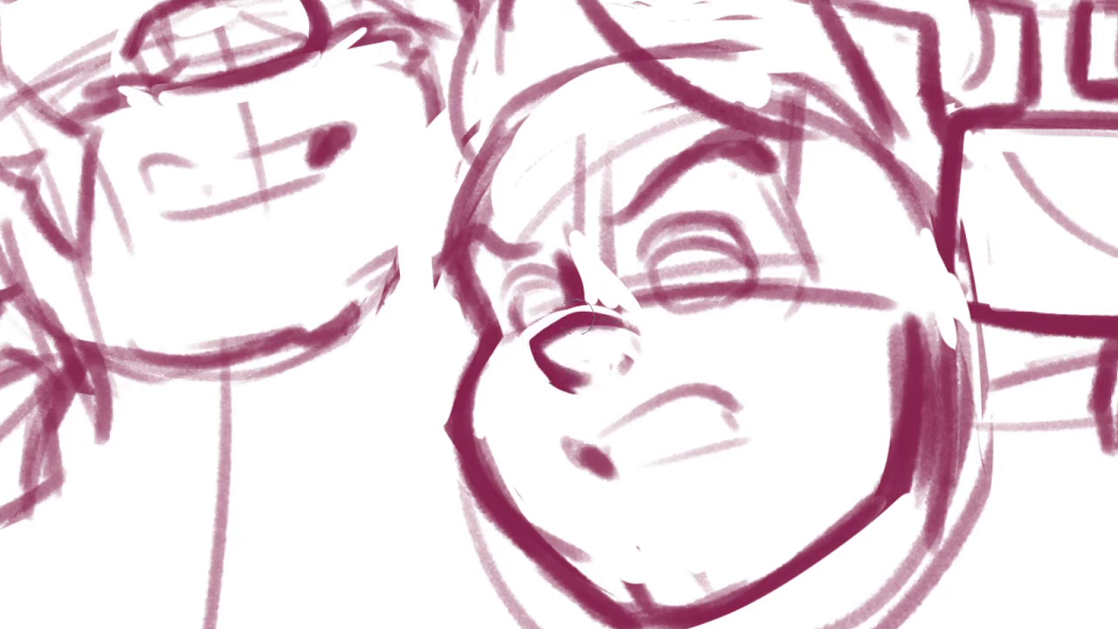
pyautogui.moveTo(536, 367)
pyautogui.mouseDown()
pyautogui.moveTo(544, 339)
pyautogui.moveTo(574, 379)
pyautogui.moveTo(596, 343)
pyautogui.moveTo(541, 326)
pyautogui.moveTo(551, 323)
pyautogui.moveTo(524, 383)
pyautogui.mouseUp()
pyautogui.moveTo(560, 326)
pyautogui.mouseDown()
pyautogui.moveTo(539, 350)
pyautogui.moveTo(546, 362)
pyautogui.moveTo(581, 338)
pyautogui.moveTo(546, 351)
pyautogui.moveTo(559, 331)
pyautogui.moveTo(571, 340)
pyautogui.mouseUp()
pyautogui.moveTo(637, 327); pyautogui.dragTo(615, 347)
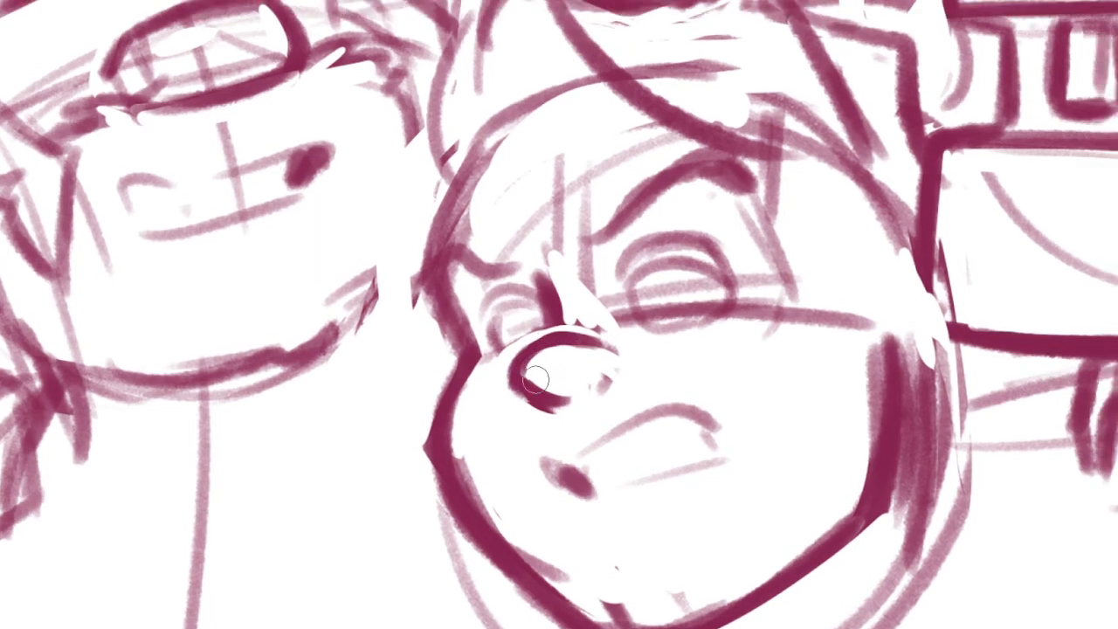
pyautogui.moveTo(509, 355); pyautogui.dragTo(568, 419)
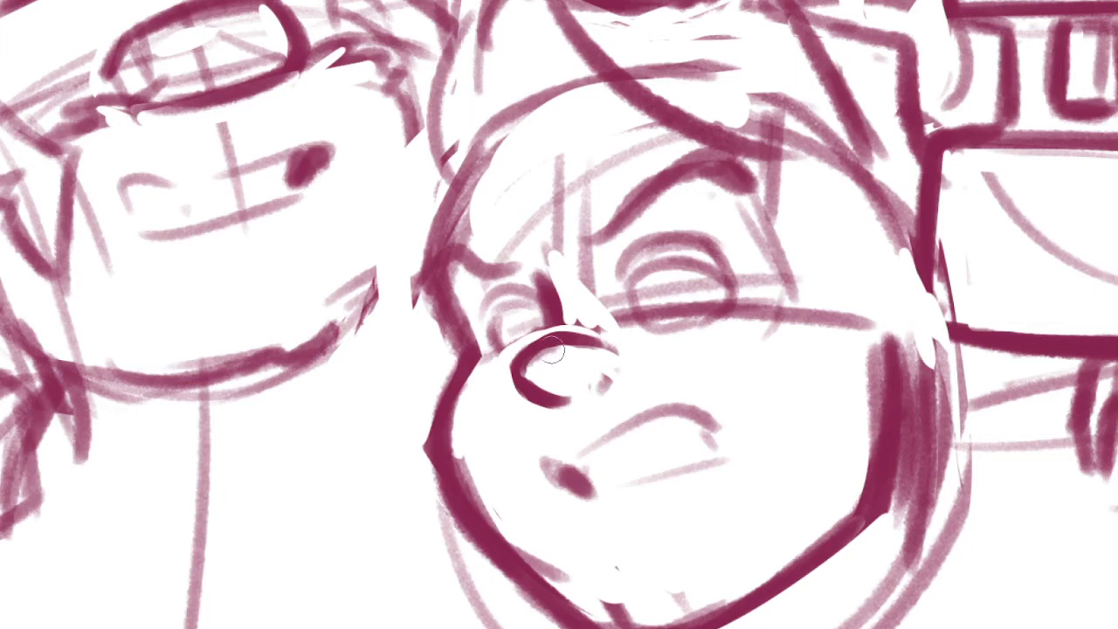
# Thicken the lids of both eyes on the lower middle head and erase the construction lines inside and beside them
pyautogui.moveTo(549, 298)
pyautogui.mouseDown()
pyautogui.moveTo(547, 331)
pyautogui.moveTo(484, 326)
pyautogui.moveTo(509, 325)
pyautogui.mouseUp()
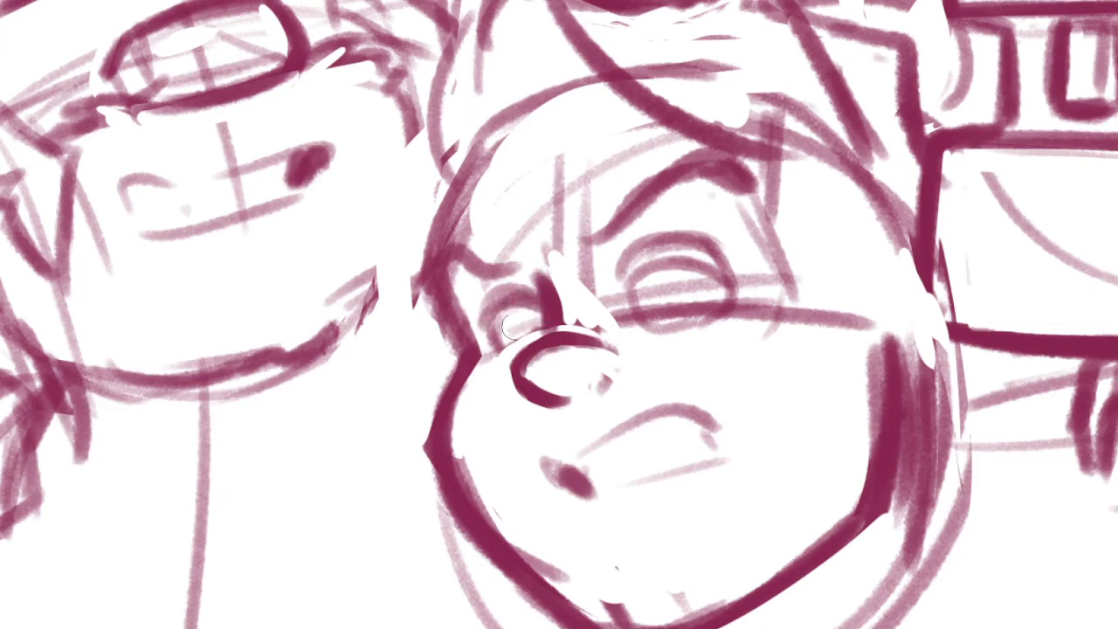
pyautogui.moveTo(720, 284)
pyautogui.mouseDown()
pyautogui.moveTo(648, 276)
pyautogui.moveTo(624, 301)
pyautogui.moveTo(617, 274)
pyautogui.mouseUp()
pyautogui.hotkey('ctrl', 'z')
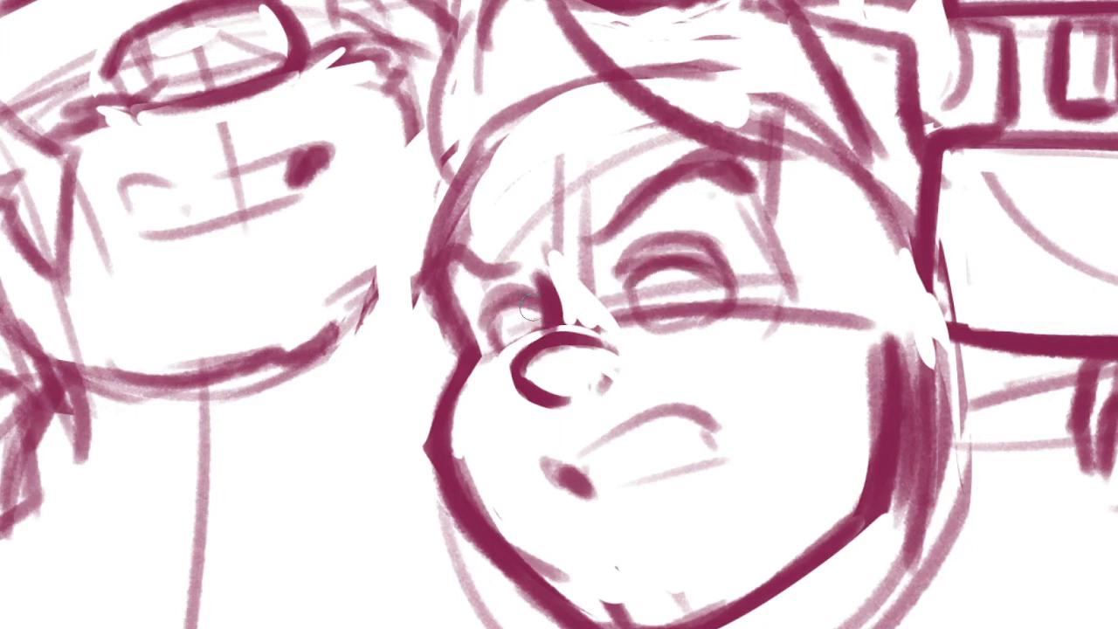
pyautogui.moveTo(535, 304)
pyautogui.mouseDown()
pyautogui.moveTo(482, 321)
pyautogui.moveTo(519, 342)
pyautogui.moveTo(551, 330)
pyautogui.mouseUp()
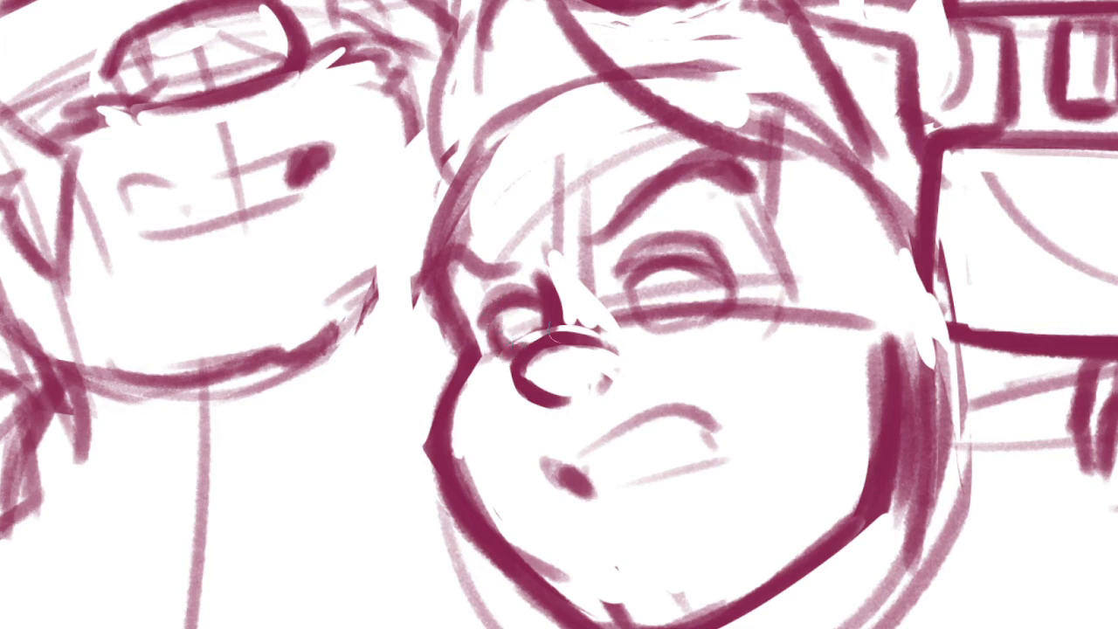
pyautogui.moveTo(653, 268); pyautogui.dragTo(646, 329)
pyautogui.moveTo(648, 324)
pyautogui.mouseDown()
pyautogui.moveTo(702, 321)
pyautogui.moveTo(731, 298)
pyautogui.mouseUp()
pyautogui.press('e')
pyautogui.moveTo(646, 311)
pyautogui.mouseDown()
pyautogui.moveTo(705, 297)
pyautogui.moveTo(690, 287)
pyautogui.mouseUp()
pyautogui.moveTo(523, 321); pyautogui.dragTo(524, 327)
pyautogui.moveTo(662, 303)
pyautogui.mouseDown()
pyautogui.moveTo(620, 283)
pyautogui.moveTo(659, 338)
pyautogui.moveTo(627, 330)
pyautogui.mouseUp()
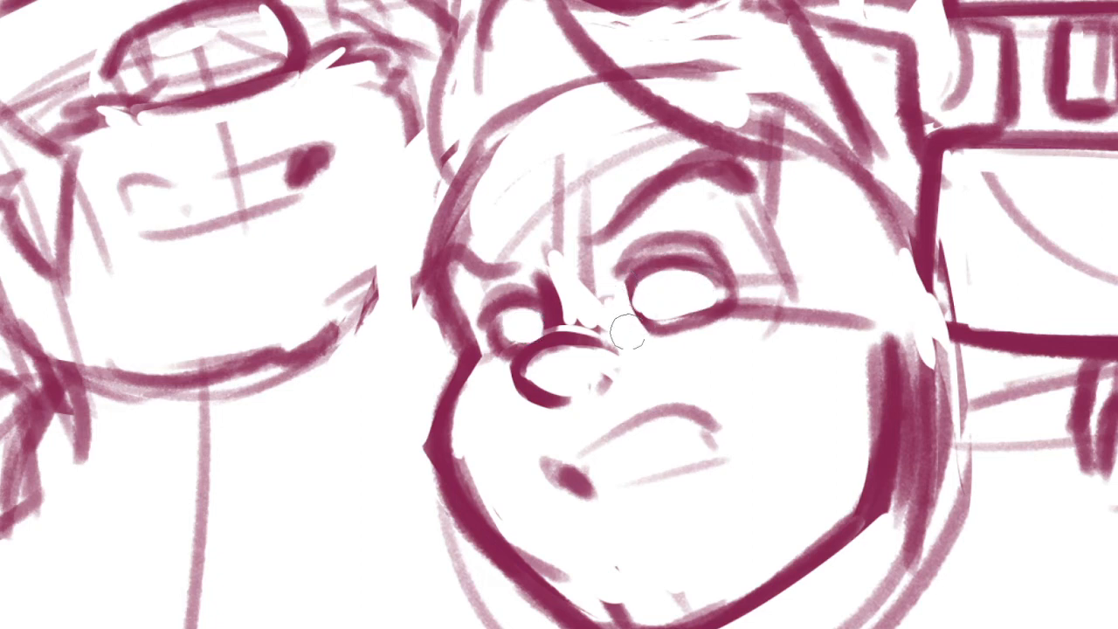
# Add dark pupils tucked under the upper lids and thicken the lowered brow above the smaller eye
pyautogui.moveTo(661, 269)
pyautogui.mouseDown()
pyautogui.moveTo(688, 277)
pyautogui.moveTo(672, 273)
pyautogui.mouseUp()
pyautogui.moveTo(518, 312)
pyautogui.mouseDown()
pyautogui.moveTo(522, 323)
pyautogui.moveTo(558, 314)
pyautogui.mouseUp()
pyautogui.moveTo(432, 266)
pyautogui.mouseDown()
pyautogui.moveTo(524, 220)
pyautogui.moveTo(455, 252)
pyautogui.moveTo(475, 241)
pyautogui.moveTo(530, 278)
pyautogui.mouseUp()
pyautogui.moveTo(468, 230)
pyautogui.mouseDown()
pyautogui.moveTo(480, 276)
pyautogui.moveTo(450, 272)
pyautogui.moveTo(473, 278)
pyautogui.mouseUp()
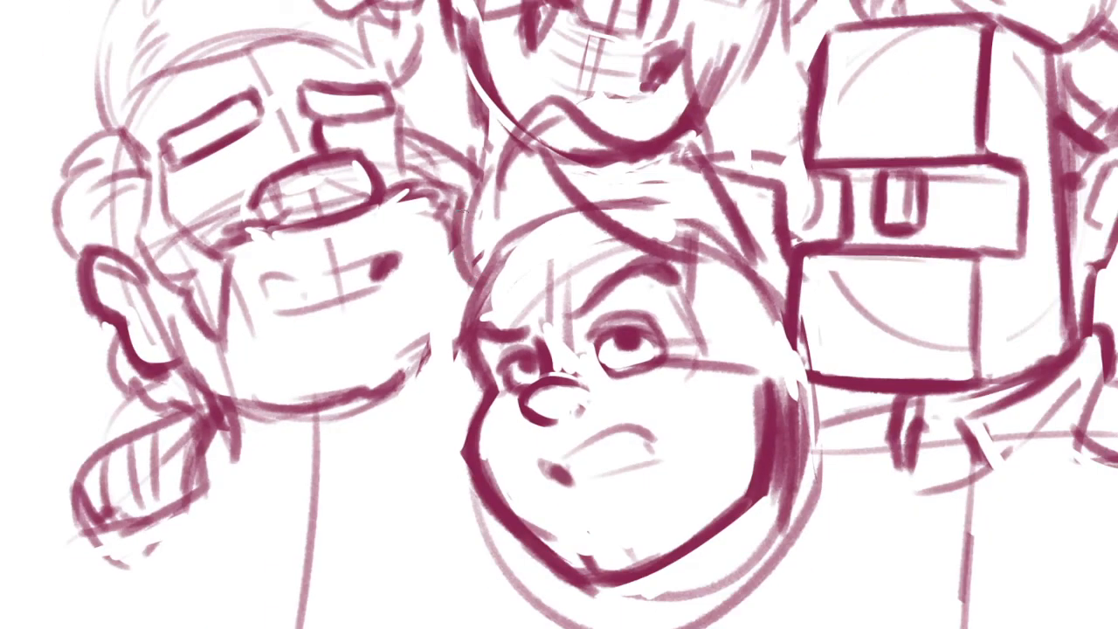
# Clean up the strokes beneath the topmost figure's chin and redraw the collar and shoulder lines around the lower middle head
pyautogui.moveTo(462, 211); pyautogui.dragTo(465, 243)
pyautogui.moveTo(439, 194); pyautogui.dragTo(452, 217)
pyautogui.moveTo(489, 142); pyautogui.dragTo(453, 236)
pyautogui.moveTo(491, 140); pyautogui.dragTo(477, 176)
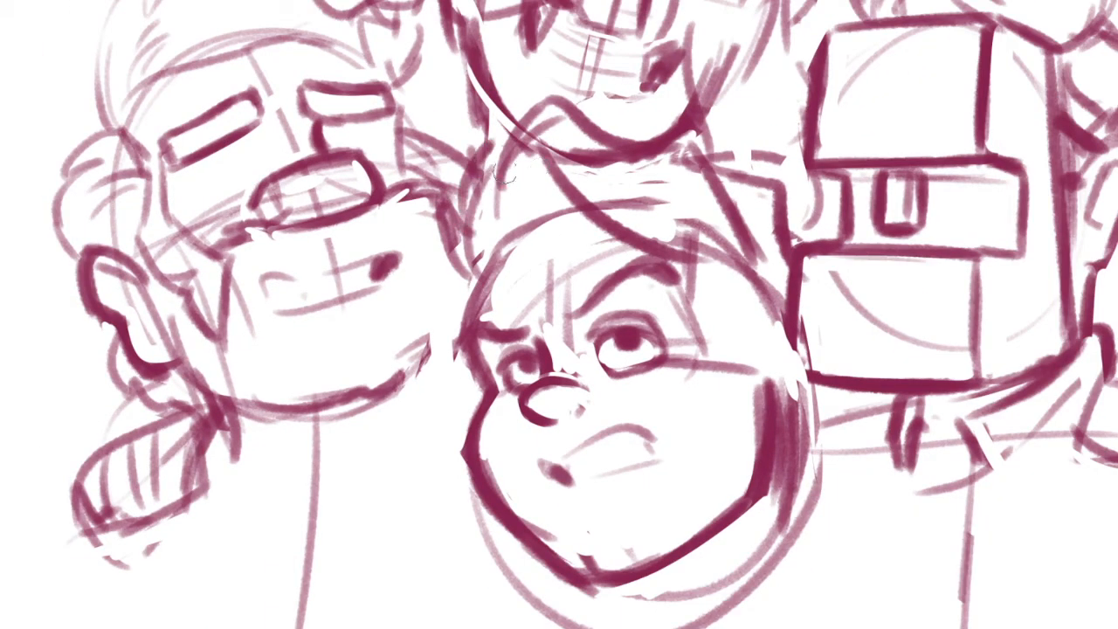
pyautogui.moveTo(505, 219)
pyautogui.mouseDown()
pyautogui.moveTo(563, 87)
pyautogui.moveTo(615, 138)
pyautogui.mouseUp()
pyautogui.moveTo(493, 123); pyautogui.dragTo(524, 144)
pyautogui.moveTo(487, 188); pyautogui.dragTo(513, 127)
pyautogui.moveTo(505, 129); pyautogui.dragTo(713, 101)
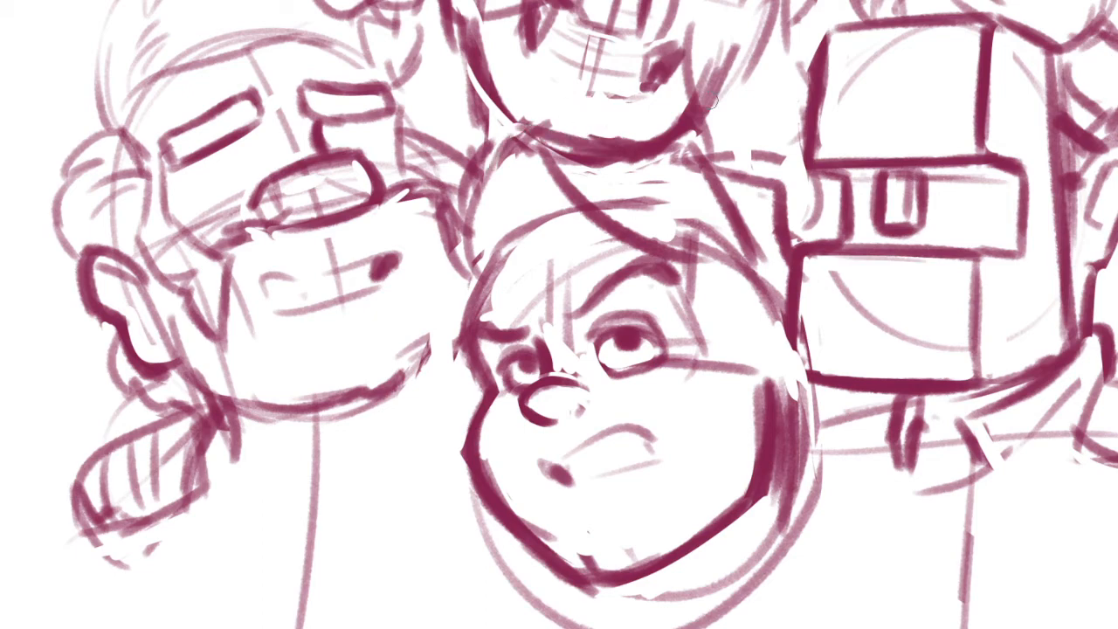
pyautogui.hotkey('ctrl', 'z')
pyautogui.moveTo(479, 185)
pyautogui.mouseDown()
pyautogui.moveTo(664, 138)
pyautogui.moveTo(742, 269)
pyautogui.mouseUp()
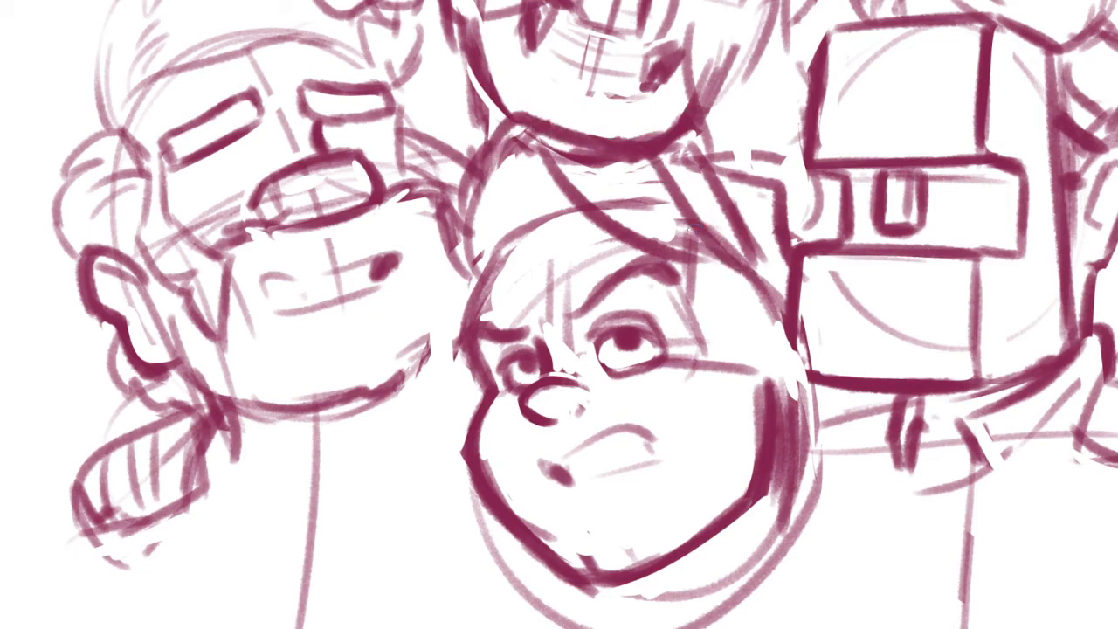
pyautogui.moveTo(695, 239); pyautogui.dragTo(672, 248)
# Draw a slanted inner line with a small jagged end between the lips of the lower middle head's mouth
pyautogui.scroll(4, 611, 354)
pyautogui.moveTo(525, 446)
pyautogui.mouseDown()
pyautogui.moveTo(568, 459)
pyautogui.moveTo(690, 408)
pyautogui.mouseUp()
pyautogui.moveTo(674, 347); pyautogui.dragTo(669, 333)
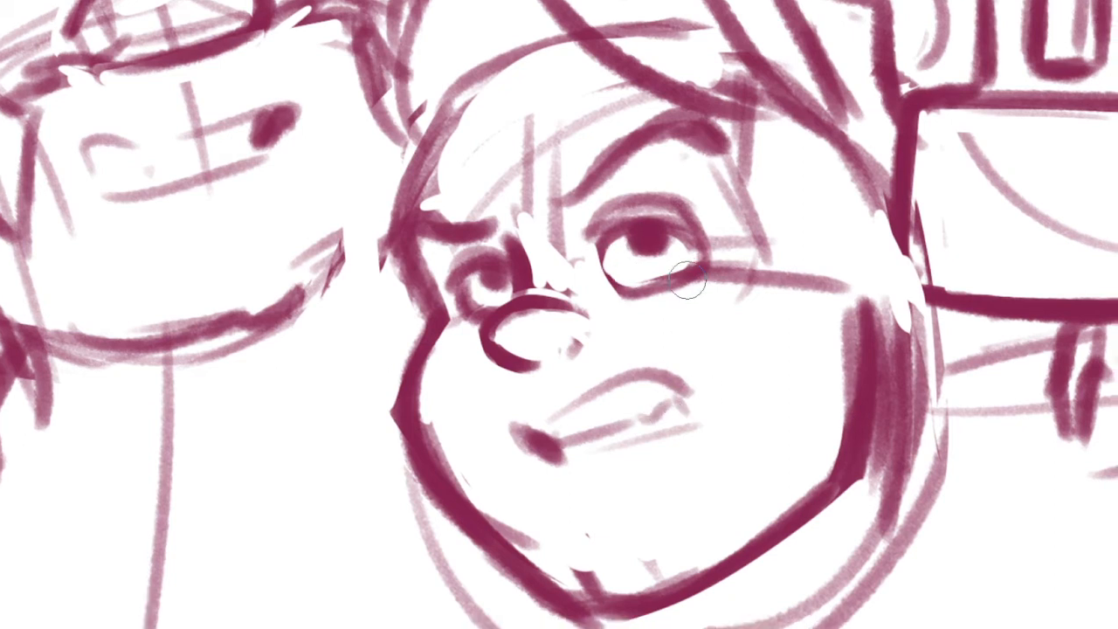
# Clear the pupils and lower lids of both eyes and redraw the upper lids as clean thick arcs
pyautogui.moveTo(683, 264)
pyautogui.mouseDown()
pyautogui.moveTo(648, 272)
pyautogui.moveTo(677, 255)
pyautogui.moveTo(629, 249)
pyautogui.moveTo(664, 244)
pyautogui.mouseUp()
pyautogui.moveTo(486, 250)
pyautogui.mouseDown()
pyautogui.moveTo(509, 296)
pyautogui.moveTo(464, 262)
pyautogui.moveTo(492, 277)
pyautogui.moveTo(505, 256)
pyautogui.mouseUp()
pyautogui.moveTo(613, 227)
pyautogui.mouseDown()
pyautogui.moveTo(683, 203)
pyautogui.moveTo(710, 219)
pyautogui.mouseUp()
pyautogui.moveTo(672, 252)
pyautogui.mouseDown()
pyautogui.moveTo(687, 269)
pyautogui.moveTo(671, 290)
pyautogui.mouseUp()
pyautogui.press('e')
pyautogui.moveTo(659, 276)
pyautogui.mouseDown()
pyautogui.moveTo(641, 290)
pyautogui.moveTo(595, 289)
pyautogui.mouseUp()
pyautogui.press('e')
pyautogui.moveTo(726, 278)
pyautogui.mouseDown()
pyautogui.moveTo(580, 209)
pyautogui.moveTo(521, 251)
pyautogui.moveTo(599, 203)
pyautogui.moveTo(533, 264)
pyautogui.mouseUp()
pyautogui.hotkey('ctrl', 'z')
pyautogui.hotkey('ctrl', 'z')
pyautogui.moveTo(730, 263)
pyautogui.mouseDown()
pyautogui.moveTo(602, 196)
pyautogui.moveTo(534, 248)
pyautogui.mouseUp()
pyautogui.moveTo(379, 279); pyautogui.dragTo(314, 318)
pyautogui.hotkey('ctrl', 'z')
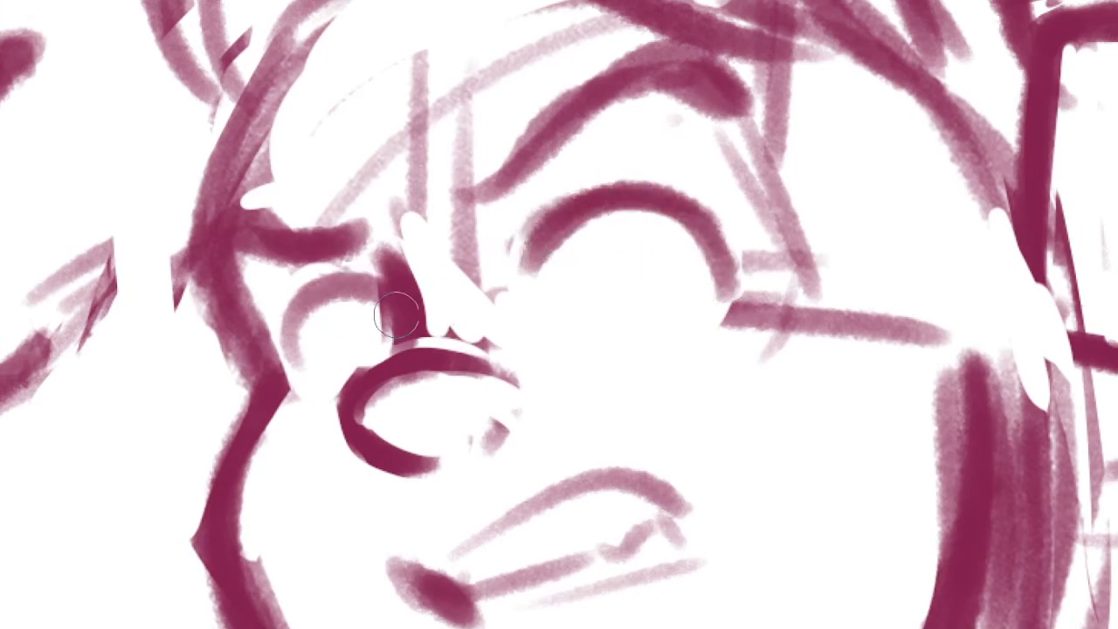
# Redraw the smaller eye's outline and fill a dark pupil under the larger eye's upper lid
pyautogui.moveTo(381, 292)
pyautogui.mouseDown()
pyautogui.moveTo(305, 327)
pyautogui.moveTo(315, 375)
pyautogui.mouseUp()
pyautogui.moveTo(311, 317); pyautogui.dragTo(340, 384)
pyautogui.moveTo(622, 215)
pyautogui.mouseDown()
pyautogui.moveTo(666, 326)
pyautogui.moveTo(634, 335)
pyautogui.mouseUp()
pyautogui.moveTo(652, 291); pyautogui.dragTo(620, 282)
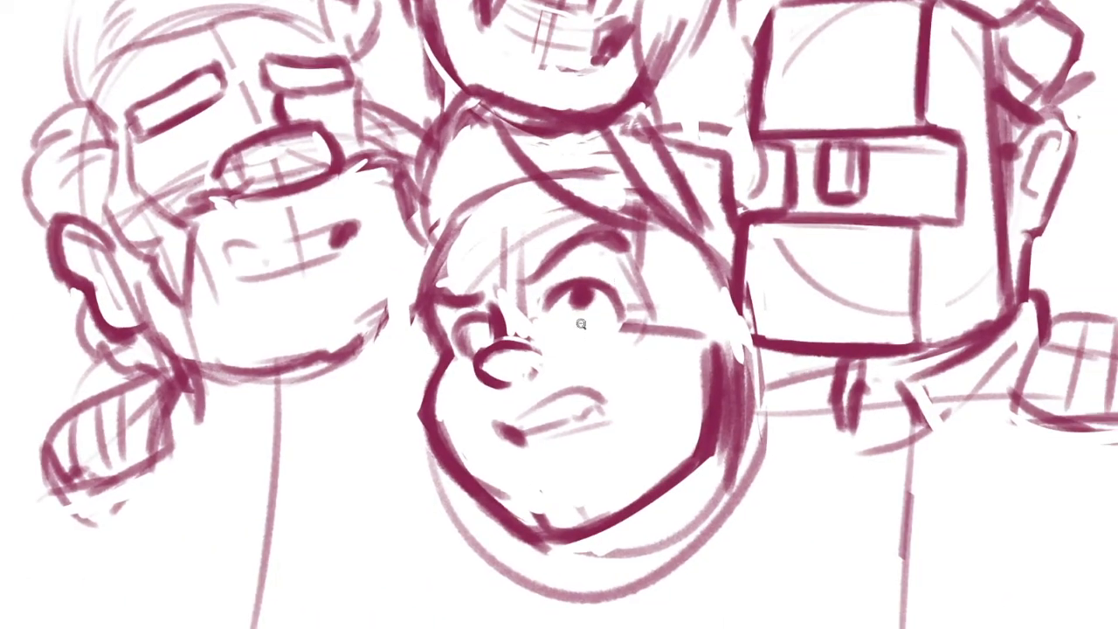
# Close the larger eye with a rounded lower lid and thicken the smaller eye's outline around a dark pupil
pyautogui.keyDown('ctrl'); pyautogui.moveTo(581, 324); pyautogui.dragTo(628, 276); pyautogui.keyUp('ctrl')
pyautogui.moveTo(564, 356)
pyautogui.mouseDown()
pyautogui.moveTo(620, 336)
pyautogui.moveTo(543, 345)
pyautogui.mouseUp()
pyautogui.moveTo(645, 303); pyautogui.dragTo(596, 320)
pyautogui.moveTo(517, 281)
pyautogui.mouseDown()
pyautogui.moveTo(555, 332)
pyautogui.moveTo(543, 344)
pyautogui.mouseUp()
pyautogui.moveTo(345, 320)
pyautogui.mouseDown()
pyautogui.moveTo(338, 349)
pyautogui.moveTo(347, 377)
pyautogui.mouseUp()
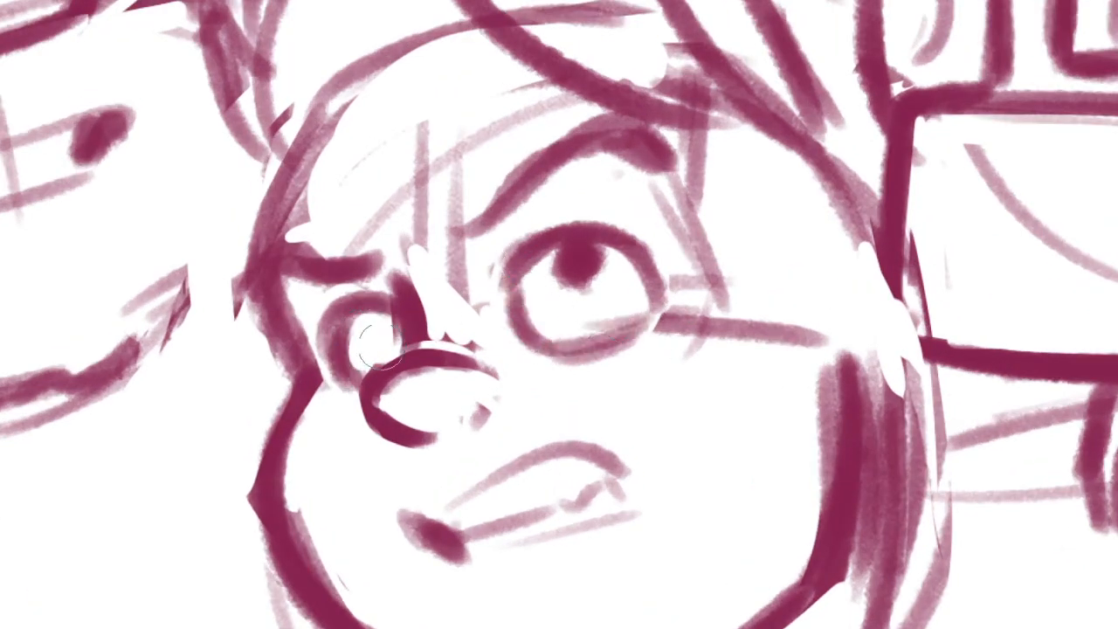
pyautogui.moveTo(373, 316); pyautogui.dragTo(377, 315)
pyautogui.keyDown('ctrl'); pyautogui.moveTo(462, 296); pyautogui.dragTo(385, 454); pyautogui.keyUp('ctrl')
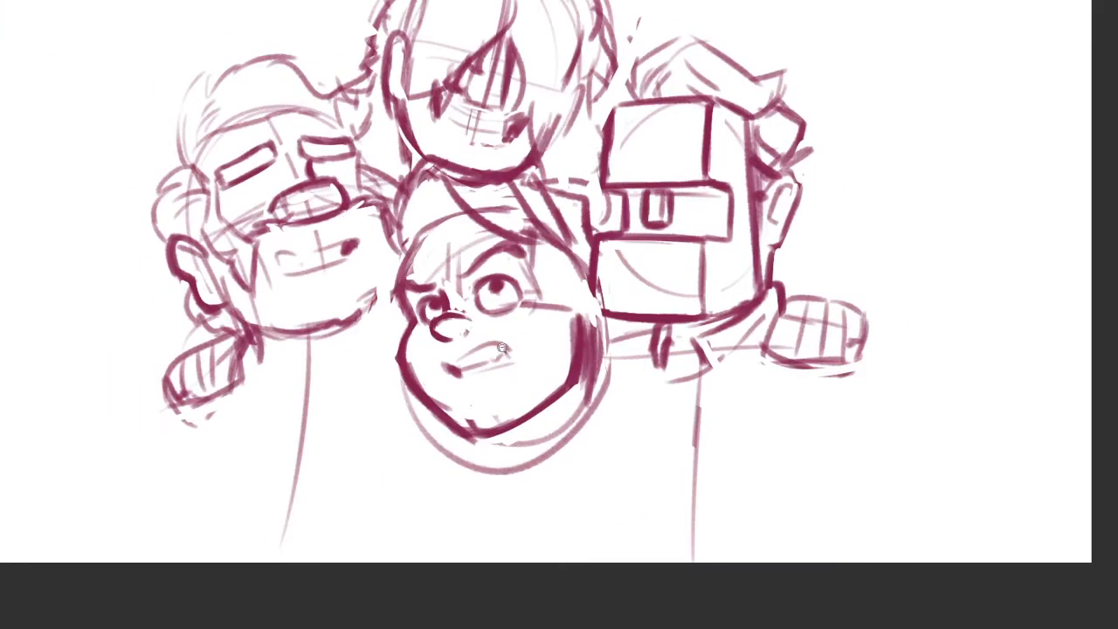
# Lasso the lower middle head's mouth, rotate it slightly counterclockwise, and clear the selection
pyautogui.moveTo(502, 347)
pyautogui.keyDown('ctrl'); pyautogui.mouseDown()
pyautogui.moveTo(592, 328)
pyautogui.moveTo(510, 335)
pyautogui.moveTo(550, 327)
pyautogui.mouseUp(); pyautogui.keyUp('ctrl')
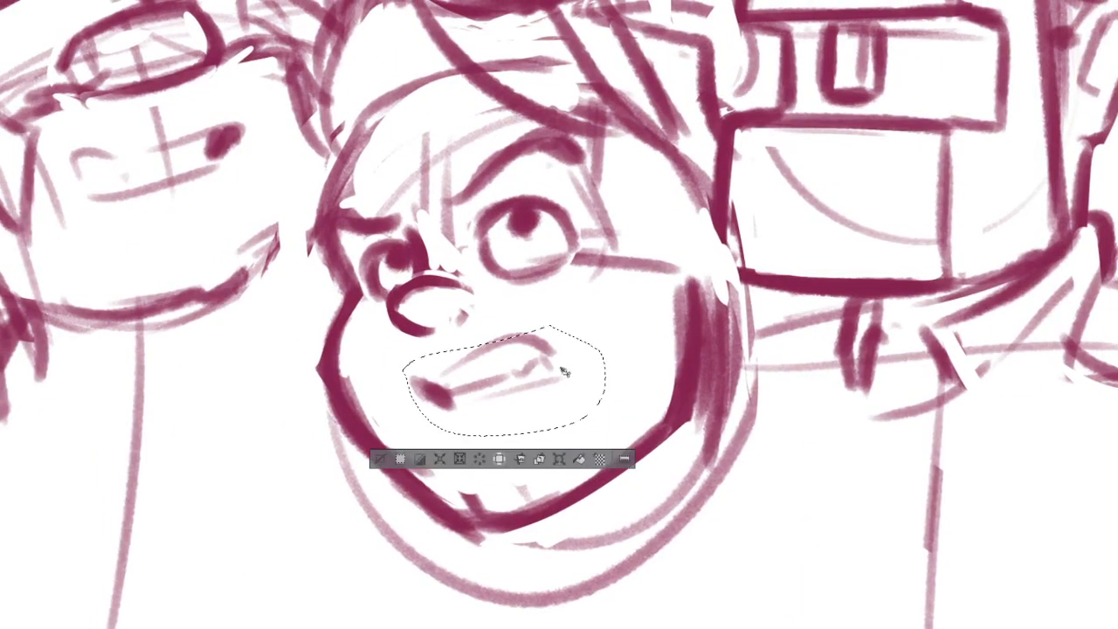
pyautogui.moveTo(543, 381)
pyautogui.mouseDown()
pyautogui.moveTo(567, 362)
pyautogui.moveTo(558, 369)
pyautogui.mouseUp()
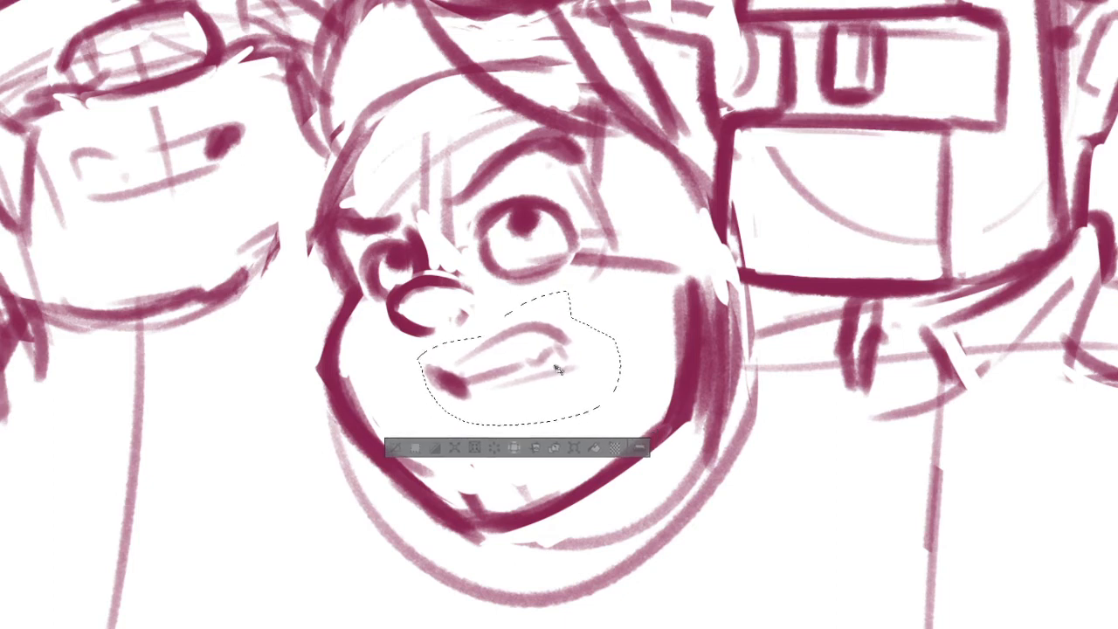
pyautogui.click(577, 448)
pyautogui.moveTo(630, 351); pyautogui.dragTo(632, 353)
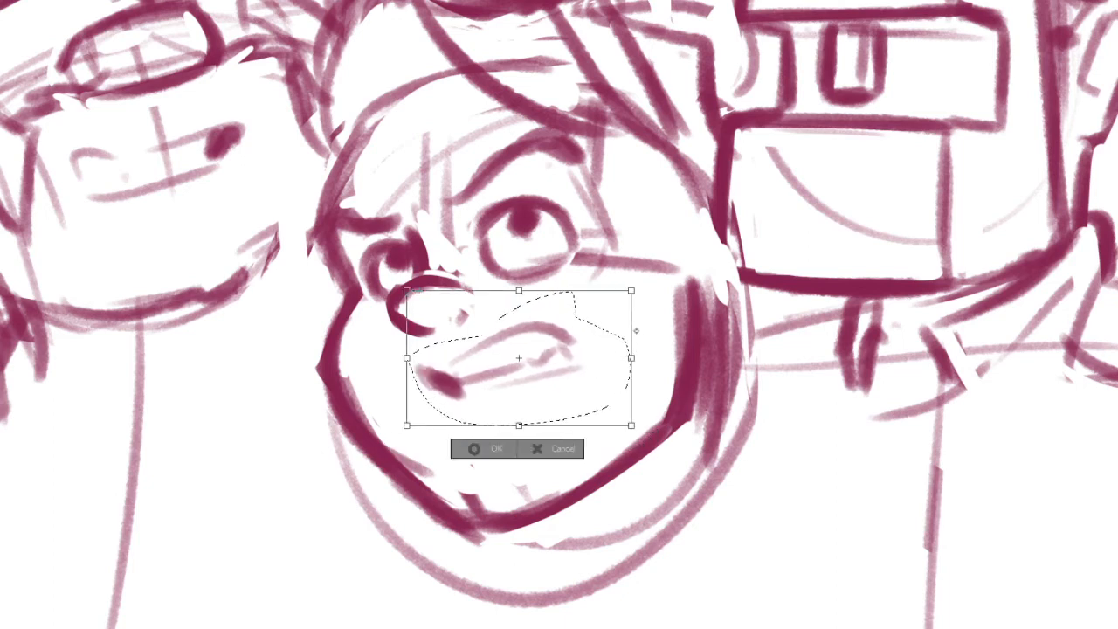
pyautogui.moveTo(641, 282); pyautogui.dragTo(639, 274)
pyautogui.moveTo(614, 326); pyautogui.dragTo(618, 329)
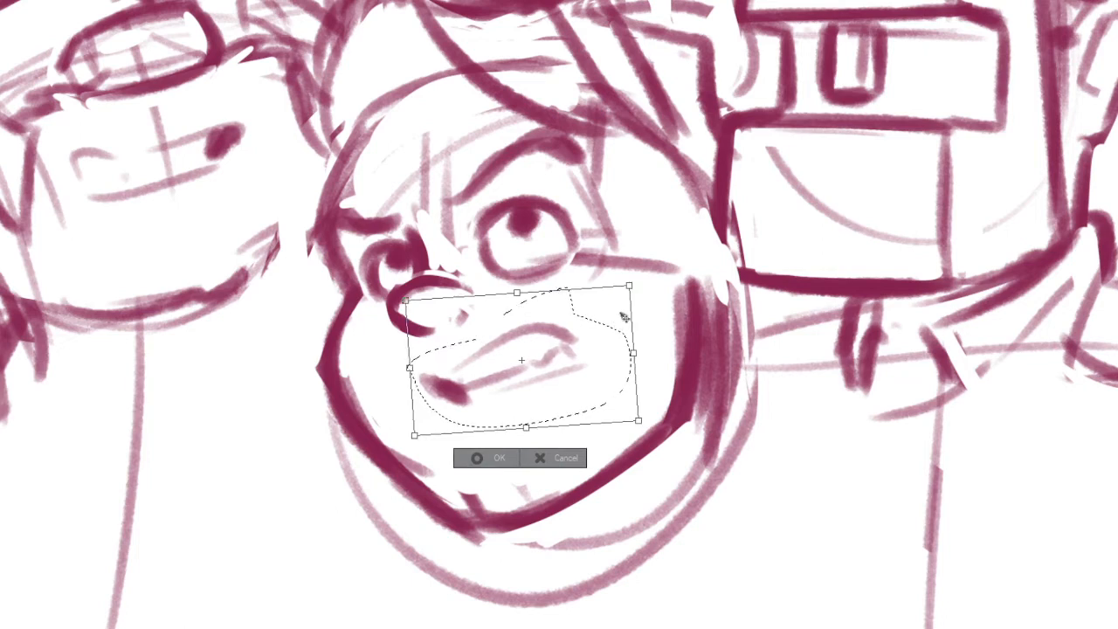
pyautogui.press('Return')
pyautogui.hotkey('ctrl', 'd')
# Sketch long strands down the lower middle head's forehead and a short line from its nose to the mouth
pyautogui.moveTo(370, 116); pyautogui.dragTo(330, 209)
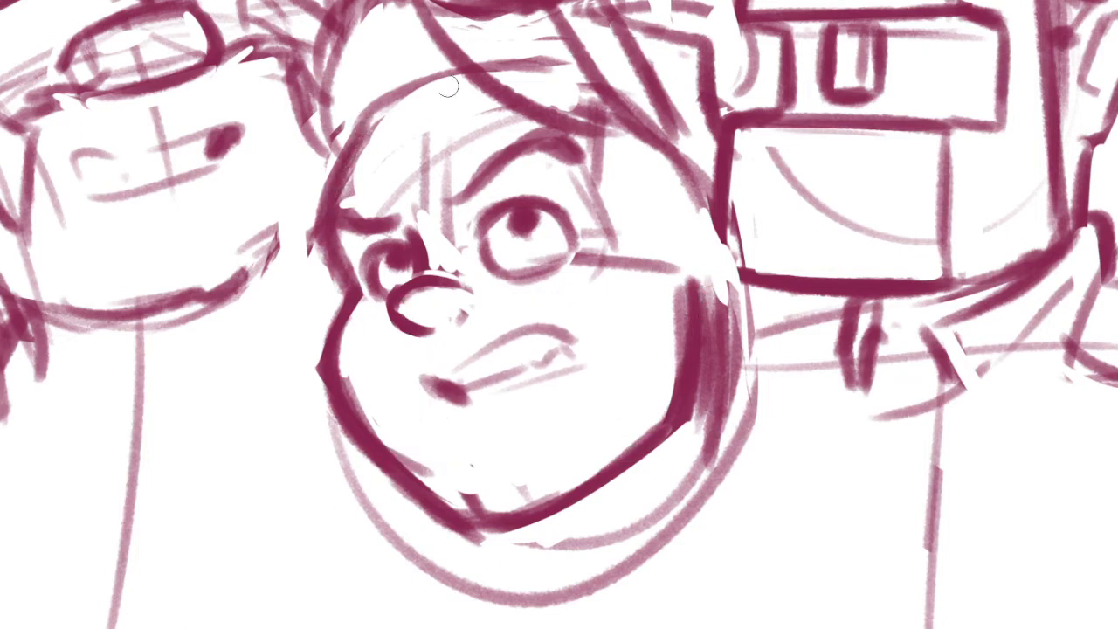
pyautogui.moveTo(441, 85); pyautogui.dragTo(423, 208)
pyautogui.moveTo(420, 99); pyautogui.dragTo(408, 186)
pyautogui.moveTo(417, 292); pyautogui.dragTo(447, 375)
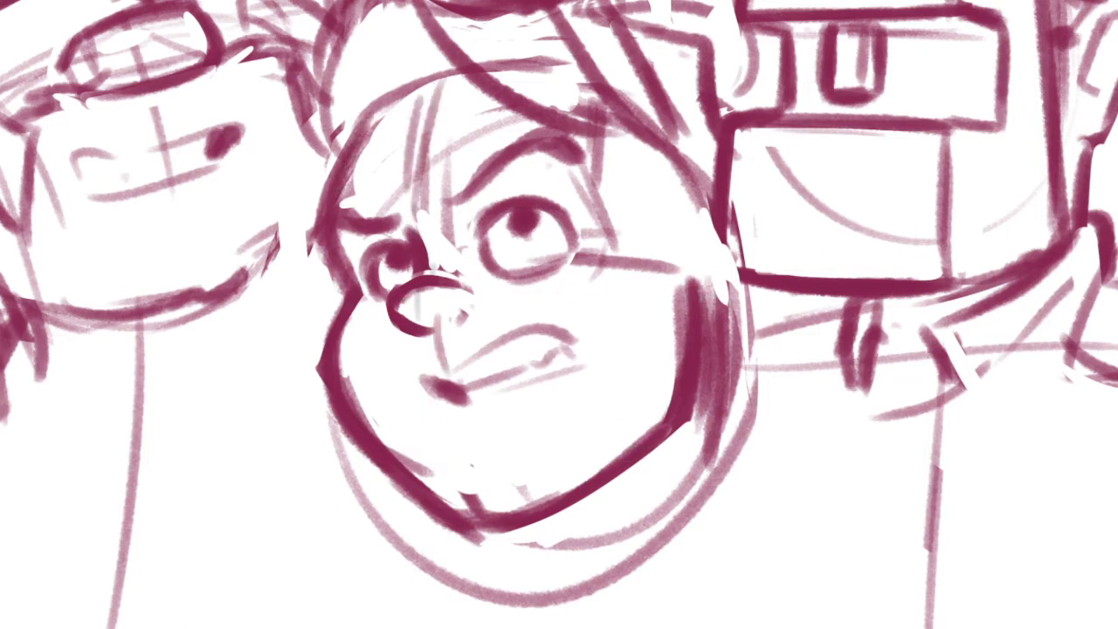
# Clean the inner edge of the lower middle head's jaw, then lasso the jaw contour and nudge it slightly upward
pyautogui.moveTo(339, 351); pyautogui.dragTo(377, 436)
pyautogui.moveTo(359, 369); pyautogui.dragTo(445, 489)
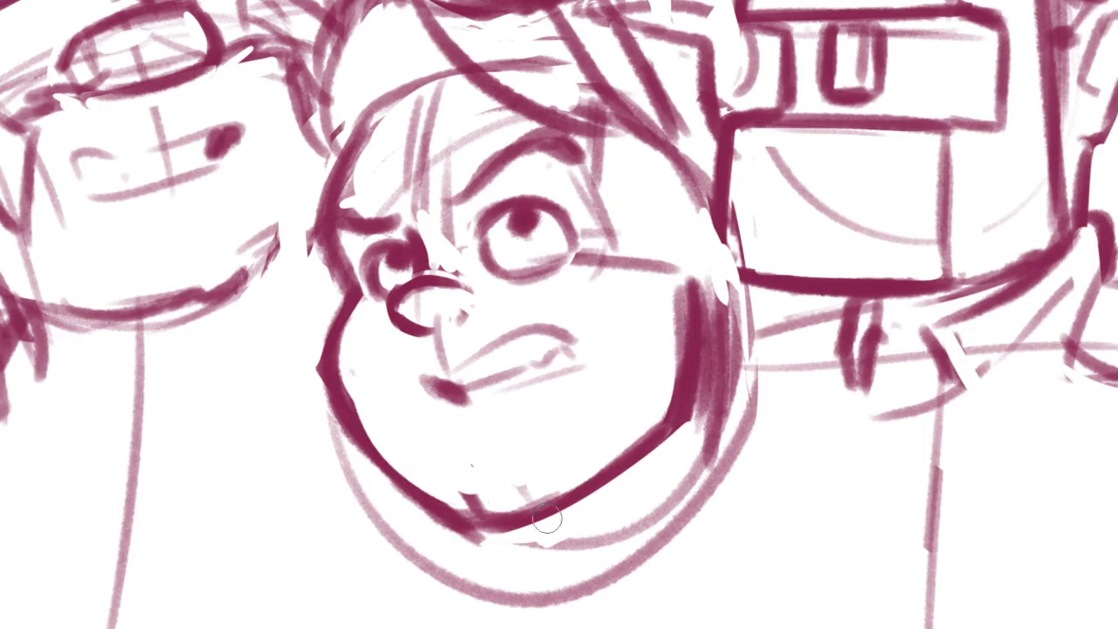
pyautogui.press('m')
pyautogui.moveTo(666, 271)
pyautogui.mouseDown()
pyautogui.moveTo(625, 520)
pyautogui.moveTo(606, 414)
pyautogui.moveTo(668, 306)
pyautogui.mouseUp()
pyautogui.moveTo(640, 429); pyautogui.dragTo(643, 410)
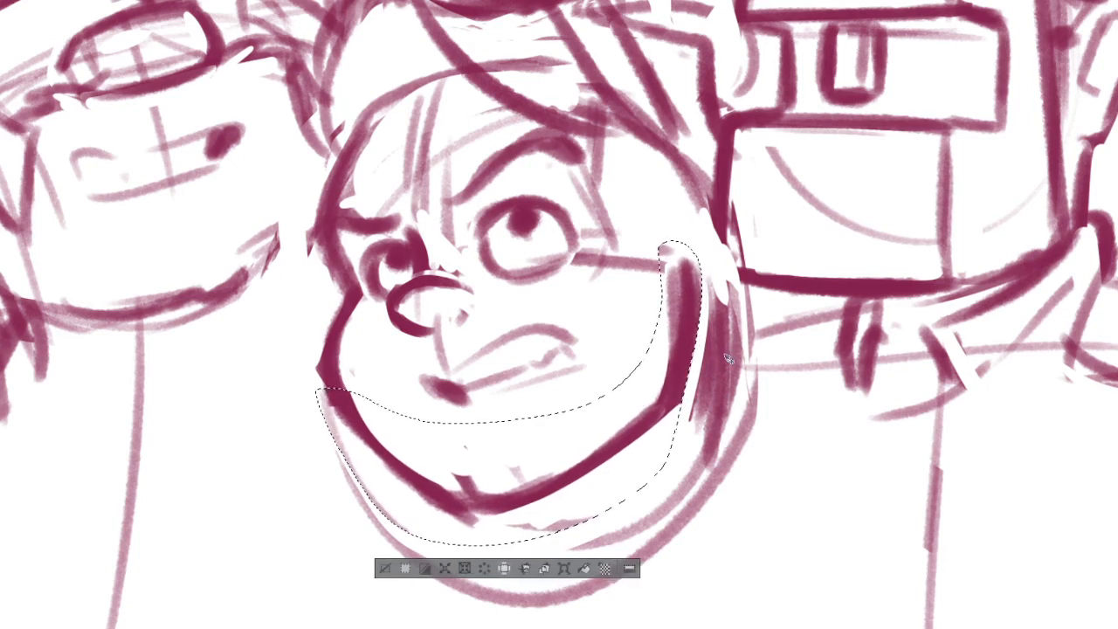
pyautogui.hotkey('ctrl', 'd')
# Thicken the underside of the lower middle head's chin and darken the hair edge beside its far cheek
pyautogui.moveTo(455, 498)
pyautogui.mouseDown()
pyautogui.moveTo(583, 512)
pyautogui.moveTo(564, 523)
pyautogui.mouseUp()
pyautogui.moveTo(428, 507); pyautogui.dragTo(549, 524)
pyautogui.moveTo(641, 433); pyautogui.dragTo(630, 464)
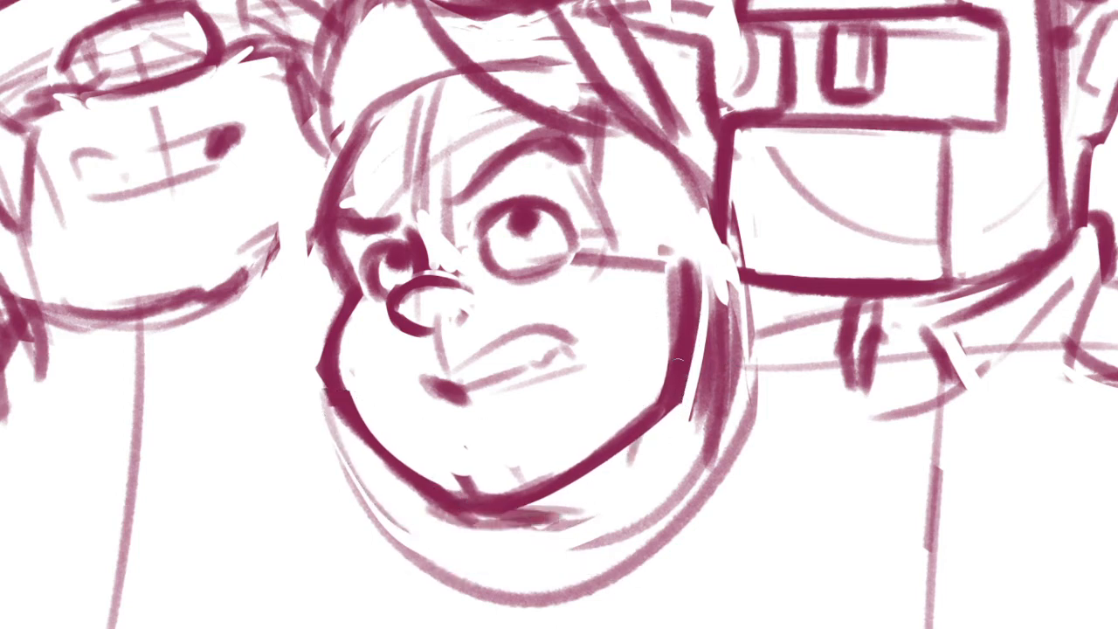
pyautogui.moveTo(677, 404); pyautogui.dragTo(673, 433)
pyautogui.moveTo(723, 283); pyautogui.dragTo(701, 506)
pyautogui.moveTo(707, 333); pyautogui.dragTo(702, 482)
pyautogui.moveTo(646, 515); pyautogui.dragTo(660, 433)
# Rough in the lower middle figure's collar with a vertical centre line under the chin and a sloping shoulder line on each side
pyautogui.moveTo(499, 439)
pyautogui.mouseDown()
pyautogui.moveTo(583, 513)
pyautogui.moveTo(704, 419)
pyautogui.mouseUp()
pyautogui.scroll(-3, 718, 429)
pyautogui.moveTo(781, 465); pyautogui.dragTo(741, 440)
pyautogui.scroll(1, 706, 414)
pyautogui.moveTo(671, 379)
pyautogui.mouseDown()
pyautogui.moveTo(726, 452)
pyautogui.moveTo(729, 424)
pyautogui.moveTo(772, 422)
pyautogui.mouseUp()
pyautogui.hotkey('ctrl', 'z')
pyautogui.hotkey('ctrl', 'z')
pyautogui.moveTo(538, 390); pyautogui.dragTo(481, 397)
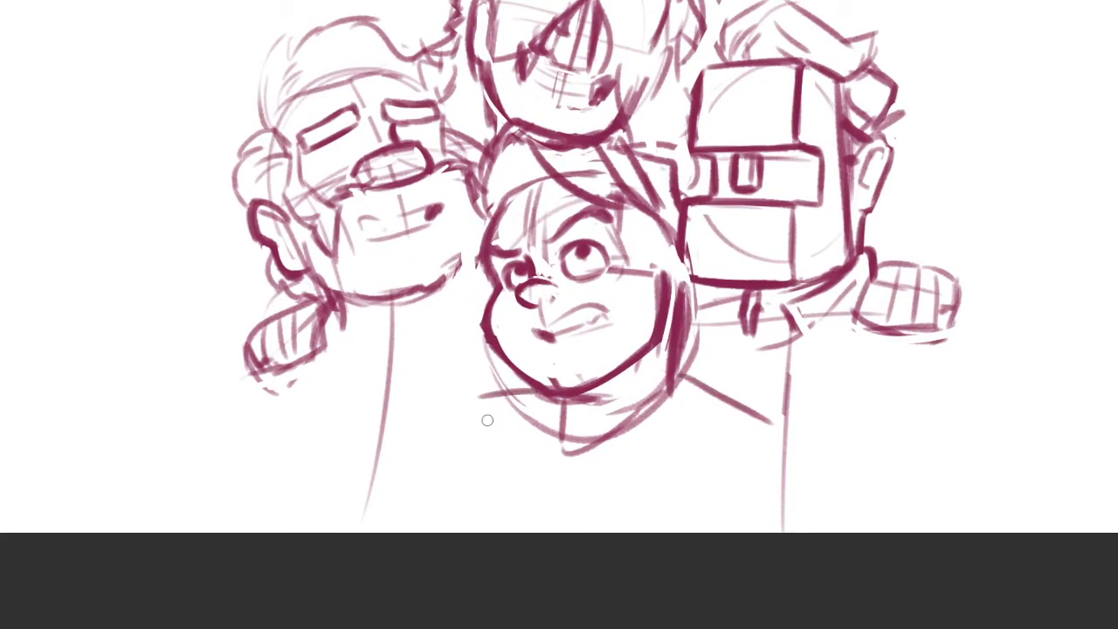
pyautogui.moveTo(594, 347); pyautogui.dragTo(581, 449)
pyautogui.scroll(3, 555, 430)
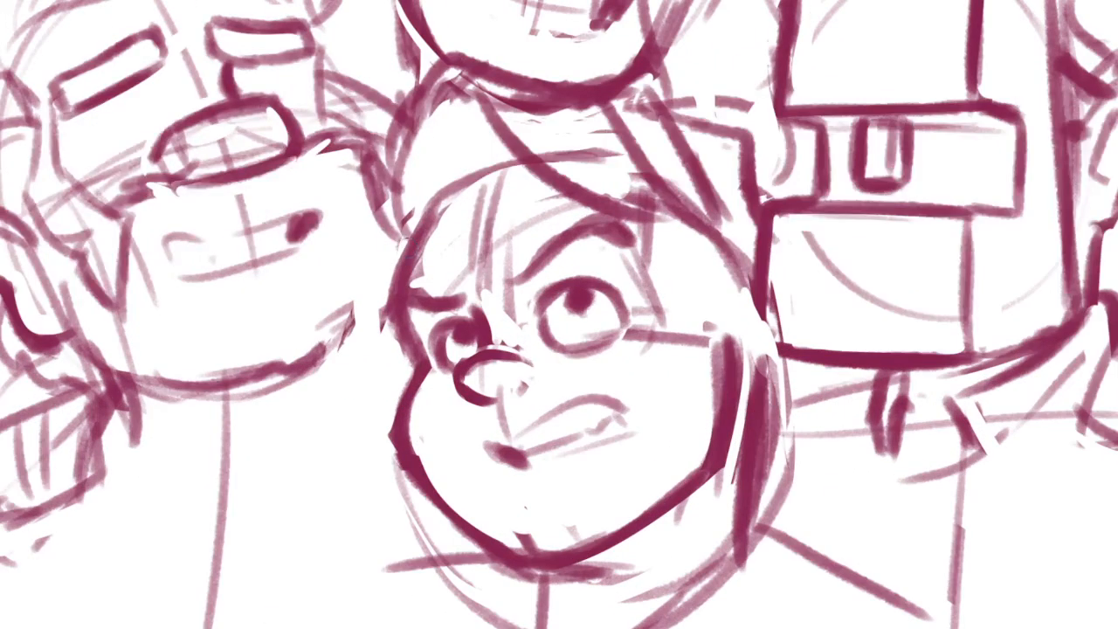
# Draw an ear on each side of the lower middle head, clearing the overlapping hair lines around the far one
pyautogui.moveTo(405, 235)
pyautogui.mouseDown()
pyautogui.moveTo(342, 347)
pyautogui.moveTo(416, 409)
pyautogui.mouseUp()
pyautogui.moveTo(727, 334)
pyautogui.mouseDown()
pyautogui.moveTo(690, 331)
pyautogui.moveTo(749, 271)
pyautogui.mouseUp()
pyautogui.hotkey('ctrl', 'z')
pyautogui.moveTo(693, 320)
pyautogui.mouseDown()
pyautogui.moveTo(737, 336)
pyautogui.moveTo(696, 411)
pyautogui.mouseUp()
pyautogui.moveTo(723, 348)
pyautogui.mouseDown()
pyautogui.moveTo(734, 357)
pyautogui.moveTo(713, 384)
pyautogui.mouseUp()
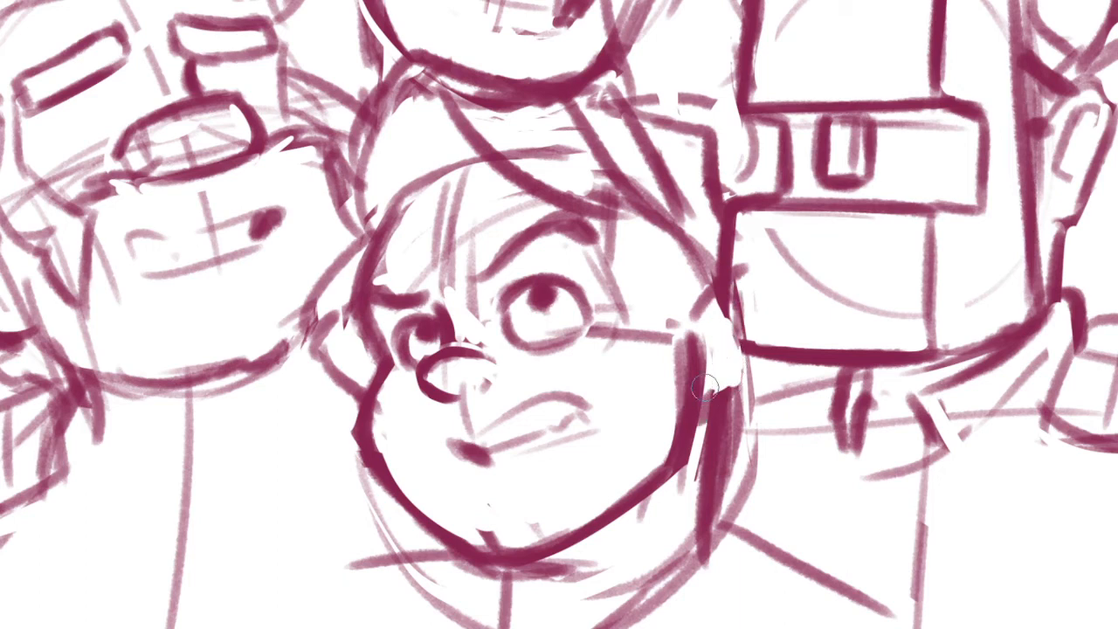
pyautogui.moveTo(719, 311)
pyautogui.mouseDown()
pyautogui.moveTo(706, 332)
pyautogui.moveTo(731, 361)
pyautogui.moveTo(712, 367)
pyautogui.mouseUp()
pyautogui.moveTo(707, 374)
pyautogui.mouseDown()
pyautogui.moveTo(757, 378)
pyautogui.moveTo(806, 339)
pyautogui.mouseUp()
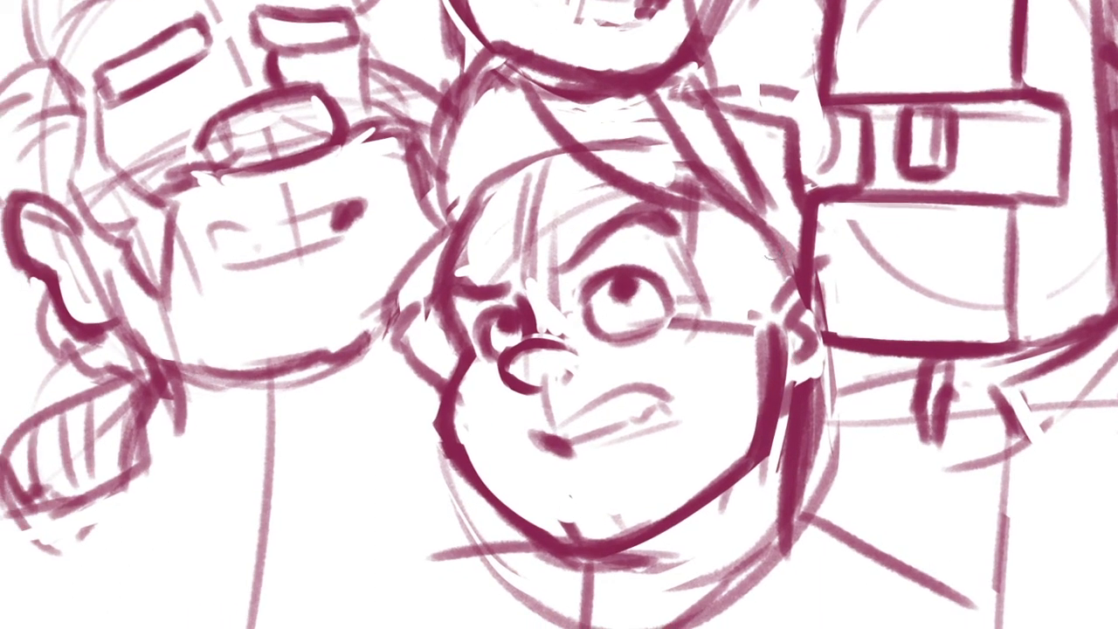
# Clear the temple area of the lower middle head and redraw its hairline as a thick angular stroke down to the ear
pyautogui.moveTo(748, 229); pyautogui.dragTo(735, 257)
pyautogui.hotkey('ctrl', 'z')
pyautogui.moveTo(737, 205)
pyautogui.mouseDown()
pyautogui.moveTo(709, 224)
pyautogui.moveTo(779, 311)
pyautogui.mouseUp()
pyautogui.moveTo(725, 234); pyautogui.dragTo(770, 301)
pyautogui.moveTo(706, 227)
pyautogui.mouseDown()
pyautogui.moveTo(746, 307)
pyautogui.moveTo(757, 301)
pyautogui.mouseUp()
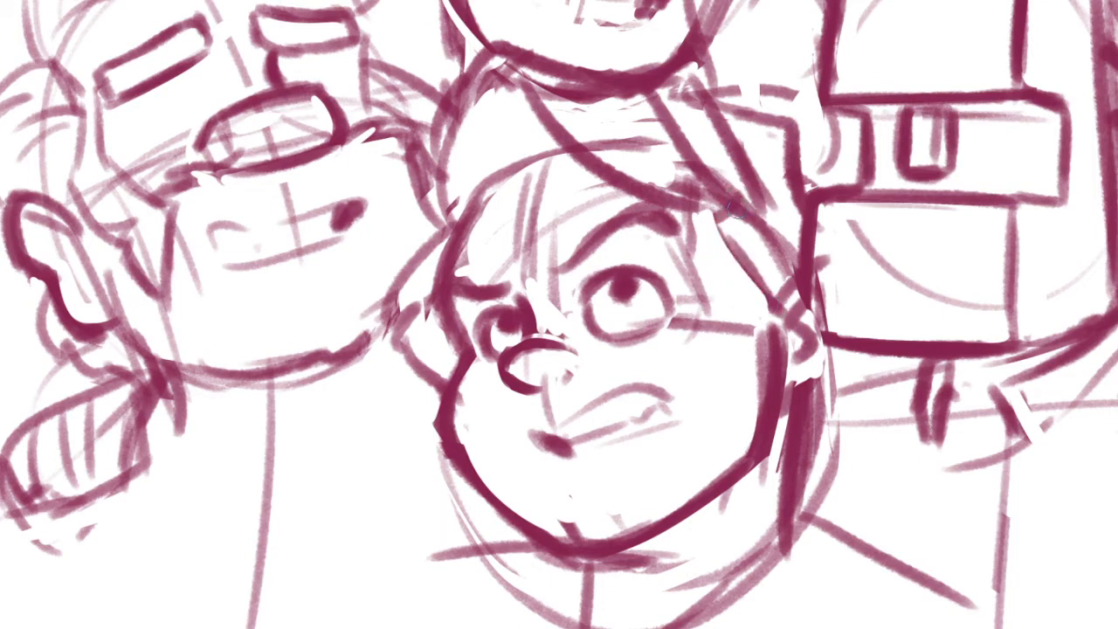
pyautogui.moveTo(725, 219); pyautogui.dragTo(770, 318)
pyautogui.moveTo(728, 220); pyautogui.dragTo(786, 332)
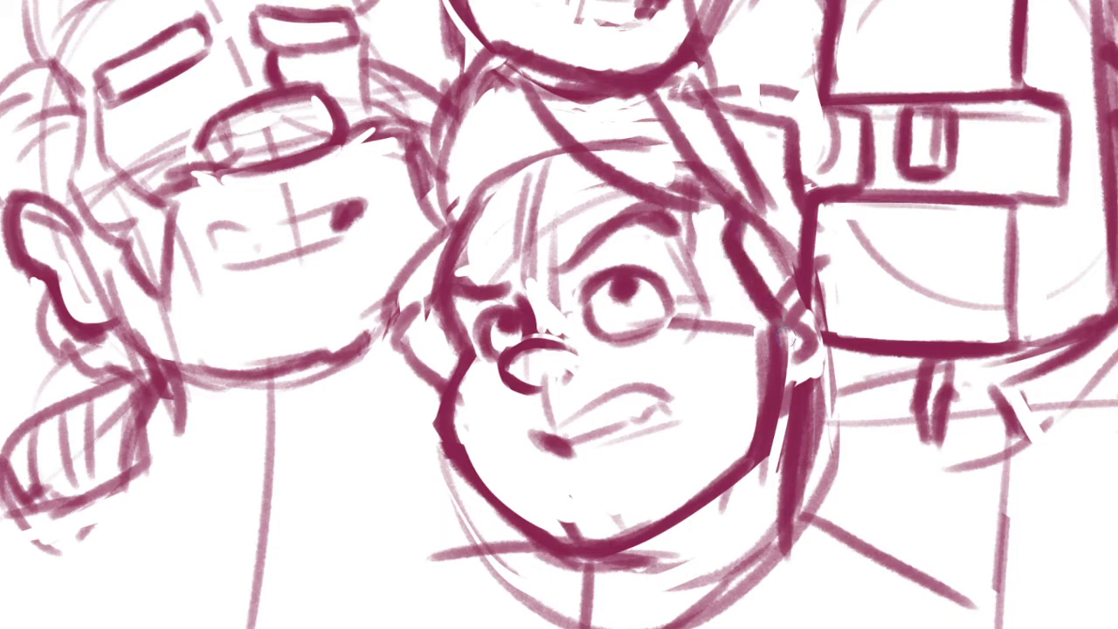
# Thicken the raised eyebrow into a sharper arch and darken the lower middle head's smaller eye
pyautogui.moveTo(561, 266); pyautogui.dragTo(657, 210)
pyautogui.moveTo(683, 244); pyautogui.dragTo(656, 218)
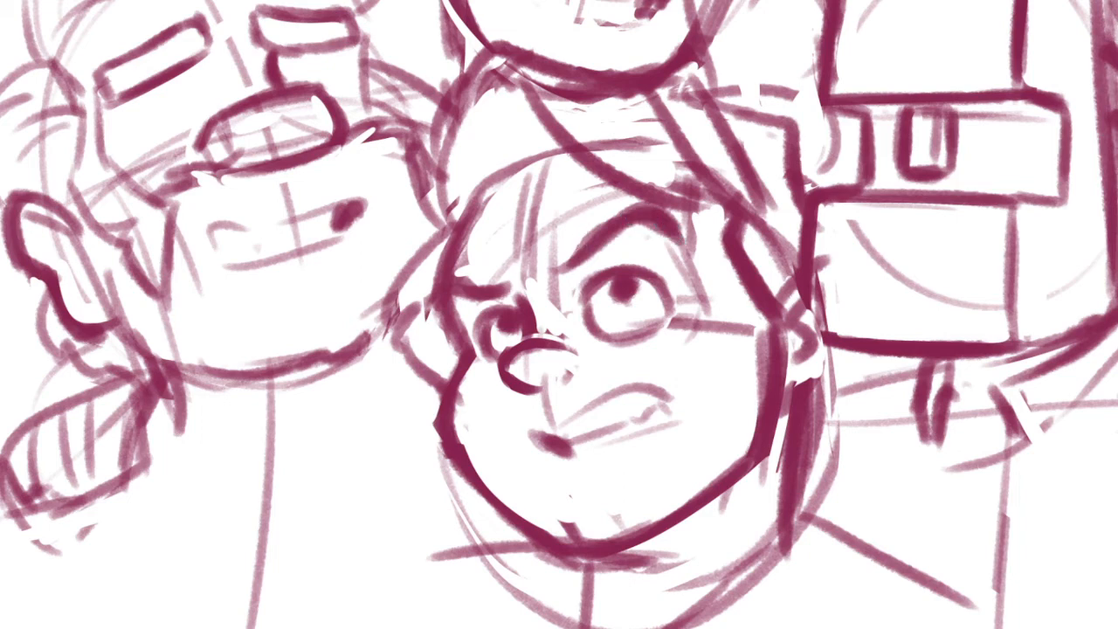
pyautogui.moveTo(501, 316); pyautogui.dragTo(537, 316)
# Erase the cheek guide line and dark inner strip beside the lower middle head's jaw, leaving a clean curved face contour
pyautogui.moveTo(742, 378); pyautogui.dragTo(667, 351)
pyautogui.moveTo(697, 255); pyautogui.dragTo(669, 438)
pyautogui.press('e')
pyautogui.moveTo(718, 302); pyautogui.dragTo(704, 370)
pyautogui.moveTo(677, 263)
pyautogui.mouseDown()
pyautogui.moveTo(686, 398)
pyautogui.moveTo(659, 443)
pyautogui.mouseUp()
pyautogui.moveTo(715, 326)
pyautogui.mouseDown()
pyautogui.moveTo(711, 393)
pyautogui.moveTo(718, 381)
pyautogui.mouseUp()
pyautogui.moveTo(572, 499); pyautogui.dragTo(731, 410)
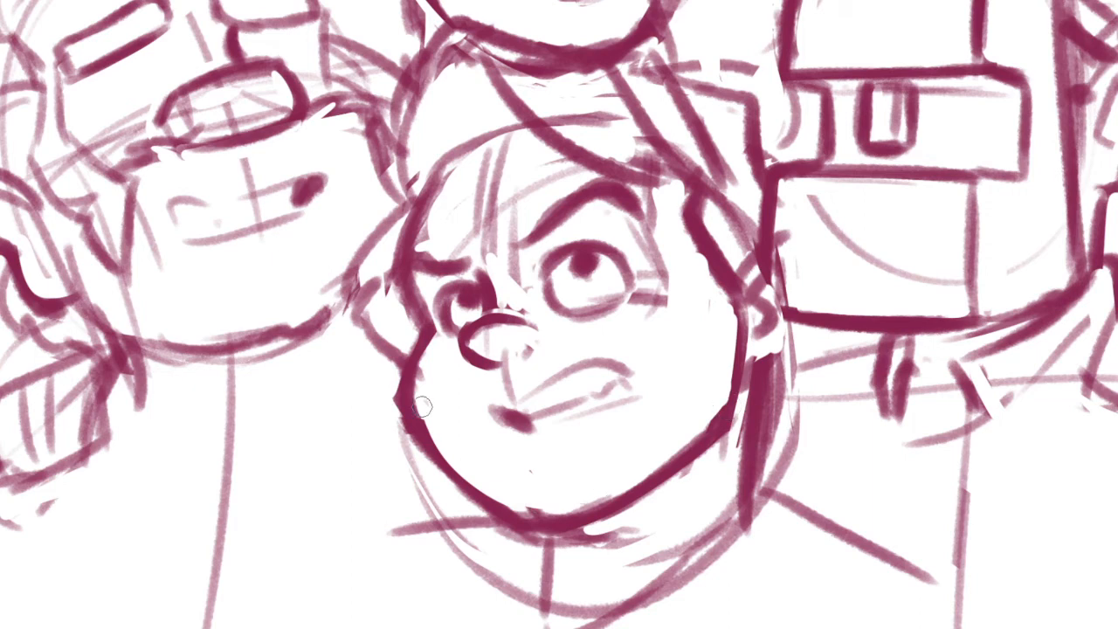
# Redraw the lower middle head's jaw as a smooth, thick rounded line from the near cheek around to the far cheek
pyautogui.moveTo(392, 389); pyautogui.dragTo(565, 527)
pyautogui.moveTo(403, 385)
pyautogui.mouseDown()
pyautogui.moveTo(553, 503)
pyautogui.moveTo(563, 524)
pyautogui.moveTo(699, 459)
pyautogui.mouseUp()
pyautogui.hotkey('ctrl', 'z')
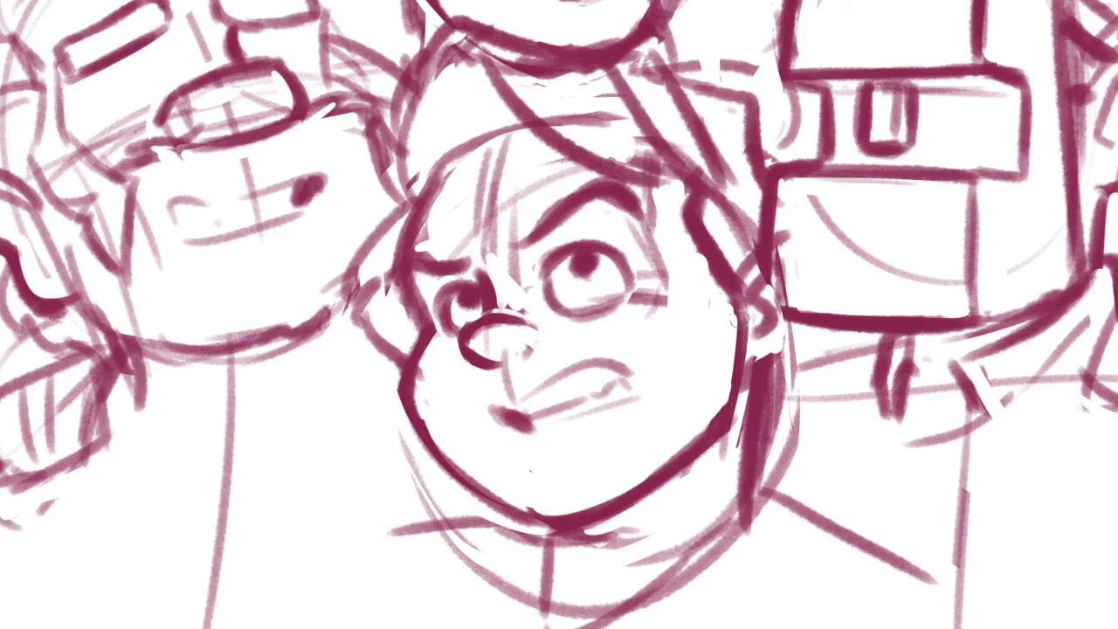
pyautogui.moveTo(722, 300)
pyautogui.mouseDown()
pyautogui.moveTo(741, 385)
pyautogui.moveTo(697, 423)
pyautogui.mouseUp()
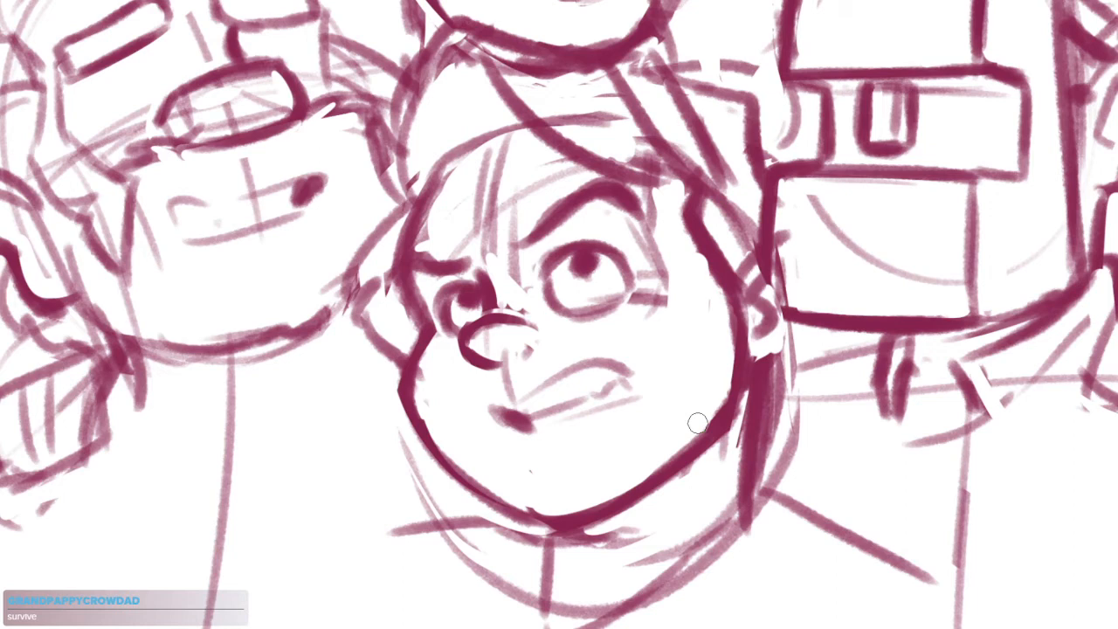
# Lasso the lower middle head's eyes, nose and mouth together, rotate them slightly clockwise, and clear the selection
pyautogui.moveTo(586, 394); pyautogui.dragTo(598, 417)
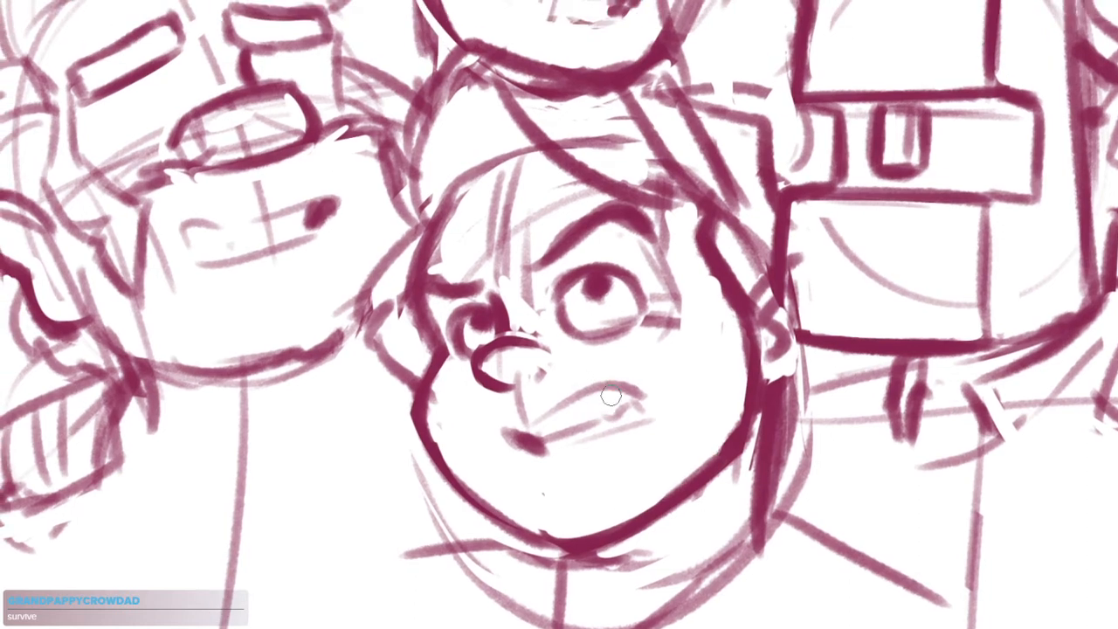
pyautogui.moveTo(665, 221)
pyautogui.mouseDown()
pyautogui.moveTo(692, 255)
pyautogui.moveTo(463, 383)
pyautogui.moveTo(677, 201)
pyautogui.moveTo(668, 214)
pyautogui.mouseUp()
pyautogui.click(623, 503)
pyautogui.moveTo(723, 185); pyautogui.dragTo(700, 228)
pyautogui.moveTo(702, 483); pyautogui.dragTo(696, 482)
pyautogui.moveTo(555, 478); pyautogui.dragTo(551, 478)
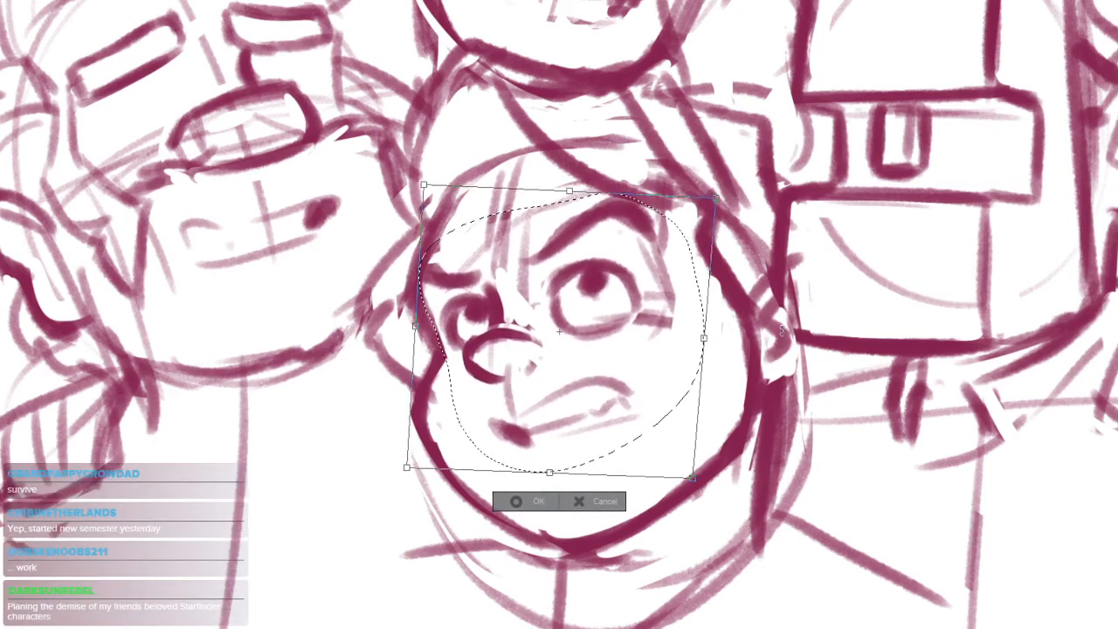
pyautogui.press('Return')
pyautogui.moveTo(761, 436); pyautogui.dragTo(704, 476)
pyautogui.hotkey('ctrl', 'd')
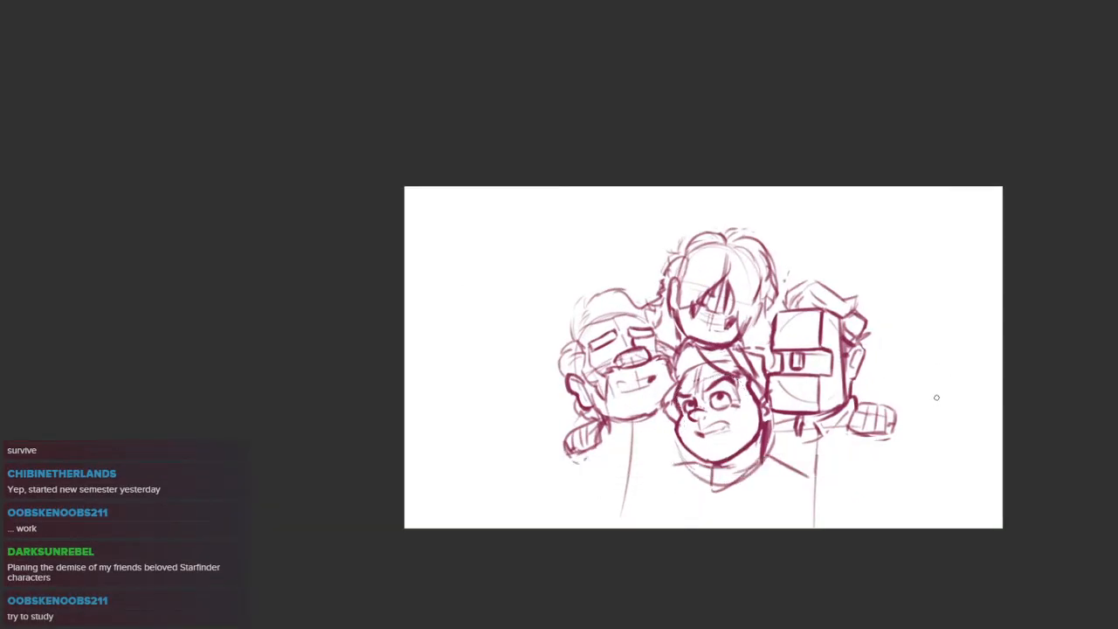
# Flip the whole group sketch horizontally
pyautogui.hotkey('ctrl', 't')
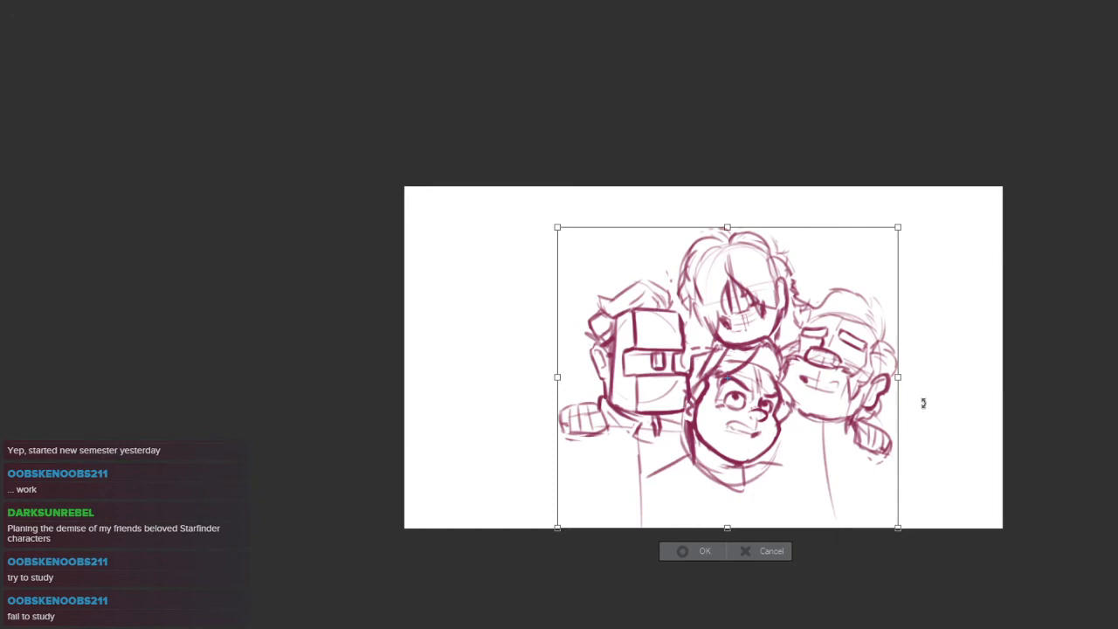
pyautogui.press('Return')
pyautogui.moveTo(769, 359); pyautogui.dragTo(847, 330)
pyautogui.moveTo(640, 334); pyautogui.dragTo(630, 364)
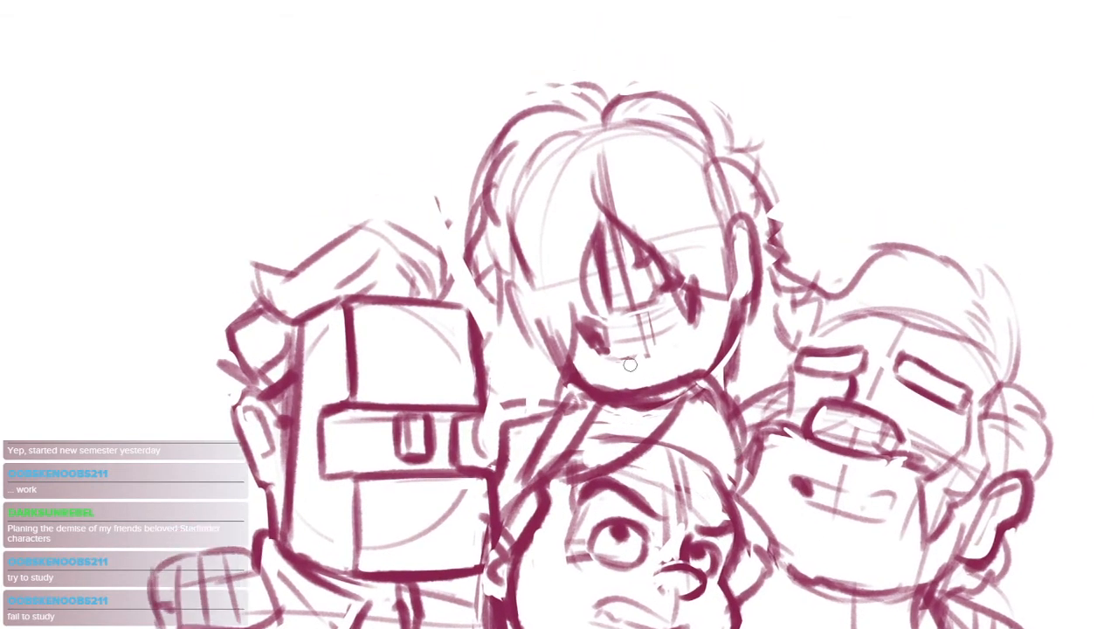
# Draw a darker flicked-out hair tip on the side of the top head nearest the blocky helmeted head
pyautogui.moveTo(492, 187)
pyautogui.mouseDown()
pyautogui.moveTo(461, 241)
pyautogui.moveTo(476, 306)
pyautogui.mouseUp()
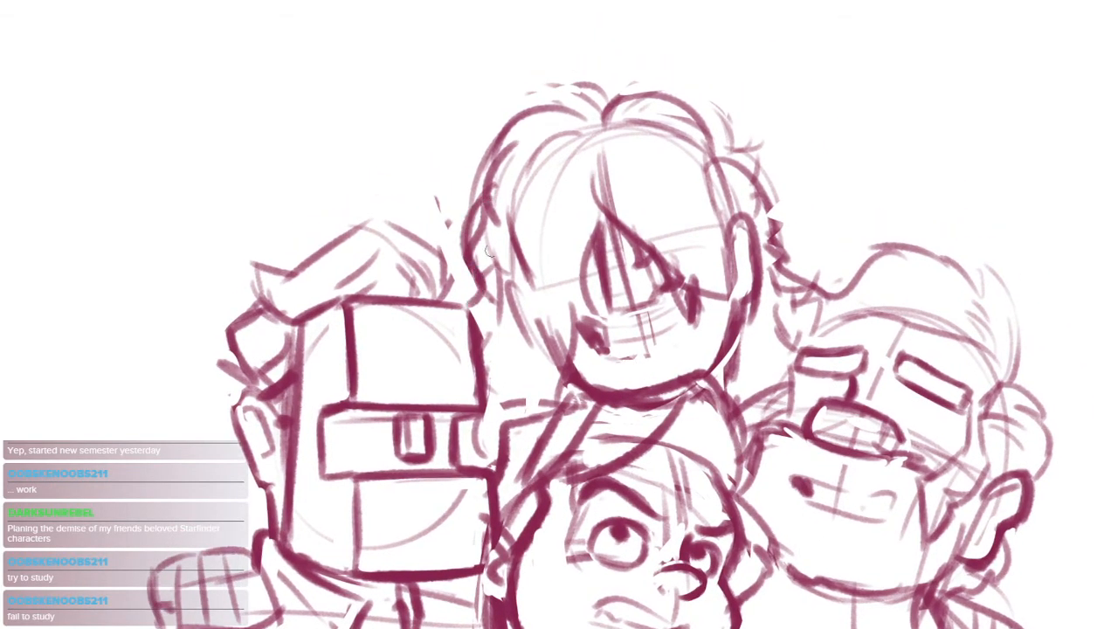
pyautogui.hotkey('ctrl', 'z')
pyautogui.moveTo(490, 205); pyautogui.dragTo(453, 253)
pyautogui.moveTo(453, 254)
pyautogui.mouseDown()
pyautogui.moveTo(483, 271)
pyautogui.moveTo(466, 315)
pyautogui.mouseUp()
pyautogui.moveTo(707, 276); pyautogui.dragTo(691, 269)
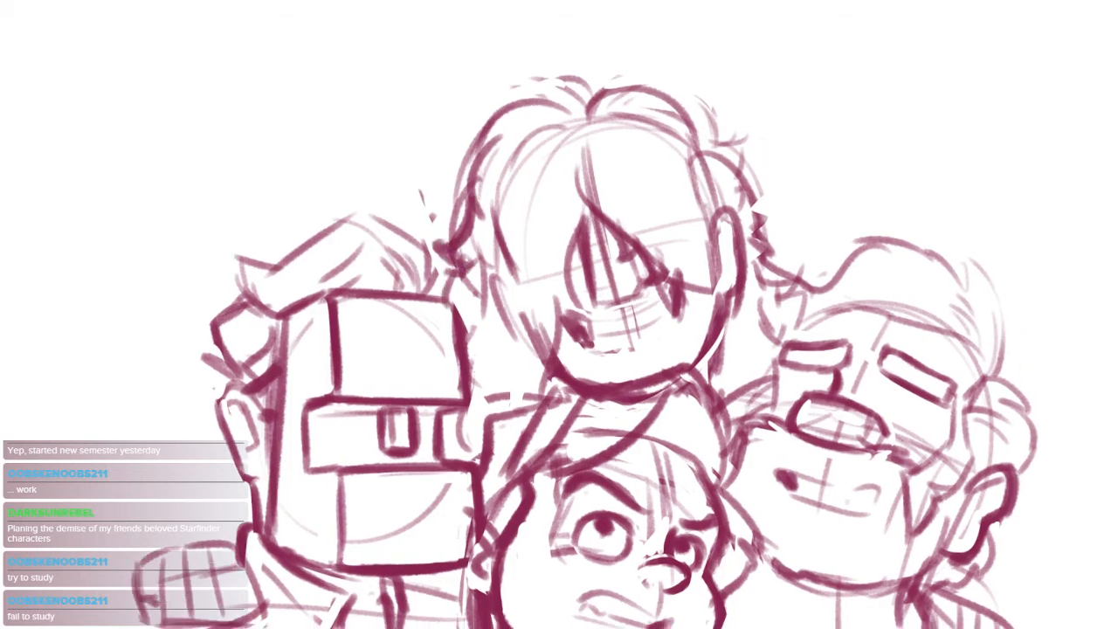
# Thicken the top head's hair in a bold curve sweeping over and behind its ear
pyautogui.moveTo(688, 147); pyautogui.dragTo(766, 174)
pyautogui.hotkey('ctrl', 'z')
pyautogui.moveTo(696, 120)
pyautogui.mouseDown()
pyautogui.moveTo(705, 163)
pyautogui.moveTo(763, 241)
pyautogui.moveTo(754, 255)
pyautogui.mouseUp()
pyautogui.moveTo(748, 328); pyautogui.dragTo(735, 255)
# Sketch two wide sweeping arcs beneath the group, running from one outer fist toward the other
pyautogui.scroll(-4, 728, 235)
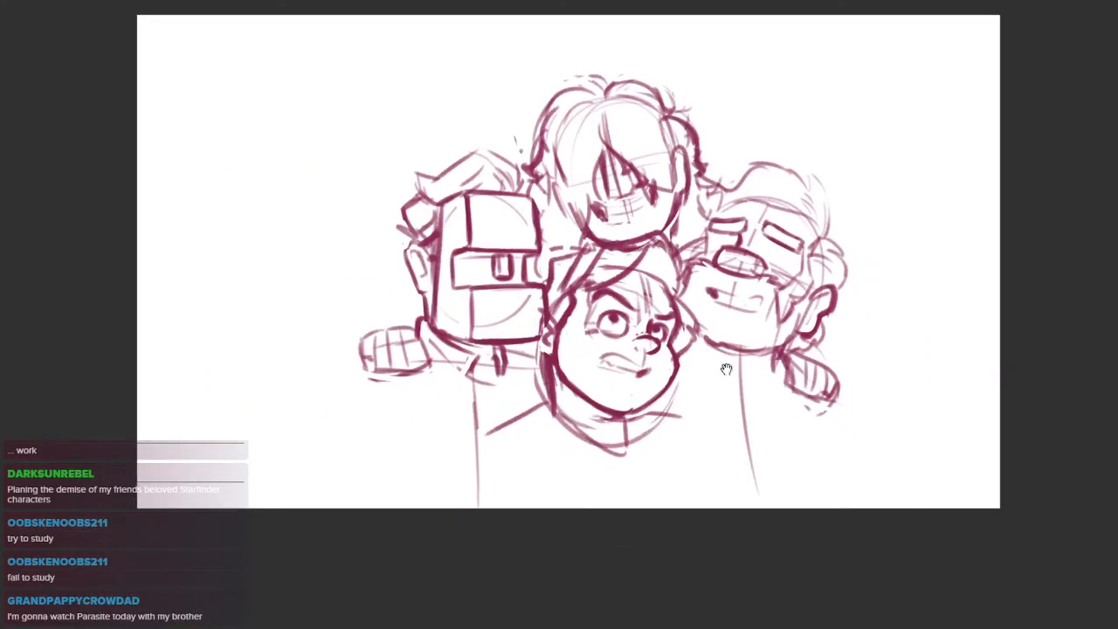
pyautogui.moveTo(487, 363); pyautogui.dragTo(559, 377)
pyautogui.hotkey('ctrl', 'z')
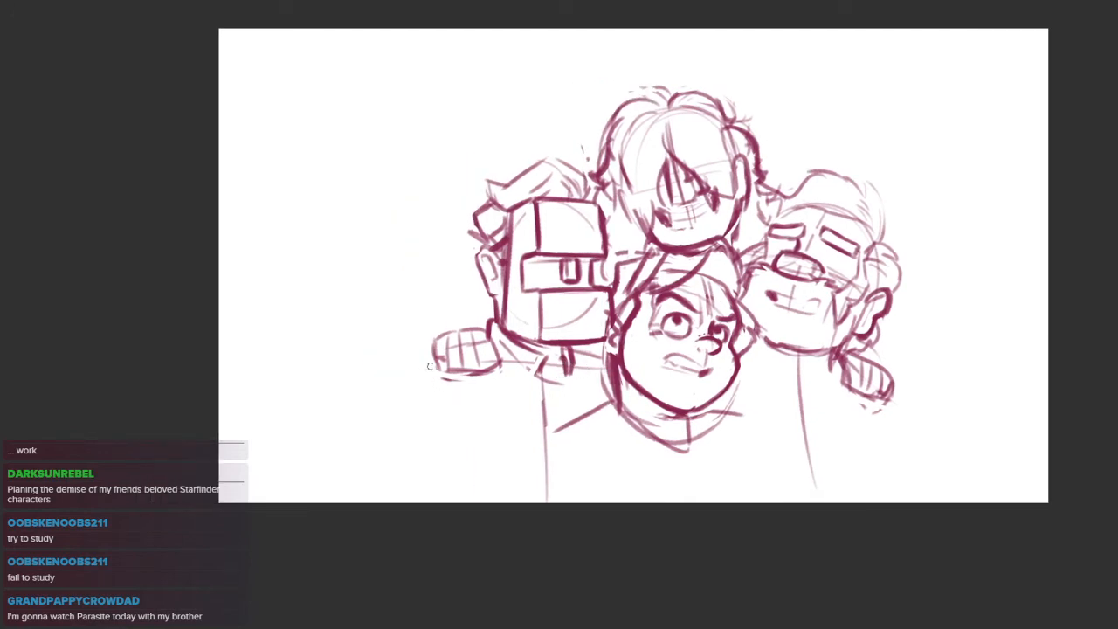
pyautogui.moveTo(537, 461); pyautogui.dragTo(488, 463)
pyautogui.moveTo(391, 377); pyautogui.dragTo(735, 452)
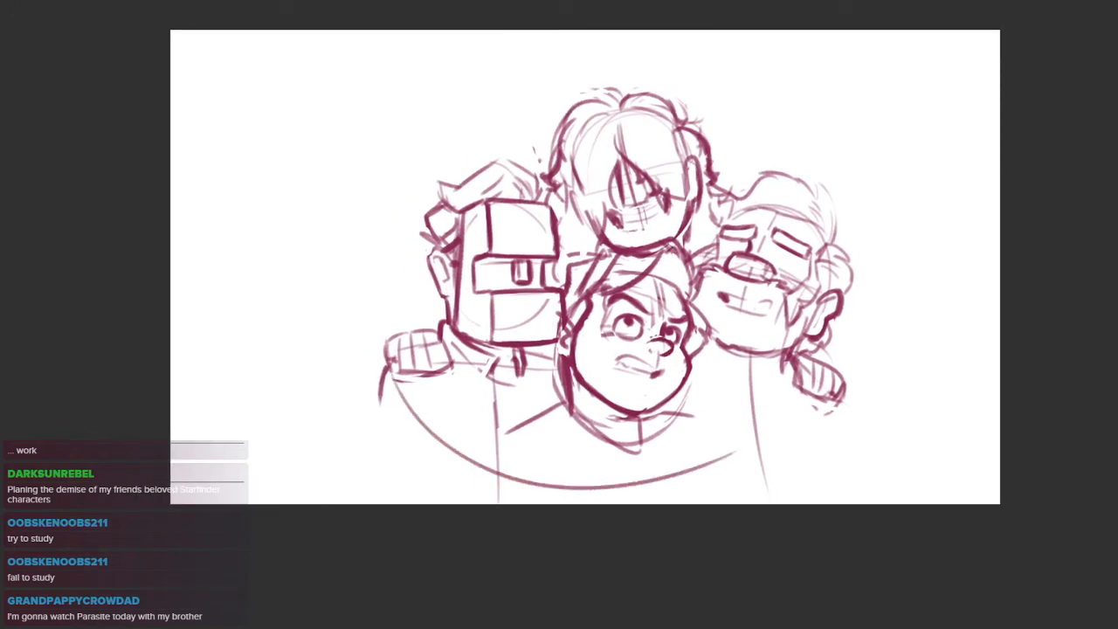
pyautogui.moveTo(386, 379); pyautogui.dragTo(840, 395)
pyautogui.moveTo(807, 349); pyautogui.dragTo(749, 371)
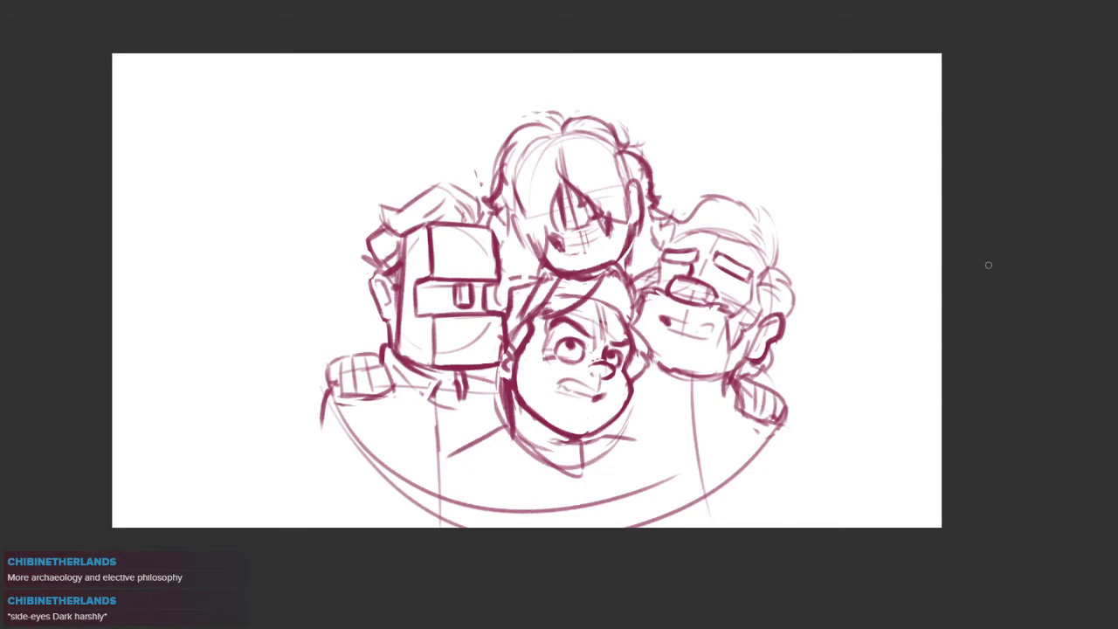
# Shift the whole group sketch up and to the left within the canvas
pyautogui.moveTo(672, 412)
pyautogui.mouseDown()
pyautogui.moveTo(631, 412)
pyautogui.moveTo(629, 385)
pyautogui.mouseUp()
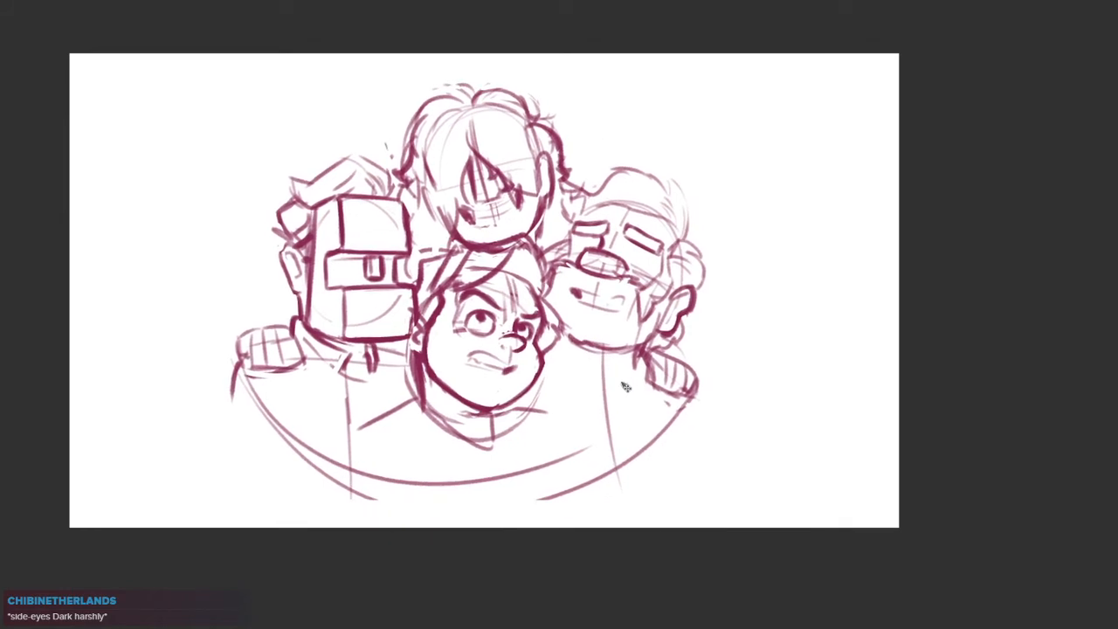
pyautogui.moveTo(559, 234)
pyautogui.mouseDown()
pyautogui.moveTo(583, 323)
pyautogui.moveTo(635, 309)
pyautogui.moveTo(605, 362)
pyautogui.mouseUp()
# Select the top head with a freehand outline and nudge it slightly up and toward the head with the oval nose
pyautogui.hotkey('ctrl', '+')
pyautogui.hotkey('ctrl', '+')
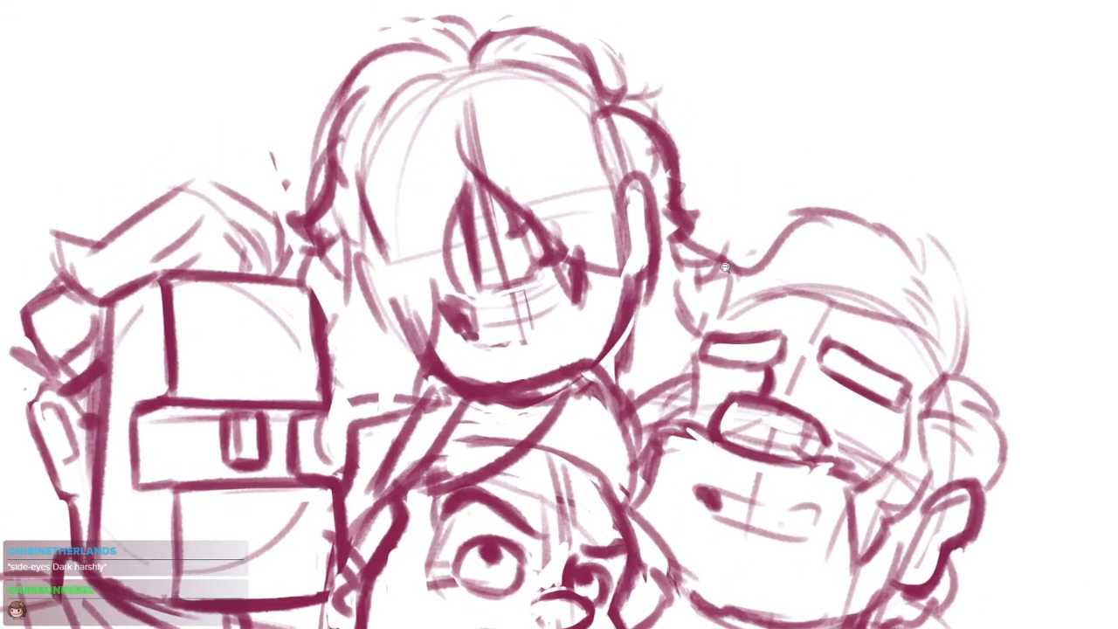
pyautogui.hotkey('ctrl', '-')
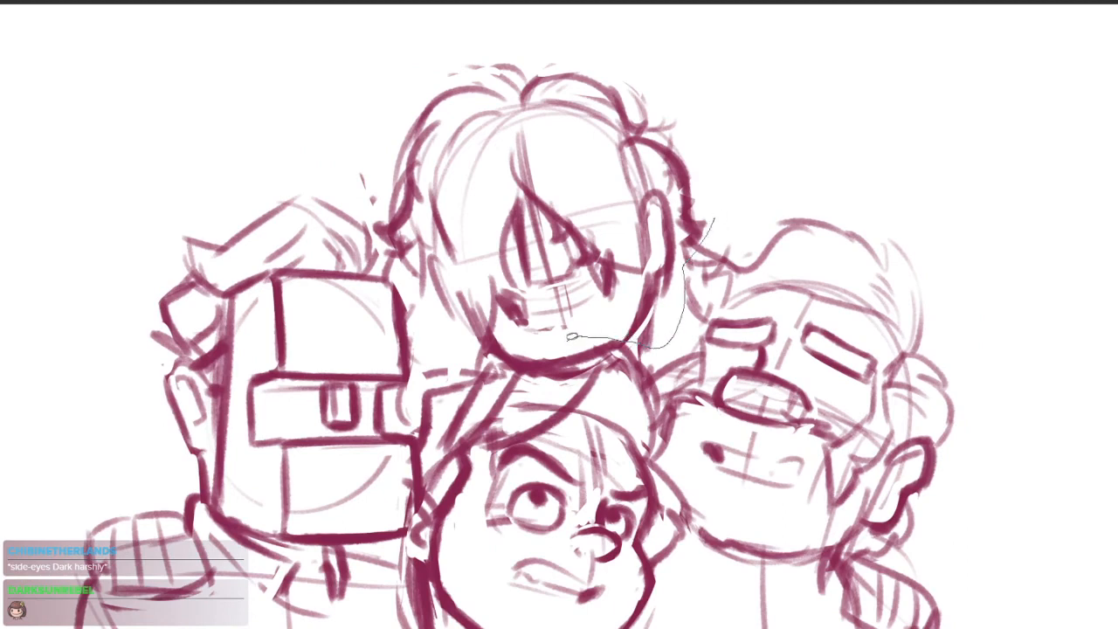
pyautogui.moveTo(715, 204); pyautogui.dragTo(699, 241)
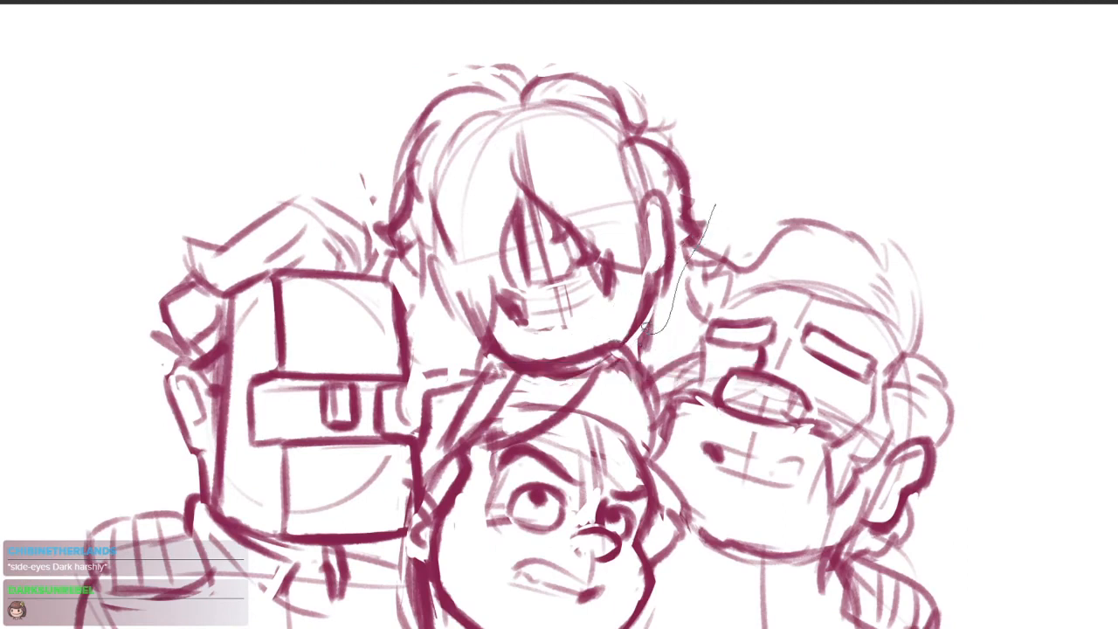
pyautogui.moveTo(645, 330); pyautogui.dragTo(576, 371)
pyautogui.moveTo(452, 377)
pyautogui.mouseDown()
pyautogui.moveTo(405, 286)
pyautogui.moveTo(389, 153)
pyautogui.moveTo(778, 130)
pyautogui.mouseUp()
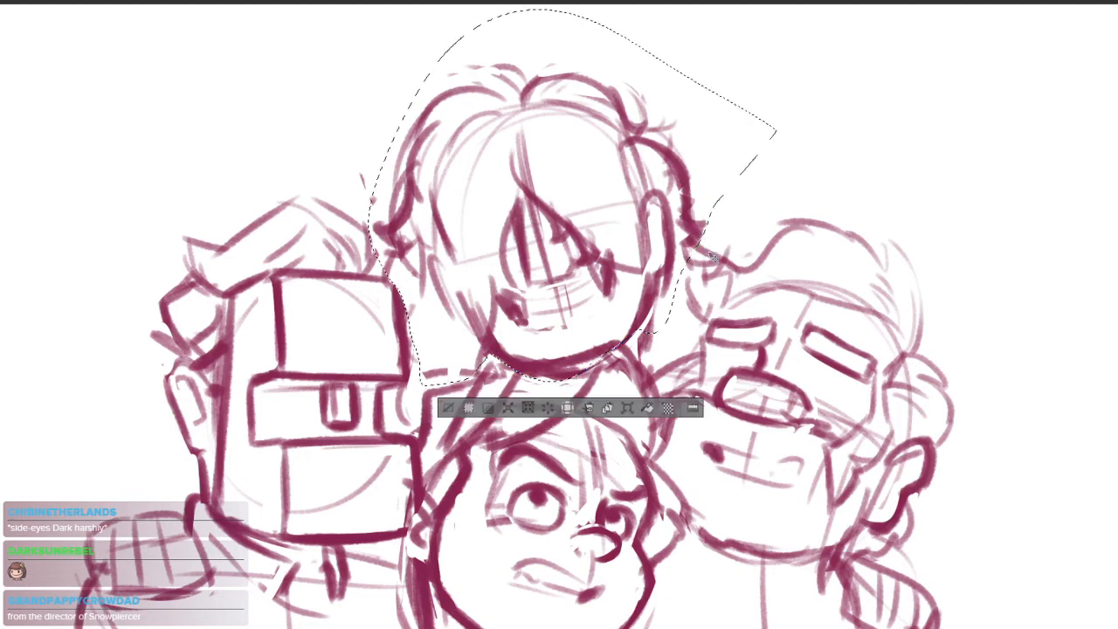
pyautogui.moveTo(688, 262)
pyautogui.mouseDown()
pyautogui.moveTo(723, 236)
pyautogui.moveTo(720, 253)
pyautogui.moveTo(677, 238)
pyautogui.mouseUp()
pyautogui.moveTo(813, 277); pyautogui.dragTo(763, 315)
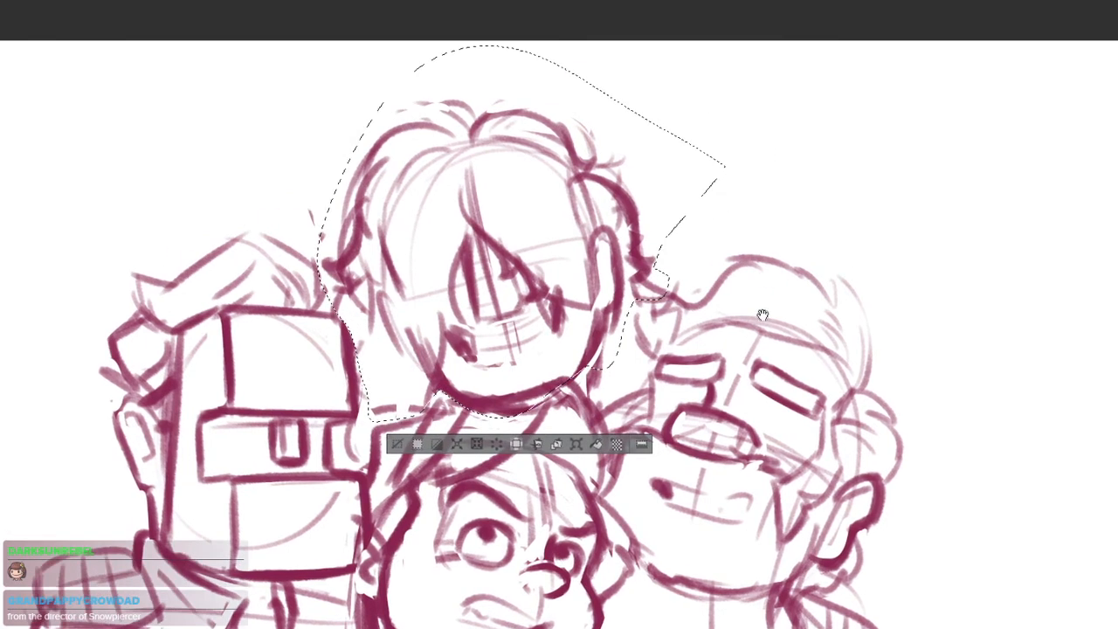
pyautogui.moveTo(650, 287); pyautogui.dragTo(659, 270)
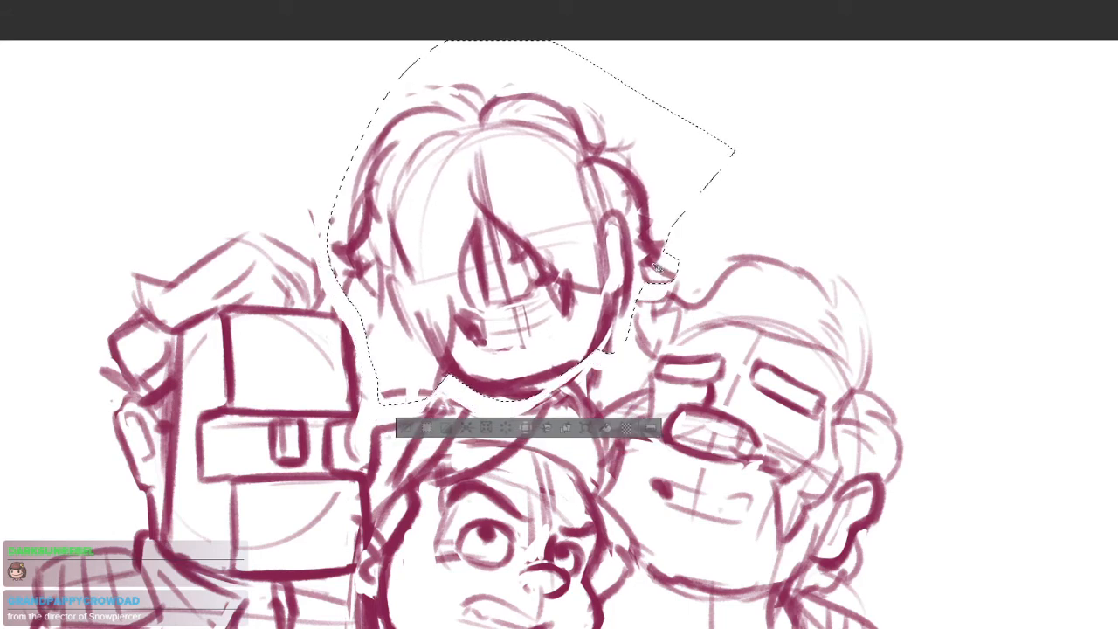
pyautogui.hotkey('ctrl', 'd')
# Sketch a flicked-up tuft on the top head's crown and a wavy lock down its side beside the blocky helmeted head
pyautogui.moveTo(683, 228); pyautogui.dragTo(716, 287)
pyautogui.moveTo(512, 161)
pyautogui.mouseDown()
pyautogui.moveTo(581, 157)
pyautogui.moveTo(619, 186)
pyautogui.mouseUp()
pyautogui.moveTo(563, 160); pyautogui.dragTo(650, 182)
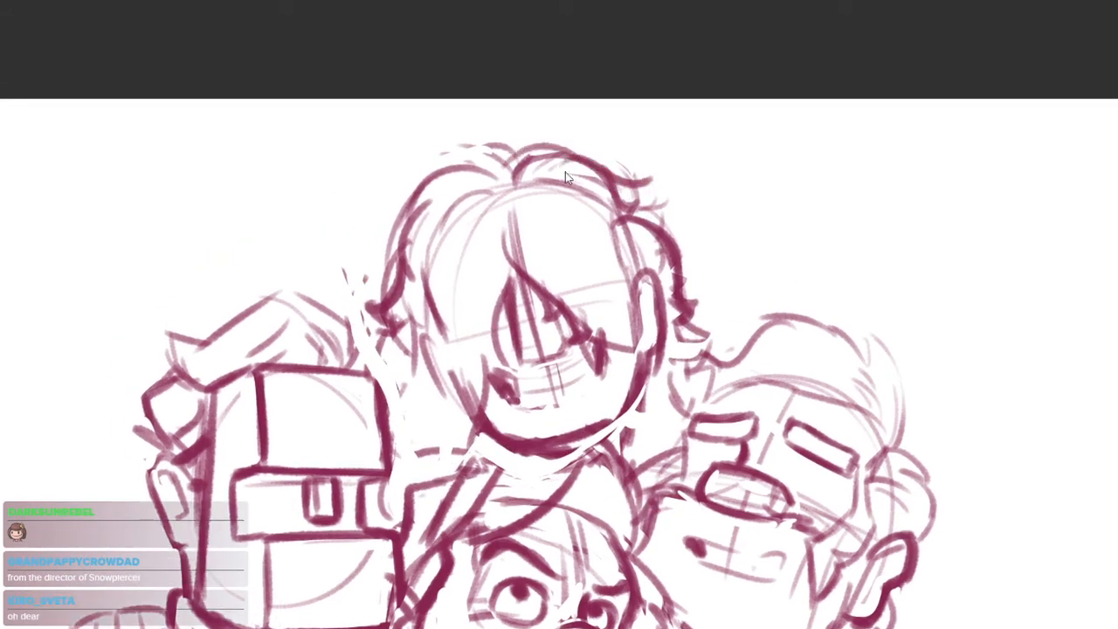
pyautogui.hotkey('ctrl', 'z')
pyautogui.moveTo(512, 184)
pyautogui.mouseDown()
pyautogui.moveTo(606, 131)
pyautogui.moveTo(601, 164)
pyautogui.moveTo(620, 214)
pyautogui.mouseUp()
pyautogui.moveTo(694, 339); pyautogui.dragTo(711, 256)
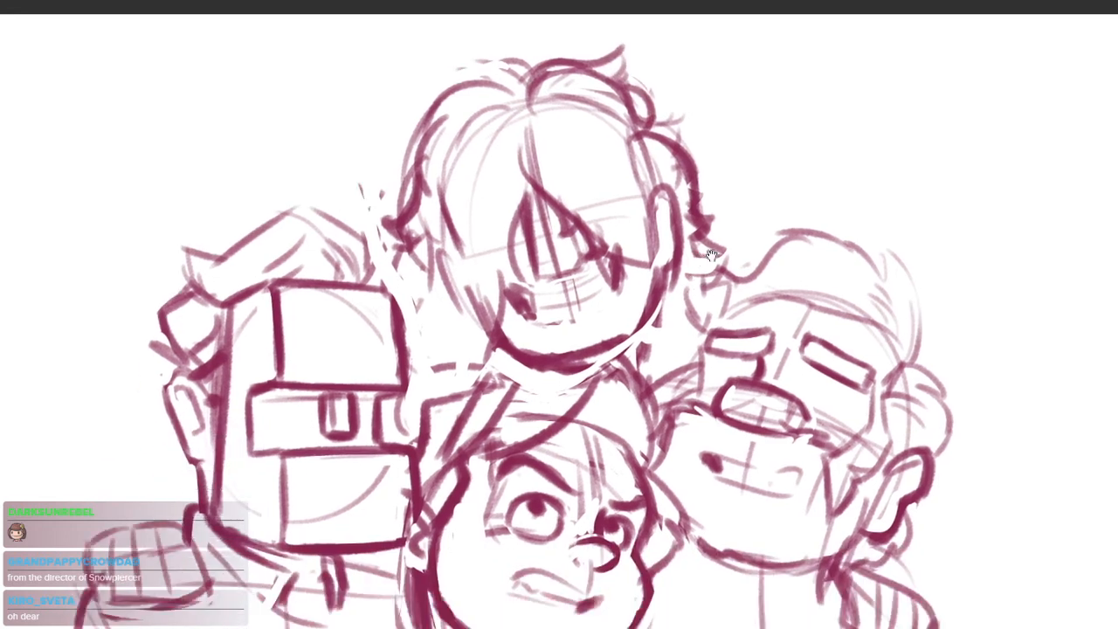
pyautogui.moveTo(415, 233)
pyautogui.mouseDown()
pyautogui.moveTo(399, 326)
pyautogui.moveTo(426, 403)
pyautogui.mouseUp()
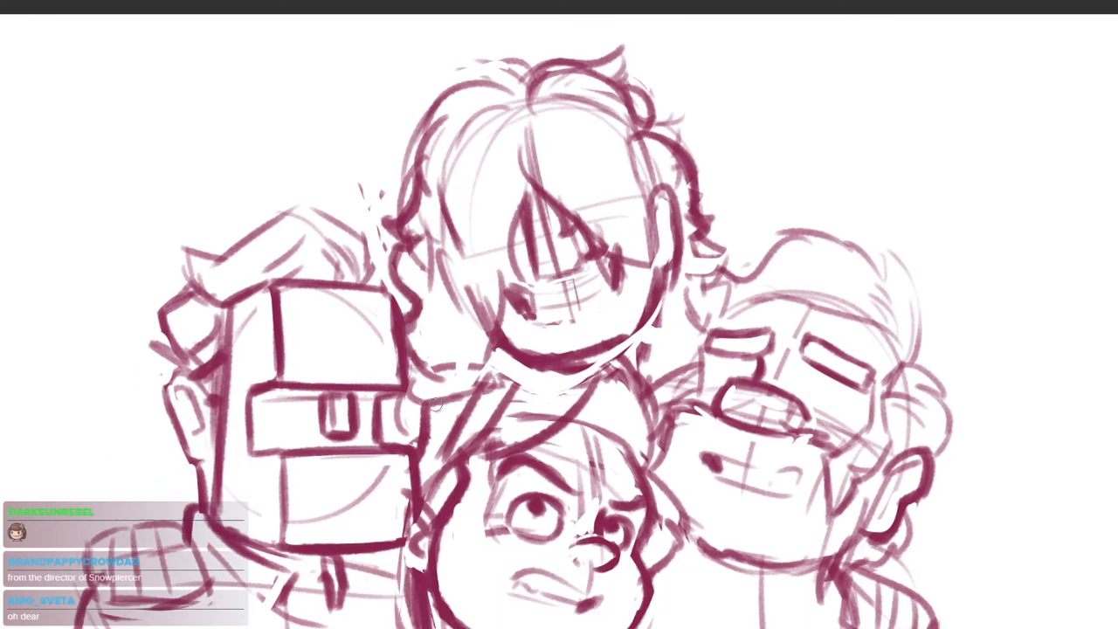
pyautogui.moveTo(449, 464); pyautogui.dragTo(424, 445)
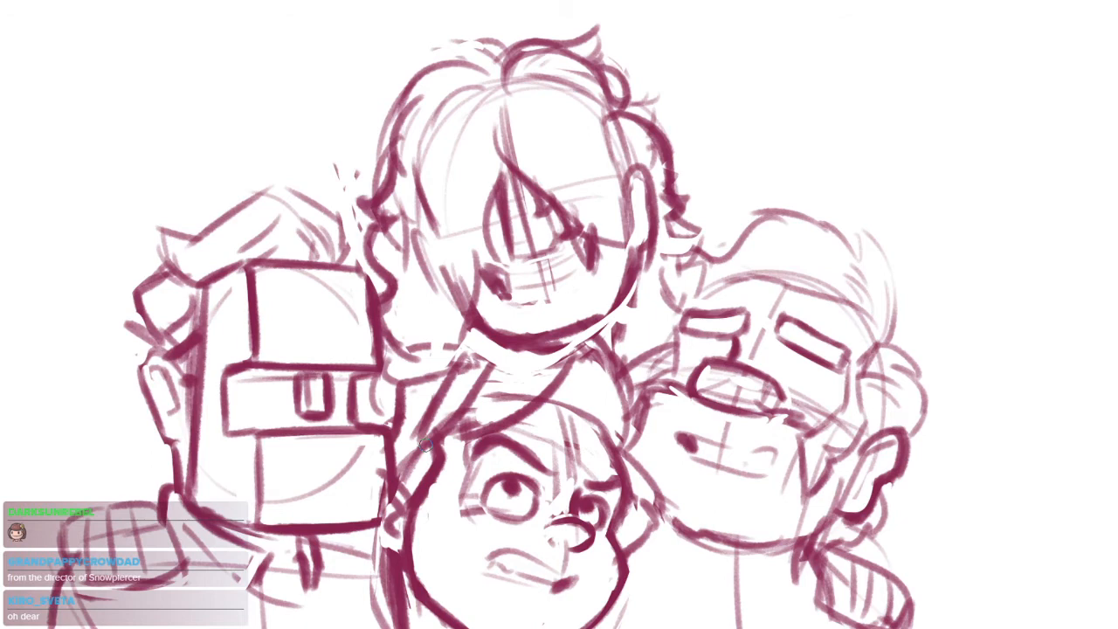
# Rework the lower middle head's hair with a bold swept fringe, a darker crown outline and cleared gaps between the locks
pyautogui.scroll(4, 552, 351)
pyautogui.moveTo(636, 290)
pyautogui.mouseDown()
pyautogui.moveTo(454, 346)
pyautogui.moveTo(417, 374)
pyautogui.moveTo(557, 318)
pyautogui.mouseUp()
pyautogui.moveTo(585, 414); pyautogui.dragTo(664, 353)
pyautogui.moveTo(534, 275)
pyautogui.mouseDown()
pyautogui.moveTo(433, 304)
pyautogui.moveTo(440, 349)
pyautogui.mouseUp()
pyautogui.scroll(-4, 489, 354)
pyautogui.moveTo(612, 407); pyautogui.dragTo(635, 298)
pyautogui.scroll(4, 557, 266)
pyautogui.moveTo(529, 279); pyautogui.dragTo(560, 409)
pyautogui.moveTo(652, 241)
pyautogui.mouseDown()
pyautogui.moveTo(541, 338)
pyautogui.moveTo(602, 305)
pyautogui.moveTo(693, 216)
pyautogui.moveTo(586, 284)
pyautogui.moveTo(573, 306)
pyautogui.mouseUp()
pyautogui.moveTo(662, 215); pyautogui.dragTo(500, 366)
pyautogui.moveTo(515, 290)
pyautogui.mouseDown()
pyautogui.moveTo(583, 276)
pyautogui.moveTo(511, 361)
pyautogui.moveTo(511, 398)
pyautogui.mouseUp()
pyautogui.moveTo(621, 382); pyautogui.dragTo(668, 374)
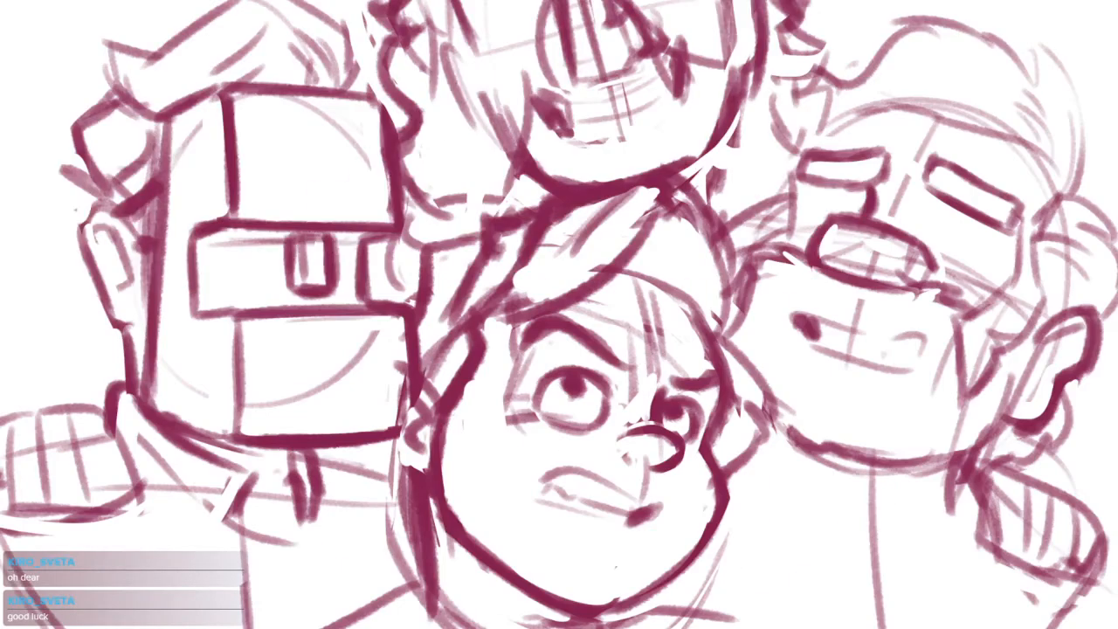
pyautogui.moveTo(482, 240)
pyautogui.mouseDown()
pyautogui.moveTo(448, 245)
pyautogui.moveTo(427, 306)
pyautogui.mouseUp()
pyautogui.moveTo(633, 405); pyautogui.dragTo(592, 389)
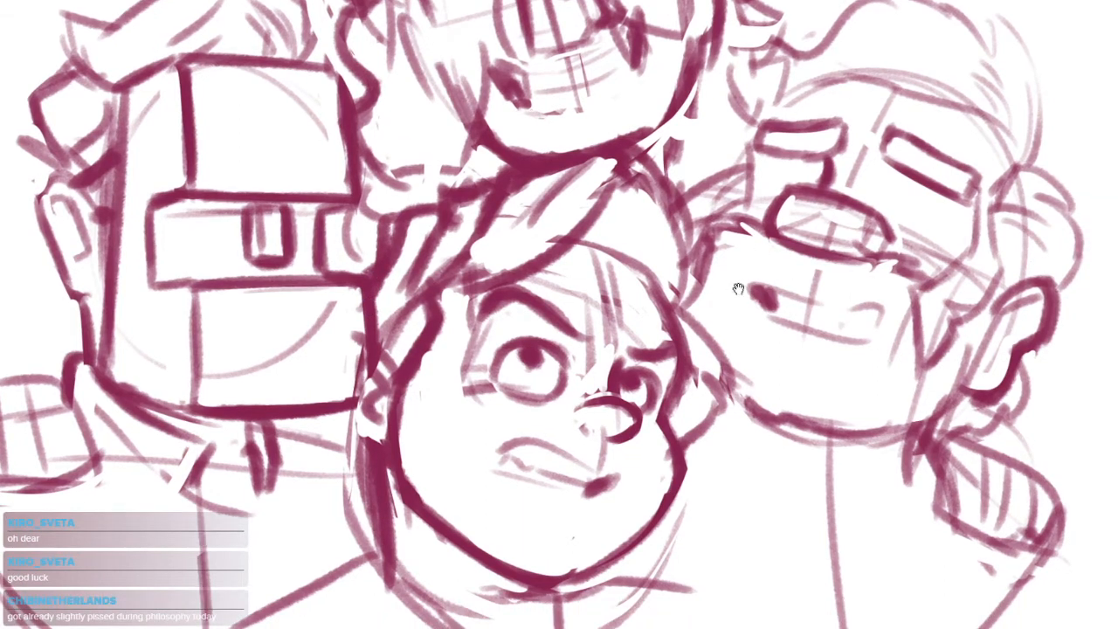
pyautogui.moveTo(739, 287); pyautogui.dragTo(768, 248)
# Draw a thick, near-vertical sideburn line down the lower middle face, inside its contour on the helmeted head's side
pyautogui.moveTo(454, 245)
pyautogui.mouseDown()
pyautogui.moveTo(474, 283)
pyautogui.moveTo(452, 302)
pyautogui.moveTo(440, 362)
pyautogui.mouseUp()
pyautogui.moveTo(463, 321); pyautogui.dragTo(465, 489)
pyautogui.hotkey('ctrl', 'z')
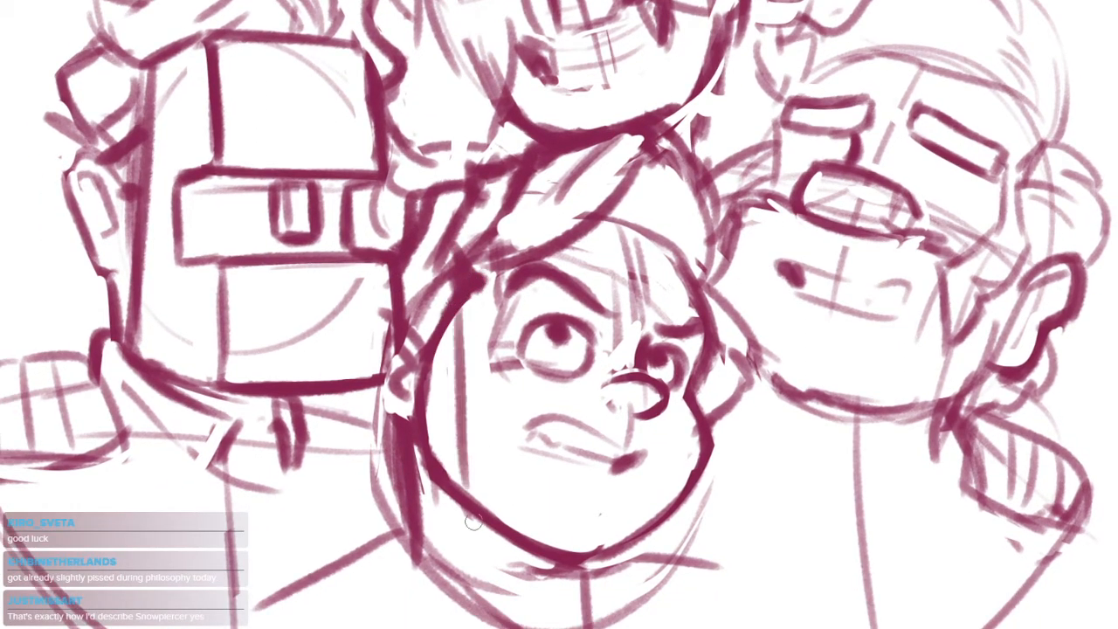
pyautogui.moveTo(429, 333)
pyautogui.mouseDown()
pyautogui.moveTo(421, 410)
pyautogui.moveTo(446, 472)
pyautogui.moveTo(471, 495)
pyautogui.mouseUp()
pyautogui.moveTo(564, 434); pyautogui.dragTo(555, 429)
pyautogui.moveTo(451, 316); pyautogui.dragTo(452, 471)
pyautogui.moveTo(449, 308); pyautogui.dragTo(464, 495)
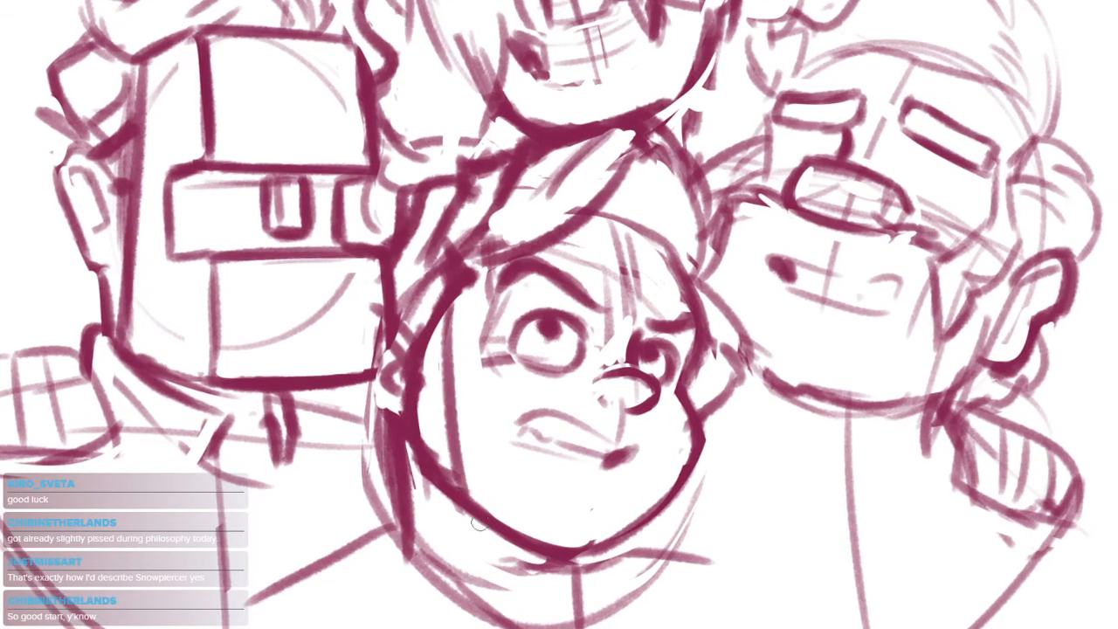
pyautogui.moveTo(459, 447); pyautogui.dragTo(467, 494)
pyautogui.moveTo(603, 490); pyautogui.dragTo(550, 459)
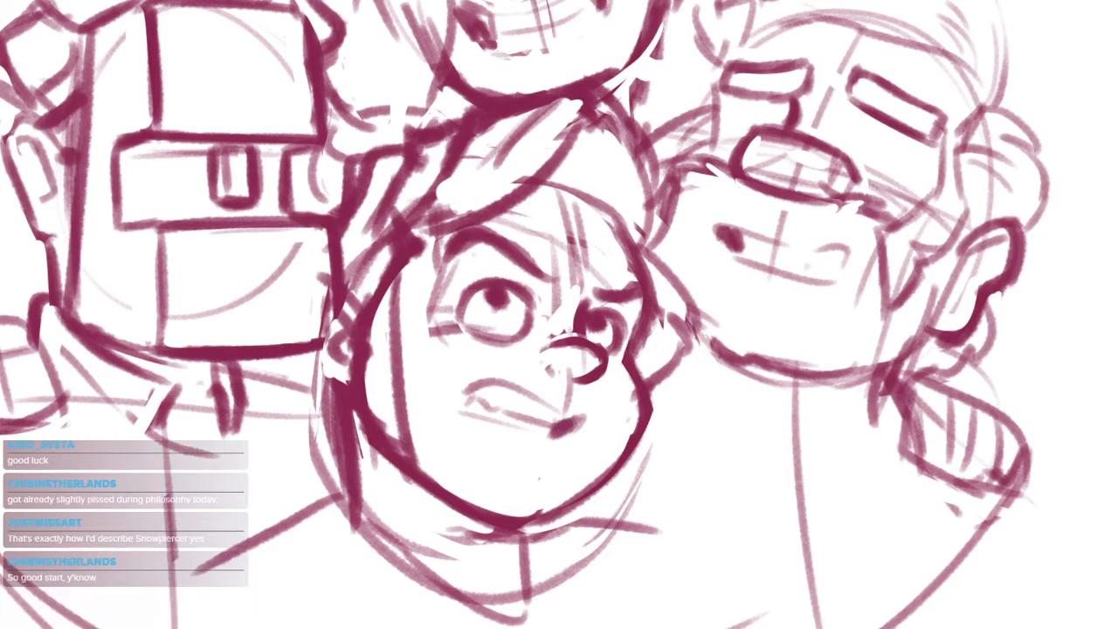
# Select the lower middle head's chin and jaw line with a freehand outline and move it slightly up
pyautogui.moveTo(627, 498); pyautogui.dragTo(663, 475)
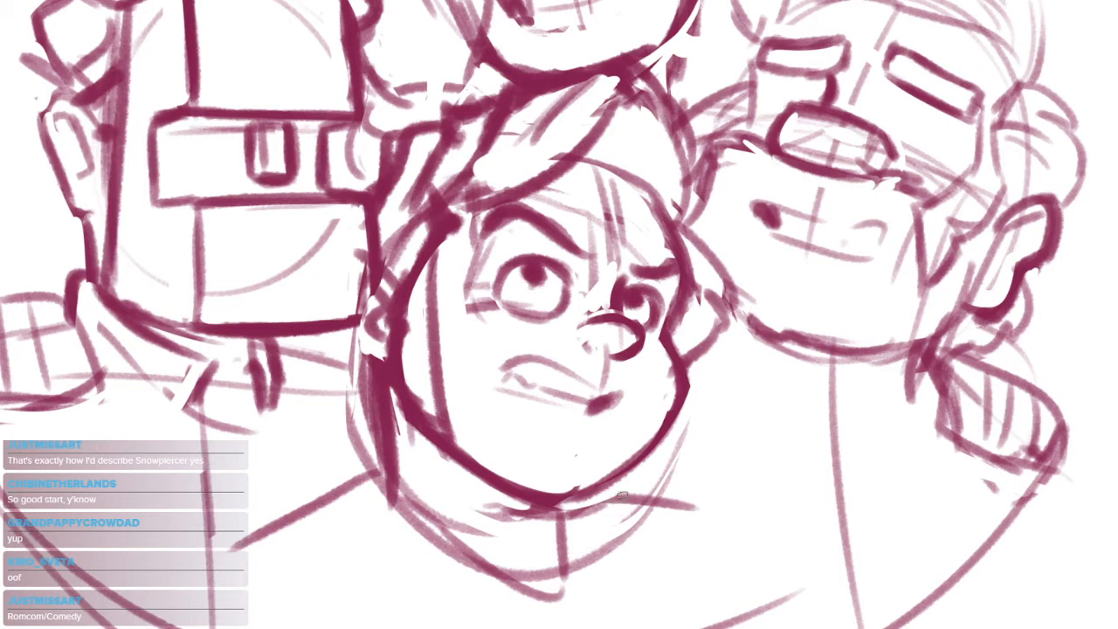
pyautogui.moveTo(403, 378)
pyautogui.mouseDown()
pyautogui.moveTo(468, 489)
pyautogui.moveTo(646, 472)
pyautogui.moveTo(455, 432)
pyautogui.mouseUp()
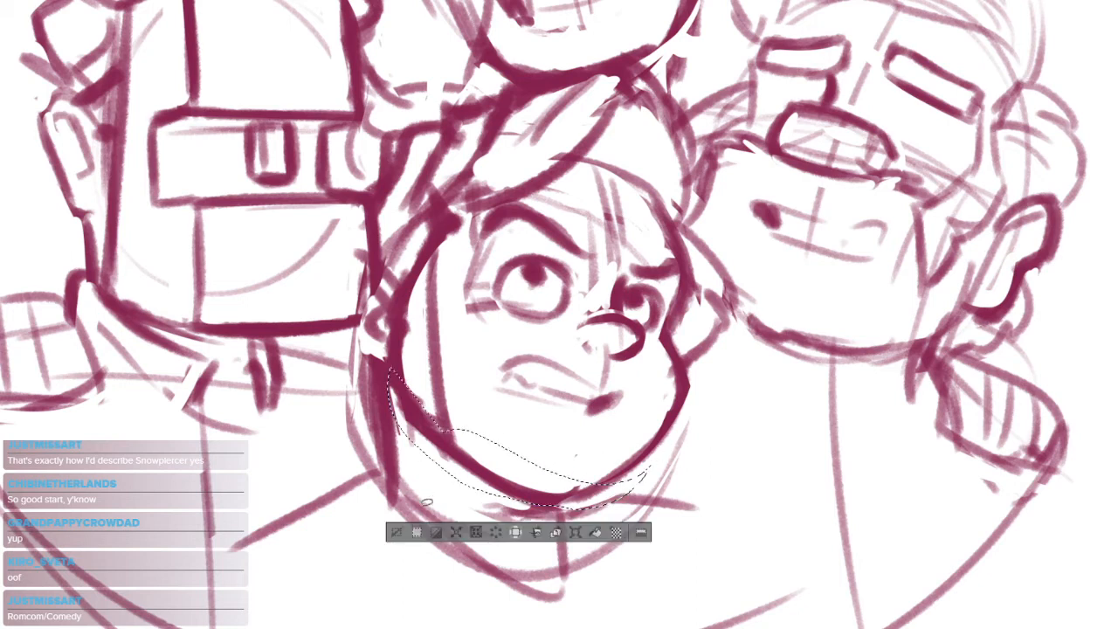
pyautogui.click(575, 534)
pyautogui.moveTo(655, 499)
pyautogui.mouseDown()
pyautogui.moveTo(669, 481)
pyautogui.moveTo(655, 496)
pyautogui.mouseUp()
pyautogui.press('Return')
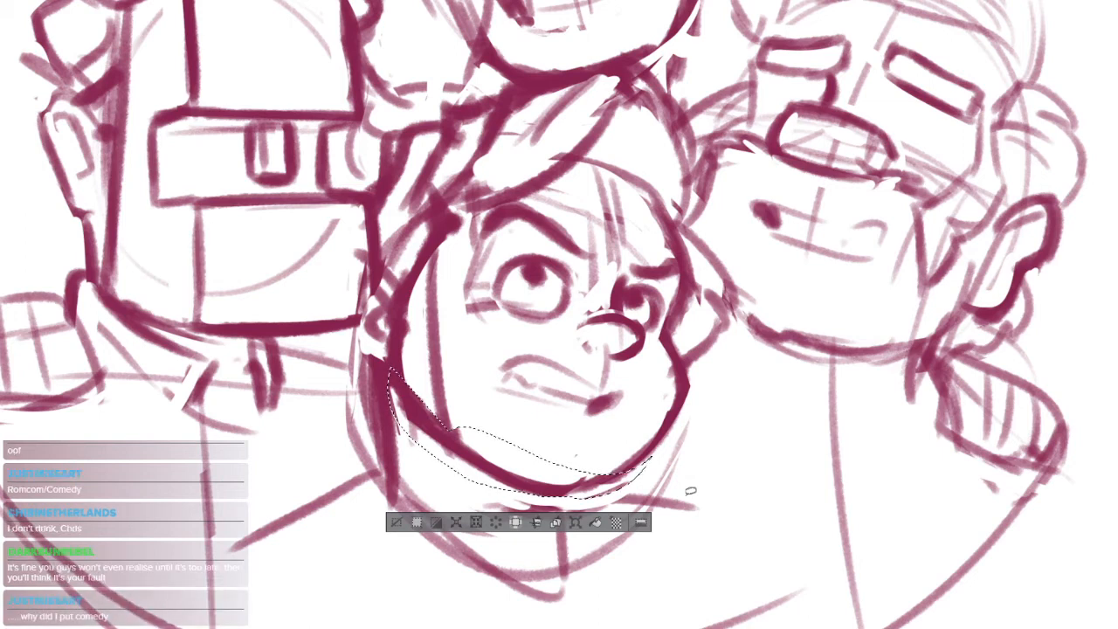
pyautogui.hotkey('ctrl', 'd')
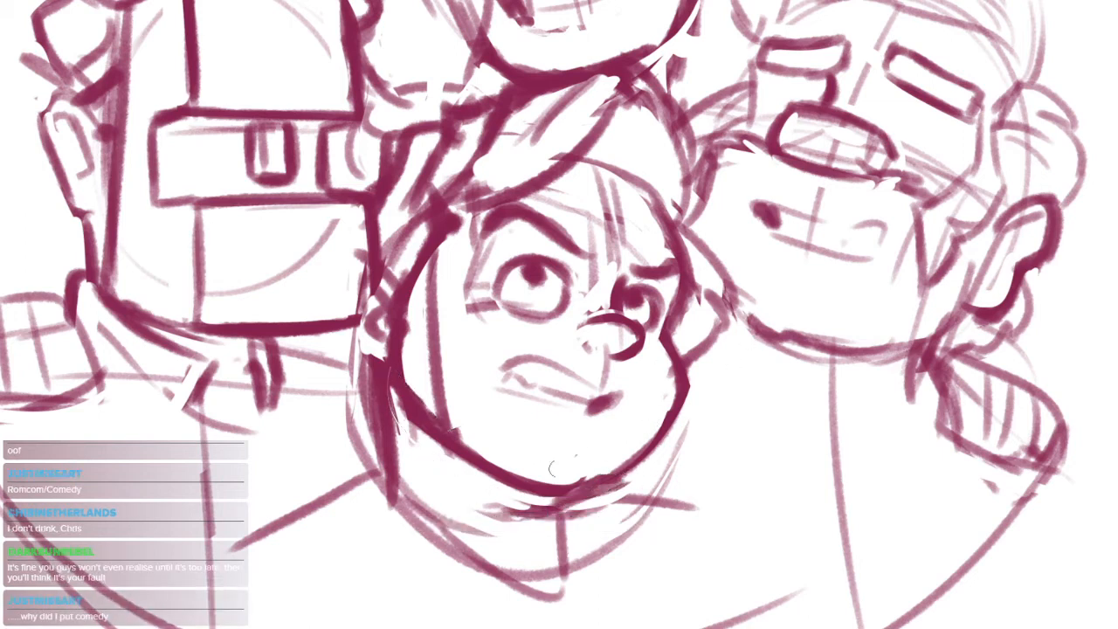
# Clear the space between the lower middle head's sideburn line and outer contour, leaving a jagged lower edge at the jaw
pyautogui.moveTo(397, 391)
pyautogui.mouseDown()
pyautogui.moveTo(411, 365)
pyautogui.moveTo(440, 444)
pyautogui.mouseUp()
pyautogui.hotkey('ctrl', 'z')
pyautogui.moveTo(412, 310)
pyautogui.mouseDown()
pyautogui.moveTo(398, 388)
pyautogui.moveTo(418, 396)
pyautogui.moveTo(428, 432)
pyautogui.mouseUp()
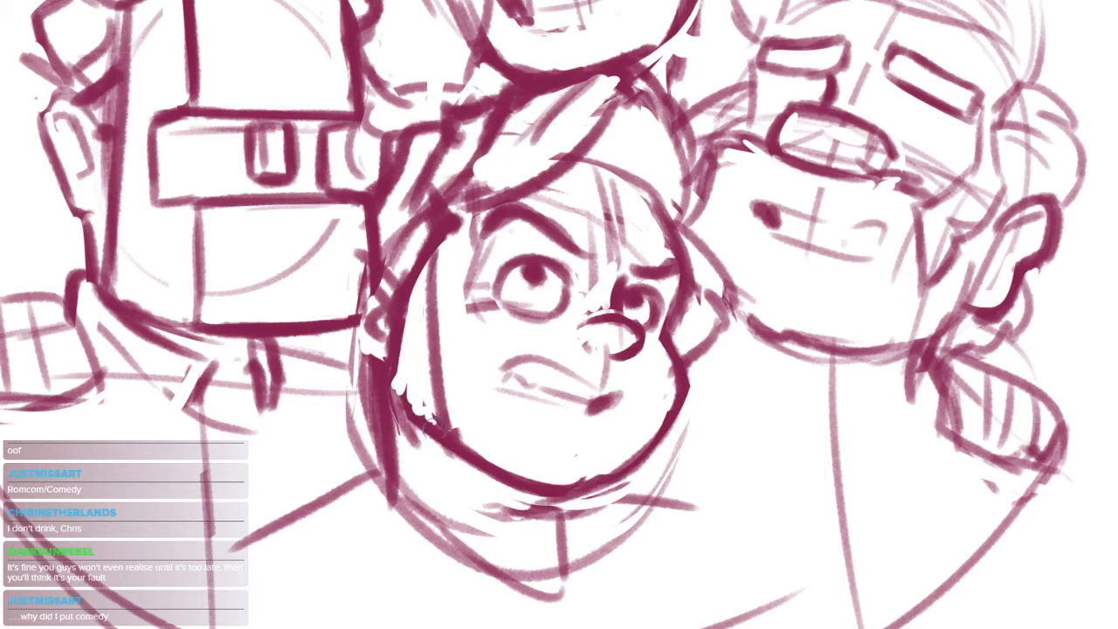
pyautogui.moveTo(416, 302); pyautogui.dragTo(455, 437)
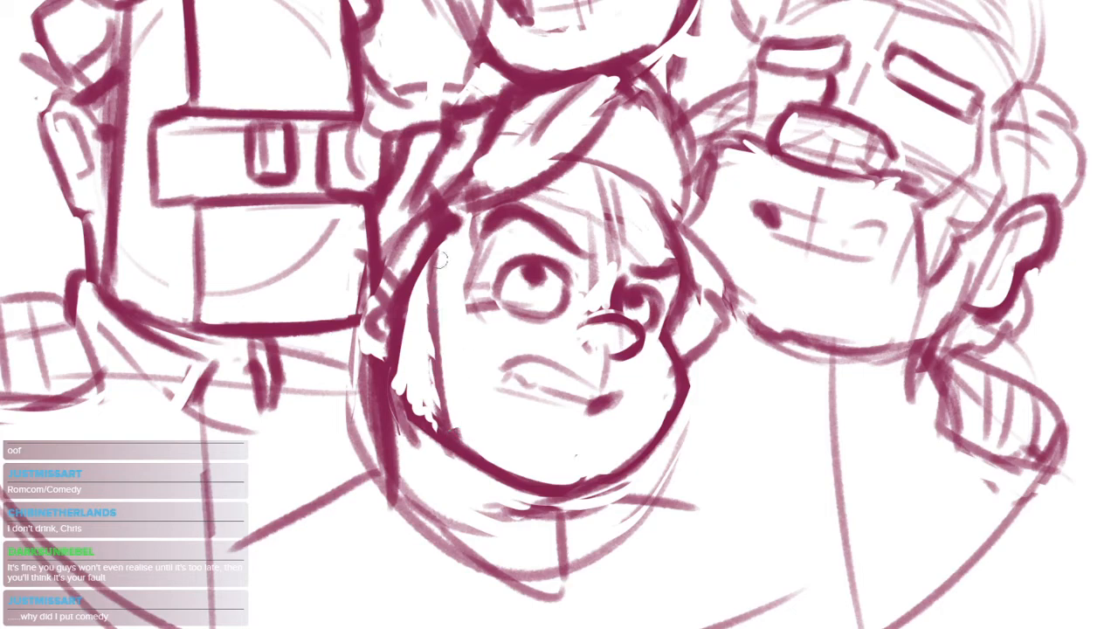
pyautogui.moveTo(440, 260)
pyautogui.mouseDown()
pyautogui.moveTo(433, 314)
pyautogui.moveTo(451, 429)
pyautogui.mouseUp()
pyautogui.moveTo(594, 417)
pyautogui.mouseDown()
pyautogui.moveTo(518, 494)
pyautogui.moveTo(679, 380)
pyautogui.mouseUp()
pyautogui.moveTo(601, 414); pyautogui.dragTo(655, 393)
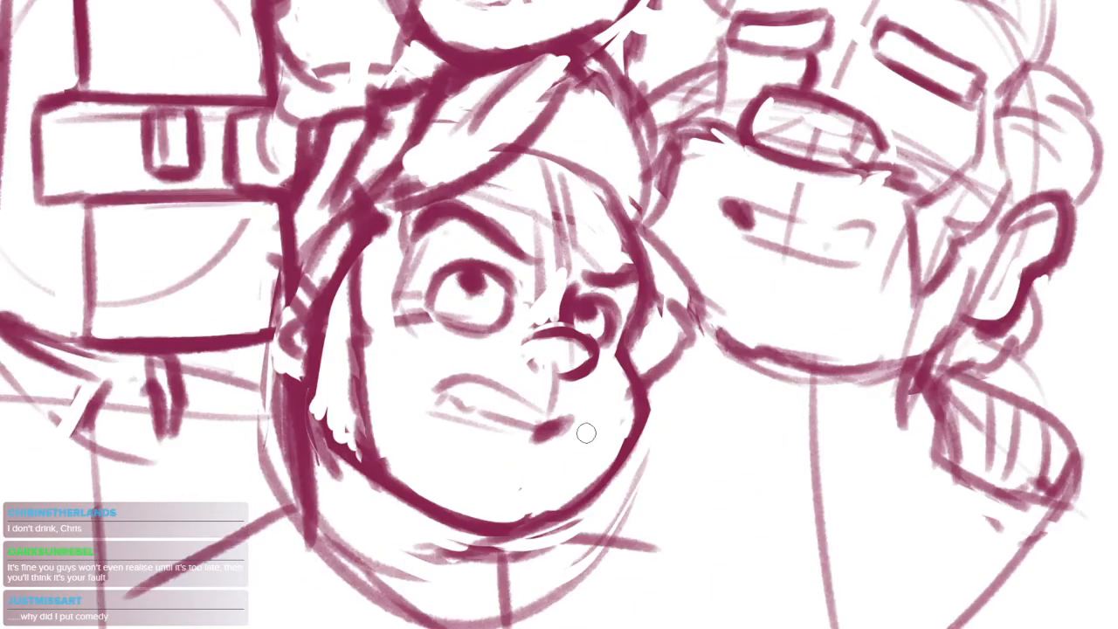
# Select the far cheek contour of the lower middle face and skew it slightly upward and outward
pyautogui.moveTo(623, 257)
pyautogui.mouseDown()
pyautogui.moveTo(620, 336)
pyautogui.moveTo(471, 453)
pyautogui.mouseUp()
pyautogui.moveTo(706, 321); pyautogui.dragTo(735, 334)
pyautogui.moveTo(756, 335)
pyautogui.mouseDown()
pyautogui.moveTo(763, 434)
pyautogui.moveTo(782, 472)
pyautogui.mouseUp()
pyautogui.hotkey('ctrl', 'd')
pyautogui.press('b')
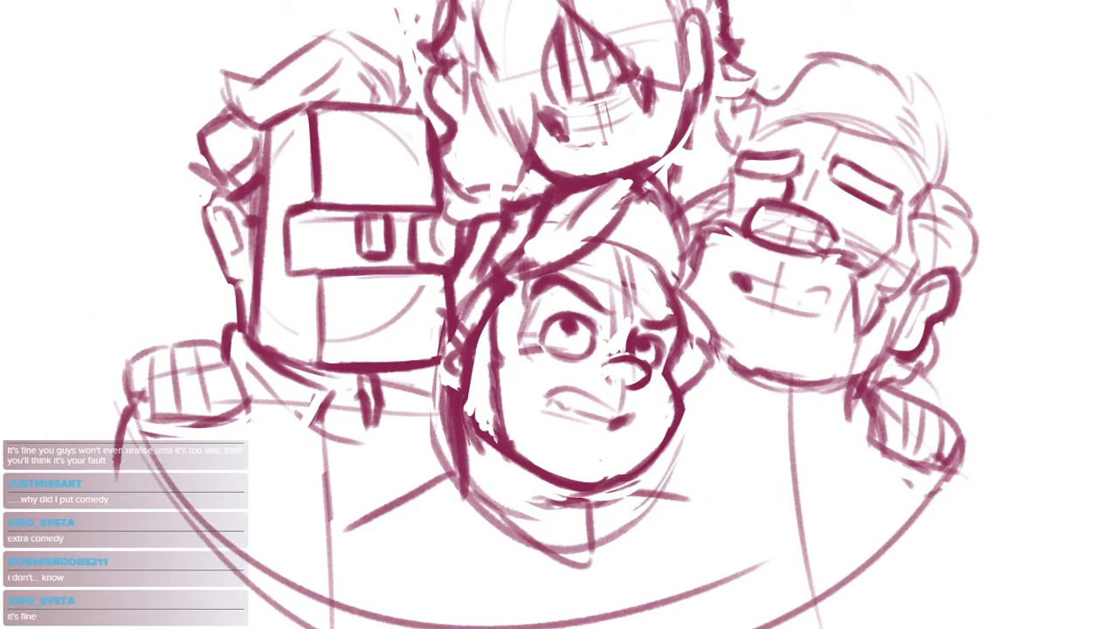
pyautogui.moveTo(663, 367)
pyautogui.mouseDown()
pyautogui.moveTo(710, 296)
pyautogui.moveTo(623, 467)
pyautogui.moveTo(709, 412)
pyautogui.moveTo(706, 442)
pyautogui.mouseUp()
pyautogui.click(683, 579)
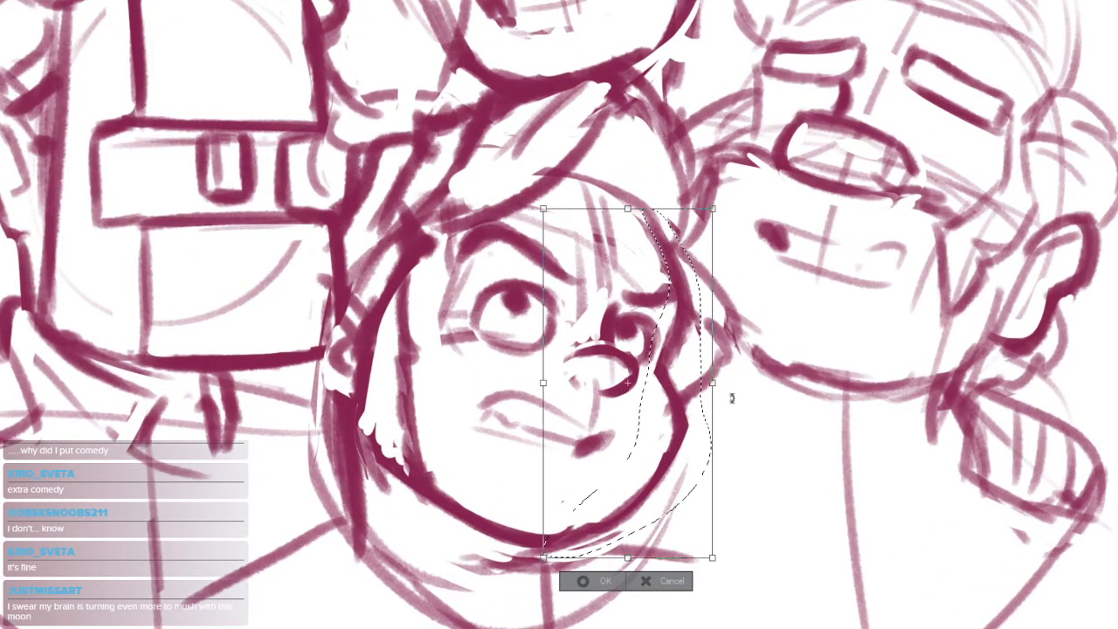
pyautogui.moveTo(718, 385); pyautogui.dragTo(716, 367)
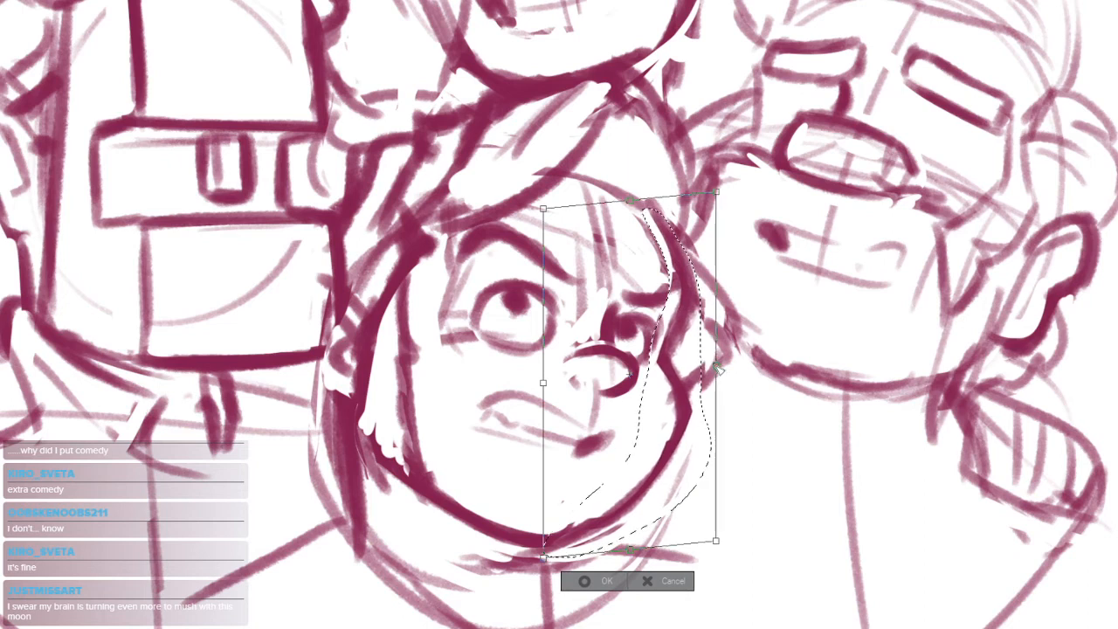
pyautogui.moveTo(718, 542); pyautogui.dragTo(721, 548)
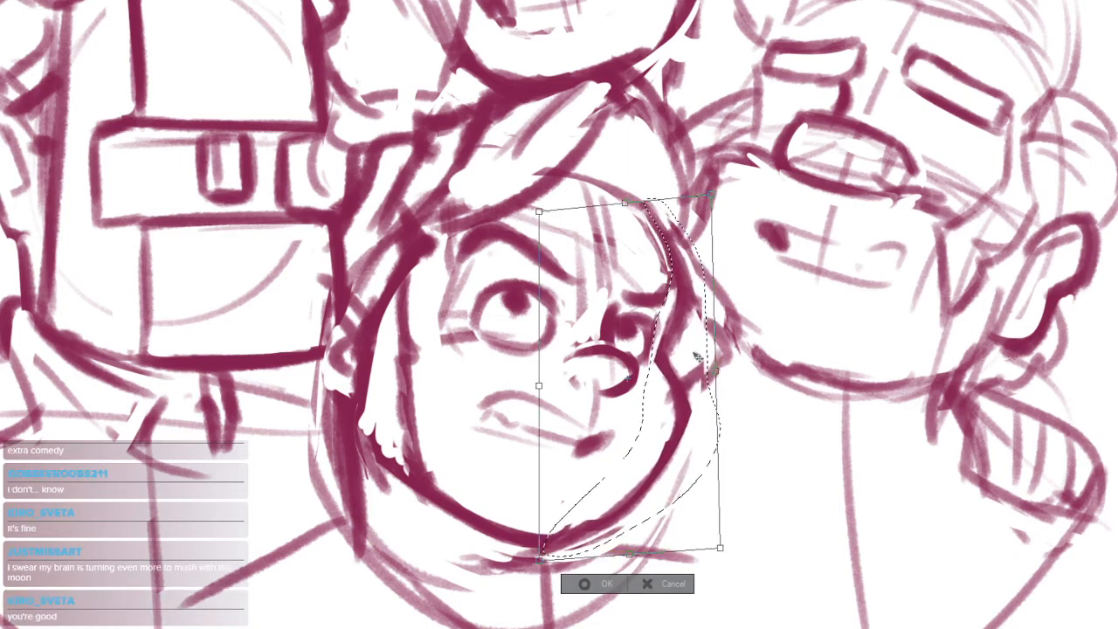
pyautogui.press('Return')
pyautogui.hotkey('ctrl', 'd')
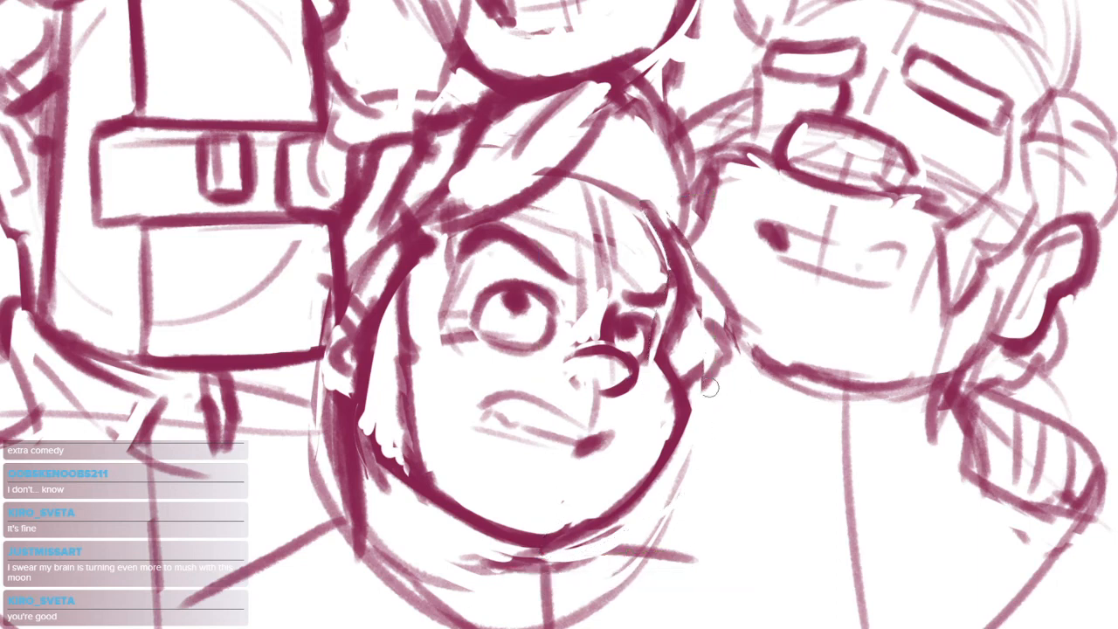
# Clean up the transformed cheek contour and the chin edge of the lower middle head
pyautogui.scroll(3, 675, 392)
pyautogui.moveTo(666, 339)
pyautogui.mouseDown()
pyautogui.moveTo(697, 428)
pyautogui.moveTo(639, 521)
pyautogui.mouseUp()
pyautogui.moveTo(683, 419); pyautogui.dragTo(736, 332)
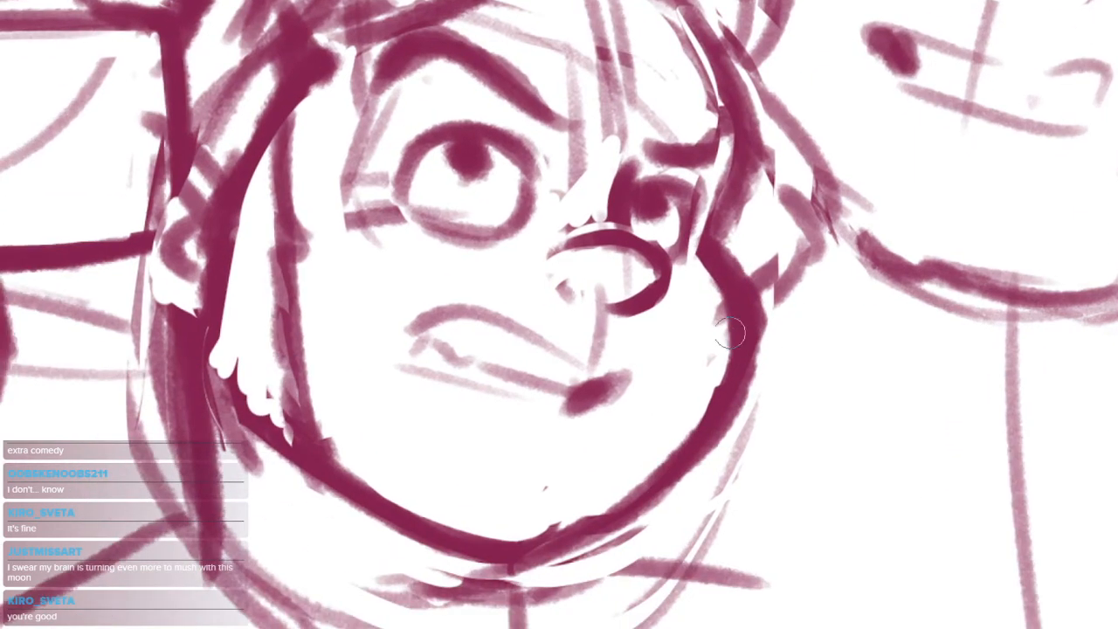
pyautogui.moveTo(584, 515); pyautogui.dragTo(551, 523)
pyautogui.scroll(-5, 611, 519)
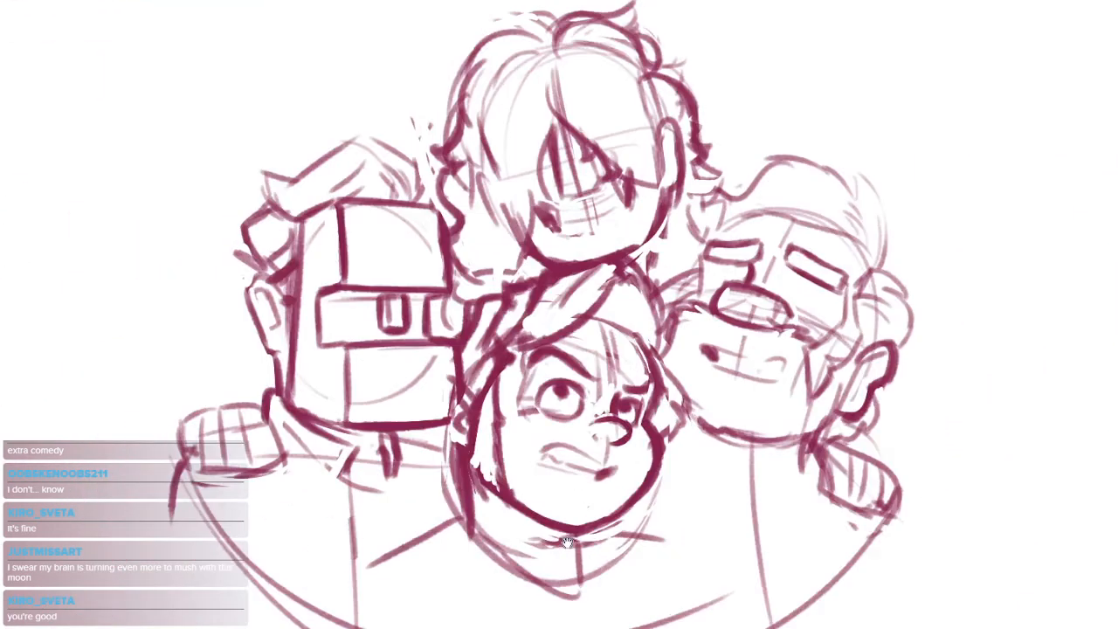
pyautogui.scroll(3, 675, 467)
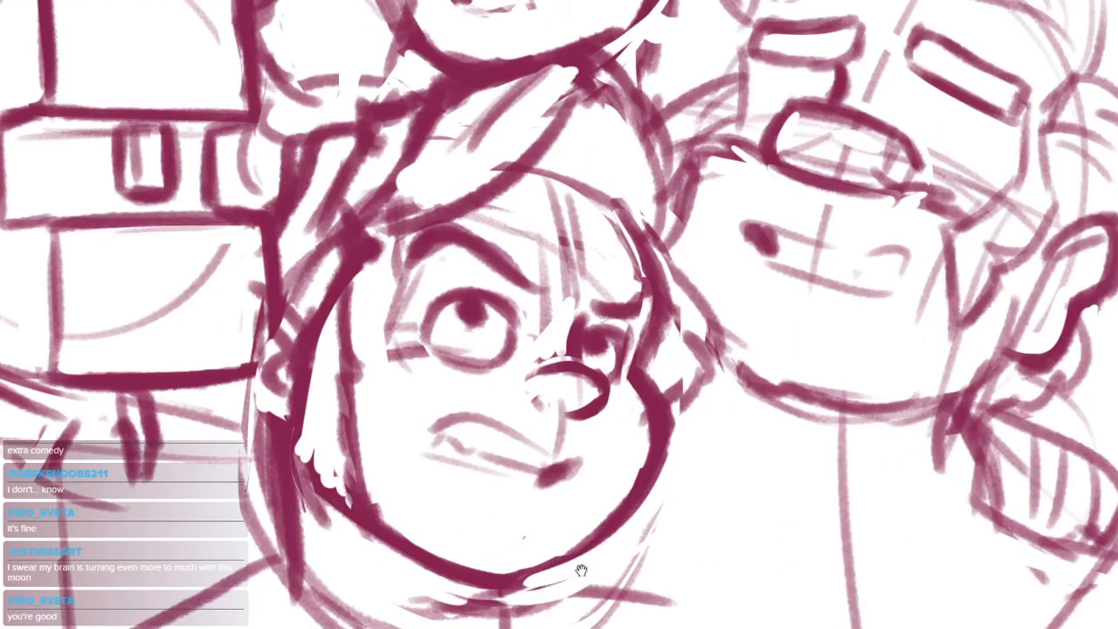
pyautogui.scroll(2, 681, 424)
# Touch up the jagged sideburn edge where it meets the lower middle head's jaw
pyautogui.moveTo(431, 418)
pyautogui.mouseDown()
pyautogui.moveTo(469, 474)
pyautogui.moveTo(598, 516)
pyautogui.mouseUp()
pyautogui.hotkey('ctrl', 'z')
pyautogui.hotkey('ctrl', 'z')
pyautogui.moveTo(450, 436); pyautogui.dragTo(435, 489)
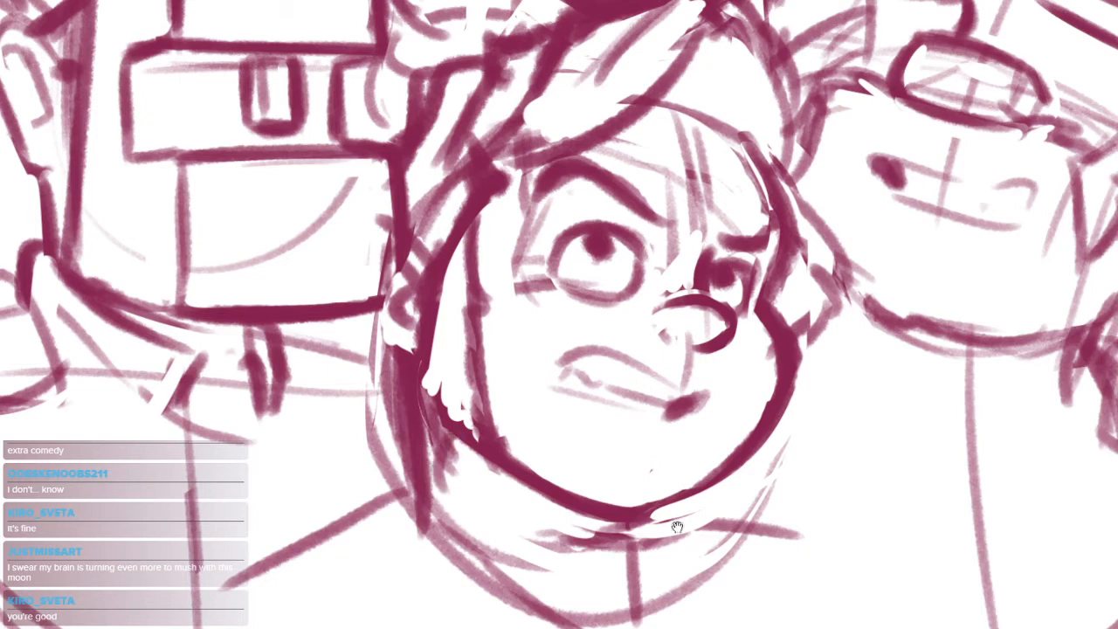
pyautogui.moveTo(677, 528); pyautogui.dragTo(671, 538)
pyautogui.hotkey('ctrl', 'z')
pyautogui.moveTo(429, 398); pyautogui.dragTo(452, 431)
# Clear stray marks under the lower middle head's chin and darken the collar's centre line and adjoining shoulder line
pyautogui.moveTo(721, 516); pyautogui.dragTo(715, 460)
pyautogui.moveTo(629, 480)
pyautogui.mouseDown()
pyautogui.moveTo(632, 564)
pyautogui.moveTo(629, 497)
pyautogui.mouseUp()
pyautogui.moveTo(562, 446); pyautogui.dragTo(506, 451)
pyautogui.moveTo(365, 391); pyautogui.dragTo(196, 482)
pyautogui.moveTo(194, 462); pyautogui.dragTo(356, 452)
pyautogui.moveTo(608, 420)
pyautogui.mouseDown()
pyautogui.moveTo(765, 436)
pyautogui.moveTo(767, 563)
pyautogui.mouseUp()
pyautogui.hotkey('ctrl', 'z')
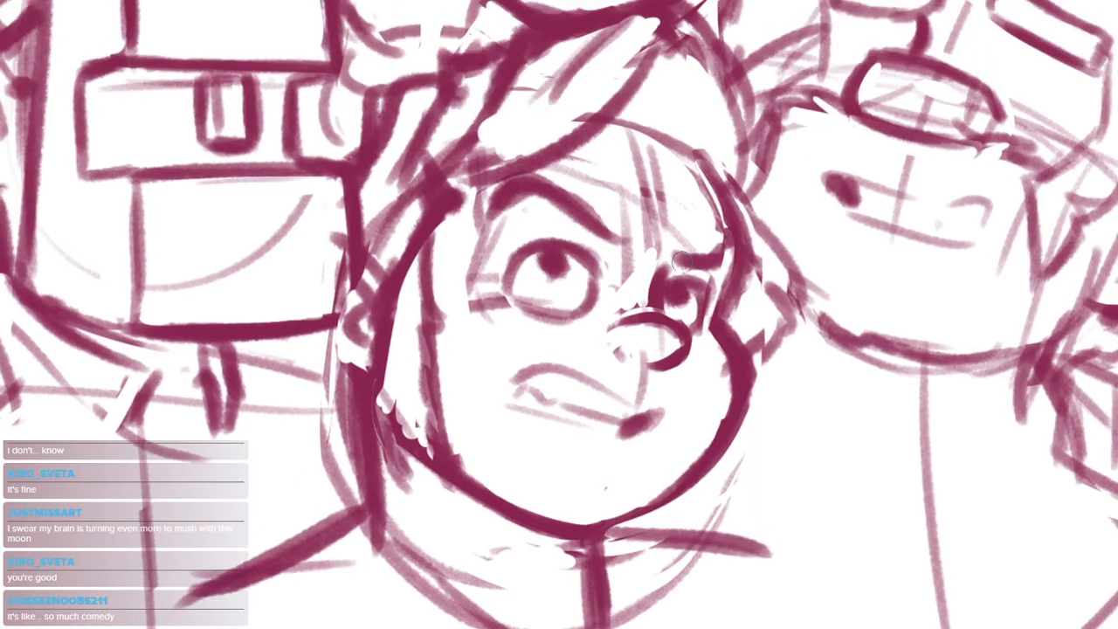
# Thicken both eyebrows of the lower middle head into a sharper frown angled toward the nose
pyautogui.moveTo(669, 263)
pyautogui.mouseDown()
pyautogui.moveTo(726, 256)
pyautogui.moveTo(716, 242)
pyautogui.moveTo(730, 237)
pyautogui.mouseUp()
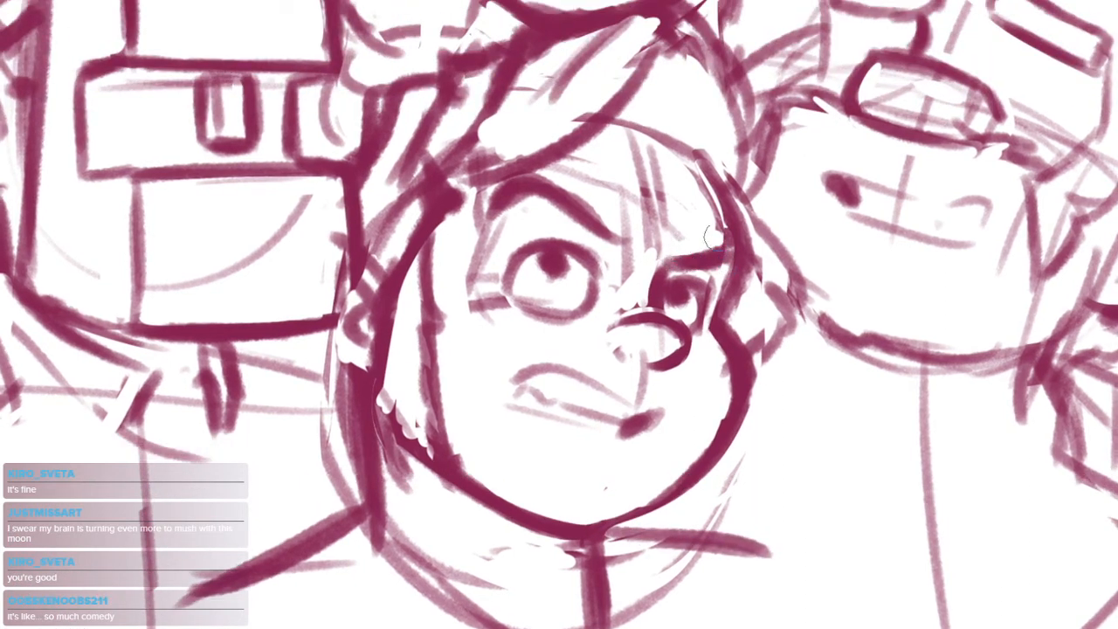
pyautogui.moveTo(505, 211); pyautogui.dragTo(599, 234)
pyautogui.moveTo(533, 184); pyautogui.dragTo(645, 242)
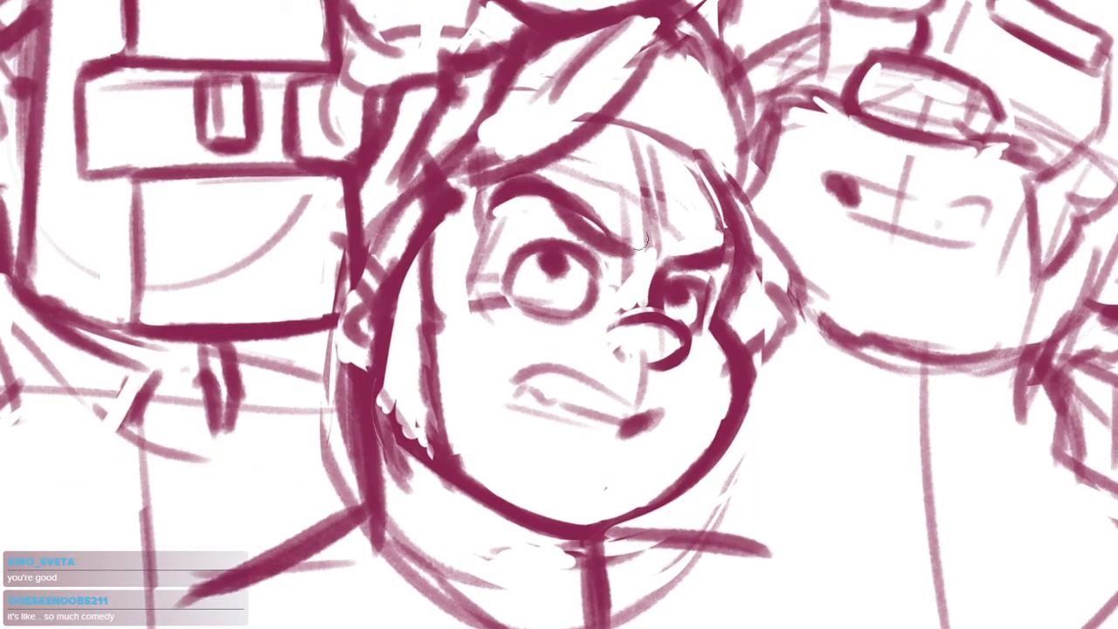
pyautogui.hotkey('ctrl', 'z')
pyautogui.moveTo(539, 182); pyautogui.dragTo(640, 243)
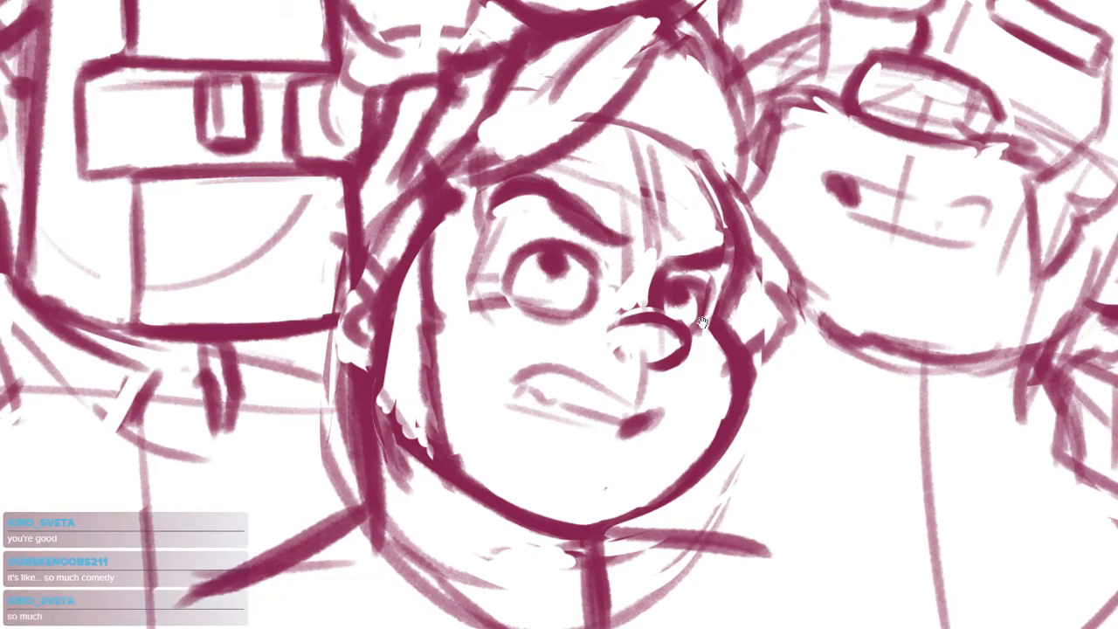
# Touch up the lower middle head's smaller far eye and the area beside its nose bridge
pyautogui.moveTo(702, 322); pyautogui.dragTo(670, 310)
pyautogui.moveTo(611, 283)
pyautogui.mouseDown()
pyautogui.moveTo(621, 290)
pyautogui.moveTo(593, 274)
pyautogui.moveTo(648, 283)
pyautogui.mouseUp()
pyautogui.hotkey('ctrl', 'z')
pyautogui.moveTo(575, 300)
pyautogui.mouseDown()
pyautogui.moveTo(617, 263)
pyautogui.moveTo(665, 281)
pyautogui.mouseUp()
pyautogui.moveTo(739, 311); pyautogui.dragTo(763, 308)
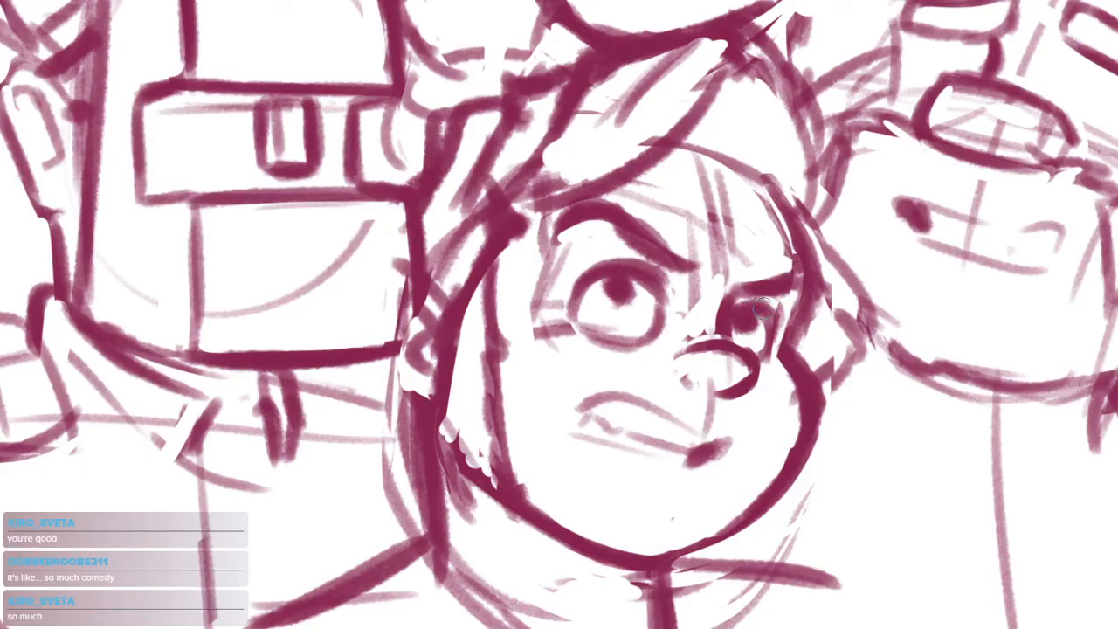
pyautogui.moveTo(767, 392)
pyautogui.mouseDown()
pyautogui.moveTo(756, 480)
pyautogui.moveTo(765, 470)
pyautogui.mouseUp()
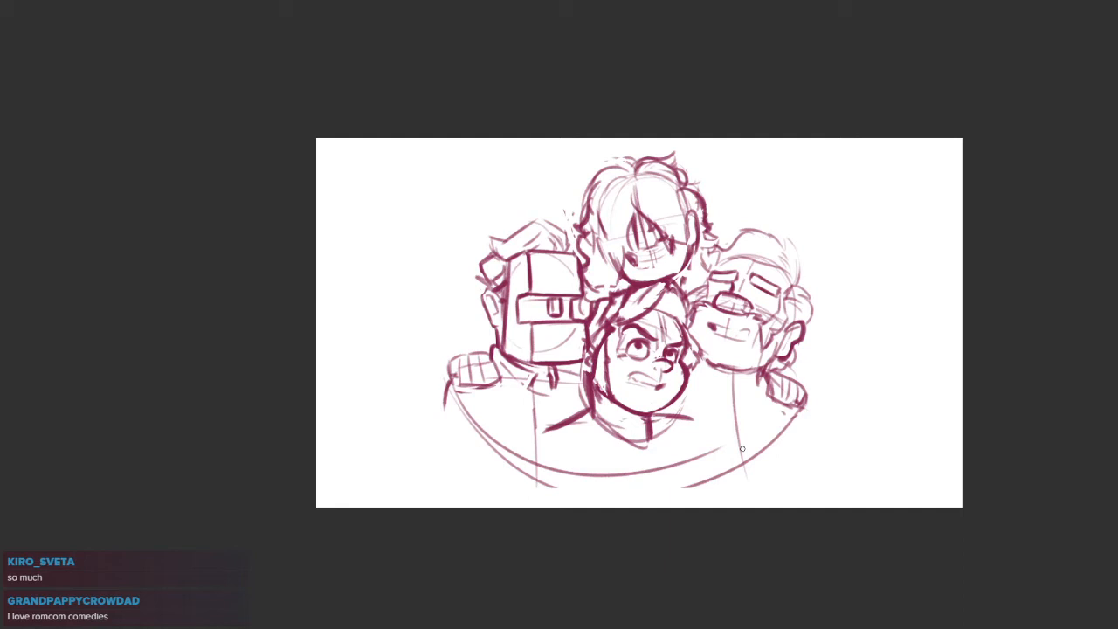
# Clear the lower middle head's ear area and sketch the inner ear shape beside the sideburn
pyautogui.moveTo(977, 258); pyautogui.dragTo(898, 240)
pyautogui.scroll(5, 566, 318)
pyautogui.moveTo(520, 294); pyautogui.dragTo(575, 326)
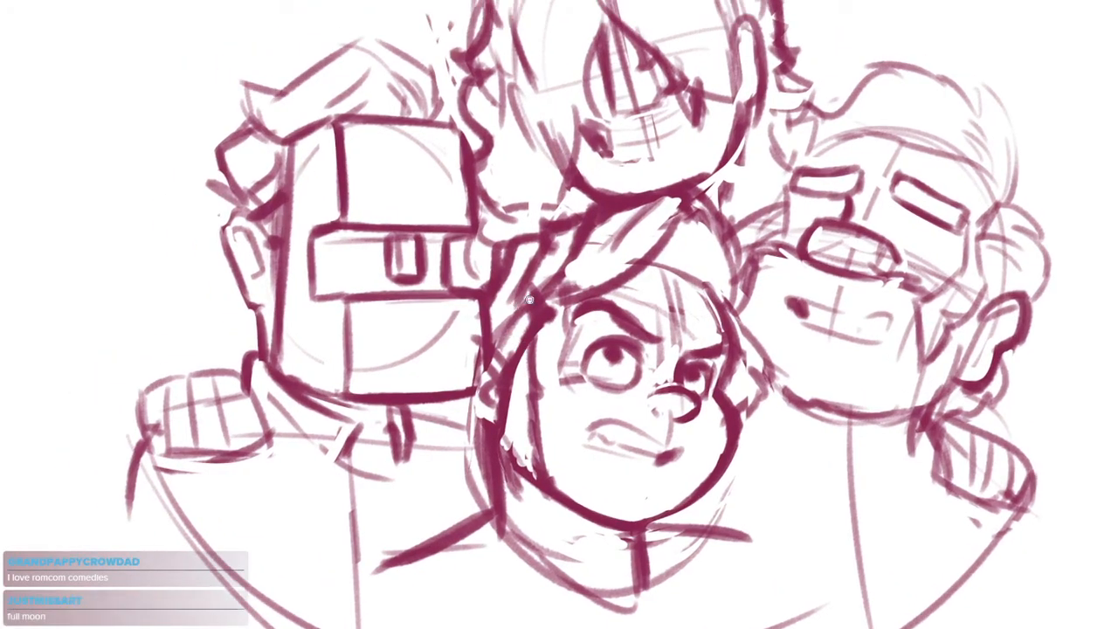
pyautogui.scroll(2, 528, 301)
pyautogui.moveTo(458, 320)
pyautogui.mouseDown()
pyautogui.moveTo(446, 345)
pyautogui.moveTo(464, 356)
pyautogui.mouseUp()
pyautogui.moveTo(517, 367)
pyautogui.mouseDown()
pyautogui.moveTo(505, 288)
pyautogui.moveTo(490, 325)
pyautogui.moveTo(435, 348)
pyautogui.moveTo(451, 425)
pyautogui.mouseUp()
pyautogui.moveTo(466, 307)
pyautogui.mouseDown()
pyautogui.moveTo(473, 321)
pyautogui.moveTo(456, 295)
pyautogui.moveTo(470, 389)
pyautogui.moveTo(468, 316)
pyautogui.moveTo(463, 351)
pyautogui.mouseUp()
pyautogui.moveTo(462, 347); pyautogui.dragTo(472, 390)
pyautogui.moveTo(462, 300); pyautogui.dragTo(474, 313)
pyautogui.moveTo(441, 286)
pyautogui.mouseDown()
pyautogui.moveTo(446, 367)
pyautogui.moveTo(496, 305)
pyautogui.mouseUp()
pyautogui.hotkey('ctrl', 'z')
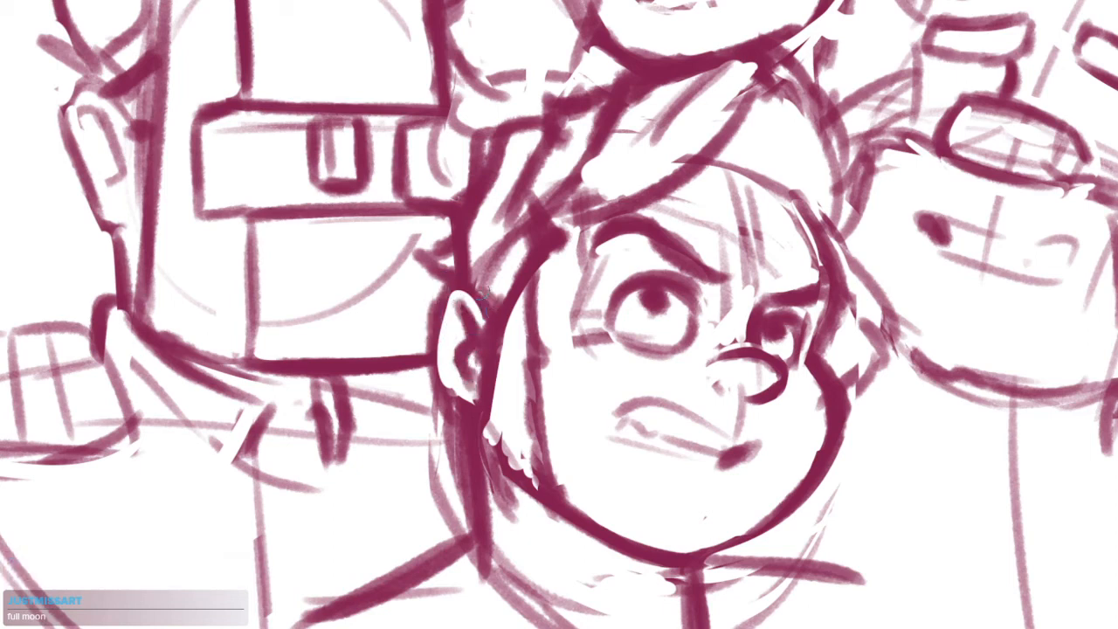
# Draw a thick curved outer outline around the lower middle head's ear
pyautogui.moveTo(437, 265)
pyautogui.mouseDown()
pyautogui.moveTo(433, 325)
pyautogui.moveTo(472, 411)
pyautogui.mouseUp()
pyautogui.hotkey('ctrl', 'z')
pyautogui.hotkey('ctrl', 'z')
pyautogui.moveTo(495, 310); pyautogui.dragTo(456, 412)
pyautogui.moveTo(444, 367); pyautogui.dragTo(463, 398)
pyautogui.moveTo(470, 301); pyautogui.dragTo(449, 365)
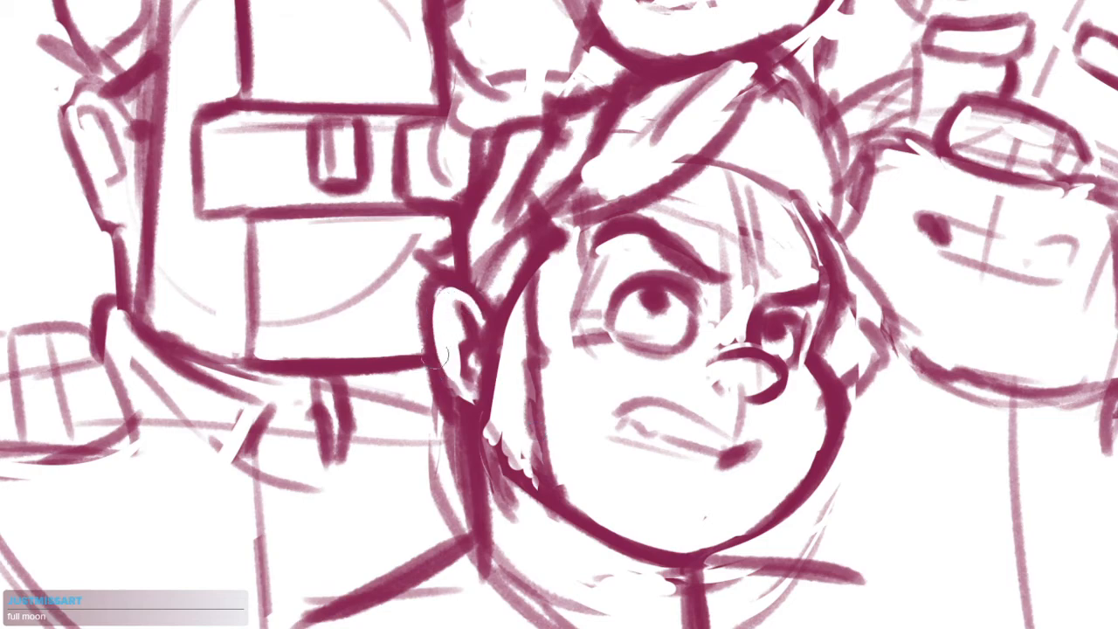
# Redraw the lower middle head's neck line from below the ear into the shoulder and erase stray marks around the collar
pyautogui.moveTo(647, 388); pyautogui.dragTo(596, 432)
pyautogui.moveTo(655, 398); pyautogui.dragTo(698, 384)
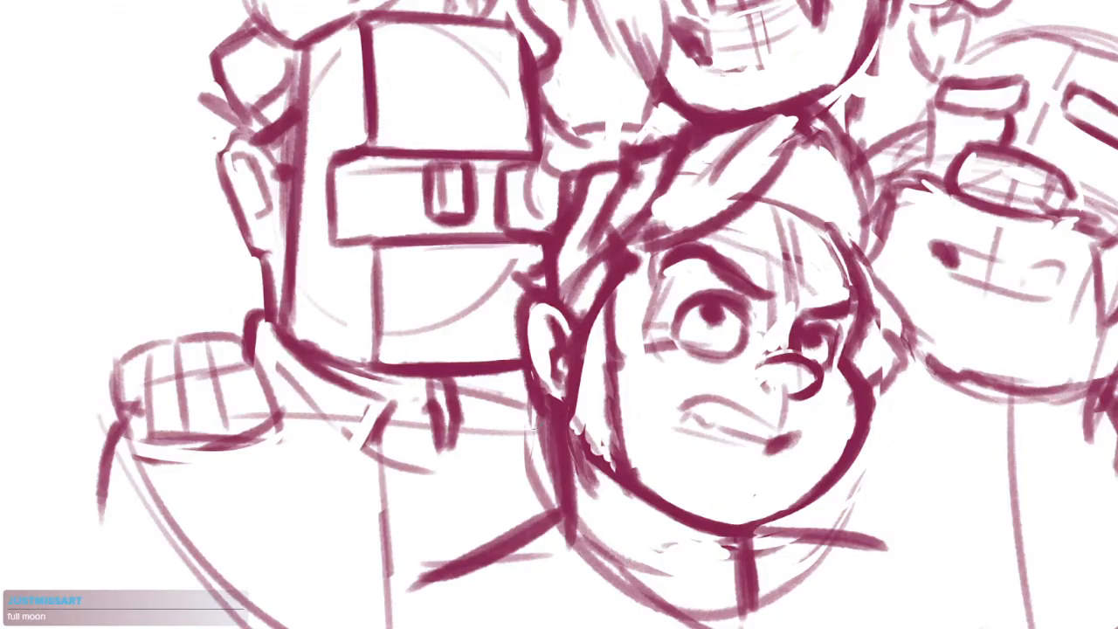
pyautogui.moveTo(529, 309)
pyautogui.mouseDown()
pyautogui.moveTo(533, 381)
pyautogui.moveTo(562, 403)
pyautogui.moveTo(535, 514)
pyautogui.mouseUp()
pyautogui.moveTo(570, 447); pyautogui.dragTo(572, 551)
pyautogui.moveTo(583, 458)
pyautogui.mouseDown()
pyautogui.moveTo(578, 527)
pyautogui.moveTo(620, 594)
pyautogui.mouseUp()
pyautogui.moveTo(561, 444)
pyautogui.mouseDown()
pyautogui.moveTo(543, 514)
pyautogui.moveTo(417, 564)
pyautogui.moveTo(485, 504)
pyautogui.moveTo(402, 535)
pyautogui.mouseUp()
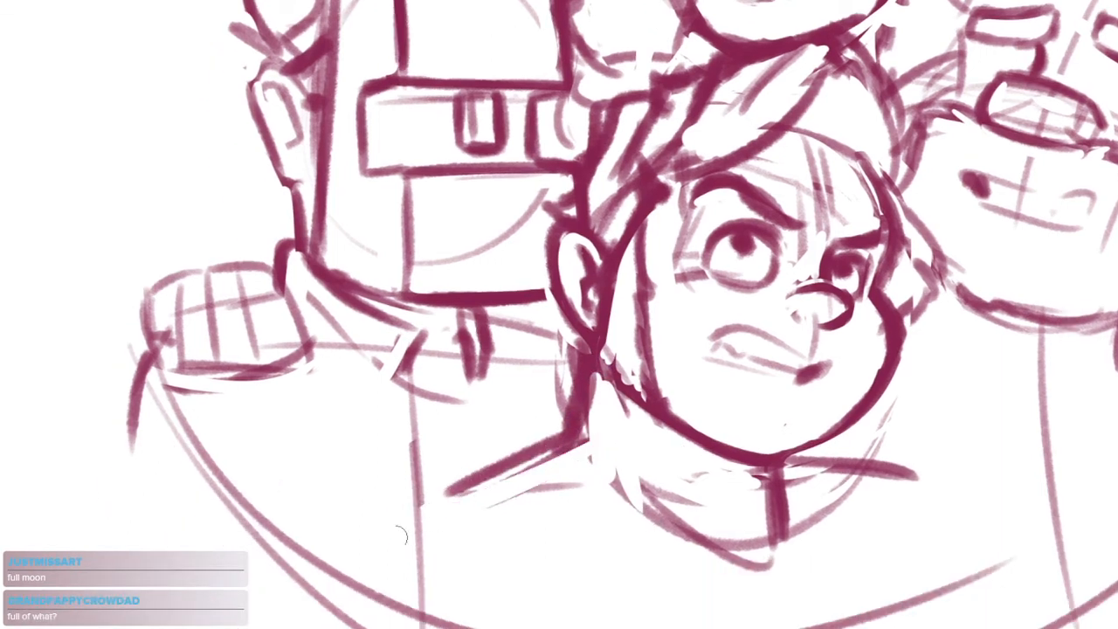
pyautogui.moveTo(557, 483); pyautogui.dragTo(477, 516)
pyautogui.moveTo(634, 476); pyautogui.dragTo(627, 448)
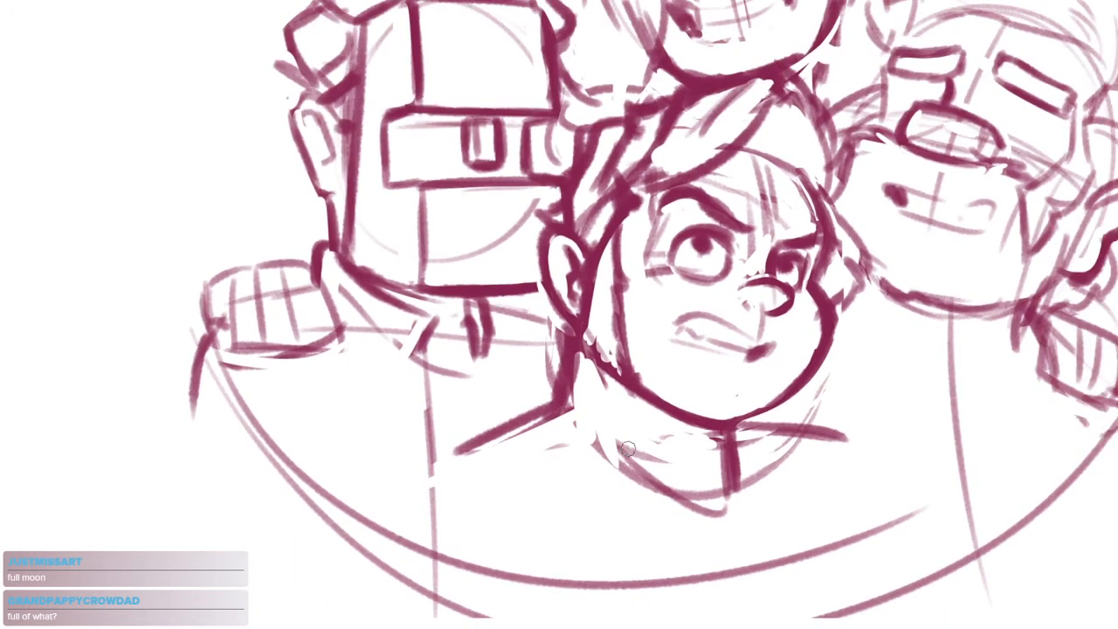
pyautogui.moveTo(761, 460); pyautogui.dragTo(721, 487)
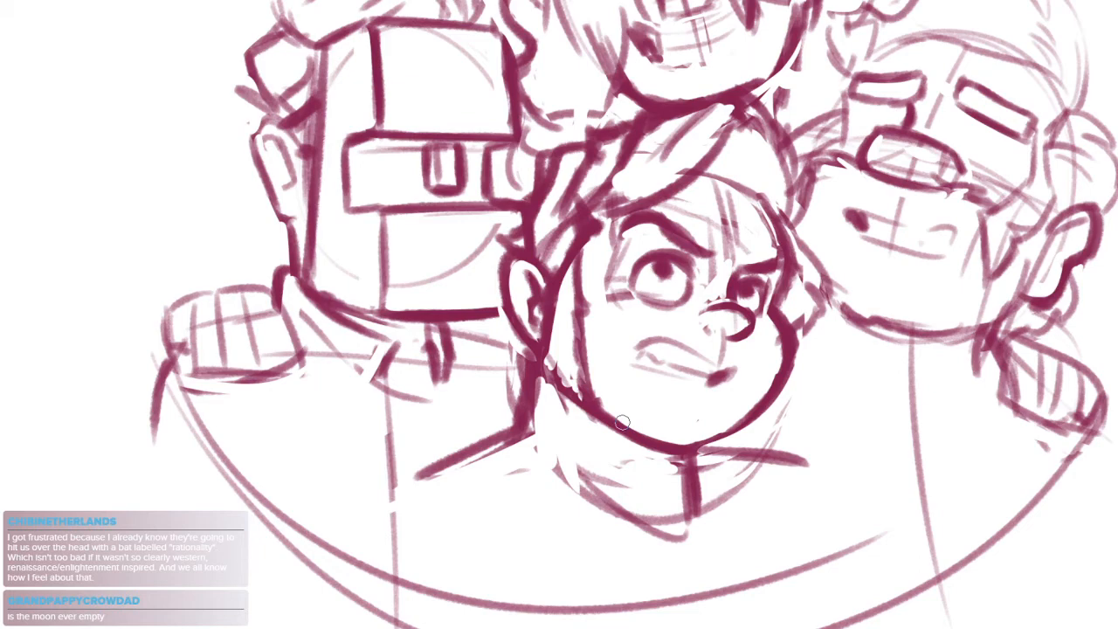
# Draw round eyes with dark pupils beneath the block eyebrows of the head on the far right
pyautogui.moveTo(741, 339); pyautogui.dragTo(701, 337)
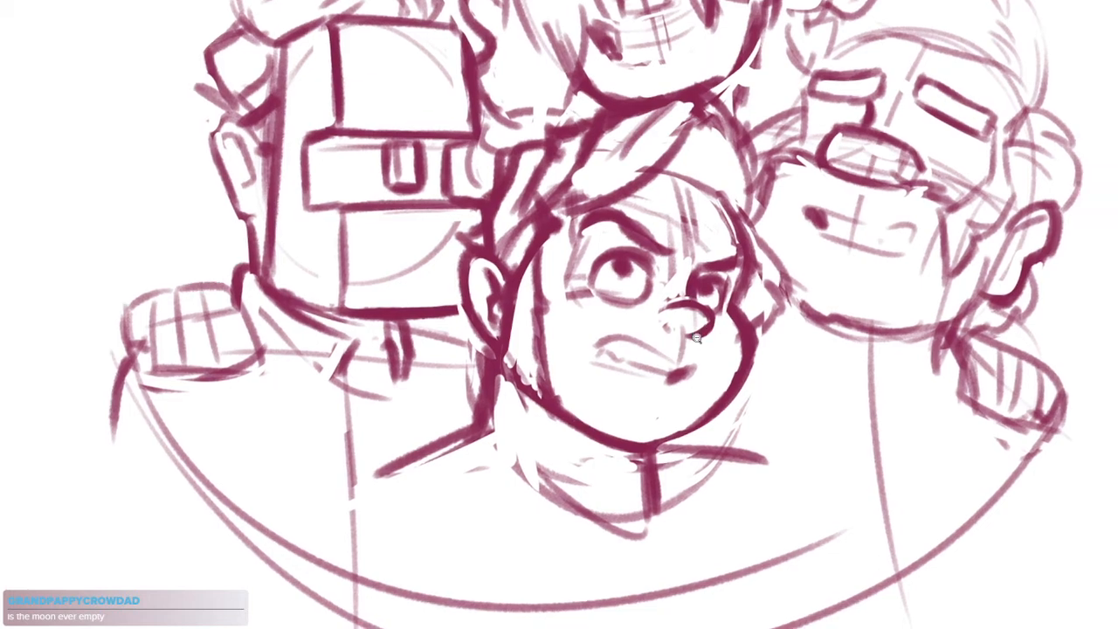
pyautogui.scroll(5, 699, 339)
pyautogui.moveTo(649, 298)
pyautogui.mouseDown()
pyautogui.moveTo(698, 309)
pyautogui.moveTo(661, 302)
pyautogui.moveTo(698, 306)
pyautogui.moveTo(648, 316)
pyautogui.moveTo(638, 302)
pyautogui.moveTo(629, 380)
pyautogui.mouseUp()
pyautogui.moveTo(727, 329); pyautogui.dragTo(688, 365)
pyautogui.scroll(5, 786, 253)
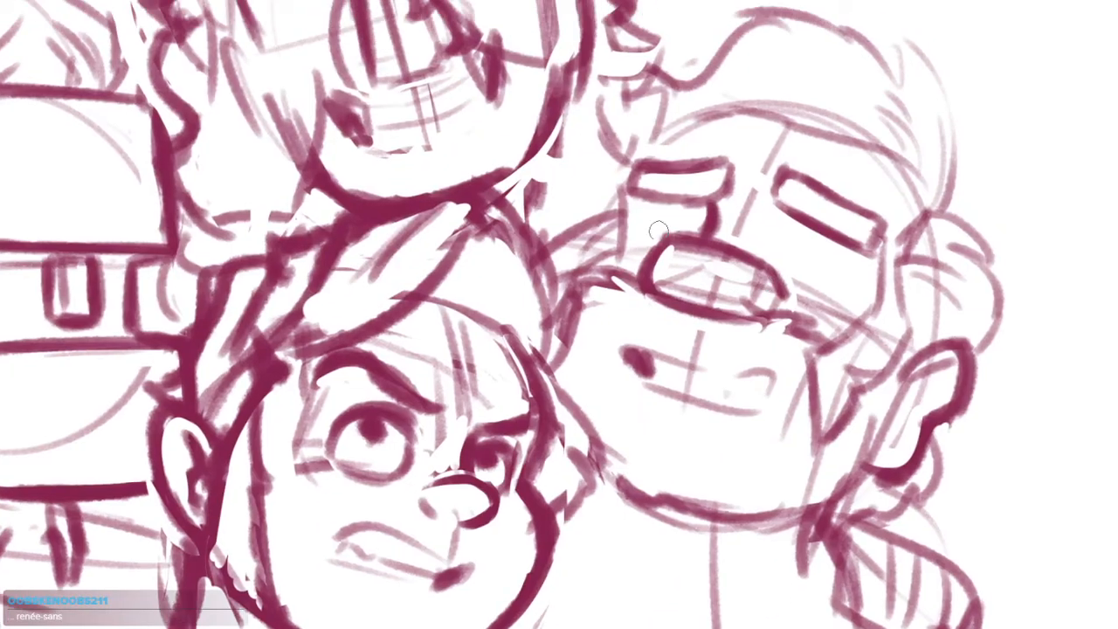
pyautogui.scroll(3, 831, 264)
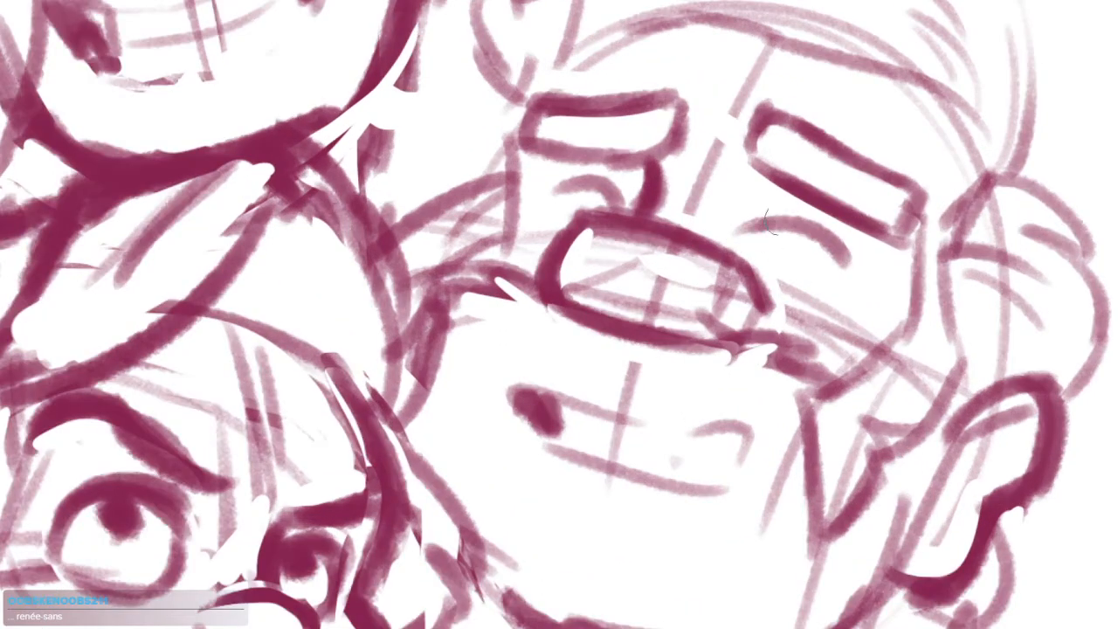
pyautogui.moveTo(763, 224)
pyautogui.mouseDown()
pyautogui.moveTo(826, 281)
pyautogui.moveTo(844, 282)
pyautogui.moveTo(846, 303)
pyautogui.moveTo(802, 336)
pyautogui.mouseUp()
pyautogui.hotkey('ctrl', 'z')
pyautogui.moveTo(764, 249); pyautogui.dragTo(775, 258)
pyautogui.moveTo(635, 217)
pyautogui.mouseDown()
pyautogui.moveTo(583, 194)
pyautogui.moveTo(627, 206)
pyautogui.moveTo(548, 249)
pyautogui.mouseUp()
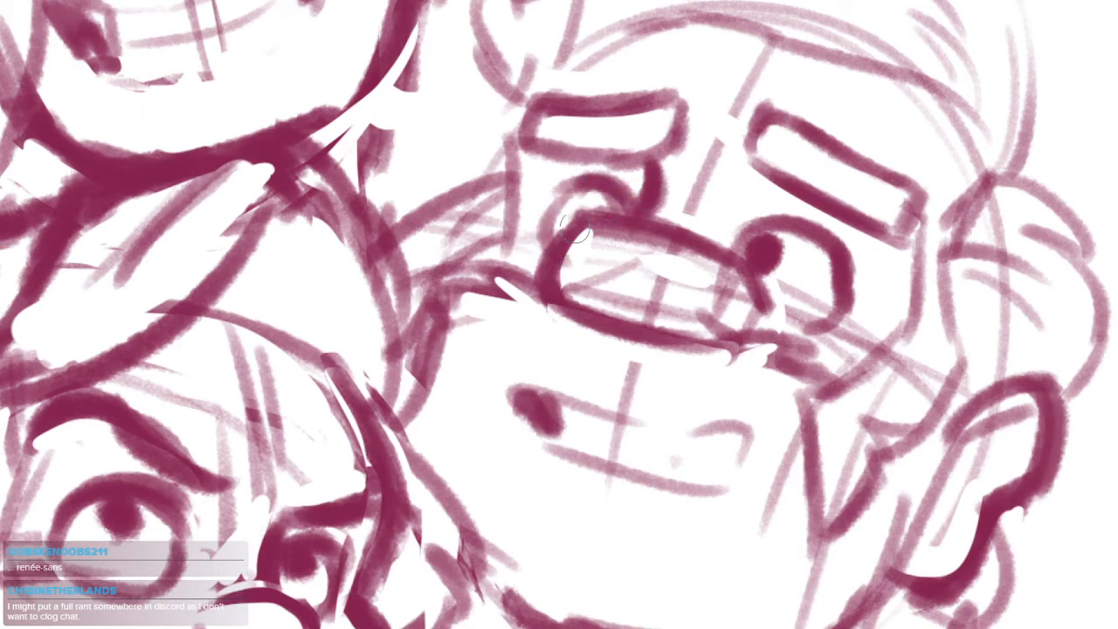
pyautogui.moveTo(572, 198)
pyautogui.mouseDown()
pyautogui.moveTo(578, 212)
pyautogui.moveTo(582, 199)
pyautogui.mouseUp()
pyautogui.scroll(-5, 810, 245)
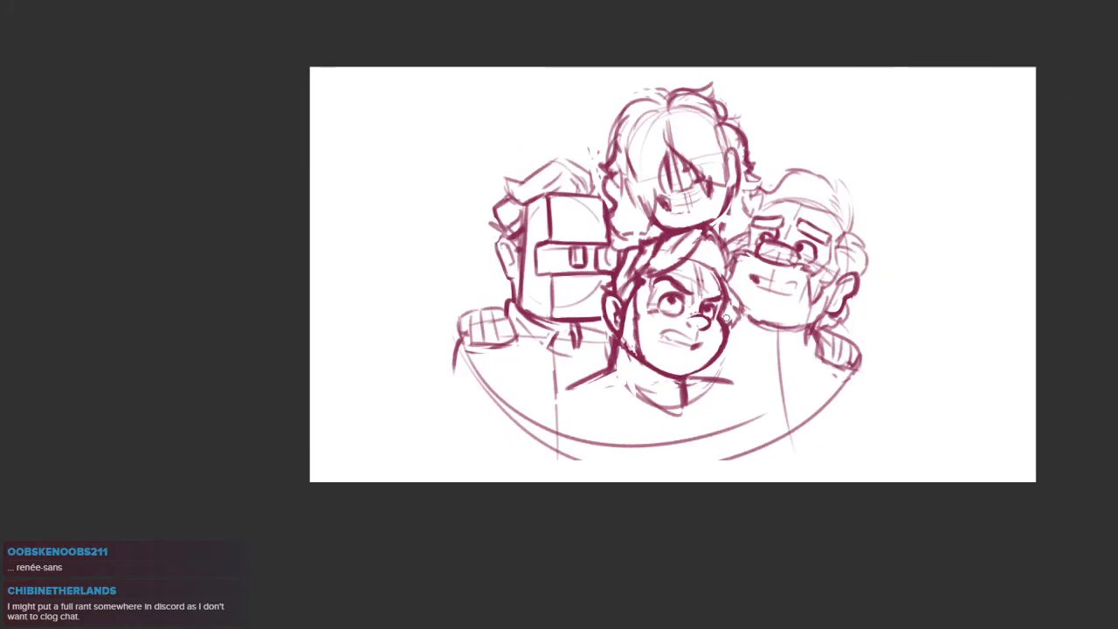
# Darken the far-right head's contour from forehead to cheek and clean up the cheek bulge beside the nose
pyautogui.scroll(3, 789, 220)
pyautogui.moveTo(788, 201)
pyautogui.mouseDown()
pyautogui.moveTo(741, 241)
pyautogui.moveTo(668, 234)
pyautogui.moveTo(657, 288)
pyautogui.moveTo(615, 330)
pyautogui.moveTo(656, 317)
pyautogui.mouseUp()
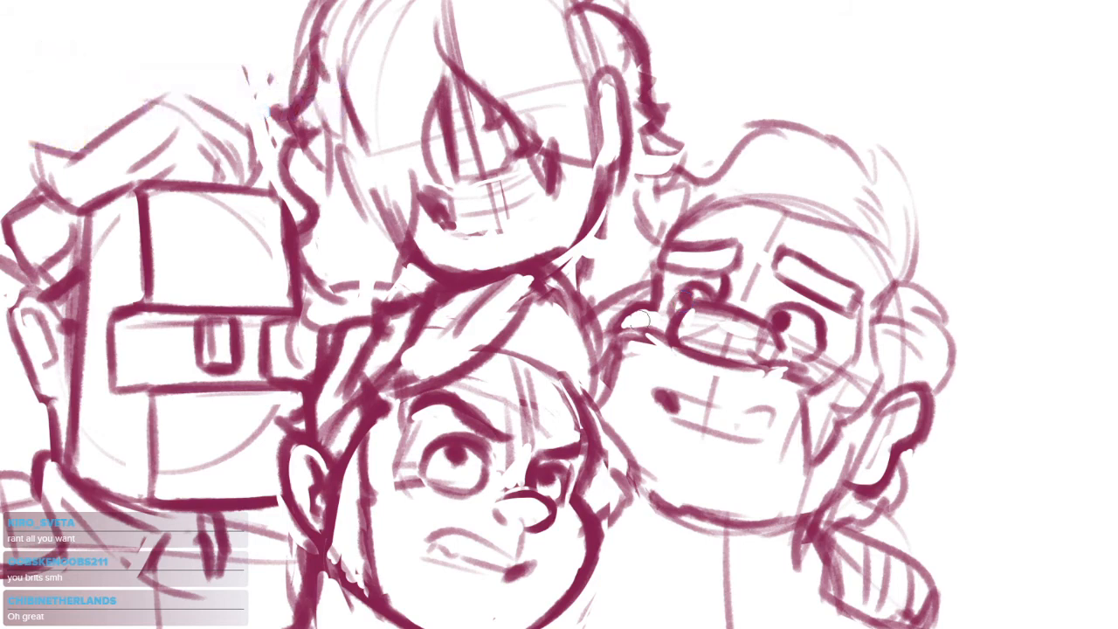
pyautogui.scroll(3, 634, 317)
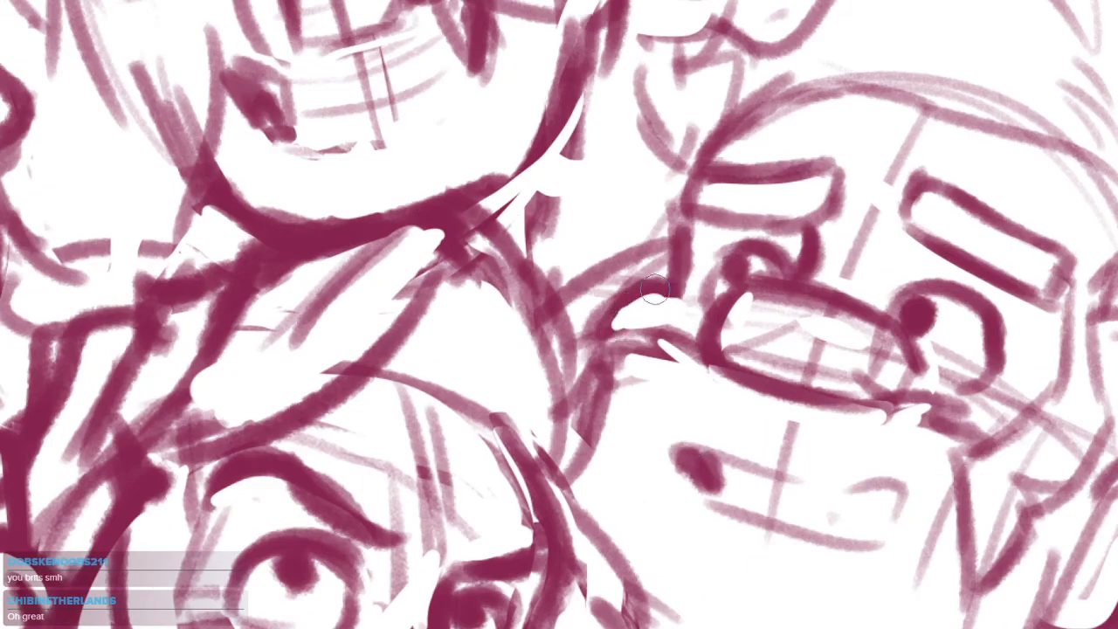
pyautogui.moveTo(651, 289)
pyautogui.mouseDown()
pyautogui.moveTo(615, 321)
pyautogui.moveTo(616, 289)
pyautogui.moveTo(585, 333)
pyautogui.mouseUp()
pyautogui.moveTo(676, 371)
pyautogui.mouseDown()
pyautogui.moveTo(634, 337)
pyautogui.moveTo(548, 341)
pyautogui.mouseUp()
pyautogui.scroll(-4, 601, 338)
pyautogui.scroll(3, 660, 253)
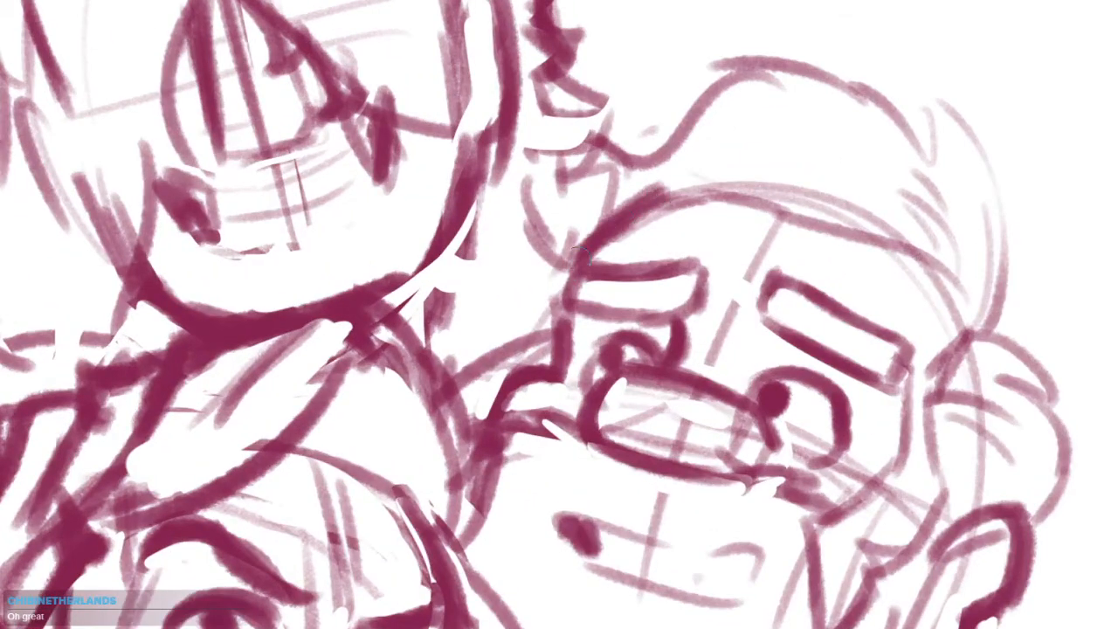
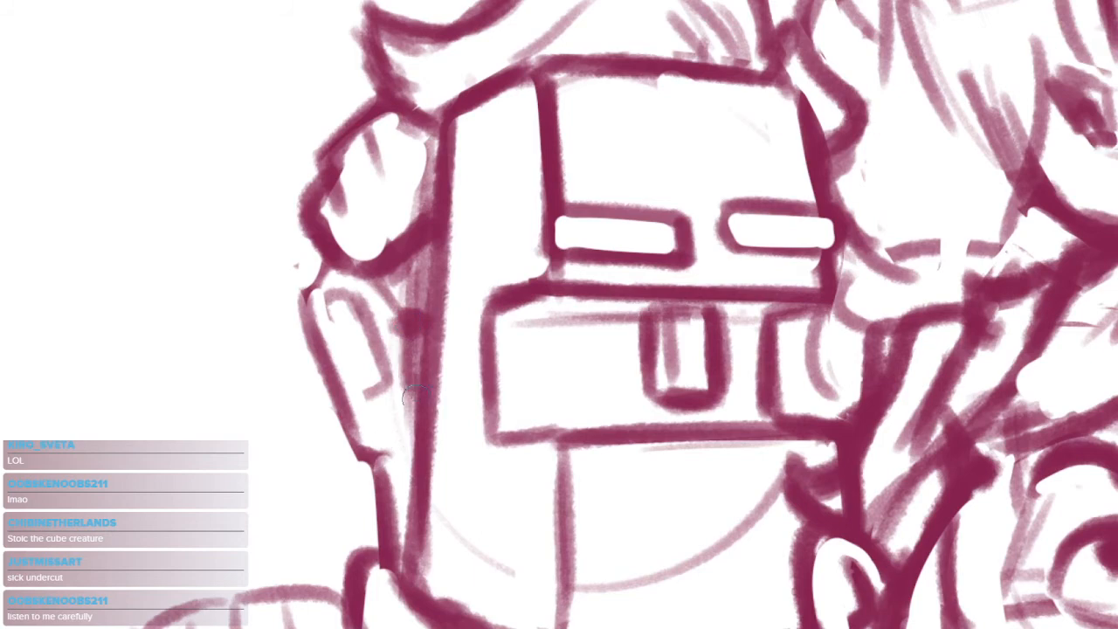
# Clean up the blocky left head's ear and draw a thick outer rim with a curved inner fold
pyautogui.moveTo(404, 313)
pyautogui.mouseDown()
pyautogui.moveTo(310, 288)
pyautogui.moveTo(337, 393)
pyautogui.mouseUp()
pyautogui.moveTo(465, 373)
pyautogui.mouseDown()
pyautogui.moveTo(414, 411)
pyautogui.moveTo(421, 432)
pyautogui.mouseUp()
pyautogui.moveTo(493, 343); pyautogui.dragTo(551, 350)
pyautogui.moveTo(557, 432); pyautogui.dragTo(576, 329)
pyautogui.scroll(3, 388, 304)
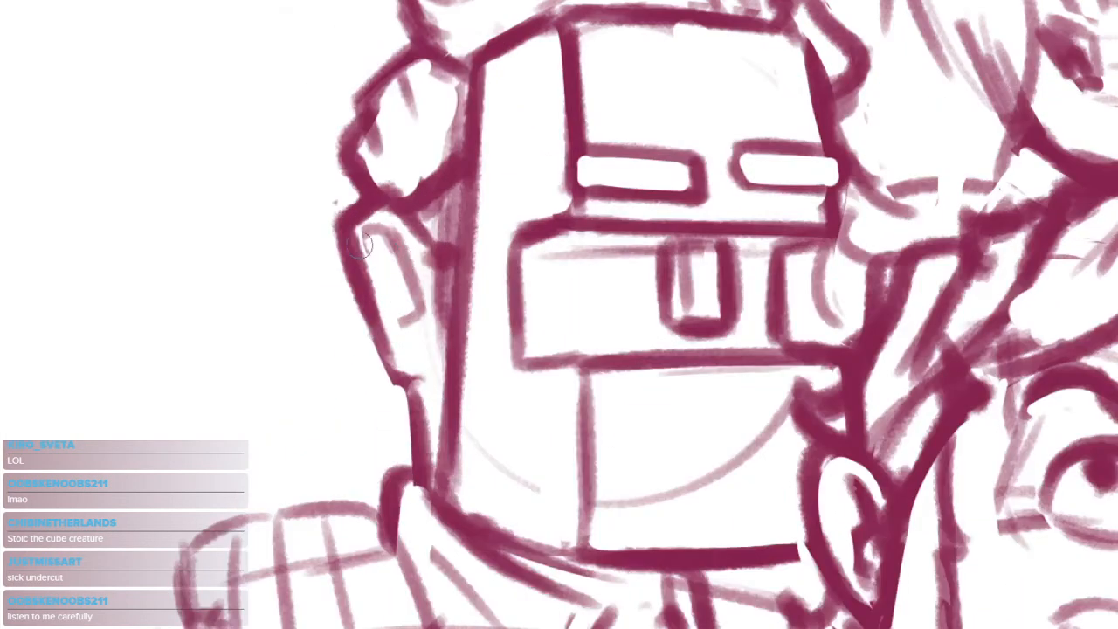
pyautogui.moveTo(344, 247)
pyautogui.mouseDown()
pyautogui.moveTo(372, 329)
pyautogui.moveTo(427, 386)
pyautogui.mouseUp()
pyautogui.moveTo(369, 240)
pyautogui.mouseDown()
pyautogui.moveTo(381, 231)
pyautogui.moveTo(421, 308)
pyautogui.moveTo(405, 324)
pyautogui.moveTo(416, 314)
pyautogui.mouseUp()
pyautogui.moveTo(398, 269)
pyautogui.mouseDown()
pyautogui.moveTo(431, 327)
pyautogui.moveTo(417, 264)
pyautogui.moveTo(429, 328)
pyautogui.moveTo(402, 275)
pyautogui.moveTo(399, 298)
pyautogui.moveTo(424, 332)
pyautogui.moveTo(390, 312)
pyautogui.moveTo(405, 336)
pyautogui.moveTo(407, 392)
pyautogui.mouseUp()
pyautogui.scroll(-6, 476, 351)
pyautogui.scroll(4, 582, 416)
pyautogui.hotkey('ctrl', 'z')
pyautogui.moveTo(403, 336)
pyautogui.mouseDown()
pyautogui.moveTo(398, 372)
pyautogui.moveTo(408, 371)
pyautogui.mouseUp()
pyautogui.moveTo(417, 376); pyautogui.dragTo(451, 387)
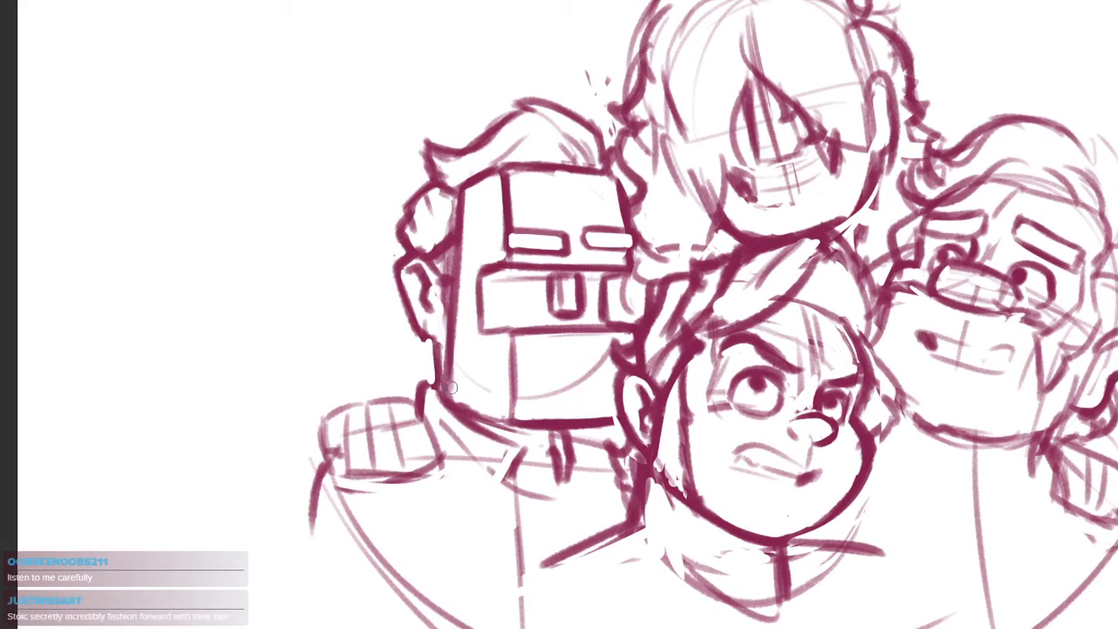
# Clear the hair tuft above the blocky left head's ear and redraw its diagonal inner strands
pyautogui.scroll(3, 516, 315)
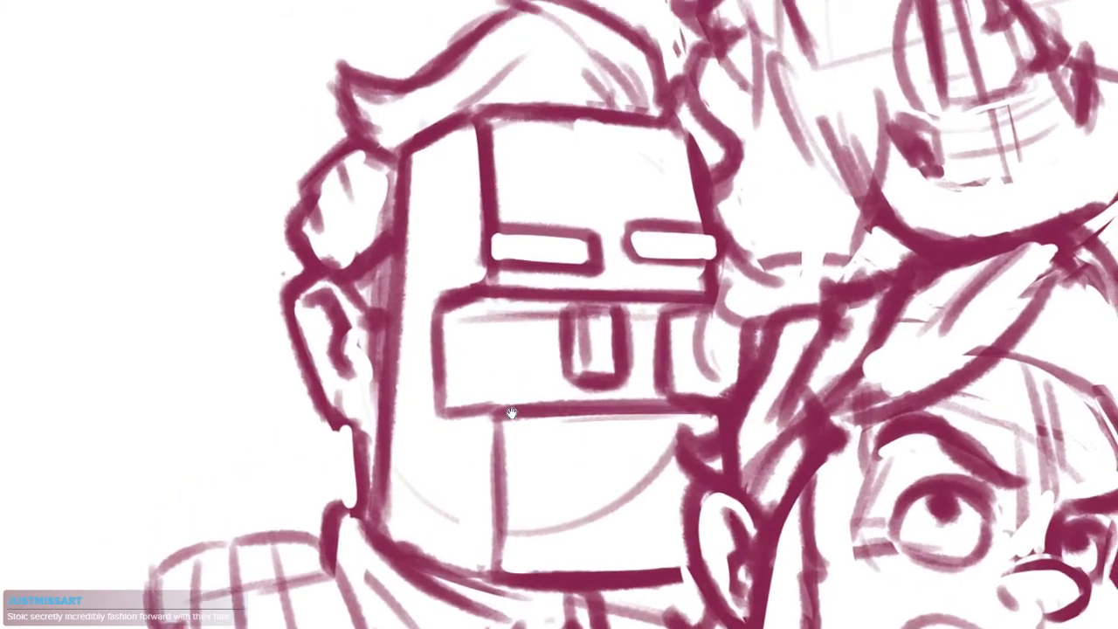
pyautogui.scroll(-5, 344, 254)
pyautogui.scroll(3, 358, 228)
pyautogui.moveTo(368, 167); pyautogui.dragTo(352, 192)
pyautogui.scroll(3, 381, 190)
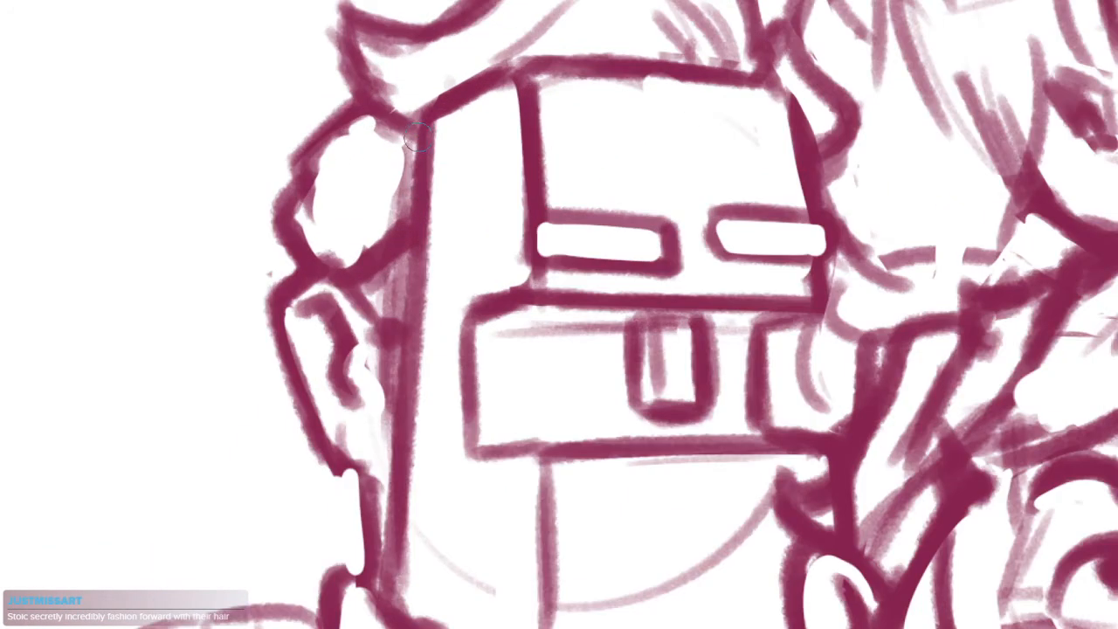
pyautogui.moveTo(411, 144); pyautogui.dragTo(332, 231)
pyautogui.hotkey('ctrl', 'z')
pyautogui.moveTo(384, 129); pyautogui.dragTo(337, 202)
pyautogui.moveTo(397, 141); pyautogui.dragTo(361, 210)
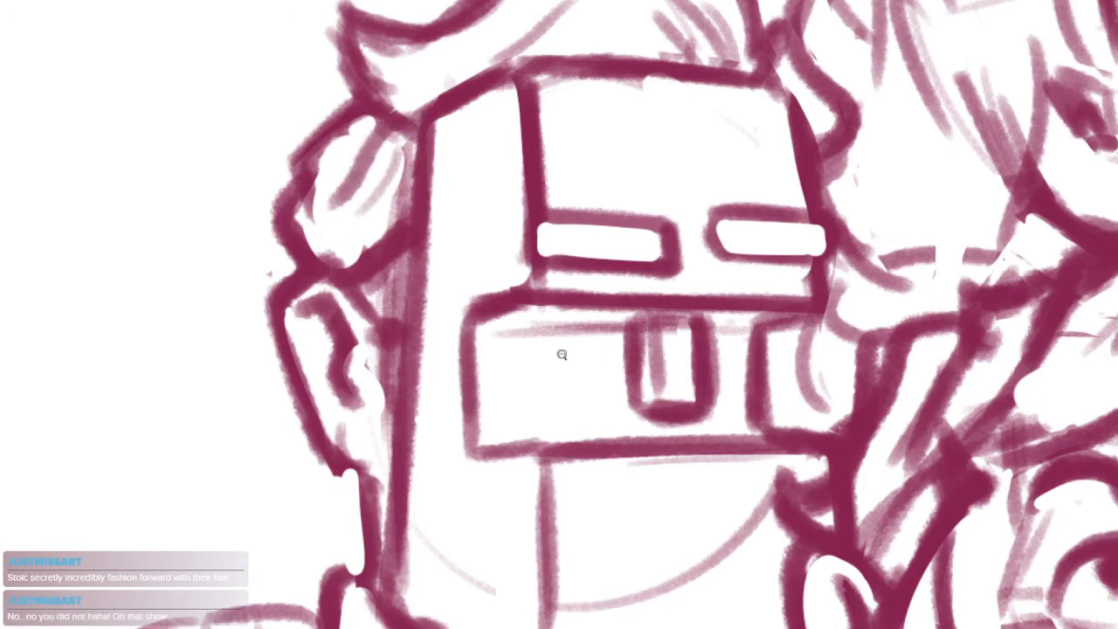
# Draw a pointed shirt collar flap and a boxy tie knot beneath the blocky left head's chin
pyautogui.moveTo(570, 359); pyautogui.dragTo(499, 421)
pyautogui.moveTo(744, 514); pyautogui.dragTo(678, 464)
pyautogui.moveTo(511, 450)
pyautogui.mouseDown()
pyautogui.moveTo(537, 398)
pyautogui.moveTo(487, 389)
pyautogui.moveTo(553, 383)
pyautogui.moveTo(488, 309)
pyautogui.mouseUp()
pyautogui.scroll(4, 500, 389)
pyautogui.moveTo(481, 306)
pyautogui.mouseDown()
pyautogui.moveTo(493, 379)
pyautogui.moveTo(525, 389)
pyautogui.mouseUp()
pyautogui.moveTo(549, 313); pyautogui.dragTo(534, 383)
pyautogui.moveTo(508, 386)
pyautogui.mouseDown()
pyautogui.moveTo(549, 381)
pyautogui.moveTo(495, 435)
pyautogui.moveTo(519, 447)
pyautogui.mouseUp()
pyautogui.moveTo(551, 387); pyautogui.dragTo(572, 472)
pyautogui.moveTo(582, 467); pyautogui.dragTo(608, 366)
pyautogui.moveTo(561, 304)
pyautogui.mouseDown()
pyautogui.moveTo(576, 372)
pyautogui.moveTo(592, 362)
pyautogui.moveTo(587, 377)
pyautogui.moveTo(580, 365)
pyautogui.mouseUp()
pyautogui.press('e')
pyautogui.press('b')
# Strengthen the left figure's collar edges and add the tie and shirt lines below the chin
pyautogui.moveTo(520, 294); pyautogui.dragTo(508, 417)
pyautogui.moveTo(539, 363); pyautogui.dragTo(587, 386)
pyautogui.moveTo(524, 199)
pyautogui.mouseDown()
pyautogui.moveTo(561, 222)
pyautogui.moveTo(489, 319)
pyautogui.mouseUp()
pyautogui.moveTo(403, 209); pyautogui.dragTo(496, 301)
pyautogui.moveTo(630, 207); pyautogui.dragTo(649, 305)
pyautogui.moveTo(652, 243); pyautogui.dragTo(644, 351)
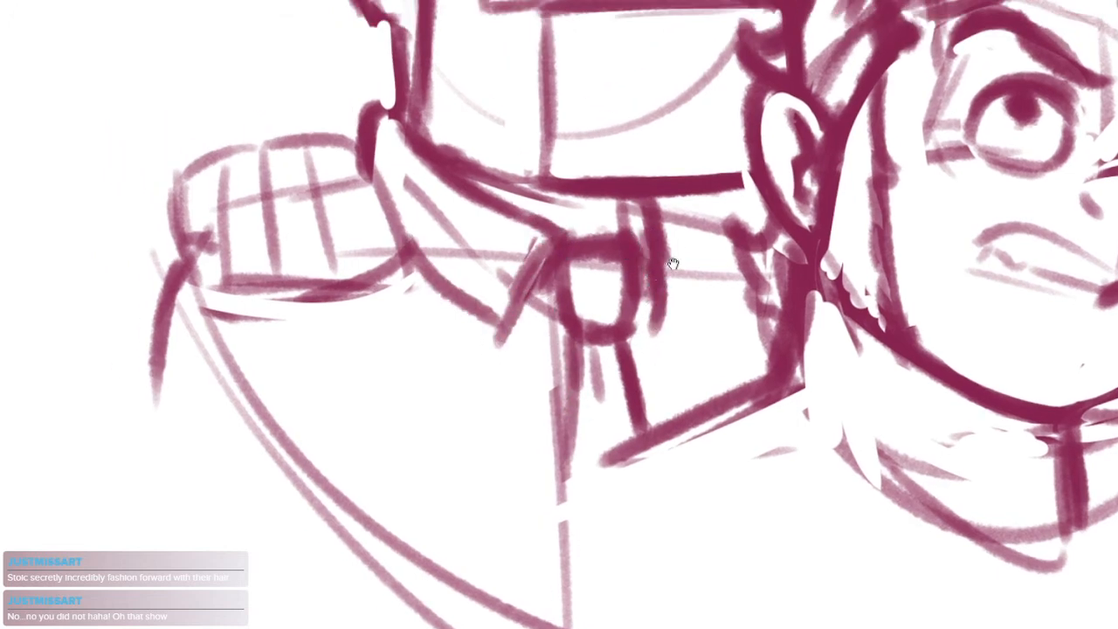
pyautogui.scroll(-2, 666, 265)
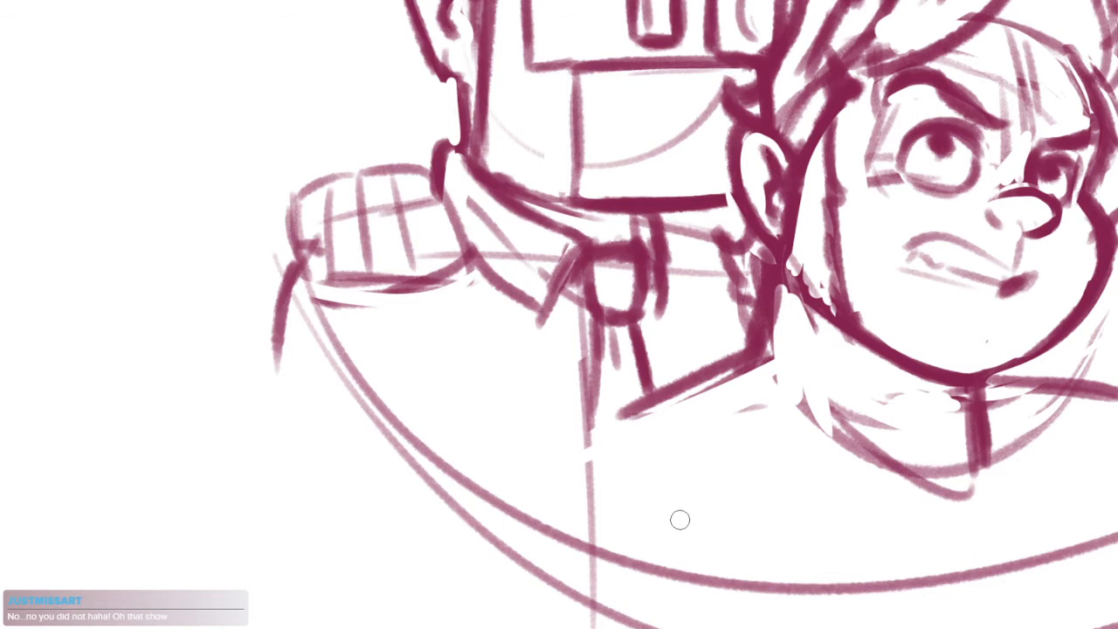
pyautogui.moveTo(663, 224); pyautogui.dragTo(745, 243)
# Sketch the left figure's shoulder corner and downward sleeve lines beside the epaulette
pyautogui.moveTo(489, 271); pyautogui.dragTo(597, 291)
pyautogui.moveTo(419, 275)
pyautogui.mouseDown()
pyautogui.moveTo(380, 286)
pyautogui.moveTo(364, 306)
pyautogui.moveTo(435, 392)
pyautogui.mouseUp()
pyautogui.moveTo(394, 337); pyautogui.dragTo(425, 414)
pyautogui.moveTo(364, 301); pyautogui.dragTo(342, 443)
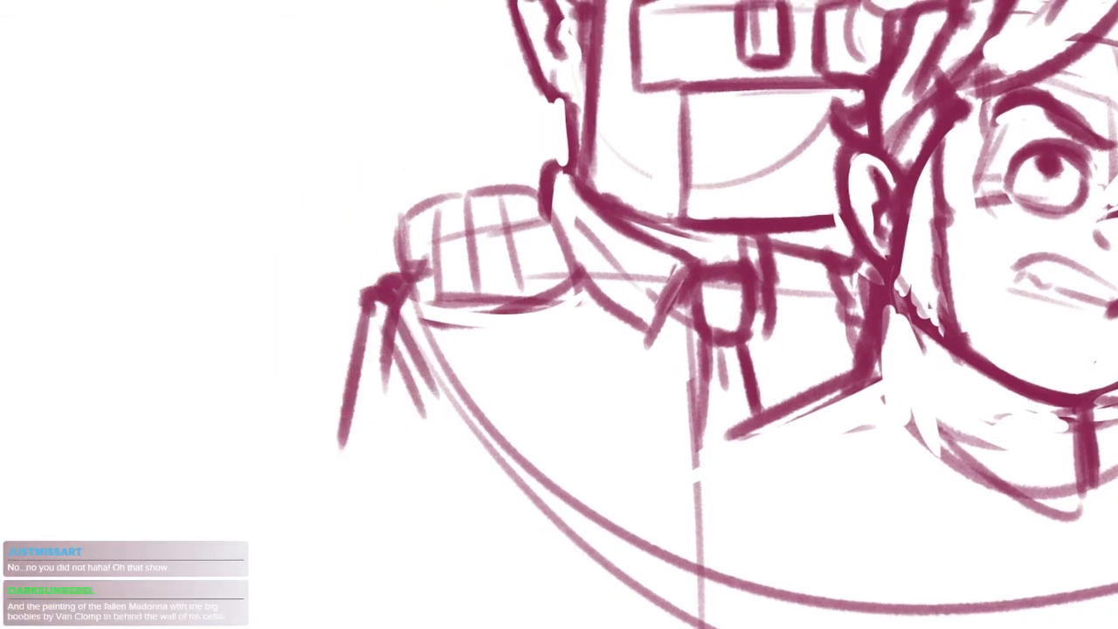
pyautogui.moveTo(488, 455); pyautogui.dragTo(431, 483)
pyautogui.scroll(-2, 472, 445)
pyautogui.moveTo(545, 463); pyautogui.dragTo(438, 459)
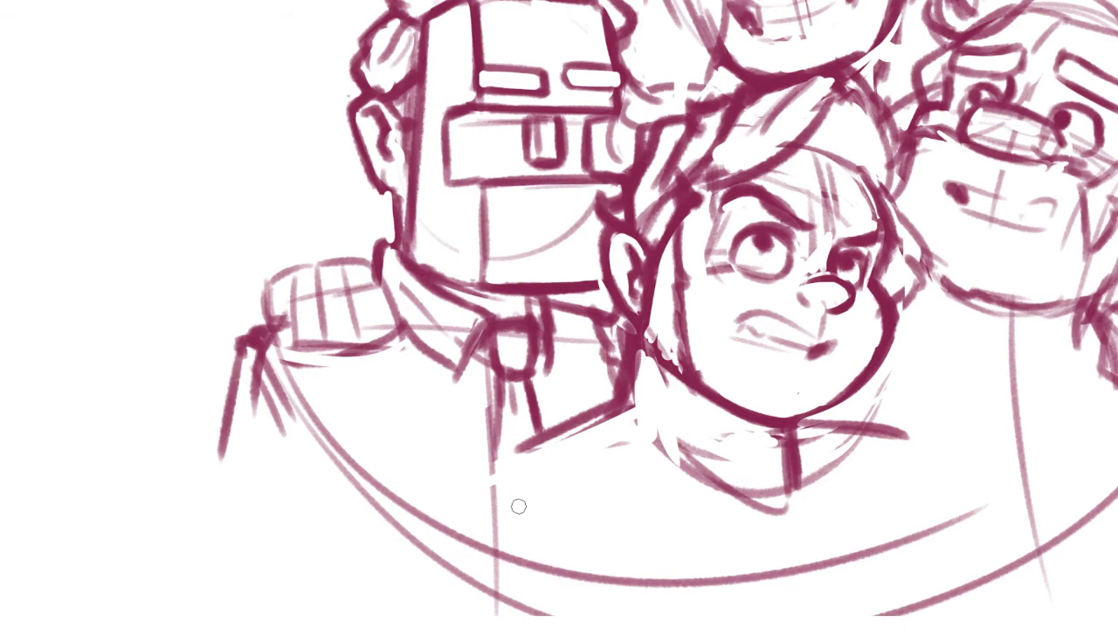
# Erase the stray strokes under the left figure's epaulette and redraw the inner sleeve edge as a curve
pyautogui.moveTo(266, 346); pyautogui.dragTo(310, 414)
pyautogui.press('e')
pyautogui.moveTo(266, 367); pyautogui.dragTo(290, 443)
pyautogui.moveTo(276, 419)
pyautogui.mouseDown()
pyautogui.moveTo(256, 381)
pyautogui.moveTo(255, 415)
pyautogui.mouseUp()
pyautogui.press('b')
pyautogui.moveTo(268, 345); pyautogui.dragTo(312, 427)
pyautogui.moveTo(478, 428); pyautogui.dragTo(438, 437)
pyautogui.moveTo(231, 358); pyautogui.dragTo(271, 436)
pyautogui.moveTo(228, 349); pyautogui.dragTo(286, 433)
pyautogui.press('e')
pyautogui.moveTo(232, 373)
pyautogui.mouseDown()
pyautogui.moveTo(229, 417)
pyautogui.moveTo(270, 422)
pyautogui.moveTo(265, 371)
pyautogui.moveTo(274, 417)
pyautogui.mouseUp()
pyautogui.press('b')
# Draw the left figure's jacket lapels with a notch and long edges running down beside the tie
pyautogui.moveTo(460, 435); pyautogui.dragTo(427, 433)
pyautogui.moveTo(384, 379)
pyautogui.mouseDown()
pyautogui.moveTo(423, 484)
pyautogui.moveTo(425, 459)
pyautogui.mouseUp()
pyautogui.hotkey('ctrl', 'z')
pyautogui.moveTo(482, 356)
pyautogui.mouseDown()
pyautogui.moveTo(461, 443)
pyautogui.moveTo(483, 402)
pyautogui.moveTo(476, 433)
pyautogui.mouseUp()
pyautogui.press('e')
pyautogui.press('b')
pyautogui.moveTo(383, 375); pyautogui.dragTo(421, 454)
pyautogui.moveTo(500, 307)
pyautogui.mouseDown()
pyautogui.moveTo(503, 361)
pyautogui.moveTo(485, 412)
pyautogui.moveTo(498, 420)
pyautogui.mouseUp()
pyautogui.moveTo(314, 349)
pyautogui.mouseDown()
pyautogui.moveTo(395, 472)
pyautogui.moveTo(463, 433)
pyautogui.mouseUp()
pyautogui.scroll(-5, 502, 395)
pyautogui.moveTo(681, 428); pyautogui.dragTo(646, 458)
pyautogui.scroll(4, 474, 383)
pyautogui.moveTo(485, 502); pyautogui.dragTo(468, 544)
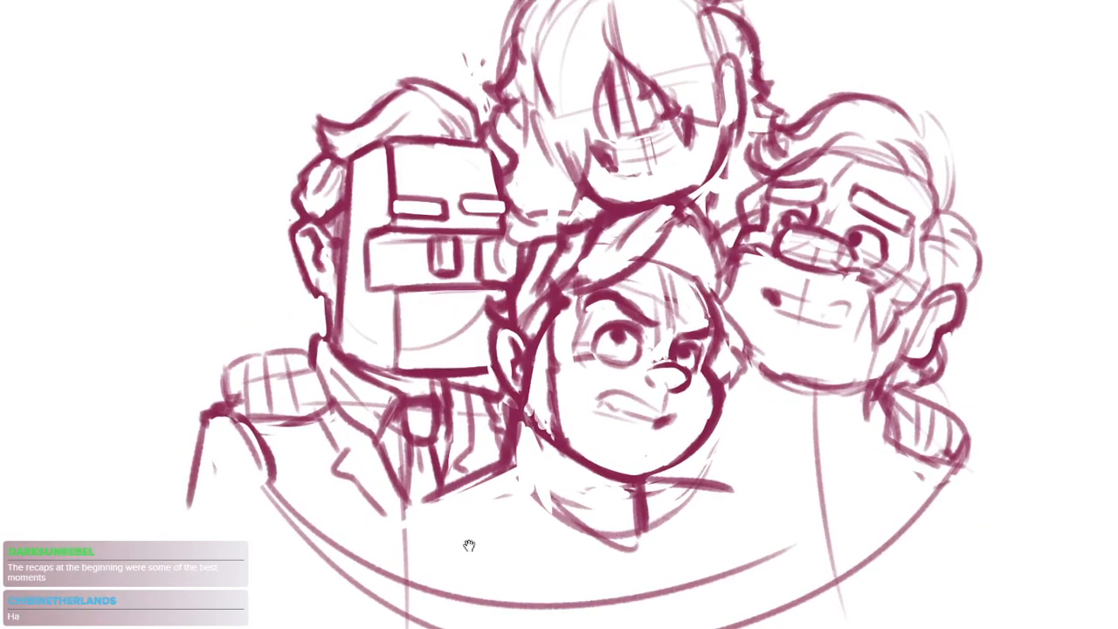
# Erase overlapping lines below the lower middle head's ear and clean up the neighbouring shirt area
pyautogui.moveTo(700, 392); pyautogui.dragTo(649, 382)
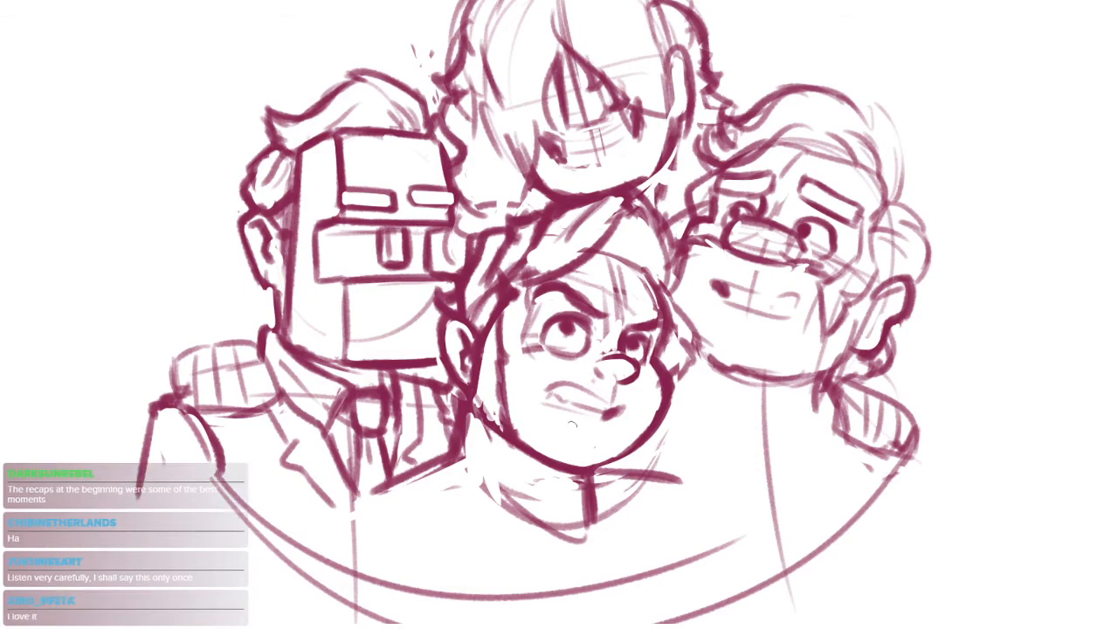
pyautogui.moveTo(568, 434); pyautogui.dragTo(601, 431)
pyautogui.scroll(4, 601, 419)
pyautogui.moveTo(447, 353)
pyautogui.mouseDown()
pyautogui.moveTo(433, 375)
pyautogui.moveTo(472, 422)
pyautogui.mouseUp()
pyautogui.moveTo(431, 371)
pyautogui.mouseDown()
pyautogui.moveTo(470, 381)
pyautogui.moveTo(470, 411)
pyautogui.mouseUp()
pyautogui.scroll(-5, 558, 399)
pyautogui.scroll(5, 558, 399)
pyautogui.moveTo(557, 431); pyautogui.dragTo(528, 409)
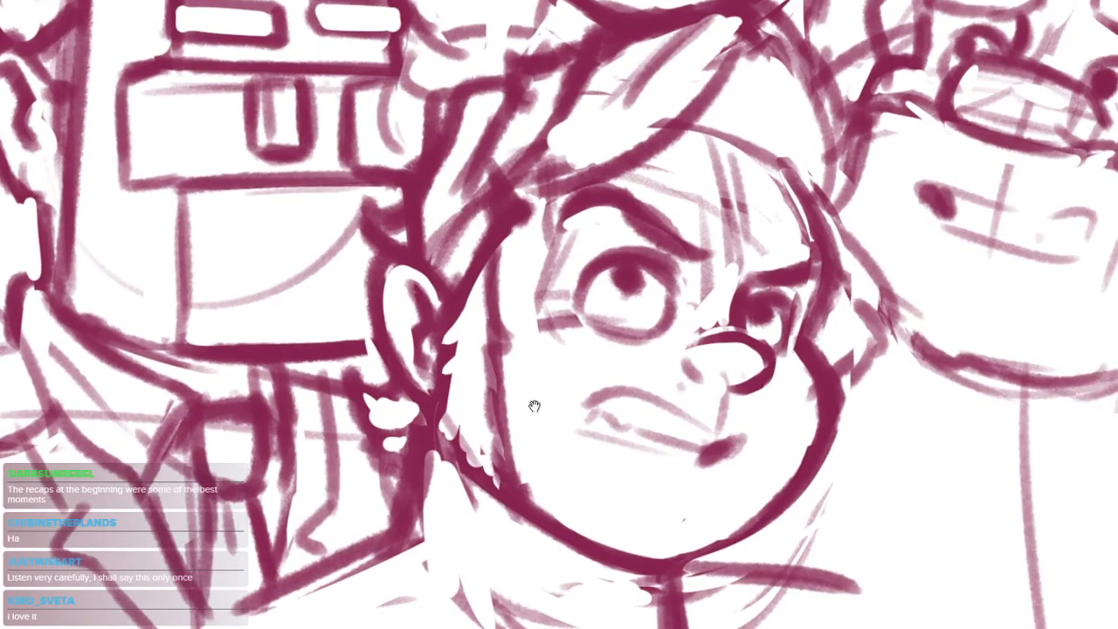
pyautogui.scroll(-2, 540, 414)
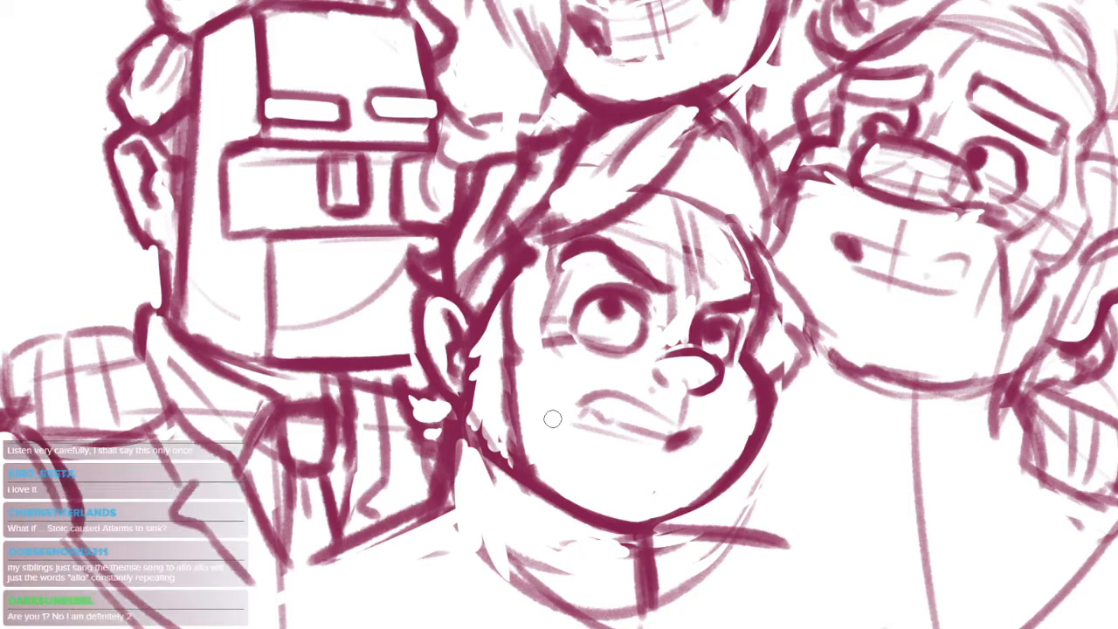
# Erase the overlapping hair lines behind and above the lower middle head's ear
pyautogui.moveTo(521, 294); pyautogui.dragTo(516, 435)
pyautogui.scroll(3, 516, 435)
pyautogui.moveTo(472, 278)
pyautogui.mouseDown()
pyautogui.moveTo(406, 399)
pyautogui.moveTo(437, 399)
pyautogui.moveTo(429, 405)
pyautogui.mouseUp()
pyautogui.moveTo(450, 316)
pyautogui.mouseDown()
pyautogui.moveTo(437, 341)
pyautogui.moveTo(479, 288)
pyautogui.moveTo(505, 284)
pyautogui.moveTo(499, 295)
pyautogui.mouseUp()
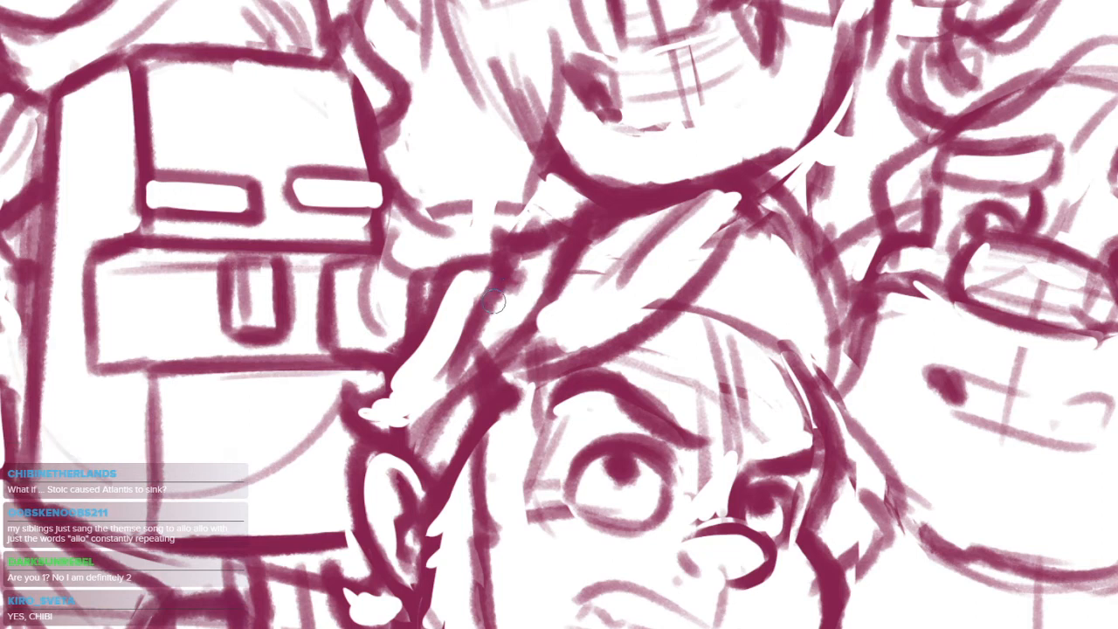
pyautogui.moveTo(429, 447); pyautogui.dragTo(464, 460)
# Redraw the lower middle head's back hair as curved locks overlapping the blocky left head
pyautogui.moveTo(519, 285)
pyautogui.mouseDown()
pyautogui.moveTo(462, 318)
pyautogui.moveTo(414, 385)
pyautogui.mouseUp()
pyautogui.moveTo(667, 396); pyautogui.dragTo(650, 362)
pyautogui.moveTo(451, 384)
pyautogui.mouseDown()
pyautogui.moveTo(384, 394)
pyautogui.moveTo(468, 266)
pyautogui.moveTo(422, 347)
pyautogui.mouseUp()
pyautogui.hotkey('ctrl', 'z')
pyautogui.moveTo(507, 249)
pyautogui.mouseDown()
pyautogui.moveTo(420, 339)
pyautogui.moveTo(374, 342)
pyautogui.moveTo(388, 393)
pyautogui.moveTo(379, 414)
pyautogui.mouseUp()
pyautogui.hotkey('ctrl', 'z')
pyautogui.moveTo(683, 487)
pyautogui.mouseDown()
pyautogui.moveTo(701, 487)
pyautogui.moveTo(686, 506)
pyautogui.moveTo(662, 465)
pyautogui.mouseUp()
pyautogui.moveTo(510, 435); pyautogui.dragTo(512, 476)
pyautogui.moveTo(470, 408); pyautogui.dragTo(504, 409)
pyautogui.moveTo(552, 376); pyautogui.dragTo(488, 433)
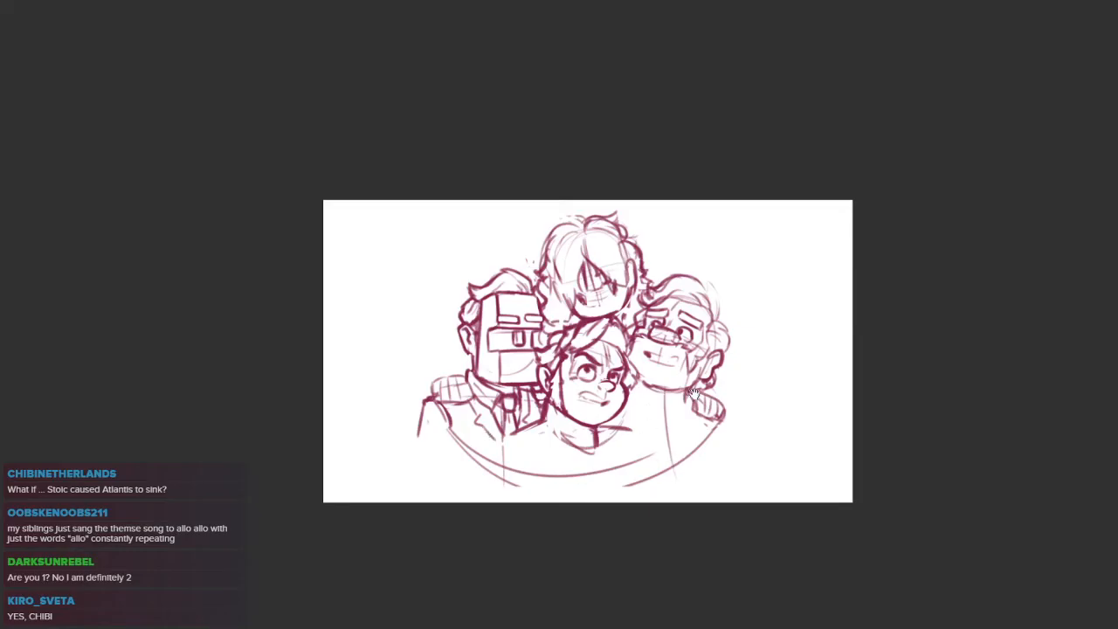
# Lasso the far-right head's mouth, shift it slightly upward and clear the selection
pyautogui.scroll(6, 689, 393)
pyautogui.moveTo(716, 335)
pyautogui.mouseDown()
pyautogui.moveTo(591, 287)
pyautogui.moveTo(712, 340)
pyautogui.moveTo(698, 357)
pyautogui.mouseUp()
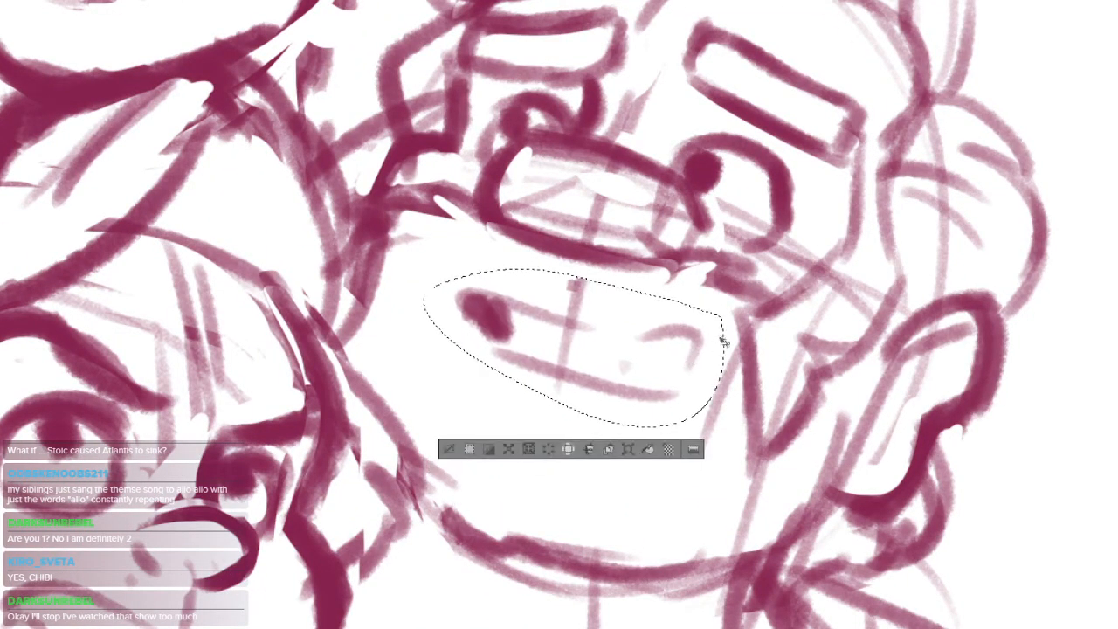
pyautogui.hotkey('ctrl', 'd')
pyautogui.scroll(-5, 793, 375)
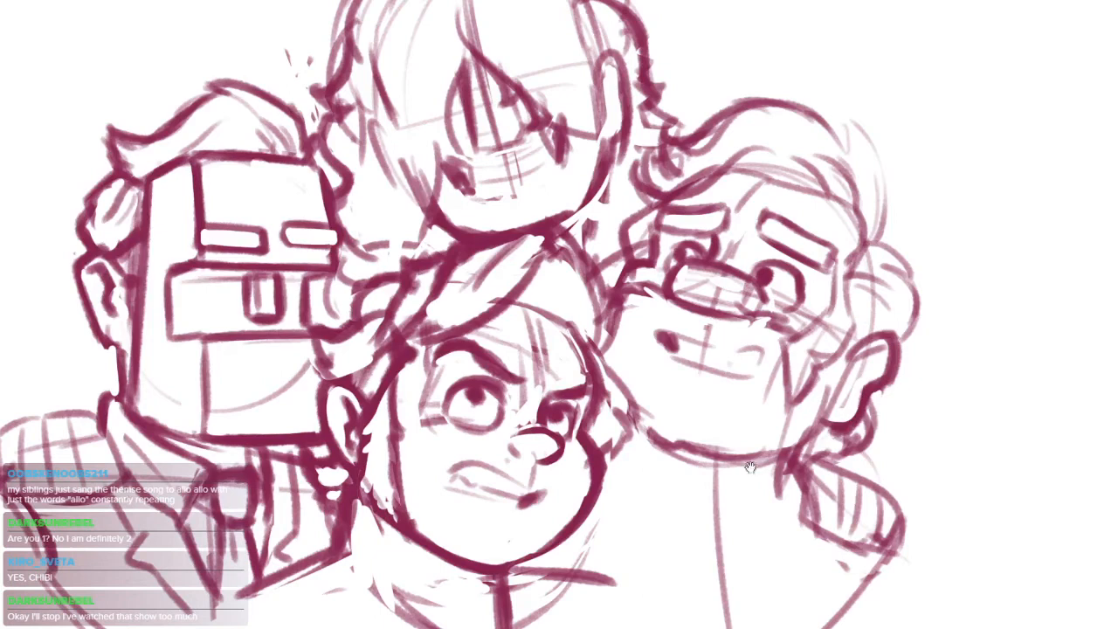
# Sketch the far-right figure's collar lines below the chin and the sleeve line beneath the epaulette
pyautogui.moveTo(760, 474); pyautogui.dragTo(617, 433)
pyautogui.moveTo(880, 420); pyautogui.dragTo(831, 309)
pyautogui.moveTo(577, 355); pyautogui.dragTo(653, 446)
pyautogui.moveTo(726, 389)
pyautogui.mouseDown()
pyautogui.moveTo(679, 422)
pyautogui.moveTo(713, 425)
pyautogui.mouseUp()
pyautogui.moveTo(501, 400); pyautogui.dragTo(564, 409)
pyautogui.moveTo(771, 431); pyautogui.dragTo(834, 514)
pyautogui.hotkey('ctrl', 'z')
pyautogui.moveTo(778, 411); pyautogui.dragTo(853, 485)
pyautogui.hotkey('ctrl', 'z')
pyautogui.moveTo(847, 422)
pyautogui.mouseDown()
pyautogui.moveTo(872, 450)
pyautogui.moveTo(854, 477)
pyautogui.mouseUp()
pyautogui.hotkey('ctrl', 'z')
pyautogui.moveTo(778, 444)
pyautogui.mouseDown()
pyautogui.moveTo(788, 490)
pyautogui.moveTo(757, 567)
pyautogui.moveTo(792, 491)
pyautogui.mouseUp()
pyautogui.scroll(-2, 779, 506)
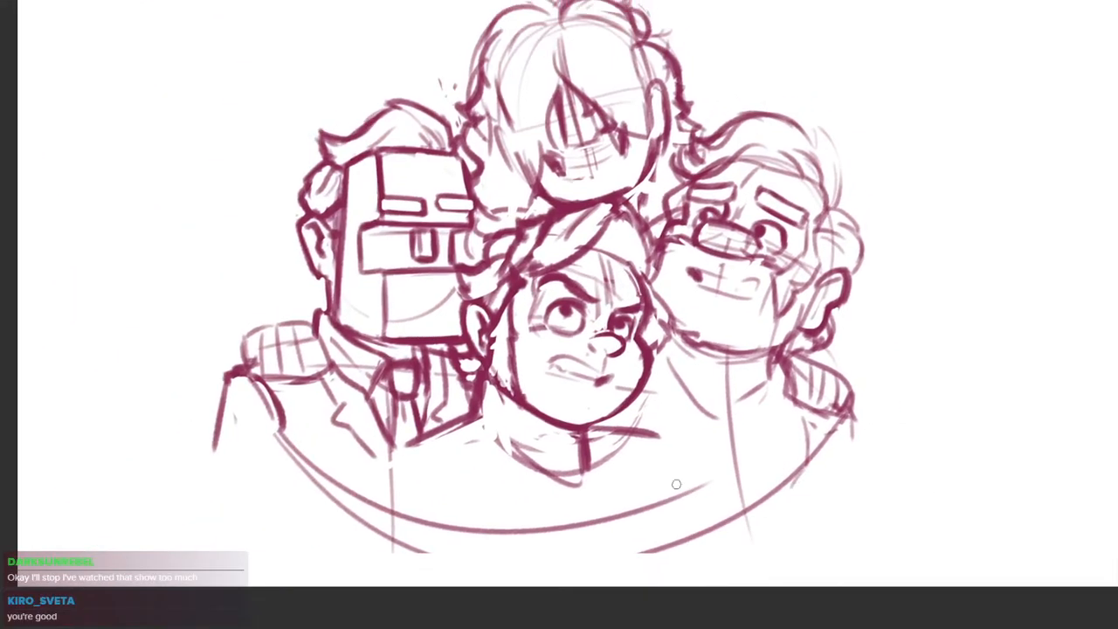
# Erase the construction lines inside the far-right head's rounded nose
pyautogui.scroll(2, 711, 367)
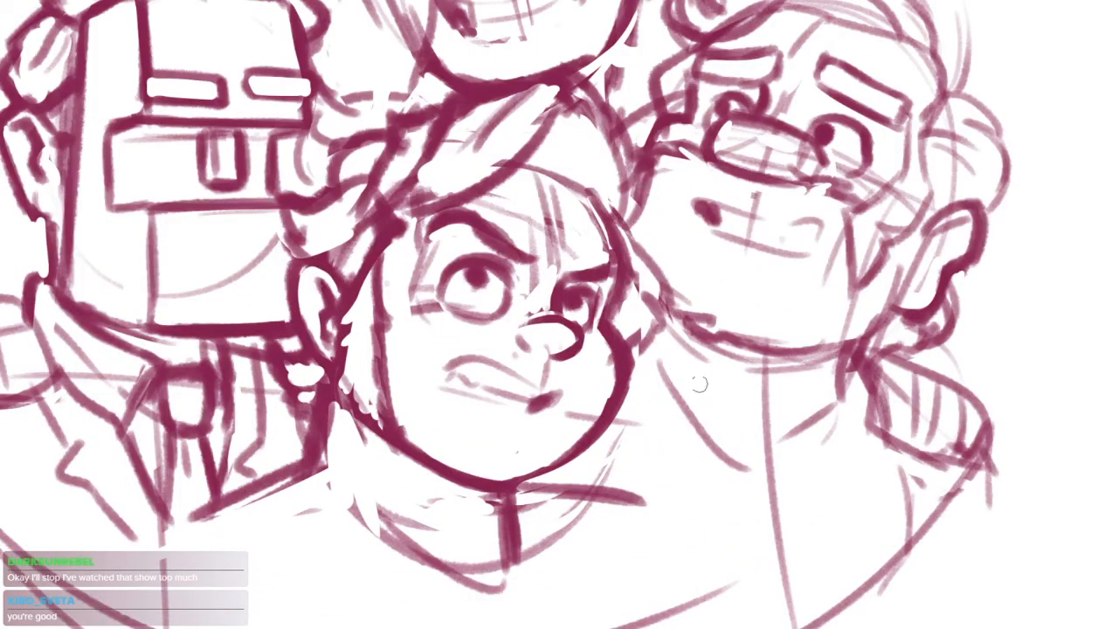
pyautogui.moveTo(714, 390); pyautogui.dragTo(696, 442)
pyautogui.moveTo(704, 161)
pyautogui.mouseDown()
pyautogui.moveTo(657, 281)
pyautogui.moveTo(657, 315)
pyautogui.moveTo(623, 323)
pyautogui.moveTo(689, 345)
pyautogui.mouseUp()
pyautogui.scroll(2, 656, 314)
pyautogui.moveTo(629, 319)
pyautogui.mouseDown()
pyautogui.moveTo(678, 344)
pyautogui.moveTo(649, 327)
pyautogui.moveTo(651, 356)
pyautogui.moveTo(671, 344)
pyautogui.moveTo(661, 369)
pyautogui.moveTo(607, 358)
pyautogui.moveTo(700, 389)
pyautogui.mouseUp()
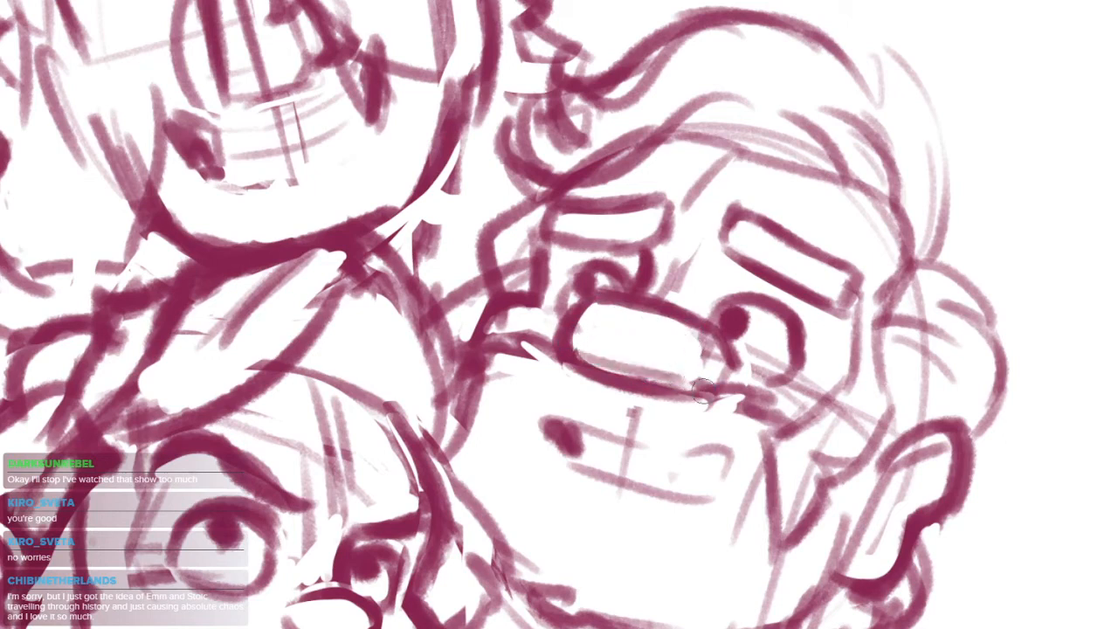
pyautogui.moveTo(688, 296); pyautogui.dragTo(703, 332)
pyautogui.scroll(-5, 646, 404)
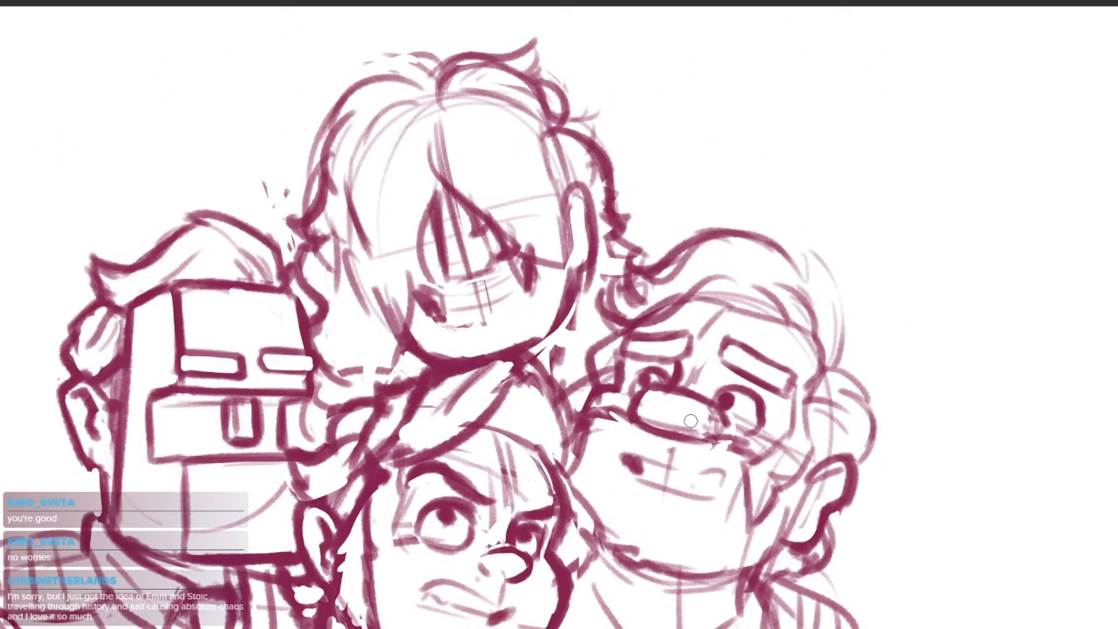
# Redraw the top head's mouth as a wide open grin with a curved lower edge
pyautogui.moveTo(743, 494); pyautogui.dragTo(697, 378)
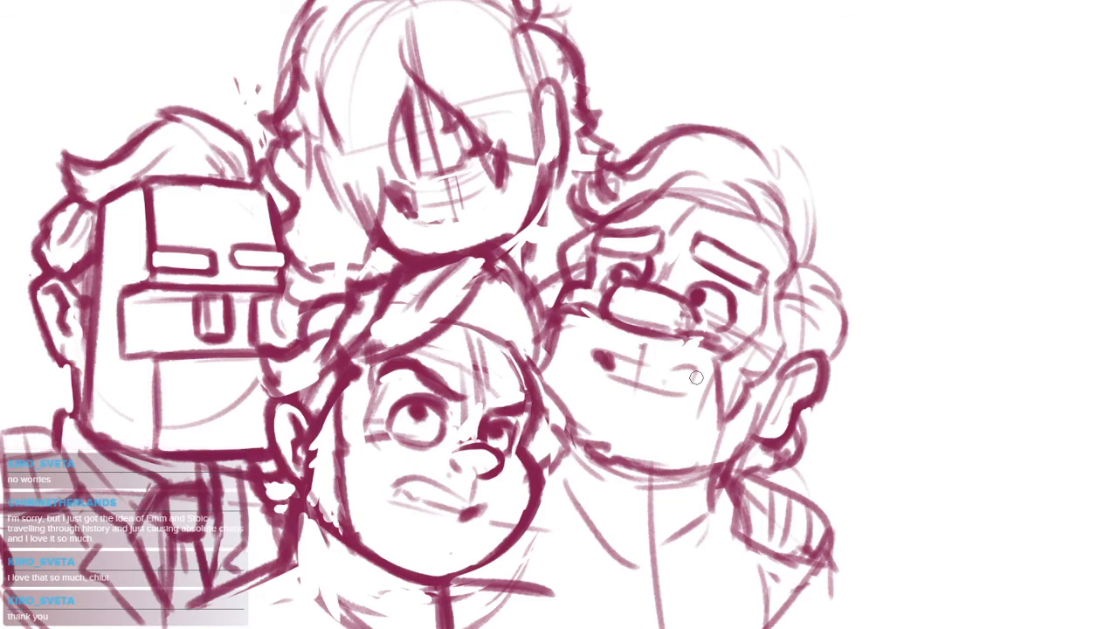
pyautogui.moveTo(671, 322); pyautogui.dragTo(720, 371)
pyautogui.scroll(2, 602, 131)
pyautogui.moveTo(610, 140); pyautogui.dragTo(628, 190)
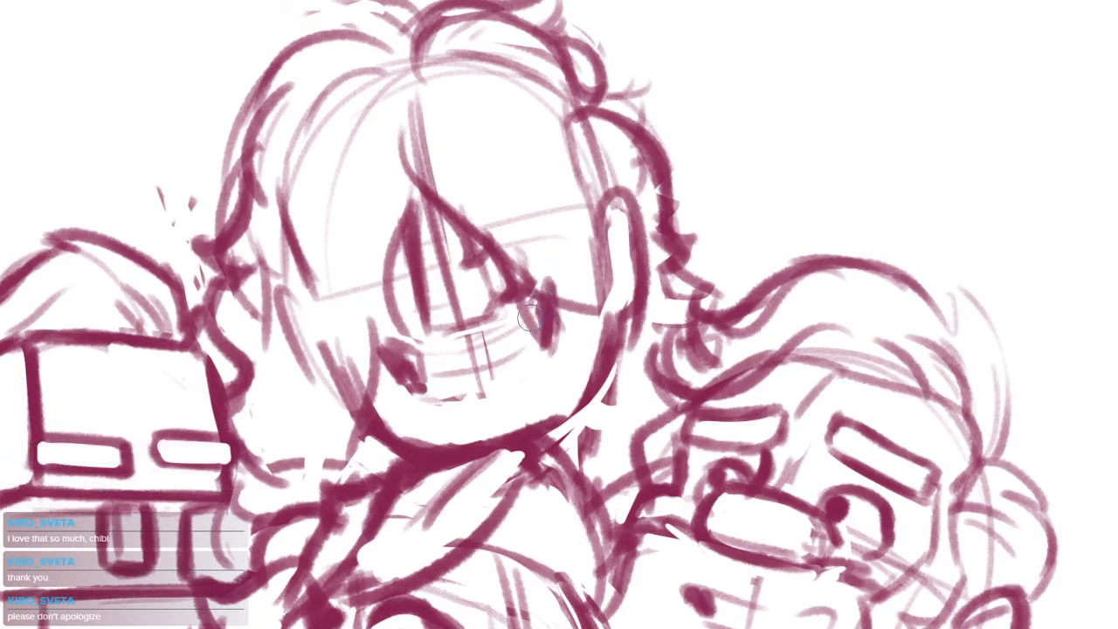
pyautogui.moveTo(489, 333)
pyautogui.mouseDown()
pyautogui.moveTo(537, 301)
pyautogui.moveTo(414, 343)
pyautogui.moveTo(414, 367)
pyautogui.moveTo(465, 399)
pyautogui.moveTo(535, 374)
pyautogui.moveTo(500, 393)
pyautogui.mouseUp()
# Darken the hair parting at the top head's crown and add short strands above it
pyautogui.moveTo(611, 272)
pyautogui.mouseDown()
pyautogui.moveTo(563, 291)
pyautogui.moveTo(686, 309)
pyautogui.mouseUp()
pyautogui.moveTo(453, 129); pyautogui.dragTo(417, 159)
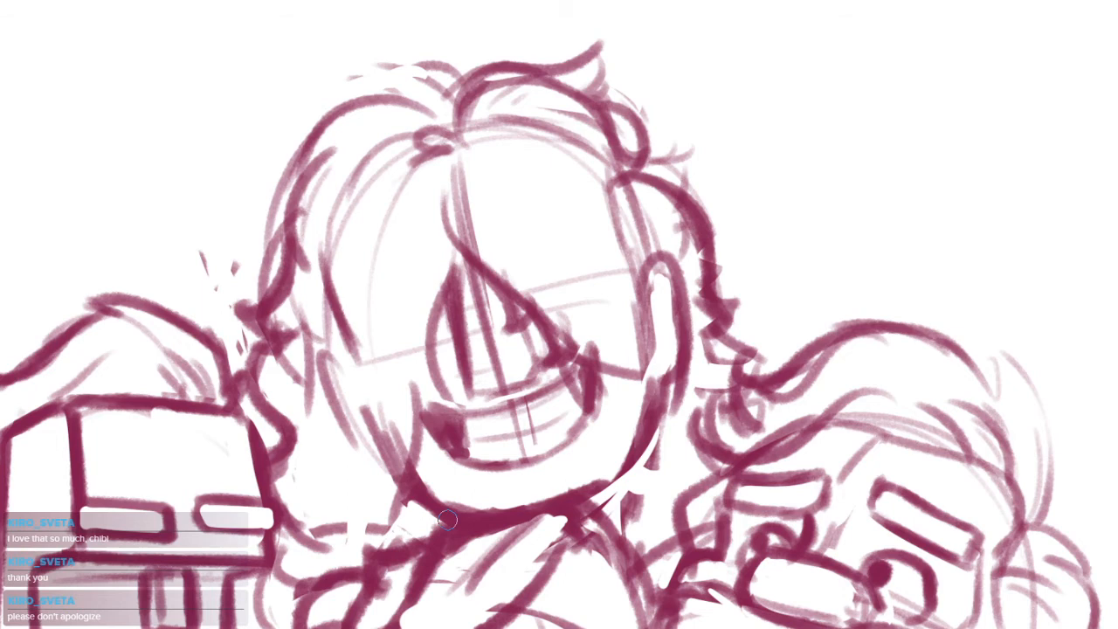
pyautogui.hotkey('ctrl', 'z')
pyautogui.moveTo(449, 144); pyautogui.dragTo(447, 158)
pyautogui.moveTo(502, 222); pyautogui.dragTo(551, 265)
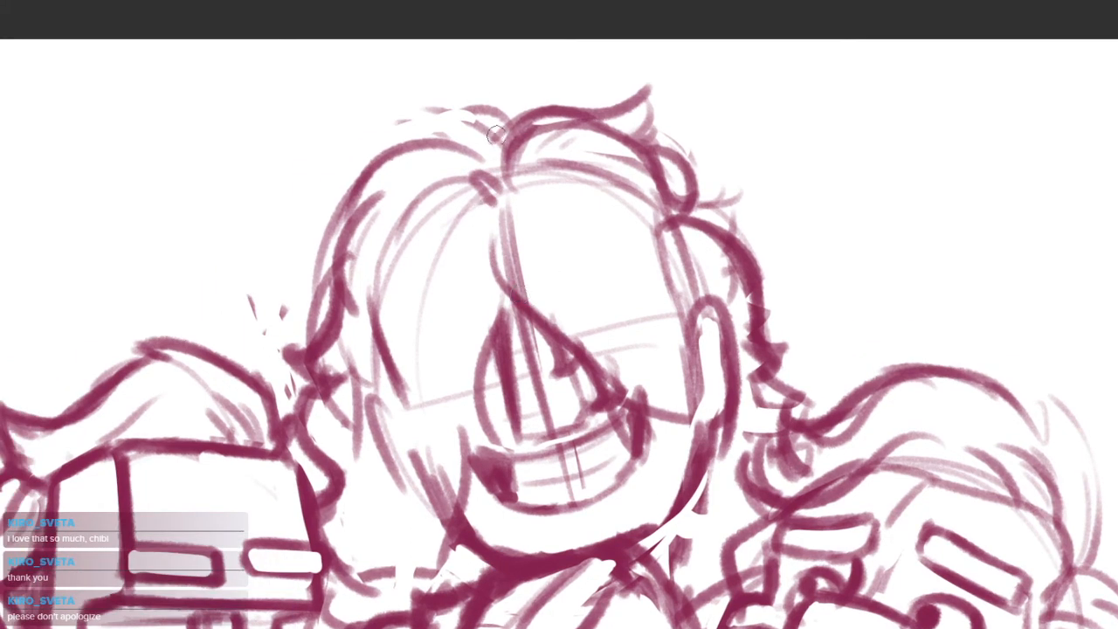
pyautogui.moveTo(500, 138); pyautogui.dragTo(447, 113)
pyautogui.moveTo(446, 113); pyautogui.dragTo(485, 156)
pyautogui.scroll(-3, 571, 179)
pyautogui.moveTo(665, 383); pyautogui.dragTo(598, 349)
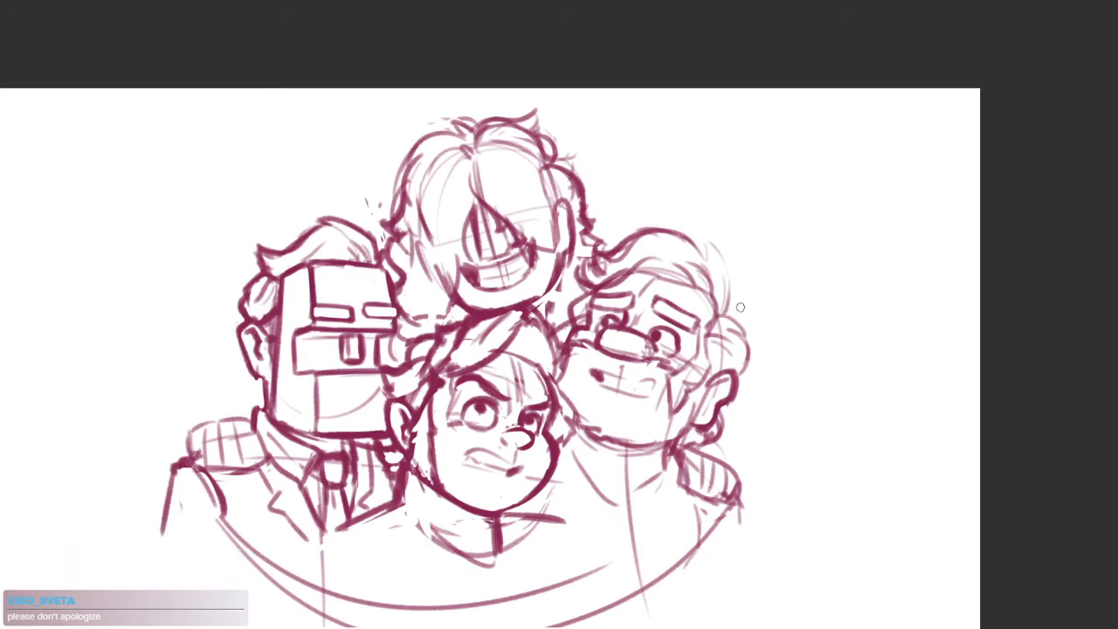
# Clean up and darken the left figure's jacket edge where it meets the lower middle figure's neck
pyautogui.moveTo(557, 460); pyautogui.dragTo(617, 397)
pyautogui.scroll(3, 575, 447)
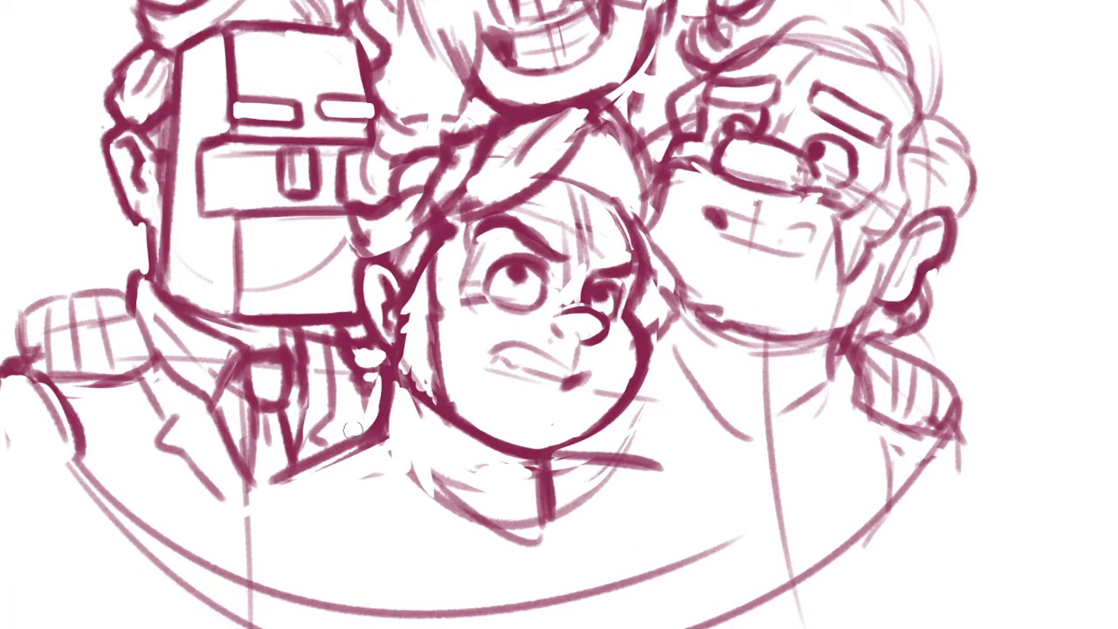
pyautogui.moveTo(379, 433); pyautogui.dragTo(311, 468)
pyautogui.moveTo(374, 389)
pyautogui.mouseDown()
pyautogui.moveTo(341, 442)
pyautogui.moveTo(312, 452)
pyautogui.mouseUp()
pyautogui.moveTo(358, 430); pyautogui.dragTo(287, 475)
# Refine the lower middle figure's shoulder line beneath the chin into a thinner, darker stroke
pyautogui.moveTo(553, 454); pyautogui.dragTo(623, 470)
pyautogui.moveTo(568, 458); pyautogui.dragTo(635, 469)
pyautogui.moveTo(566, 451); pyautogui.dragTo(657, 456)
pyautogui.scroll(5, 575, 313)
pyautogui.moveTo(550, 295)
pyautogui.mouseDown()
pyautogui.moveTo(568, 280)
pyautogui.moveTo(577, 234)
pyautogui.moveTo(598, 297)
pyautogui.mouseUp()
pyautogui.moveTo(604, 250)
pyautogui.mouseDown()
pyautogui.moveTo(610, 295)
pyautogui.moveTo(587, 355)
pyautogui.moveTo(574, 320)
pyautogui.mouseUp()
pyautogui.moveTo(524, 360); pyautogui.dragTo(626, 373)
pyautogui.scroll(-6, 627, 374)
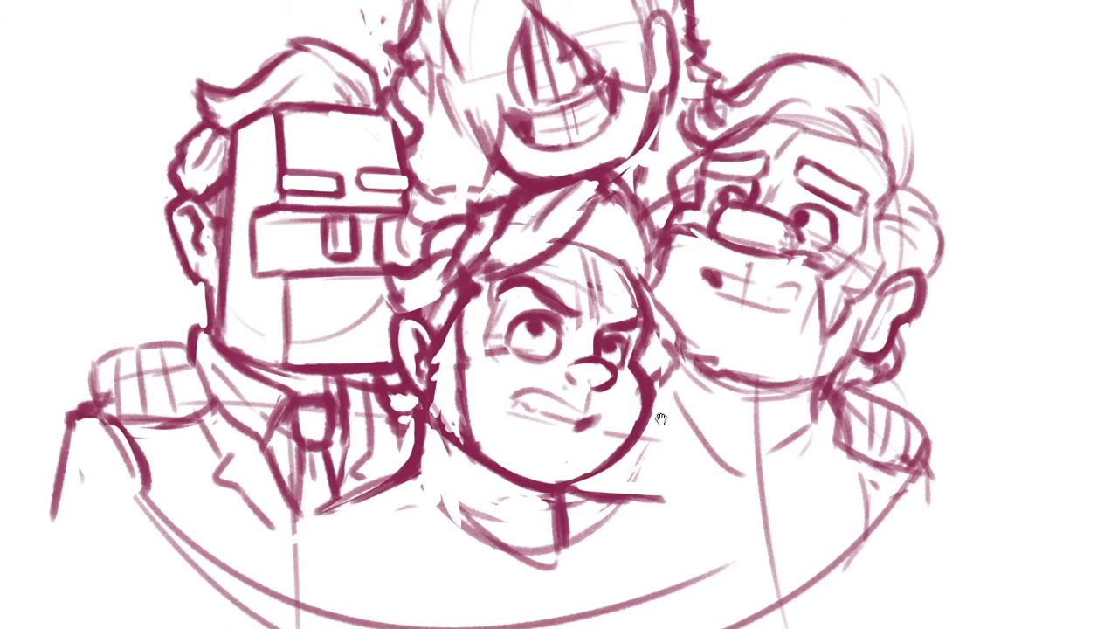
pyautogui.scroll(-3, 655, 423)
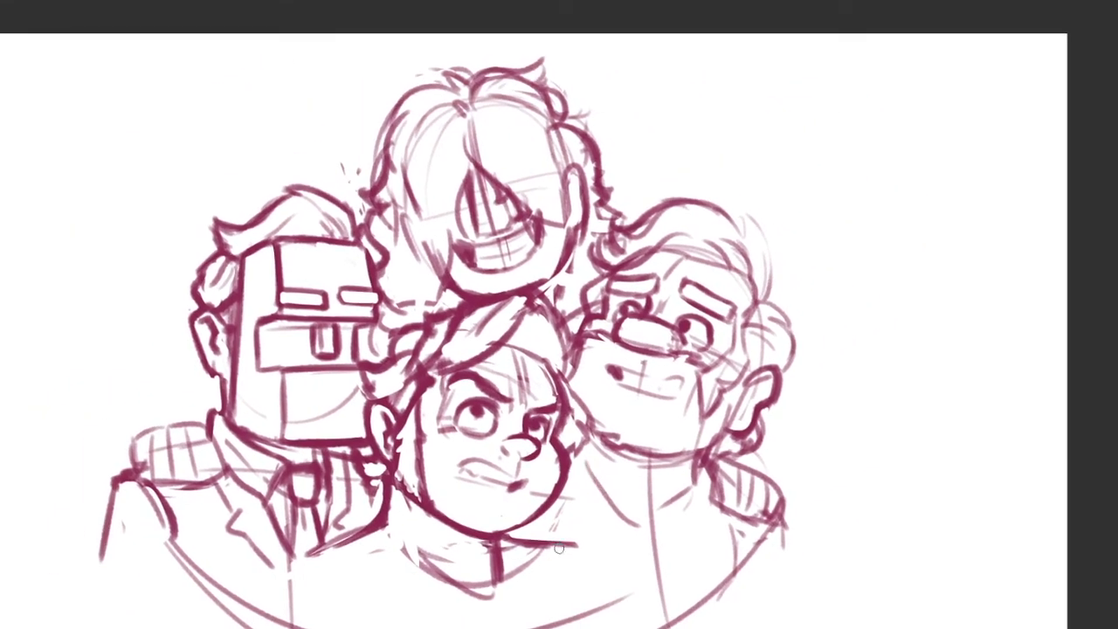
pyautogui.moveTo(565, 541); pyautogui.dragTo(633, 499)
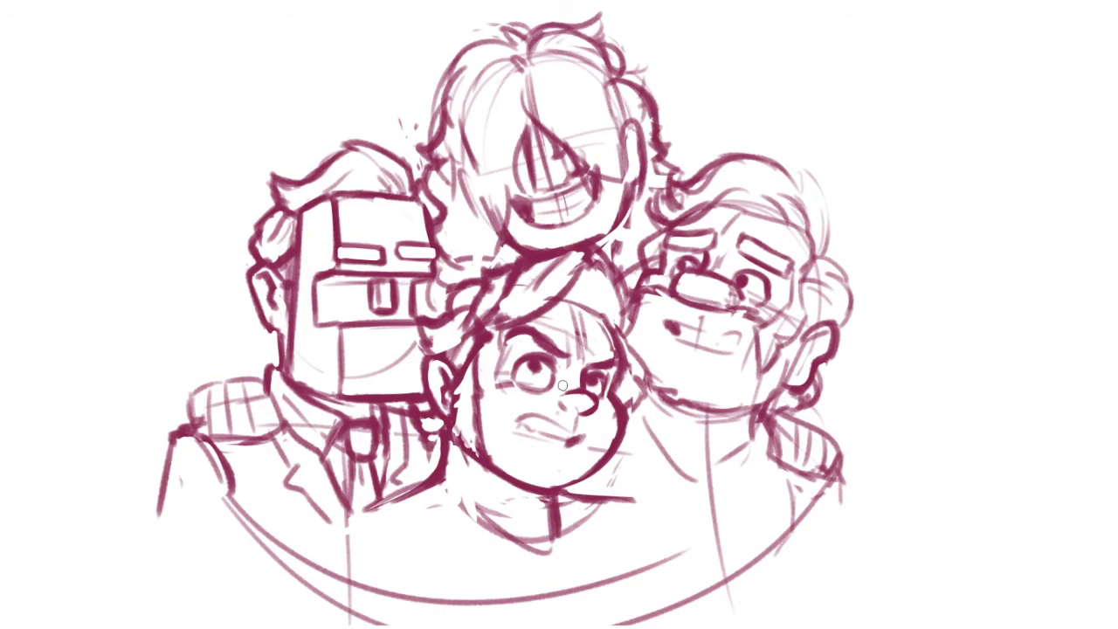
# Lasso the lower middle head's nose, nudge it slightly upward and clear the selection
pyautogui.scroll(5, 560, 409)
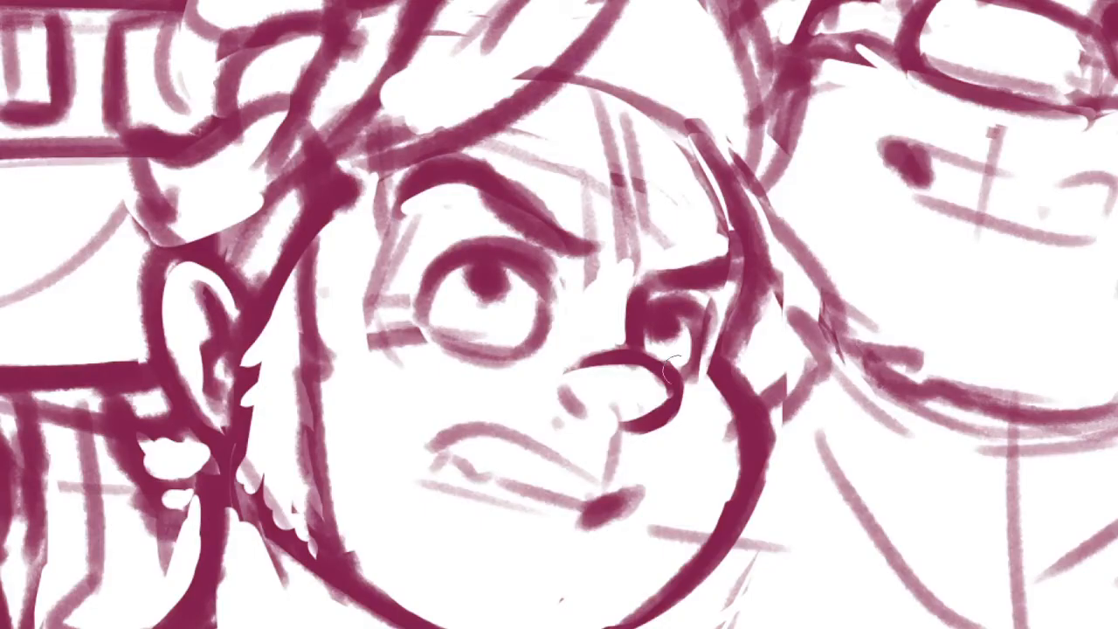
pyautogui.moveTo(568, 361)
pyautogui.mouseDown()
pyautogui.moveTo(657, 346)
pyautogui.moveTo(693, 387)
pyautogui.moveTo(627, 444)
pyautogui.moveTo(569, 359)
pyautogui.mouseUp()
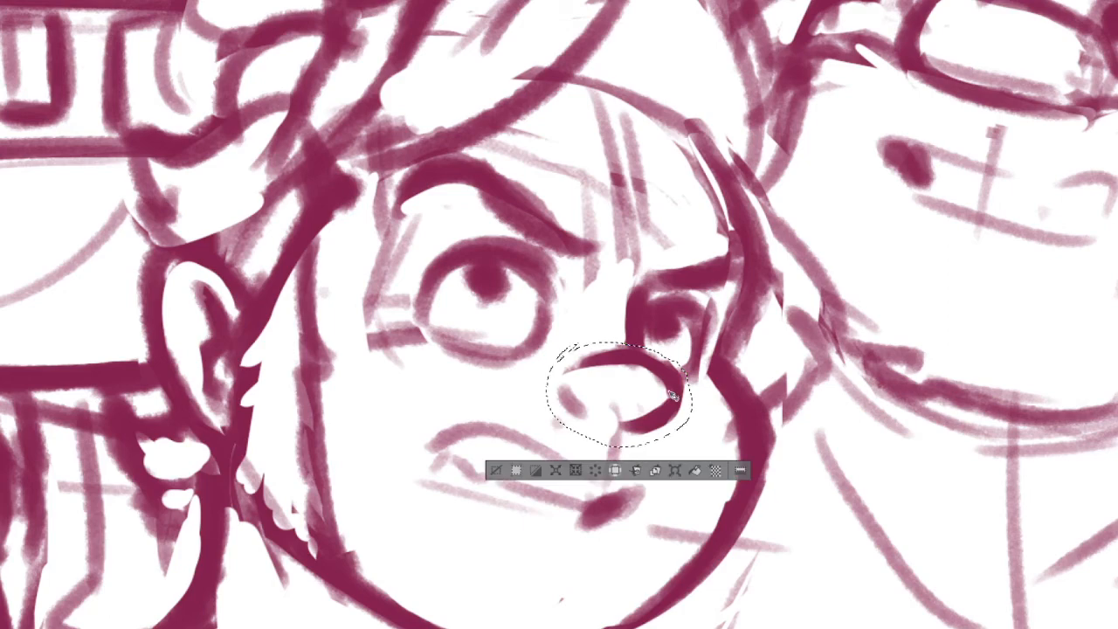
pyautogui.moveTo(673, 393); pyautogui.dragTo(676, 389)
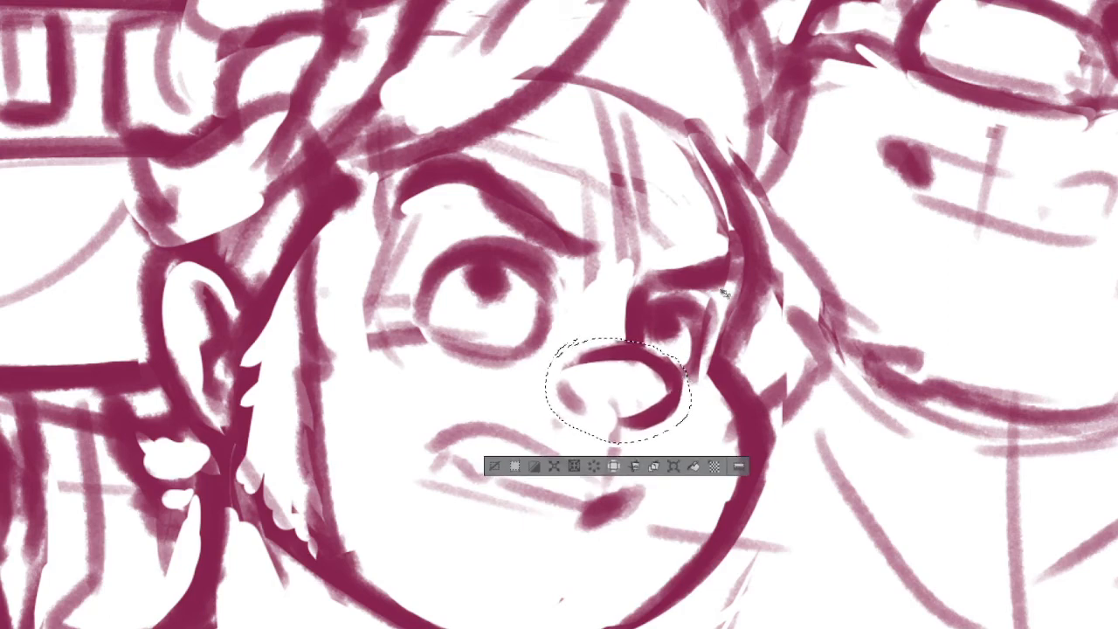
pyautogui.hotkey('ctrl', 'd')
pyautogui.scroll(-5, 734, 369)
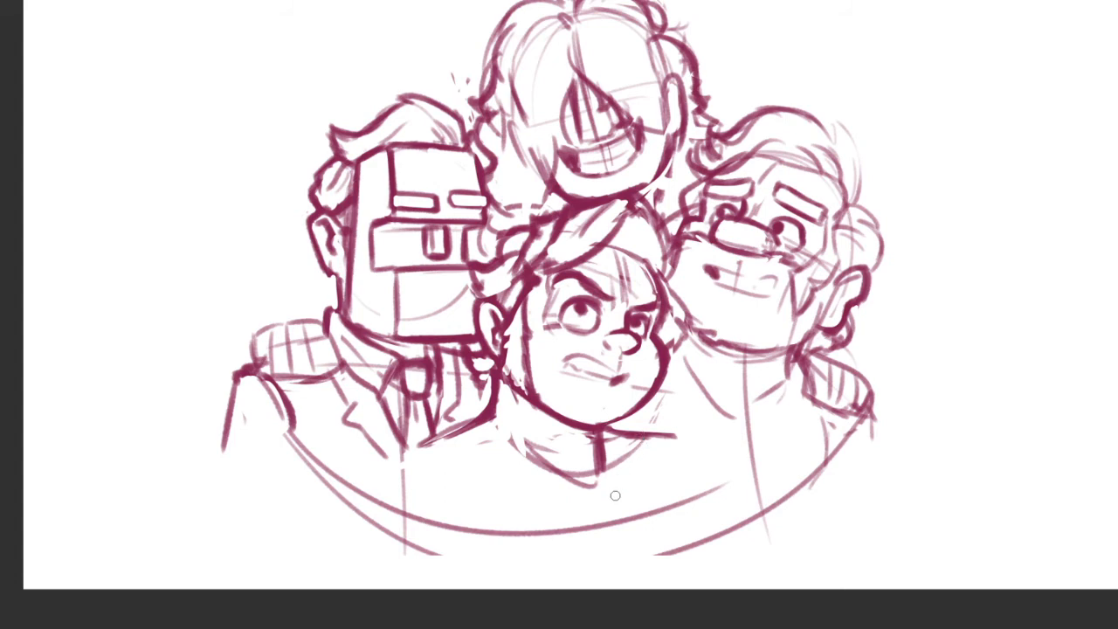
pyautogui.moveTo(773, 374)
pyautogui.mouseDown()
pyautogui.moveTo(712, 433)
pyautogui.moveTo(731, 434)
pyautogui.moveTo(725, 451)
pyautogui.moveTo(751, 456)
pyautogui.mouseUp()
pyautogui.scroll(3, 548, 121)
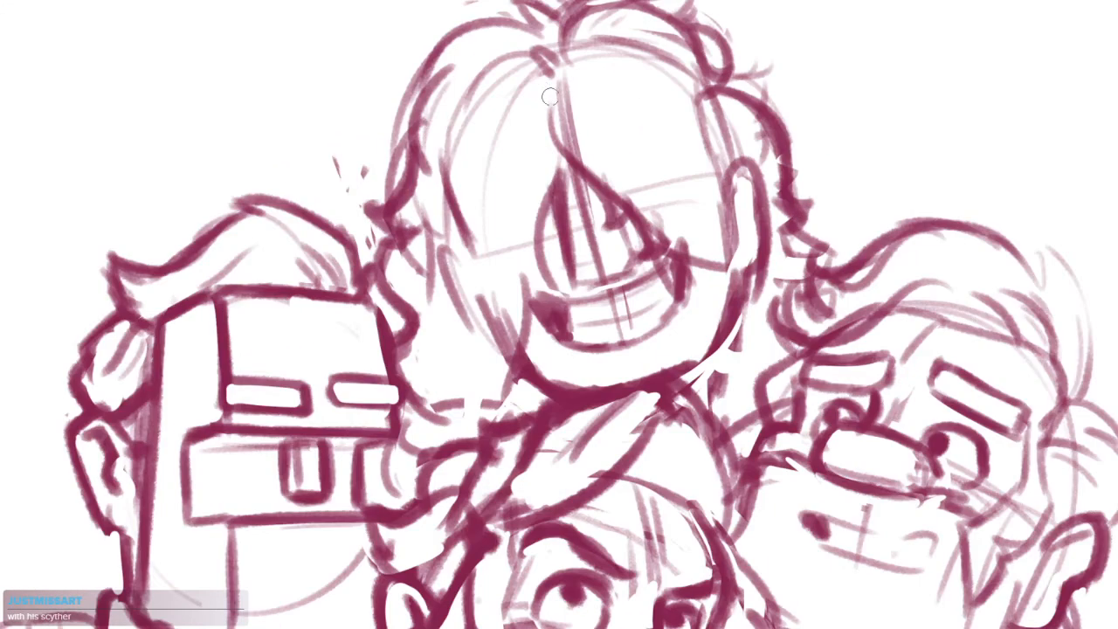
# Add hair strands falling from the top head's parting down the viewer's left side of the face
pyautogui.moveTo(551, 93)
pyautogui.mouseDown()
pyautogui.moveTo(550, 114)
pyautogui.moveTo(579, 83)
pyautogui.mouseUp()
pyautogui.moveTo(487, 113); pyautogui.dragTo(496, 264)
pyautogui.moveTo(474, 167); pyautogui.dragTo(491, 305)
pyautogui.hotkey('ctrl', 'z')
pyautogui.moveTo(475, 169)
pyautogui.mouseDown()
pyautogui.moveTo(489, 262)
pyautogui.moveTo(502, 268)
pyautogui.mouseUp()
pyautogui.scroll(-4, 532, 263)
# Darken the lower middle figure's shoulder lines on both sides of the neck and add paired strap lines
pyautogui.moveTo(634, 358); pyautogui.dragTo(602, 260)
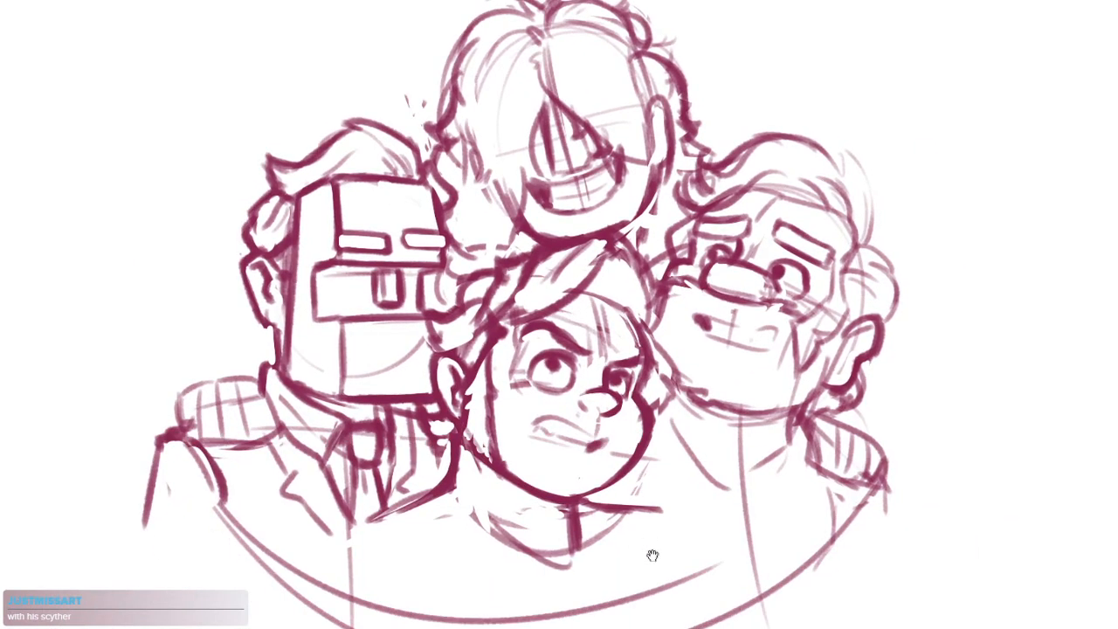
pyautogui.moveTo(651, 544); pyautogui.dragTo(652, 447)
pyautogui.moveTo(434, 378); pyautogui.dragTo(352, 417)
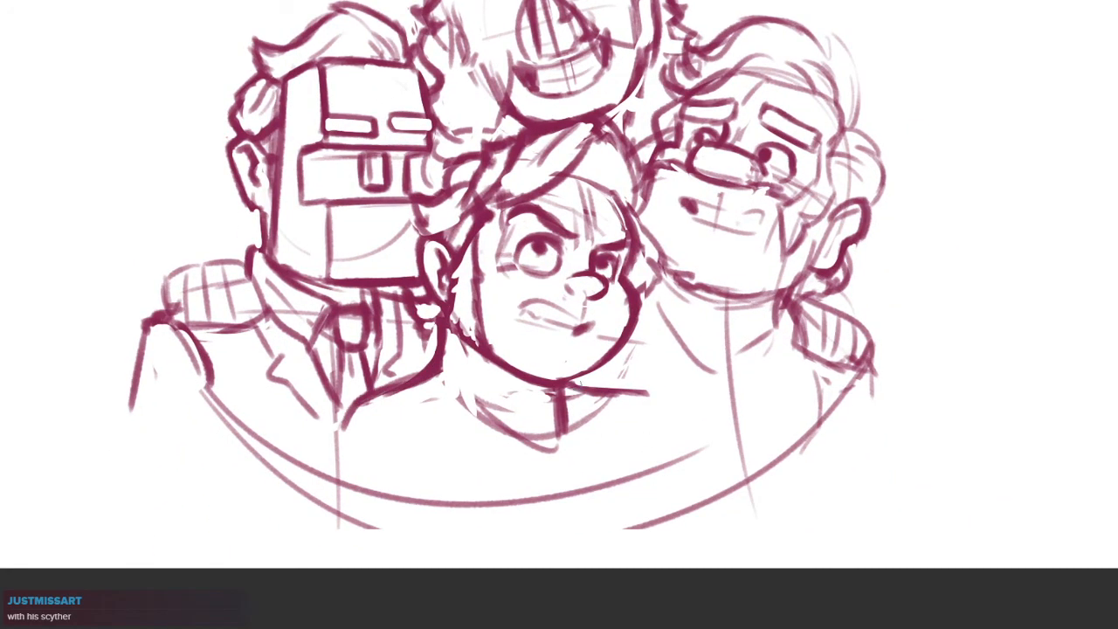
pyautogui.moveTo(576, 381); pyautogui.dragTo(657, 409)
pyautogui.moveTo(414, 388); pyautogui.dragTo(438, 434)
pyautogui.moveTo(423, 383); pyautogui.dragTo(443, 432)
pyautogui.scroll(4, 517, 423)
pyautogui.moveTo(631, 367)
pyautogui.mouseDown()
pyautogui.moveTo(665, 432)
pyautogui.moveTo(668, 415)
pyautogui.mouseUp()
# Sketch a curved line across the lower middle figure's chest and add the second strap on the opposite side
pyautogui.moveTo(404, 458); pyautogui.dragTo(567, 511)
pyautogui.moveTo(650, 482)
pyautogui.mouseDown()
pyautogui.moveTo(613, 503)
pyautogui.moveTo(533, 511)
pyautogui.mouseUp()
pyautogui.moveTo(379, 443)
pyautogui.mouseDown()
pyautogui.moveTo(304, 506)
pyautogui.moveTo(337, 521)
pyautogui.mouseUp()
pyautogui.hotkey('ctrl', 'z')
pyautogui.moveTo(658, 450); pyautogui.dragTo(696, 506)
pyautogui.moveTo(665, 392); pyautogui.dragTo(689, 491)
pyautogui.moveTo(652, 371); pyautogui.dragTo(669, 419)
pyautogui.scroll(-5, 669, 419)
pyautogui.moveTo(631, 485); pyautogui.dragTo(595, 511)
# Draw the two front edges of the right figure's open jacket running down from the collar
pyautogui.moveTo(790, 388); pyautogui.dragTo(681, 479)
pyautogui.scroll(3, 713, 428)
pyautogui.scroll(-3, 720, 466)
pyautogui.moveTo(816, 509); pyautogui.dragTo(704, 429)
pyautogui.scroll(5, 611, 419)
pyautogui.moveTo(604, 382)
pyautogui.mouseDown()
pyautogui.moveTo(680, 440)
pyautogui.moveTo(655, 337)
pyautogui.moveTo(653, 375)
pyautogui.mouseUp()
pyautogui.moveTo(478, 356); pyautogui.dragTo(428, 421)
pyautogui.moveTo(622, 390)
pyautogui.mouseDown()
pyautogui.moveTo(686, 420)
pyautogui.moveTo(644, 414)
pyautogui.mouseUp()
pyautogui.moveTo(655, 353); pyautogui.dragTo(655, 555)
pyautogui.moveTo(489, 371)
pyautogui.mouseDown()
pyautogui.moveTo(525, 467)
pyautogui.moveTo(539, 572)
pyautogui.mouseUp()
pyautogui.moveTo(484, 377); pyautogui.dragTo(536, 554)
# Add the right figure's lapel strokes beside the lower middle figure's cheek and undo the last heavy jacket-edge stroke
pyautogui.moveTo(431, 310)
pyautogui.mouseDown()
pyautogui.moveTo(483, 354)
pyautogui.moveTo(422, 441)
pyautogui.mouseUp()
pyautogui.moveTo(404, 414)
pyautogui.mouseDown()
pyautogui.moveTo(428, 448)
pyautogui.moveTo(445, 447)
pyautogui.mouseUp()
pyautogui.moveTo(566, 484); pyautogui.dragTo(576, 445)
pyautogui.moveTo(480, 316); pyautogui.dragTo(582, 572)
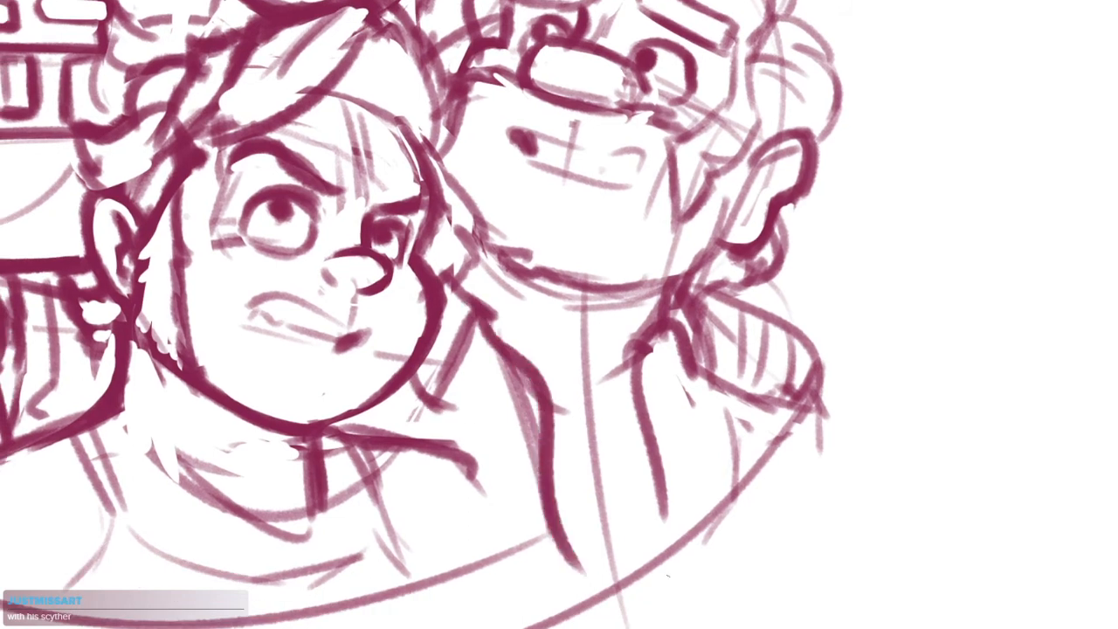
pyautogui.hotkey('ctrl', 'z')
# Redraw the right figure's inner jacket edge and join the two sides with a curved shirt neckline
pyautogui.moveTo(481, 308)
pyautogui.mouseDown()
pyautogui.moveTo(567, 521)
pyautogui.moveTo(505, 400)
pyautogui.mouseUp()
pyautogui.moveTo(456, 294); pyautogui.dragTo(526, 330)
pyautogui.moveTo(559, 422); pyautogui.dragTo(539, 403)
pyautogui.moveTo(509, 355)
pyautogui.mouseDown()
pyautogui.moveTo(542, 394)
pyautogui.moveTo(625, 346)
pyautogui.mouseUp()
pyautogui.moveTo(611, 371); pyautogui.dragTo(596, 391)
pyautogui.moveTo(515, 410); pyautogui.dragTo(548, 548)
# Mirror the group sketch horizontally and shift it toward the right side of the canvas
pyautogui.hotkey('ctrl', '0')
pyautogui.moveTo(298, 381)
pyautogui.mouseDown()
pyautogui.moveTo(534, 524)
pyautogui.moveTo(744, 454)
pyautogui.mouseUp()
pyautogui.moveTo(758, 394)
pyautogui.mouseDown()
pyautogui.moveTo(436, 505)
pyautogui.moveTo(330, 424)
pyautogui.mouseUp()
pyautogui.hotkey('ctrl', 'h')
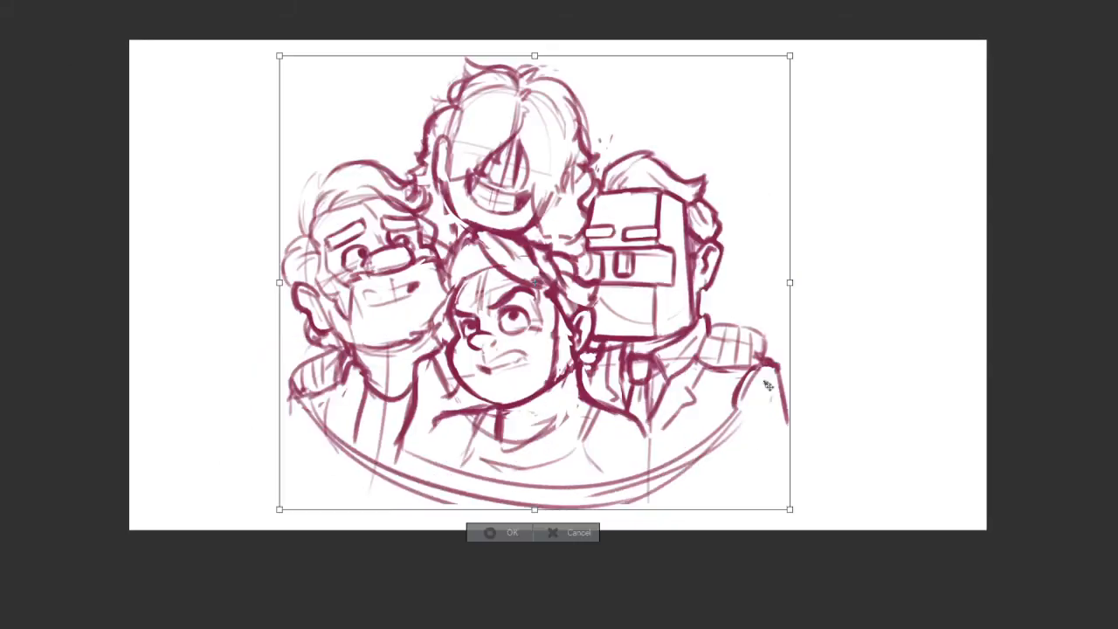
pyautogui.moveTo(707, 354); pyautogui.dragTo(762, 357)
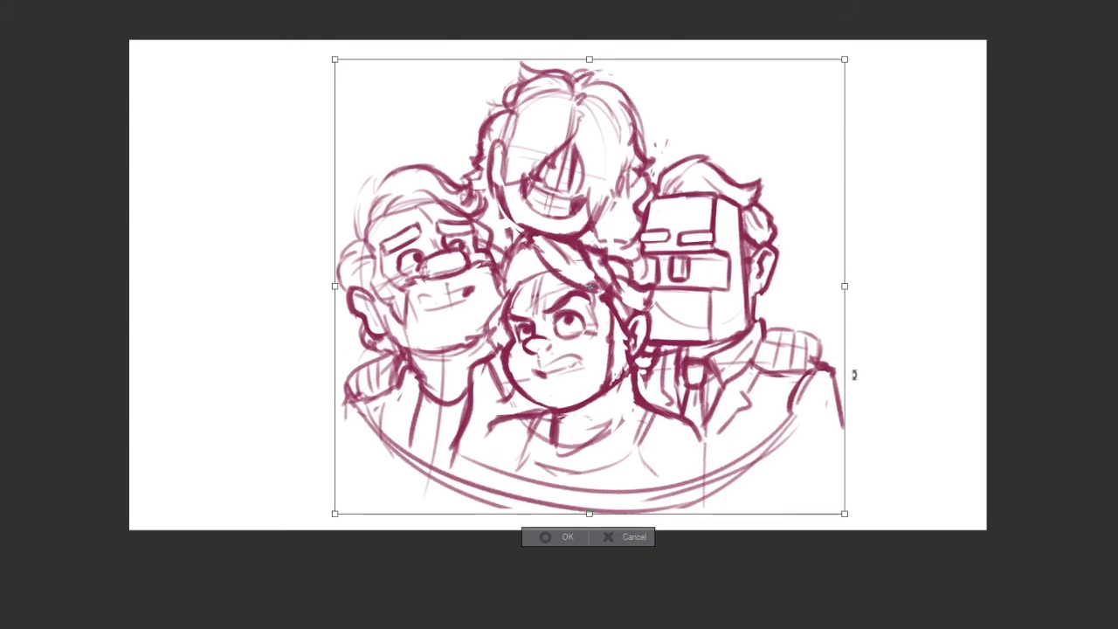
pyautogui.press('Return')
# Lasso the left and lower middle figures together, move them slightly away from the other two heads and deselect
pyautogui.moveTo(778, 444)
pyautogui.mouseDown()
pyautogui.moveTo(840, 441)
pyautogui.moveTo(860, 463)
pyautogui.moveTo(854, 537)
pyautogui.moveTo(441, 71)
pyautogui.moveTo(552, 131)
pyautogui.mouseUp()
pyautogui.scroll(2, 812, 430)
pyautogui.scroll(-1, 799, 433)
pyautogui.moveTo(624, 214); pyautogui.dragTo(749, 235)
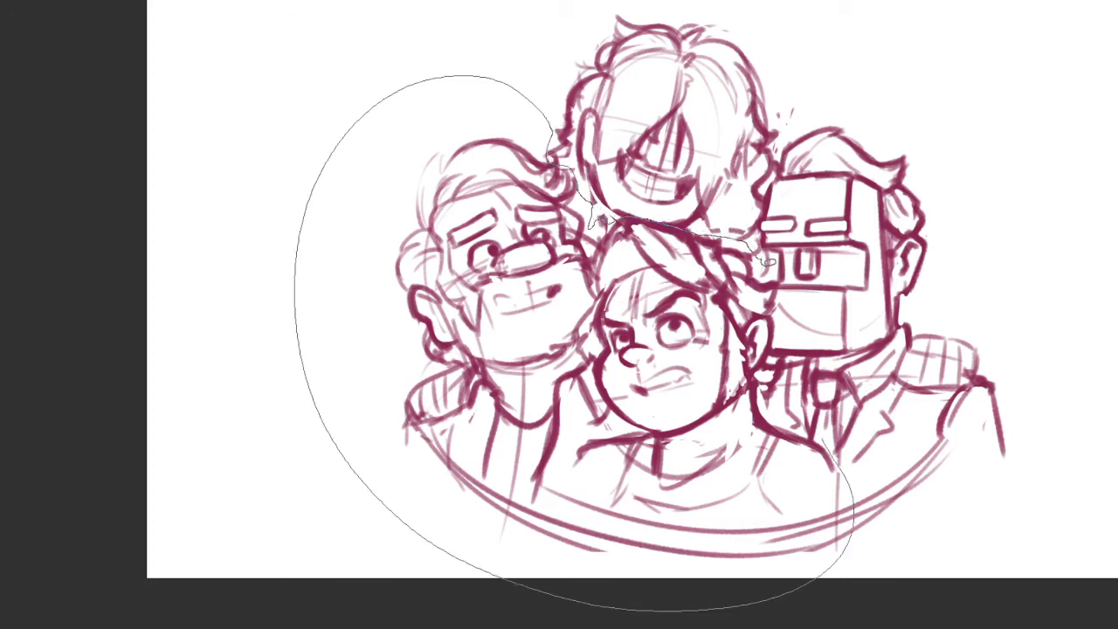
pyautogui.moveTo(786, 273); pyautogui.dragTo(777, 330)
pyautogui.moveTo(765, 395); pyautogui.dragTo(831, 440)
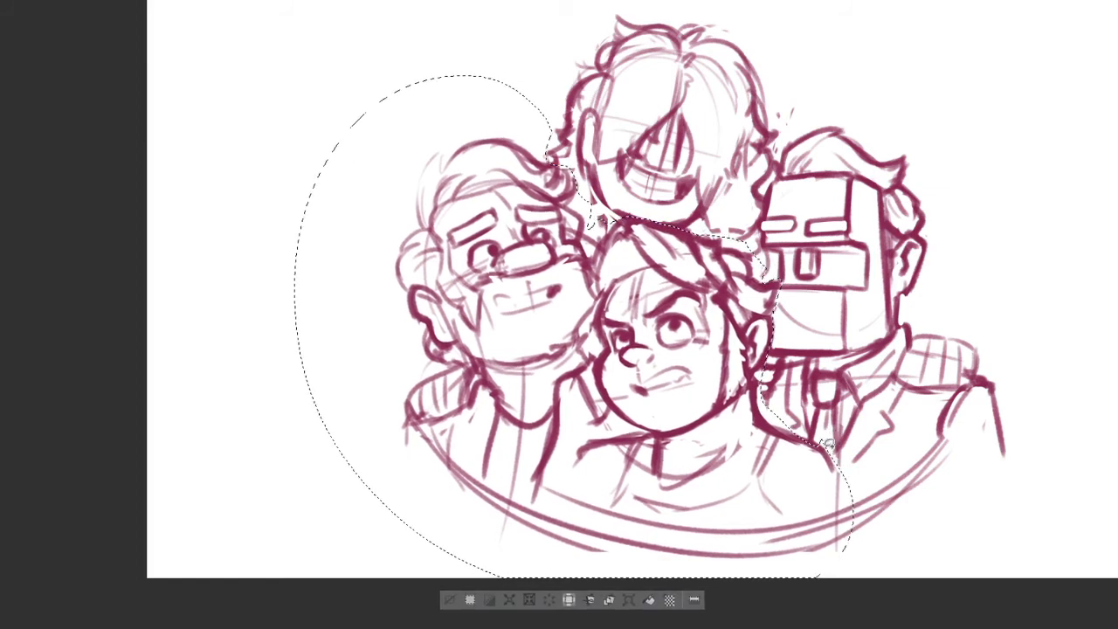
pyautogui.moveTo(770, 447); pyautogui.dragTo(754, 473)
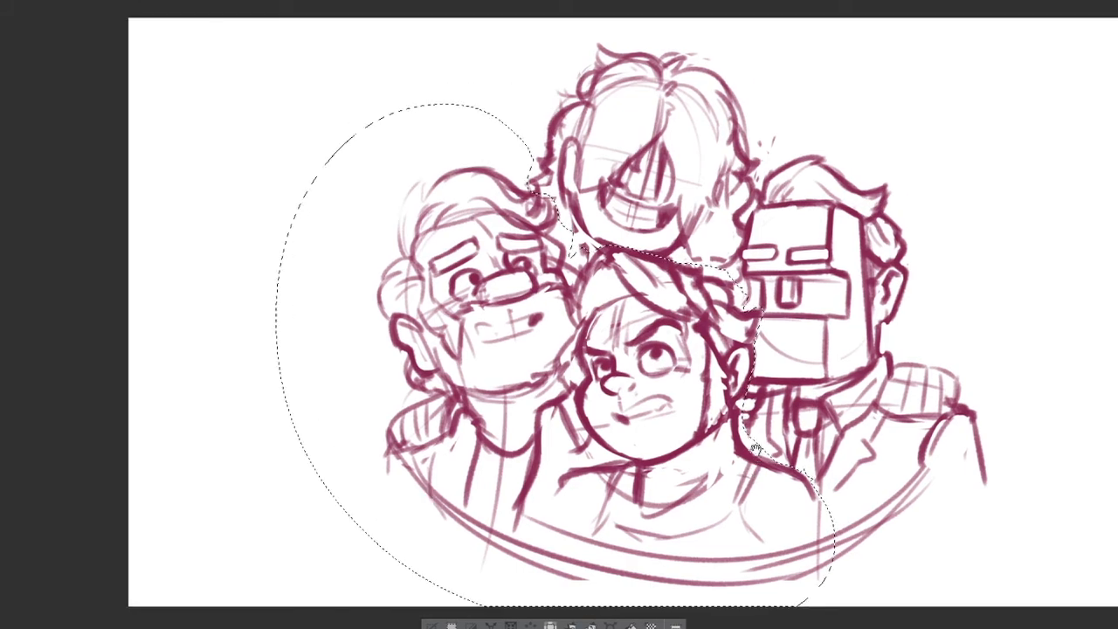
pyautogui.scroll(1, 762, 406)
pyautogui.scroll(3, 615, 234)
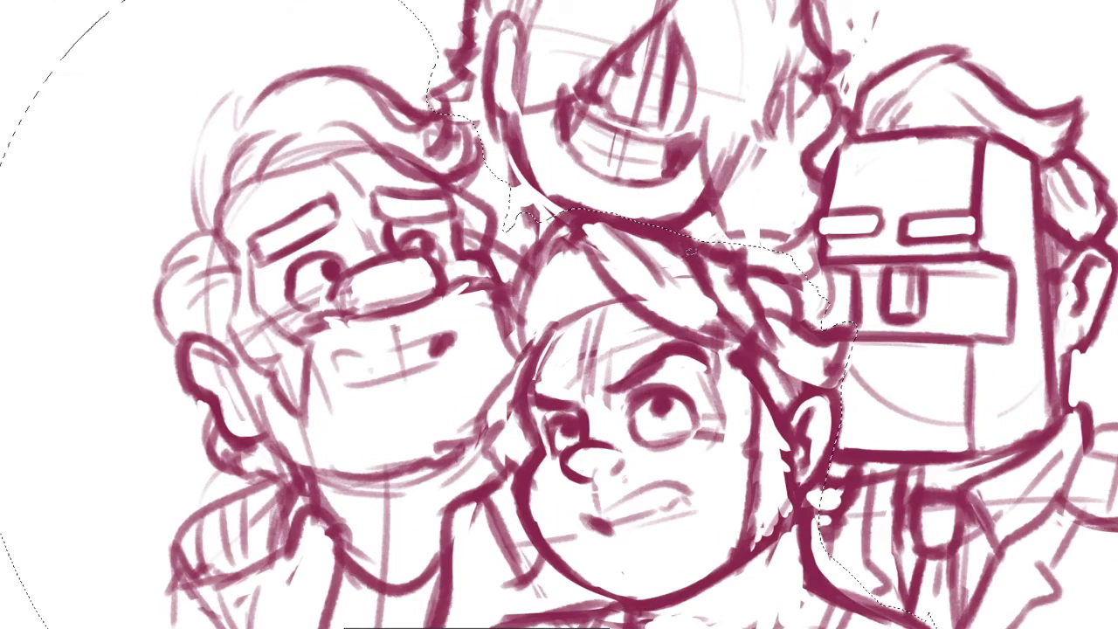
pyautogui.moveTo(577, 277); pyautogui.dragTo(605, 334)
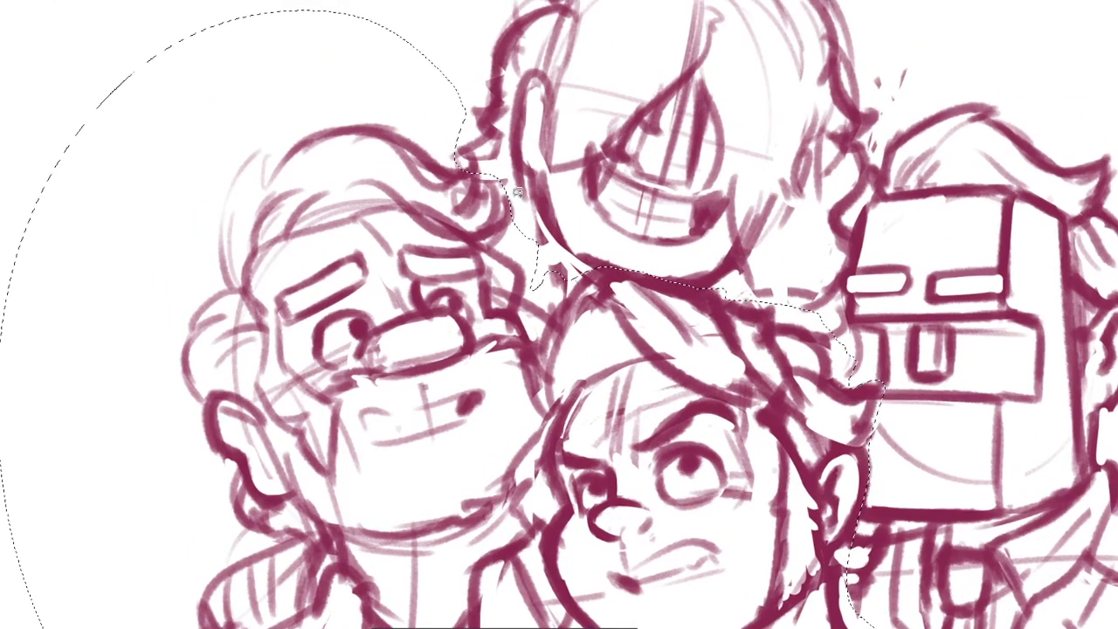
pyautogui.scroll(-3, 527, 218)
pyautogui.moveTo(701, 474); pyautogui.dragTo(674, 398)
pyautogui.hotkey('ctrl', 'd')
# Fill the gap between the left figure's head and the top head's jaw with loose dark hair strokes
pyautogui.scroll(3, 515, 140)
pyautogui.moveTo(489, 95); pyautogui.dragTo(493, 438)
pyautogui.moveTo(493, 381)
pyautogui.mouseDown()
pyautogui.moveTo(474, 443)
pyautogui.moveTo(497, 381)
pyautogui.moveTo(499, 435)
pyautogui.mouseUp()
pyautogui.hotkey('ctrl', 'z')
pyautogui.moveTo(652, 446); pyautogui.dragTo(662, 471)
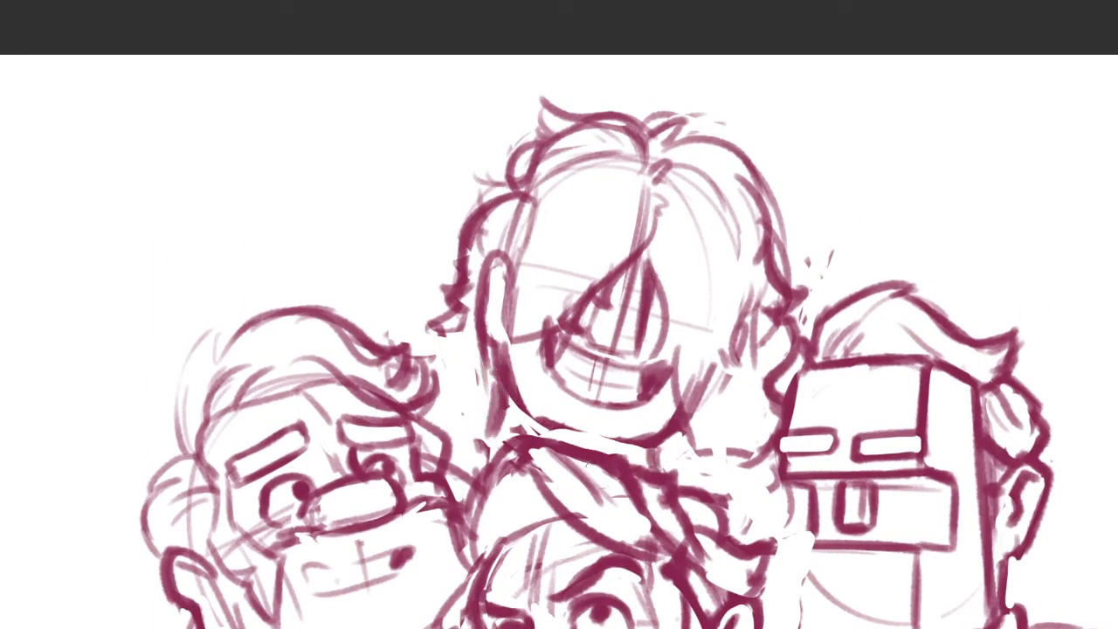
pyautogui.moveTo(491, 407); pyautogui.dragTo(471, 471)
pyautogui.moveTo(489, 427); pyautogui.dragTo(515, 447)
pyautogui.moveTo(489, 389)
pyautogui.mouseDown()
pyautogui.moveTo(463, 447)
pyautogui.moveTo(463, 415)
pyautogui.moveTo(485, 423)
pyautogui.mouseUp()
pyautogui.moveTo(655, 450); pyautogui.dragTo(719, 462)
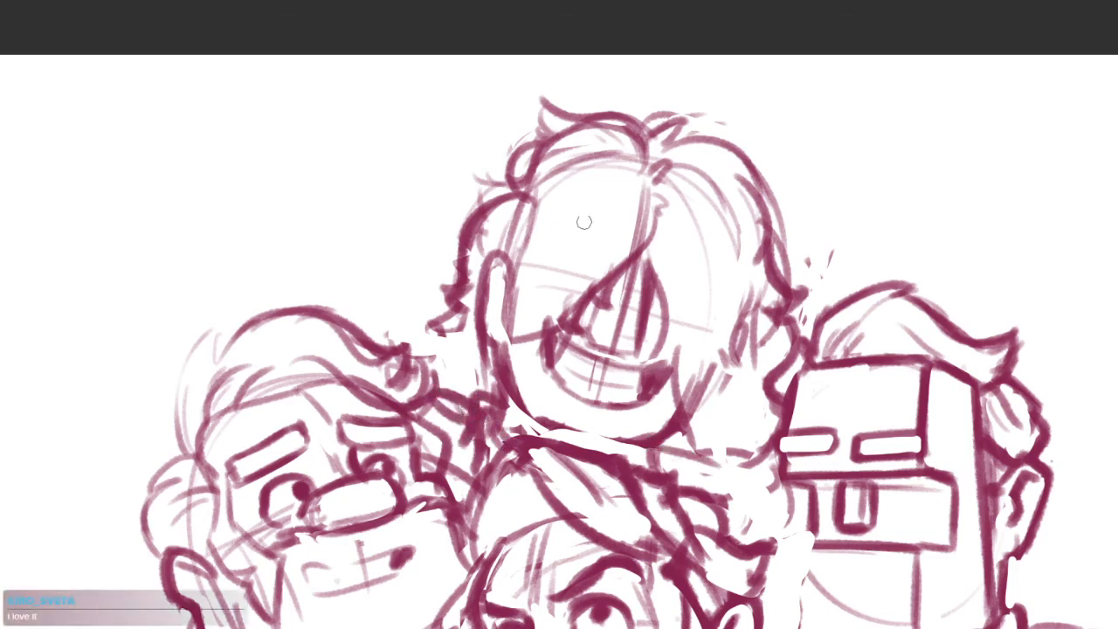
# Redraw the top head's outer hair contour on the left side with a heavier, wavier line
pyautogui.moveTo(520, 190)
pyautogui.mouseDown()
pyautogui.moveTo(434, 283)
pyautogui.moveTo(465, 231)
pyautogui.moveTo(451, 327)
pyautogui.mouseUp()
pyautogui.hotkey('ctrl', 'z')
pyautogui.moveTo(472, 234)
pyautogui.mouseDown()
pyautogui.moveTo(428, 305)
pyautogui.moveTo(442, 325)
pyautogui.moveTo(408, 373)
pyautogui.moveTo(337, 289)
pyautogui.mouseUp()
pyautogui.moveTo(508, 224); pyautogui.dragTo(491, 255)
pyautogui.moveTo(512, 201)
pyautogui.mouseDown()
pyautogui.moveTo(447, 297)
pyautogui.moveTo(459, 314)
pyautogui.mouseUp()
pyautogui.moveTo(431, 261); pyautogui.dragTo(461, 315)
# Erase the top head's ear and the construction lines inside the hair around it
pyautogui.moveTo(431, 170); pyautogui.dragTo(436, 238)
pyautogui.moveTo(419, 167); pyautogui.dragTo(438, 255)
pyautogui.moveTo(426, 207)
pyautogui.mouseDown()
pyautogui.moveTo(435, 280)
pyautogui.moveTo(430, 267)
pyautogui.mouseUp()
pyautogui.moveTo(435, 187); pyautogui.dragTo(433, 277)
pyautogui.moveTo(410, 159); pyautogui.dragTo(428, 221)
pyautogui.moveTo(404, 179); pyautogui.dragTo(410, 270)
pyautogui.moveTo(441, 179)
pyautogui.mouseDown()
pyautogui.moveTo(425, 266)
pyautogui.moveTo(430, 218)
pyautogui.mouseUp()
pyautogui.moveTo(401, 262); pyautogui.dragTo(400, 307)
# Draw jagged hair ends along the top head's cheek and jaw and erase the centre guideline above the fringe
pyautogui.moveTo(469, 253); pyautogui.dragTo(452, 306)
pyautogui.moveTo(461, 307)
pyautogui.mouseDown()
pyautogui.moveTo(404, 281)
pyautogui.moveTo(418, 292)
pyautogui.mouseUp()
pyautogui.moveTo(437, 267)
pyautogui.mouseDown()
pyautogui.moveTo(422, 292)
pyautogui.moveTo(442, 260)
pyautogui.mouseUp()
pyautogui.moveTo(430, 332); pyautogui.dragTo(403, 351)
pyautogui.moveTo(634, 399); pyautogui.dragTo(604, 396)
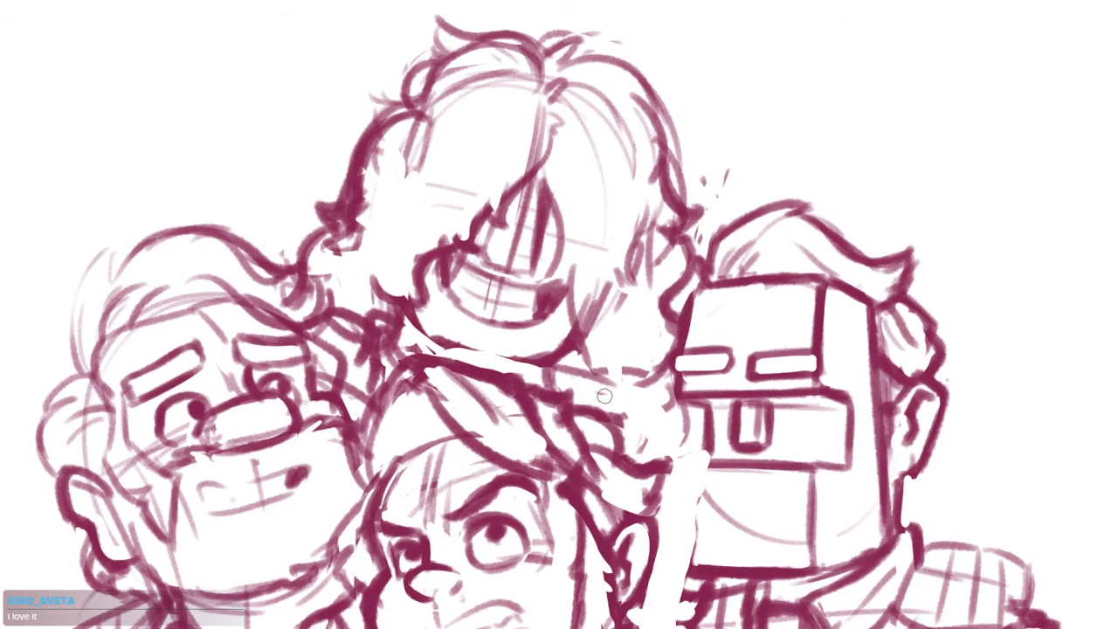
pyautogui.moveTo(536, 98); pyautogui.dragTo(528, 171)
pyautogui.moveTo(644, 193); pyautogui.dragTo(696, 236)
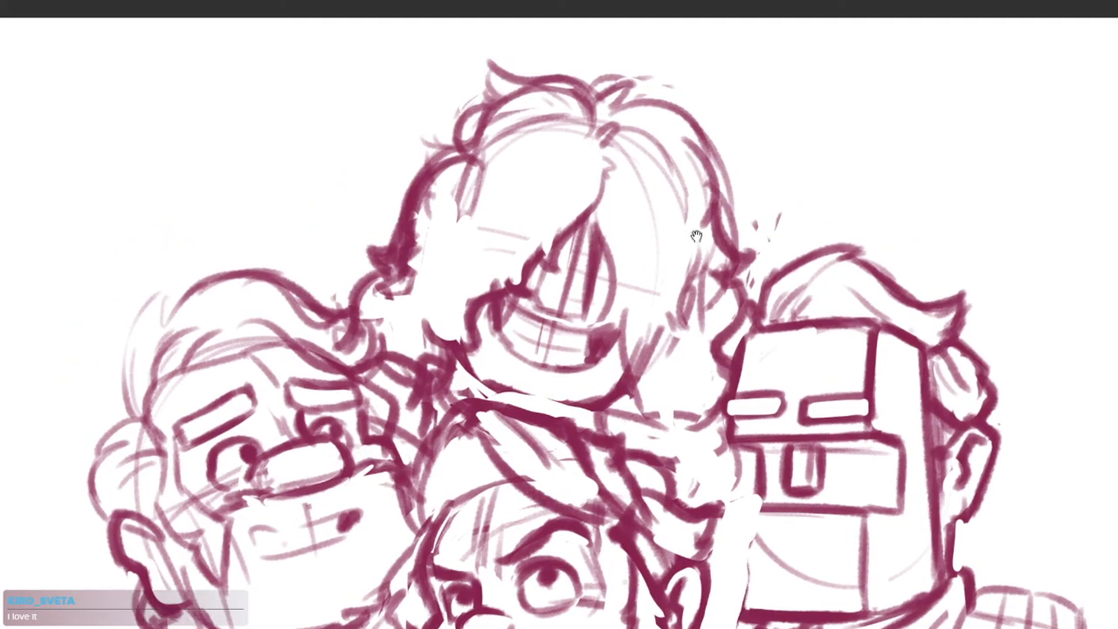
# Redraw the missing side edge of the right figure's lower face block and connect it to the bottom edge
pyautogui.scroll(-3, 749, 275)
pyautogui.moveTo(816, 378); pyautogui.dragTo(772, 353)
pyautogui.scroll(4, 816, 334)
pyautogui.moveTo(786, 524); pyautogui.dragTo(838, 333)
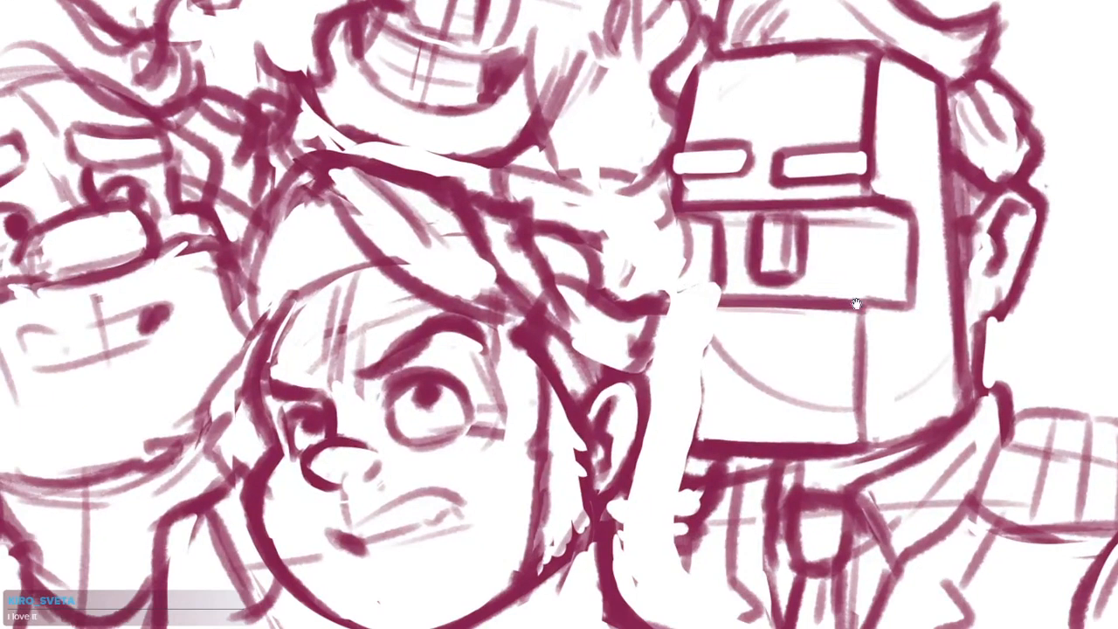
pyautogui.moveTo(675, 300)
pyautogui.mouseDown()
pyautogui.moveTo(773, 304)
pyautogui.moveTo(673, 384)
pyautogui.moveTo(668, 409)
pyautogui.mouseUp()
pyautogui.moveTo(669, 306); pyautogui.dragTo(664, 418)
pyautogui.moveTo(670, 307); pyautogui.dragTo(663, 433)
pyautogui.moveTo(665, 378)
pyautogui.mouseDown()
pyautogui.moveTo(669, 441)
pyautogui.moveTo(692, 448)
pyautogui.mouseUp()
pyautogui.moveTo(685, 446); pyautogui.dragTo(728, 443)
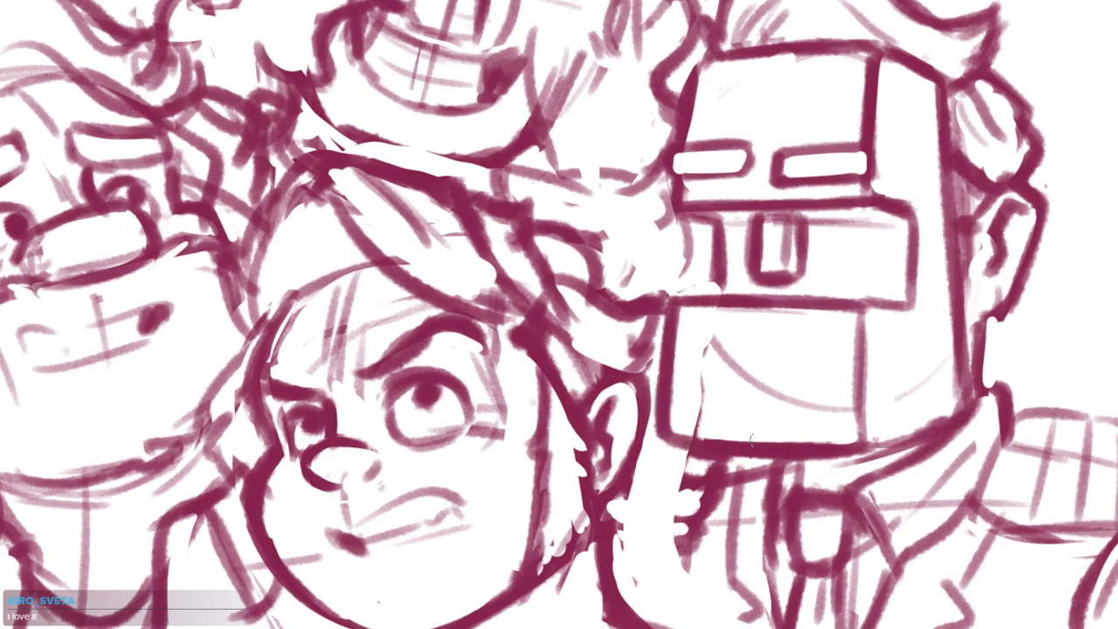
# Thicken the lower face block's side edge, erase the stray line inside it and darken the block above
pyautogui.moveTo(681, 296); pyautogui.dragTo(660, 441)
pyautogui.moveTo(676, 314)
pyautogui.mouseDown()
pyautogui.moveTo(673, 435)
pyautogui.moveTo(683, 419)
pyautogui.mouseUp()
pyautogui.moveTo(684, 300)
pyautogui.mouseDown()
pyautogui.moveTo(663, 441)
pyautogui.moveTo(729, 437)
pyautogui.mouseUp()
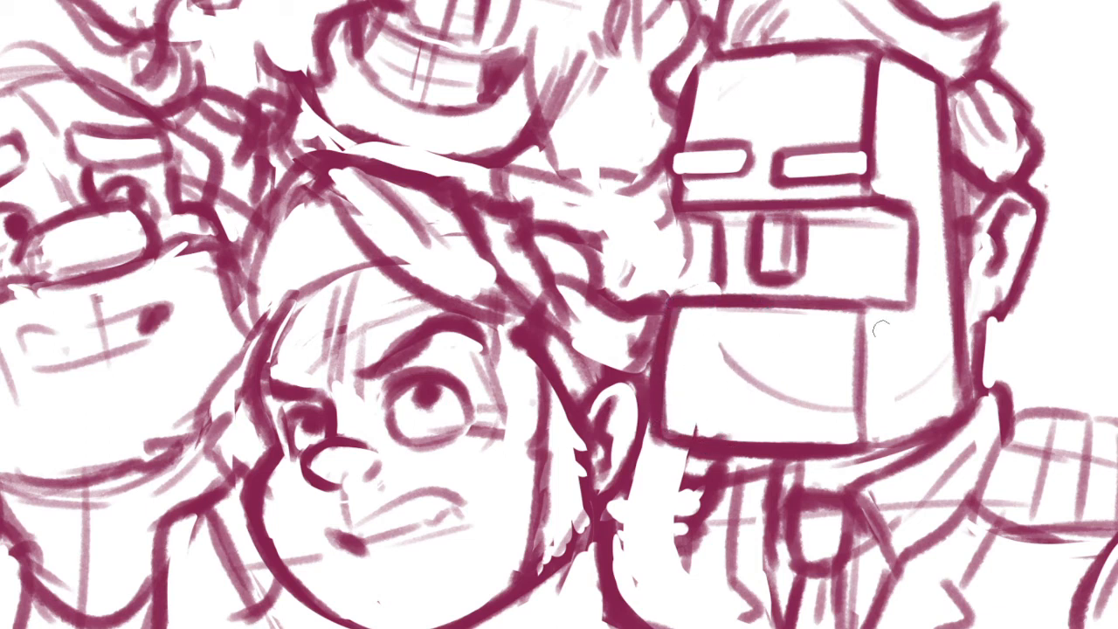
pyautogui.moveTo(717, 231); pyautogui.dragTo(721, 290)
pyautogui.moveTo(753, 295); pyautogui.dragTo(679, 403)
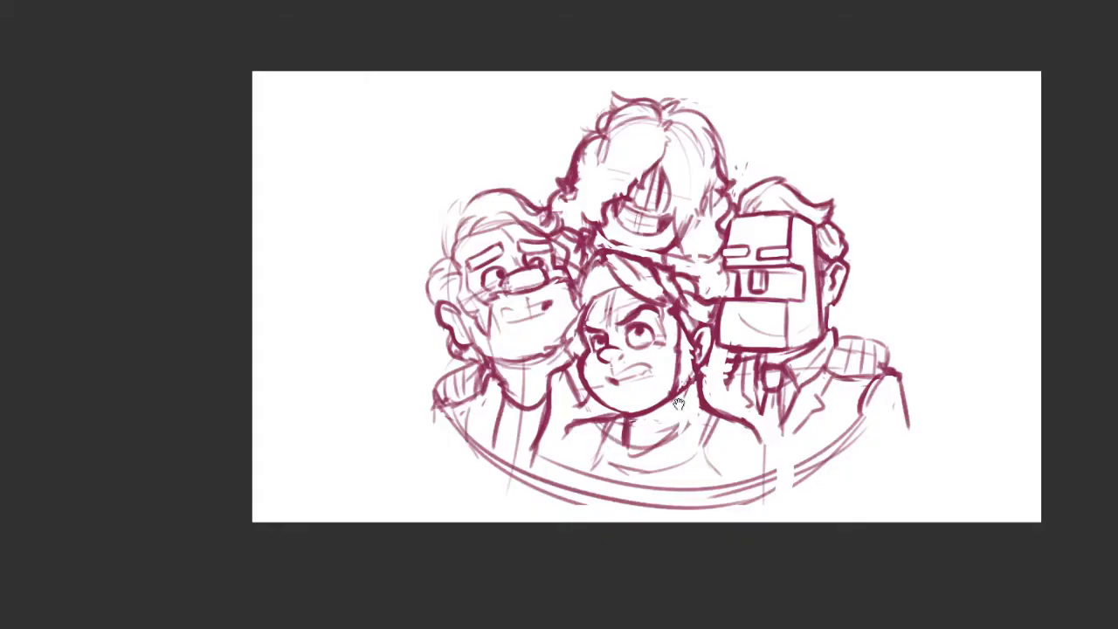
# Sketch the right figure's jacket collar lines in the gap beside the lower middle figure's ear and neck
pyautogui.scroll(4, 775, 371)
pyautogui.moveTo(780, 377); pyautogui.dragTo(772, 351)
pyautogui.moveTo(731, 299)
pyautogui.mouseDown()
pyautogui.moveTo(670, 324)
pyautogui.moveTo(628, 423)
pyautogui.mouseUp()
pyautogui.moveTo(668, 354); pyautogui.dragTo(657, 438)
pyautogui.moveTo(679, 332)
pyautogui.mouseDown()
pyautogui.moveTo(657, 406)
pyautogui.moveTo(673, 397)
pyautogui.mouseUp()
pyautogui.moveTo(693, 327); pyautogui.dragTo(664, 434)
pyautogui.scroll(-5, 733, 381)
pyautogui.scroll(5, 825, 463)
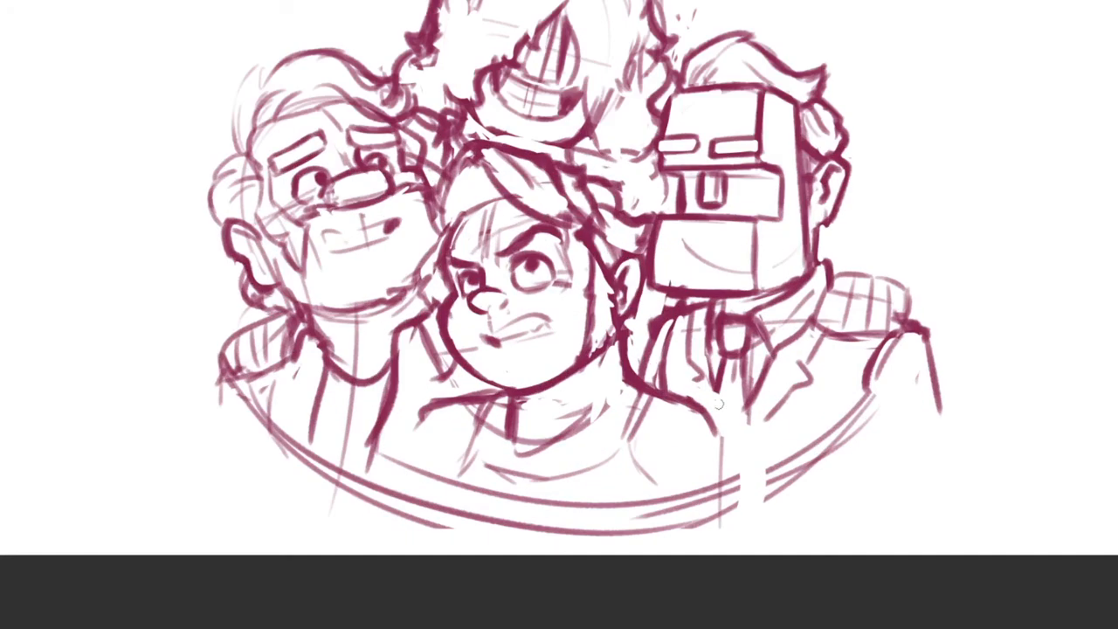
# Darken the right figure's jacket opening down to its point beneath the tie
pyautogui.moveTo(706, 367); pyautogui.dragTo(718, 441)
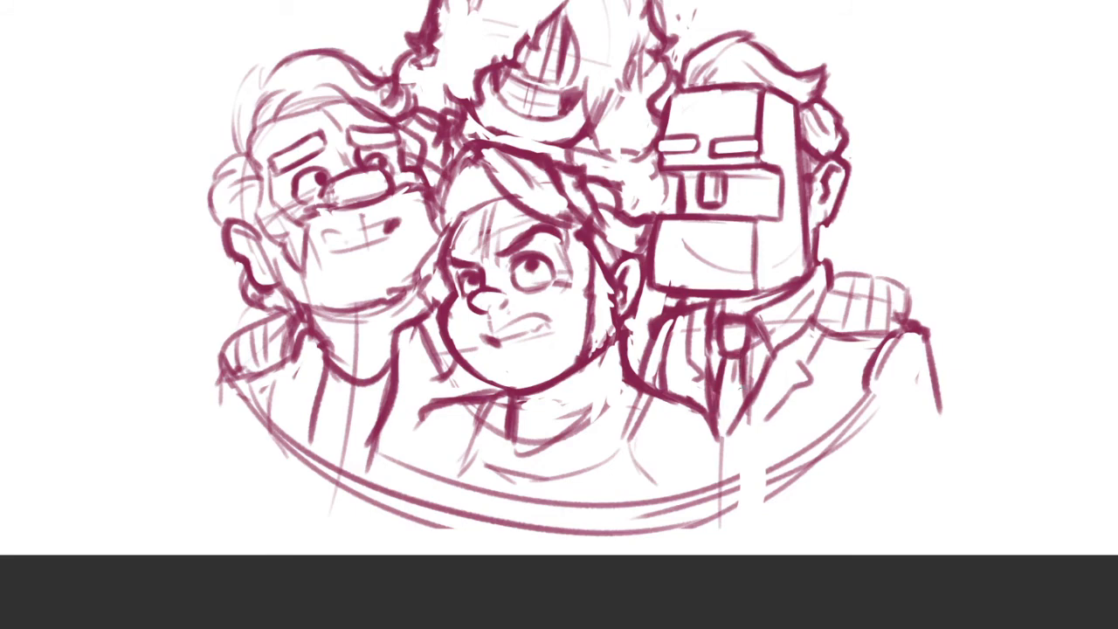
pyautogui.moveTo(739, 359); pyautogui.dragTo(745, 415)
pyautogui.moveTo(781, 386); pyautogui.dragTo(759, 400)
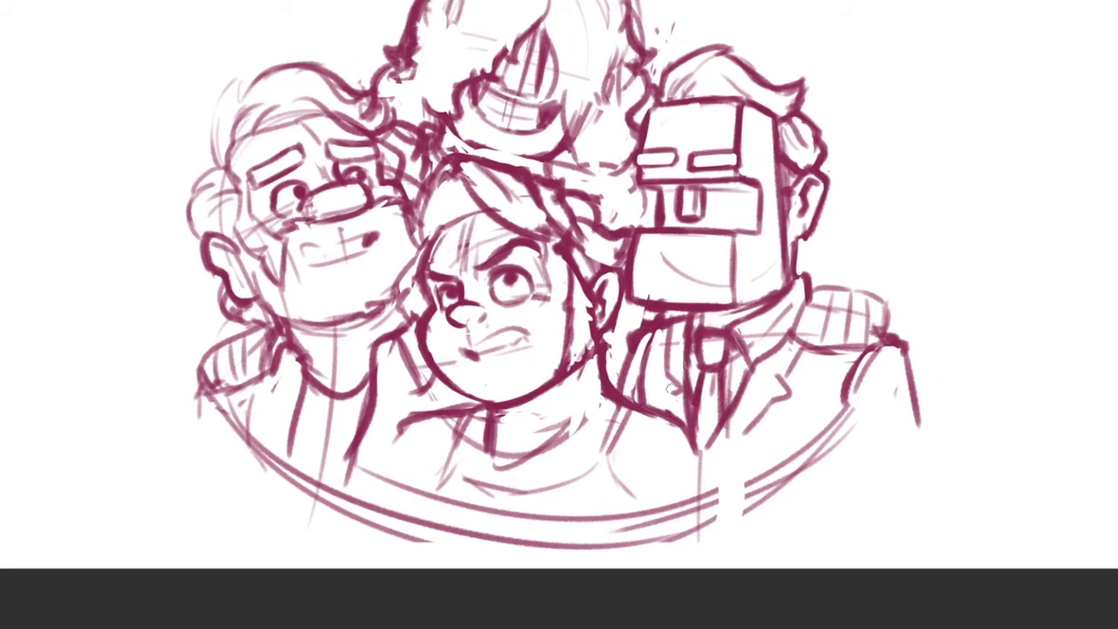
pyautogui.moveTo(671, 392); pyautogui.dragTo(668, 435)
pyautogui.scroll(3, 737, 405)
pyautogui.hotkey('ctrl', 'z')
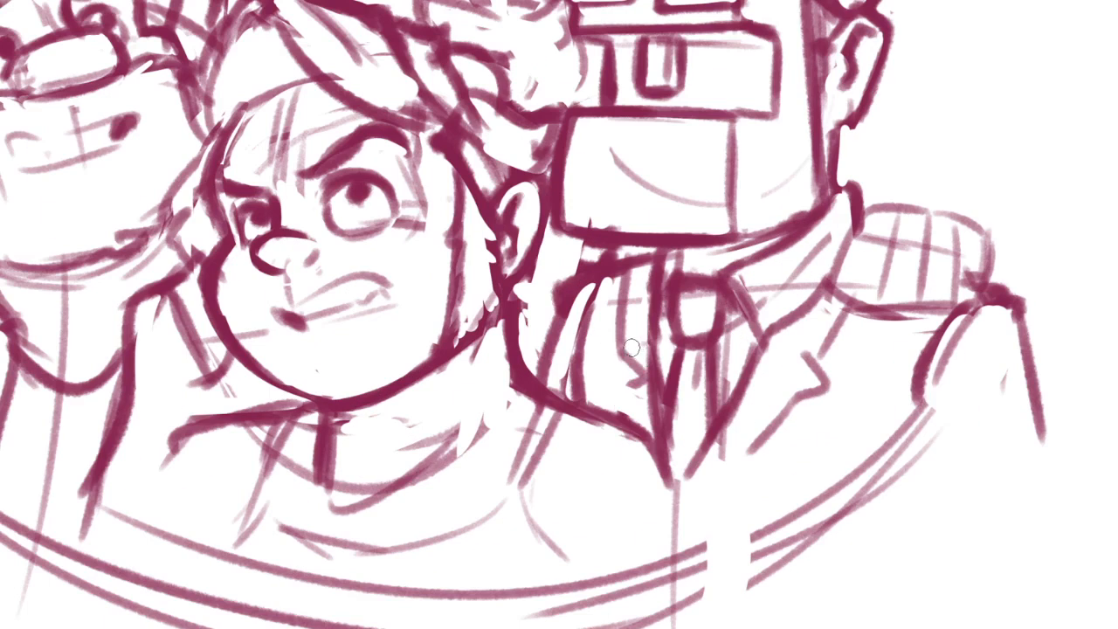
# Redraw the right figure's lapels with sharper notches and a bold edge meeting at the bottom of the V
pyautogui.moveTo(641, 346); pyautogui.dragTo(614, 367)
pyautogui.moveTo(625, 365); pyautogui.dragTo(644, 379)
pyautogui.moveTo(772, 349); pyautogui.dragTo(834, 386)
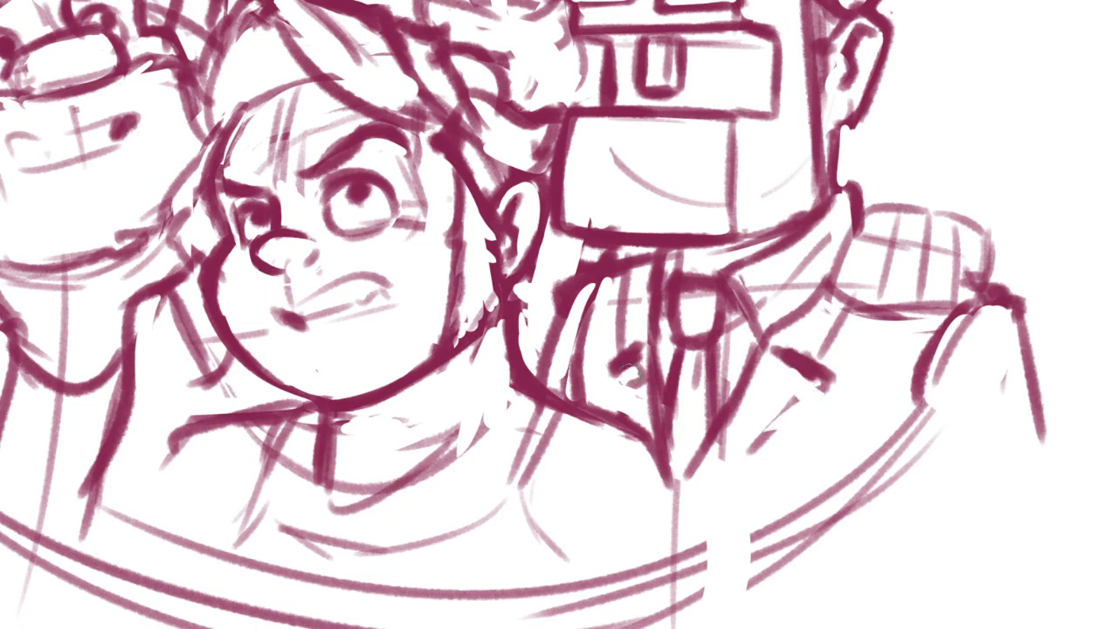
pyautogui.moveTo(615, 373); pyautogui.dragTo(630, 435)
pyautogui.moveTo(825, 373); pyautogui.dragTo(691, 512)
pyautogui.moveTo(653, 433)
pyautogui.mouseDown()
pyautogui.moveTo(692, 513)
pyautogui.moveTo(672, 527)
pyautogui.mouseUp()
pyautogui.moveTo(676, 351); pyautogui.dragTo(642, 360)
pyautogui.moveTo(669, 283)
pyautogui.mouseDown()
pyautogui.moveTo(647, 320)
pyautogui.moveTo(643, 358)
pyautogui.mouseUp()
# Outline the right figure's folded collar and outer lapel with darker lines from the neck to the notch
pyautogui.moveTo(853, 352); pyautogui.dragTo(808, 356)
pyautogui.moveTo(882, 322); pyautogui.dragTo(861, 362)
pyautogui.moveTo(899, 289); pyautogui.dragTo(864, 354)
pyautogui.moveTo(852, 310); pyautogui.dragTo(765, 405)
pyautogui.moveTo(821, 290); pyautogui.dragTo(855, 271)
pyautogui.moveTo(768, 367); pyautogui.dragTo(742, 350)
pyautogui.moveTo(648, 320); pyautogui.dragTo(632, 372)
pyautogui.moveTo(689, 330)
pyautogui.mouseDown()
pyautogui.moveTo(718, 390)
pyautogui.moveTo(705, 330)
pyautogui.moveTo(715, 321)
pyautogui.moveTo(713, 338)
pyautogui.moveTo(791, 289)
pyautogui.moveTo(746, 322)
pyautogui.moveTo(808, 268)
pyautogui.moveTo(777, 301)
pyautogui.mouseUp()
# Clean up the right figure's collar tip and redraw the epaulette as a row of bold rounded bands
pyautogui.press('e')
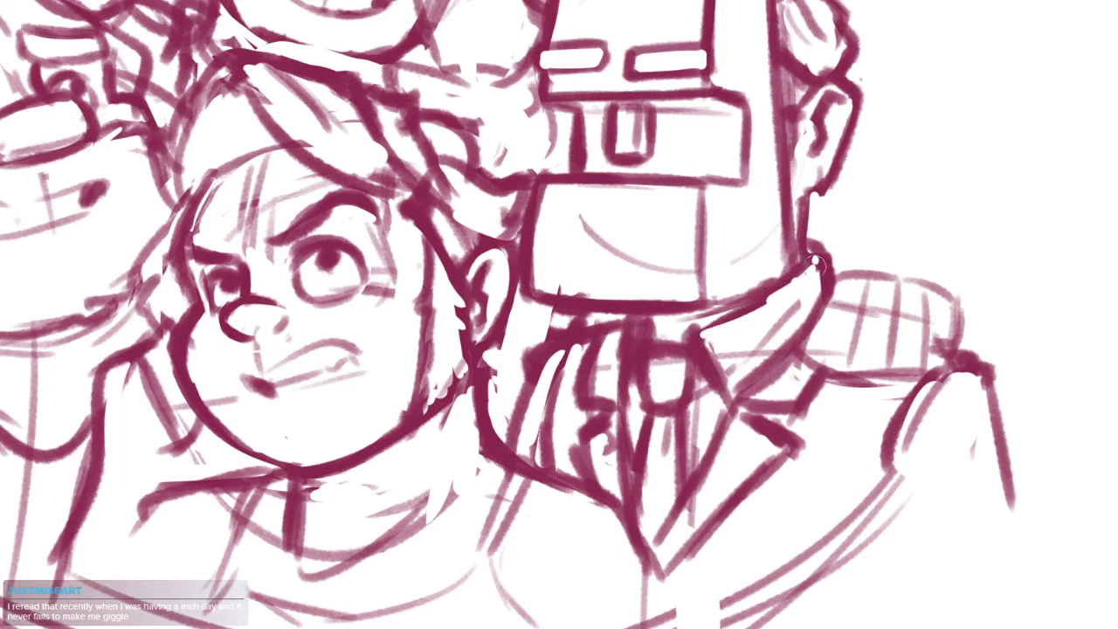
pyautogui.moveTo(912, 298); pyautogui.dragTo(863, 291)
pyautogui.moveTo(787, 271)
pyautogui.mouseDown()
pyautogui.moveTo(821, 286)
pyautogui.moveTo(802, 348)
pyautogui.mouseUp()
pyautogui.moveTo(783, 292)
pyautogui.mouseDown()
pyautogui.moveTo(777, 363)
pyautogui.moveTo(810, 356)
pyautogui.moveTo(776, 365)
pyautogui.mouseUp()
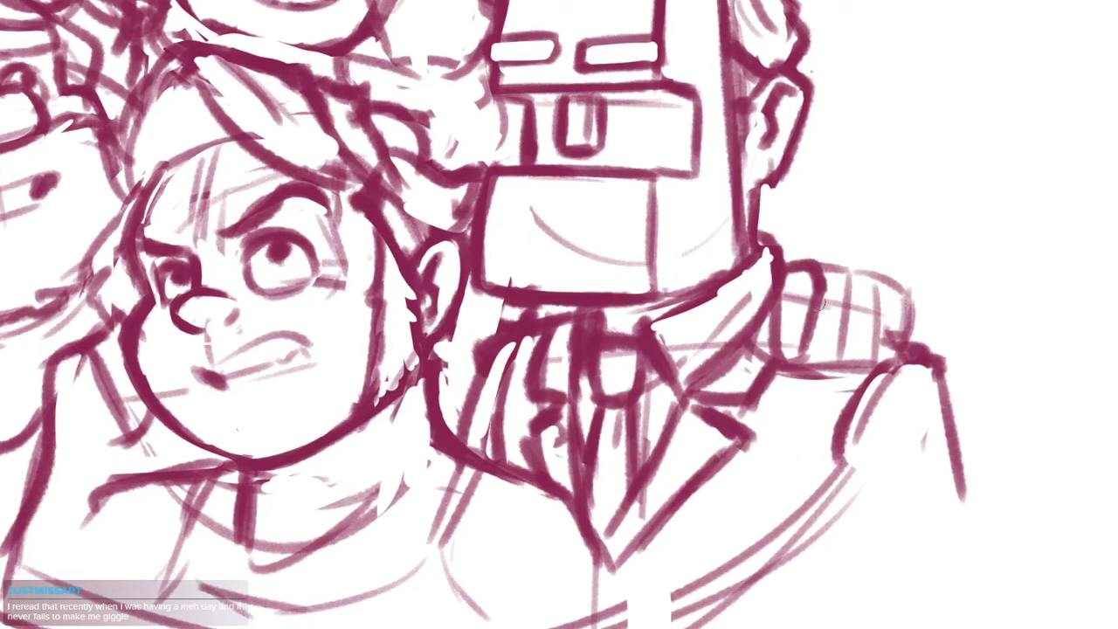
pyautogui.moveTo(817, 288); pyautogui.dragTo(809, 365)
pyautogui.moveTo(823, 260); pyautogui.dragTo(863, 278)
pyautogui.moveTo(853, 276)
pyautogui.mouseDown()
pyautogui.moveTo(834, 356)
pyautogui.moveTo(811, 367)
pyautogui.moveTo(890, 325)
pyautogui.moveTo(828, 367)
pyautogui.mouseUp()
pyautogui.moveTo(892, 278)
pyautogui.mouseDown()
pyautogui.moveTo(864, 341)
pyautogui.moveTo(609, 448)
pyautogui.mouseUp()
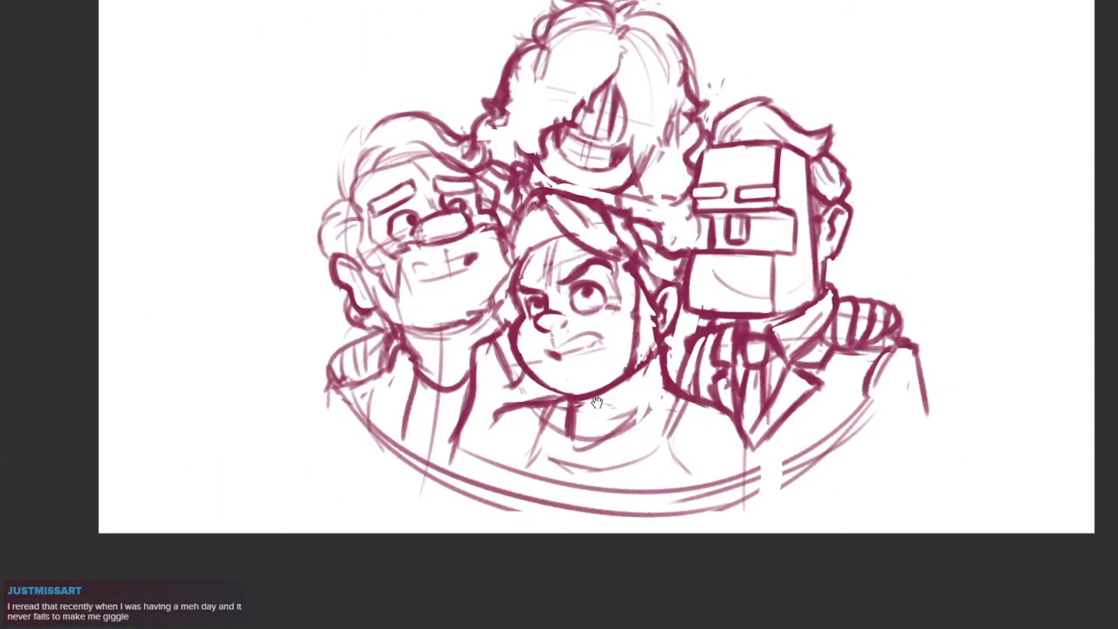
pyautogui.scroll(3, 855, 309)
pyautogui.moveTo(718, 362); pyautogui.dragTo(769, 354)
pyautogui.moveTo(879, 303); pyautogui.dragTo(882, 392)
pyautogui.hotkey('ctrl', 'z')
pyautogui.moveTo(877, 321)
pyautogui.mouseDown()
pyautogui.moveTo(898, 371)
pyautogui.moveTo(971, 354)
pyautogui.mouseUp()
# Redraw the bands on the left figure's shoulder as bold rounded strokes and reinforce the neighbouring neckline edge
pyautogui.moveTo(557, 446); pyautogui.dragTo(908, 470)
pyautogui.scroll(4, 357, 419)
pyautogui.moveTo(371, 280)
pyautogui.mouseDown()
pyautogui.moveTo(308, 312)
pyautogui.moveTo(295, 350)
pyautogui.moveTo(339, 452)
pyautogui.moveTo(380, 345)
pyautogui.mouseUp()
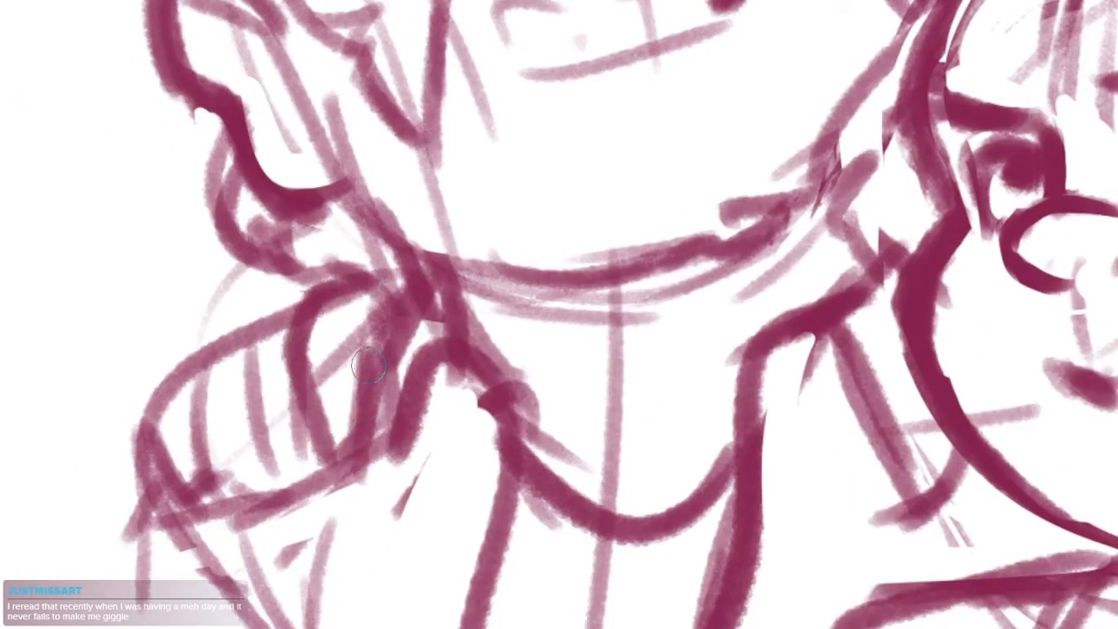
pyautogui.moveTo(296, 291)
pyautogui.mouseDown()
pyautogui.moveTo(262, 302)
pyautogui.moveTo(248, 381)
pyautogui.moveTo(302, 503)
pyautogui.moveTo(329, 452)
pyautogui.mouseUp()
pyautogui.moveTo(251, 304)
pyautogui.mouseDown()
pyautogui.moveTo(173, 352)
pyautogui.moveTo(208, 461)
pyautogui.mouseUp()
pyautogui.hotkey('ctrl', 'z')
pyautogui.moveTo(256, 310)
pyautogui.mouseDown()
pyautogui.moveTo(217, 321)
pyautogui.moveTo(187, 356)
pyautogui.moveTo(195, 422)
pyautogui.moveTo(206, 452)
pyautogui.moveTo(256, 494)
pyautogui.moveTo(305, 485)
pyautogui.mouseUp()
pyautogui.moveTo(182, 358); pyautogui.dragTo(206, 477)
pyautogui.moveTo(267, 403); pyautogui.dragTo(210, 559)
pyautogui.moveTo(446, 455); pyautogui.dragTo(515, 423)
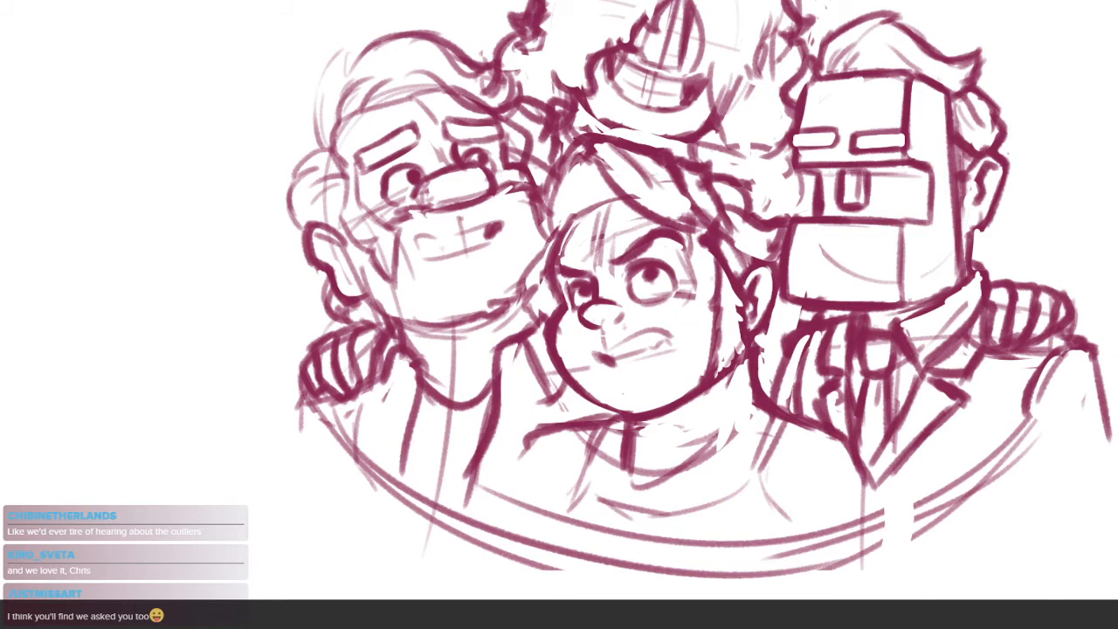
# Erase the jagged hair lines beside the top figure's mouth and strengthen the jaw and outer hair contour
pyautogui.moveTo(840, 352); pyautogui.dragTo(729, 374)
pyautogui.scroll(-2, 728, 375)
pyautogui.moveTo(696, 486); pyautogui.dragTo(691, 504)
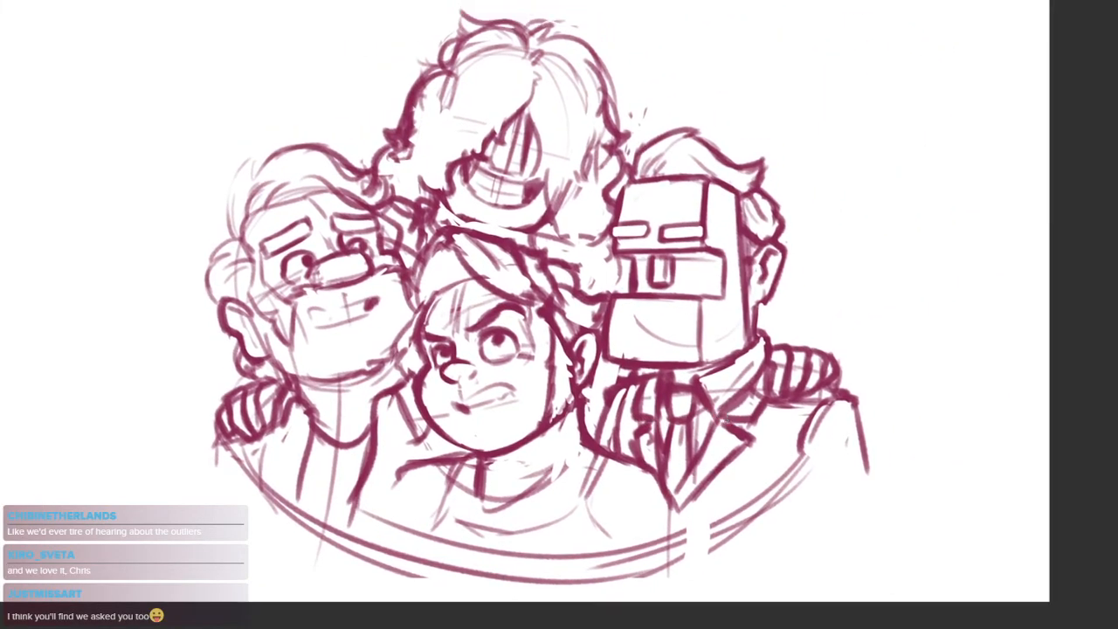
pyautogui.scroll(5, 622, 184)
pyautogui.moveTo(621, 184); pyautogui.dragTo(716, 209)
pyautogui.moveTo(621, 321)
pyautogui.mouseDown()
pyautogui.moveTo(618, 339)
pyautogui.moveTo(668, 318)
pyautogui.mouseUp()
pyautogui.moveTo(661, 161)
pyautogui.mouseDown()
pyautogui.moveTo(664, 275)
pyautogui.moveTo(587, 421)
pyautogui.mouseUp()
pyautogui.moveTo(565, 296); pyautogui.dragTo(571, 365)
pyautogui.moveTo(531, 329)
pyautogui.mouseDown()
pyautogui.moveTo(619, 396)
pyautogui.moveTo(602, 337)
pyautogui.moveTo(656, 417)
pyautogui.mouseUp()
pyautogui.moveTo(542, 206)
pyautogui.mouseDown()
pyautogui.moveTo(479, 231)
pyautogui.moveTo(462, 295)
pyautogui.mouseUp()
pyautogui.moveTo(531, 221)
pyautogui.mouseDown()
pyautogui.moveTo(502, 254)
pyautogui.moveTo(533, 190)
pyautogui.moveTo(458, 262)
pyautogui.moveTo(530, 175)
pyautogui.moveTo(423, 292)
pyautogui.mouseUp()
pyautogui.moveTo(485, 164); pyautogui.dragTo(435, 262)
pyautogui.moveTo(499, 159)
pyautogui.mouseDown()
pyautogui.moveTo(509, 161)
pyautogui.moveTo(404, 296)
pyautogui.mouseUp()
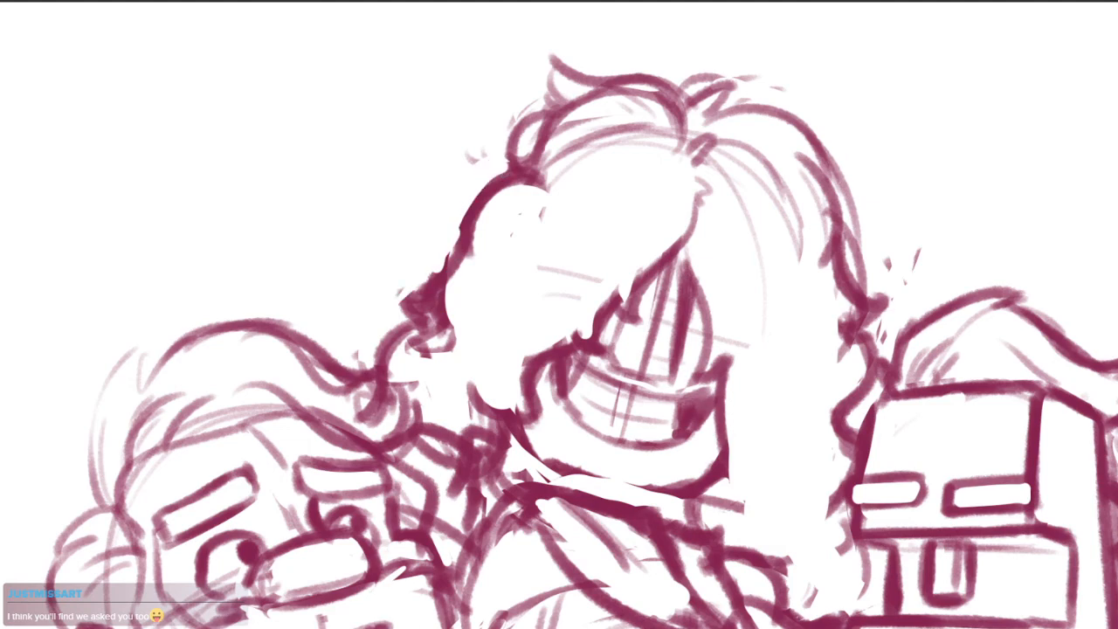
# Draw a long hair strand down beside the top figure's face and rework the hair ends near the right figure
pyautogui.moveTo(892, 263); pyautogui.dragTo(824, 159)
pyautogui.moveTo(703, 114)
pyautogui.mouseDown()
pyautogui.moveTo(727, 166)
pyautogui.moveTo(724, 370)
pyautogui.mouseUp()
pyautogui.moveTo(756, 359); pyautogui.dragTo(733, 418)
pyautogui.scroll(-5, 713, 404)
pyautogui.moveTo(857, 450); pyautogui.dragTo(821, 418)
pyautogui.scroll(4, 690, 398)
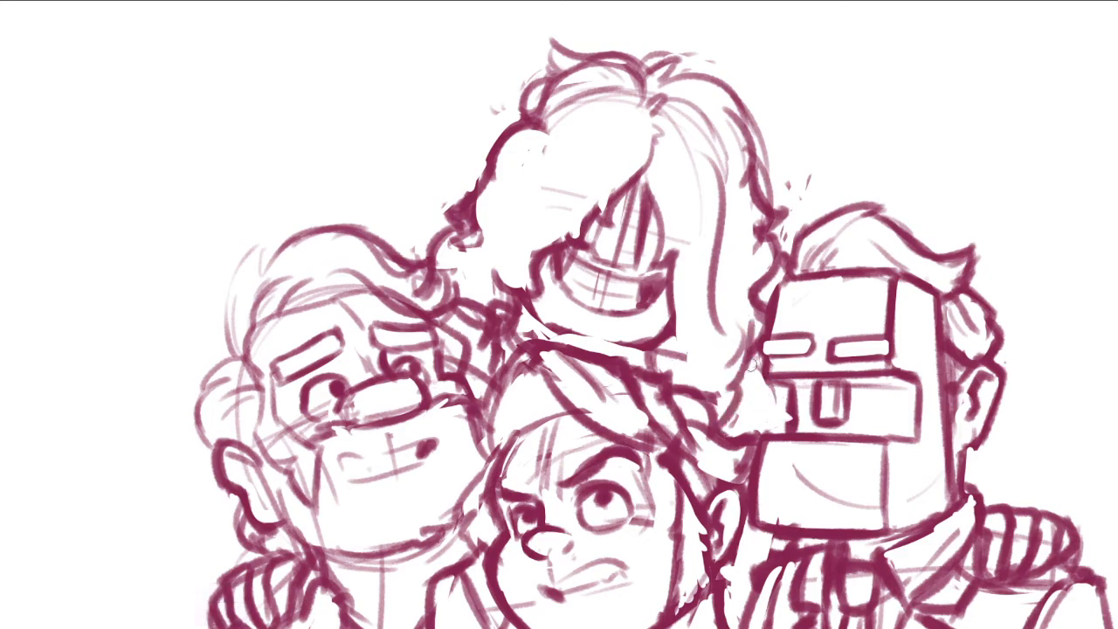
pyautogui.moveTo(750, 364); pyautogui.dragTo(789, 405)
pyautogui.moveTo(751, 362); pyautogui.dragTo(813, 412)
pyautogui.moveTo(658, 357)
pyautogui.mouseDown()
pyautogui.moveTo(679, 358)
pyautogui.moveTo(637, 367)
pyautogui.mouseUp()
pyautogui.scroll(3, 625, 346)
pyautogui.moveTo(450, 252)
pyautogui.mouseDown()
pyautogui.moveTo(517, 341)
pyautogui.moveTo(670, 354)
pyautogui.mouseUp()
pyautogui.moveTo(731, 321); pyautogui.dragTo(648, 365)
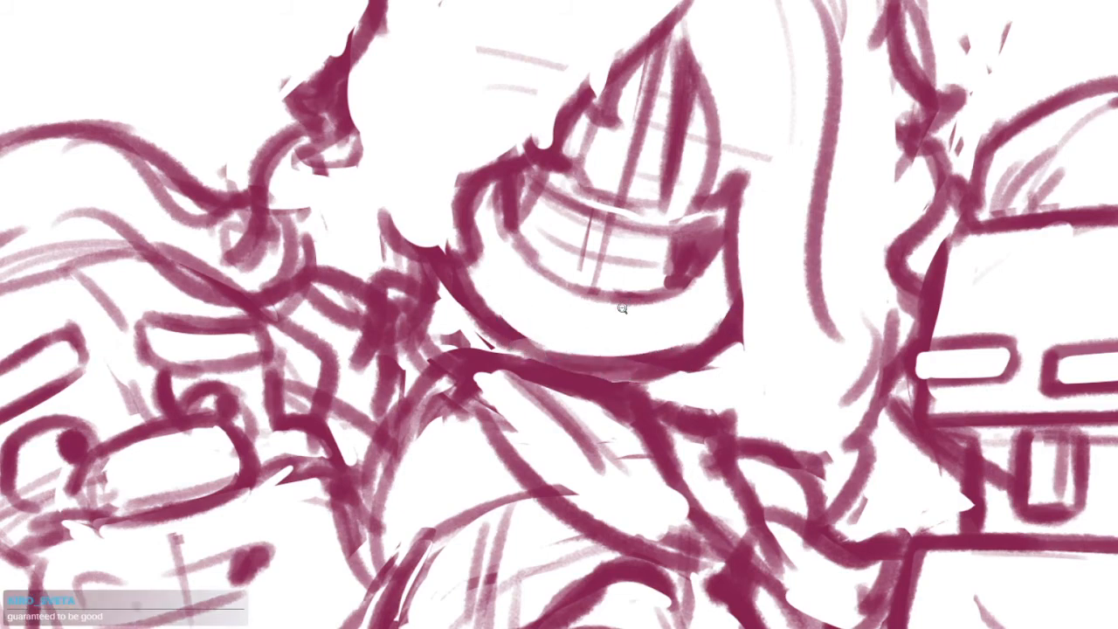
# Clean up the top figure's jawline and the hair edges around the chin
pyautogui.keyDown('alt'); pyautogui.click(629, 304); pyautogui.keyUp('alt')
pyautogui.hotkey('ctrl', 'z')
pyautogui.moveTo(491, 220)
pyautogui.mouseDown()
pyautogui.moveTo(525, 332)
pyautogui.moveTo(508, 298)
pyautogui.moveTo(509, 316)
pyautogui.mouseUp()
pyautogui.moveTo(606, 354)
pyautogui.mouseDown()
pyautogui.moveTo(655, 351)
pyautogui.moveTo(705, 316)
pyautogui.mouseUp()
pyautogui.moveTo(572, 332)
pyautogui.mouseDown()
pyautogui.moveTo(634, 341)
pyautogui.moveTo(715, 319)
pyautogui.moveTo(707, 381)
pyautogui.mouseUp()
pyautogui.scroll(-5, 723, 319)
pyautogui.scroll(3, 748, 336)
pyautogui.moveTo(749, 351); pyautogui.dragTo(747, 390)
# Clear the stray lines inside the top figure's nose and redefine the nose and upper mouth edges
pyautogui.scroll(4, 636, 348)
pyautogui.moveTo(648, 297); pyautogui.dragTo(718, 320)
pyautogui.moveTo(745, 208); pyautogui.dragTo(732, 309)
pyautogui.moveTo(724, 182)
pyautogui.mouseDown()
pyautogui.moveTo(691, 287)
pyautogui.moveTo(715, 300)
pyautogui.mouseUp()
pyautogui.moveTo(767, 271); pyautogui.dragTo(821, 368)
pyautogui.moveTo(682, 365); pyautogui.dragTo(641, 380)
pyautogui.moveTo(723, 305); pyautogui.dragTo(814, 247)
pyautogui.moveTo(751, 239); pyautogui.dragTo(749, 334)
# Draw the top figure's closed eyes as two short tapered arcs above the nose
pyautogui.moveTo(632, 172); pyautogui.dragTo(702, 179)
pyautogui.hotkey('ctrl', 'z')
pyautogui.moveTo(617, 172); pyautogui.dragTo(697, 169)
pyautogui.moveTo(765, 191)
pyautogui.mouseDown()
pyautogui.moveTo(829, 229)
pyautogui.moveTo(862, 216)
pyautogui.mouseUp()
pyautogui.moveTo(831, 213); pyautogui.dragTo(748, 176)
pyautogui.moveTo(493, 134)
pyautogui.mouseDown()
pyautogui.moveTo(639, 143)
pyautogui.moveTo(576, 177)
pyautogui.moveTo(606, 270)
pyautogui.mouseUp()
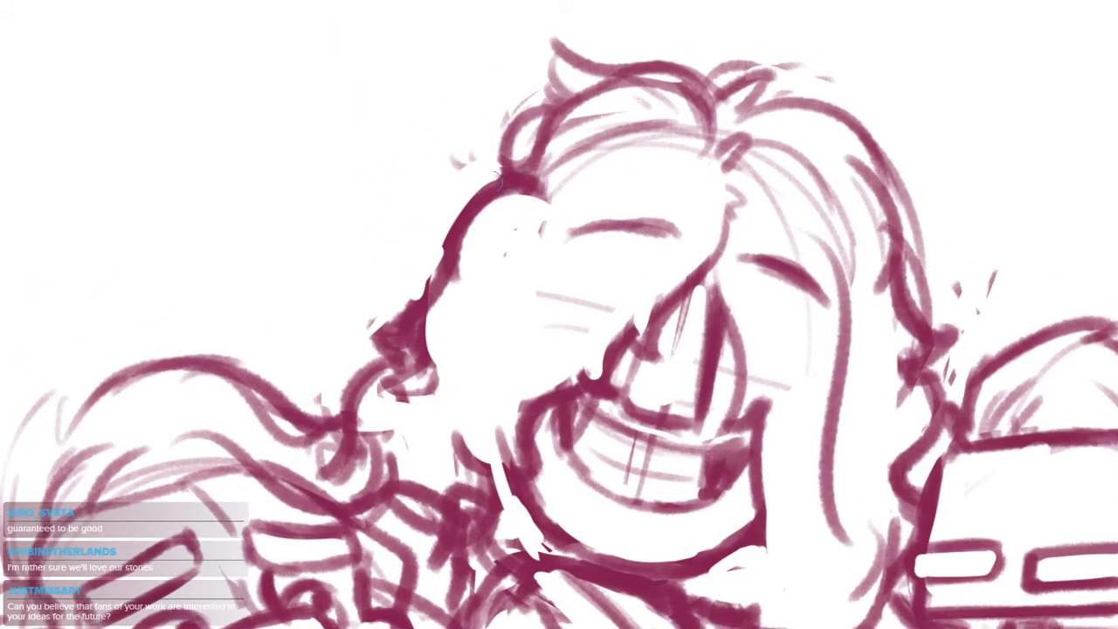
# Thicken the top figure's wavy outer hair contour on the side above the left figure
pyautogui.moveTo(521, 180); pyautogui.dragTo(442, 311)
pyautogui.moveTo(443, 253); pyautogui.dragTo(412, 338)
pyautogui.moveTo(496, 367); pyautogui.dragTo(403, 552)
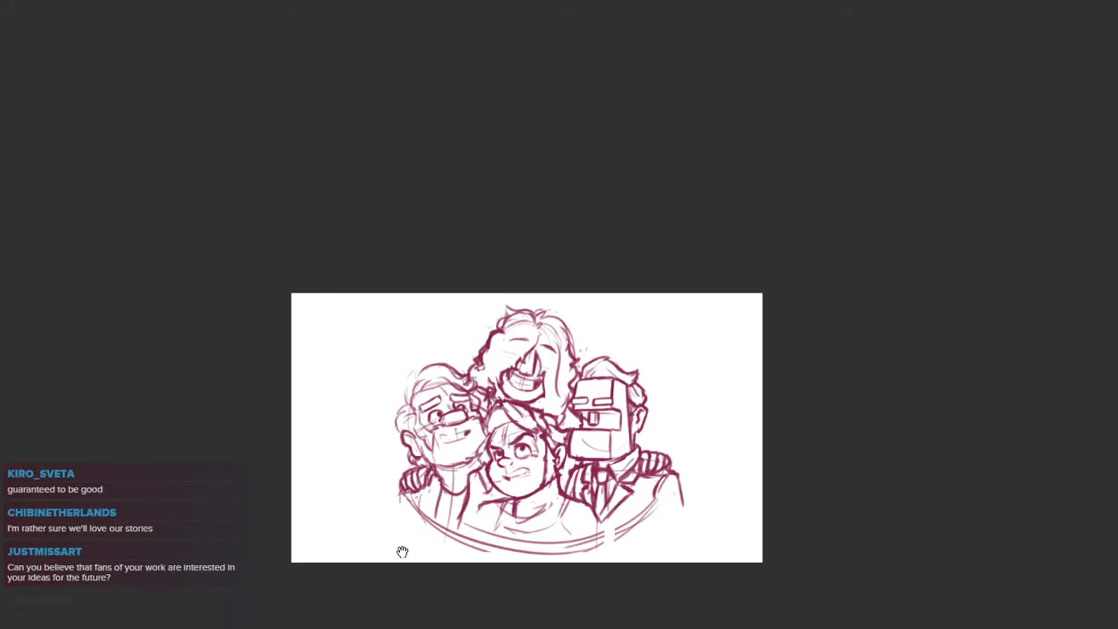
pyautogui.keyDown('ctrl'); pyautogui.click(516, 385); pyautogui.keyUp('ctrl')
pyautogui.keyDown('ctrl'); pyautogui.click(516, 384); pyautogui.keyUp('ctrl')
pyautogui.keyDown('ctrl'); pyautogui.click(514, 377); pyautogui.keyUp('ctrl')
pyautogui.moveTo(454, 332); pyautogui.dragTo(489, 352)
pyautogui.moveTo(767, 504); pyautogui.dragTo(767, 376)
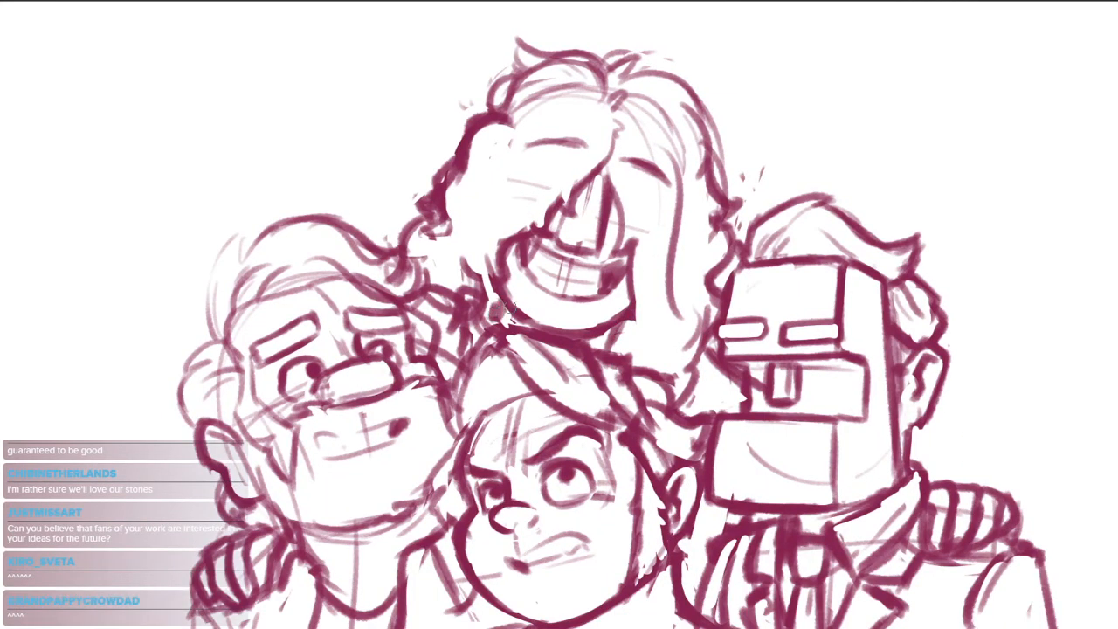
pyautogui.keyDown('alt'); pyautogui.click(529, 329); pyautogui.keyUp('alt')
pyautogui.keyDown('alt'); pyautogui.click(529, 329); pyautogui.keyUp('alt')
pyautogui.keyDown('alt'); pyautogui.click(529, 329); pyautogui.keyUp('alt')
pyautogui.keyDown('ctrl'); pyautogui.click(578, 363); pyautogui.keyUp('ctrl')
pyautogui.moveTo(581, 341); pyautogui.dragTo(618, 361)
pyautogui.keyDown('ctrl'); pyautogui.click(618, 360); pyautogui.keyUp('ctrl')
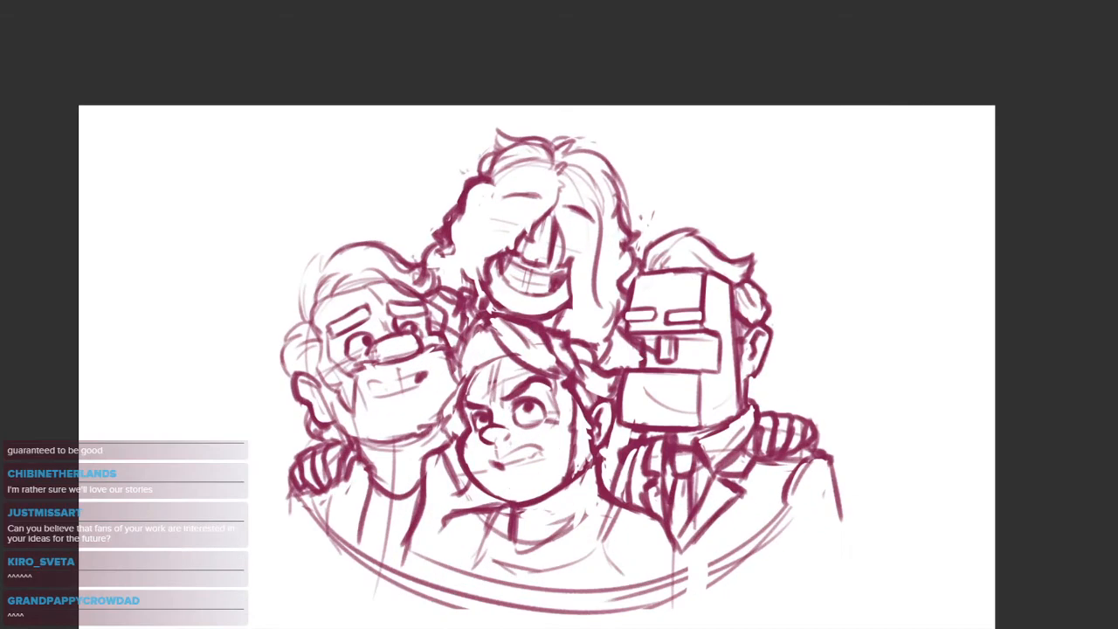
# Sketch a diagonal guide line across the right figure's jaw and a curved knuckle outline above the shoulder bands
pyautogui.keyDown('ctrl'); pyautogui.click(787, 398); pyautogui.keyUp('ctrl')
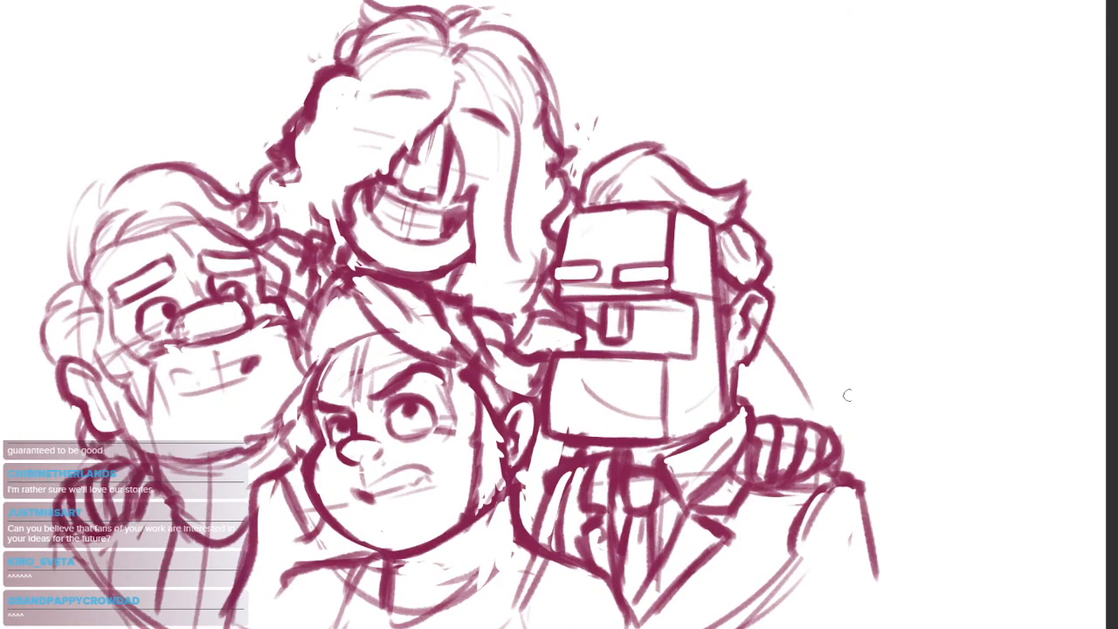
pyautogui.moveTo(589, 302); pyautogui.dragTo(721, 465)
pyautogui.moveTo(697, 408); pyautogui.dragTo(764, 377)
pyautogui.moveTo(676, 412)
pyautogui.mouseDown()
pyautogui.moveTo(779, 392)
pyautogui.moveTo(834, 421)
pyautogui.mouseUp()
pyautogui.scroll(2, 779, 414)
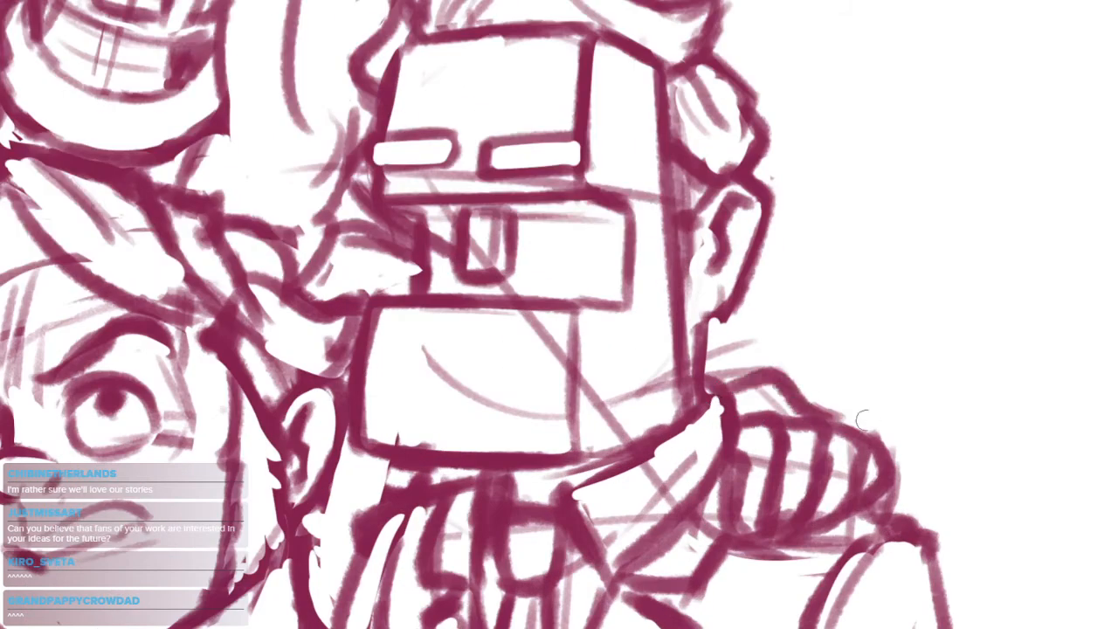
# Redraw the rounded hair bump above the left figure's ear with a darker outline and a pointed notch
pyautogui.scroll(-3, 860, 425)
pyautogui.scroll(4, 328, 443)
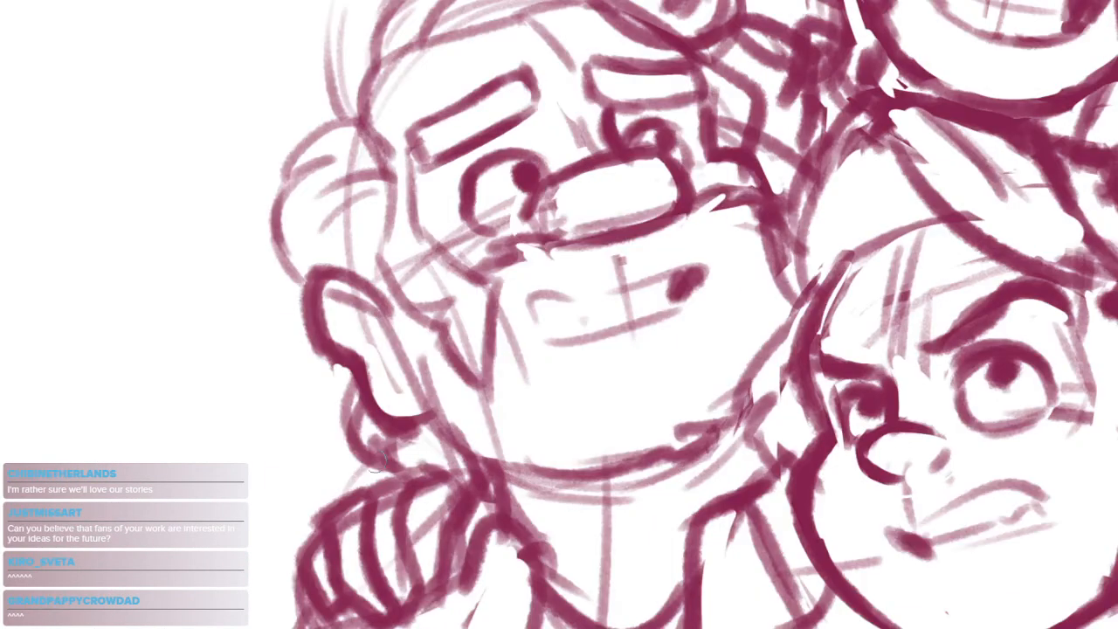
pyautogui.scroll(-5, 604, 457)
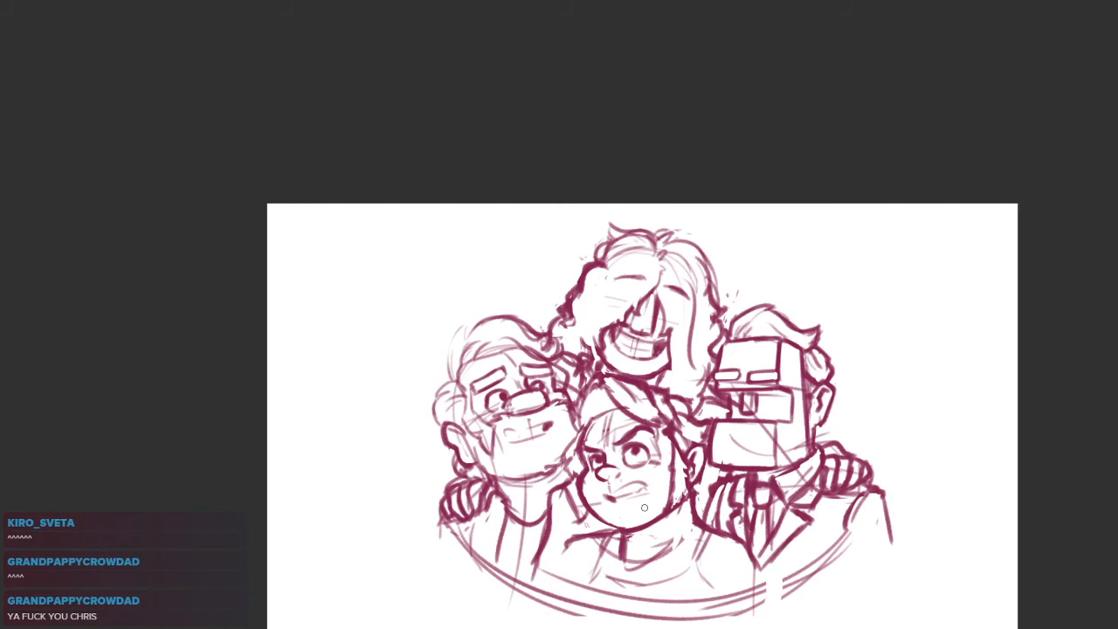
pyautogui.moveTo(731, 372); pyautogui.dragTo(636, 303)
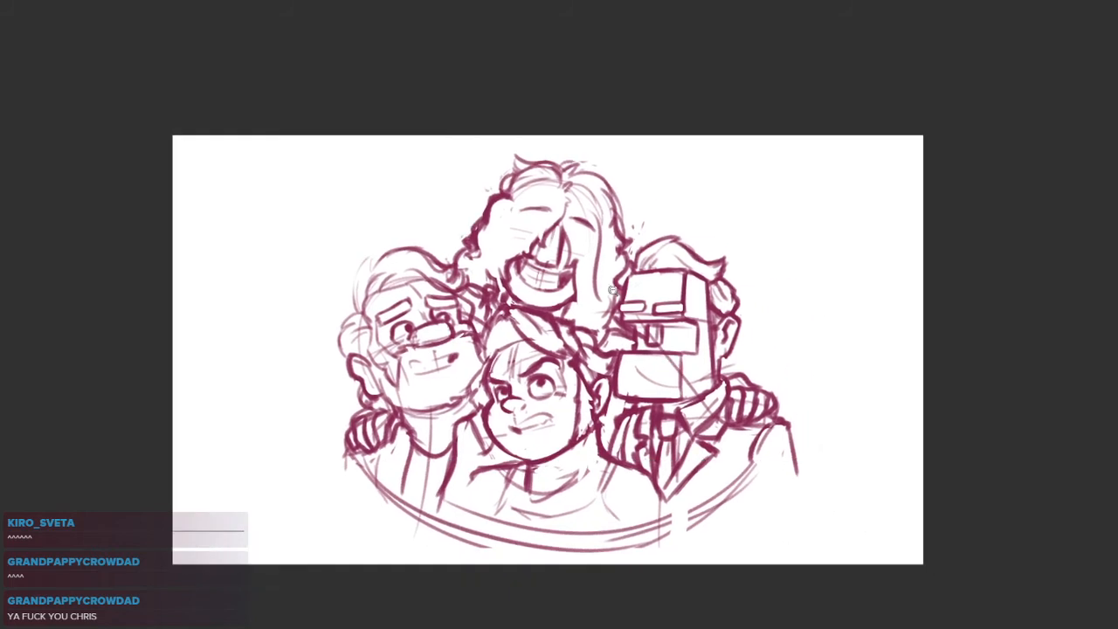
pyautogui.scroll(3, 446, 313)
pyautogui.moveTo(393, 316); pyautogui.dragTo(534, 298)
pyautogui.scroll(3, 405, 290)
pyautogui.moveTo(395, 281)
pyautogui.mouseDown()
pyautogui.moveTo(349, 319)
pyautogui.moveTo(342, 357)
pyautogui.moveTo(388, 436)
pyautogui.mouseUp()
pyautogui.moveTo(542, 349); pyautogui.dragTo(504, 407)
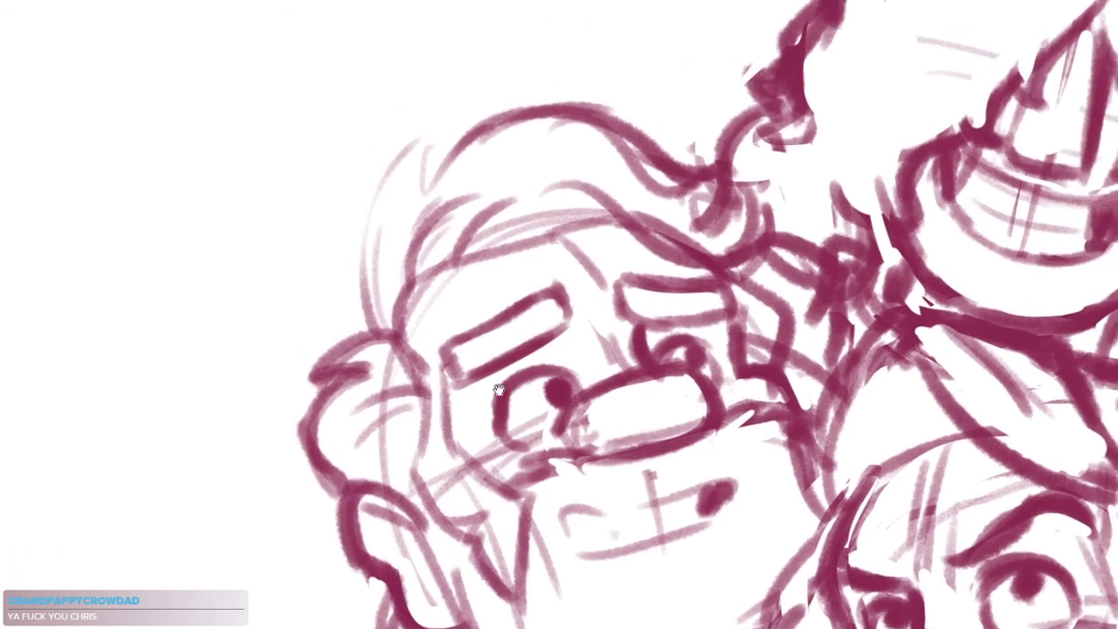
# Replace the faint hair strands at the back of the left figure's head with bold pointed tufts
pyautogui.moveTo(386, 323); pyautogui.dragTo(360, 195)
pyautogui.moveTo(378, 258); pyautogui.dragTo(417, 140)
pyautogui.moveTo(434, 135); pyautogui.dragTo(422, 215)
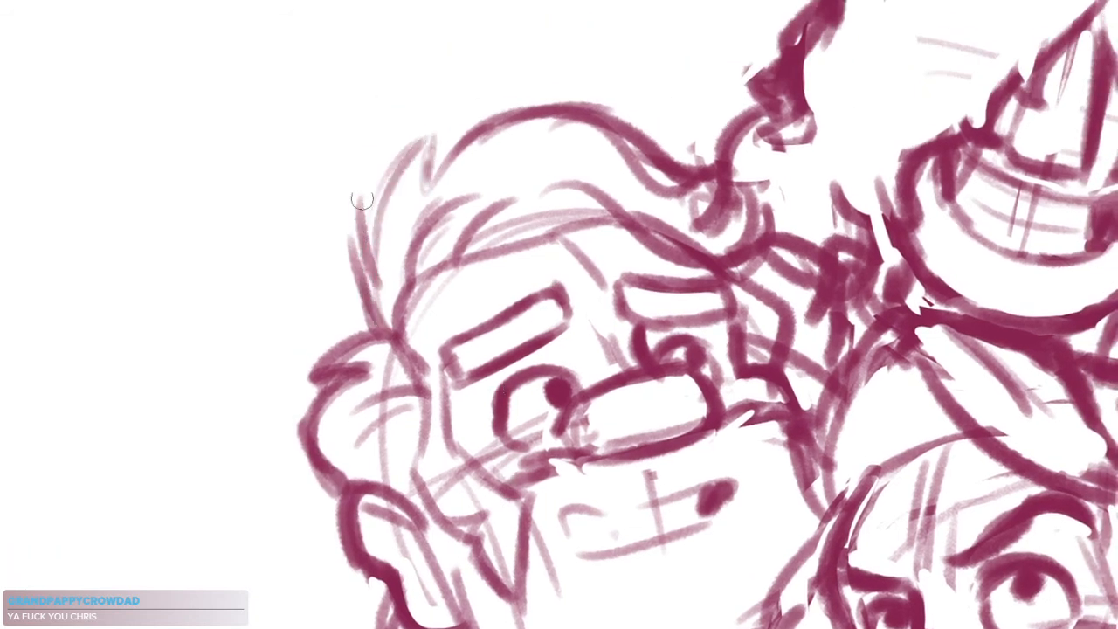
pyautogui.moveTo(360, 194); pyautogui.dragTo(375, 325)
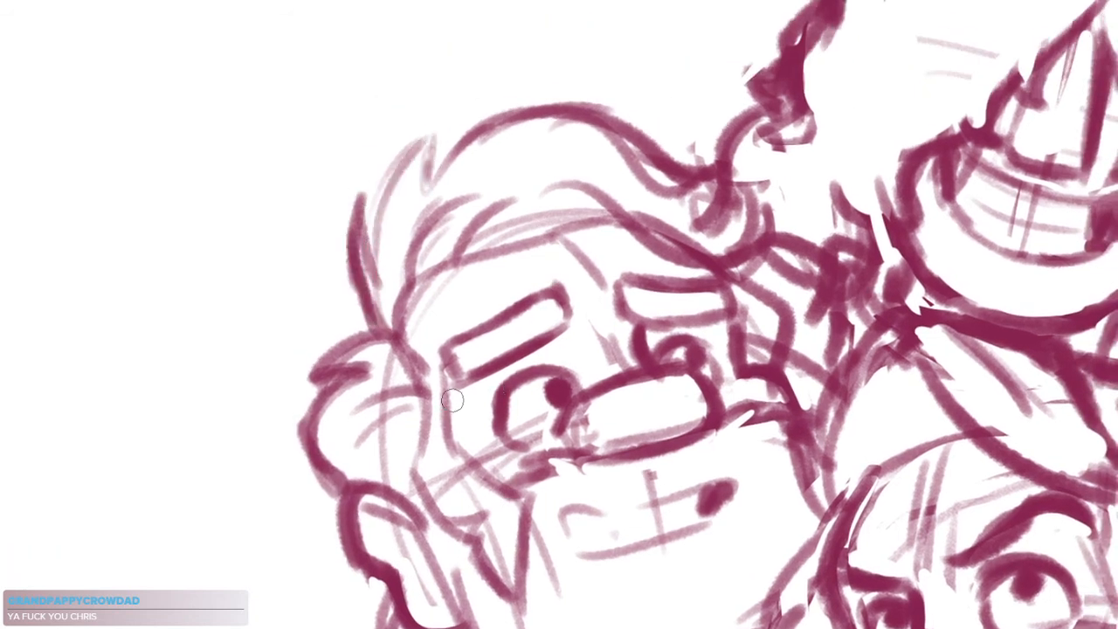
# Darken the outline of the left figure's near eye and erase the sketch lines crossing inside it
pyautogui.moveTo(575, 421)
pyautogui.mouseDown()
pyautogui.moveTo(502, 356)
pyautogui.moveTo(482, 316)
pyautogui.moveTo(493, 359)
pyautogui.mouseUp()
pyautogui.moveTo(435, 324)
pyautogui.mouseDown()
pyautogui.moveTo(447, 317)
pyautogui.moveTo(443, 386)
pyautogui.mouseUp()
pyautogui.scroll(2, 453, 326)
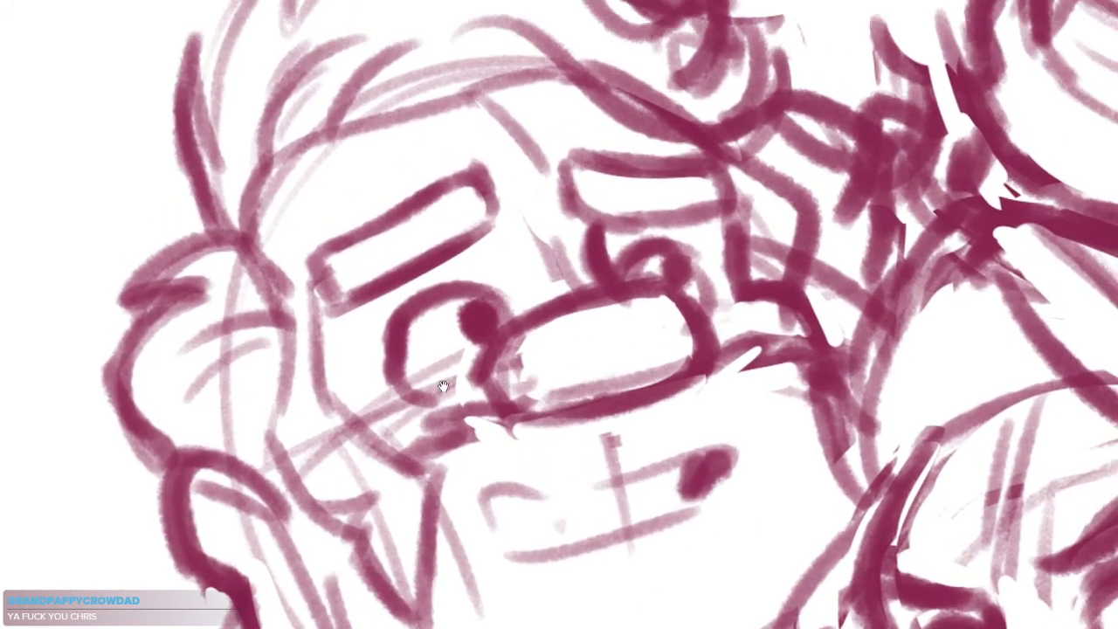
pyautogui.moveTo(417, 323); pyautogui.dragTo(400, 380)
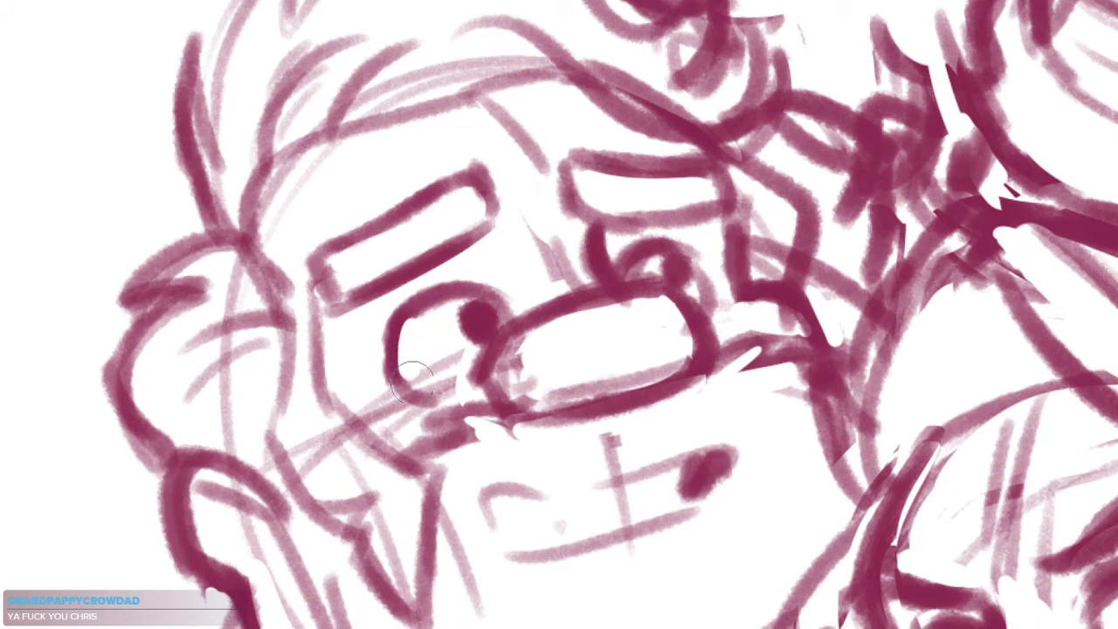
pyautogui.moveTo(410, 325)
pyautogui.mouseDown()
pyautogui.moveTo(395, 382)
pyautogui.moveTo(428, 395)
pyautogui.moveTo(481, 378)
pyautogui.mouseUp()
pyautogui.moveTo(538, 451); pyautogui.dragTo(486, 455)
pyautogui.press('e')
pyautogui.moveTo(377, 376); pyautogui.dragTo(410, 357)
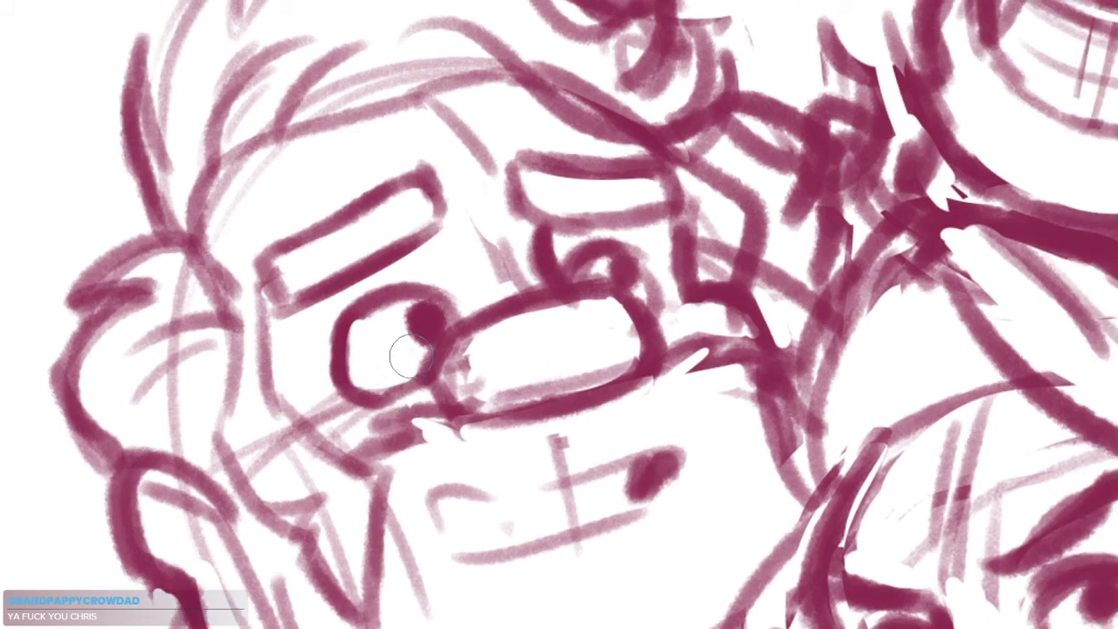
# Refine the left figure's far eye and the line work around the adjoining nose outline
pyautogui.moveTo(588, 271); pyautogui.dragTo(592, 269)
pyautogui.moveTo(669, 290); pyautogui.dragTo(631, 364)
pyautogui.moveTo(594, 300)
pyautogui.mouseDown()
pyautogui.moveTo(641, 268)
pyautogui.moveTo(615, 309)
pyautogui.mouseUp()
pyautogui.moveTo(483, 406)
pyautogui.mouseDown()
pyautogui.moveTo(483, 363)
pyautogui.moveTo(582, 304)
pyautogui.mouseUp()
pyautogui.moveTo(527, 344)
pyautogui.mouseDown()
pyautogui.moveTo(586, 297)
pyautogui.moveTo(447, 360)
pyautogui.moveTo(531, 257)
pyautogui.mouseUp()
pyautogui.moveTo(483, 407)
pyautogui.mouseDown()
pyautogui.moveTo(487, 354)
pyautogui.moveTo(559, 307)
pyautogui.mouseUp()
pyautogui.moveTo(846, 266)
pyautogui.mouseDown()
pyautogui.moveTo(744, 252)
pyautogui.moveTo(789, 203)
pyautogui.mouseUp()
pyautogui.moveTo(672, 336)
pyautogui.mouseDown()
pyautogui.moveTo(614, 345)
pyautogui.moveTo(775, 319)
pyautogui.moveTo(694, 399)
pyautogui.mouseUp()
pyautogui.moveTo(901, 431); pyautogui.dragTo(778, 367)
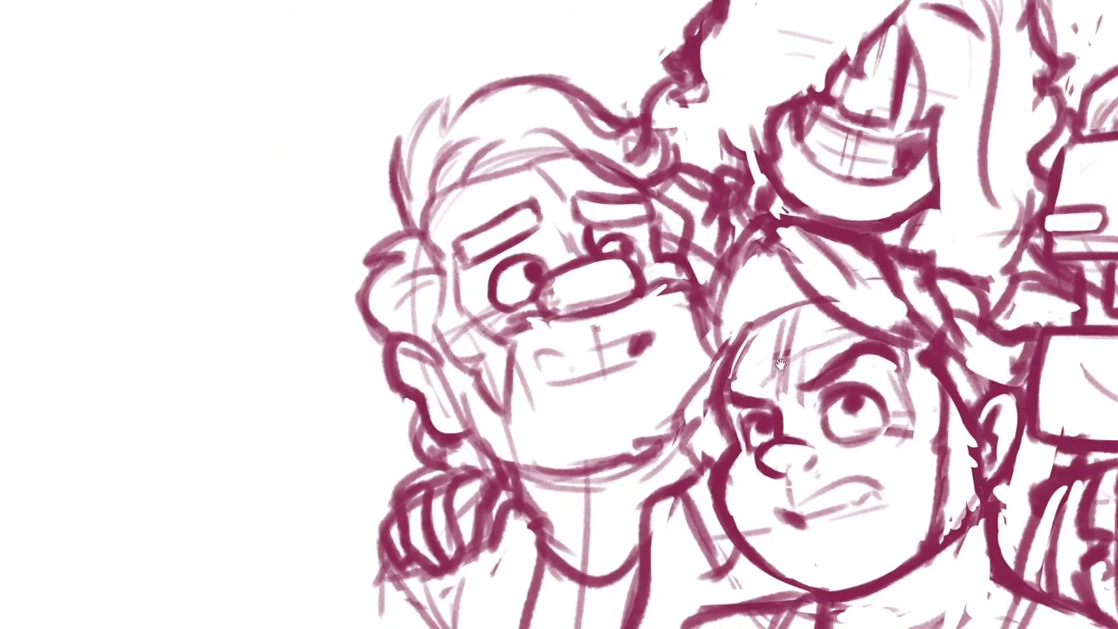
# Clean up the middle figure's shoulder next to the left figure and redraw the shoulder and armhole lines
pyautogui.moveTo(662, 302)
pyautogui.mouseDown()
pyautogui.moveTo(629, 366)
pyautogui.moveTo(524, 392)
pyautogui.moveTo(706, 329)
pyautogui.moveTo(527, 430)
pyautogui.mouseUp()
pyautogui.moveTo(756, 501); pyautogui.dragTo(715, 511)
pyautogui.click(793, 462)
pyautogui.moveTo(794, 462)
pyautogui.mouseDown()
pyautogui.moveTo(790, 506)
pyautogui.moveTo(810, 488)
pyautogui.mouseUp()
pyautogui.click(784, 474)
pyautogui.click(498, 463)
pyautogui.moveTo(508, 428)
pyautogui.mouseDown()
pyautogui.moveTo(472, 437)
pyautogui.moveTo(412, 509)
pyautogui.moveTo(480, 423)
pyautogui.moveTo(408, 444)
pyautogui.mouseUp()
pyautogui.press('e')
pyautogui.moveTo(490, 431)
pyautogui.mouseDown()
pyautogui.moveTo(416, 485)
pyautogui.moveTo(397, 517)
pyautogui.mouseUp()
pyautogui.moveTo(491, 472); pyautogui.dragTo(456, 545)
pyautogui.moveTo(486, 496); pyautogui.dragTo(456, 536)
# Redraw the lower edge of the middle figure's collar and add a bold arm seam on the side nearest the right figure
pyautogui.moveTo(702, 489)
pyautogui.mouseDown()
pyautogui.moveTo(715, 536)
pyautogui.moveTo(745, 564)
pyautogui.mouseUp()
pyautogui.moveTo(513, 475)
pyautogui.mouseDown()
pyautogui.moveTo(561, 522)
pyautogui.moveTo(622, 526)
pyautogui.moveTo(695, 495)
pyautogui.moveTo(512, 514)
pyautogui.moveTo(650, 522)
pyautogui.mouseUp()
pyautogui.hotkey('ctrl', 'z')
pyautogui.hotkey('ctrl', 'z')
pyautogui.moveTo(562, 519); pyautogui.dragTo(714, 482)
pyautogui.hotkey('ctrl', 'z')
pyautogui.hotkey('ctrl', 'z')
pyautogui.moveTo(501, 486)
pyautogui.mouseDown()
pyautogui.moveTo(538, 521)
pyautogui.moveTo(702, 490)
pyautogui.mouseUp()
pyautogui.moveTo(561, 532)
pyautogui.mouseDown()
pyautogui.moveTo(671, 522)
pyautogui.moveTo(671, 532)
pyautogui.mouseUp()
pyautogui.moveTo(689, 508); pyautogui.dragTo(712, 549)
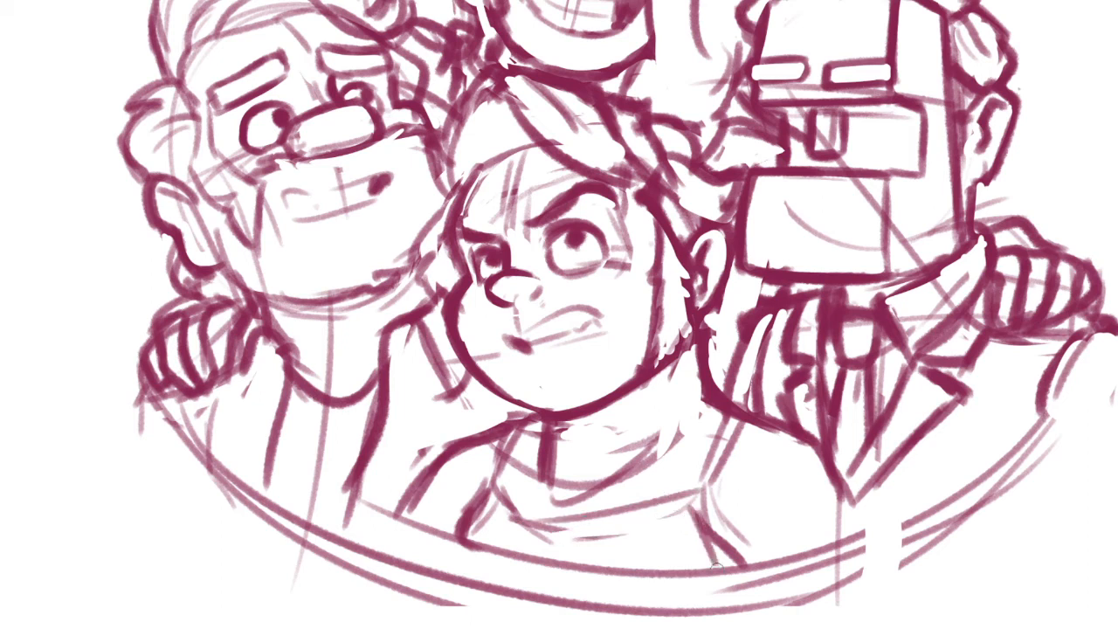
pyautogui.moveTo(708, 503); pyautogui.dragTo(738, 569)
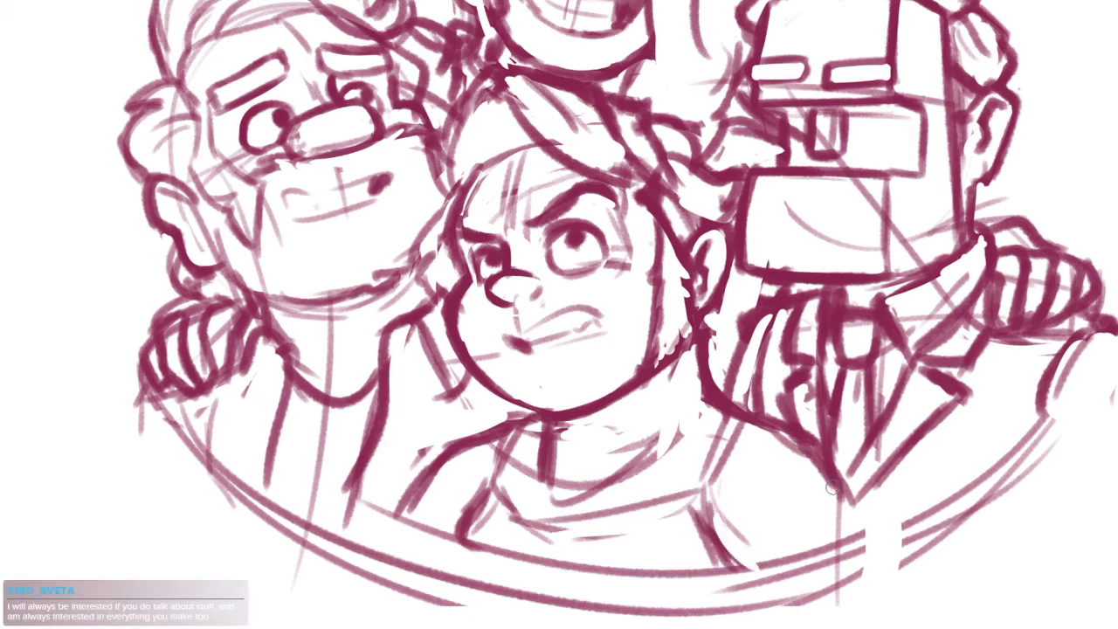
# Thicken the middle figure's sloping shoulder contour on the side next to the left figure
pyautogui.moveTo(446, 480); pyautogui.dragTo(407, 520)
pyautogui.moveTo(476, 425)
pyautogui.mouseDown()
pyautogui.moveTo(387, 513)
pyautogui.moveTo(502, 415)
pyautogui.moveTo(391, 481)
pyautogui.mouseUp()
pyautogui.scroll(-3, 651, 441)
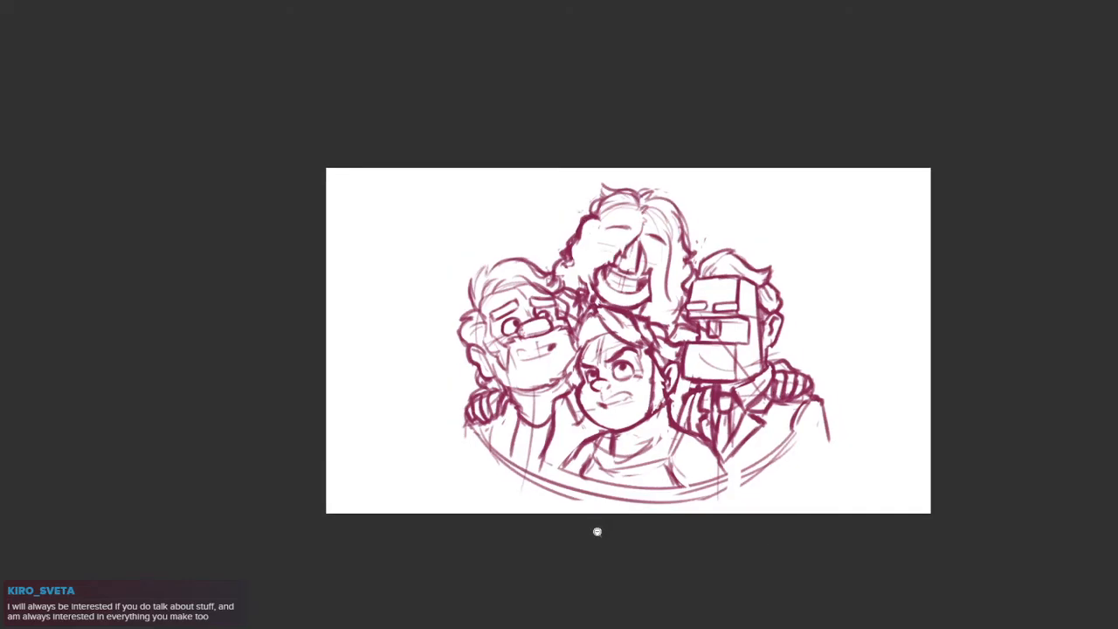
# Redraw the lower edge of the oval frame as one bold curve and erase its inner line beneath the middle figure
pyautogui.scroll(1, 712, 456)
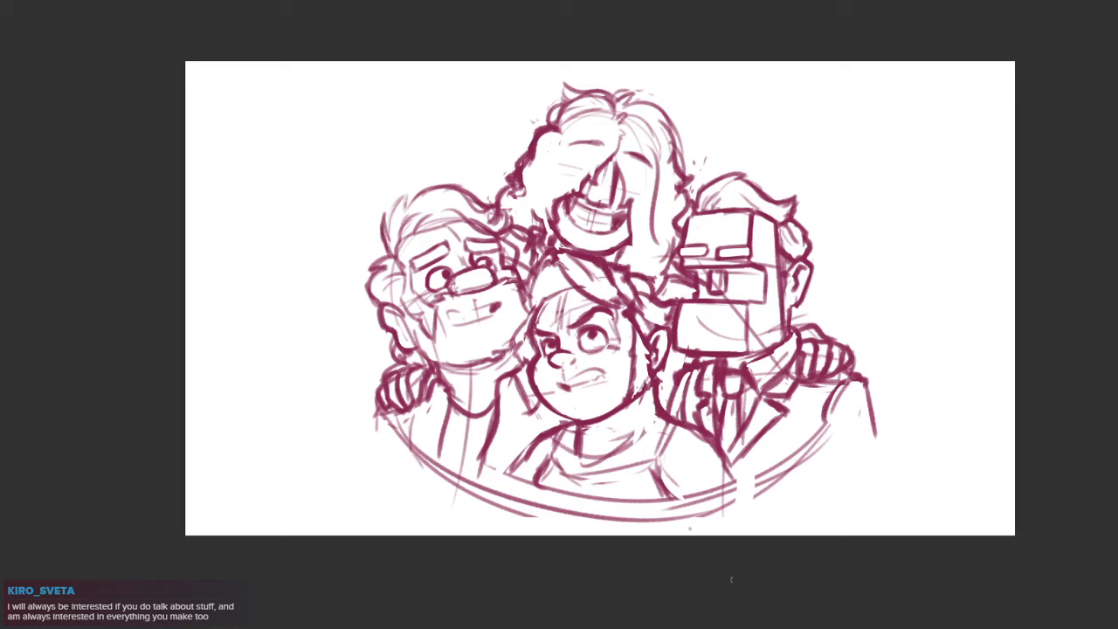
pyautogui.moveTo(785, 402); pyautogui.dragTo(730, 404)
pyautogui.scroll(2, 785, 422)
pyautogui.moveTo(818, 376)
pyautogui.mouseDown()
pyautogui.moveTo(790, 425)
pyautogui.moveTo(684, 482)
pyautogui.mouseUp()
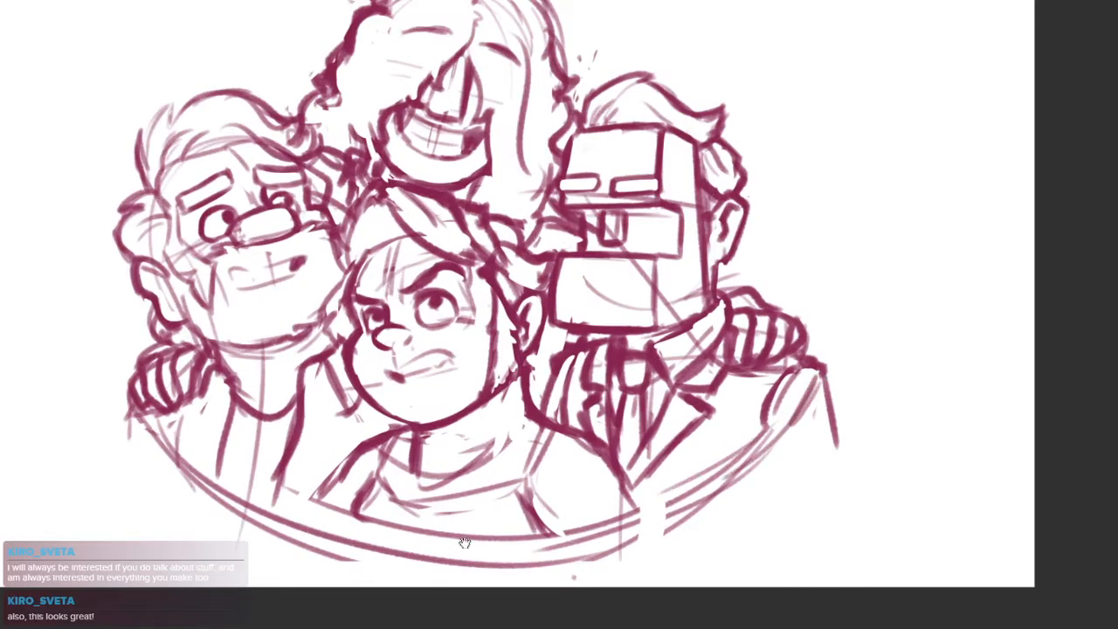
pyautogui.moveTo(437, 489); pyautogui.dragTo(577, 495)
pyautogui.moveTo(268, 424); pyautogui.dragTo(524, 567)
pyautogui.moveTo(286, 454)
pyautogui.mouseDown()
pyautogui.moveTo(316, 469)
pyautogui.moveTo(842, 487)
pyautogui.mouseUp()
pyautogui.moveTo(276, 424)
pyautogui.mouseDown()
pyautogui.moveTo(446, 536)
pyautogui.moveTo(643, 569)
pyautogui.mouseUp()
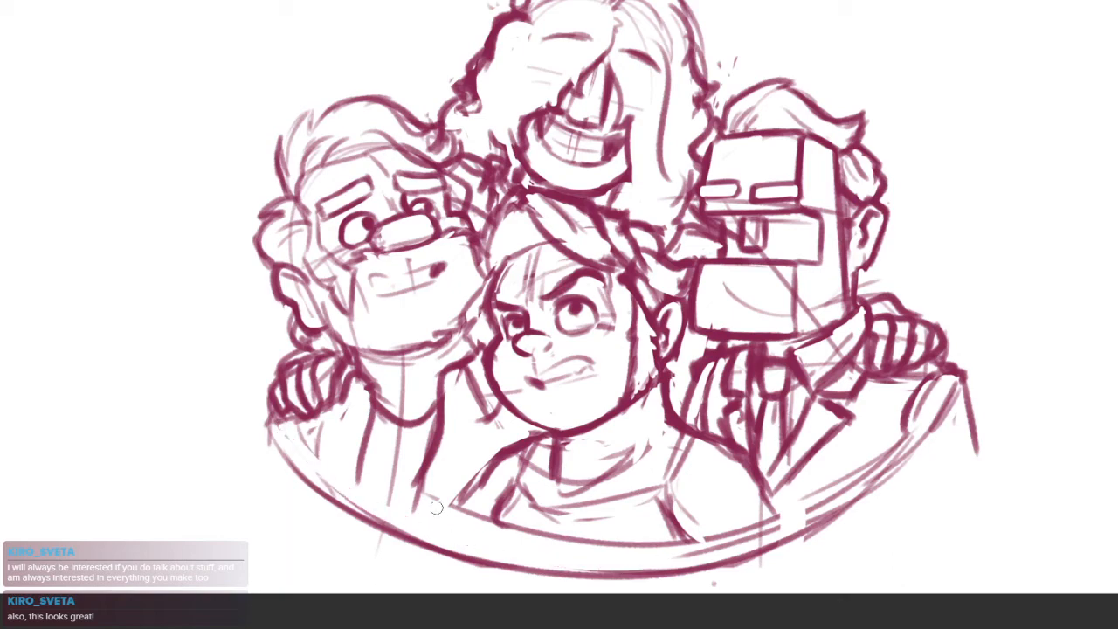
pyautogui.moveTo(451, 516); pyautogui.dragTo(657, 536)
pyautogui.moveTo(512, 530); pyautogui.dragTo(503, 477)
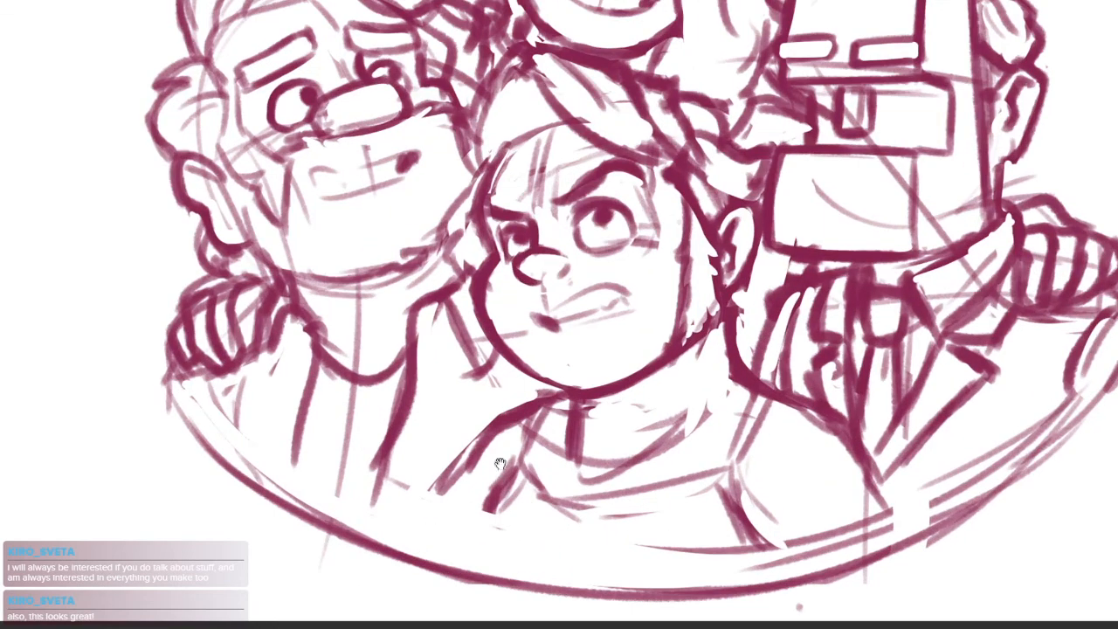
# Extend the middle figure's sleeve and side seam beside the left figure down to the oval frame
pyautogui.moveTo(485, 436); pyautogui.dragTo(433, 550)
pyautogui.moveTo(496, 470); pyautogui.dragTo(491, 565)
pyautogui.moveTo(521, 454); pyautogui.dragTo(492, 557)
pyautogui.moveTo(505, 482); pyautogui.dragTo(496, 572)
pyautogui.hotkey('ctrl', 'z')
pyautogui.hotkey('ctrl', 'z')
pyautogui.moveTo(512, 462); pyautogui.dragTo(501, 594)
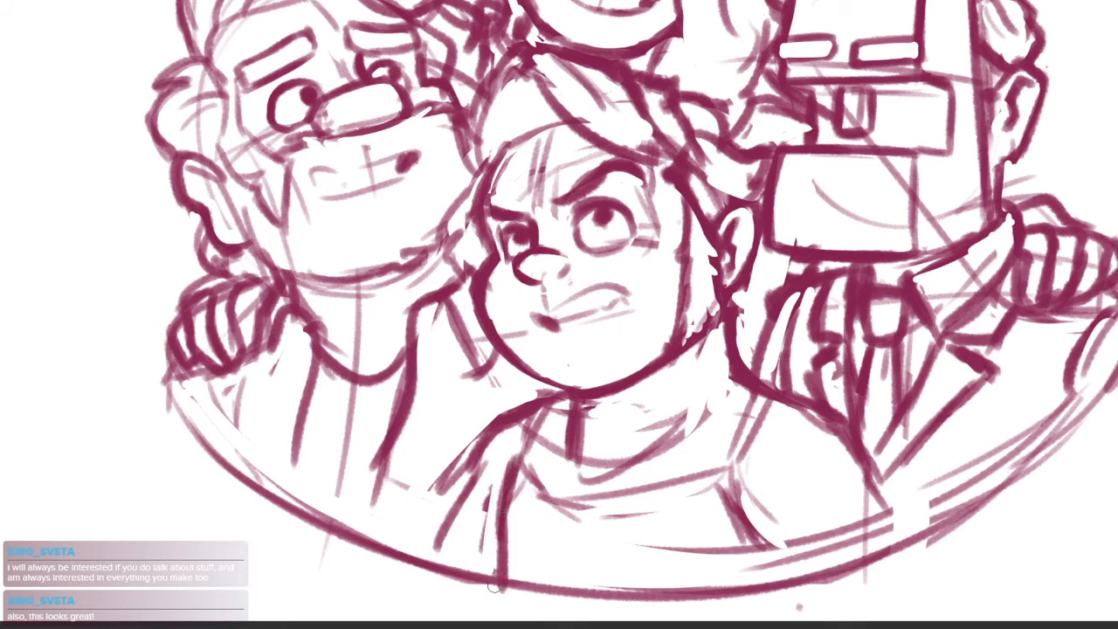
# Redraw the middle figure's outer arm contour beside the left figure as a bold slope from the shoulder to the oval frame
pyautogui.moveTo(757, 550); pyautogui.dragTo(752, 584)
pyautogui.moveTo(491, 430)
pyautogui.mouseDown()
pyautogui.moveTo(470, 475)
pyautogui.moveTo(465, 545)
pyautogui.mouseUp()
pyautogui.moveTo(470, 493); pyautogui.dragTo(440, 545)
pyautogui.hotkey('ctrl', 'z')
pyautogui.moveTo(483, 445); pyautogui.dragTo(403, 545)
pyautogui.press('e')
pyautogui.moveTo(479, 483)
pyautogui.mouseDown()
pyautogui.moveTo(441, 541)
pyautogui.moveTo(457, 531)
pyautogui.moveTo(469, 562)
pyautogui.mouseUp()
pyautogui.press('b')
pyautogui.moveTo(479, 435)
pyautogui.mouseDown()
pyautogui.moveTo(459, 482)
pyautogui.moveTo(429, 501)
pyautogui.mouseUp()
pyautogui.moveTo(564, 397)
pyautogui.mouseDown()
pyautogui.moveTo(529, 402)
pyautogui.moveTo(464, 507)
pyautogui.mouseUp()
pyautogui.press('e')
pyautogui.press('b')
pyautogui.moveTo(487, 426); pyautogui.dragTo(406, 522)
pyautogui.moveTo(448, 470); pyautogui.dragTo(381, 536)
# Erase the leftover sleeve lines along the middle figure's arm contour beside the left figure
pyautogui.press('e')
pyautogui.moveTo(479, 461); pyautogui.dragTo(410, 527)
pyautogui.moveTo(451, 496); pyautogui.dragTo(416, 527)
pyautogui.press('b')
pyautogui.moveTo(496, 542)
pyautogui.mouseDown()
pyautogui.moveTo(537, 561)
pyautogui.moveTo(474, 570)
pyautogui.mouseUp()
pyautogui.hotkey('ctrl', 'z')
pyautogui.hotkey('ctrl', 'z')
# Extend the middle figure's arm contour and side seam beside the right figure in bold strokes down to the oval frame
pyautogui.moveTo(844, 451); pyautogui.dragTo(896, 510)
pyautogui.moveTo(772, 540); pyautogui.dragTo(817, 573)
pyautogui.hotkey('ctrl', 'z')
pyautogui.moveTo(747, 501); pyautogui.dragTo(793, 564)
pyautogui.moveTo(768, 522); pyautogui.dragTo(808, 573)
pyautogui.moveTo(750, 512); pyautogui.dragTo(810, 571)
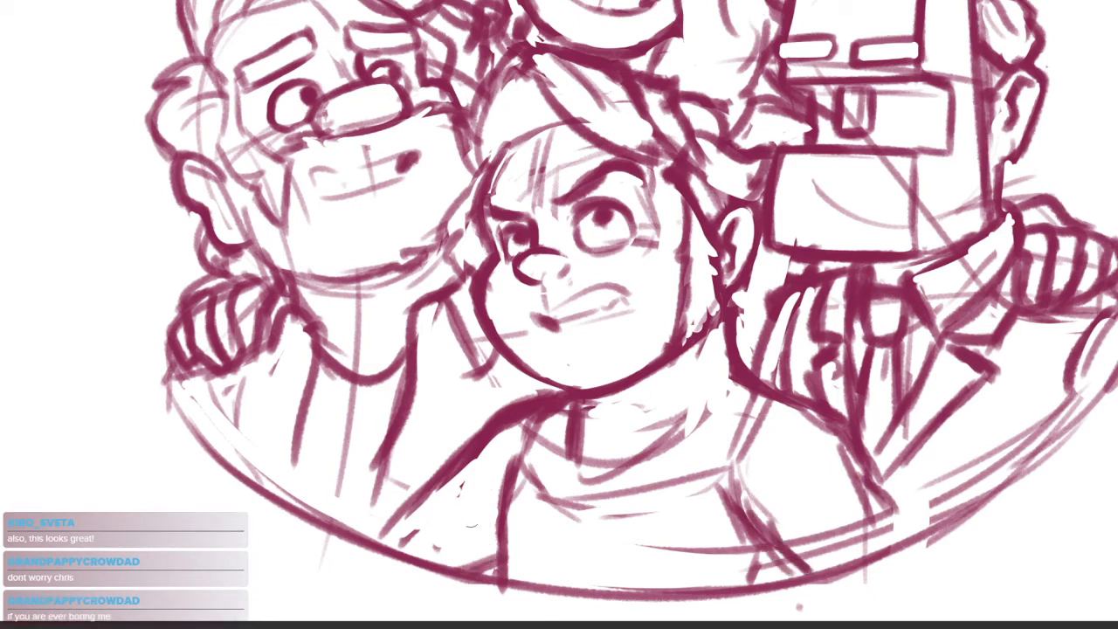
# Sketch round construction guides on both of the middle figure's shoulders and tidy the sleeve edge at the frame
pyautogui.moveTo(495, 440)
pyautogui.mouseDown()
pyautogui.moveTo(482, 517)
pyautogui.moveTo(524, 418)
pyautogui.mouseUp()
pyautogui.moveTo(830, 409)
pyautogui.mouseDown()
pyautogui.moveTo(758, 523)
pyautogui.moveTo(843, 426)
pyautogui.mouseUp()
pyautogui.moveTo(463, 462); pyautogui.dragTo(375, 537)
pyautogui.moveTo(487, 550); pyautogui.dragTo(439, 566)
pyautogui.moveTo(492, 549); pyautogui.dragTo(444, 577)
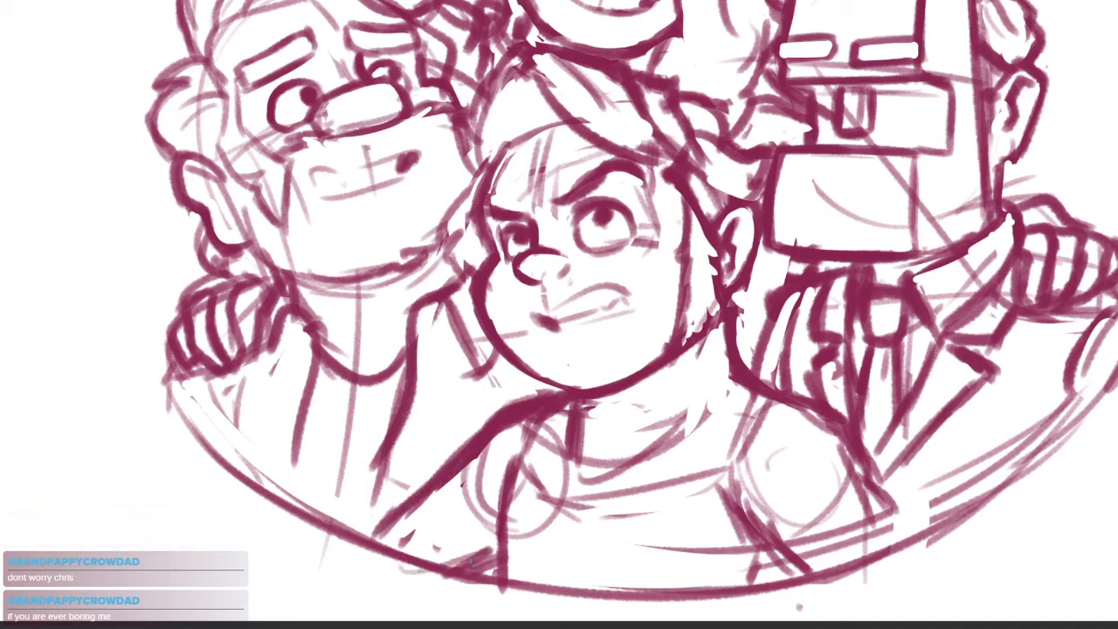
pyautogui.moveTo(739, 550); pyautogui.dragTo(687, 527)
pyautogui.moveTo(719, 493); pyautogui.dragTo(690, 471)
pyautogui.moveTo(782, 409)
pyautogui.mouseDown()
pyautogui.moveTo(753, 494)
pyautogui.moveTo(855, 504)
pyautogui.moveTo(823, 457)
pyautogui.mouseUp()
pyautogui.hotkey('ctrl', 'z')
pyautogui.moveTo(792, 494)
pyautogui.mouseDown()
pyautogui.moveTo(828, 552)
pyautogui.moveTo(799, 494)
pyautogui.mouseUp()
# Redraw the lower curve of the oval frame as one bold arc beneath the figures
pyautogui.moveTo(795, 437); pyautogui.dragTo(460, 387)
pyautogui.moveTo(327, 351)
pyautogui.mouseDown()
pyautogui.moveTo(309, 367)
pyautogui.moveTo(333, 386)
pyautogui.mouseUp()
pyautogui.moveTo(404, 407); pyautogui.dragTo(390, 456)
pyautogui.moveTo(313, 416)
pyautogui.mouseDown()
pyautogui.moveTo(504, 555)
pyautogui.moveTo(566, 548)
pyautogui.mouseUp()
pyautogui.hotkey('ctrl', 'z')
pyautogui.hotkey('ctrl', 'z')
pyautogui.moveTo(322, 414); pyautogui.dragTo(837, 494)
pyautogui.hotkey('ctrl', 'z')
pyautogui.moveTo(294, 397); pyautogui.dragTo(751, 533)
pyautogui.moveTo(294, 408)
pyautogui.mouseDown()
pyautogui.moveTo(585, 554)
pyautogui.moveTo(856, 458)
pyautogui.mouseUp()
# Trim the underside of the oval frame's lower curve to a thinner, cleaner line
pyautogui.moveTo(655, 551)
pyautogui.mouseDown()
pyautogui.moveTo(821, 505)
pyautogui.moveTo(960, 386)
pyautogui.moveTo(668, 538)
pyautogui.mouseUp()
pyautogui.moveTo(849, 472)
pyautogui.mouseDown()
pyautogui.moveTo(714, 529)
pyautogui.moveTo(924, 385)
pyautogui.moveTo(680, 537)
pyautogui.mouseUp()
pyautogui.moveTo(933, 376)
pyautogui.mouseDown()
pyautogui.moveTo(685, 537)
pyautogui.moveTo(753, 531)
pyautogui.moveTo(628, 548)
pyautogui.mouseUp()
pyautogui.moveTo(935, 374); pyautogui.dragTo(947, 441)
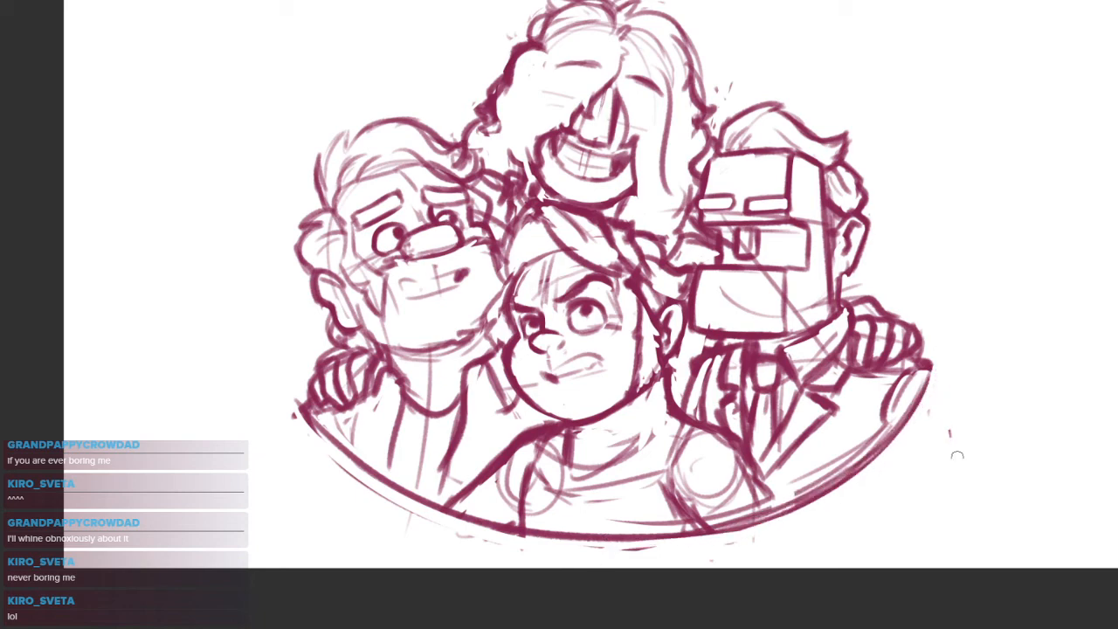
pyautogui.moveTo(844, 489); pyautogui.dragTo(618, 549)
pyautogui.moveTo(500, 535); pyautogui.dragTo(699, 541)
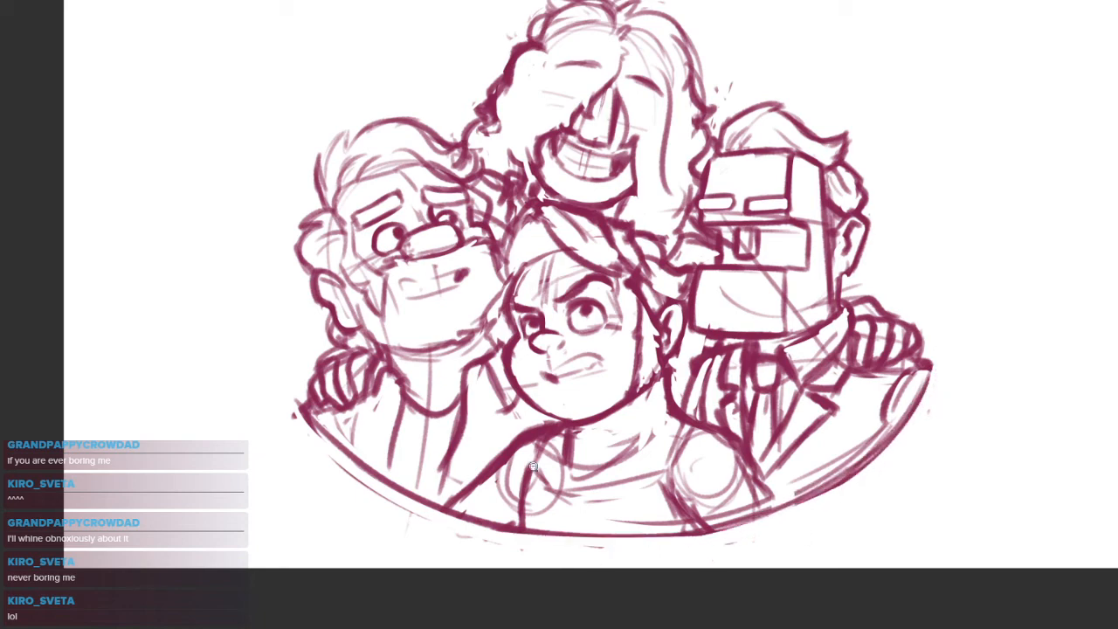
# Reshape and trim the middle figure's lower arm contour where it meets the oval frame beside the left figure
pyautogui.scroll(3, 524, 470)
pyautogui.moveTo(488, 459)
pyautogui.mouseDown()
pyautogui.moveTo(436, 533)
pyautogui.moveTo(396, 531)
pyautogui.mouseUp()
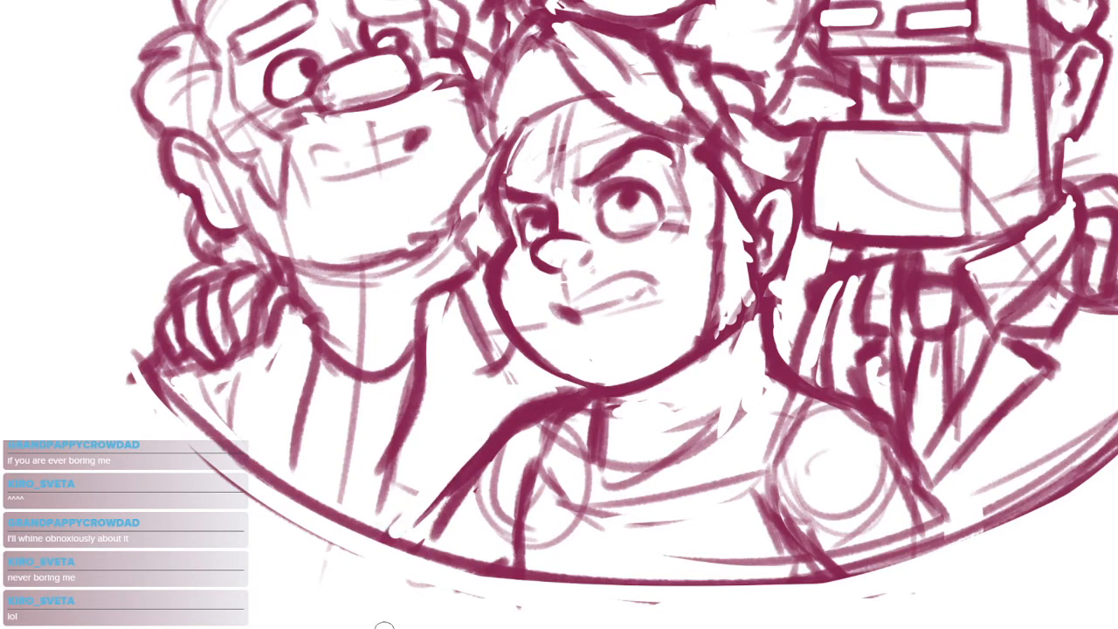
pyautogui.moveTo(450, 476)
pyautogui.mouseDown()
pyautogui.moveTo(413, 526)
pyautogui.moveTo(426, 539)
pyautogui.mouseUp()
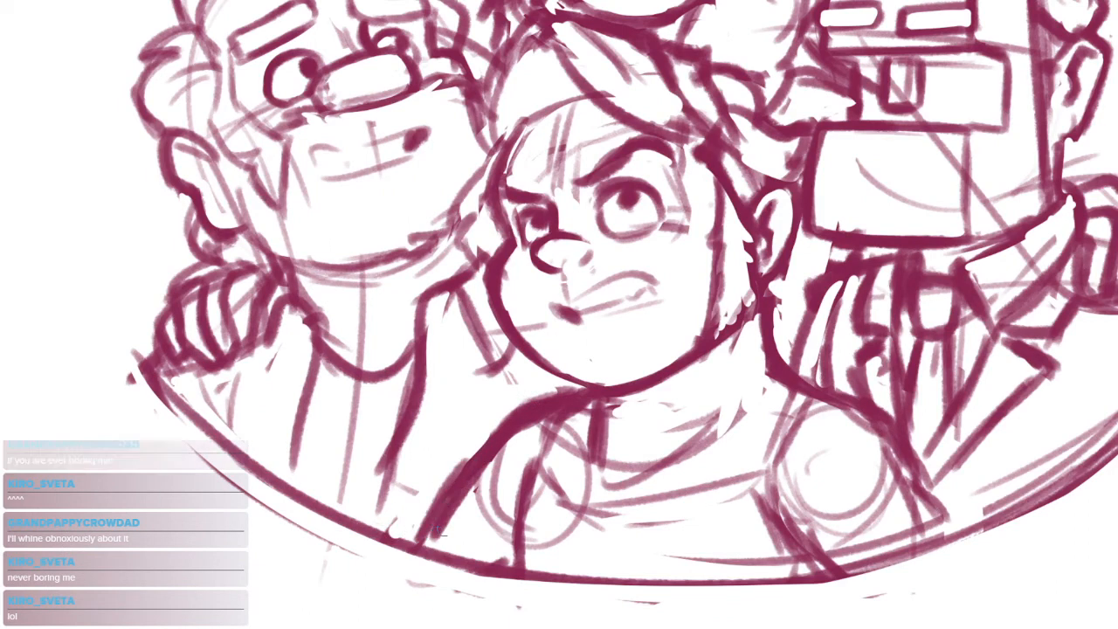
pyautogui.moveTo(543, 387)
pyautogui.mouseDown()
pyautogui.moveTo(467, 459)
pyautogui.moveTo(414, 532)
pyautogui.mouseUp()
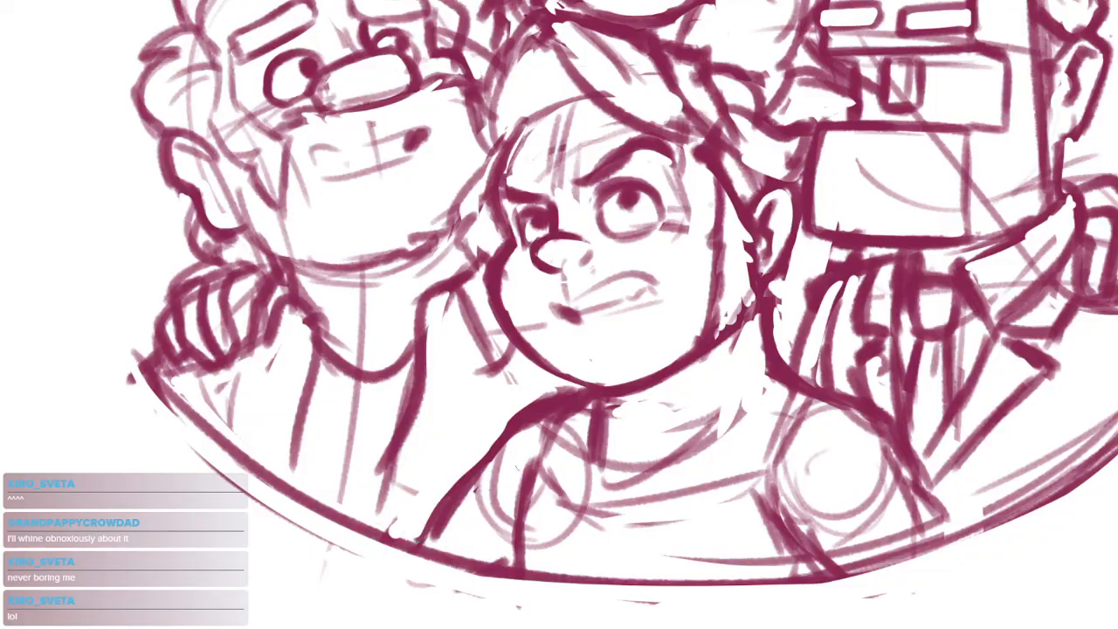
pyautogui.moveTo(524, 469); pyautogui.dragTo(493, 547)
pyautogui.moveTo(834, 463); pyautogui.dragTo(821, 487)
# Define the middle figure's shoulder strap beside the left figure with bold edges and a cleared gap between them
pyautogui.moveTo(528, 479); pyautogui.dragTo(594, 441)
pyautogui.moveTo(561, 398); pyautogui.dragTo(521, 482)
pyautogui.moveTo(559, 400)
pyautogui.mouseDown()
pyautogui.moveTo(515, 493)
pyautogui.moveTo(515, 467)
pyautogui.moveTo(503, 494)
pyautogui.moveTo(512, 487)
pyautogui.mouseUp()
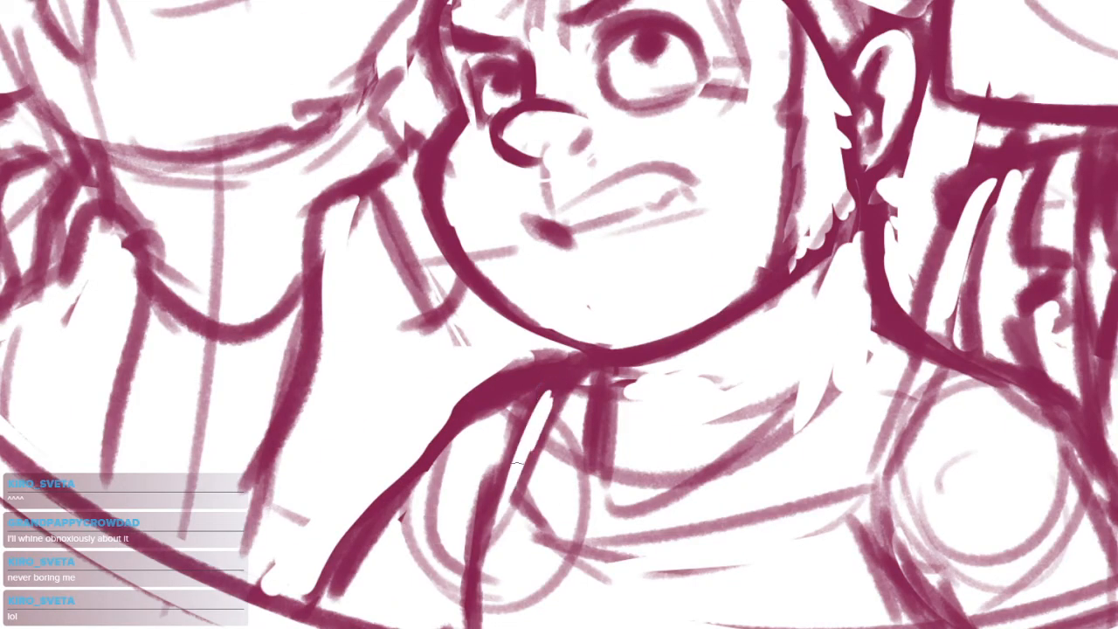
pyautogui.moveTo(538, 417); pyautogui.dragTo(519, 494)
pyautogui.moveTo(556, 508); pyautogui.dragTo(595, 429)
pyautogui.moveTo(531, 398); pyautogui.dragTo(497, 498)
pyautogui.moveTo(522, 438); pyautogui.dragTo(501, 513)
pyautogui.moveTo(528, 388); pyautogui.dragTo(485, 538)
pyautogui.moveTo(528, 403); pyautogui.dragTo(505, 563)
# Draw the middle figure's shoulder strap beside the right figure with bold curved edges running down to the side seam
pyautogui.moveTo(723, 444)
pyautogui.mouseDown()
pyautogui.moveTo(577, 468)
pyautogui.moveTo(504, 507)
pyautogui.mouseUp()
pyautogui.moveTo(741, 347); pyautogui.dragTo(679, 480)
pyautogui.moveTo(731, 353)
pyautogui.mouseDown()
pyautogui.moveTo(662, 494)
pyautogui.moveTo(684, 458)
pyautogui.mouseUp()
pyautogui.hotkey('ctrl', 'z')
pyautogui.hotkey('ctrl', 'z')
pyautogui.moveTo(715, 360)
pyautogui.mouseDown()
pyautogui.moveTo(672, 472)
pyautogui.moveTo(682, 488)
pyautogui.mouseUp()
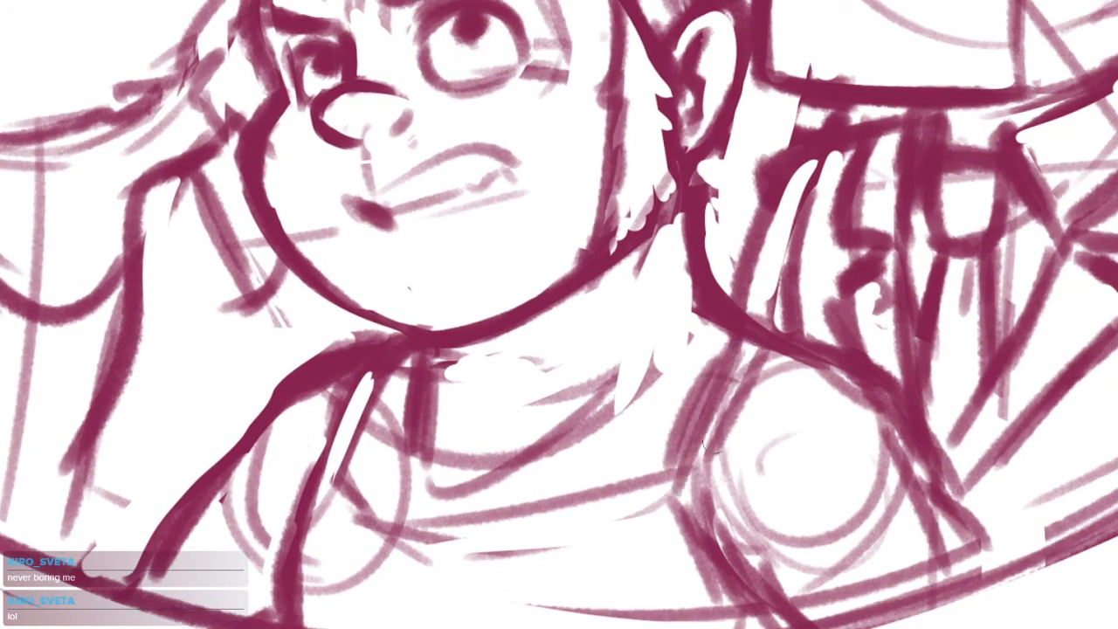
pyautogui.moveTo(745, 342); pyautogui.dragTo(669, 512)
pyautogui.moveTo(777, 358)
pyautogui.mouseDown()
pyautogui.moveTo(724, 460)
pyautogui.moveTo(701, 450)
pyautogui.moveTo(690, 522)
pyautogui.mouseUp()
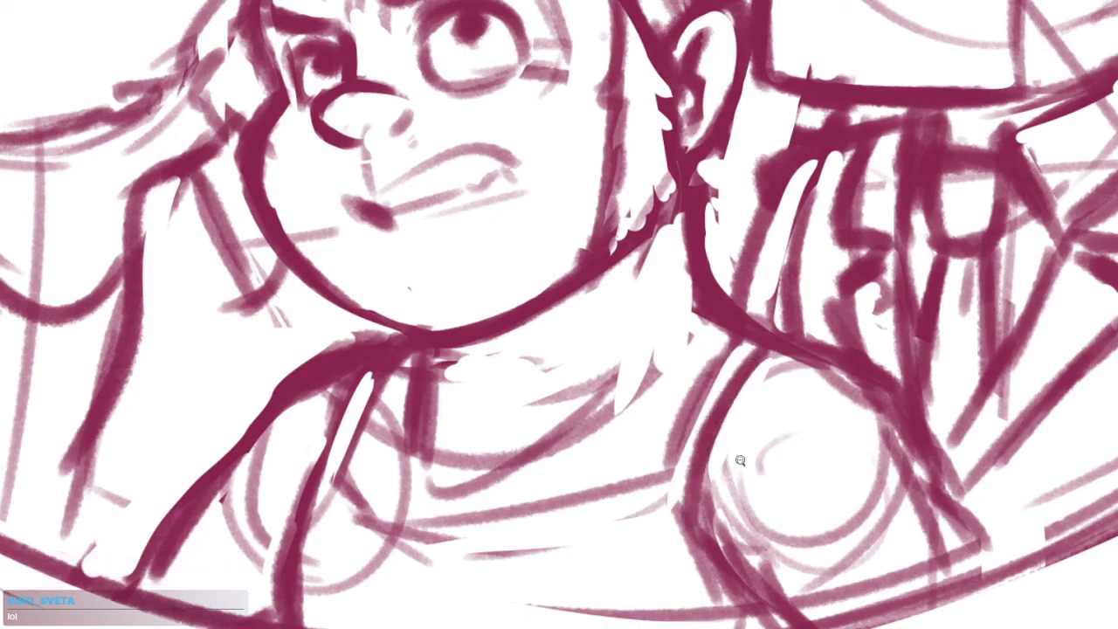
pyautogui.keyDown('alt'); pyautogui.click(736, 464); pyautogui.keyUp('alt')
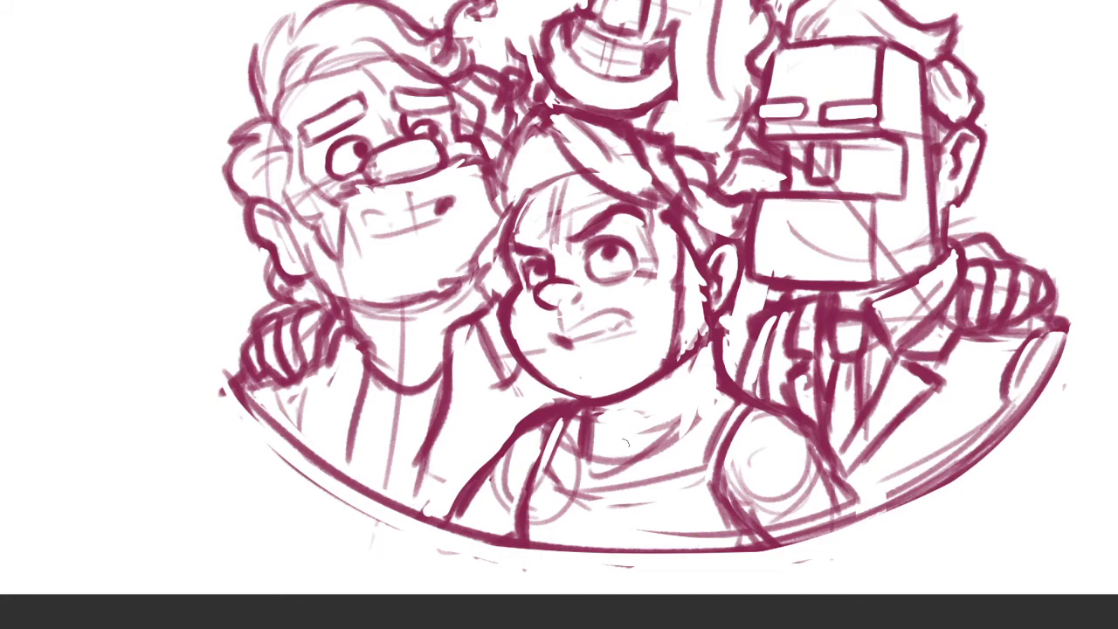
# Check the balance of the whole group composition by viewing it mirrored horizontally and in its normal orientation
pyautogui.moveTo(774, 476); pyautogui.dragTo(676, 504)
pyautogui.scroll(-8, 698, 506)
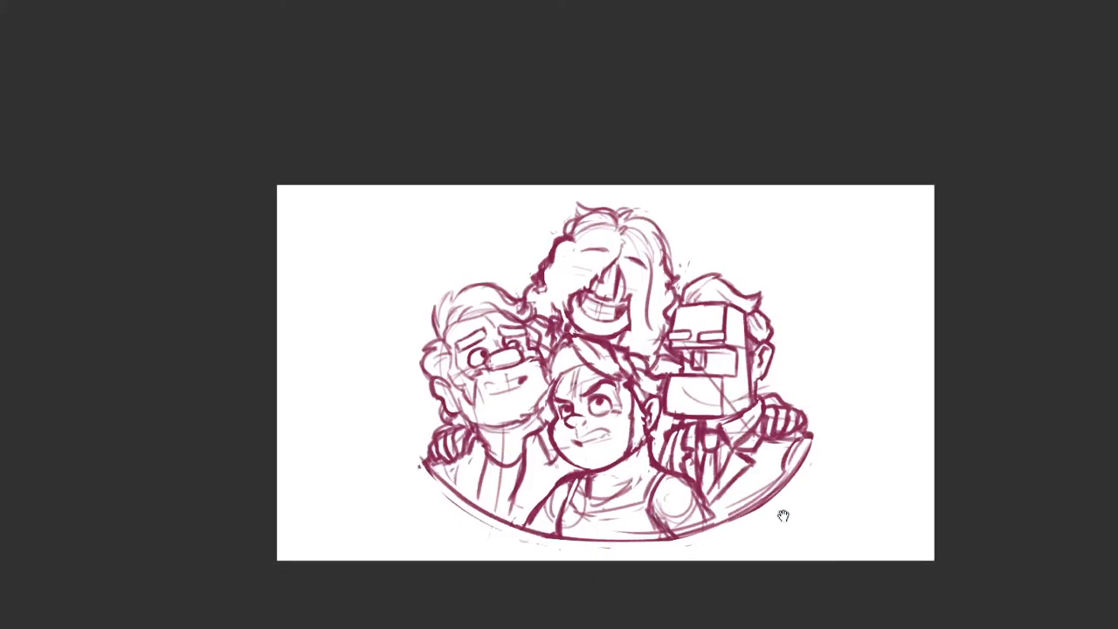
pyautogui.scroll(3, 759, 494)
pyautogui.moveTo(765, 489)
pyautogui.mouseDown()
pyautogui.moveTo(777, 489)
pyautogui.moveTo(754, 514)
pyautogui.mouseUp()
pyautogui.hotkey('ctrl', 't')
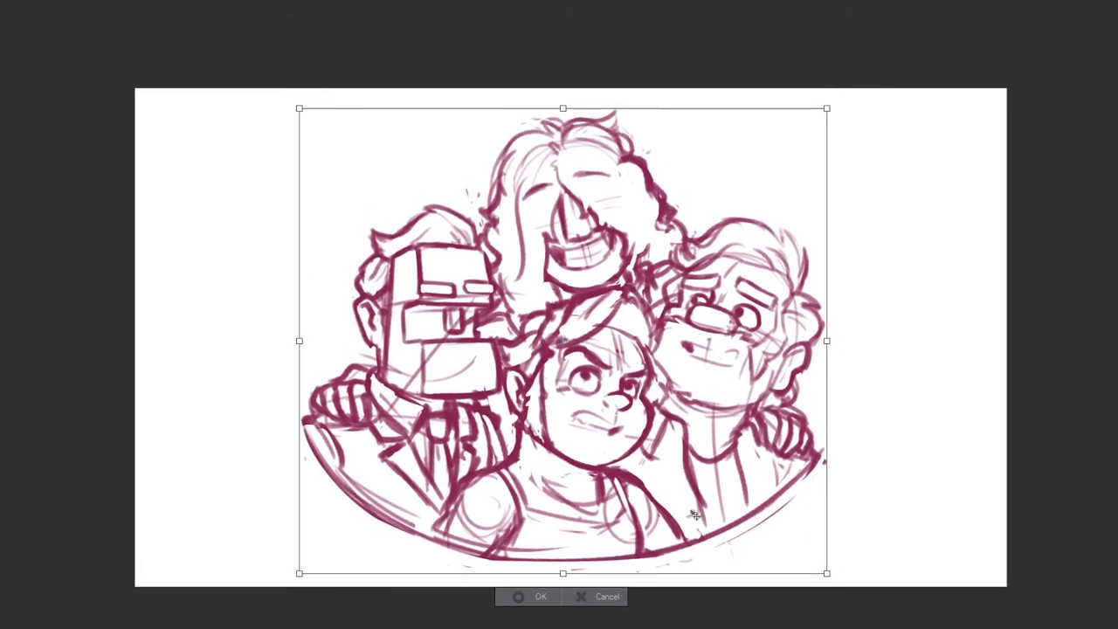
pyautogui.press('h')
pyautogui.press('Return')
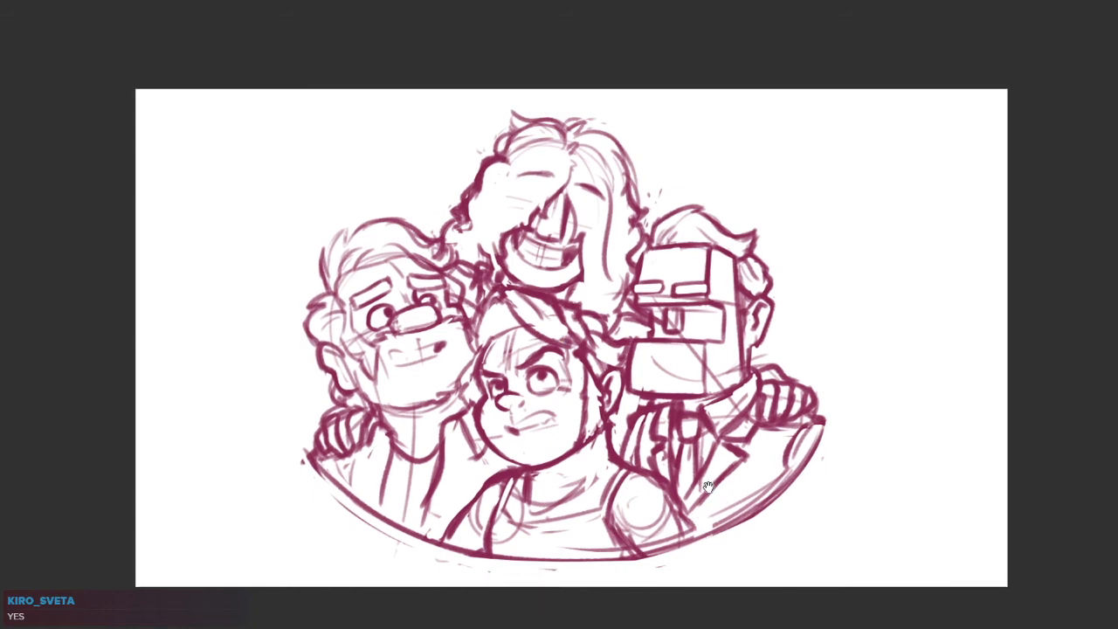
pyautogui.moveTo(716, 496); pyautogui.dragTo(733, 498)
pyautogui.hotkey('ctrl', 't')
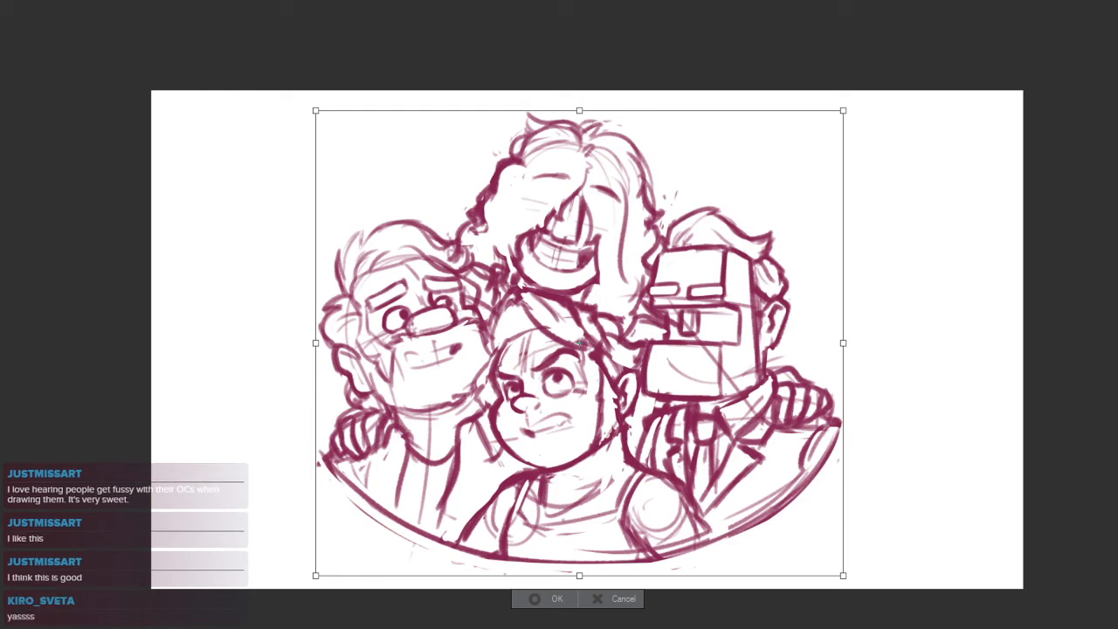
pyautogui.moveTo(1068, 339); pyautogui.dragTo(1068, 340)
pyautogui.click(555, 600)
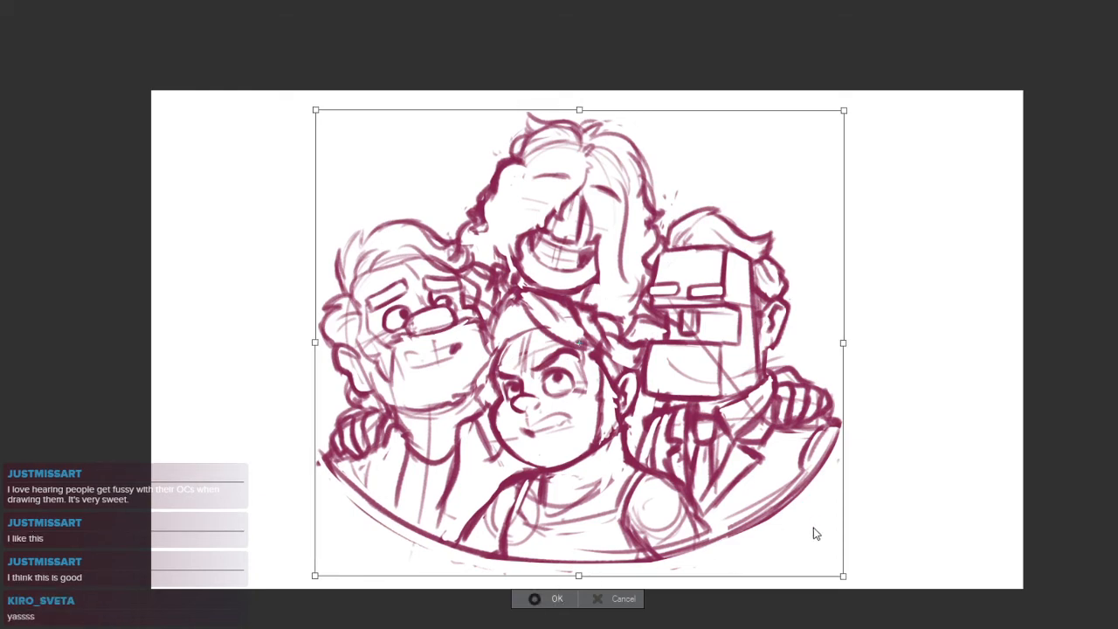
pyautogui.moveTo(830, 462); pyautogui.dragTo(823, 446)
# Erase the sketch lines inside the middle figure's swept fringe
pyautogui.moveTo(539, 356); pyautogui.dragTo(603, 338)
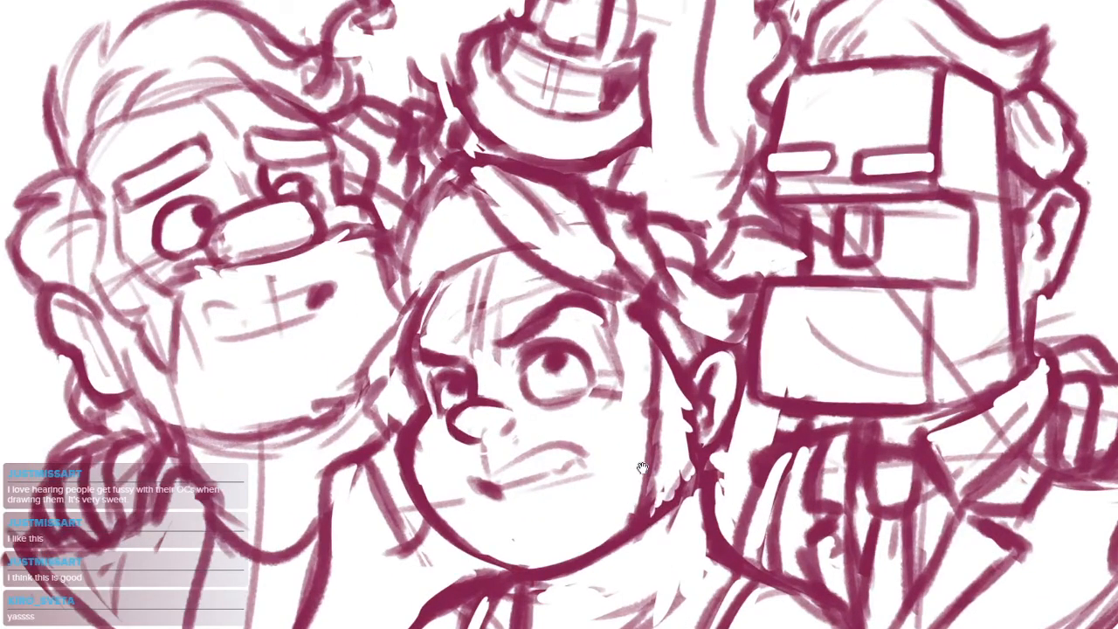
pyautogui.moveTo(498, 285); pyautogui.dragTo(594, 312)
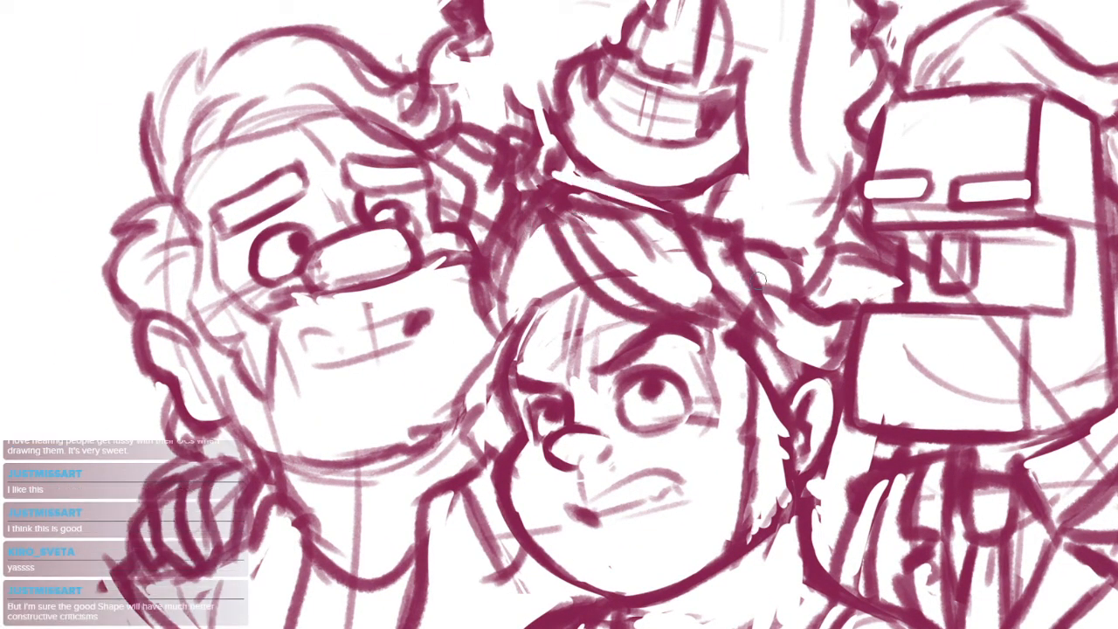
pyautogui.moveTo(509, 234)
pyautogui.mouseDown()
pyautogui.moveTo(716, 307)
pyautogui.moveTo(683, 318)
pyautogui.mouseUp()
pyautogui.hotkey('ctrl', 'z')
pyautogui.press('e')
pyautogui.moveTo(568, 224); pyautogui.dragTo(700, 305)
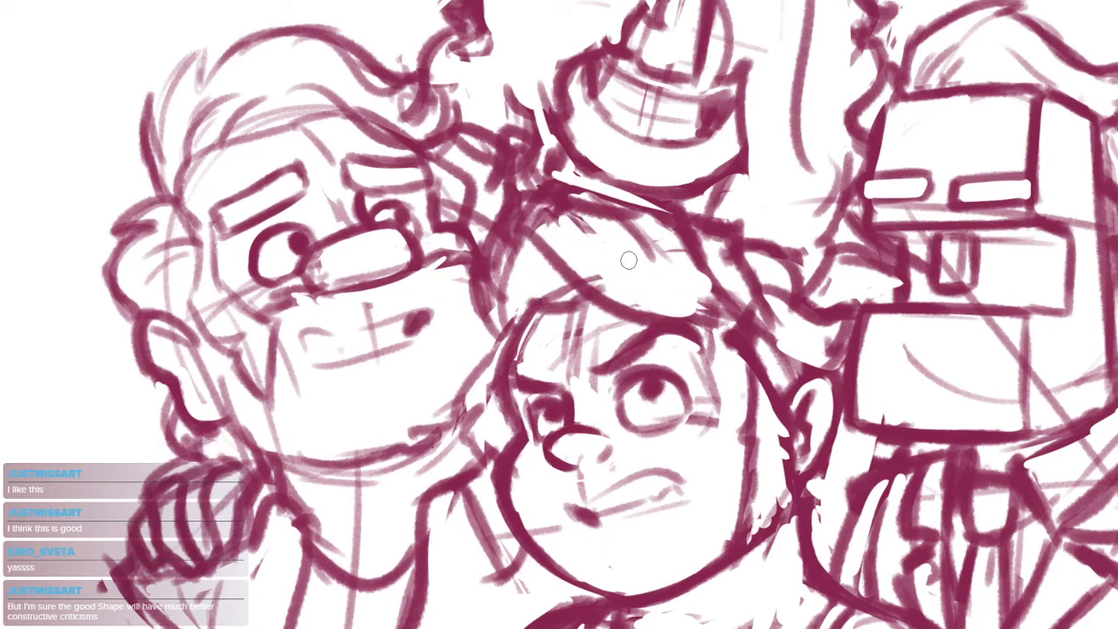
# Redraw the top outline of the middle figure's swept fringe with bold strokes
pyautogui.moveTo(517, 318); pyautogui.dragTo(552, 246)
pyautogui.moveTo(523, 196)
pyautogui.mouseDown()
pyautogui.moveTo(674, 220)
pyautogui.moveTo(653, 261)
pyautogui.mouseUp()
pyautogui.press('e')
pyautogui.hotkey('ctrl', 'z')
pyautogui.moveTo(524, 193)
pyautogui.mouseDown()
pyautogui.moveTo(640, 262)
pyautogui.moveTo(628, 207)
pyautogui.moveTo(695, 265)
pyautogui.mouseUp()
pyautogui.moveTo(642, 200)
pyautogui.mouseDown()
pyautogui.moveTo(706, 217)
pyautogui.moveTo(722, 190)
pyautogui.mouseUp()
# Draw a bold lock of hair over the middle figure's temple beside the left figure and clear the fringe edge above it
pyautogui.moveTo(472, 280)
pyautogui.mouseDown()
pyautogui.moveTo(425, 323)
pyautogui.moveTo(472, 395)
pyautogui.mouseUp()
pyautogui.press('e')
pyautogui.moveTo(417, 346); pyautogui.dragTo(474, 417)
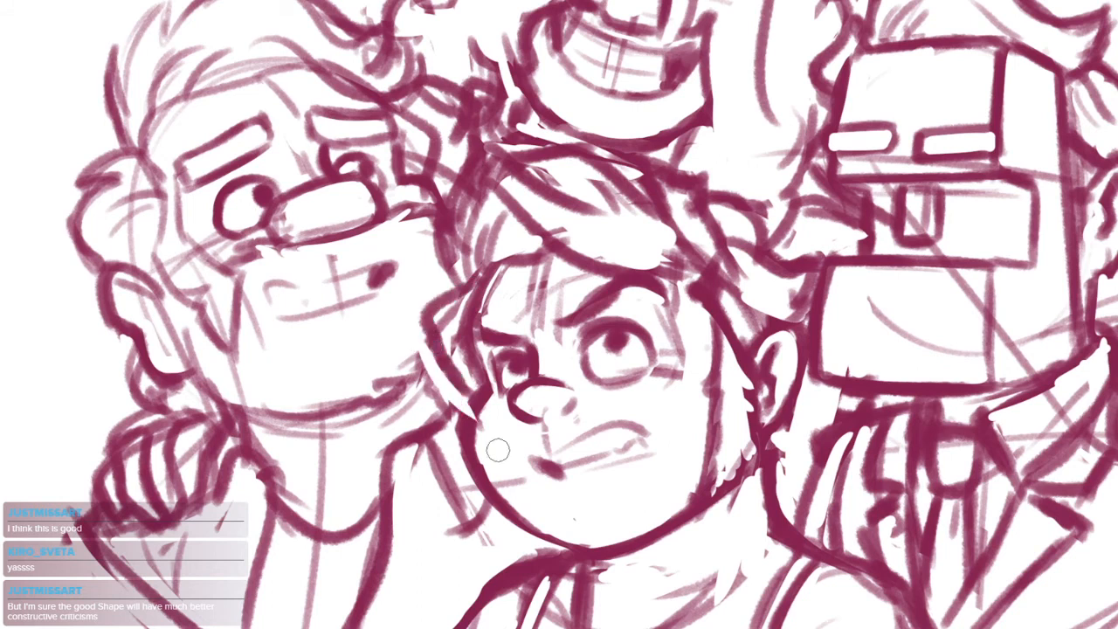
pyautogui.hotkey('ctrl', 'z')
pyautogui.moveTo(414, 345)
pyautogui.mouseDown()
pyautogui.moveTo(448, 407)
pyautogui.moveTo(445, 369)
pyautogui.mouseUp()
pyautogui.moveTo(488, 167); pyautogui.dragTo(442, 286)
pyautogui.moveTo(475, 208)
pyautogui.mouseDown()
pyautogui.moveTo(510, 240)
pyautogui.moveTo(516, 210)
pyautogui.mouseUp()
# Review the whole four-figure composition after the hair changes
pyautogui.moveTo(668, 376)
pyautogui.mouseDown()
pyautogui.moveTo(635, 384)
pyautogui.moveTo(590, 371)
pyautogui.mouseUp()
pyautogui.moveTo(618, 237)
pyautogui.mouseDown()
pyautogui.moveTo(651, 240)
pyautogui.moveTo(659, 289)
pyautogui.mouseUp()
pyautogui.moveTo(658, 231)
pyautogui.mouseDown()
pyautogui.moveTo(681, 283)
pyautogui.moveTo(677, 335)
pyautogui.moveTo(621, 347)
pyautogui.mouseUp()
pyautogui.moveTo(631, 283); pyautogui.dragTo(772, 339)
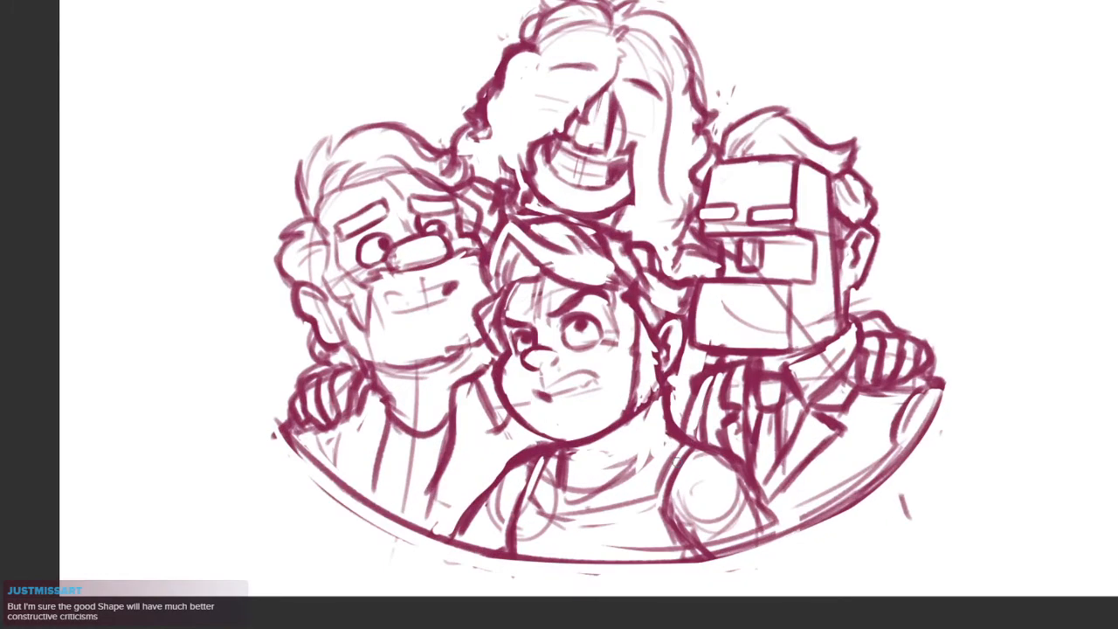
pyautogui.moveTo(736, 225); pyautogui.dragTo(695, 258)
pyautogui.moveTo(700, 301); pyautogui.dragTo(726, 338)
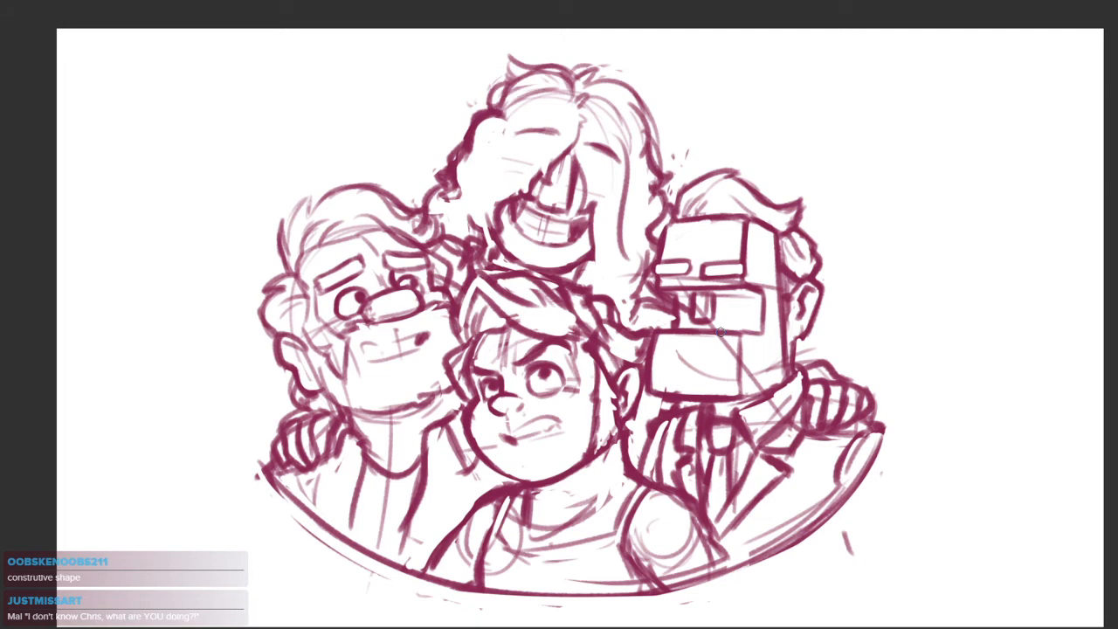
pyautogui.moveTo(745, 373); pyautogui.dragTo(723, 368)
# Shape a bold lock of hair with a cleared interior in front of the middle figure's visible ear
pyautogui.moveTo(563, 369); pyautogui.dragTo(625, 325)
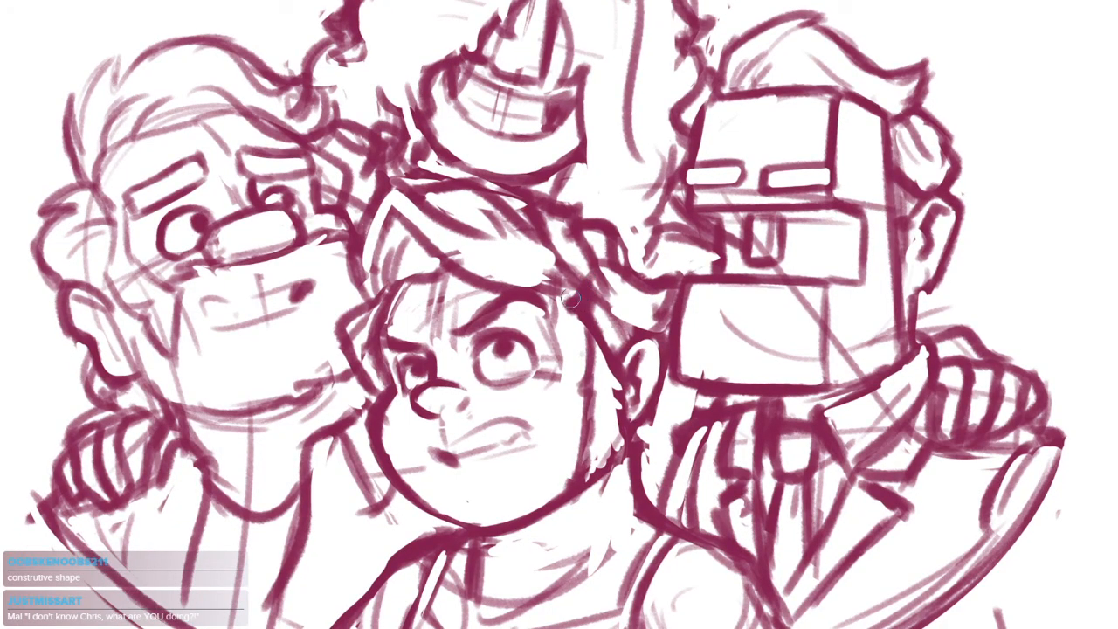
pyautogui.moveTo(573, 299)
pyautogui.mouseDown()
pyautogui.moveTo(584, 328)
pyautogui.moveTo(611, 345)
pyautogui.moveTo(613, 366)
pyautogui.mouseUp()
pyautogui.hotkey('ctrl', 'z')
pyautogui.moveTo(579, 302)
pyautogui.mouseDown()
pyautogui.moveTo(602, 357)
pyautogui.moveTo(578, 316)
pyautogui.moveTo(613, 346)
pyautogui.mouseUp()
pyautogui.hotkey('ctrl', 'z')
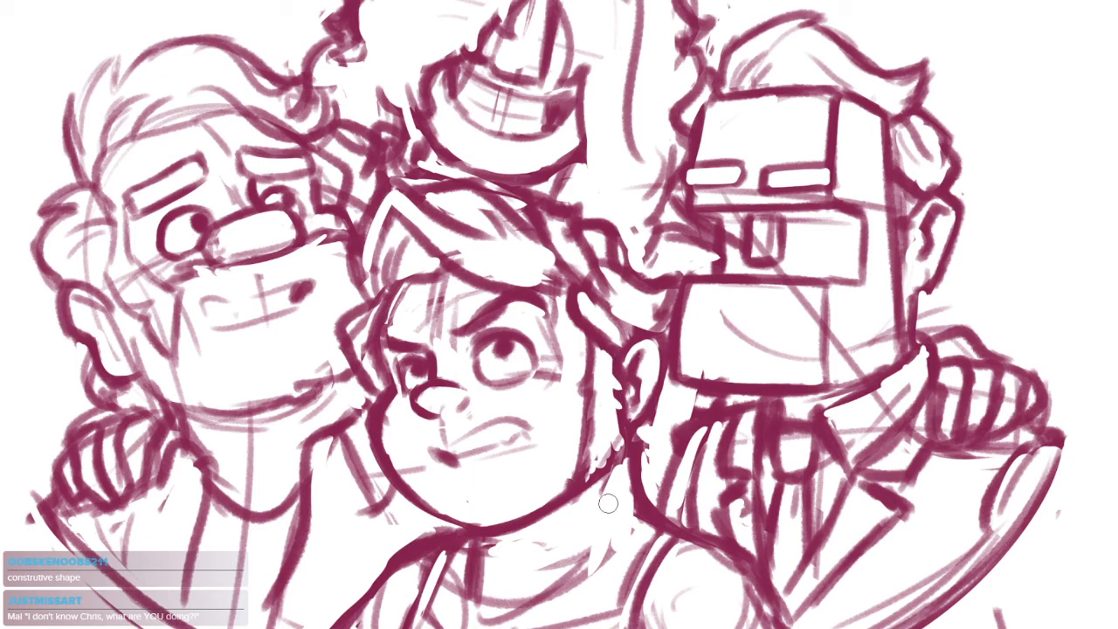
pyautogui.moveTo(716, 381); pyautogui.dragTo(699, 400)
# Erase the stray marks and leftover outer line around the lower edge of the oval frame
pyautogui.scroll(-4, 716, 405)
pyautogui.moveTo(756, 435); pyautogui.dragTo(734, 421)
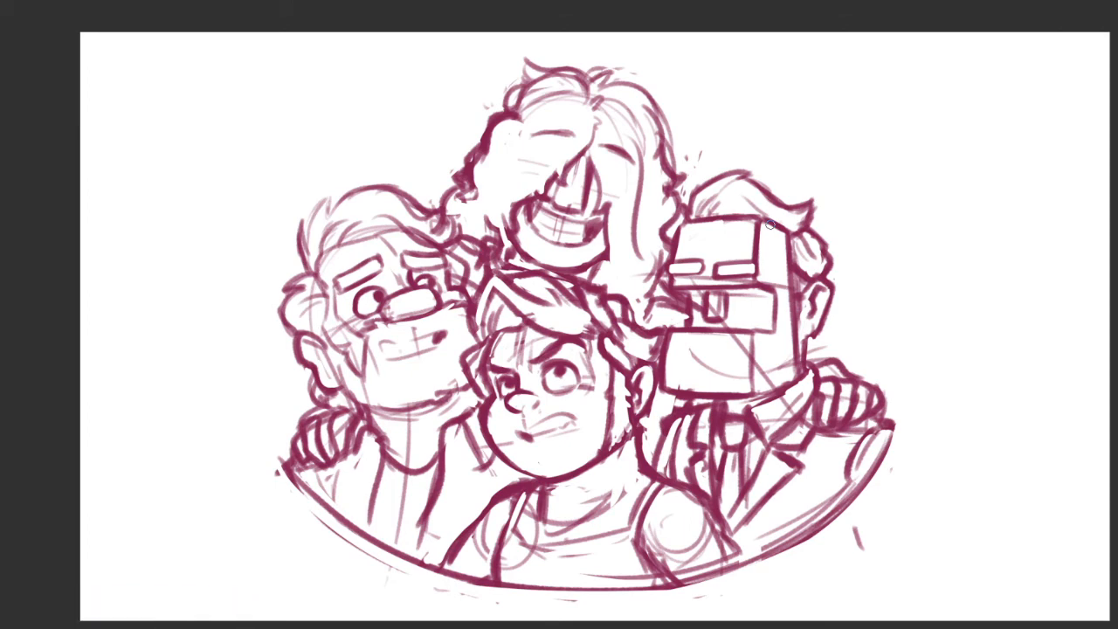
pyautogui.moveTo(772, 273); pyautogui.dragTo(716, 254)
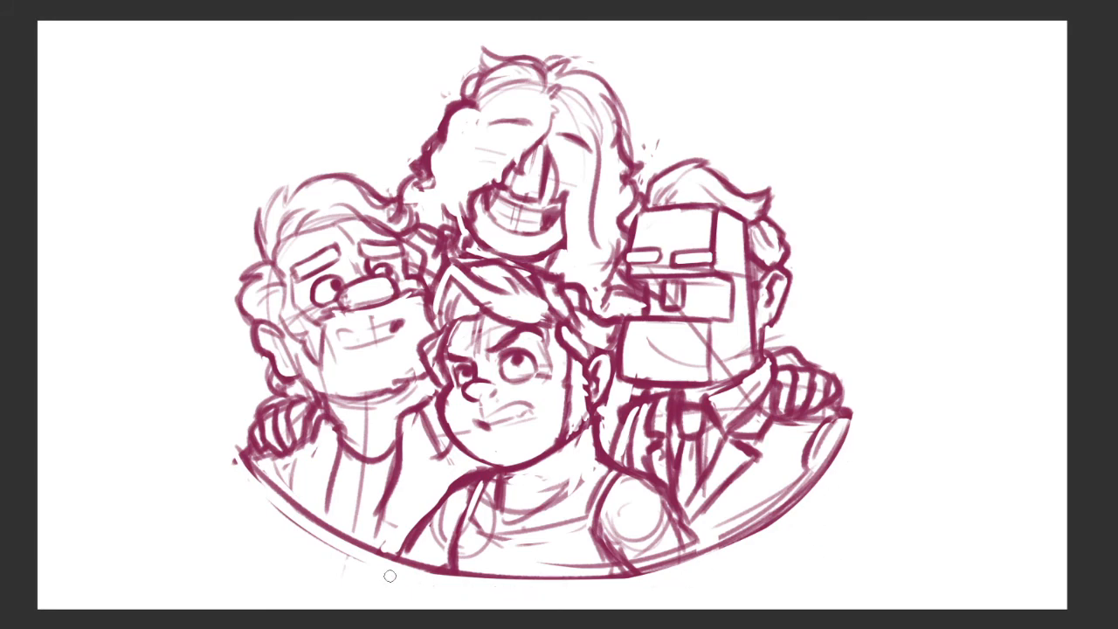
pyautogui.moveTo(320, 536)
pyautogui.mouseDown()
pyautogui.moveTo(272, 504)
pyautogui.moveTo(323, 542)
pyautogui.mouseUp()
# Erase the stray specks around the outside of the rear figure's hair
pyautogui.moveTo(679, 305); pyautogui.dragTo(811, 399)
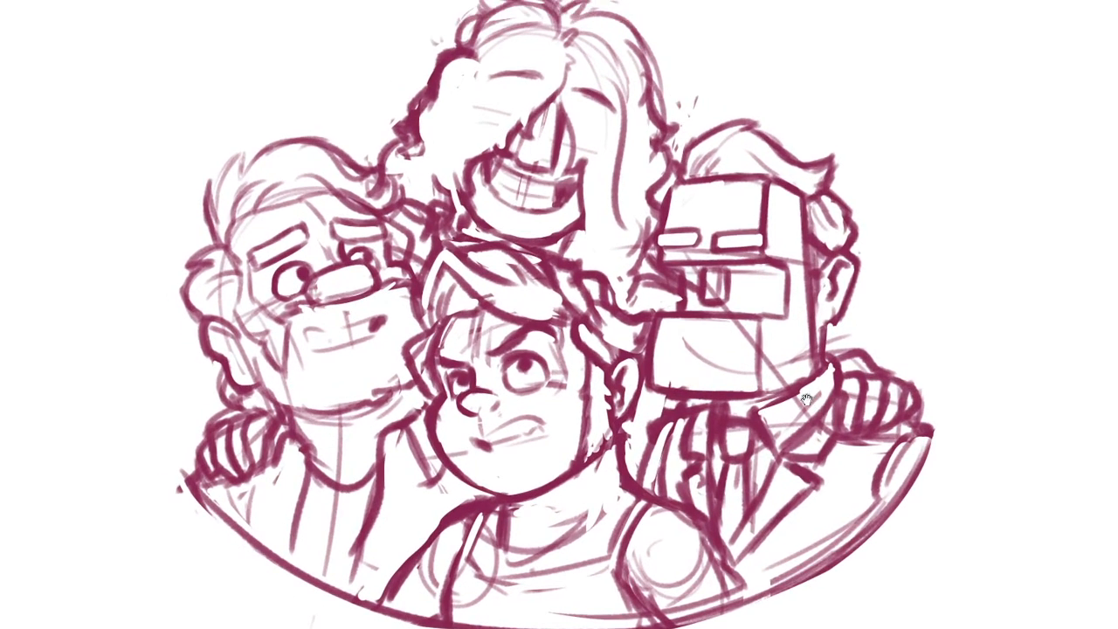
pyautogui.moveTo(751, 418); pyautogui.dragTo(767, 453)
pyautogui.moveTo(625, 339); pyautogui.dragTo(645, 328)
pyautogui.moveTo(647, 336); pyautogui.dragTo(675, 359)
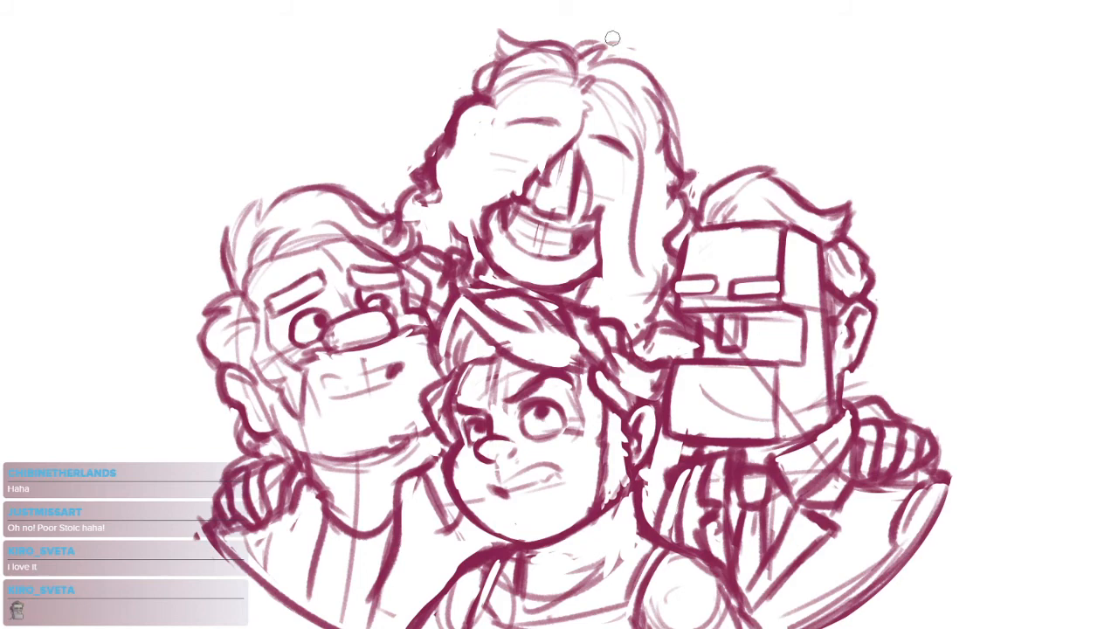
pyautogui.moveTo(535, 65)
pyautogui.mouseDown()
pyautogui.moveTo(586, 166)
pyautogui.moveTo(589, 212)
pyautogui.moveTo(550, 179)
pyautogui.moveTo(664, 202)
pyautogui.moveTo(510, 227)
pyautogui.moveTo(473, 284)
pyautogui.mouseUp()
# Clear the overlapping sketch lines inside the hair tuft on top of the rear figure's head
pyautogui.scroll(5, 585, 165)
pyautogui.scroll(-5, 564, 259)
pyautogui.moveTo(669, 409); pyautogui.dragTo(632, 325)
pyautogui.scroll(3, 492, 167)
pyautogui.moveTo(454, 208); pyautogui.dragTo(529, 137)
pyautogui.moveTo(455, 166)
pyautogui.mouseDown()
pyautogui.moveTo(559, 133)
pyautogui.moveTo(505, 108)
pyautogui.moveTo(501, 134)
pyautogui.mouseUp()
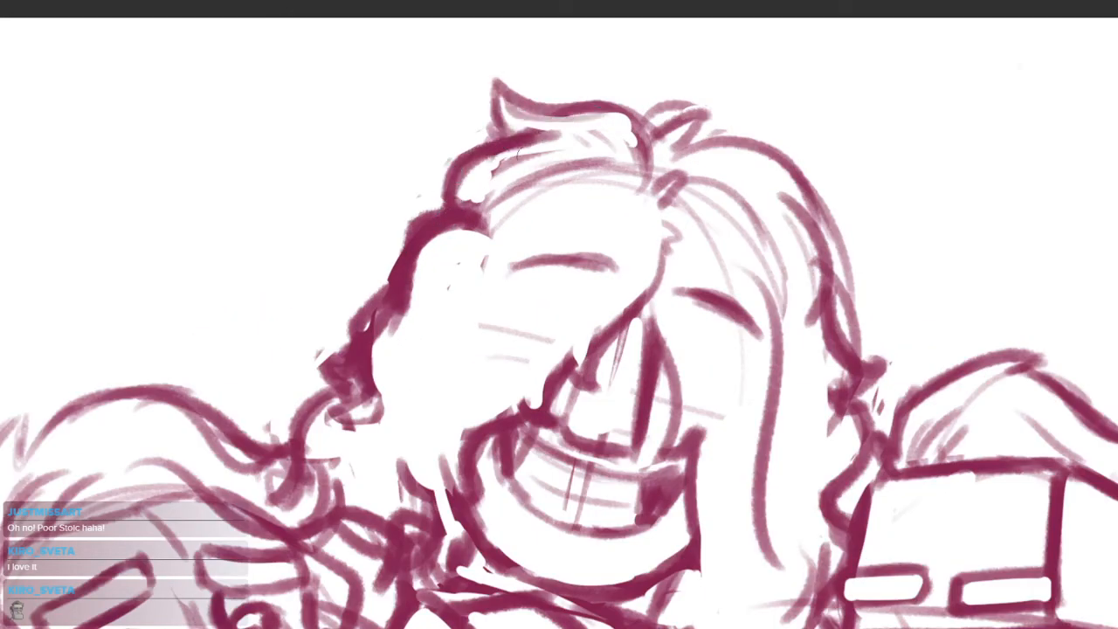
# Erase the faint construction lines beneath the right figure's rectangular eyes and across the side of the head
pyautogui.scroll(-3, 577, 149)
pyautogui.moveTo(667, 325); pyautogui.dragTo(635, 317)
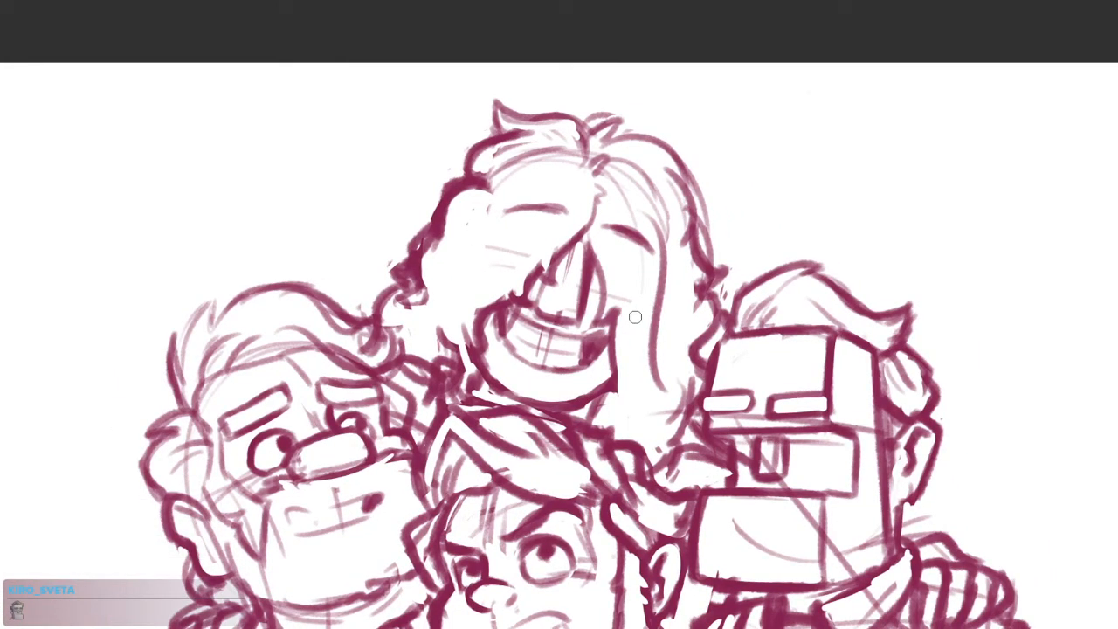
pyautogui.moveTo(744, 430); pyautogui.dragTo(670, 262)
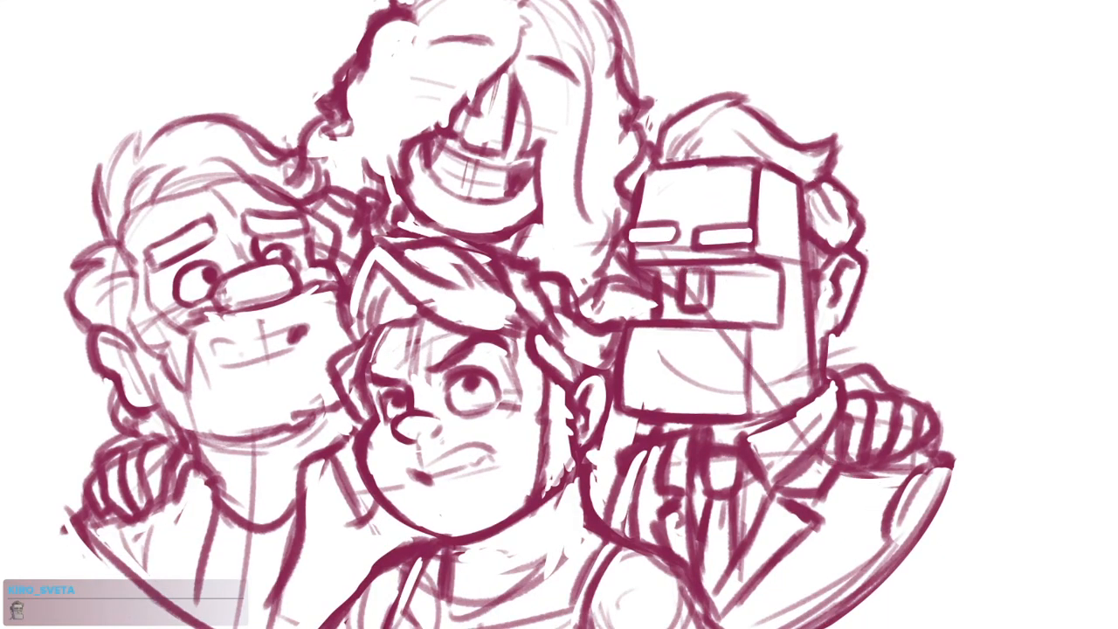
pyautogui.scroll(2, 677, 249)
pyautogui.scroll(2, 704, 247)
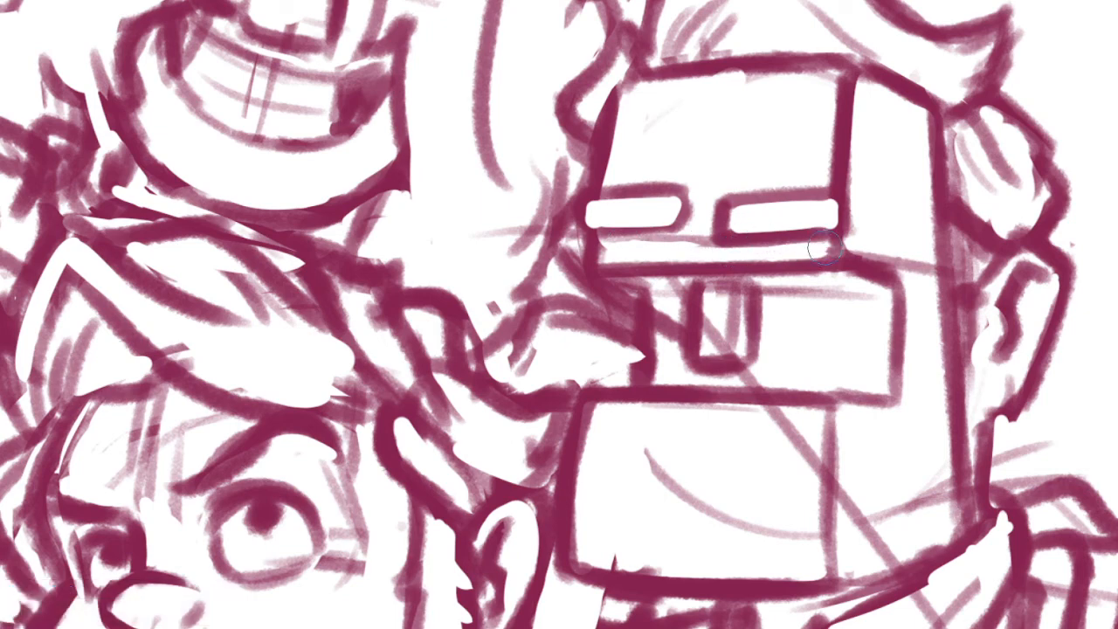
pyautogui.scroll(2, 727, 244)
pyautogui.moveTo(724, 246)
pyautogui.mouseDown()
pyautogui.moveTo(560, 247)
pyautogui.moveTo(739, 239)
pyautogui.mouseUp()
pyautogui.hotkey('ctrl', 'z')
pyautogui.moveTo(783, 291); pyautogui.dragTo(654, 279)
pyautogui.scroll(-1, 843, 293)
pyautogui.moveTo(872, 253); pyautogui.dragTo(952, 279)
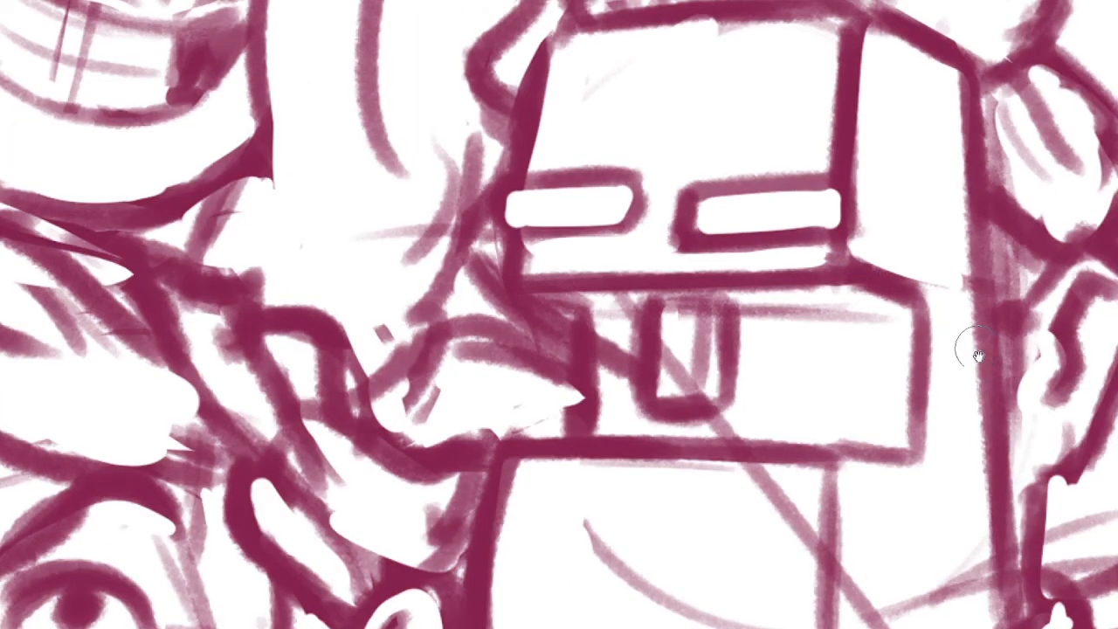
# Erase the diagonal construction line and overlapping strokes inside the small upright rectangle on the right figure's nose block
pyautogui.moveTo(965, 336); pyautogui.dragTo(888, 248)
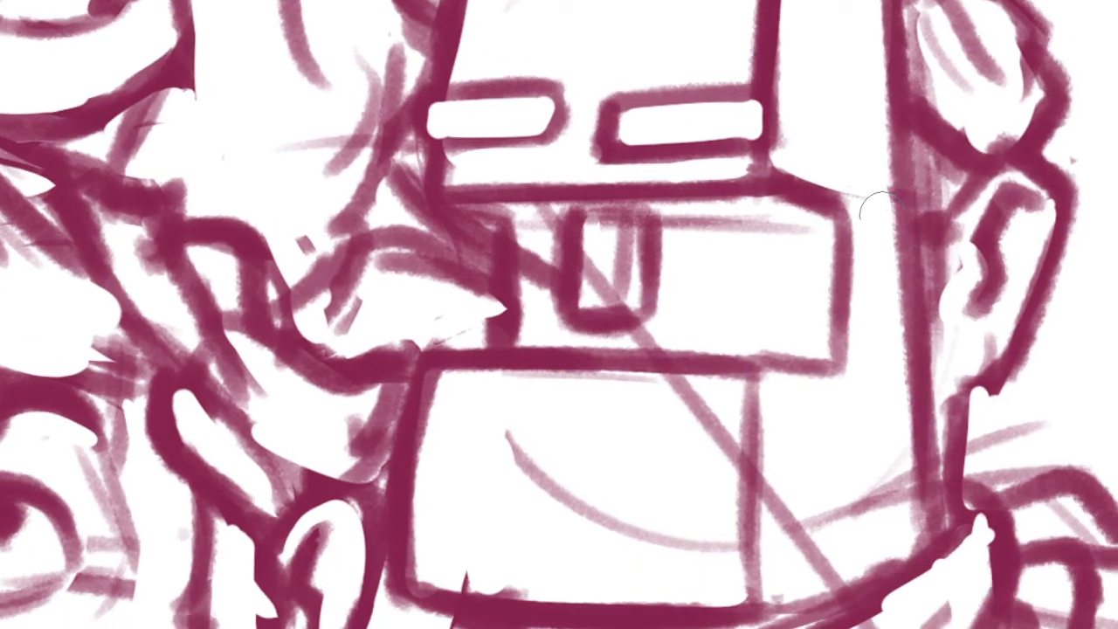
pyautogui.moveTo(848, 325); pyautogui.dragTo(861, 230)
pyautogui.moveTo(617, 218); pyautogui.dragTo(660, 288)
pyautogui.moveTo(588, 190); pyautogui.dragTo(601, 191)
pyautogui.moveTo(661, 208)
pyautogui.mouseDown()
pyautogui.moveTo(659, 267)
pyautogui.moveTo(650, 218)
pyautogui.moveTo(655, 278)
pyautogui.moveTo(653, 262)
pyautogui.mouseUp()
pyautogui.moveTo(590, 220)
pyautogui.mouseDown()
pyautogui.moveTo(577, 302)
pyautogui.moveTo(581, 243)
pyautogui.moveTo(562, 238)
pyautogui.moveTo(557, 254)
pyautogui.moveTo(595, 280)
pyautogui.moveTo(599, 220)
pyautogui.moveTo(597, 253)
pyautogui.mouseUp()
pyautogui.press('b')
pyautogui.press('e')
pyautogui.moveTo(641, 221)
pyautogui.mouseDown()
pyautogui.moveTo(617, 288)
pyautogui.moveTo(626, 198)
pyautogui.moveTo(612, 296)
pyautogui.moveTo(690, 276)
pyautogui.moveTo(727, 297)
pyautogui.moveTo(627, 299)
pyautogui.moveTo(685, 295)
pyautogui.mouseUp()
pyautogui.press('b')
pyautogui.hotkey('ctrl', 'z')
# Erase the curved mouth line and the diagonal construction line crossing the right figure's lower face block
pyautogui.press('space')
pyautogui.moveTo(808, 369); pyautogui.dragTo(778, 369)
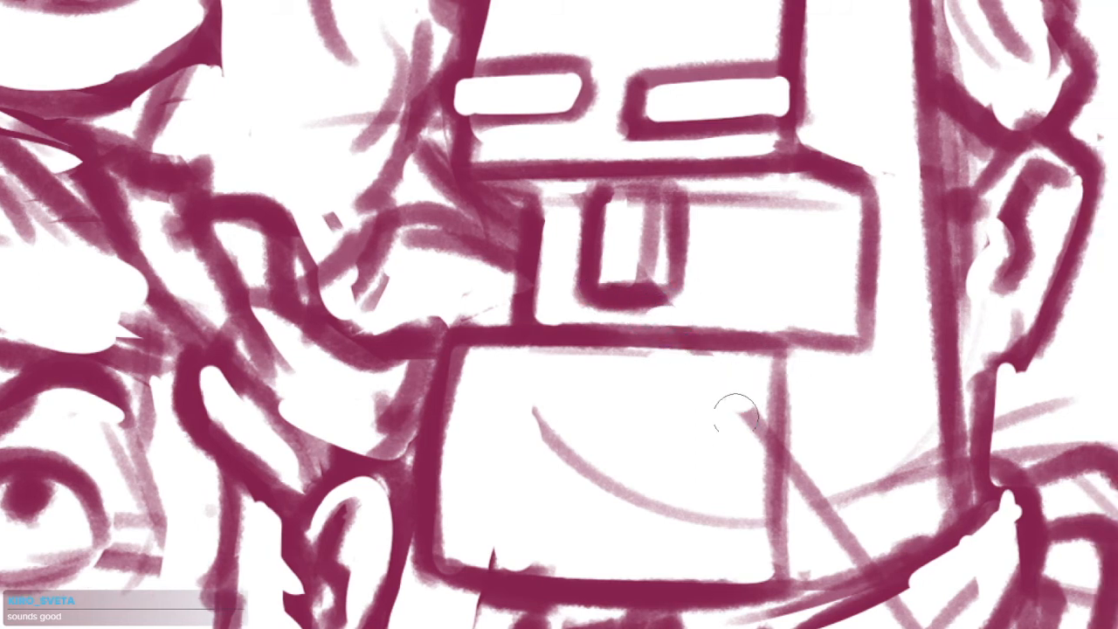
pyautogui.press('space')
pyautogui.moveTo(762, 427); pyautogui.dragTo(778, 385)
pyautogui.moveTo(780, 476)
pyautogui.mouseDown()
pyautogui.moveTo(554, 382)
pyautogui.moveTo(549, 368)
pyautogui.mouseUp()
pyautogui.press('space')
pyautogui.moveTo(845, 487); pyautogui.dragTo(745, 462)
pyautogui.moveTo(724, 405); pyautogui.dragTo(719, 419)
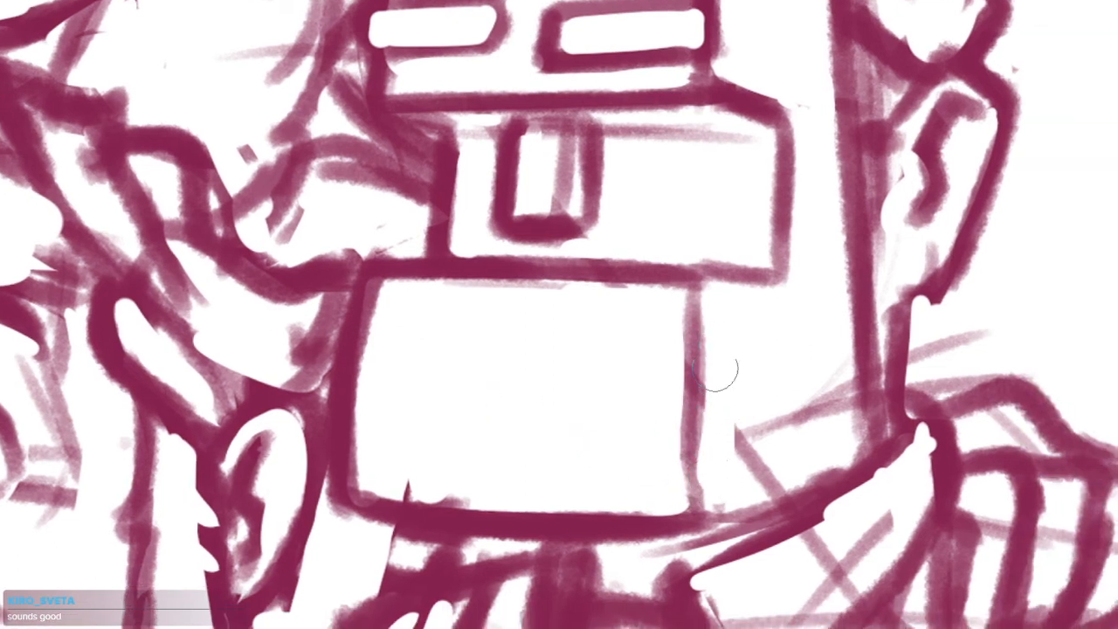
# Strengthen the vertical edge of the right figure's lower face block and clear the diagonal and faint lines on the side of the jaw
pyautogui.moveTo(693, 290); pyautogui.dragTo(692, 500)
pyautogui.press('space')
pyautogui.moveTo(816, 378)
pyautogui.mouseDown()
pyautogui.moveTo(766, 348)
pyautogui.moveTo(783, 379)
pyautogui.moveTo(726, 394)
pyautogui.moveTo(767, 393)
pyautogui.mouseUp()
pyautogui.moveTo(718, 442); pyautogui.dragTo(783, 426)
pyautogui.moveTo(661, 489); pyautogui.dragTo(786, 448)
pyautogui.press('space')
pyautogui.moveTo(829, 403); pyautogui.dragTo(786, 332)
pyautogui.moveTo(772, 385); pyautogui.dragTo(591, 471)
# Clean up the leftover construction lines around the right figure's jaw and collar
pyautogui.press('space')
pyautogui.moveTo(734, 507); pyautogui.dragTo(694, 472)
pyautogui.moveTo(677, 411)
pyautogui.mouseDown()
pyautogui.moveTo(722, 390)
pyautogui.moveTo(721, 437)
pyautogui.moveTo(625, 524)
pyautogui.mouseUp()
pyautogui.press('space')
pyautogui.moveTo(813, 507)
pyautogui.mouseDown()
pyautogui.moveTo(765, 344)
pyautogui.moveTo(724, 350)
pyautogui.moveTo(742, 354)
pyautogui.mouseUp()
pyautogui.scroll(-3, 765, 346)
pyautogui.press('space')
pyautogui.moveTo(732, 349); pyautogui.dragTo(772, 385)
pyautogui.moveTo(701, 370); pyautogui.dragTo(705, 392)
pyautogui.scroll(3, 634, 368)
pyautogui.moveTo(646, 356)
pyautogui.mouseDown()
pyautogui.moveTo(671, 338)
pyautogui.moveTo(622, 344)
pyautogui.mouseUp()
pyautogui.press('space')
pyautogui.scroll(-3, 648, 360)
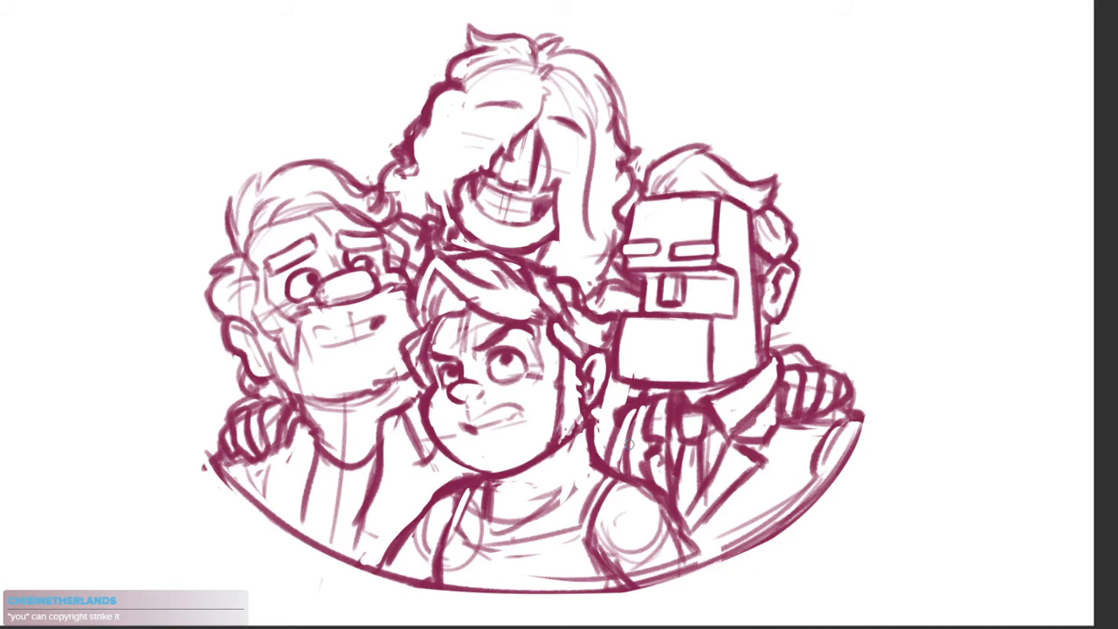
pyautogui.click(815, 324)
pyautogui.moveTo(831, 326); pyautogui.dragTo(848, 342)
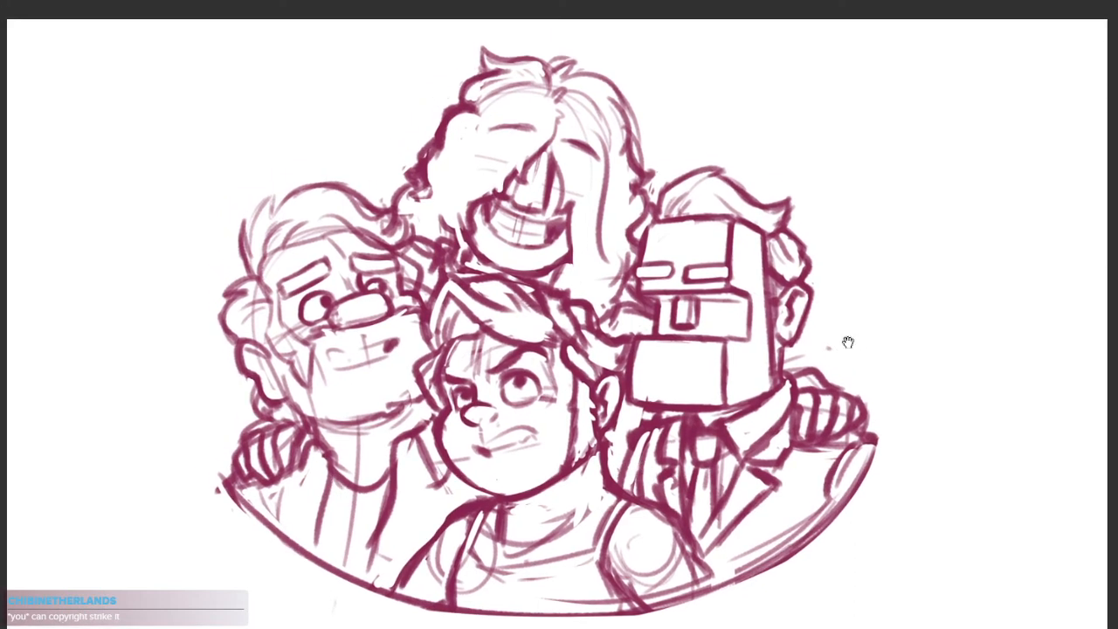
pyautogui.moveTo(796, 429); pyautogui.dragTo(777, 405)
pyautogui.scroll(-1, 775, 406)
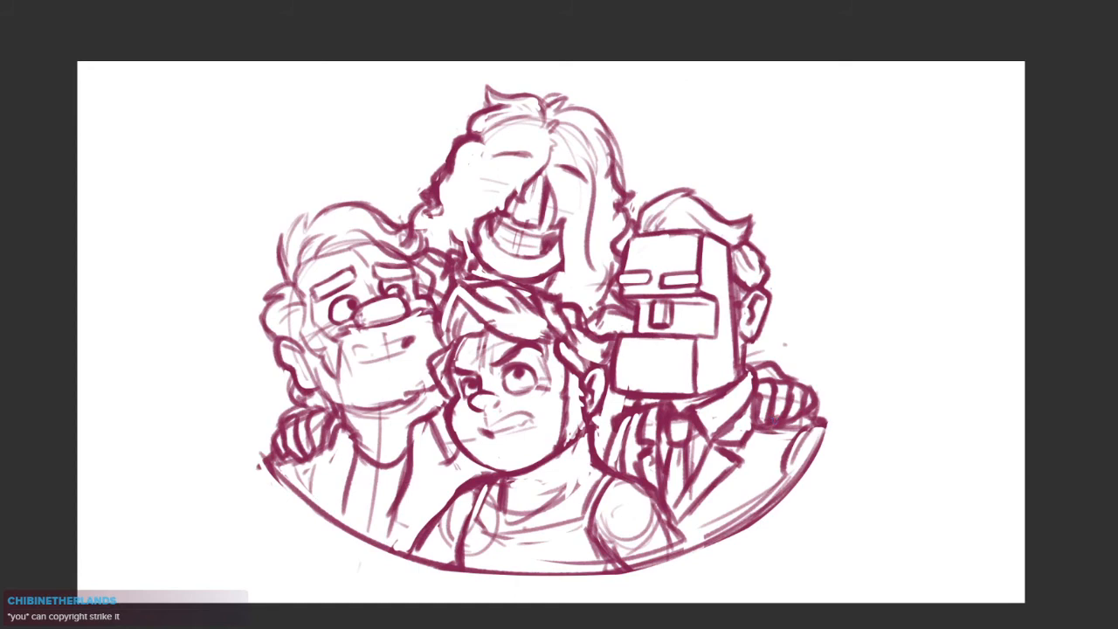
pyautogui.moveTo(572, 628)
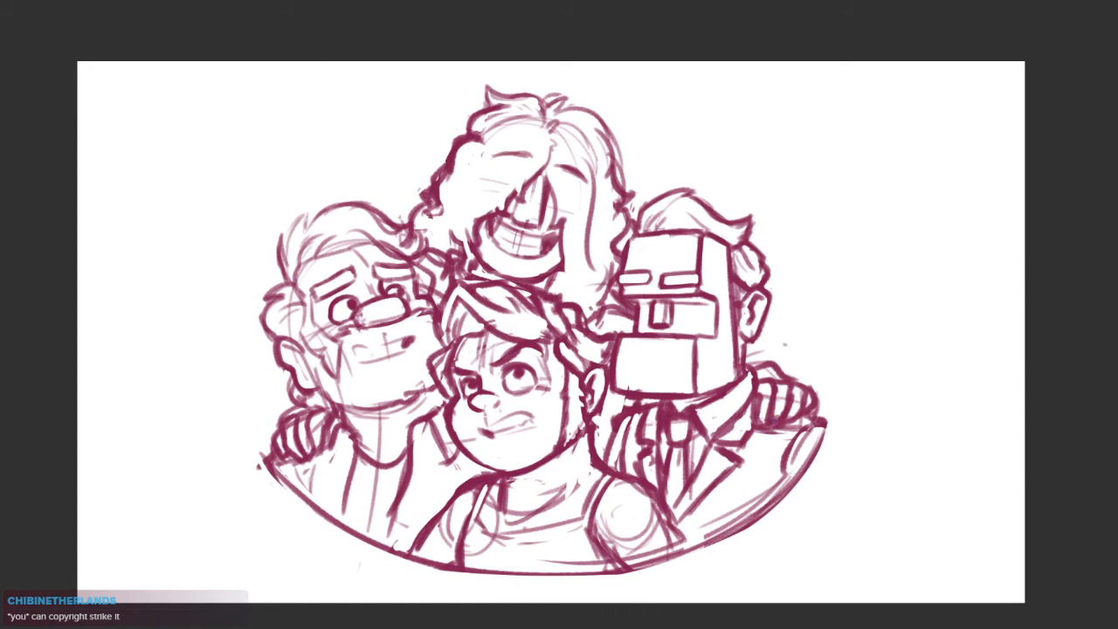
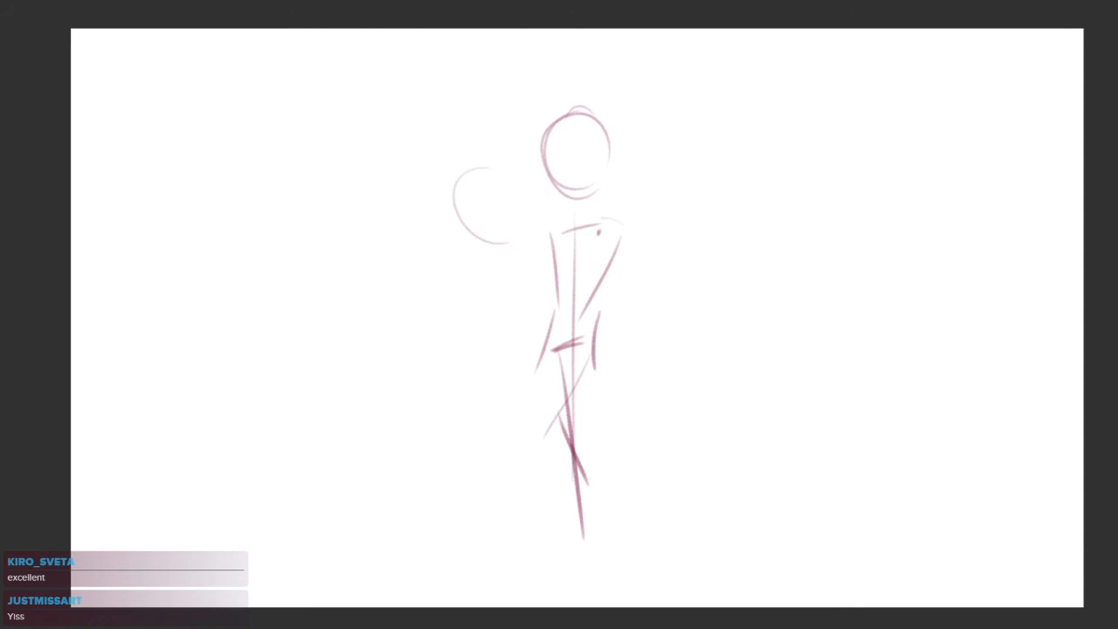
# Sketch round heads for two more figures, one to the right and one to the lower left of the central figure
pyautogui.moveTo(682, 282); pyautogui.dragTo(710, 310)
pyautogui.moveTo(458, 432); pyautogui.dragTo(456, 450)
pyautogui.moveTo(509, 395); pyautogui.dragTo(515, 470)
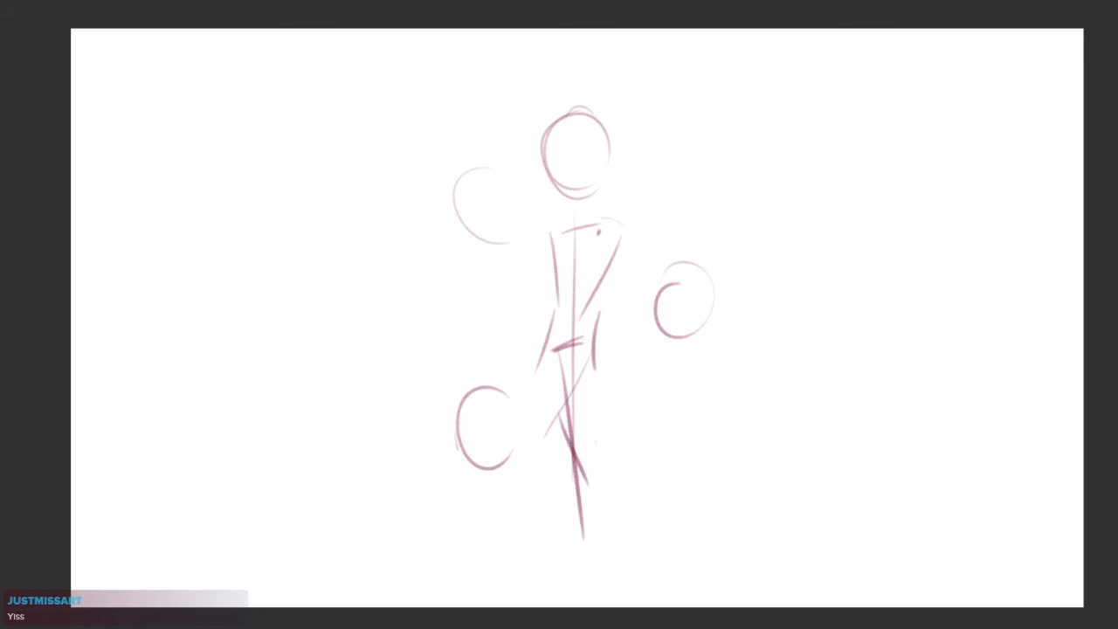
# Redraw the upper-left head as a larger, fuller oval and close the outline of the lower-left head
pyautogui.moveTo(612, 382)
pyautogui.mouseDown()
pyautogui.moveTo(643, 394)
pyautogui.moveTo(642, 414)
pyautogui.moveTo(656, 392)
pyautogui.mouseUp()
pyautogui.moveTo(543, 247)
pyautogui.mouseDown()
pyautogui.moveTo(556, 331)
pyautogui.moveTo(518, 311)
pyautogui.moveTo(554, 334)
pyautogui.mouseUp()
pyautogui.moveTo(711, 443); pyautogui.dragTo(700, 434)
pyautogui.moveTo(748, 330)
pyautogui.mouseDown()
pyautogui.moveTo(727, 373)
pyautogui.moveTo(686, 372)
pyautogui.mouseUp()
pyautogui.hotkey('ctrl', 'z')
pyautogui.hotkey('ctrl', 'z')
pyautogui.moveTo(520, 462); pyautogui.dragTo(560, 419)
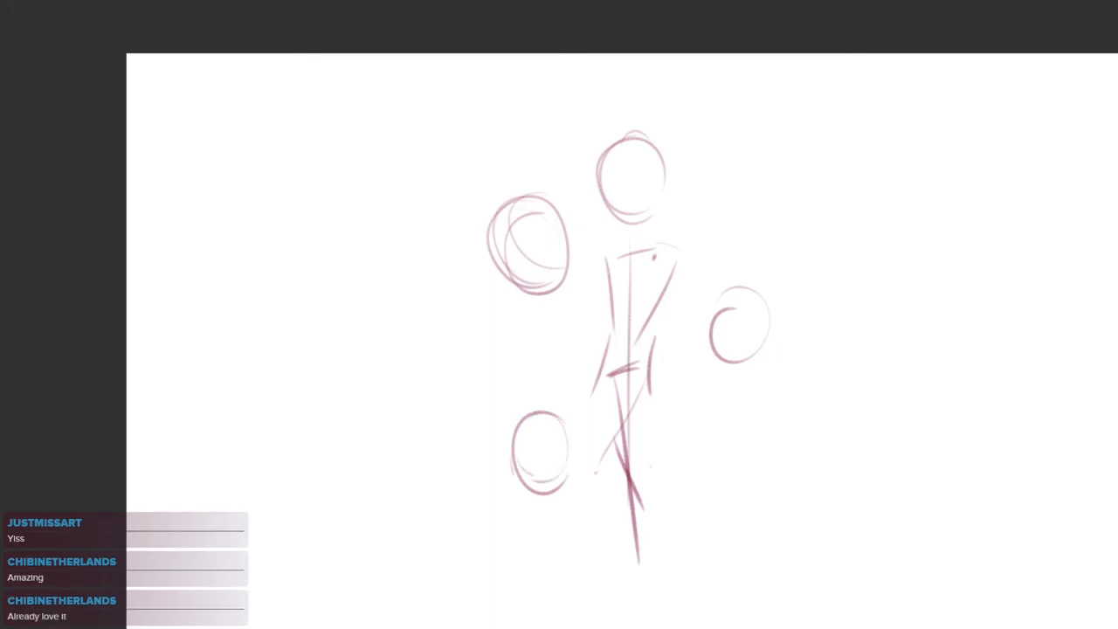
# Sketch a kneeling gesture of straight body, arm and leg lines beneath the right head
pyautogui.moveTo(681, 413); pyautogui.dragTo(707, 414)
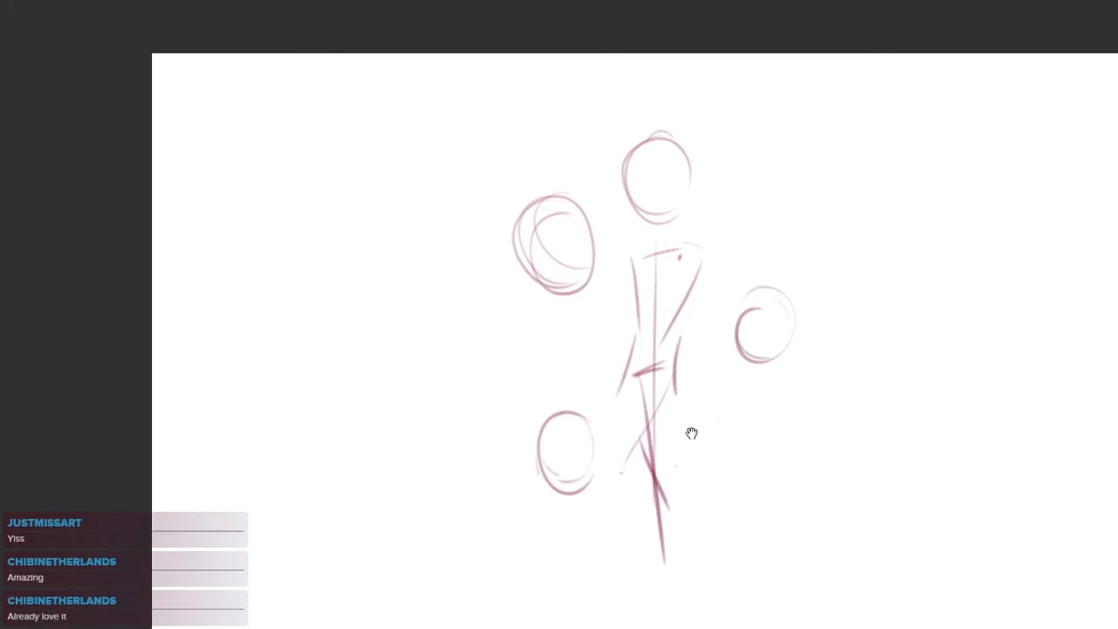
pyautogui.moveTo(792, 331); pyautogui.dragTo(827, 451)
pyautogui.hotkey('ctrl', 'z')
pyautogui.moveTo(785, 356); pyautogui.dragTo(779, 487)
pyautogui.hotkey('ctrl', 'z')
pyautogui.moveTo(765, 376); pyautogui.dragTo(766, 469)
pyautogui.hotkey('ctrl', 'z')
pyautogui.moveTo(791, 358)
pyautogui.mouseDown()
pyautogui.moveTo(813, 411)
pyautogui.moveTo(823, 403)
pyautogui.moveTo(845, 435)
pyautogui.moveTo(779, 458)
pyautogui.moveTo(814, 551)
pyautogui.mouseUp()
pyautogui.hotkey('ctrl', 'z')
pyautogui.moveTo(798, 447); pyautogui.dragTo(864, 552)
pyautogui.hotkey('ctrl', 'z')
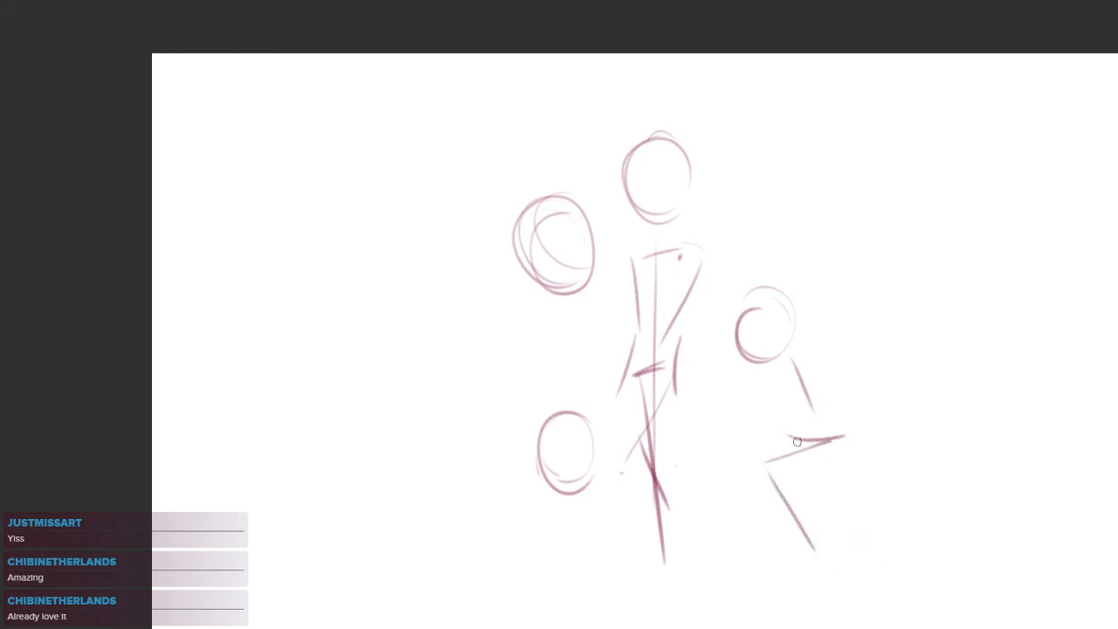
pyautogui.moveTo(790, 495); pyautogui.dragTo(858, 540)
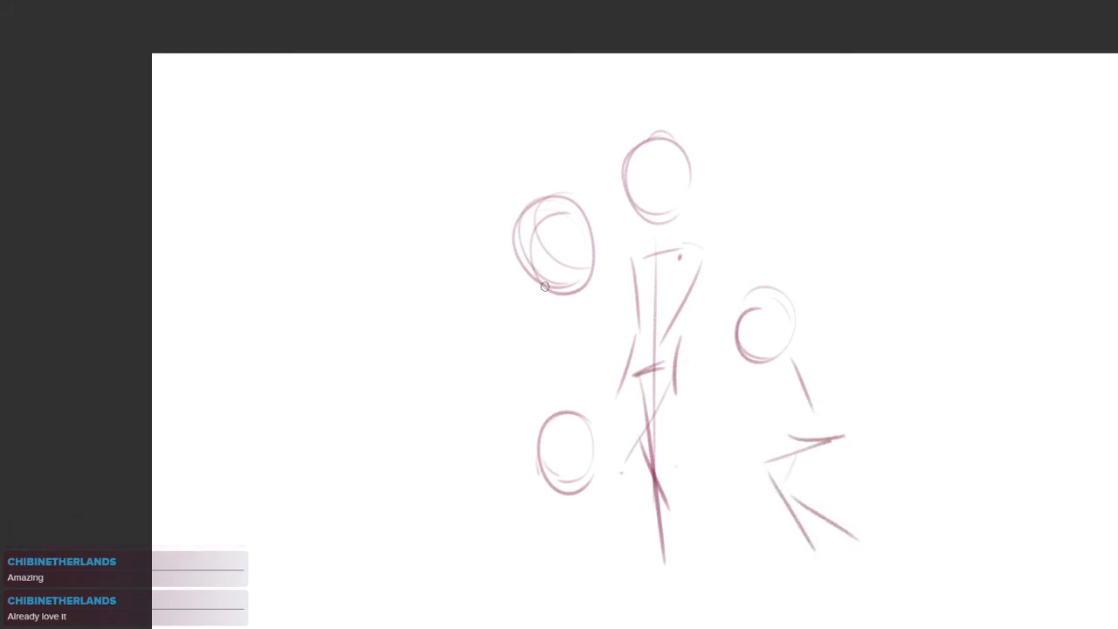
# Sketch a vertical body line under the upper-left head, redraw that head smaller and darker, and strengthen the lower-left head
pyautogui.moveTo(552, 290); pyautogui.dragTo(550, 374)
pyautogui.moveTo(666, 176)
pyautogui.mouseDown()
pyautogui.moveTo(629, 198)
pyautogui.moveTo(646, 184)
pyautogui.mouseUp()
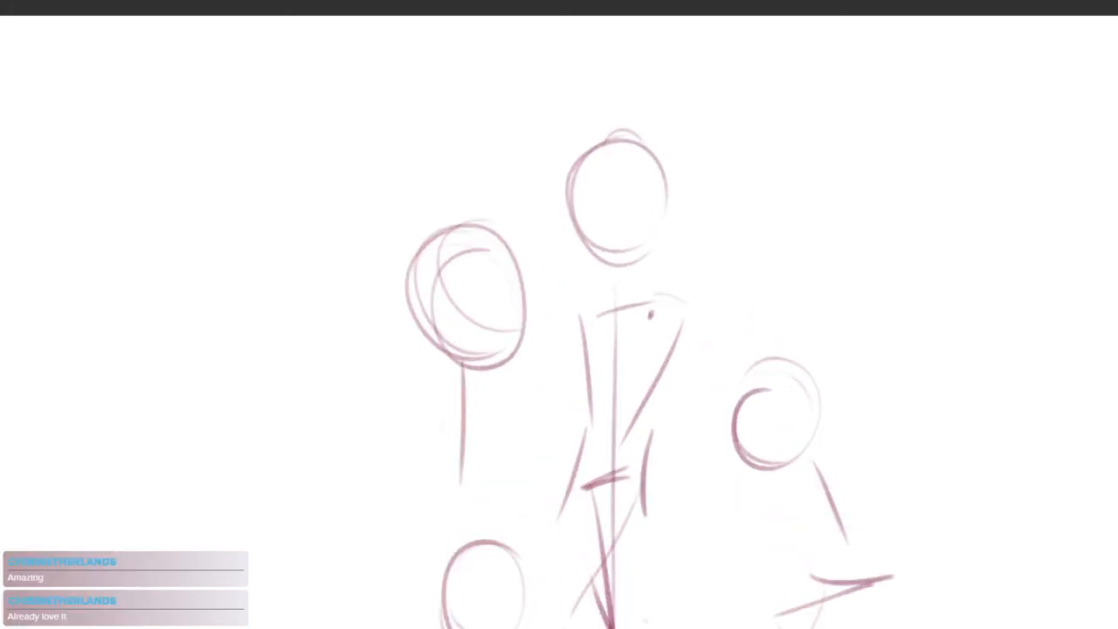
pyautogui.moveTo(490, 250)
pyautogui.mouseDown()
pyautogui.moveTo(510, 353)
pyautogui.moveTo(471, 367)
pyautogui.moveTo(453, 227)
pyautogui.moveTo(427, 252)
pyautogui.mouseUp()
pyautogui.moveTo(574, 411); pyautogui.dragTo(588, 300)
pyautogui.moveTo(522, 438); pyautogui.dragTo(529, 510)
pyautogui.moveTo(563, 447); pyautogui.dragTo(533, 463)
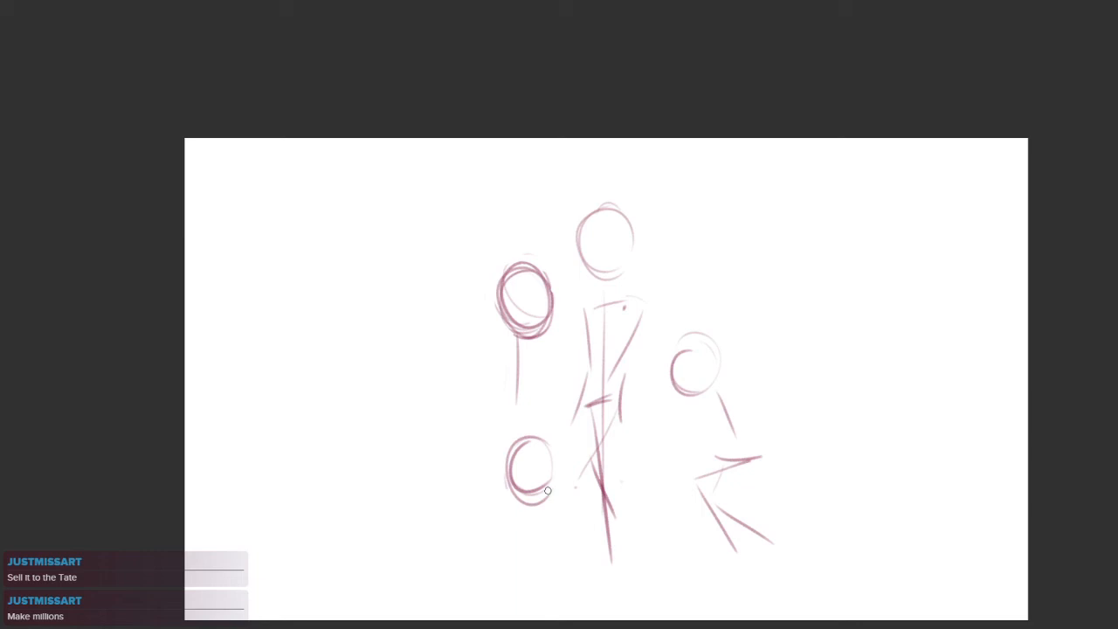
# Sketch crossed face guidelines on the upper-left head and a raised arm line reaching toward the top of the central head
pyautogui.moveTo(821, 320); pyautogui.dragTo(776, 249)
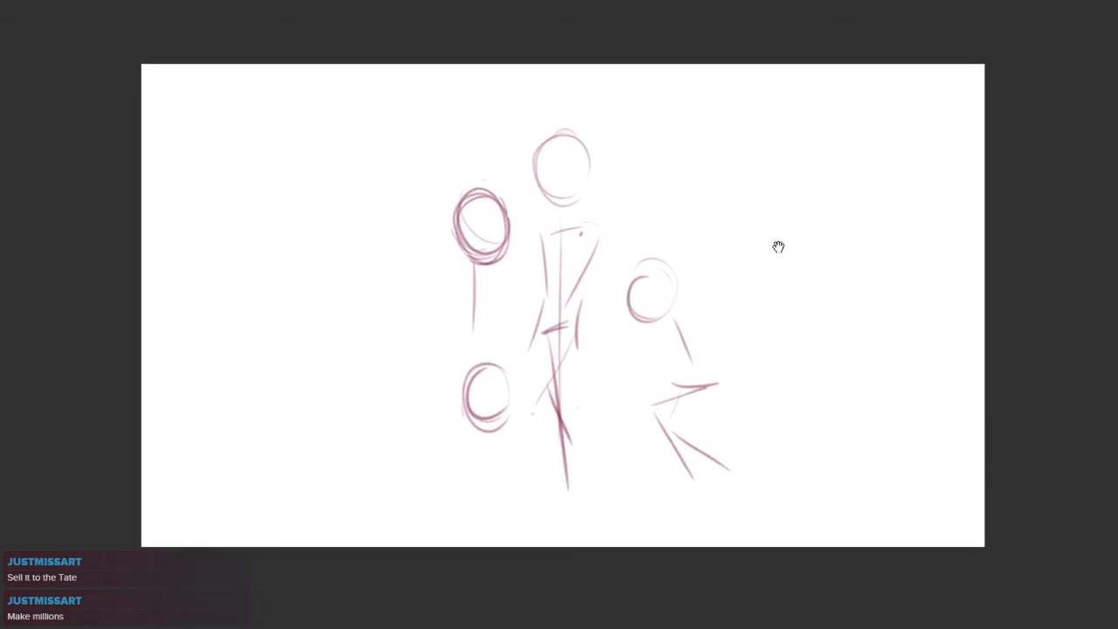
pyautogui.scroll(3, 742, 286)
pyautogui.moveTo(730, 286); pyautogui.dragTo(821, 287)
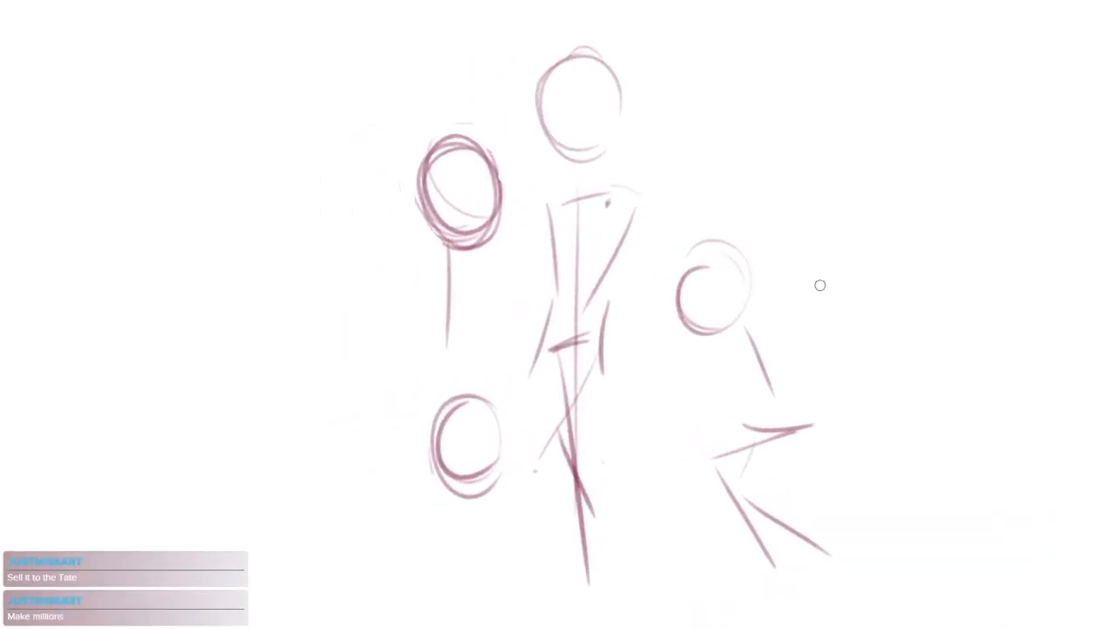
pyautogui.moveTo(788, 329); pyautogui.dragTo(752, 327)
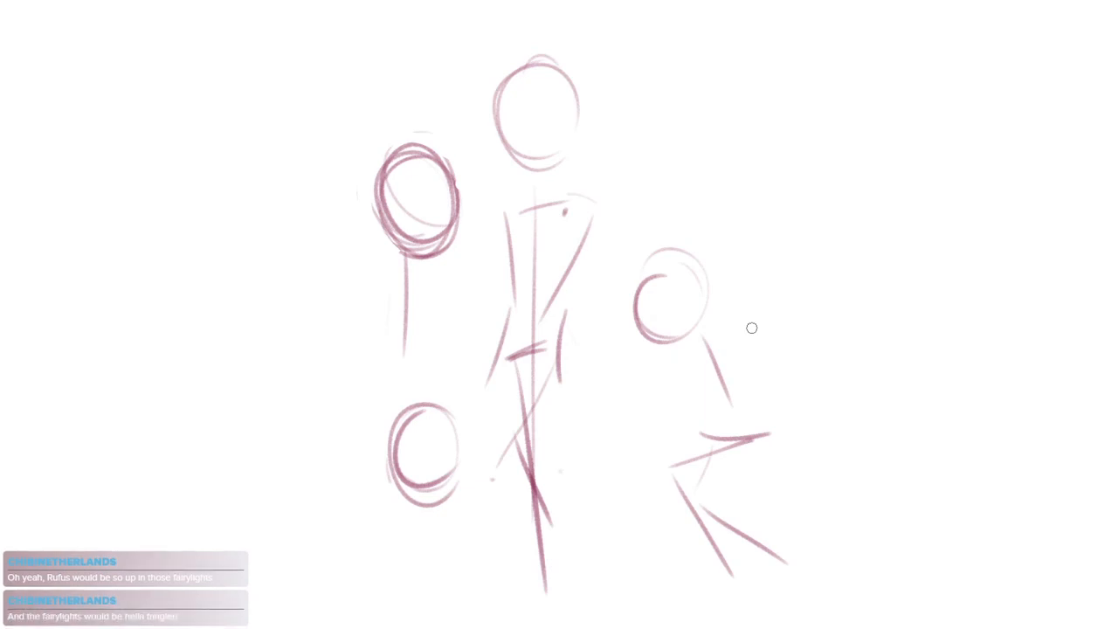
pyautogui.moveTo(437, 234); pyautogui.dragTo(436, 183)
pyautogui.moveTo(385, 202); pyautogui.dragTo(436, 185)
pyautogui.moveTo(463, 180); pyautogui.dragTo(486, 101)
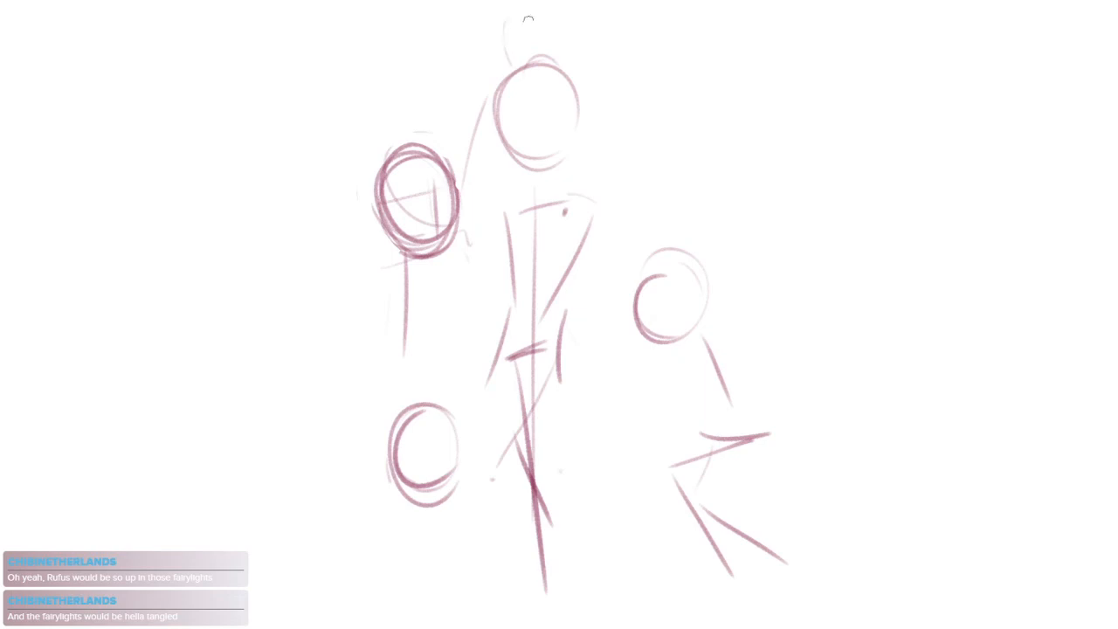
# Sketch a five-pointed star above the central head and darken the upper-left figure's raised arm
pyautogui.moveTo(522, 61); pyautogui.dragTo(555, 66)
pyautogui.moveTo(530, 16)
pyautogui.mouseDown()
pyautogui.moveTo(524, 58)
pyautogui.moveTo(533, 19)
pyautogui.mouseUp()
pyautogui.moveTo(464, 166); pyautogui.dragTo(483, 112)
# Sketch the upper-left figure's torso side and its bent lowered arm
pyautogui.moveTo(410, 266); pyautogui.dragTo(380, 336)
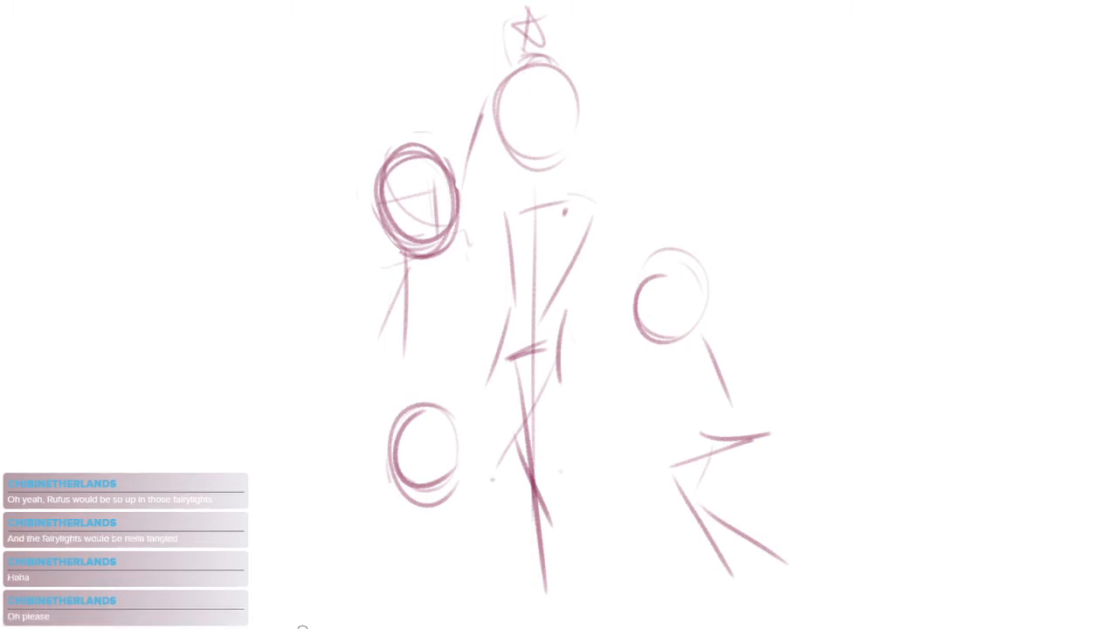
pyautogui.hotkey('ctrl', 'z')
pyautogui.moveTo(370, 296); pyautogui.dragTo(349, 337)
pyautogui.moveTo(352, 355); pyautogui.dragTo(384, 354)
pyautogui.moveTo(659, 363)
pyautogui.mouseDown()
pyautogui.moveTo(602, 320)
pyautogui.moveTo(606, 359)
pyautogui.mouseUp()
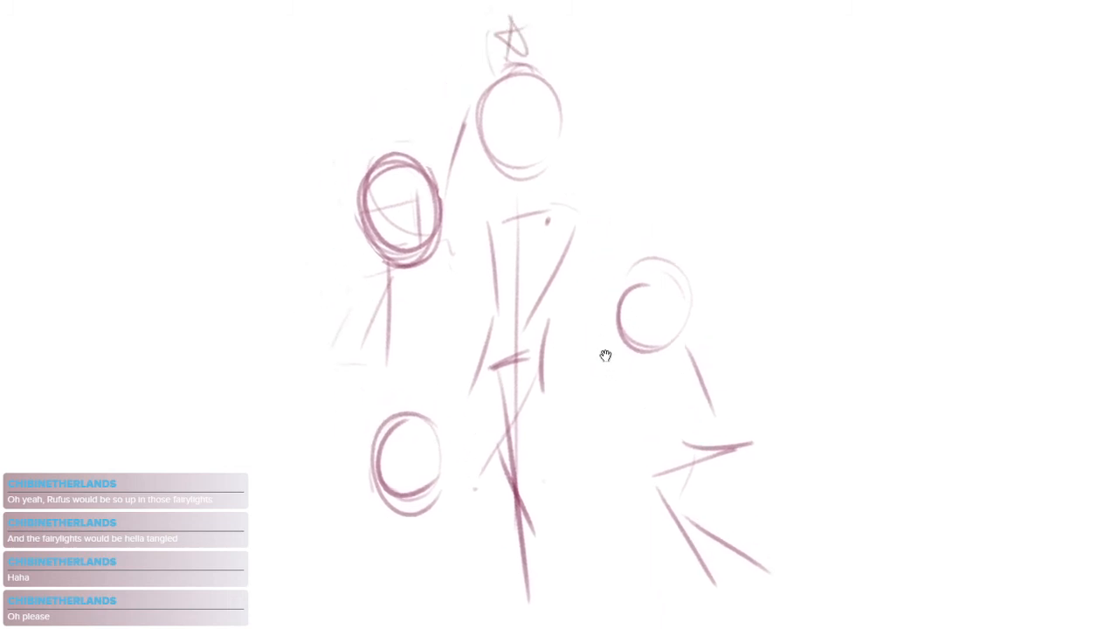
# Sketch a curved vertical face guideline on the central head
pyautogui.scroll(2, 580, 202)
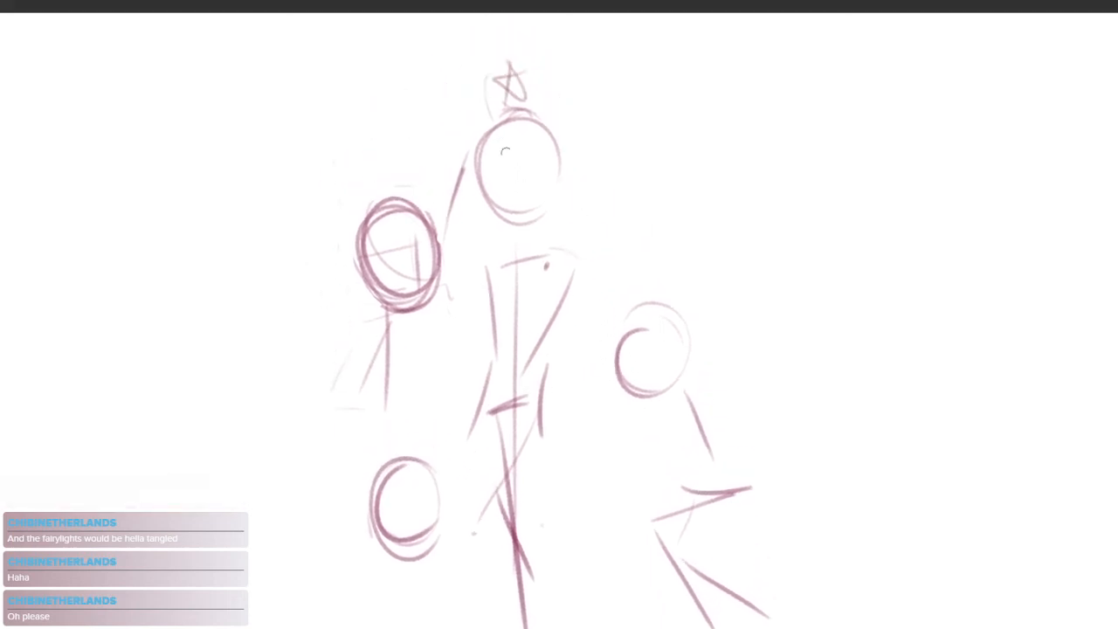
pyautogui.moveTo(529, 121); pyautogui.dragTo(516, 216)
pyautogui.hotkey('ctrl', 'z')
pyautogui.moveTo(532, 127); pyautogui.dragTo(521, 207)
pyautogui.moveTo(501, 168)
pyautogui.mouseDown()
pyautogui.moveTo(531, 185)
pyautogui.moveTo(543, 170)
pyautogui.moveTo(559, 208)
pyautogui.moveTo(492, 115)
pyautogui.moveTo(594, 148)
pyautogui.mouseUp()
pyautogui.hotkey('ctrl', 'z')
pyautogui.hotkey('ctrl', 'z')
# Lasso the central head and move it down slightly toward the shoulders
pyautogui.press('m')
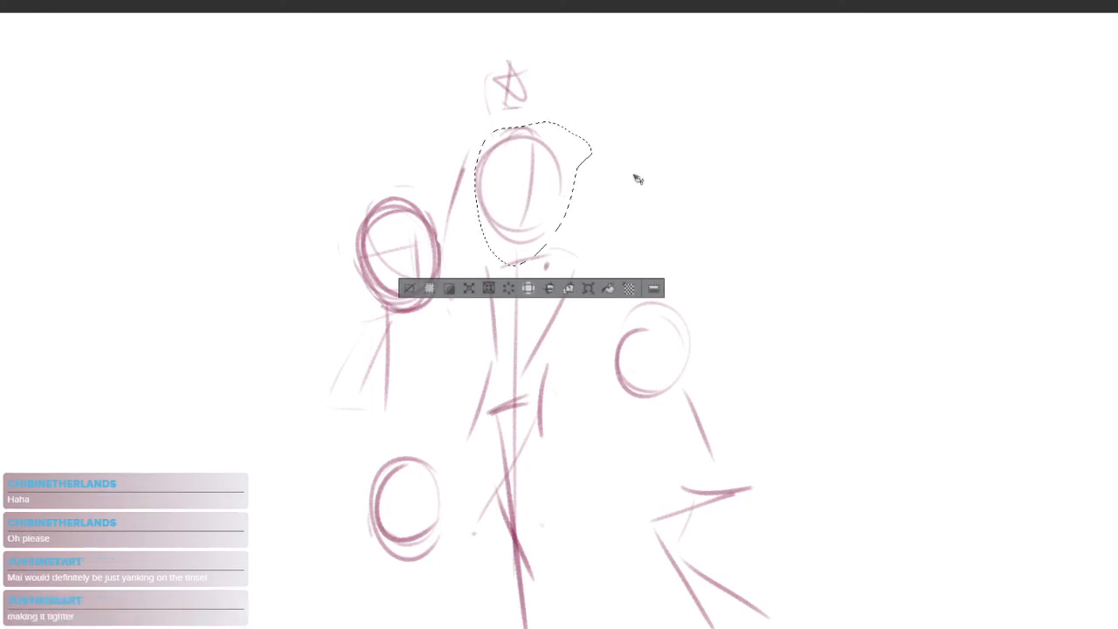
pyautogui.moveTo(512, 202)
pyautogui.mouseDown()
pyautogui.moveTo(570, 253)
pyautogui.moveTo(609, 249)
pyautogui.mouseUp()
pyautogui.moveTo(609, 251); pyautogui.dragTo(551, 202)
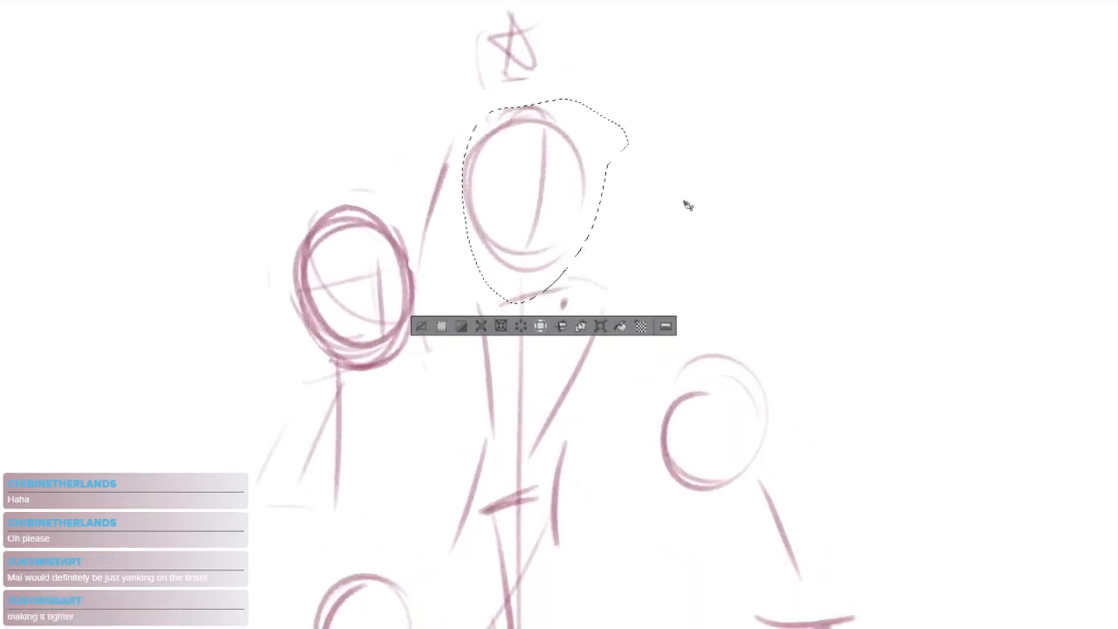
pyautogui.hotkey('ctrl', 'd')
# Lasso the star and move it down so it sits on top of the central head
pyautogui.moveTo(566, 148); pyautogui.dragTo(600, 201)
pyautogui.moveTo(594, 148)
pyautogui.mouseDown()
pyautogui.moveTo(574, 63)
pyautogui.moveTo(607, 171)
pyautogui.mouseUp()
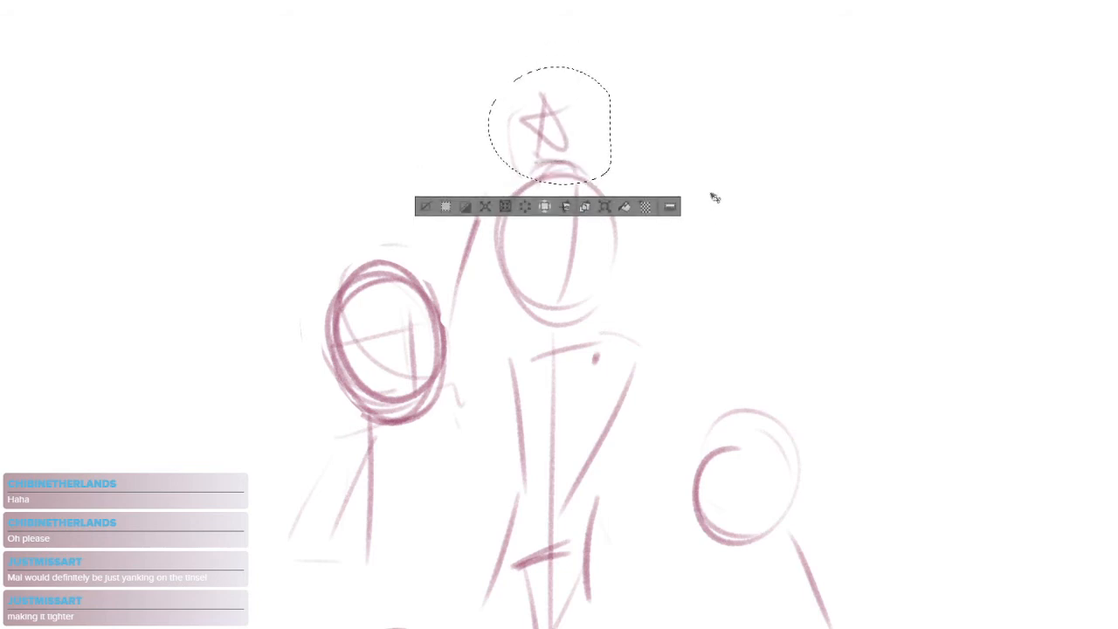
pyautogui.moveTo(756, 479); pyautogui.dragTo(669, 213)
pyautogui.keyDown('alt'); pyautogui.click(732, 279); pyautogui.keyUp('alt')
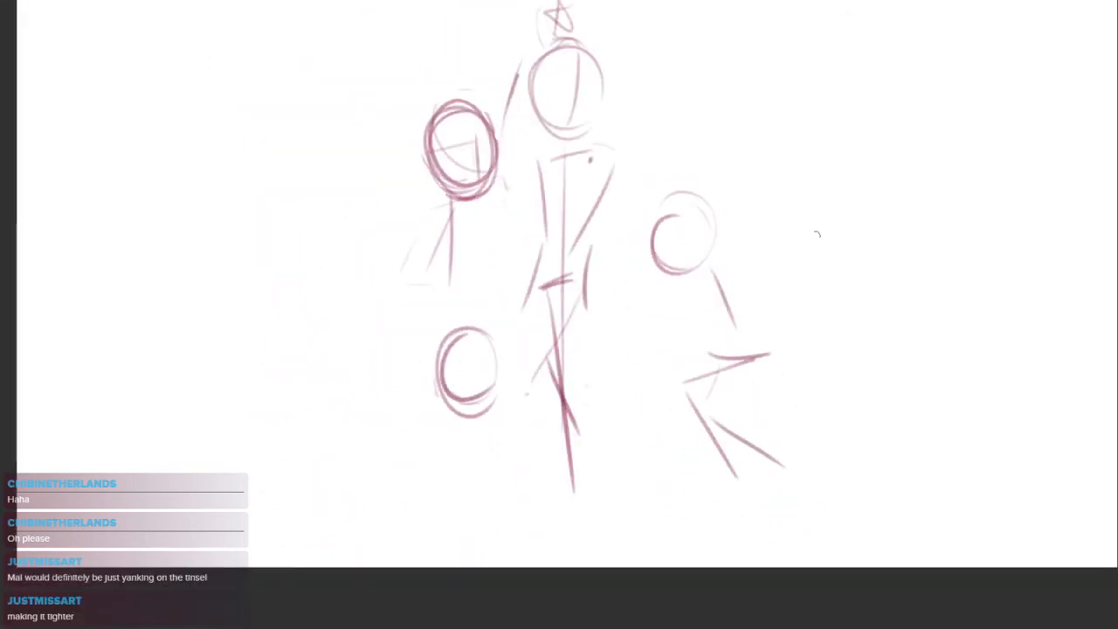
# Lasso the body lines under the right head and delete them, keeping the head
pyautogui.moveTo(830, 283)
pyautogui.mouseDown()
pyautogui.moveTo(629, 451)
pyautogui.moveTo(843, 264)
pyautogui.mouseUp()
pyautogui.press('Delete')
pyautogui.hotkey('ctrl', 'd')
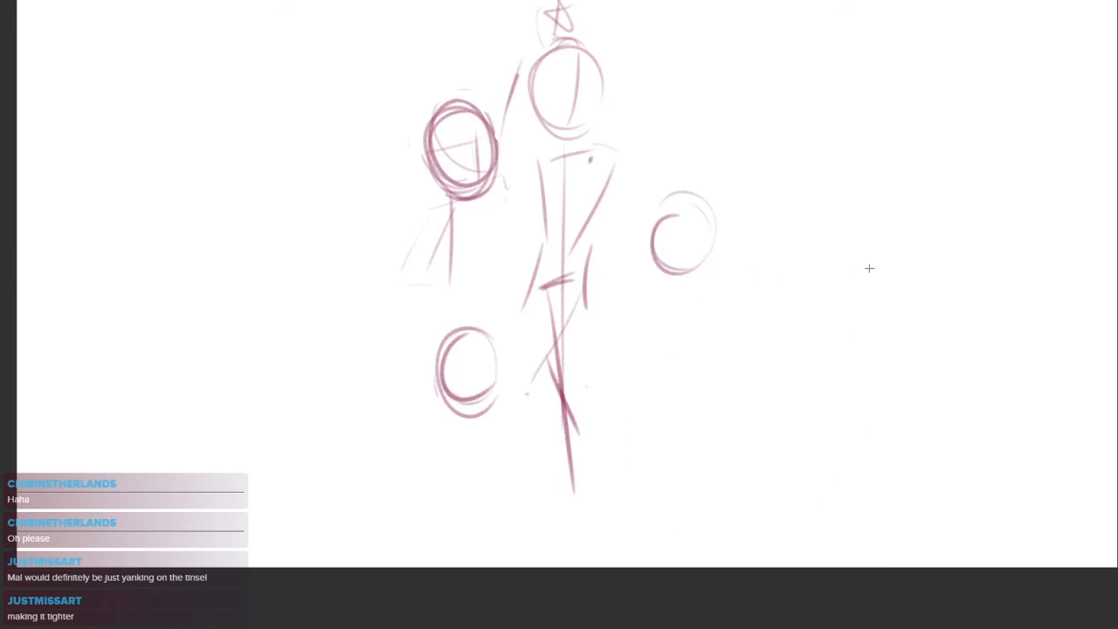
# Sketch a leaning torso, a bent front arm and an outstretched back arm for the right figure
pyautogui.moveTo(690, 290)
pyautogui.mouseDown()
pyautogui.moveTo(655, 372)
pyautogui.moveTo(700, 365)
pyautogui.moveTo(678, 353)
pyautogui.mouseUp()
pyautogui.hotkey('ctrl', 'z')
pyautogui.moveTo(692, 282); pyautogui.dragTo(756, 260)
pyautogui.hotkey('ctrl', 'z')
pyautogui.moveTo(676, 287); pyautogui.dragTo(715, 267)
pyautogui.moveTo(733, 259)
pyautogui.mouseDown()
pyautogui.moveTo(807, 276)
pyautogui.moveTo(804, 313)
pyautogui.mouseUp()
pyautogui.moveTo(657, 290); pyautogui.dragTo(702, 325)
pyautogui.hotkey('ctrl', 'z')
pyautogui.moveTo(672, 280)
pyautogui.mouseDown()
pyautogui.moveTo(637, 305)
pyautogui.moveTo(702, 309)
pyautogui.mouseUp()
pyautogui.moveTo(742, 360); pyautogui.dragTo(709, 361)
# Try several leg poses beneath the right figure's hip line
pyautogui.moveTo(655, 361); pyautogui.dragTo(709, 416)
pyautogui.hotkey('ctrl', 'z')
pyautogui.moveTo(609, 360)
pyautogui.mouseDown()
pyautogui.moveTo(598, 410)
pyautogui.moveTo(669, 466)
pyautogui.mouseUp()
pyautogui.hotkey('ctrl', 'z')
pyautogui.hotkey('ctrl', 'z')
pyautogui.moveTo(608, 371); pyautogui.dragTo(606, 452)
pyautogui.moveTo(615, 464); pyautogui.dragTo(640, 461)
pyautogui.hotkey('ctrl', 'z')
pyautogui.hotkey('ctrl', 'z')
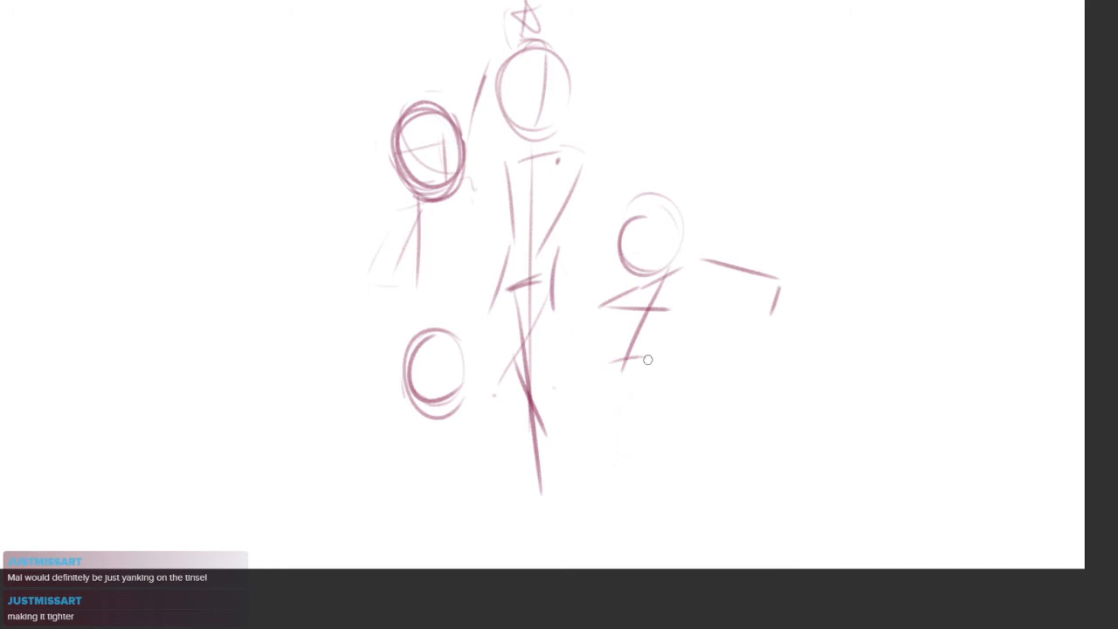
pyautogui.moveTo(611, 358); pyautogui.dragTo(597, 429)
pyautogui.moveTo(608, 422); pyautogui.dragTo(673, 451)
pyautogui.moveTo(577, 356); pyautogui.dragTo(674, 447)
# Sketch the right figure's legs, one stretched diagonally toward the central figure's feet and one bent back at the knee
pyautogui.hotkey('ctrl', 'z')
pyautogui.hotkey('ctrl', 'z')
pyautogui.hotkey('ctrl', 'z')
pyautogui.moveTo(596, 385); pyautogui.dragTo(539, 471)
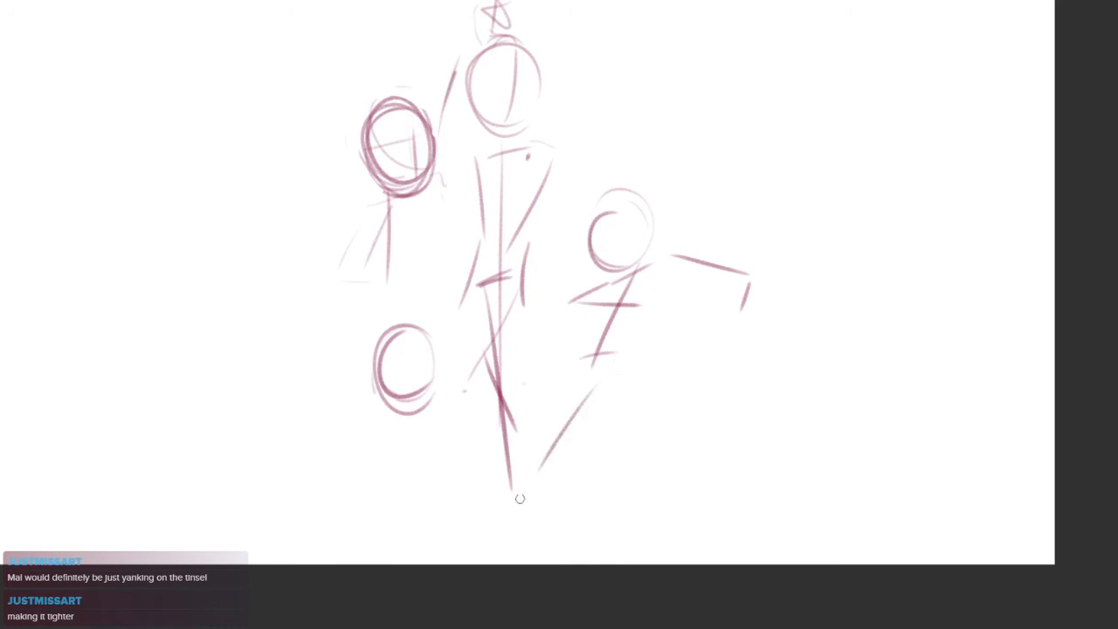
pyautogui.hotkey('ctrl', 'z')
pyautogui.moveTo(609, 365); pyautogui.dragTo(512, 472)
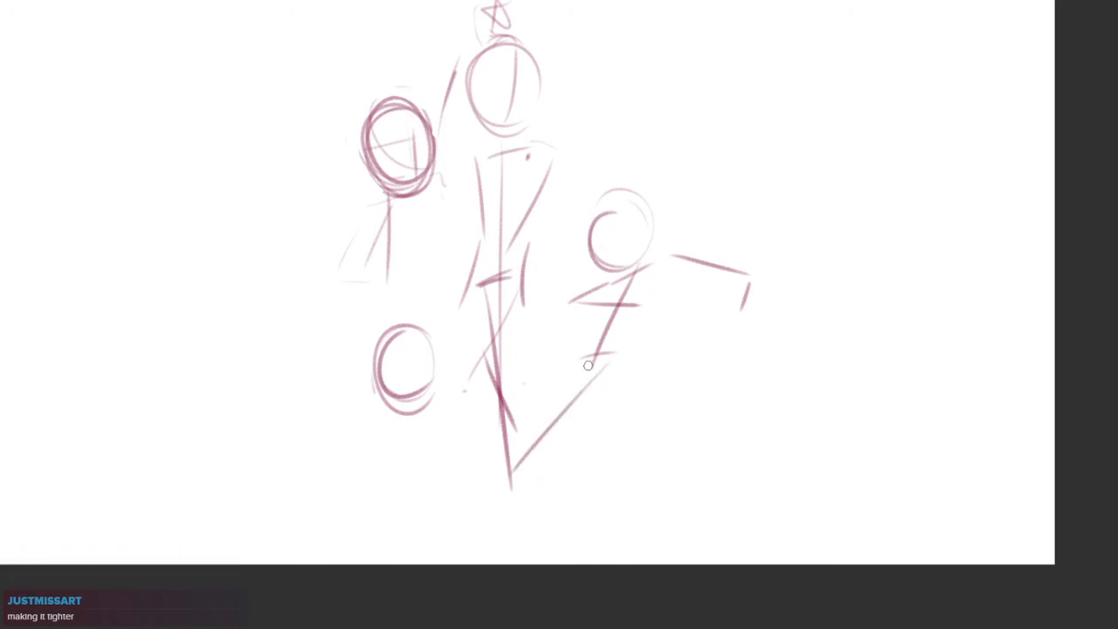
pyautogui.moveTo(590, 362)
pyautogui.mouseDown()
pyautogui.moveTo(546, 414)
pyautogui.moveTo(627, 452)
pyautogui.mouseUp()
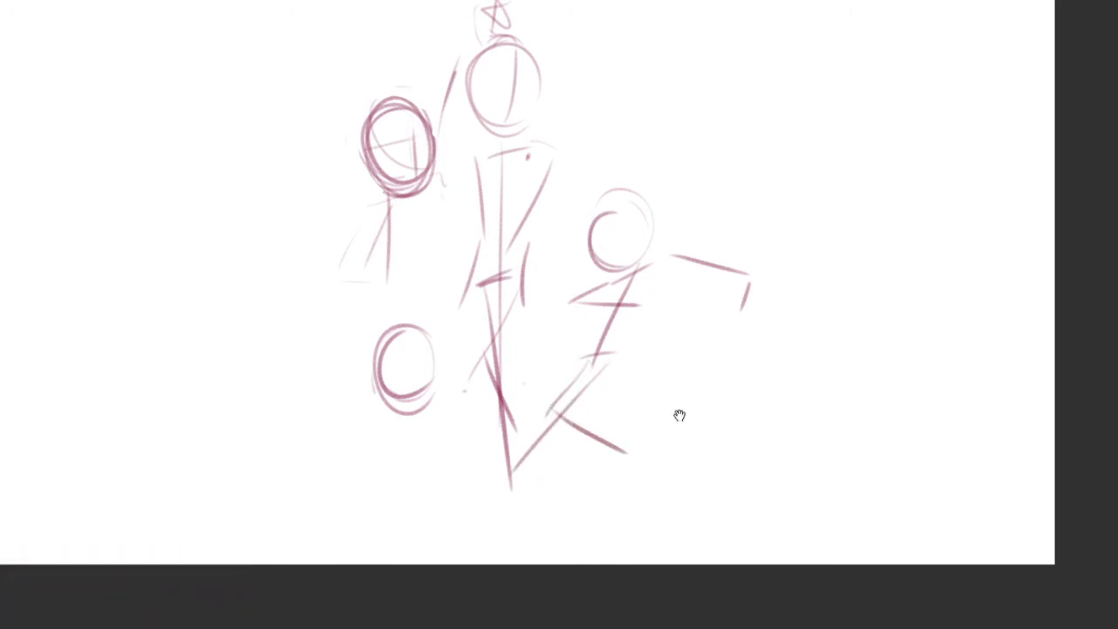
pyautogui.moveTo(678, 407); pyautogui.dragTo(619, 464)
# Lasso the right figure's head, rotate it clockwise and shift it up and over toward the shoulders
pyautogui.moveTo(605, 277)
pyautogui.mouseDown()
pyautogui.moveTo(655, 219)
pyautogui.moveTo(604, 274)
pyautogui.moveTo(603, 312)
pyautogui.moveTo(662, 329)
pyautogui.moveTo(649, 317)
pyautogui.mouseUp()
pyautogui.hotkey('ctrl', 'd')
pyautogui.hotkey('ctrl', '+')
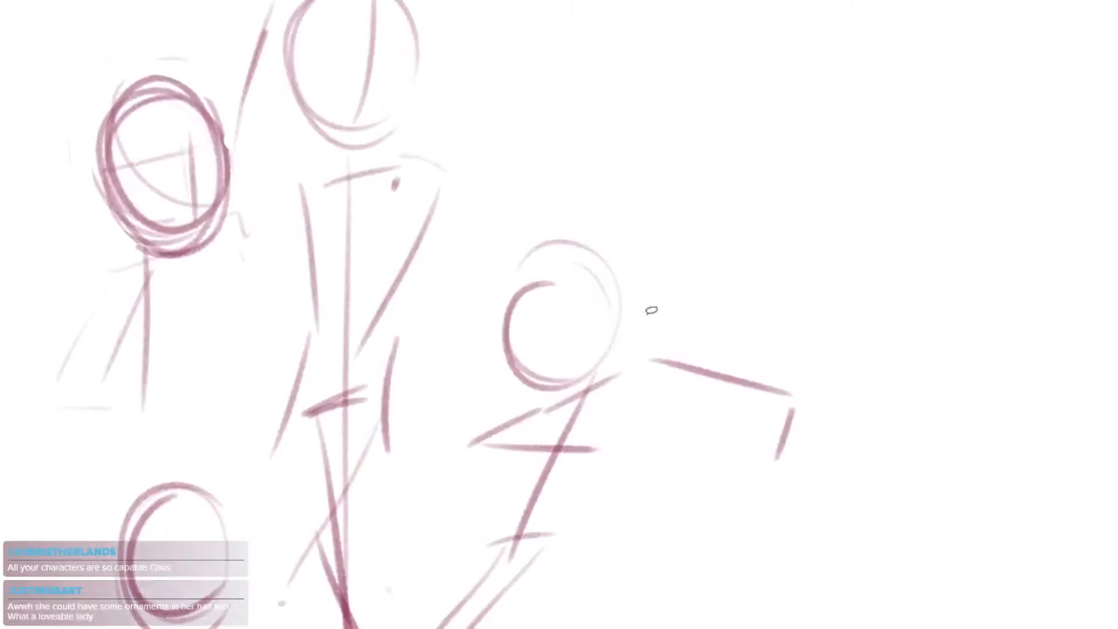
pyautogui.moveTo(629, 260)
pyautogui.mouseDown()
pyautogui.moveTo(491, 387)
pyautogui.moveTo(664, 234)
pyautogui.mouseUp()
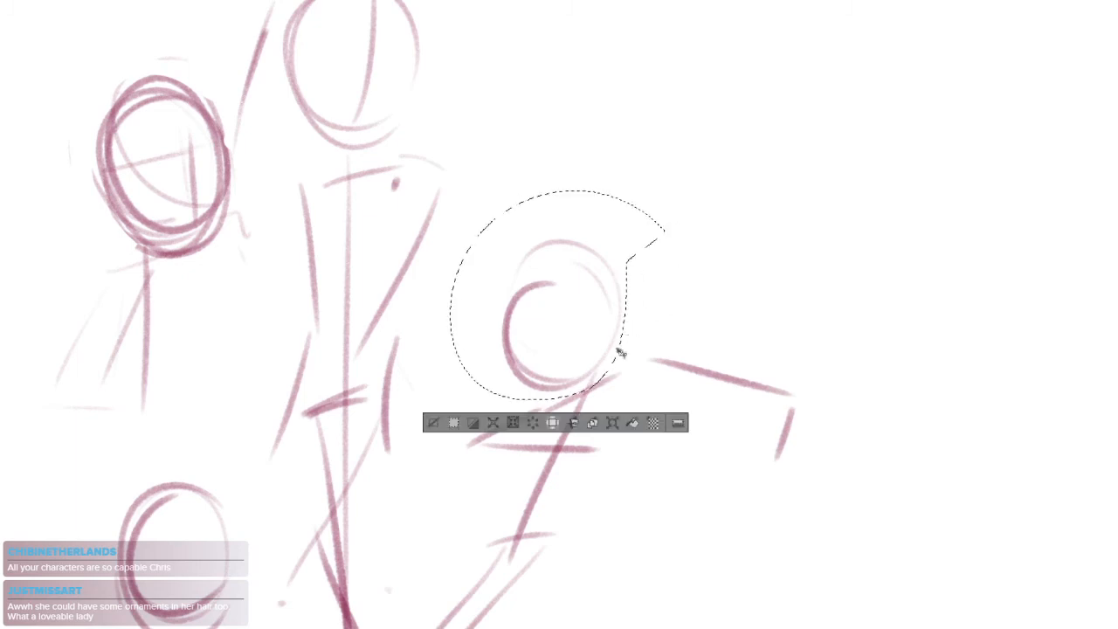
pyautogui.click(612, 423)
pyautogui.moveTo(696, 157); pyautogui.dragTo(699, 263)
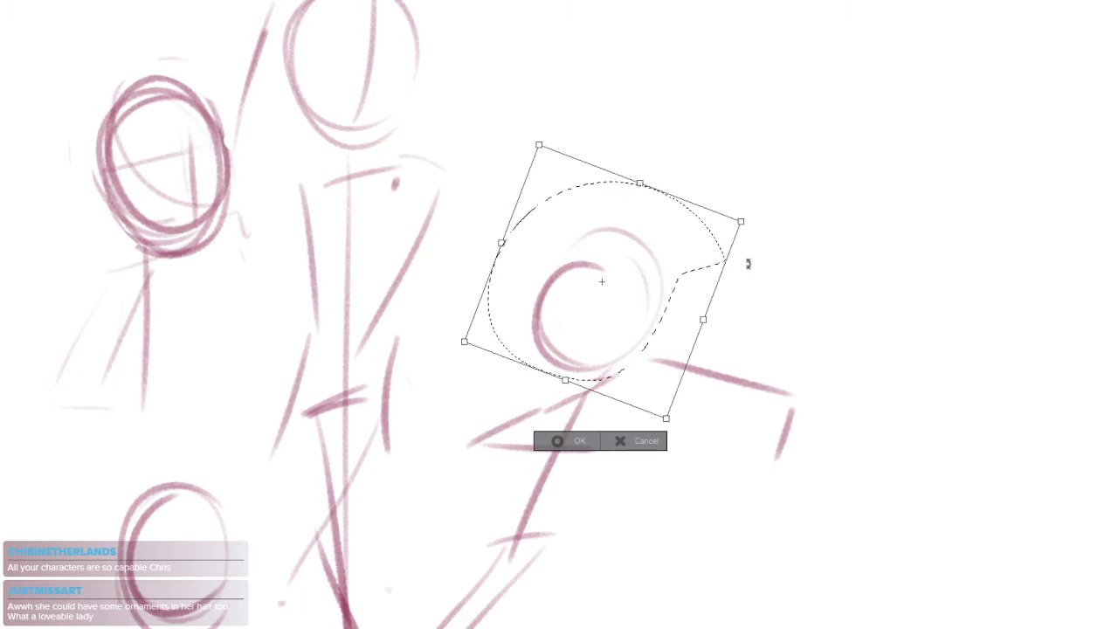
pyautogui.press('Return')
pyautogui.hotkey('ctrl', 'd')
# Sketch crossed face guidelines on the rotated right head and close its round outline
pyautogui.moveTo(590, 259)
pyautogui.mouseDown()
pyautogui.moveTo(575, 375)
pyautogui.moveTo(589, 345)
pyautogui.mouseUp()
pyautogui.hotkey('ctrl', 'z')
pyautogui.moveTo(542, 313)
pyautogui.mouseDown()
pyautogui.moveTo(628, 283)
pyautogui.moveTo(591, 336)
pyautogui.moveTo(646, 303)
pyautogui.moveTo(593, 231)
pyautogui.moveTo(599, 371)
pyautogui.mouseUp()
pyautogui.hotkey('ctrl', 'z')
pyautogui.hotkey('ctrl', 'z')
pyautogui.hotkey('ctrl', 'z')
pyautogui.hotkey('ctrl', 'z')
pyautogui.hotkey('ctrl', 'z')
pyautogui.moveTo(601, 249)
pyautogui.mouseDown()
pyautogui.moveTo(546, 327)
pyautogui.moveTo(601, 342)
pyautogui.mouseUp()
pyautogui.hotkey('ctrl', 'z')
pyautogui.moveTo(603, 238); pyautogui.dragTo(579, 358)
pyautogui.moveTo(534, 295)
pyautogui.mouseDown()
pyautogui.moveTo(630, 274)
pyautogui.moveTo(628, 292)
pyautogui.mouseUp()
pyautogui.hotkey('ctrl', 'z')
pyautogui.hotkey('ctrl', 'z')
pyautogui.hotkey('ctrl', 'z')
pyautogui.moveTo(573, 262); pyautogui.dragTo(580, 345)
pyautogui.moveTo(548, 302); pyautogui.dragTo(620, 275)
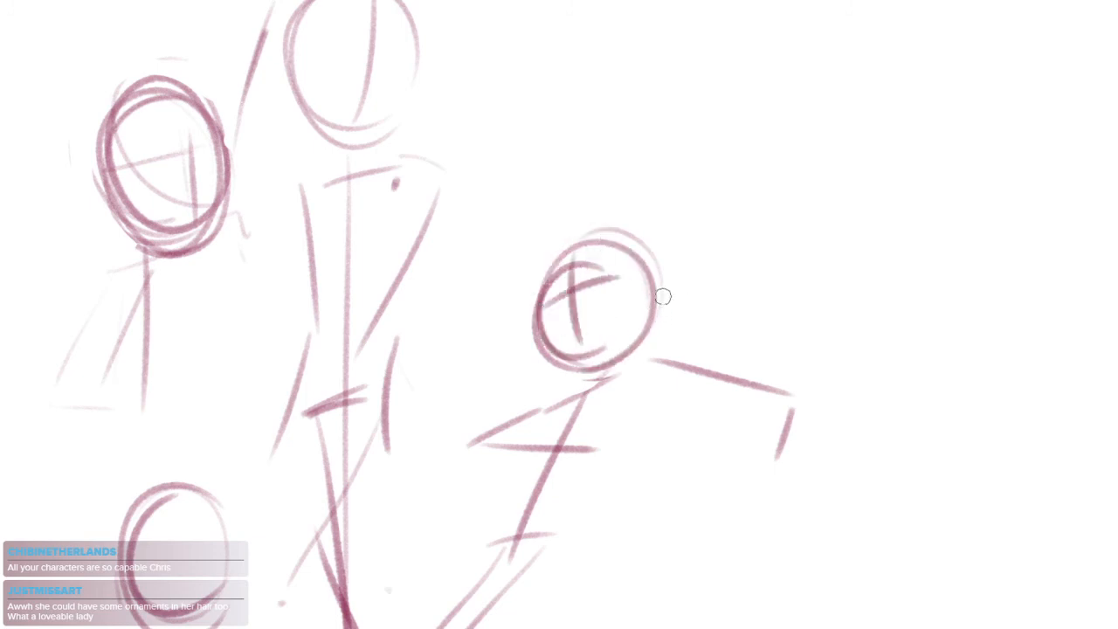
# Strengthen the right figure's shoulder line with joint marks and darken its bent front arm
pyautogui.moveTo(624, 376); pyautogui.dragTo(732, 352)
pyautogui.hotkey('ctrl', 'z')
pyautogui.moveTo(573, 406)
pyautogui.mouseDown()
pyautogui.moveTo(652, 351)
pyautogui.moveTo(651, 364)
pyautogui.moveTo(554, 399)
pyautogui.moveTo(499, 444)
pyautogui.moveTo(603, 453)
pyautogui.mouseUp()
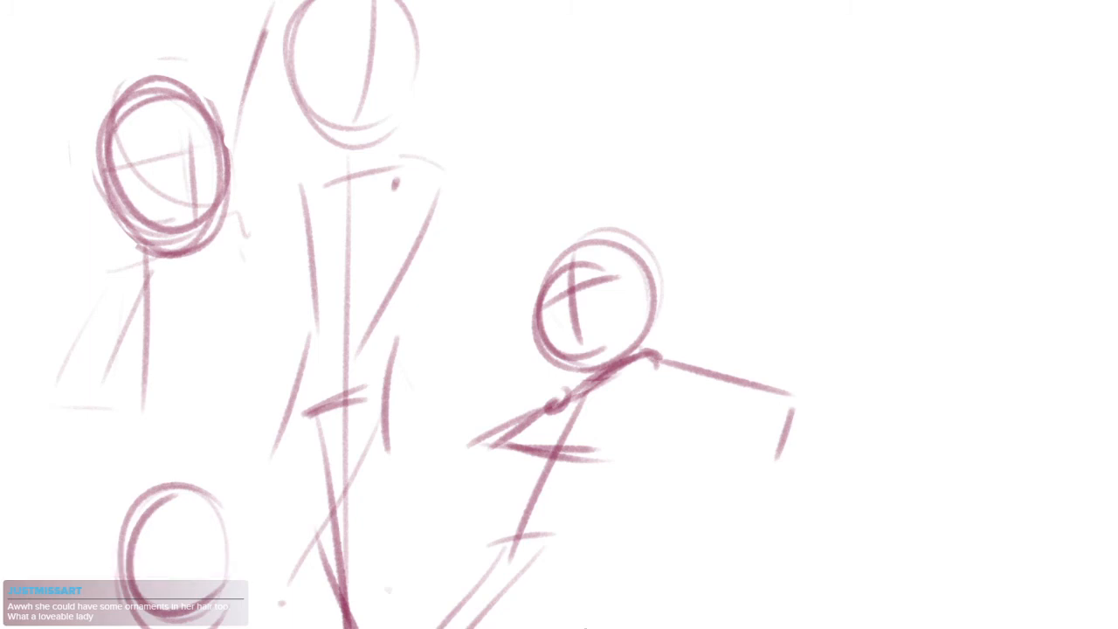
# Sketch the upper-left figure's shoulder line, round shoulder joint and bent lowered arm
pyautogui.moveTo(526, 272); pyautogui.dragTo(637, 393)
pyautogui.moveTo(749, 356); pyautogui.dragTo(765, 374)
pyautogui.moveTo(516, 254)
pyautogui.mouseDown()
pyautogui.moveTo(581, 273)
pyautogui.moveTo(555, 196)
pyautogui.mouseUp()
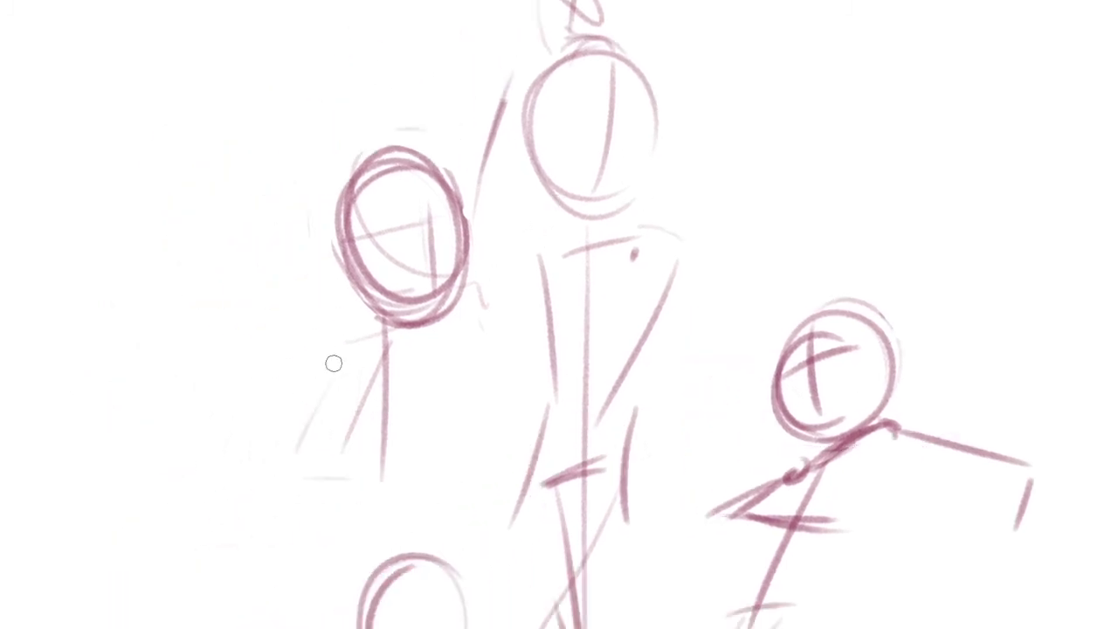
pyautogui.moveTo(338, 353); pyautogui.dragTo(403, 325)
pyautogui.moveTo(332, 351); pyautogui.dragTo(337, 362)
pyautogui.moveTo(370, 459); pyautogui.dragTo(387, 394)
pyautogui.moveTo(346, 298)
pyautogui.mouseDown()
pyautogui.moveTo(324, 386)
pyautogui.moveTo(370, 488)
pyautogui.mouseUp()
pyautogui.hotkey('ctrl', 'z')
pyautogui.moveTo(417, 520)
pyautogui.mouseDown()
pyautogui.moveTo(418, 496)
pyautogui.moveTo(376, 439)
pyautogui.mouseUp()
pyautogui.moveTo(458, 440); pyautogui.dragTo(477, 551)
# Sketch the upper-left figure's second shoulder joint and the raised arm reaching up beside the central head
pyautogui.moveTo(434, 300)
pyautogui.mouseDown()
pyautogui.moveTo(453, 286)
pyautogui.moveTo(492, 349)
pyautogui.mouseUp()
pyautogui.moveTo(441, 337); pyautogui.dragTo(506, 240)
pyautogui.moveTo(506, 136); pyautogui.dragTo(490, 260)
pyautogui.moveTo(485, 113); pyautogui.dragTo(457, 243)
# Sketch loose curls of hair around the top and both sides of the central head
pyautogui.moveTo(509, 101)
pyautogui.mouseDown()
pyautogui.moveTo(504, 62)
pyautogui.moveTo(510, 84)
pyautogui.moveTo(581, 35)
pyautogui.moveTo(588, 71)
pyautogui.moveTo(609, 82)
pyautogui.mouseUp()
pyautogui.moveTo(649, 260)
pyautogui.mouseDown()
pyautogui.moveTo(656, 267)
pyautogui.moveTo(689, 223)
pyautogui.mouseUp()
pyautogui.moveTo(616, 68)
pyautogui.mouseDown()
pyautogui.moveTo(534, 108)
pyautogui.moveTo(549, 180)
pyautogui.mouseUp()
pyautogui.moveTo(554, 181); pyautogui.dragTo(546, 229)
pyautogui.moveTo(702, 102); pyautogui.dragTo(710, 156)
pyautogui.moveTo(700, 164); pyautogui.dragTo(710, 197)
pyautogui.moveTo(626, 301); pyautogui.dragTo(618, 261)
# Sketch the central figure's neck and collar line and darken both sides of the jaw
pyautogui.moveTo(596, 185); pyautogui.dragTo(593, 221)
pyautogui.moveTo(641, 190); pyautogui.dragTo(639, 225)
pyautogui.moveTo(561, 122); pyautogui.dragTo(565, 158)
pyautogui.moveTo(594, 197); pyautogui.dragTo(653, 195)
pyautogui.moveTo(680, 140); pyautogui.dragTo(663, 175)
pyautogui.moveTo(684, 111); pyautogui.dragTo(659, 179)
pyautogui.moveTo(552, 91); pyautogui.dragTo(577, 185)
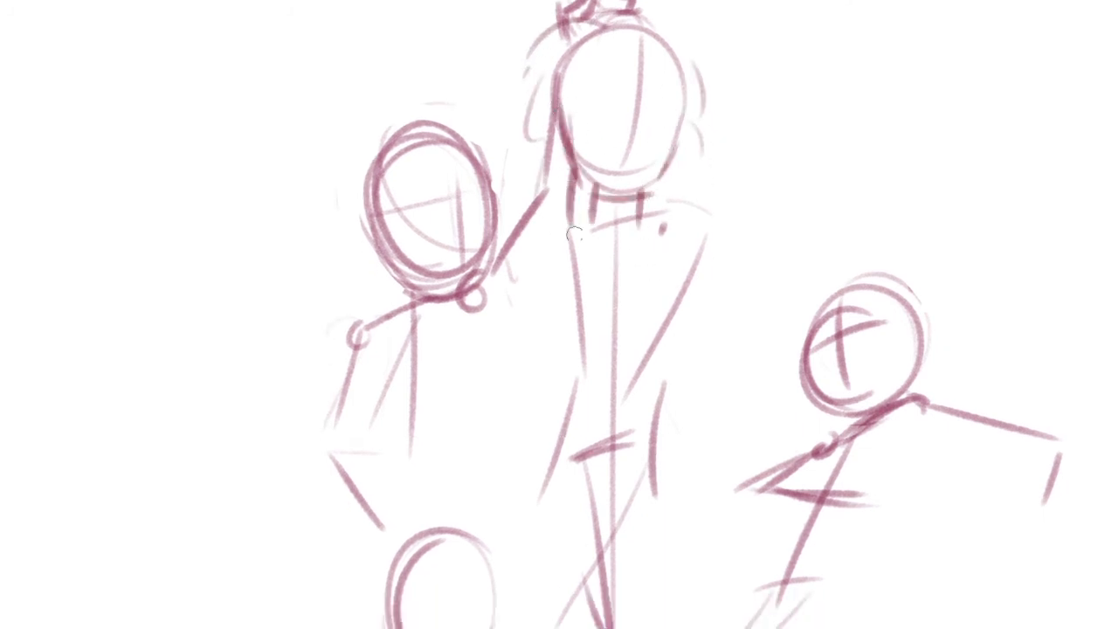
# Sketch a V-shaped neckline and sloping shoulder lines on the central figure
pyautogui.moveTo(563, 138); pyautogui.dragTo(574, 213)
pyautogui.moveTo(645, 191); pyautogui.dragTo(636, 235)
pyautogui.moveTo(564, 131)
pyautogui.mouseDown()
pyautogui.moveTo(583, 212)
pyautogui.moveTo(606, 238)
pyautogui.moveTo(632, 233)
pyautogui.moveTo(608, 169)
pyautogui.moveTo(521, 171)
pyautogui.mouseUp()
pyautogui.moveTo(642, 122); pyautogui.dragTo(695, 136)
pyautogui.moveTo(696, 206); pyautogui.dragTo(697, 220)
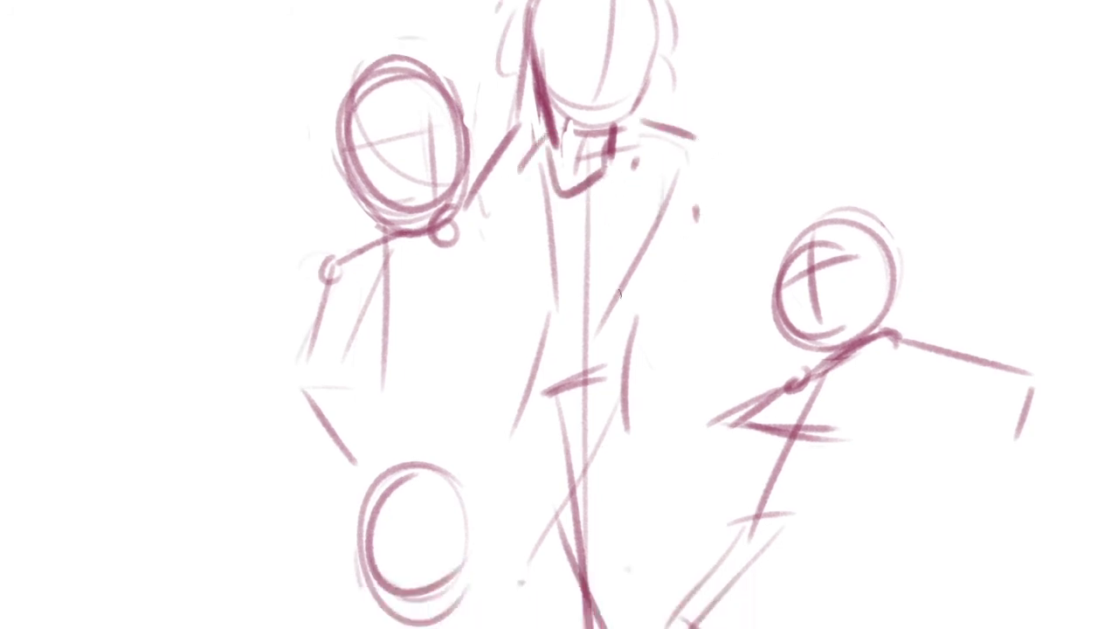
# Outline both sides of the central figure's torso, tapering to the waist
pyautogui.moveTo(527, 182); pyautogui.dragTo(552, 330)
pyautogui.moveTo(533, 260); pyautogui.dragTo(549, 336)
pyautogui.moveTo(660, 186)
pyautogui.mouseDown()
pyautogui.moveTo(629, 276)
pyautogui.moveTo(620, 354)
pyautogui.mouseUp()
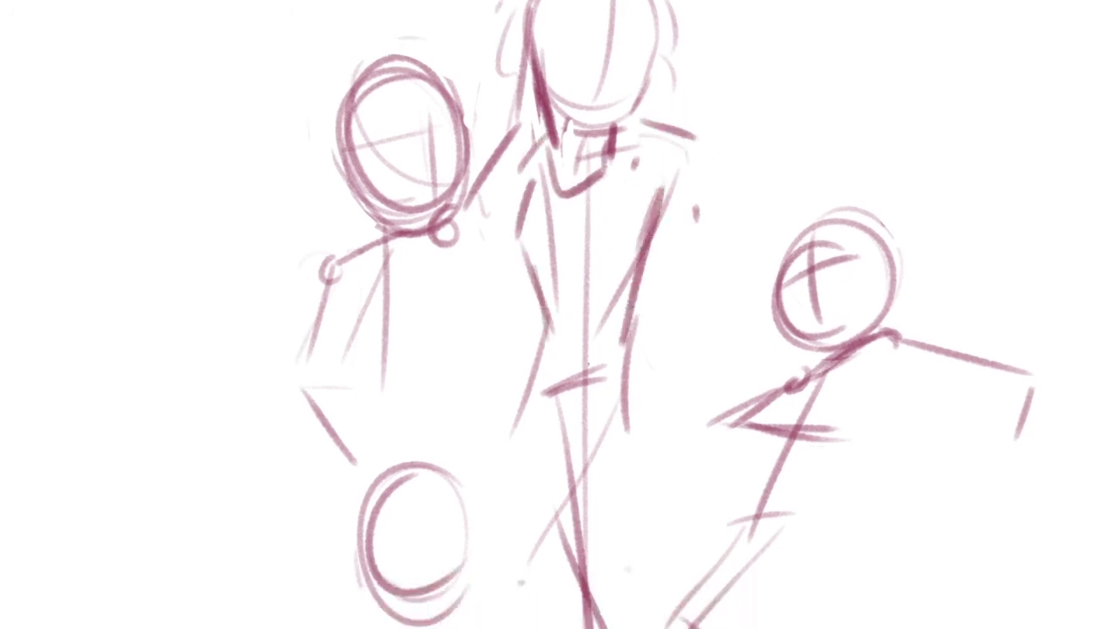
# Sketch the waistband lines and outline the central figure's hips with a curved lower edge
pyautogui.moveTo(544, 365); pyautogui.dragTo(631, 345)
pyautogui.moveTo(567, 367); pyautogui.dragTo(603, 353)
pyautogui.moveTo(554, 299)
pyautogui.mouseDown()
pyautogui.moveTo(524, 347)
pyautogui.moveTo(520, 383)
pyautogui.mouseUp()
pyautogui.moveTo(638, 291); pyautogui.dragTo(645, 361)
pyautogui.moveTo(526, 373); pyautogui.dragTo(547, 403)
pyautogui.moveTo(597, 360); pyautogui.dragTo(562, 419)
pyautogui.moveTo(652, 417); pyautogui.dragTo(641, 299)
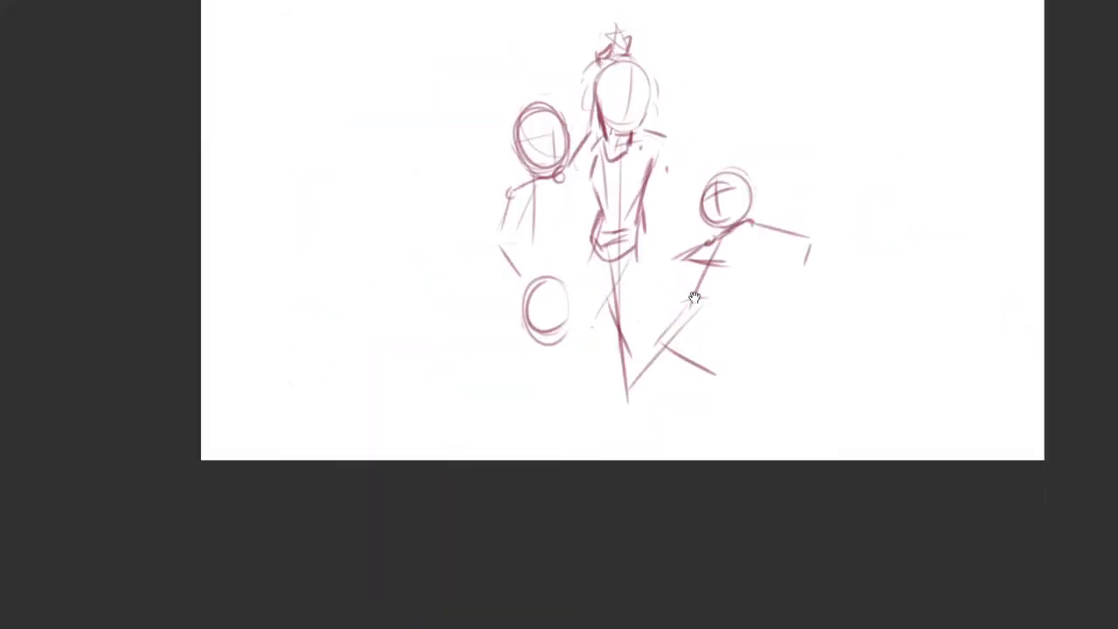
# Lasso the central figure's head, scale it down slightly with a transform, and clear the selection
pyautogui.moveTo(602, 180); pyautogui.dragTo(622, 153)
pyautogui.moveTo(623, 153); pyautogui.dragTo(610, 281)
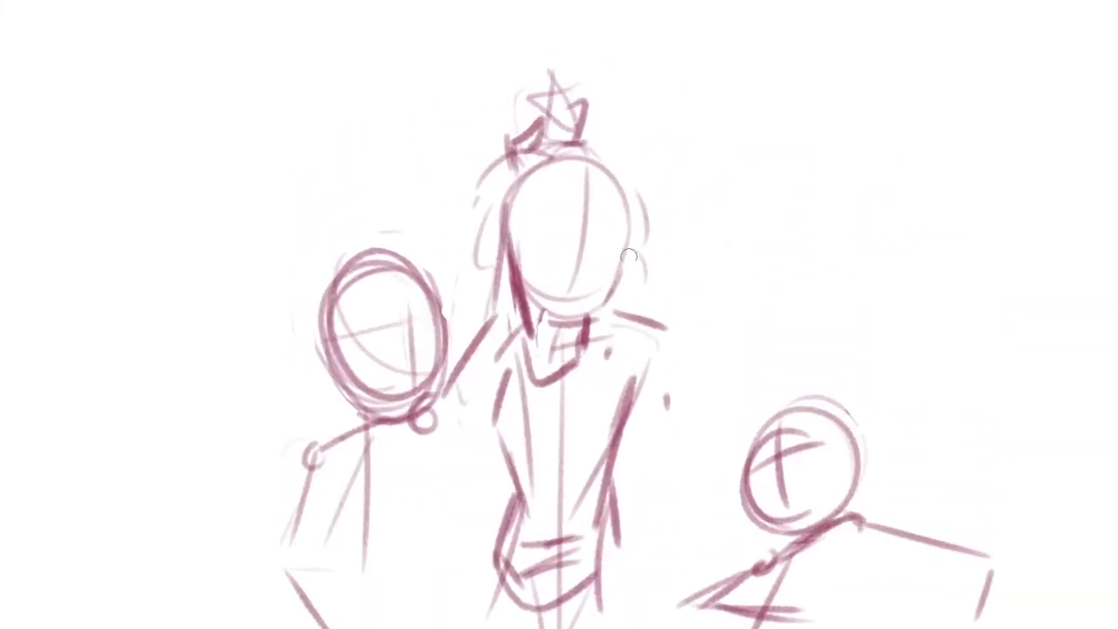
pyautogui.moveTo(641, 199)
pyautogui.mouseDown()
pyautogui.moveTo(517, 334)
pyautogui.moveTo(633, 166)
pyautogui.mouseUp()
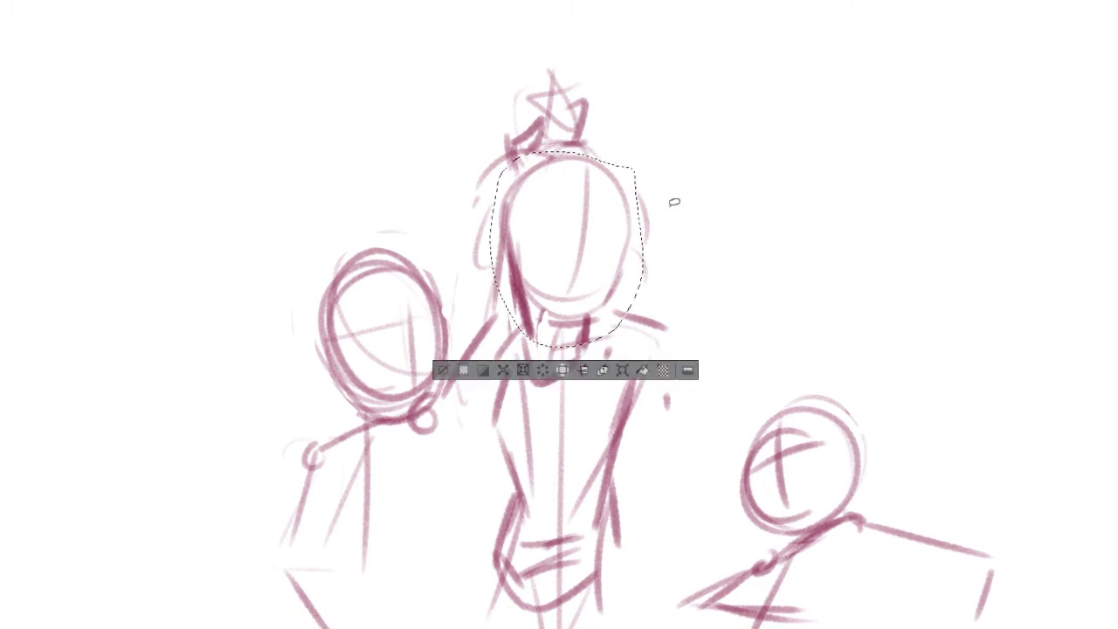
pyautogui.click(621, 370)
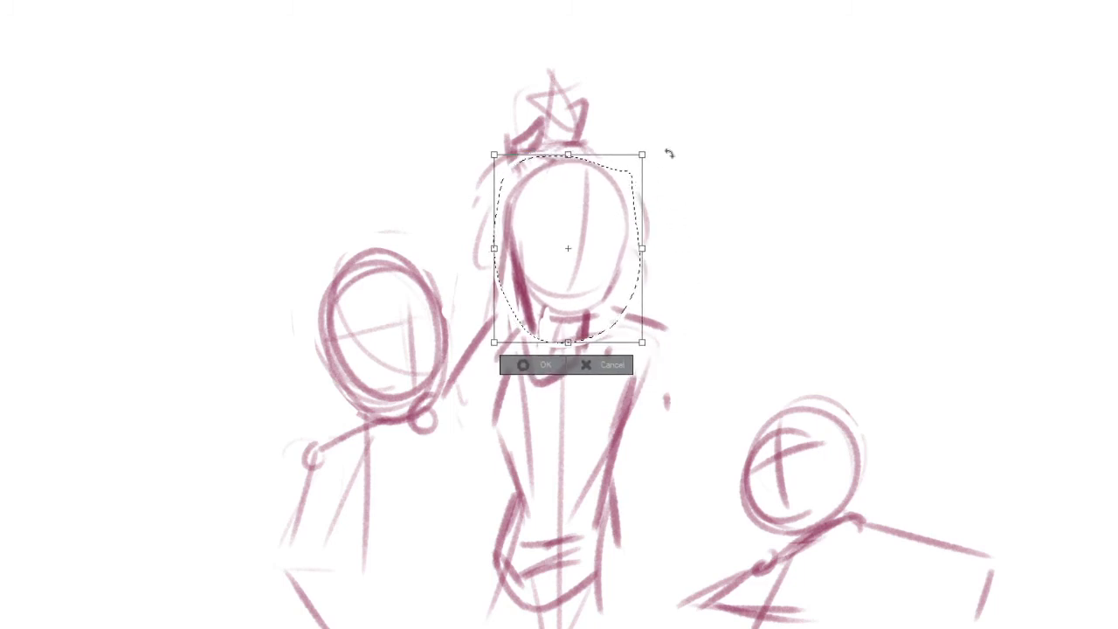
pyautogui.press('Return')
pyautogui.hotkey('ctrl', 'd')
# Strengthen the right side of the central head and jaw, and sketch a vertical guideline and two slanted eye guidelines on the face
pyautogui.scroll(3, 555, 315)
pyautogui.moveTo(529, 304)
pyautogui.mouseDown()
pyautogui.moveTo(604, 314)
pyautogui.moveTo(634, 274)
pyautogui.mouseUp()
pyautogui.moveTo(655, 201); pyautogui.dragTo(632, 281)
pyautogui.moveTo(653, 173); pyautogui.dragTo(599, 288)
pyautogui.moveTo(599, 232); pyautogui.dragTo(604, 288)
pyautogui.moveTo(607, 159); pyautogui.dragTo(609, 213)
pyautogui.moveTo(592, 251)
pyautogui.mouseDown()
pyautogui.moveTo(543, 275)
pyautogui.moveTo(557, 300)
pyautogui.moveTo(635, 322)
pyautogui.mouseUp()
pyautogui.hotkey('ctrl', 'z')
pyautogui.moveTo(613, 235); pyautogui.dragTo(644, 297)
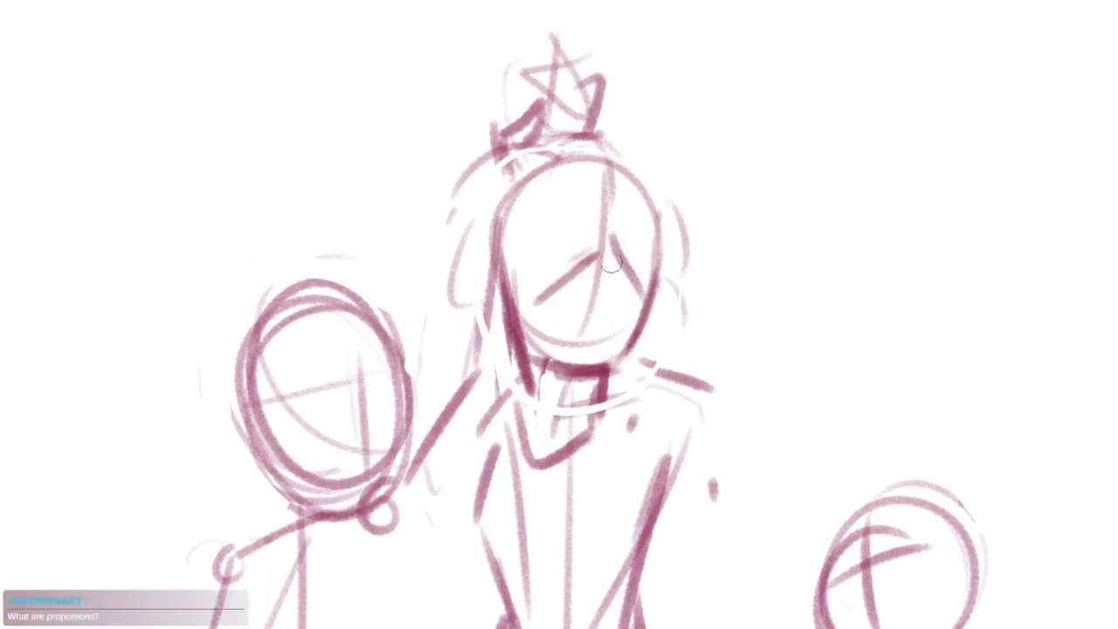
# Sketch wavy curls of hair down the right side of the central head and a rounded collar edge beside the neck
pyautogui.moveTo(624, 146)
pyautogui.mouseDown()
pyautogui.moveTo(680, 252)
pyautogui.moveTo(665, 317)
pyautogui.mouseUp()
pyautogui.moveTo(688, 307); pyautogui.dragTo(661, 367)
pyautogui.hotkey('ctrl', 'z')
pyautogui.hotkey('ctrl', 'z')
pyautogui.hotkey('ctrl', 'z')
pyautogui.moveTo(624, 146)
pyautogui.mouseDown()
pyautogui.moveTo(660, 167)
pyautogui.moveTo(709, 388)
pyautogui.mouseUp()
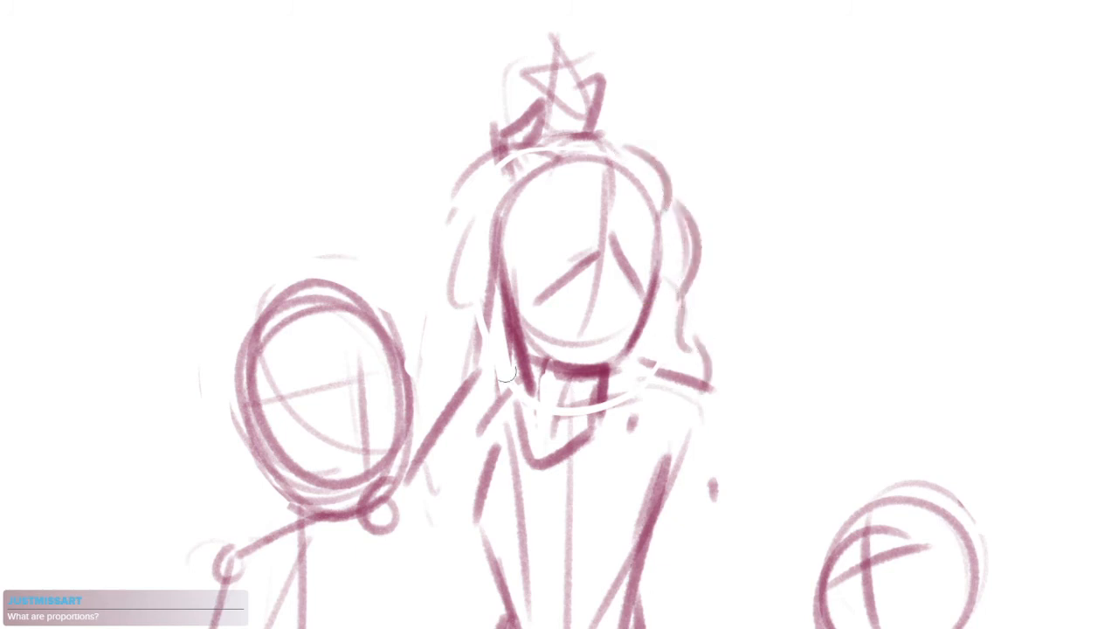
pyautogui.moveTo(600, 391)
pyautogui.mouseDown()
pyautogui.moveTo(655, 400)
pyautogui.moveTo(603, 367)
pyautogui.moveTo(582, 338)
pyautogui.mouseUp()
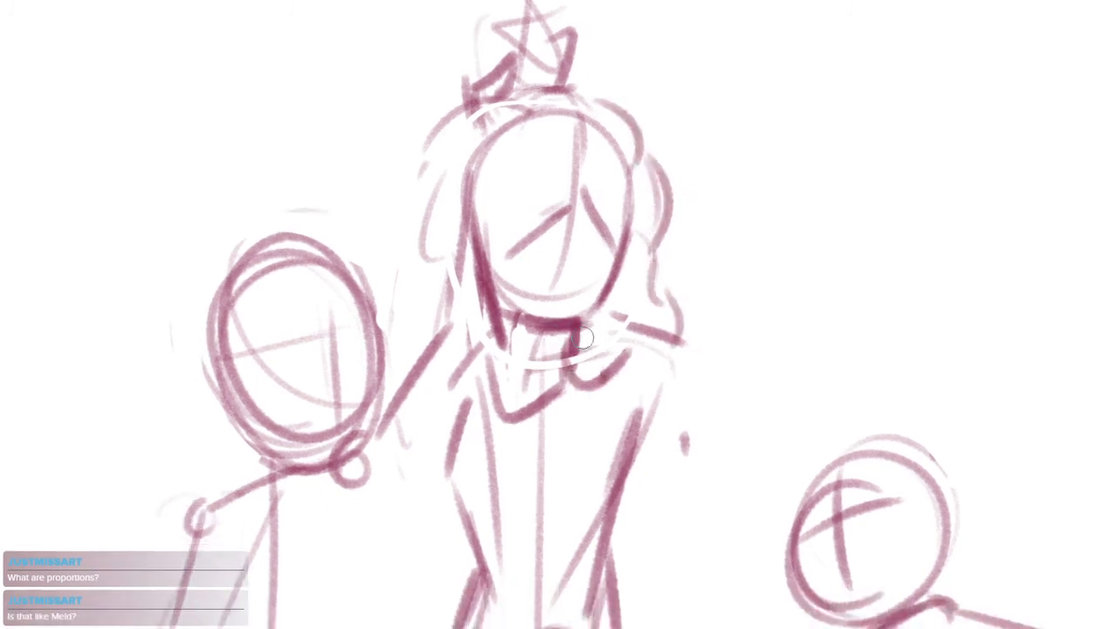
# Select the separate head circle below the left figure, move it slightly upward, and clear the selection
pyautogui.moveTo(583, 162)
pyautogui.mouseDown()
pyautogui.moveTo(711, 170)
pyautogui.moveTo(676, 184)
pyautogui.mouseUp()
pyautogui.moveTo(522, 208)
pyautogui.mouseDown()
pyautogui.moveTo(587, 178)
pyautogui.moveTo(733, 154)
pyautogui.mouseUp()
pyautogui.moveTo(735, 437); pyautogui.dragTo(729, 175)
pyautogui.scroll(-3, 718, 264)
pyautogui.moveTo(731, 469); pyautogui.dragTo(610, 407)
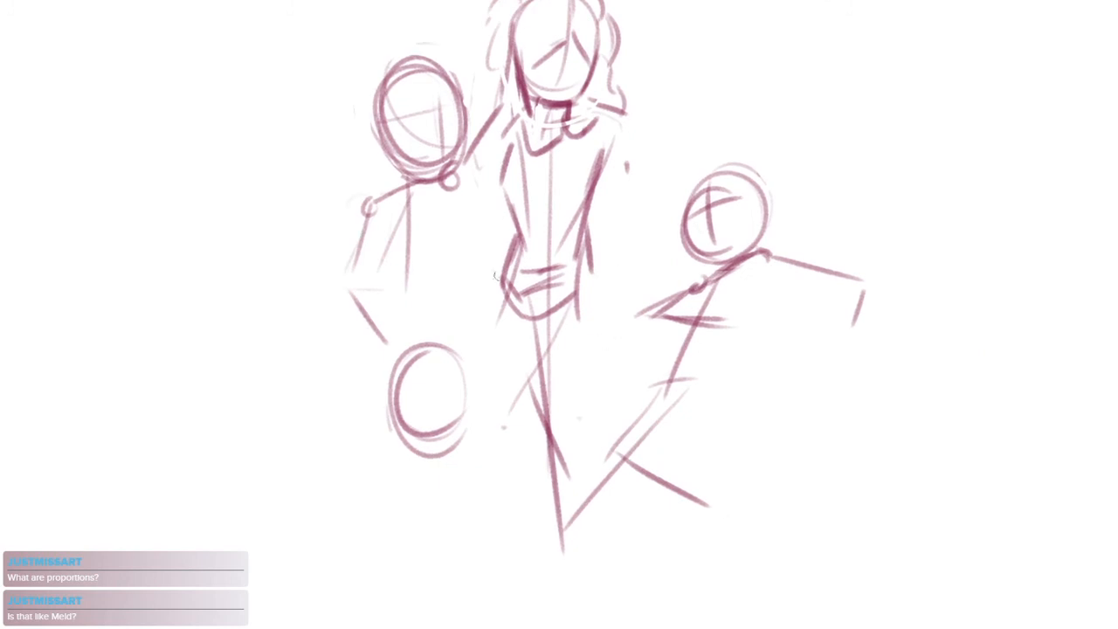
pyautogui.moveTo(492, 356)
pyautogui.mouseDown()
pyautogui.moveTo(494, 409)
pyautogui.moveTo(454, 345)
pyautogui.mouseUp()
pyautogui.hotkey('ctrl', 'd')
# Sketch a new thigh and a steeper shin for the right figure, and erase the old lower-leg lines
pyautogui.moveTo(720, 403)
pyautogui.mouseDown()
pyautogui.moveTo(646, 393)
pyautogui.moveTo(545, 500)
pyautogui.mouseUp()
pyautogui.hotkey('ctrl', 'z')
pyautogui.moveTo(611, 377)
pyautogui.mouseDown()
pyautogui.moveTo(545, 440)
pyautogui.moveTo(513, 534)
pyautogui.mouseUp()
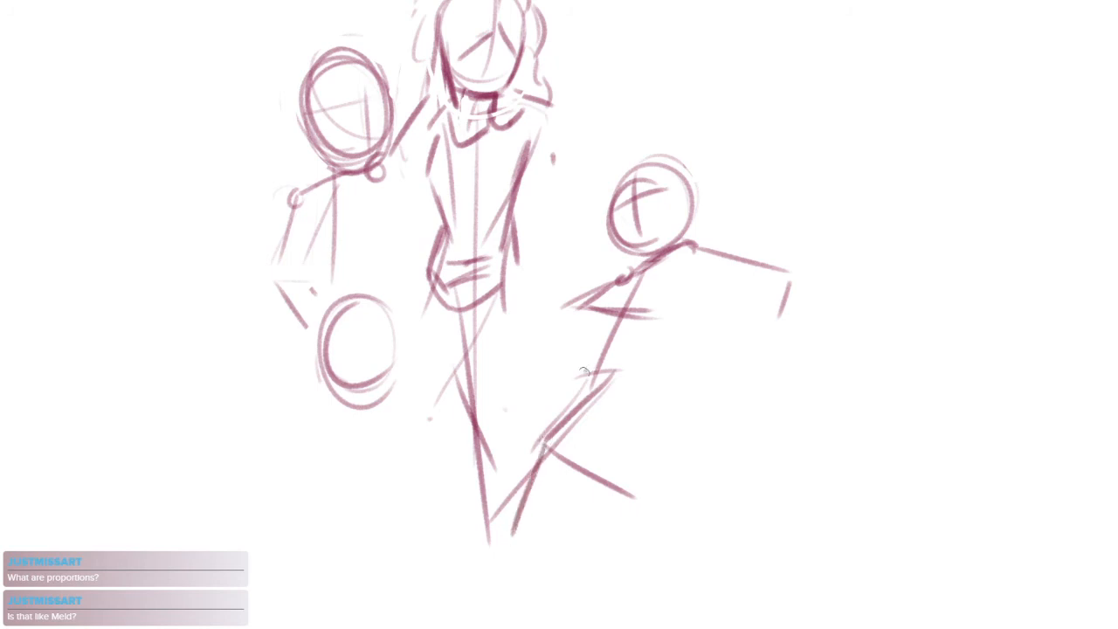
pyautogui.moveTo(589, 368); pyautogui.dragTo(540, 433)
pyautogui.moveTo(542, 425); pyautogui.dragTo(633, 435)
pyautogui.moveTo(552, 449); pyautogui.dragTo(640, 503)
pyautogui.moveTo(579, 382)
pyautogui.mouseDown()
pyautogui.moveTo(527, 449)
pyautogui.moveTo(642, 430)
pyautogui.mouseUp()
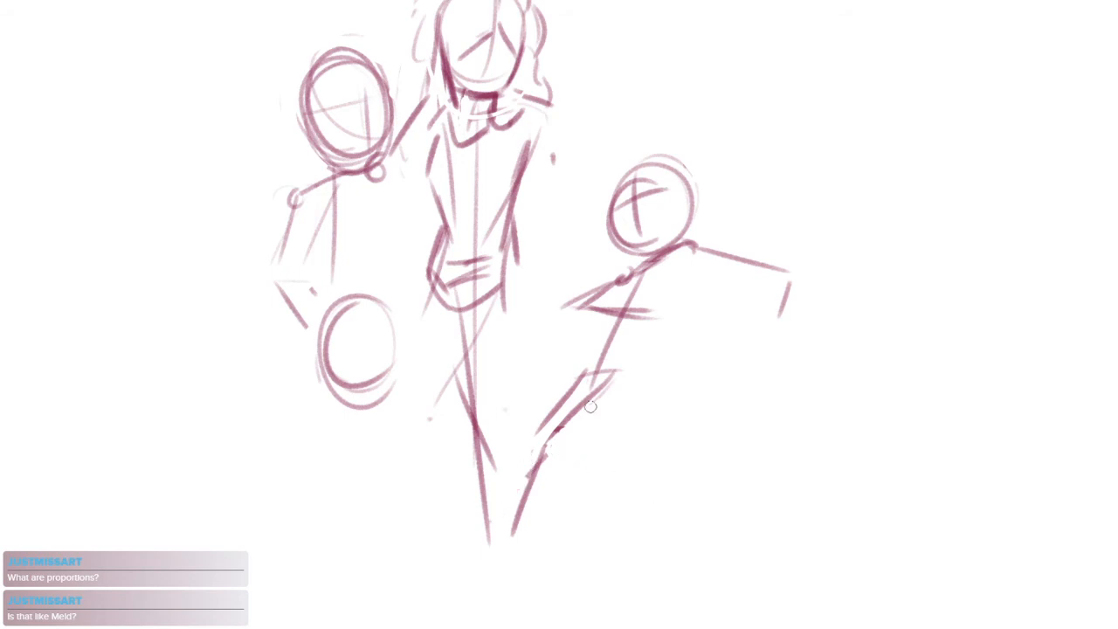
# Darken the right figure's thigh and shin, and draw the other lower leg extending backward from the knee
pyautogui.scroll(3, 591, 407)
pyautogui.moveTo(586, 340)
pyautogui.mouseDown()
pyautogui.moveTo(493, 442)
pyautogui.moveTo(628, 482)
pyautogui.mouseUp()
pyautogui.moveTo(646, 335)
pyautogui.mouseDown()
pyautogui.moveTo(511, 476)
pyautogui.moveTo(524, 453)
pyautogui.mouseUp()
pyautogui.moveTo(648, 309)
pyautogui.mouseDown()
pyautogui.moveTo(517, 446)
pyautogui.moveTo(465, 625)
pyautogui.mouseUp()
pyautogui.moveTo(499, 584)
pyautogui.mouseDown()
pyautogui.moveTo(566, 509)
pyautogui.moveTo(601, 604)
pyautogui.mouseUp()
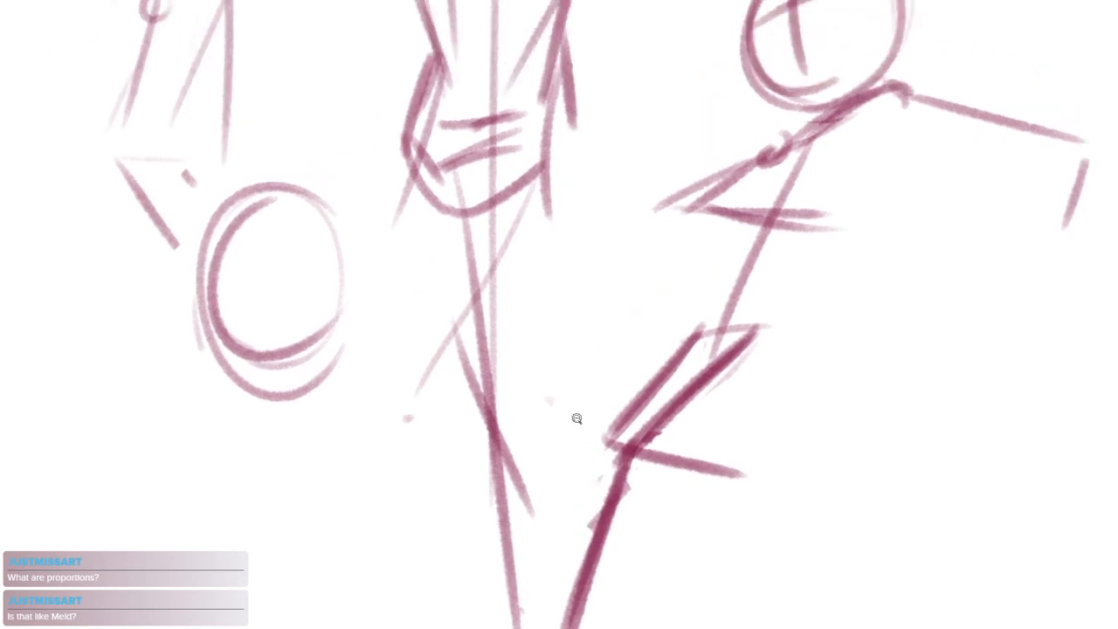
# Outline the outer left thigh of the central figure below the hip
pyautogui.scroll(-2, 588, 402)
pyautogui.moveTo(467, 228); pyautogui.dragTo(477, 330)
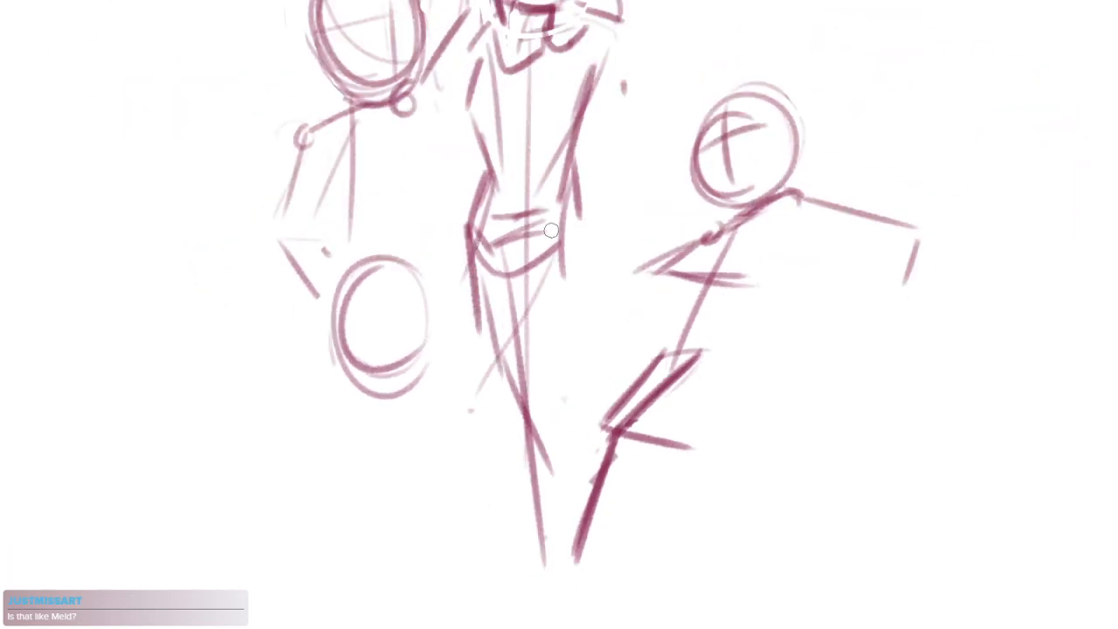
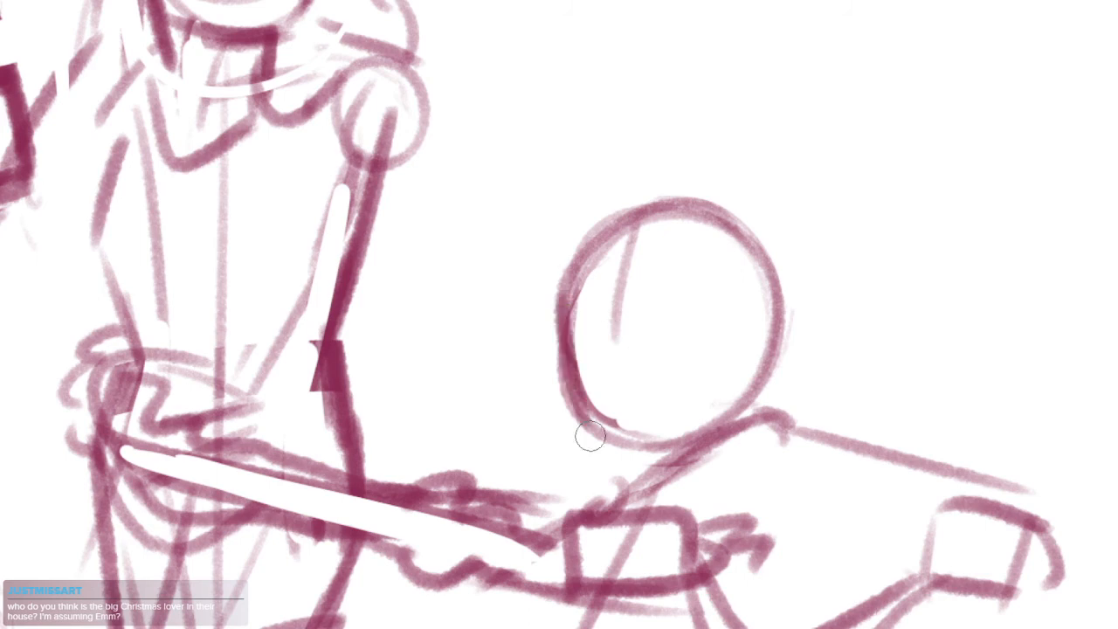
pyautogui.moveTo(565, 351); pyautogui.dragTo(601, 423)
pyautogui.hotkey('ctrl', 'z')
pyautogui.hotkey('ctrl', 'z')
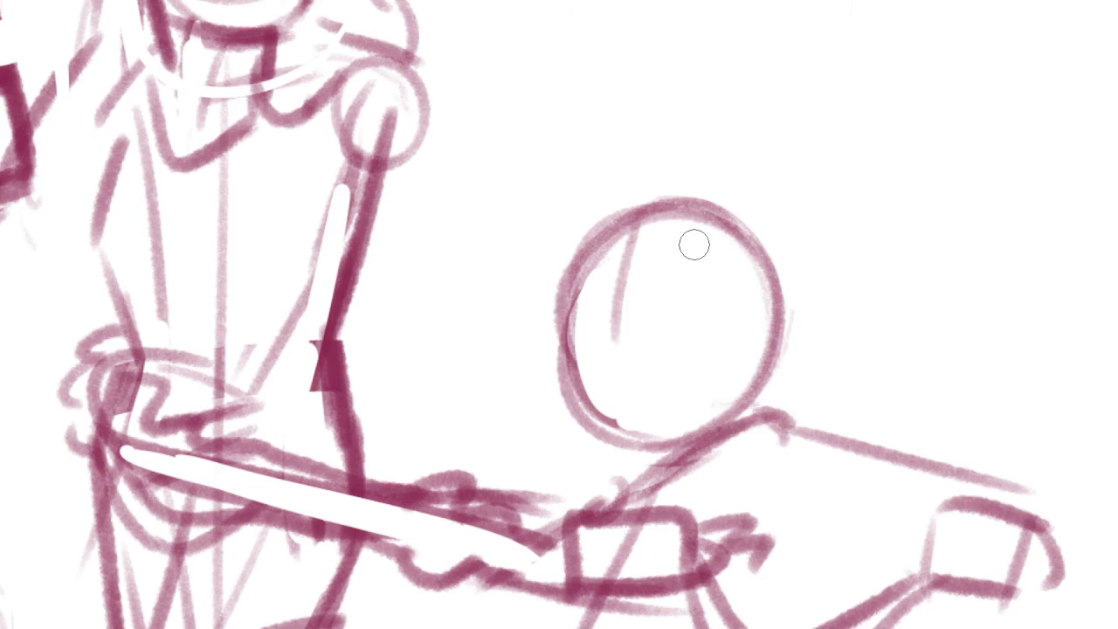
# Try outlining the outer edges of both of the central figure's upper arms, starting from the shoulders
pyautogui.moveTo(414, 230); pyautogui.dragTo(561, 349)
pyautogui.moveTo(496, 237); pyautogui.dragTo(547, 270)
pyautogui.moveTo(456, 140); pyautogui.dragTo(559, 178)
pyautogui.moveTo(497, 248); pyautogui.dragTo(614, 272)
pyautogui.moveTo(419, 198); pyautogui.dragTo(363, 217)
pyautogui.scroll(-2, 443, 241)
pyautogui.moveTo(496, 317); pyautogui.dragTo(470, 297)
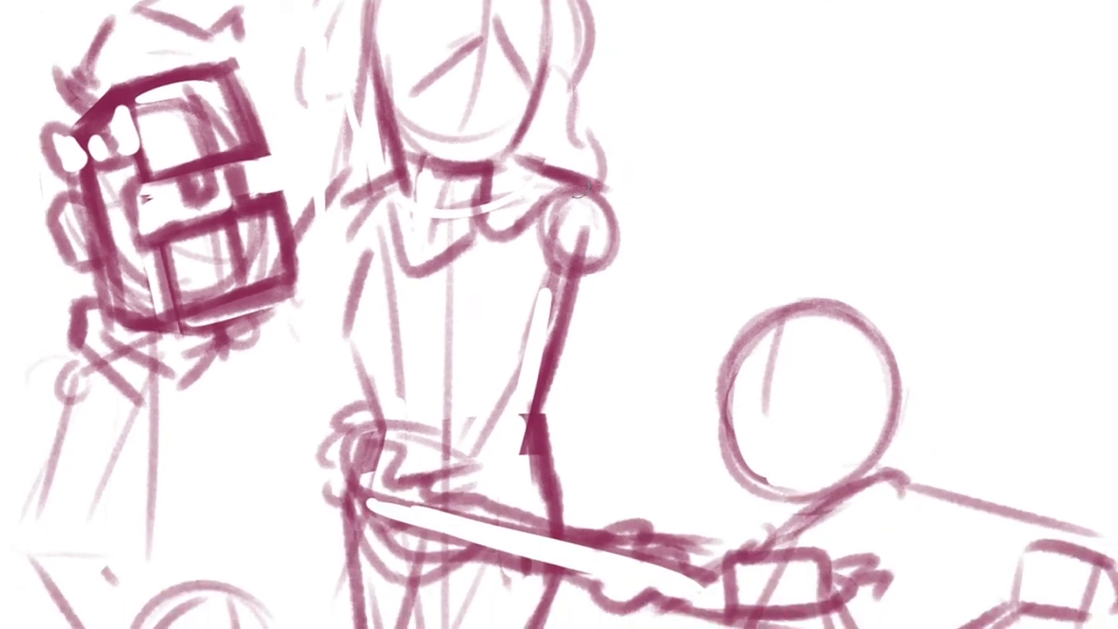
pyautogui.moveTo(601, 206); pyautogui.dragTo(556, 381)
pyautogui.hotkey('ctrl', 'z')
pyautogui.moveTo(615, 226); pyautogui.dragTo(543, 421)
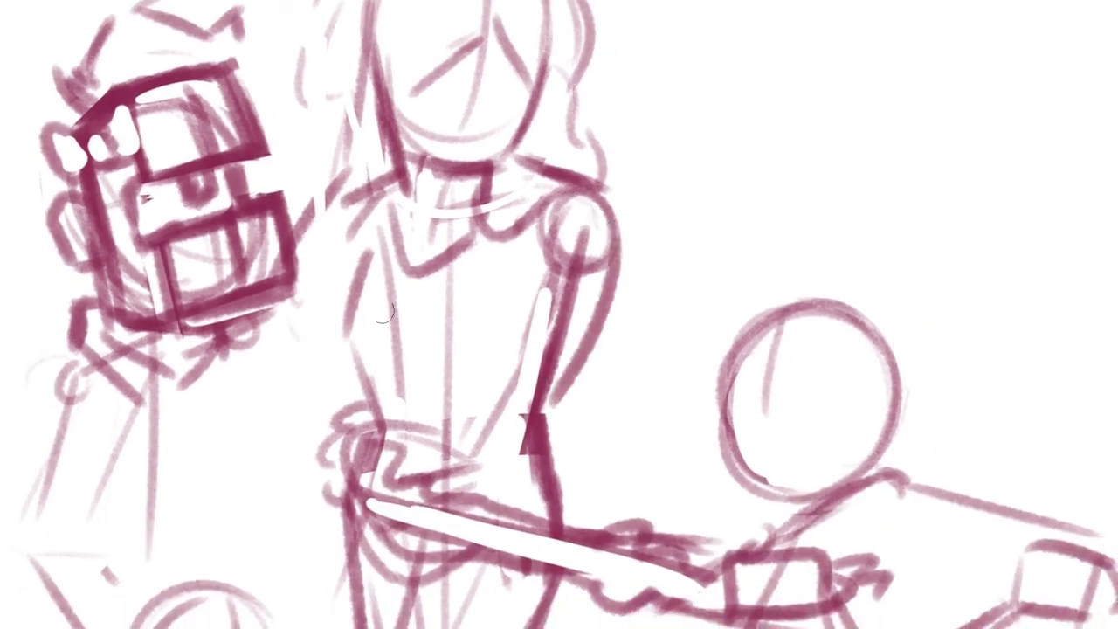
pyautogui.moveTo(351, 215); pyautogui.dragTo(305, 334)
pyautogui.moveTo(302, 360); pyautogui.dragTo(392, 435)
pyautogui.hotkey('ctrl', 'z')
pyautogui.hotkey('ctrl', 'z')
pyautogui.hotkey('ctrl', 'z')
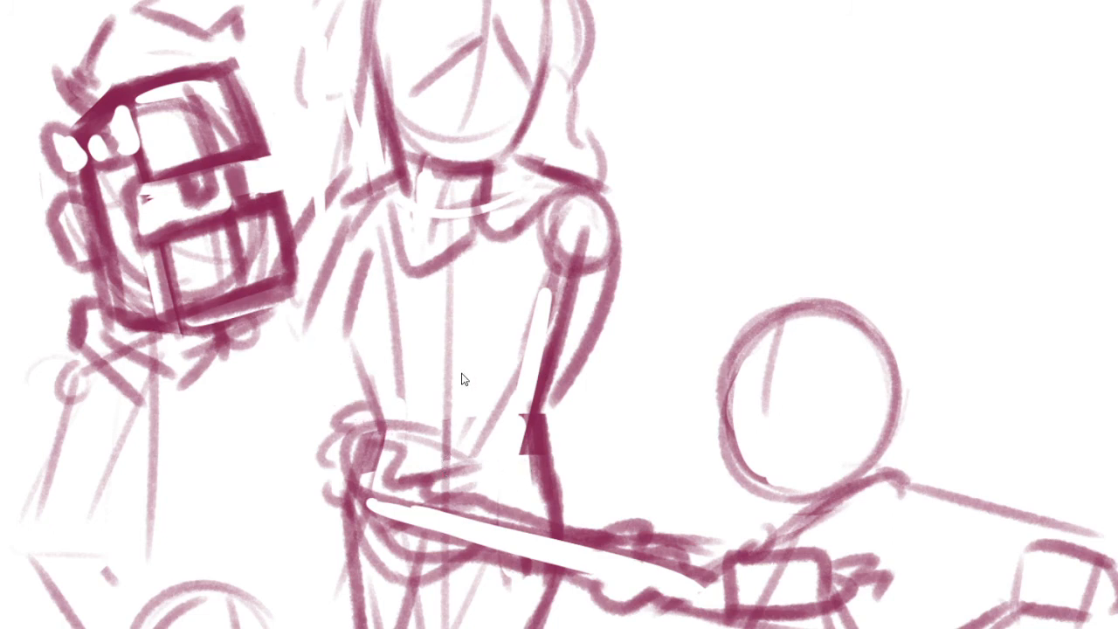
# Darken the side of the central figure's torso down to the waist and outline the outer edge of the adjacent upper arm
pyautogui.moveTo(567, 232)
pyautogui.mouseDown()
pyautogui.moveTo(464, 417)
pyautogui.moveTo(510, 447)
pyautogui.moveTo(465, 417)
pyautogui.mouseUp()
pyautogui.hotkey('ctrl', 'z')
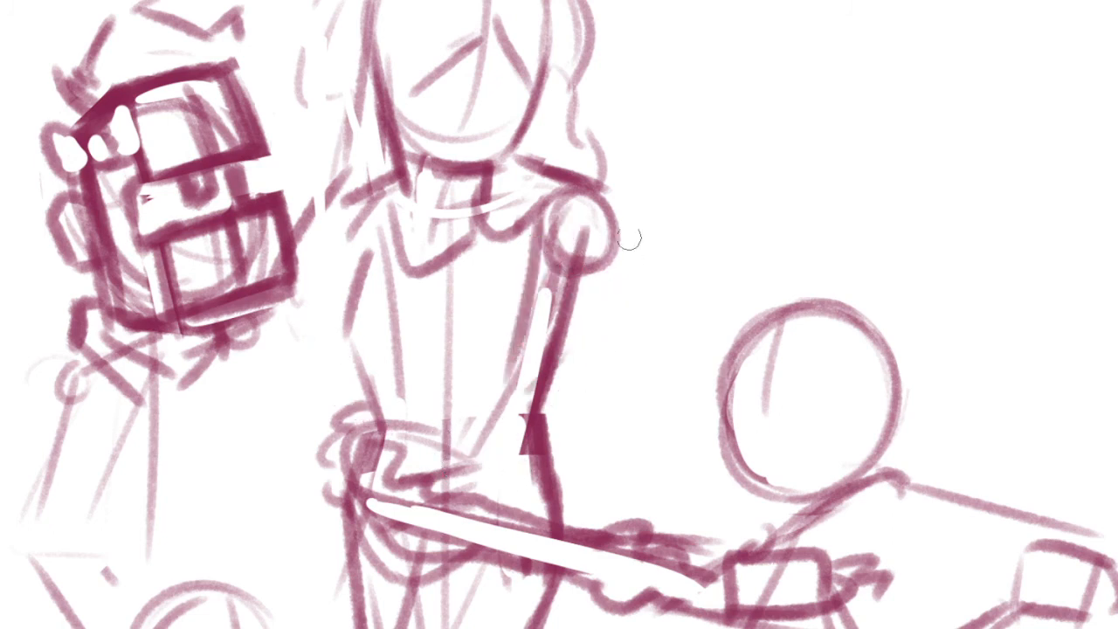
pyautogui.moveTo(629, 236); pyautogui.dragTo(563, 388)
pyautogui.scroll(2, 532, 404)
pyautogui.moveTo(511, 428); pyautogui.dragTo(459, 533)
# Draw two diagonal sash lines across the central figure's torso and mark the opposite armpit edge
pyautogui.moveTo(372, 434); pyautogui.dragTo(635, 307)
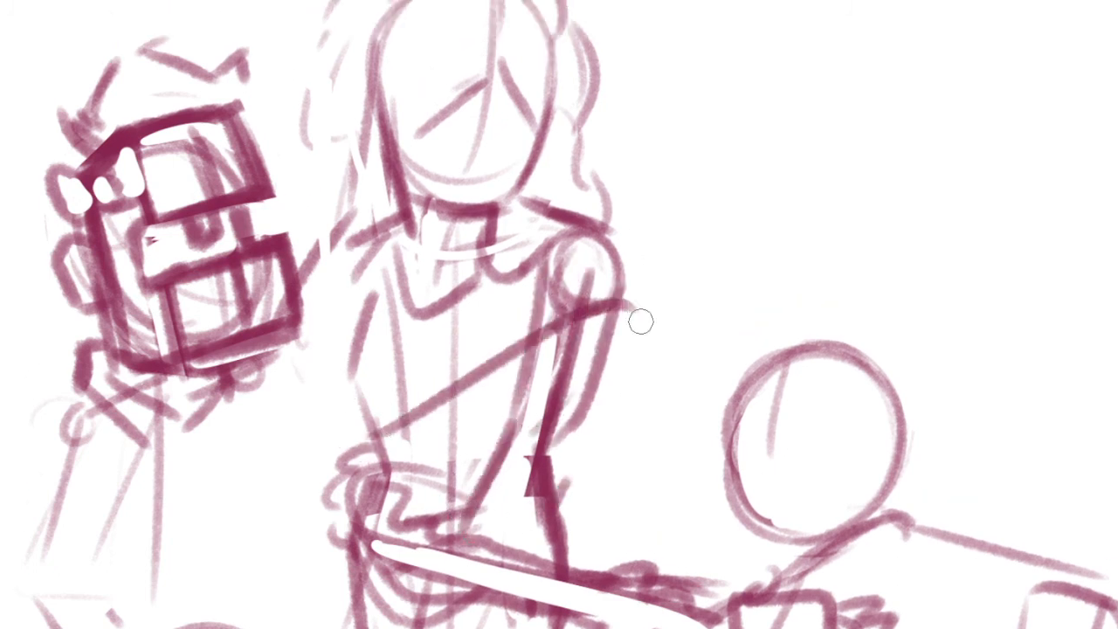
pyautogui.moveTo(414, 444); pyautogui.dragTo(615, 346)
pyautogui.moveTo(373, 259)
pyautogui.mouseDown()
pyautogui.moveTo(358, 302)
pyautogui.moveTo(372, 359)
pyautogui.mouseUp()
# Draw the central figure's nose bridge and underside, and erase the construction lines below it
pyautogui.moveTo(480, 131); pyautogui.dragTo(534, 244)
pyautogui.scroll(4, 517, 237)
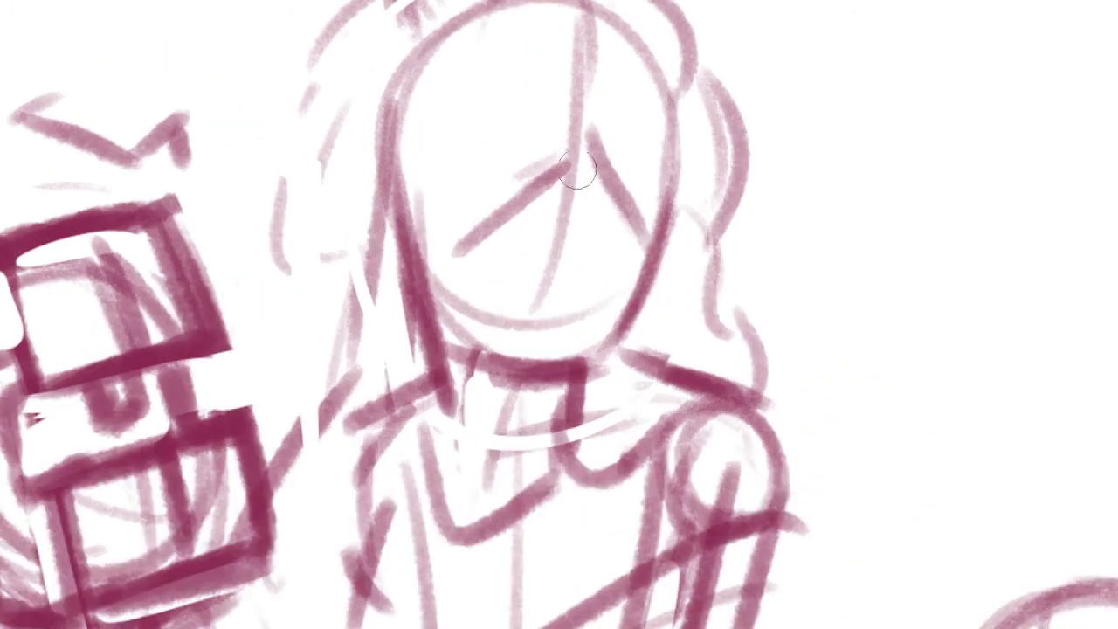
pyautogui.moveTo(587, 74); pyautogui.dragTo(600, 217)
pyautogui.moveTo(600, 178); pyautogui.dragTo(614, 259)
pyautogui.hotkey('ctrl', 'z')
pyautogui.moveTo(602, 217)
pyautogui.mouseDown()
pyautogui.moveTo(616, 360)
pyautogui.moveTo(563, 355)
pyautogui.mouseUp()
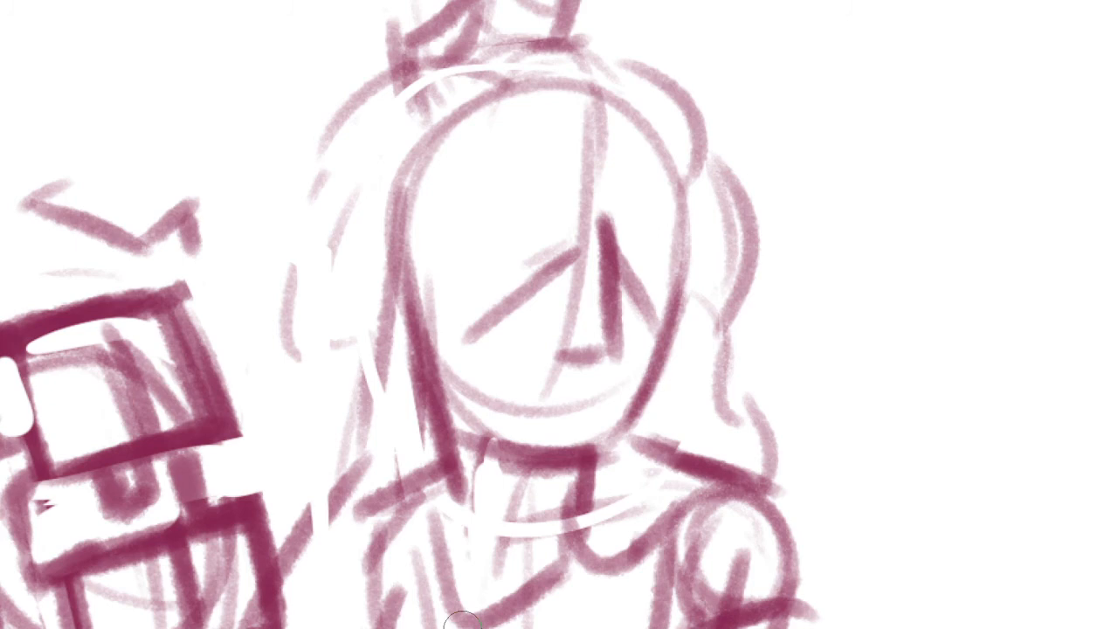
pyautogui.moveTo(506, 413); pyautogui.dragTo(532, 416)
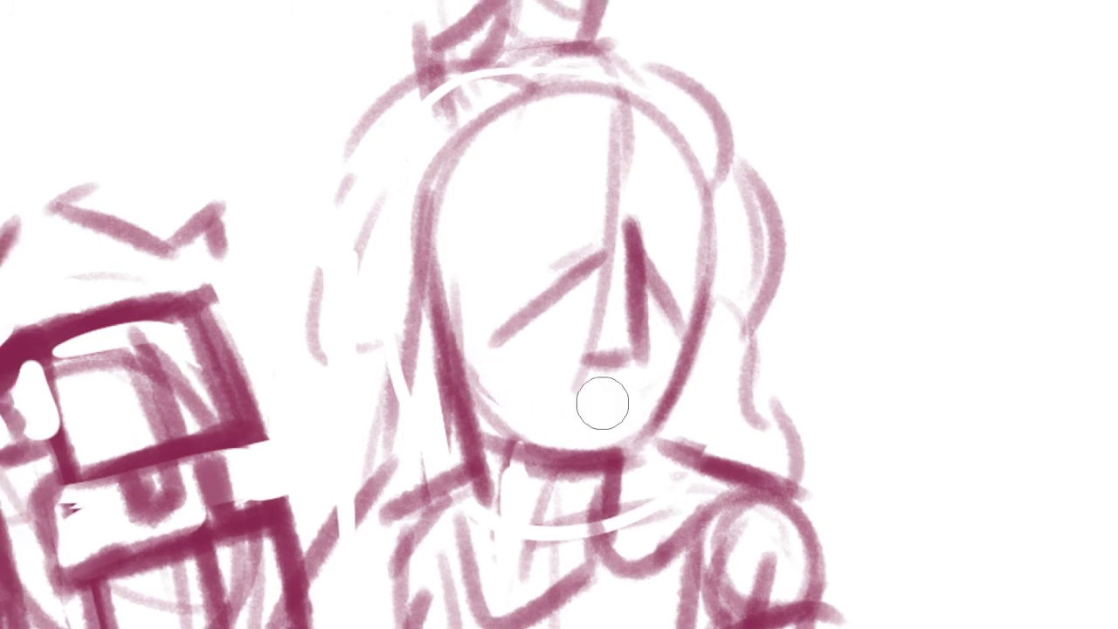
# Add short outline strokes along the outer edge of the upper-left figure's head and trim the collar edge beneath it
pyautogui.scroll(-3, 630, 367)
pyautogui.moveTo(798, 434); pyautogui.dragTo(736, 309)
pyautogui.moveTo(445, 446)
pyautogui.mouseDown()
pyautogui.moveTo(533, 283)
pyautogui.moveTo(672, 339)
pyautogui.mouseUp()
pyautogui.moveTo(376, 112); pyautogui.dragTo(349, 203)
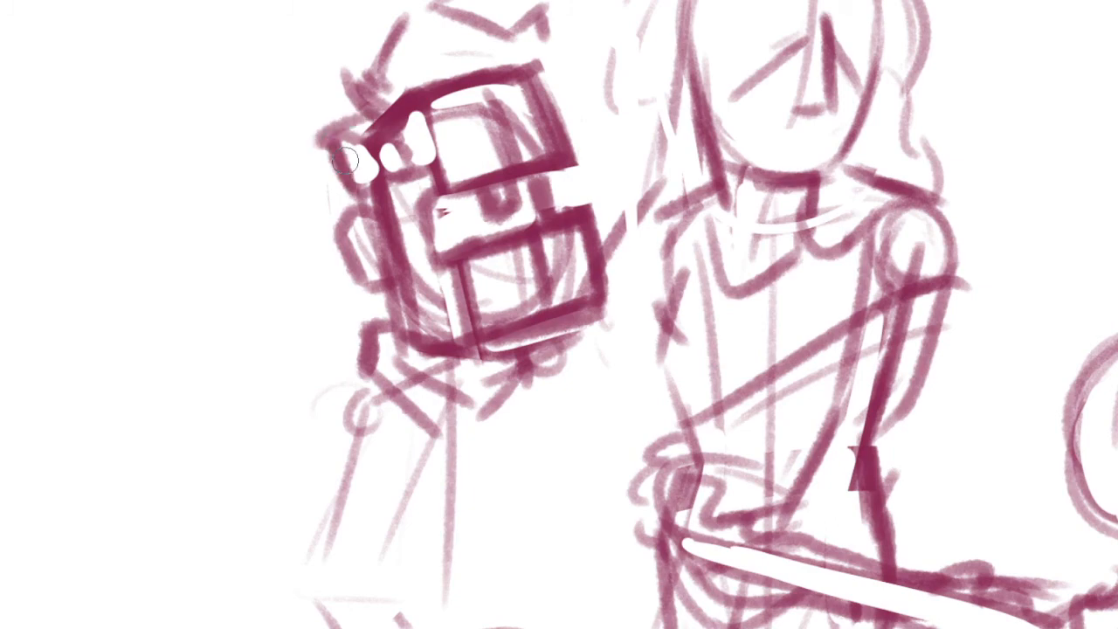
pyautogui.moveTo(345, 160); pyautogui.dragTo(350, 216)
pyautogui.moveTo(468, 414); pyautogui.dragTo(418, 255)
pyautogui.moveTo(352, 177); pyautogui.dragTo(347, 215)
pyautogui.moveTo(314, 169); pyautogui.dragTo(305, 215)
pyautogui.scroll(-5, 477, 397)
pyautogui.scroll(4, 502, 367)
pyautogui.moveTo(511, 477)
pyautogui.mouseDown()
pyautogui.moveTo(517, 369)
pyautogui.moveTo(291, 417)
pyautogui.moveTo(186, 522)
pyautogui.mouseUp()
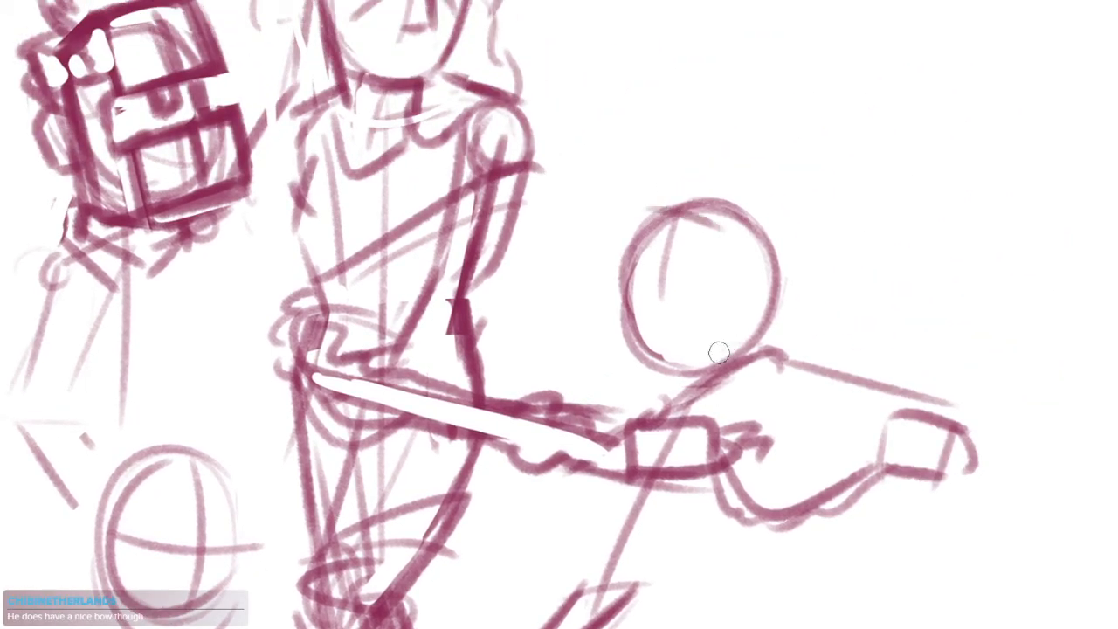
# Sketch the lower-left figure's curved back, hip, raised front thigh and vertical shin beneath the head circle
pyautogui.moveTo(712, 371); pyautogui.dragTo(716, 320)
pyautogui.scroll(-3, 718, 318)
pyautogui.moveTo(580, 353); pyautogui.dragTo(672, 392)
pyautogui.scroll(2, 366, 150)
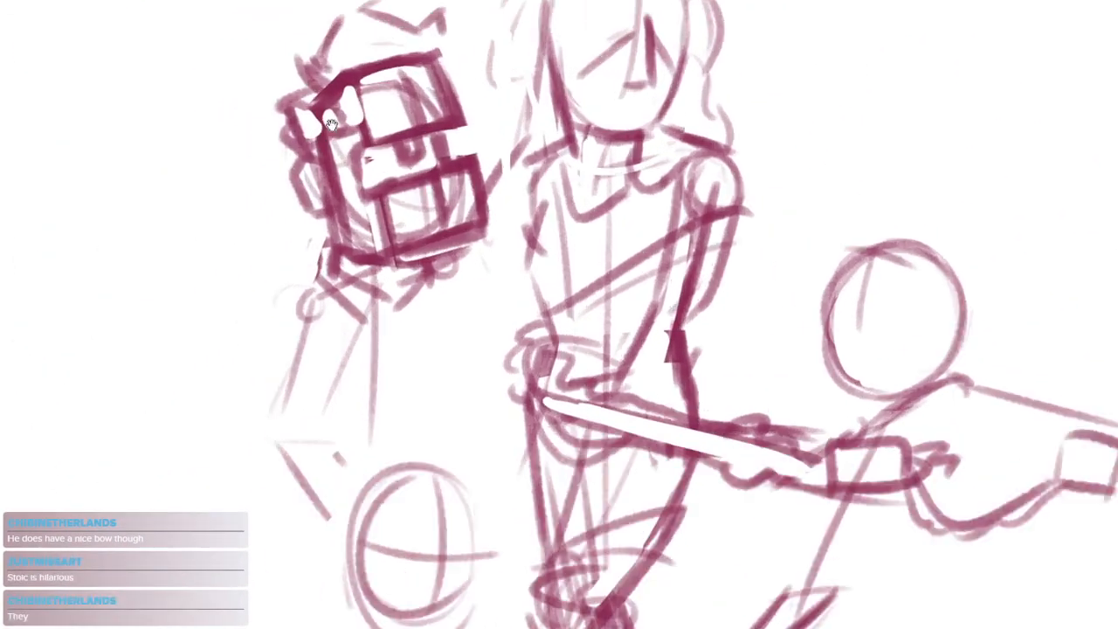
pyautogui.scroll(1, 331, 124)
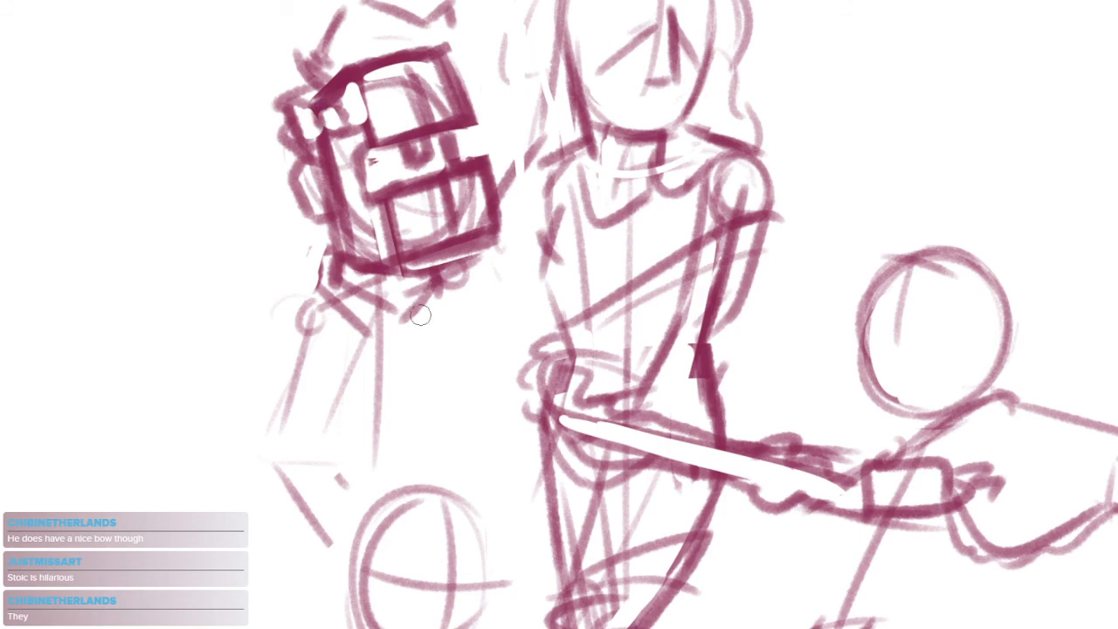
pyautogui.moveTo(519, 403); pyautogui.dragTo(460, 353)
pyautogui.scroll(-1, 654, 389)
pyautogui.moveTo(655, 390); pyautogui.dragTo(585, 249)
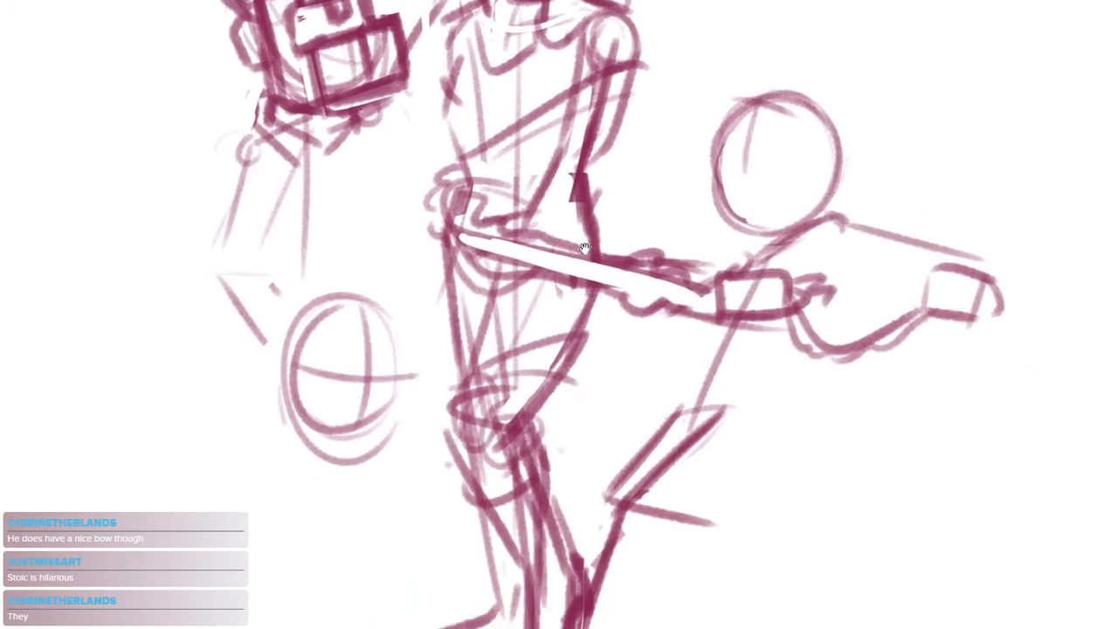
pyautogui.moveTo(454, 395); pyautogui.dragTo(486, 353)
pyautogui.moveTo(314, 366); pyautogui.dragTo(246, 449)
pyautogui.hotkey('ctrl', 'z')
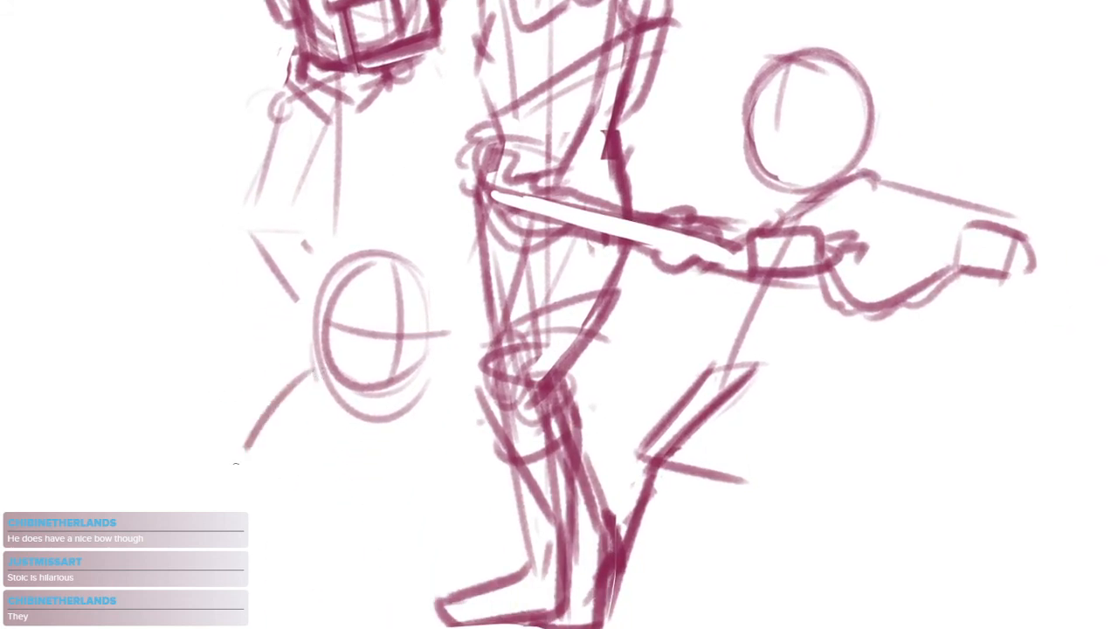
pyautogui.moveTo(205, 500)
pyautogui.mouseDown()
pyautogui.moveTo(365, 454)
pyautogui.moveTo(367, 578)
pyautogui.mouseUp()
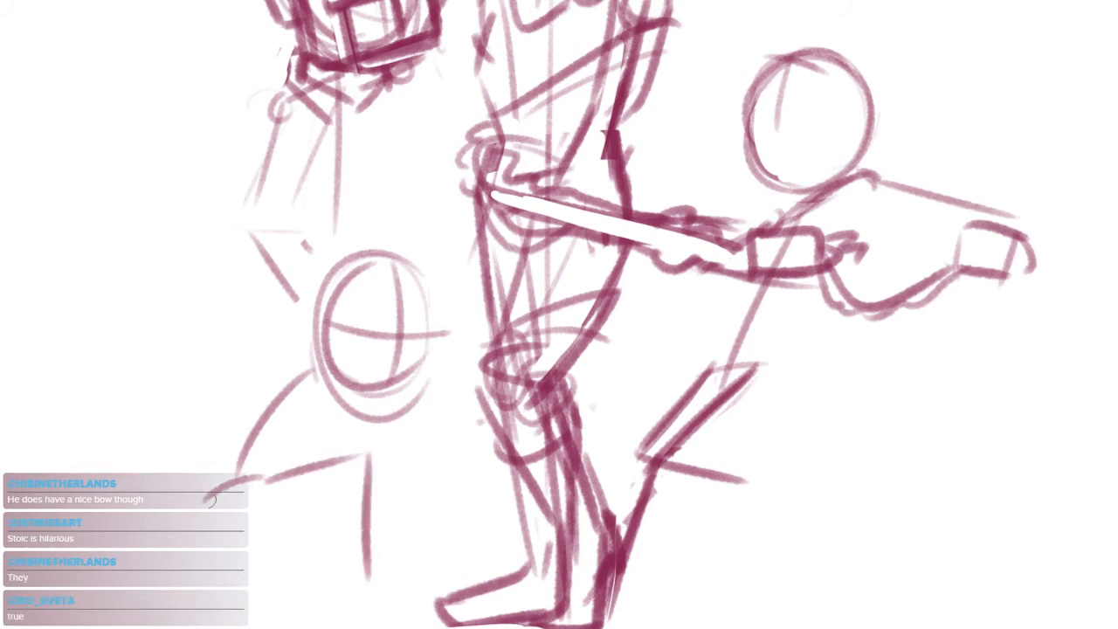
# Draw the lower-left figure's other thigh slanting down to a kneeling knee, with the lower leg flat along the ground
pyautogui.moveTo(221, 483); pyautogui.dragTo(282, 551)
pyautogui.hotkey('ctrl', 'z')
pyautogui.moveTo(219, 486); pyautogui.dragTo(319, 601)
pyautogui.moveTo(314, 599); pyautogui.dragTo(140, 596)
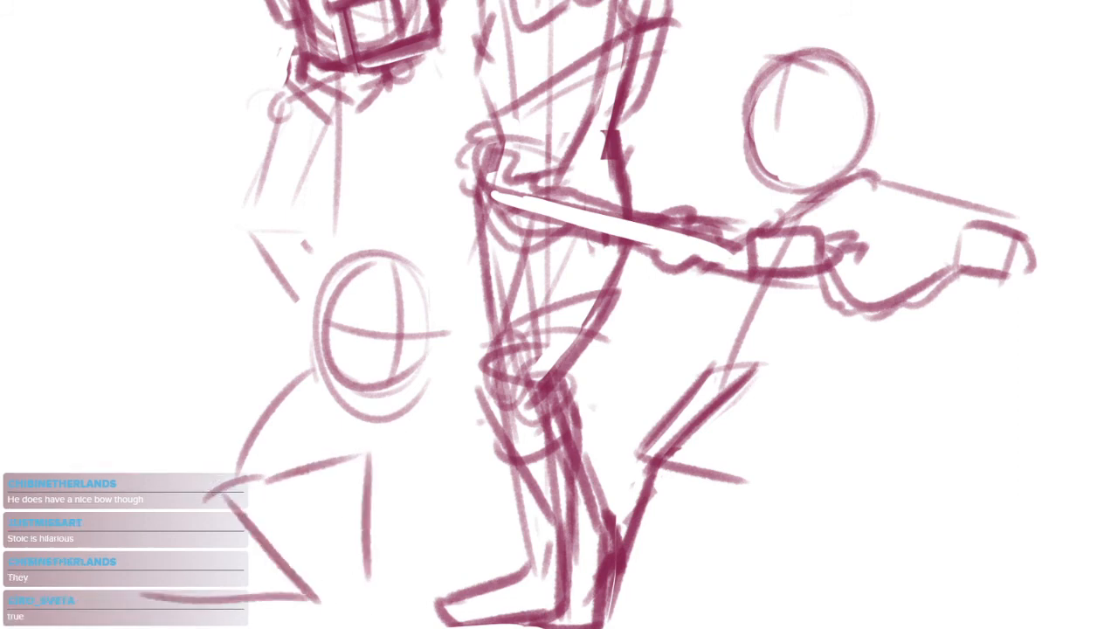
# Thicken the kneeling figure's front shin and sketch the planted front foot and the trailing rear foot
pyautogui.moveTo(369, 456)
pyautogui.mouseDown()
pyautogui.moveTo(378, 601)
pyautogui.moveTo(380, 563)
pyautogui.moveTo(401, 585)
pyautogui.mouseUp()
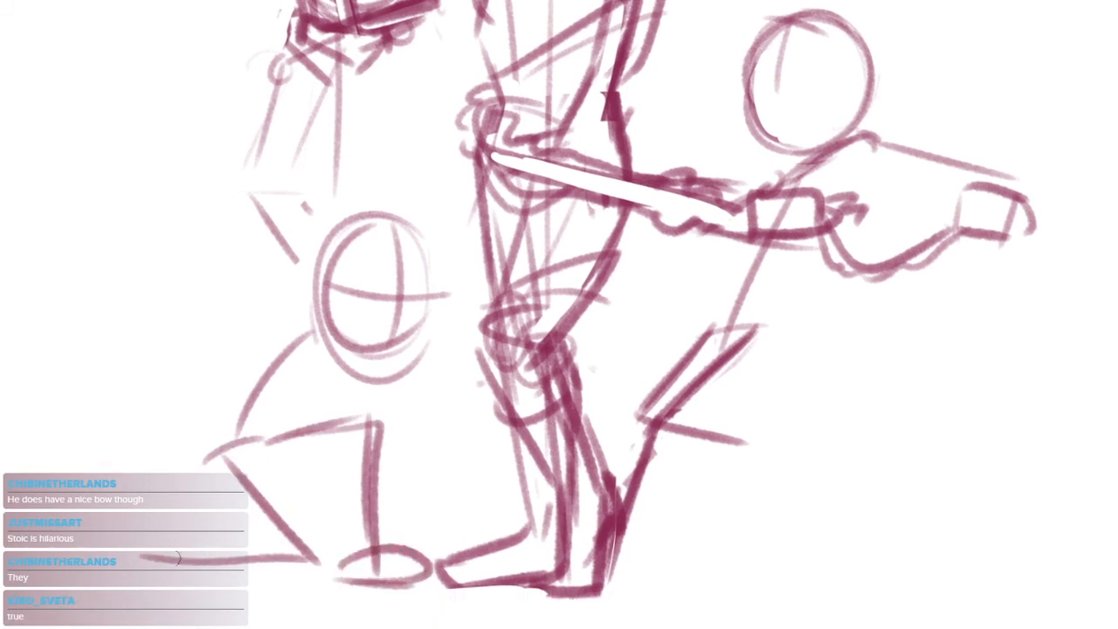
pyautogui.moveTo(166, 543); pyautogui.dragTo(302, 562)
pyautogui.moveTo(200, 532)
pyautogui.mouseDown()
pyautogui.moveTo(132, 549)
pyautogui.moveTo(175, 560)
pyautogui.mouseUp()
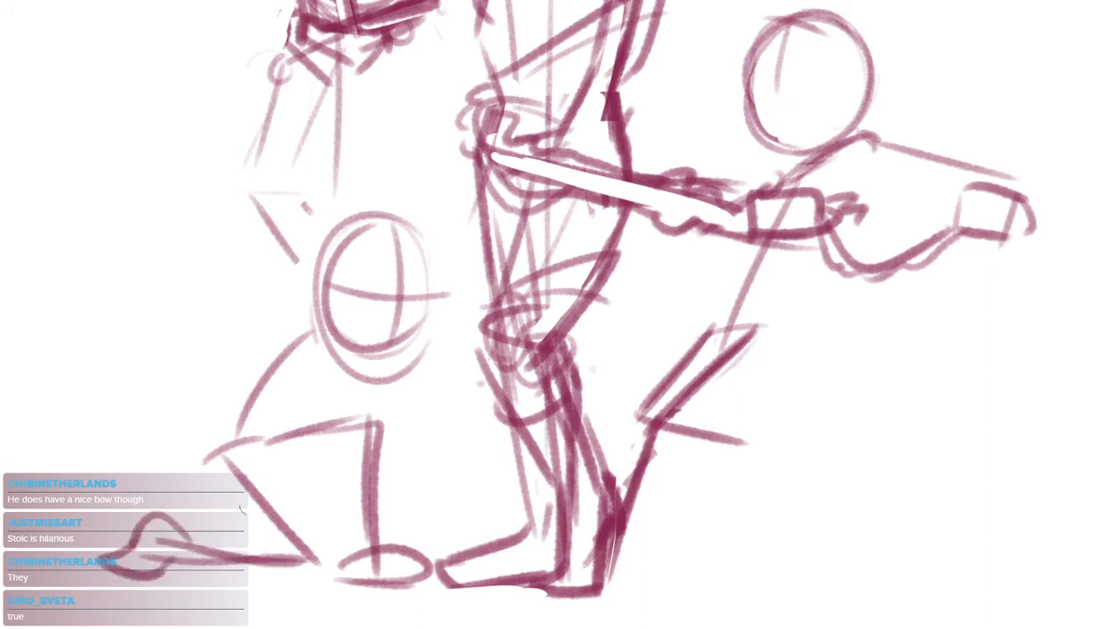
# Sketch the kneeling figure's shoulders, torso lines and arms, with one hand and cuff held out in front of the chest
pyautogui.scroll(-3, 296, 488)
pyautogui.scroll(3, 335, 500)
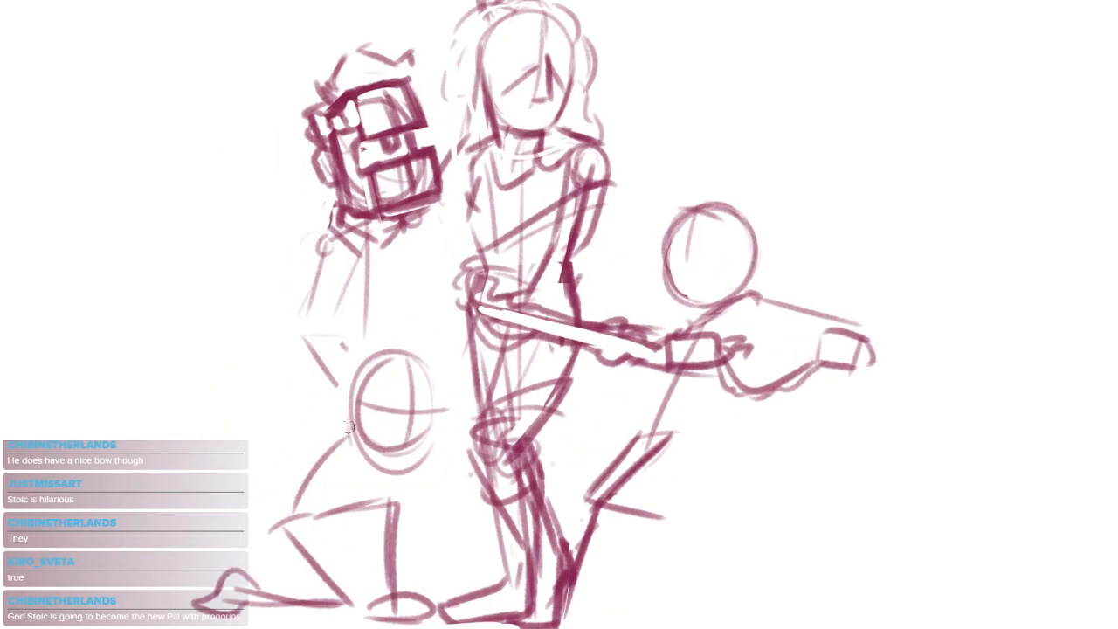
pyautogui.moveTo(348, 427)
pyautogui.mouseDown()
pyautogui.moveTo(294, 528)
pyautogui.moveTo(271, 483)
pyautogui.mouseUp()
pyautogui.hotkey('ctrl', 'z')
pyautogui.moveTo(307, 413); pyautogui.dragTo(362, 451)
pyautogui.moveTo(325, 408)
pyautogui.mouseDown()
pyautogui.moveTo(296, 421)
pyautogui.moveTo(266, 487)
pyautogui.moveTo(341, 500)
pyautogui.mouseUp()
pyautogui.hotkey('ctrl', 'z')
pyautogui.hotkey('ctrl', 'z')
pyautogui.moveTo(259, 479)
pyautogui.mouseDown()
pyautogui.moveTo(280, 498)
pyautogui.moveTo(349, 448)
pyautogui.moveTo(436, 491)
pyautogui.mouseUp()
pyautogui.hotkey('ctrl', 'z')
pyautogui.moveTo(333, 430)
pyautogui.mouseDown()
pyautogui.moveTo(381, 472)
pyautogui.moveTo(374, 483)
pyautogui.moveTo(453, 513)
pyautogui.moveTo(462, 505)
pyautogui.moveTo(422, 515)
pyautogui.mouseUp()
pyautogui.hotkey('ctrl', 'z')
pyautogui.hotkey('ctrl', 'z')
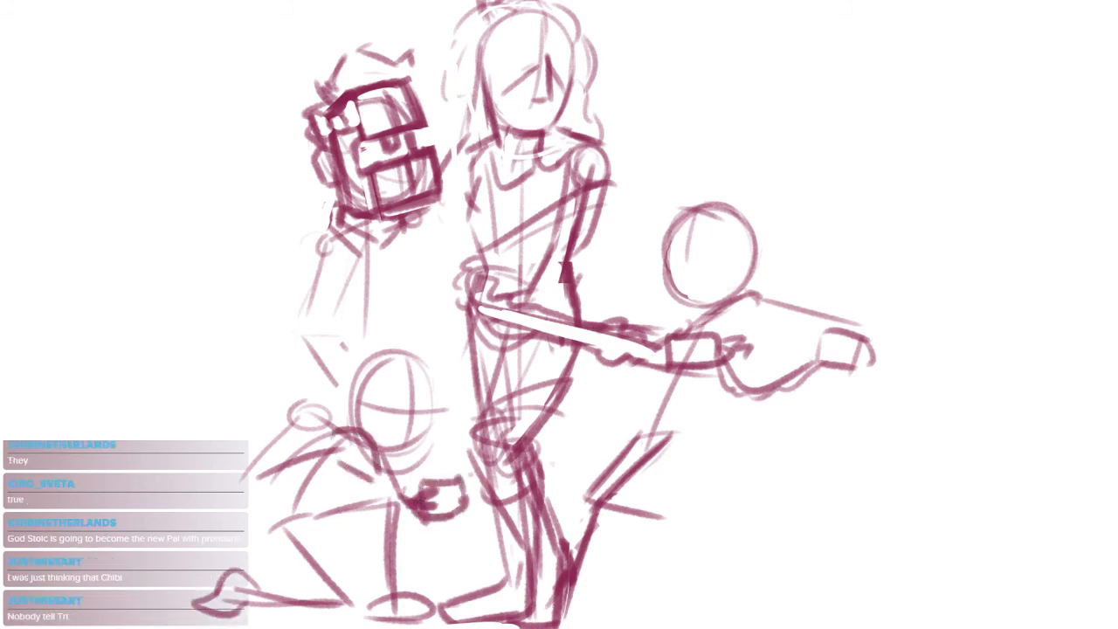
# Rough in a looped bow on the kneeling figure's chest beside the hand
pyautogui.moveTo(353, 457)
pyautogui.mouseDown()
pyautogui.moveTo(412, 497)
pyautogui.moveTo(419, 463)
pyautogui.moveTo(417, 482)
pyautogui.moveTo(322, 518)
pyautogui.moveTo(419, 510)
pyautogui.moveTo(360, 476)
pyautogui.moveTo(418, 494)
pyautogui.mouseUp()
pyautogui.hotkey('ctrl', 'z')
pyautogui.hotkey('ctrl', 'z')
# Draw a sweeping curve from the kneeling figure's hand up to a rounded loop at the central figure's thigh
pyautogui.moveTo(487, 505)
pyautogui.mouseDown()
pyautogui.moveTo(540, 472)
pyautogui.moveTo(590, 484)
pyautogui.mouseUp()
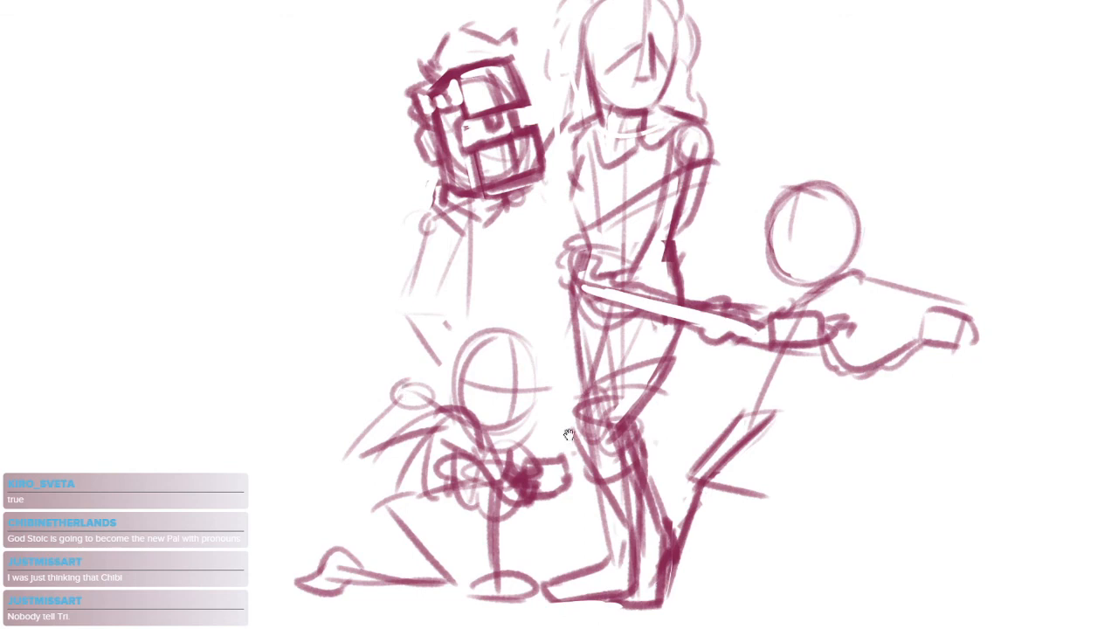
pyautogui.moveTo(534, 455); pyautogui.dragTo(667, 400)
pyautogui.moveTo(648, 369)
pyautogui.mouseDown()
pyautogui.moveTo(669, 361)
pyautogui.moveTo(663, 408)
pyautogui.mouseUp()
pyautogui.moveTo(662, 357); pyautogui.dragTo(660, 392)
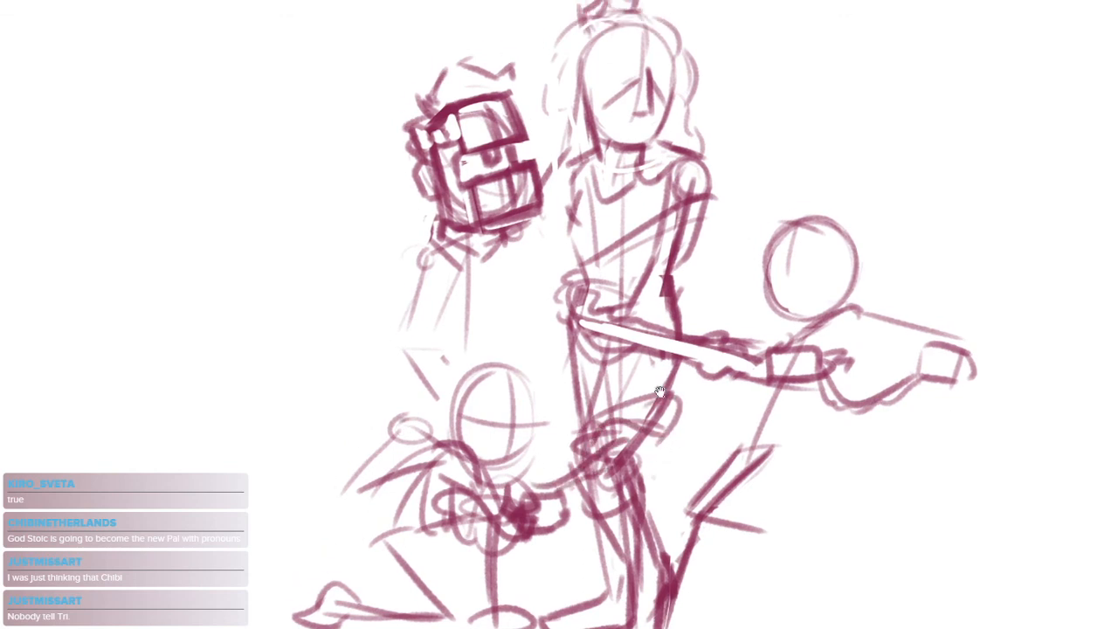
# Sketch the kneeling figure's nose and jaw profile, closed eye and ear
pyautogui.scroll(3, 528, 414)
pyautogui.moveTo(441, 404)
pyautogui.mouseDown()
pyautogui.moveTo(558, 405)
pyautogui.moveTo(542, 429)
pyautogui.moveTo(560, 467)
pyautogui.moveTo(527, 515)
pyautogui.mouseUp()
pyautogui.hotkey('ctrl', 'z')
pyautogui.hotkey('ctrl', 'z')
pyautogui.moveTo(552, 405)
pyautogui.mouseDown()
pyautogui.moveTo(549, 449)
pyautogui.moveTo(509, 516)
pyautogui.moveTo(443, 506)
pyautogui.moveTo(529, 512)
pyautogui.mouseUp()
pyautogui.moveTo(384, 436)
pyautogui.mouseDown()
pyautogui.moveTo(400, 354)
pyautogui.moveTo(377, 454)
pyautogui.mouseUp()
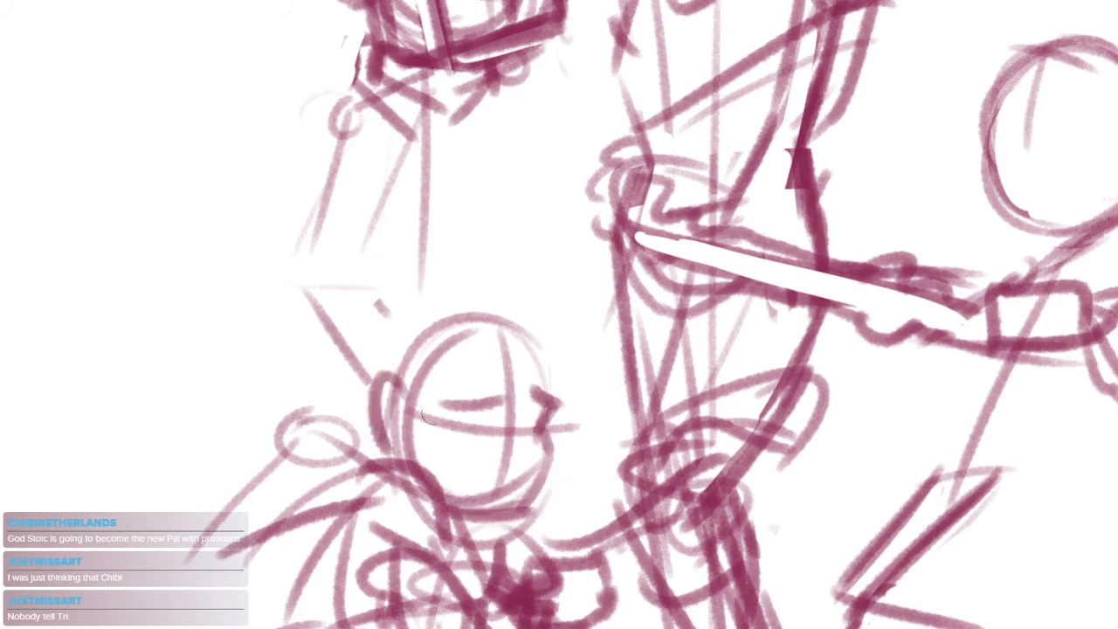
# Draw the kneeling figure's hair with a pointed fringe, an inner hairline and a rounded outer contour over the head
pyautogui.moveTo(412, 342)
pyautogui.mouseDown()
pyautogui.moveTo(398, 393)
pyautogui.moveTo(532, 288)
pyautogui.moveTo(603, 365)
pyautogui.moveTo(539, 374)
pyautogui.mouseUp()
pyautogui.moveTo(374, 383); pyautogui.dragTo(459, 333)
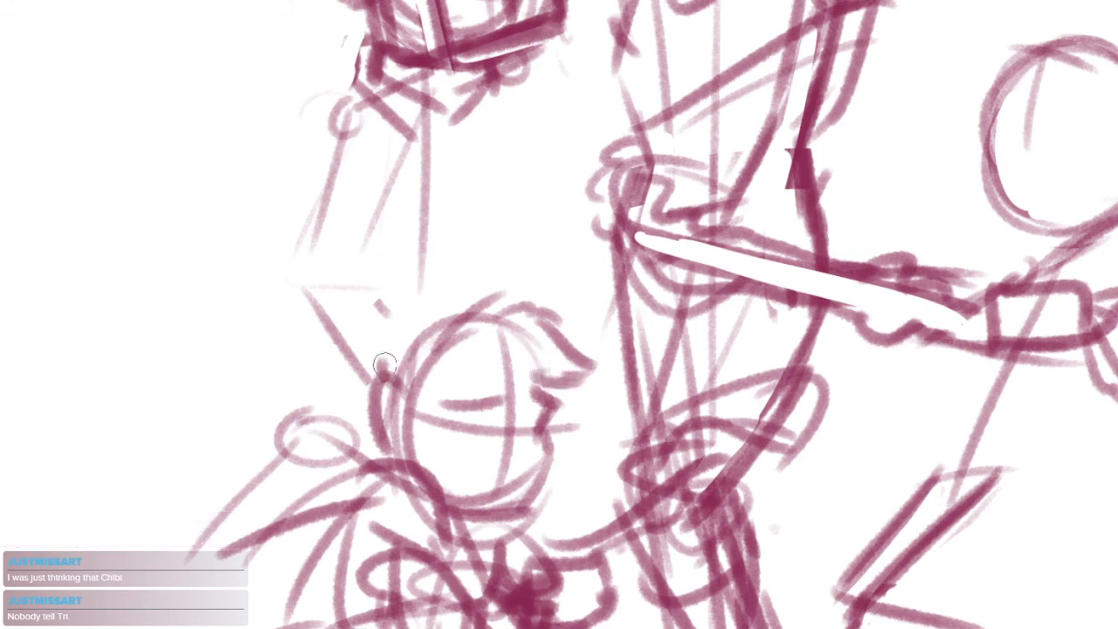
pyautogui.moveTo(384, 364); pyautogui.dragTo(460, 321)
pyautogui.moveTo(545, 325)
pyautogui.mouseDown()
pyautogui.moveTo(407, 287)
pyautogui.moveTo(354, 384)
pyautogui.moveTo(327, 395)
pyautogui.moveTo(362, 417)
pyautogui.mouseUp()
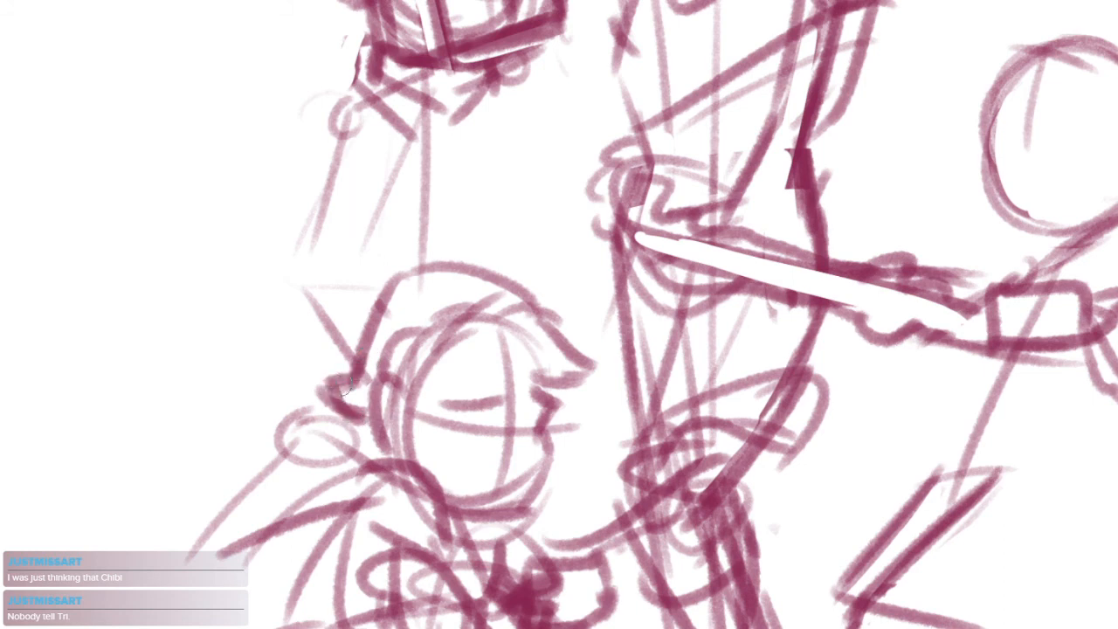
# Add a small curled tuft of hair behind the kneeling figure's head
pyautogui.moveTo(320, 369); pyautogui.dragTo(351, 435)
pyautogui.moveTo(526, 464); pyautogui.dragTo(584, 377)
pyautogui.moveTo(634, 316); pyautogui.dragTo(662, 362)
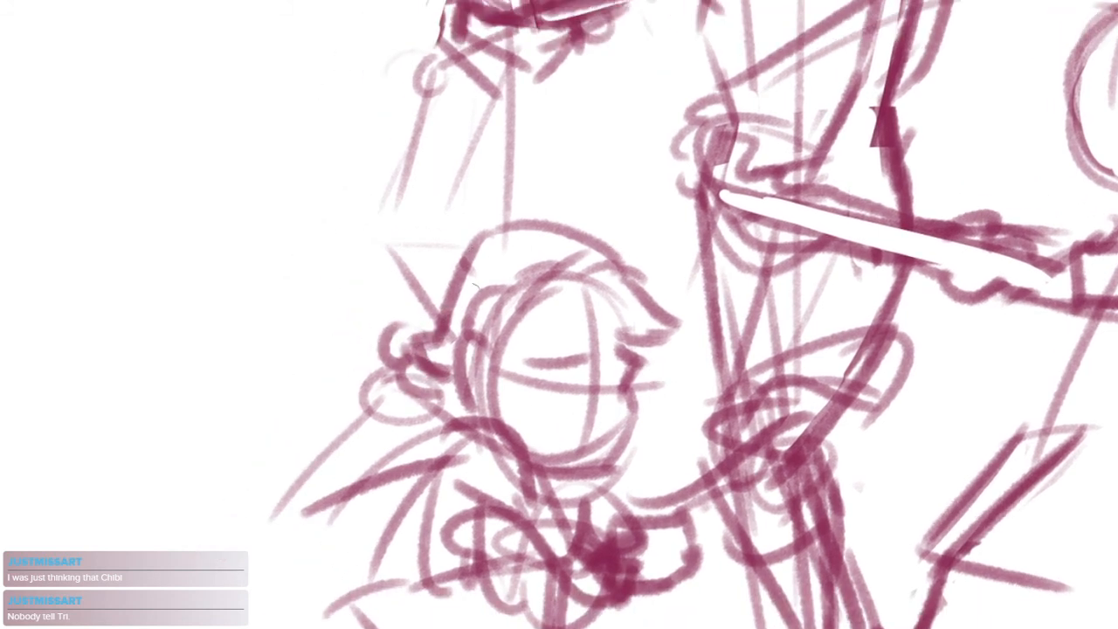
pyautogui.moveTo(418, 325)
pyautogui.mouseDown()
pyautogui.moveTo(389, 336)
pyautogui.moveTo(393, 375)
pyautogui.mouseUp()
# Try drawing a new sloping shoulder and outer arm line for the kneeling figure below the hair tuft
pyautogui.moveTo(455, 393)
pyautogui.mouseDown()
pyautogui.moveTo(521, 363)
pyautogui.moveTo(430, 340)
pyautogui.moveTo(375, 430)
pyautogui.mouseUp()
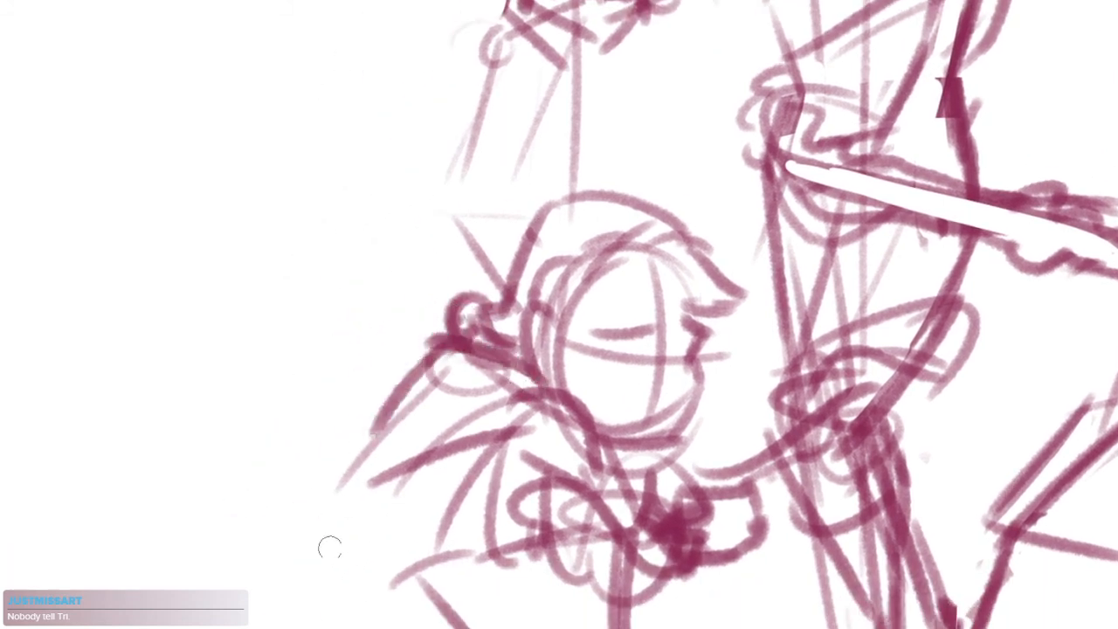
pyautogui.hotkey('ctrl', 'z')
pyautogui.moveTo(540, 391)
pyautogui.mouseDown()
pyautogui.moveTo(432, 383)
pyautogui.moveTo(366, 451)
pyautogui.mouseUp()
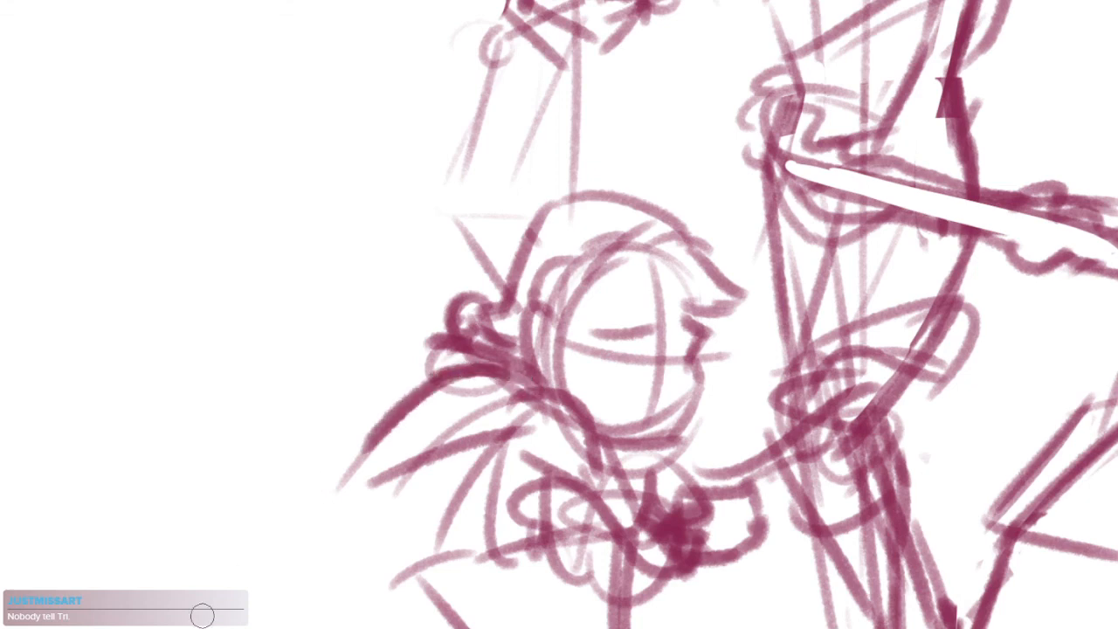
pyautogui.moveTo(572, 512); pyautogui.dragTo(625, 435)
pyautogui.hotkey('ctrl', 'z')
# Erase the kneeling figure's old rear shoulder and redraw a smaller shoulder circle with arm lines tapering to the elbow
pyautogui.press('e')
pyautogui.moveTo(563, 294)
pyautogui.mouseDown()
pyautogui.moveTo(459, 306)
pyautogui.moveTo(513, 341)
pyautogui.moveTo(443, 352)
pyautogui.mouseUp()
pyautogui.press('b')
pyautogui.hotkey('ctrl', 'z')
pyautogui.moveTo(513, 304); pyautogui.dragTo(621, 359)
pyautogui.moveTo(529, 329); pyautogui.dragTo(602, 358)
pyautogui.hotkey('ctrl', 'z')
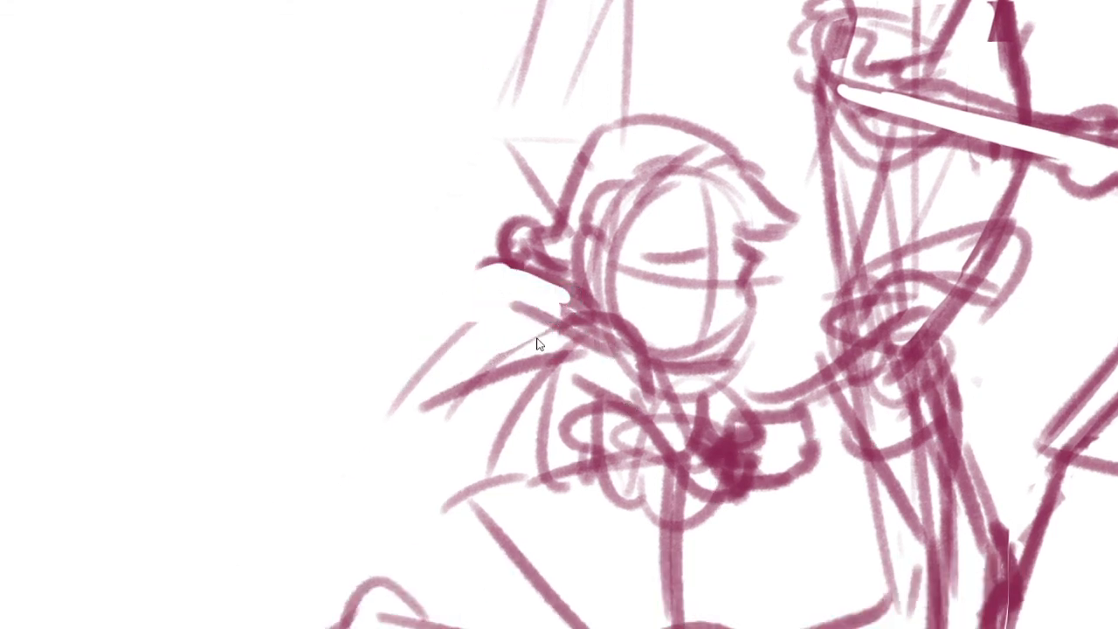
pyautogui.moveTo(515, 316)
pyautogui.mouseDown()
pyautogui.moveTo(614, 371)
pyautogui.moveTo(511, 314)
pyautogui.moveTo(365, 444)
pyautogui.moveTo(527, 374)
pyautogui.moveTo(517, 336)
pyautogui.moveTo(546, 306)
pyautogui.moveTo(620, 315)
pyautogui.mouseUp()
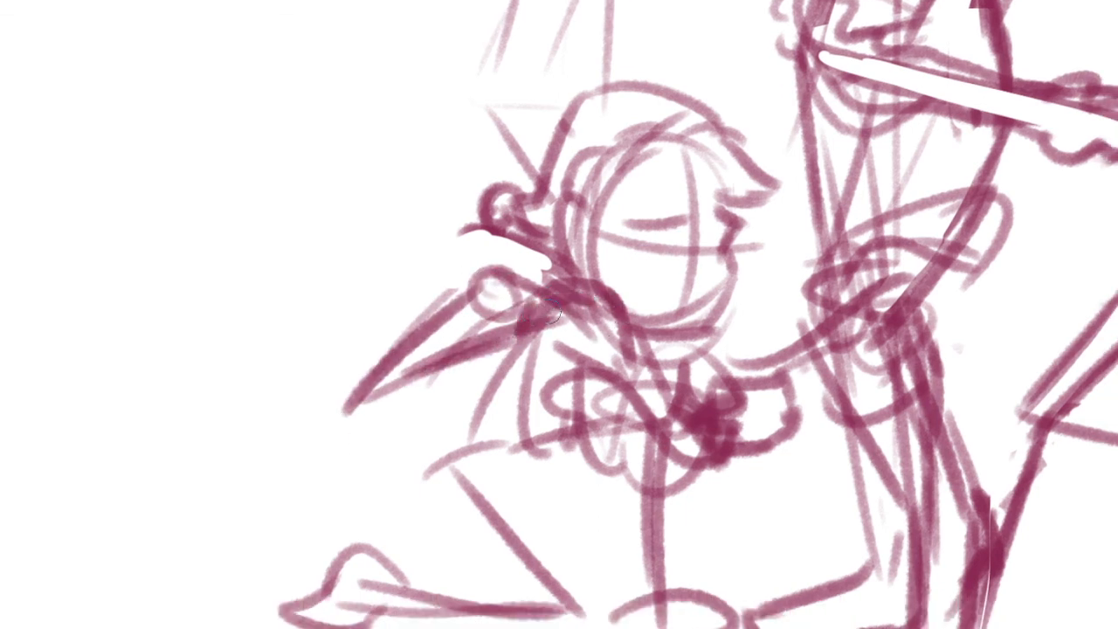
# Darken the kneeling figure's collar under the chin and add a small loop to the upper chest
pyautogui.moveTo(549, 311); pyautogui.dragTo(615, 335)
pyautogui.moveTo(660, 387); pyautogui.dragTo(616, 377)
pyautogui.moveTo(528, 351); pyautogui.dragTo(566, 351)
pyautogui.moveTo(609, 427); pyautogui.dragTo(552, 435)
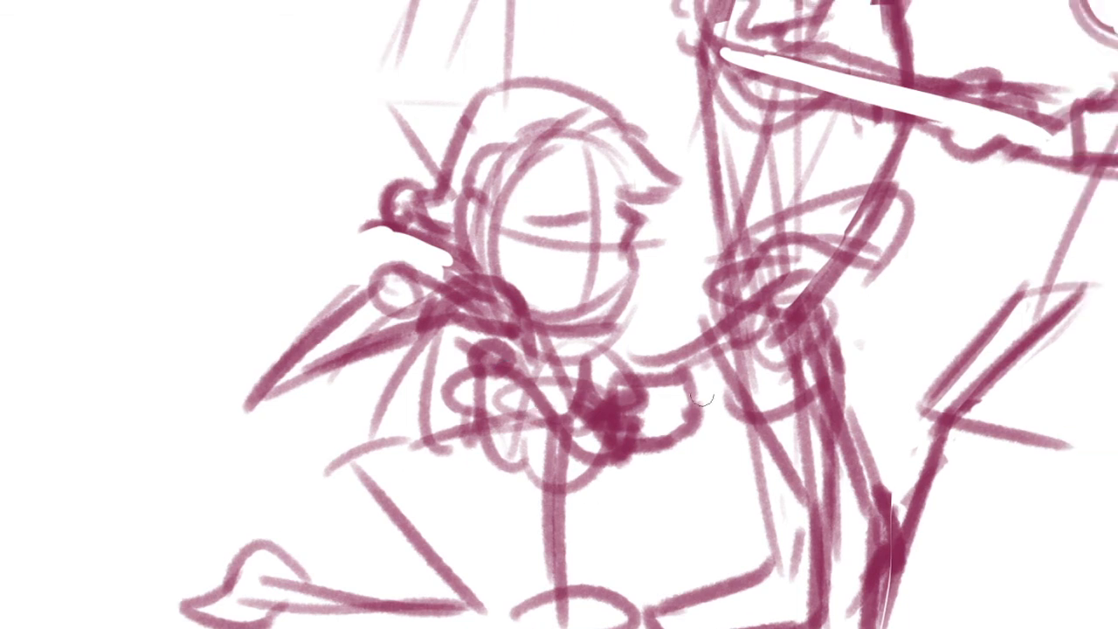
# Draw the finger divisions on the kneeling figure's outstretched hand and round off its outer edge
pyautogui.moveTo(628, 386)
pyautogui.mouseDown()
pyautogui.moveTo(642, 446)
pyautogui.moveTo(665, 427)
pyautogui.mouseUp()
pyautogui.moveTo(681, 382); pyautogui.dragTo(687, 433)
pyautogui.moveTo(706, 415); pyautogui.dragTo(683, 458)
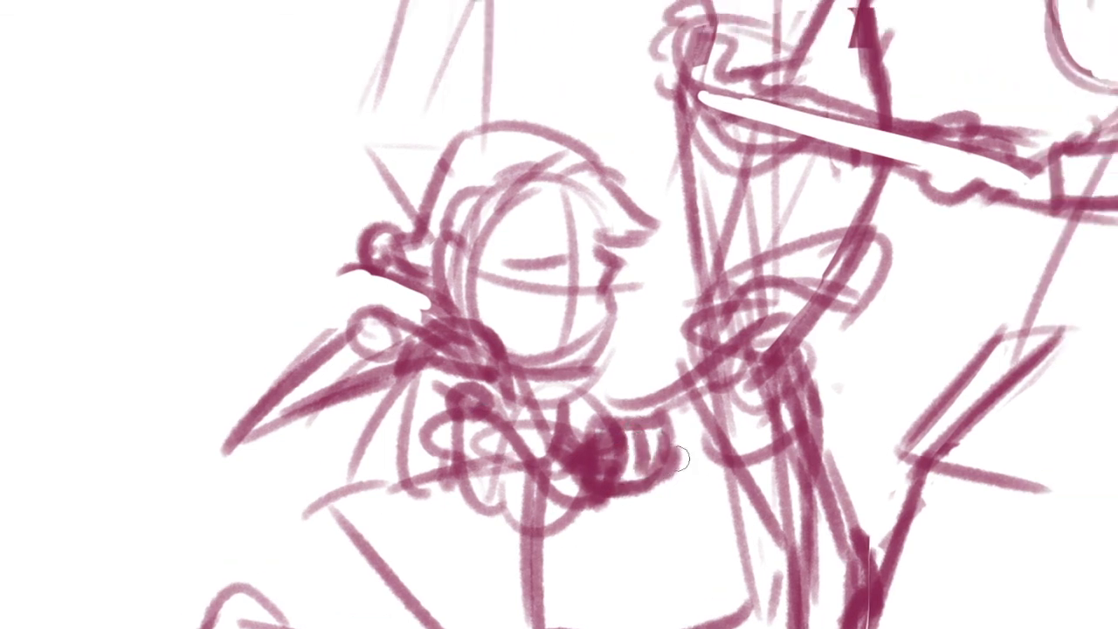
# Sketch an open oval mouth and a curved cheek line on the kneeling figure's face
pyautogui.moveTo(549, 307)
pyautogui.mouseDown()
pyautogui.moveTo(599, 303)
pyautogui.moveTo(629, 335)
pyautogui.mouseUp()
pyautogui.scroll(-5, 642, 350)
pyautogui.scroll(5, 658, 460)
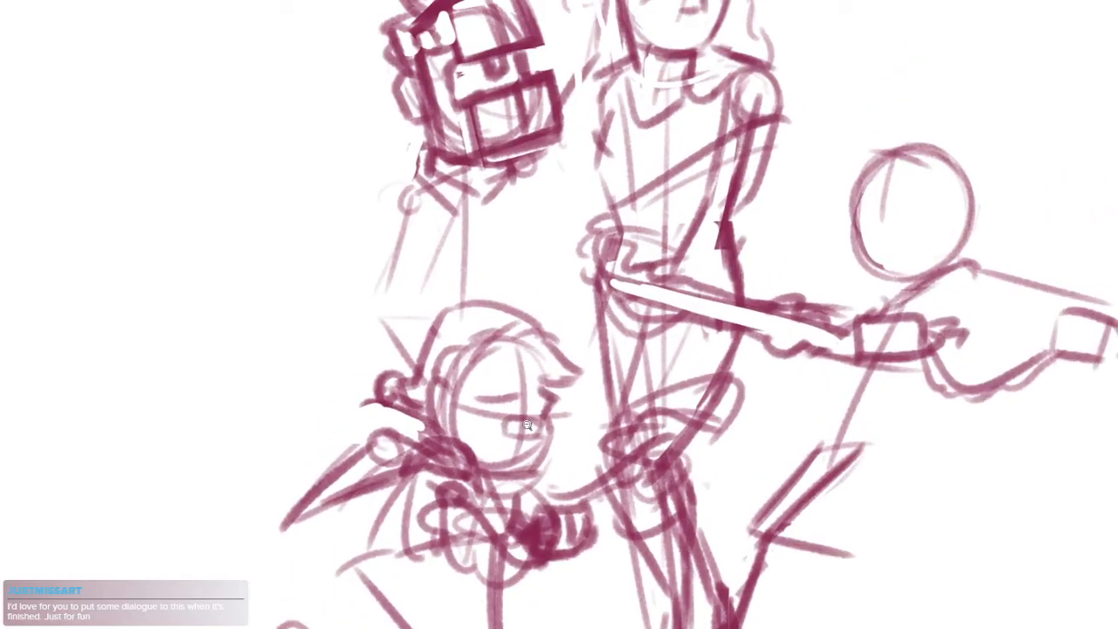
pyautogui.scroll(4, 527, 426)
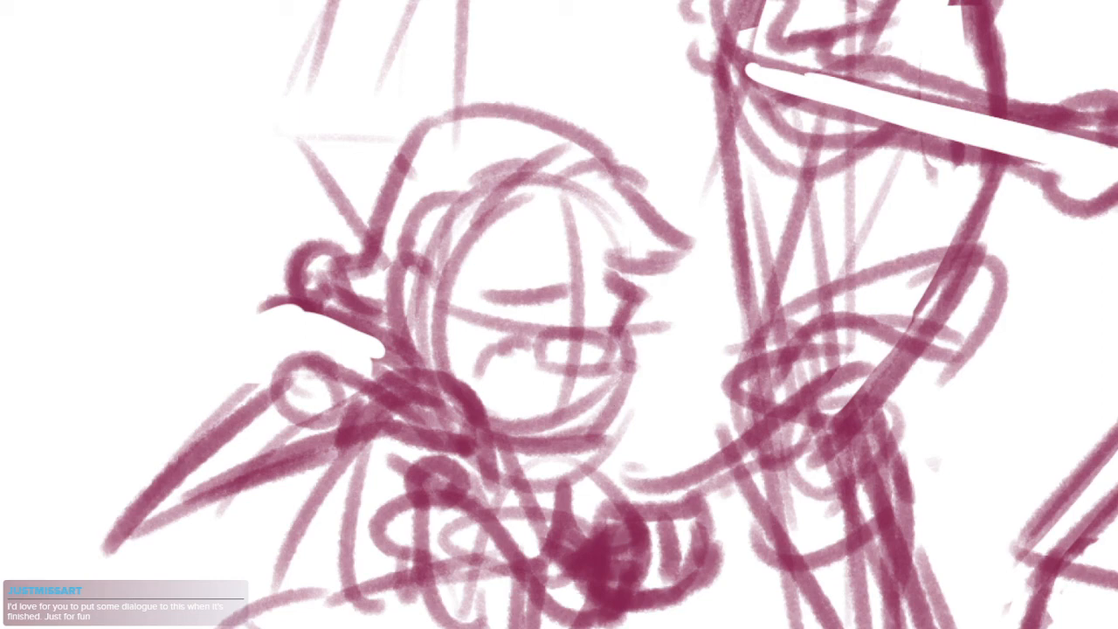
# Erase the overlapping line between the kneeling figure's ear and face, and sketch swept fringe strands across the forehead
pyautogui.scroll(-5, 631, 394)
pyautogui.scroll(5, 567, 317)
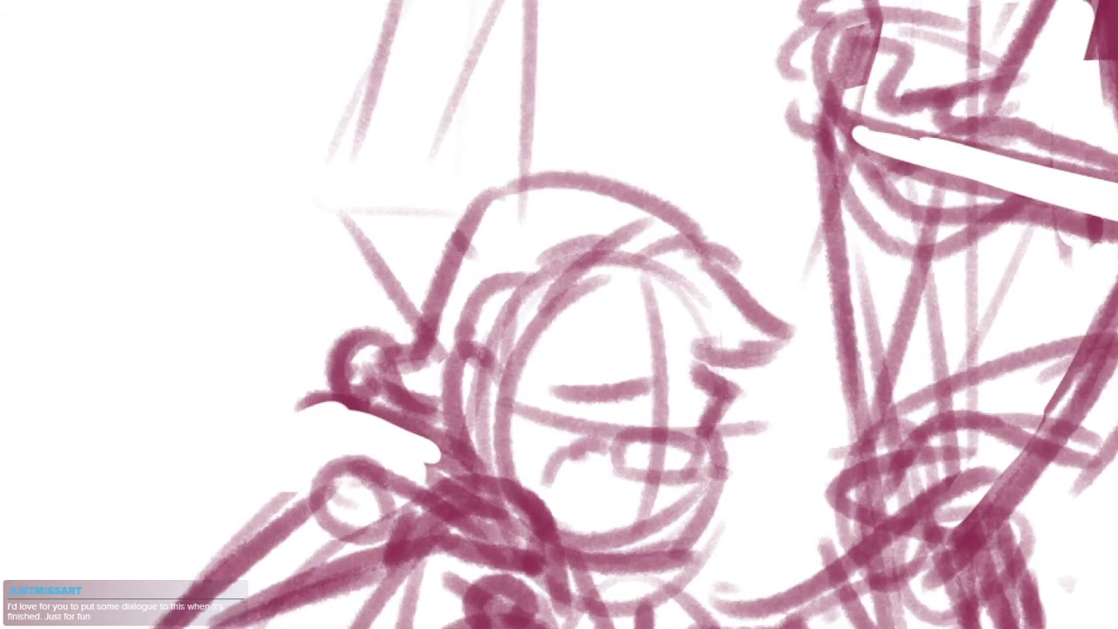
pyautogui.moveTo(576, 248)
pyautogui.mouseDown()
pyautogui.moveTo(545, 266)
pyautogui.moveTo(502, 330)
pyautogui.moveTo(606, 277)
pyautogui.mouseUp()
pyautogui.moveTo(830, 327); pyautogui.dragTo(834, 277)
pyautogui.moveTo(583, 268); pyautogui.dragTo(700, 225)
pyautogui.moveTo(653, 266); pyautogui.dragTo(704, 255)
pyautogui.moveTo(594, 274); pyautogui.dragTo(685, 282)
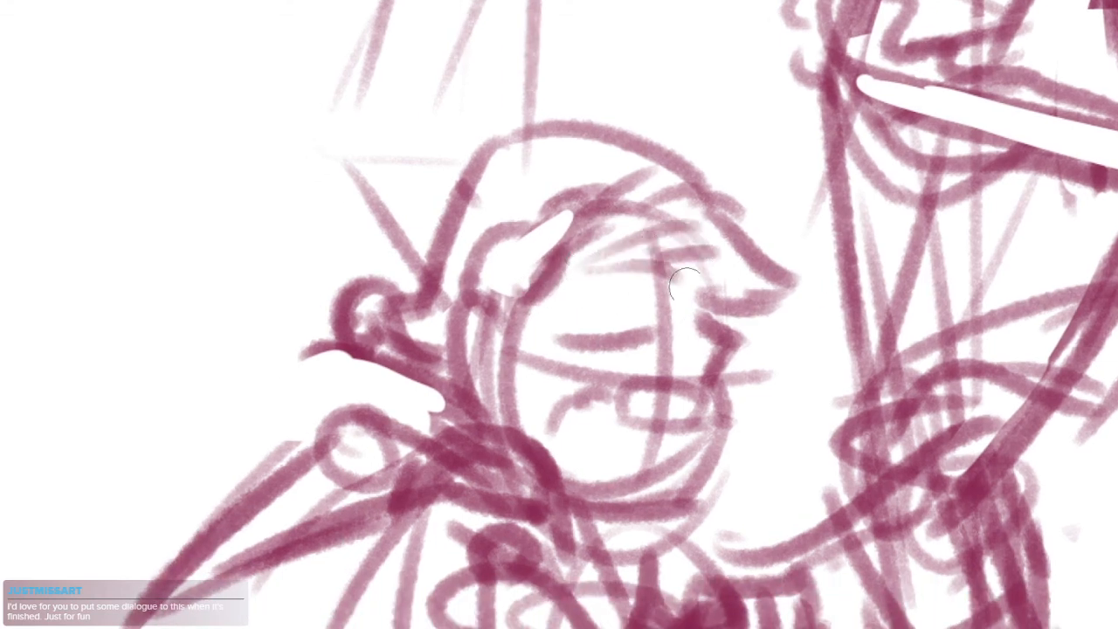
pyautogui.moveTo(753, 337)
pyautogui.mouseDown()
pyautogui.moveTo(730, 455)
pyautogui.moveTo(643, 455)
pyautogui.mouseUp()
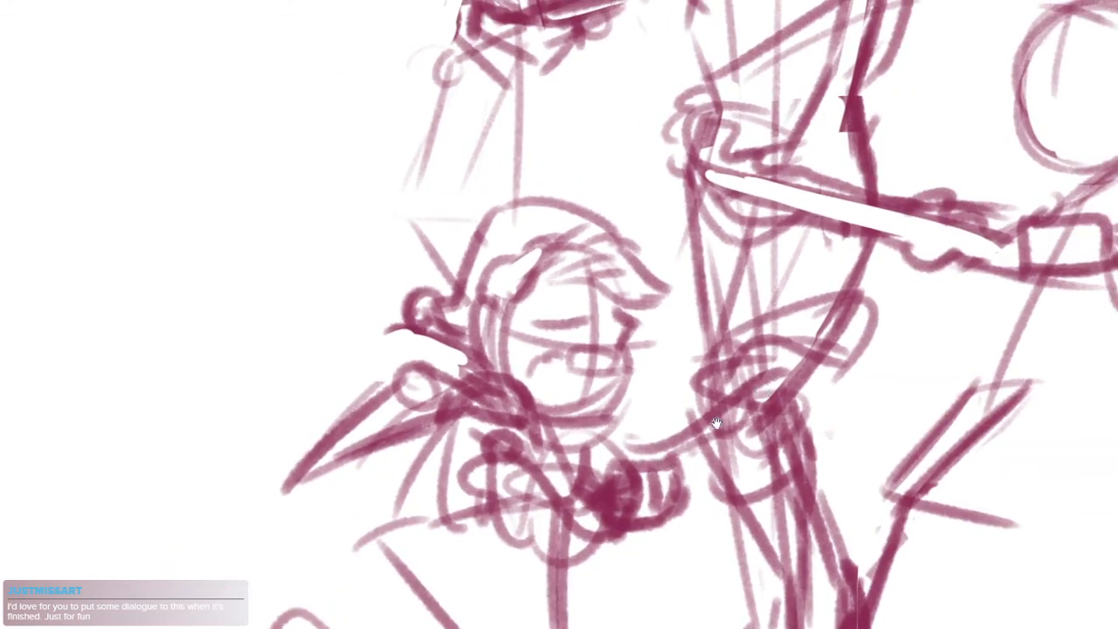
# Erase the lines inside the central figure's forearm at the waist and clear the near end of the long pole
pyautogui.moveTo(716, 422); pyautogui.dragTo(542, 577)
pyautogui.moveTo(521, 303)
pyautogui.mouseDown()
pyautogui.moveTo(562, 321)
pyautogui.moveTo(536, 406)
pyautogui.mouseUp()
pyautogui.moveTo(554, 357)
pyautogui.mouseDown()
pyautogui.moveTo(653, 328)
pyautogui.moveTo(639, 379)
pyautogui.moveTo(538, 387)
pyautogui.moveTo(632, 351)
pyautogui.moveTo(555, 377)
pyautogui.mouseUp()
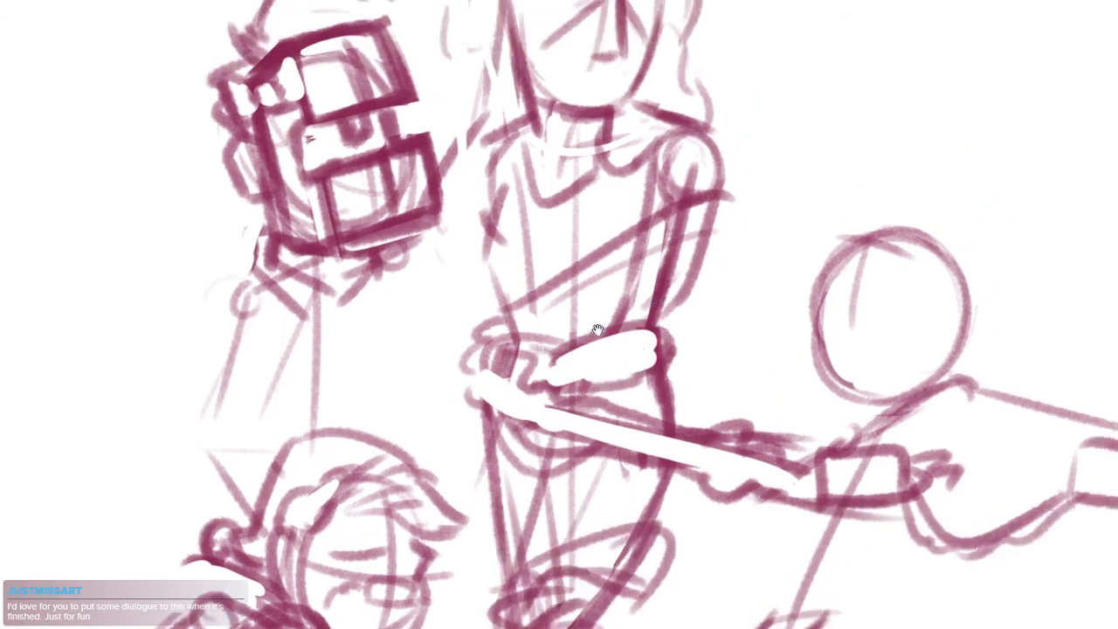
pyautogui.moveTo(599, 332); pyautogui.dragTo(571, 370)
# Draw the wavy upper edge of a diagonal band across the central figure's chest, strengthen its lower edge and clear its interior
pyautogui.moveTo(467, 354)
pyautogui.mouseDown()
pyautogui.moveTo(503, 306)
pyautogui.moveTo(626, 242)
pyautogui.mouseUp()
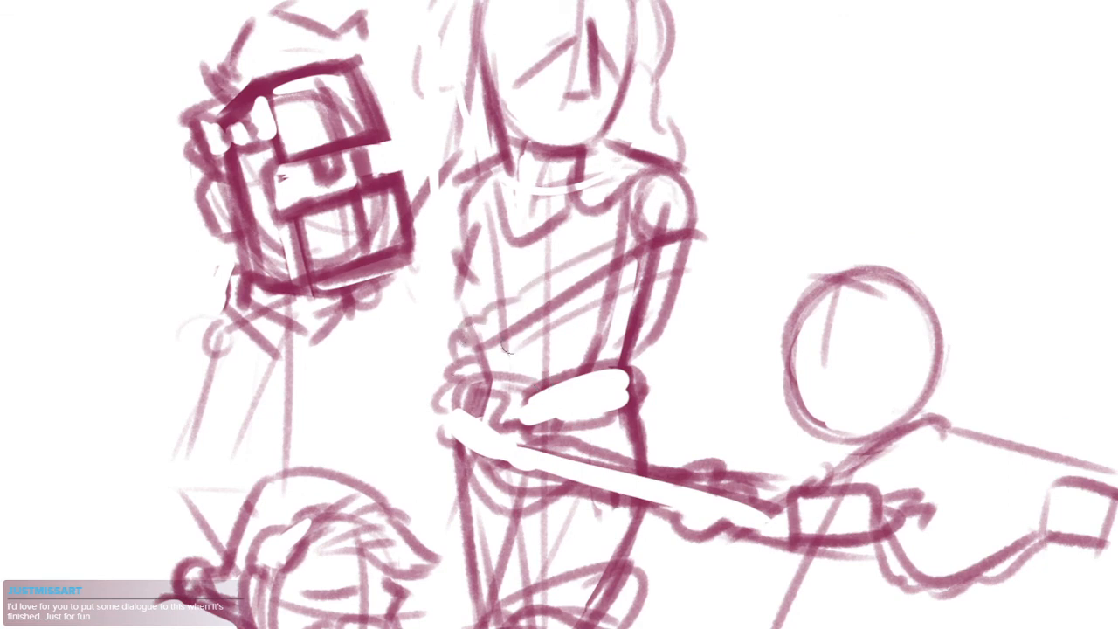
pyautogui.hotkey('ctrl', 'z')
pyautogui.moveTo(460, 355)
pyautogui.mouseDown()
pyautogui.moveTo(490, 313)
pyautogui.moveTo(695, 218)
pyautogui.mouseUp()
pyautogui.hotkey('ctrl', 'z')
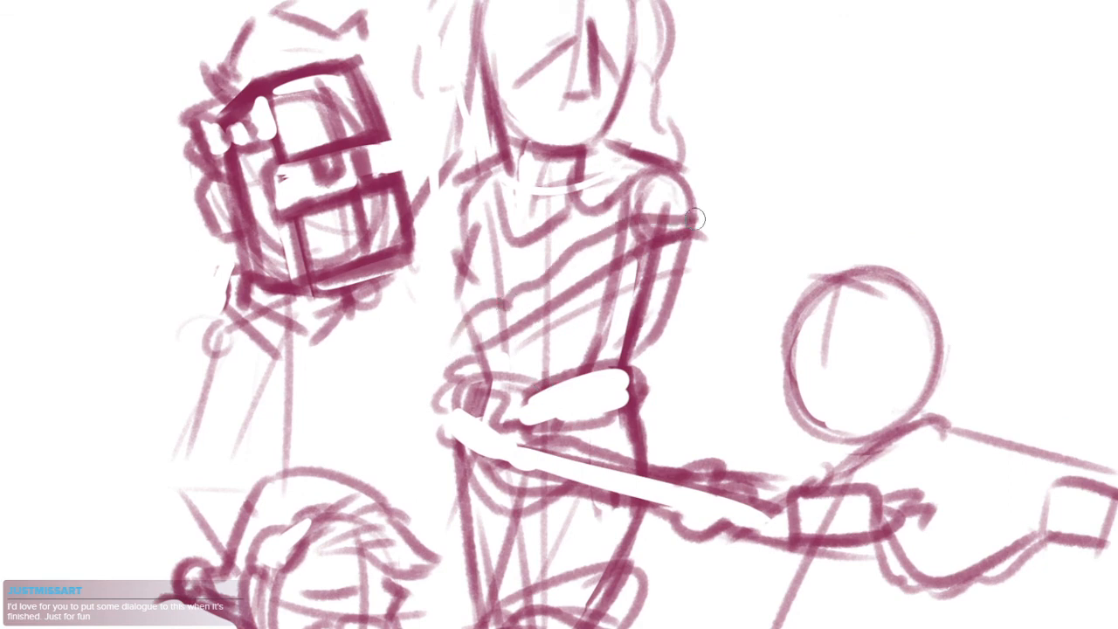
pyautogui.moveTo(621, 265); pyautogui.dragTo(449, 368)
pyautogui.moveTo(490, 329)
pyautogui.mouseDown()
pyautogui.moveTo(652, 239)
pyautogui.moveTo(705, 224)
pyautogui.mouseUp()
pyautogui.moveTo(664, 214)
pyautogui.mouseDown()
pyautogui.moveTo(704, 209)
pyautogui.moveTo(700, 237)
pyautogui.mouseUp()
pyautogui.moveTo(617, 297); pyautogui.dragTo(659, 323)
pyautogui.moveTo(706, 292)
pyautogui.mouseDown()
pyautogui.moveTo(686, 316)
pyautogui.moveTo(646, 317)
pyautogui.moveTo(489, 396)
pyautogui.mouseUp()
pyautogui.moveTo(559, 314); pyautogui.dragTo(576, 352)
# Draw the outer contour of the central figure's upper arm on the side facing the rear-left figure
pyautogui.moveTo(508, 269)
pyautogui.mouseDown()
pyautogui.moveTo(473, 307)
pyautogui.moveTo(481, 412)
pyautogui.mouseUp()
pyautogui.moveTo(504, 351); pyautogui.dragTo(490, 437)
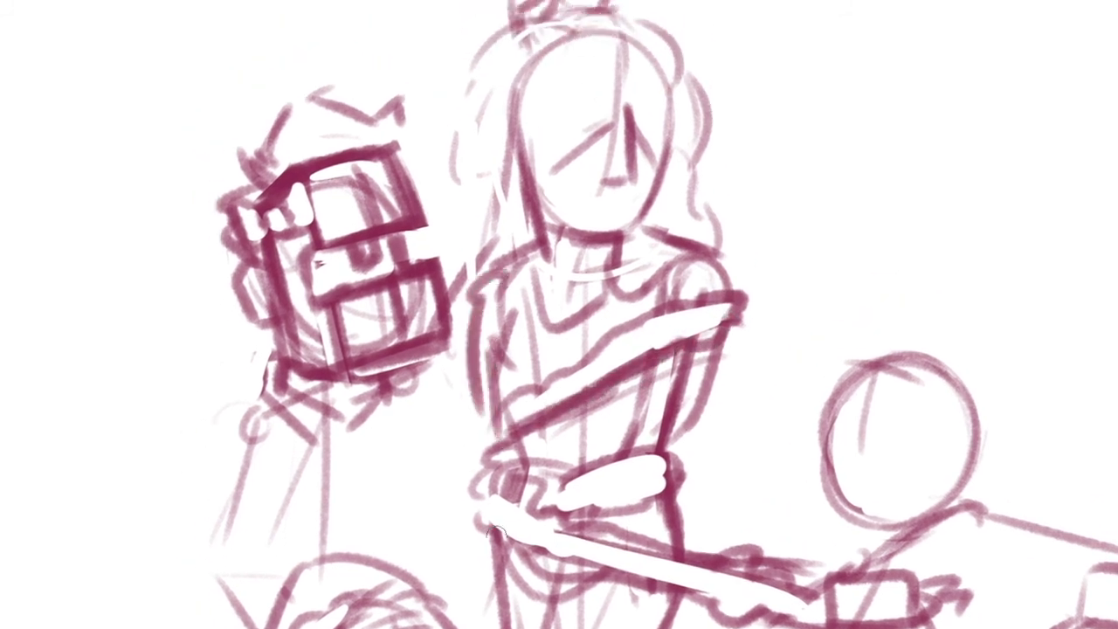
pyautogui.hotkey('ctrl', 'z')
pyautogui.moveTo(477, 309); pyautogui.dragTo(486, 458)
# Try several outer contours for the central figure's opposite arm below the diagonal band
pyautogui.moveTo(686, 438); pyautogui.dragTo(678, 373)
pyautogui.moveTo(659, 306); pyautogui.dragTo(595, 434)
pyautogui.hotkey('ctrl', 'z')
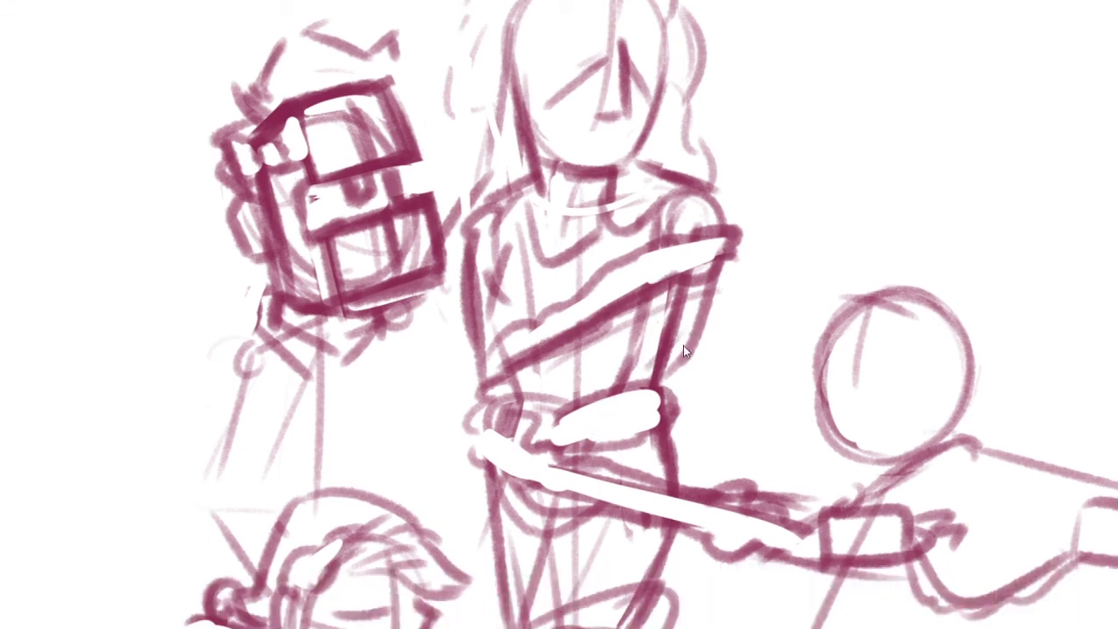
pyautogui.hotkey('ctrl', 'z')
pyautogui.moveTo(685, 344)
pyautogui.mouseDown()
pyautogui.moveTo(672, 404)
pyautogui.moveTo(689, 476)
pyautogui.mouseUp()
pyautogui.moveTo(672, 395); pyautogui.dragTo(673, 421)
pyautogui.hotkey('ctrl', 'z')
pyautogui.hotkey('ctrl', 'z')
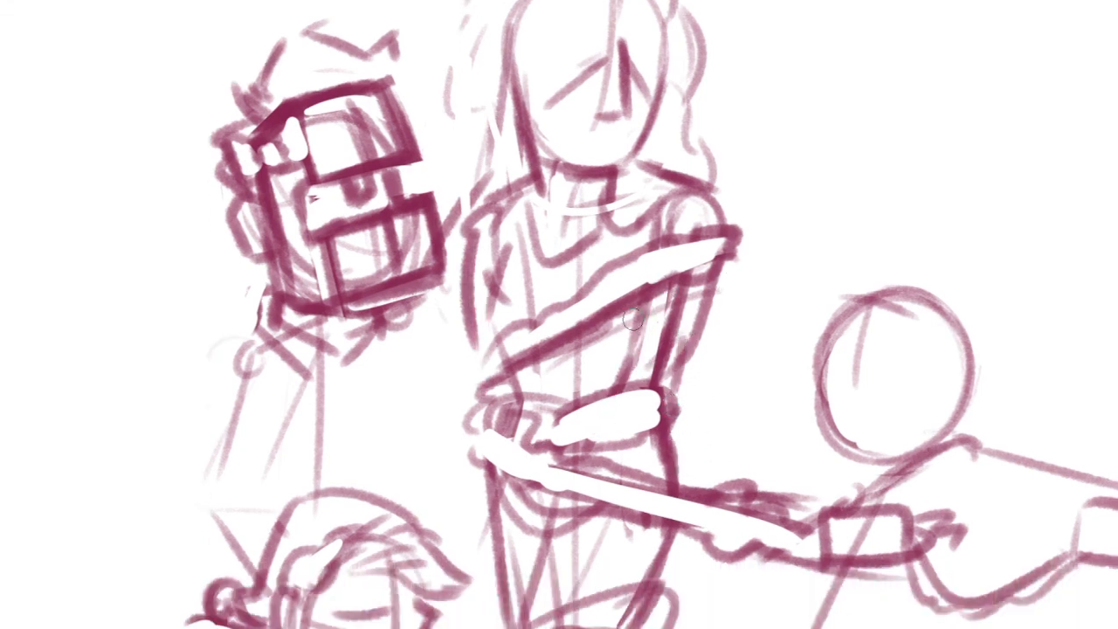
pyautogui.moveTo(704, 325); pyautogui.dragTo(689, 387)
pyautogui.hotkey('ctrl', 'z')
pyautogui.moveTo(682, 212); pyautogui.dragTo(672, 312)
# Sketch two short curved brow strokes and a smiling mouth on the central figure's face
pyautogui.scroll(-2, 679, 316)
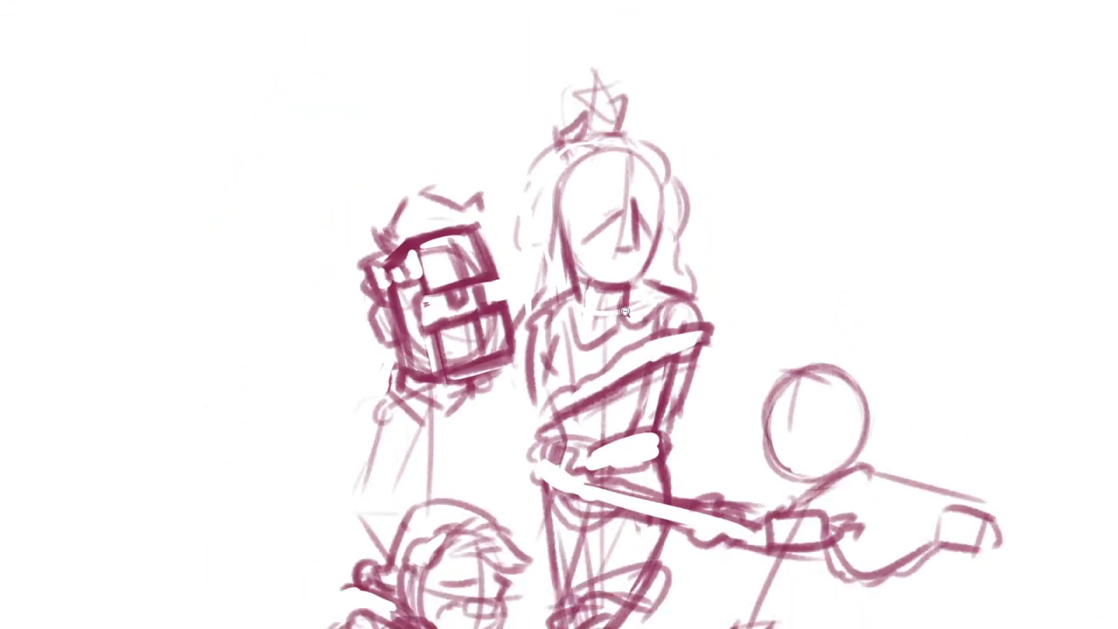
pyautogui.scroll(2, 624, 315)
pyautogui.moveTo(529, 284); pyautogui.dragTo(471, 338)
pyautogui.moveTo(587, 225)
pyautogui.mouseDown()
pyautogui.moveTo(576, 304)
pyautogui.moveTo(628, 297)
pyautogui.moveTo(627, 314)
pyautogui.mouseUp()
pyautogui.moveTo(517, 213); pyautogui.dragTo(565, 197)
pyautogui.moveTo(610, 295); pyautogui.dragTo(659, 293)
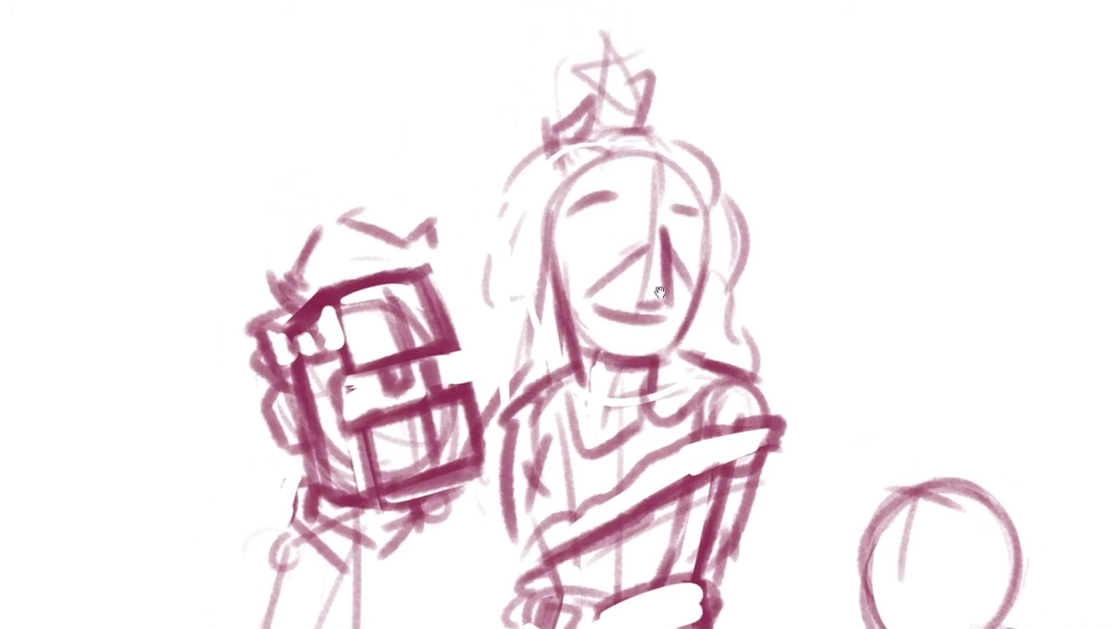
# Draw a dark curved sprig at the central figure's hairline and a large round bauble in the hair beside the face
pyautogui.moveTo(609, 149)
pyautogui.mouseDown()
pyautogui.moveTo(529, 138)
pyautogui.moveTo(533, 164)
pyautogui.moveTo(490, 263)
pyautogui.mouseUp()
pyautogui.moveTo(510, 270)
pyautogui.mouseDown()
pyautogui.moveTo(503, 339)
pyautogui.moveTo(486, 357)
pyautogui.mouseUp()
pyautogui.moveTo(705, 237)
pyautogui.mouseDown()
pyautogui.moveTo(669, 236)
pyautogui.moveTo(813, 287)
pyautogui.mouseUp()
pyautogui.moveTo(491, 190)
pyautogui.mouseDown()
pyautogui.moveTo(492, 245)
pyautogui.moveTo(462, 261)
pyautogui.moveTo(439, 257)
pyautogui.mouseUp()
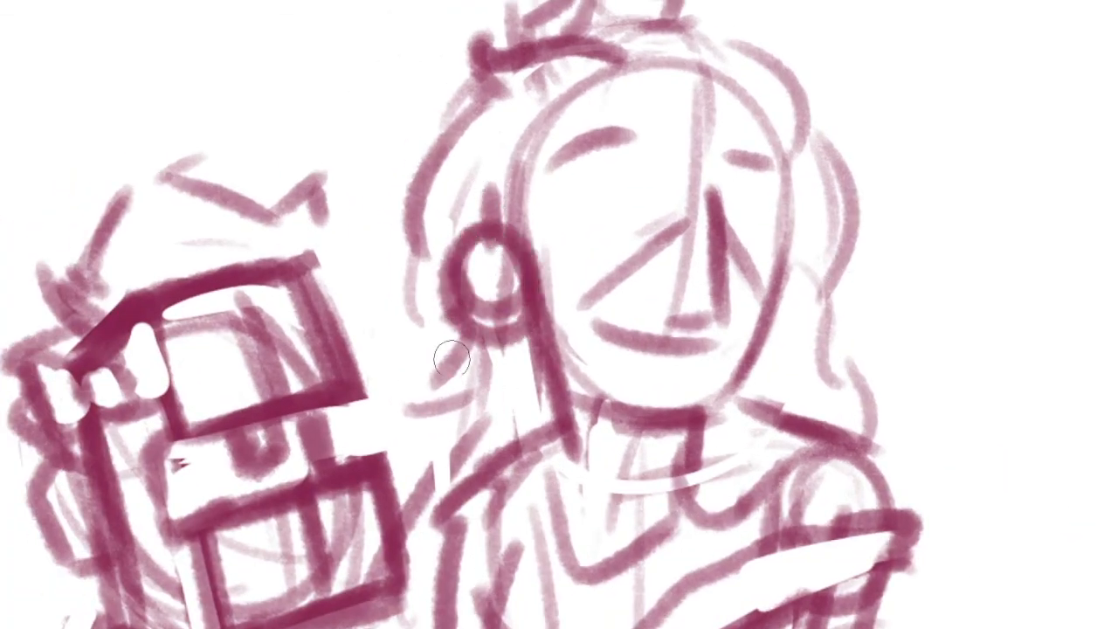
pyautogui.moveTo(456, 354)
pyautogui.mouseDown()
pyautogui.moveTo(441, 406)
pyautogui.moveTo(718, 294)
pyautogui.mouseUp()
# Add small baubles down both sides of the central figure's hair and a hooked candy-cane shape near the crown
pyautogui.moveTo(709, 248)
pyautogui.mouseDown()
pyautogui.moveTo(719, 262)
pyautogui.moveTo(724, 242)
pyautogui.moveTo(720, 253)
pyautogui.moveTo(755, 253)
pyautogui.mouseUp()
pyautogui.moveTo(713, 371); pyautogui.dragTo(721, 367)
pyautogui.moveTo(711, 420)
pyautogui.mouseDown()
pyautogui.moveTo(702, 450)
pyautogui.moveTo(742, 447)
pyautogui.mouseUp()
pyautogui.moveTo(787, 446); pyautogui.dragTo(877, 523)
pyautogui.moveTo(526, 207); pyautogui.dragTo(557, 190)
pyautogui.moveTo(765, 229)
pyautogui.mouseDown()
pyautogui.moveTo(678, 273)
pyautogui.moveTo(686, 246)
pyautogui.mouseUp()
pyautogui.moveTo(627, 272)
pyautogui.mouseDown()
pyautogui.moveTo(732, 238)
pyautogui.moveTo(703, 221)
pyautogui.moveTo(644, 258)
pyautogui.mouseUp()
pyautogui.moveTo(562, 401)
pyautogui.mouseDown()
pyautogui.moveTo(560, 449)
pyautogui.moveTo(607, 528)
pyautogui.moveTo(654, 328)
pyautogui.mouseUp()
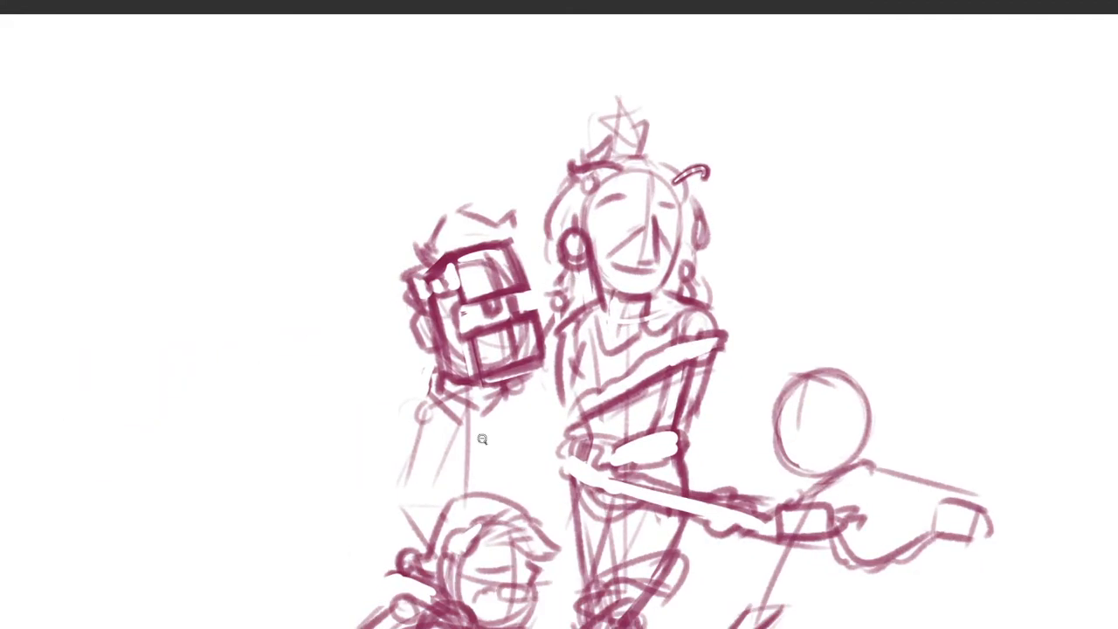
# Outline the rear-left figure's shoulder, sleeve and far torso side, and add light fold lines to the chest
pyautogui.moveTo(483, 439); pyautogui.dragTo(491, 384)
pyautogui.moveTo(542, 546); pyautogui.dragTo(546, 425)
pyautogui.moveTo(393, 229)
pyautogui.mouseDown()
pyautogui.moveTo(314, 272)
pyautogui.moveTo(310, 393)
pyautogui.mouseUp()
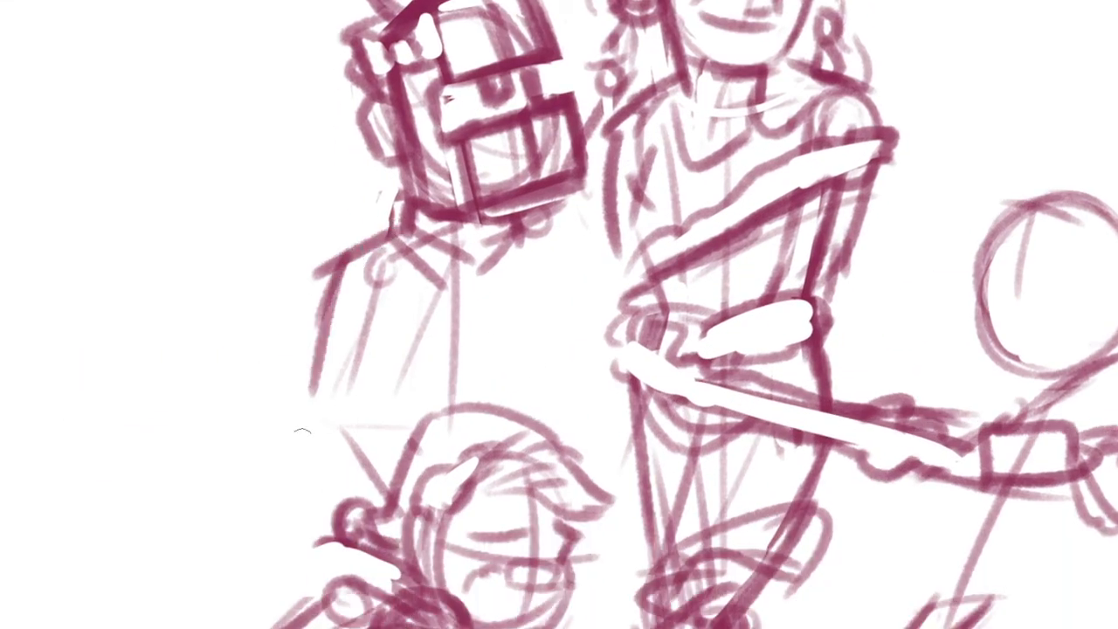
pyautogui.moveTo(354, 259); pyautogui.dragTo(397, 360)
pyautogui.moveTo(548, 249); pyautogui.dragTo(552, 407)
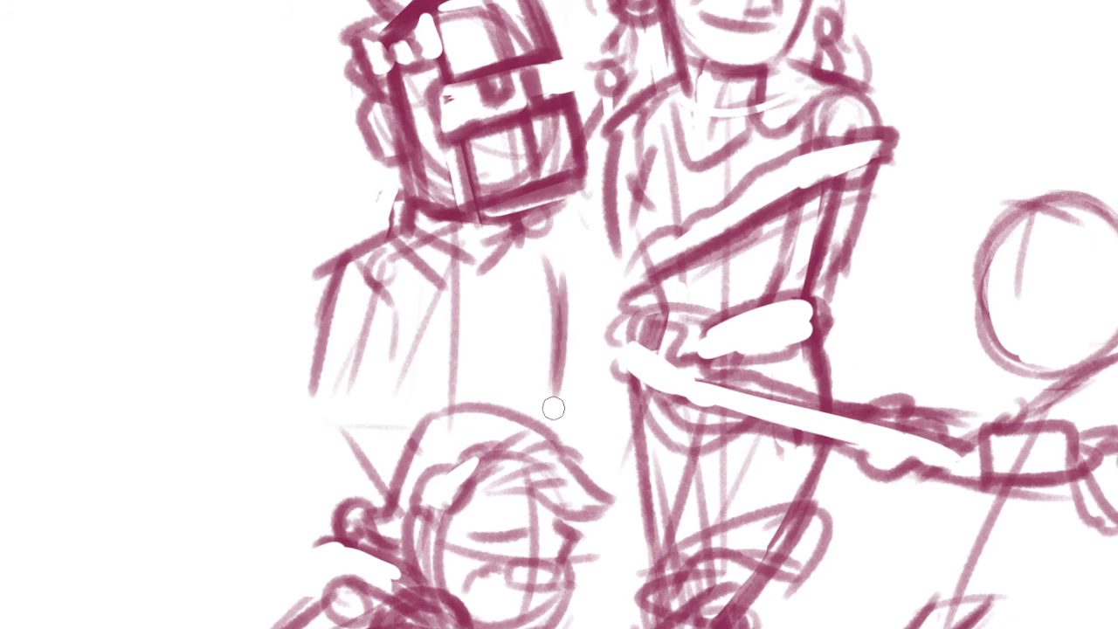
pyautogui.moveTo(489, 331)
pyautogui.mouseDown()
pyautogui.moveTo(523, 374)
pyautogui.moveTo(510, 369)
pyautogui.mouseUp()
pyautogui.moveTo(436, 344); pyautogui.dragTo(474, 380)
pyautogui.moveTo(500, 320); pyautogui.dragTo(526, 416)
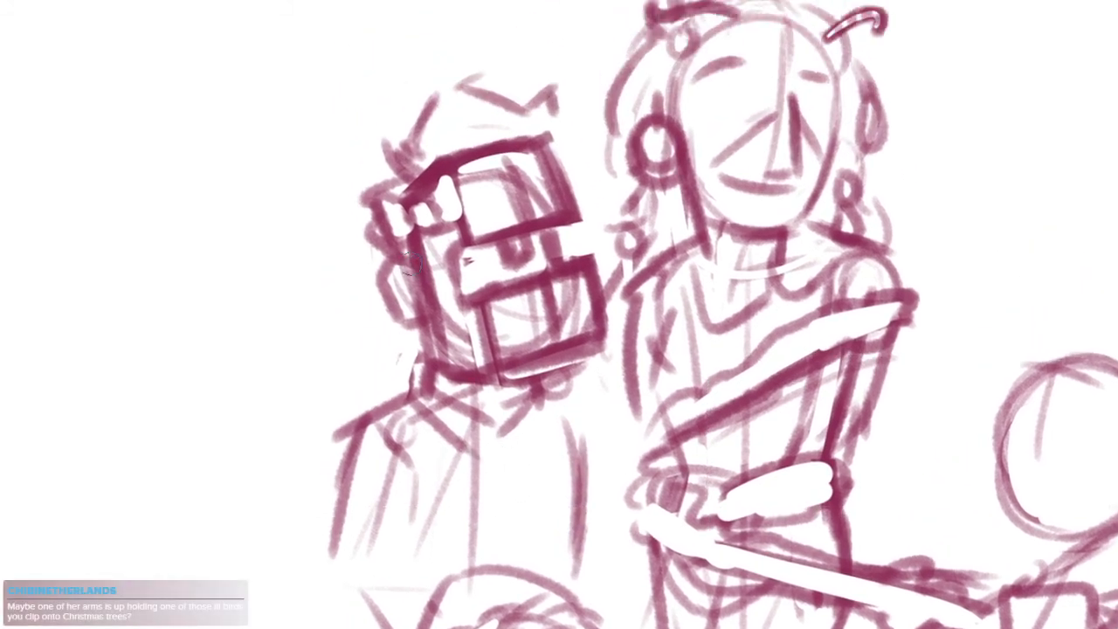
pyautogui.moveTo(414, 258)
pyautogui.mouseDown()
pyautogui.moveTo(415, 327)
pyautogui.moveTo(443, 318)
pyautogui.mouseUp()
# Lasso the lower part of the group with the kneeling and right-hand figures, then move it down and enlarge it
pyautogui.moveTo(712, 461)
pyautogui.mouseDown()
pyautogui.moveTo(615, 304)
pyautogui.moveTo(626, 297)
pyautogui.mouseUp()
pyautogui.moveTo(671, 440); pyautogui.dragTo(613, 421)
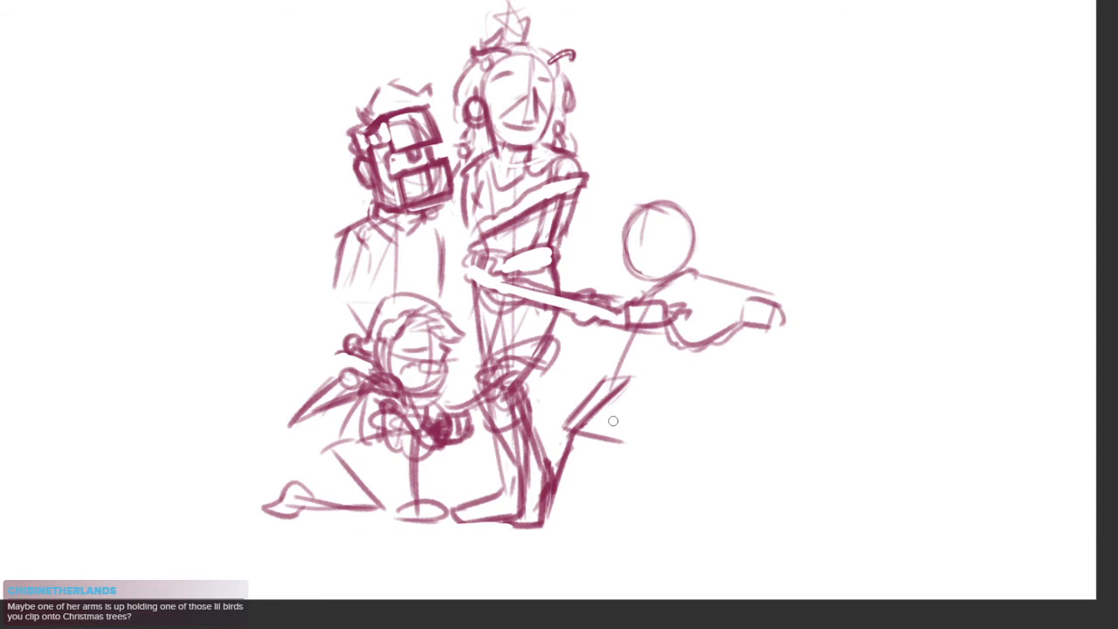
pyautogui.moveTo(600, 209); pyautogui.dragTo(651, 324)
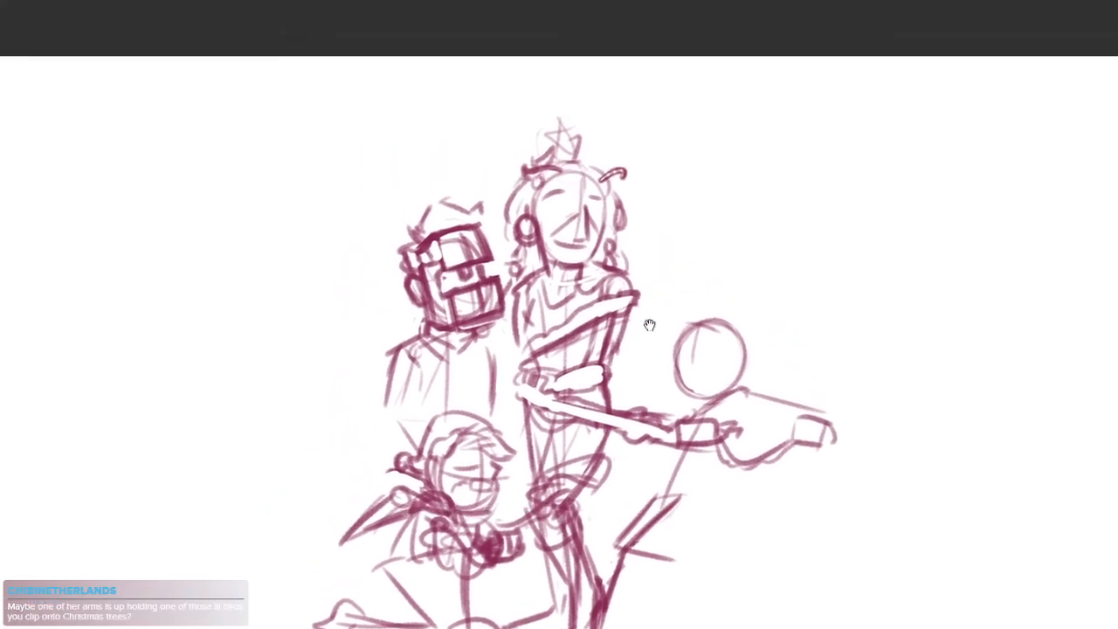
pyautogui.moveTo(677, 414); pyautogui.dragTo(683, 377)
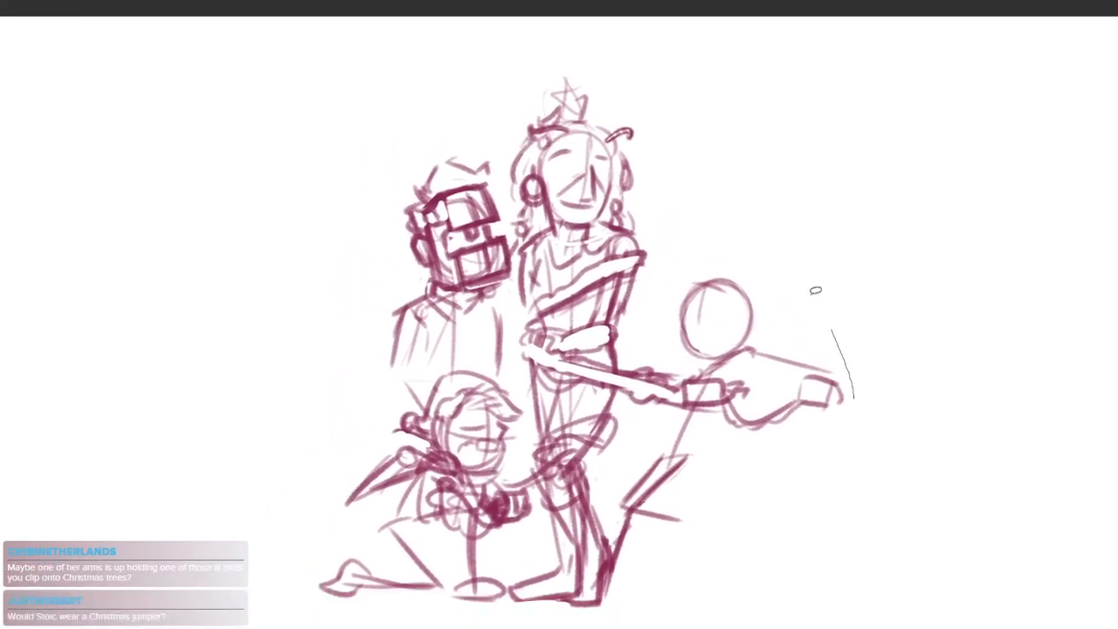
pyautogui.moveTo(815, 290)
pyautogui.mouseDown()
pyautogui.moveTo(558, 297)
pyautogui.moveTo(708, 599)
pyautogui.moveTo(866, 439)
pyautogui.mouseUp()
pyautogui.moveTo(814, 431); pyautogui.dragTo(780, 324)
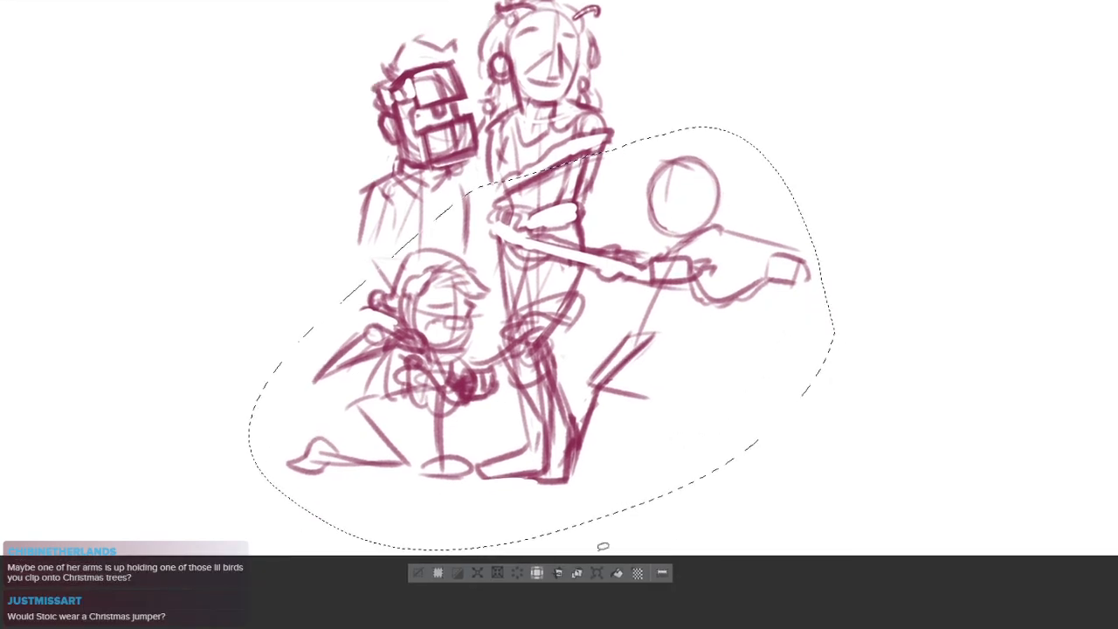
pyautogui.hotkey('ctrl', 't')
pyautogui.moveTo(699, 402); pyautogui.dragTo(702, 432)
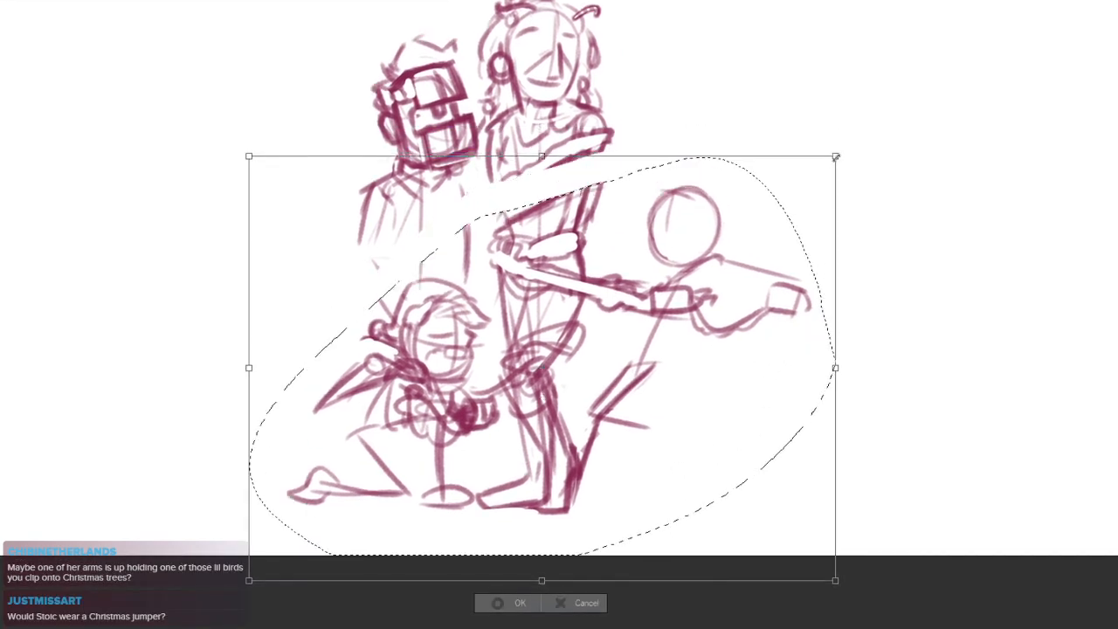
pyautogui.moveTo(834, 155); pyautogui.dragTo(859, 138)
pyautogui.moveTo(795, 225); pyautogui.dragTo(795, 216)
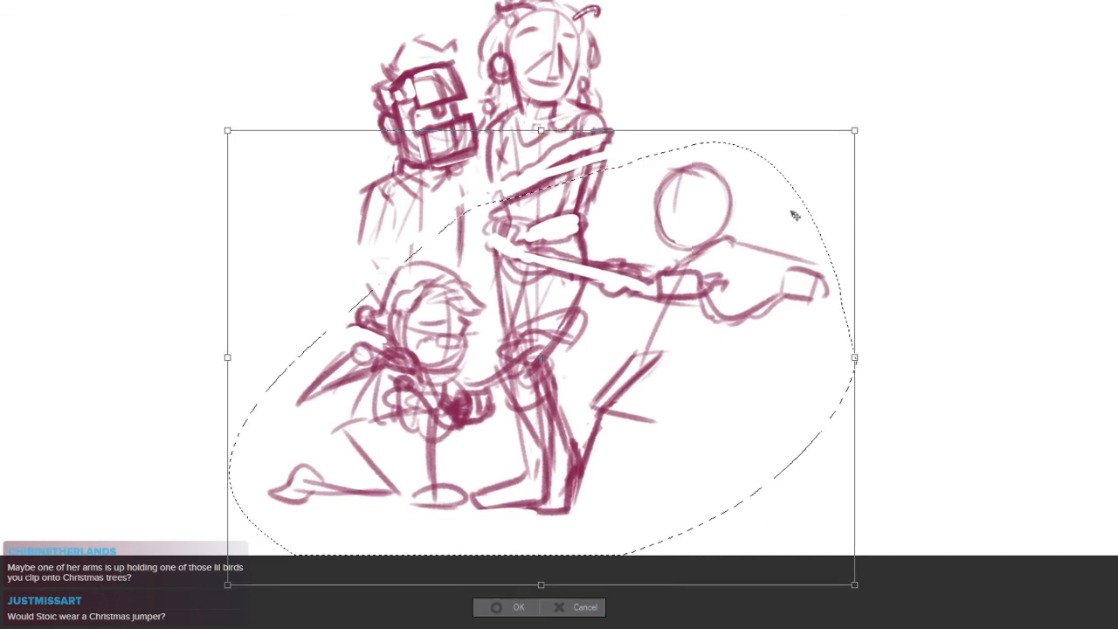
# Pull the selection's lower corners outward, stretch its lower edge downward and apply the transformation
pyautogui.moveTo(838, 573); pyautogui.dragTo(881, 580)
pyautogui.moveTo(227, 584); pyautogui.dragTo(208, 586)
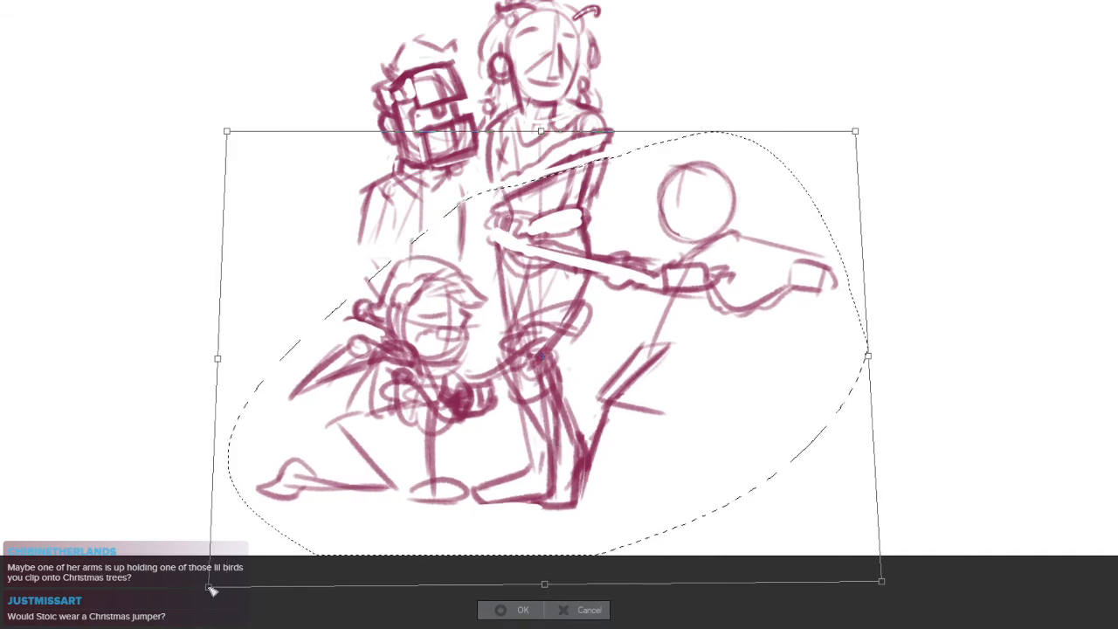
pyautogui.moveTo(544, 581); pyautogui.dragTo(543, 598)
pyautogui.moveTo(586, 509); pyautogui.dragTo(585, 505)
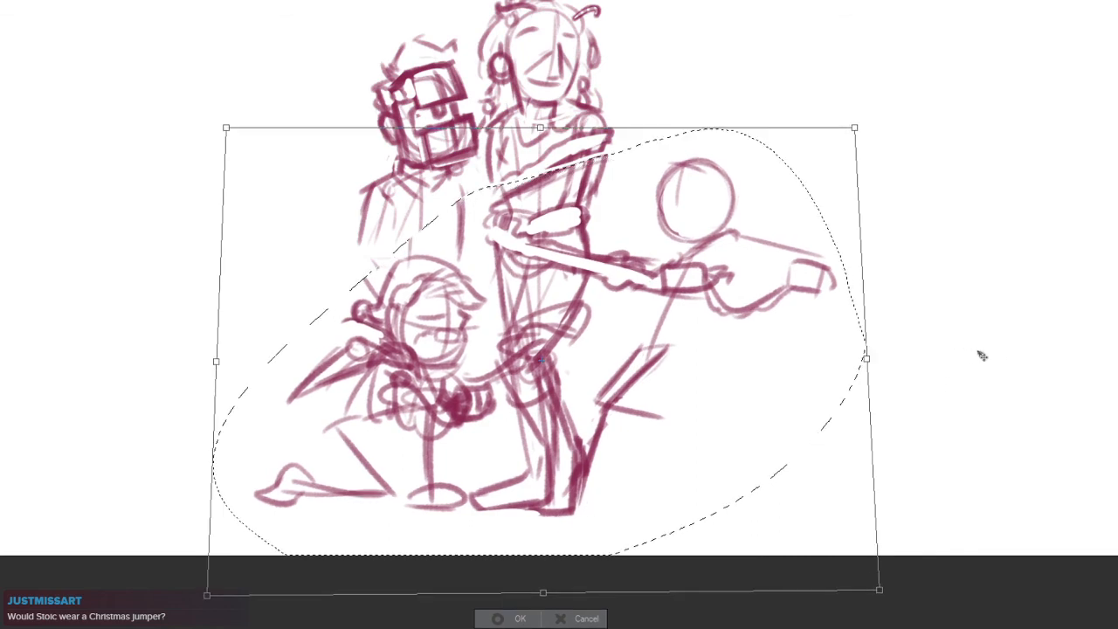
pyautogui.press('Return')
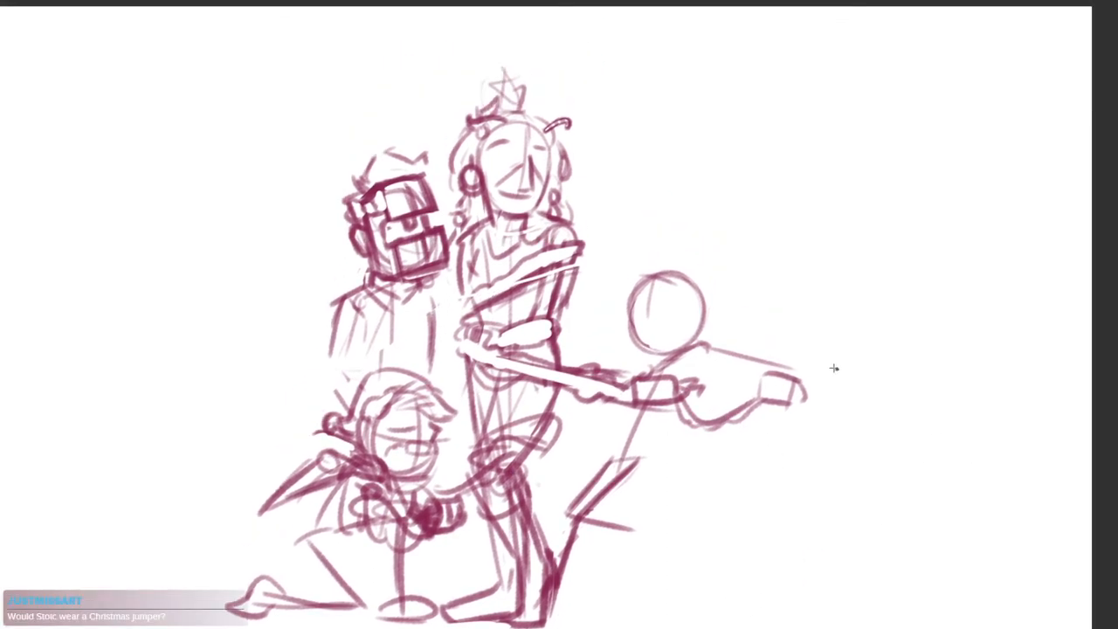
# Deselect the artwork, then erase and redraw the split lines of the central figure's diagonal band and adjoining arm
pyautogui.keyDown('ctrl'); pyautogui.click(579, 254); pyautogui.keyUp('ctrl')
pyautogui.moveTo(574, 266)
pyautogui.mouseDown()
pyautogui.moveTo(573, 297)
pyautogui.moveTo(607, 368)
pyautogui.mouseUp()
pyautogui.hotkey('ctrl', 'd')
pyautogui.scroll(2, 607, 367)
pyautogui.moveTo(617, 313)
pyautogui.mouseDown()
pyautogui.moveTo(598, 389)
pyautogui.moveTo(585, 387)
pyautogui.mouseUp()
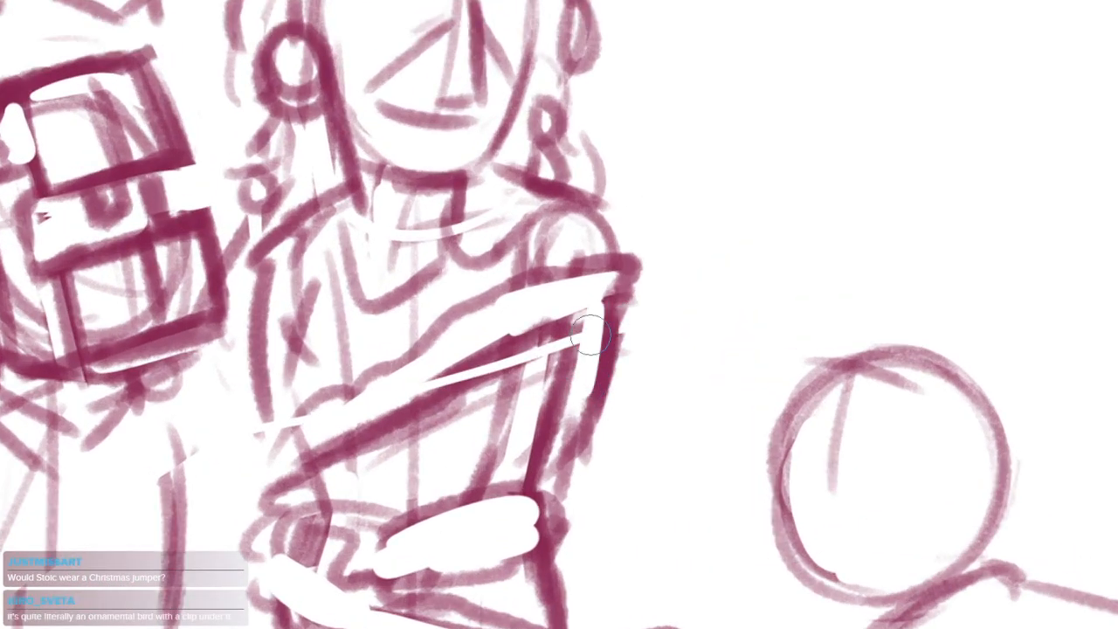
pyautogui.moveTo(573, 332)
pyautogui.mouseDown()
pyautogui.moveTo(521, 357)
pyautogui.moveTo(476, 401)
pyautogui.mouseUp()
pyautogui.moveTo(303, 426)
pyautogui.mouseDown()
pyautogui.moveTo(419, 415)
pyautogui.moveTo(359, 427)
pyautogui.moveTo(382, 465)
pyautogui.moveTo(528, 380)
pyautogui.moveTo(564, 341)
pyautogui.moveTo(621, 324)
pyautogui.mouseUp()
pyautogui.scroll(-3, 417, 463)
pyautogui.scroll(2, 447, 423)
pyautogui.scroll(-4, 614, 352)
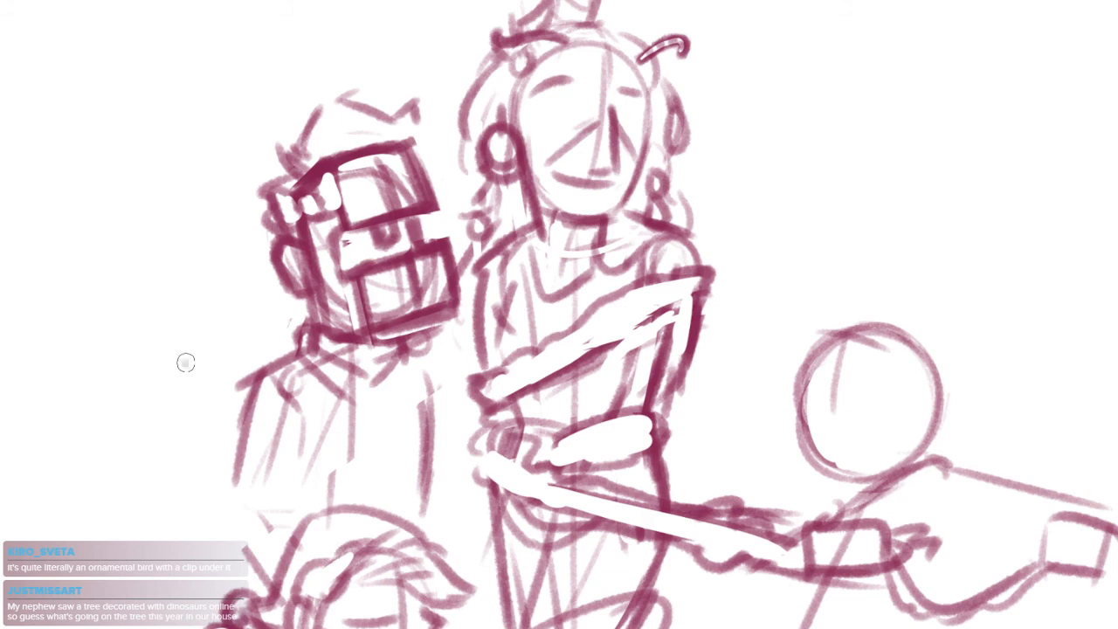
# Draw an arrow pointing at the rear-left figure's shoulder and hand-letter the label "JUMPER" beside it
pyautogui.moveTo(185, 363); pyautogui.dragTo(221, 384)
pyautogui.moveTo(209, 368); pyautogui.dragTo(201, 393)
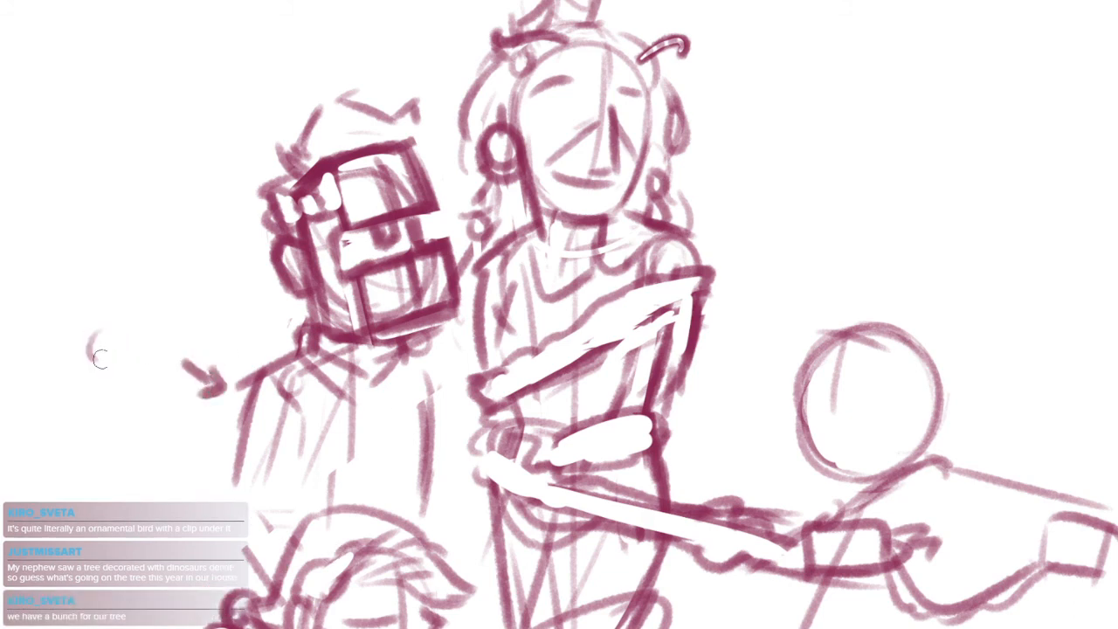
pyautogui.moveTo(100, 359); pyautogui.dragTo(106, 356)
pyautogui.moveTo(119, 328); pyautogui.dragTo(116, 356)
pyautogui.moveTo(135, 323)
pyautogui.mouseDown()
pyautogui.moveTo(133, 352)
pyautogui.moveTo(149, 343)
pyautogui.mouseUp()
pyautogui.moveTo(159, 319)
pyautogui.mouseDown()
pyautogui.moveTo(124, 360)
pyautogui.moveTo(196, 325)
pyautogui.mouseUp()
pyautogui.hotkey('ctrl', 'z')
pyautogui.hotkey('ctrl', 'z')
pyautogui.hotkey('ctrl', 'z')
pyautogui.hotkey('ctrl', 'z')
pyautogui.hotkey('ctrl', 'z')
pyautogui.moveTo(203, 347)
pyautogui.mouseDown()
pyautogui.moveTo(213, 315)
pyautogui.moveTo(229, 324)
pyautogui.moveTo(243, 300)
pyautogui.mouseUp()
pyautogui.moveTo(244, 296); pyautogui.dragTo(248, 321)
pyautogui.moveTo(244, 293); pyautogui.dragTo(267, 318)
# Sketch a rounded, swept tuft of hair on top of the right-hand figure's head circle
pyautogui.moveTo(329, 454); pyautogui.dragTo(346, 279)
pyautogui.click(477, 498)
pyautogui.moveTo(439, 506); pyautogui.dragTo(395, 425)
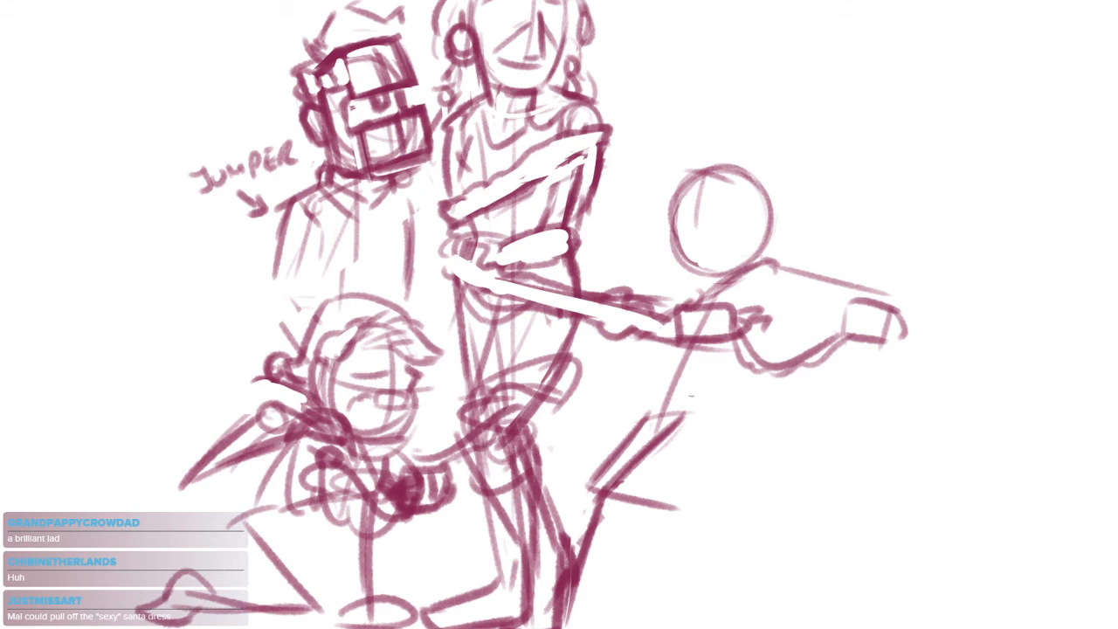
pyautogui.moveTo(713, 210); pyautogui.dragTo(669, 287)
pyautogui.scroll(2, 669, 287)
pyautogui.moveTo(618, 247)
pyautogui.mouseDown()
pyautogui.moveTo(641, 175)
pyautogui.moveTo(637, 195)
pyautogui.moveTo(663, 186)
pyautogui.moveTo(655, 244)
pyautogui.mouseUp()
pyautogui.moveTo(711, 208); pyautogui.dragTo(692, 234)
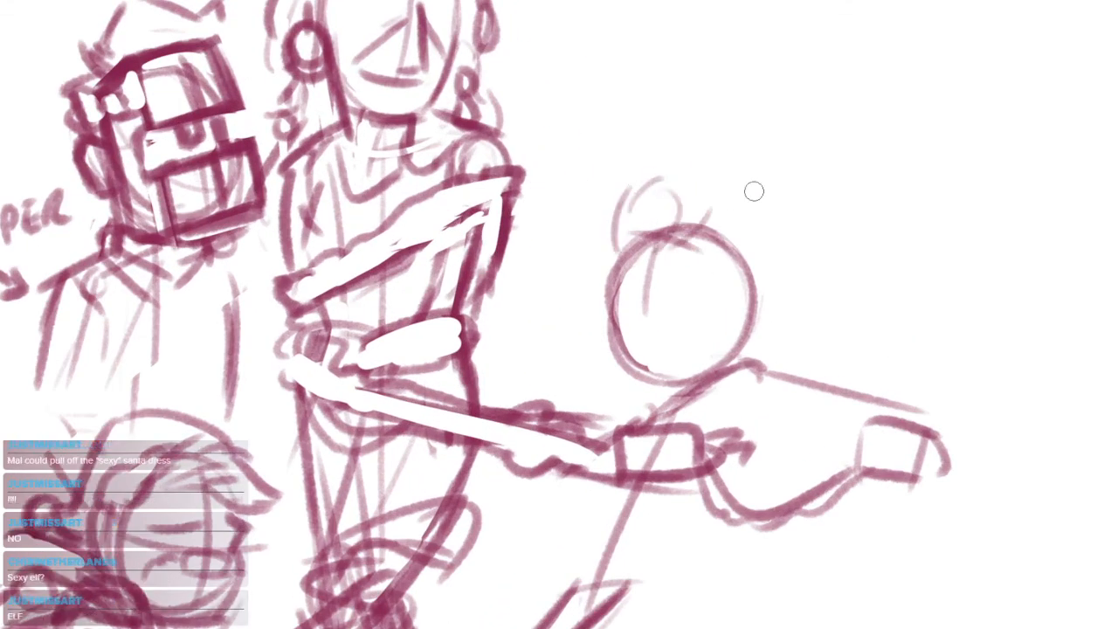
pyautogui.moveTo(652, 186)
pyautogui.mouseDown()
pyautogui.moveTo(695, 182)
pyautogui.moveTo(707, 222)
pyautogui.mouseUp()
# Sketch a curved ear on the outer side of the right-hand figure's head
pyautogui.moveTo(749, 275); pyautogui.dragTo(754, 330)
pyautogui.hotkey('ctrl', 'z')
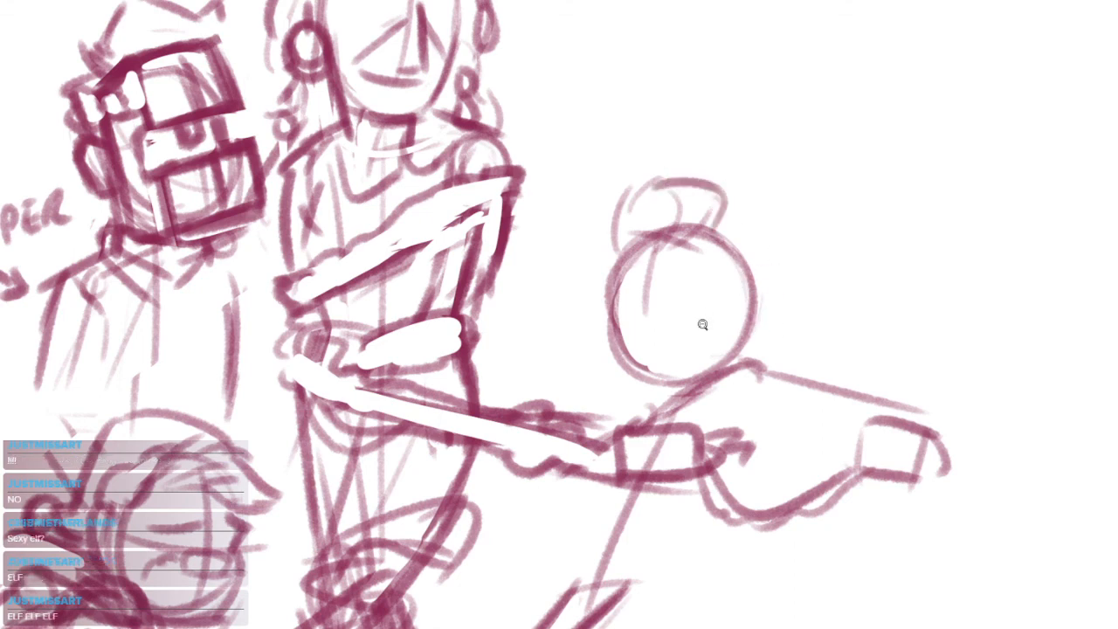
pyautogui.scroll(1, 702, 324)
pyautogui.moveTo(739, 276); pyautogui.dragTo(770, 337)
pyautogui.hotkey('ctrl', 'z')
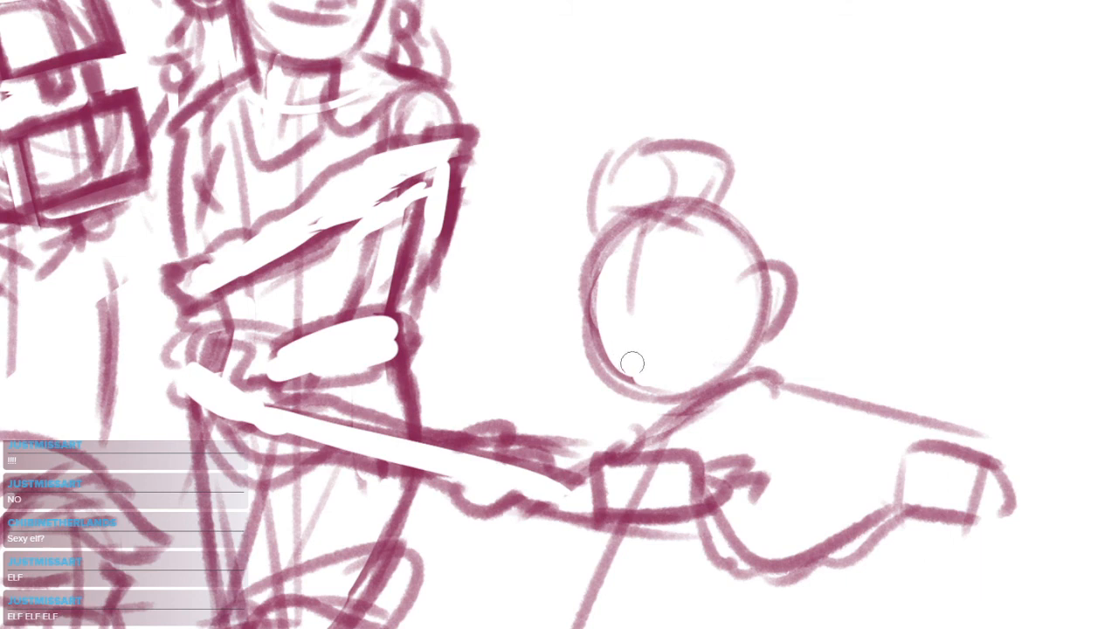
# Erase a notch at eye level in the right-hand figure's head circle and redraw the brow-to-chin profile
pyautogui.moveTo(597, 262); pyautogui.dragTo(608, 379)
pyautogui.hotkey('ctrl', 'z')
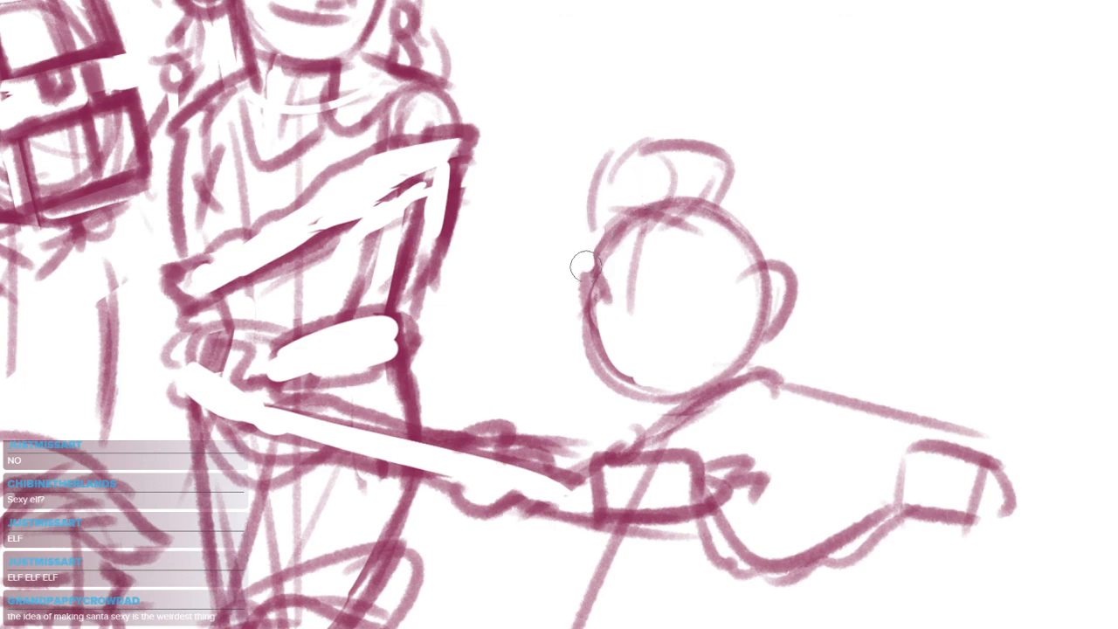
pyautogui.moveTo(585, 265); pyautogui.dragTo(590, 301)
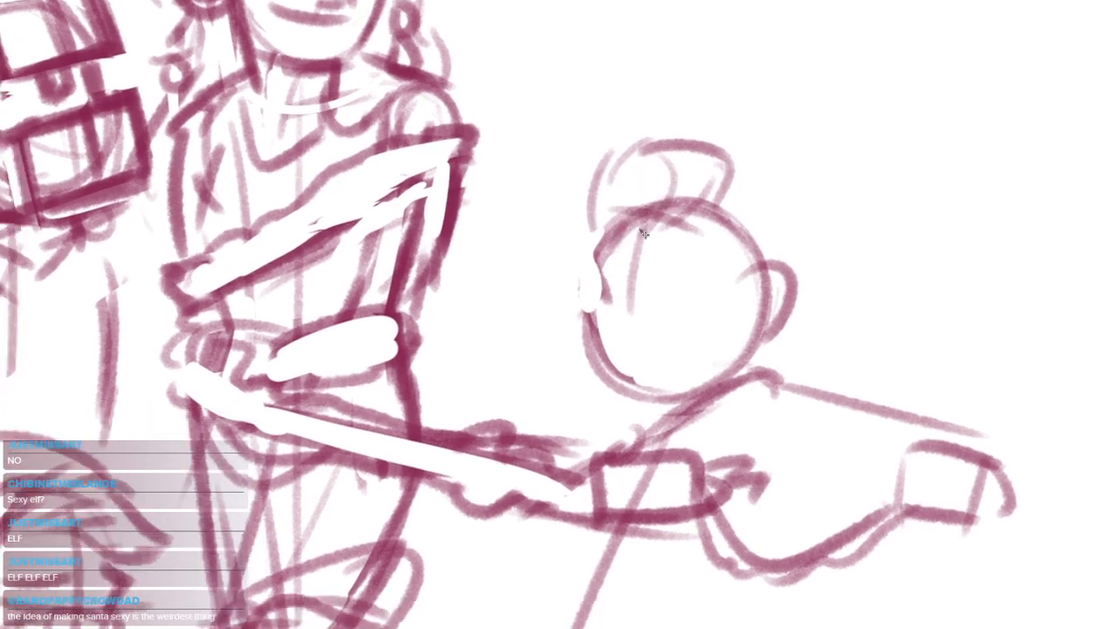
pyautogui.moveTo(630, 213)
pyautogui.mouseDown()
pyautogui.moveTo(600, 304)
pyautogui.moveTo(601, 290)
pyautogui.moveTo(583, 339)
pyautogui.moveTo(578, 331)
pyautogui.moveTo(616, 386)
pyautogui.mouseUp()
# Sketch closed-eye strokes, a small nose, a curved mouth line and a lower lip on the right-hand figure's face
pyautogui.moveTo(606, 247)
pyautogui.mouseDown()
pyautogui.moveTo(618, 262)
pyautogui.moveTo(713, 244)
pyautogui.moveTo(679, 263)
pyautogui.moveTo(722, 259)
pyautogui.mouseUp()
pyautogui.hotkey('ctrl', 'z')
pyautogui.moveTo(637, 268)
pyautogui.mouseDown()
pyautogui.moveTo(630, 298)
pyautogui.moveTo(610, 297)
pyautogui.moveTo(694, 320)
pyautogui.moveTo(657, 319)
pyautogui.moveTo(702, 316)
pyautogui.mouseUp()
pyautogui.hotkey('ctrl', 'z')
pyautogui.hotkey('ctrl', 'z')
pyautogui.moveTo(615, 323)
pyautogui.mouseDown()
pyautogui.moveTo(703, 315)
pyautogui.moveTo(712, 333)
pyautogui.mouseUp()
# Remove the lower-lip stroke and darken both corners of the right-hand figure's mouth
pyautogui.hotkey('ctrl', 'z')
pyautogui.moveTo(632, 354); pyautogui.dragTo(687, 355)
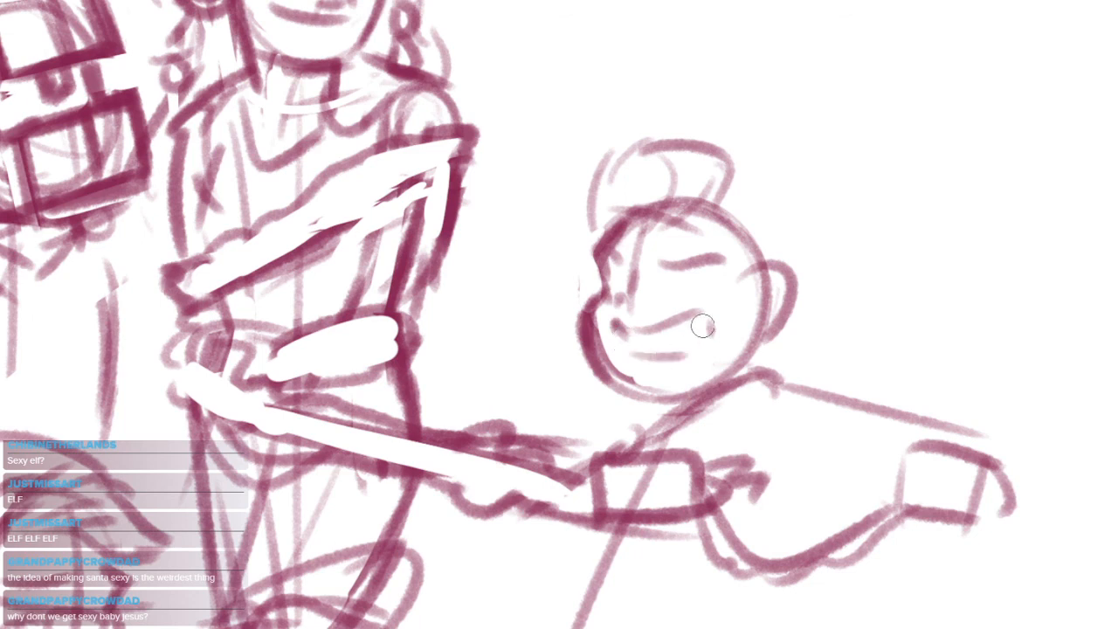
pyautogui.hotkey('ctrl', 'z')
pyautogui.moveTo(617, 341)
pyautogui.mouseDown()
pyautogui.moveTo(713, 327)
pyautogui.moveTo(653, 358)
pyautogui.mouseUp()
pyautogui.hotkey('ctrl', 'z')
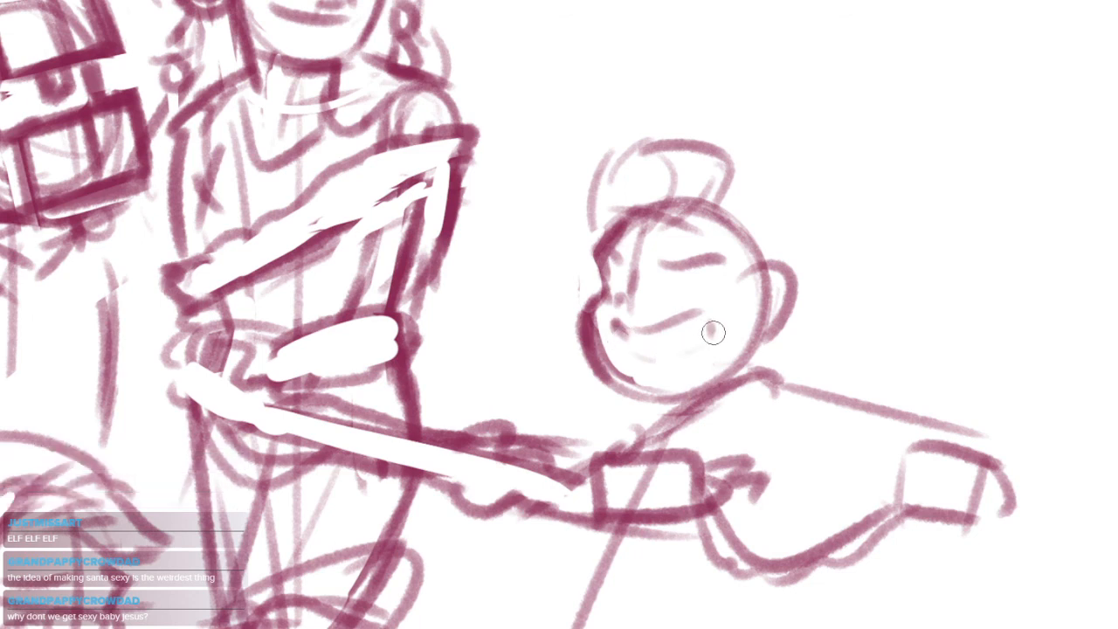
pyautogui.moveTo(714, 332); pyautogui.dragTo(695, 342)
pyautogui.moveTo(618, 326)
pyautogui.mouseDown()
pyautogui.moveTo(693, 312)
pyautogui.moveTo(684, 339)
pyautogui.moveTo(622, 339)
pyautogui.mouseUp()
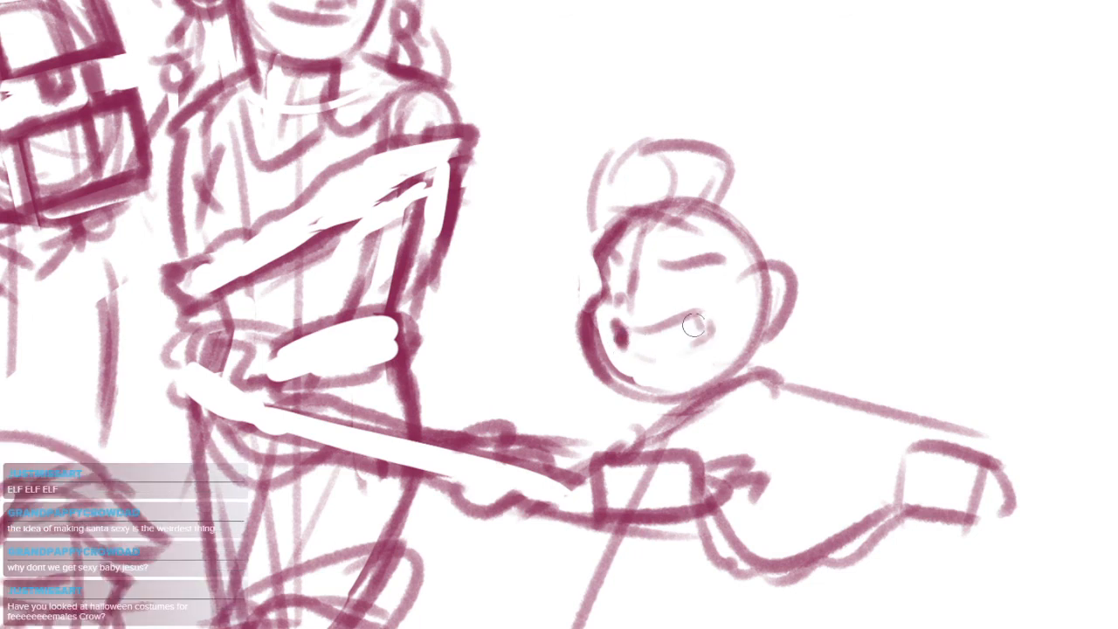
pyautogui.moveTo(696, 319); pyautogui.dragTo(700, 334)
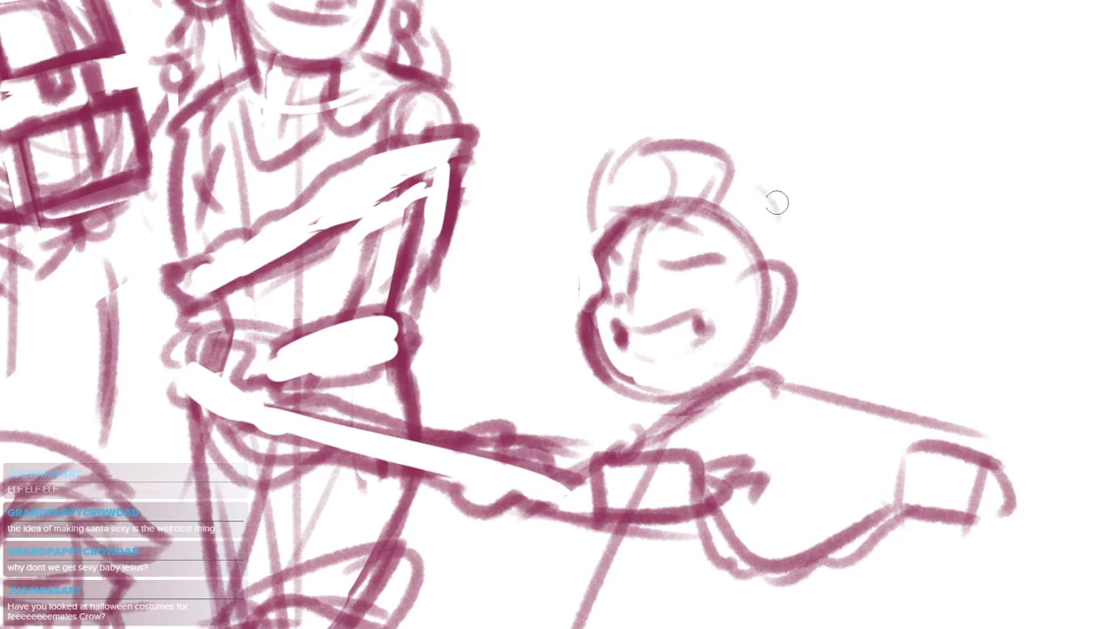
# Reshape the right-hand figure's rounded ear into a pointed elf ear and clear its inner area
pyautogui.moveTo(817, 256); pyautogui.dragTo(814, 268)
pyautogui.moveTo(747, 292)
pyautogui.mouseDown()
pyautogui.moveTo(793, 277)
pyautogui.moveTo(775, 346)
pyautogui.moveTo(757, 319)
pyautogui.moveTo(769, 296)
pyautogui.moveTo(766, 328)
pyautogui.mouseUp()
pyautogui.moveTo(783, 289); pyautogui.dragTo(768, 316)
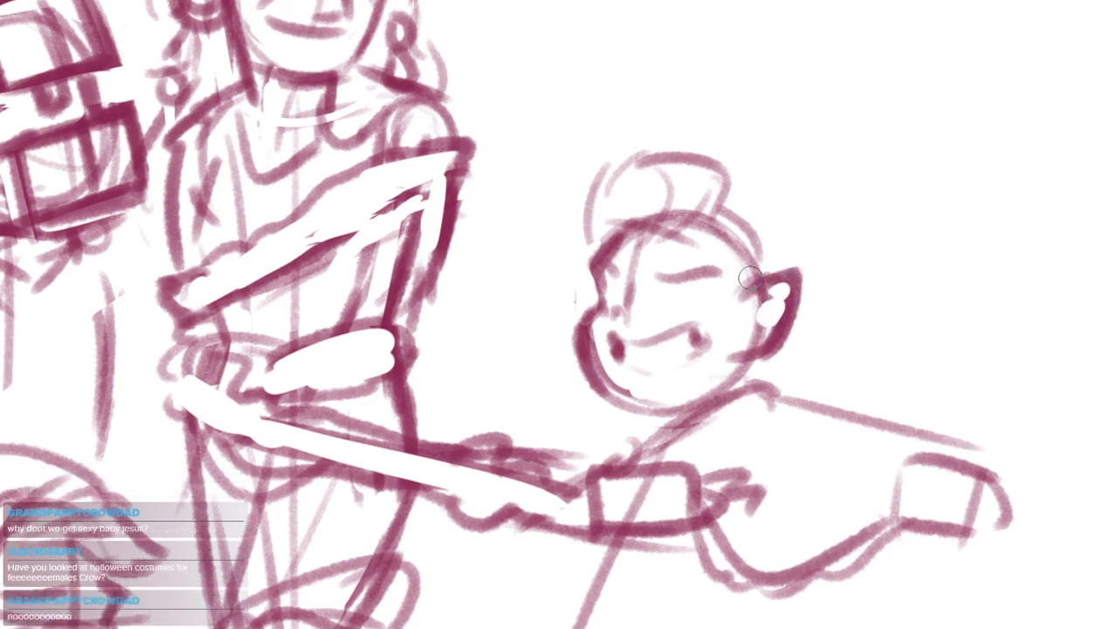
# Sketch a swept-back, drooping hair mass with curved inner strands behind the right-hand figure's head and pointed ear
pyautogui.moveTo(801, 131); pyautogui.dragTo(798, 131)
pyautogui.moveTo(722, 194); pyautogui.dragTo(822, 257)
pyautogui.hotkey('ctrl', 'z')
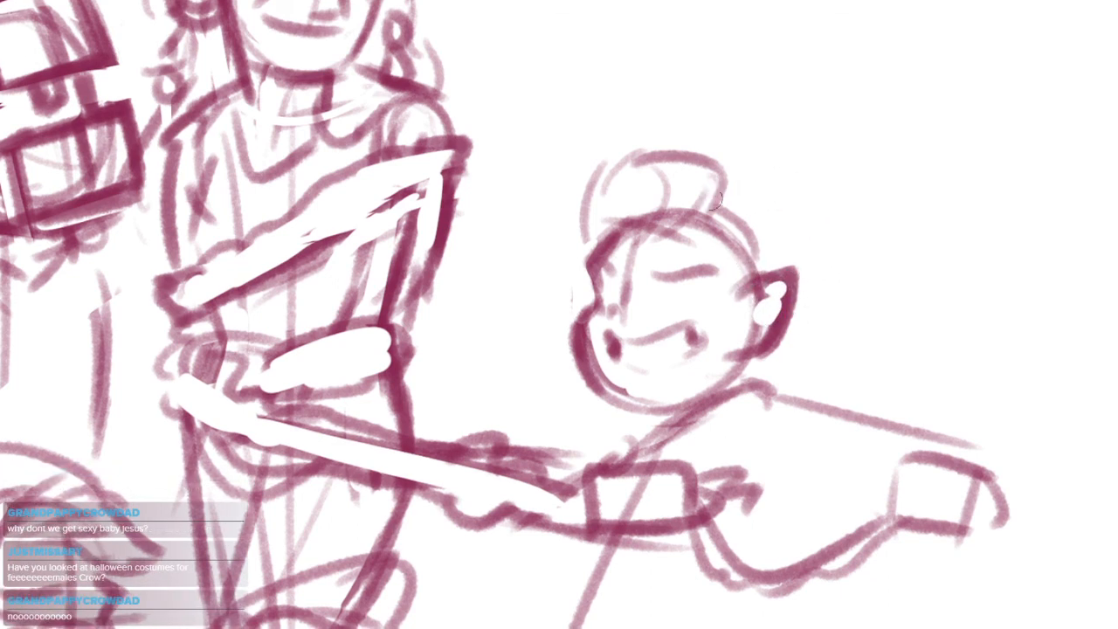
pyautogui.moveTo(709, 187); pyautogui.dragTo(802, 262)
pyautogui.moveTo(723, 186)
pyautogui.mouseDown()
pyautogui.moveTo(815, 288)
pyautogui.moveTo(764, 367)
pyautogui.moveTo(809, 313)
pyautogui.mouseUp()
pyautogui.moveTo(830, 241); pyautogui.dragTo(863, 216)
pyautogui.moveTo(819, 202); pyautogui.dragTo(870, 321)
pyautogui.hotkey('ctrl', 'z')
pyautogui.moveTo(847, 239)
pyautogui.mouseDown()
pyautogui.moveTo(860, 329)
pyautogui.moveTo(919, 238)
pyautogui.mouseUp()
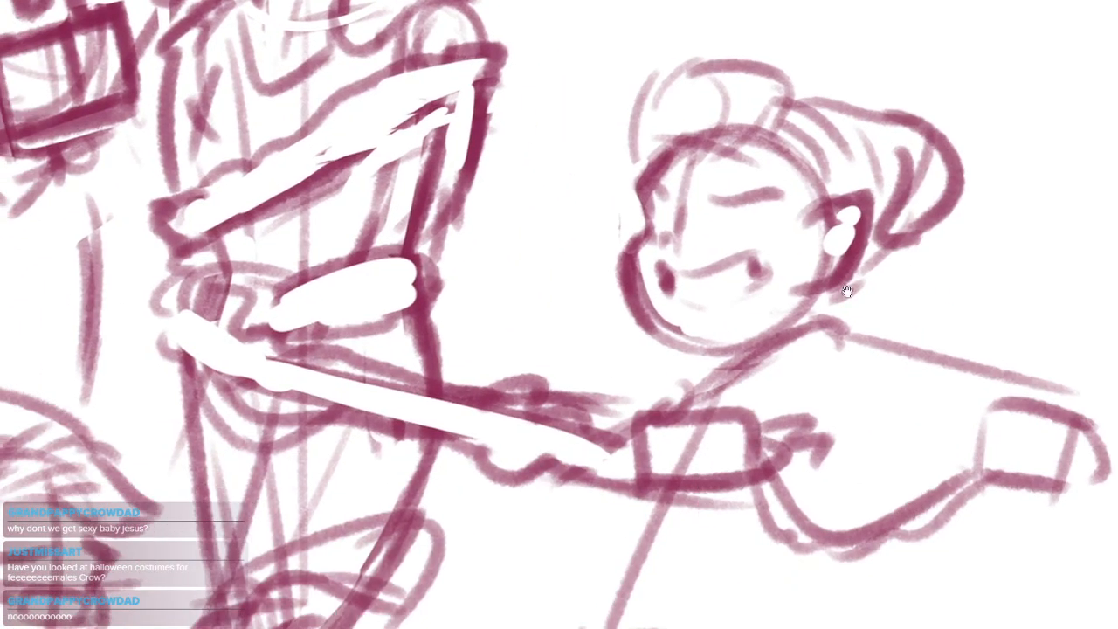
# Examine the whole festive group composition and compare it with the sketch of the four characters' busts
pyautogui.moveTo(709, 335)
pyautogui.mouseDown()
pyautogui.moveTo(739, 317)
pyautogui.moveTo(724, 319)
pyautogui.mouseUp()
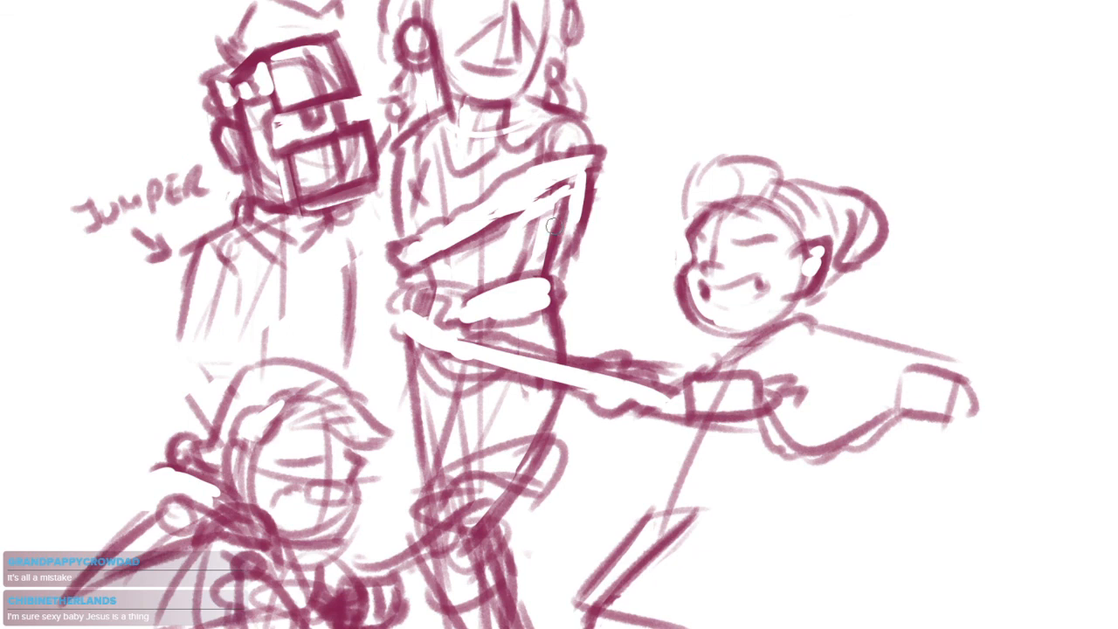
pyautogui.moveTo(552, 226); pyautogui.dragTo(570, 348)
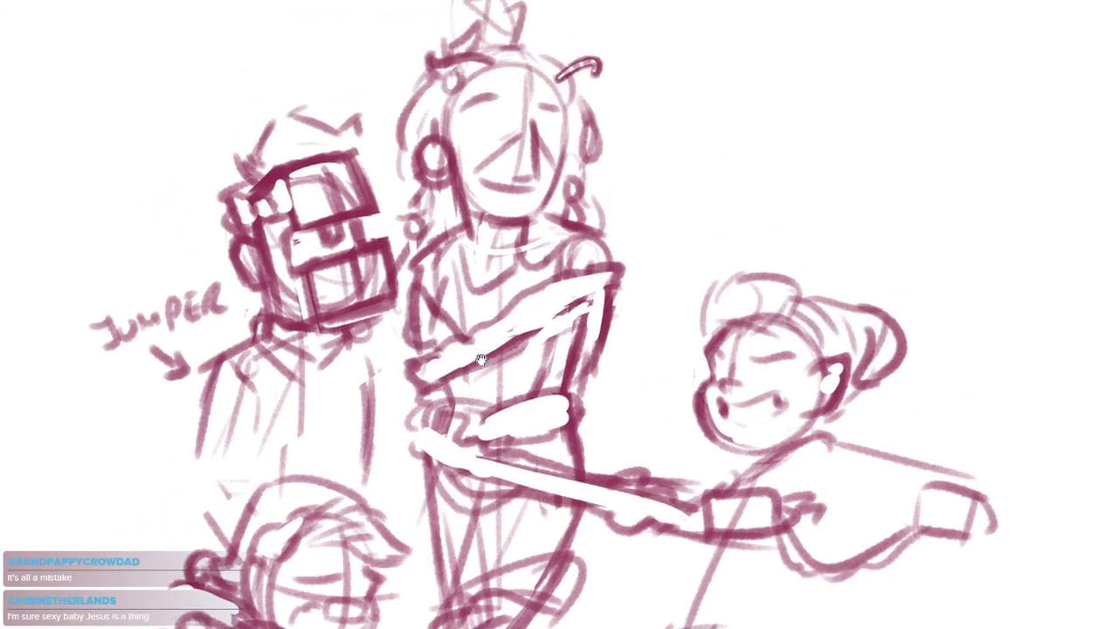
pyautogui.moveTo(480, 359); pyautogui.dragTo(503, 381)
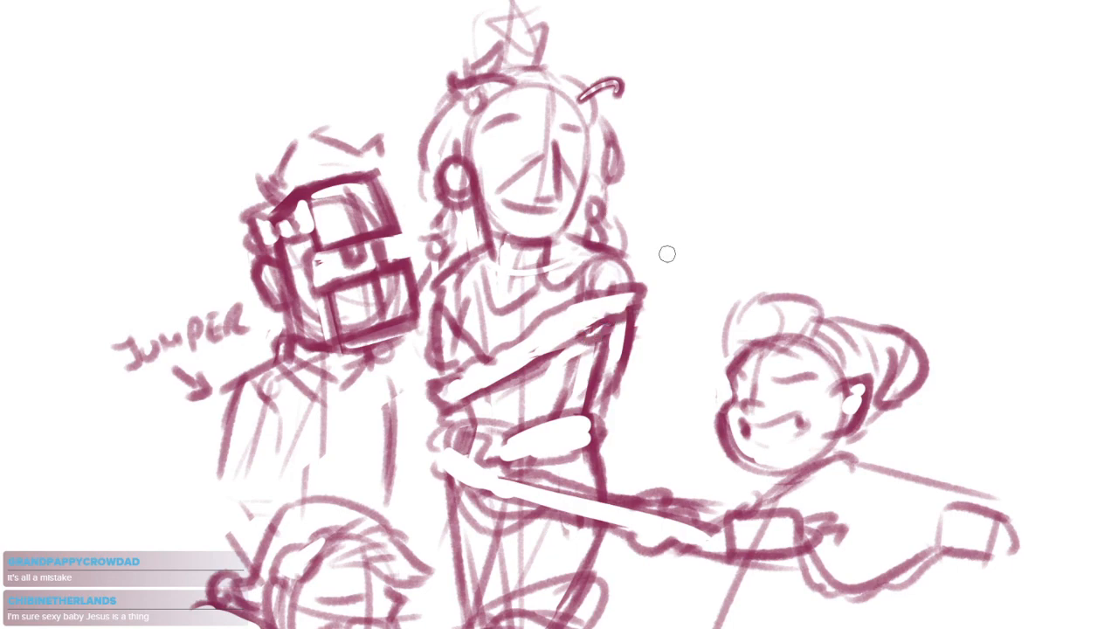
pyautogui.moveTo(751, 566); pyautogui.dragTo(742, 410)
pyautogui.hotkey('ctrl', '-')
pyautogui.hotkey('ctrl', '-')
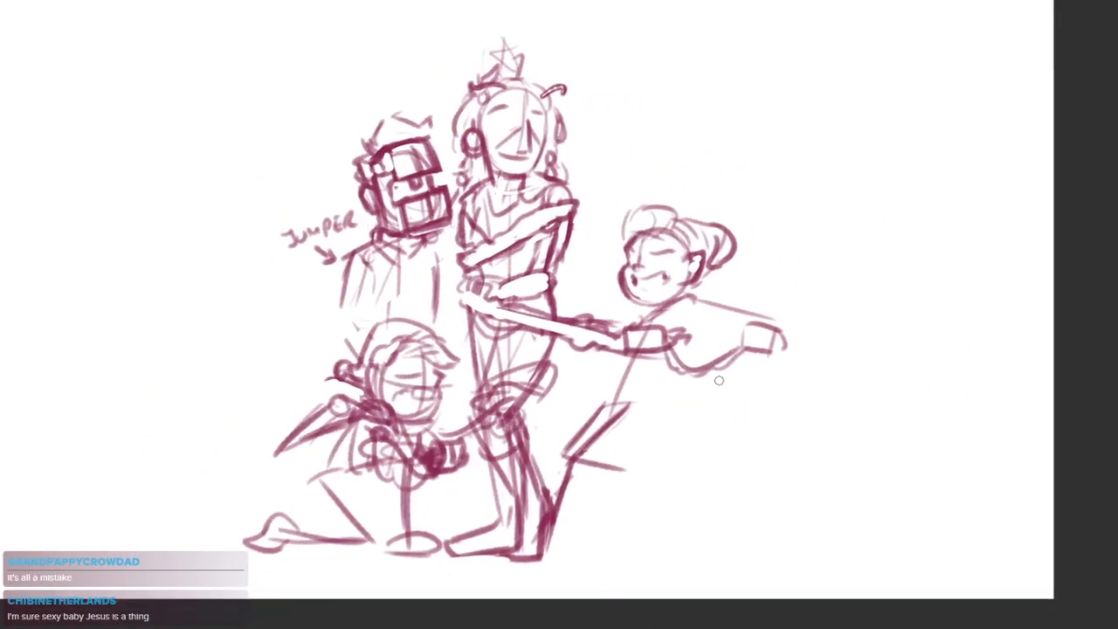
pyautogui.moveTo(673, 441)
pyautogui.mouseDown()
pyautogui.moveTo(726, 427)
pyautogui.moveTo(721, 442)
pyautogui.mouseUp()
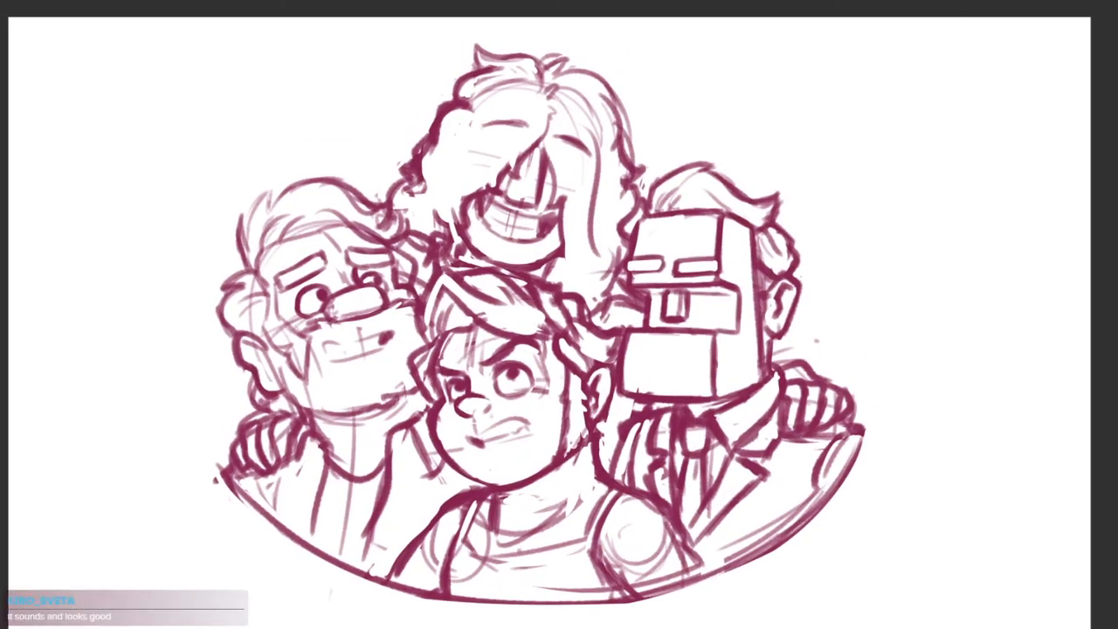
pyautogui.moveTo(1004, 258); pyautogui.dragTo(1015, 274)
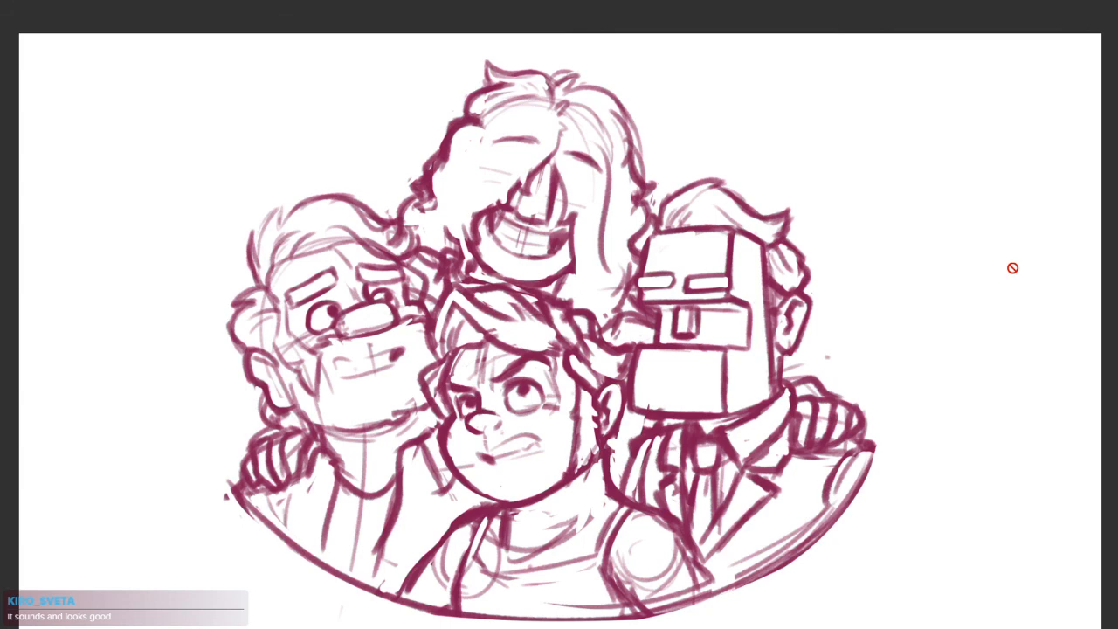